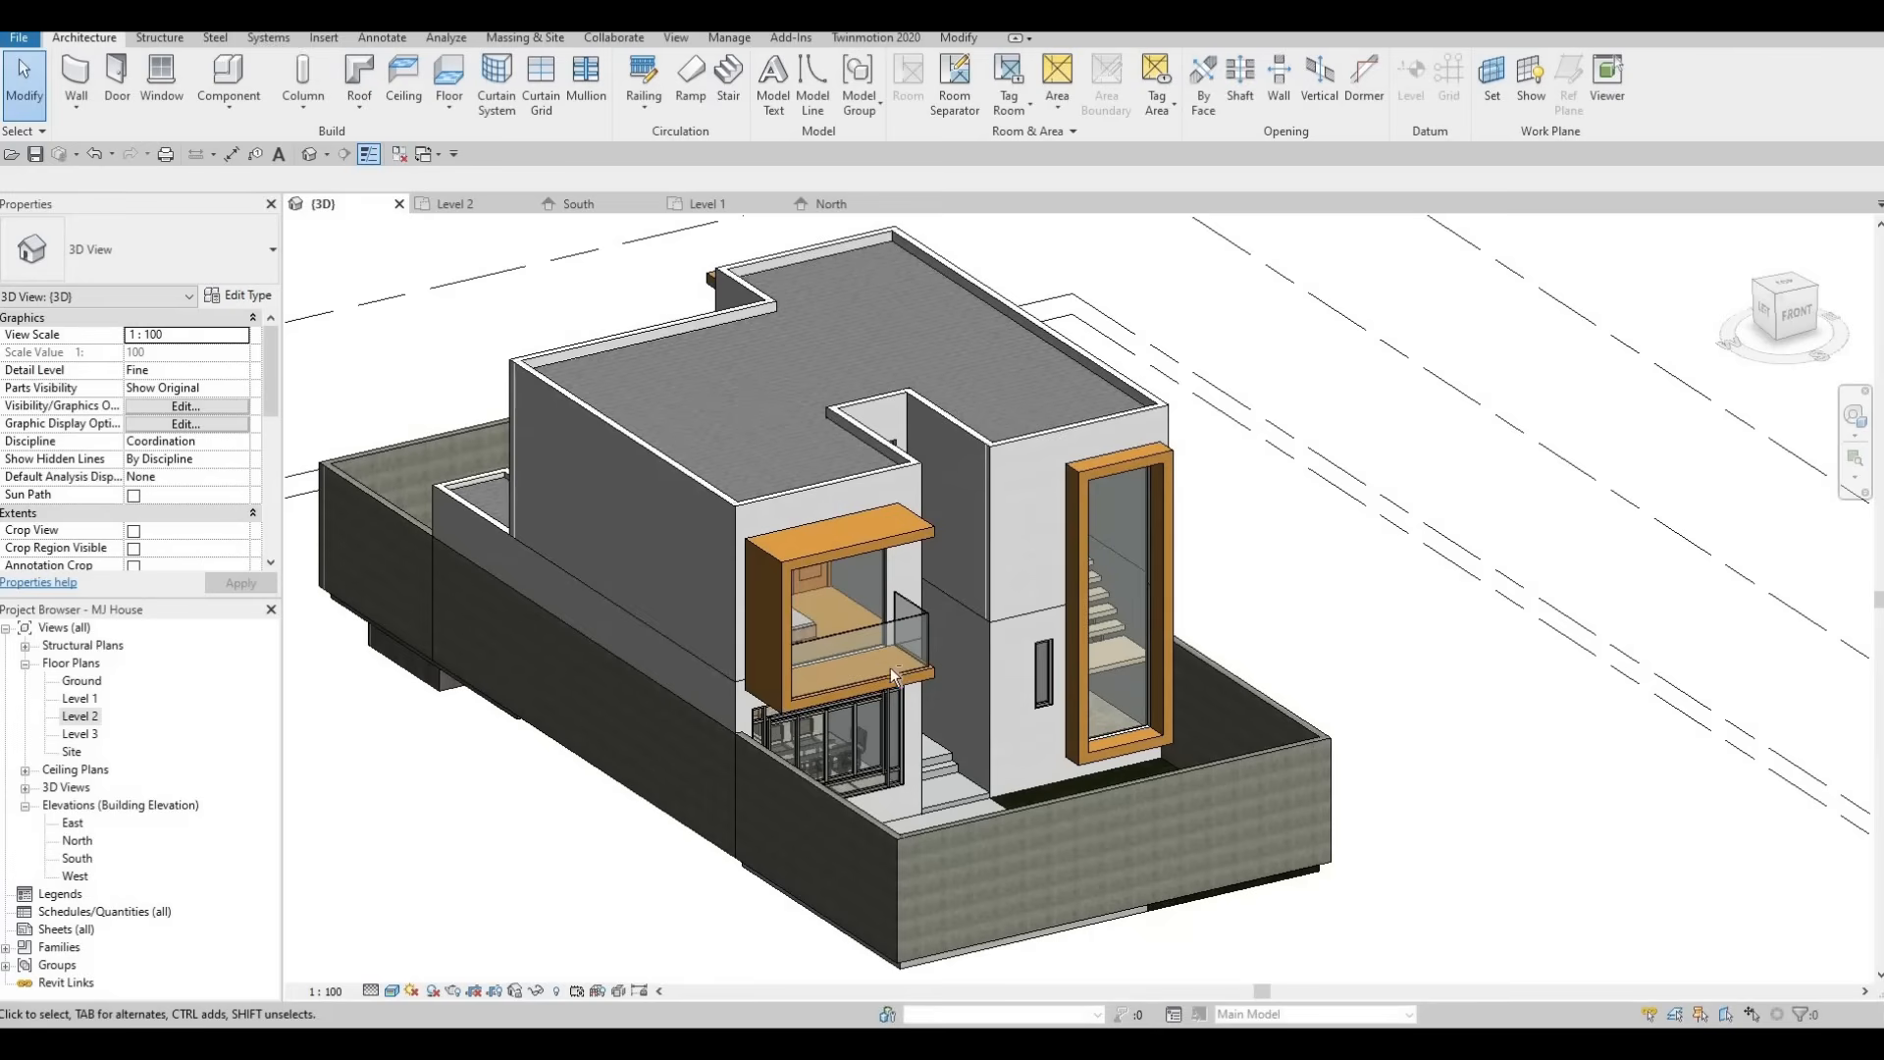
Open the South elevation view of the house model.
shift+middle_drag(835, 667, 786, 628)
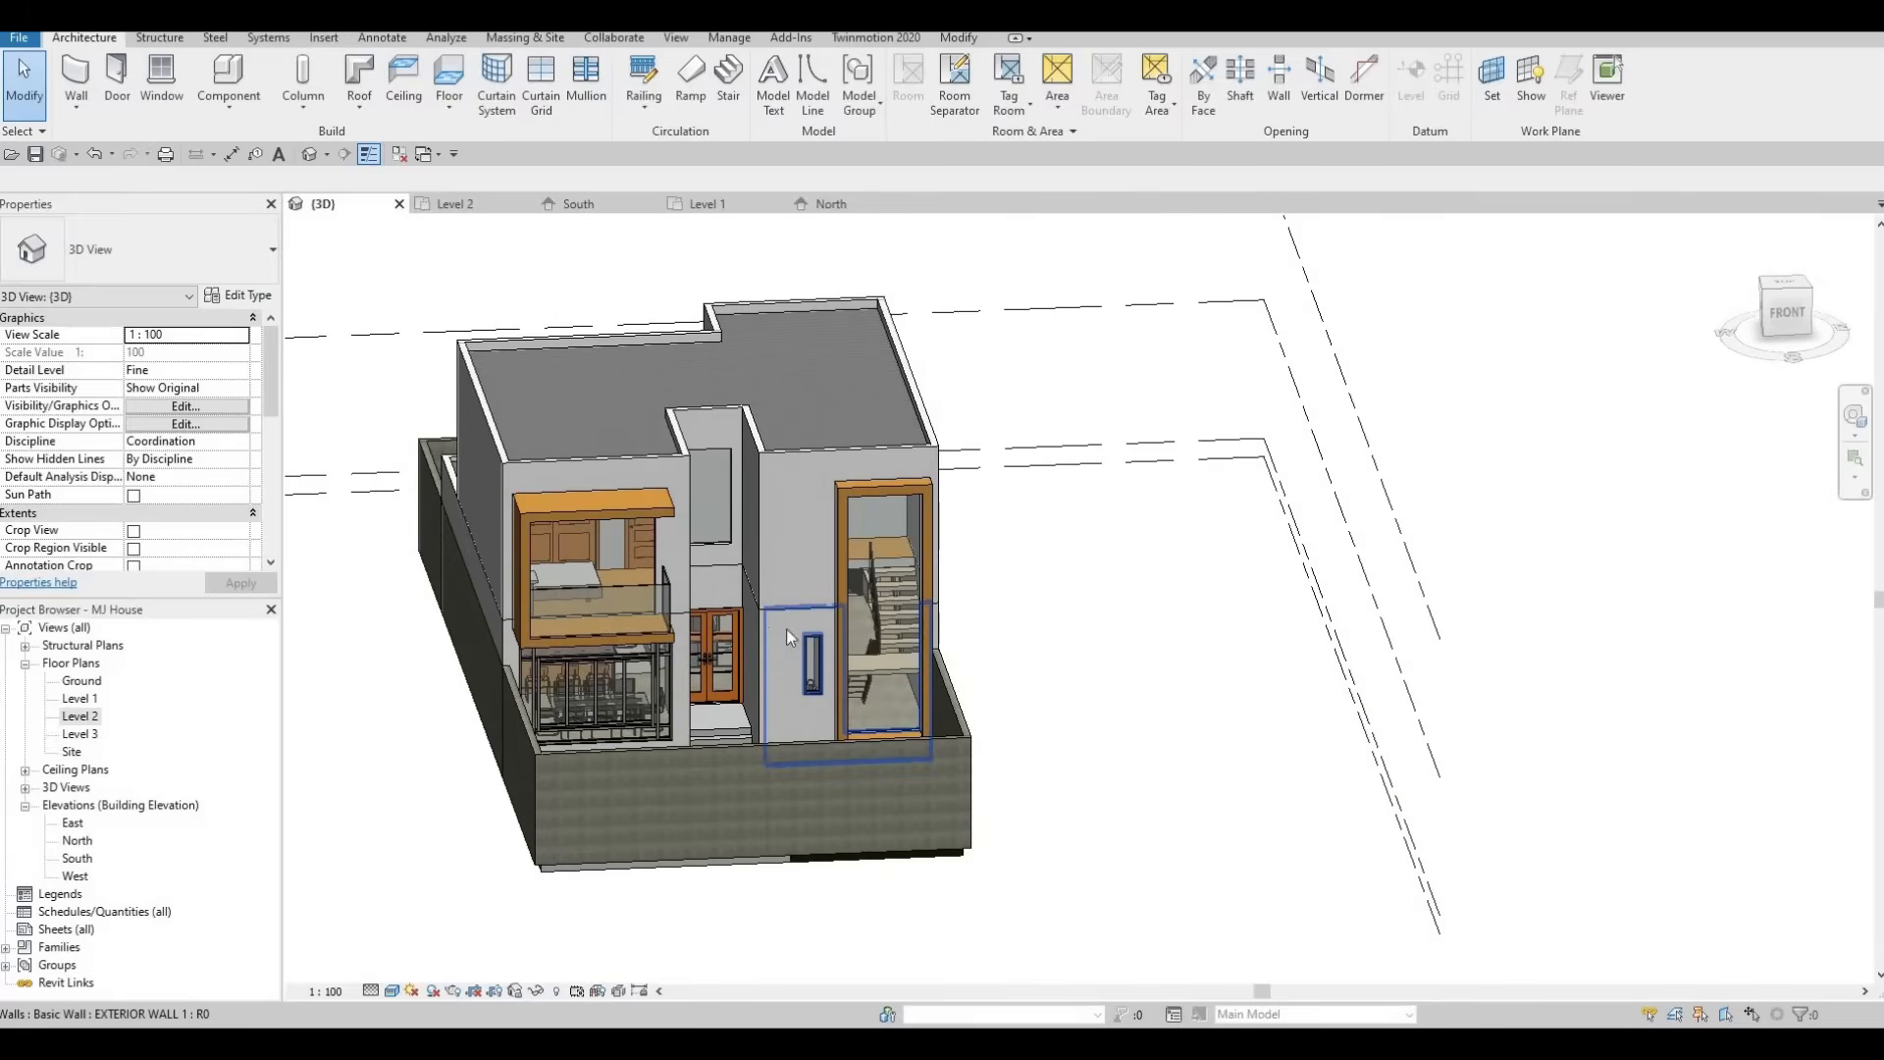
double_click(79, 859)
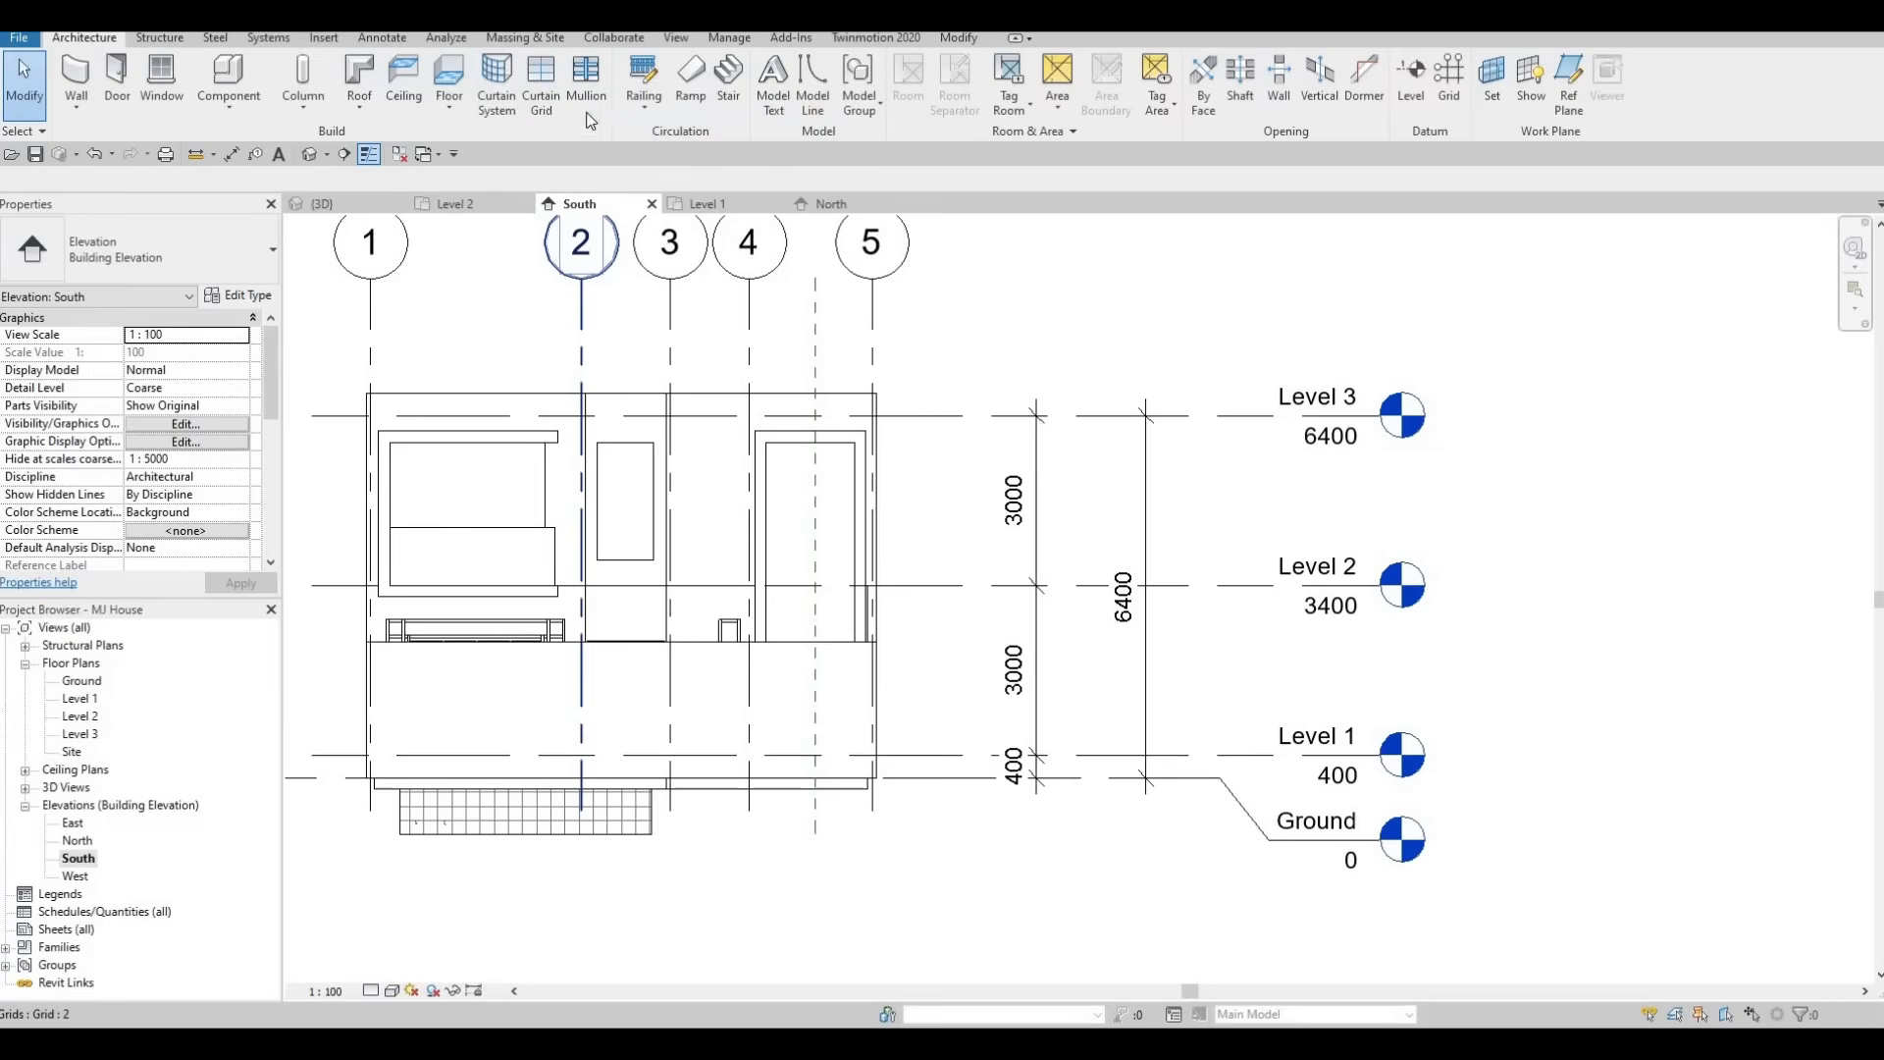
click(537, 98)
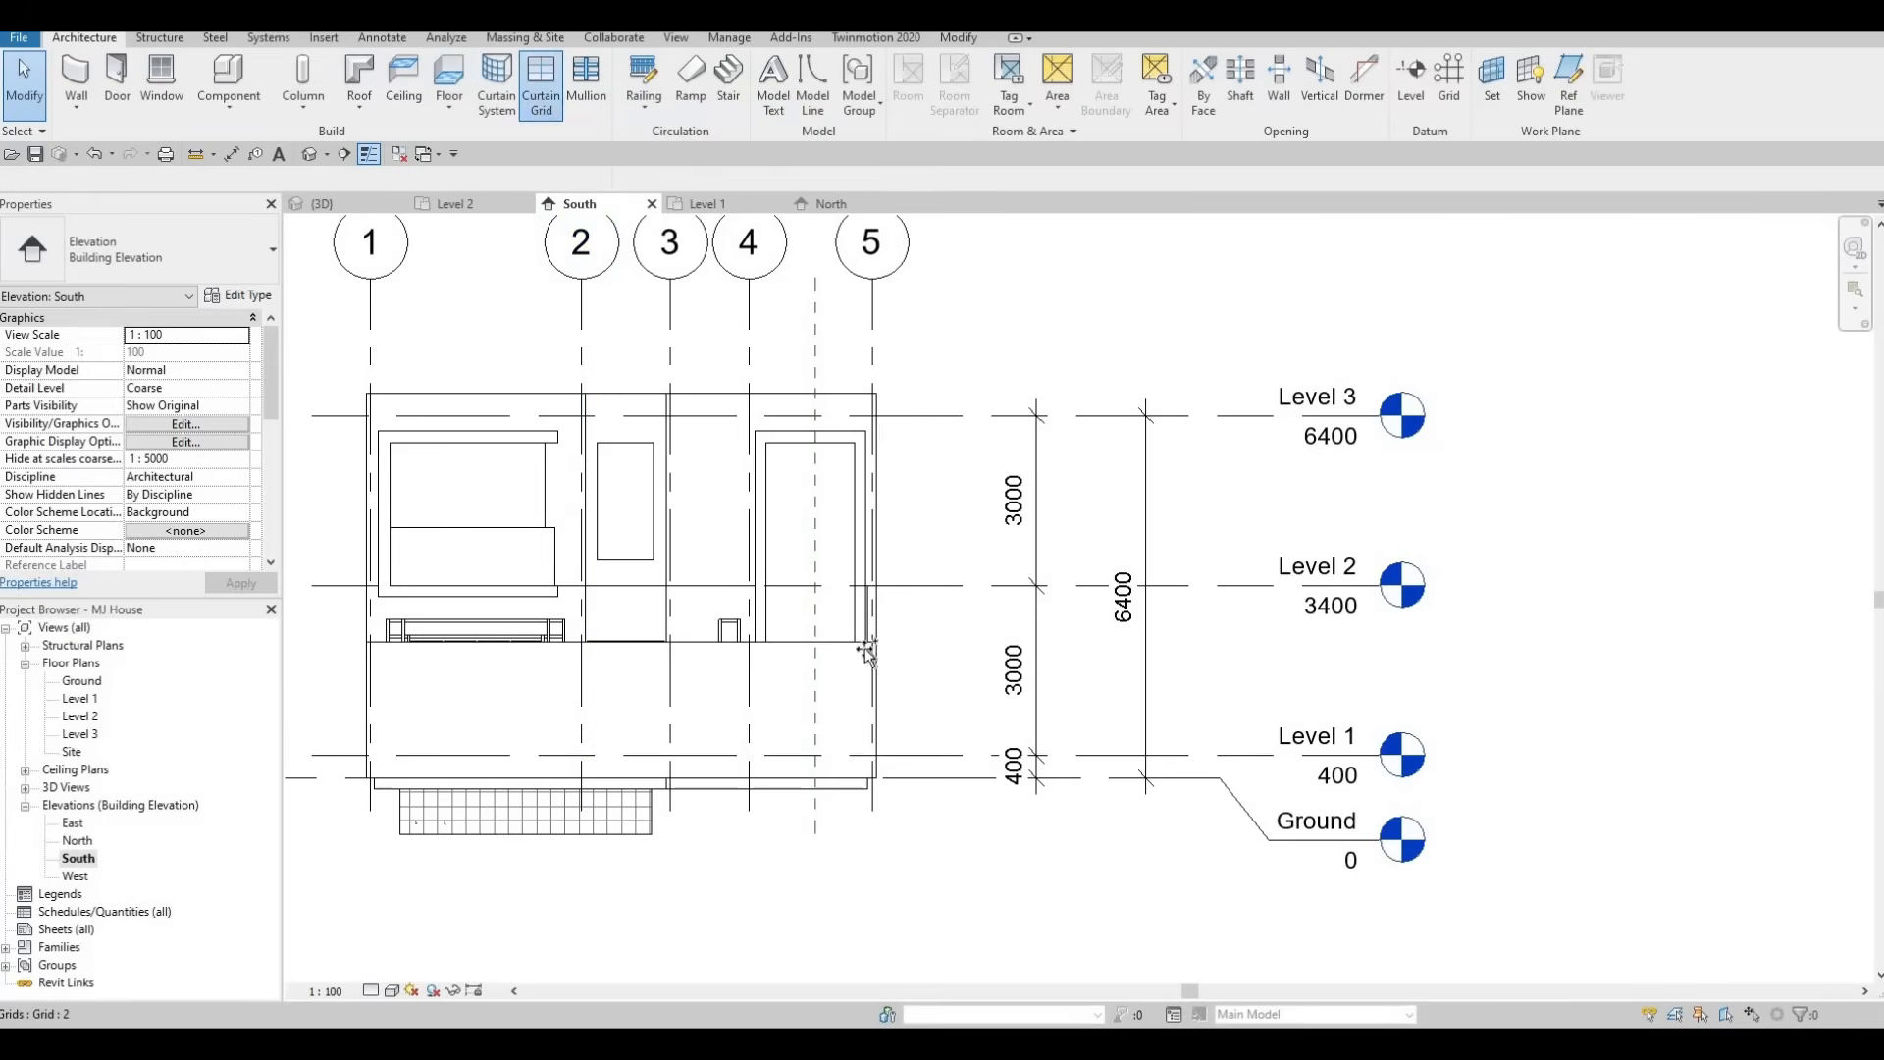
scroll(822, 590, up, 3)
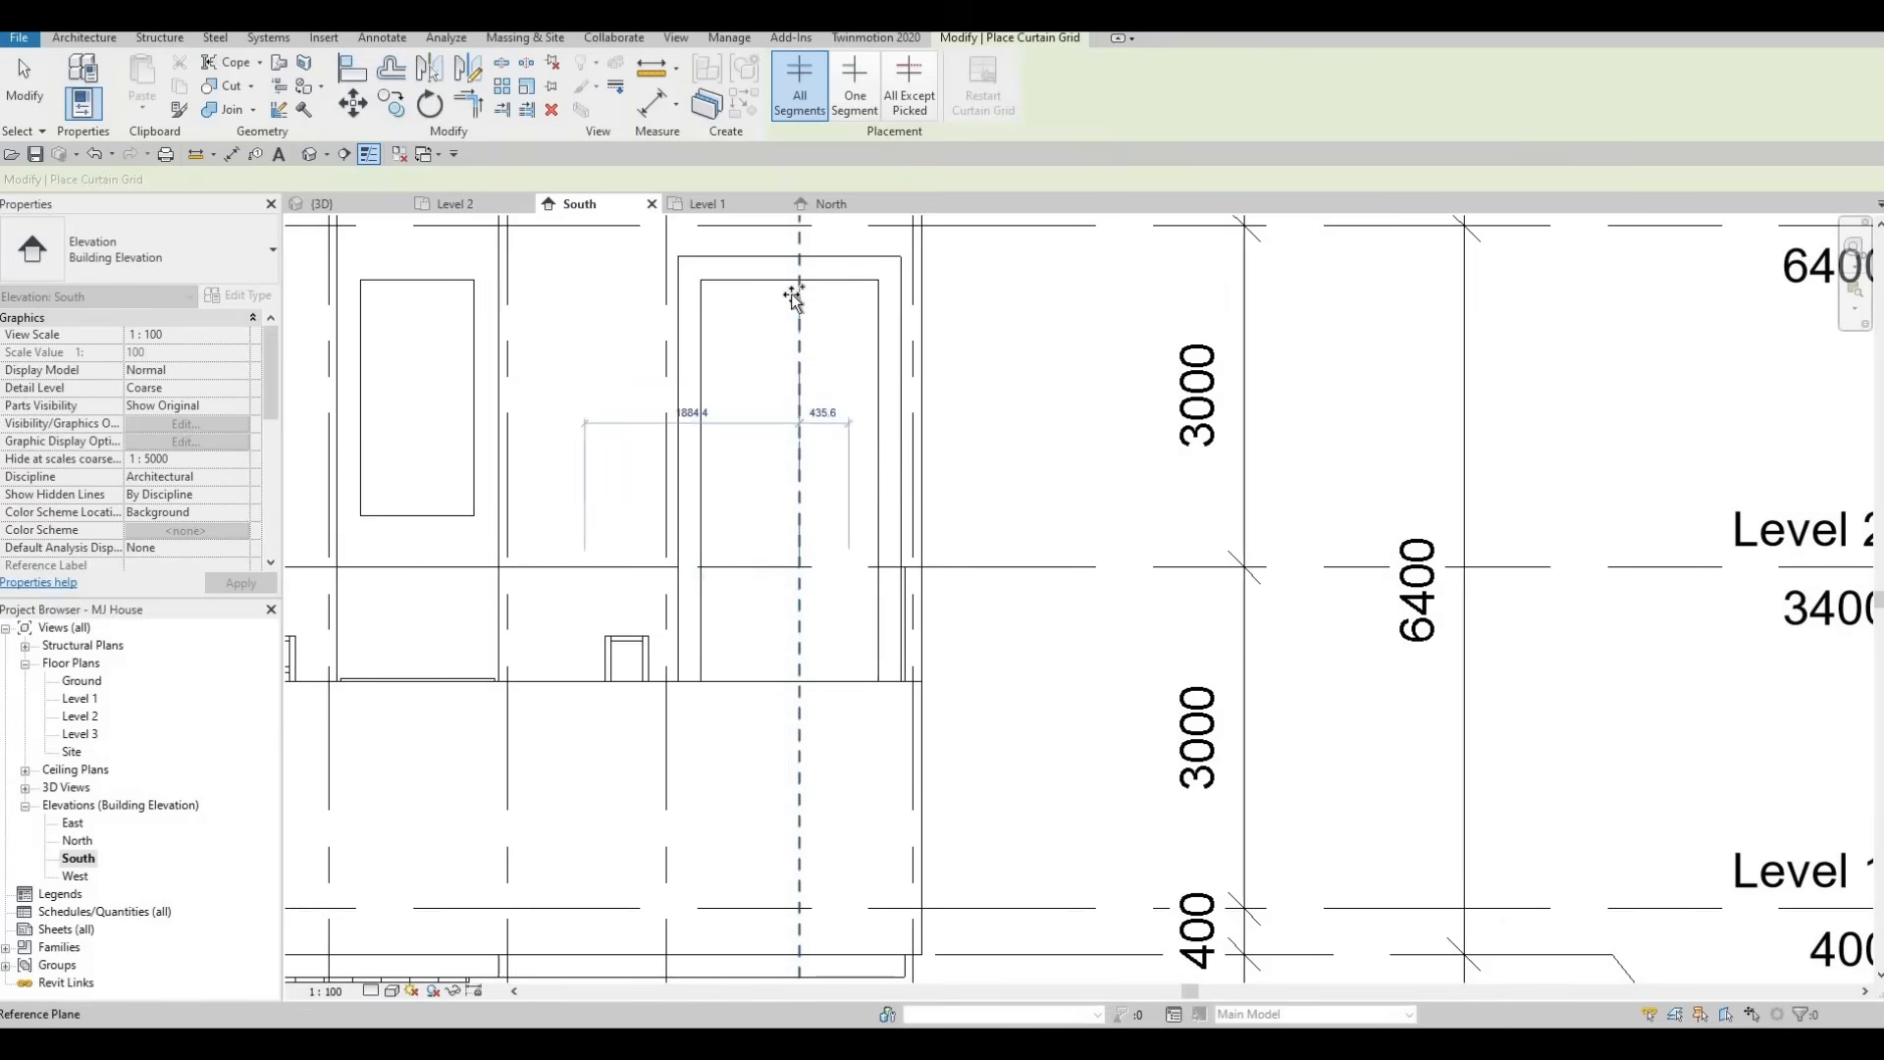
scroll(791, 295, up, 3)
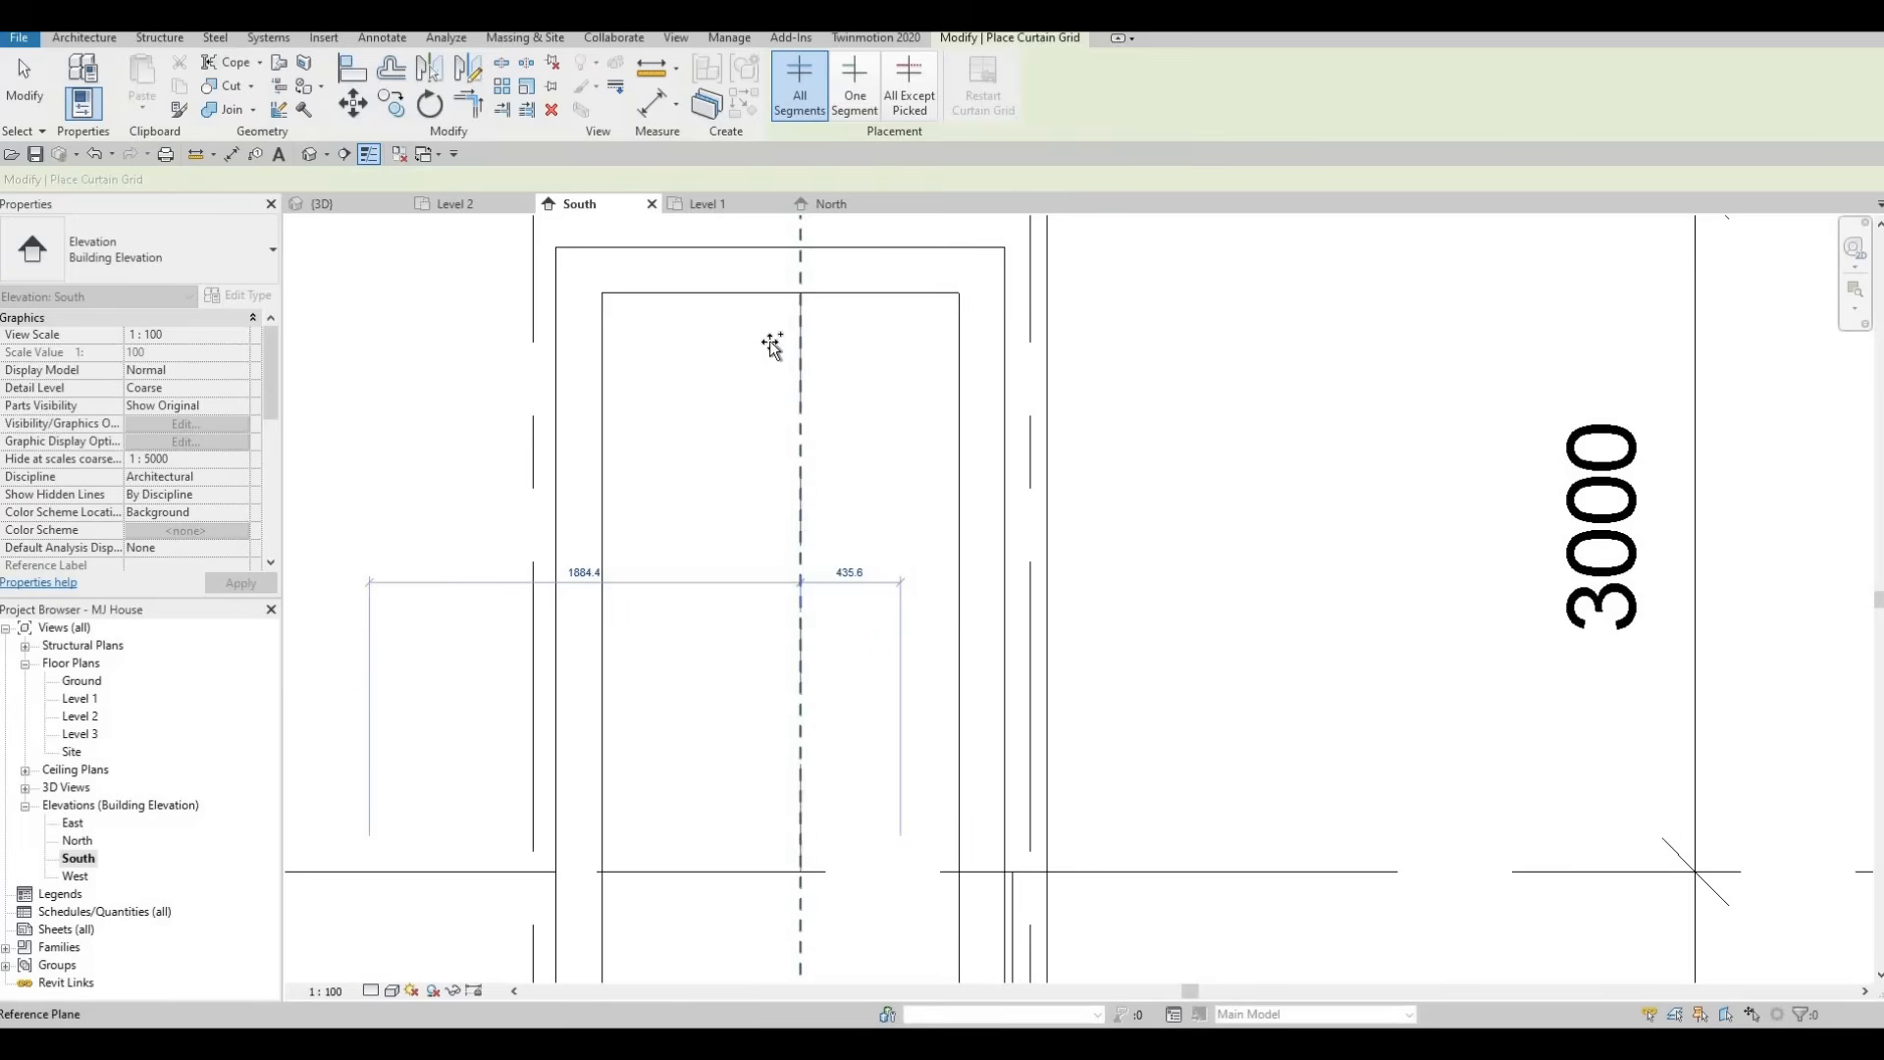
scroll(769, 496, down, 2)
scroll(791, 481, down, 3)
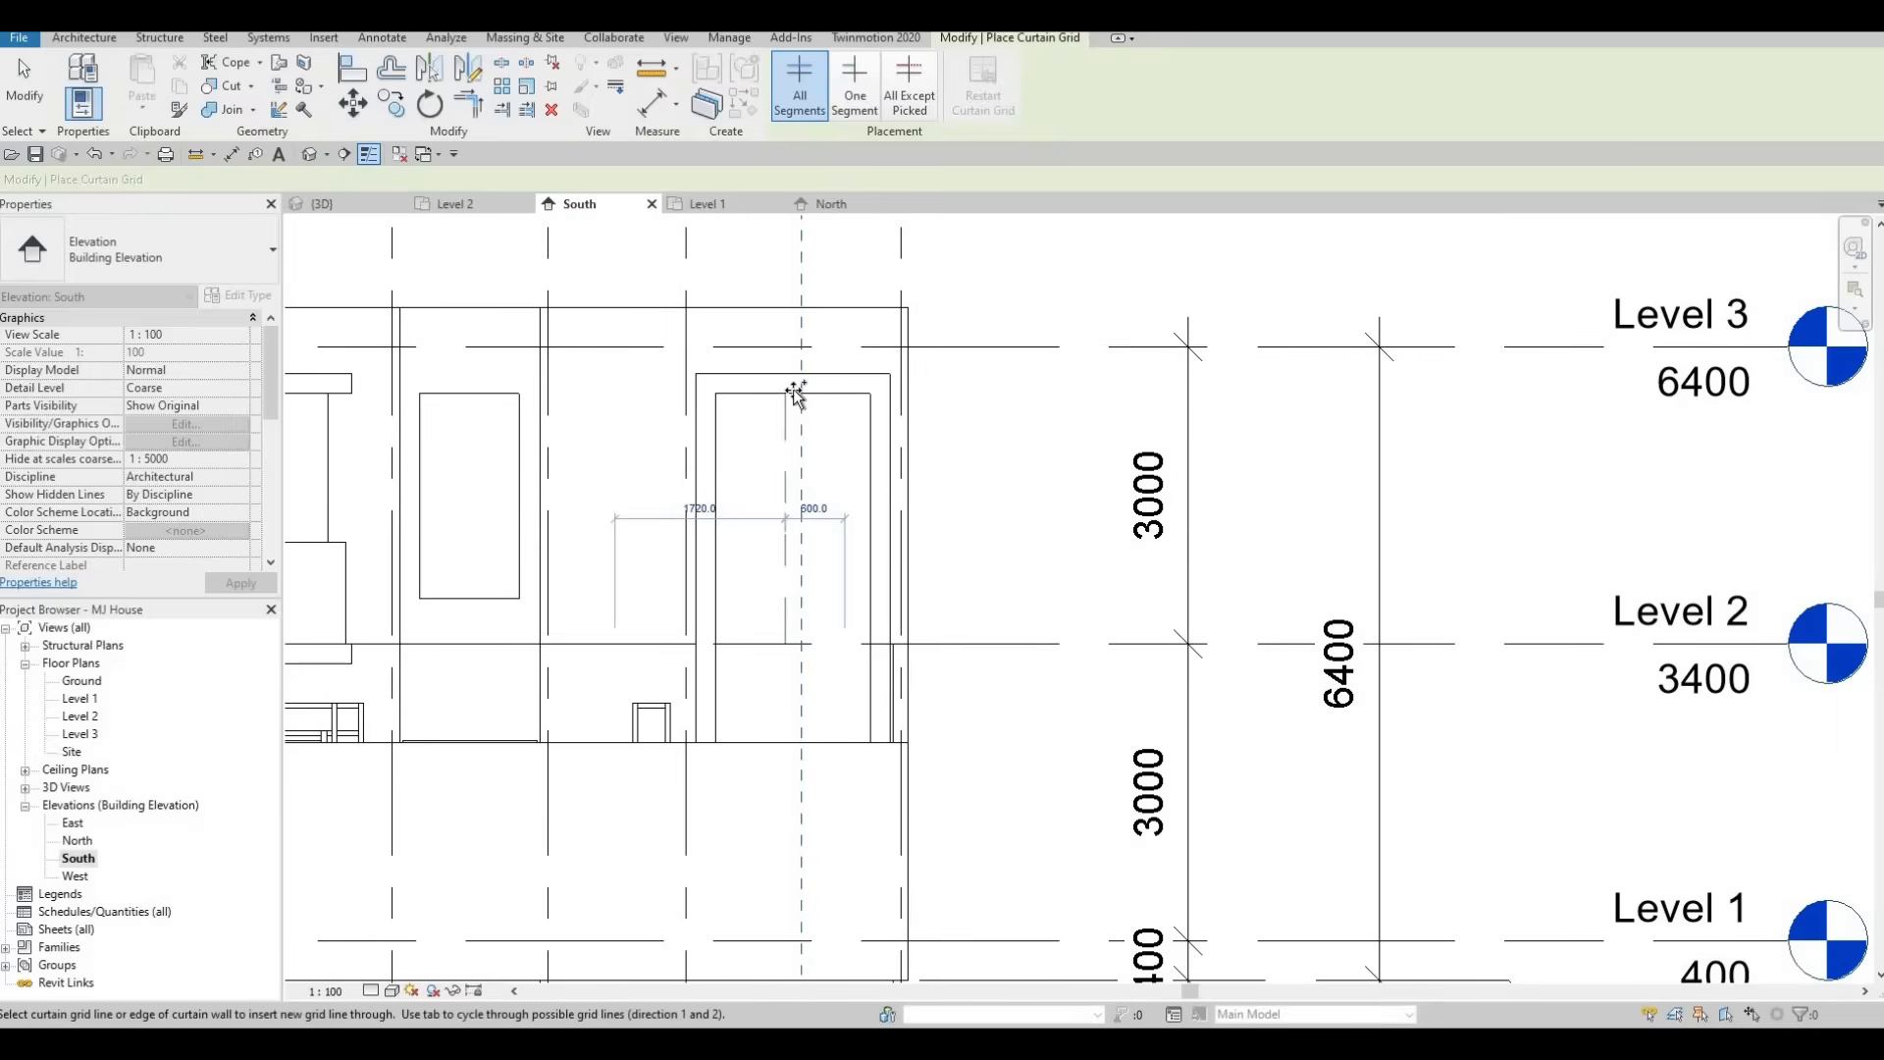
scroll(800, 412, down, 3)
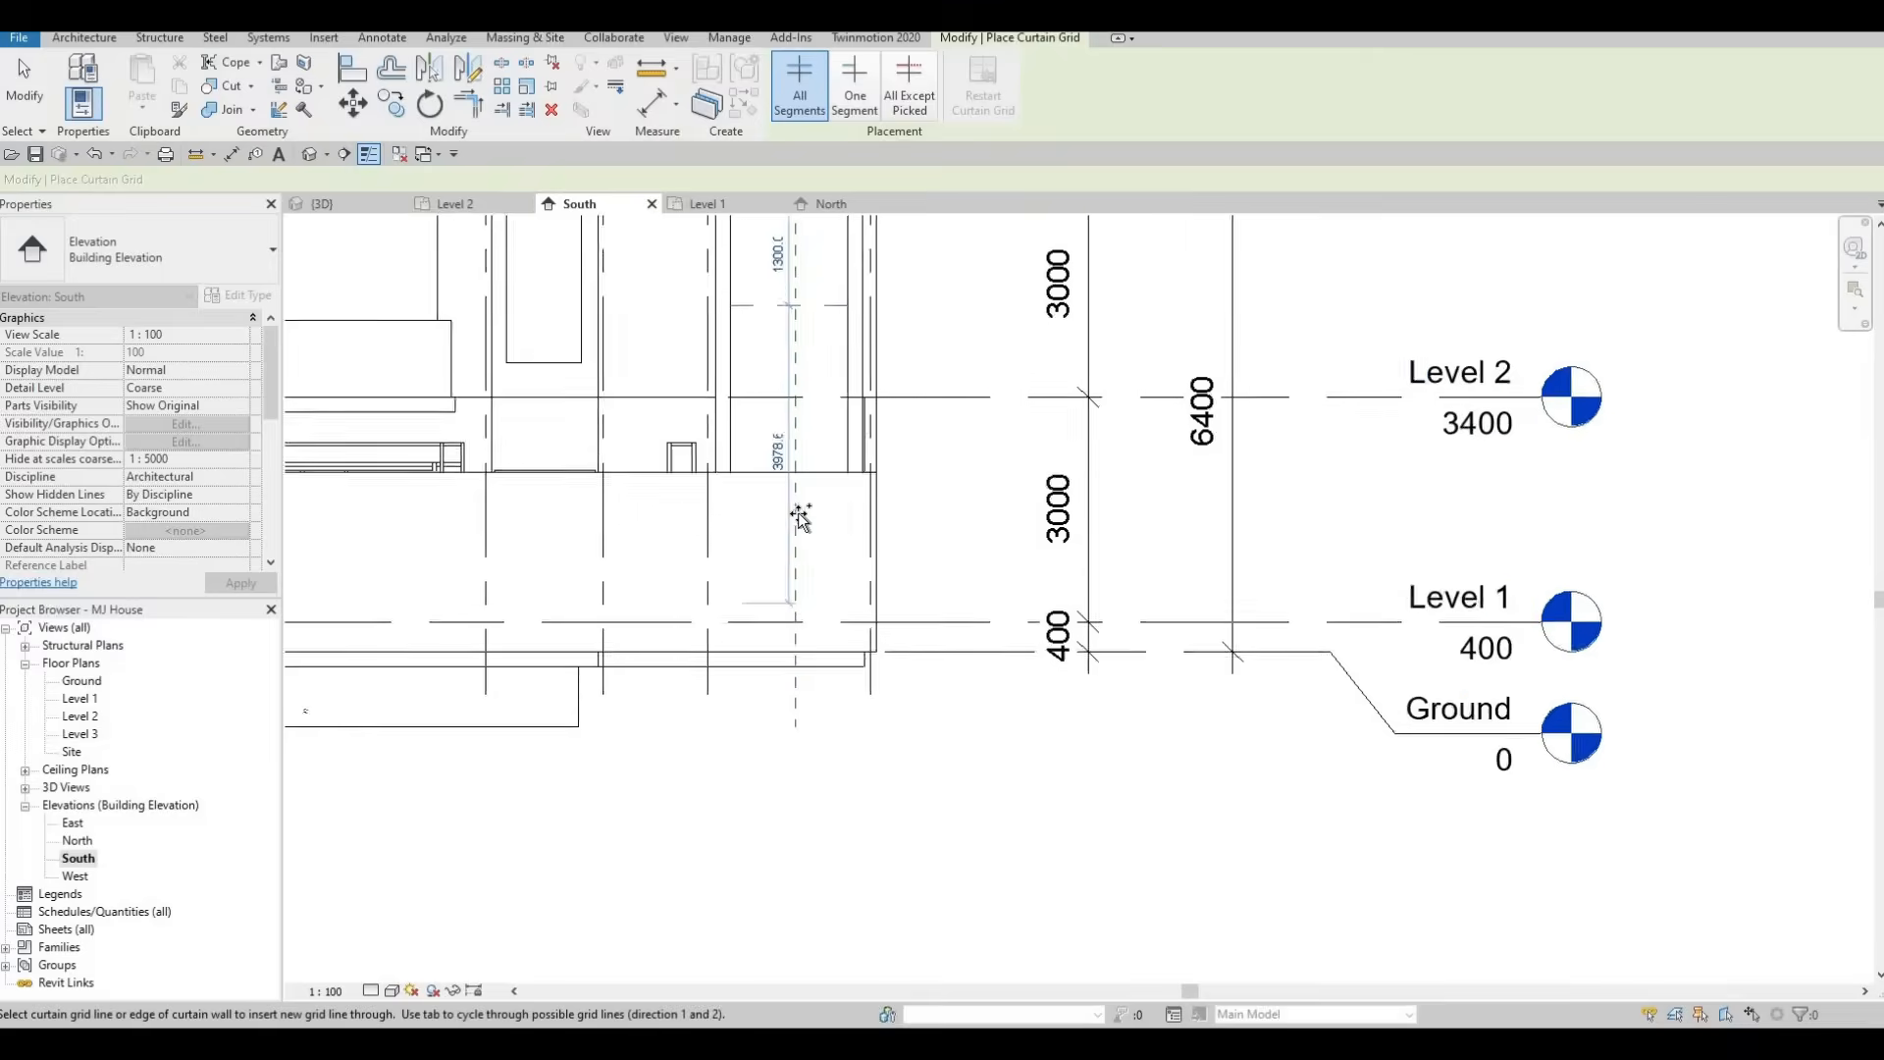
middle_drag(769, 282, 710, 652)
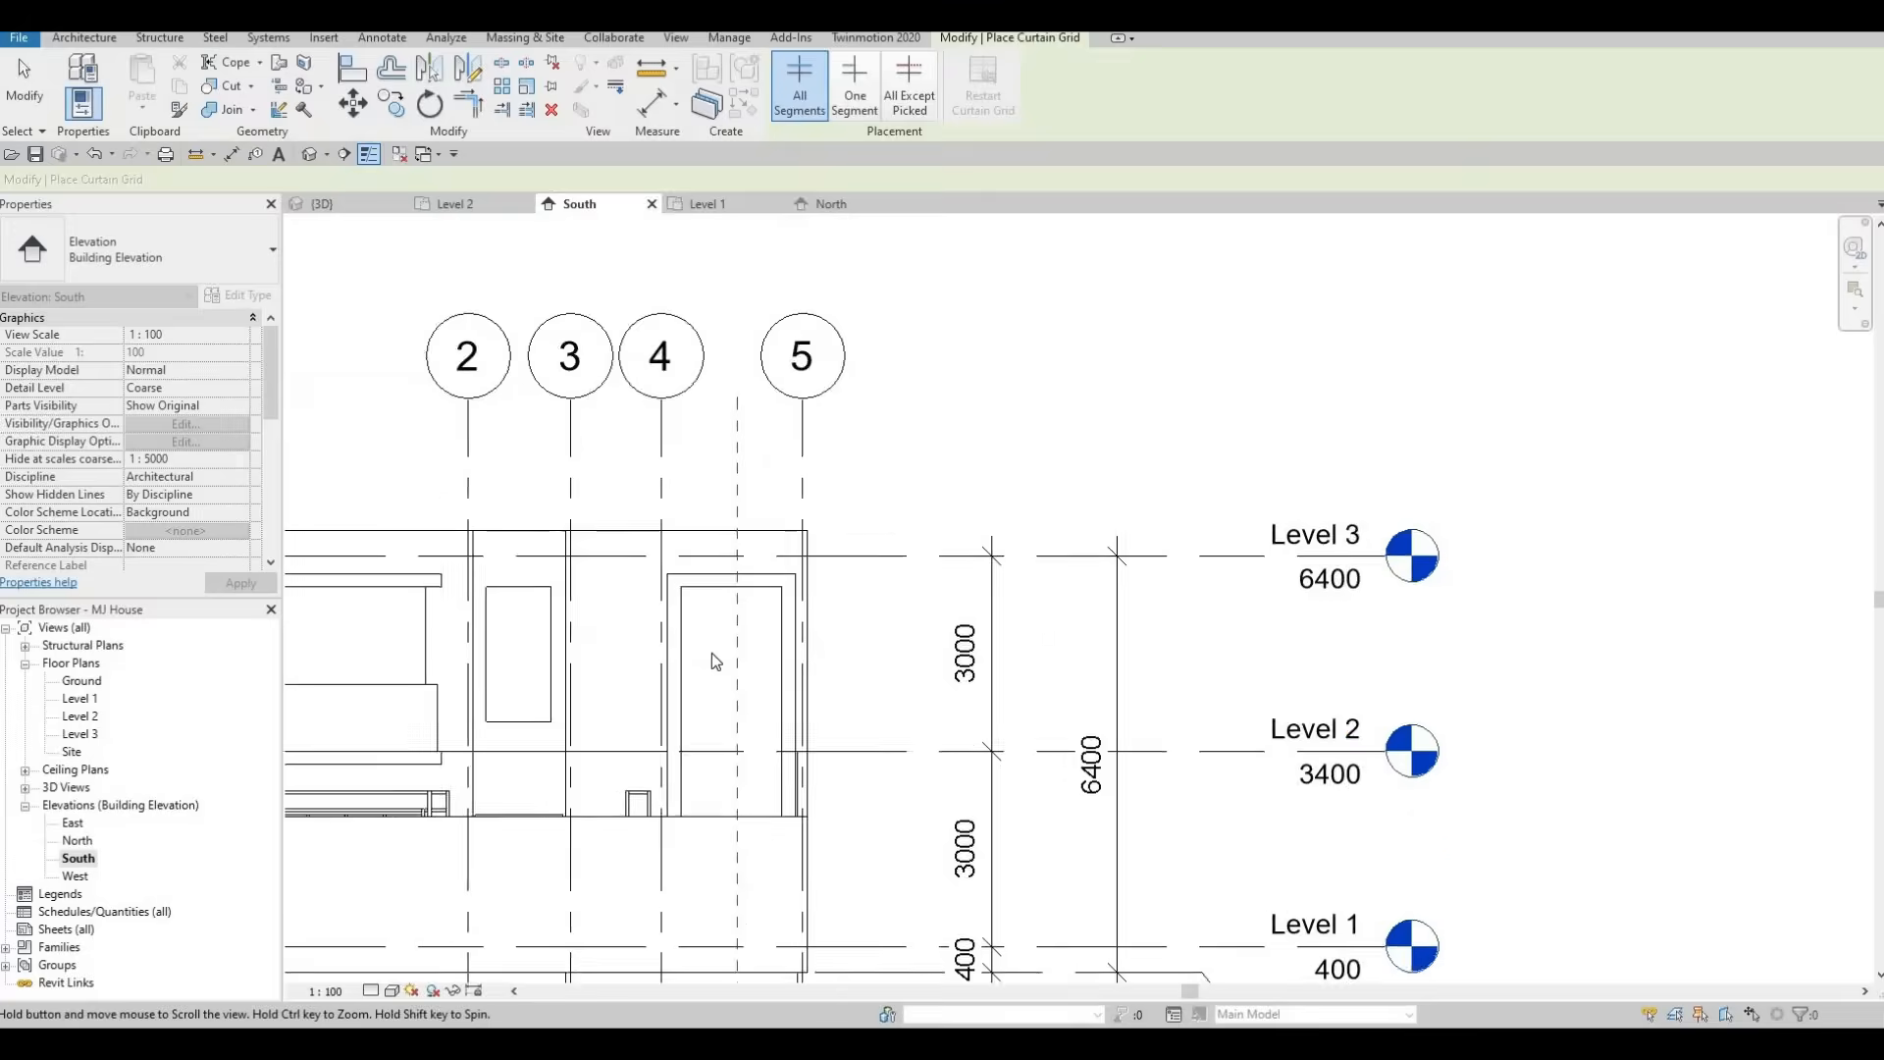
key(Escape)
key(Escape)
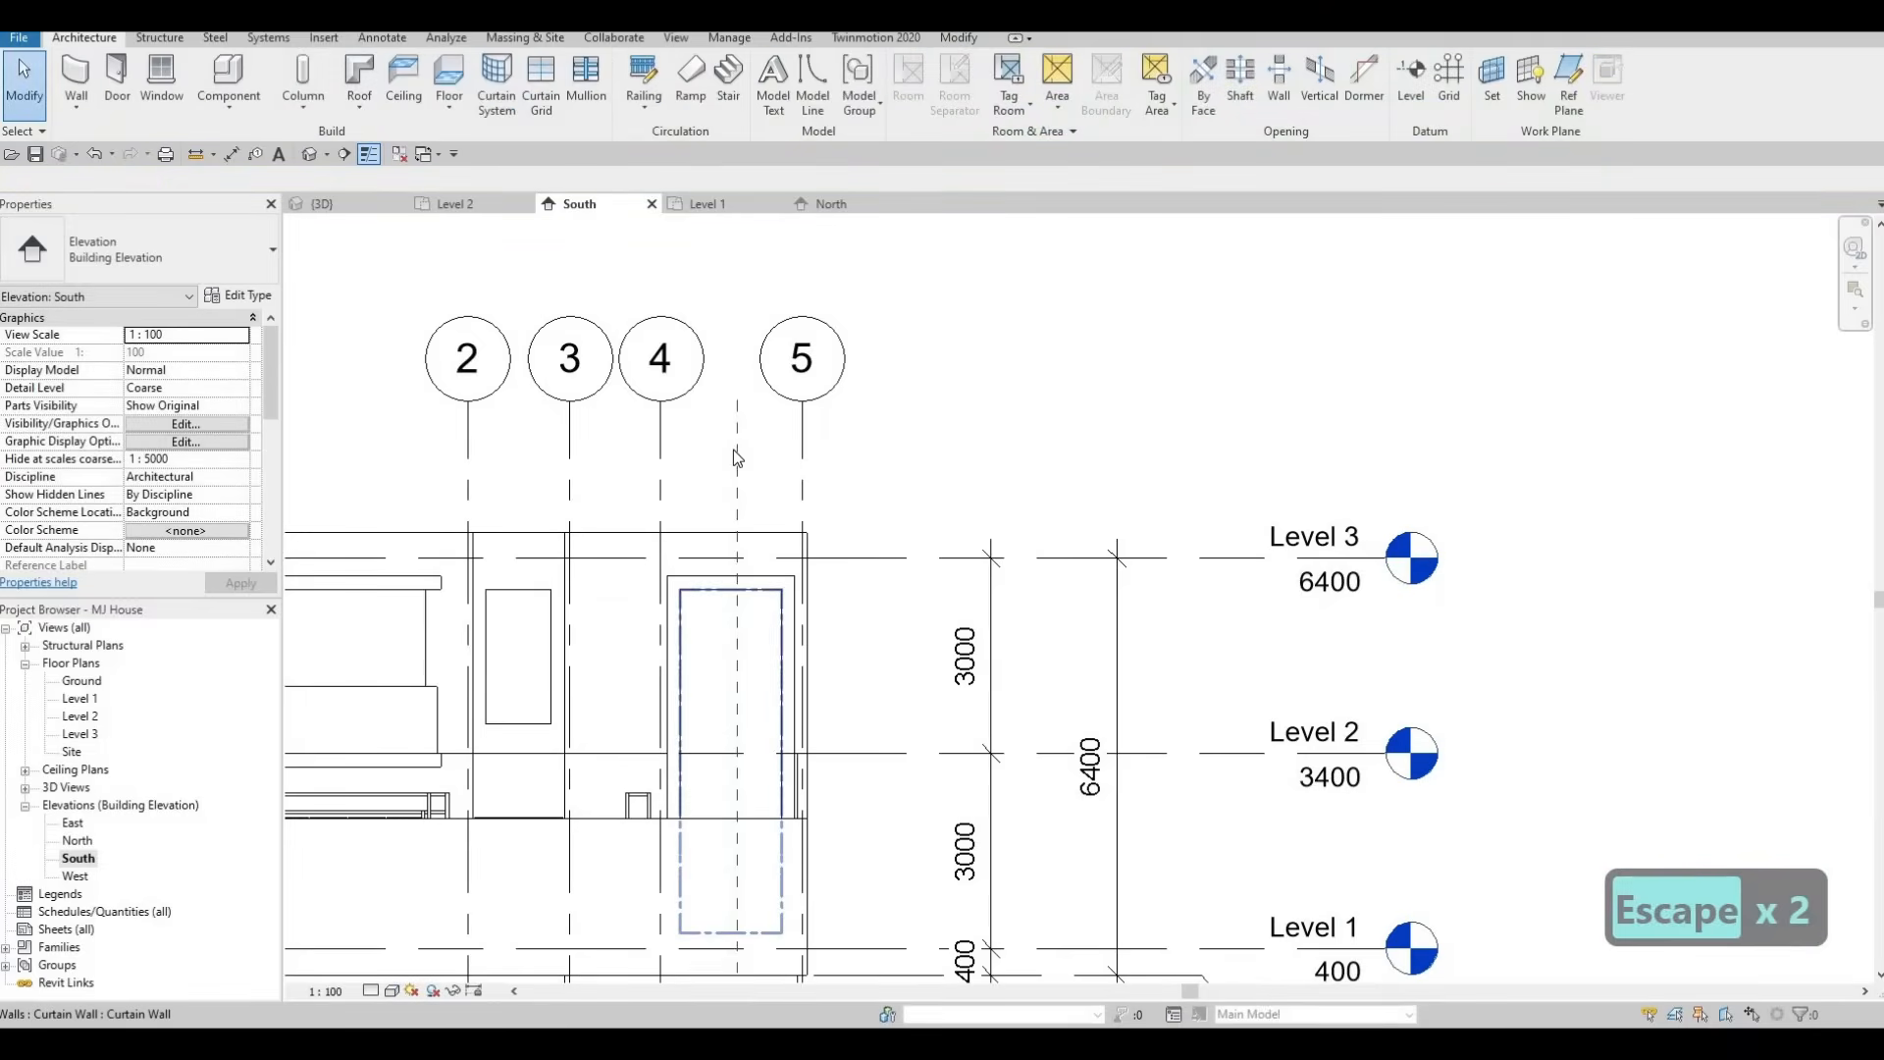
click(736, 398)
drag(737, 738, 737, 803)
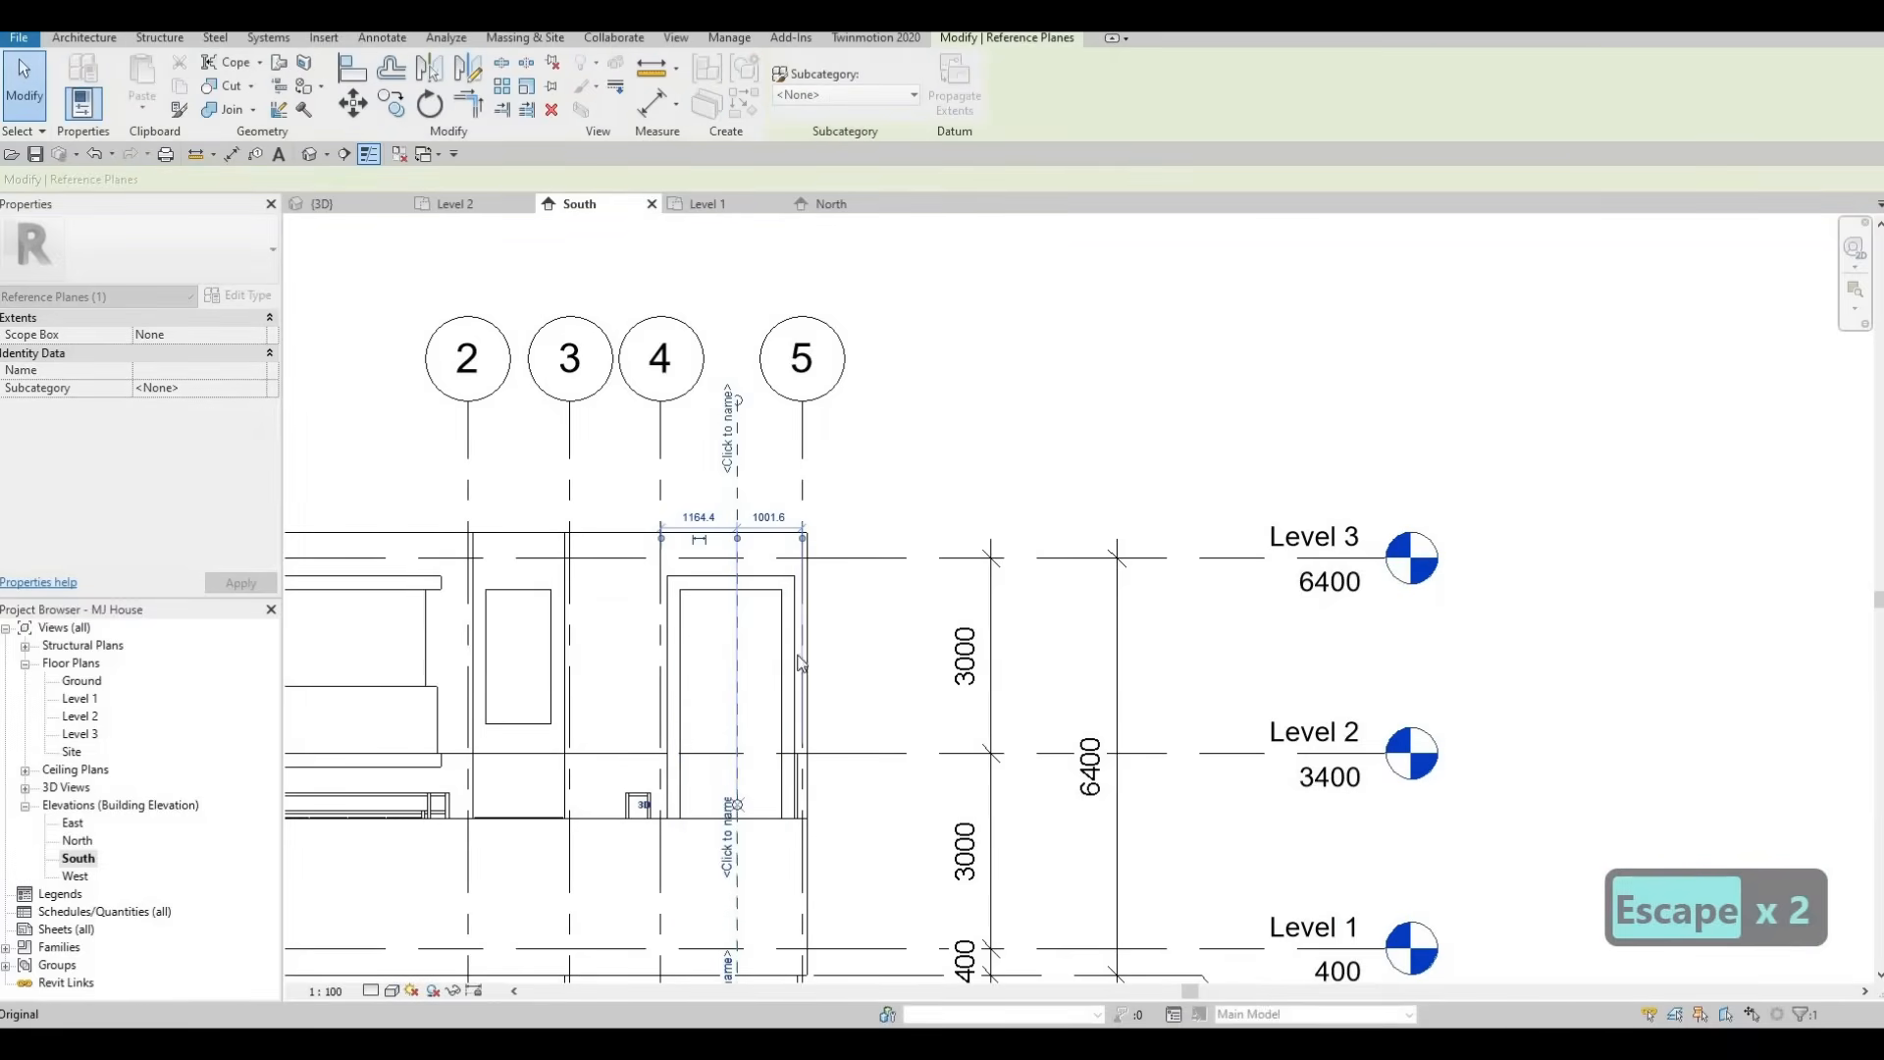
key(Escape)
key(Escape)
key(Escape)
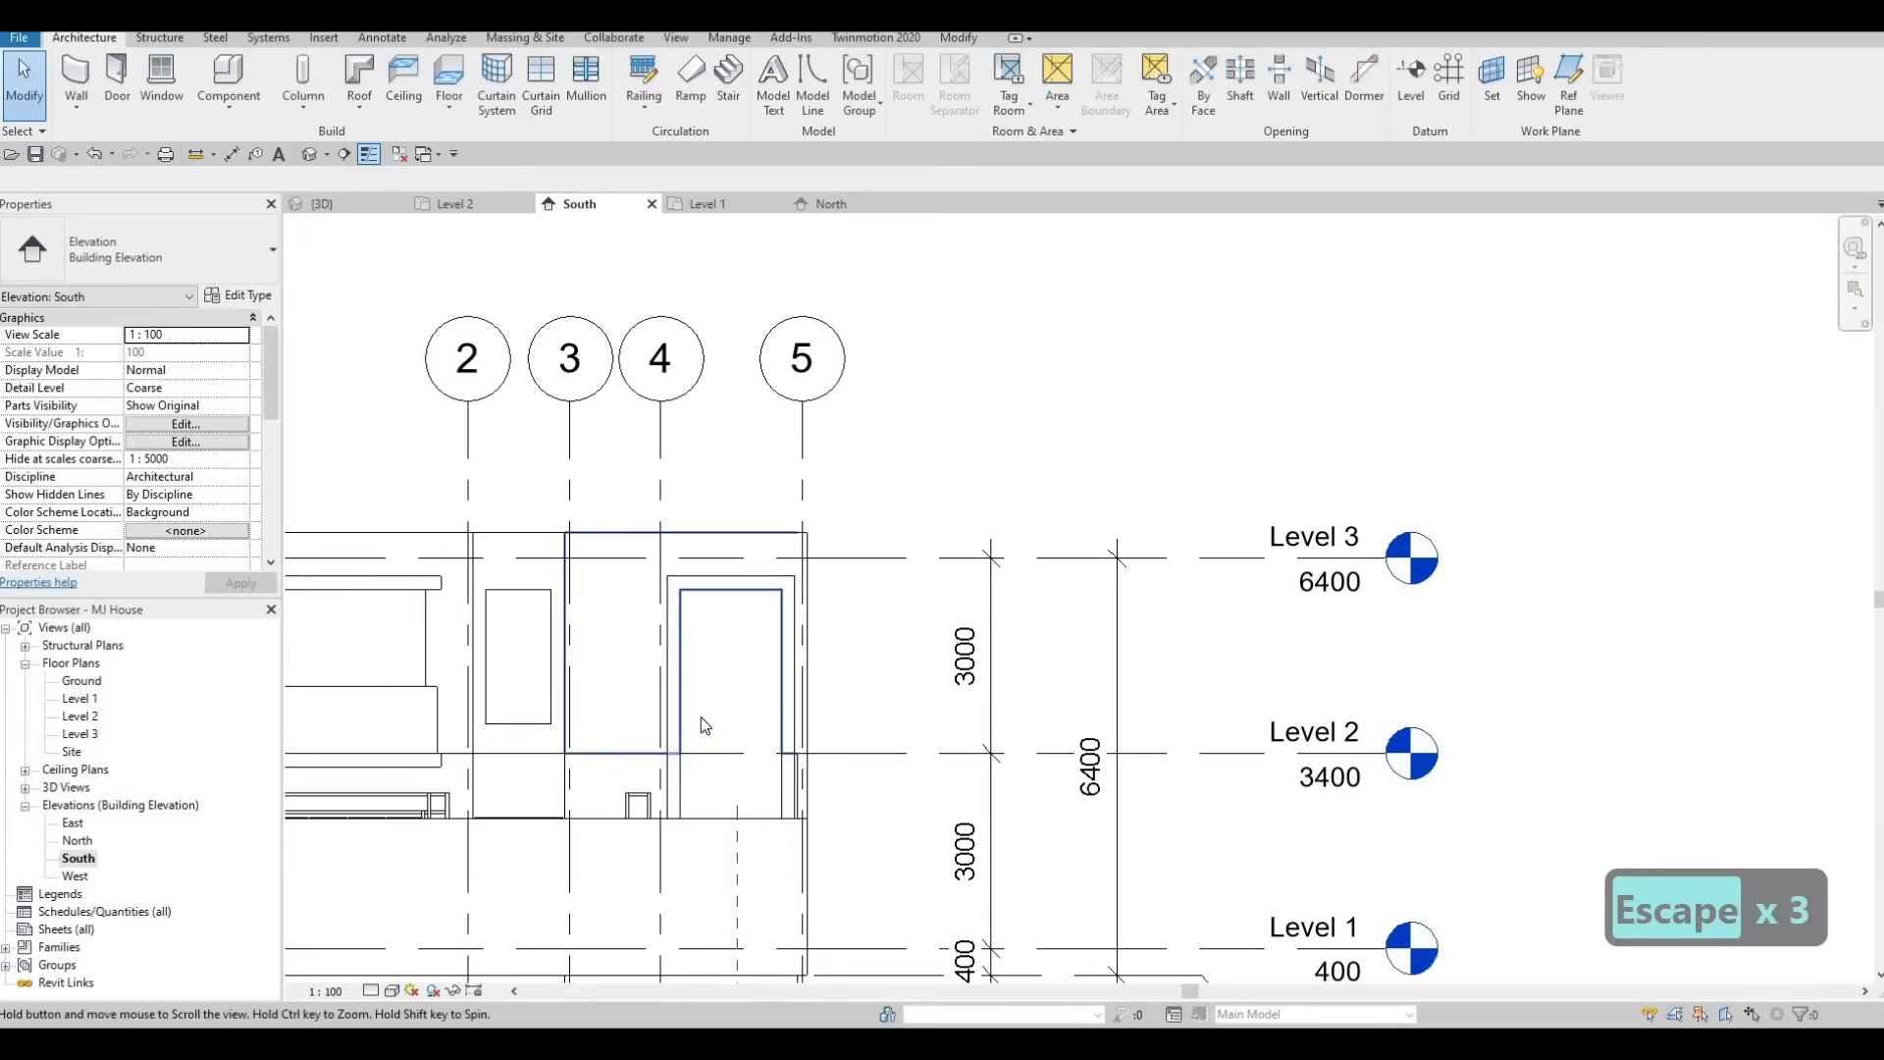
key(Escape)
key(Escape)
Place a vertical curtain grid line on the left panel of the tall stair window.
click(541, 83)
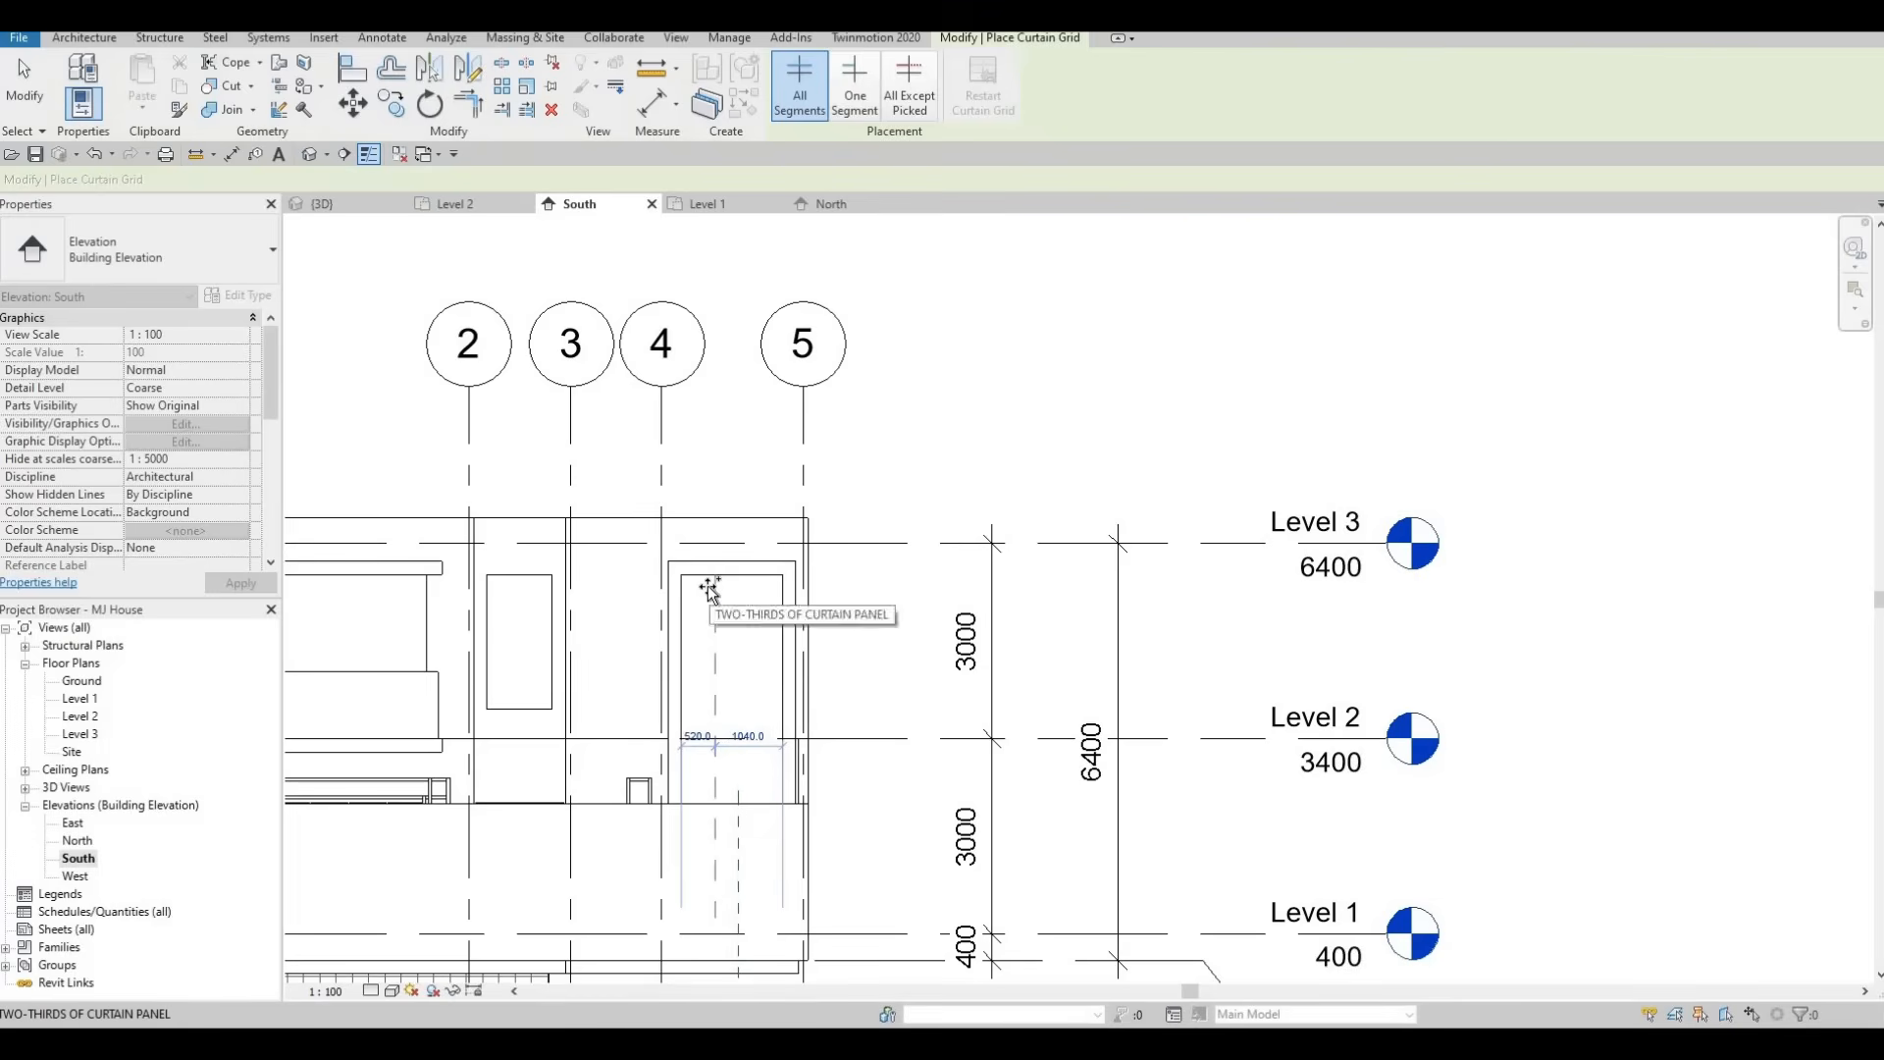
click(731, 589)
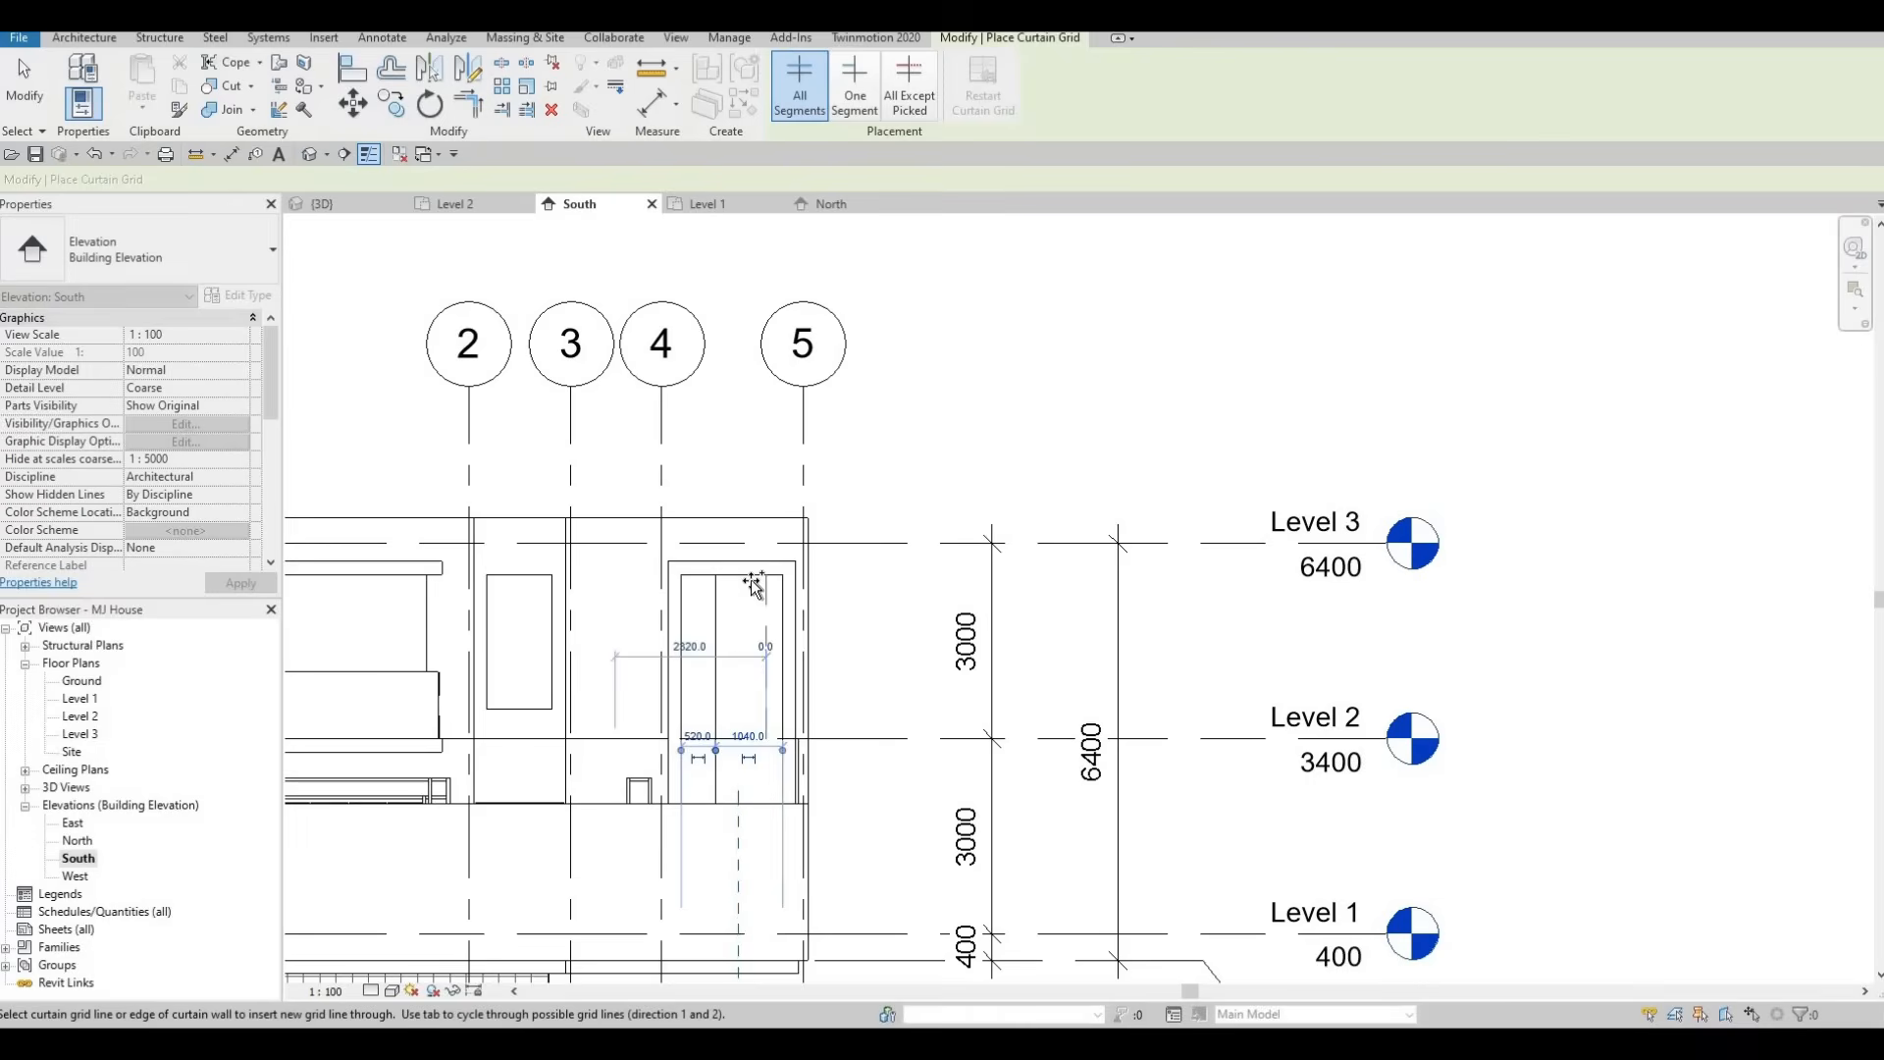
Add two horizontal curtain grid lines at panel midpoints across the upper part of the stair window.
scroll(762, 571, up, 3)
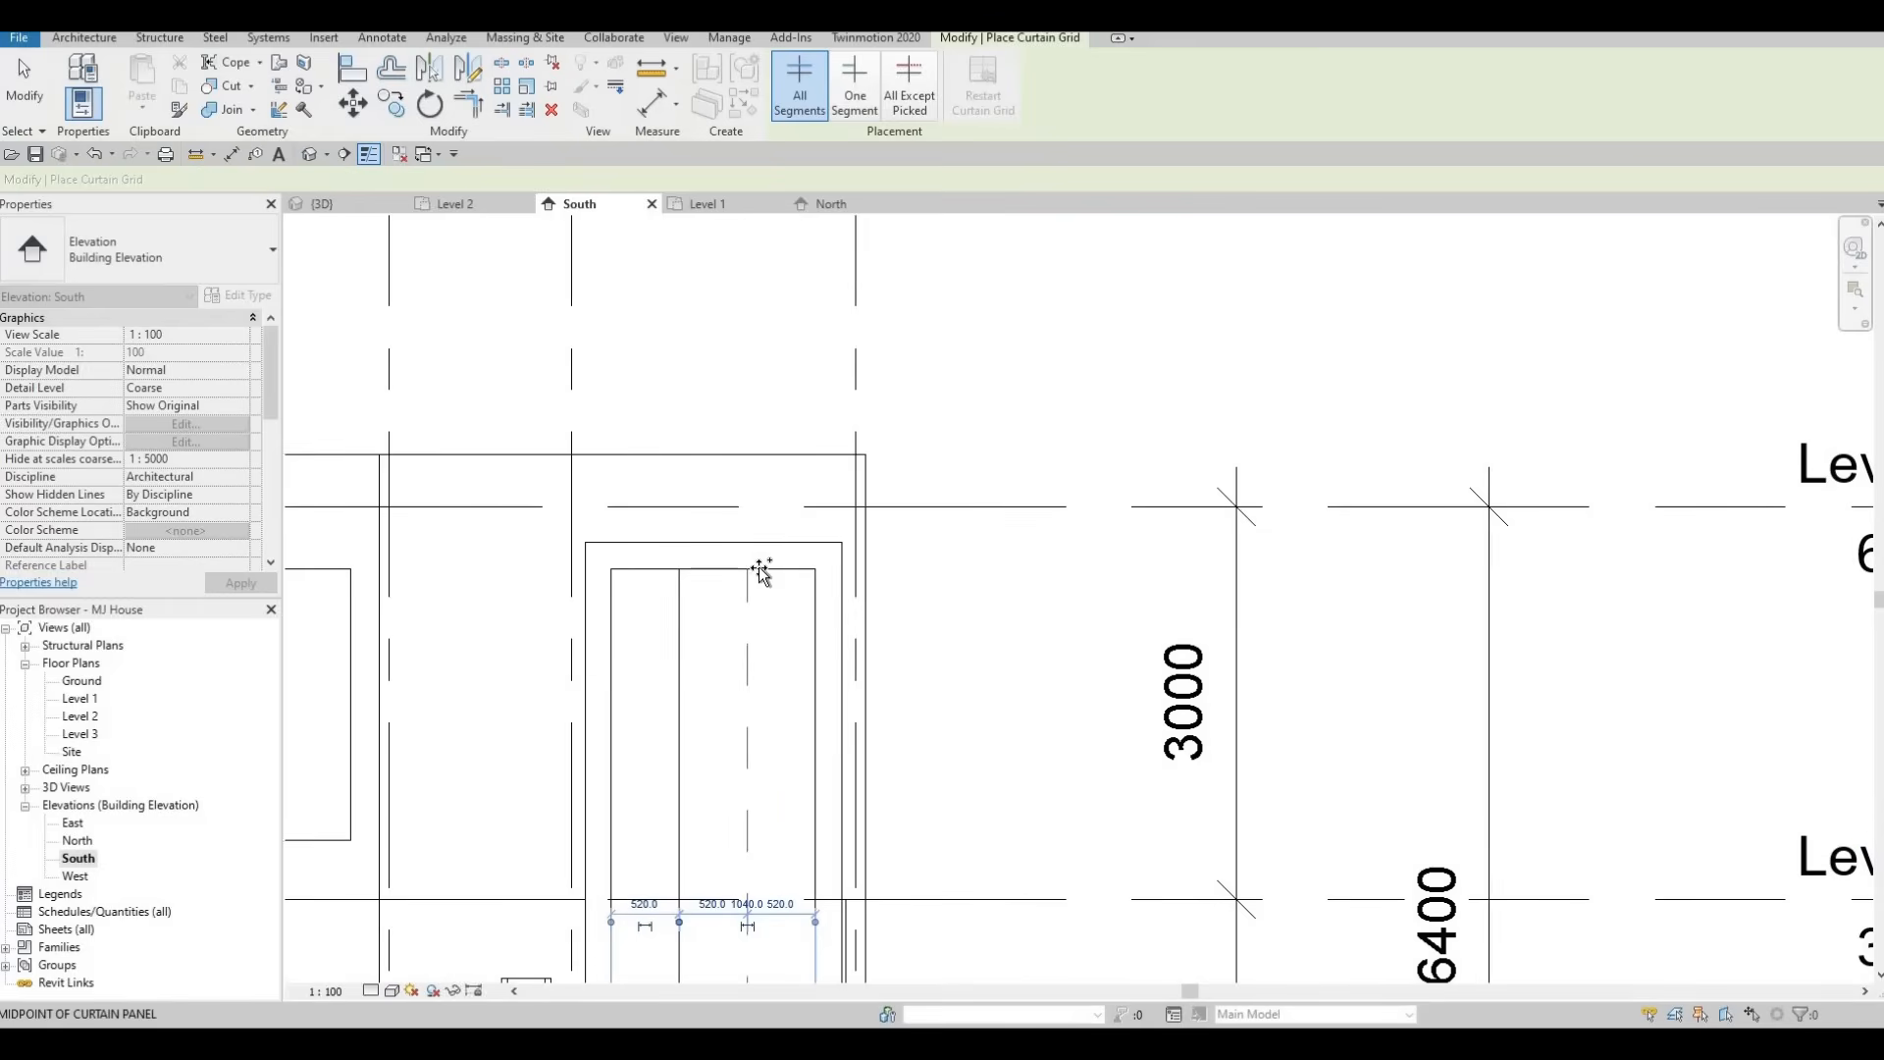
scroll(719, 475, down, 3)
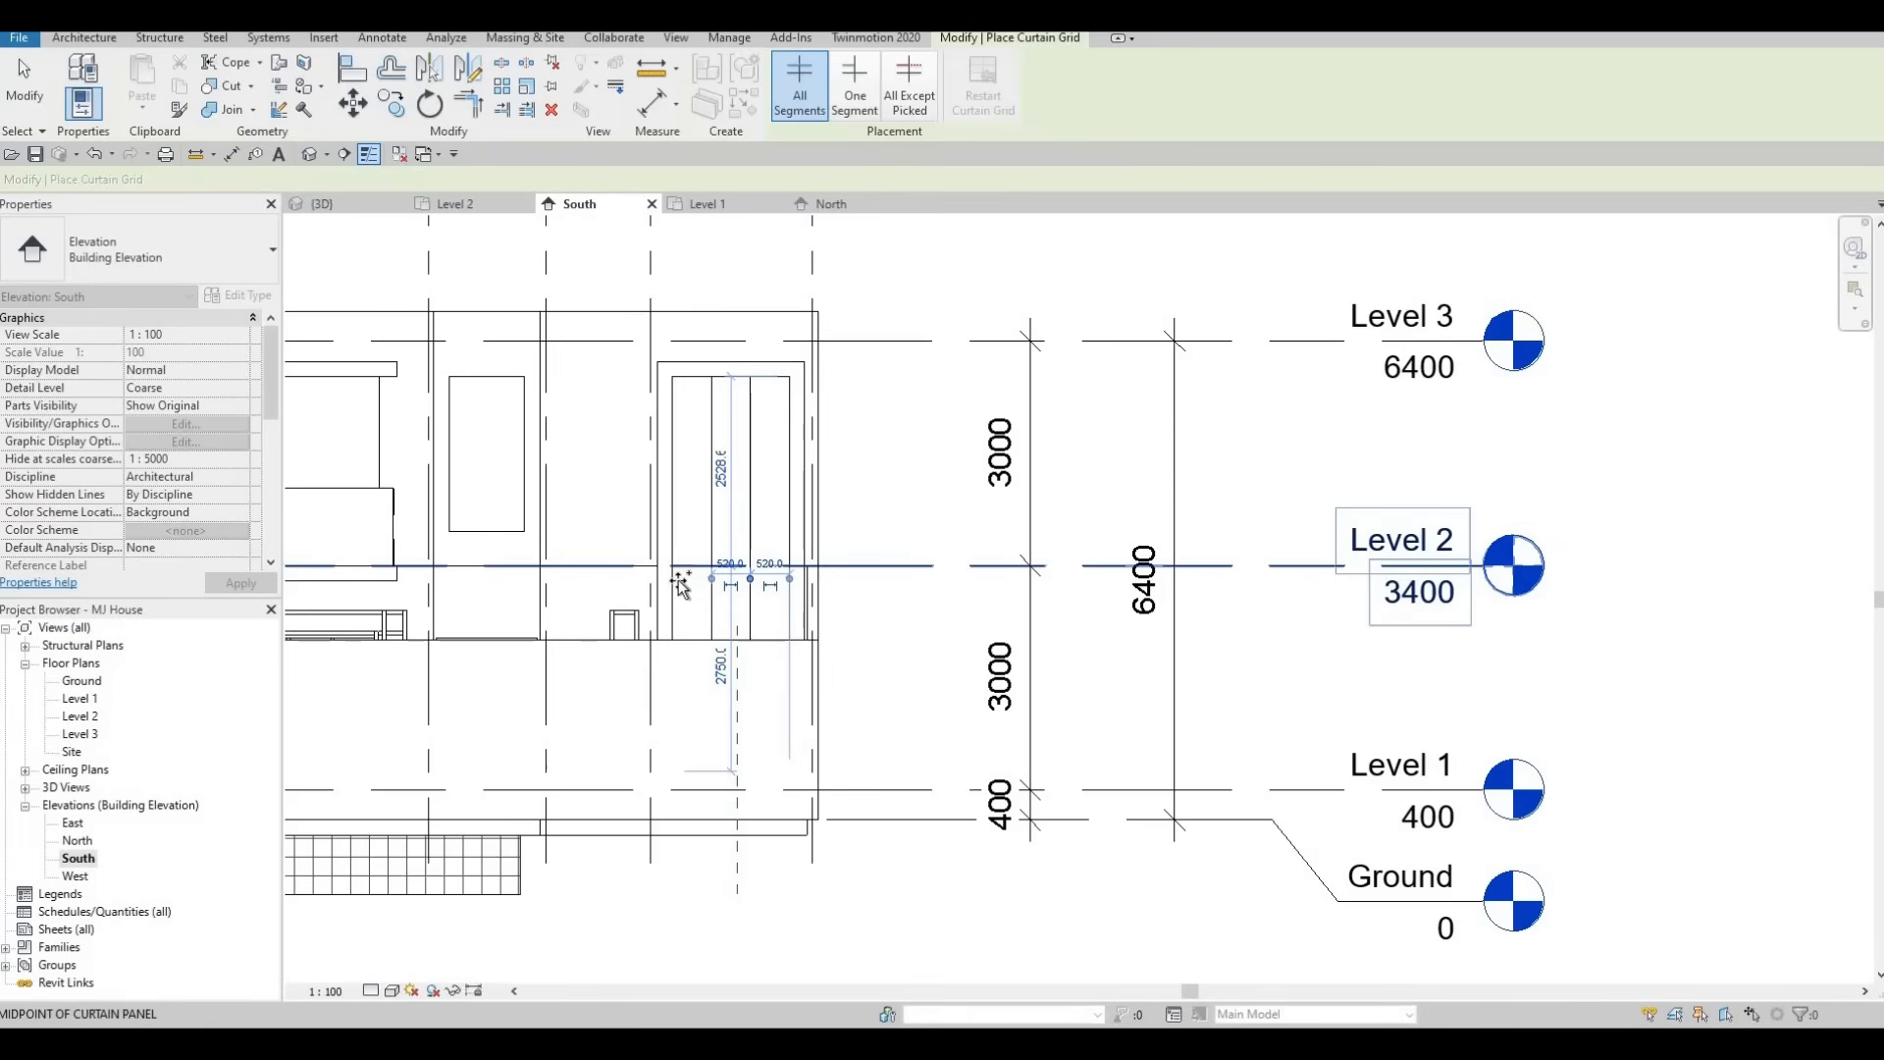
click(679, 566)
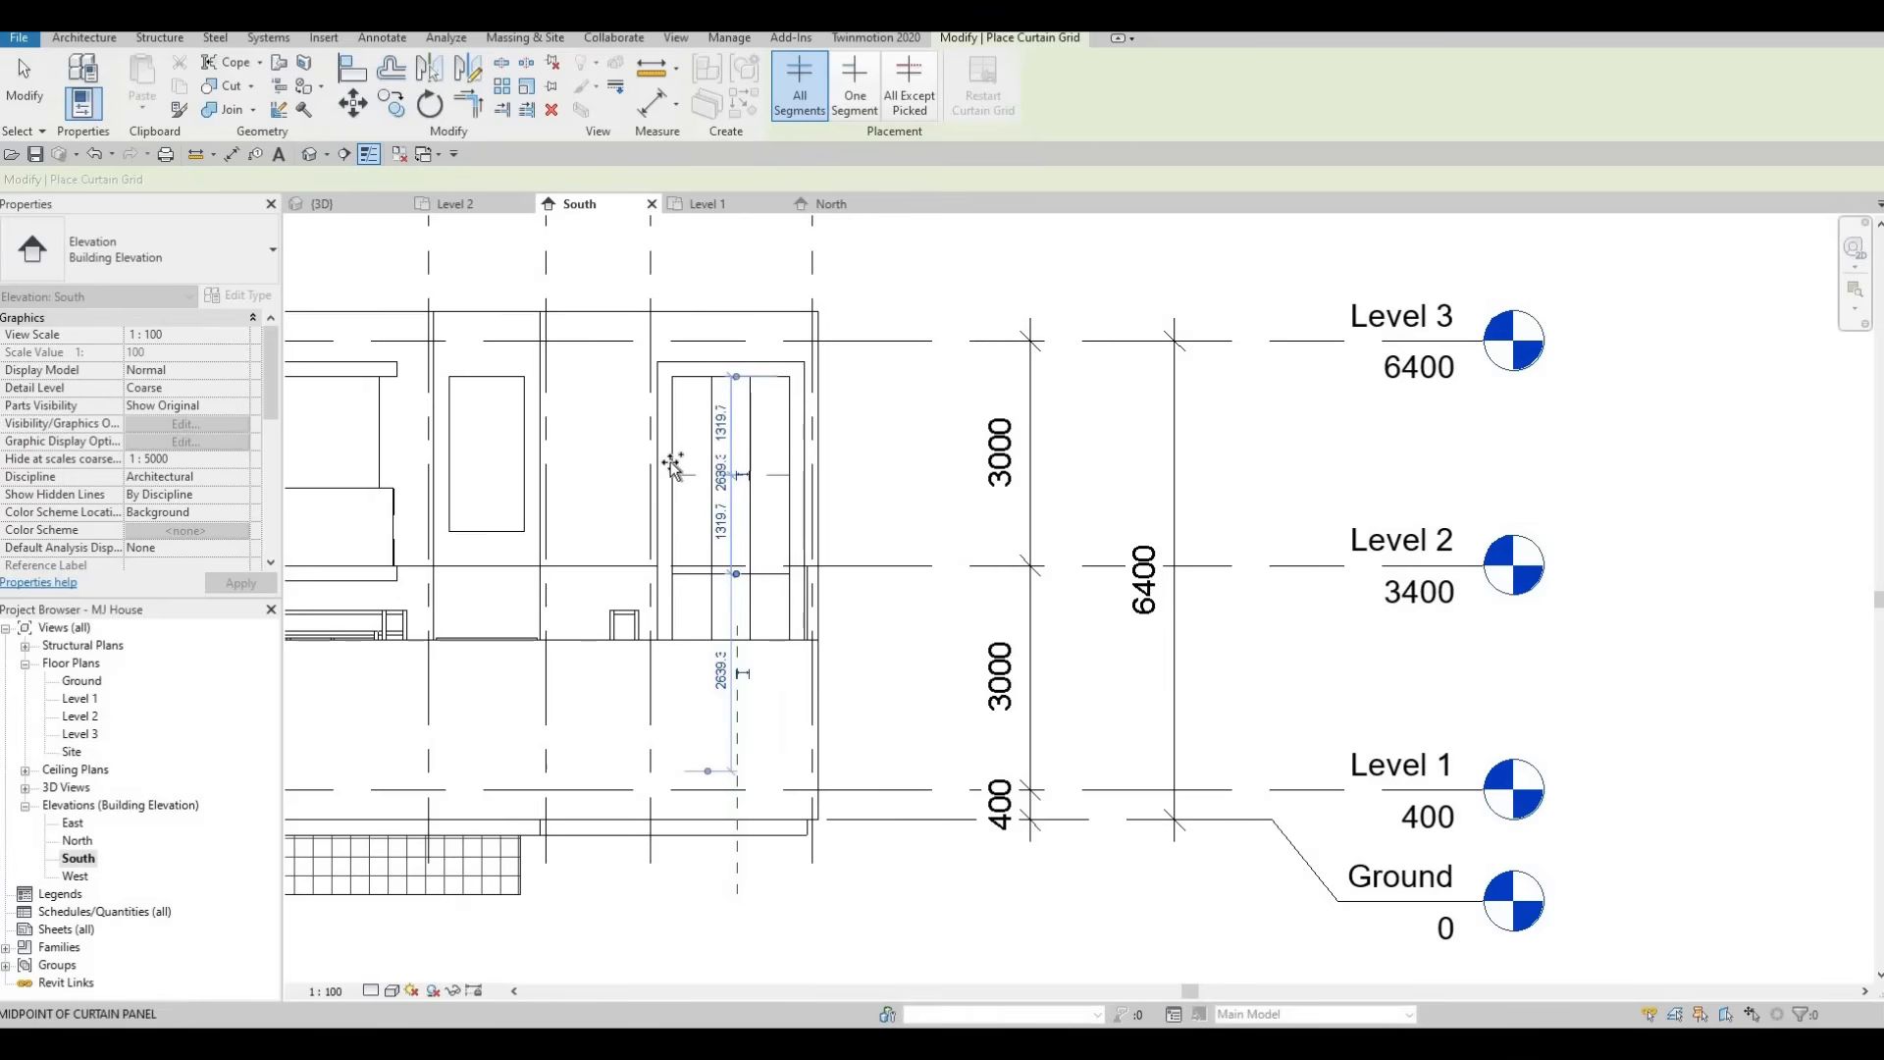
click(673, 467)
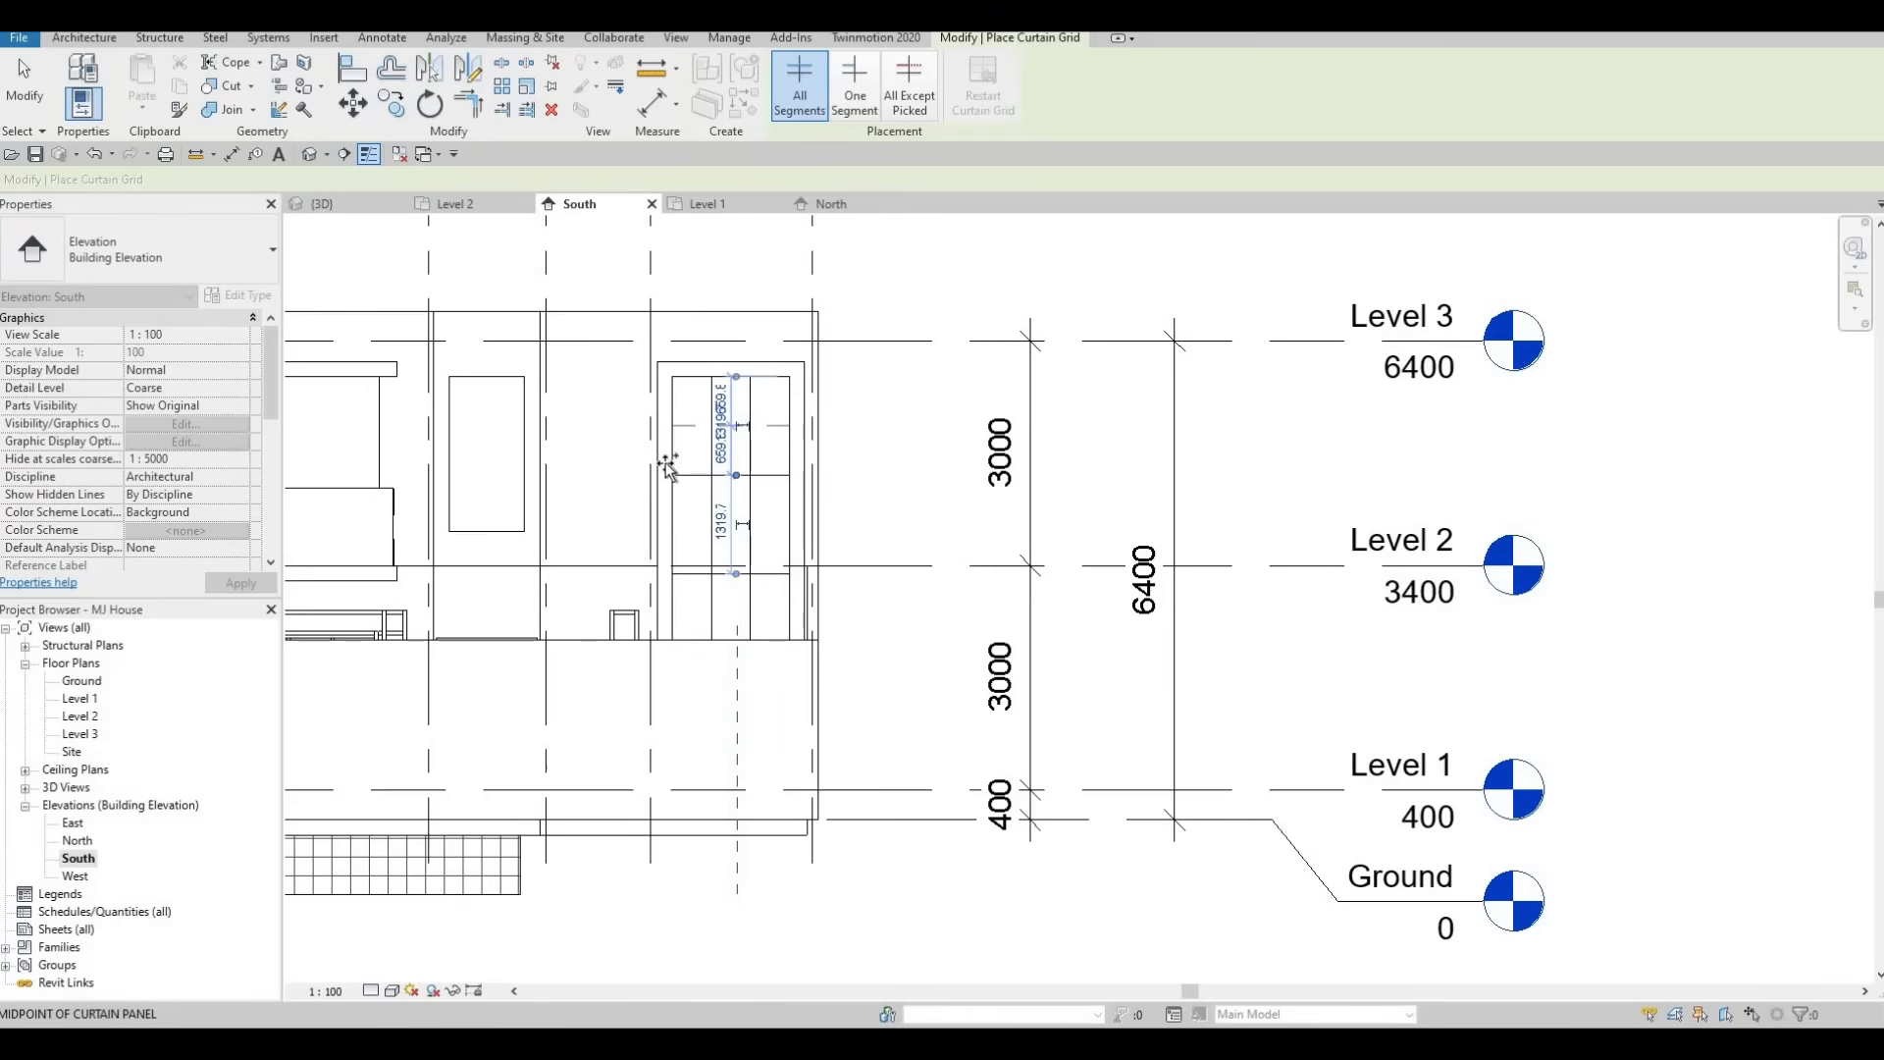
Inspect the stair window's new curtain grid in the 3D view.
middle_drag(694, 607, 702, 551)
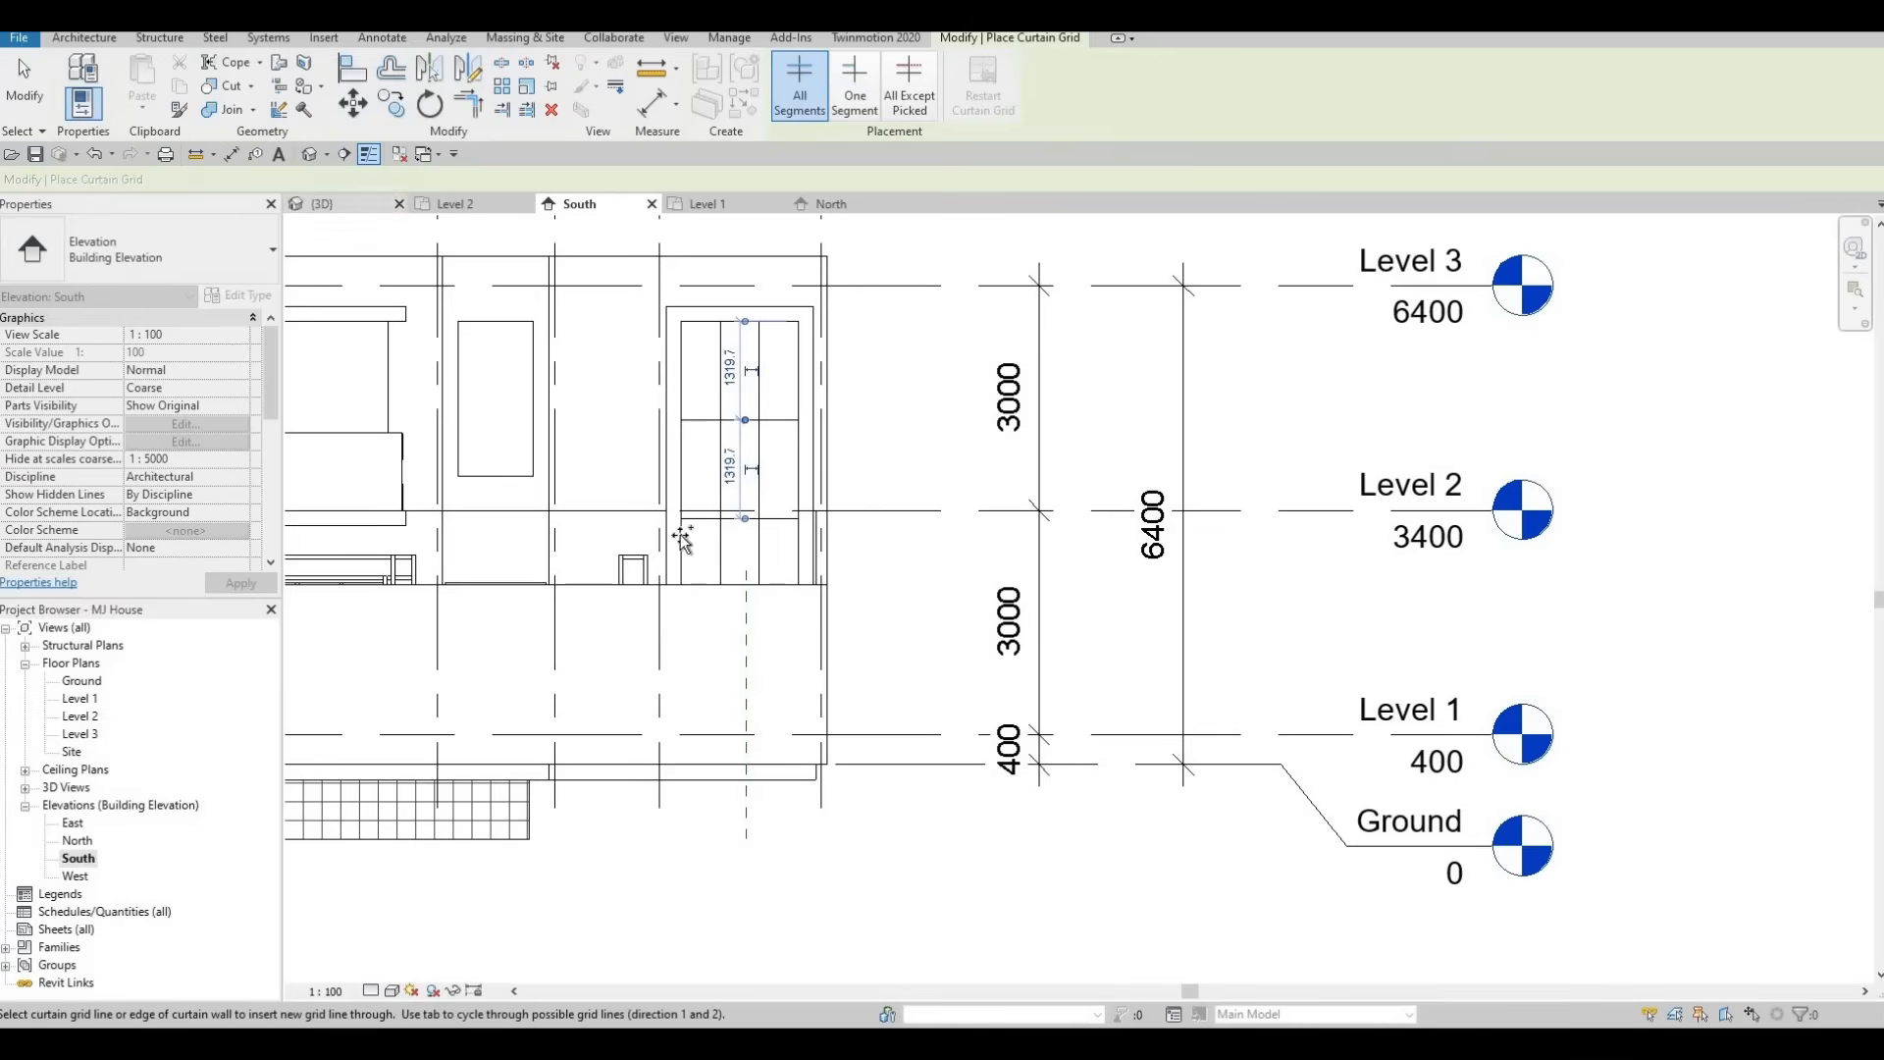
click(338, 204)
middle_drag(946, 671, 907, 561)
scroll(907, 561, up, 2)
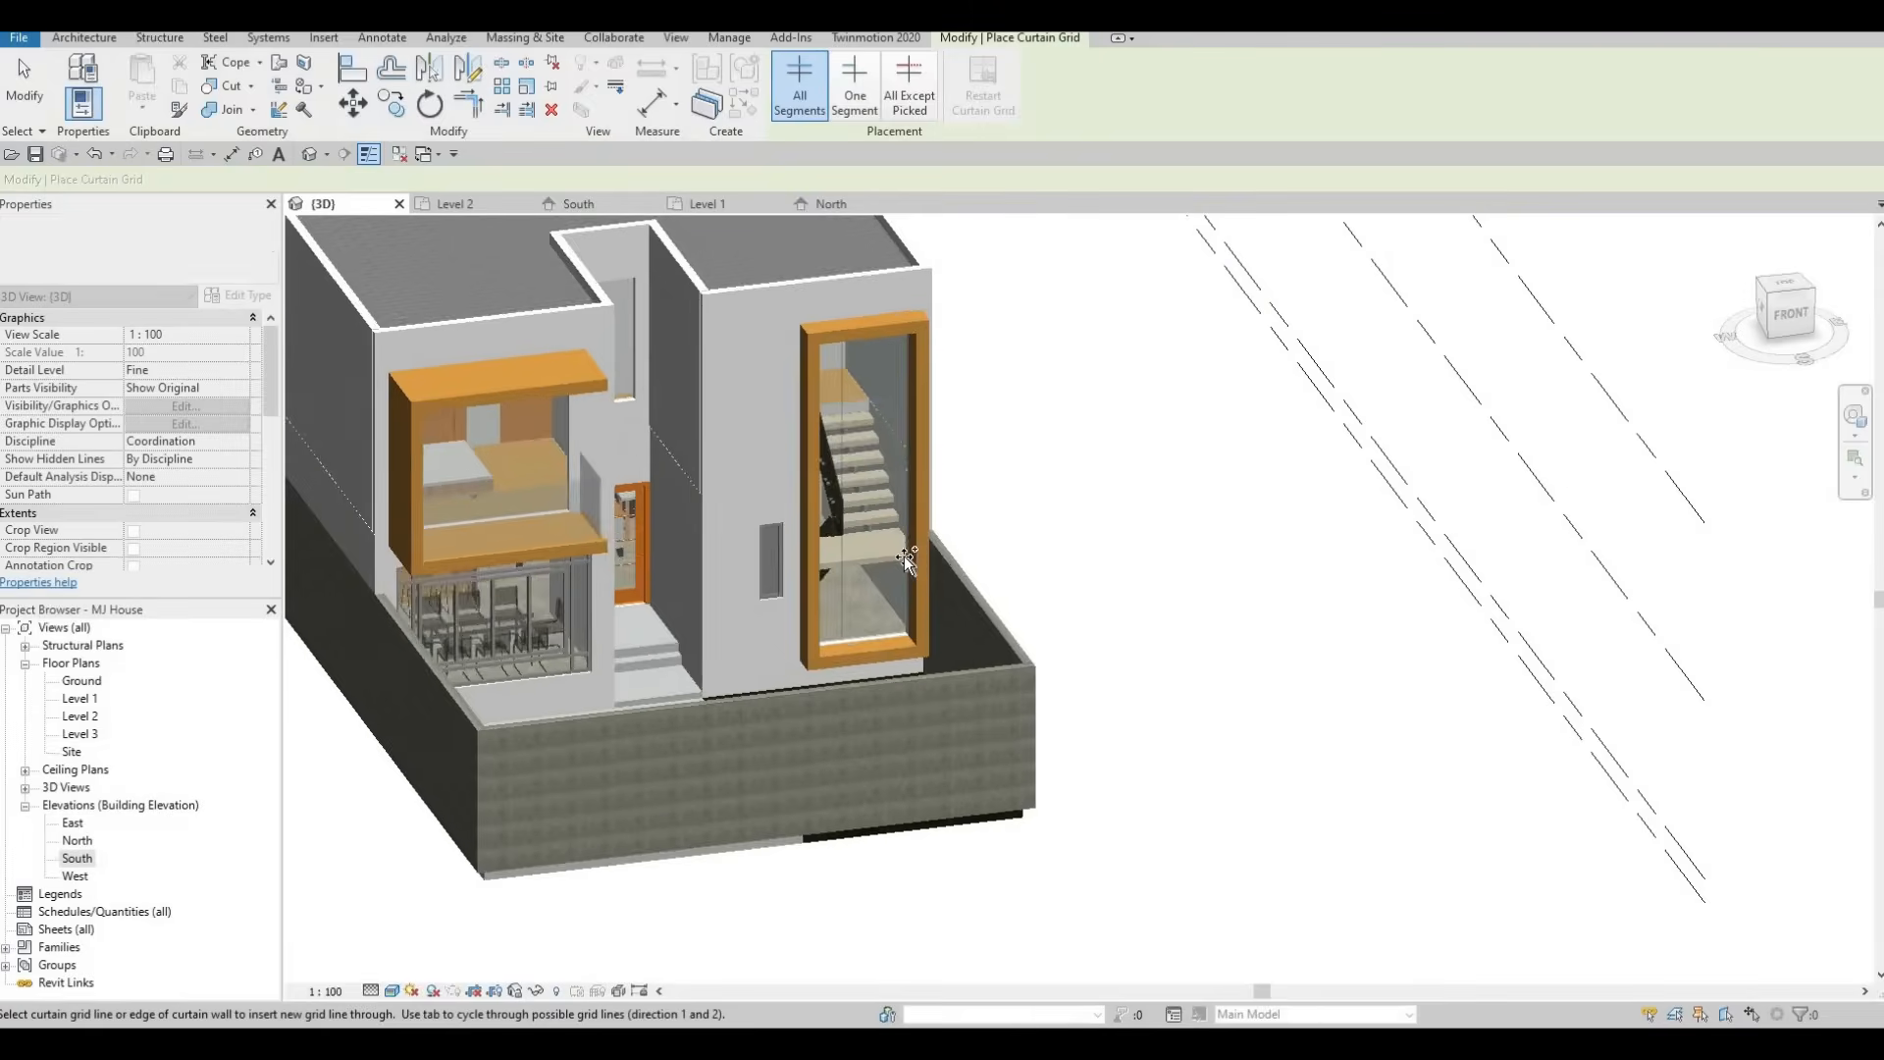
click(900, 555)
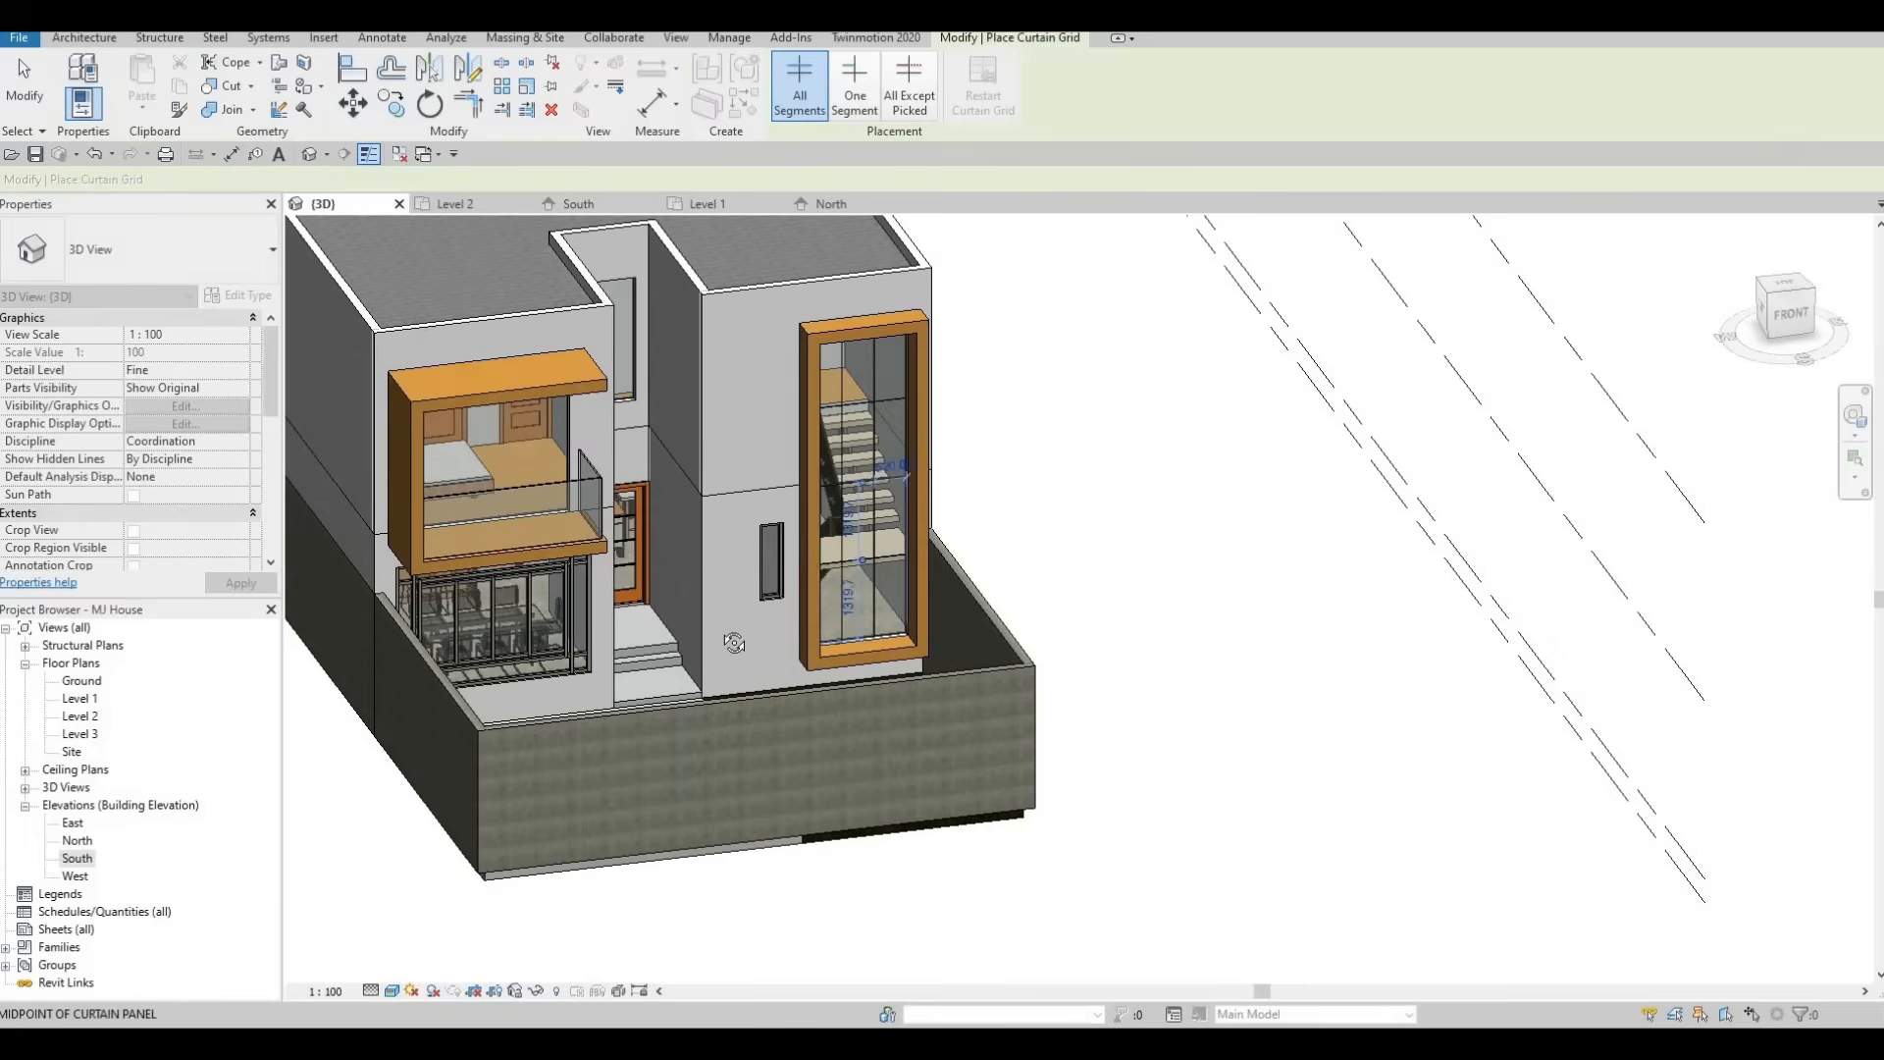
shift+middle_drag(728, 640, 792, 507)
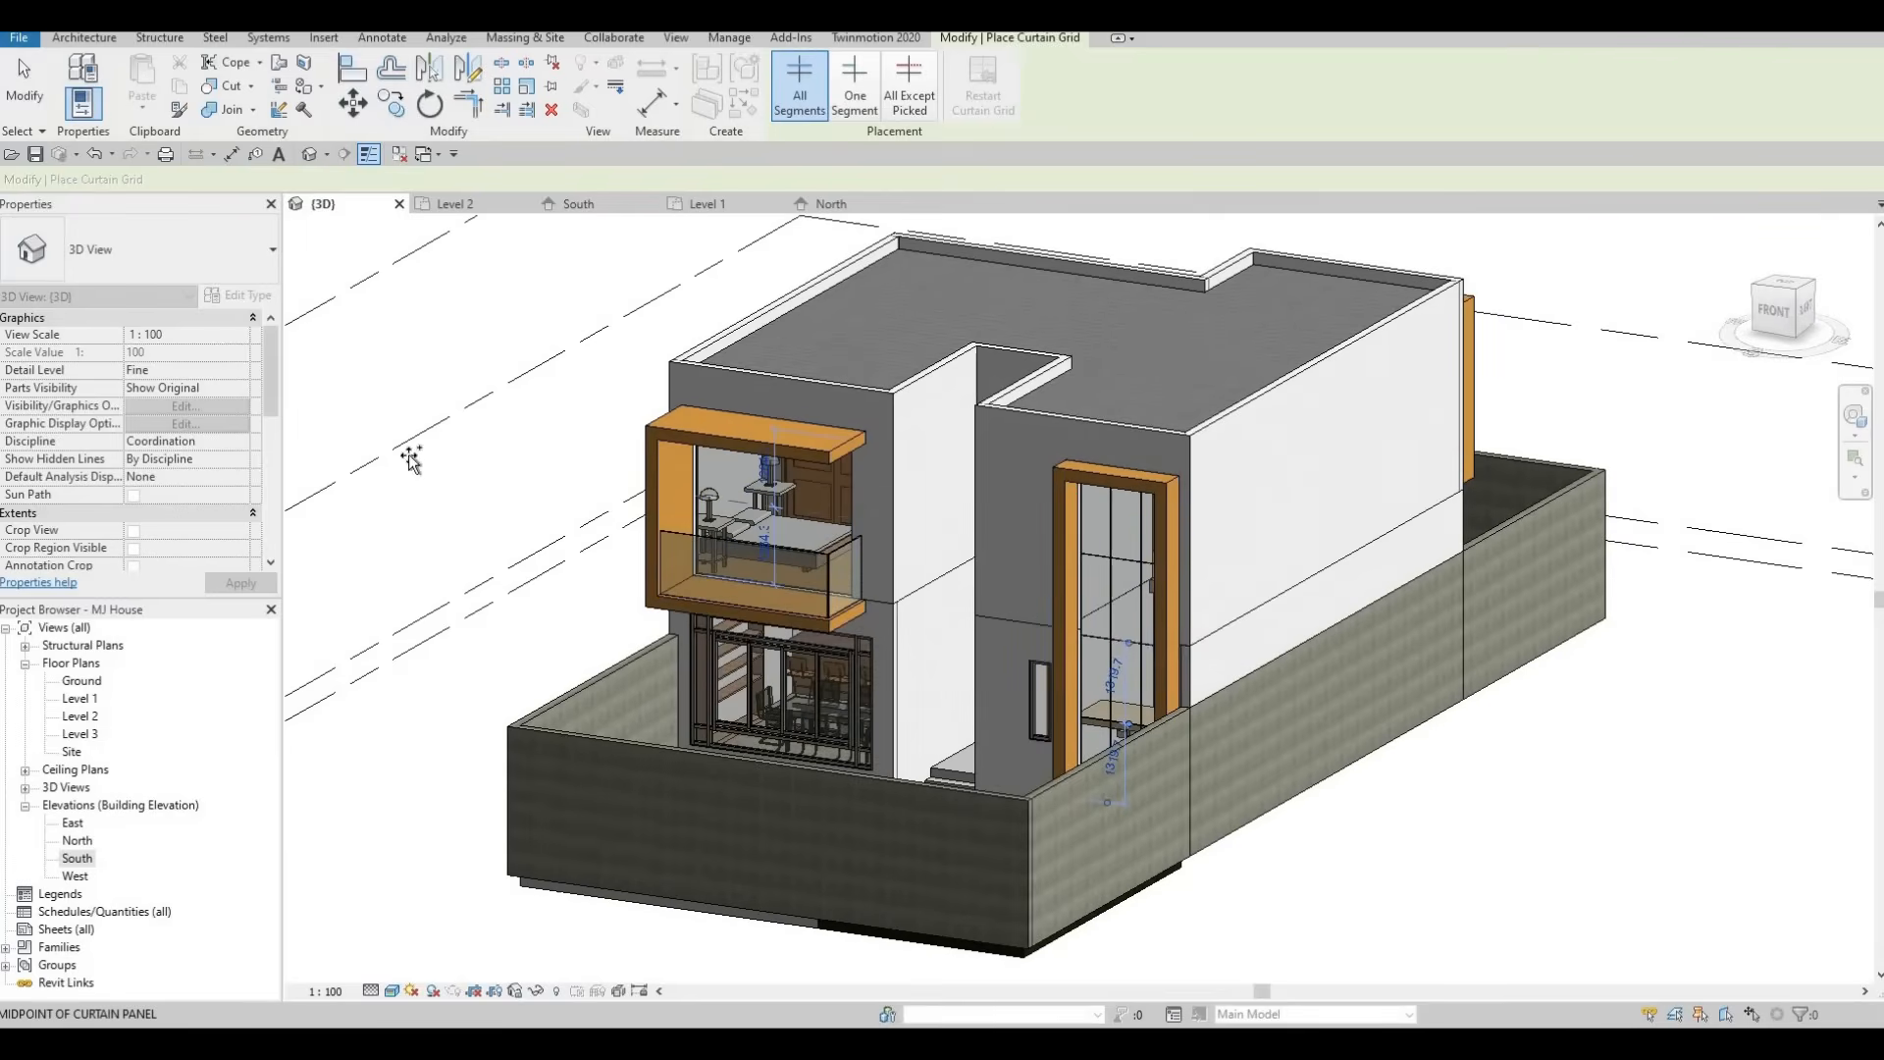
Back in the South elevation, add a vertical curtain grid line at the midpoint of the upper-left balcony window.
click(578, 203)
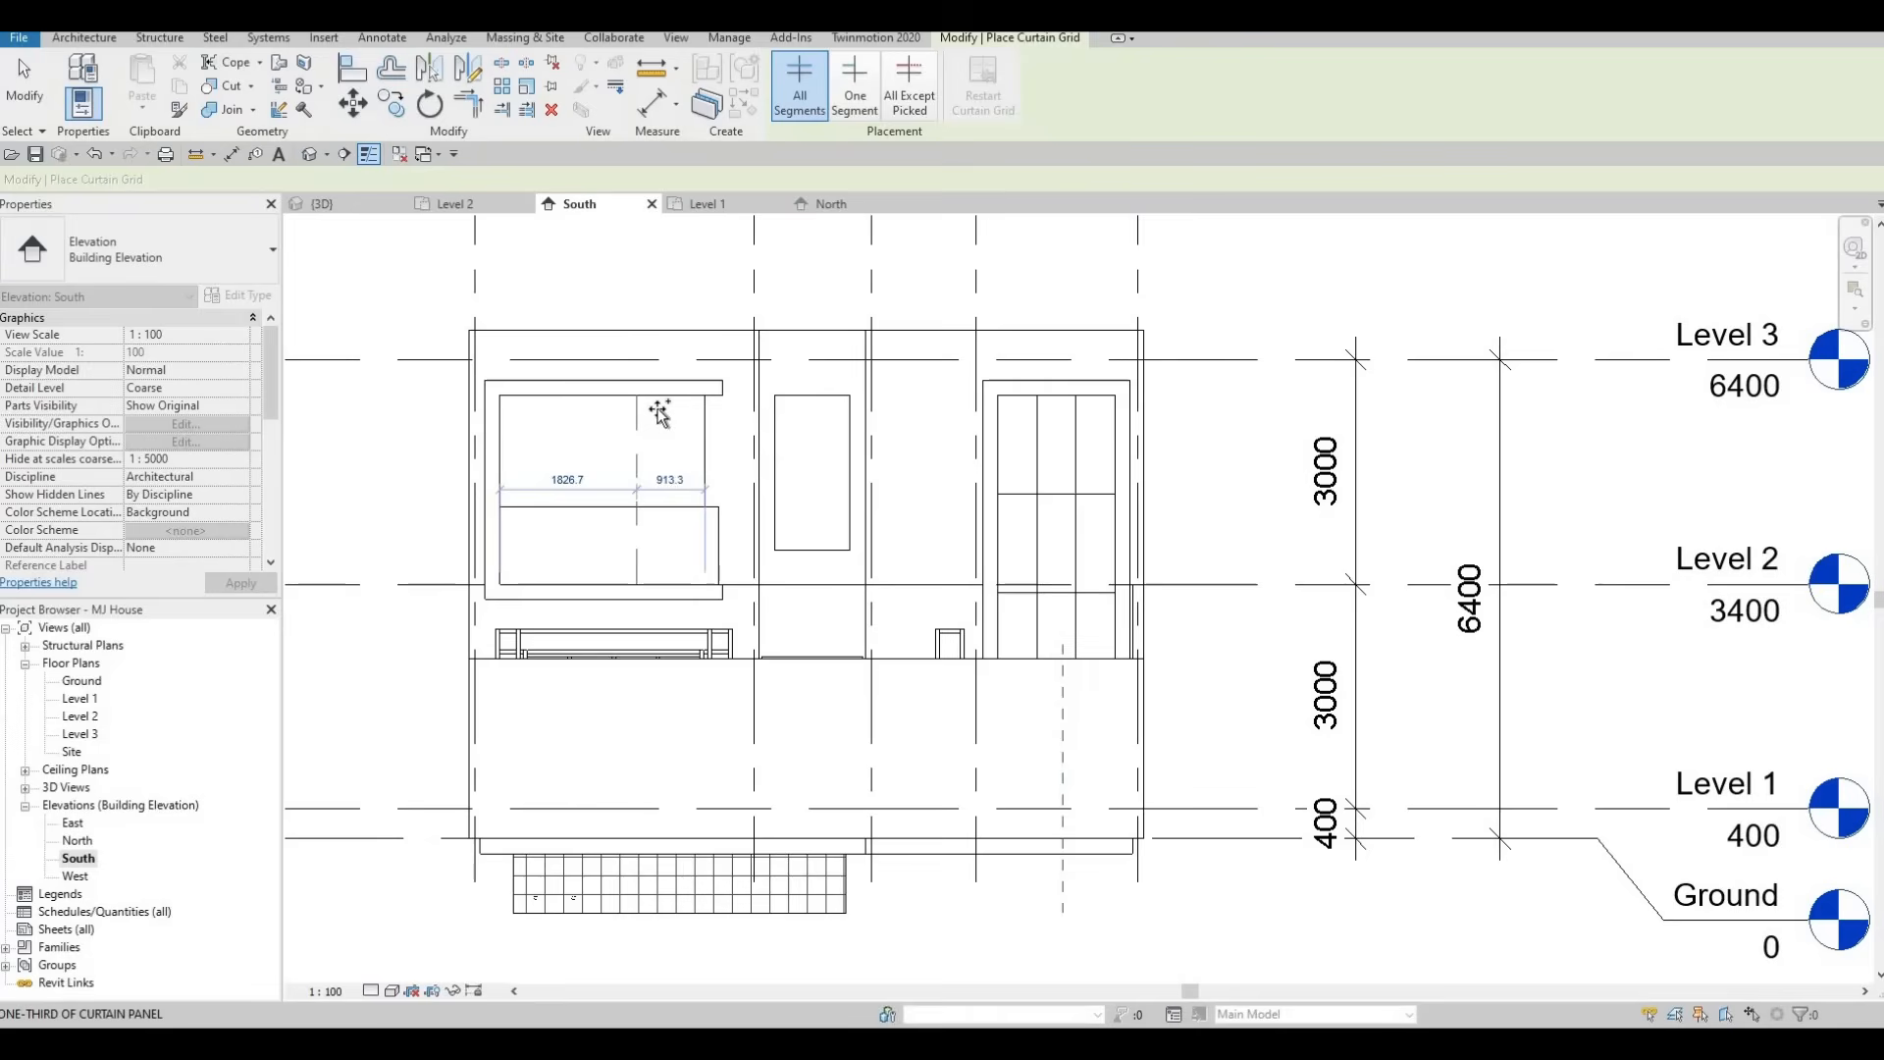
scroll(665, 410, up, 1)
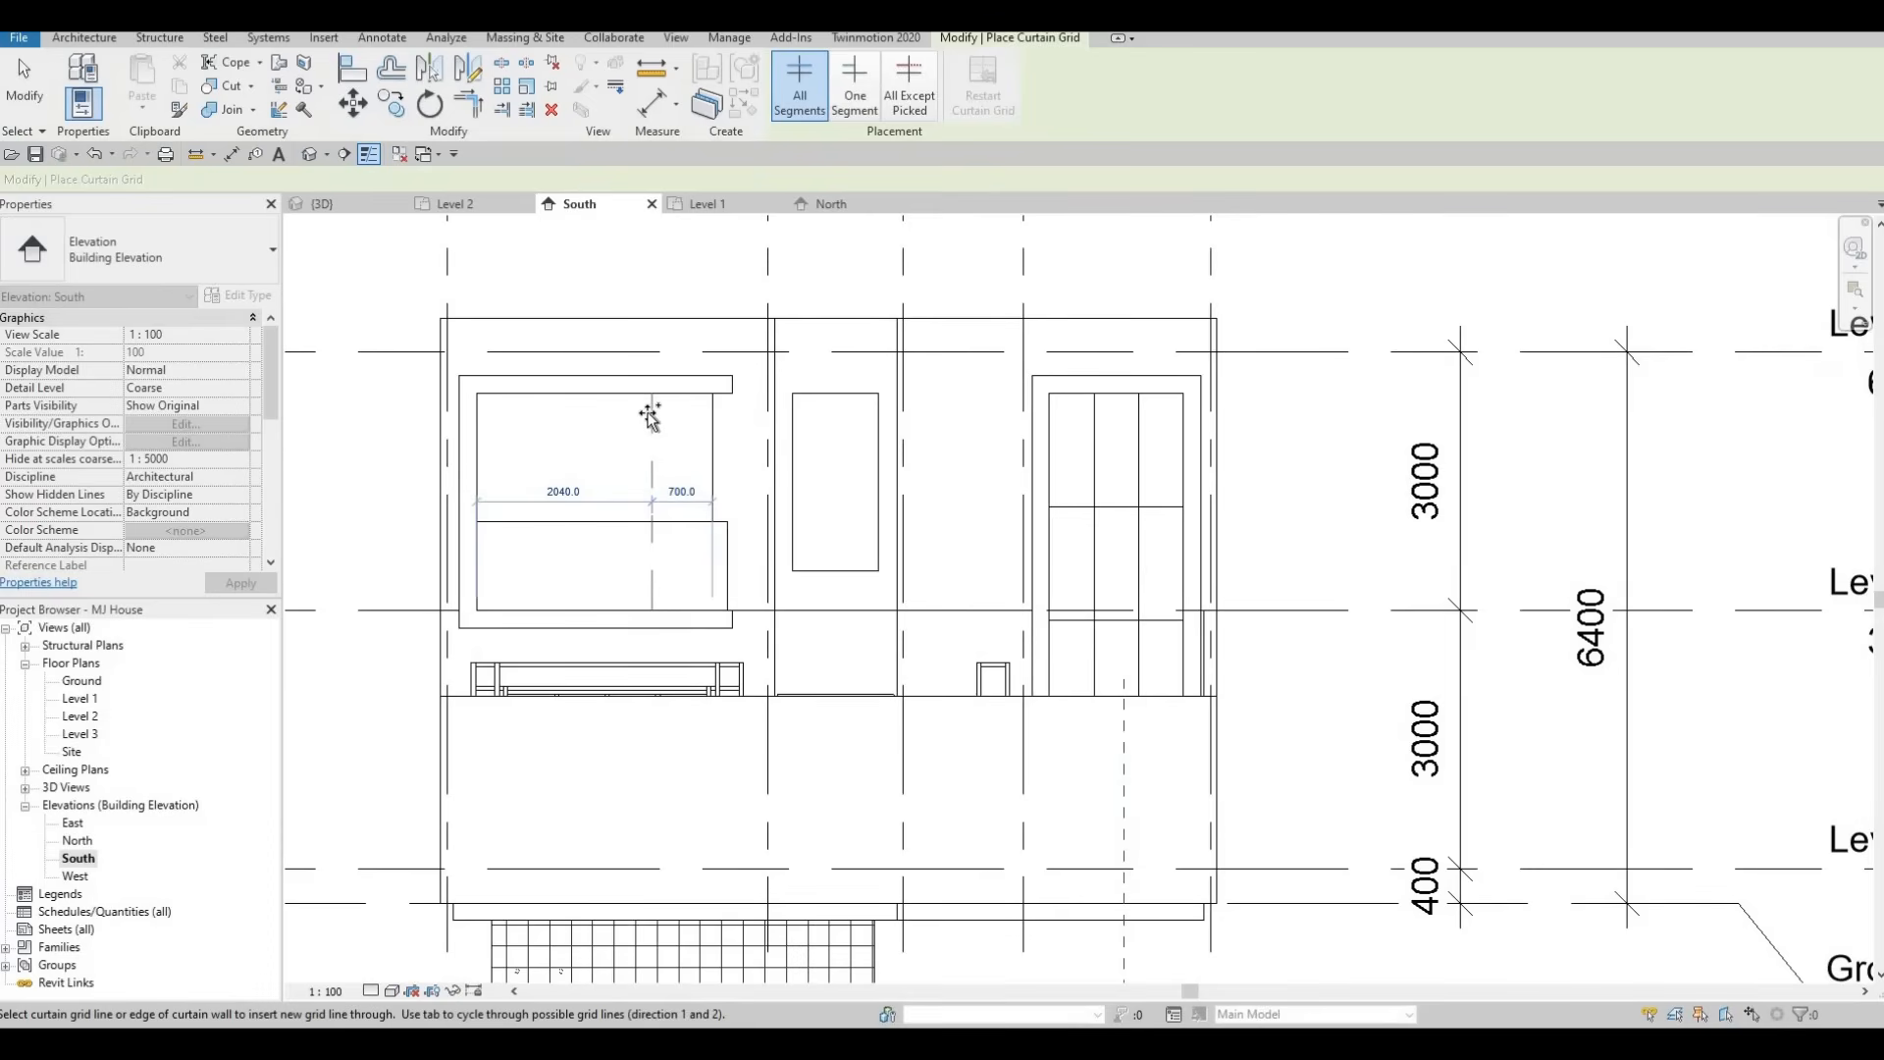
scroll(651, 416, up, 1)
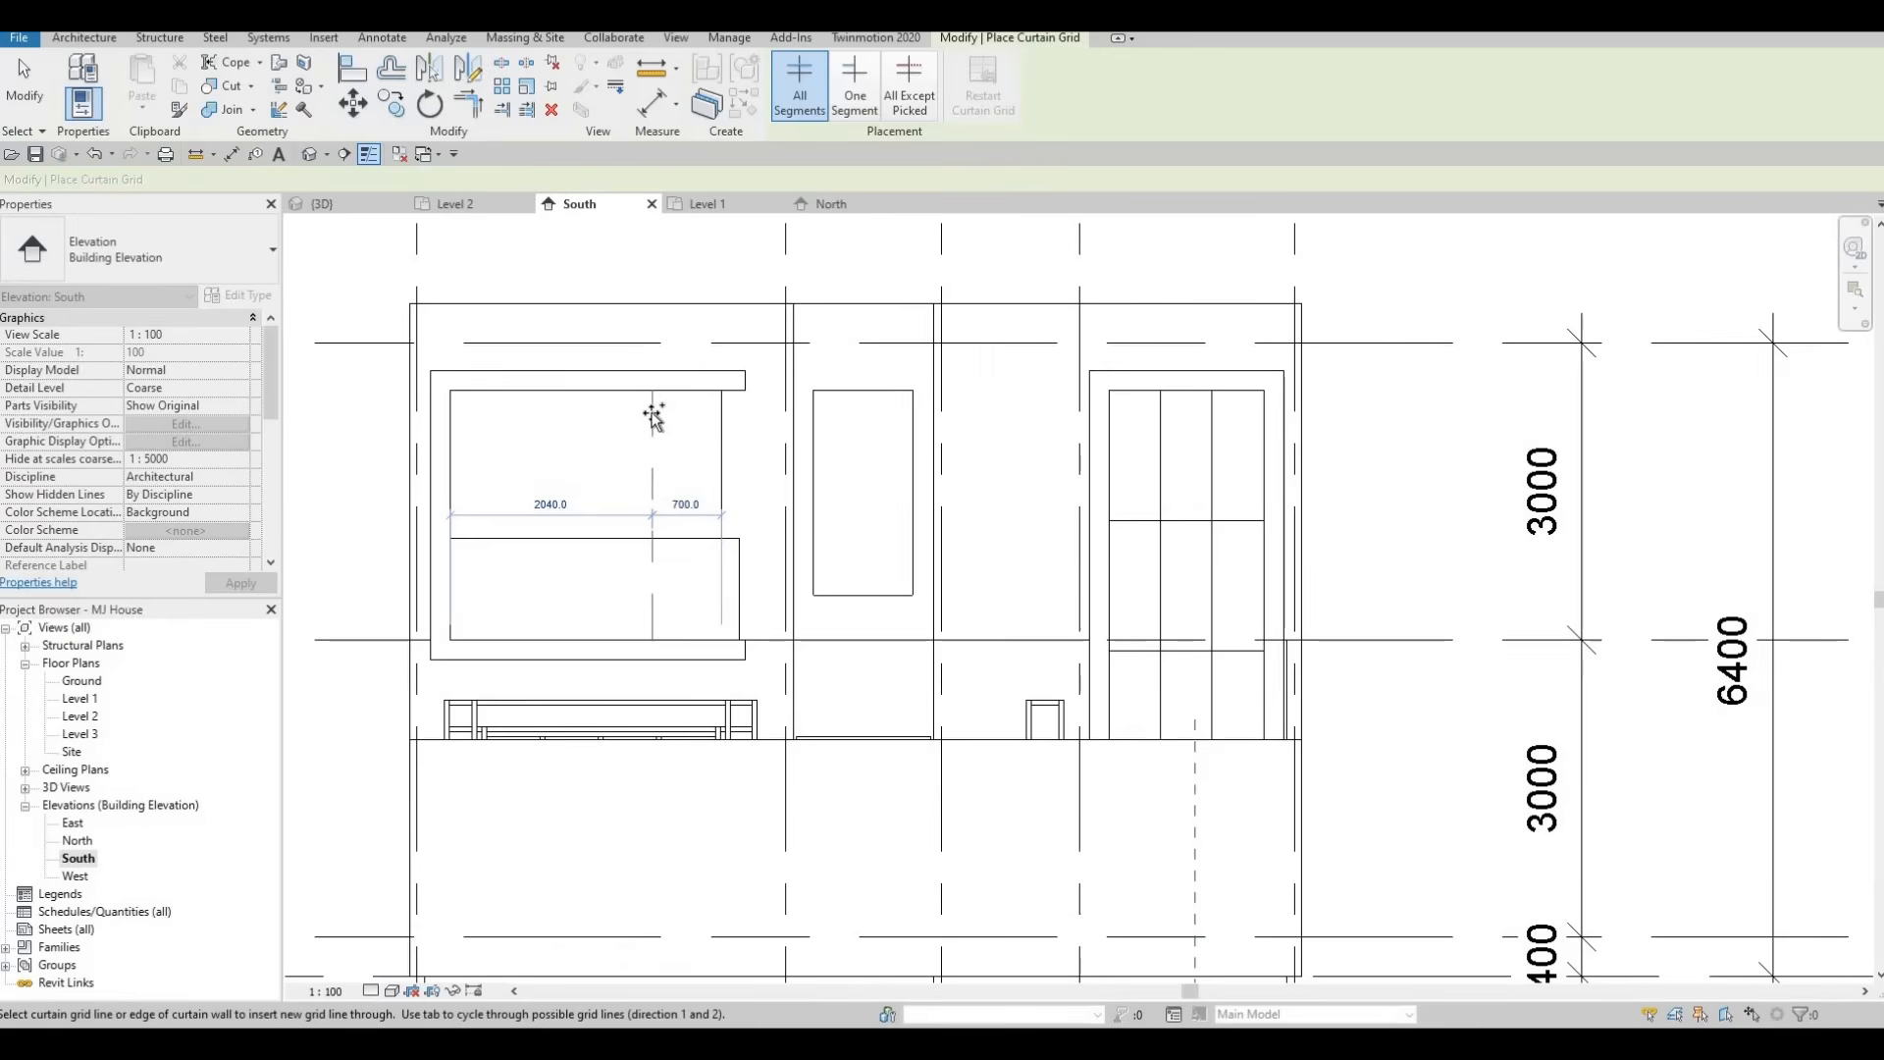
click(652, 416)
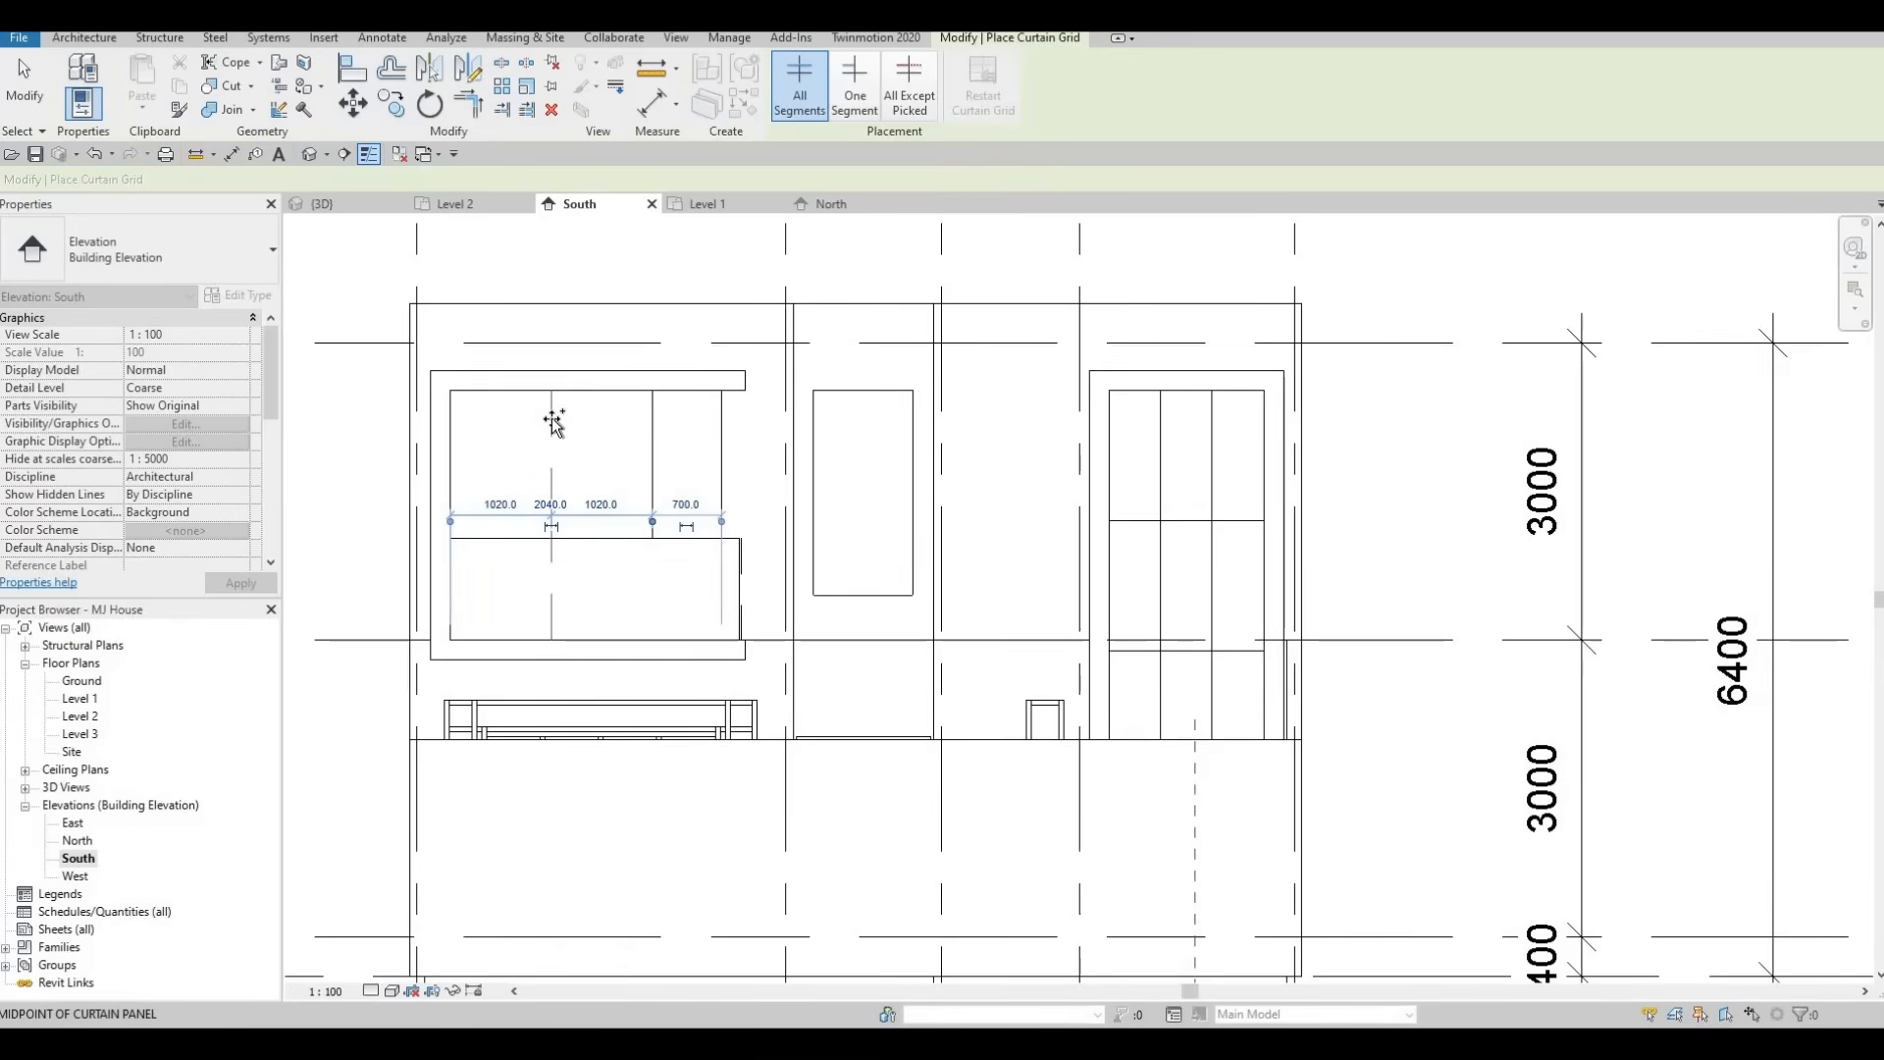
Add another vertical grid line and a horizontal grid line 500 below the top of the balcony window.
click(515, 414)
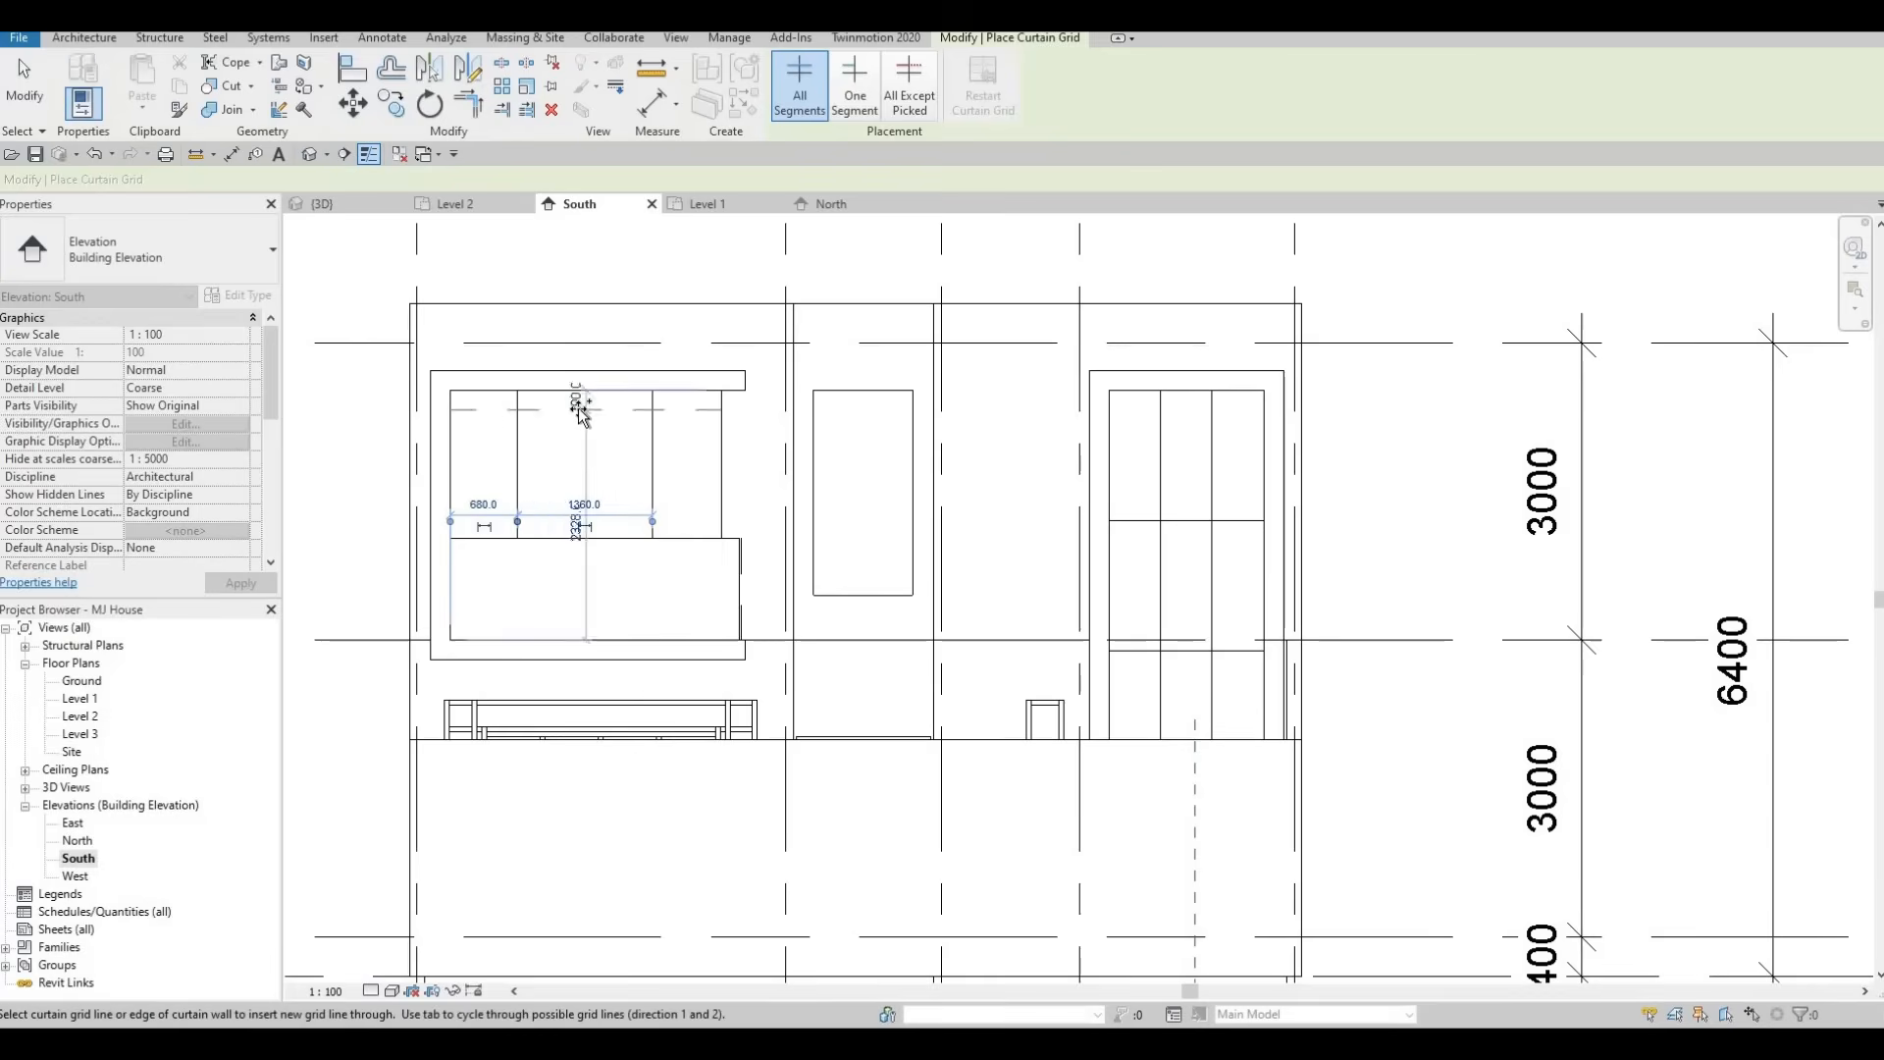
click(531, 427)
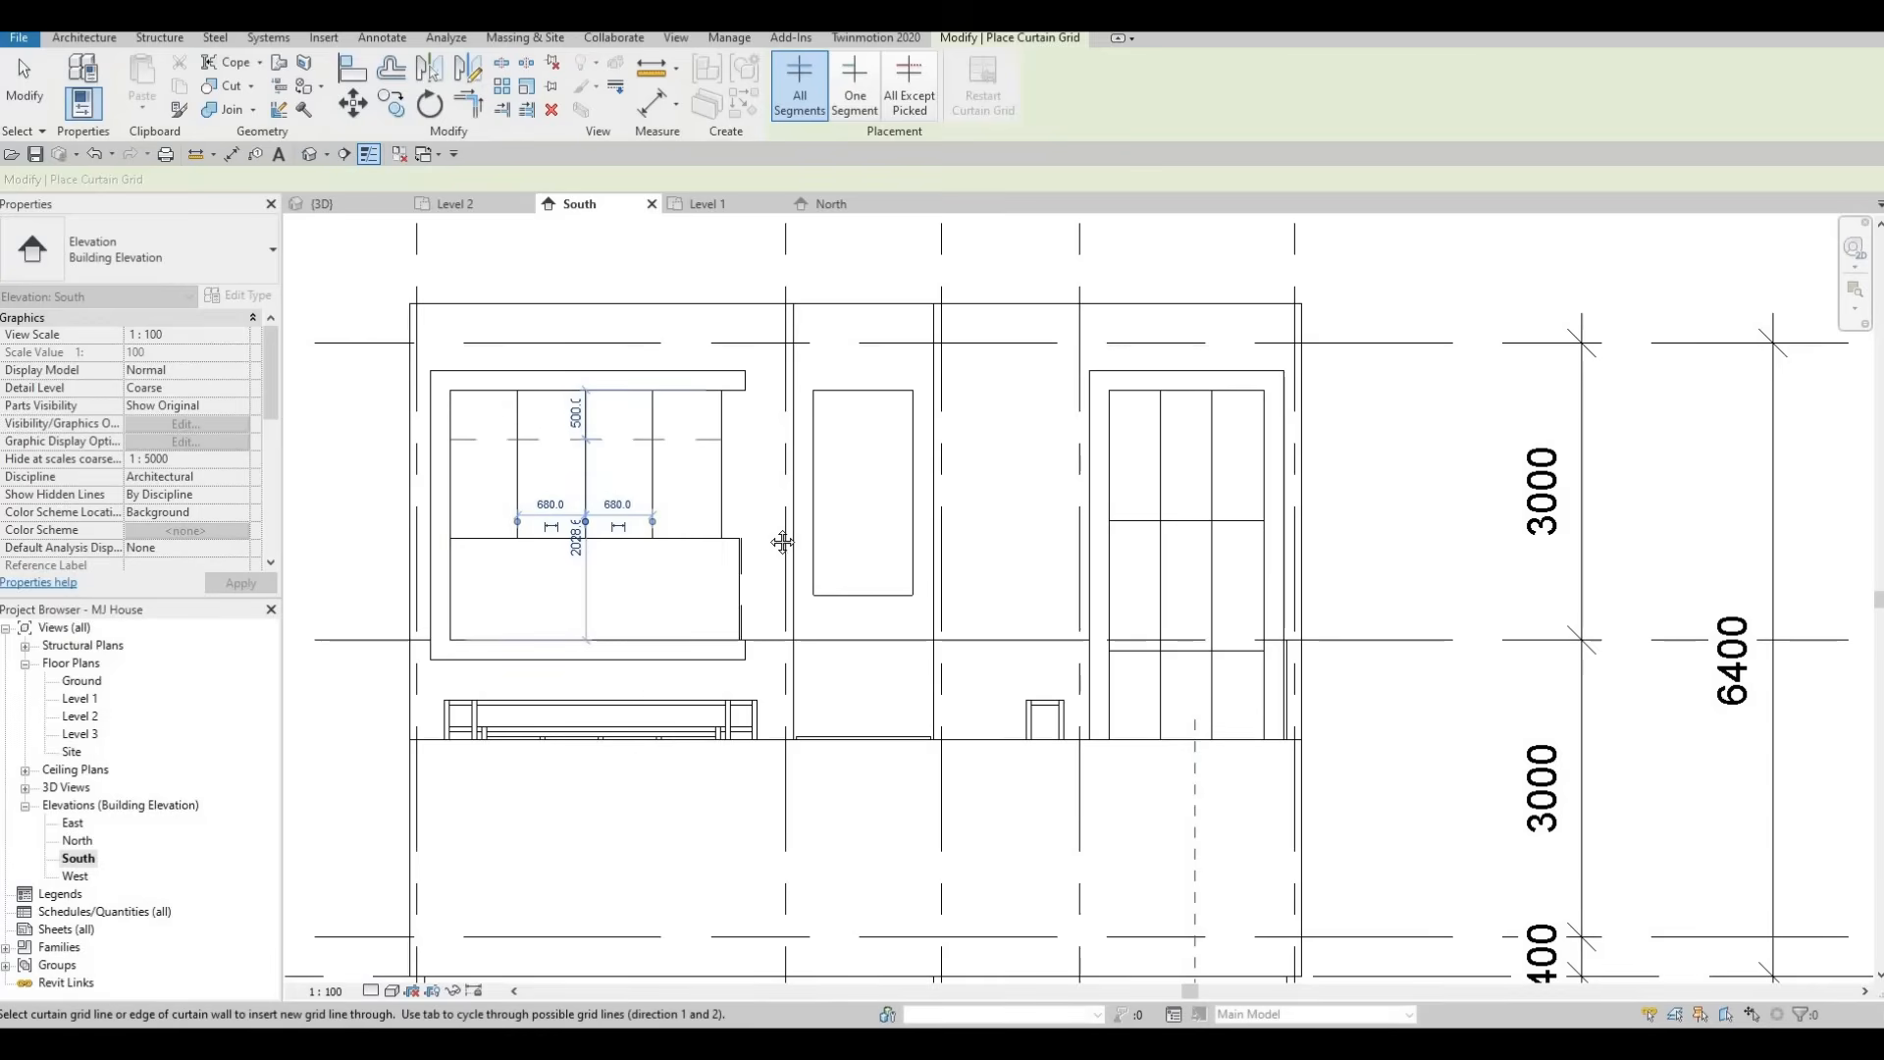
middle_drag(703, 673, 614, 828)
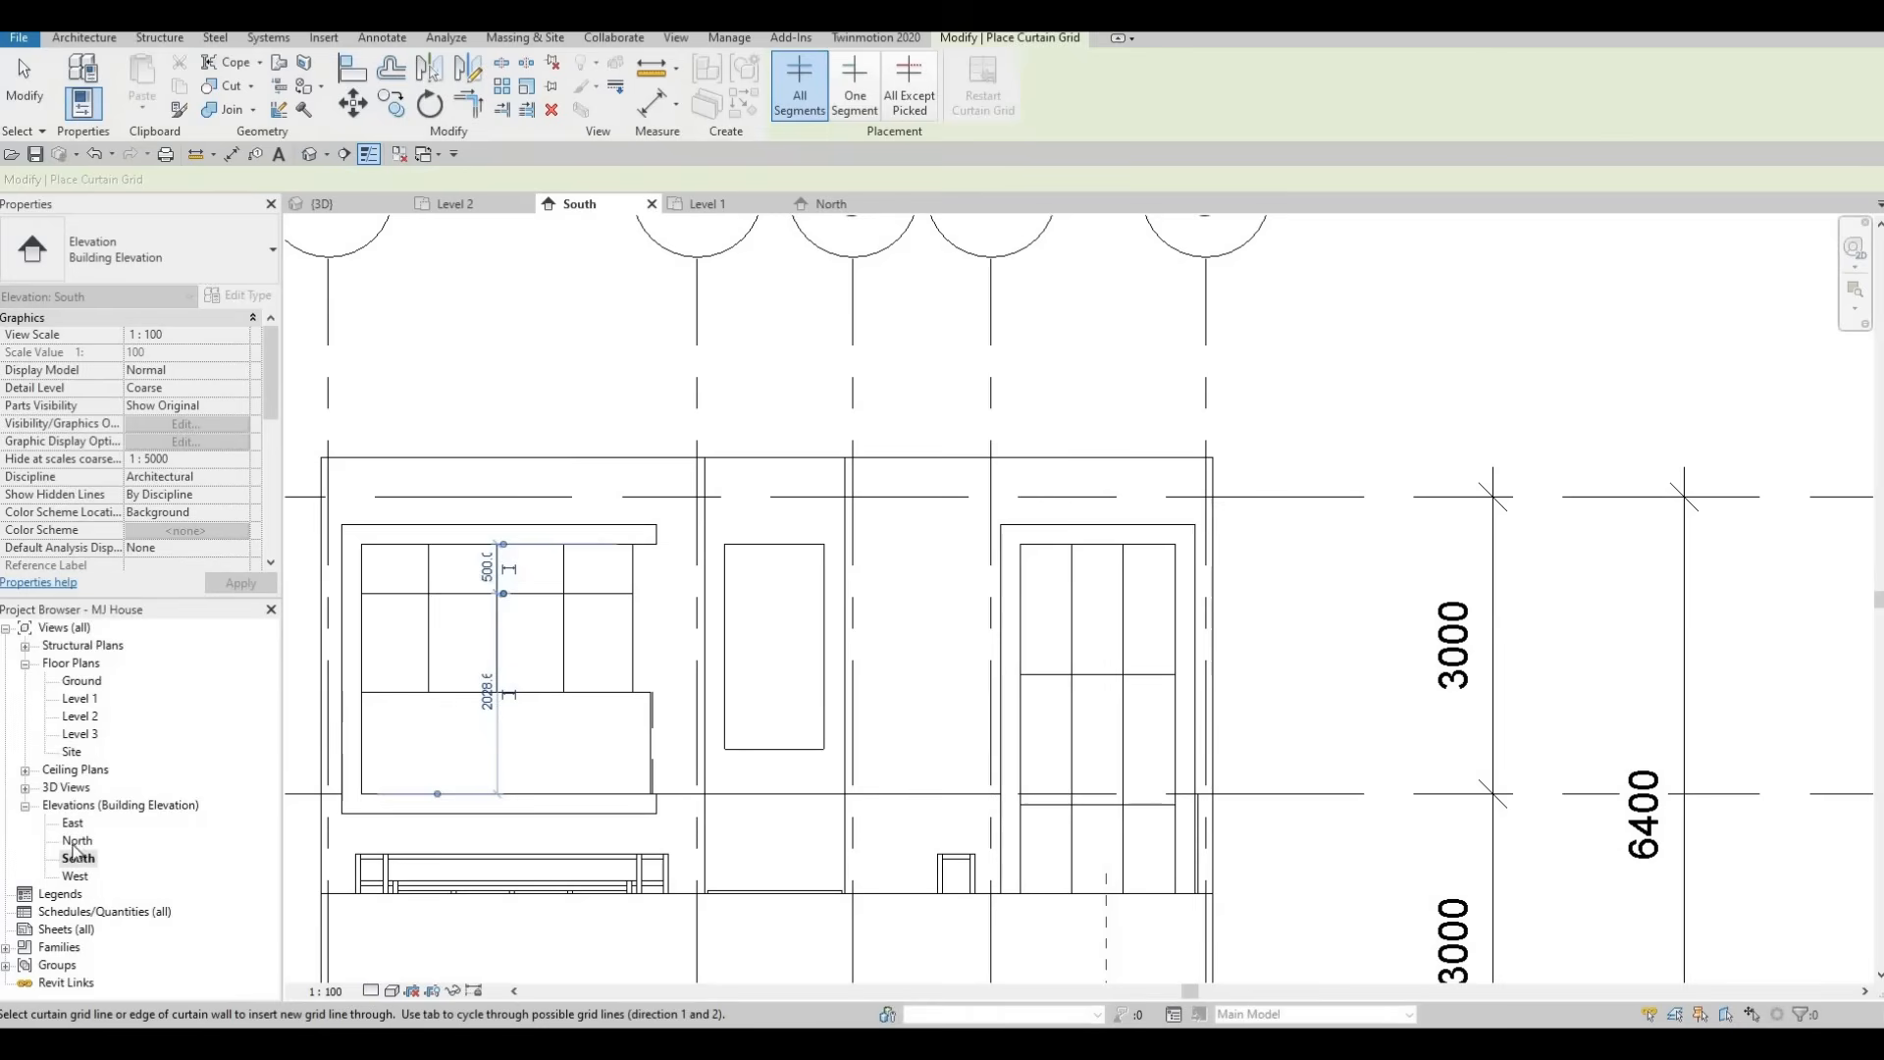
key(Escape)
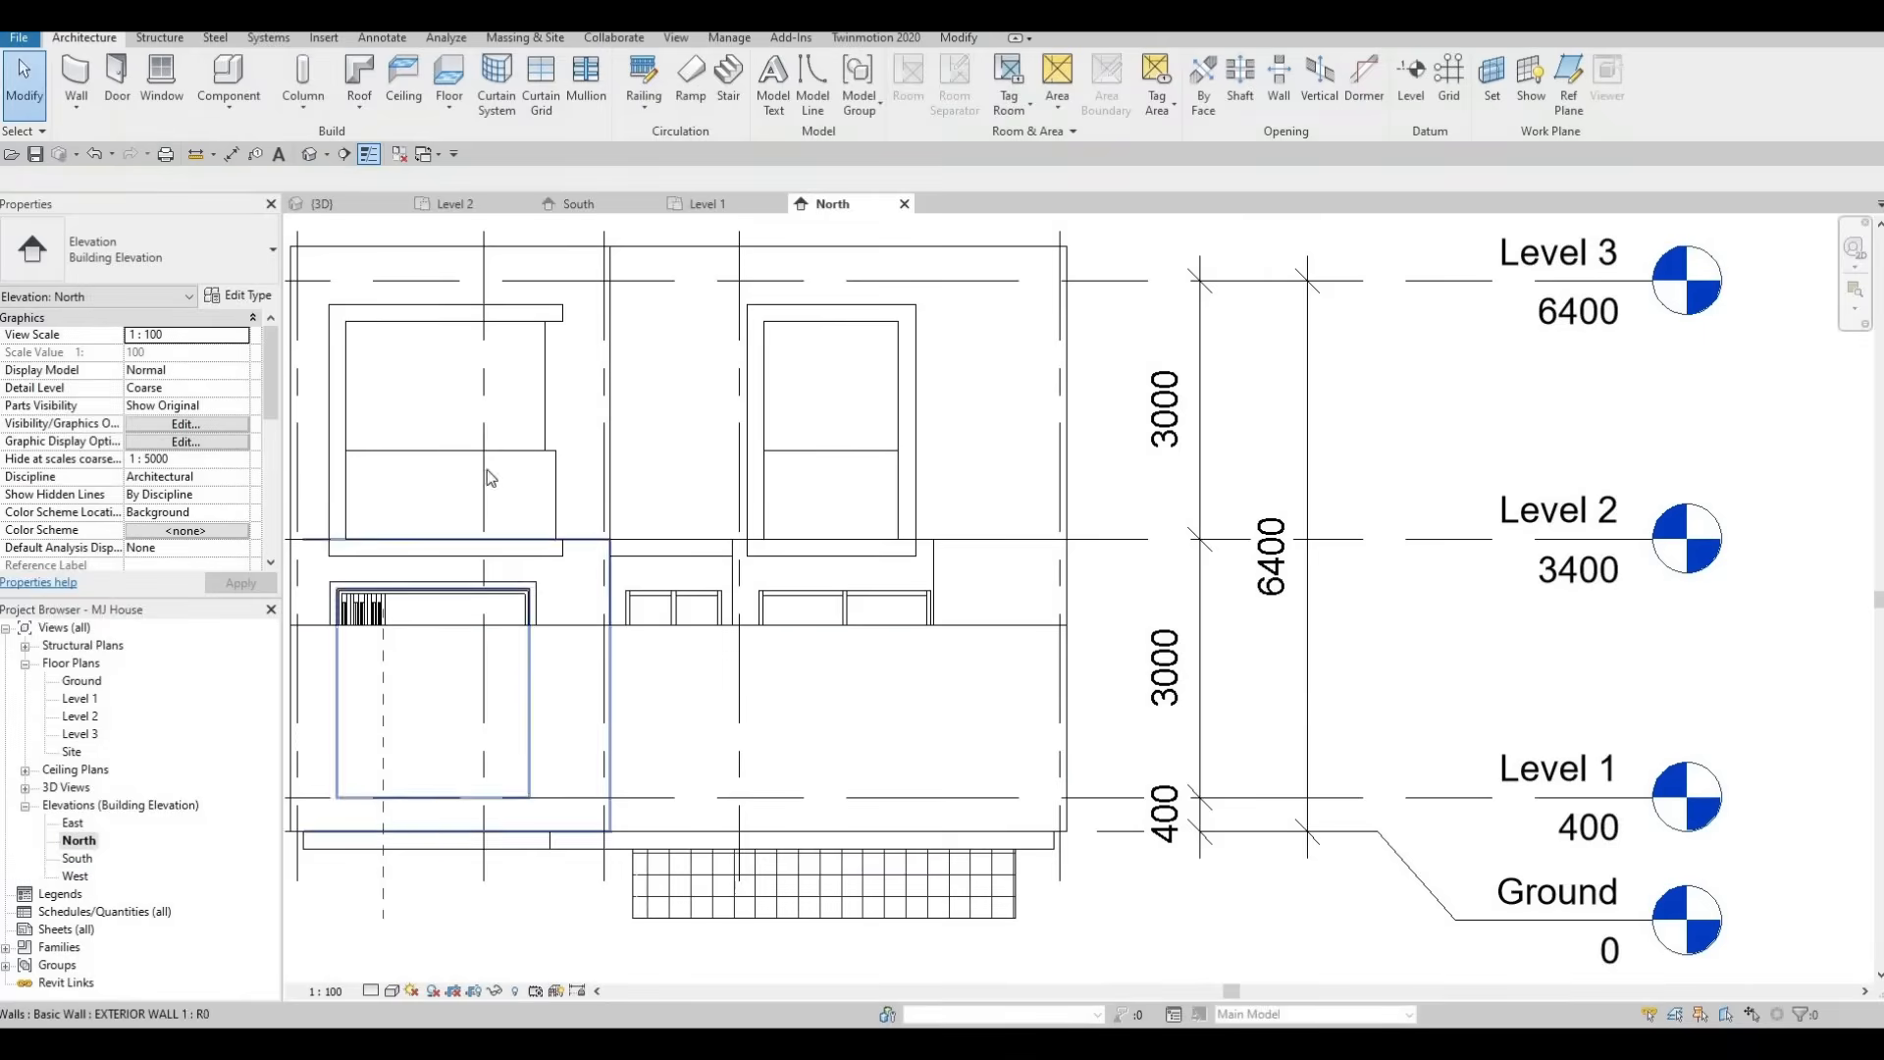
In the North elevation, add a vertical curtain grid line to the upper-left window.
middle_drag(371, 388, 387, 473)
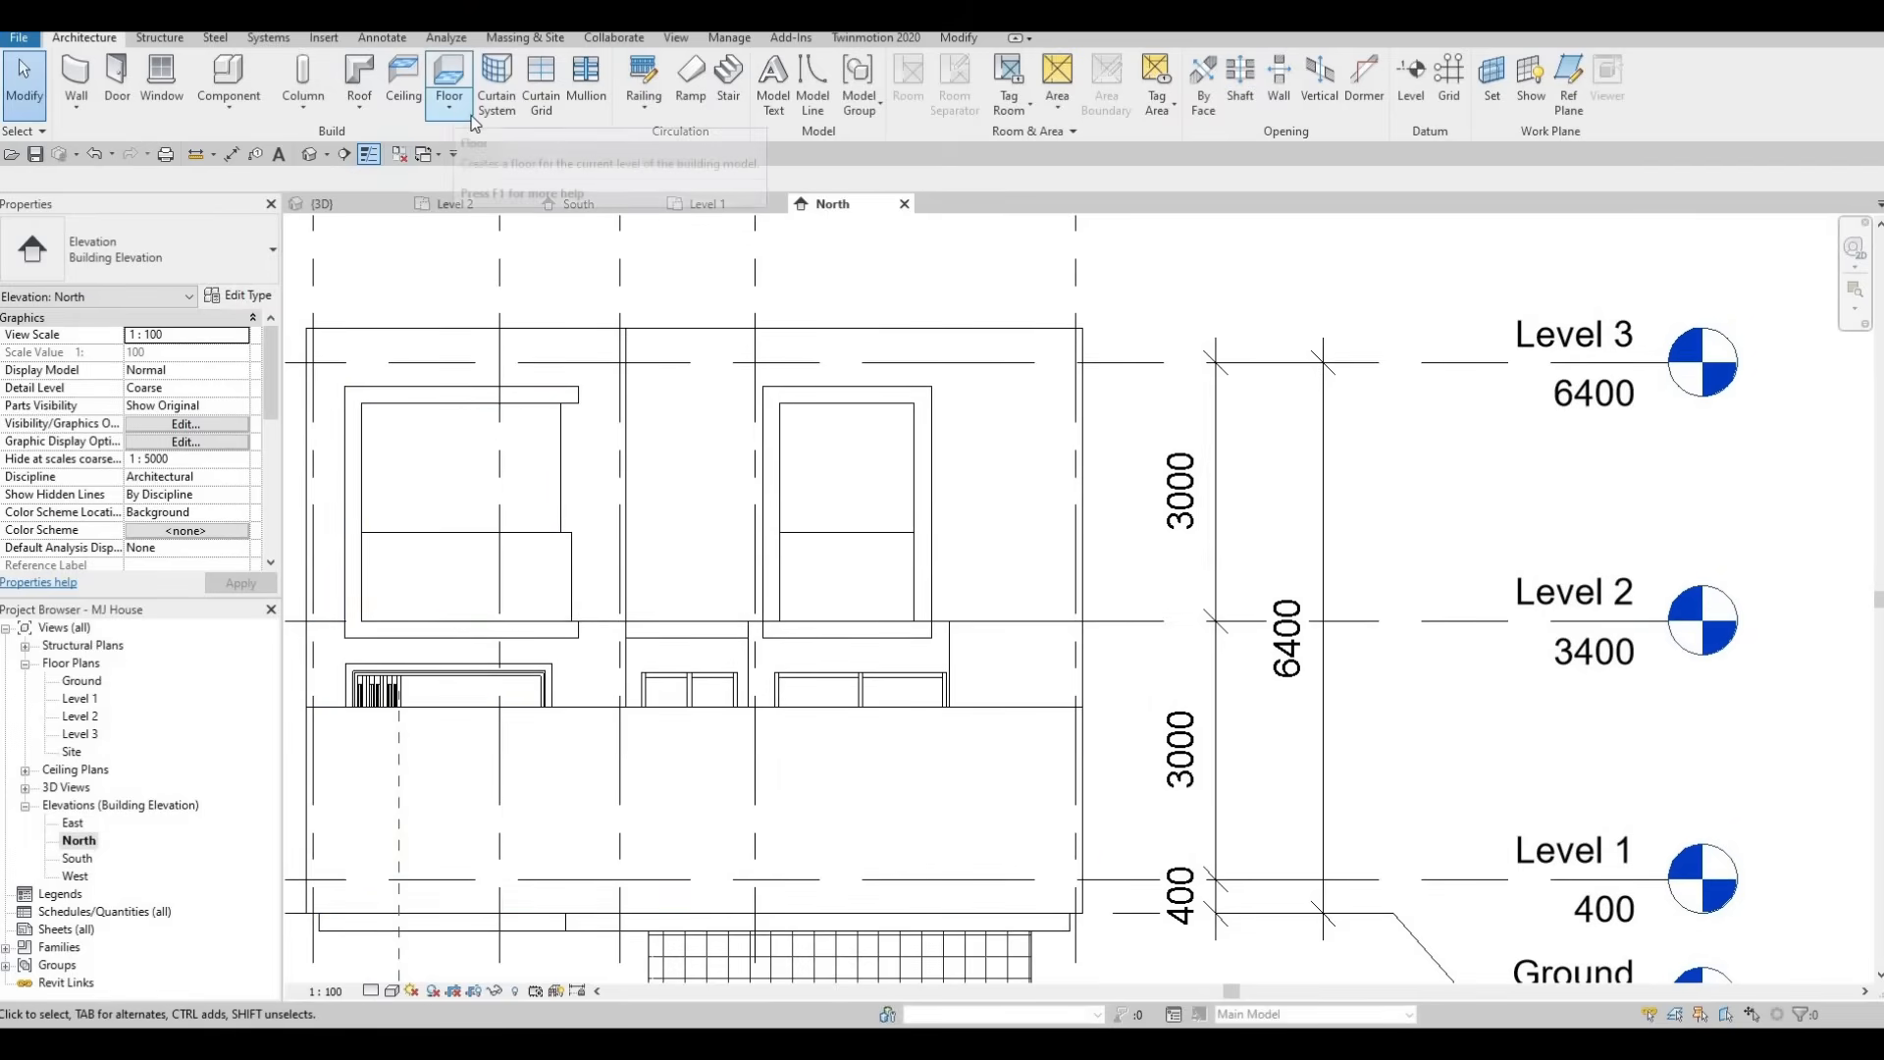
click(541, 83)
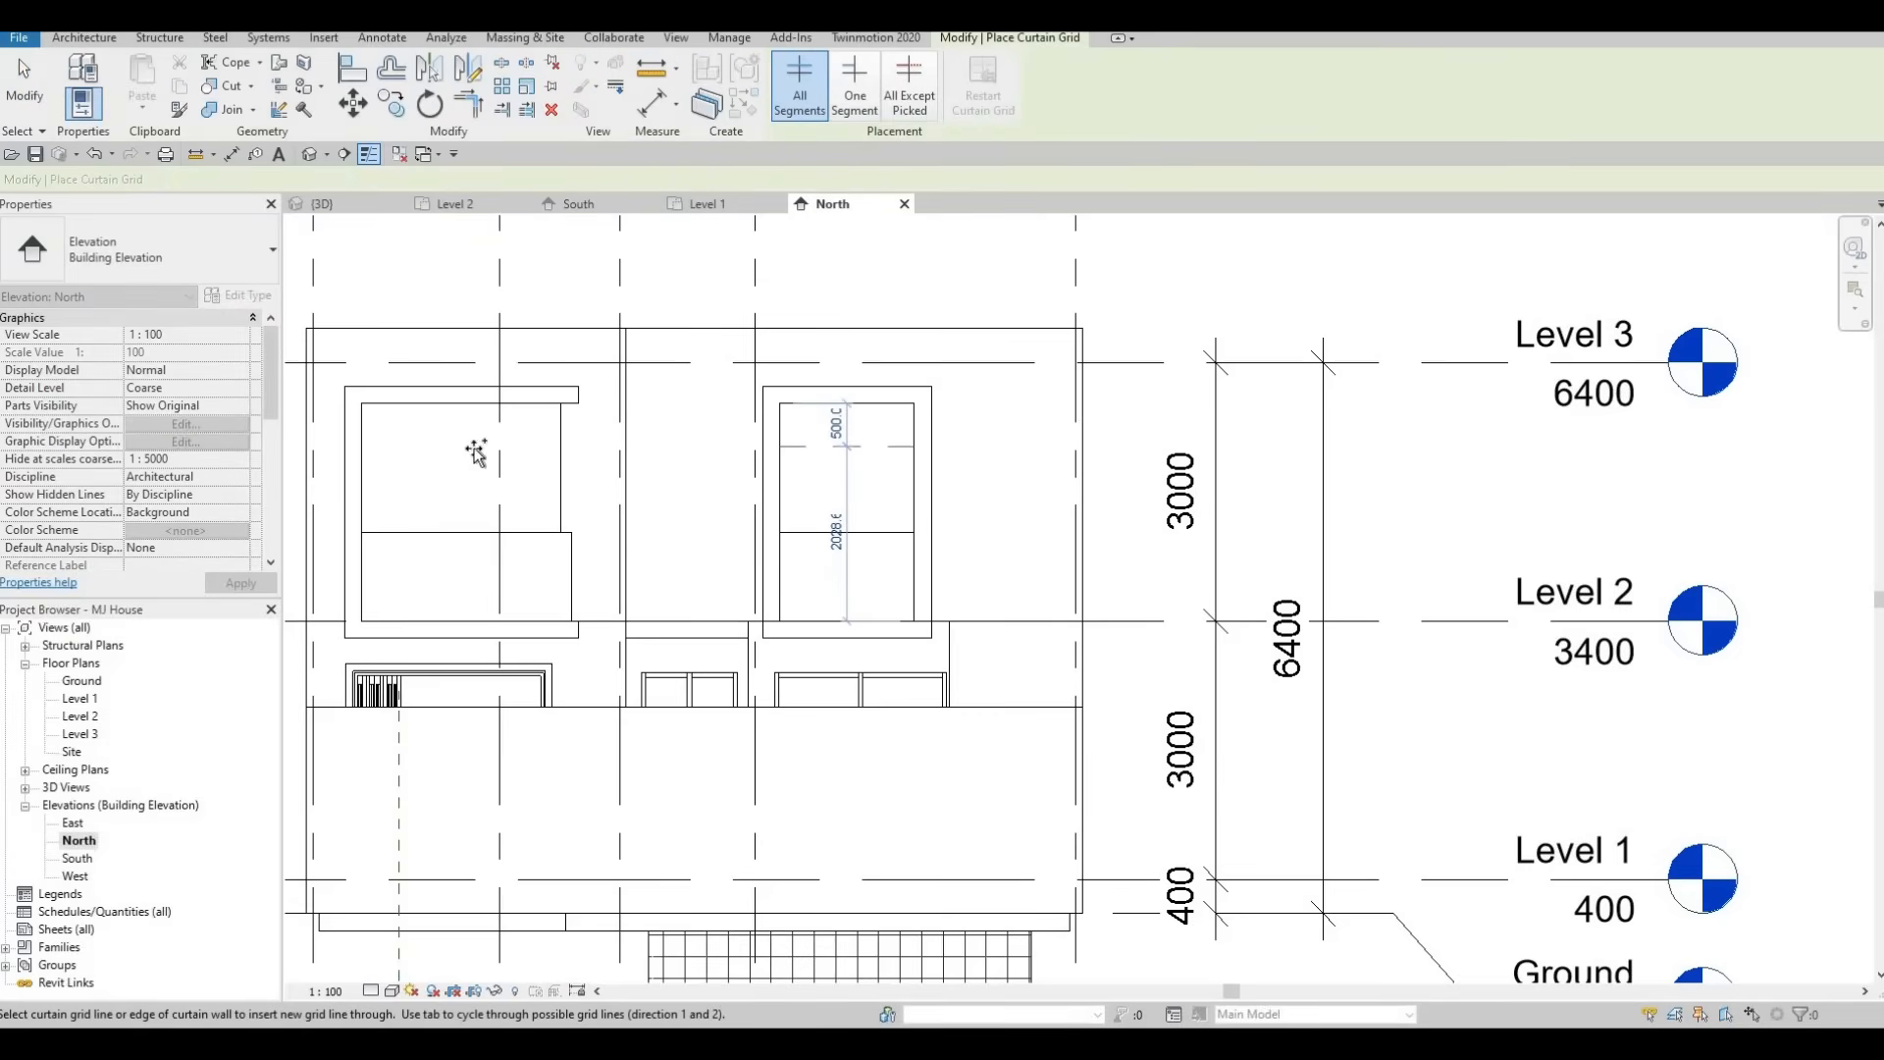
click(541, 452)
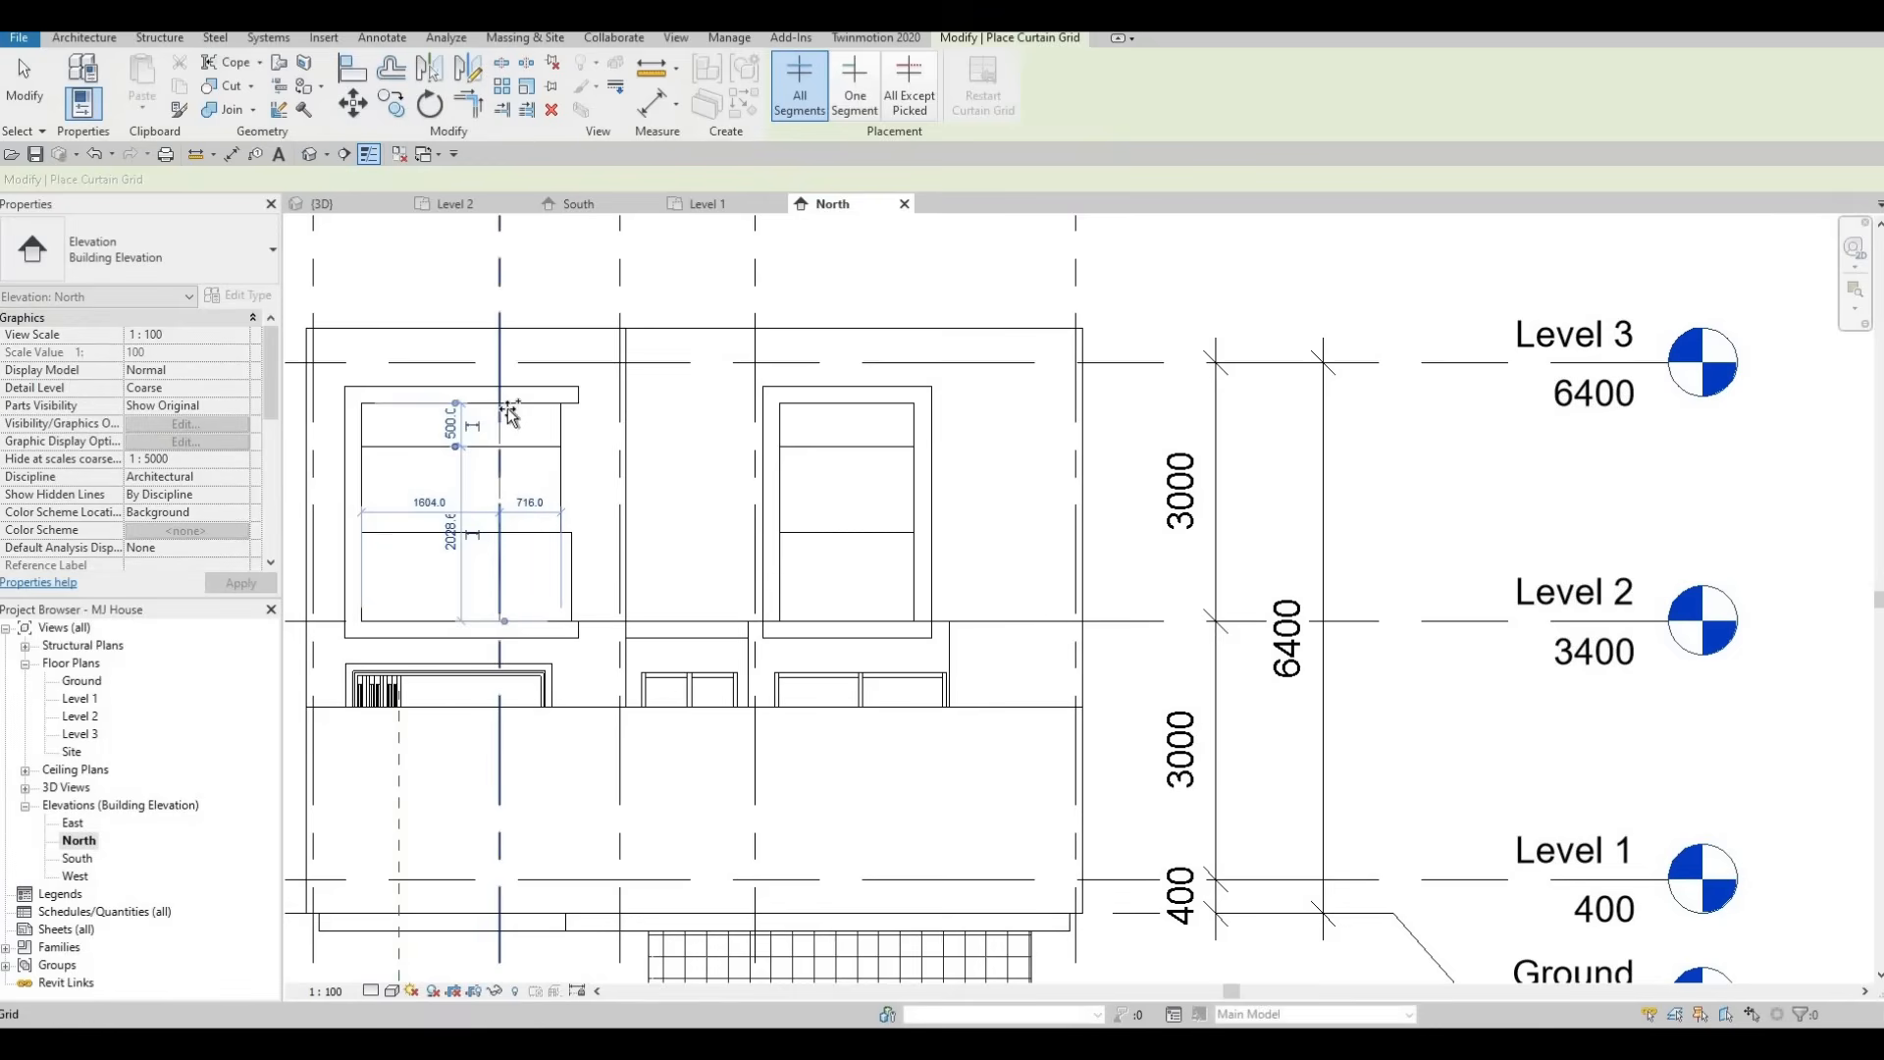
Set the upper-left North window's new vertical grid line to 700 from the window's right edge.
scroll(509, 397, up, 2)
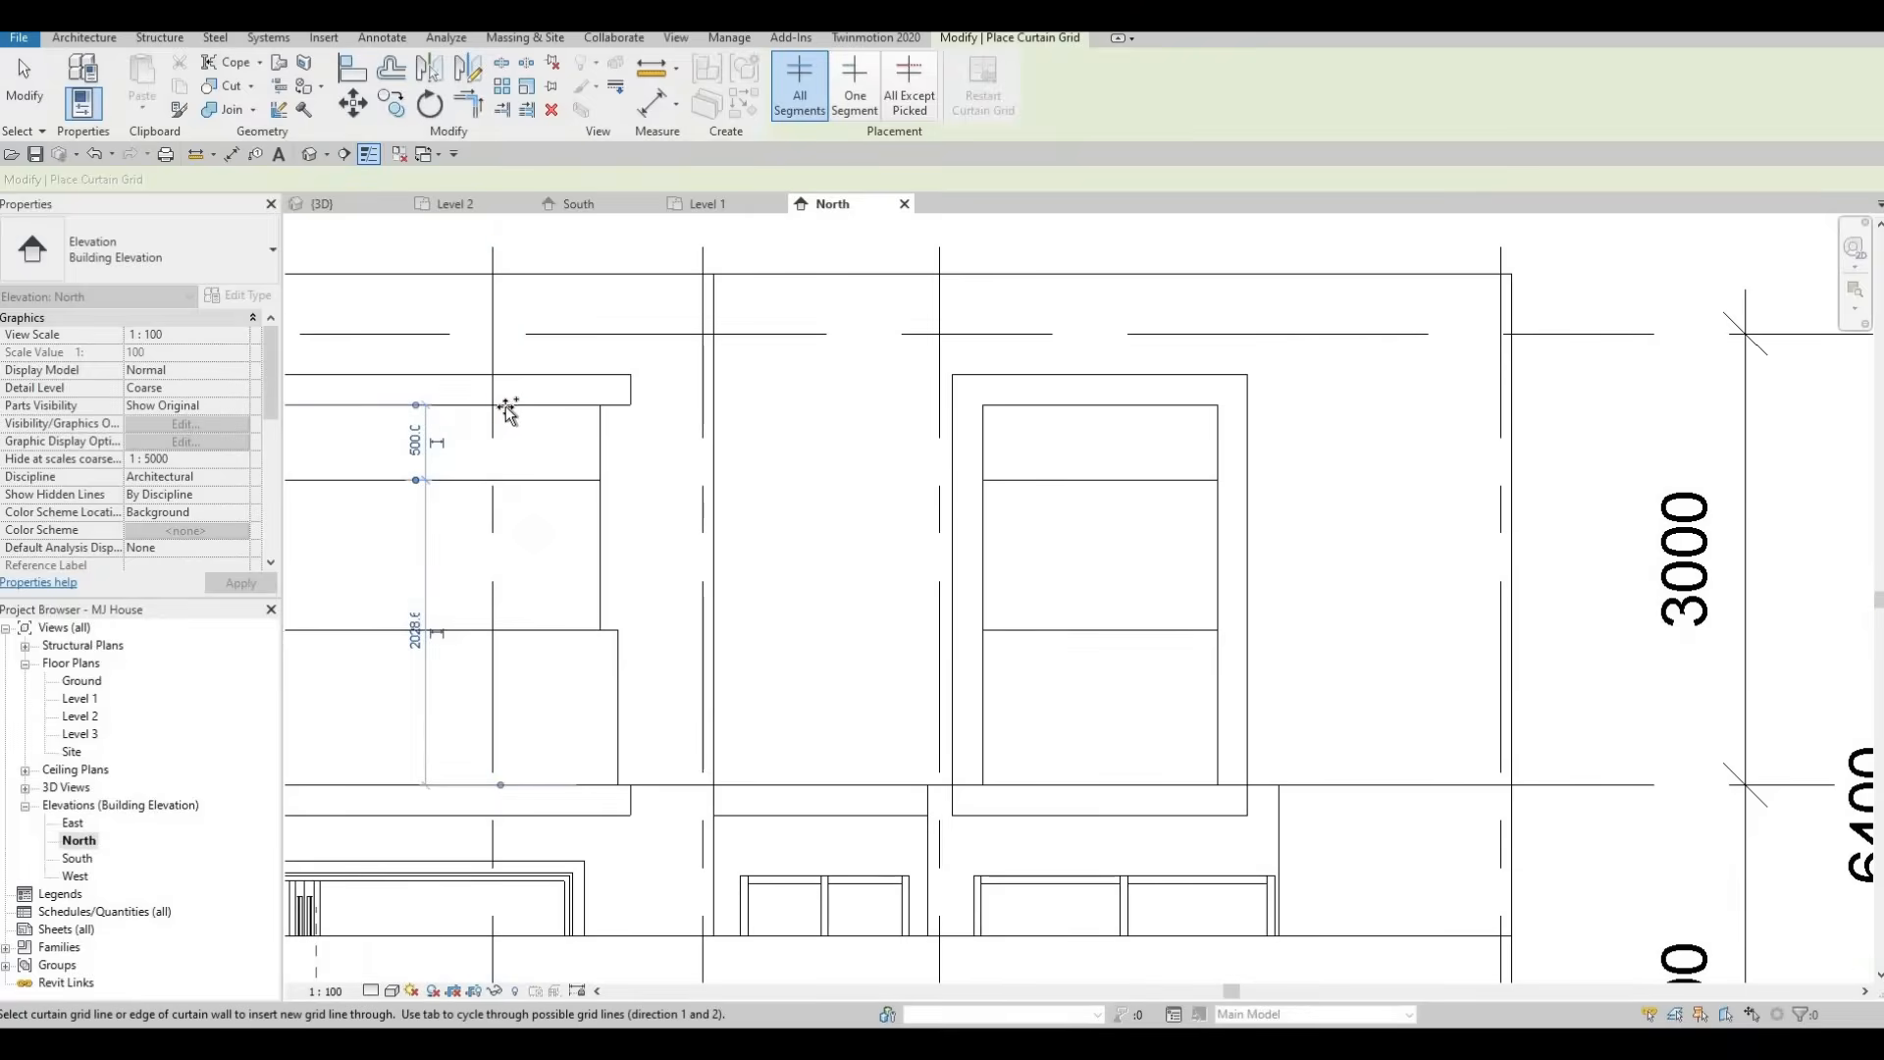
scroll(506, 408, up, 2)
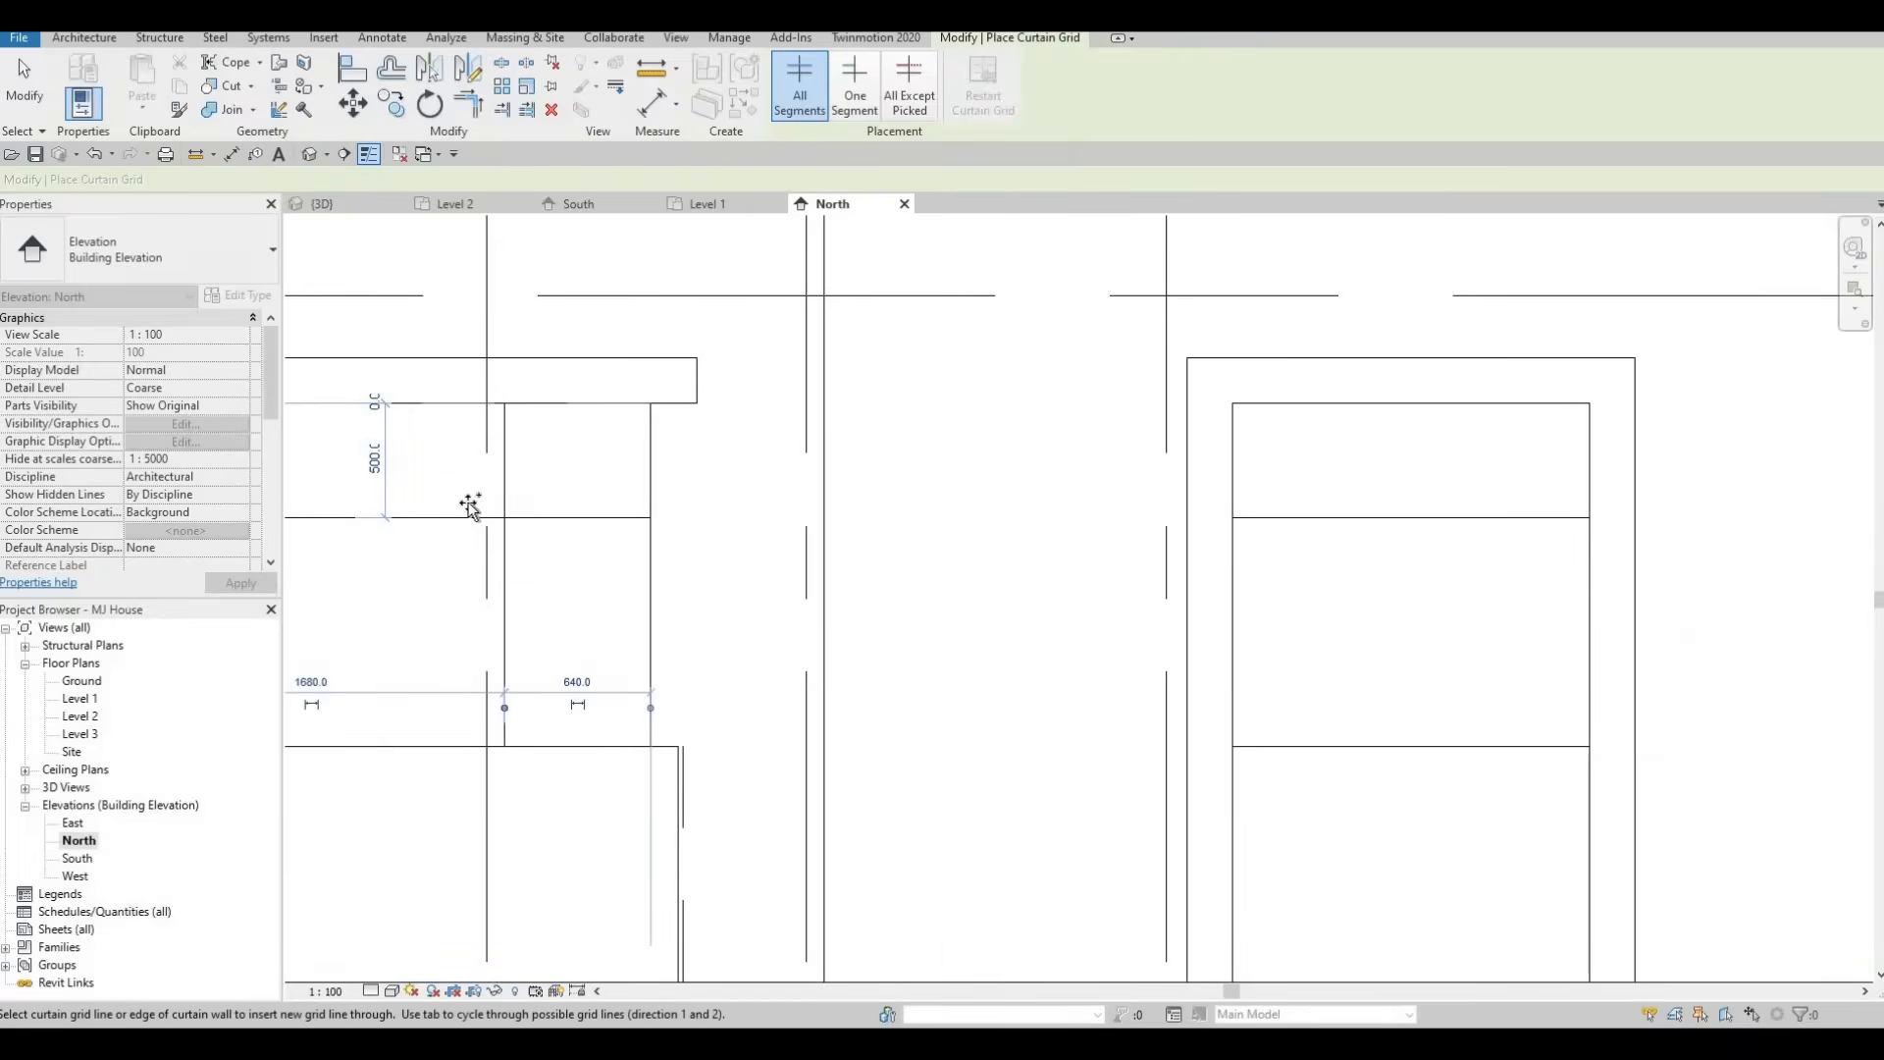
scroll(496, 518, down, 2)
key(Escape)
key(Escape)
key(Escape)
click(497, 545)
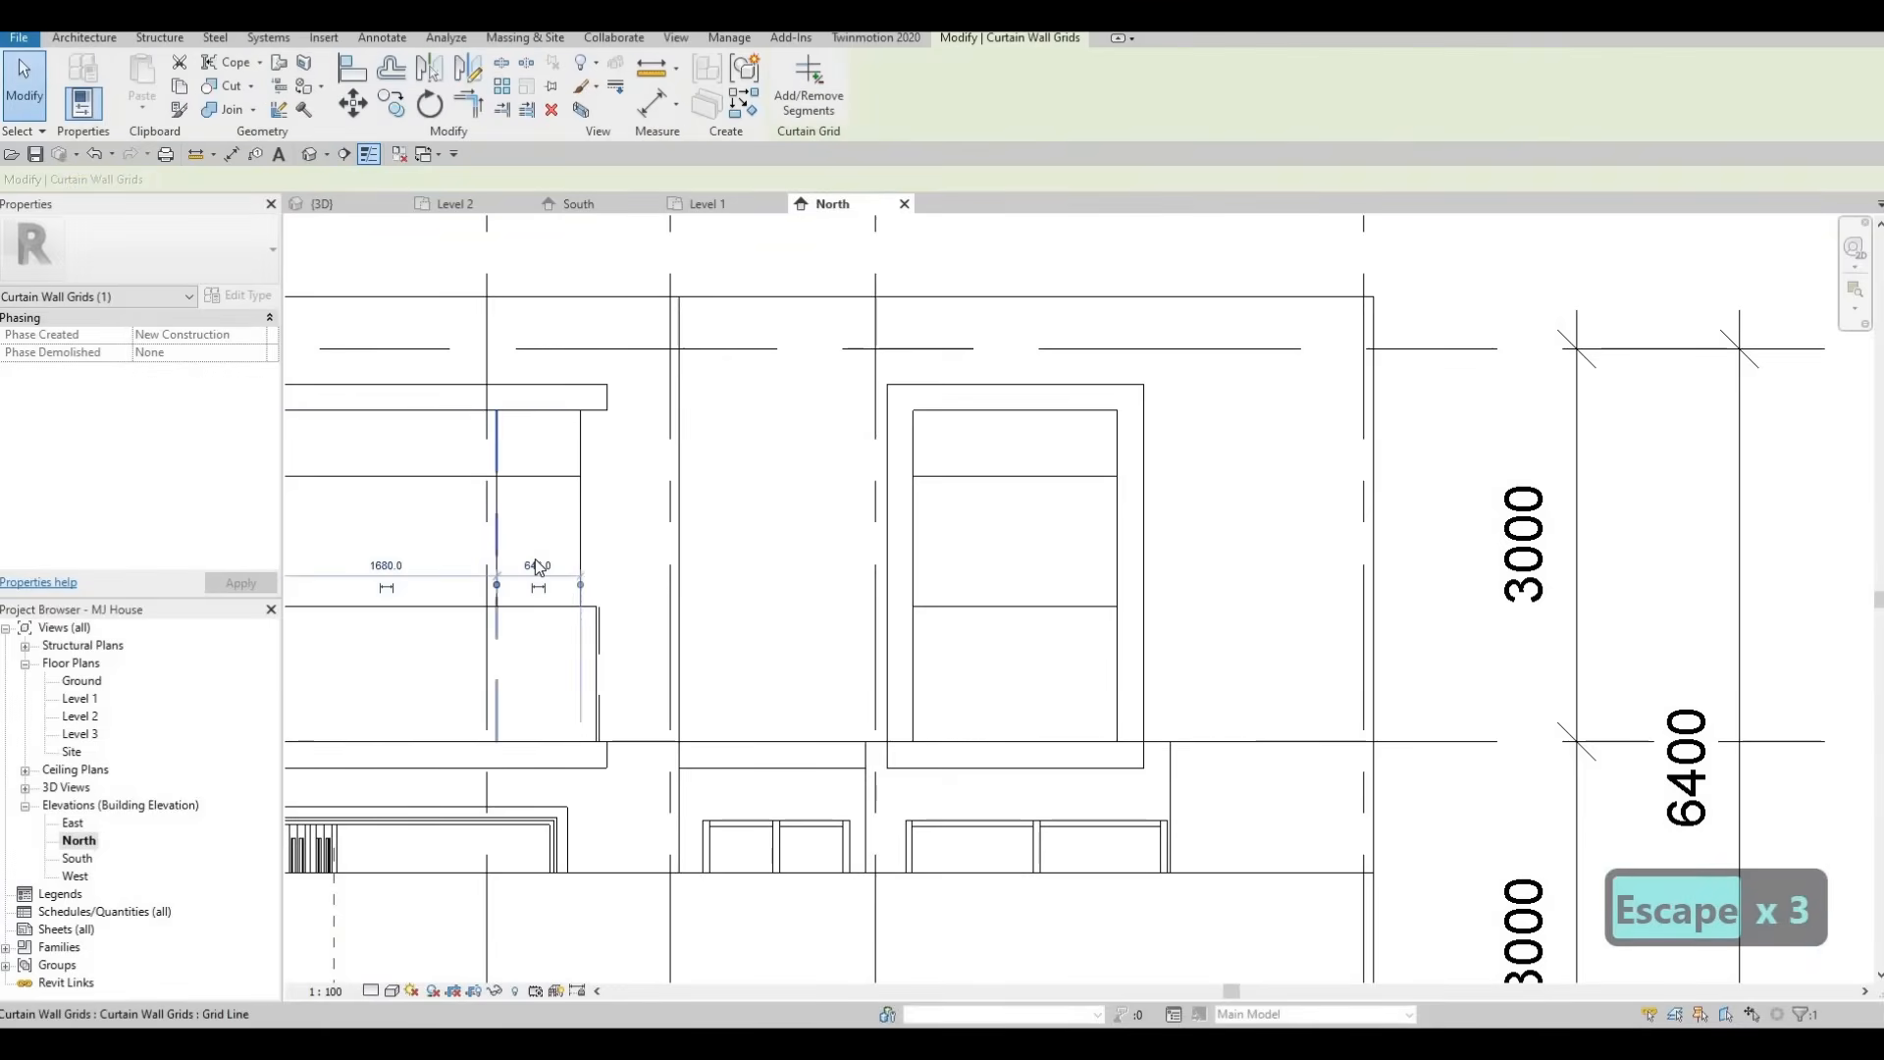
click(538, 565)
text(700)
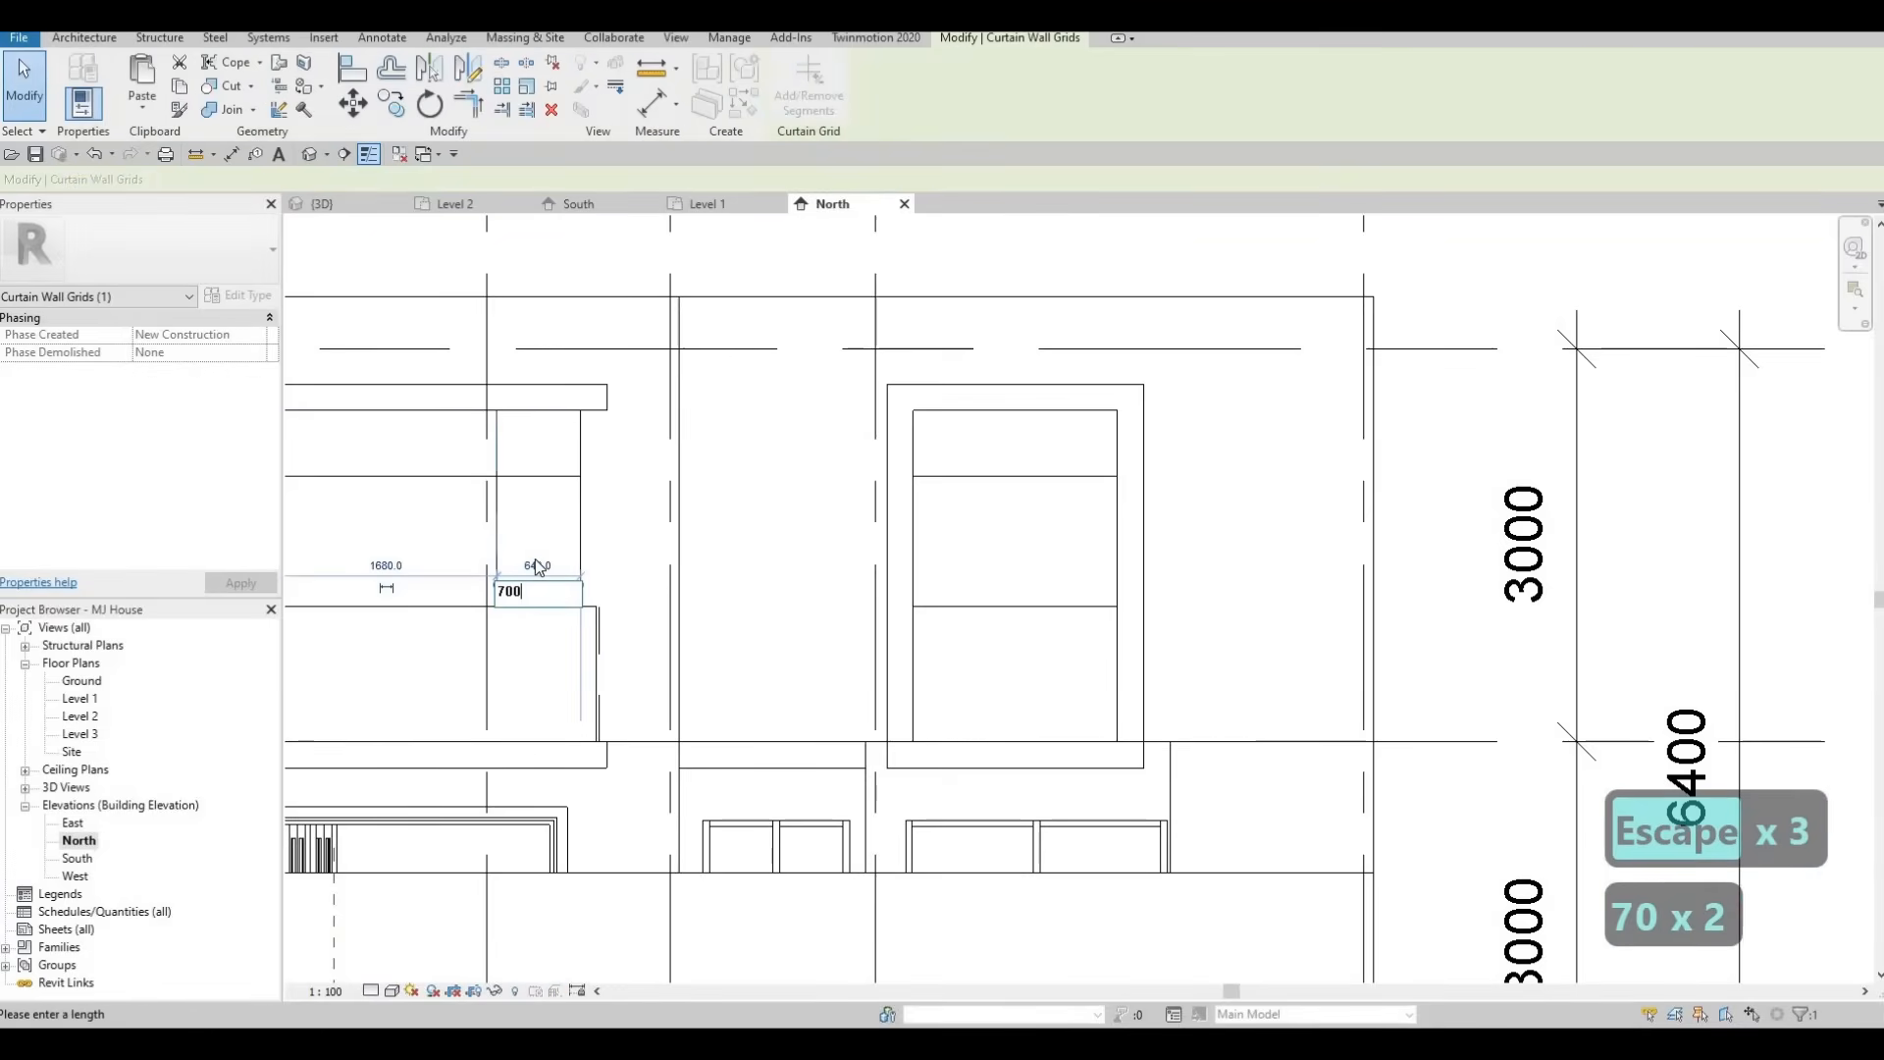
key(Return)
key(Escape)
key(Escape)
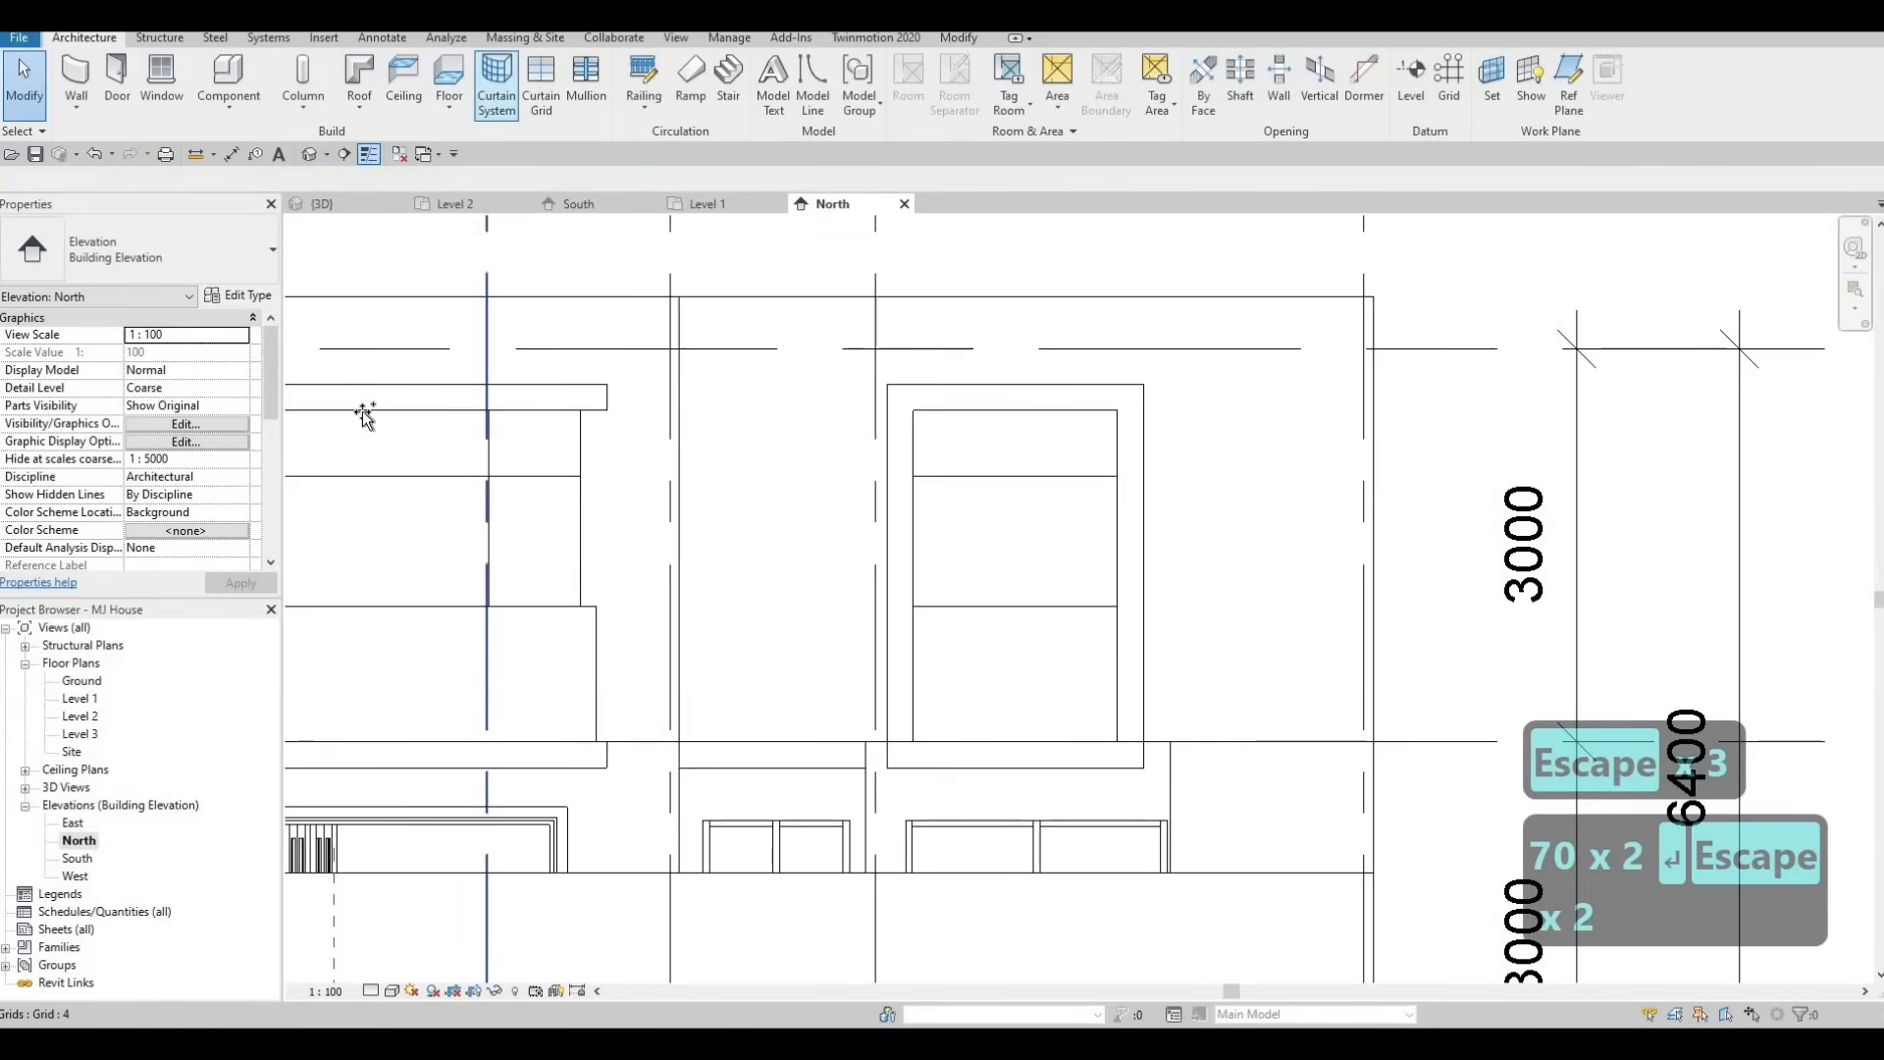
Try to add a vertical curtain grid line to the upper-right window in the North elevation.
click(541, 84)
middle_drag(448, 437, 768, 425)
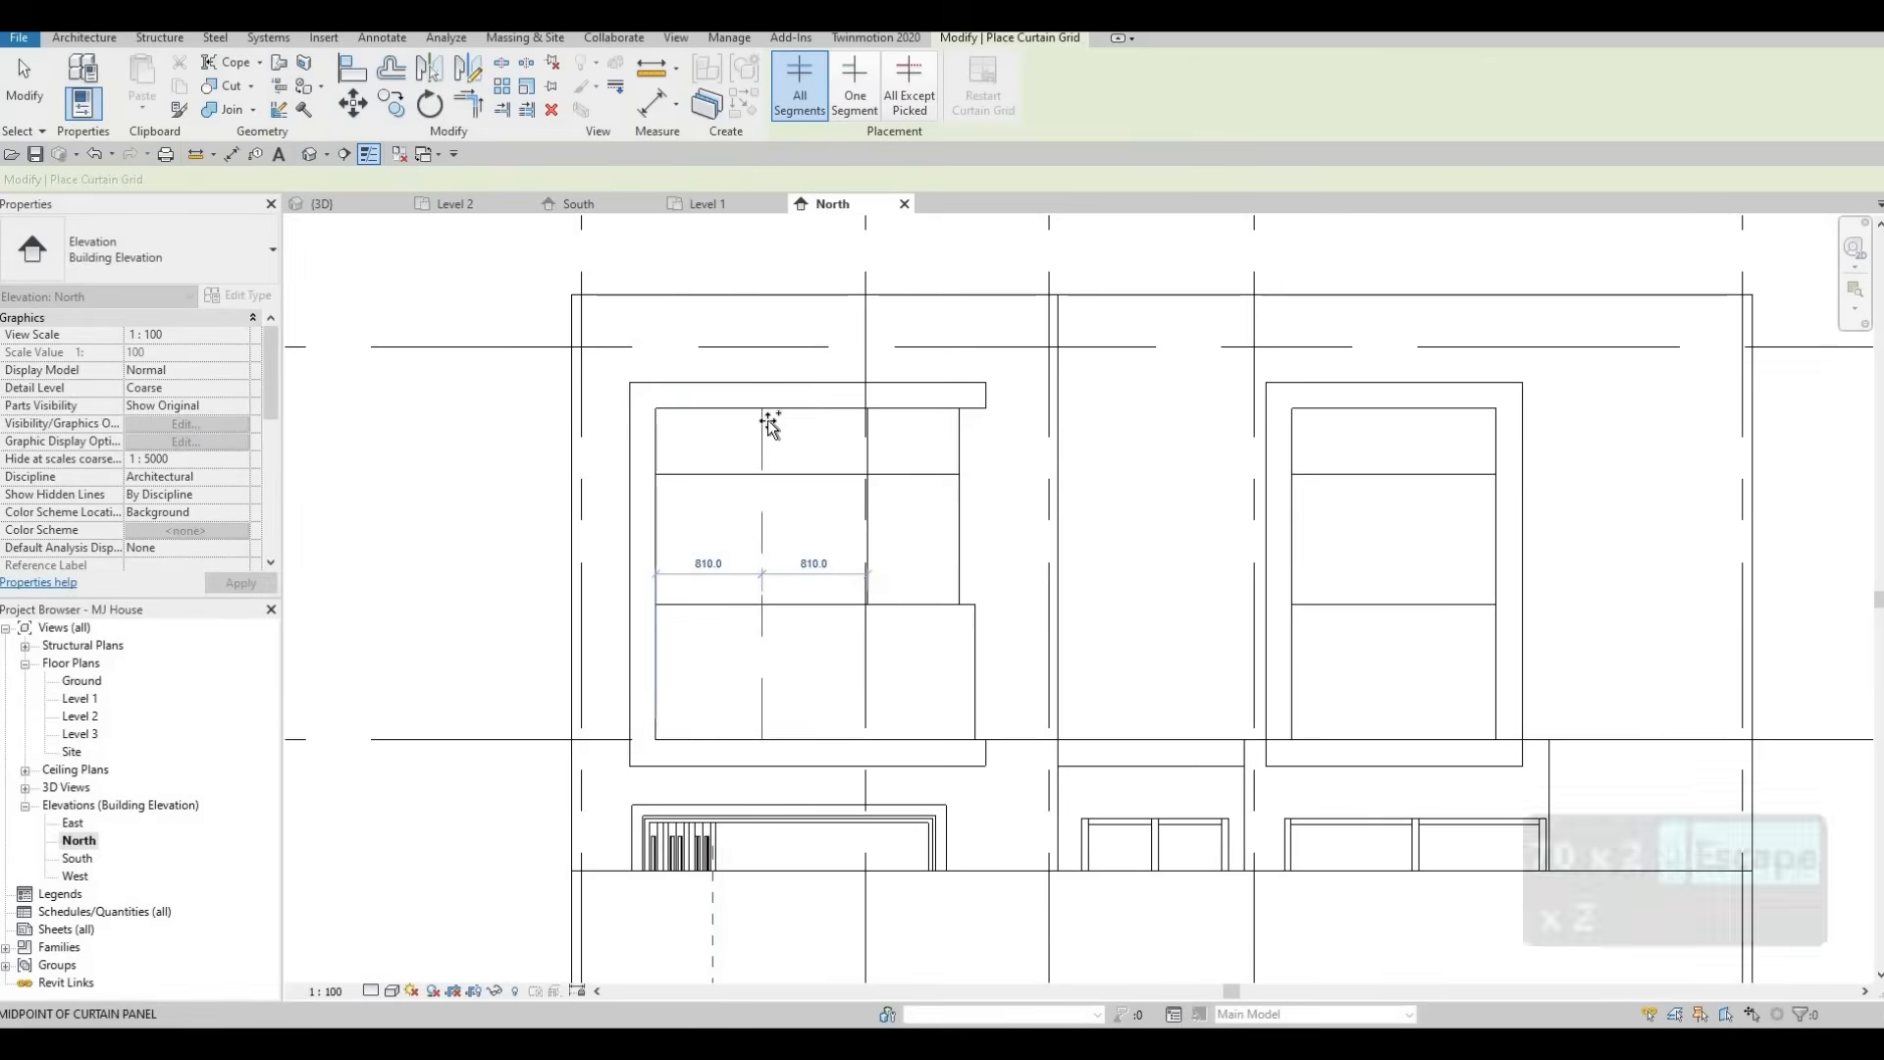
middle_drag(1370, 453, 1154, 433)
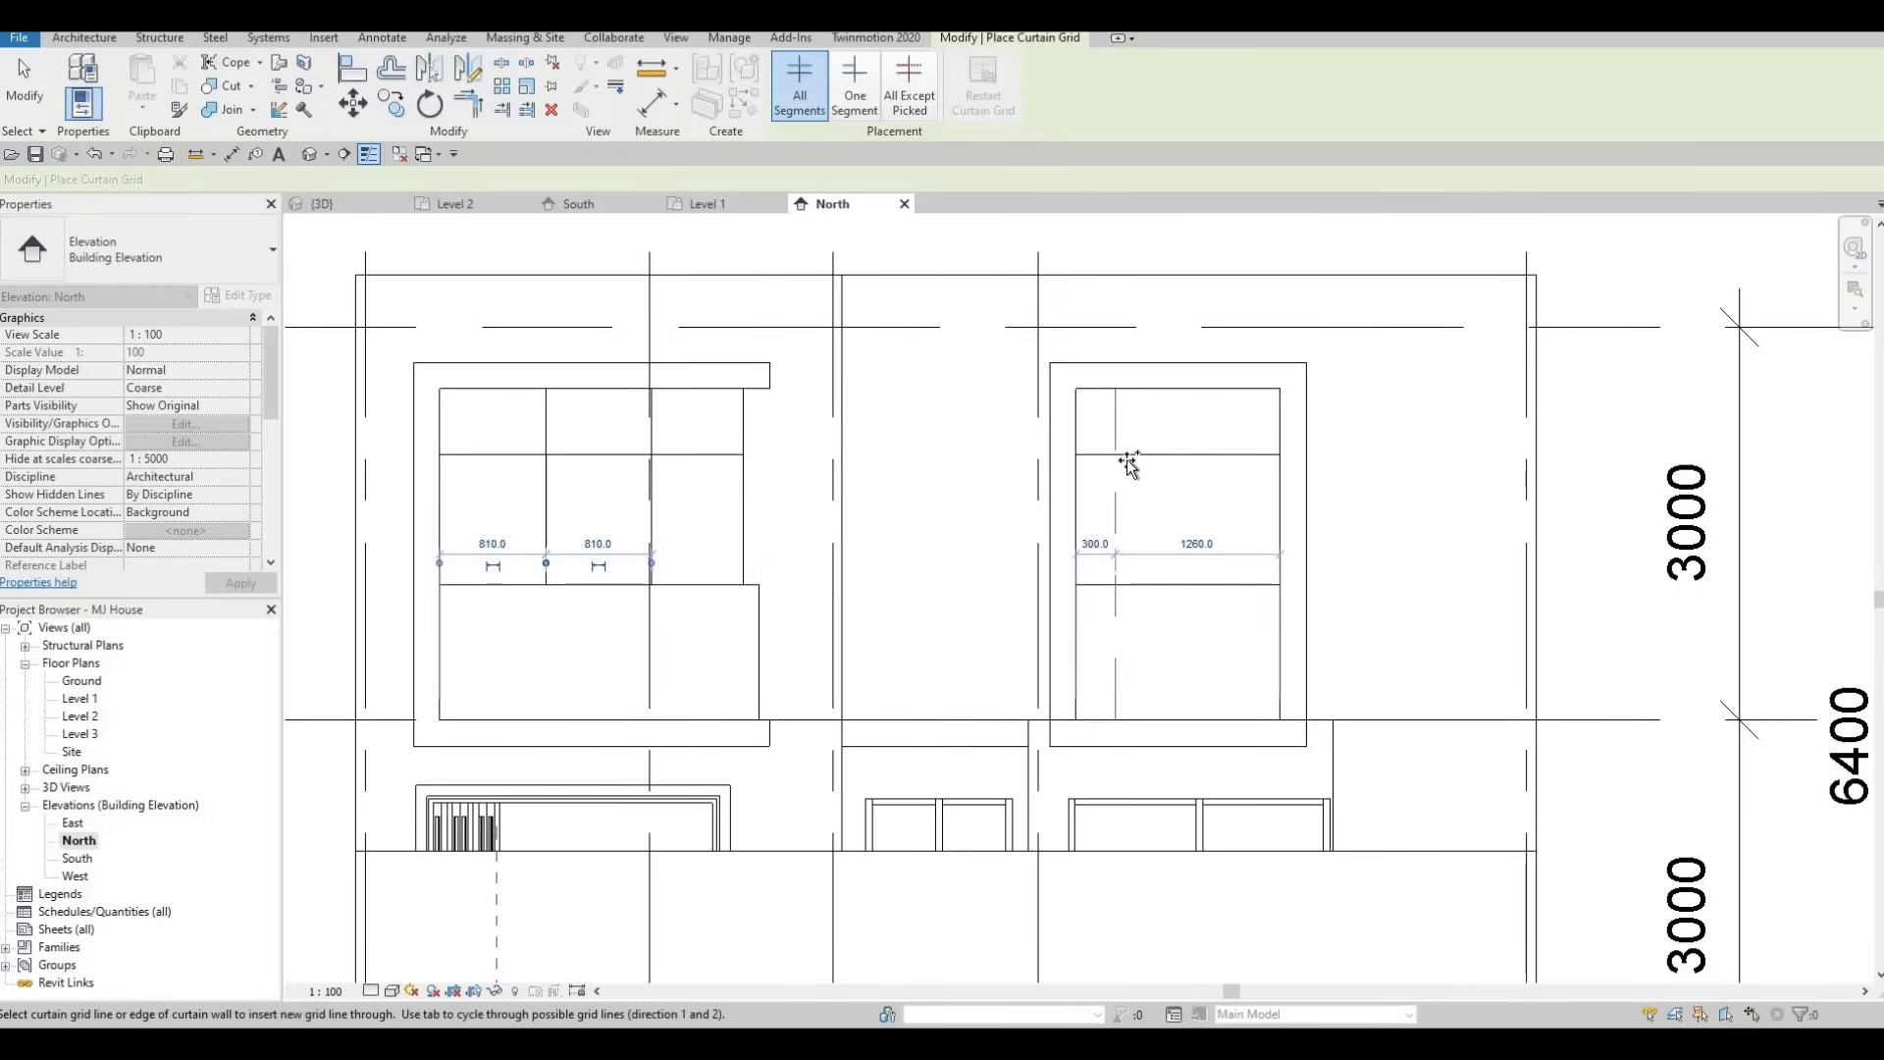
click(1139, 460)
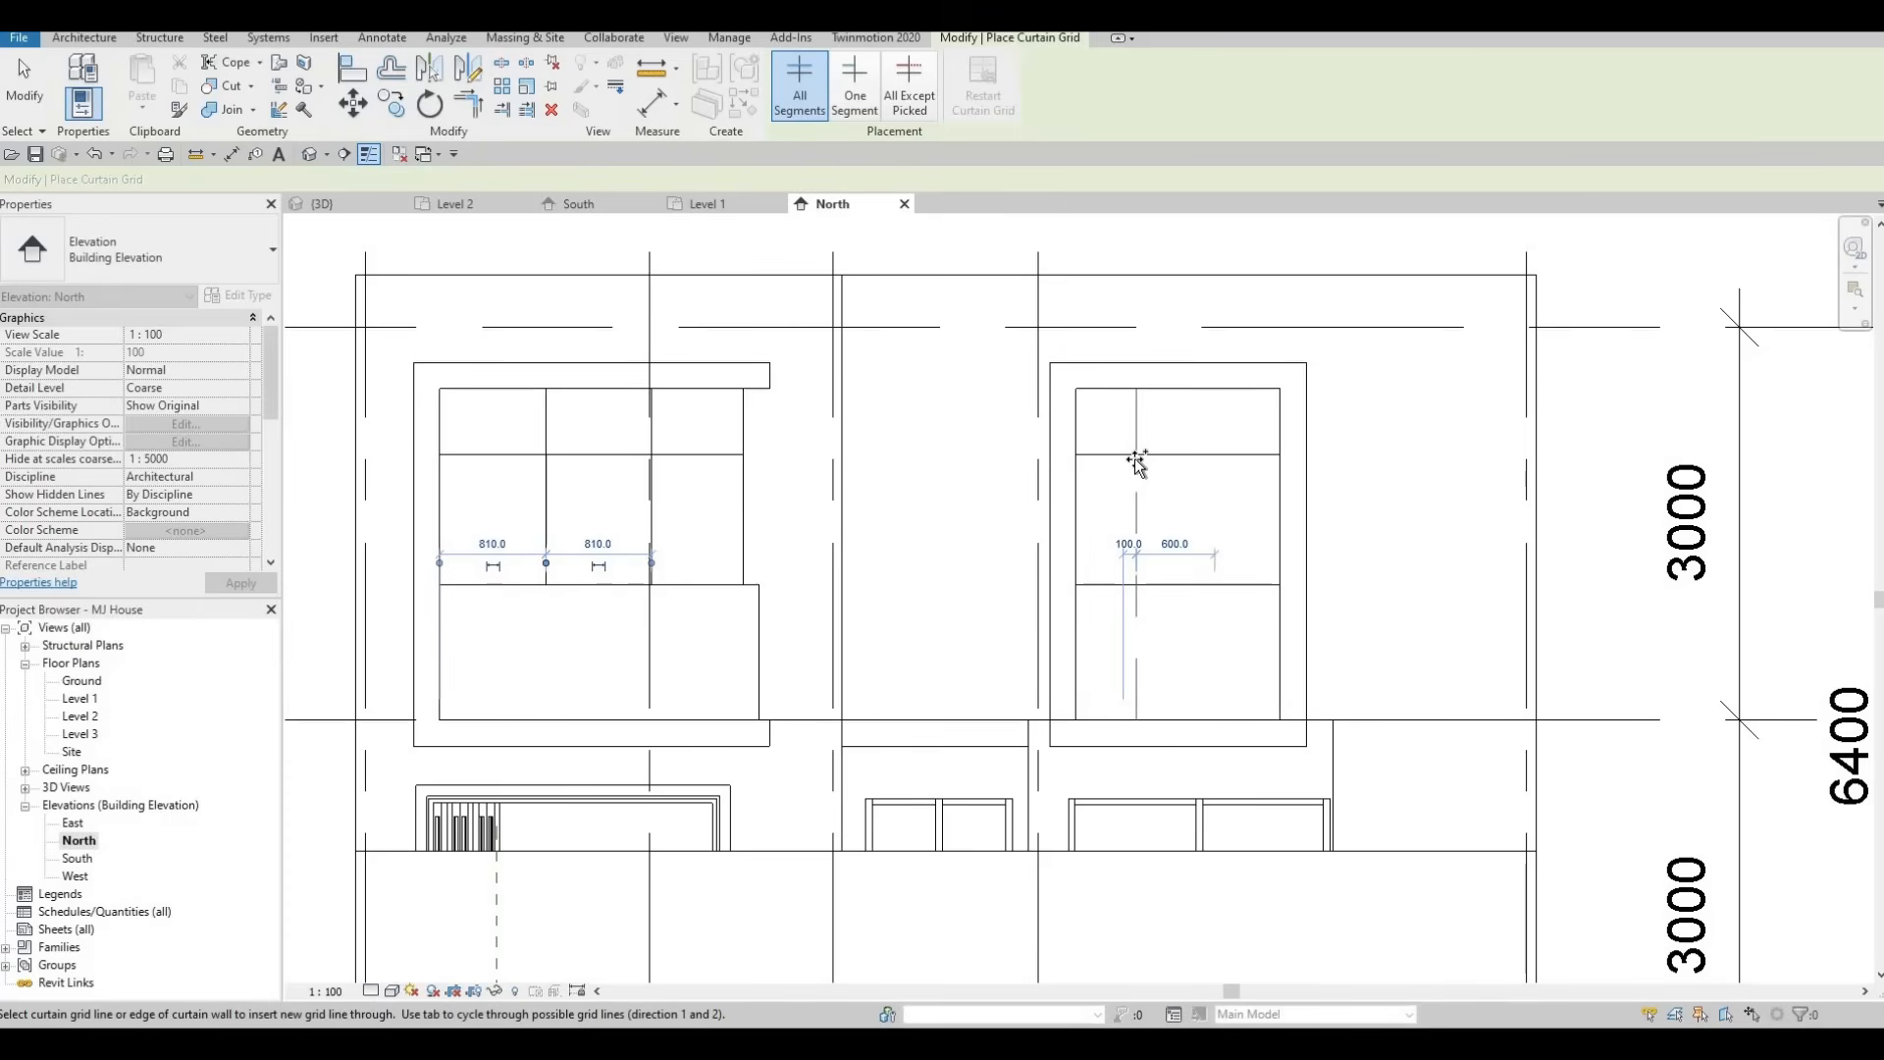
click(1182, 450)
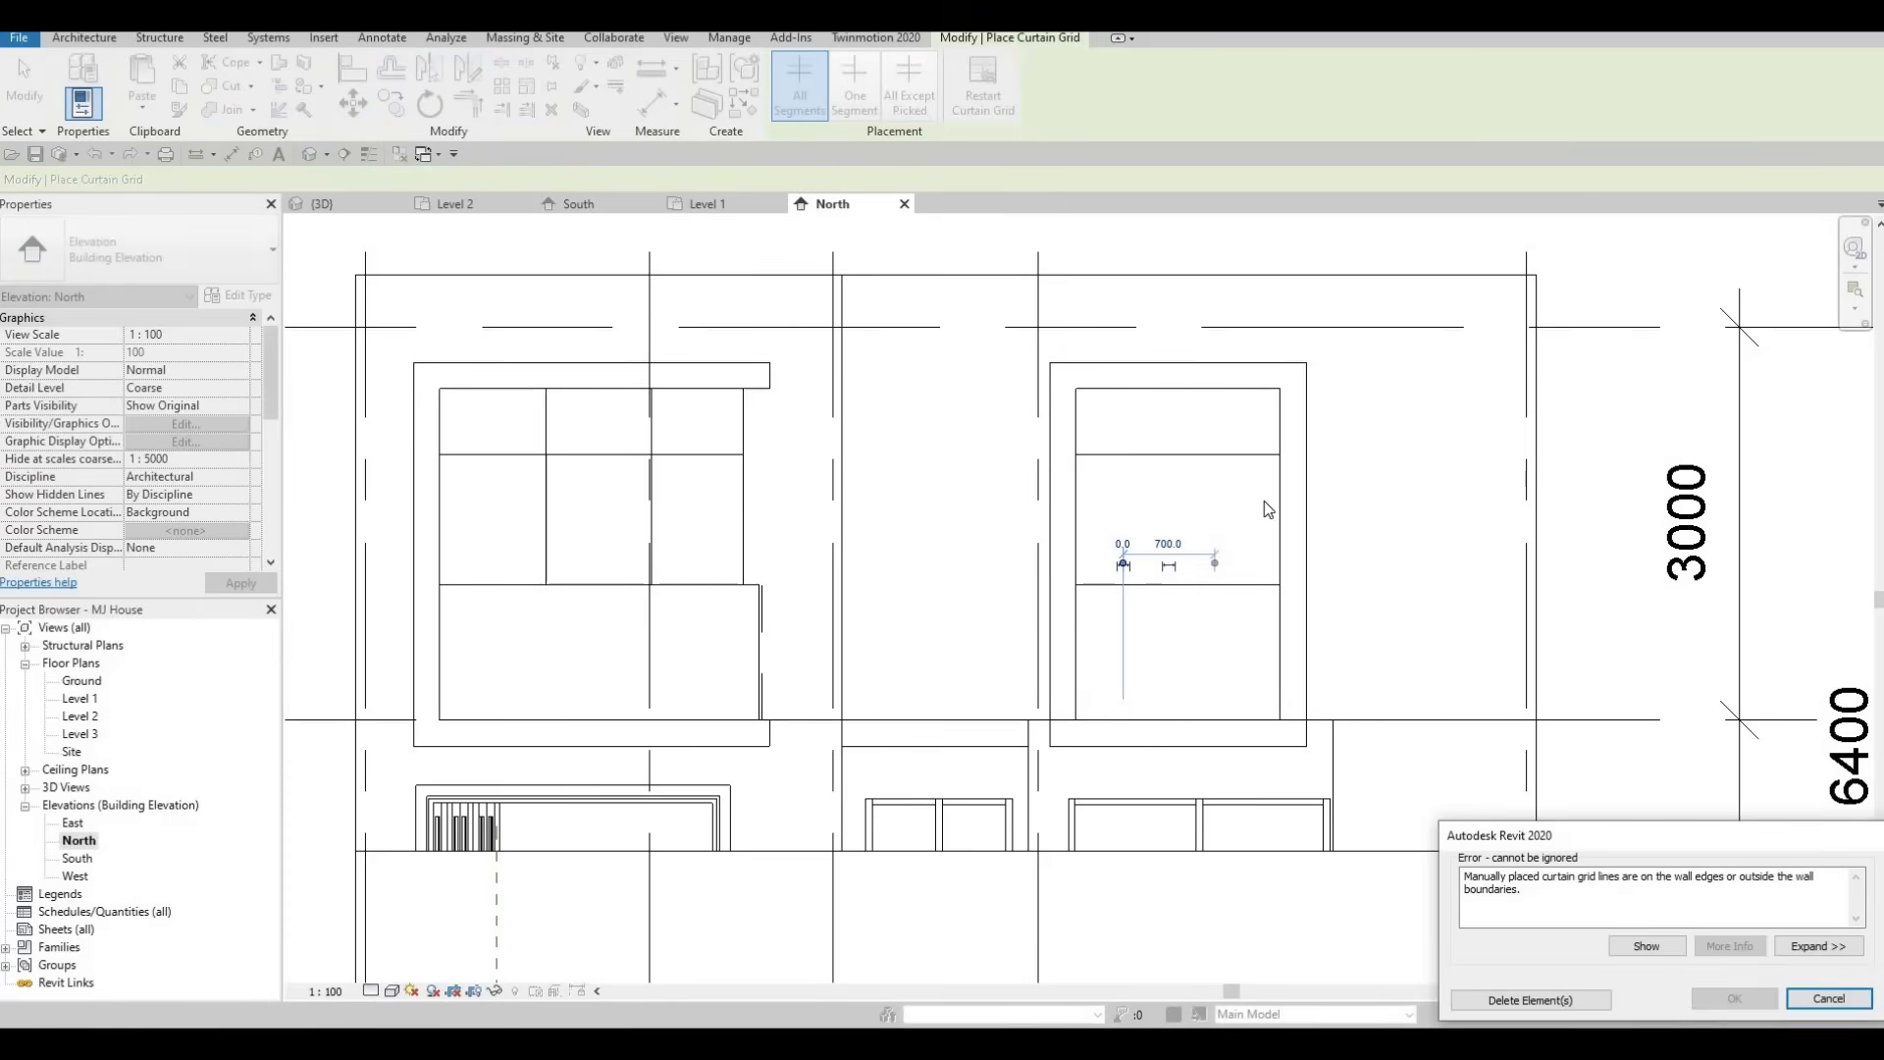
key(Escape)
key(Escape)
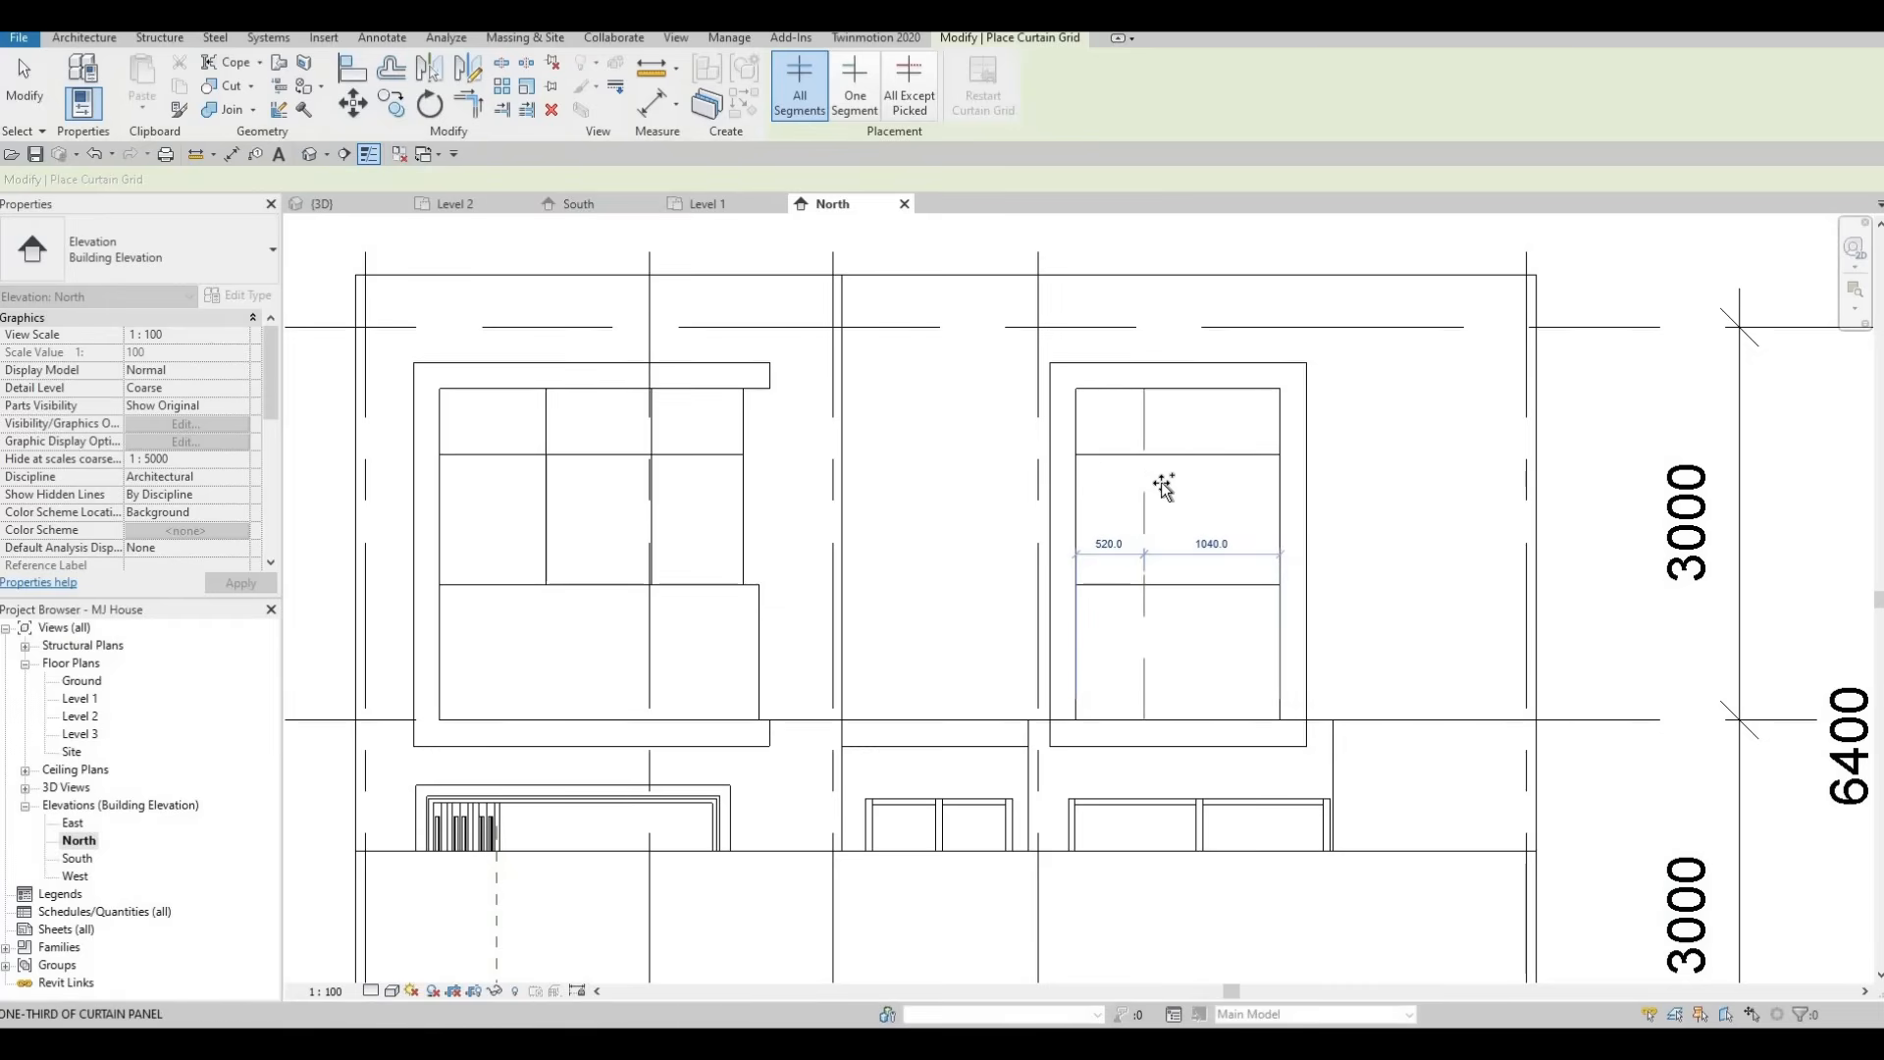
Add a vertical grid line to the upper-right window and set its distance from the left edge to 700.
scroll(1164, 489, up, 1)
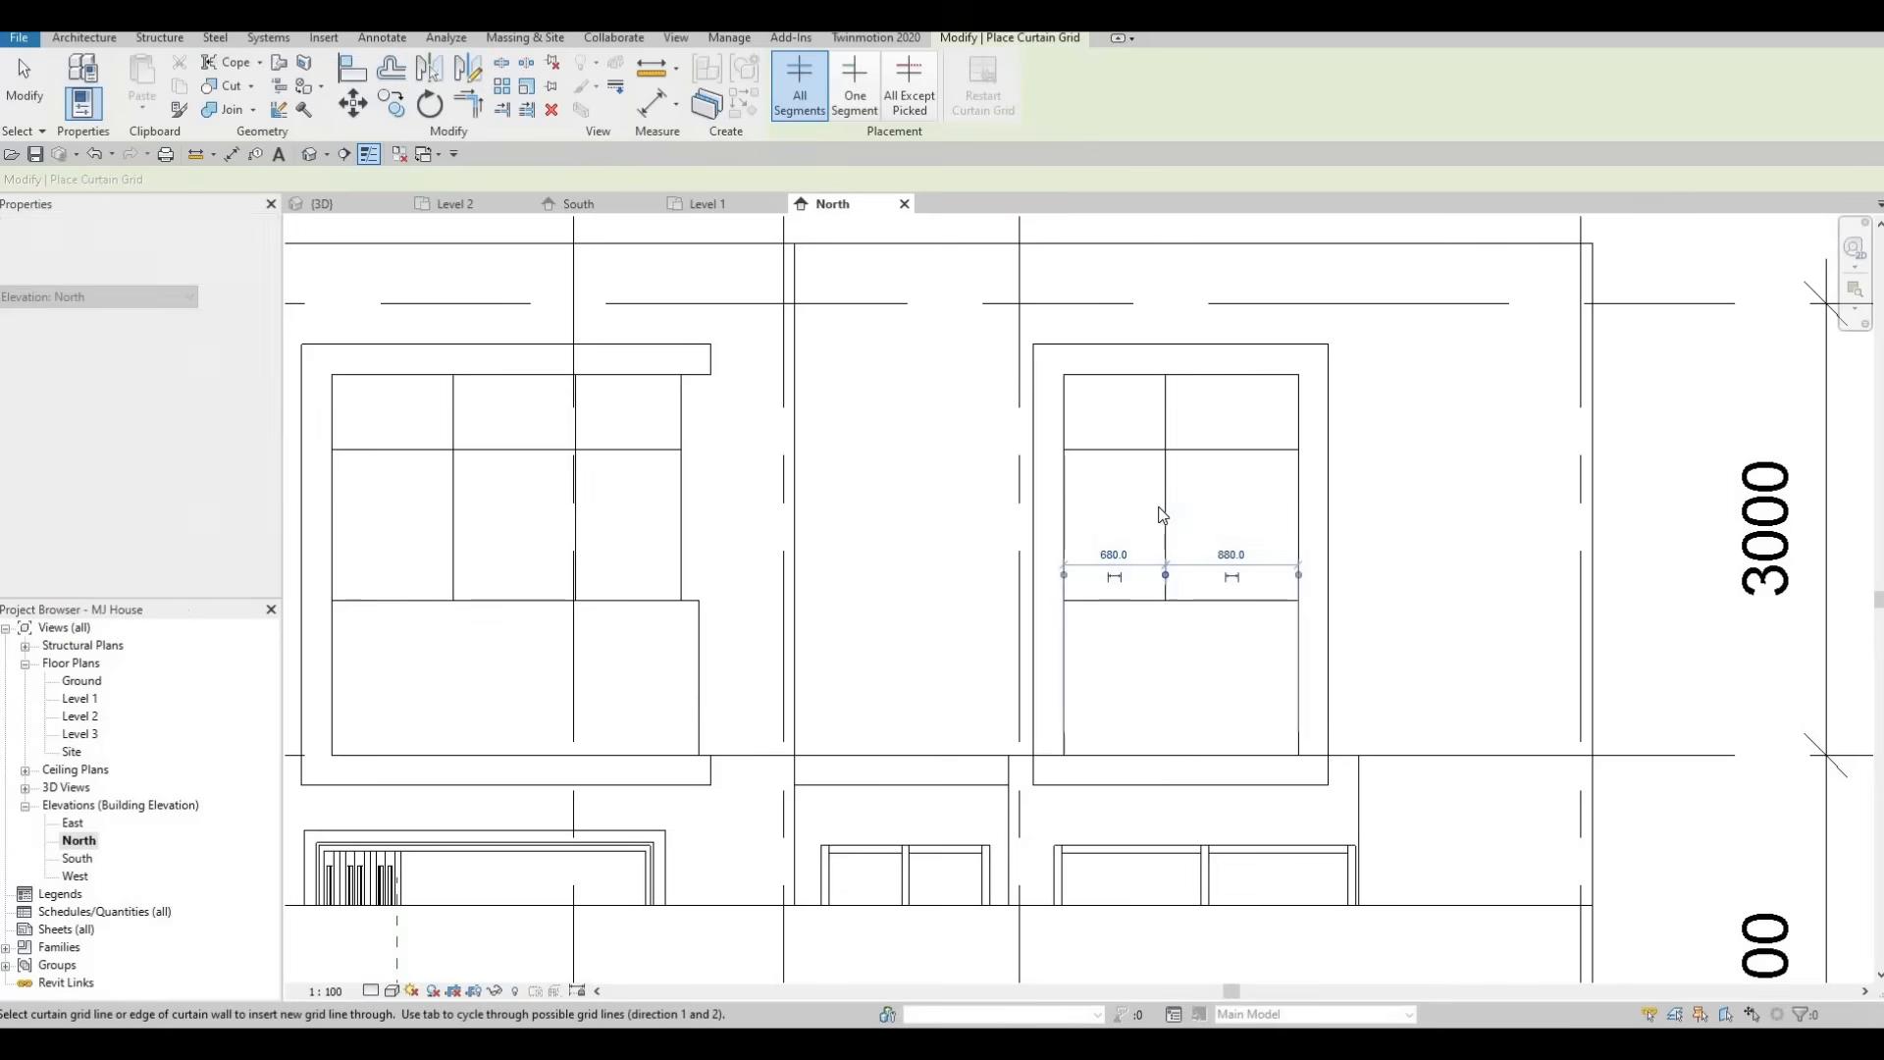
click(1166, 495)
key(Escape)
key(Escape)
key(Escape)
click(1128, 548)
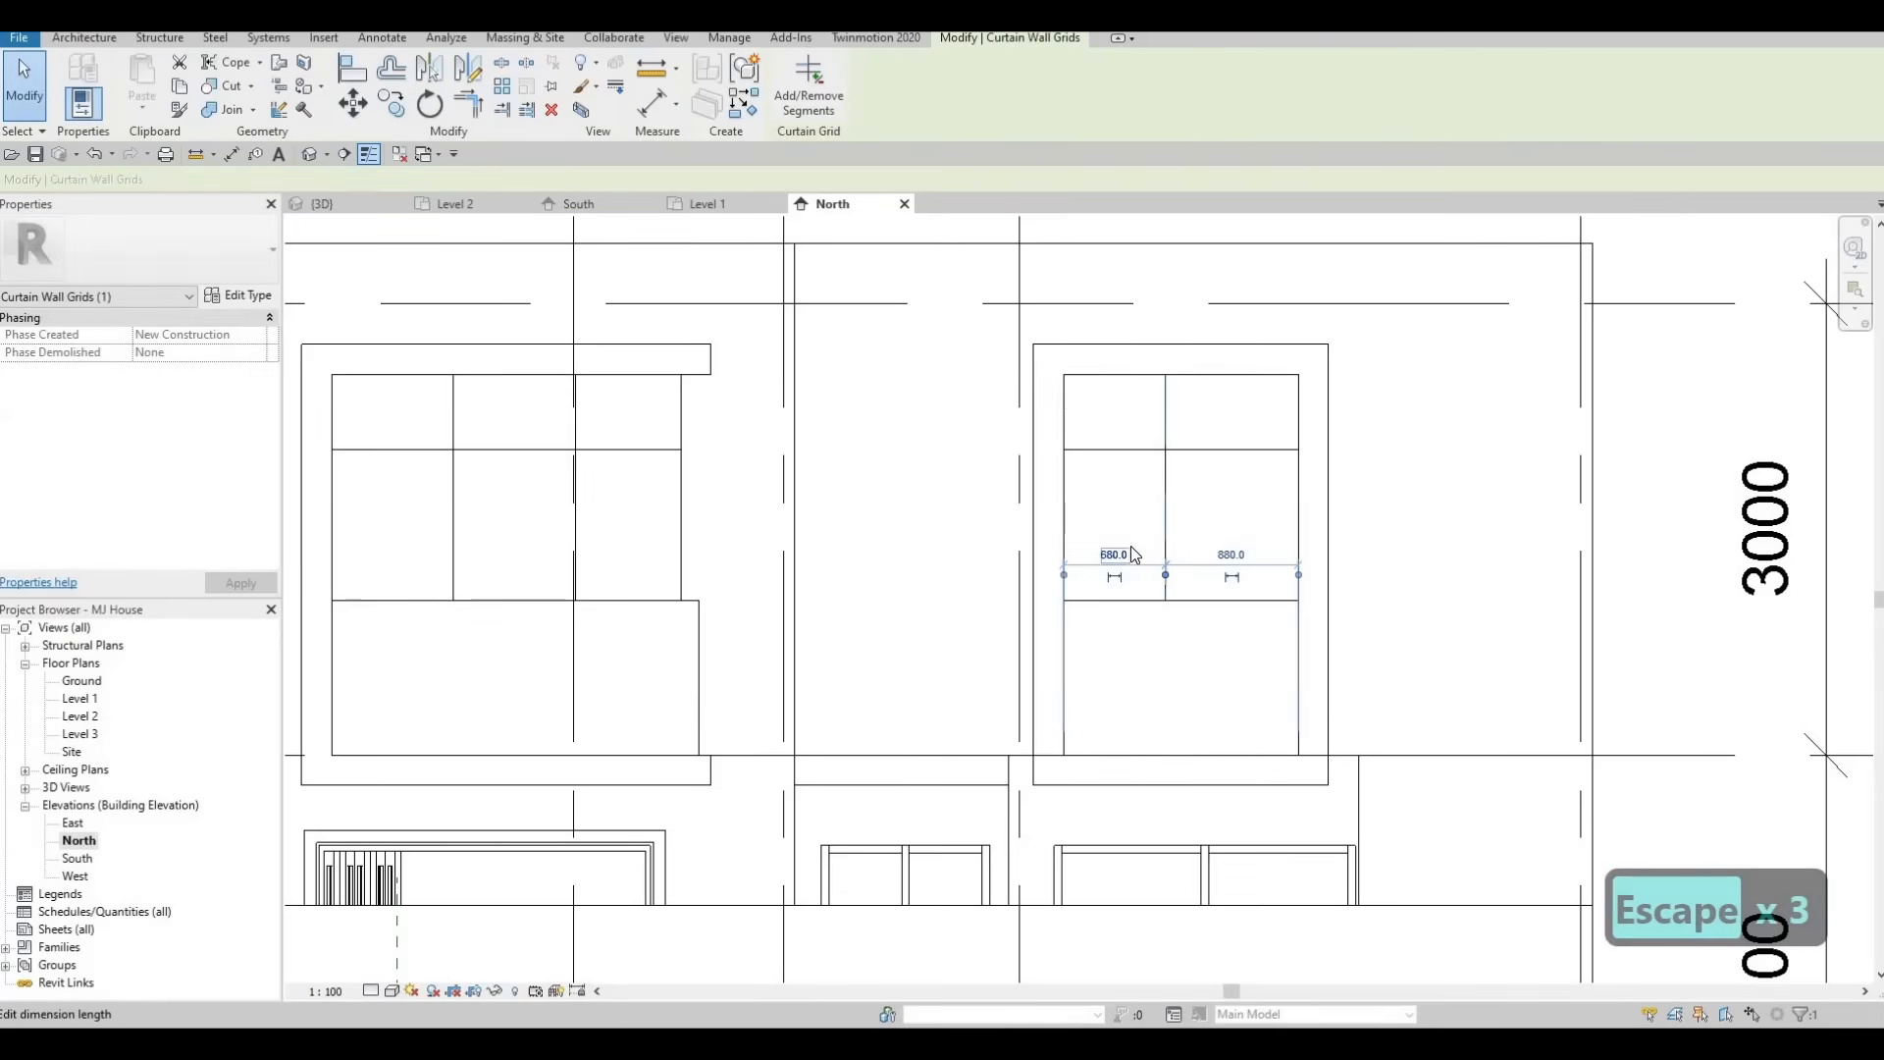
click(1130, 547)
text(700)
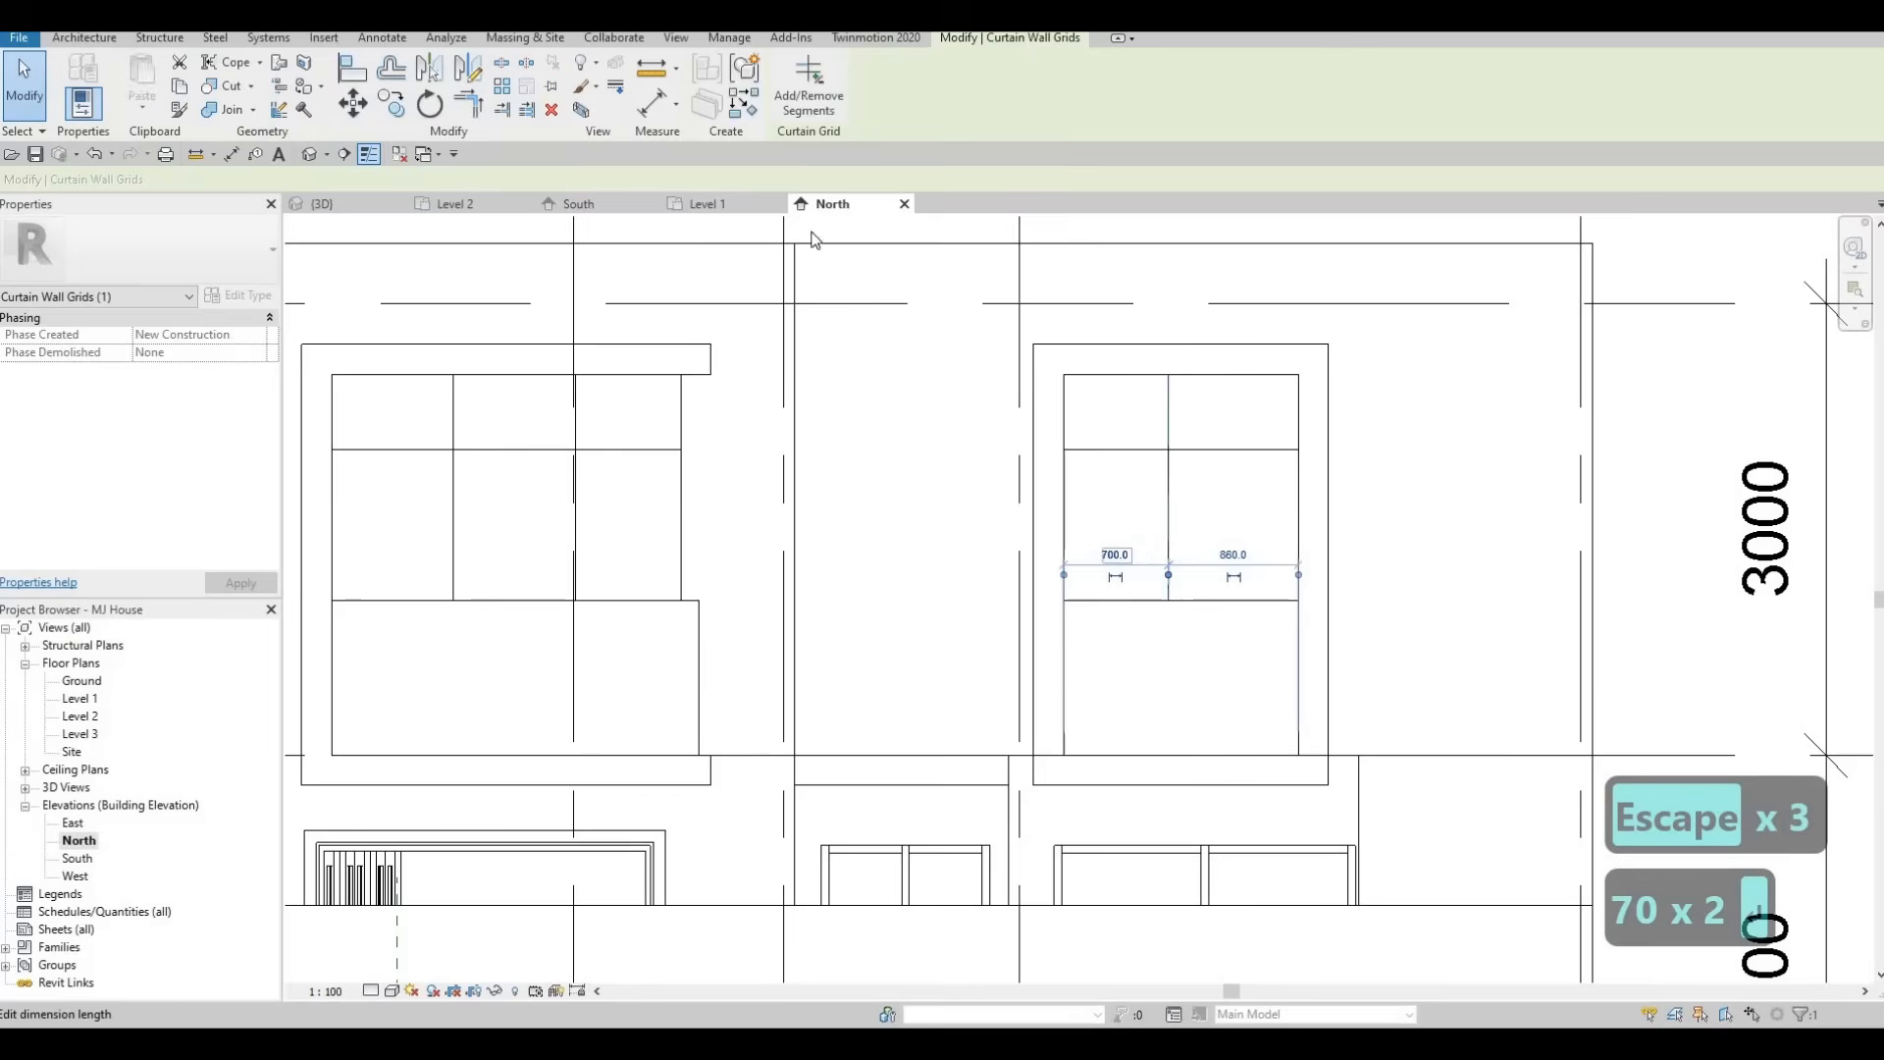
key(Return)
key(Escape)
key(Escape)
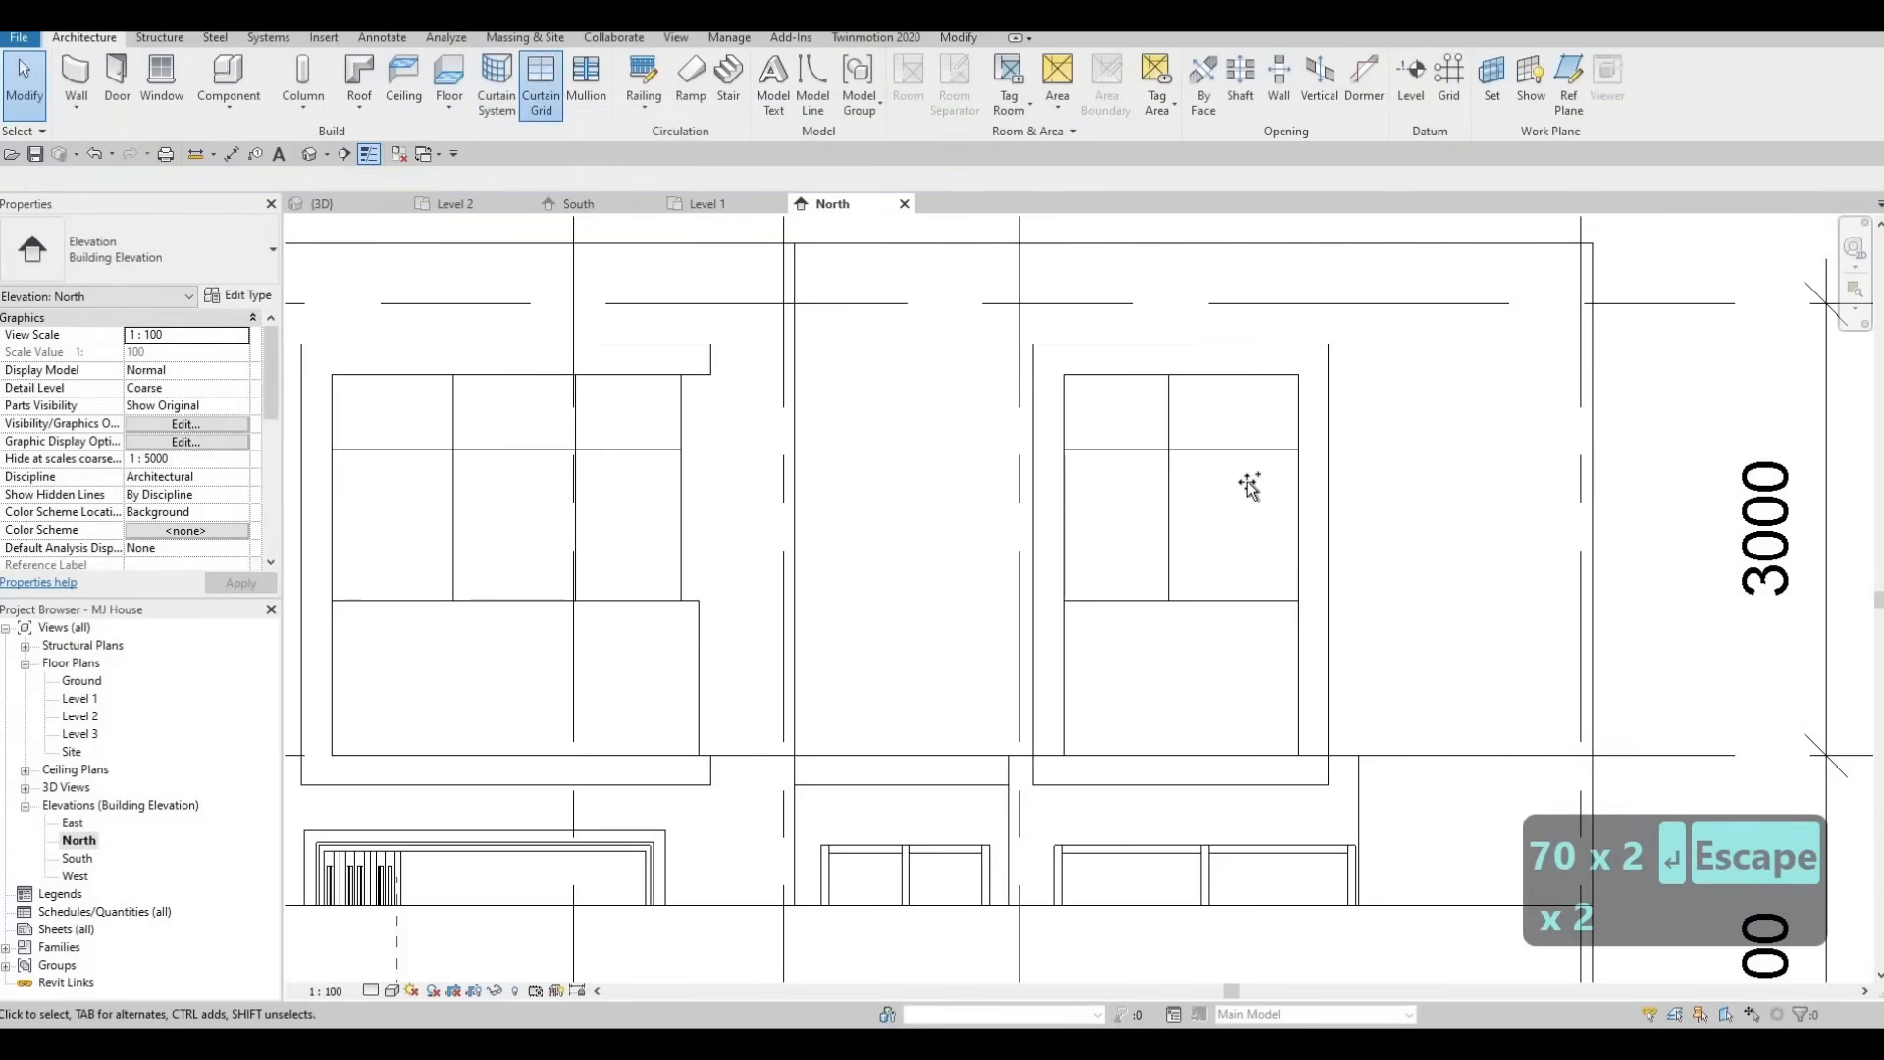
Delete the vertical grid line from the upper-right North window.
key(c)
key(g)
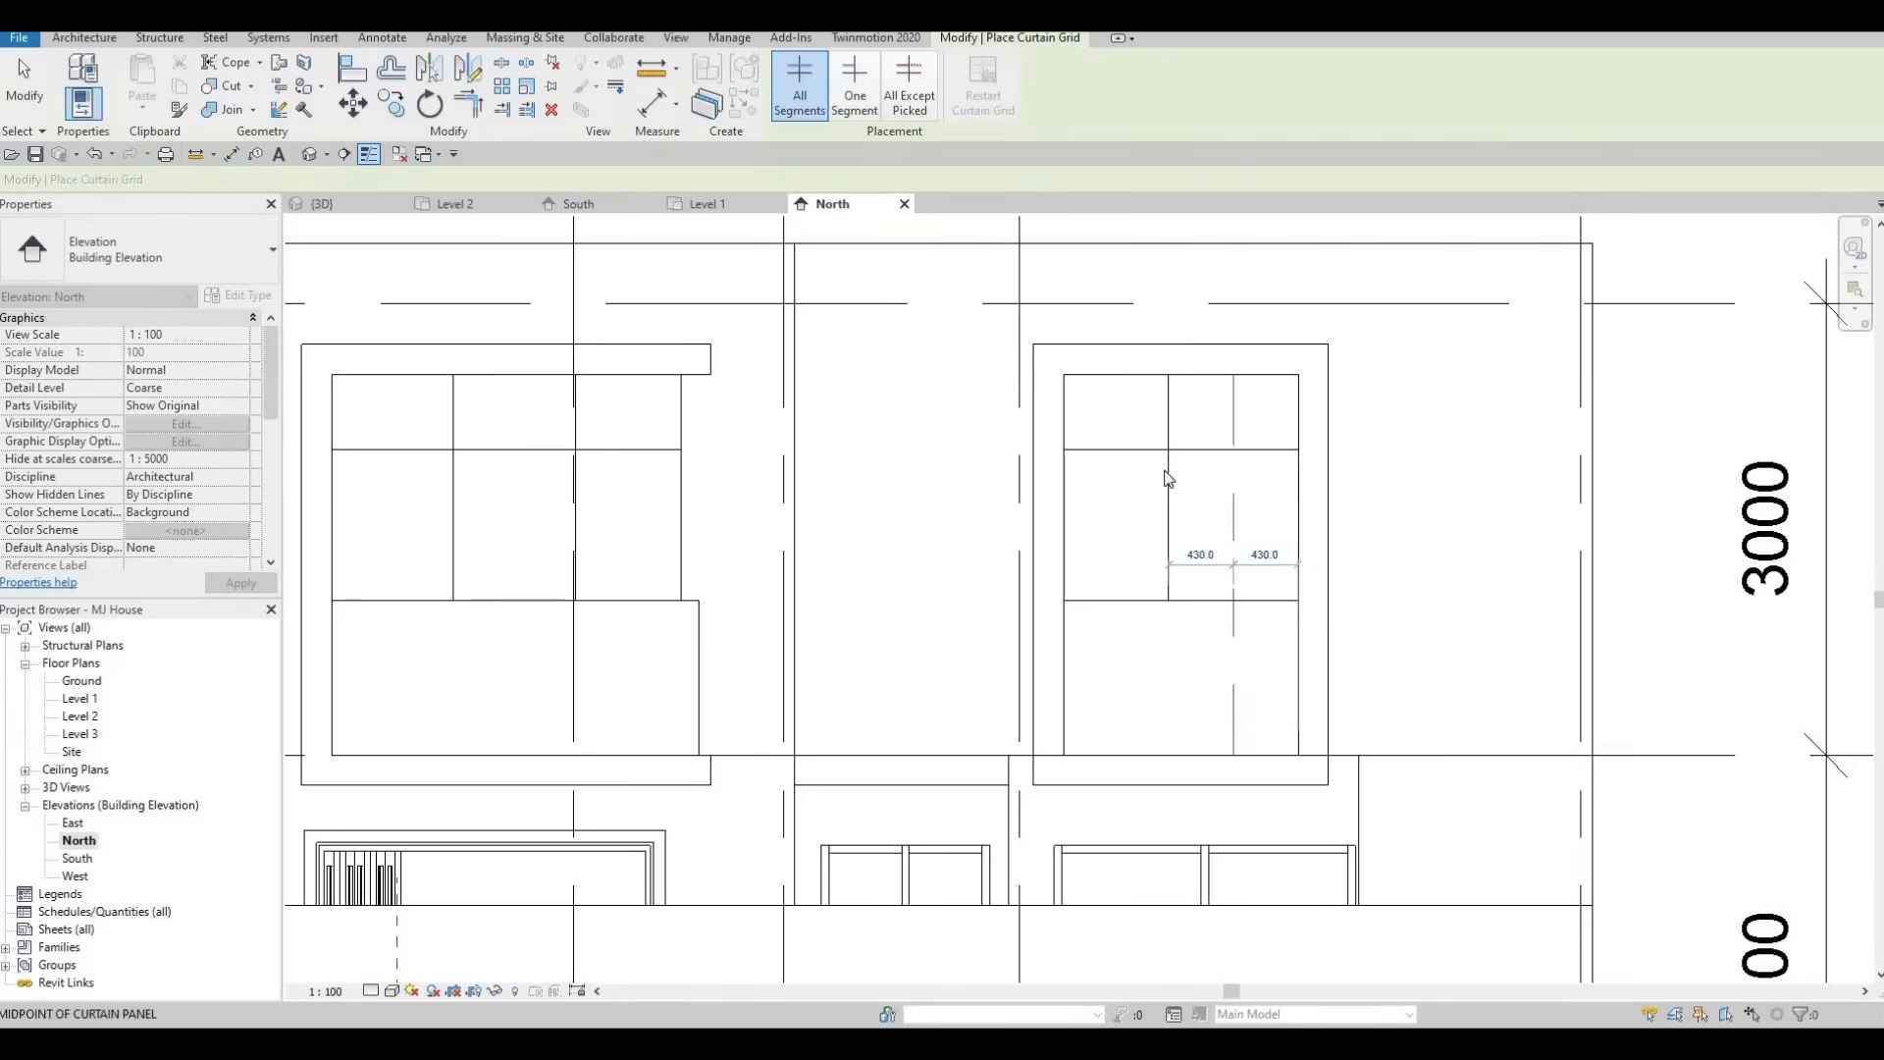
key(Escape)
key(Escape)
click(1169, 475)
key(Delete)
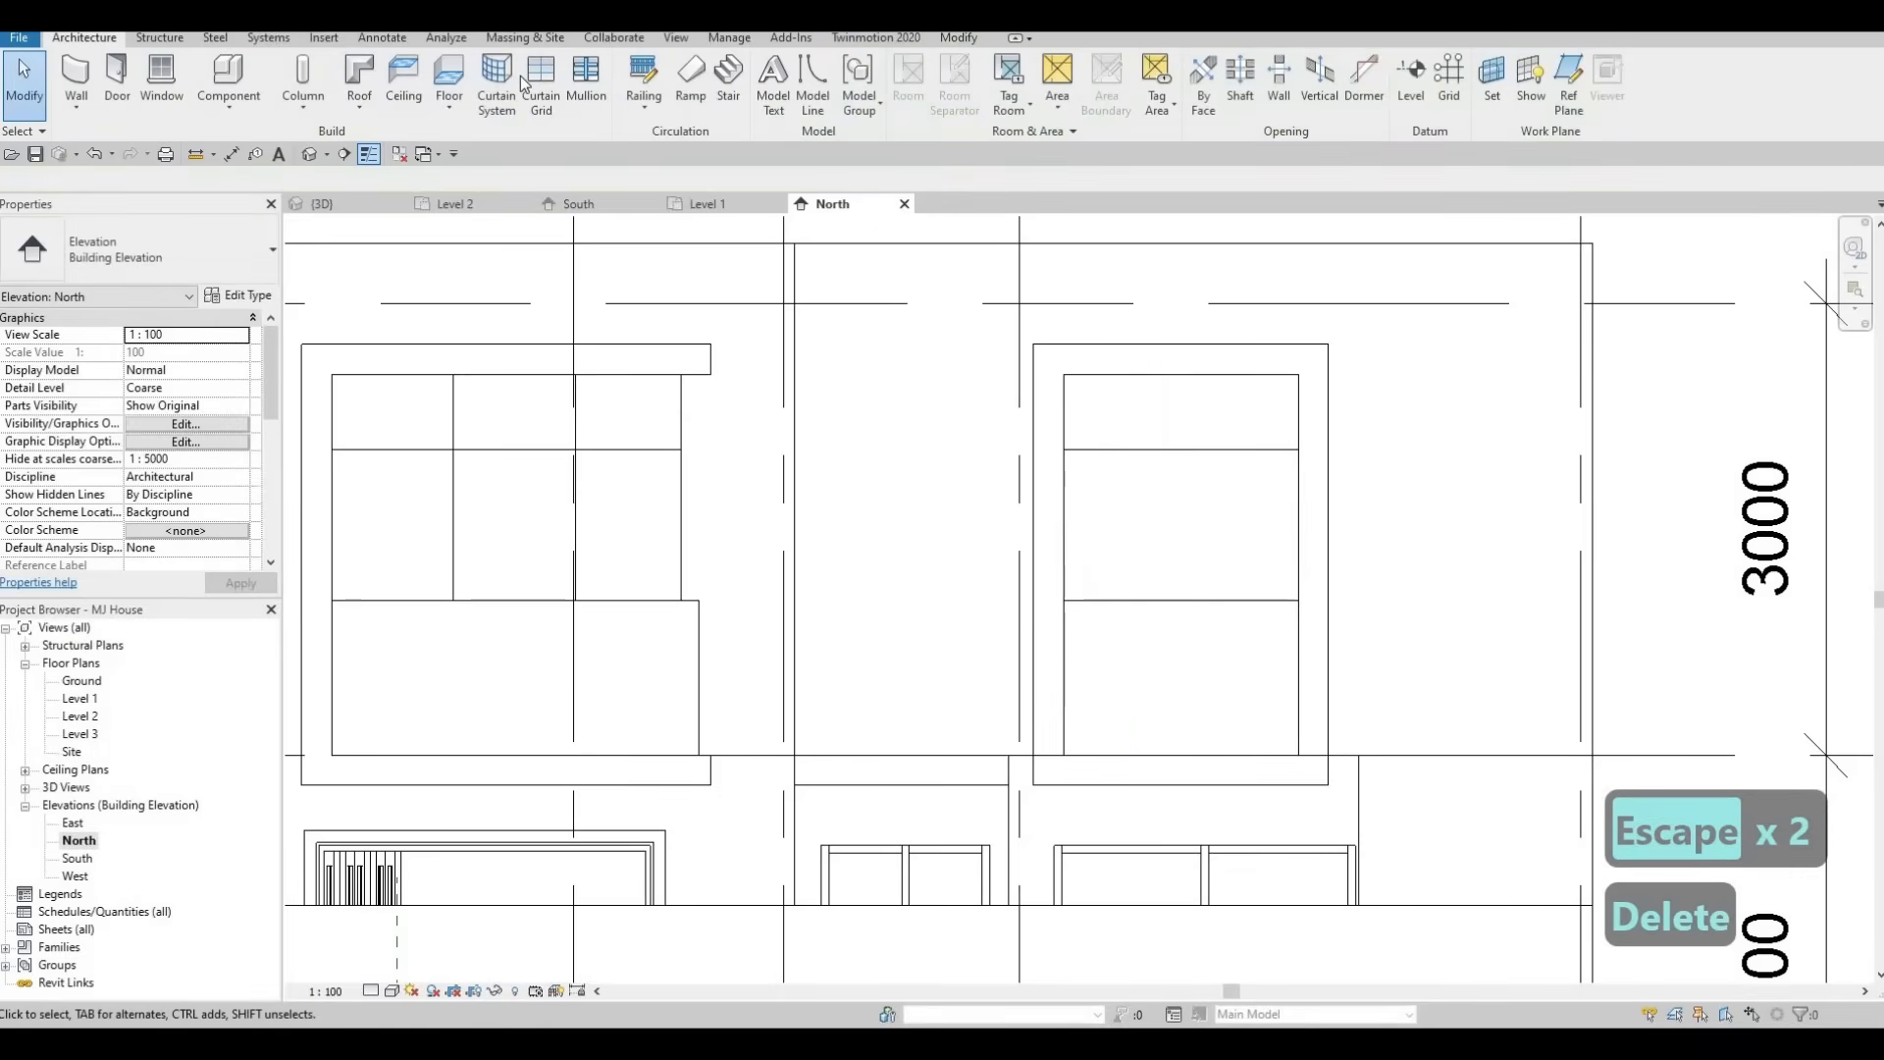
Add vertical curtain grid lines dividing the upper-right North window into thirds.
click(538, 88)
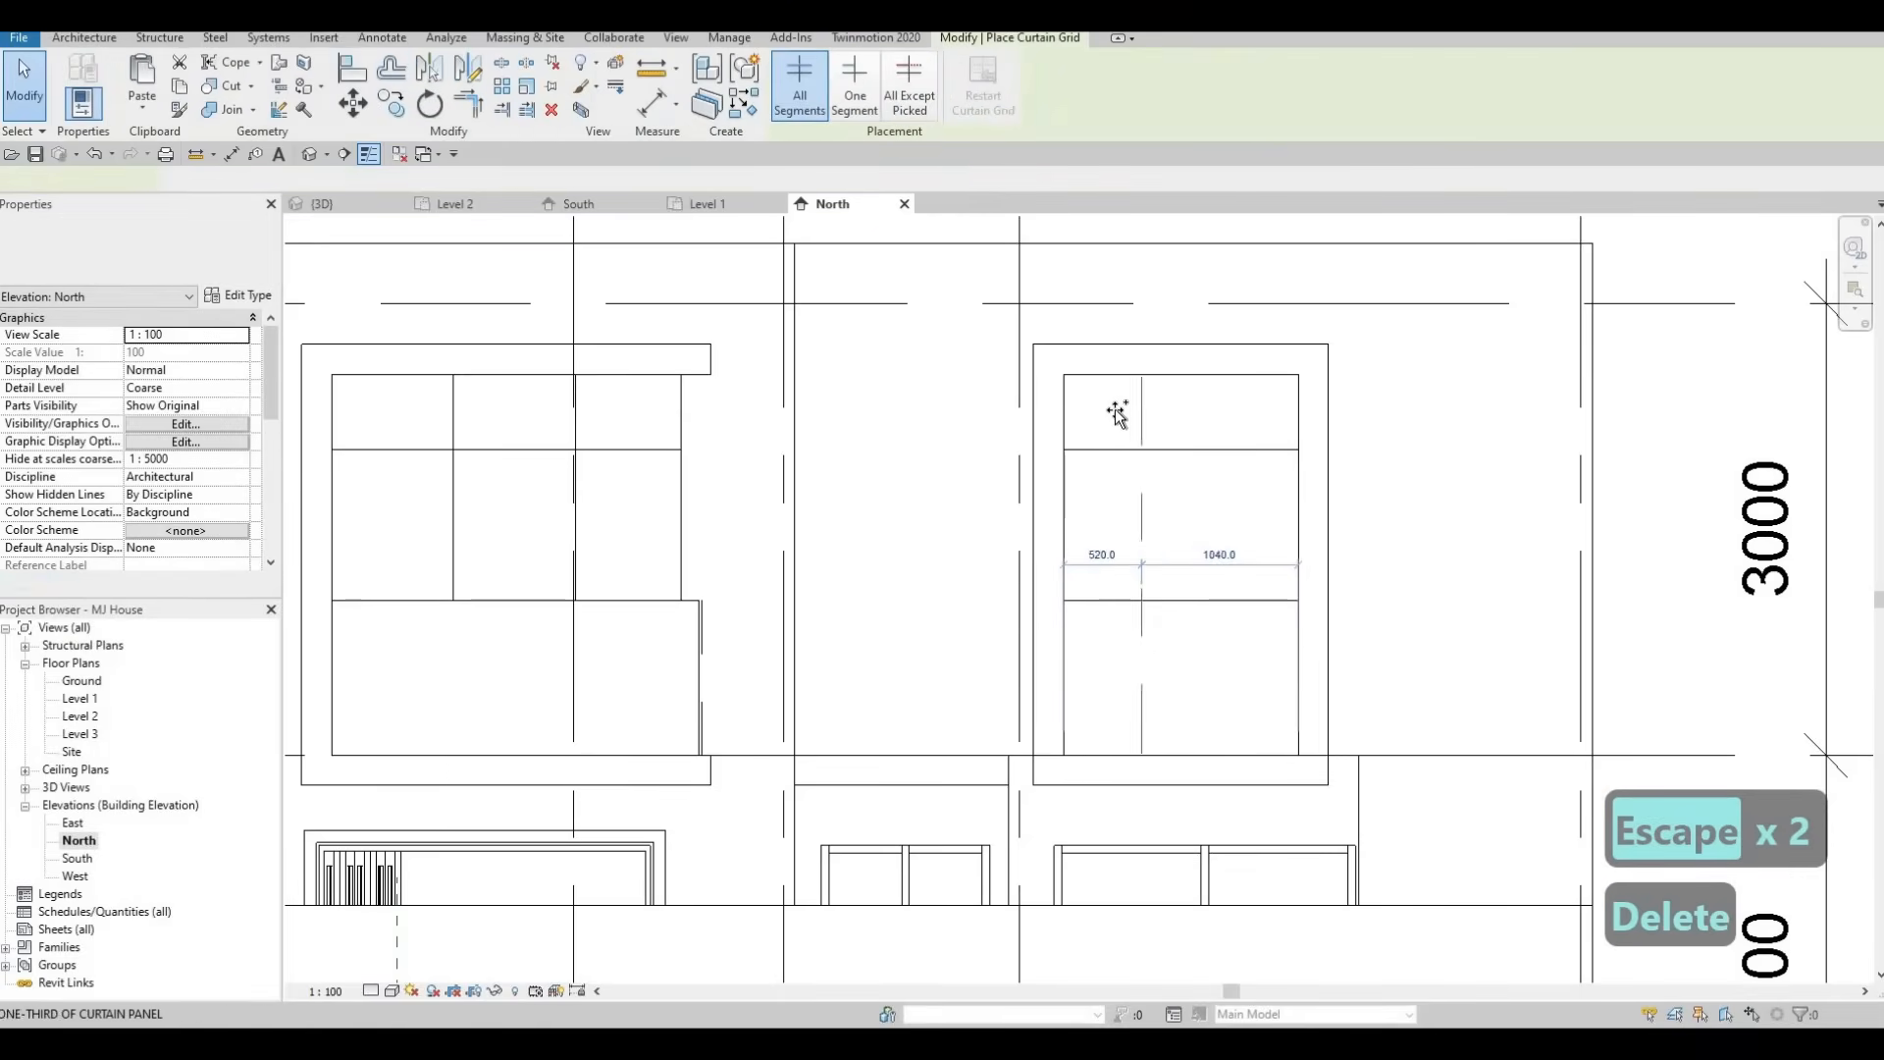
click(1141, 394)
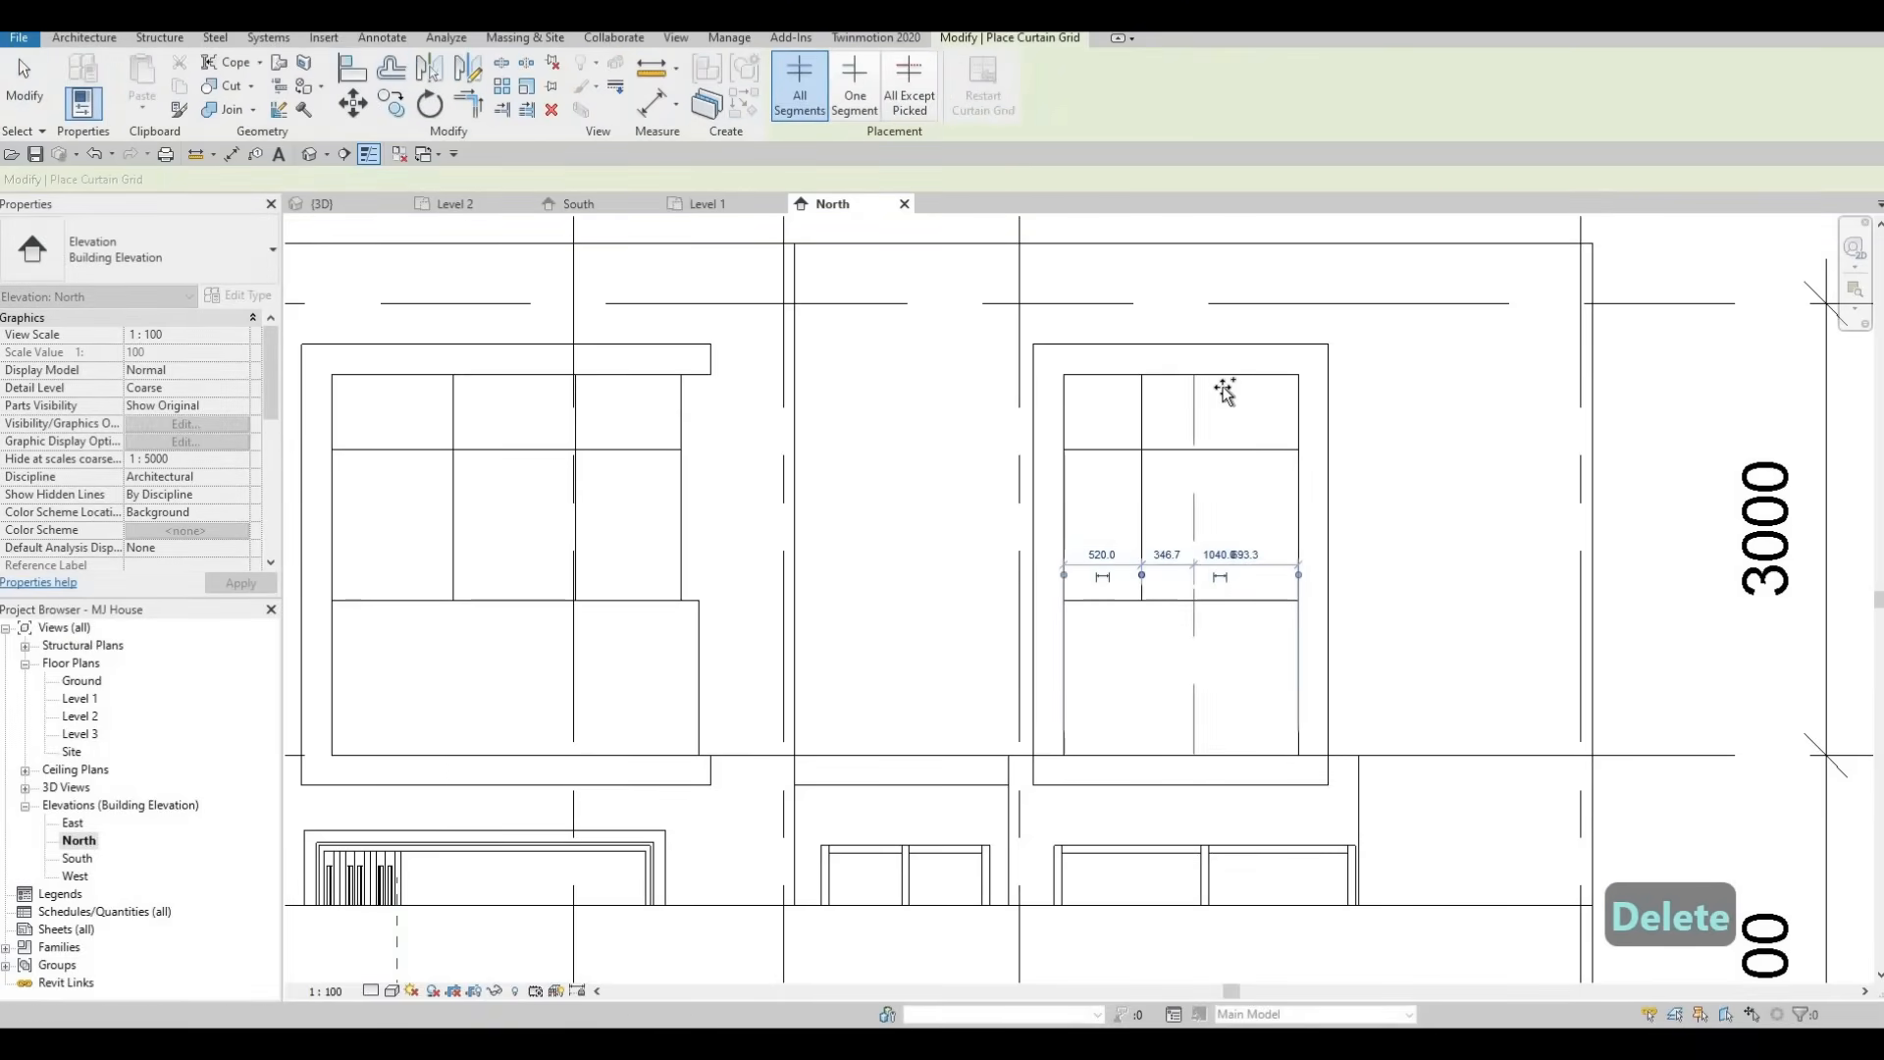
key(Escape)
key(Escape)
Inspect the North windows' new curtain grid lines in the 3D view.
scroll(1103, 473, down, 2)
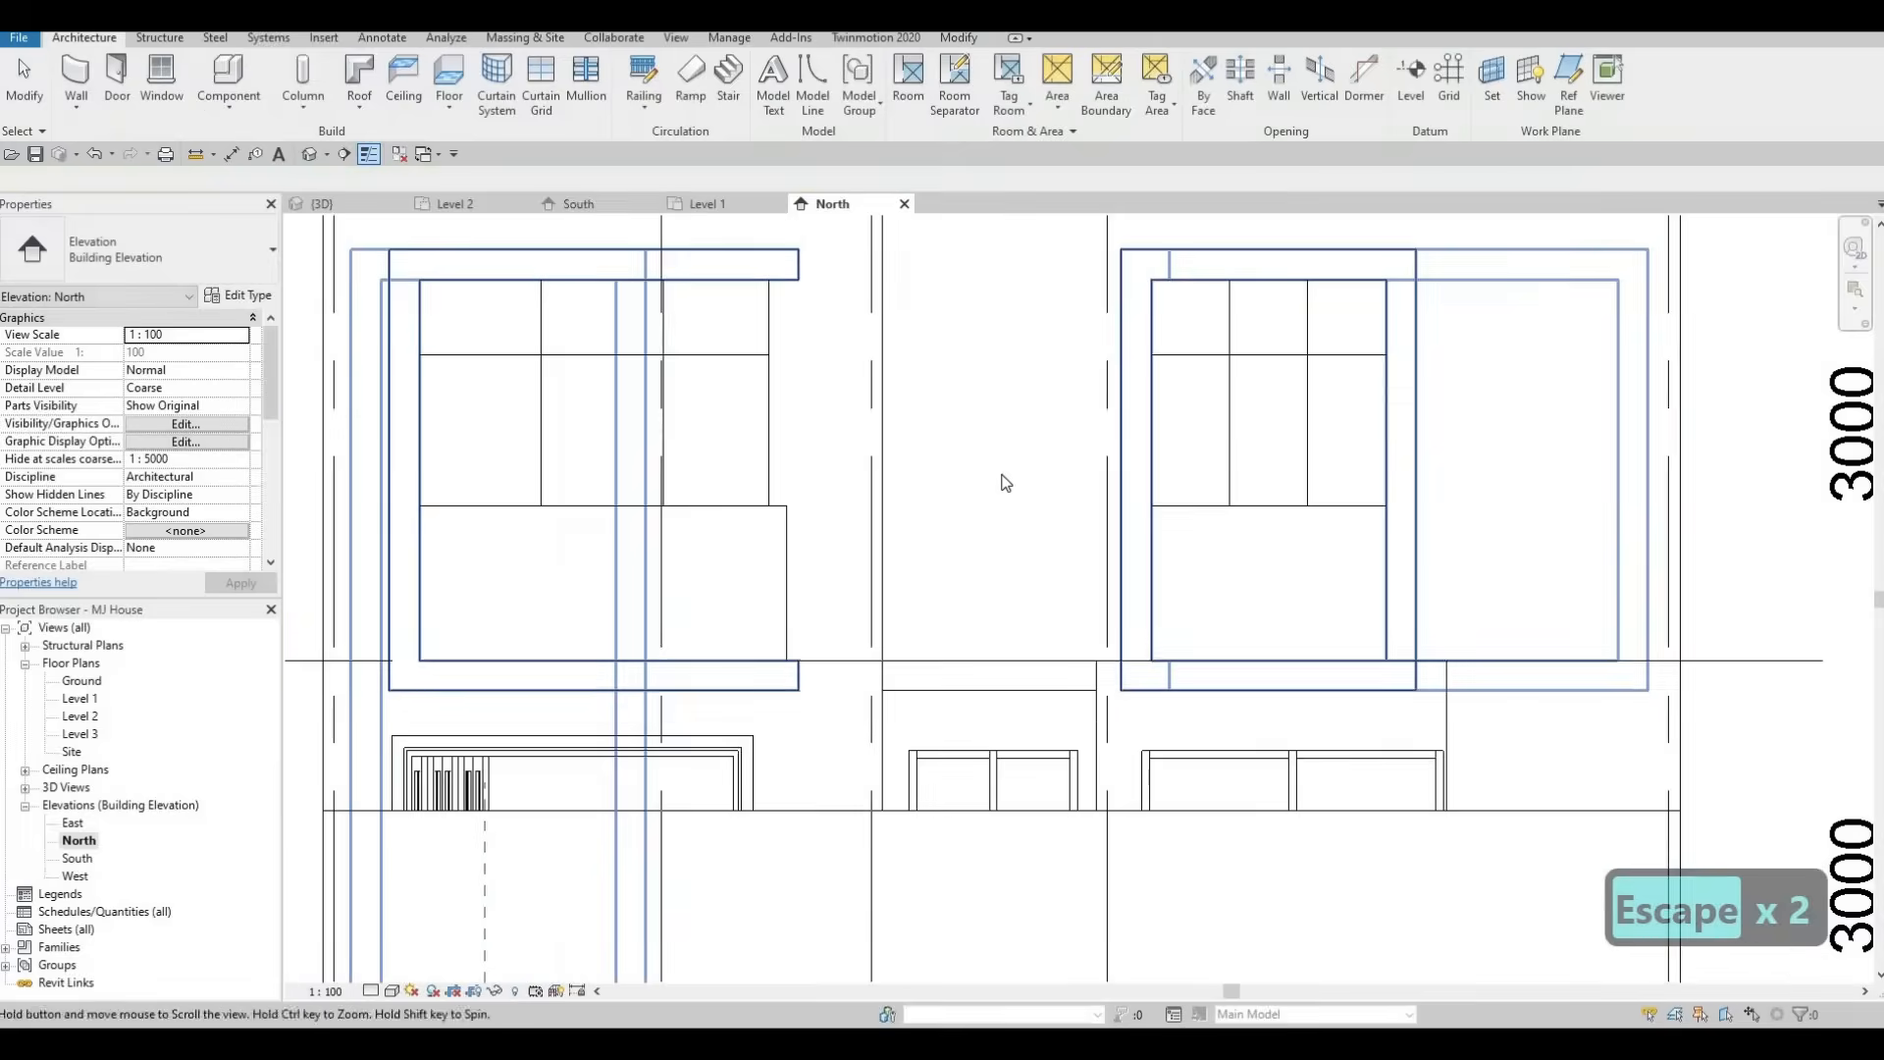
middle_drag(928, 546, 909, 615)
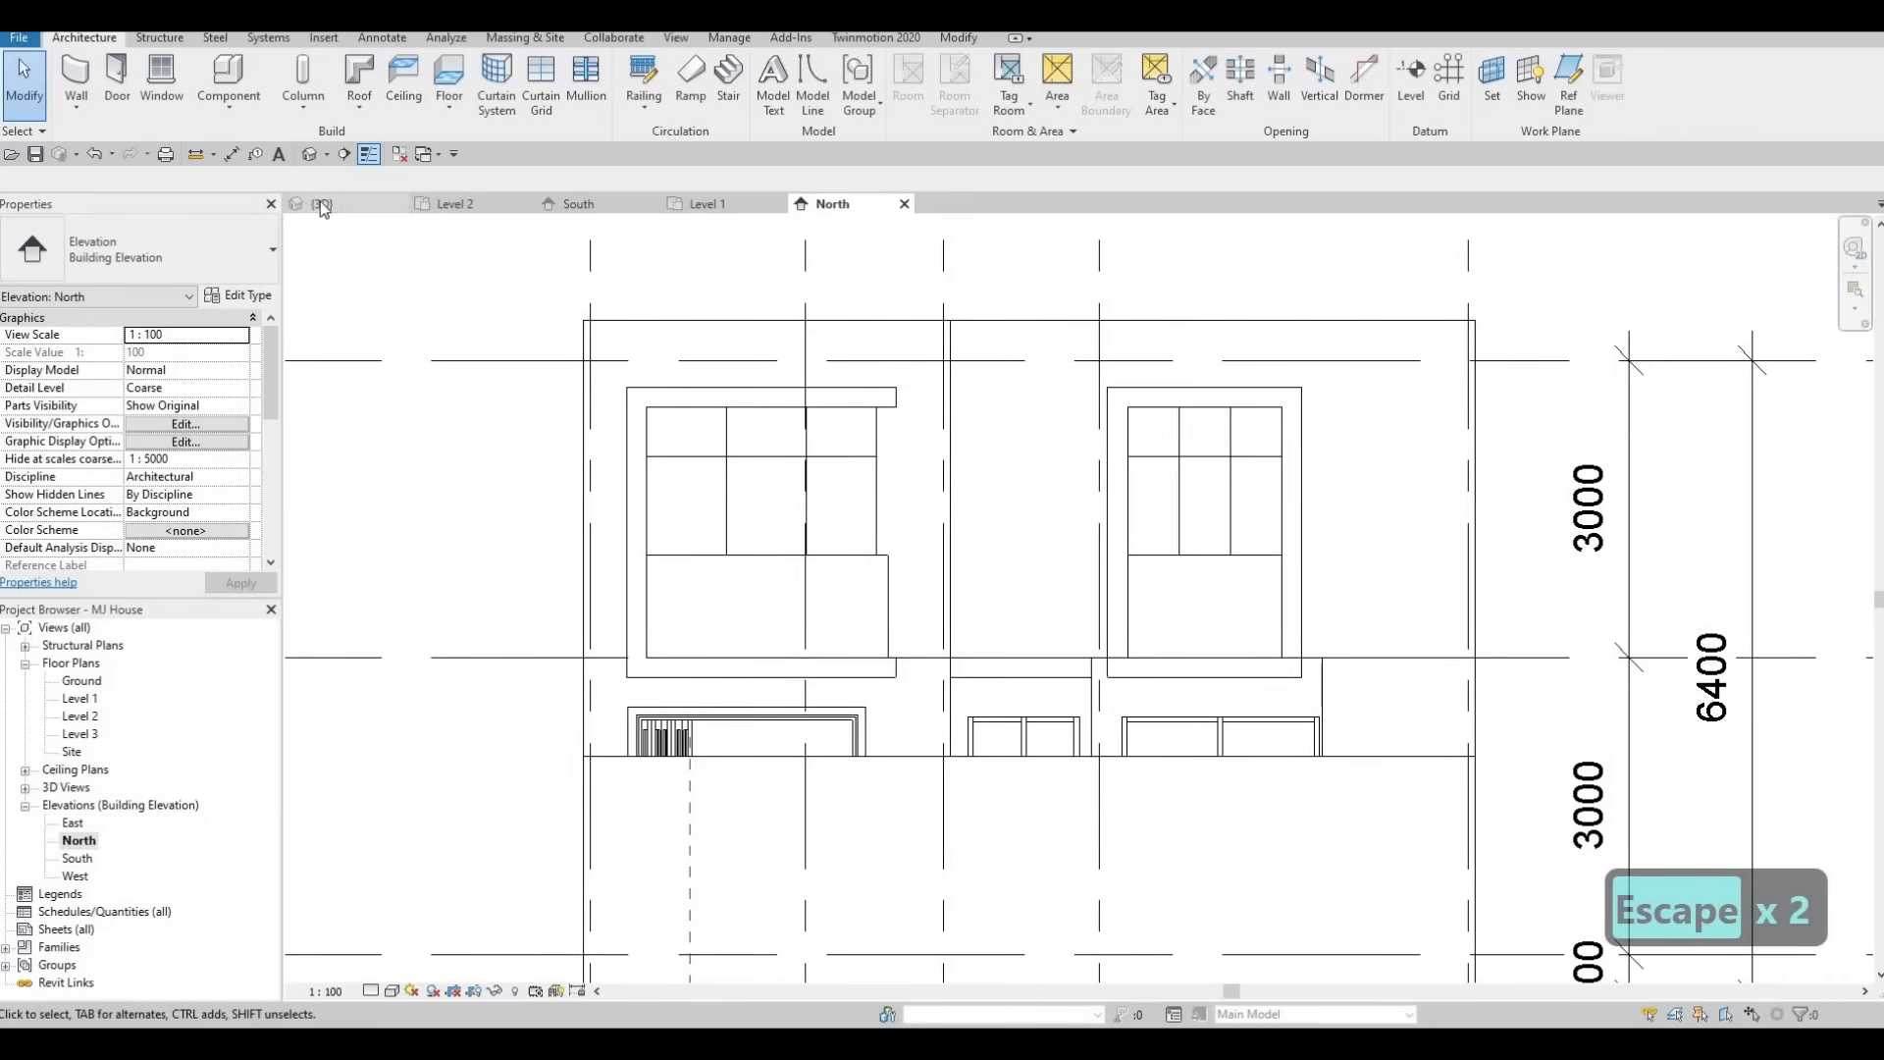
shift+middle_drag(726, 545, 922, 491)
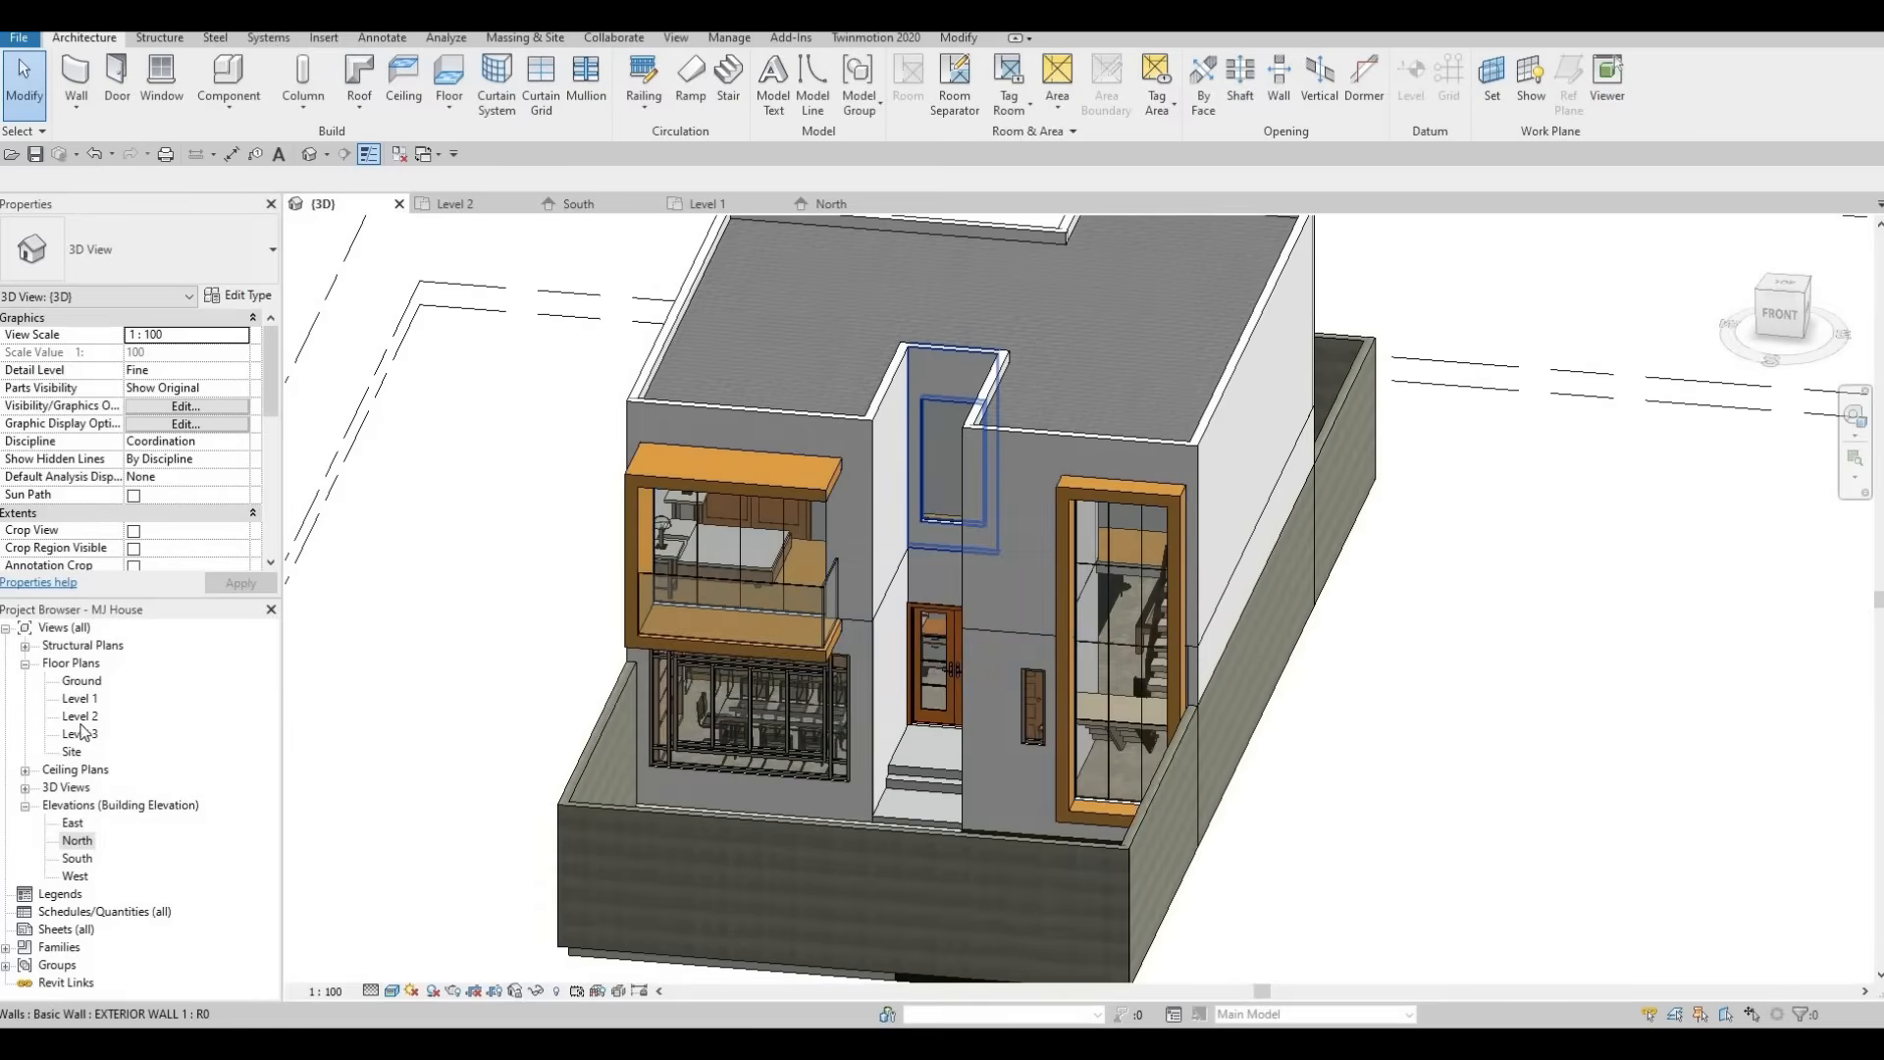
In the South elevation, add a vertical curtain grid line at the midpoint of the stair window.
double_click(68, 860)
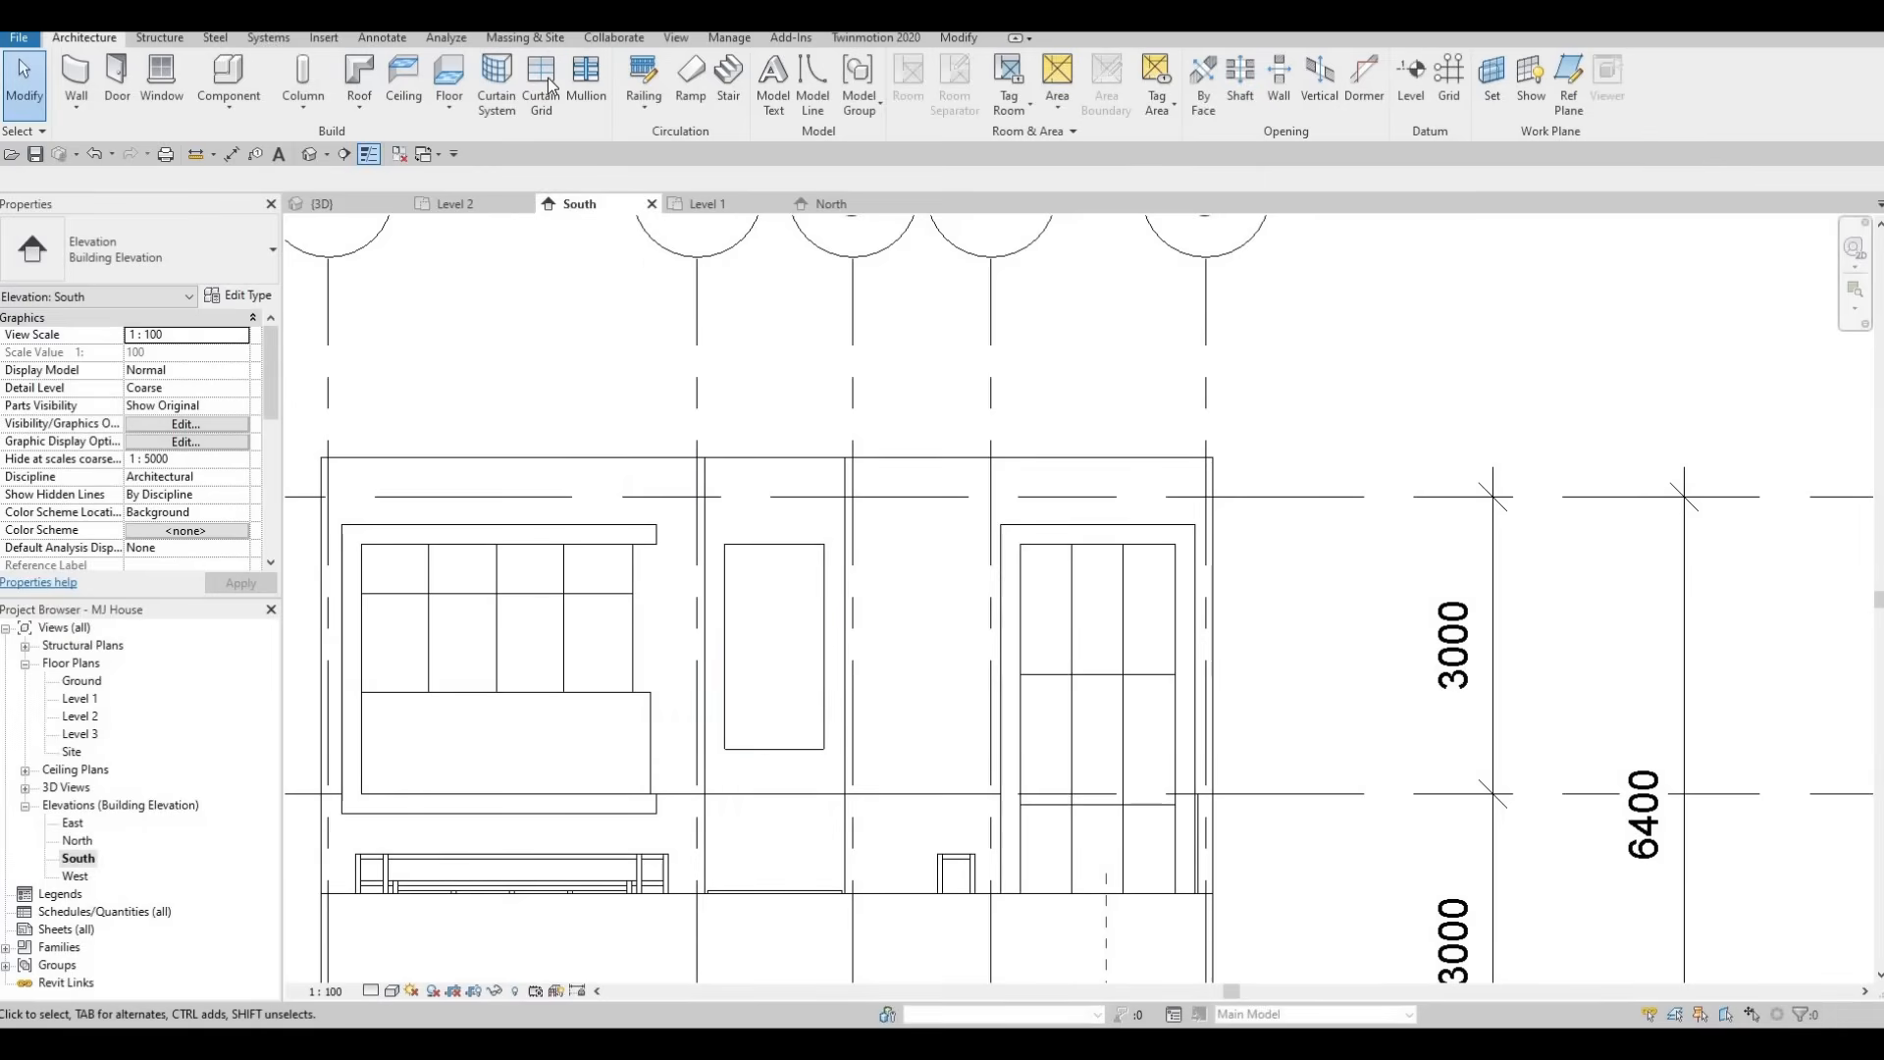
key(c)
key(g)
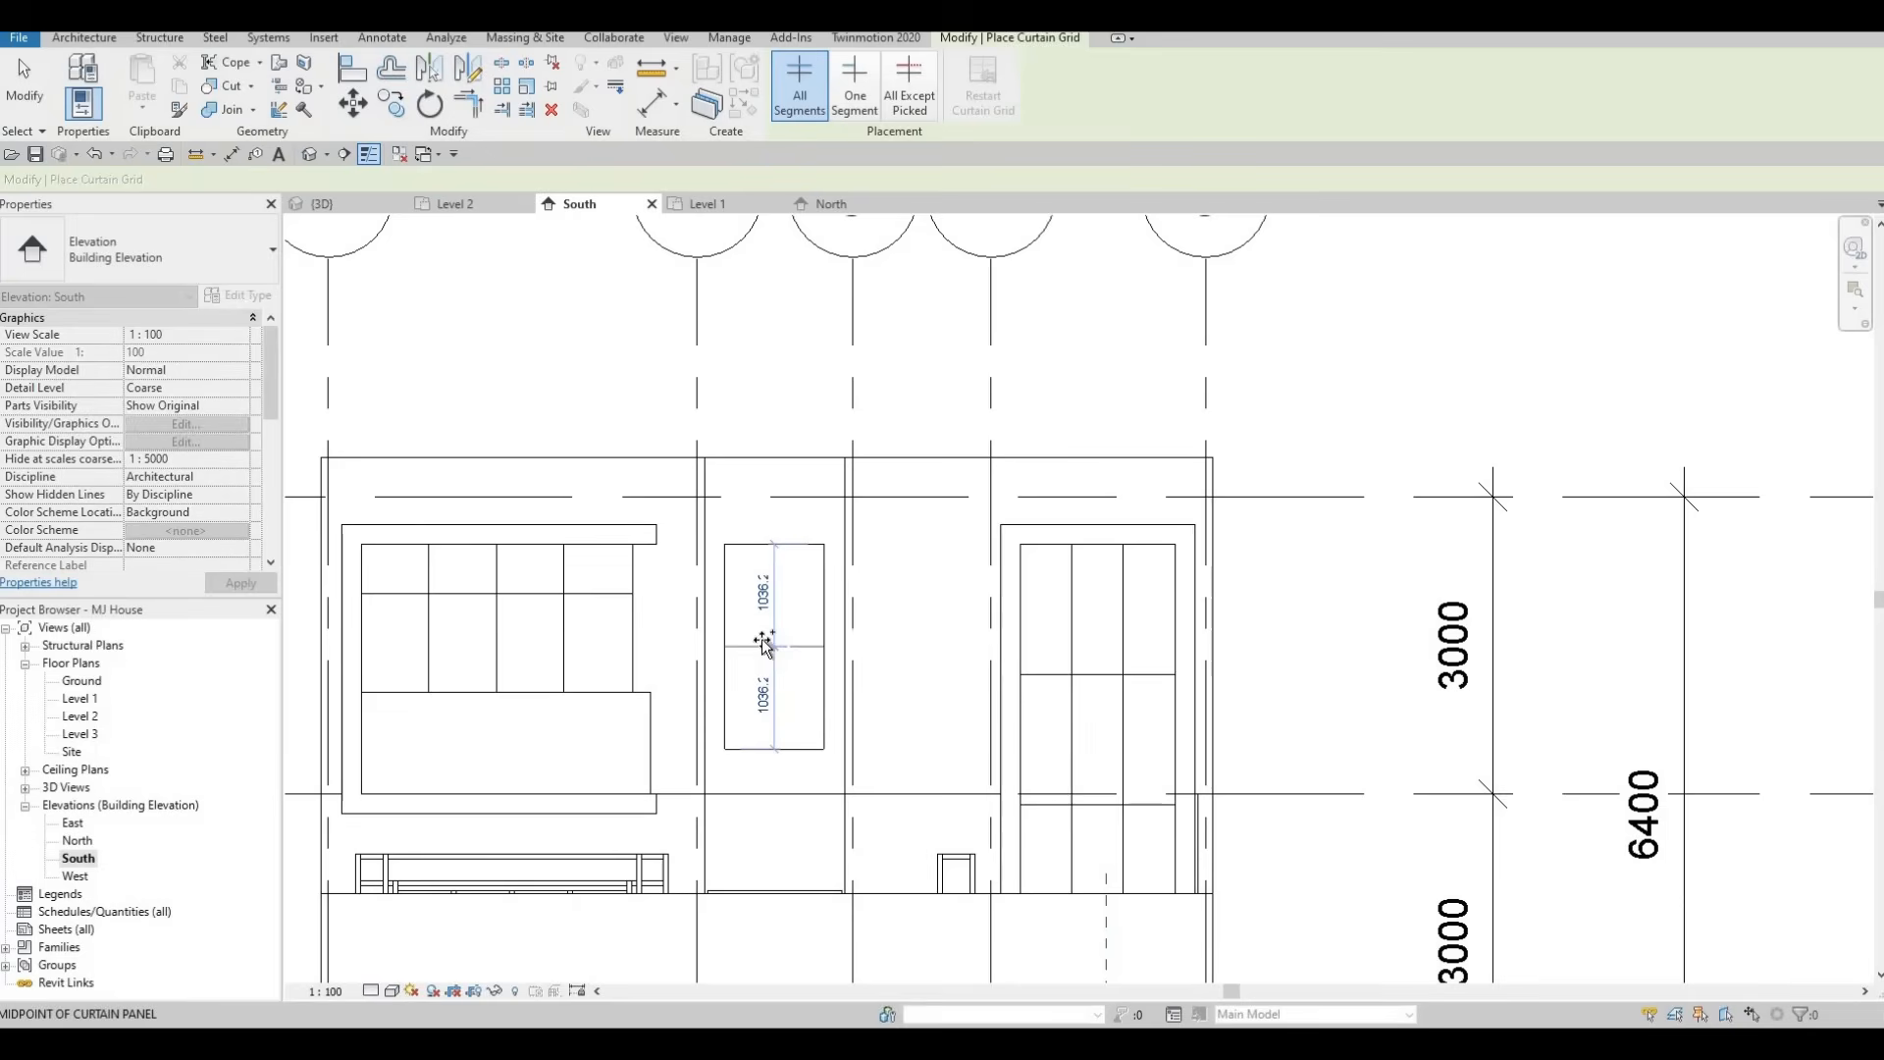
click(769, 565)
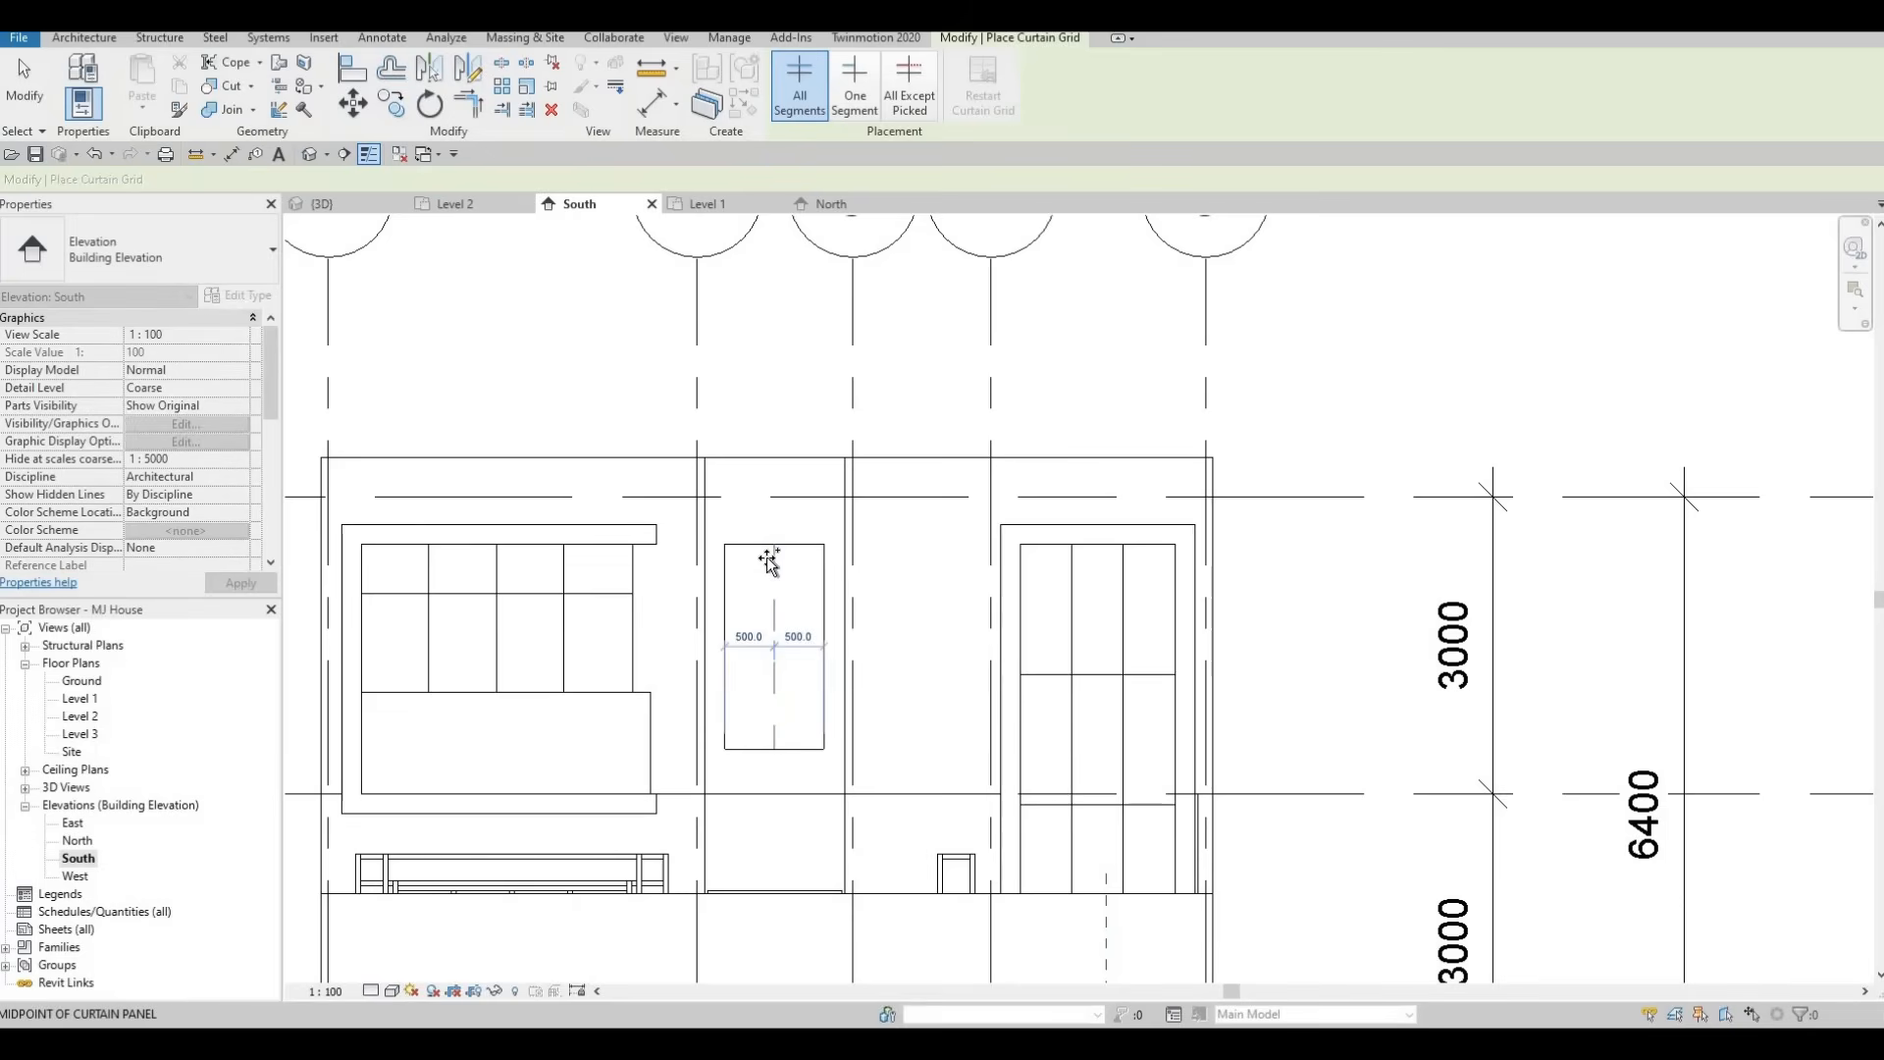
click(766, 558)
middle_drag(752, 726, 786, 687)
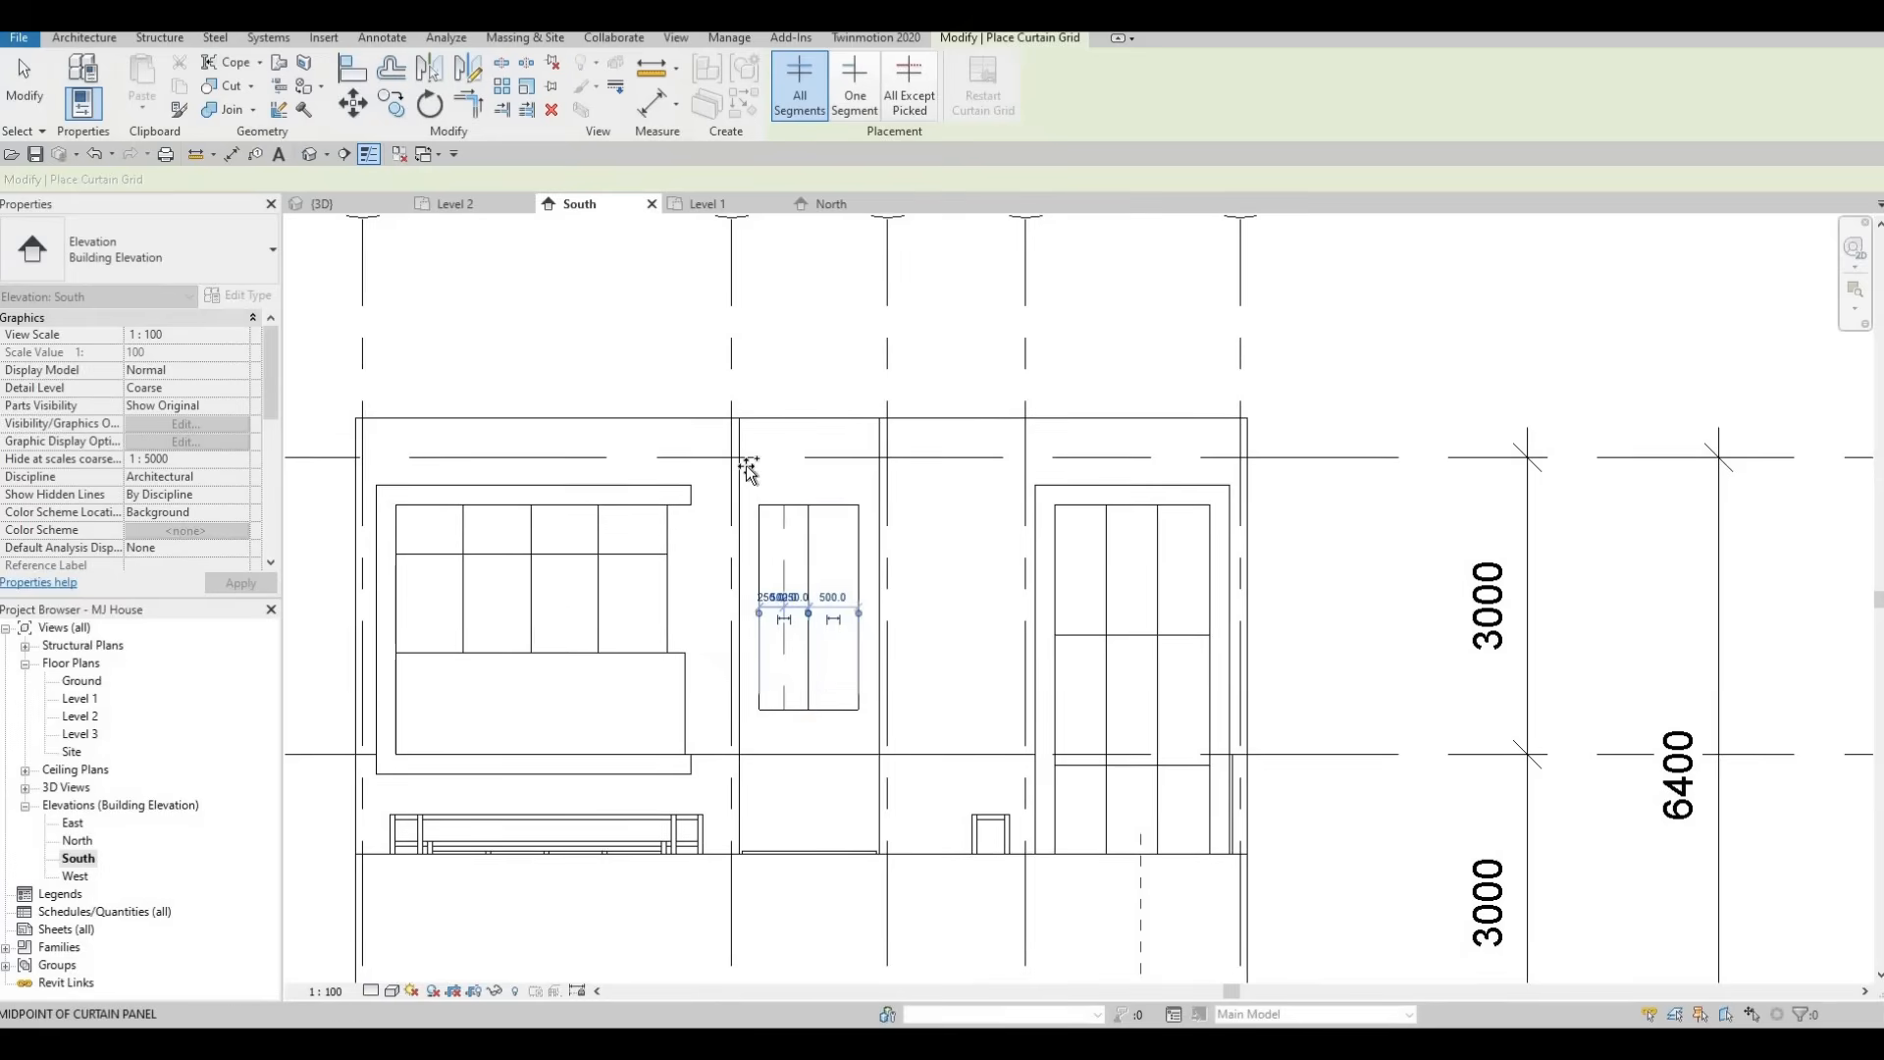
key(Escape)
key(Escape)
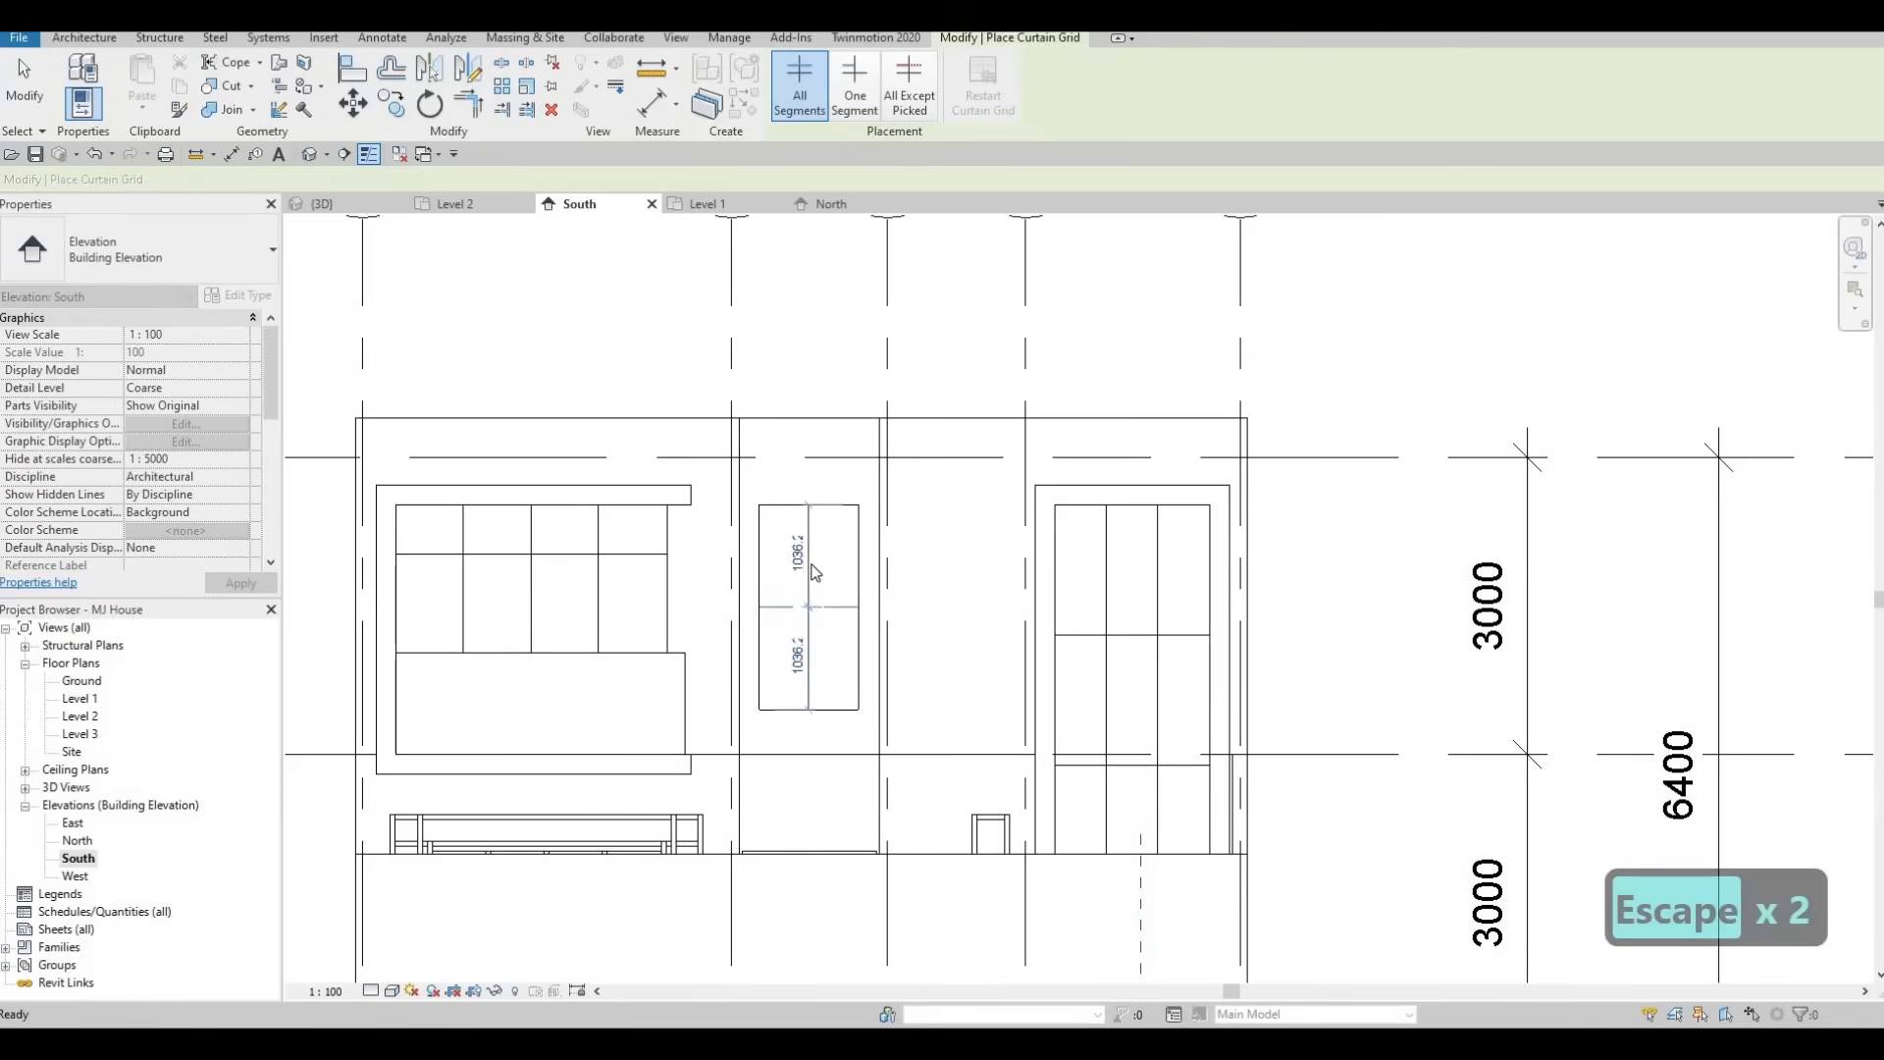
Delete the stair window's vertical grid line and add a horizontal grid line at its midpoint.
click(807, 584)
key(Delete)
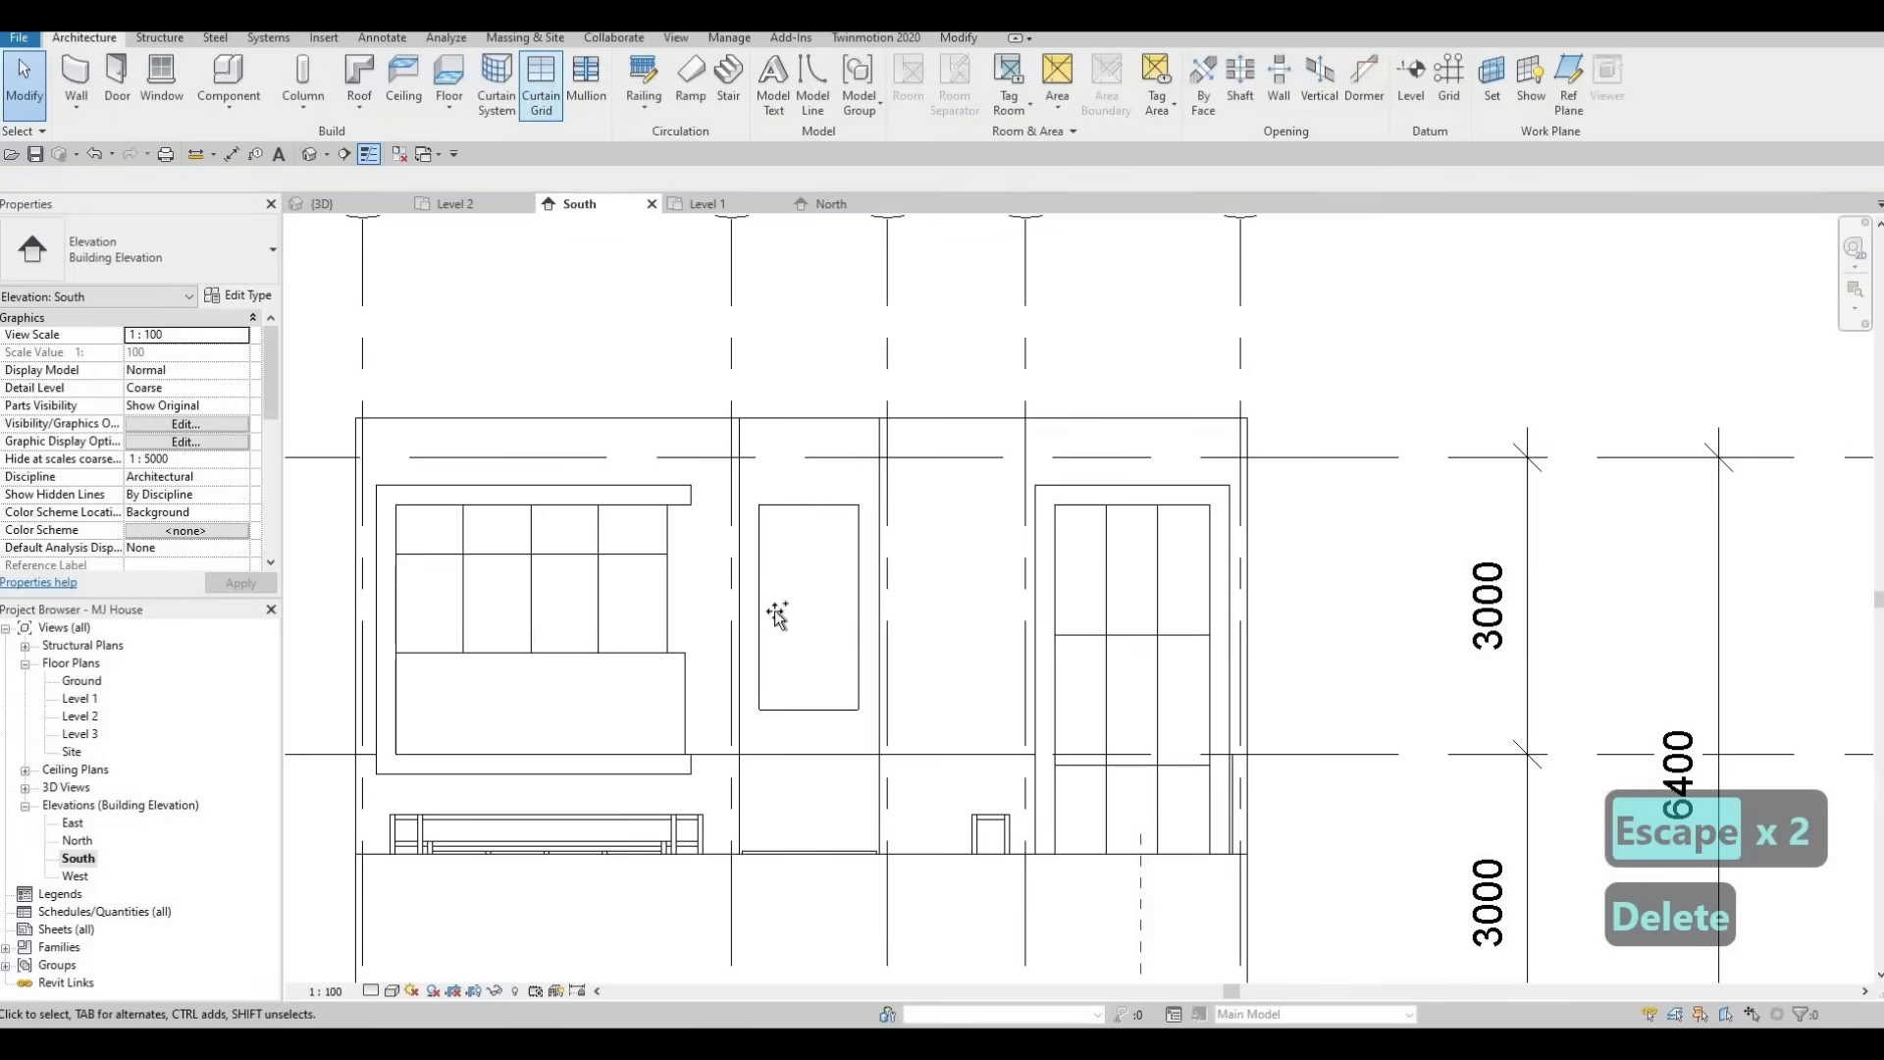
key(c)
key(g)
click(858, 609)
key(Escape)
key(Escape)
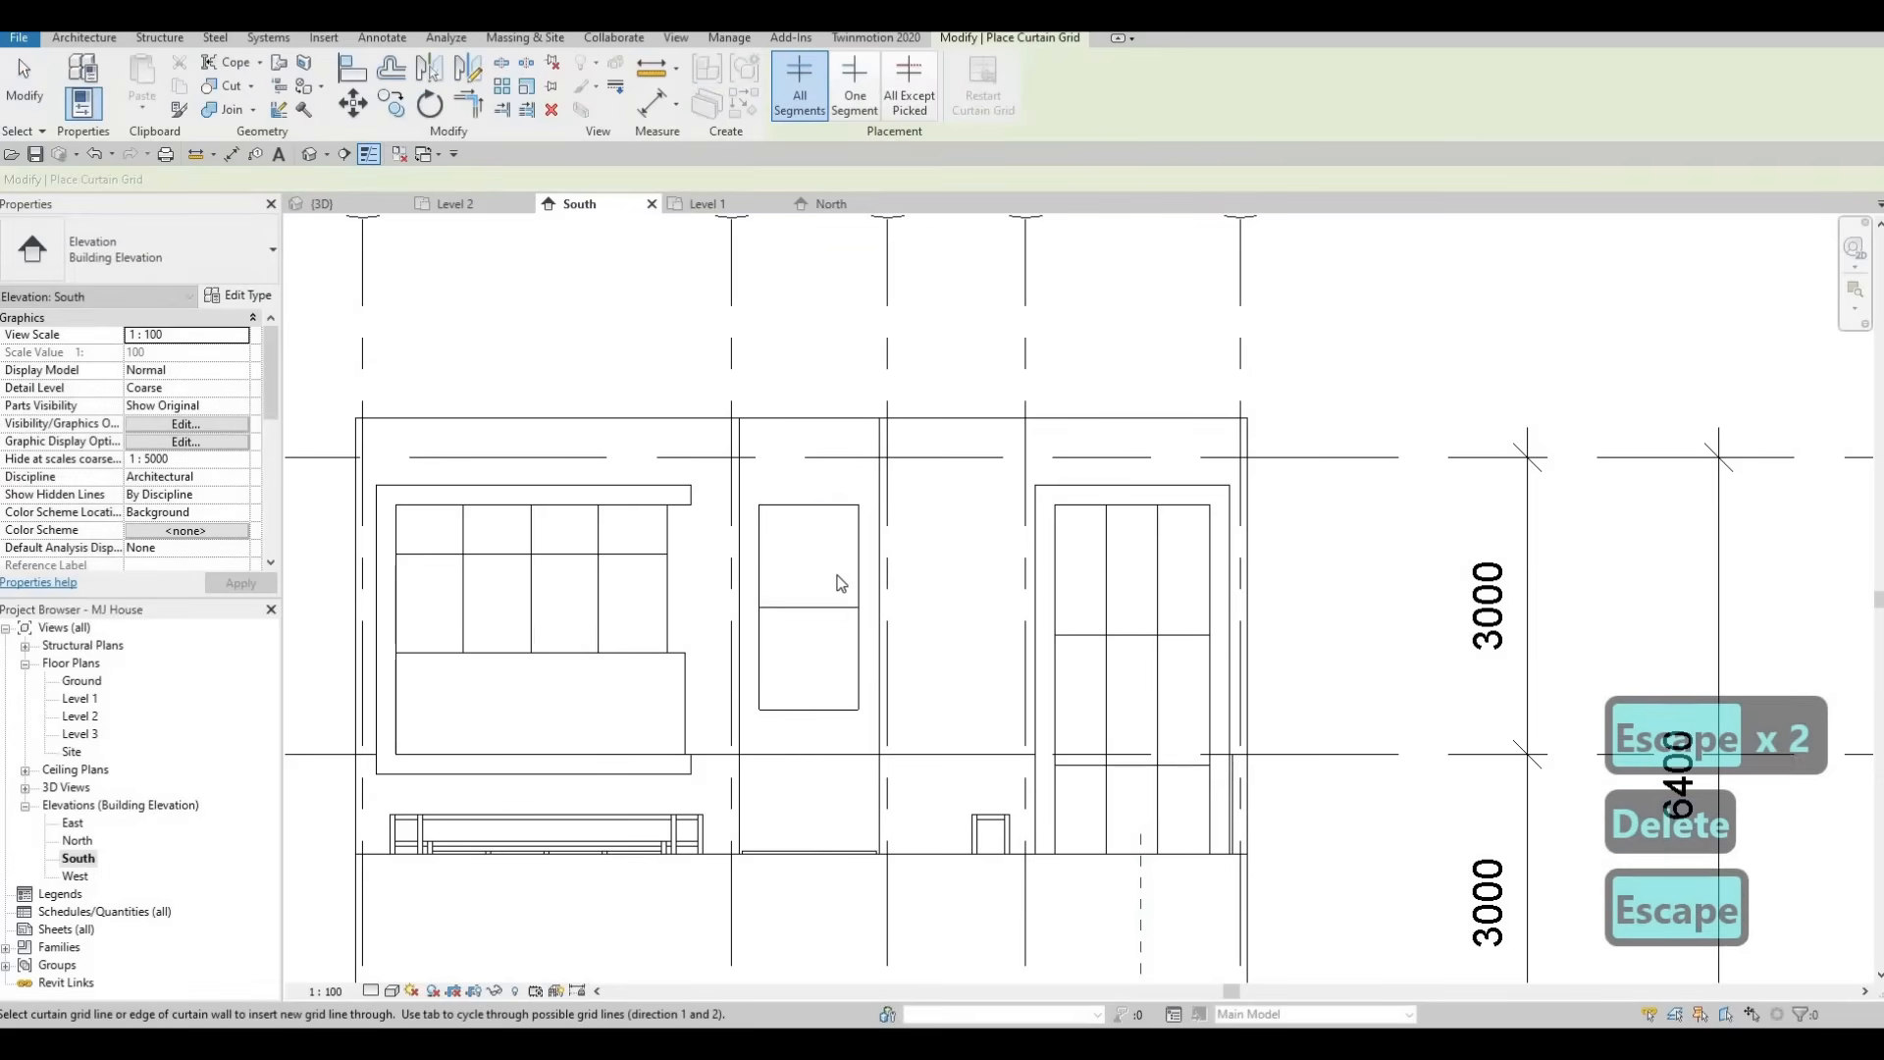
Add rectangular mullions to the windows' curtain grid line segments in the 3D view.
middle_drag(859, 726, 834, 627)
scroll(830, 627, down, 1)
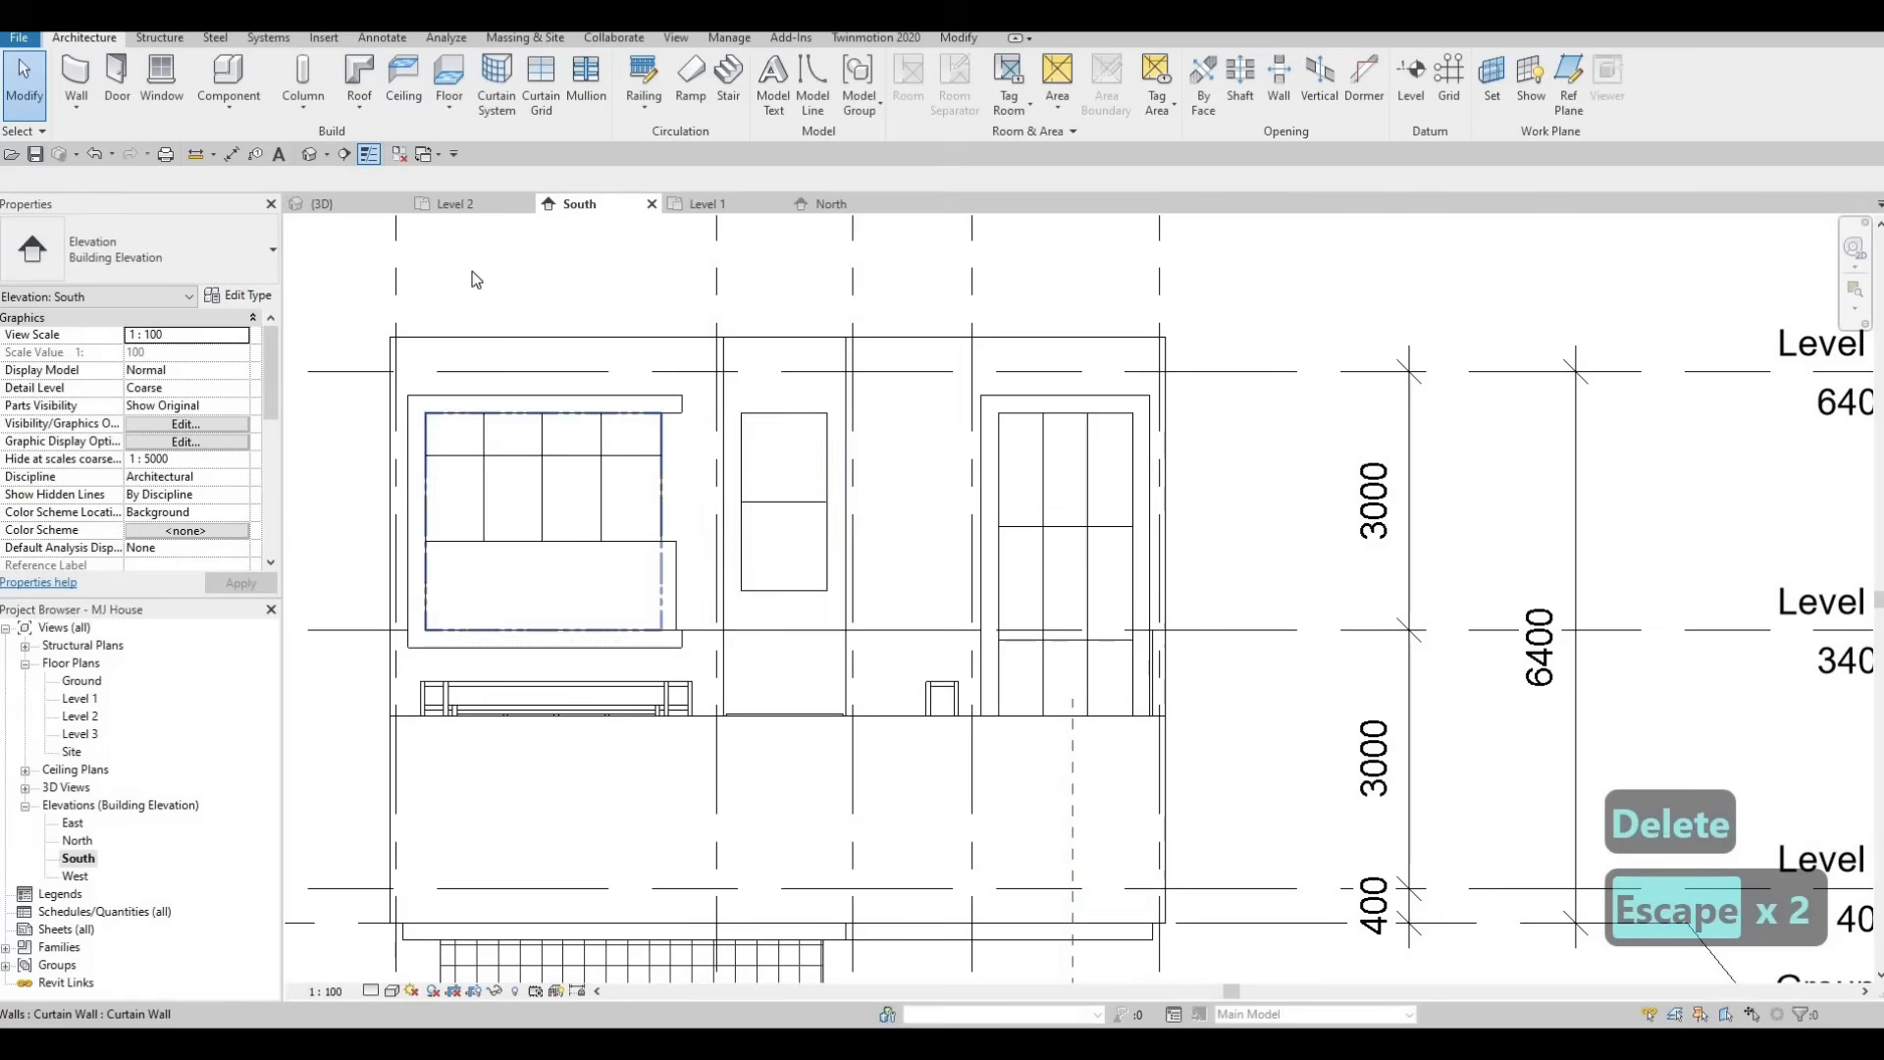
click(328, 204)
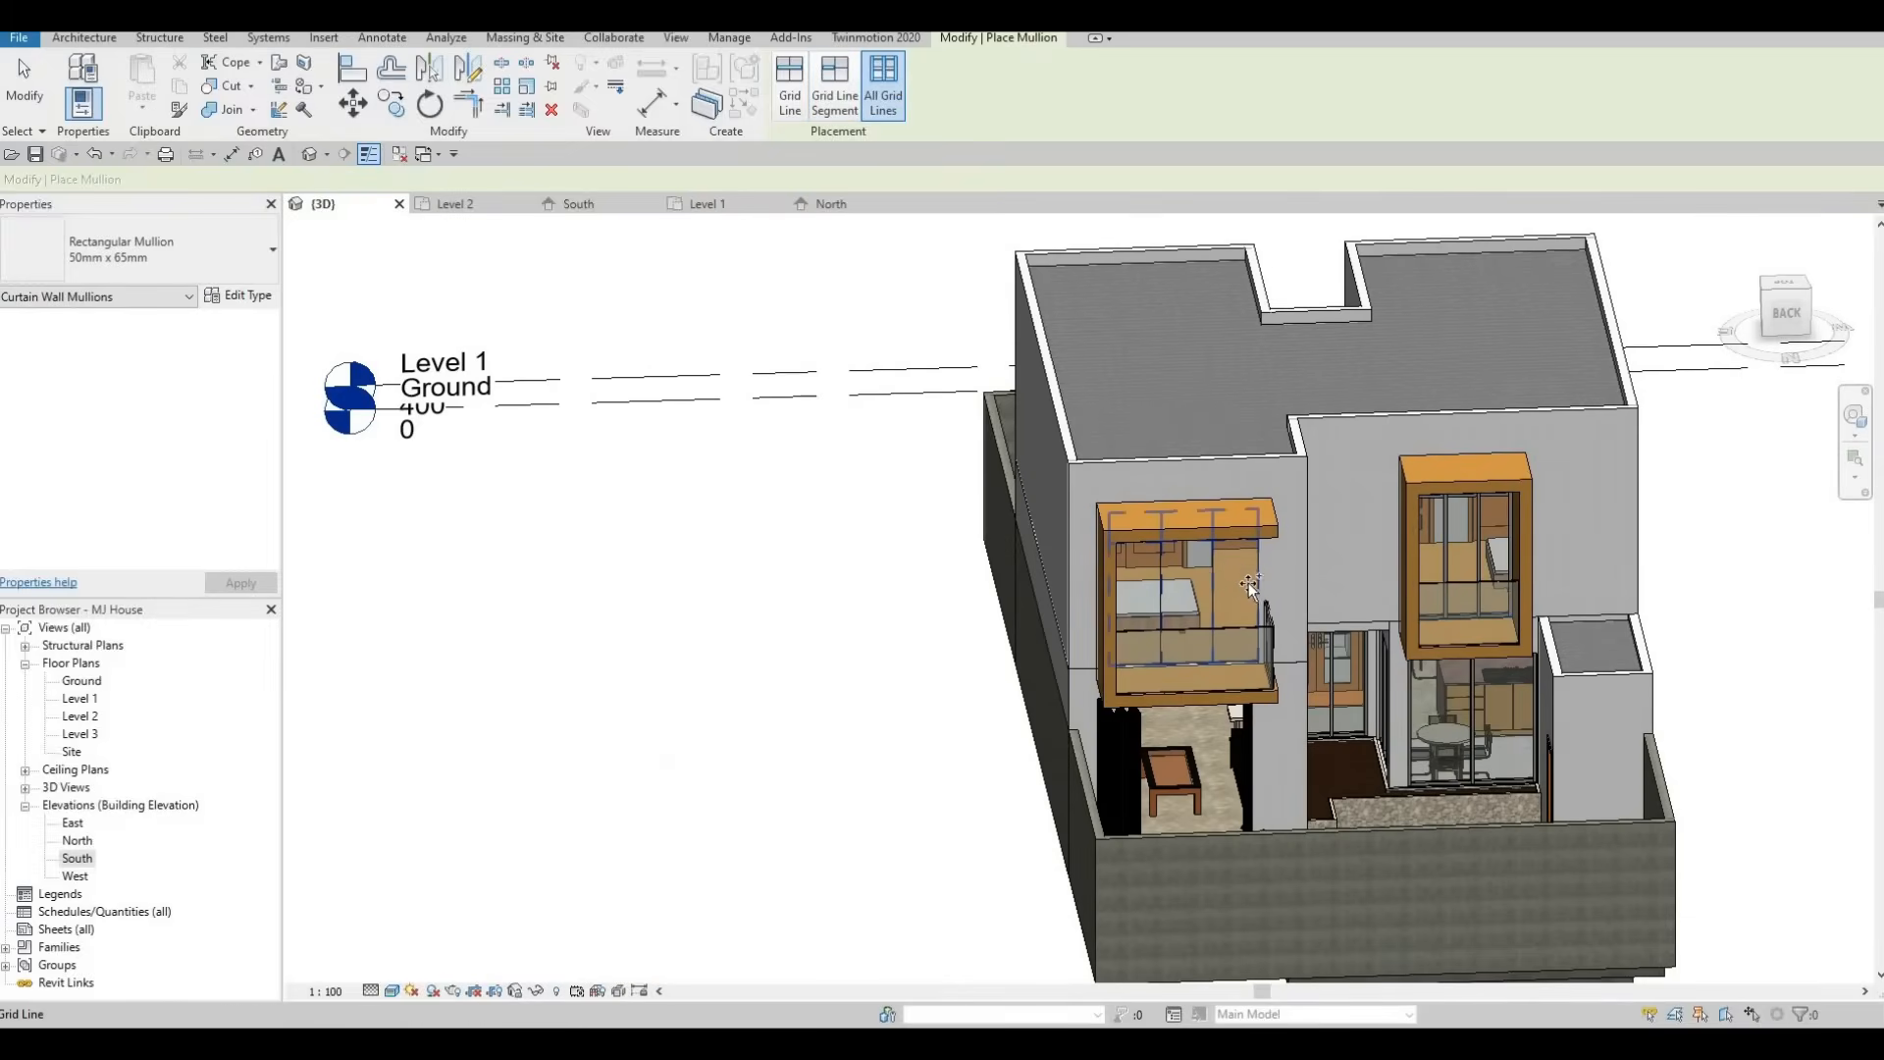
shift+middle_drag(1217, 400, 1477, 319)
scroll(1423, 353, up, 2)
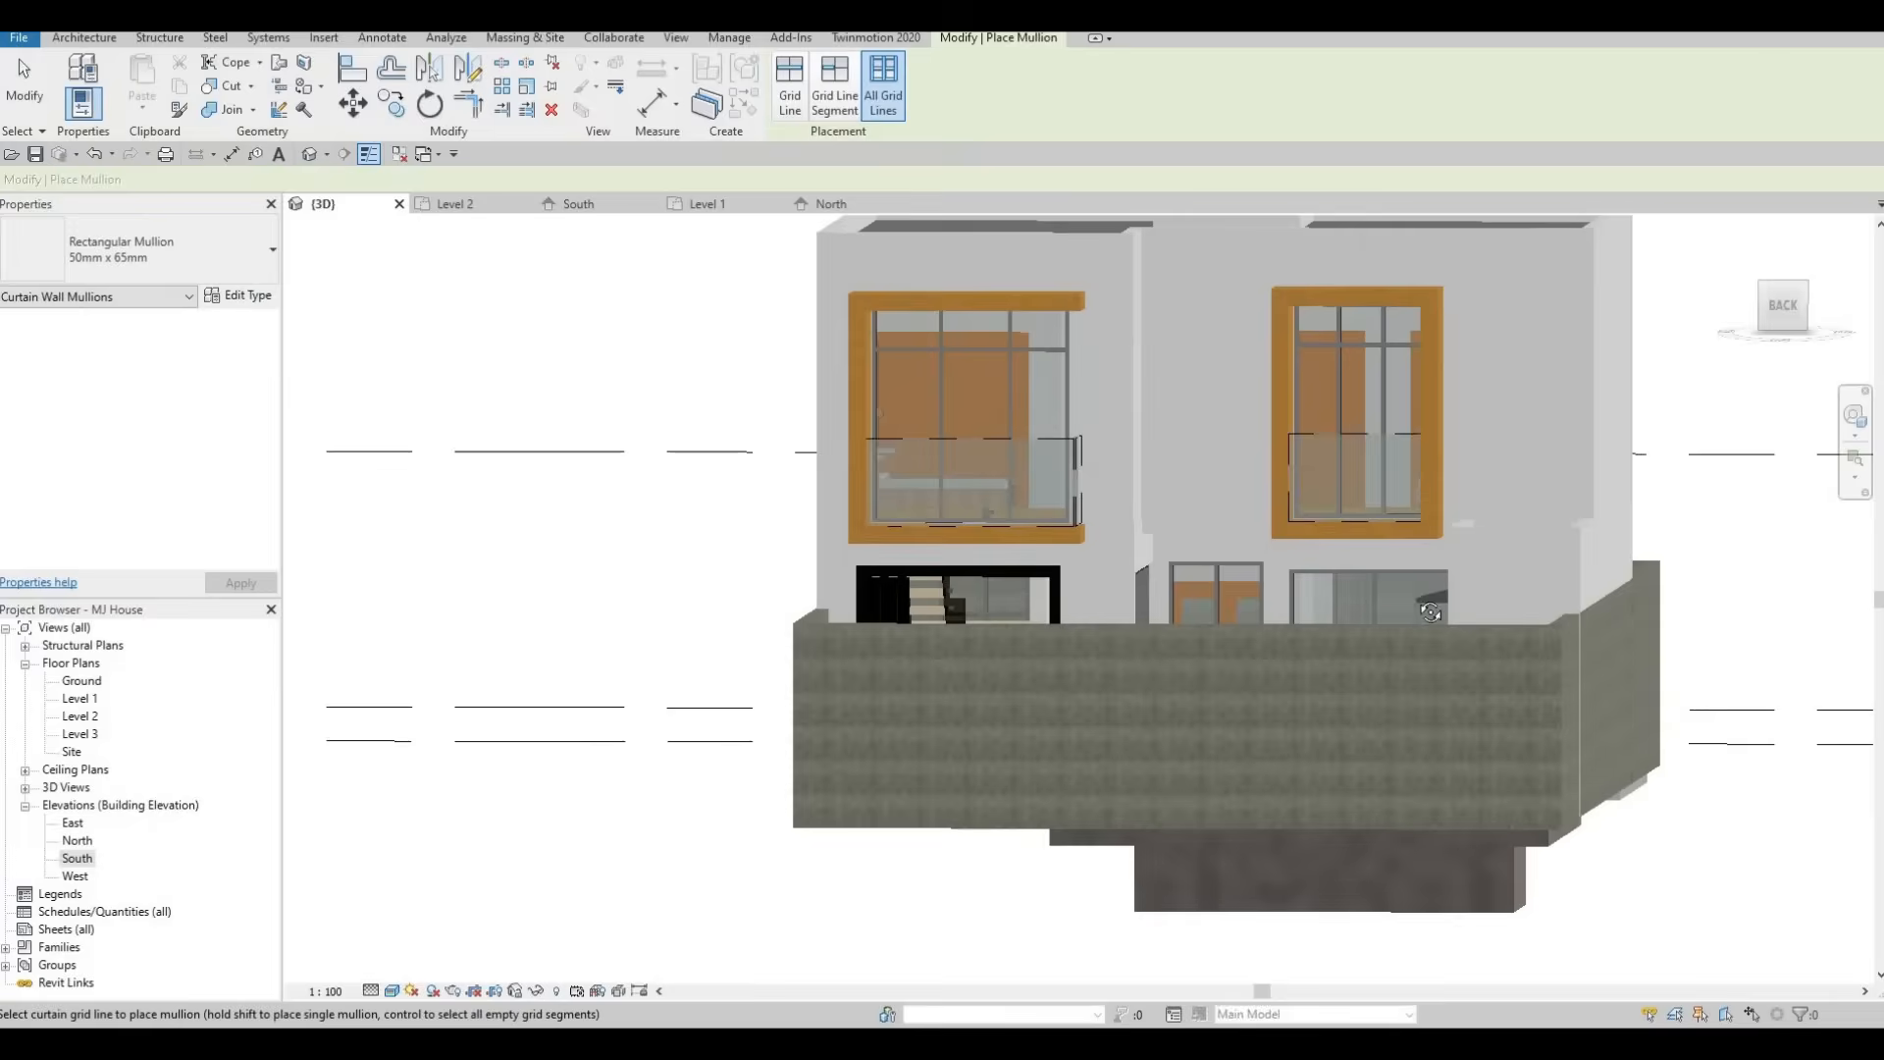
shift+middle_drag(1379, 510, 1412, 692)
scroll(1342, 736, up, 2)
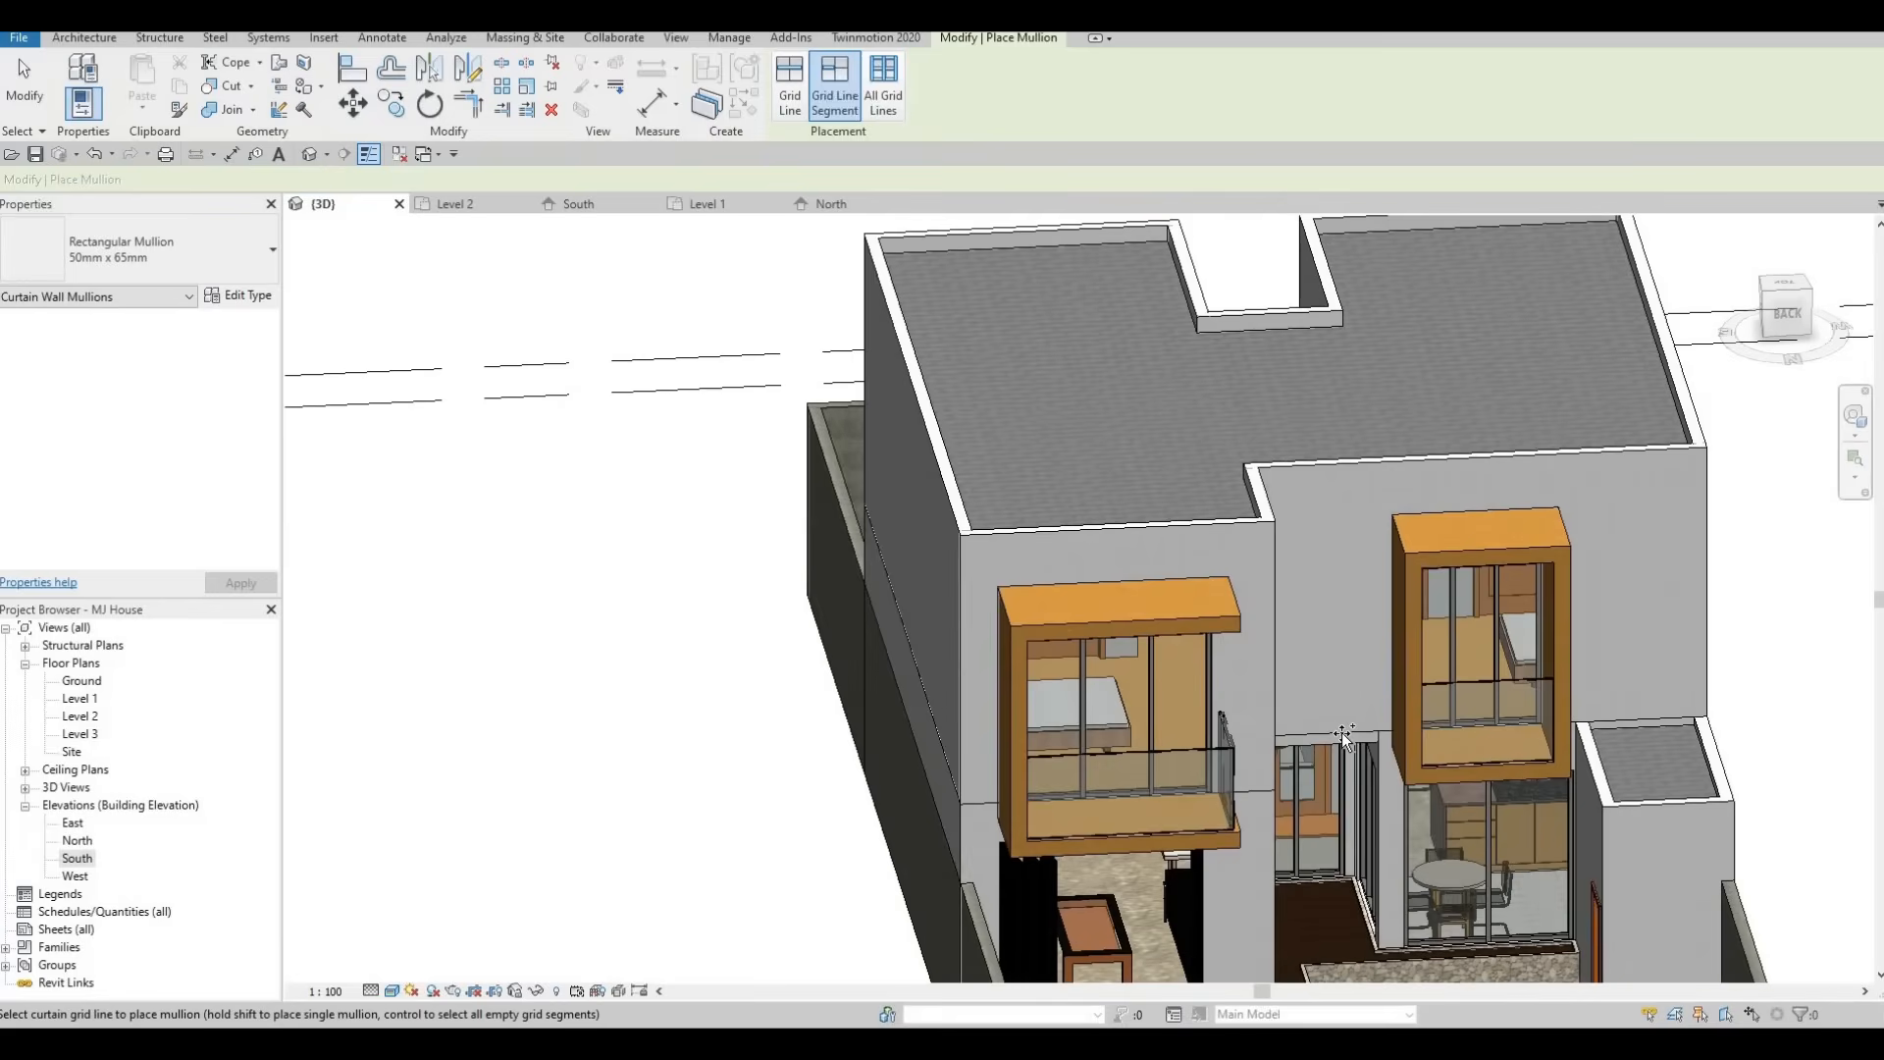
shift+middle_drag(1102, 841, 1118, 822)
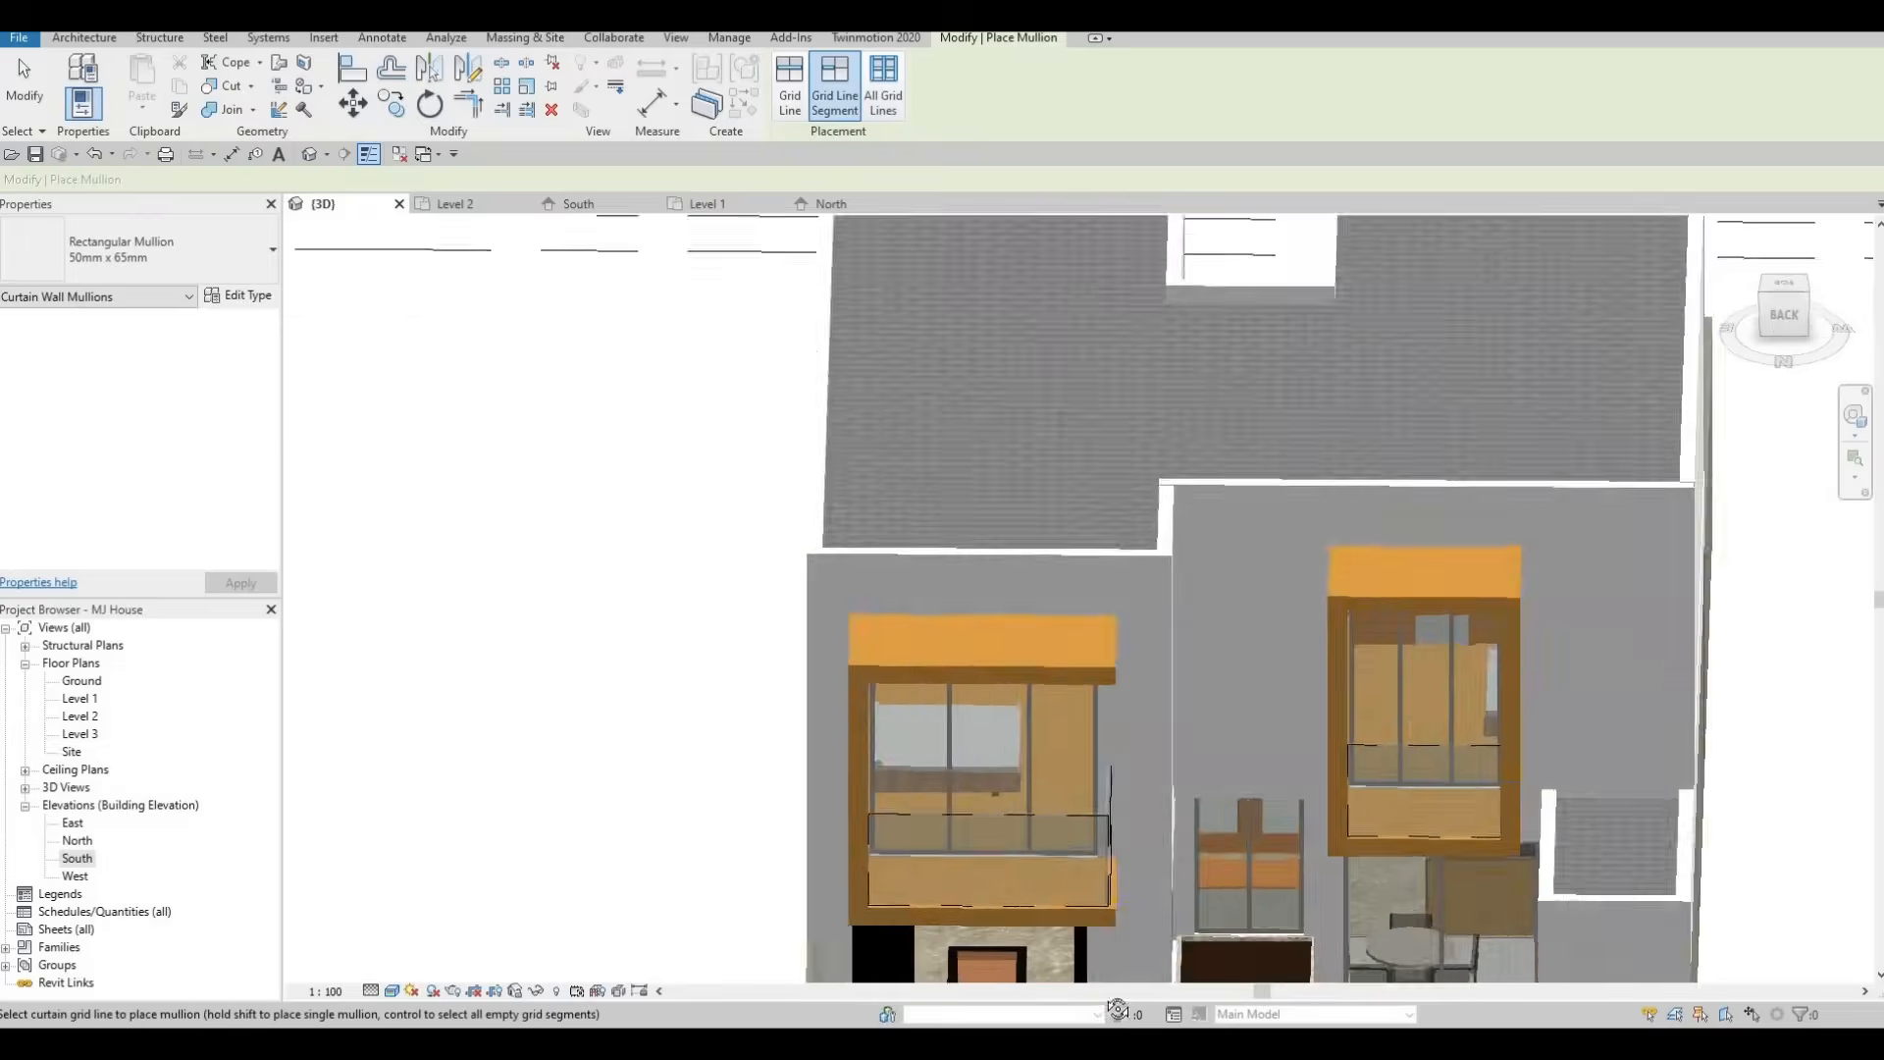
scroll(1118, 822, up, 3)
shift+middle_drag(1074, 632, 1099, 712)
scroll(951, 475, down, 3)
scroll(1005, 547, up, 3)
shift+middle_drag(1231, 642, 1261, 727)
key(Escape)
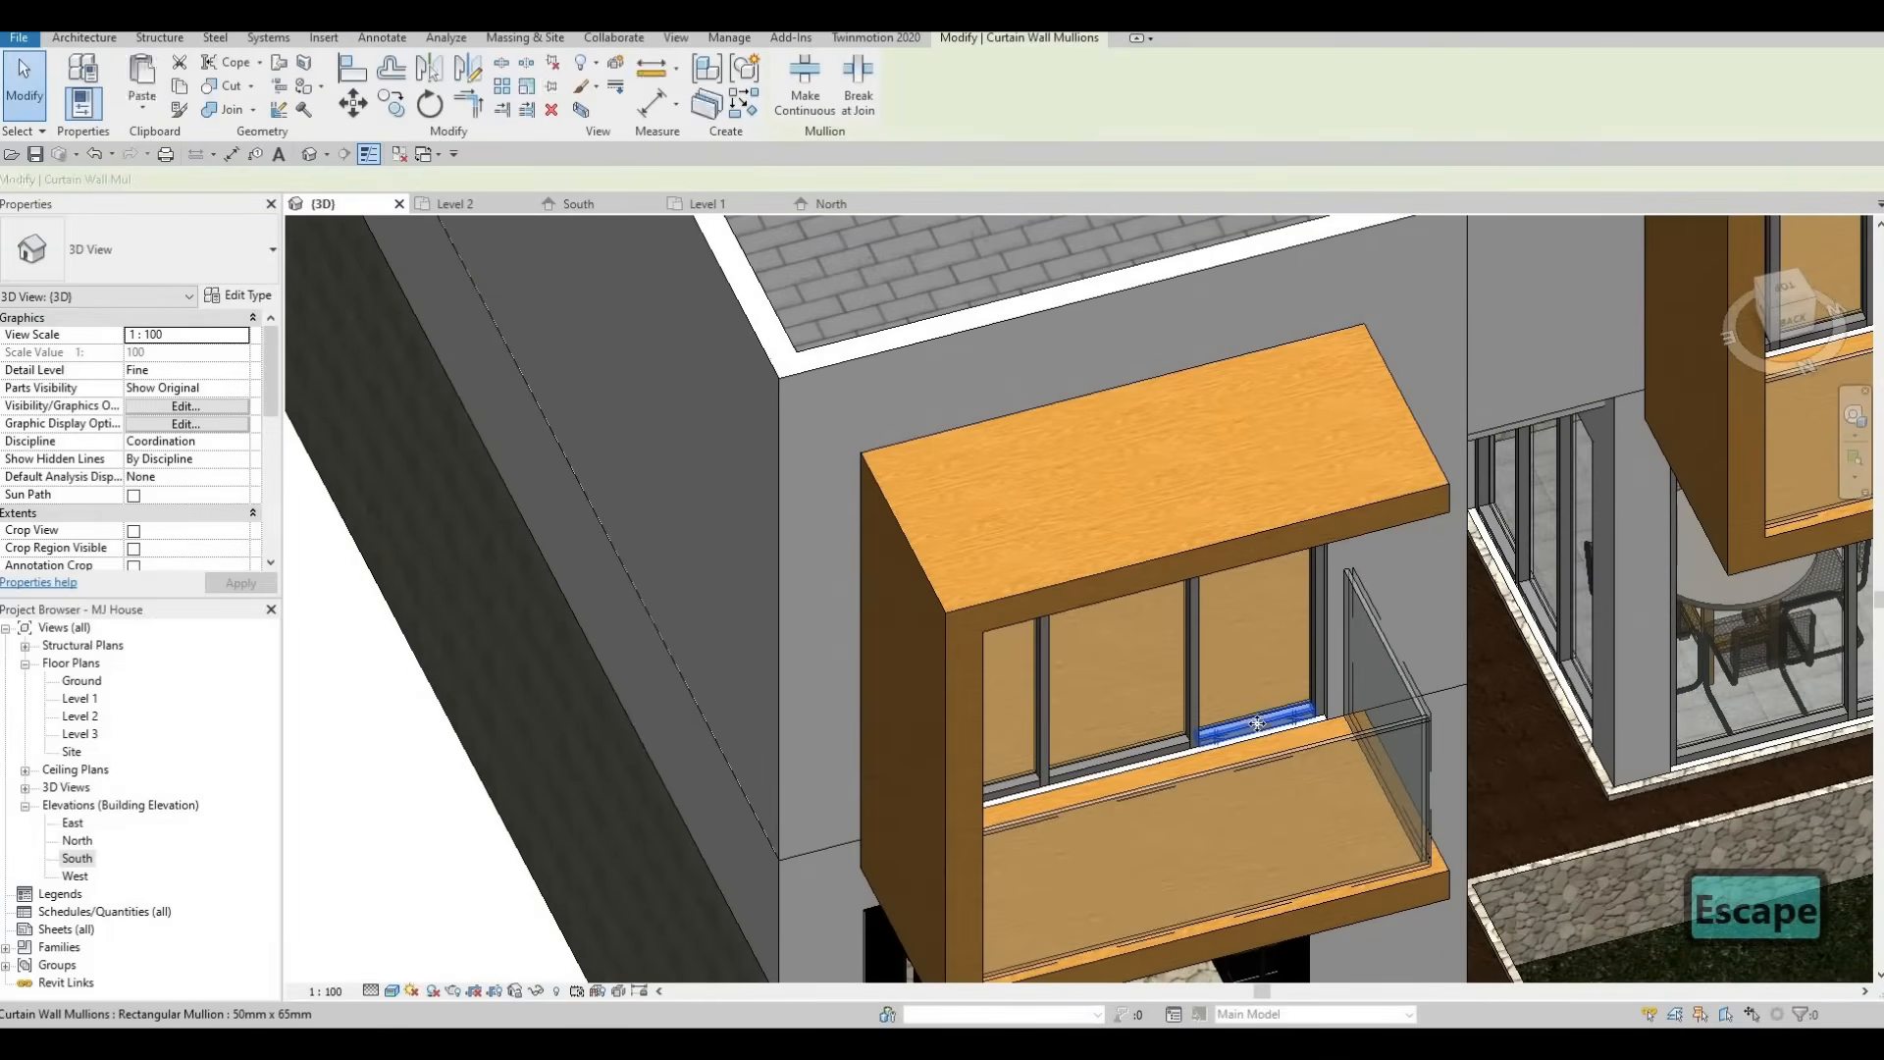
Delete the bottom mullions of the two balcony windows in the 3D view.
click(1265, 720)
key(Delete)
shift+middle_drag(1129, 634, 954, 646)
scroll(913, 754, up, 3)
click(958, 636)
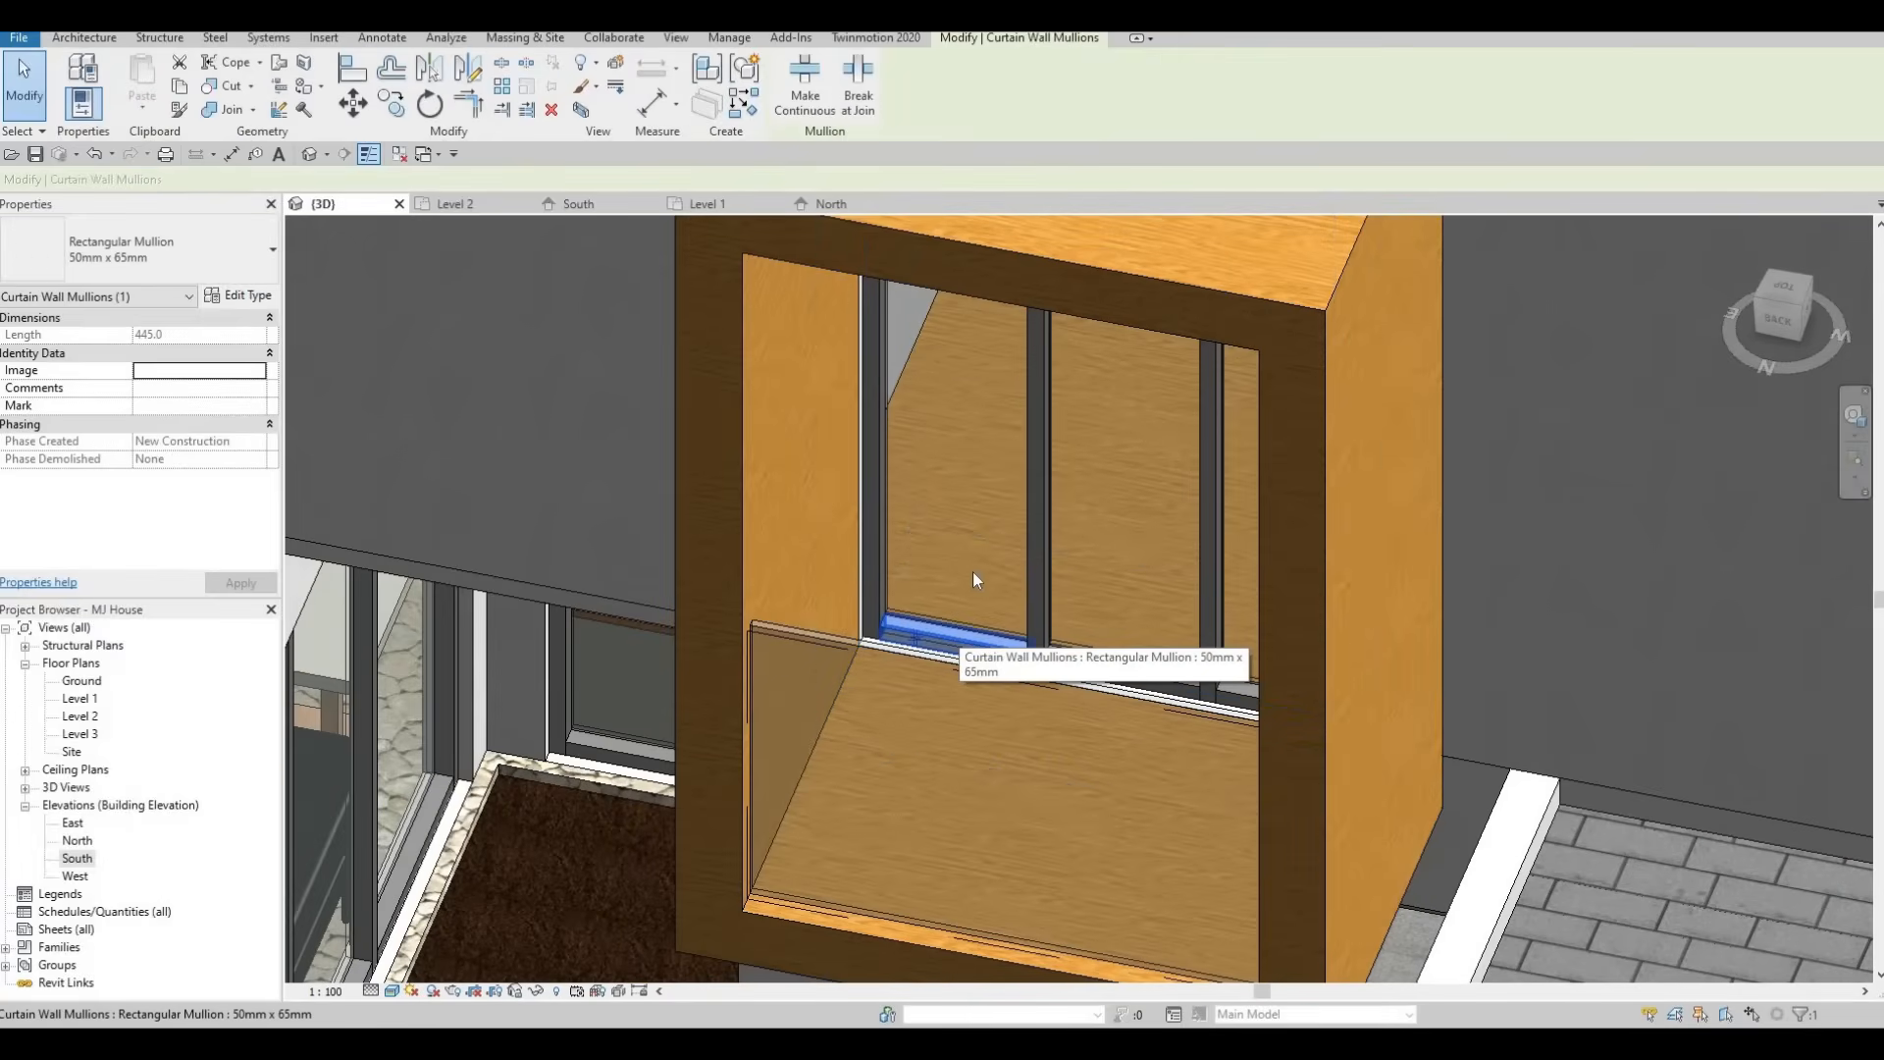
key(Delete)
Delete the bottom mullion of the front balcony window.
scroll(952, 538, down, 2)
shift+middle_drag(952, 538, 786, 606)
scroll(898, 438, down, 2)
shift+middle_drag(898, 437, 711, 509)
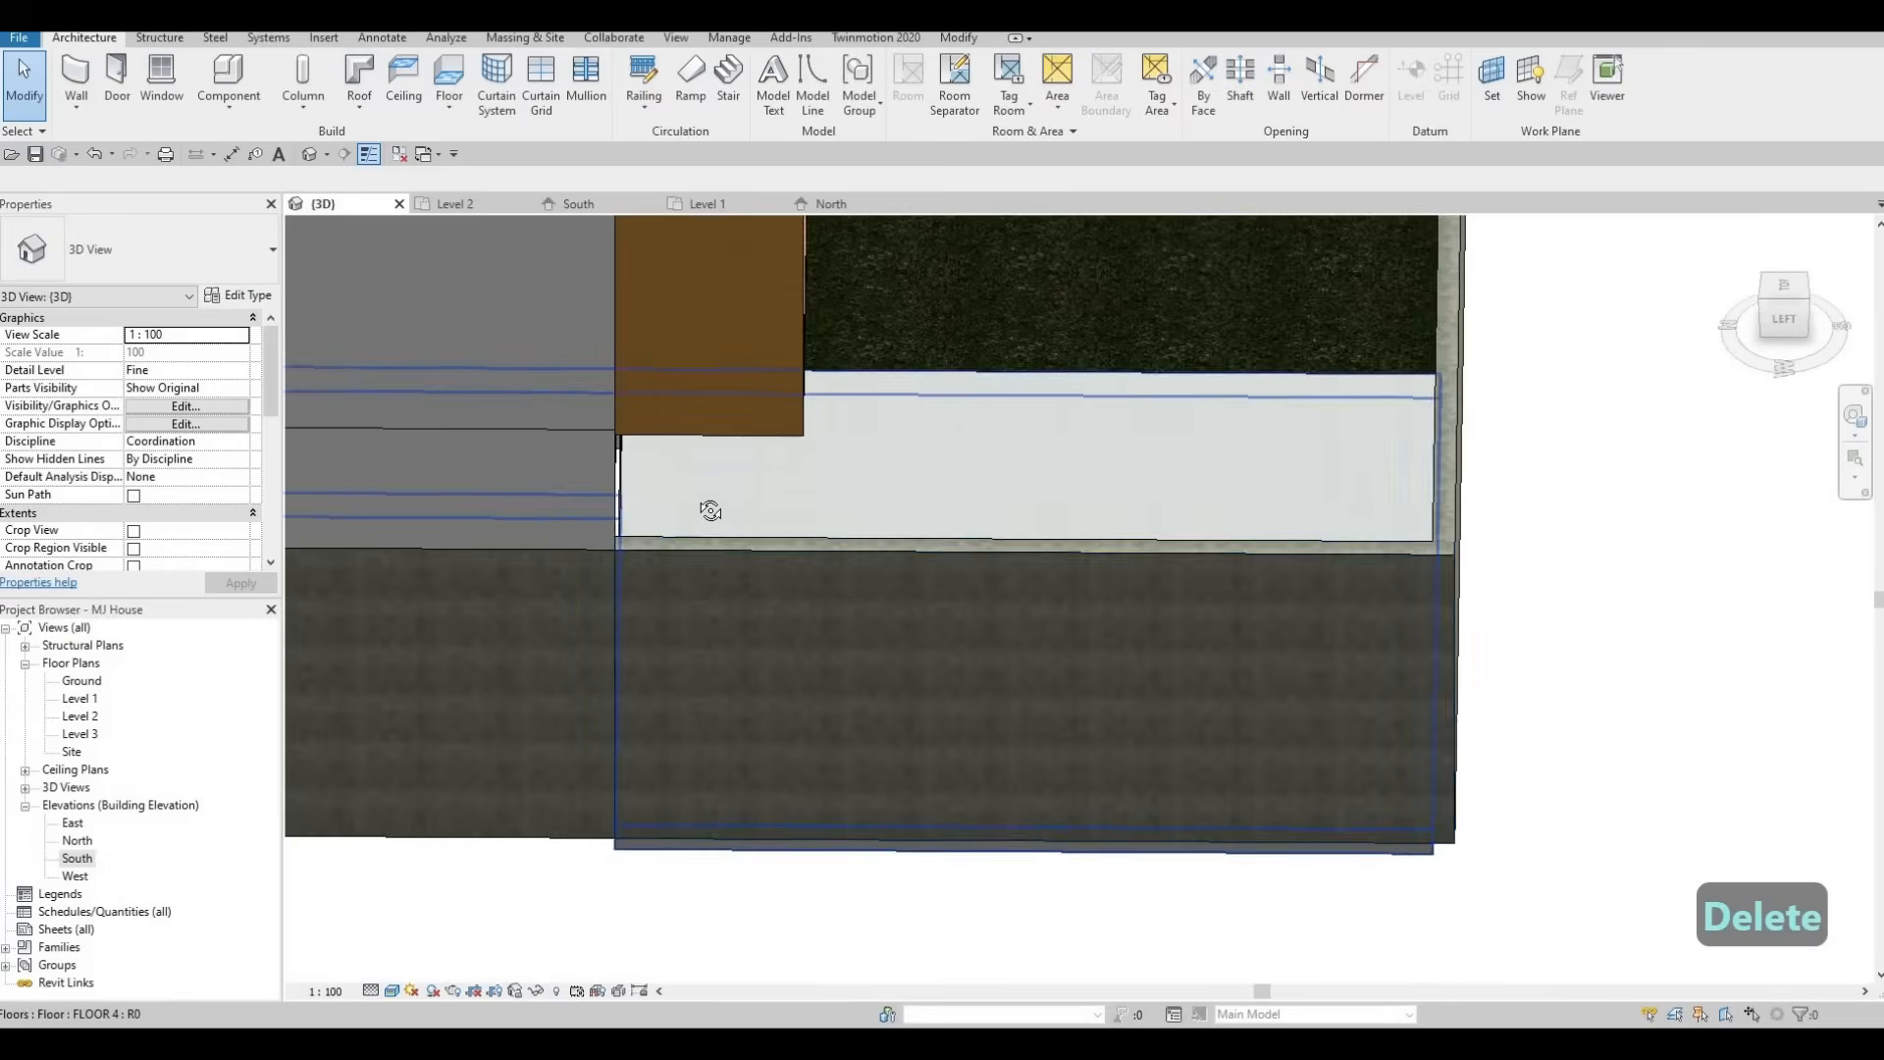
scroll(711, 509, down, 2)
shift+middle_drag(522, 404, 968, 752)
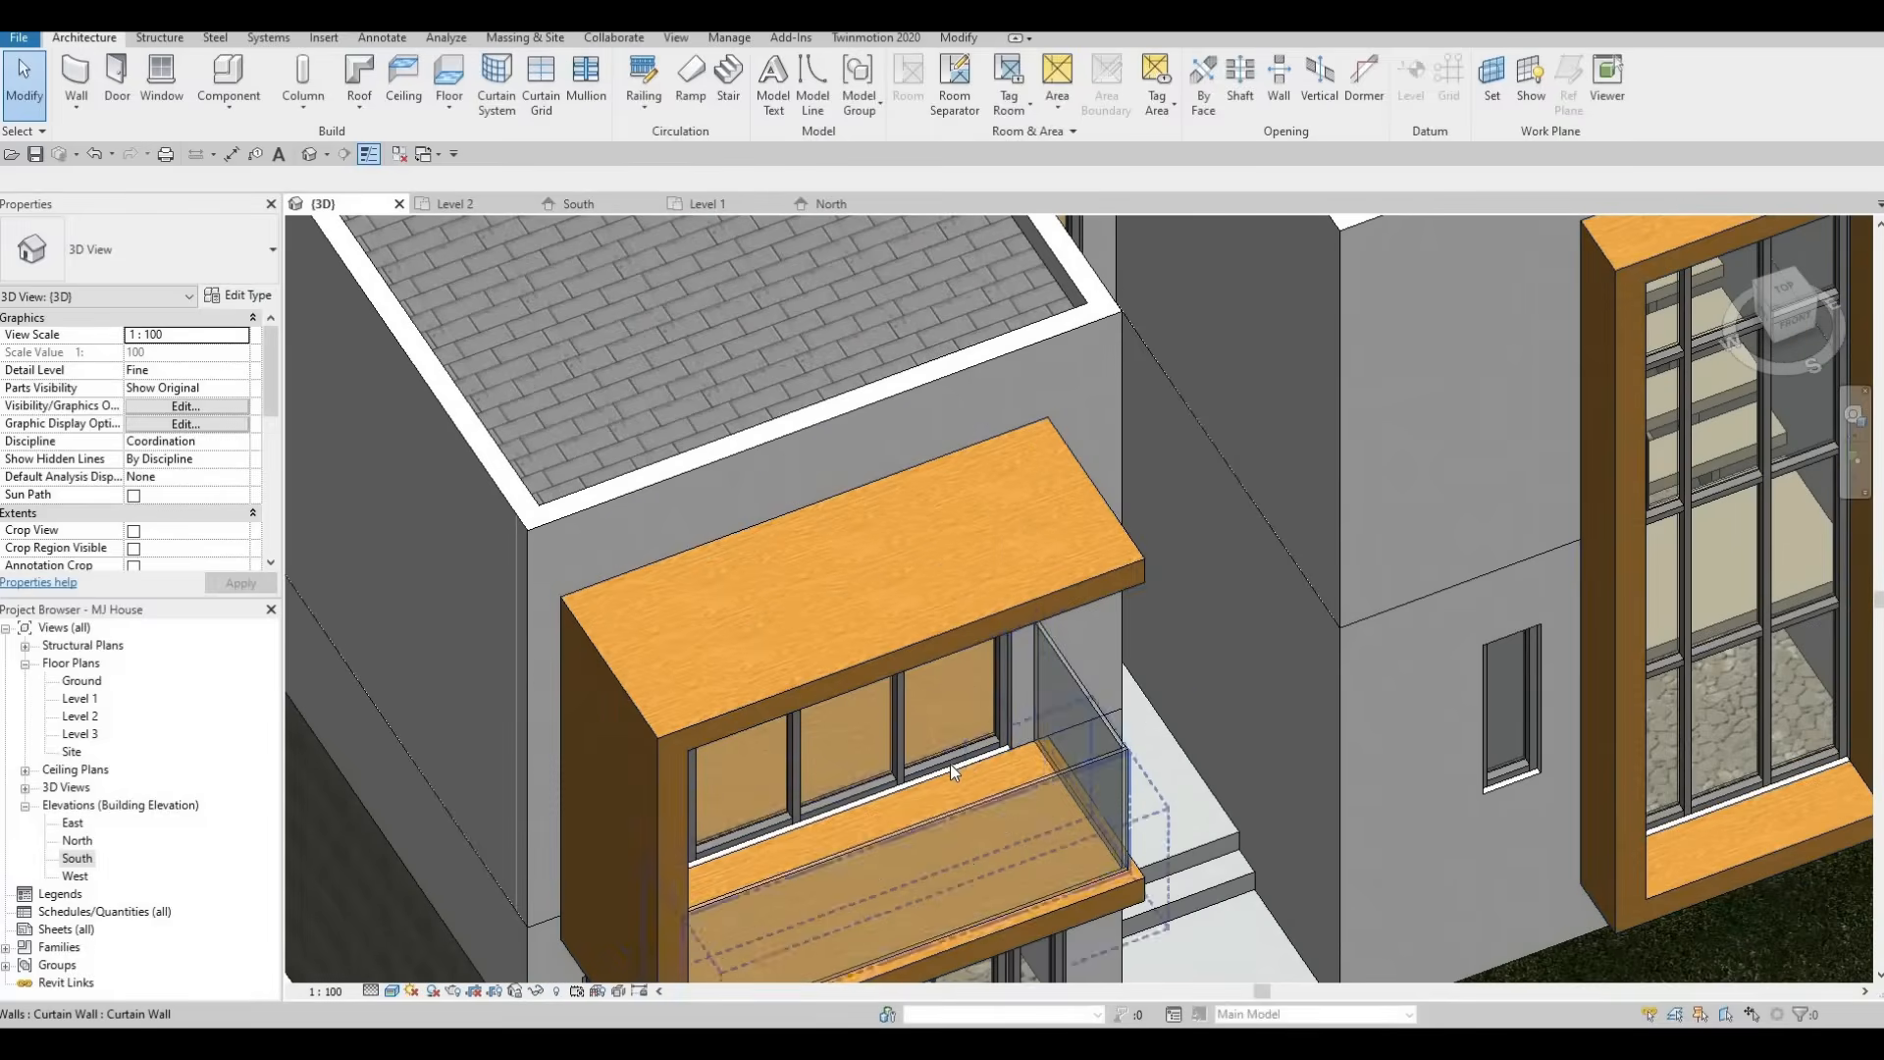
click(950, 763)
key(Delete)
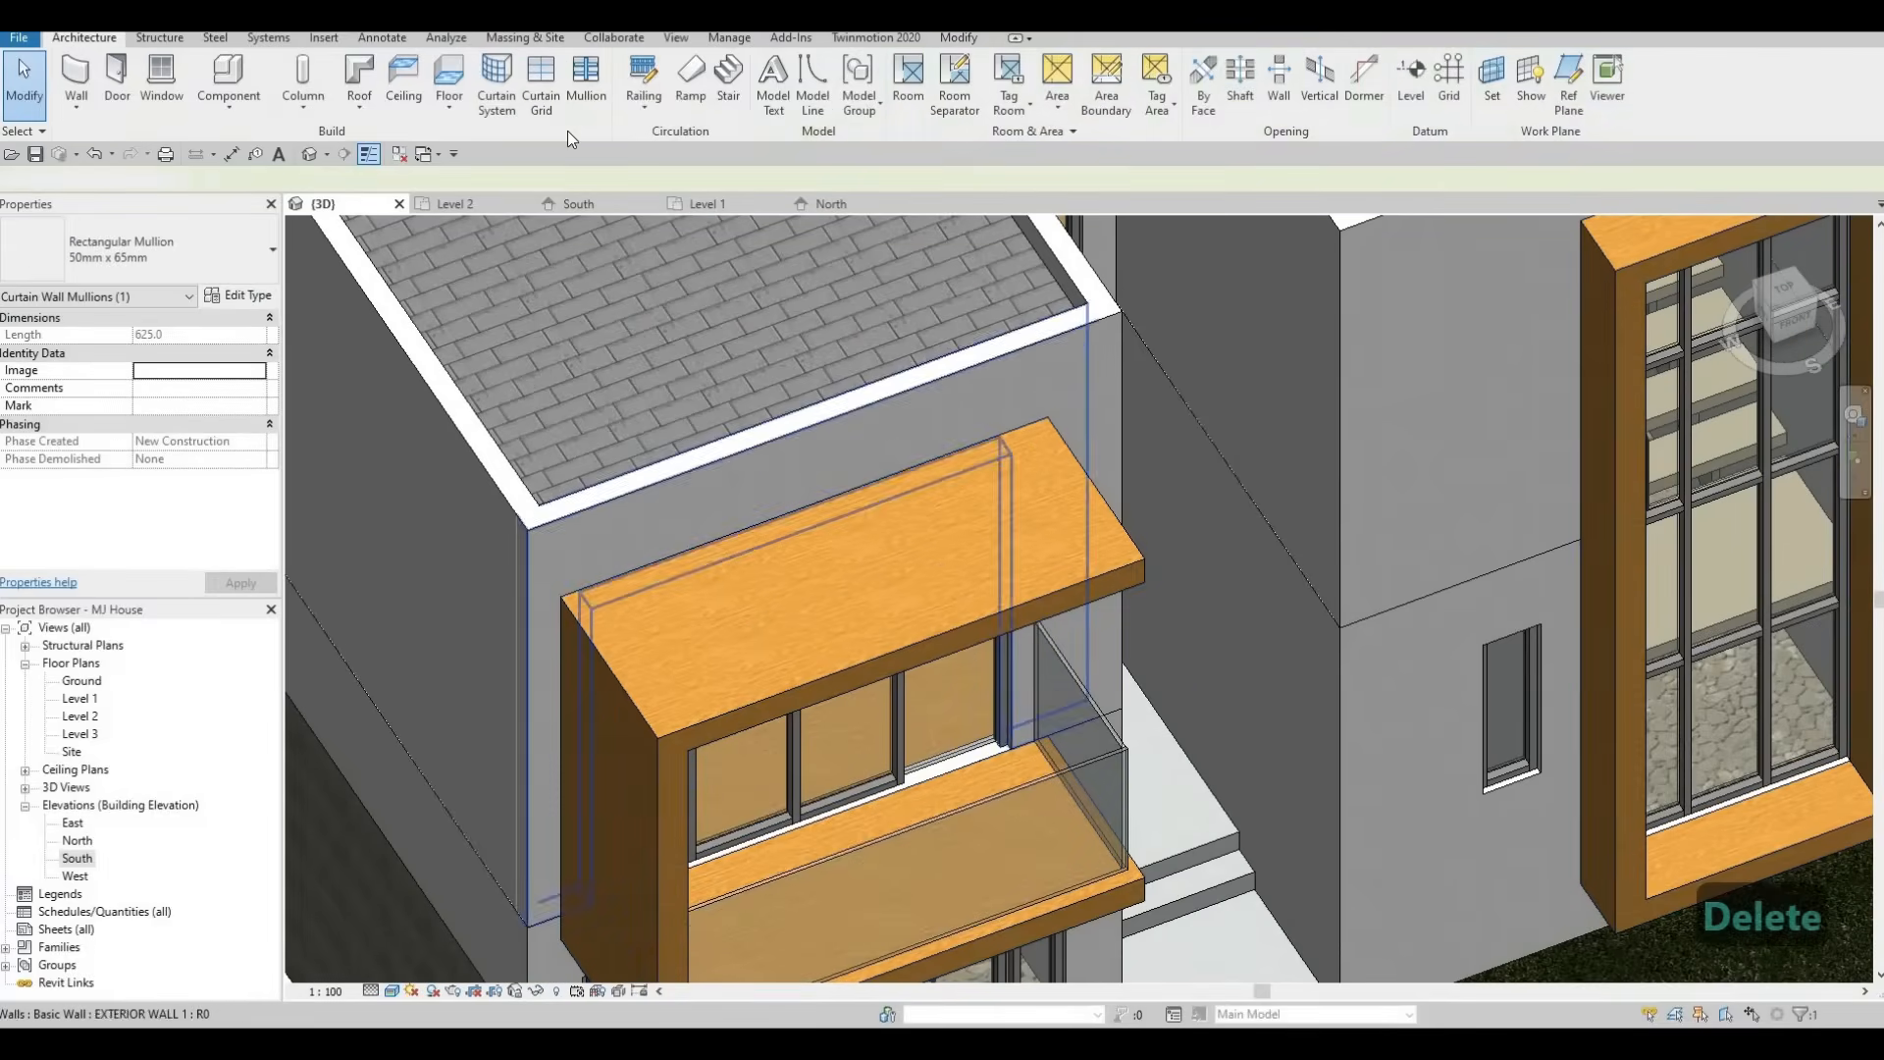
Load the M_Door-Curtain-Wall-Single-Glass family from the library's Doors folder.
click(325, 38)
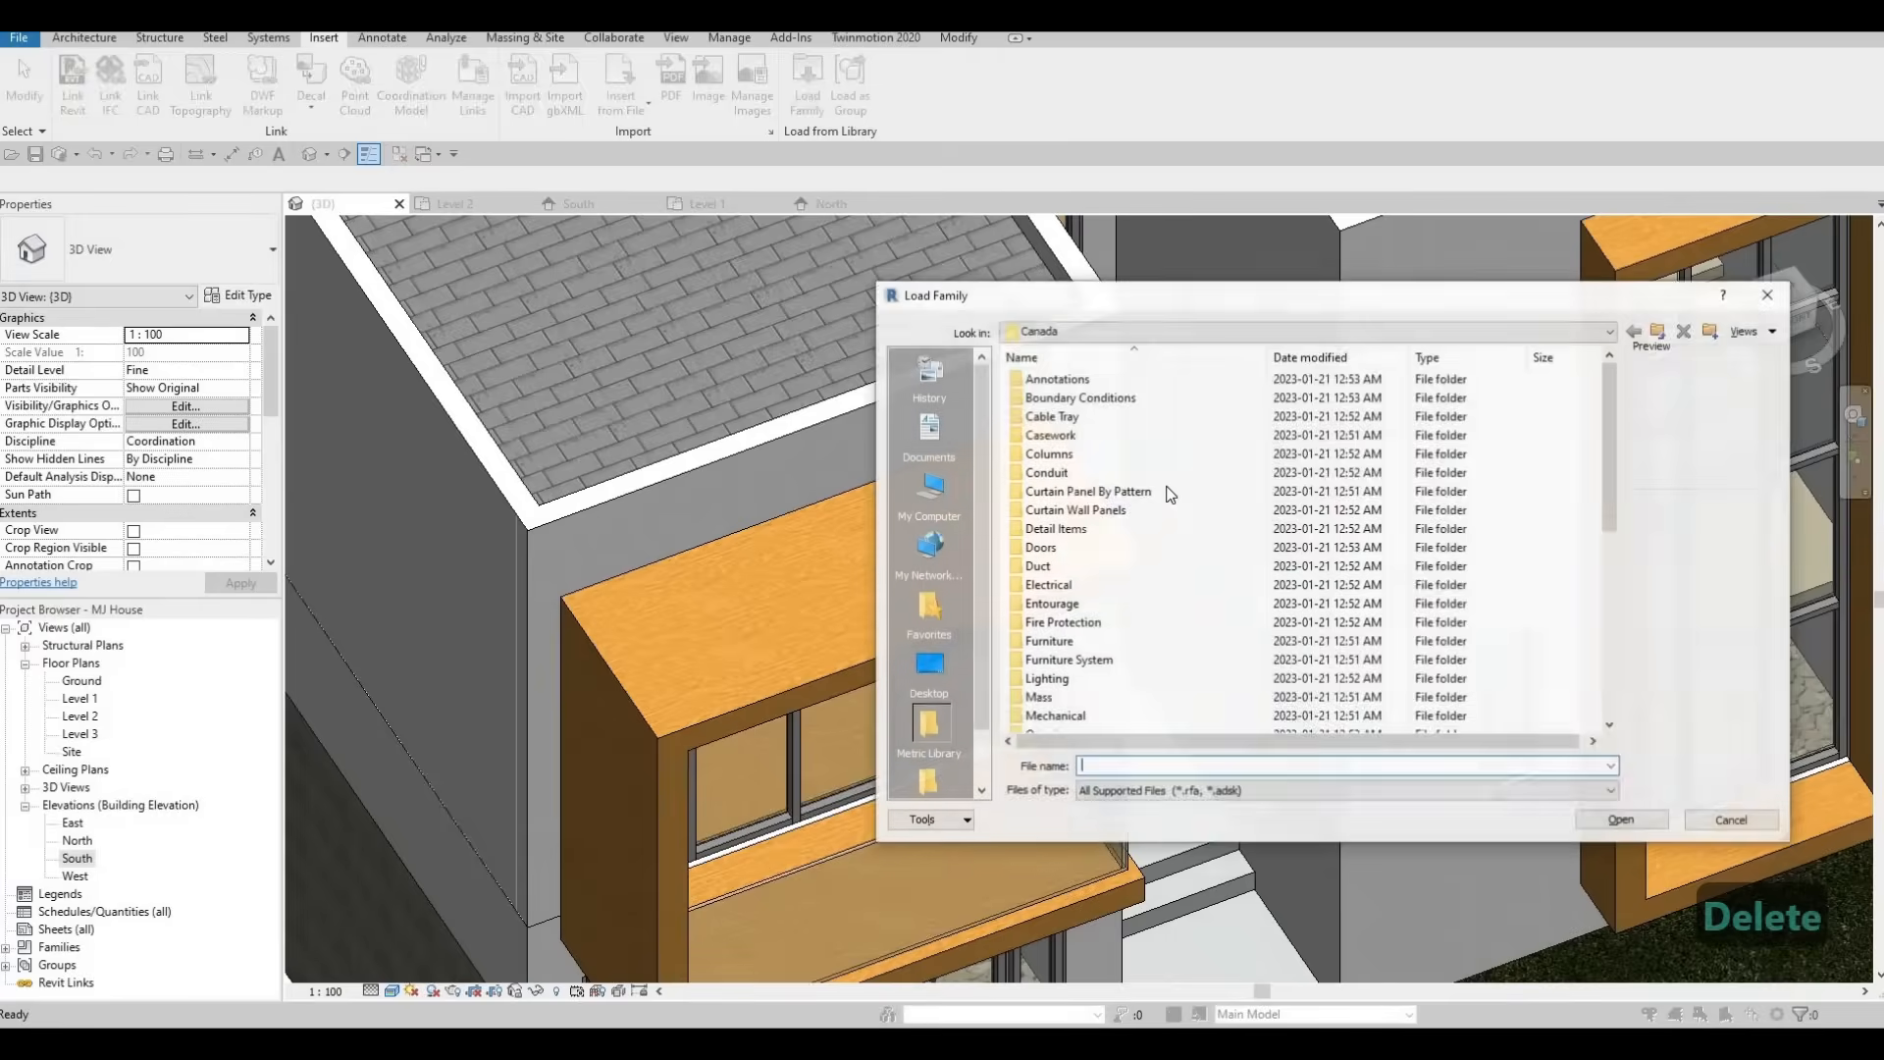
scroll(1073, 445, down, 2)
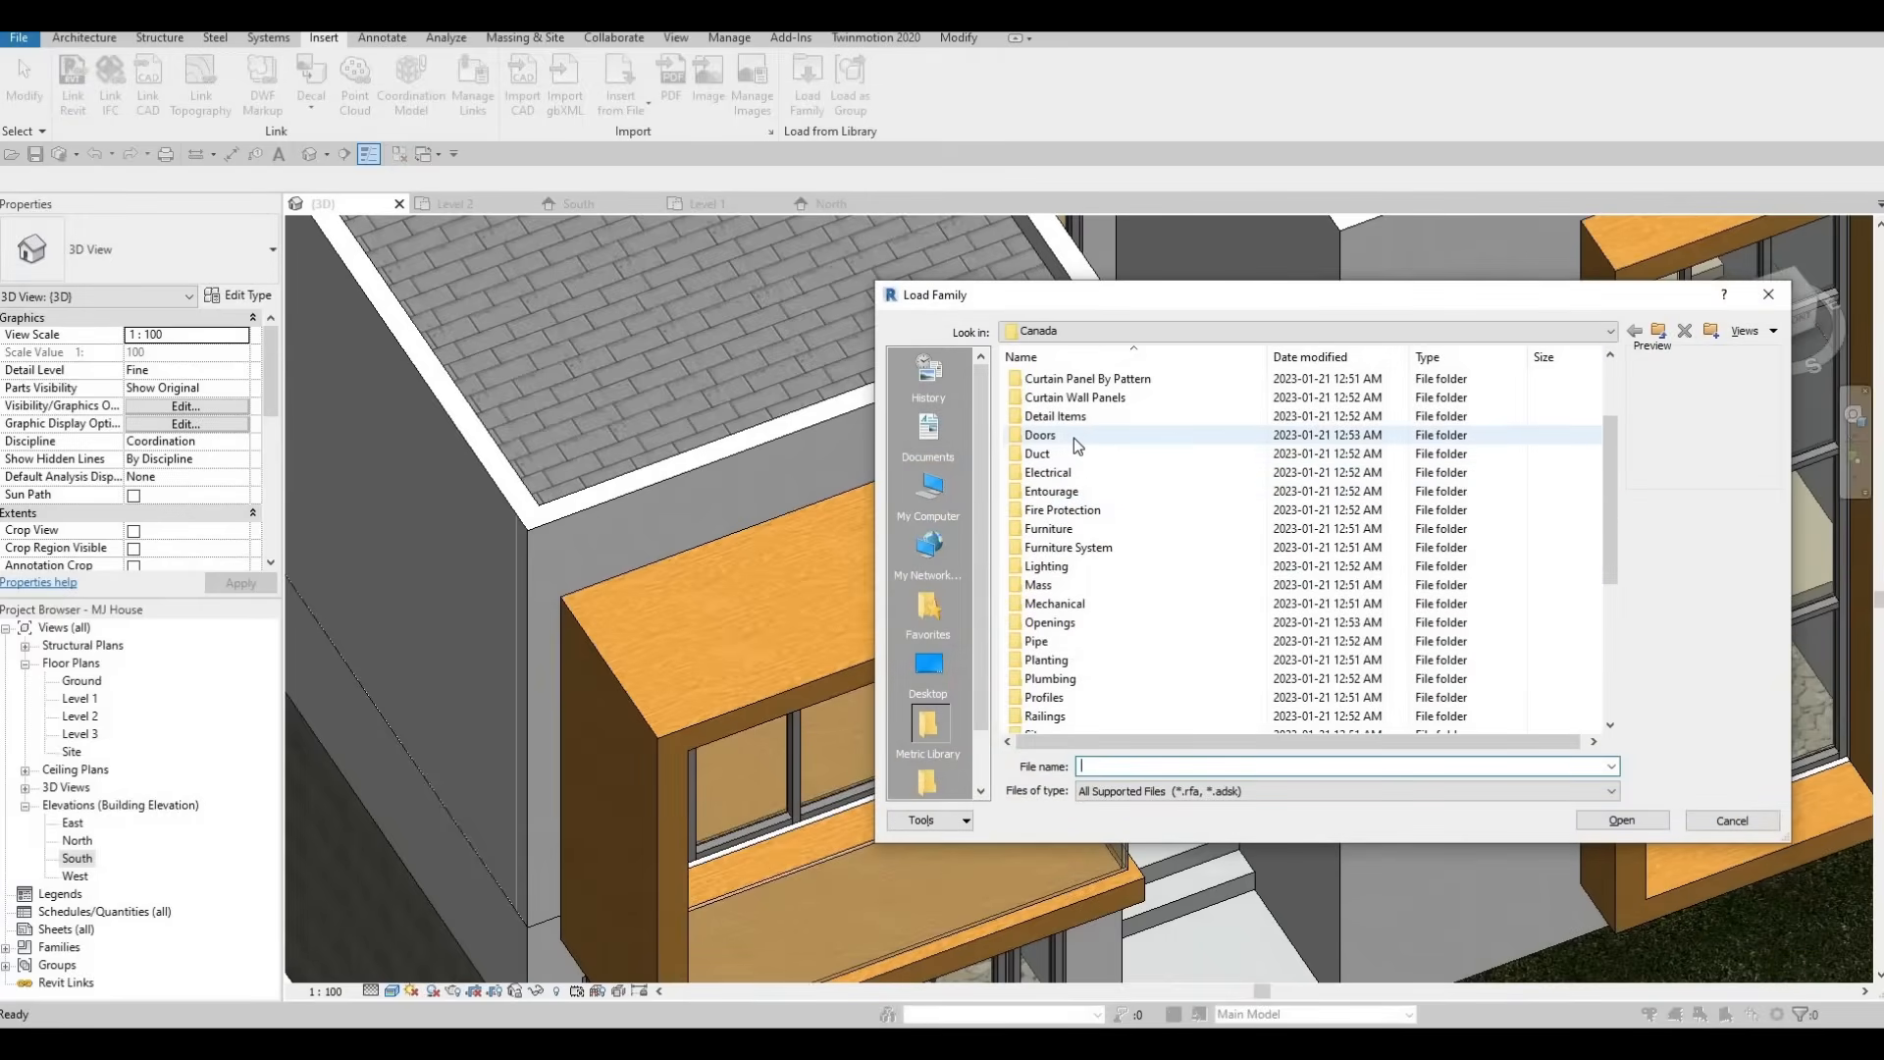
double_click(1073, 438)
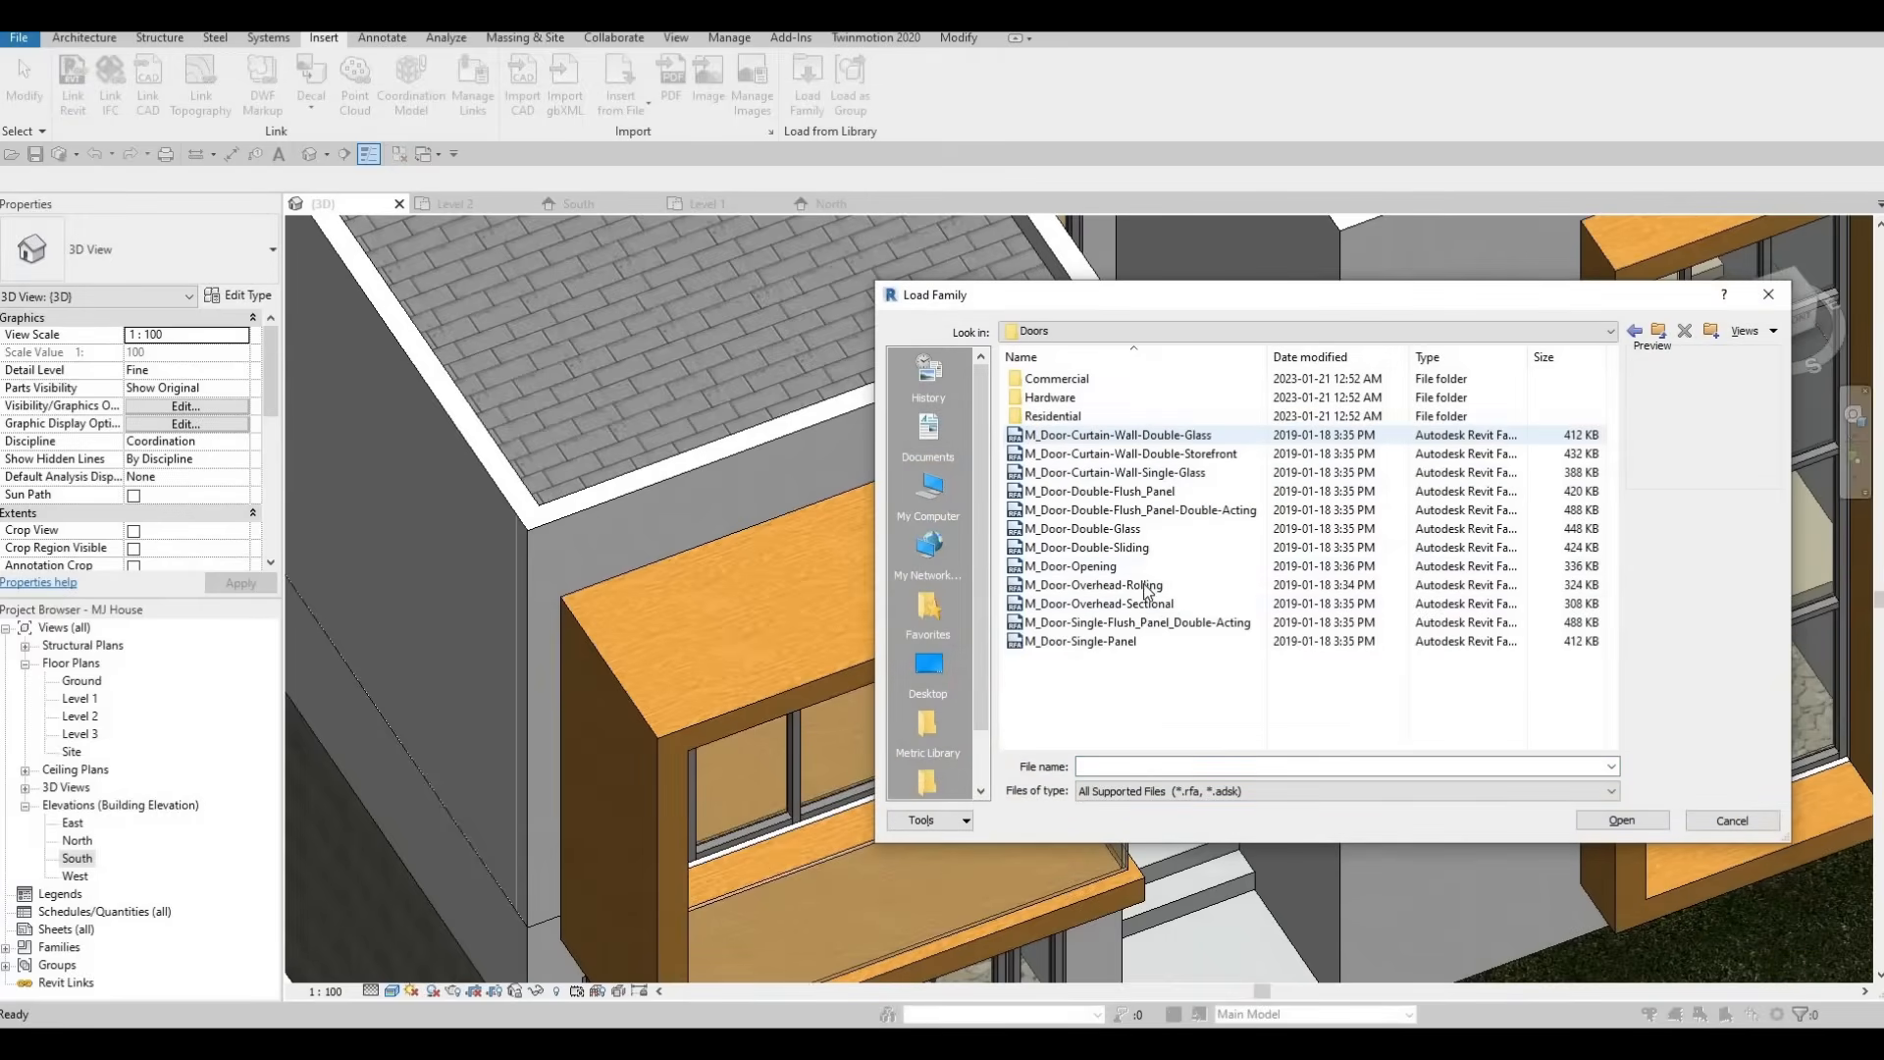
click(1092, 478)
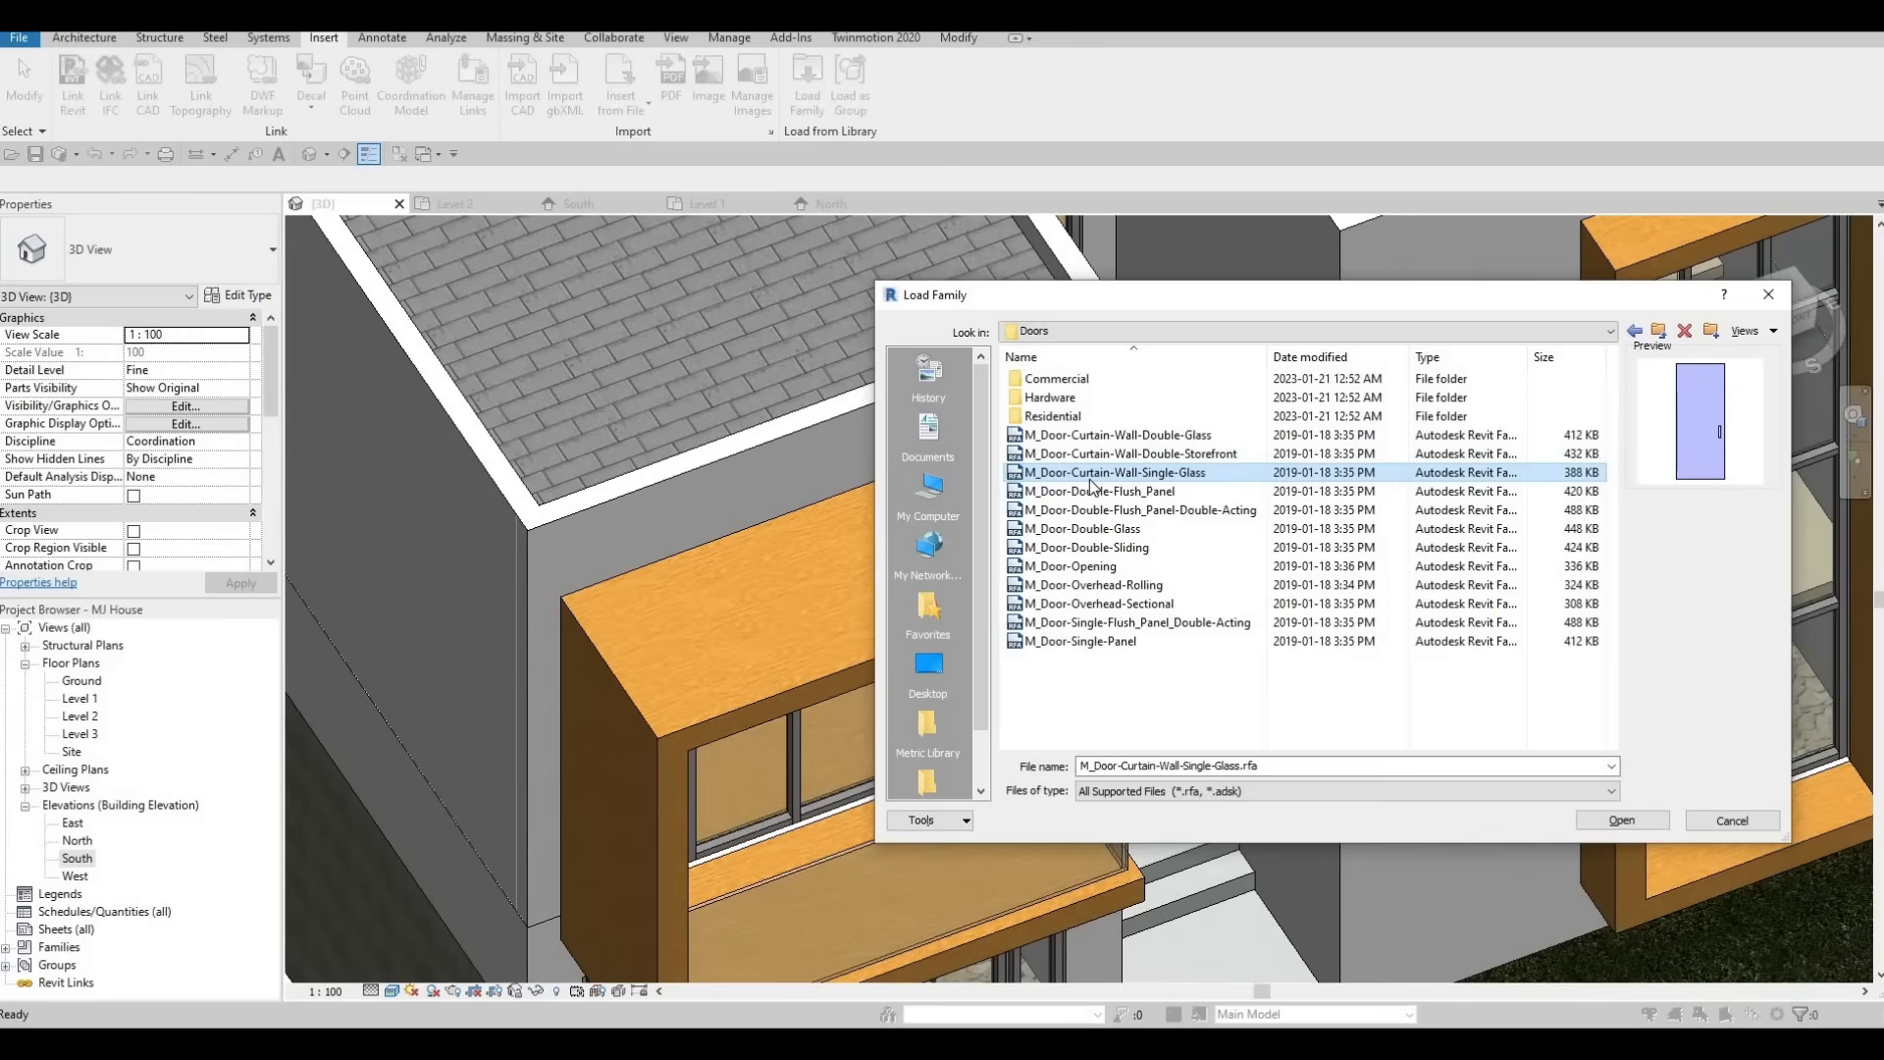
click(1629, 824)
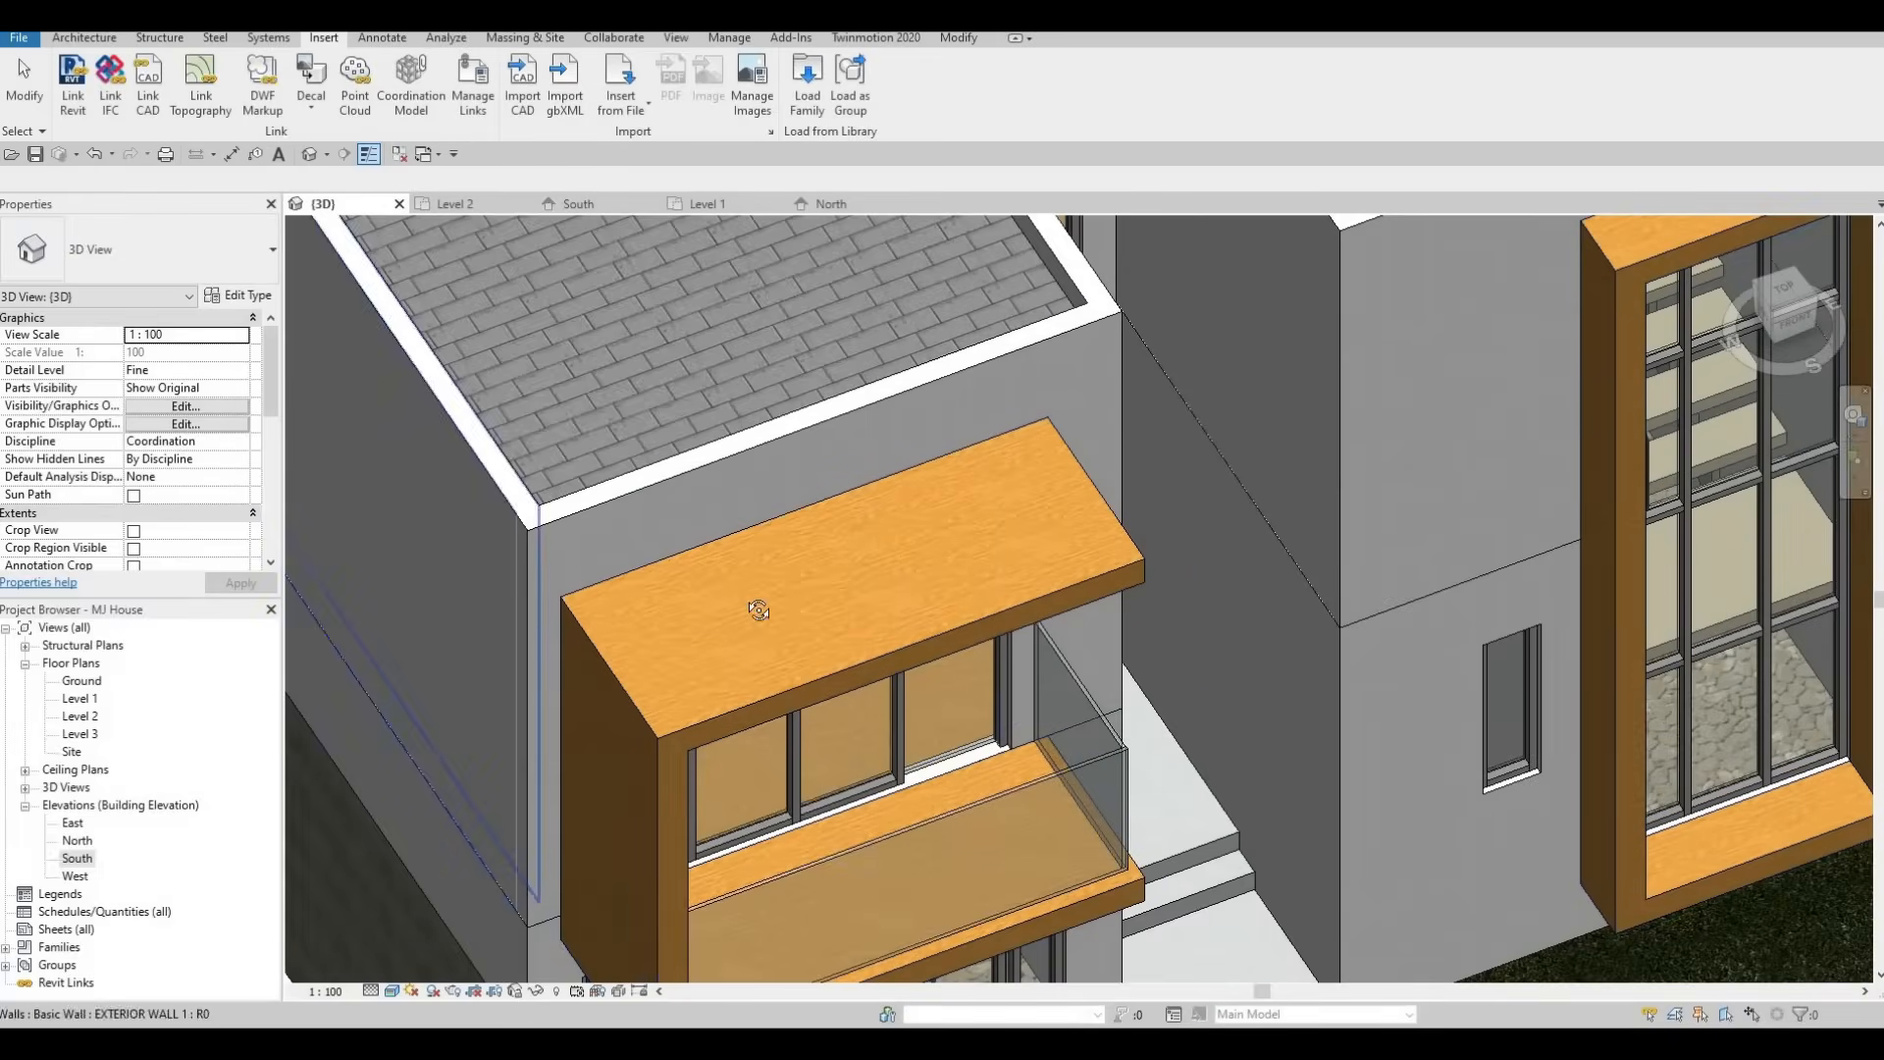
Replace the right glazed panel of the front balcony window with the M_Door-Curtain-Wall-Single-Glass door.
shift+middle_drag(716, 640, 1009, 830)
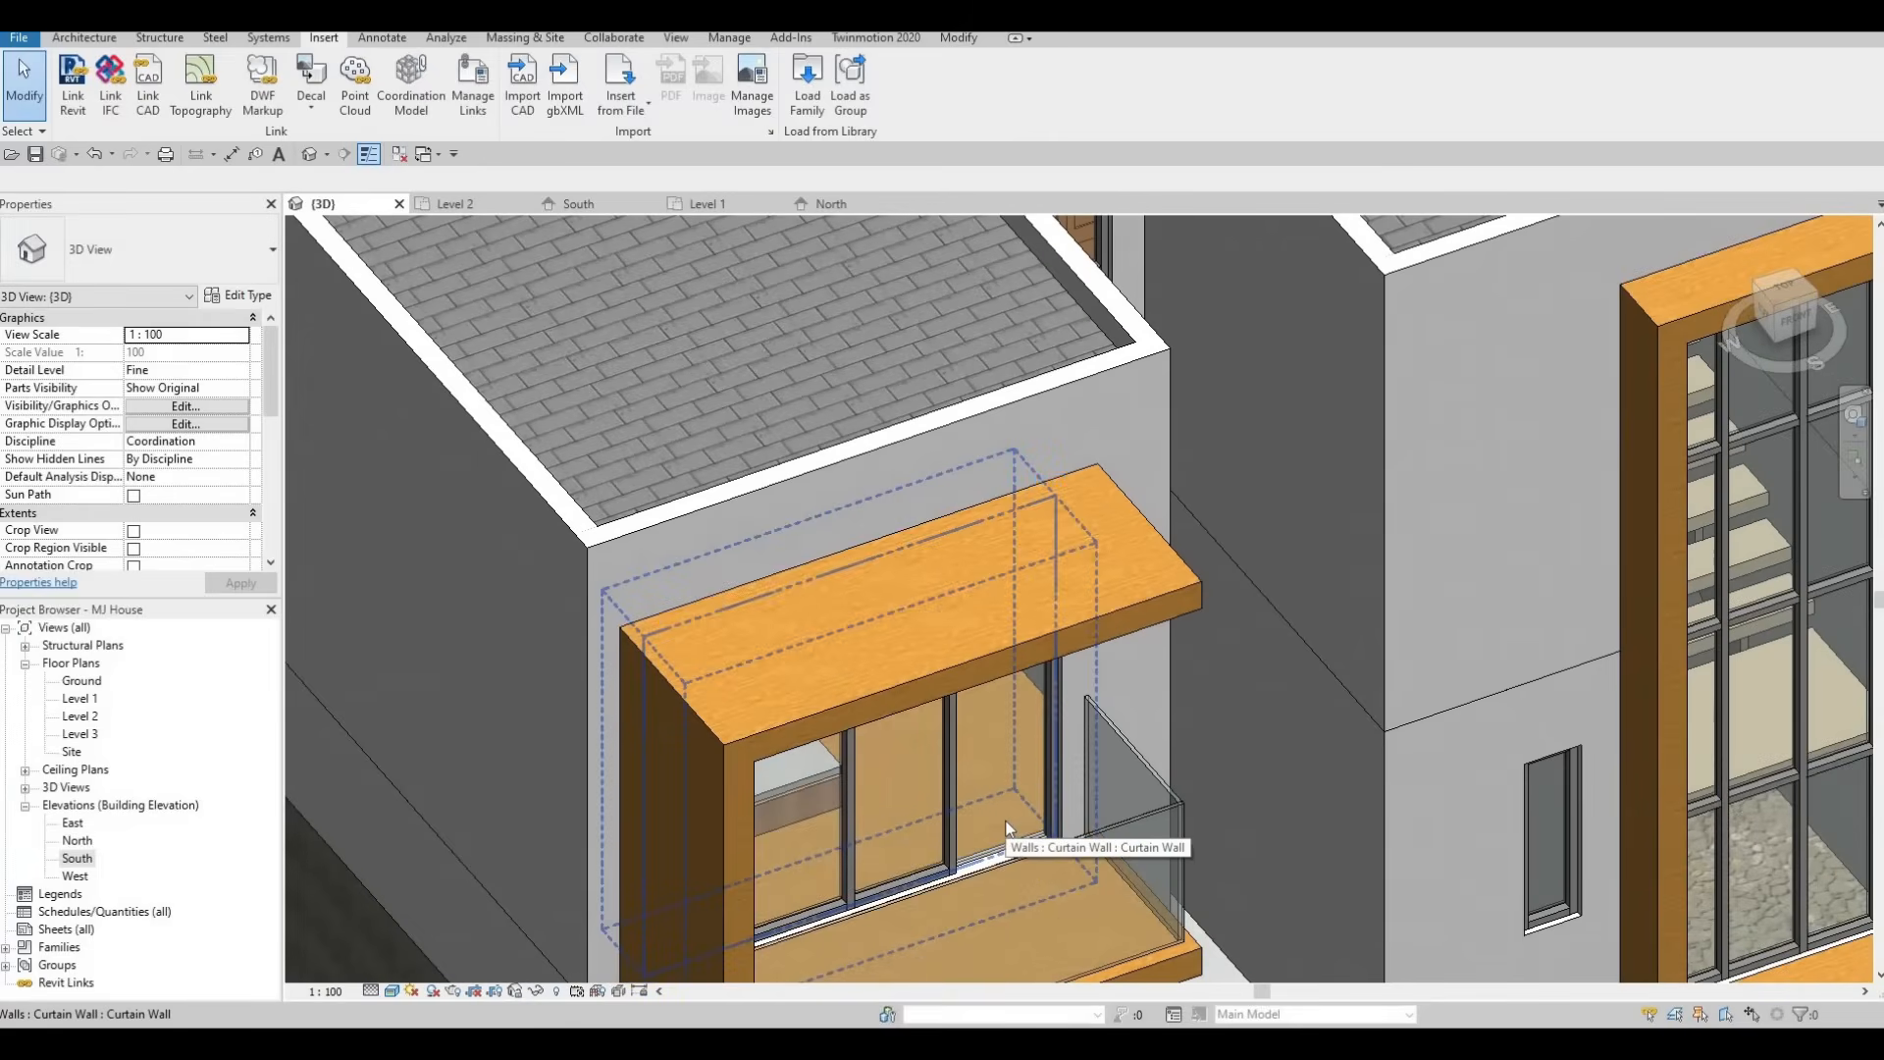
shift+middle_drag(1006, 751, 1003, 537)
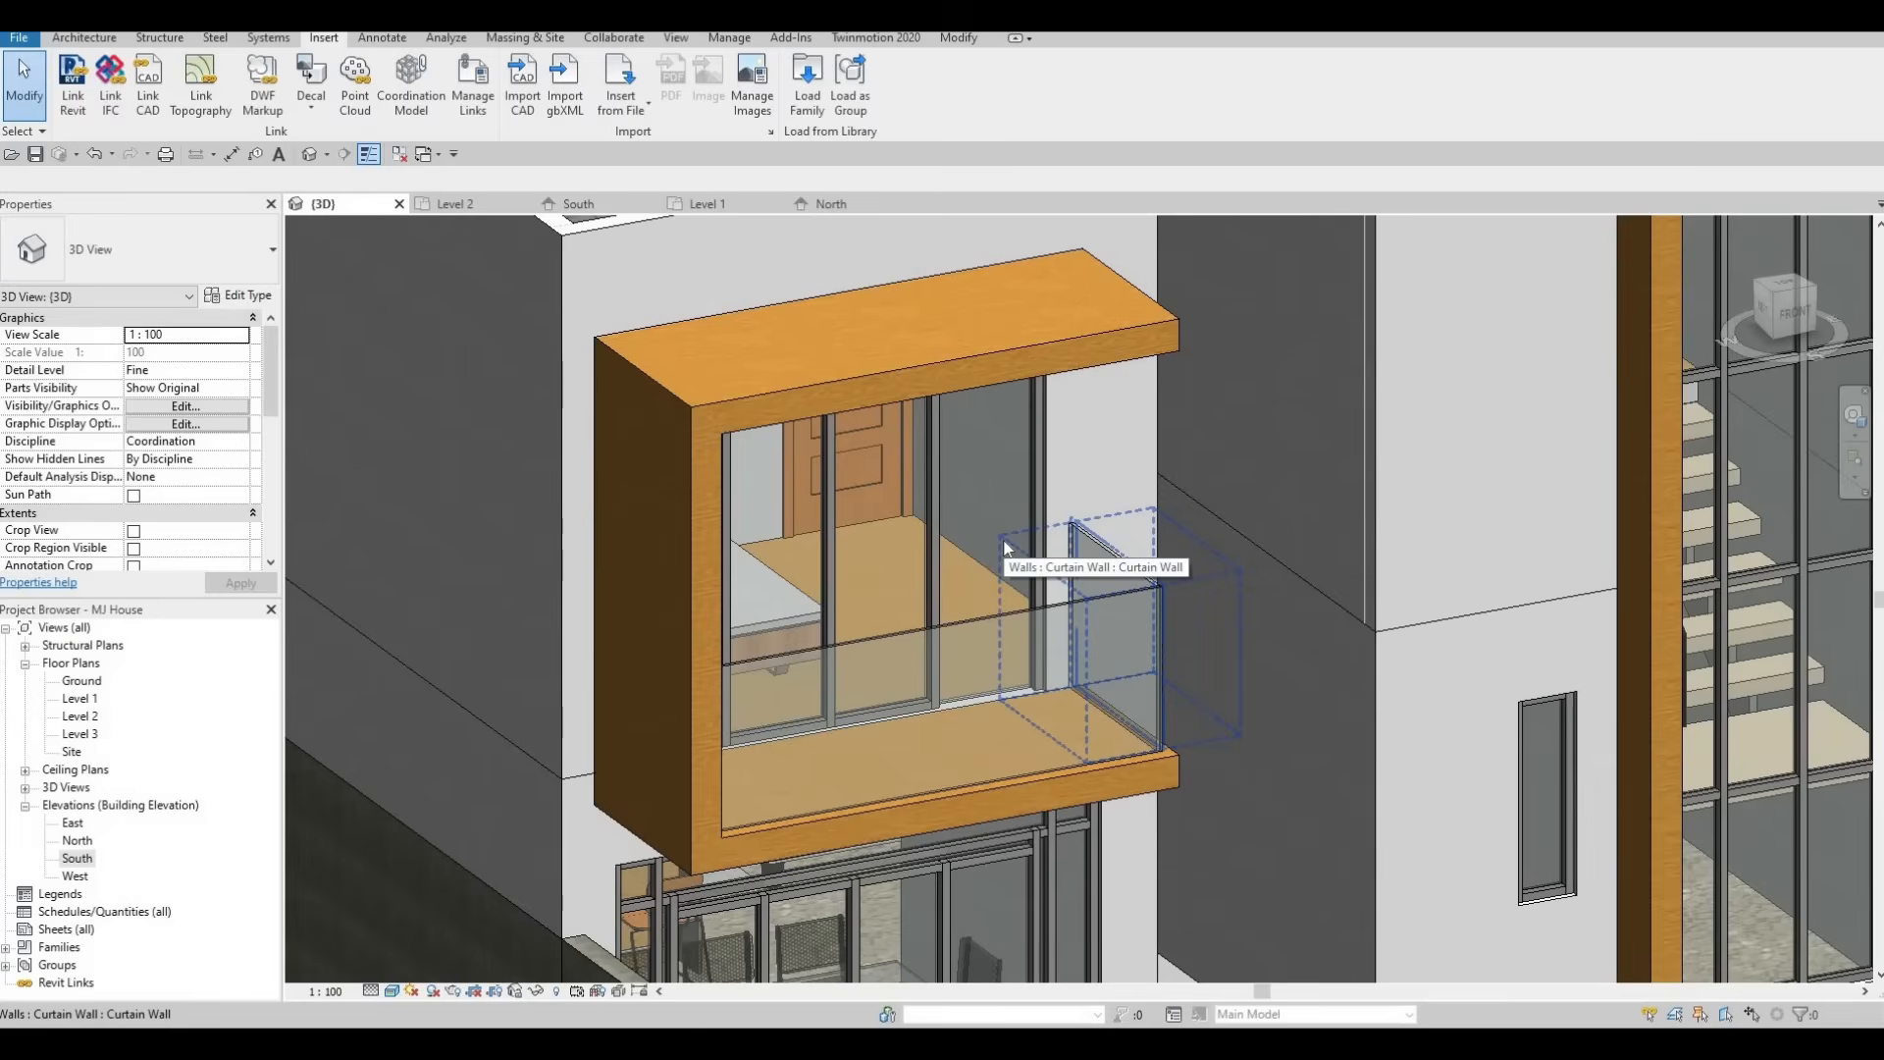
key(Tab)
key(Tab)
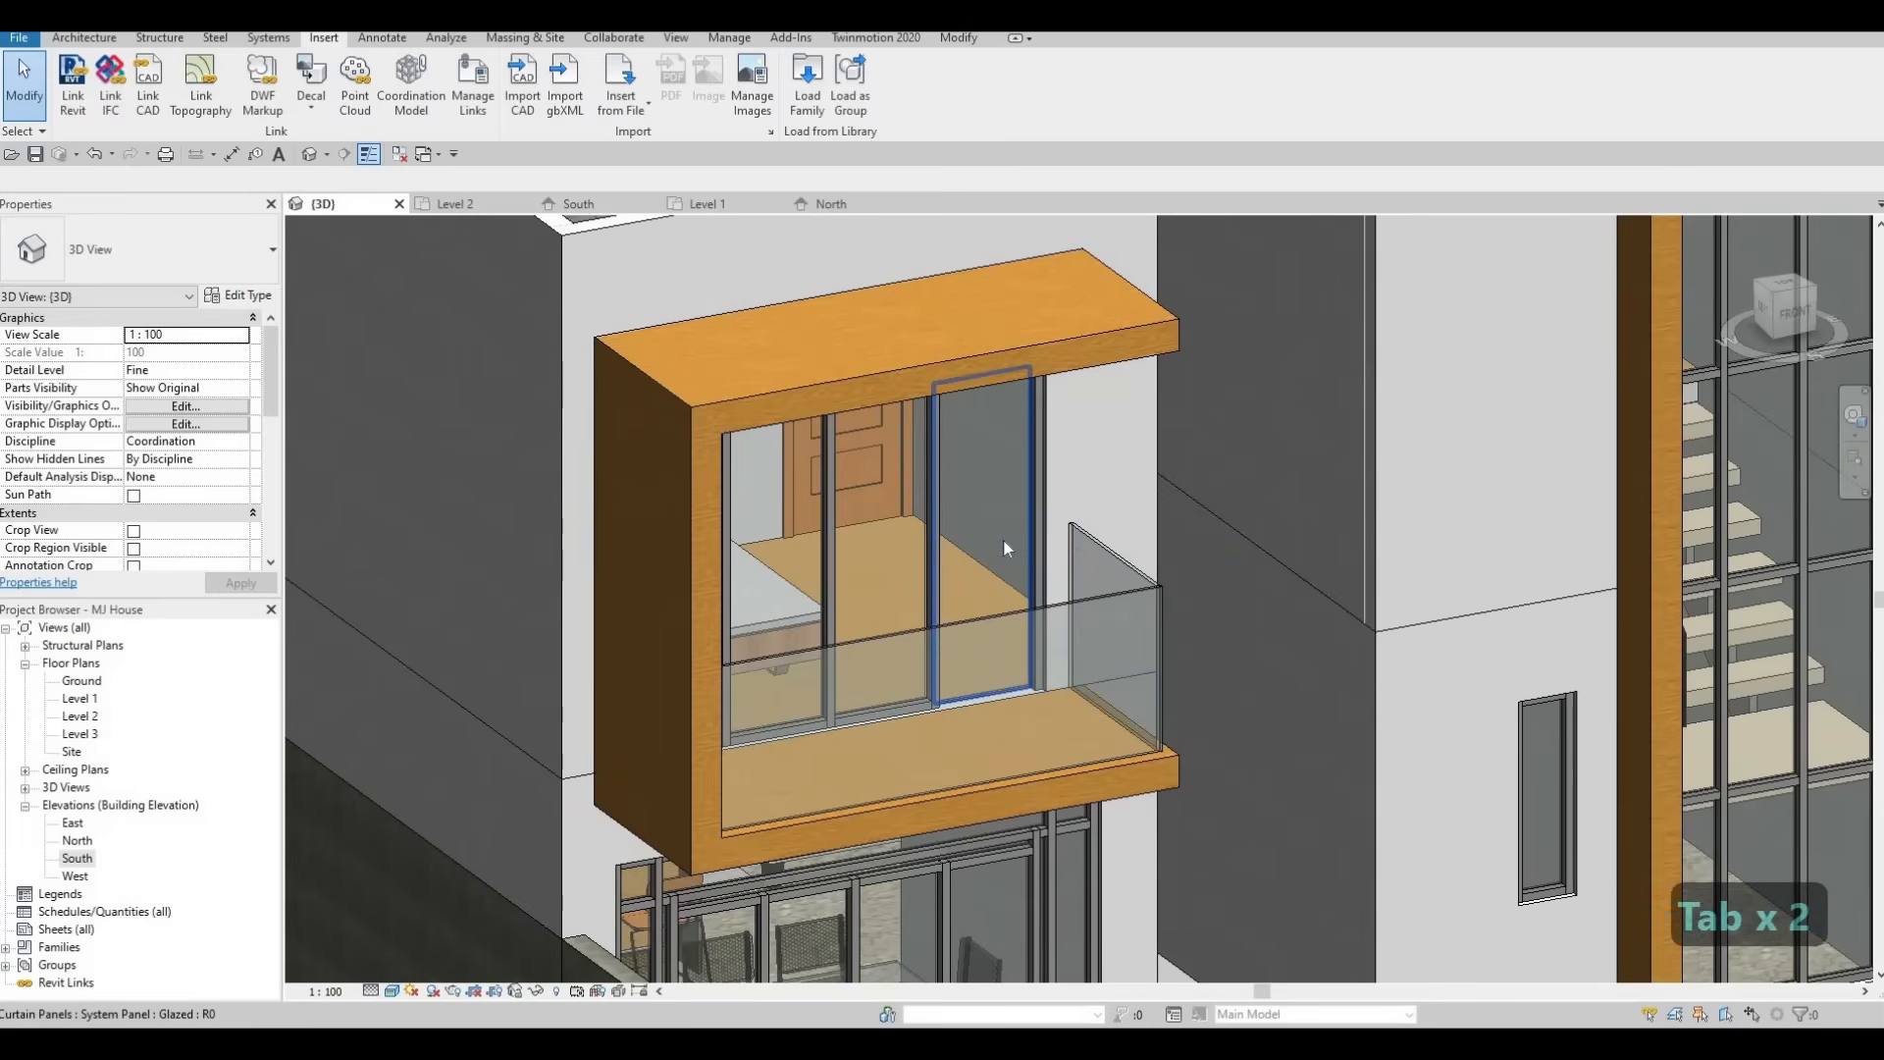
click(1003, 538)
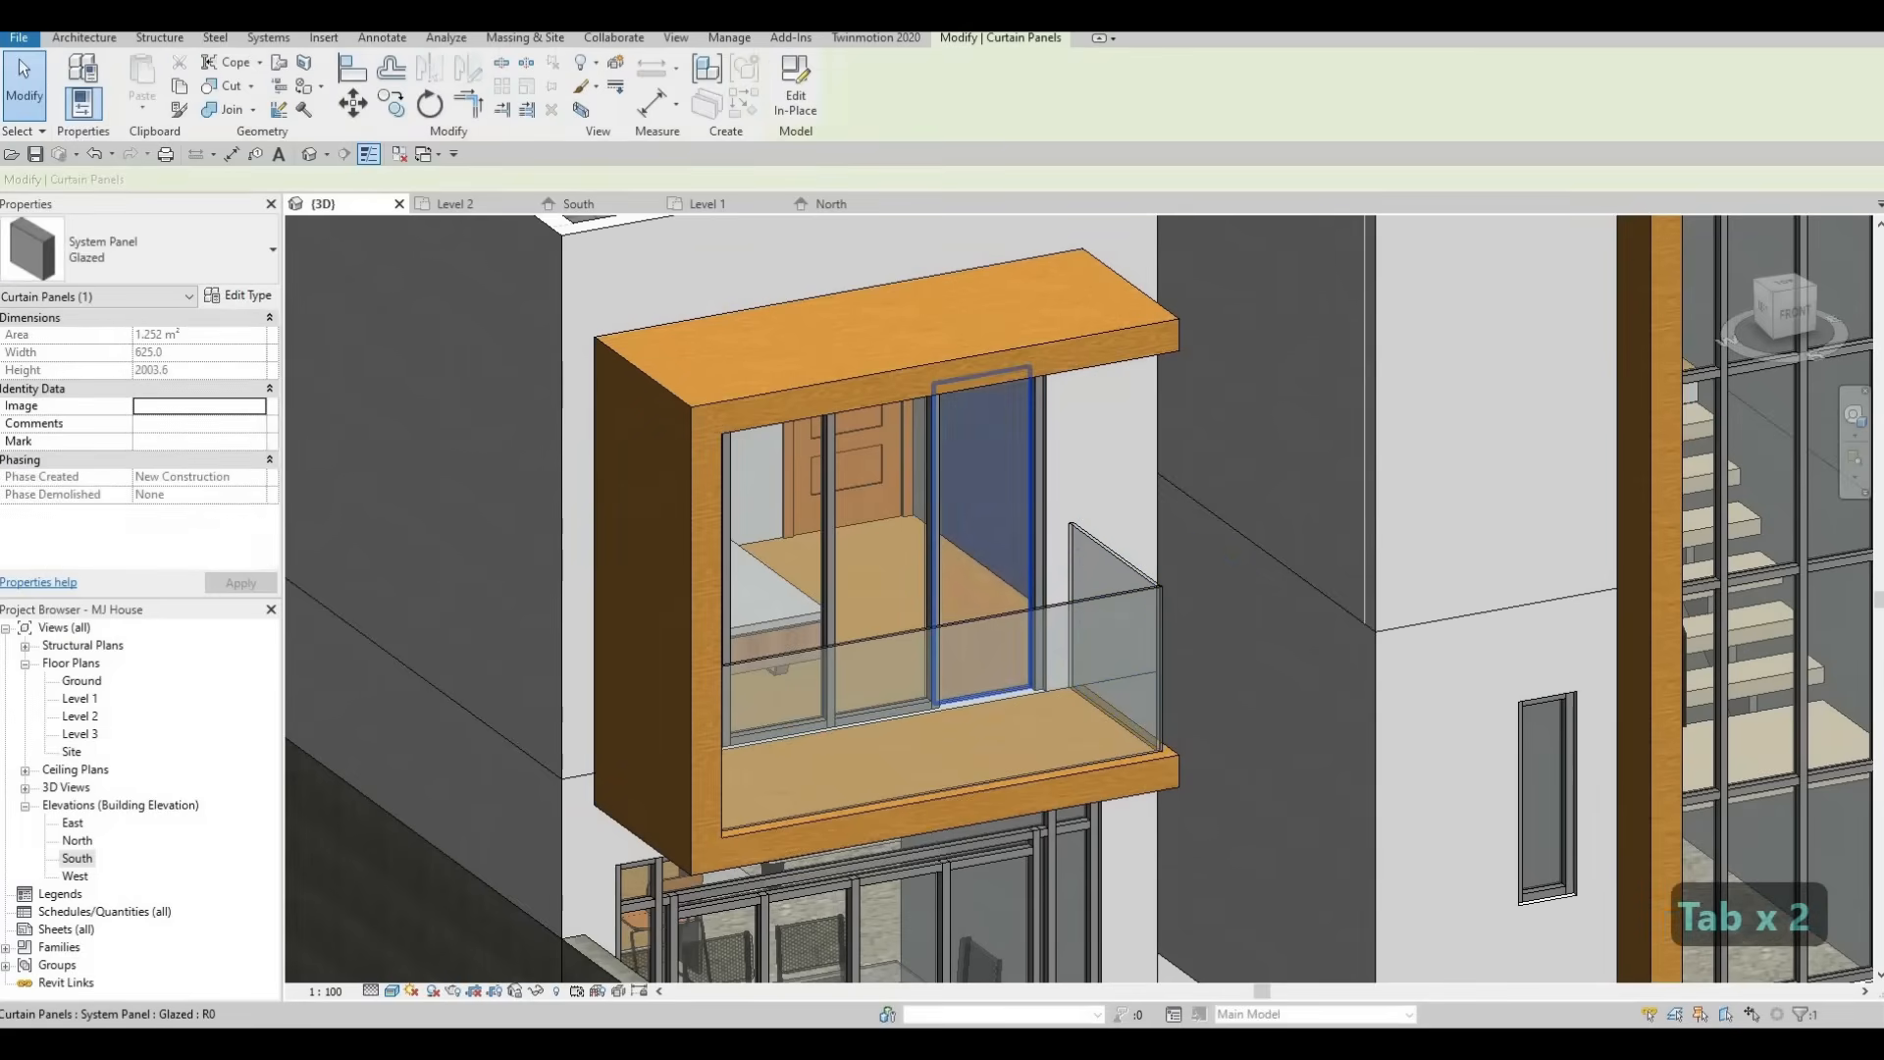
click(61, 245)
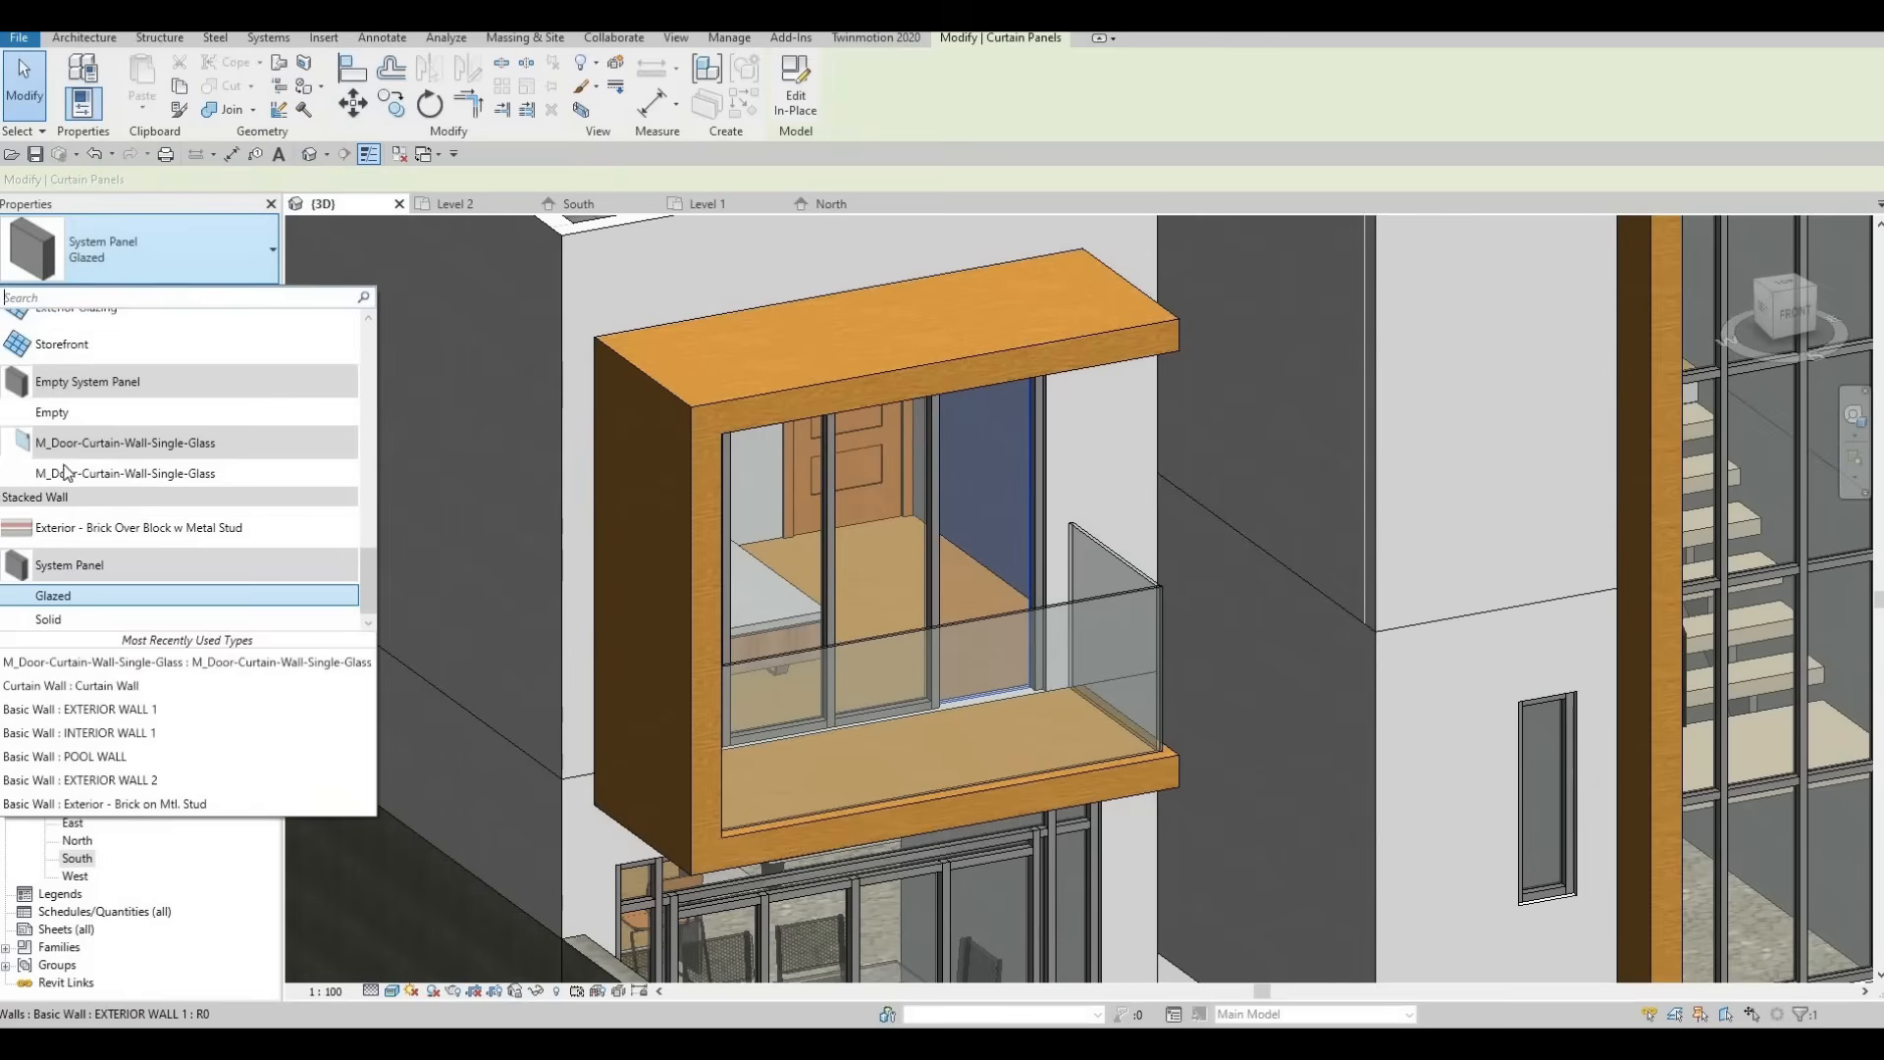
click(58, 473)
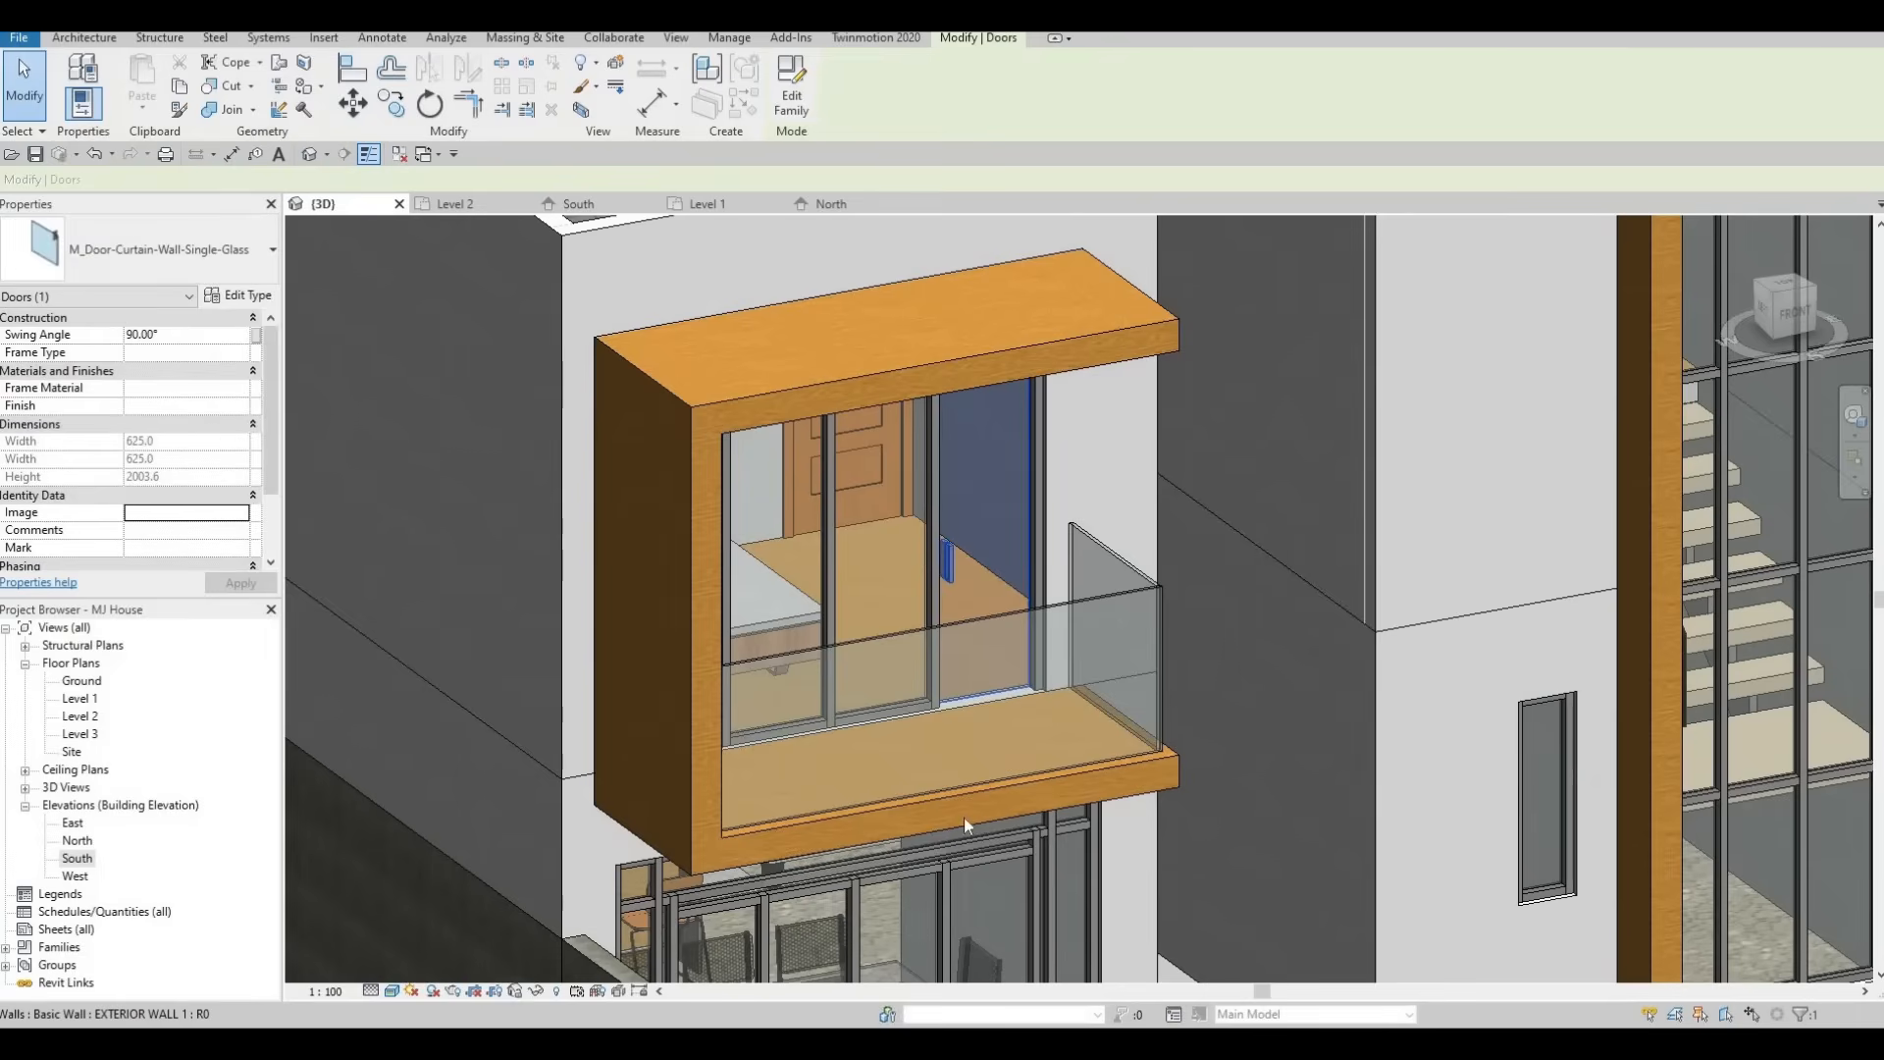
Replace a glazed panel of the rear box window with the M_Door-Curtain-Wall-Single-Glass door.
middle_drag(853, 707, 917, 579)
scroll(932, 677, down, 3)
shift+middle_drag(1158, 763, 898, 624)
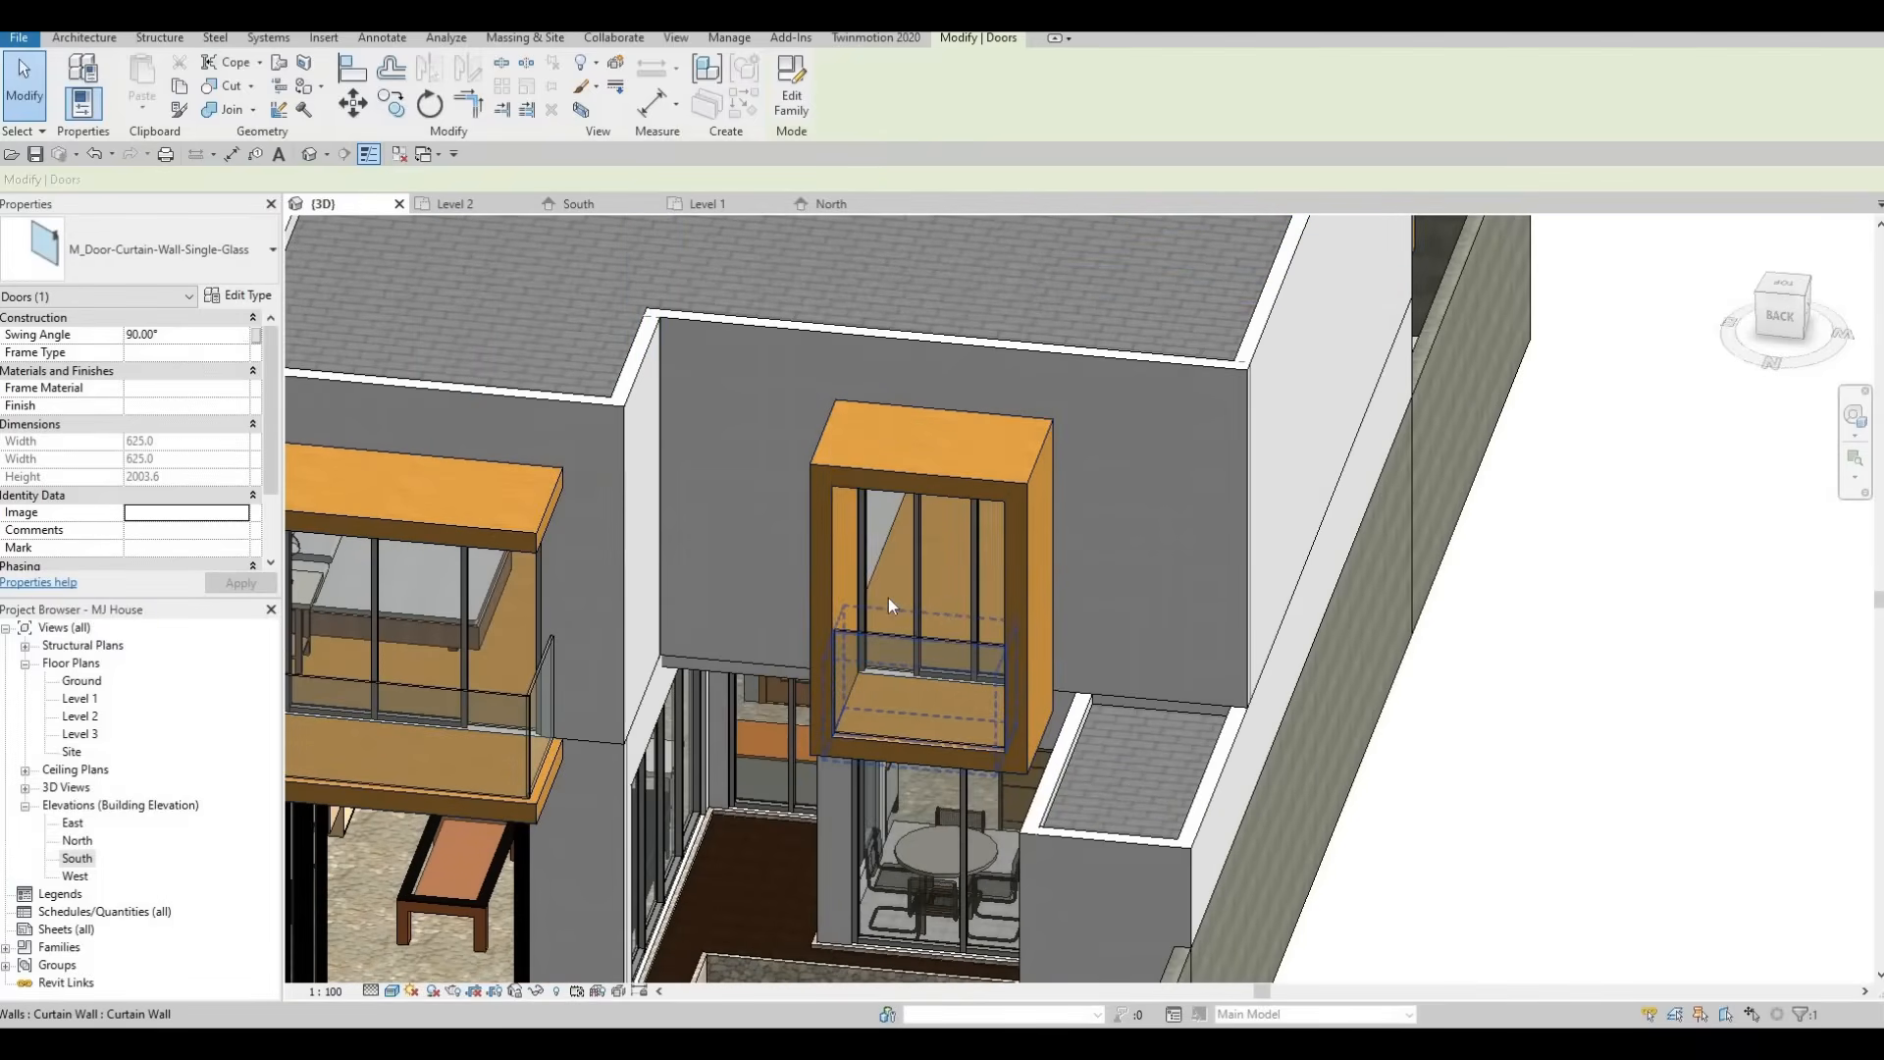
key(Tab)
click(886, 598)
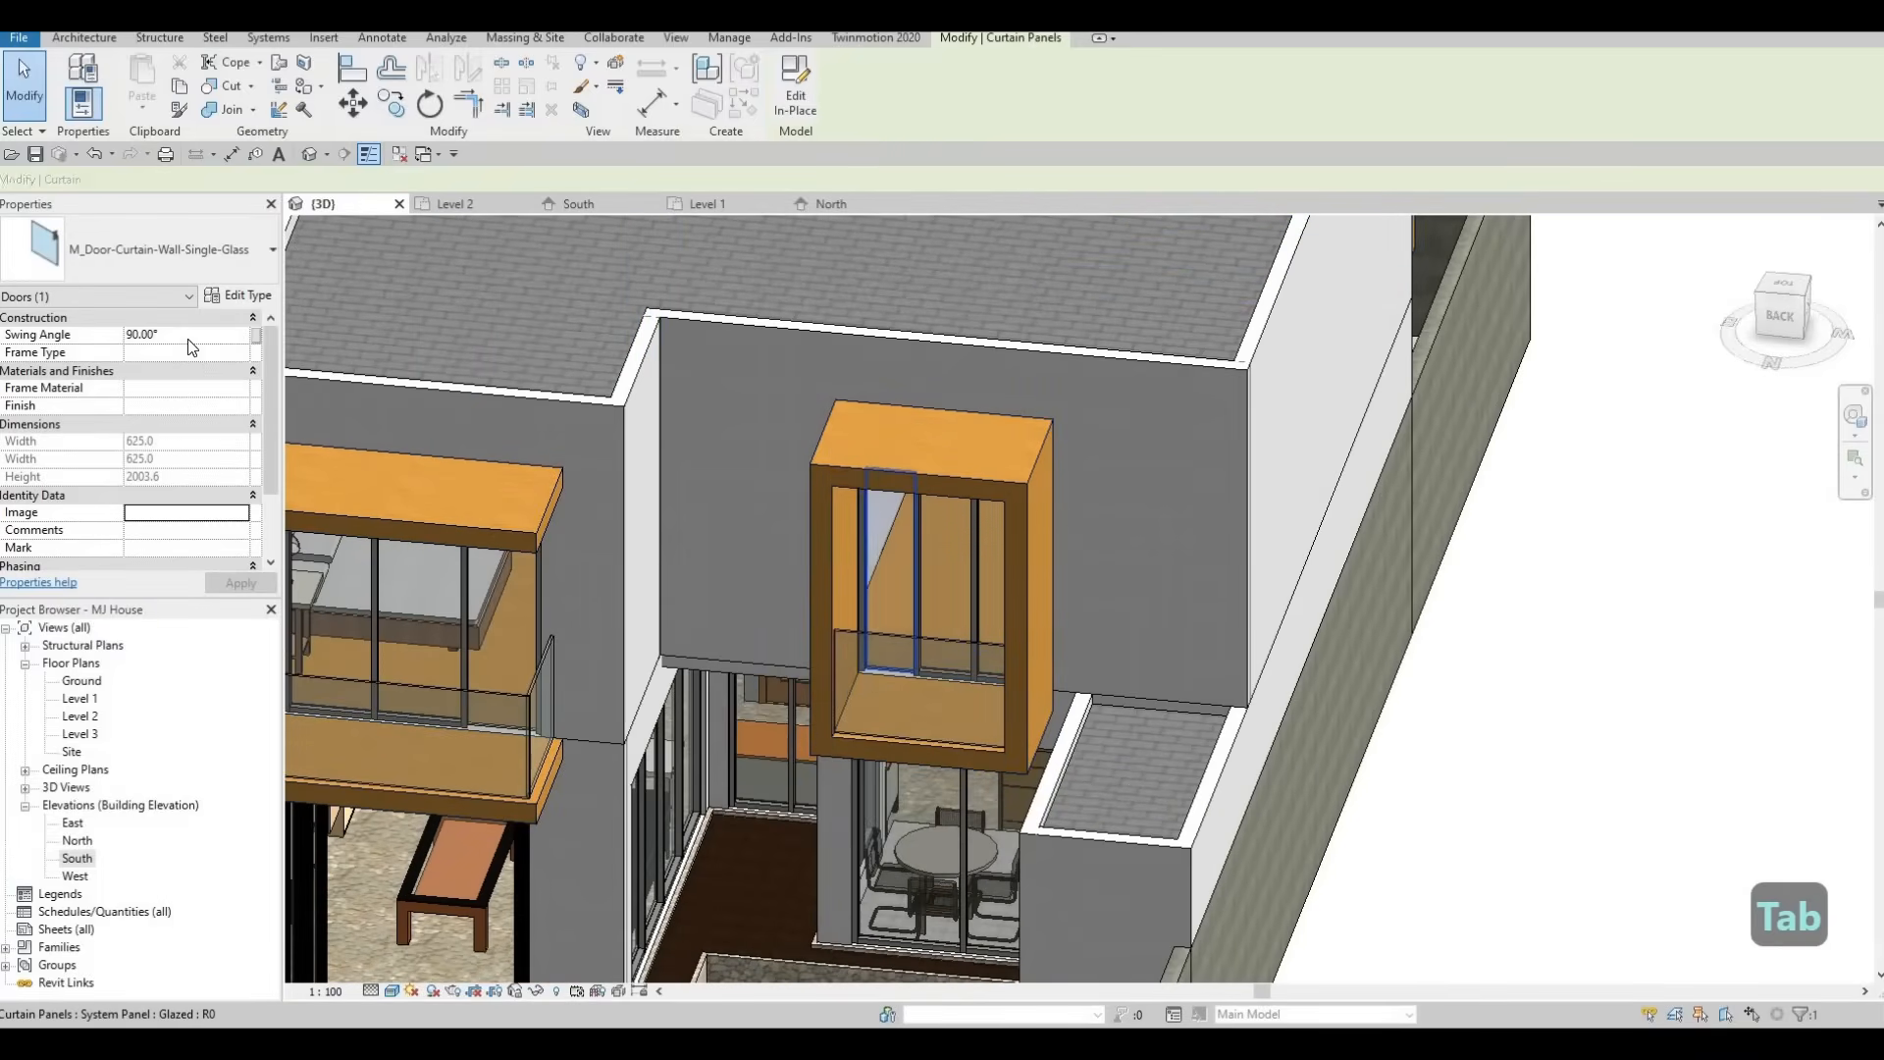
click(147, 249)
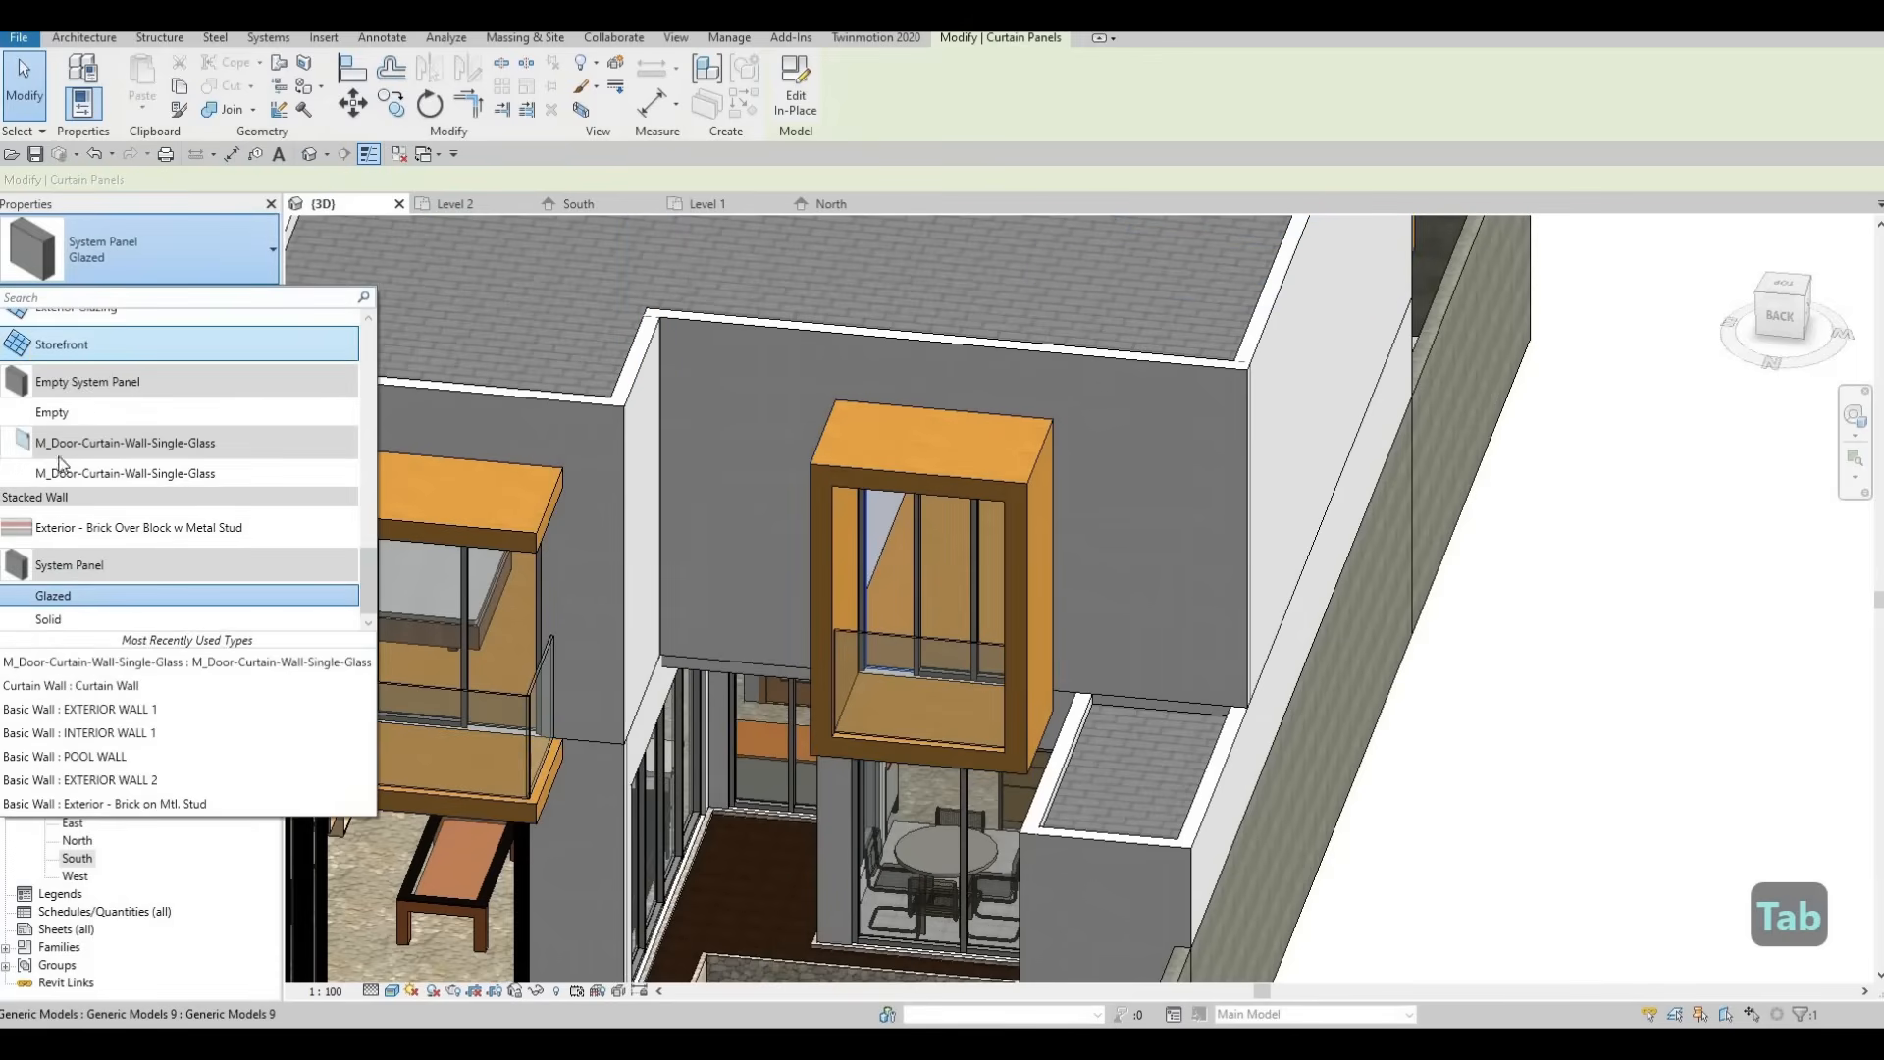
click(178, 473)
Replace a glazed panel of the other rear box window with the M_Door-Curtain-Wall-Single-Glass door.
middle_drag(487, 643, 846, 581)
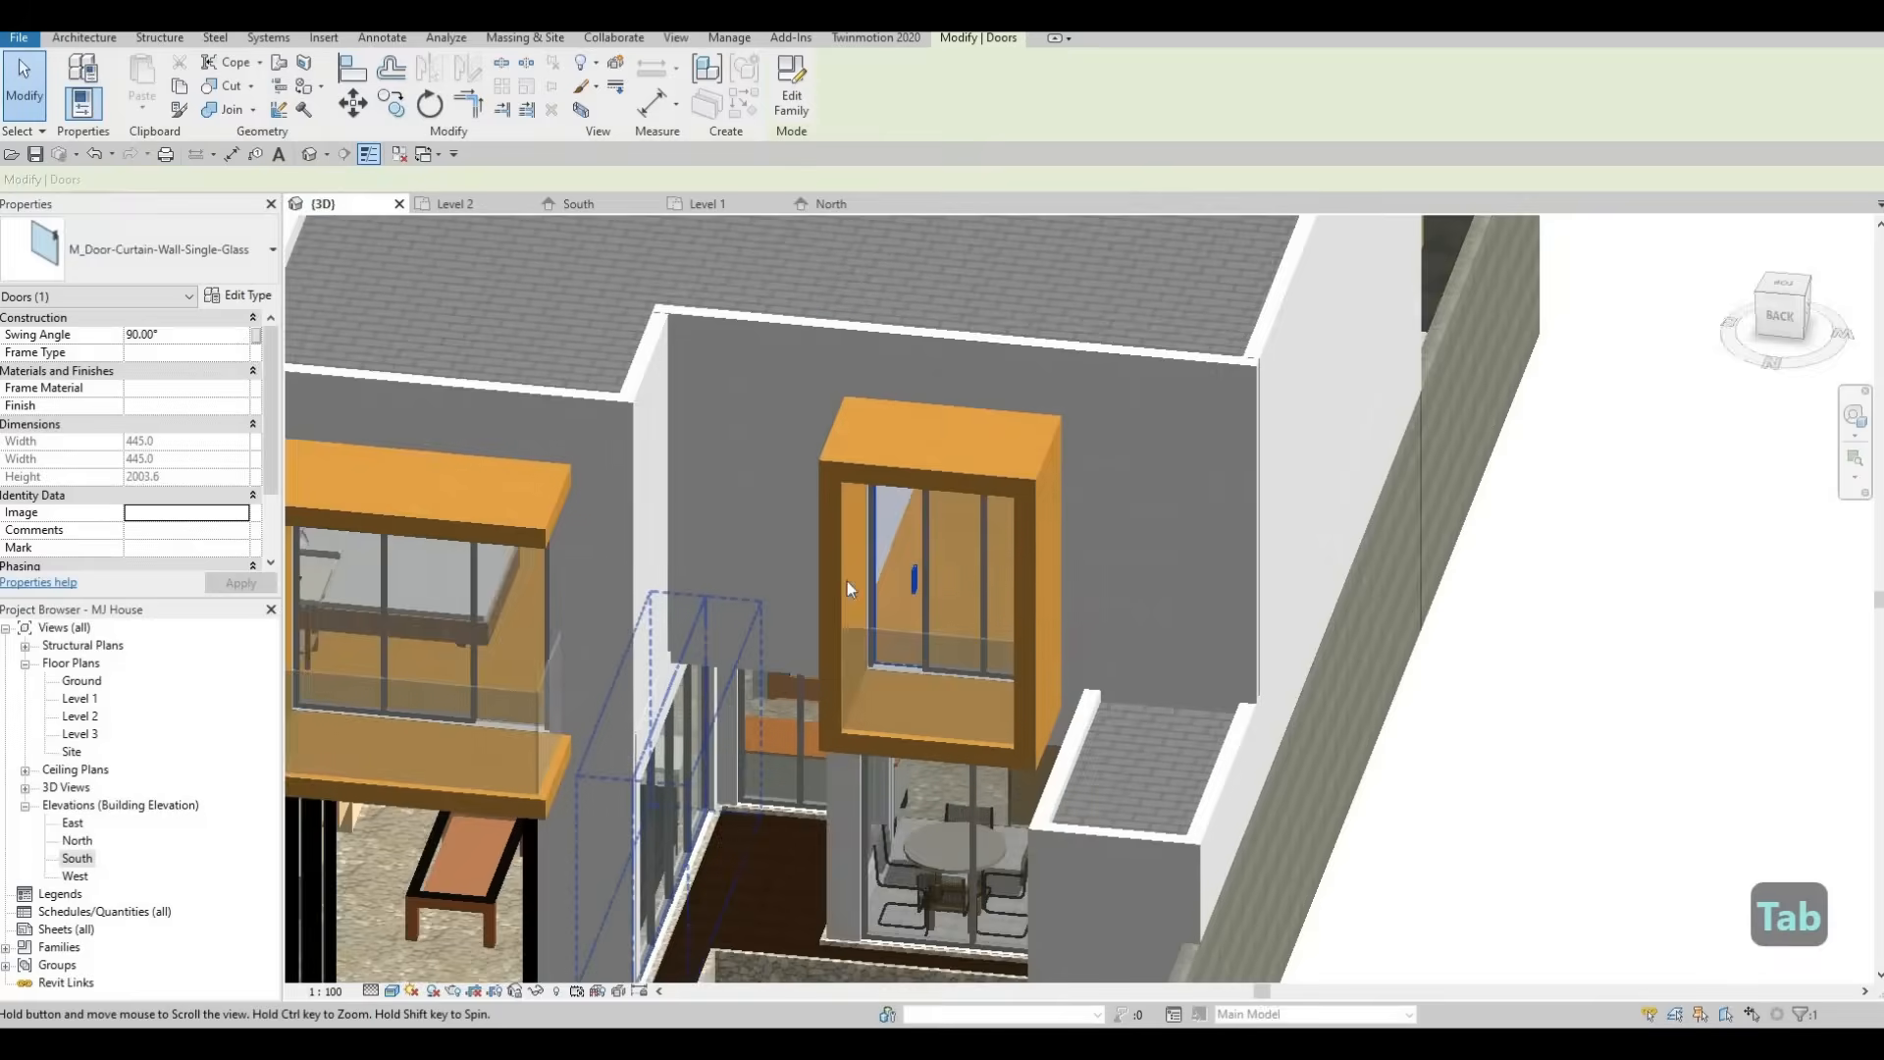
key(Tab)
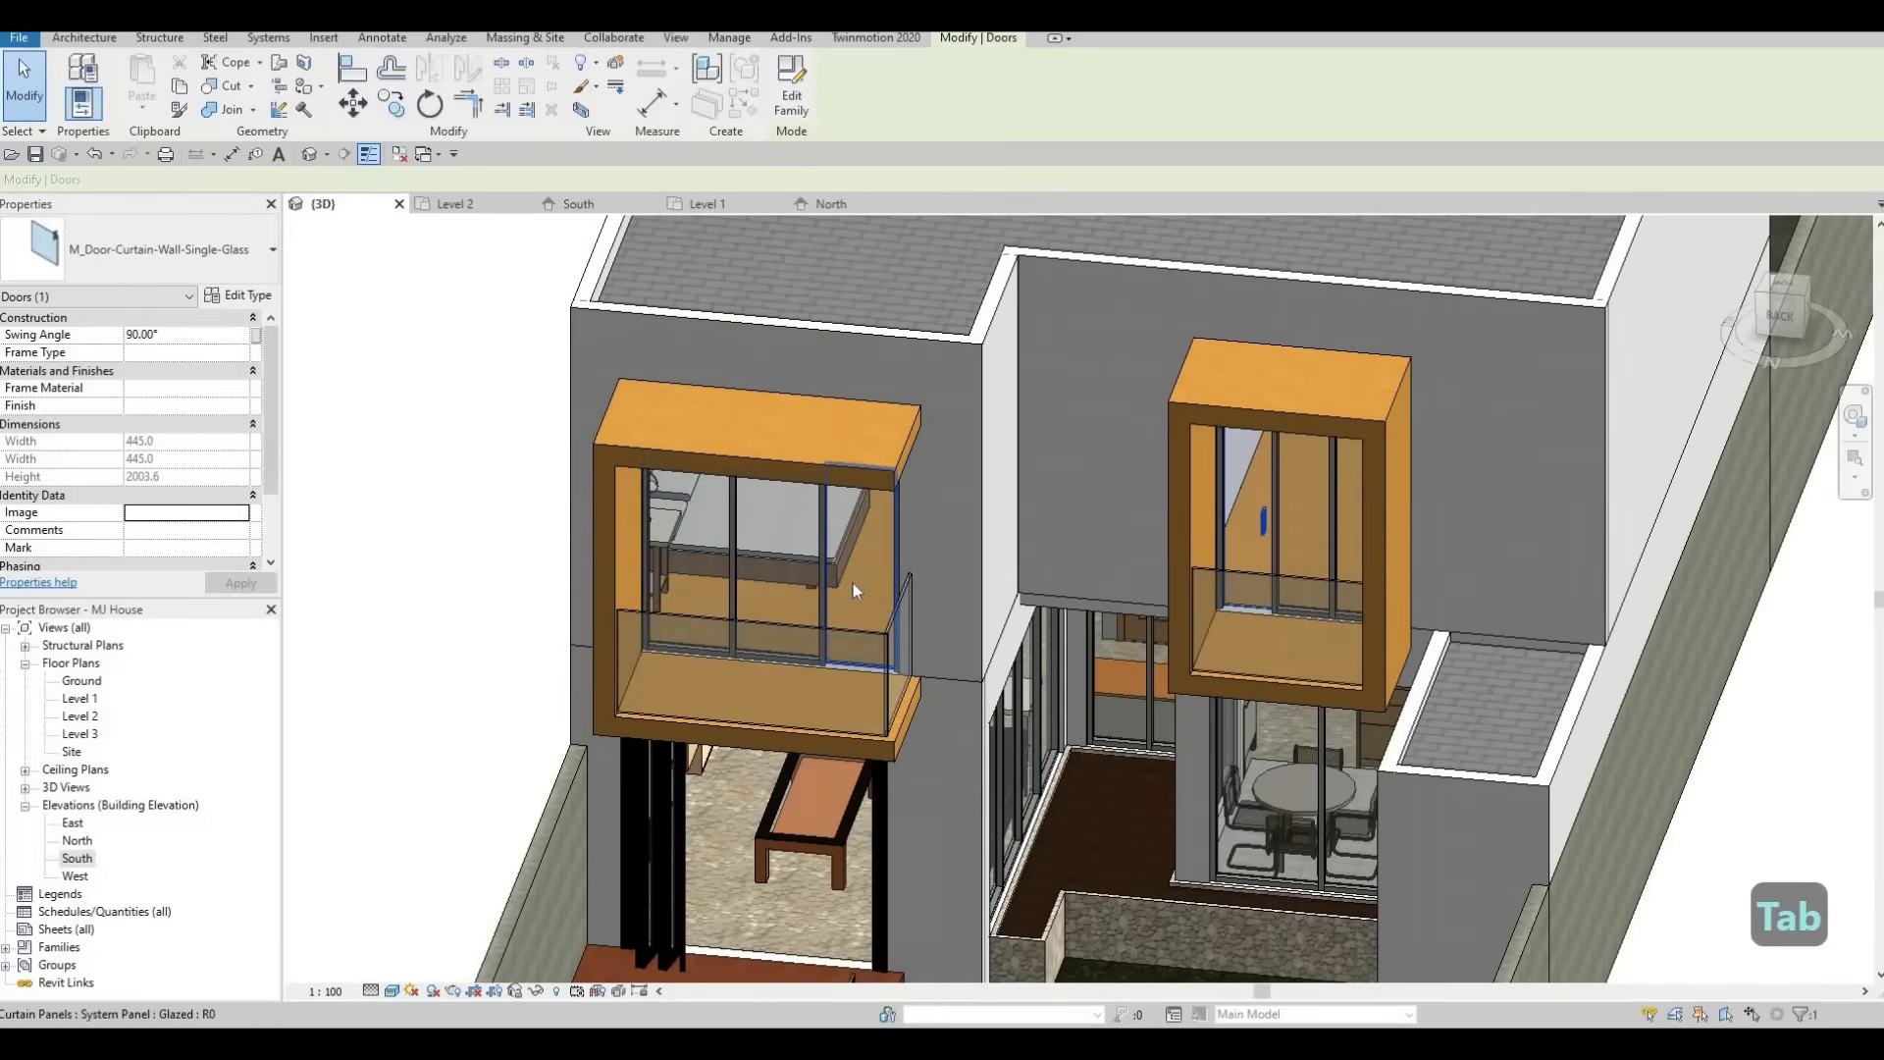
click(229, 263)
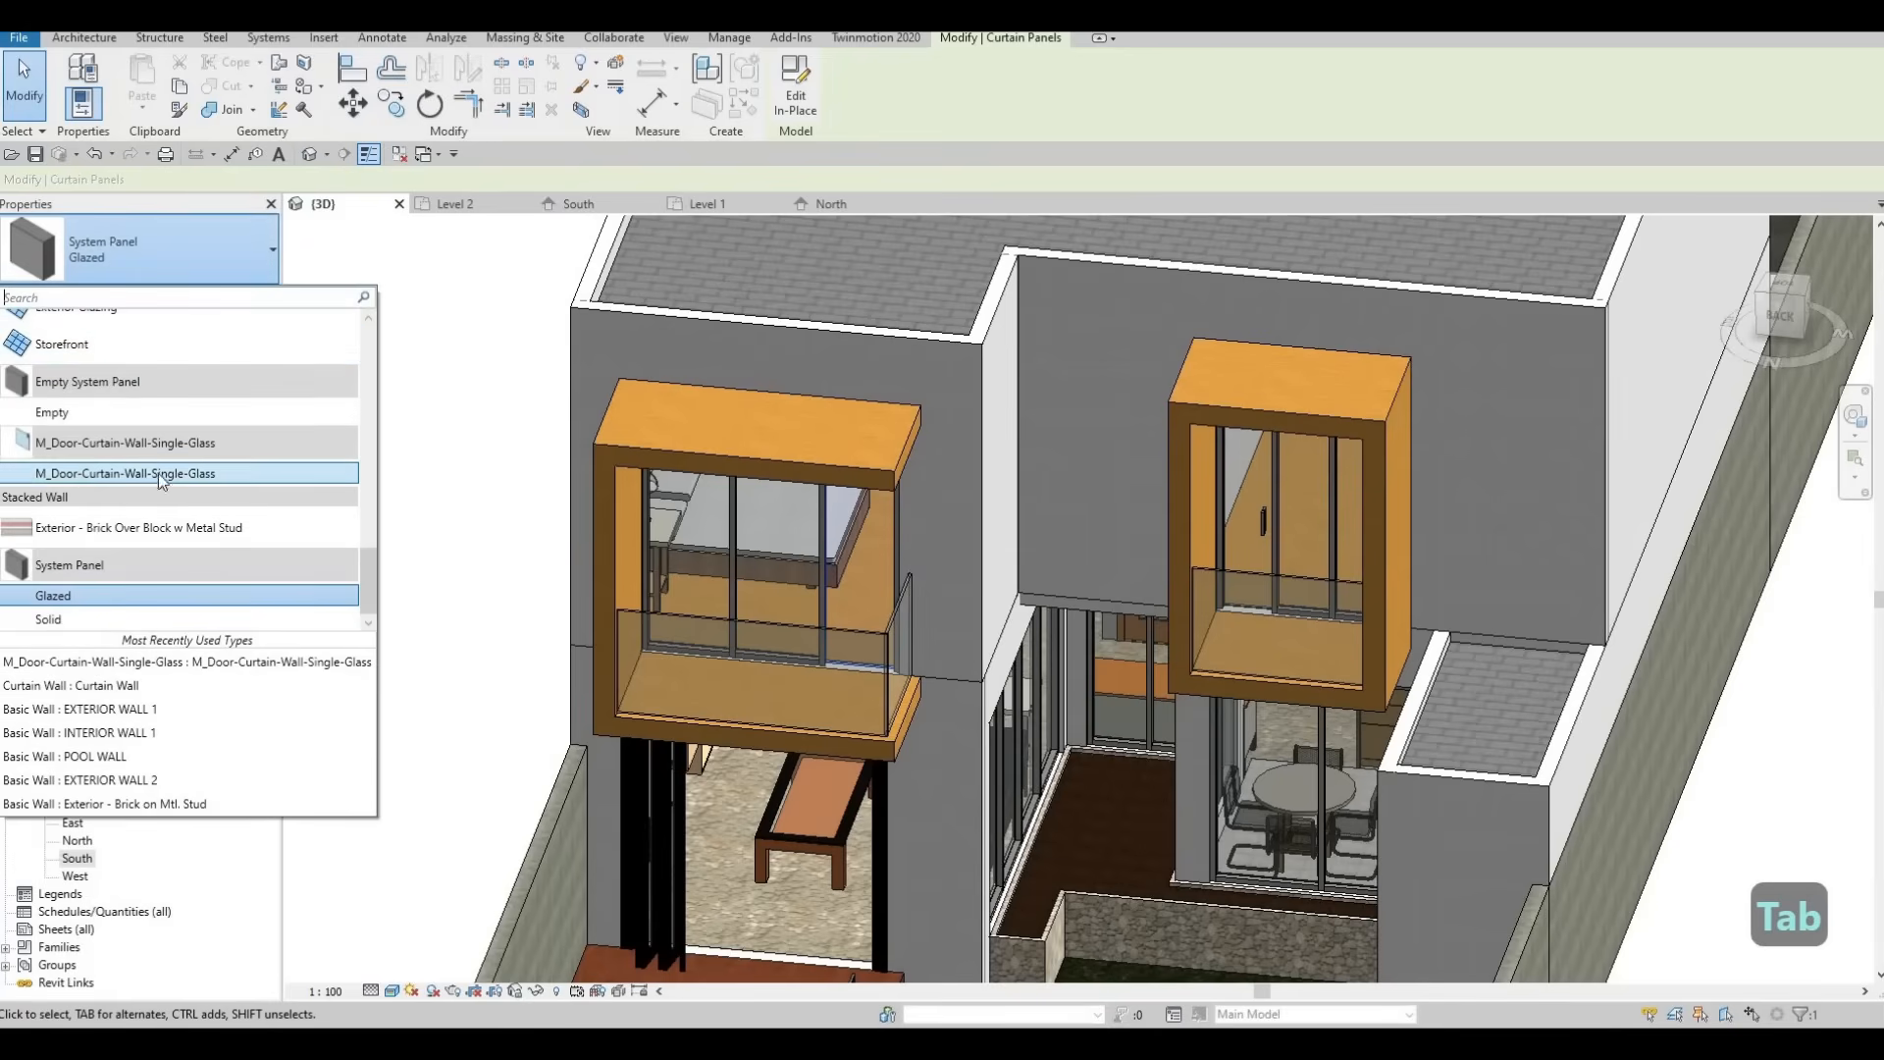
click(79, 474)
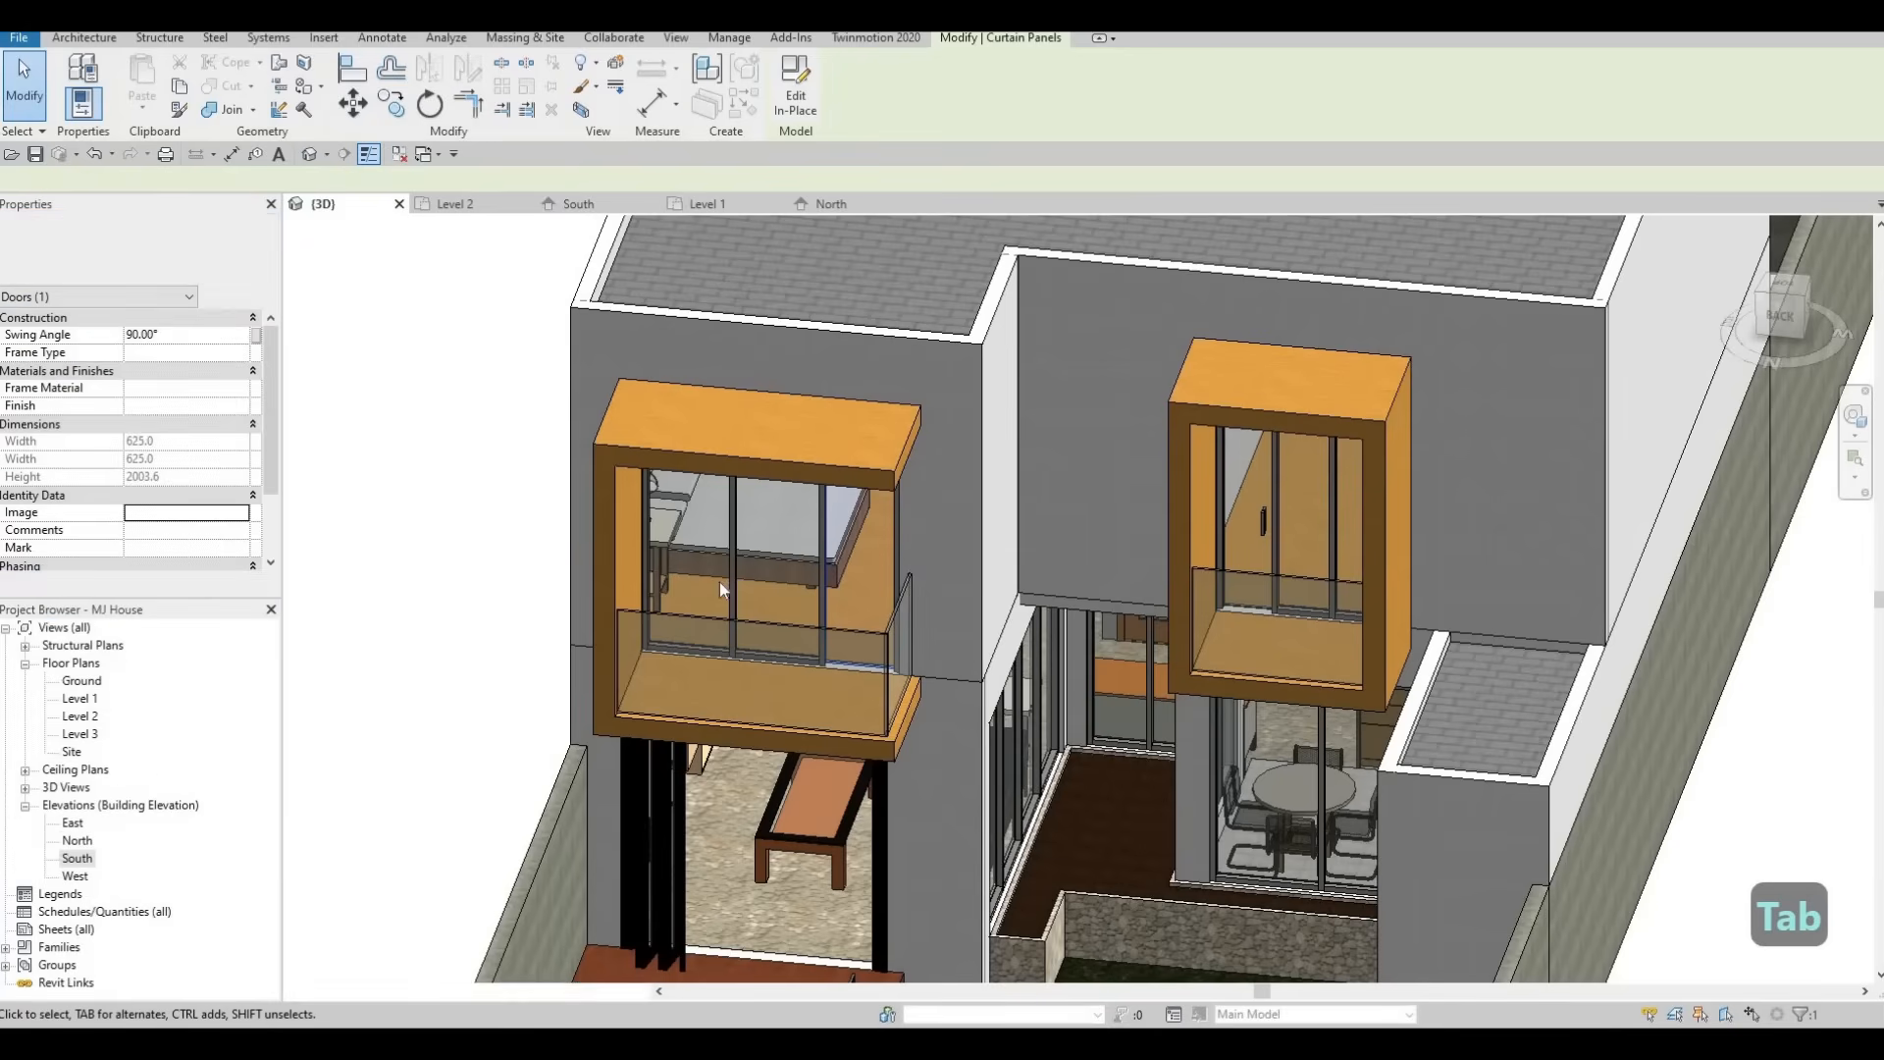
In the Level 2 plan, flip the hand of the upper balcony's curtain wall door.
double_click(79, 716)
middle_drag(1142, 664, 922, 700)
key(Escape)
click(897, 684)
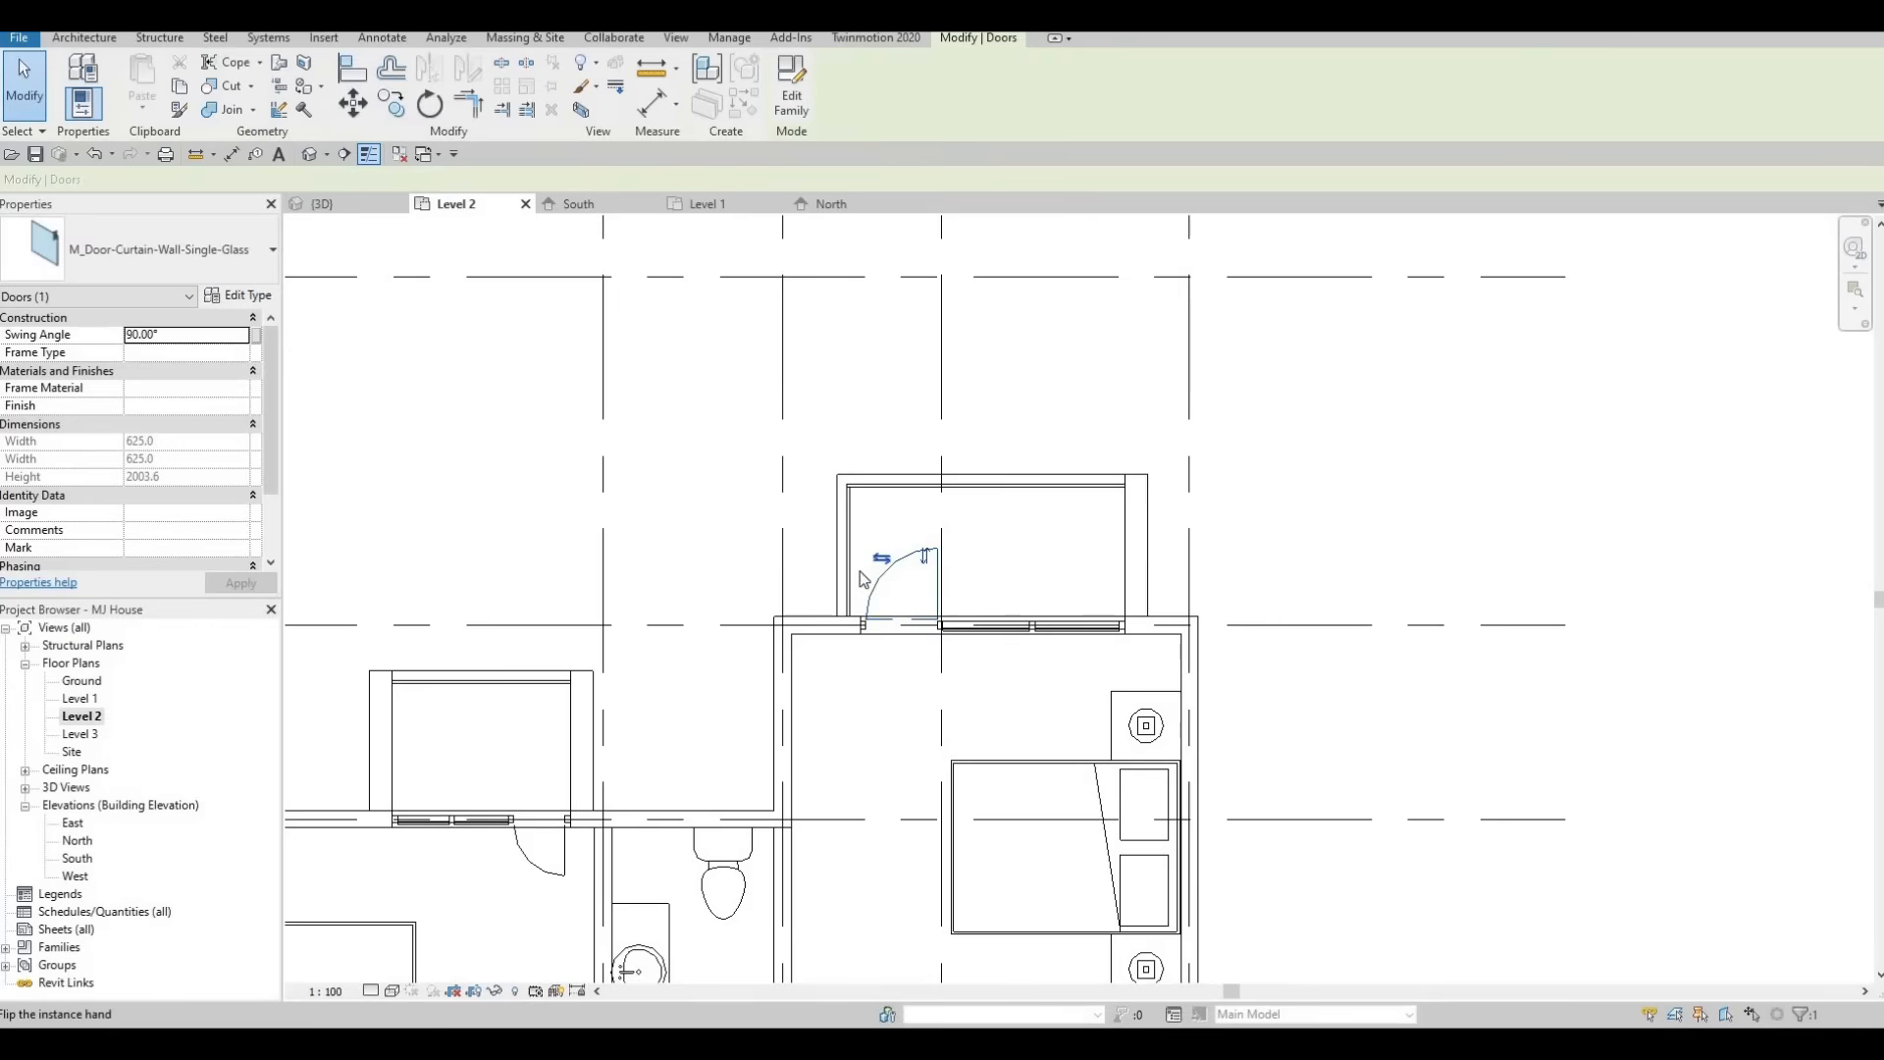
Flip the lower balcony's curtain wall door so it swings out onto the balcony.
middle_drag(544, 877, 859, 783)
key(Escape)
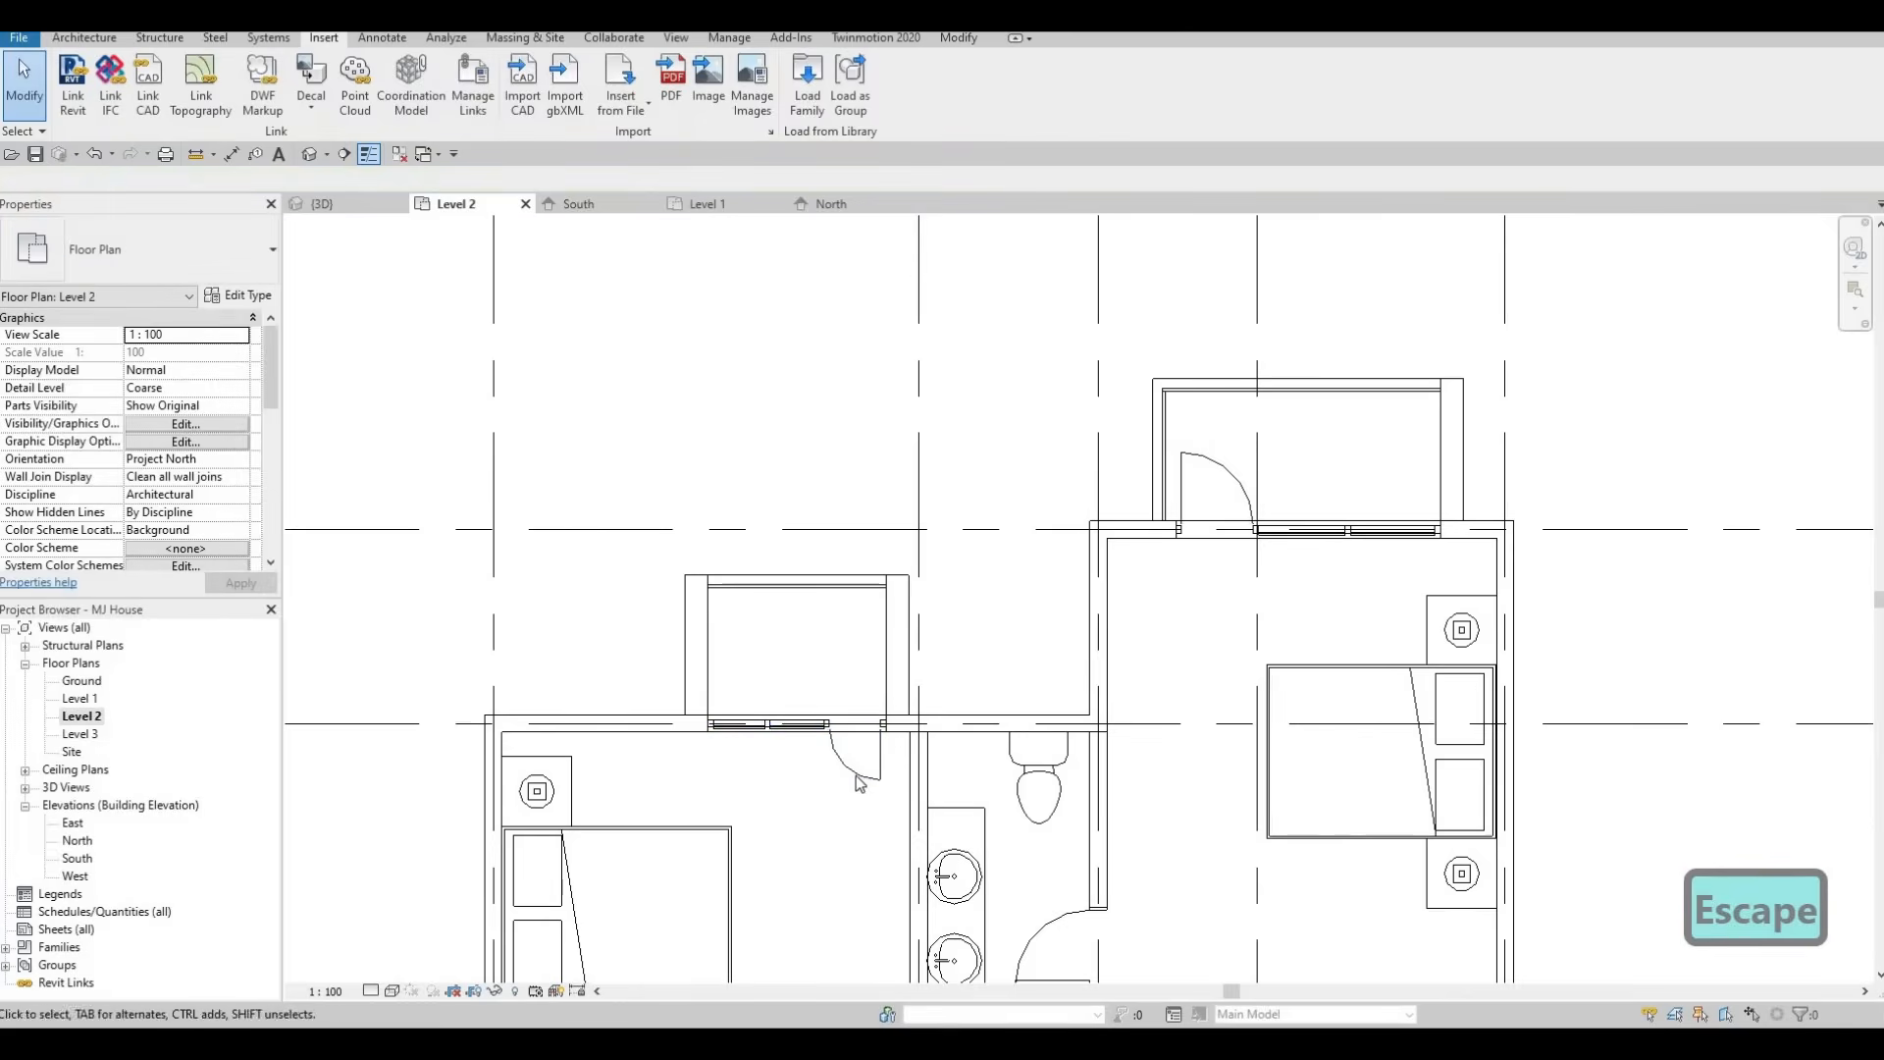
click(858, 766)
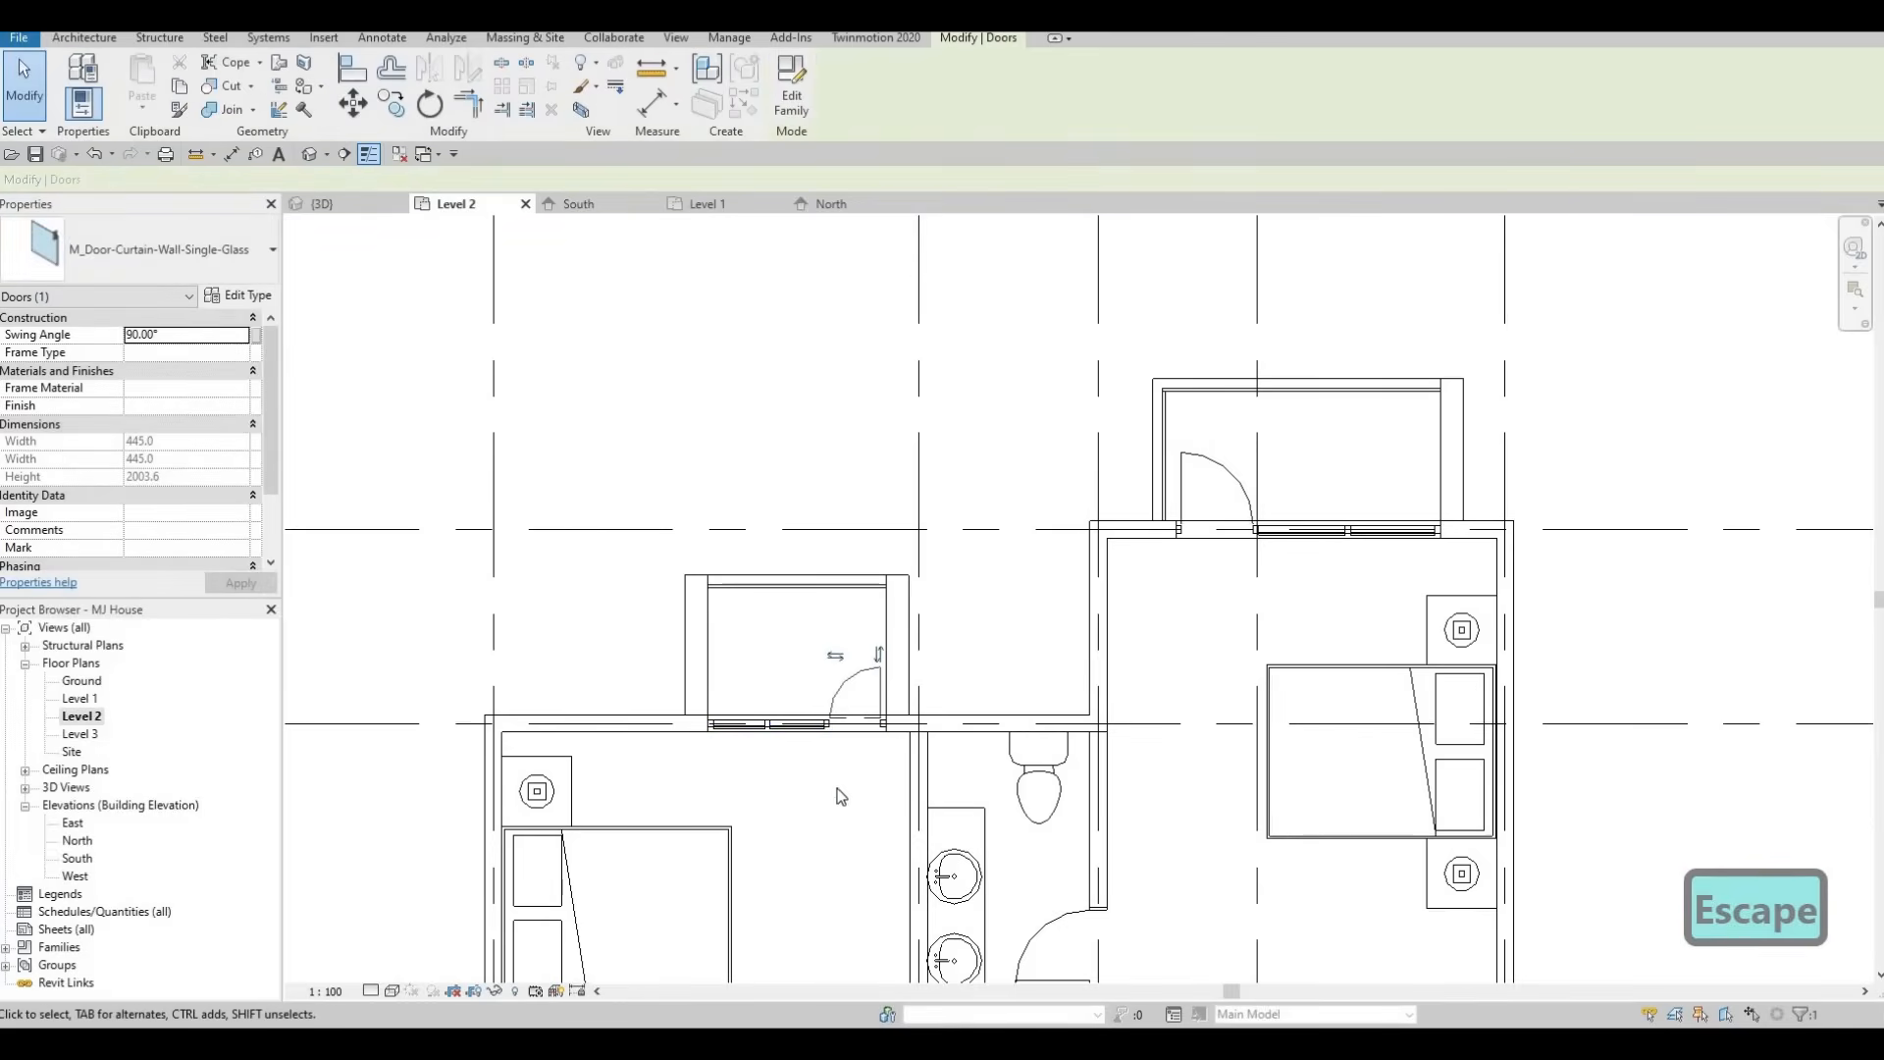
middle_drag(824, 711, 822, 407)
scroll(822, 407, down, 3)
middle_drag(829, 899, 839, 693)
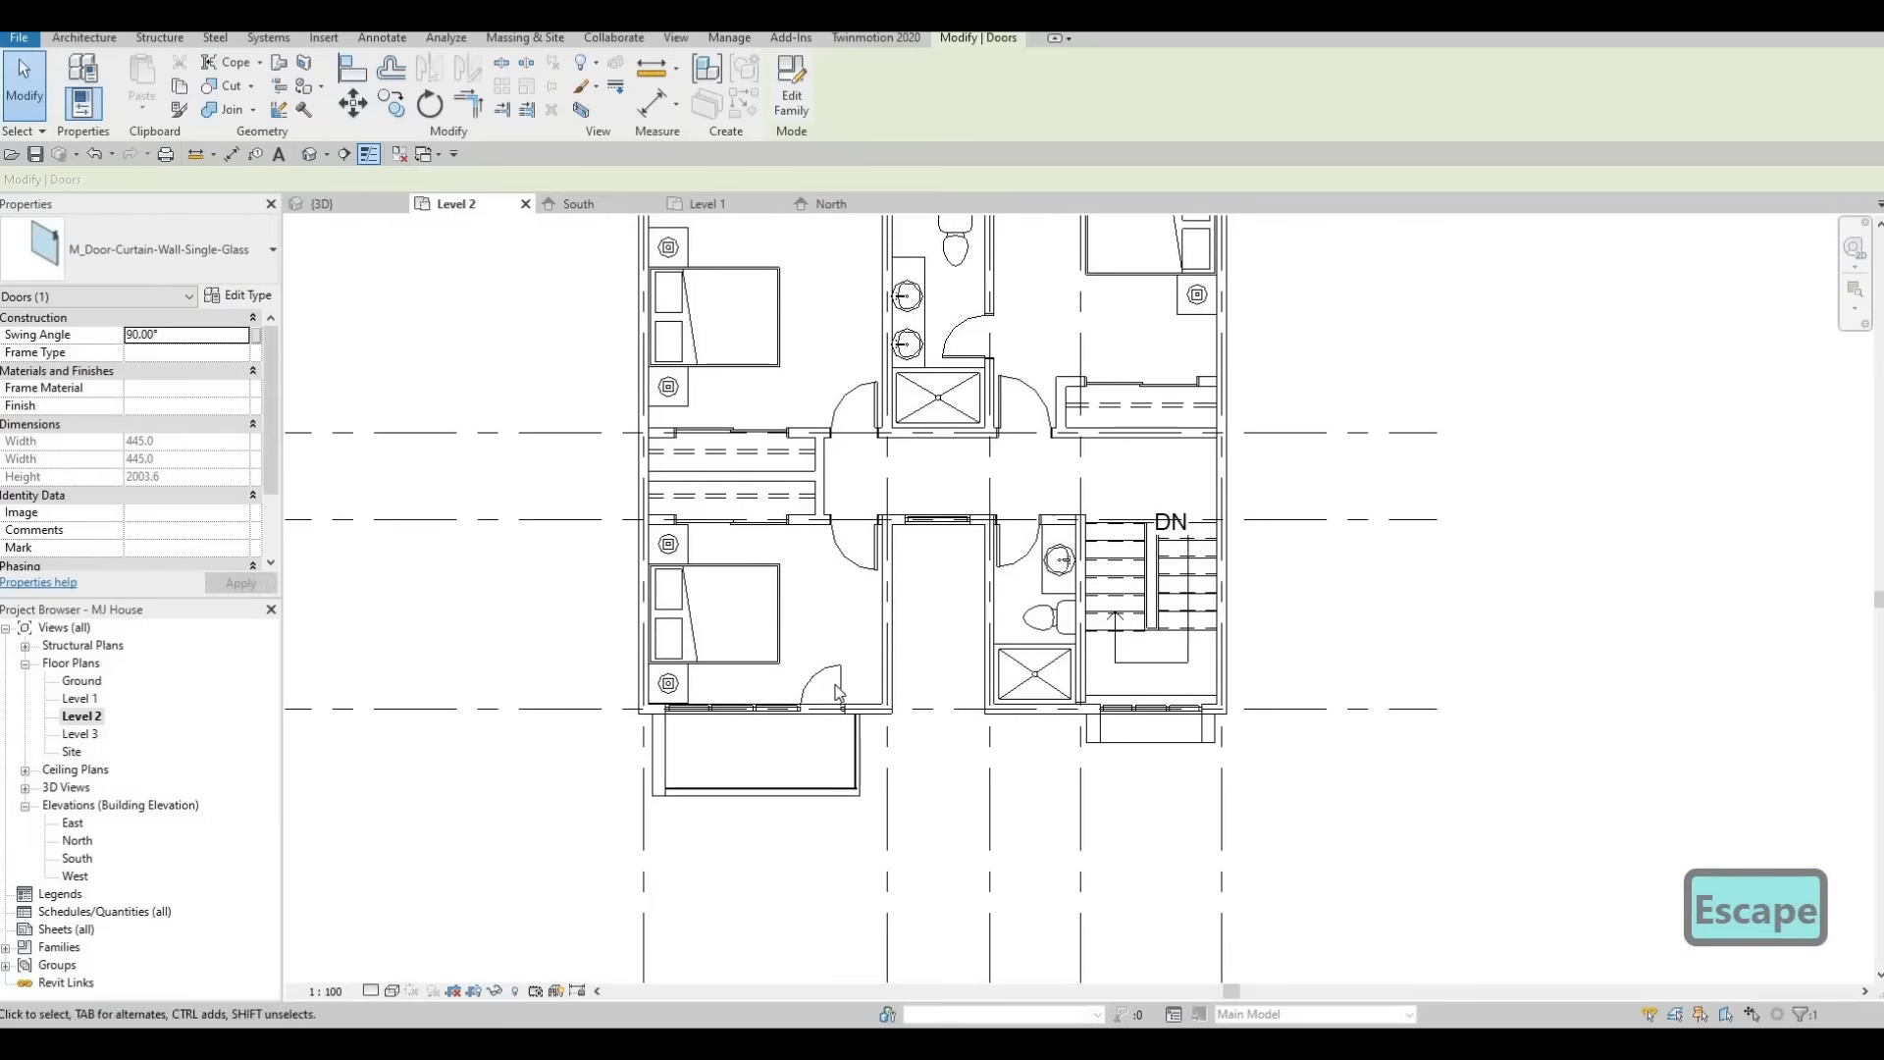
click(828, 684)
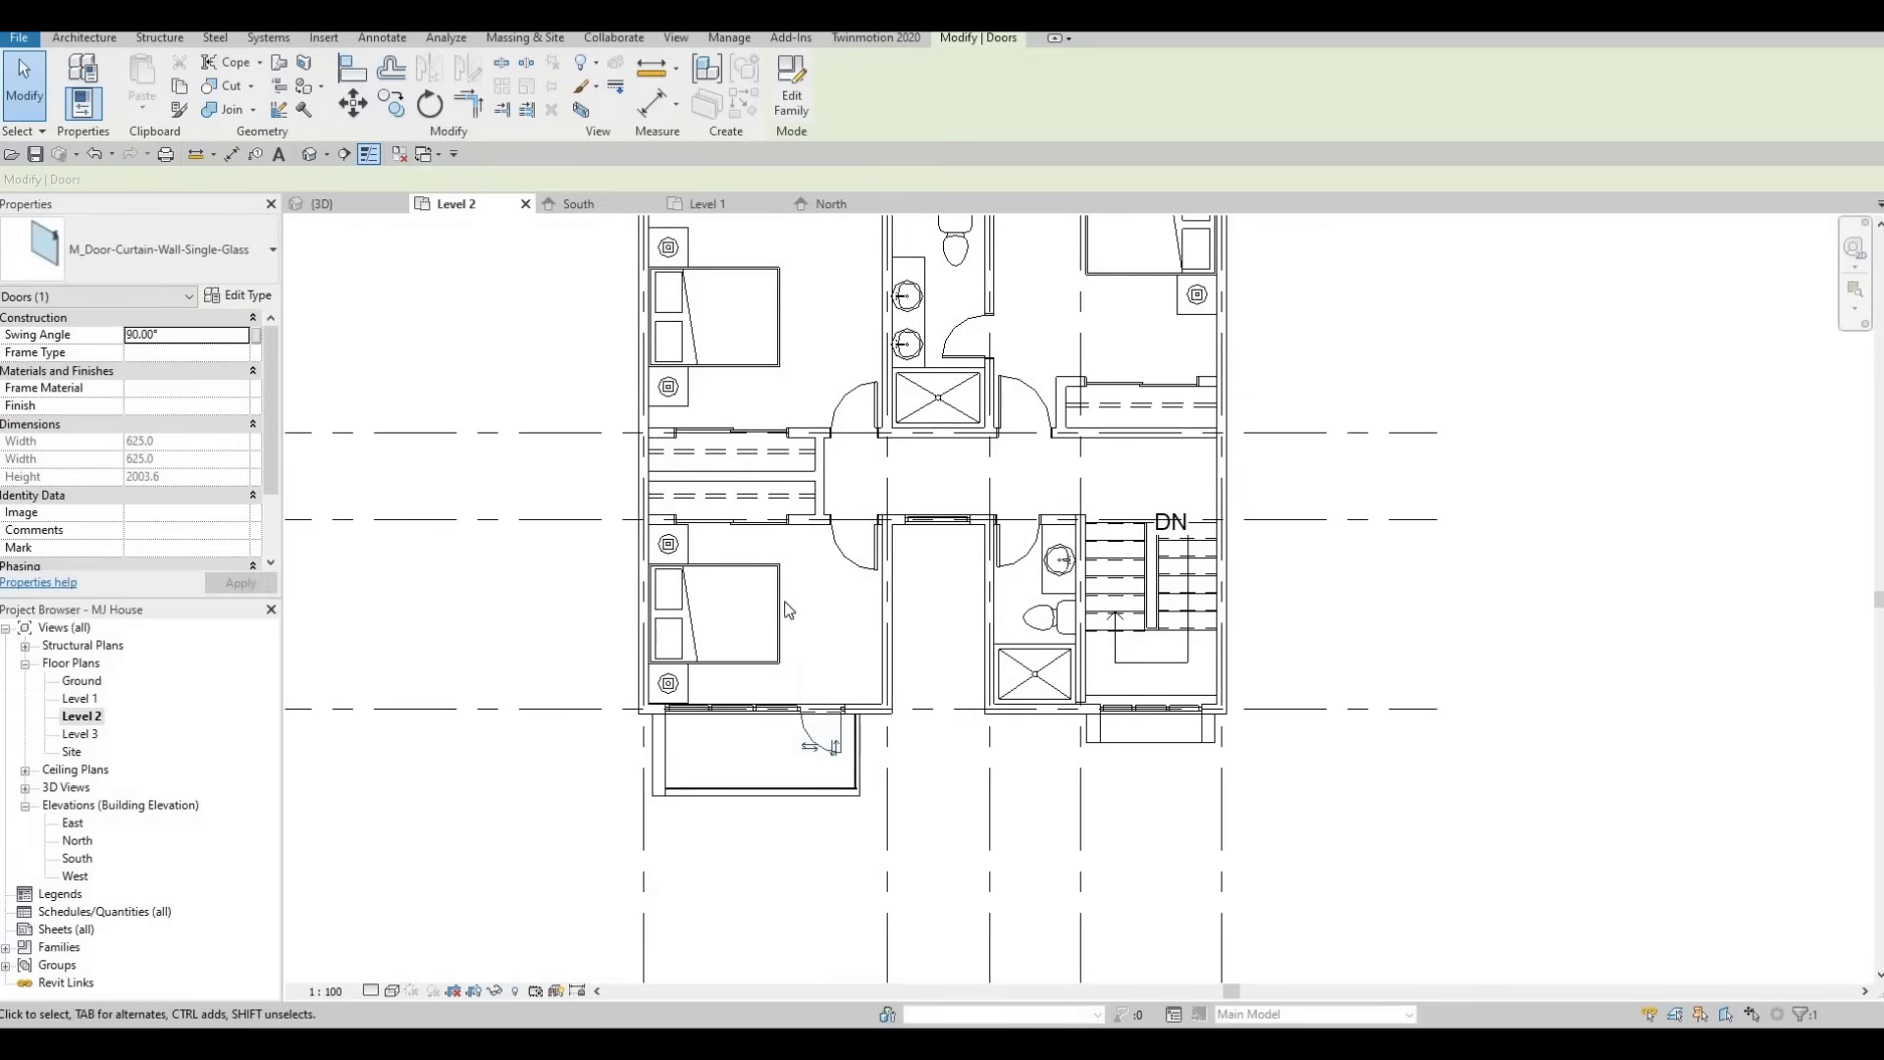
key(Escape)
Inspect the rear of the house and the garden wall in the 3D view.
middle_drag(880, 736, 685, 774)
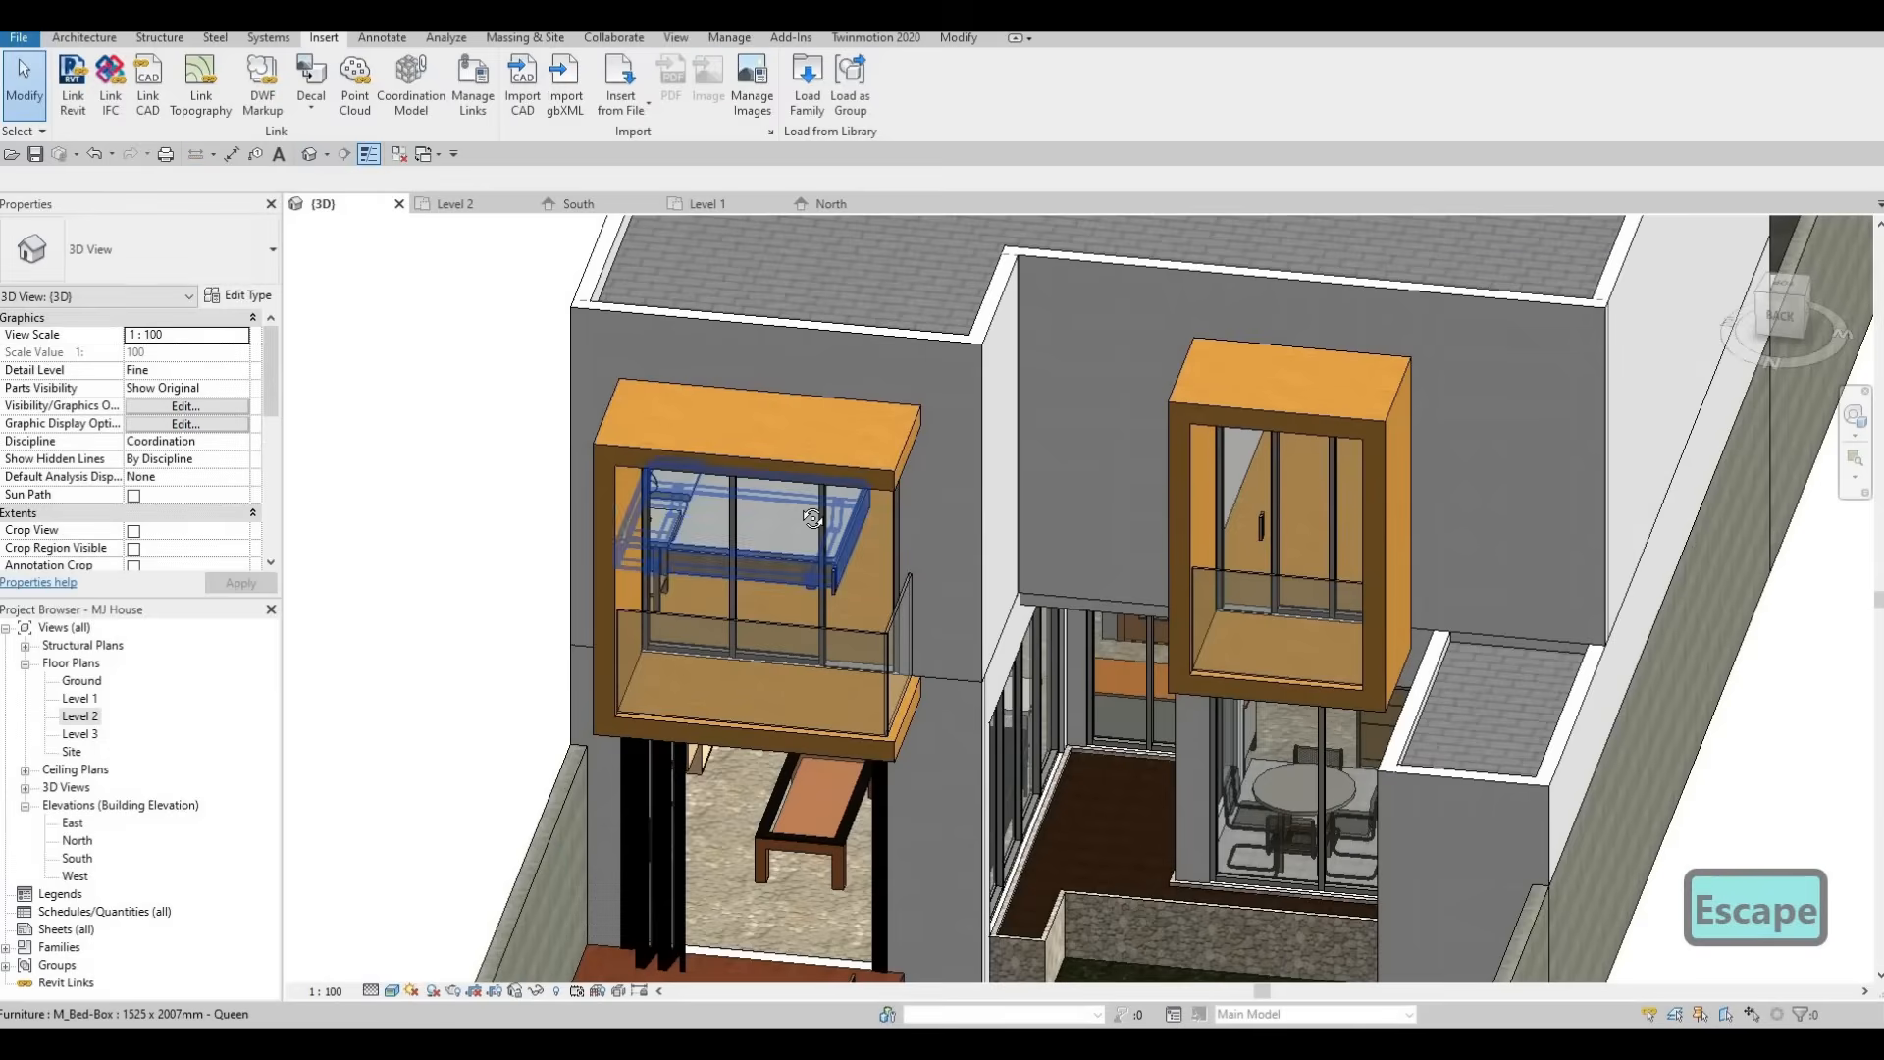
scroll(702, 525, down, 2)
shift+middle_drag(701, 525, 601, 505)
scroll(848, 516, down, 3)
scroll(601, 505, up, 3)
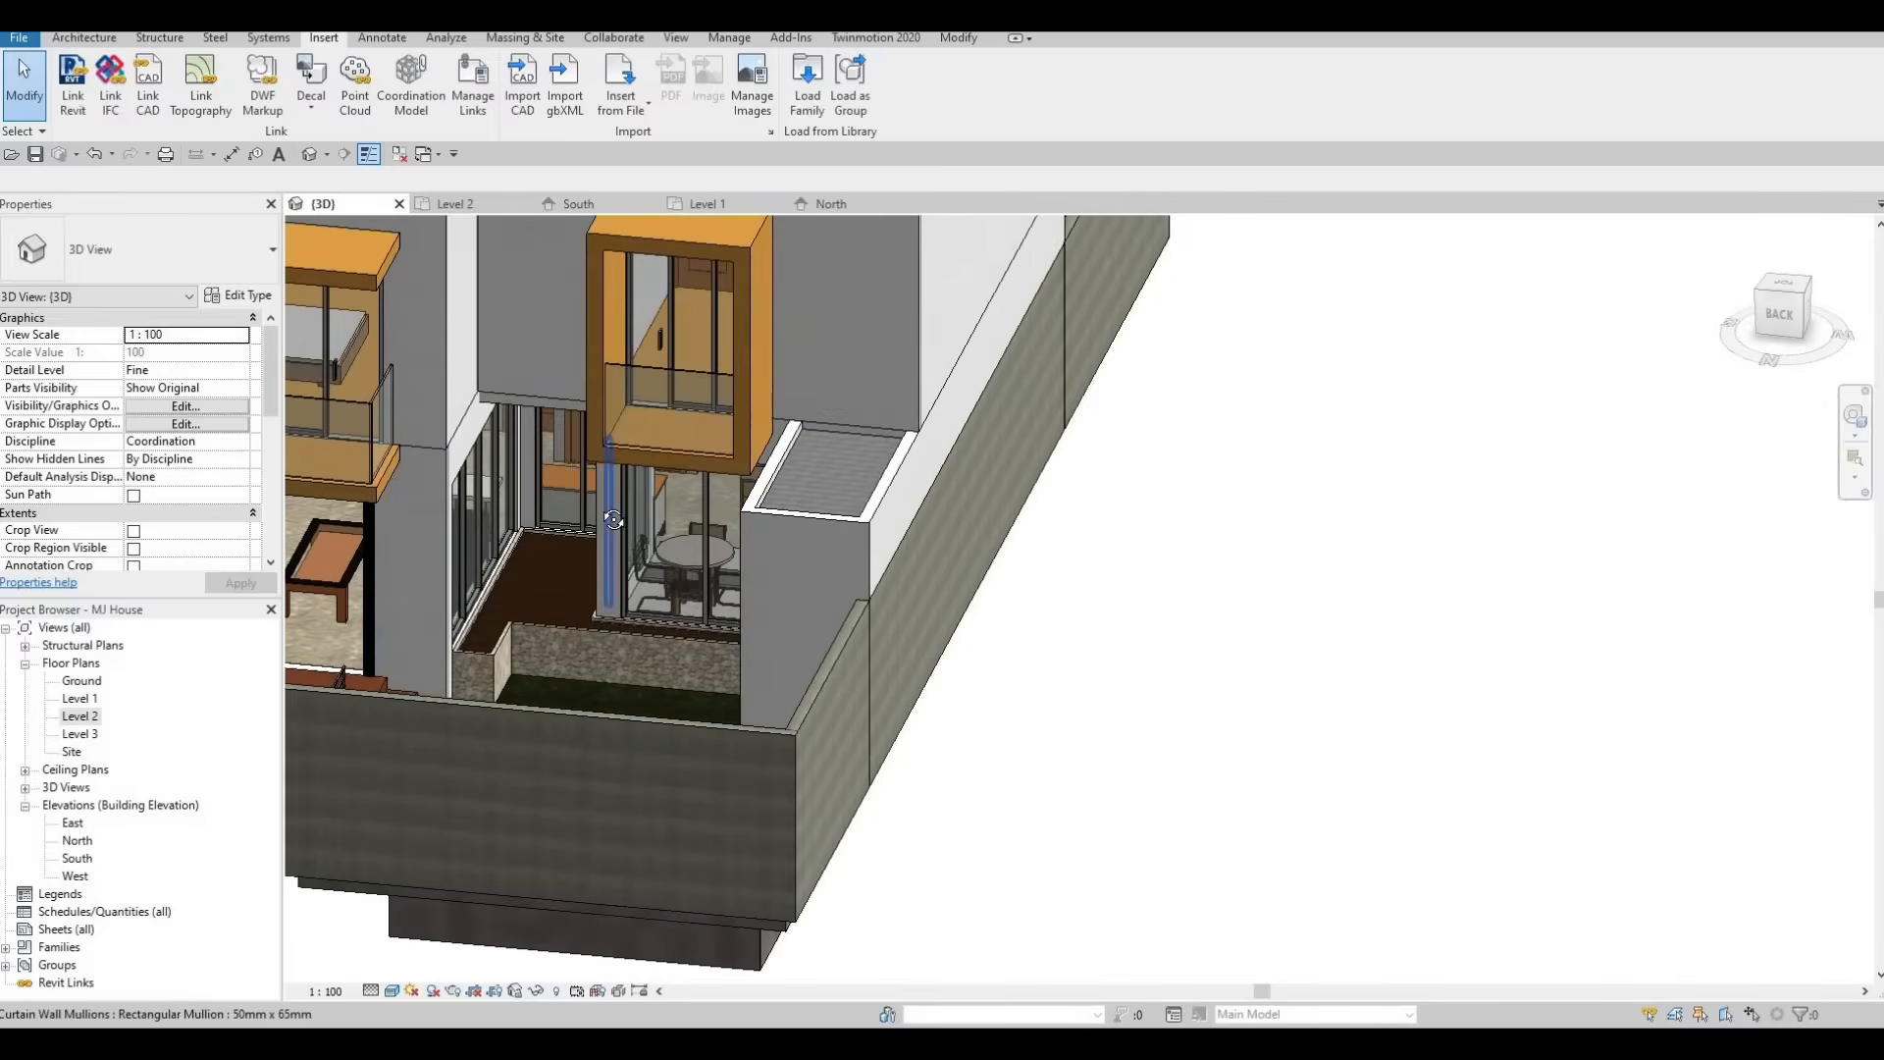
scroll(811, 527, down, 3)
shift+middle_drag(810, 527, 983, 583)
scroll(686, 434, up, 3)
shift+middle_drag(1095, 608, 1143, 544)
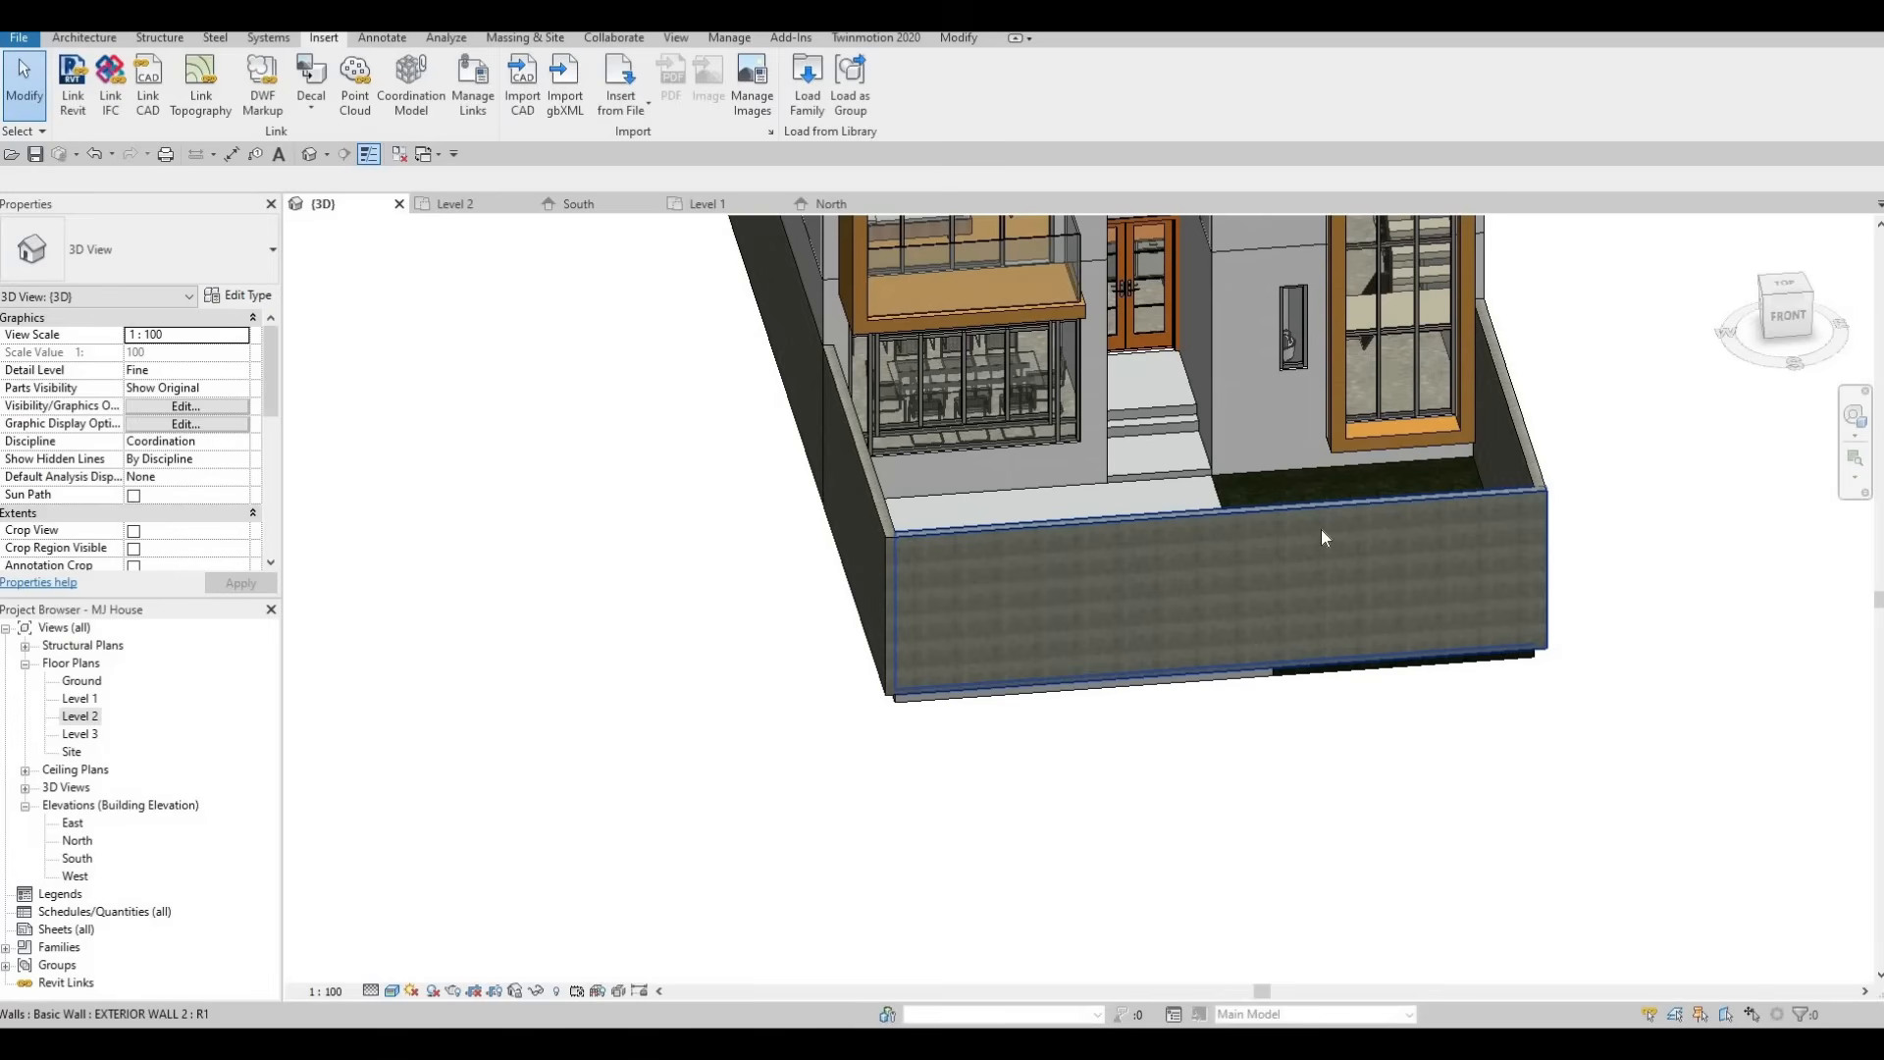
middle_drag(1352, 444, 1370, 433)
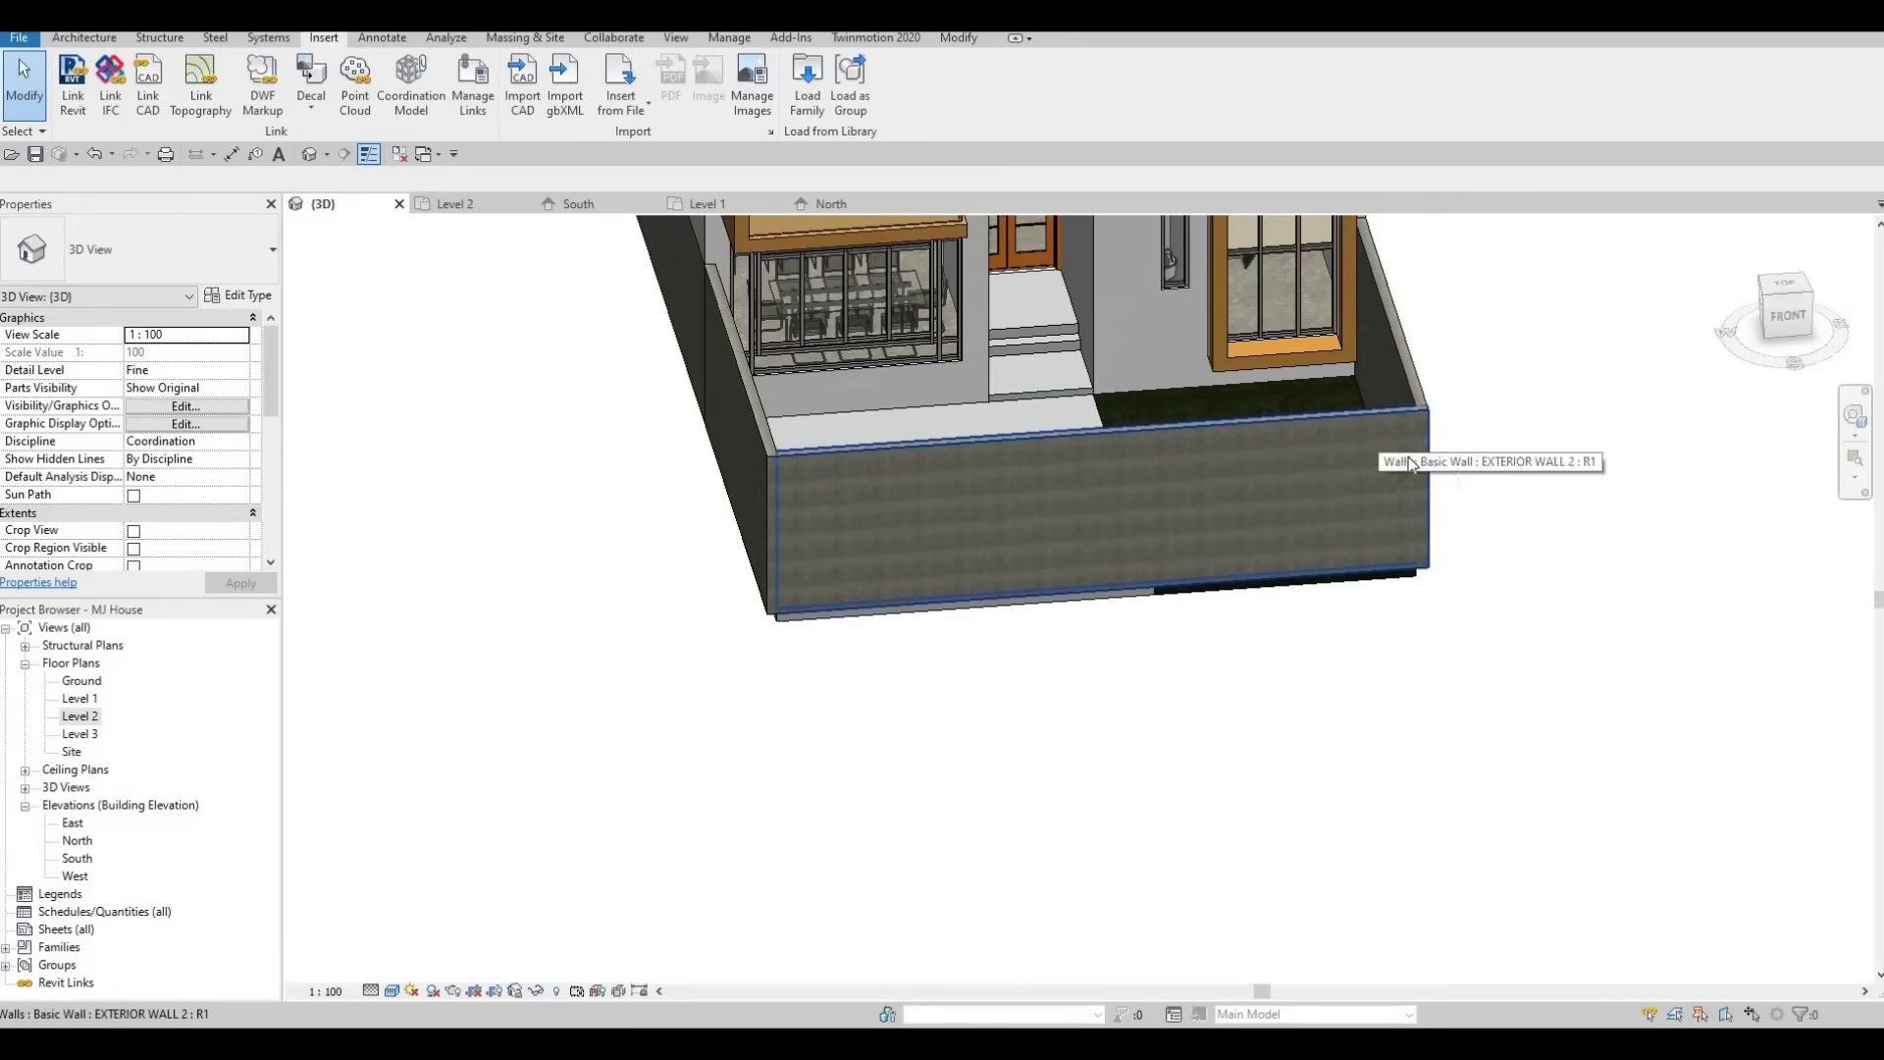
In the Ground floor plan, split the rear garden wall at two points beside the middle grid line.
double_click(88, 680)
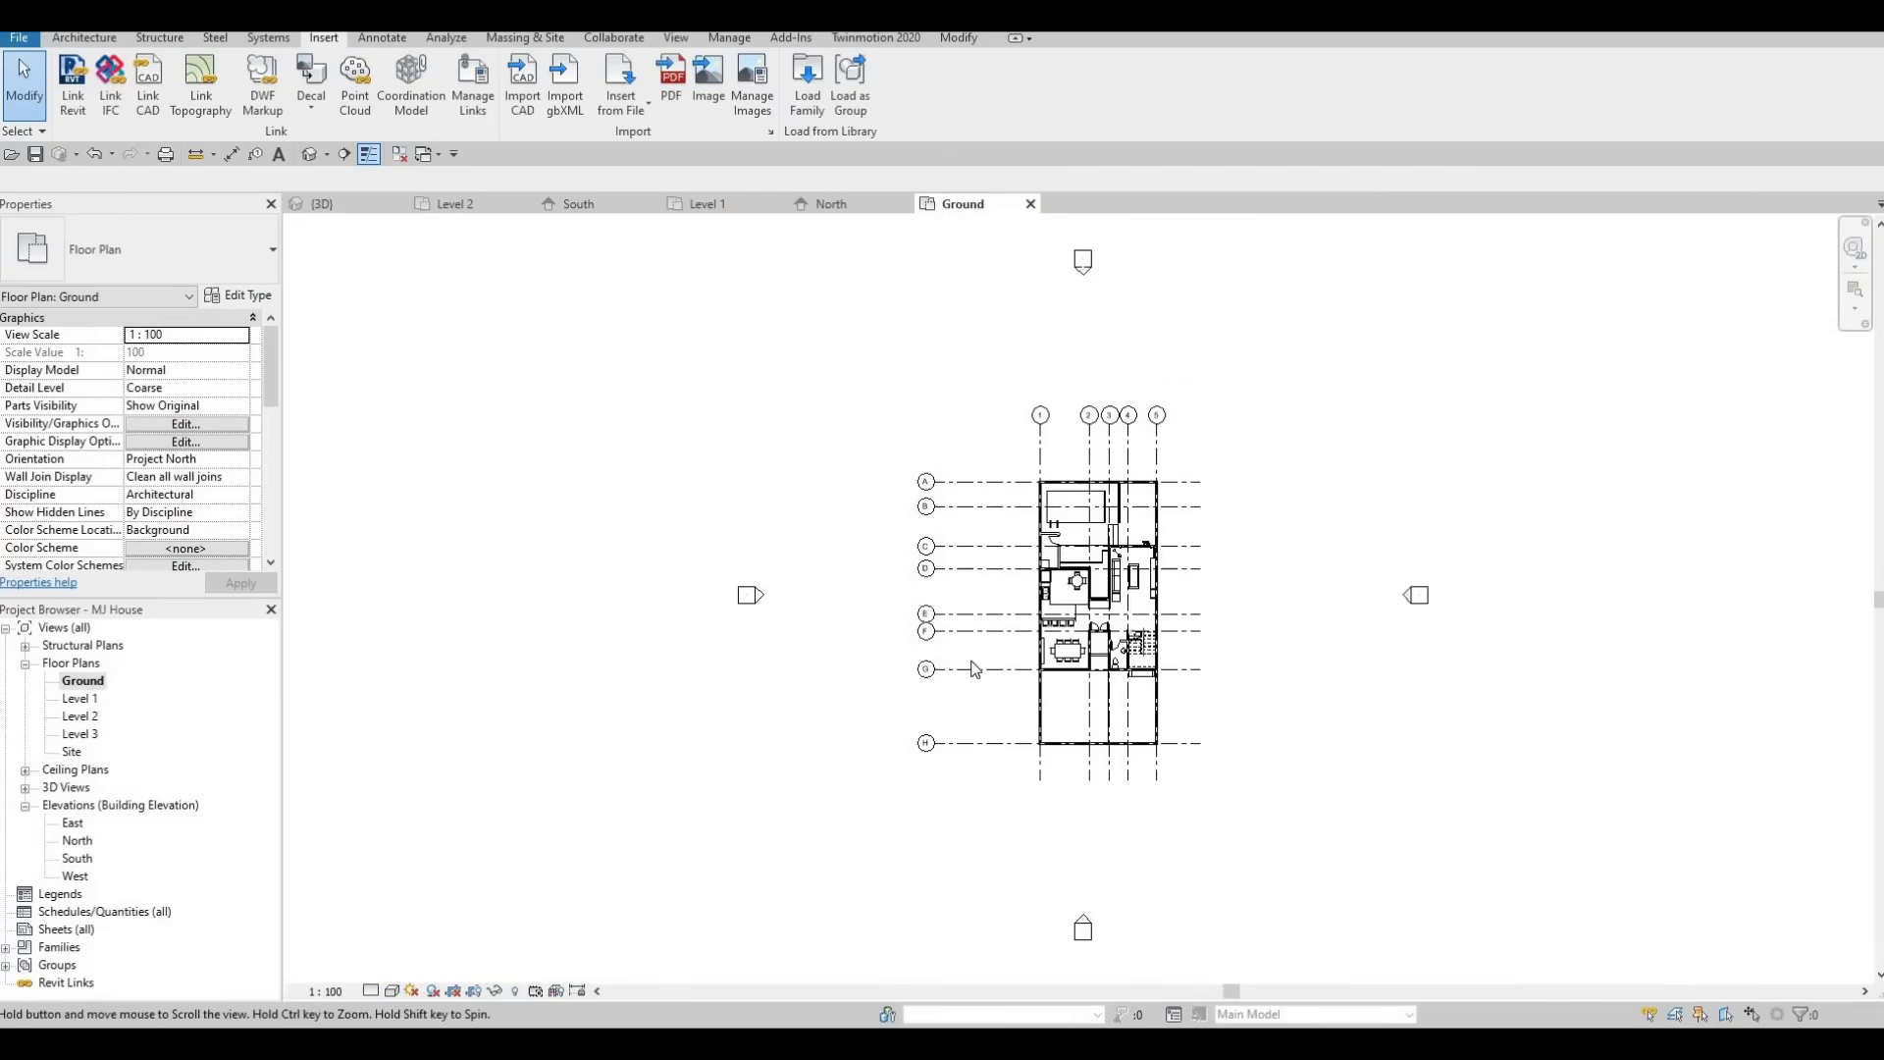
scroll(862, 547, up, 5)
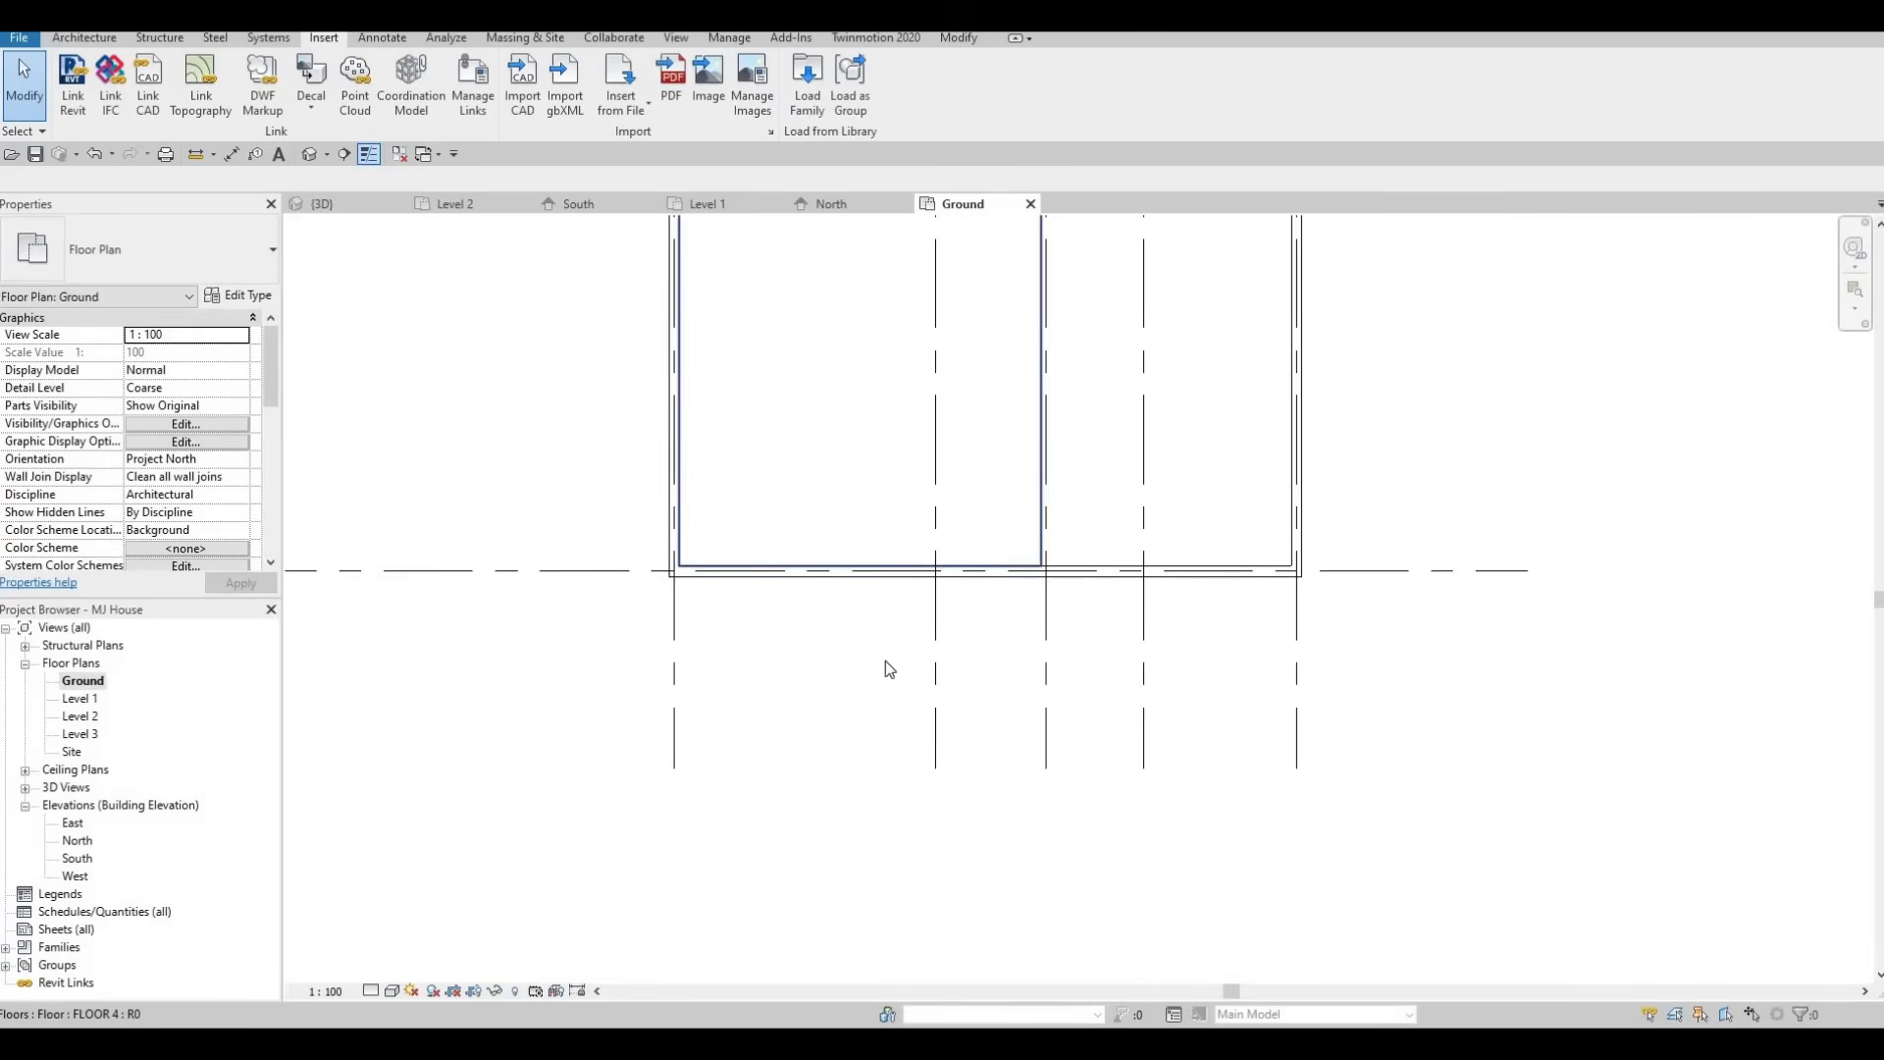
key(s)
key(l)
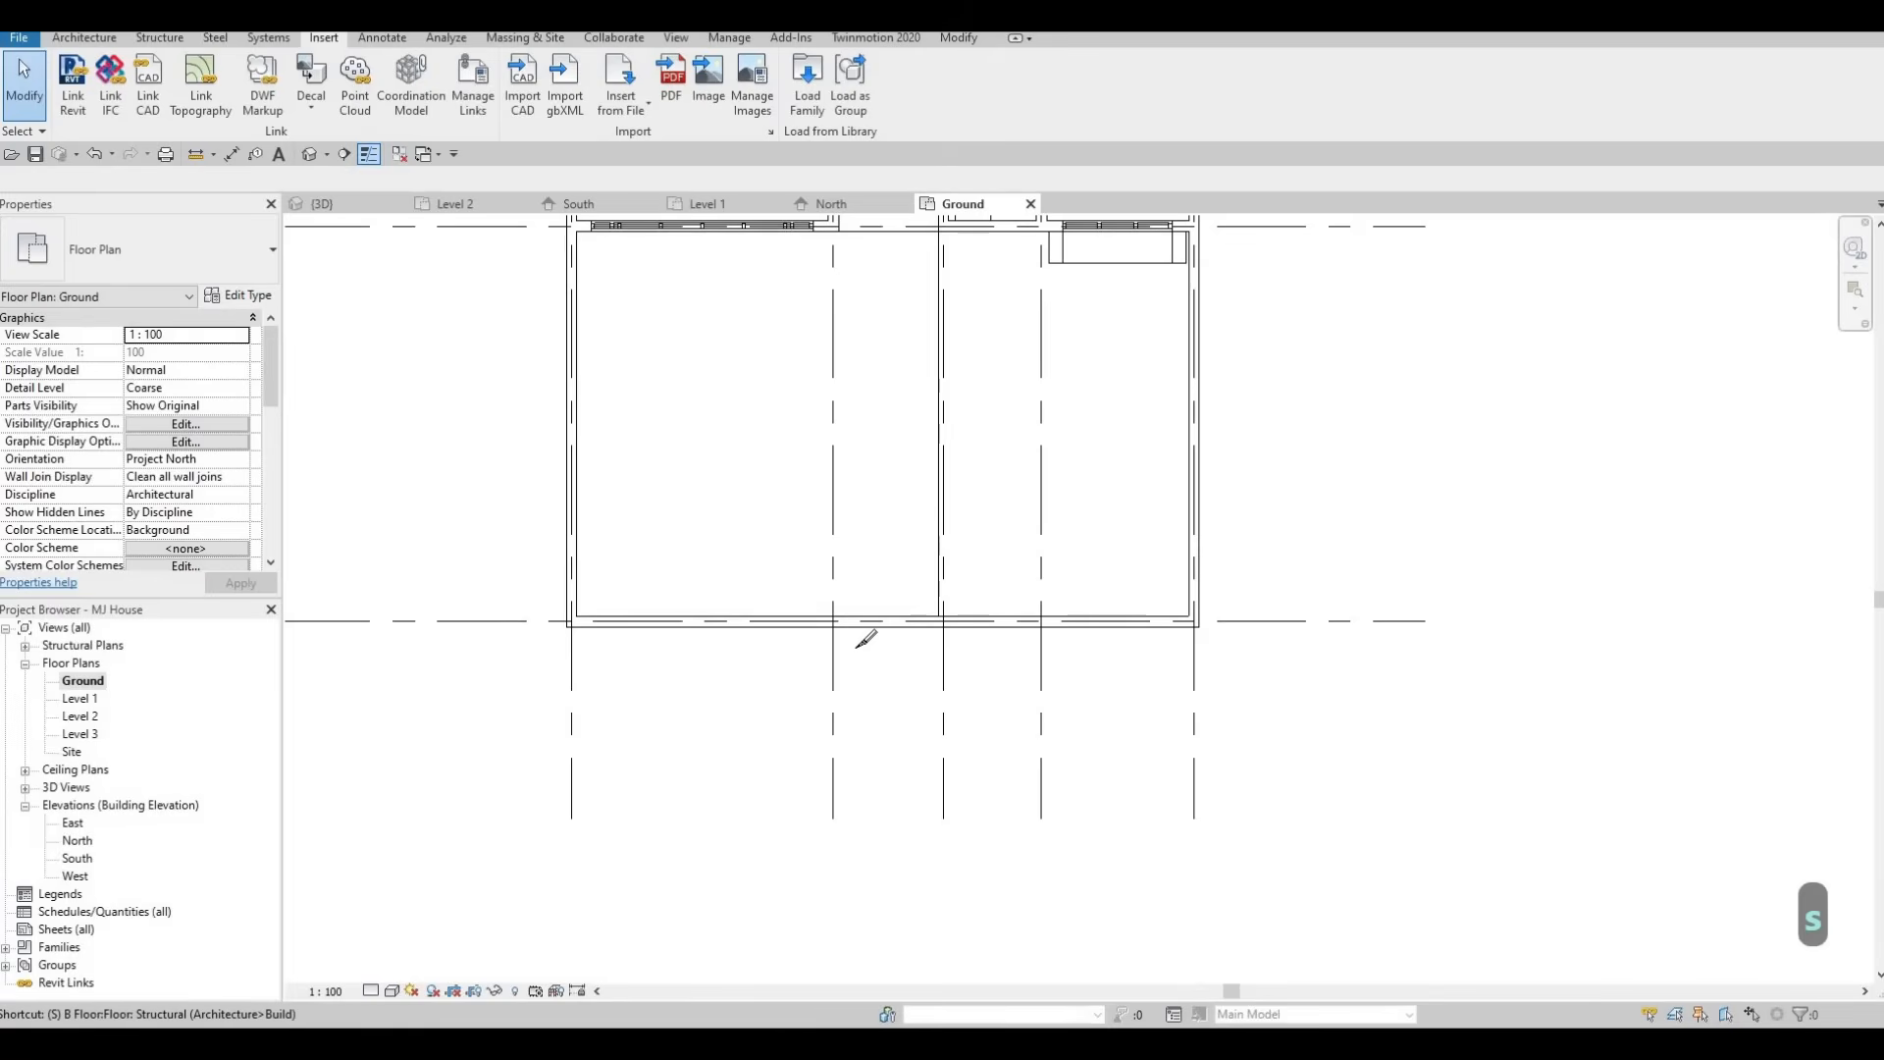
middle_drag(858, 645, 830, 781)
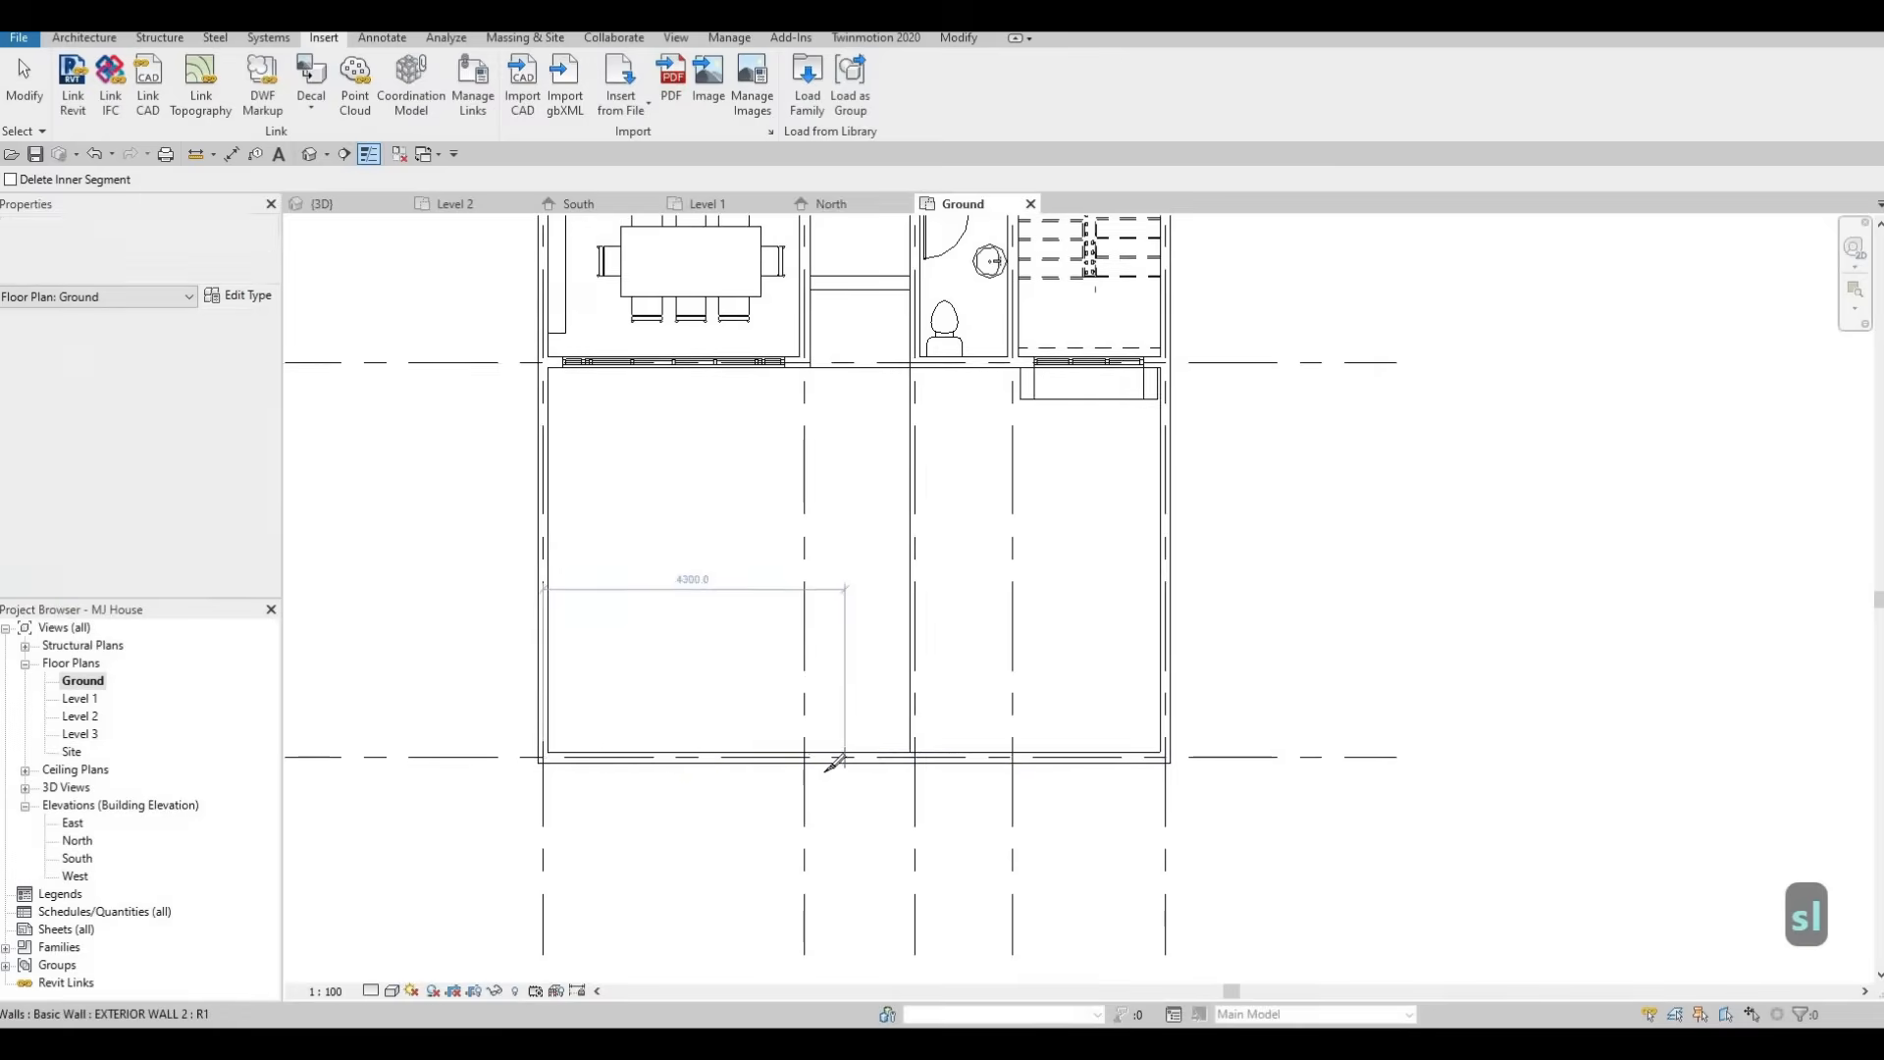
scroll(831, 763, up, 1)
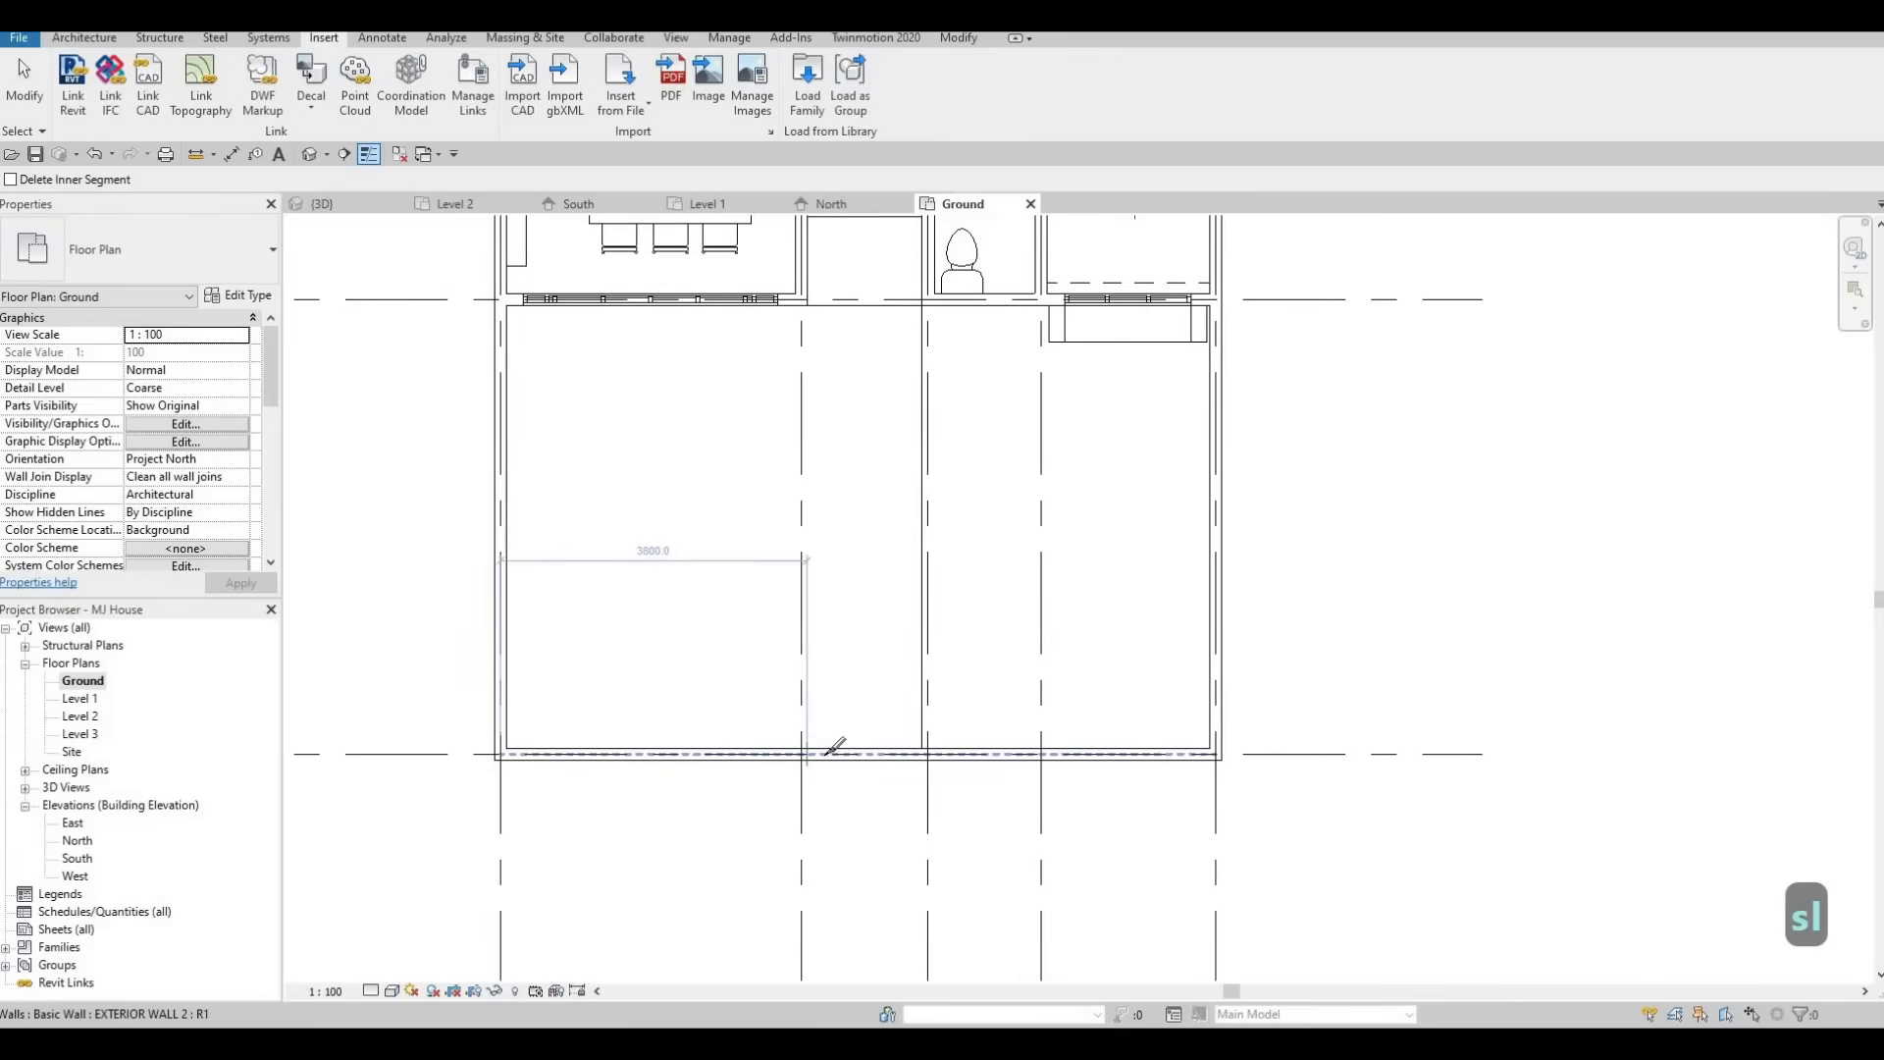
click(922, 753)
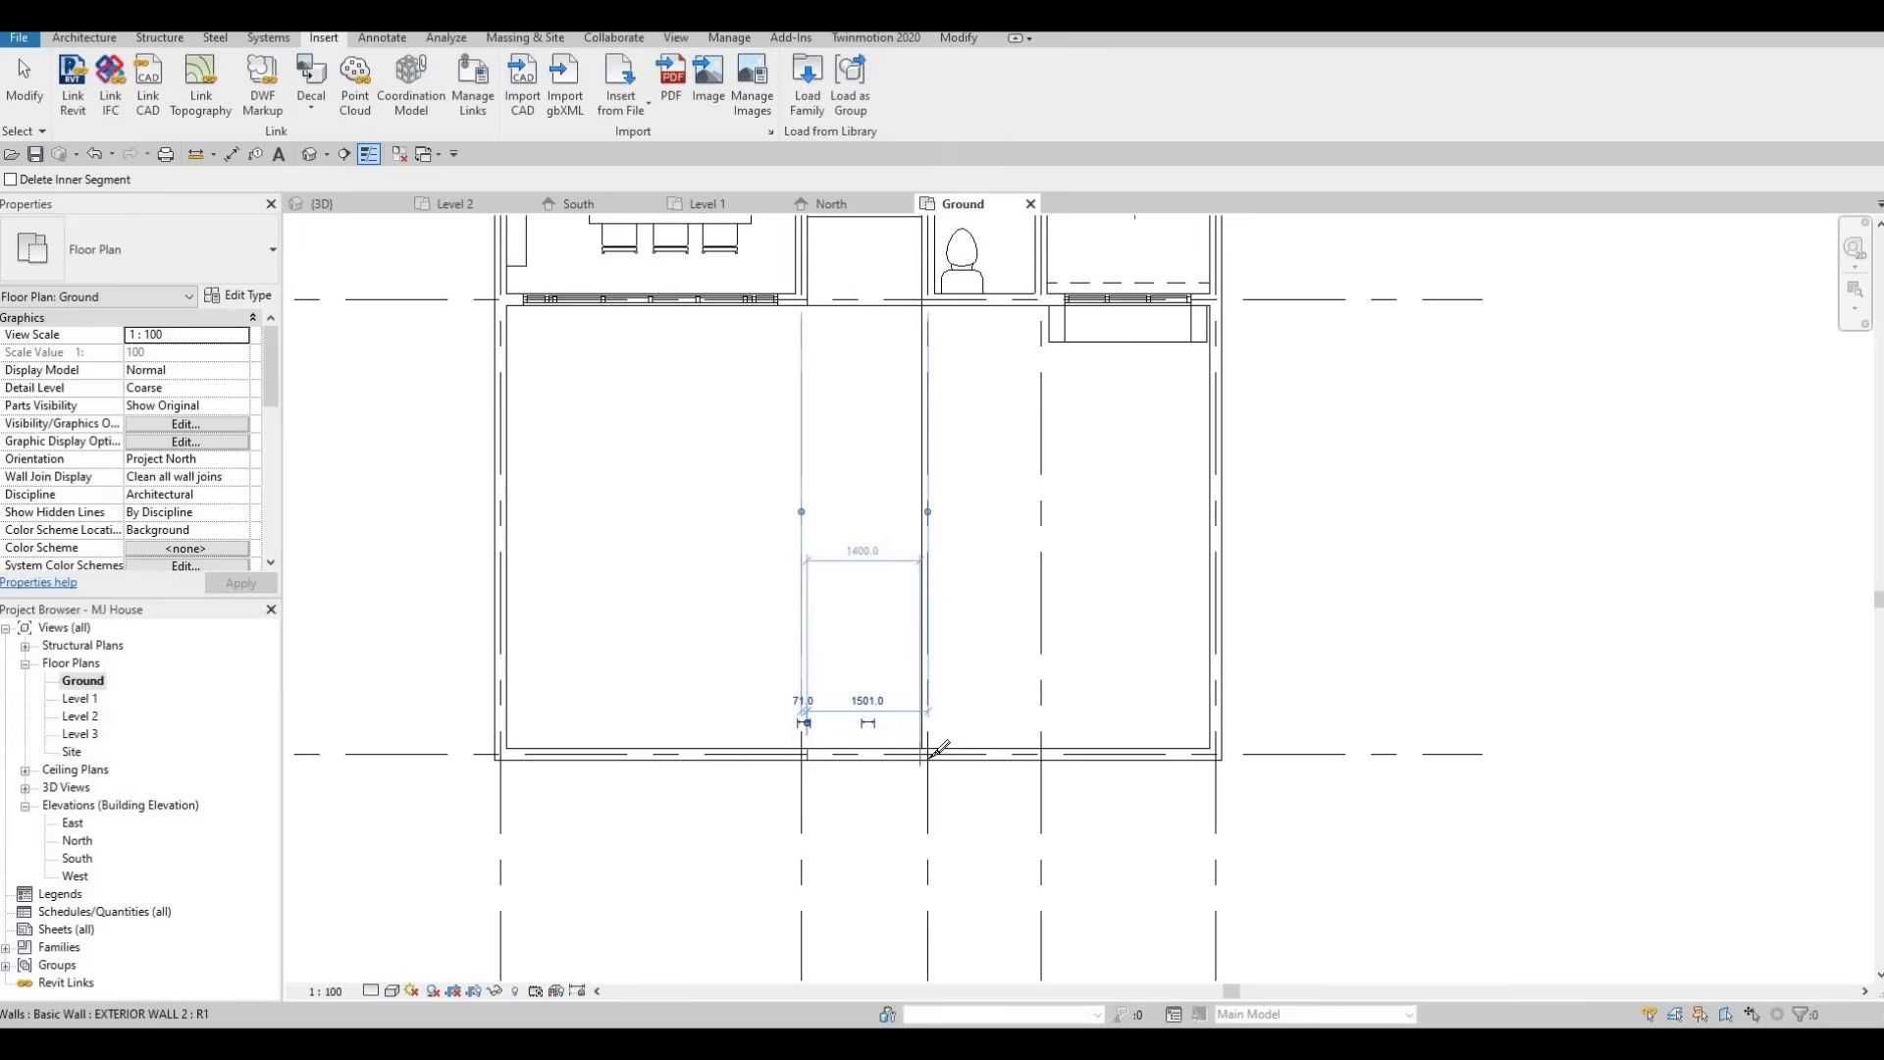
scroll(935, 751, up, 2)
click(920, 757)
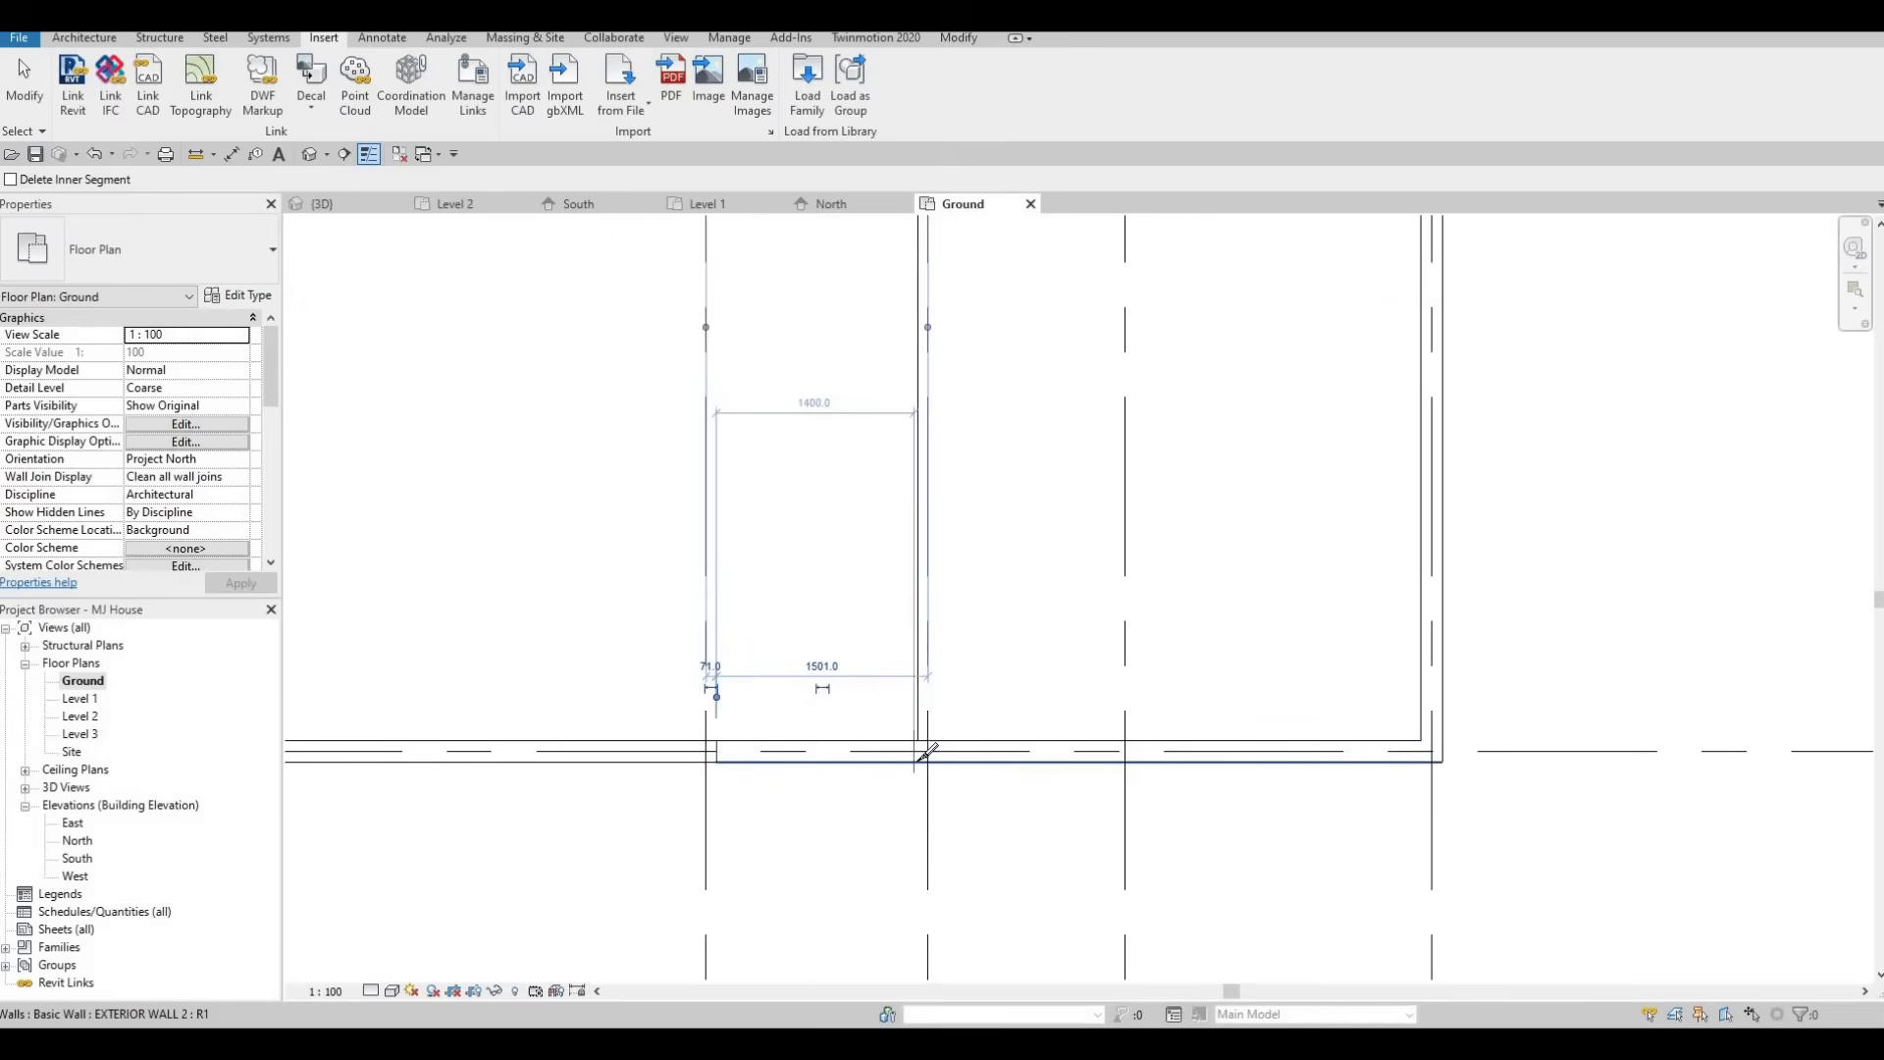
scroll(824, 665, down, 2)
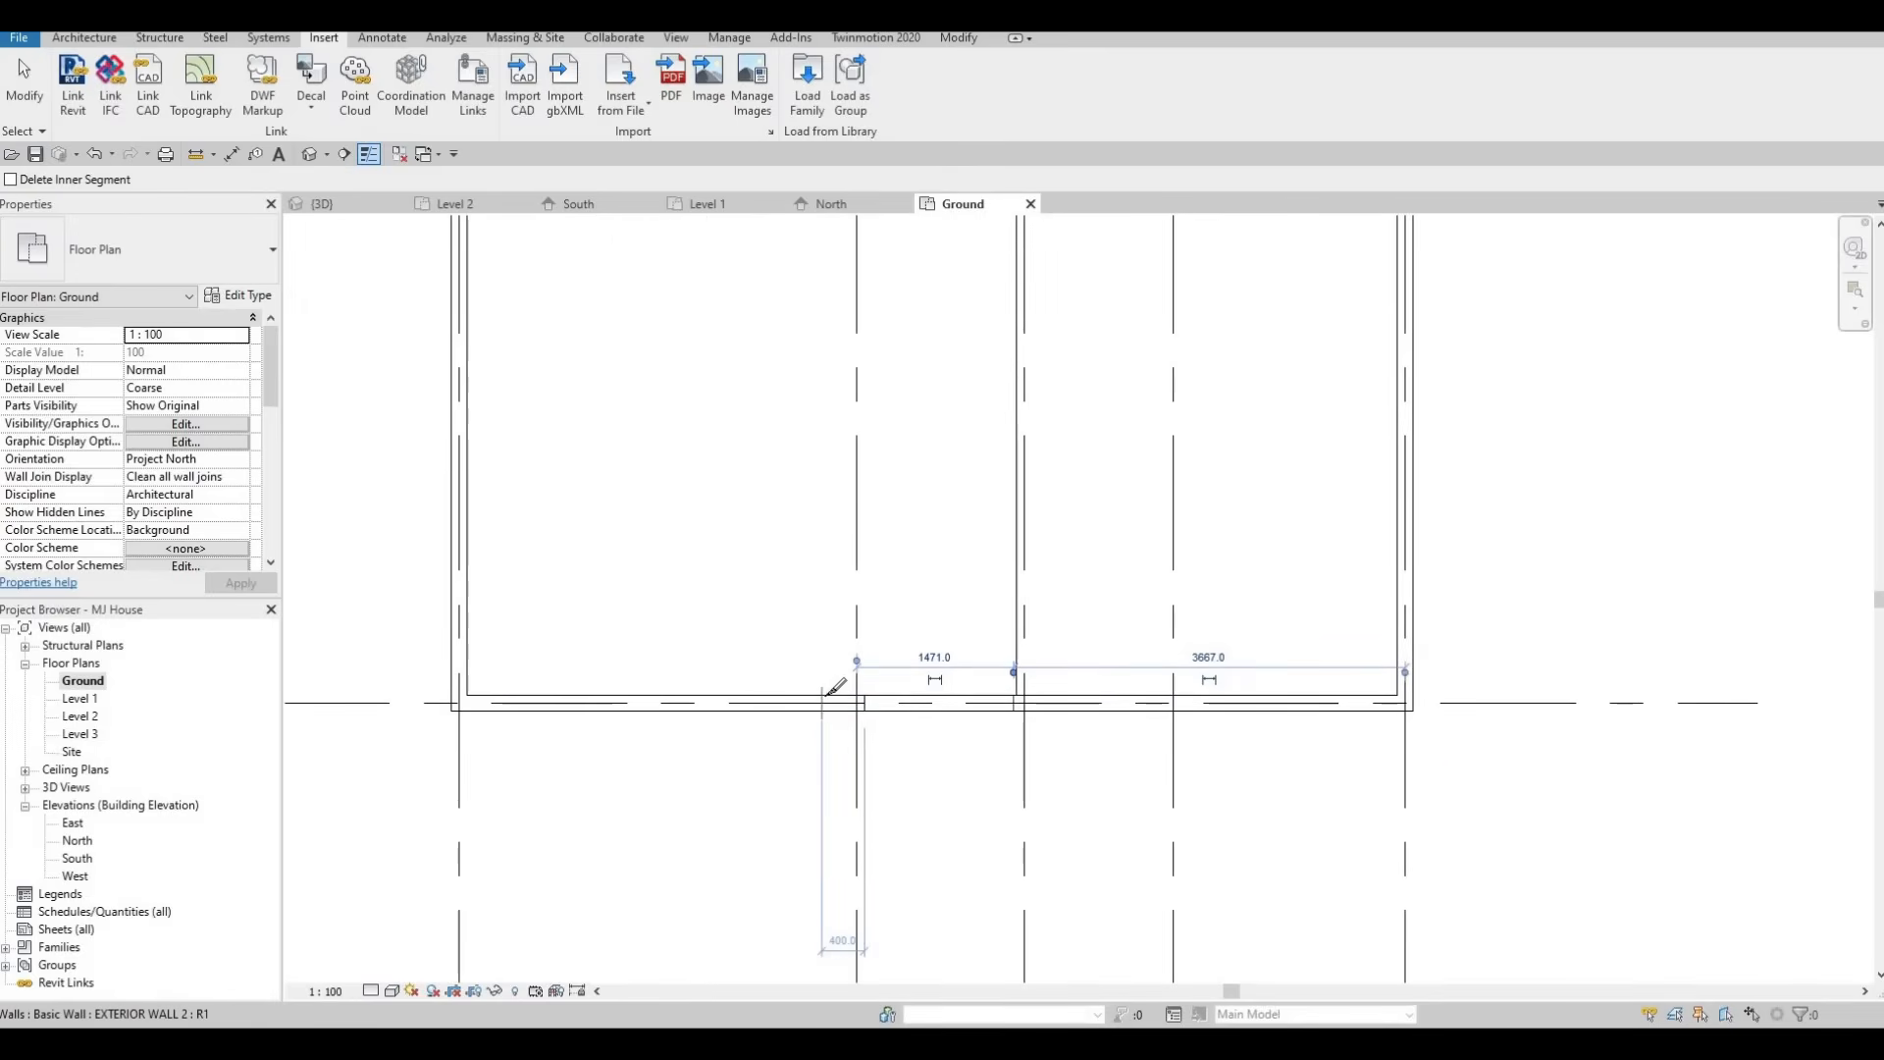
scroll(844, 647, down, 3)
scroll(866, 693, up, 2)
key(Escape)
key(Escape)
key(Escape)
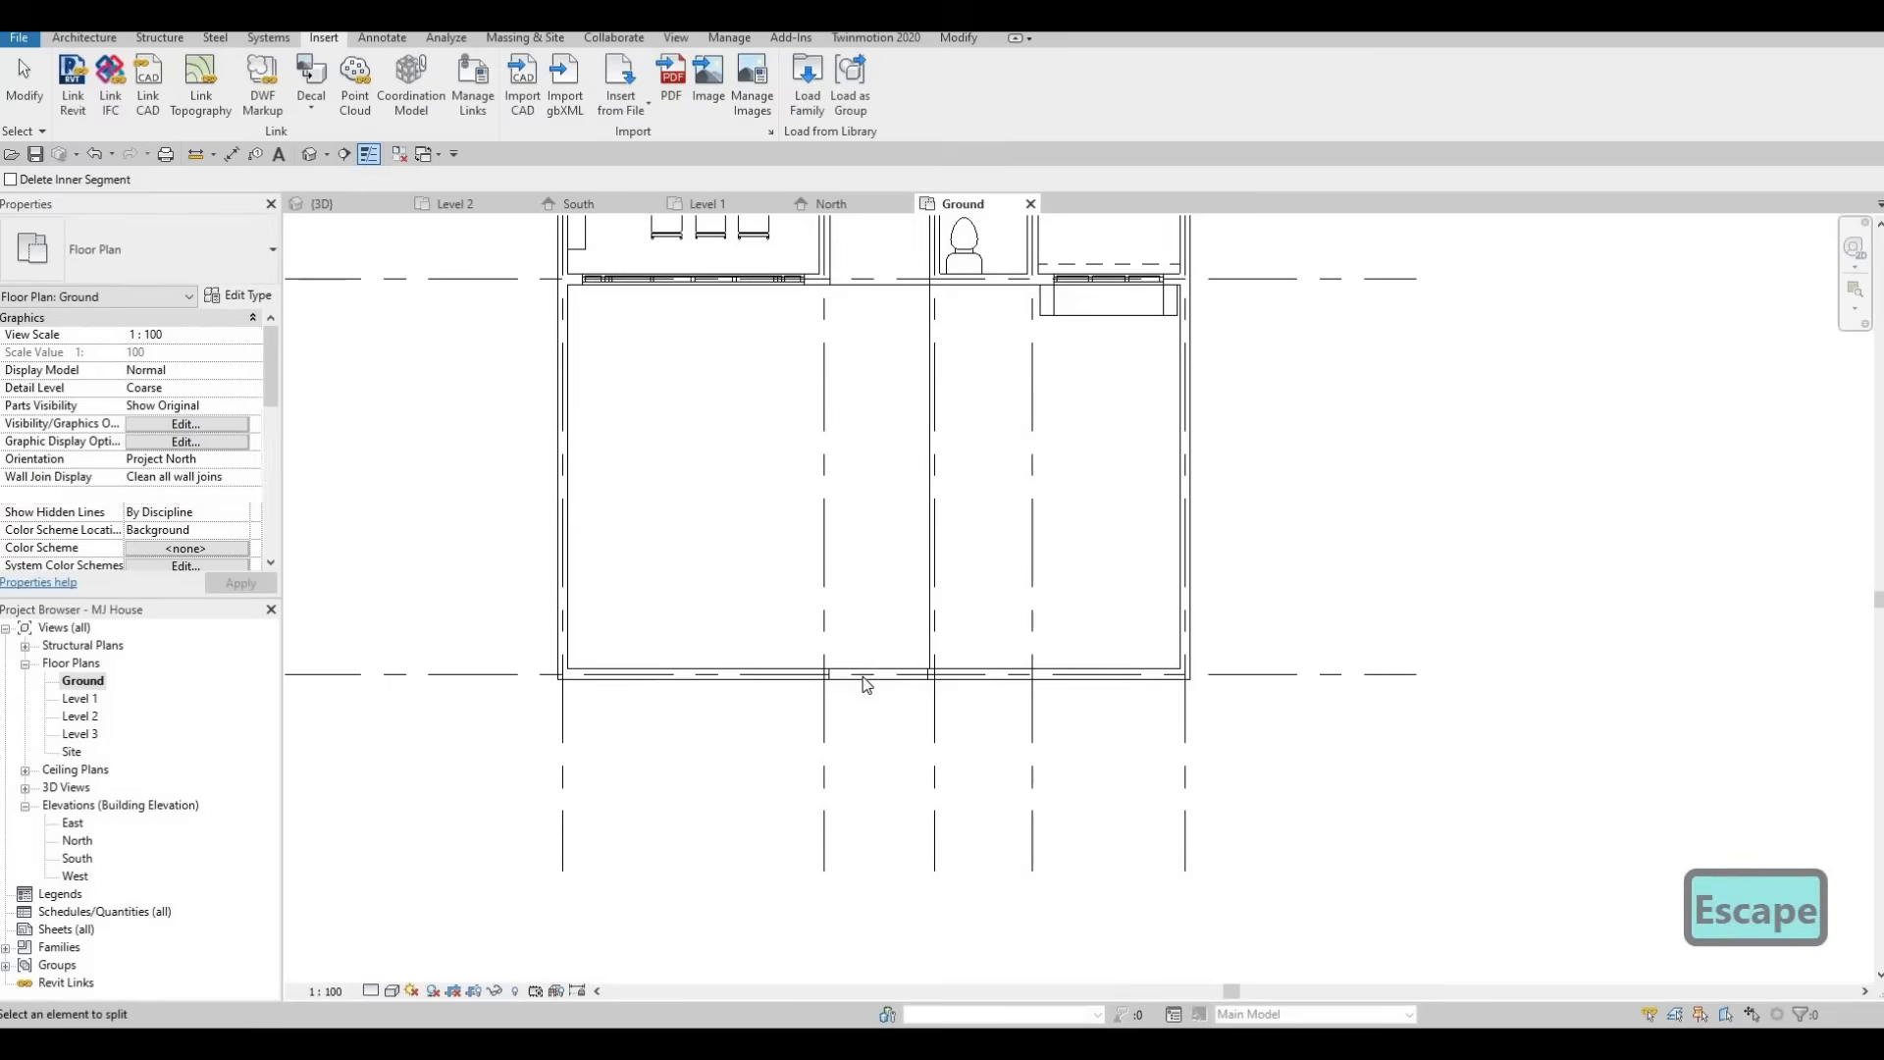
Delete the short garden wall segment between the two split points.
click(865, 693)
key(Escape)
click(864, 676)
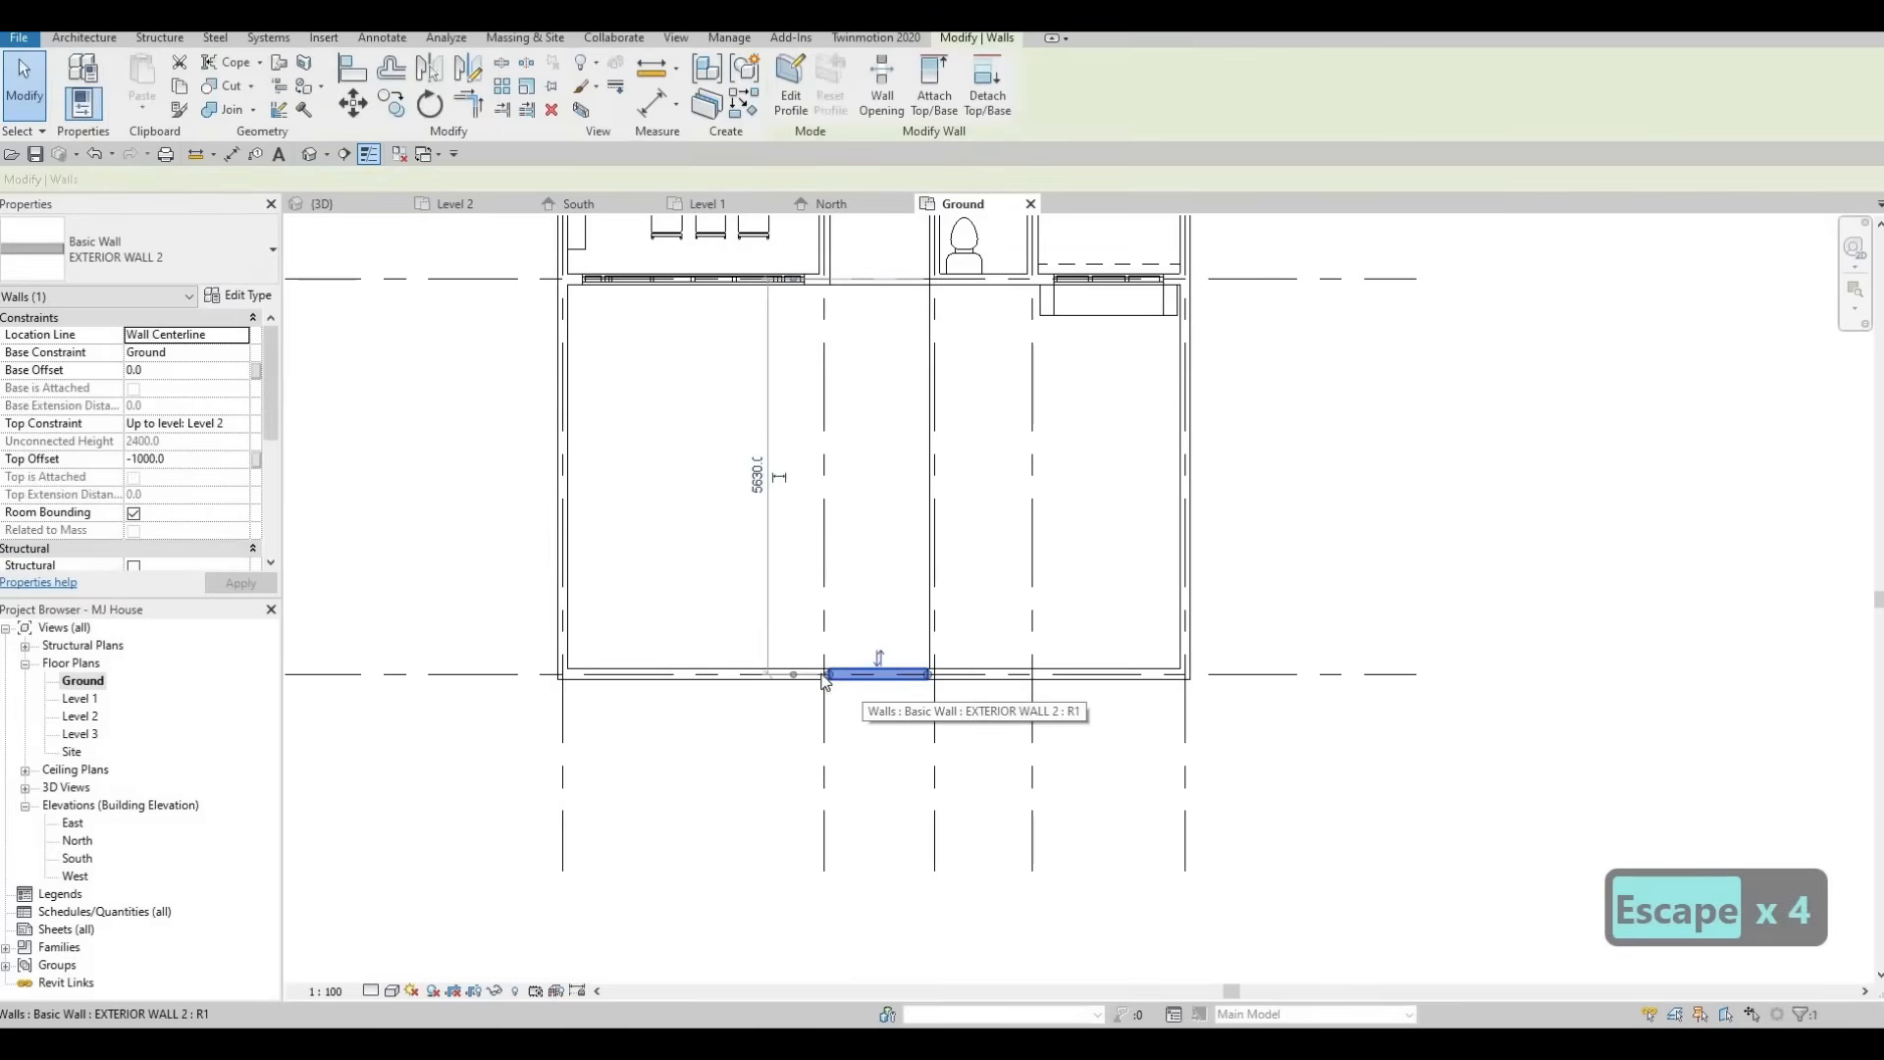
key(Delete)
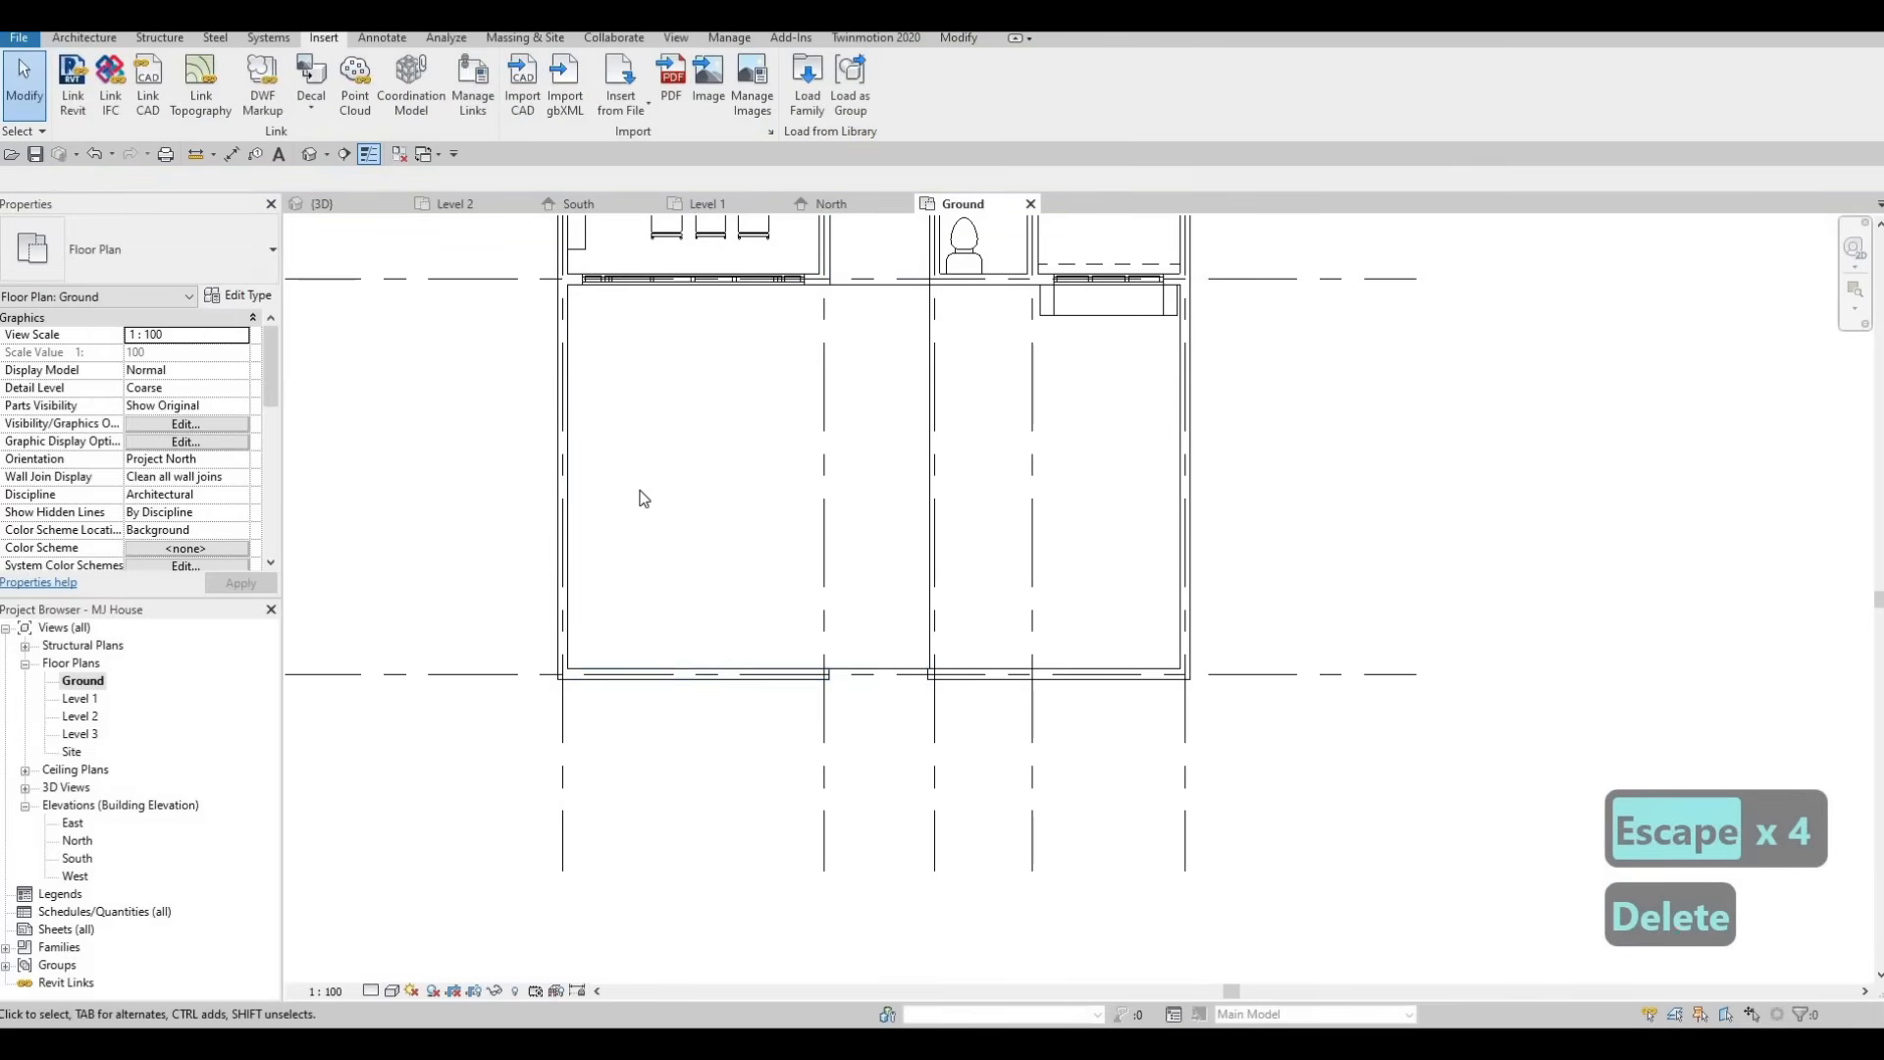
Split the garden wall again further left and delete the left segment, leaving a short pier.
key(s)
key(l)
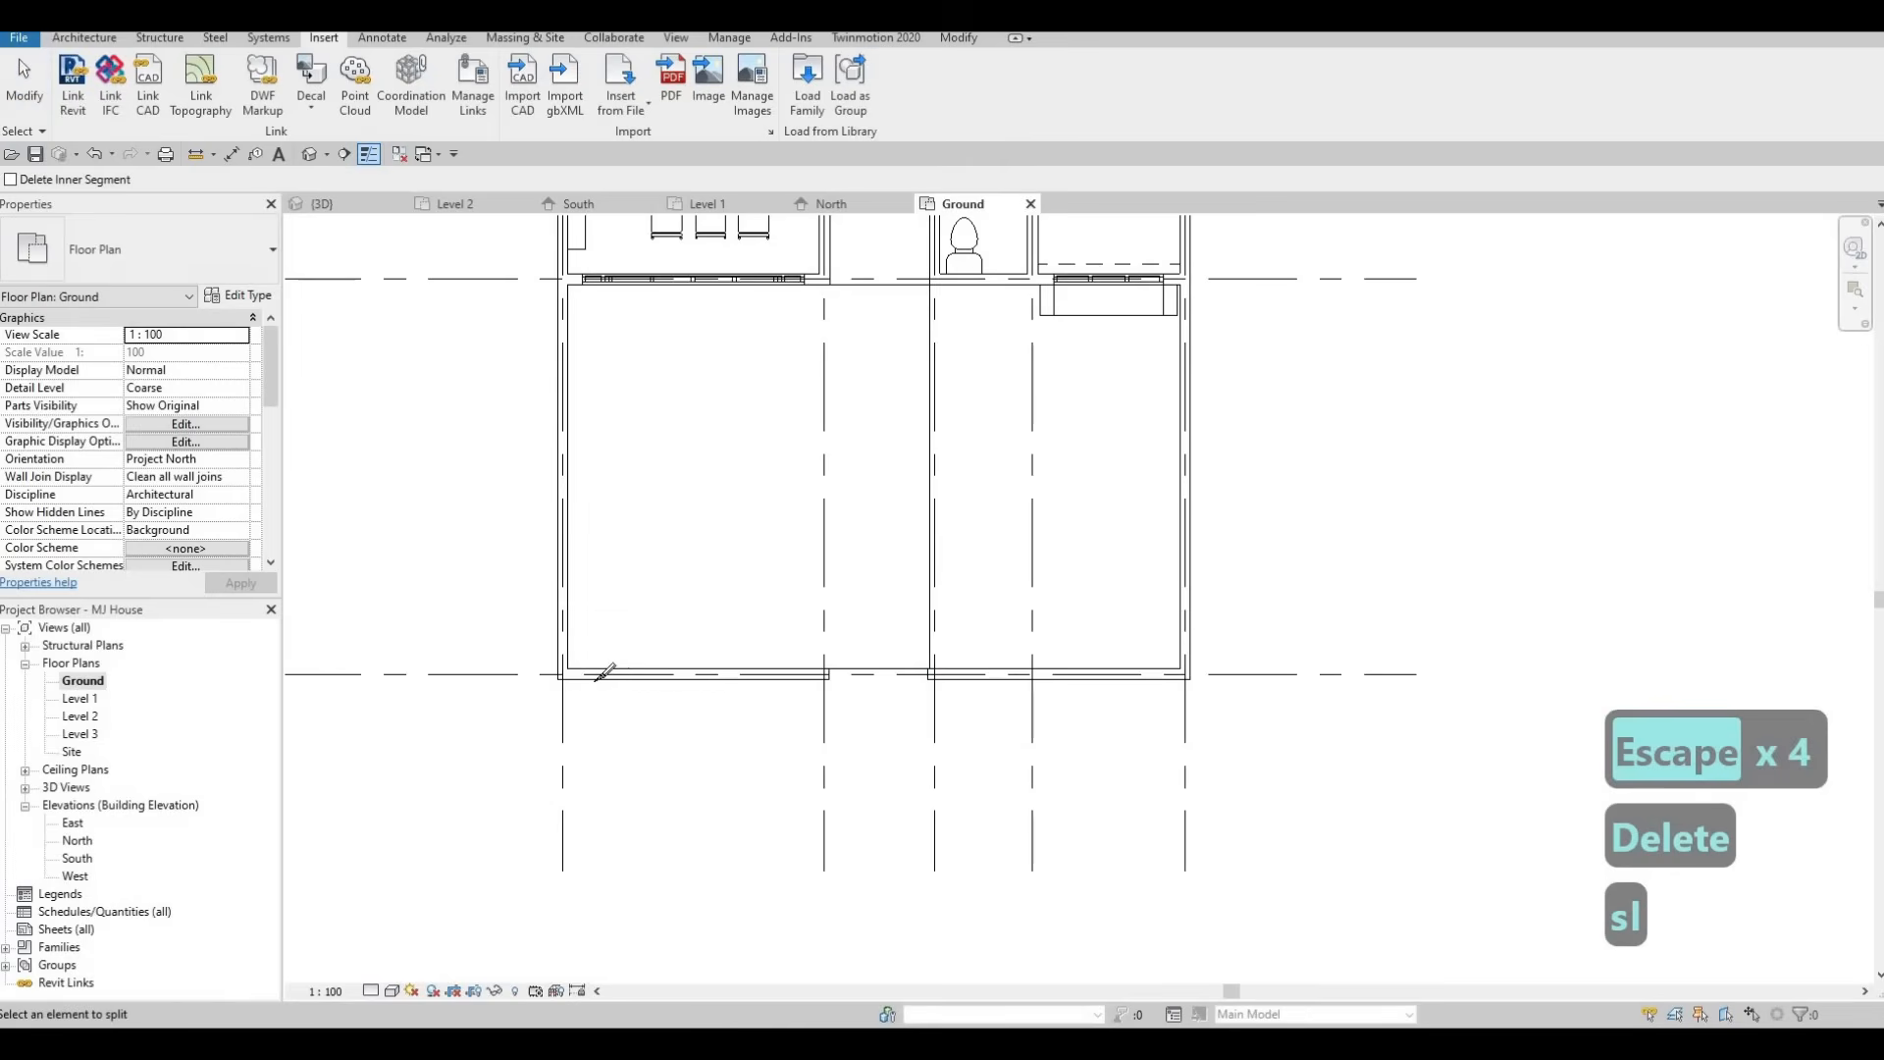
click(717, 674)
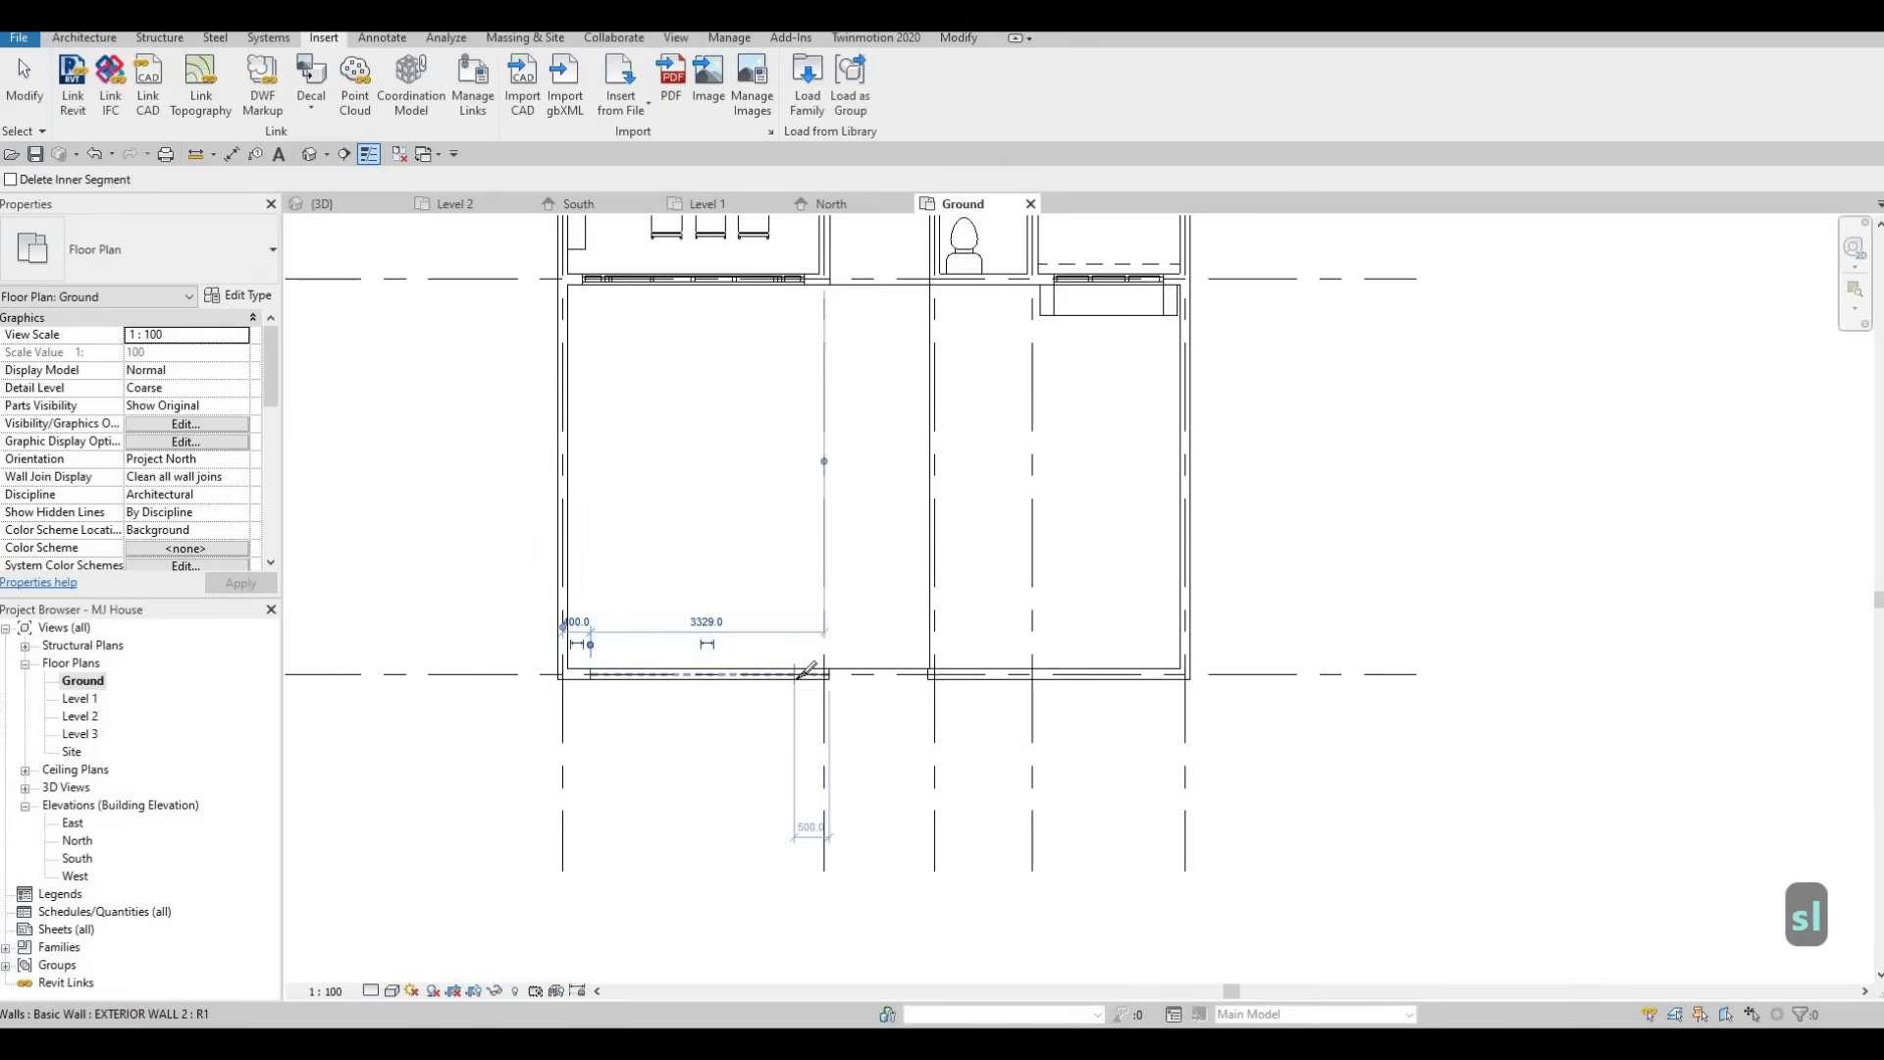
key(Escape)
key(Escape)
key(Escape)
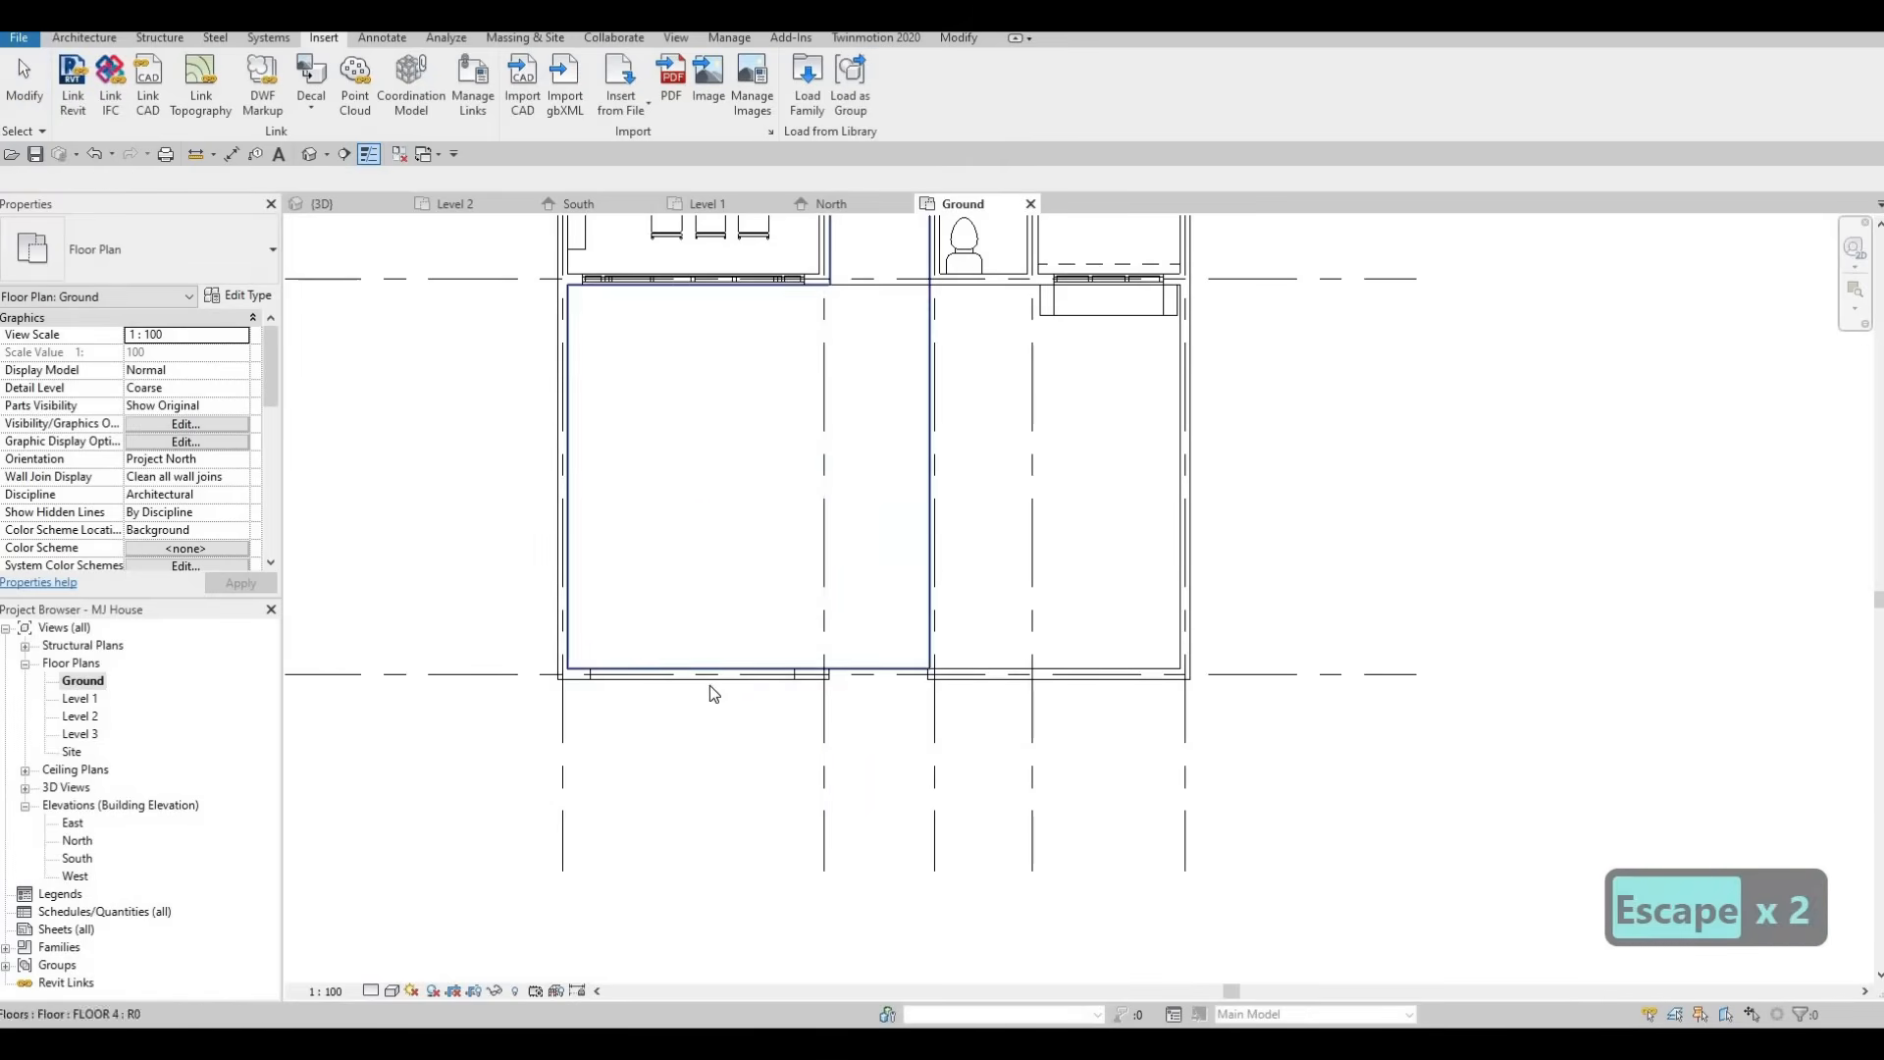
click(699, 674)
key(Delete)
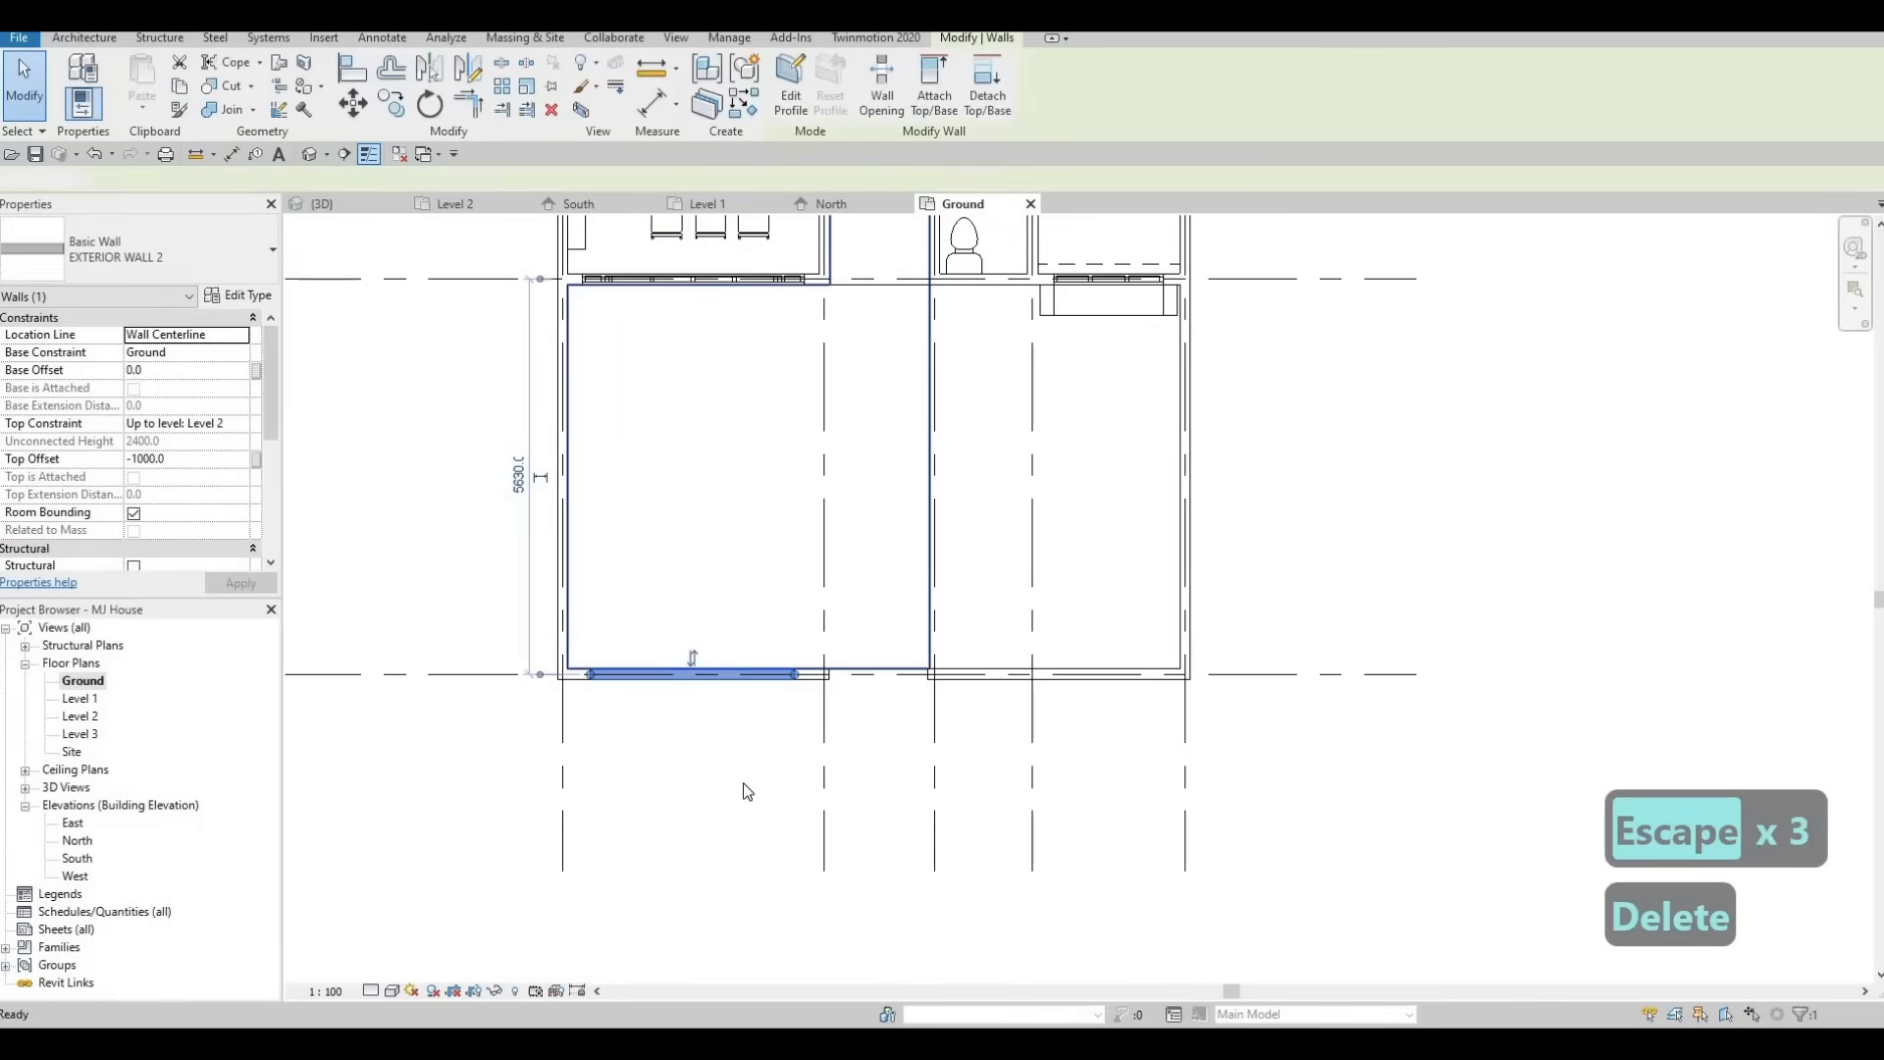
Examine the remaining garden wall segments and pier along the rear boundary in the plan.
scroll(830, 692, up, 5)
key(Escape)
click(863, 672)
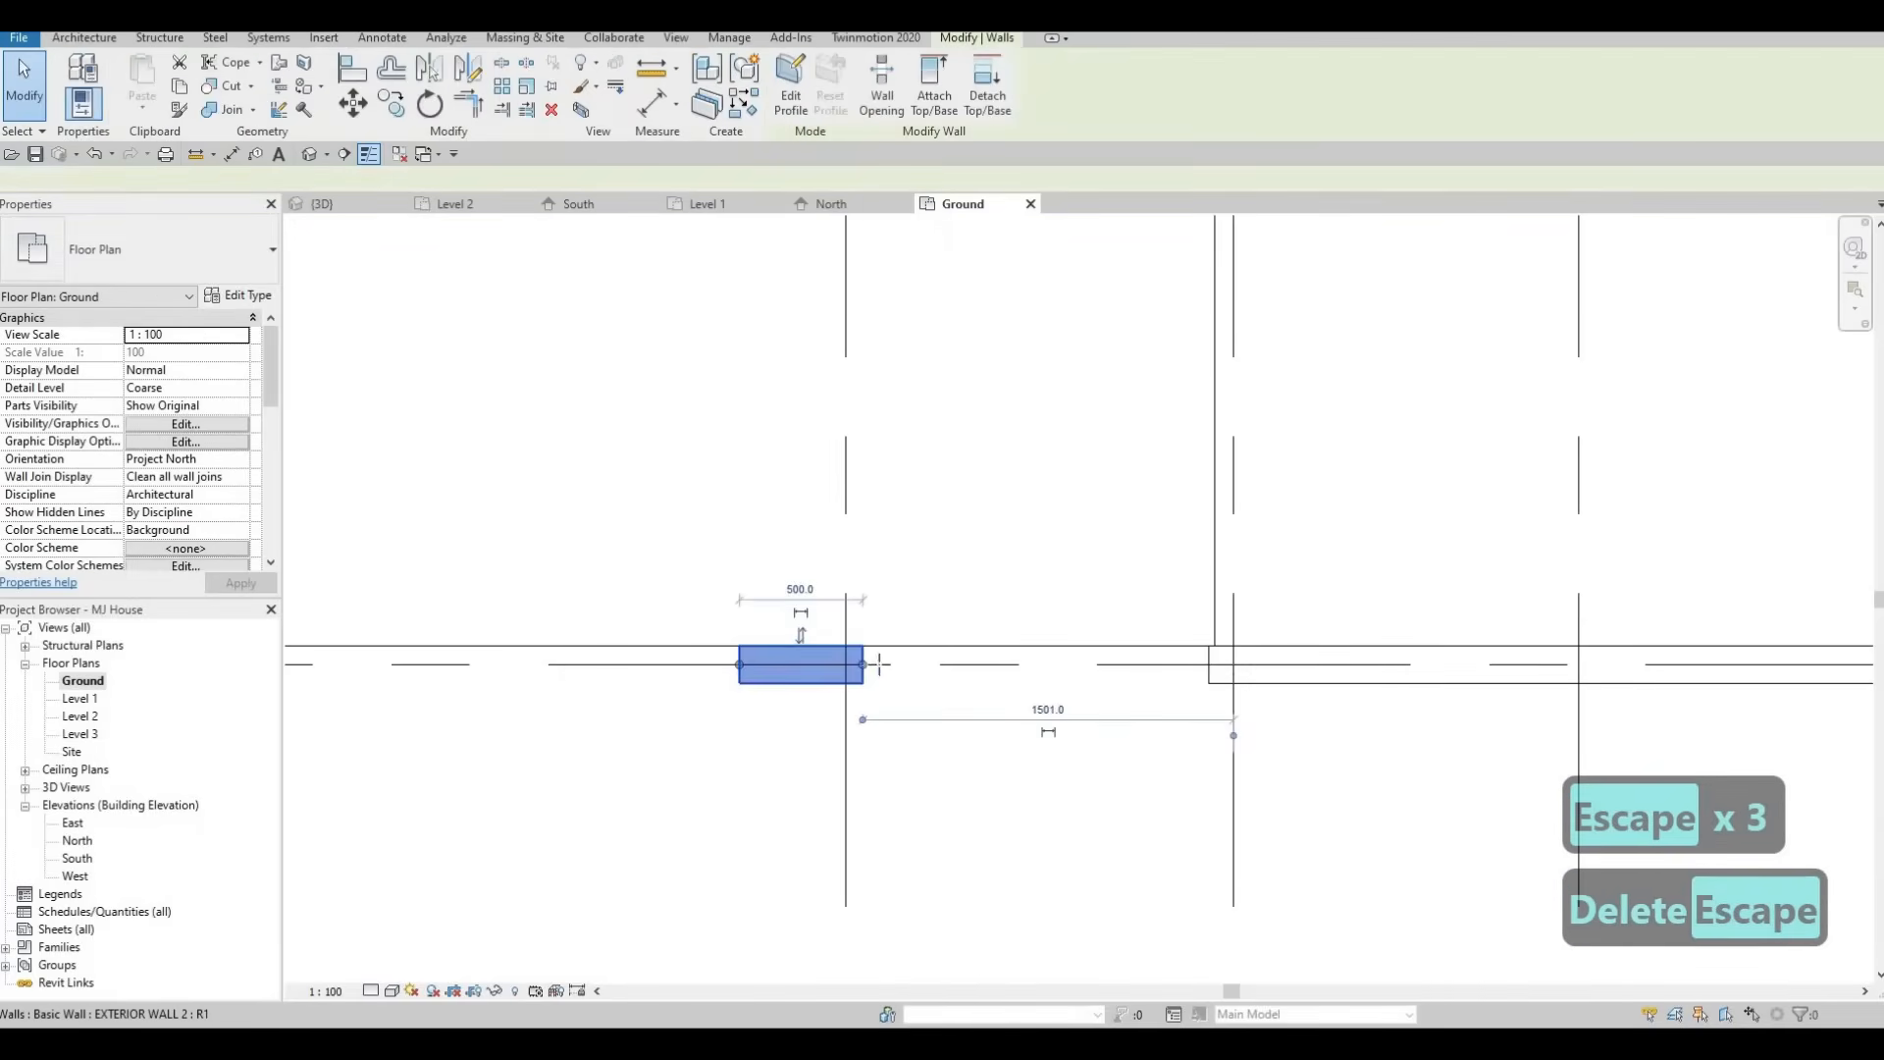
scroll(869, 609, down, 4)
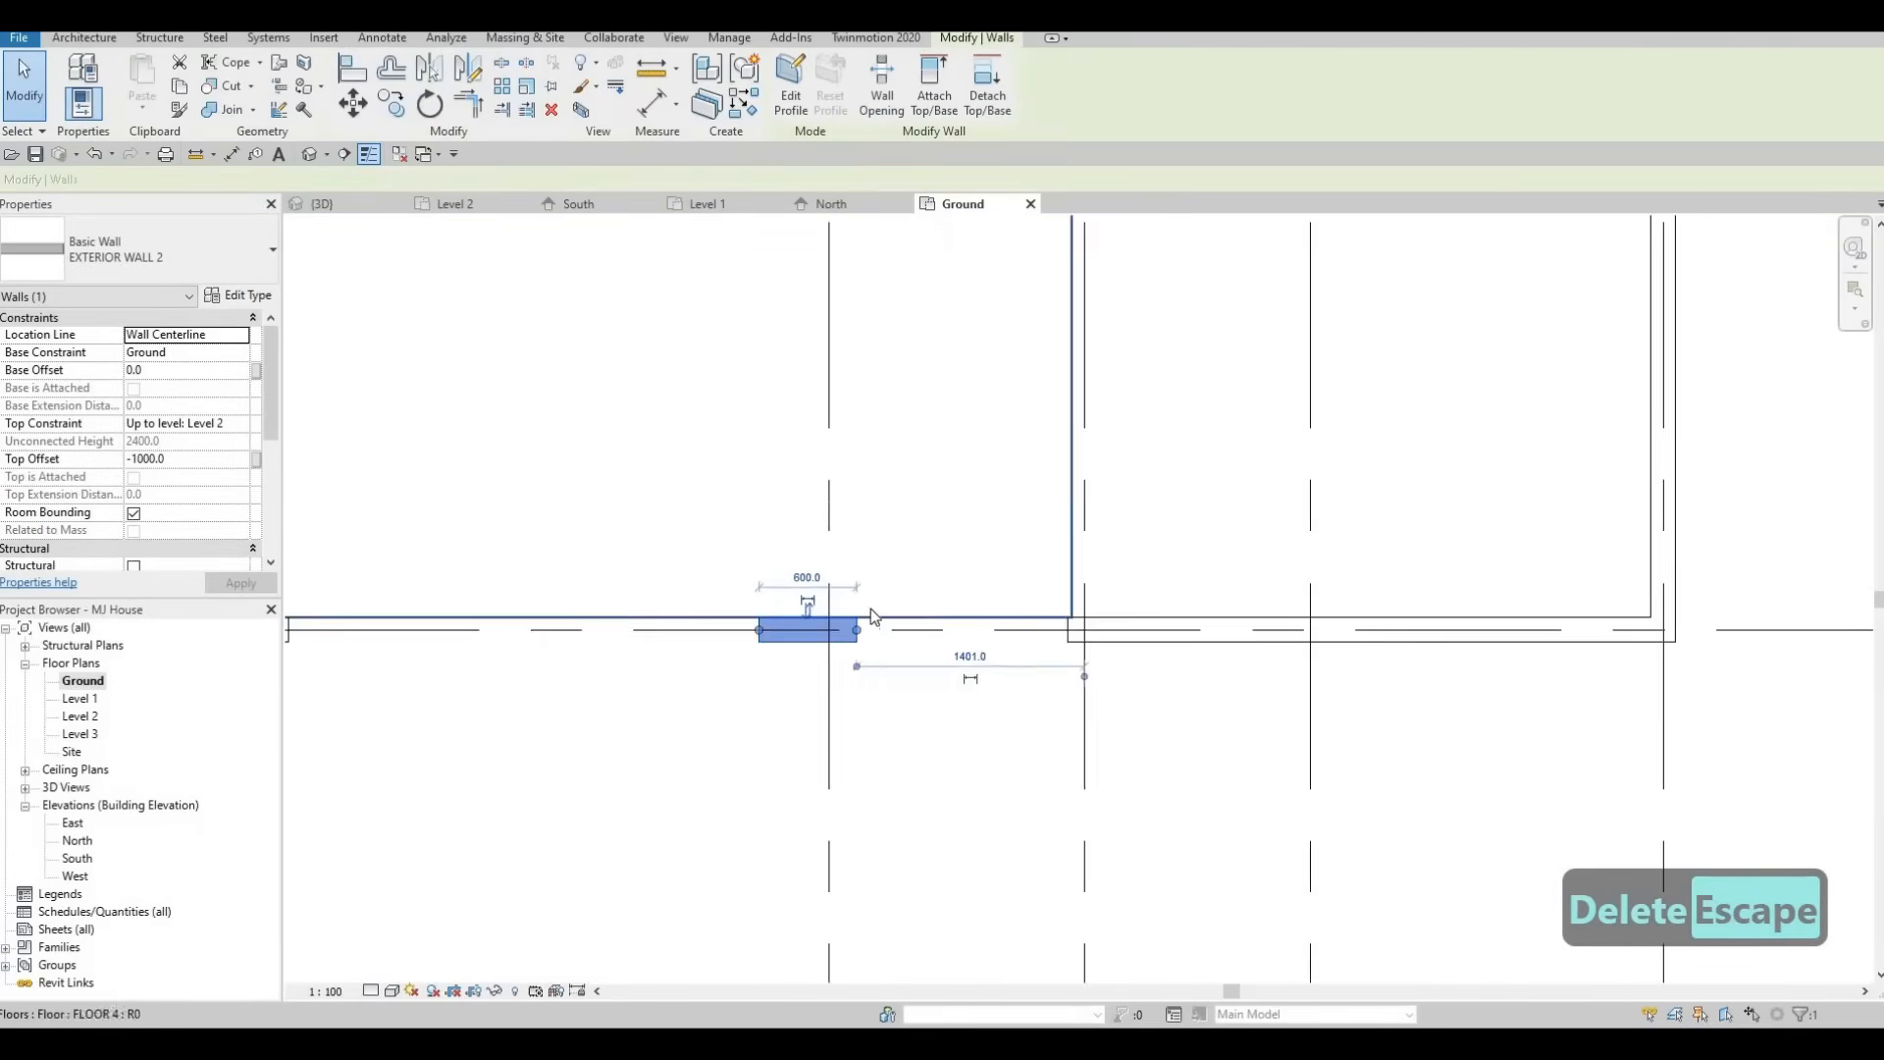
key(Escape)
scroll(913, 677, up, 2)
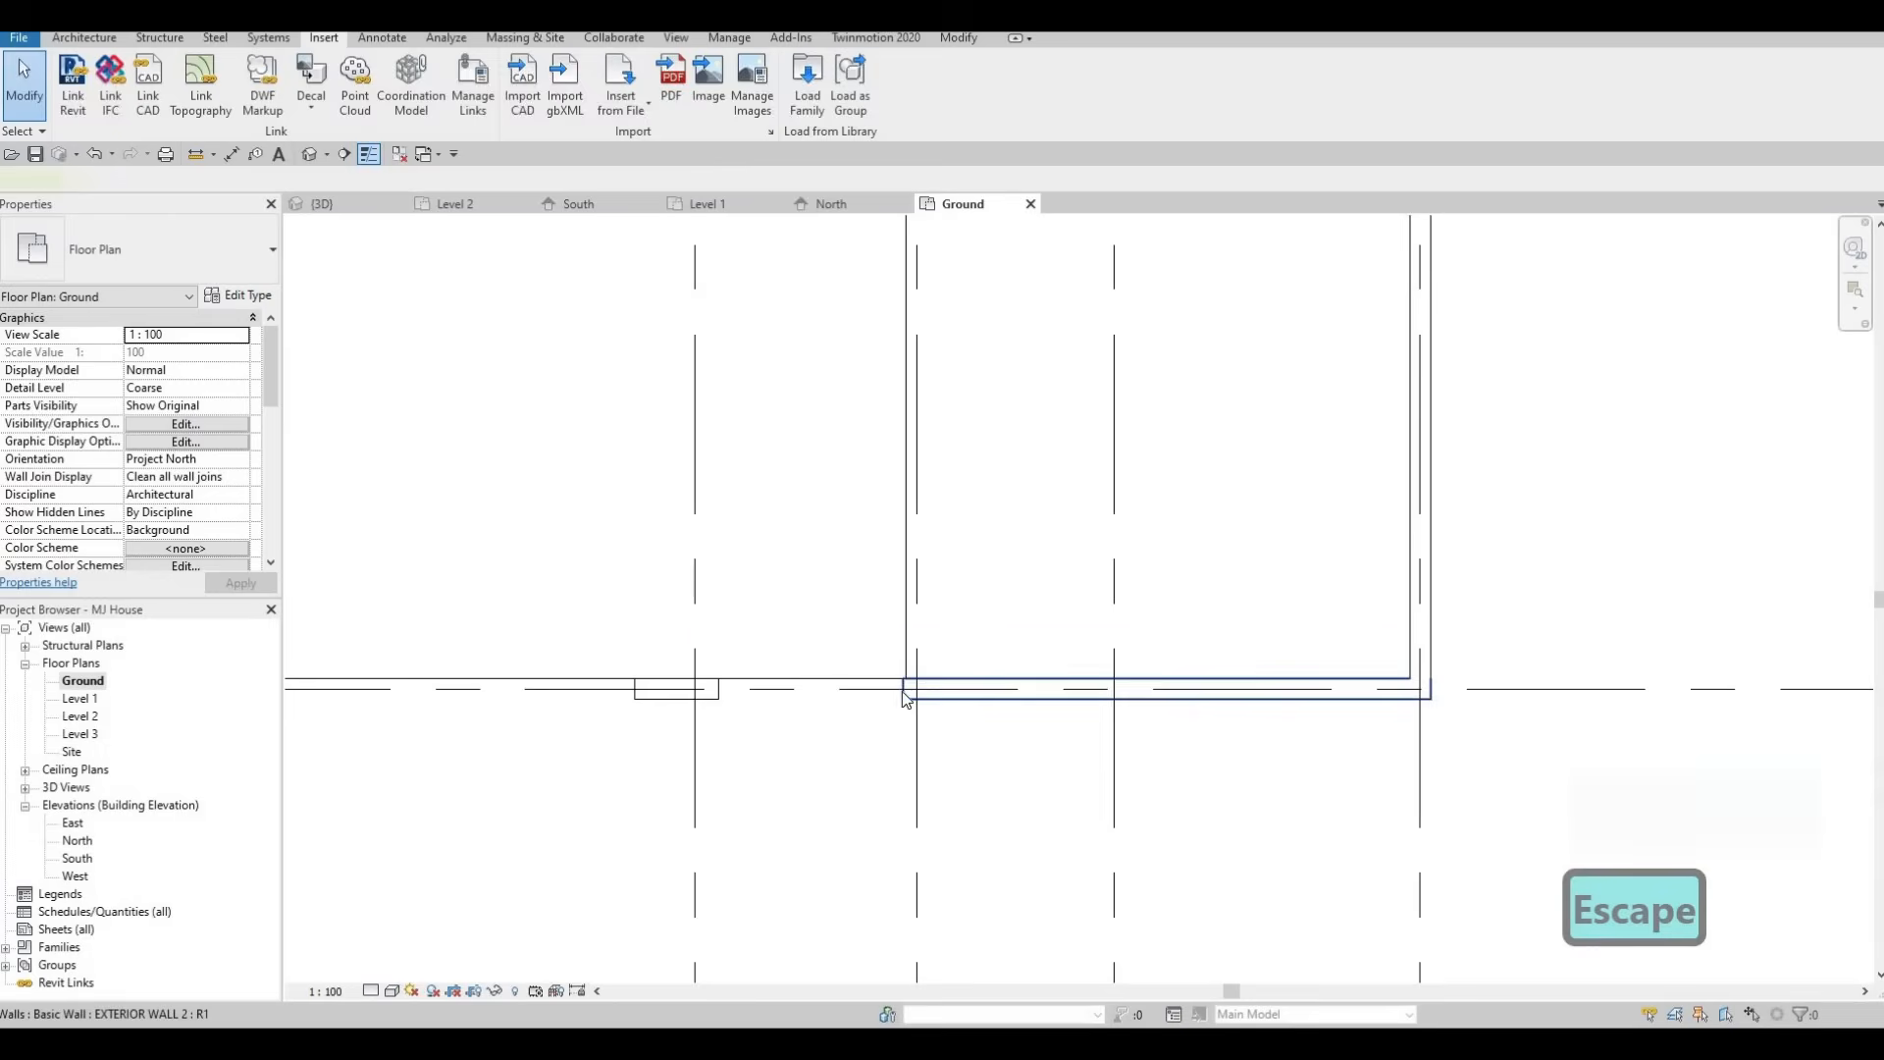
click(920, 696)
scroll(919, 696, up, 2)
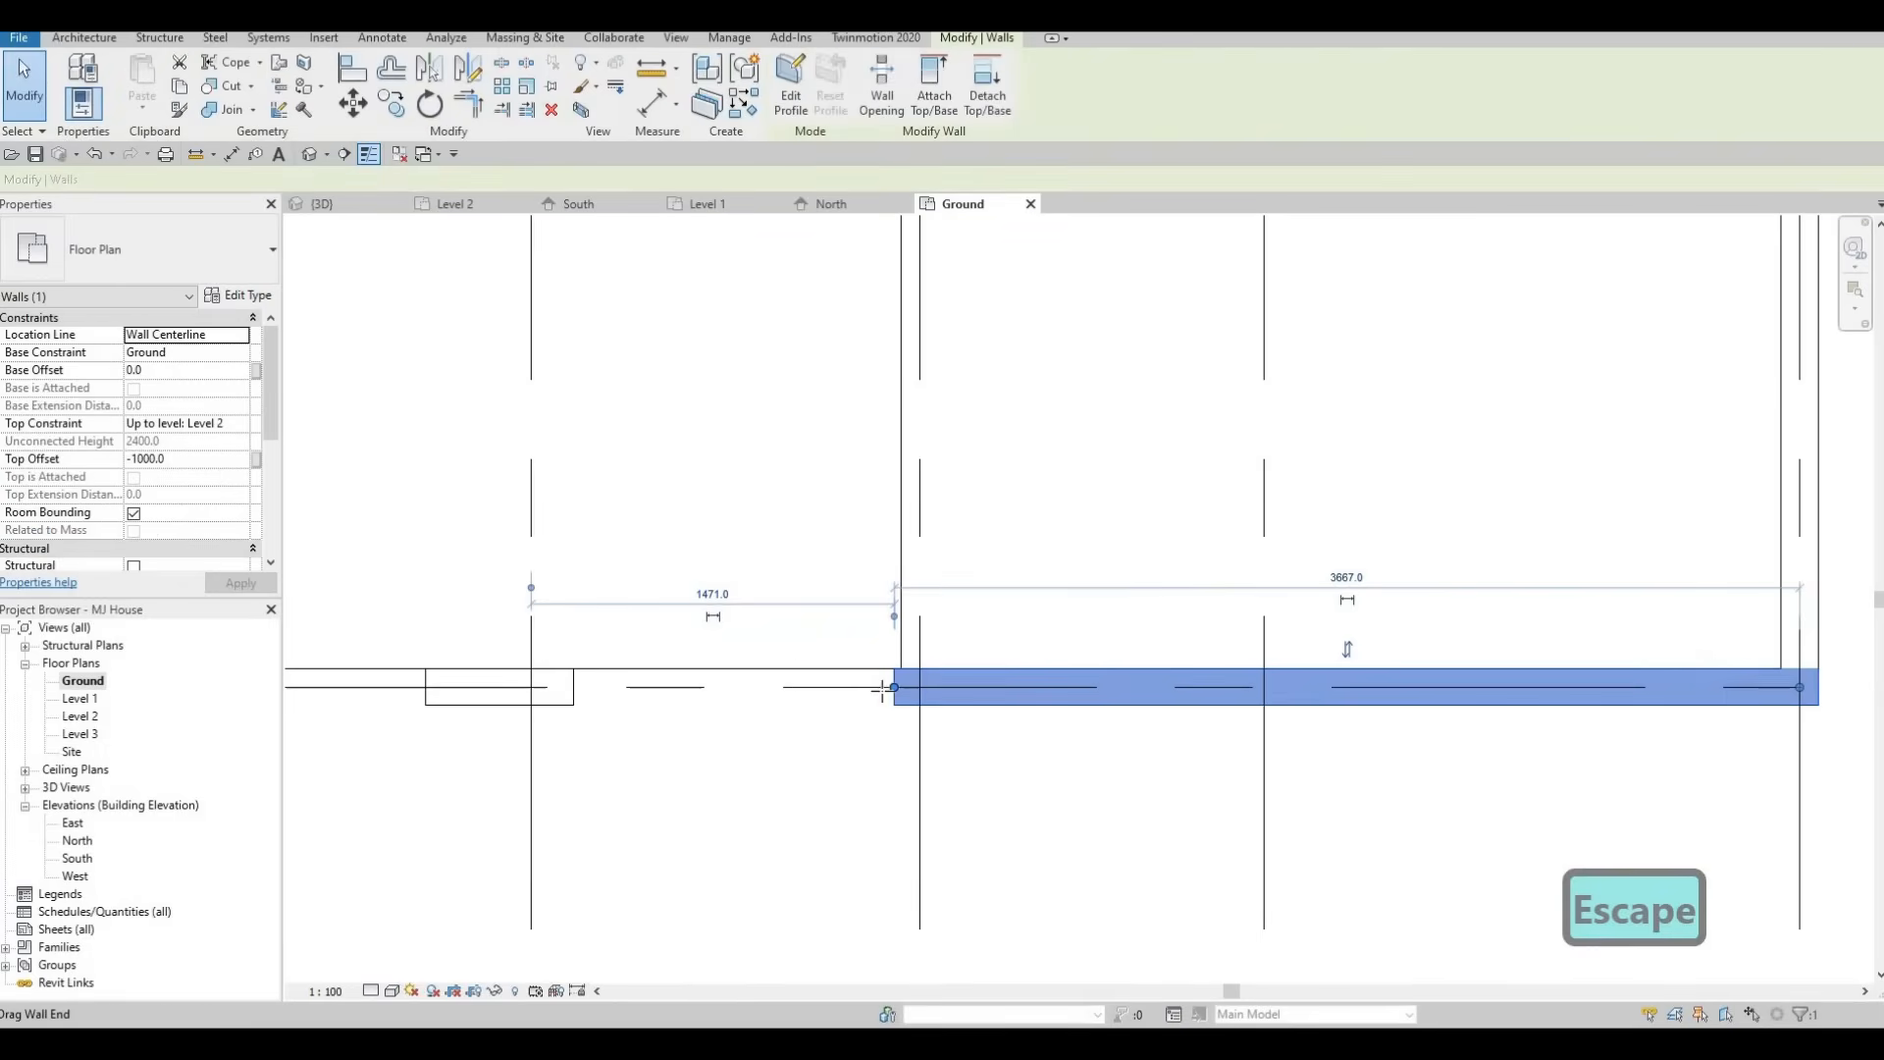
click(572, 698)
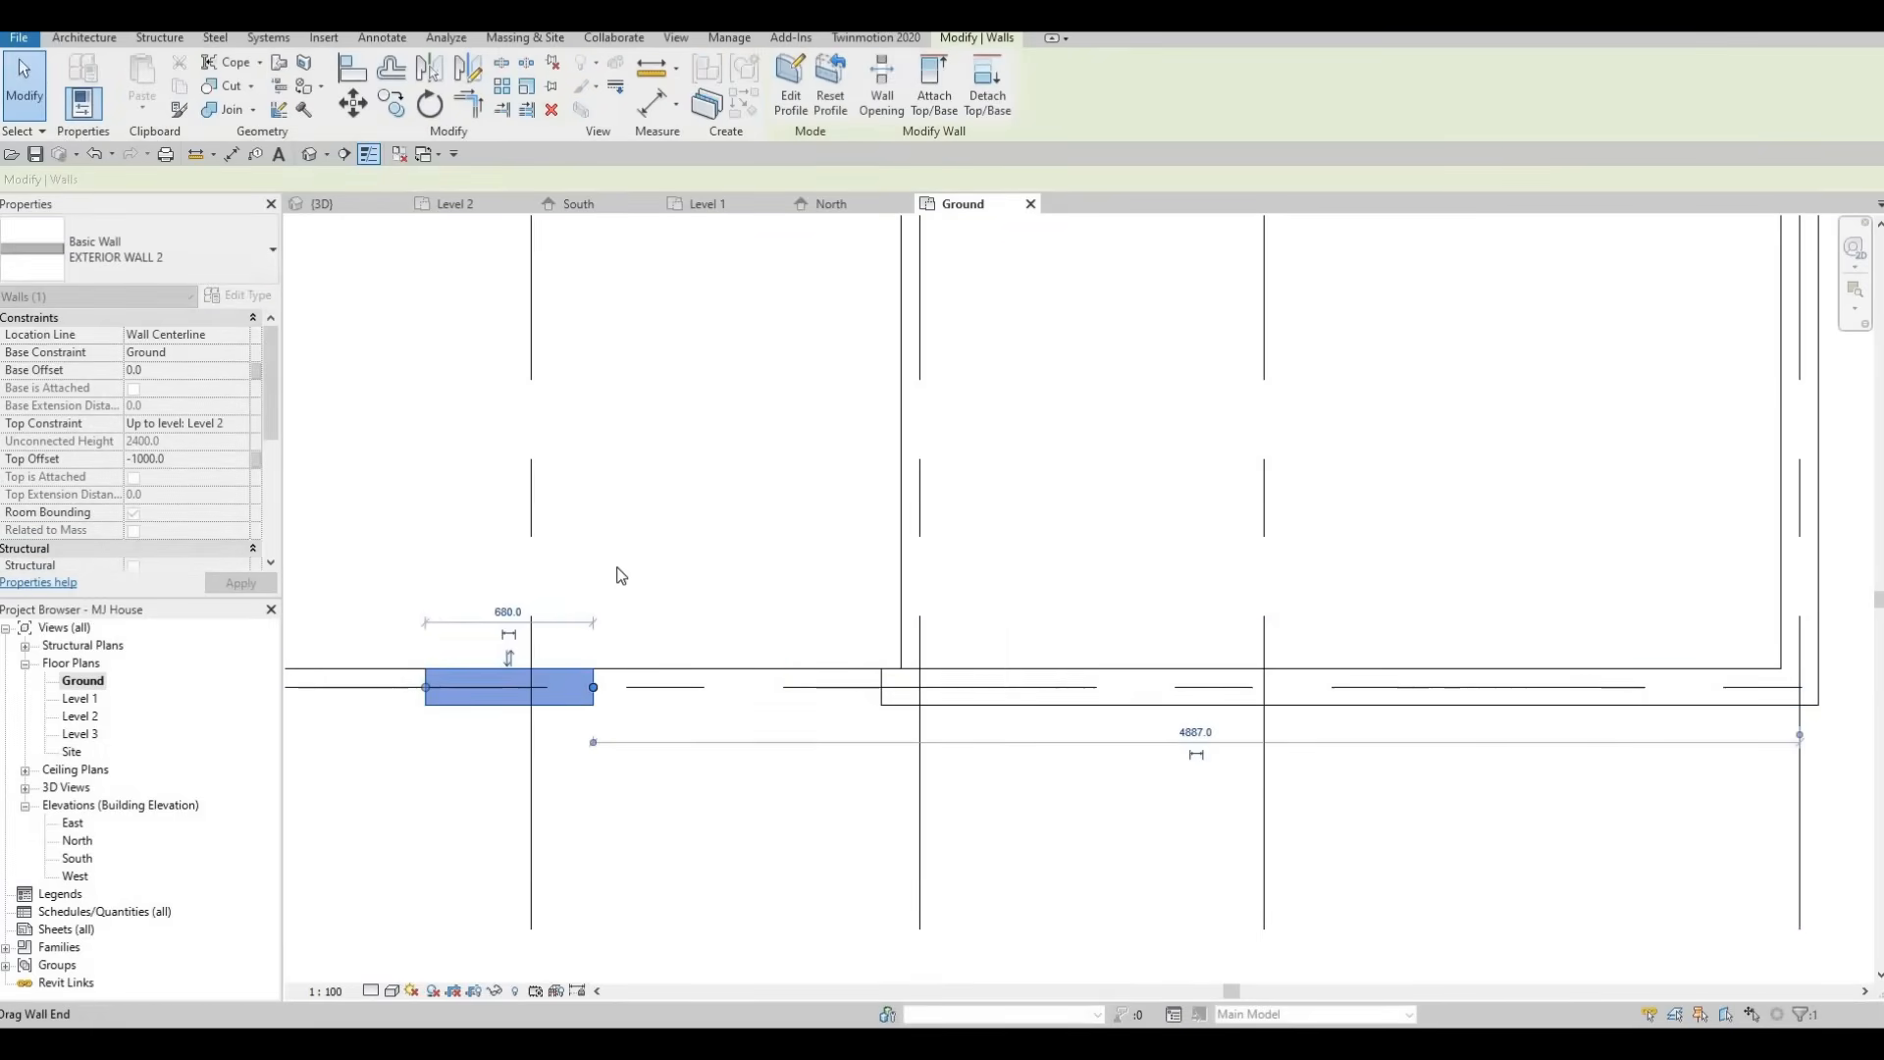
key(Escape)
scroll(900, 703, down, 3)
scroll(846, 660, up, 2)
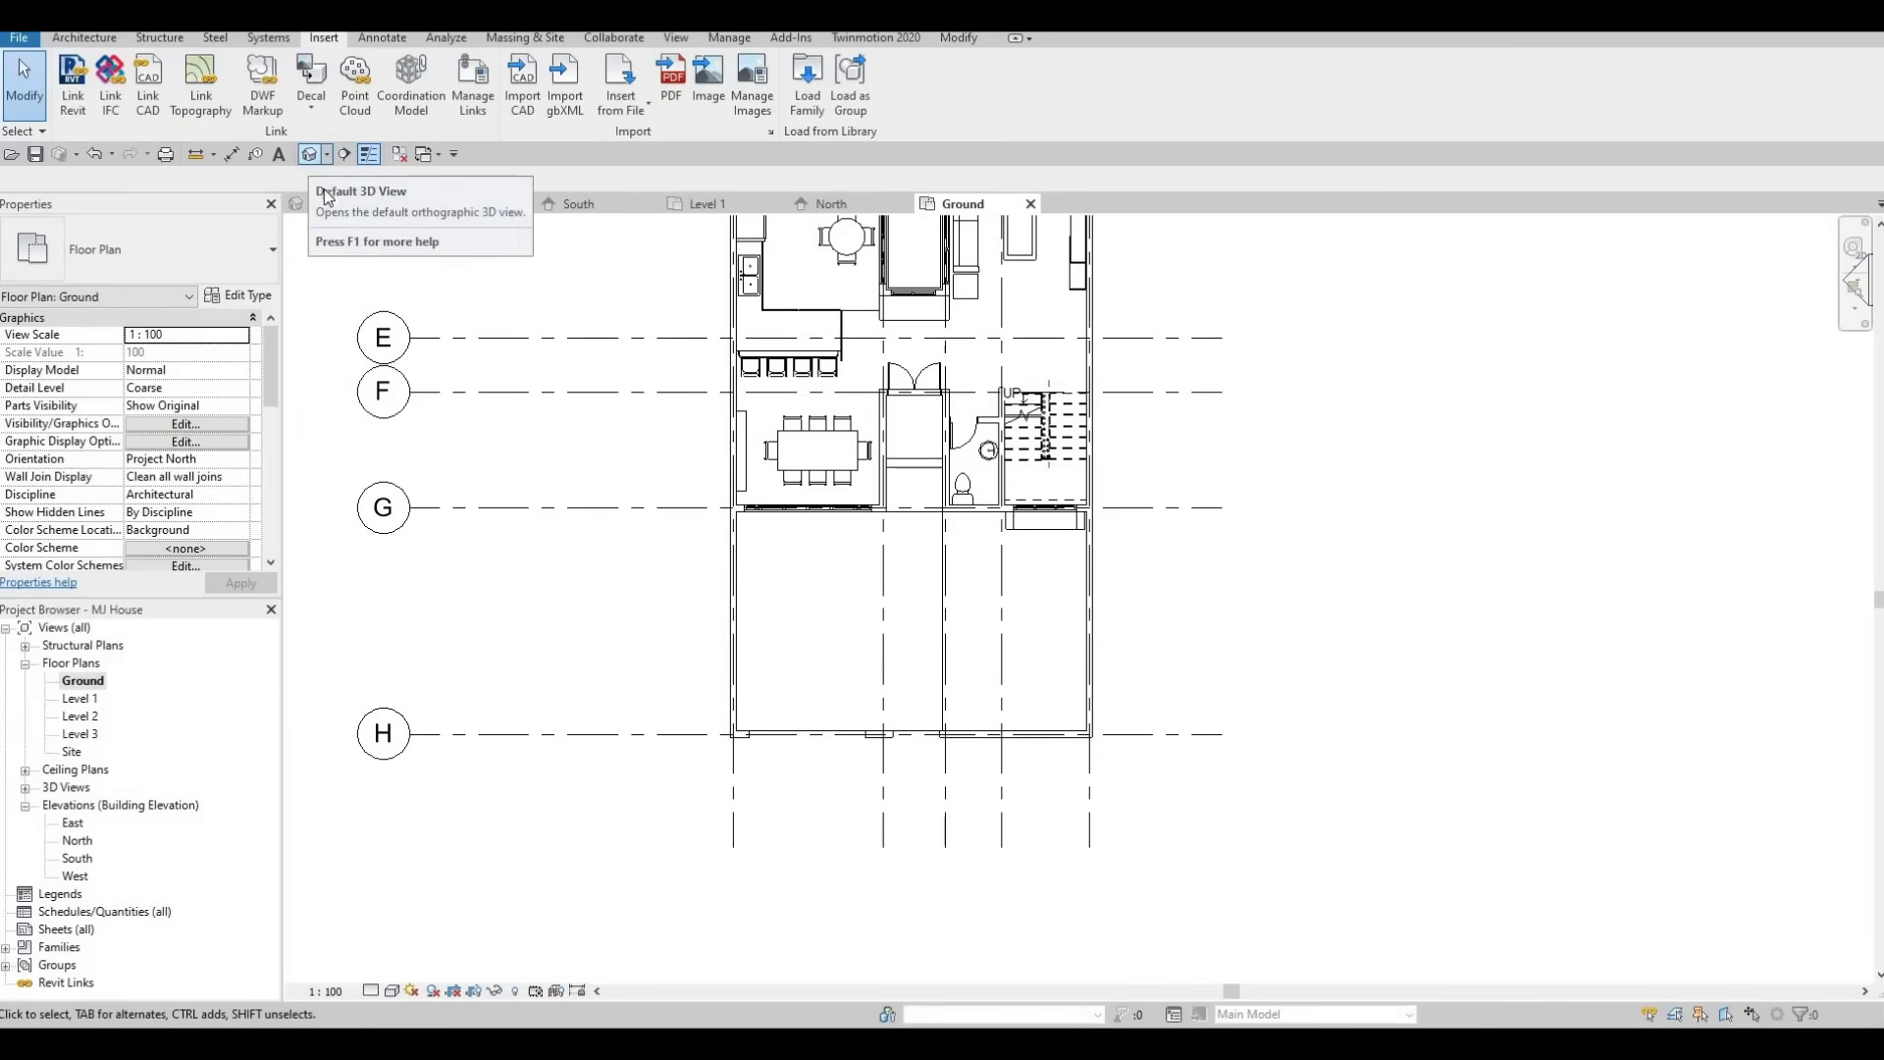
Inspect the opened garden wall in the default 3D view.
click(310, 154)
shift+middle_drag(769, 468, 1163, 386)
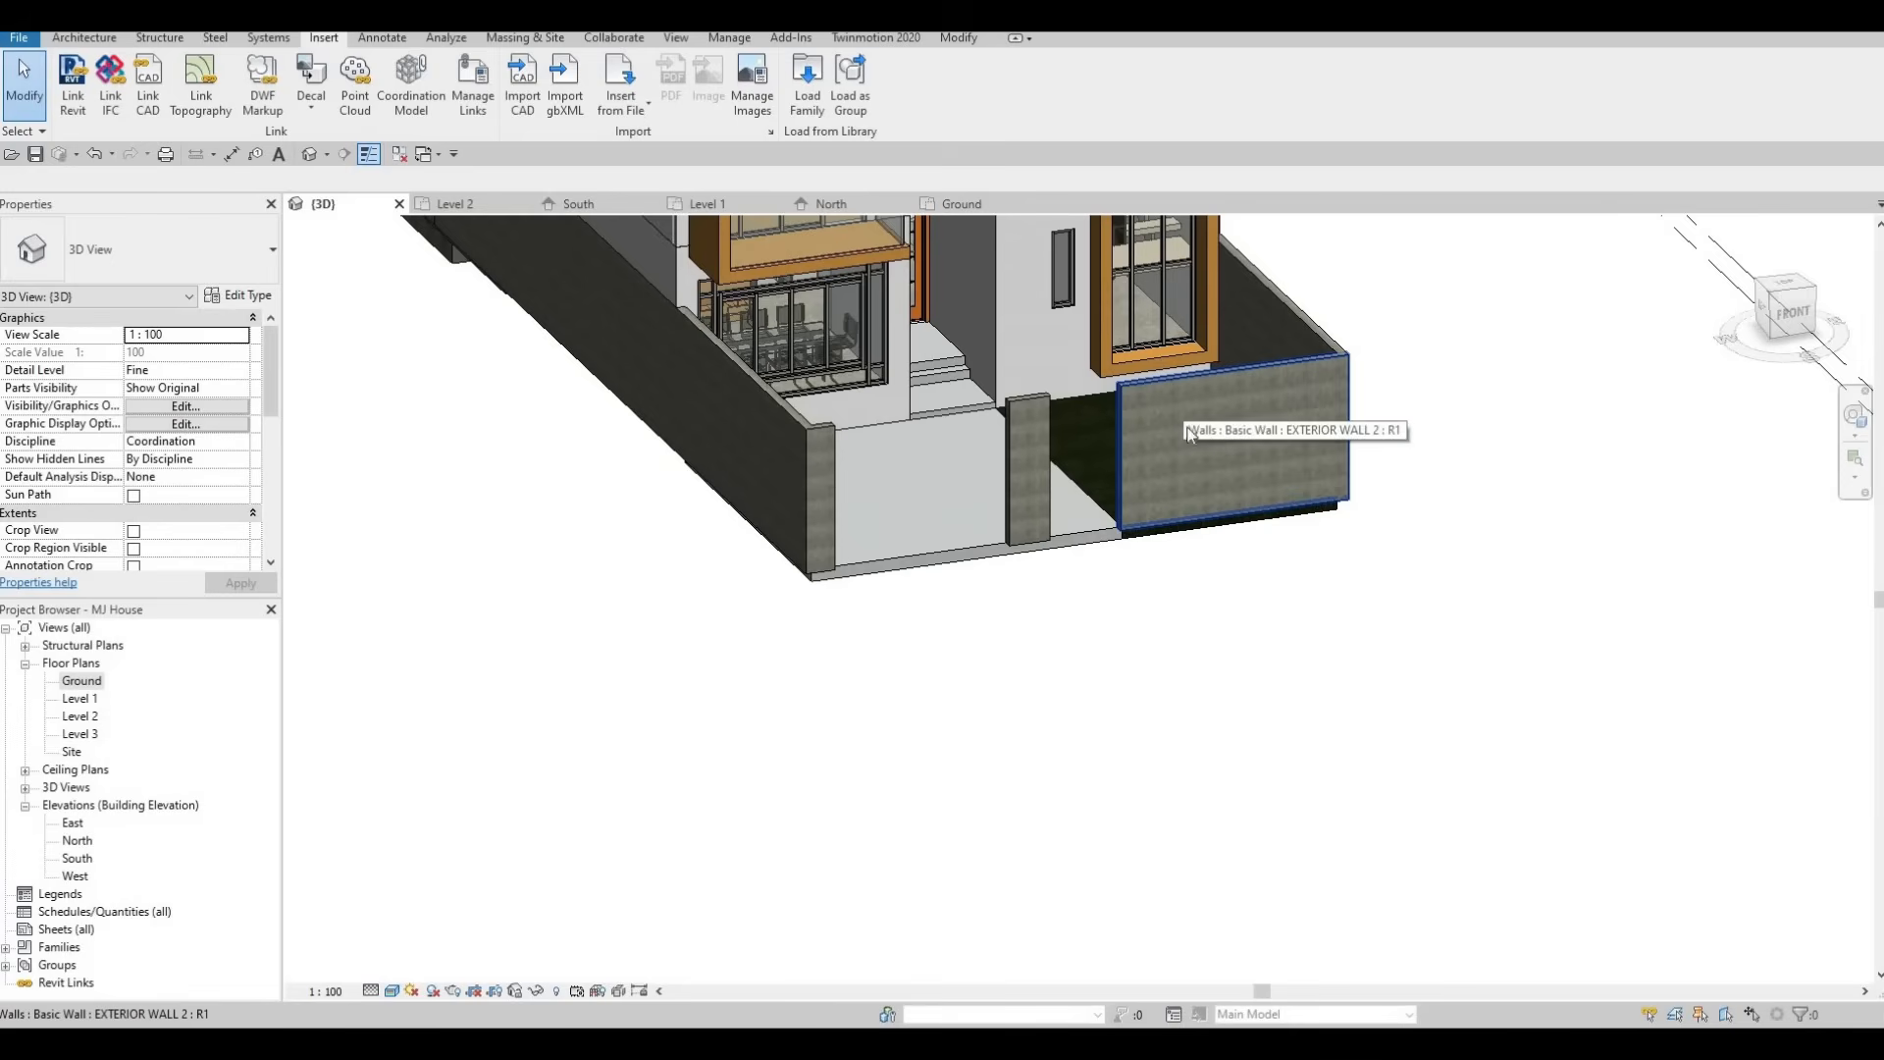
key(F1)
key(F1)
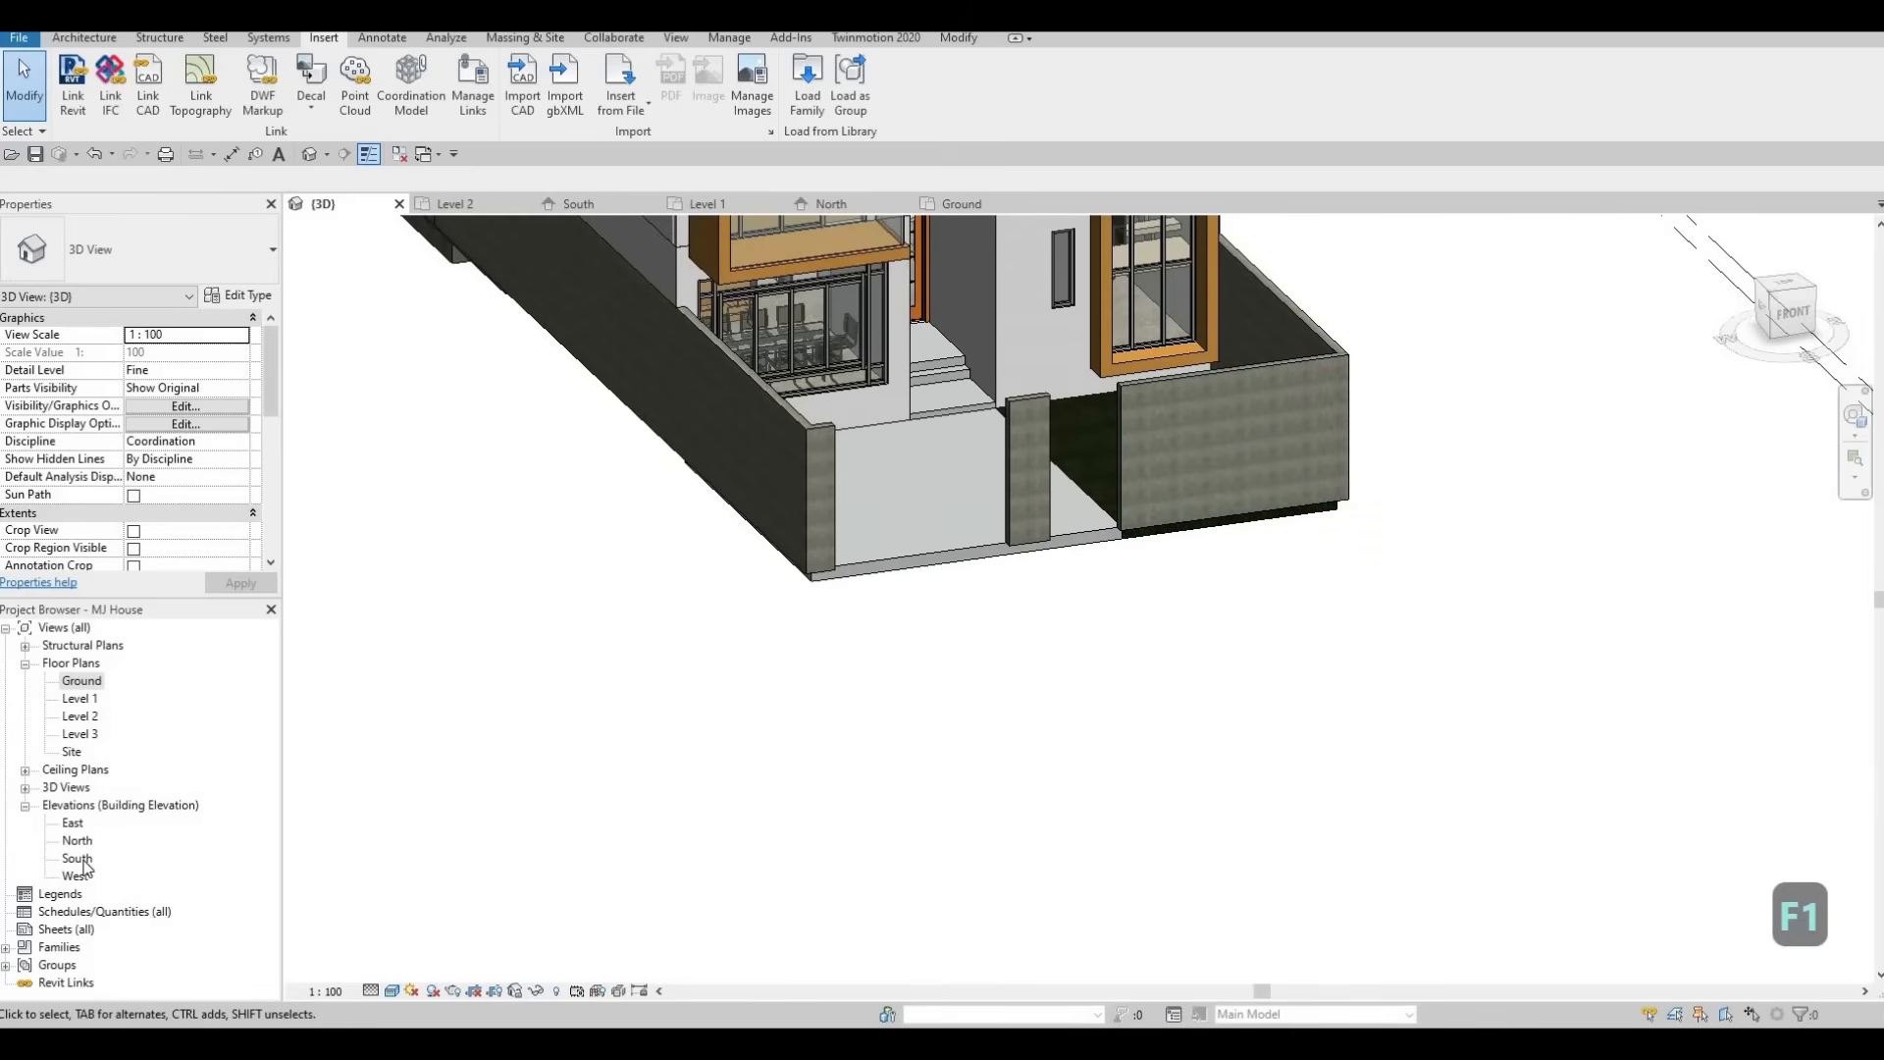
In the South elevation, edit the profile of the ground-floor wall beside the entrance and sketch a rectangle about 640 × 1350 mm at its top edge.
middle_drag(930, 521, 895, 306)
key(Escape)
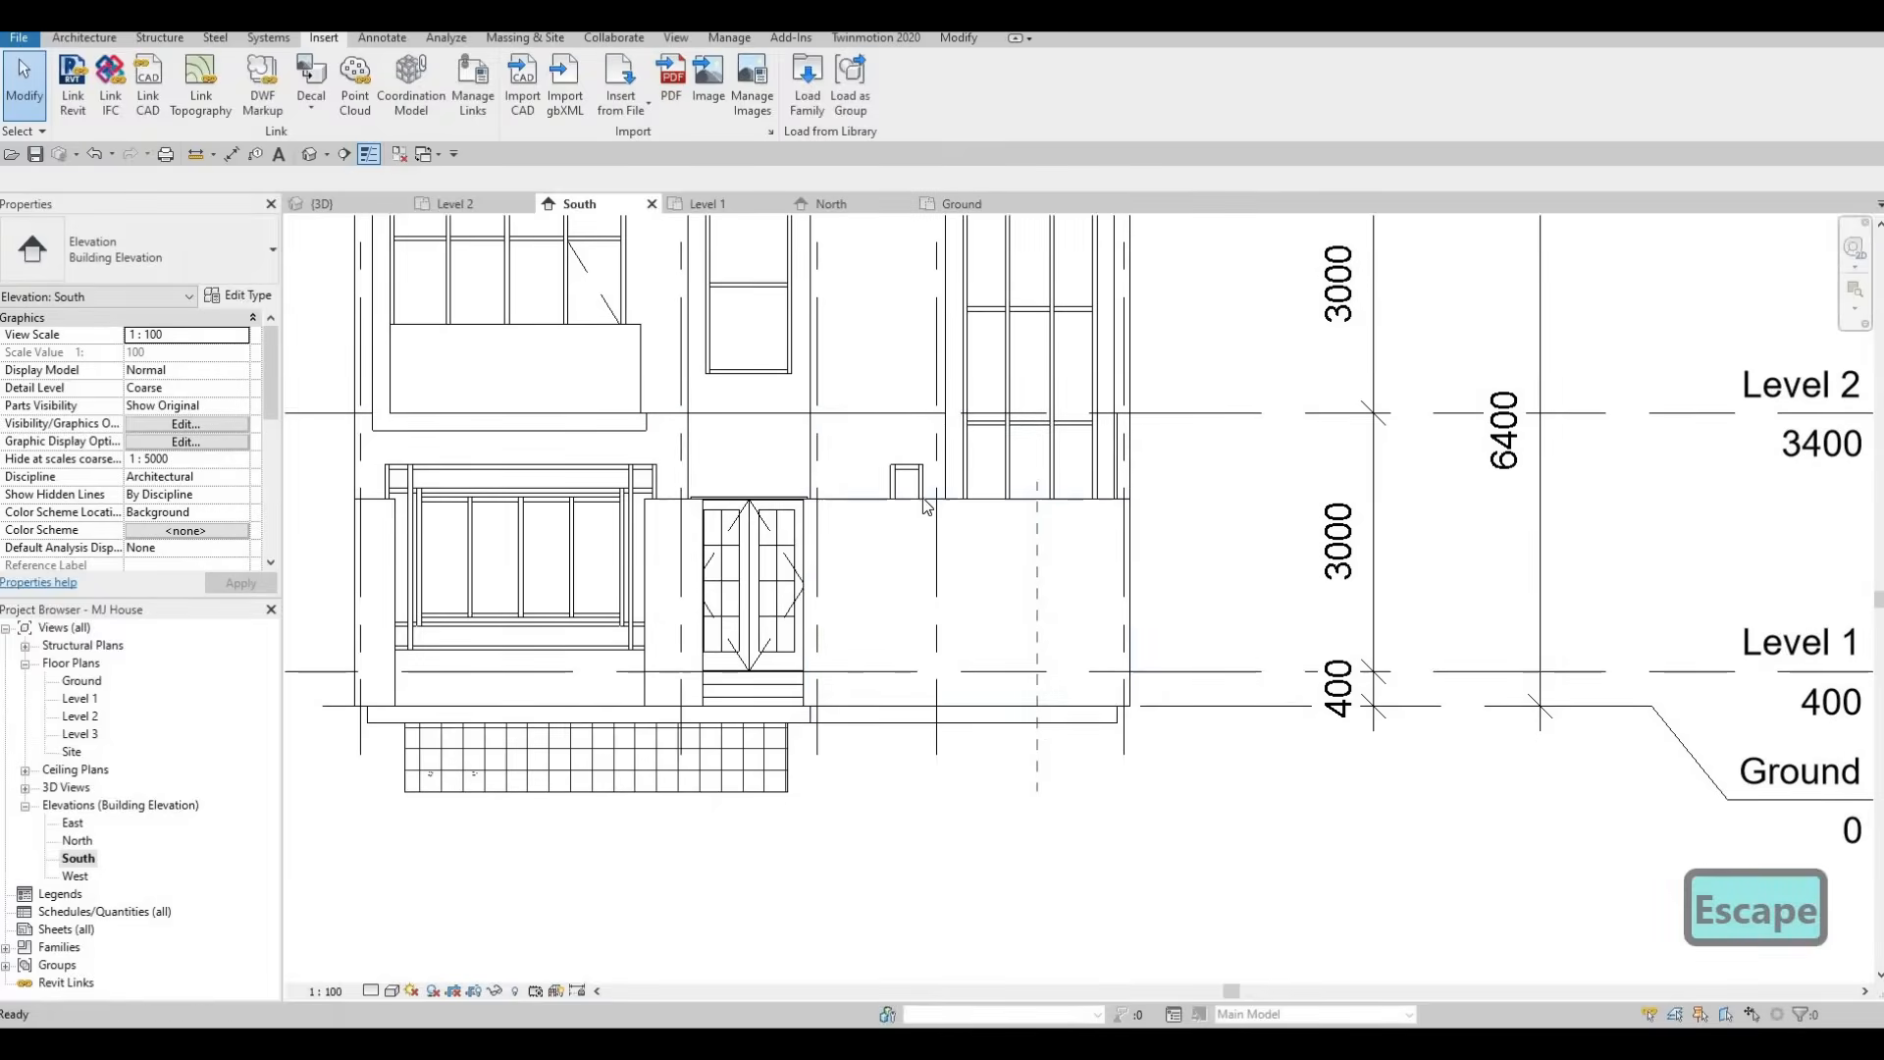
click(923, 500)
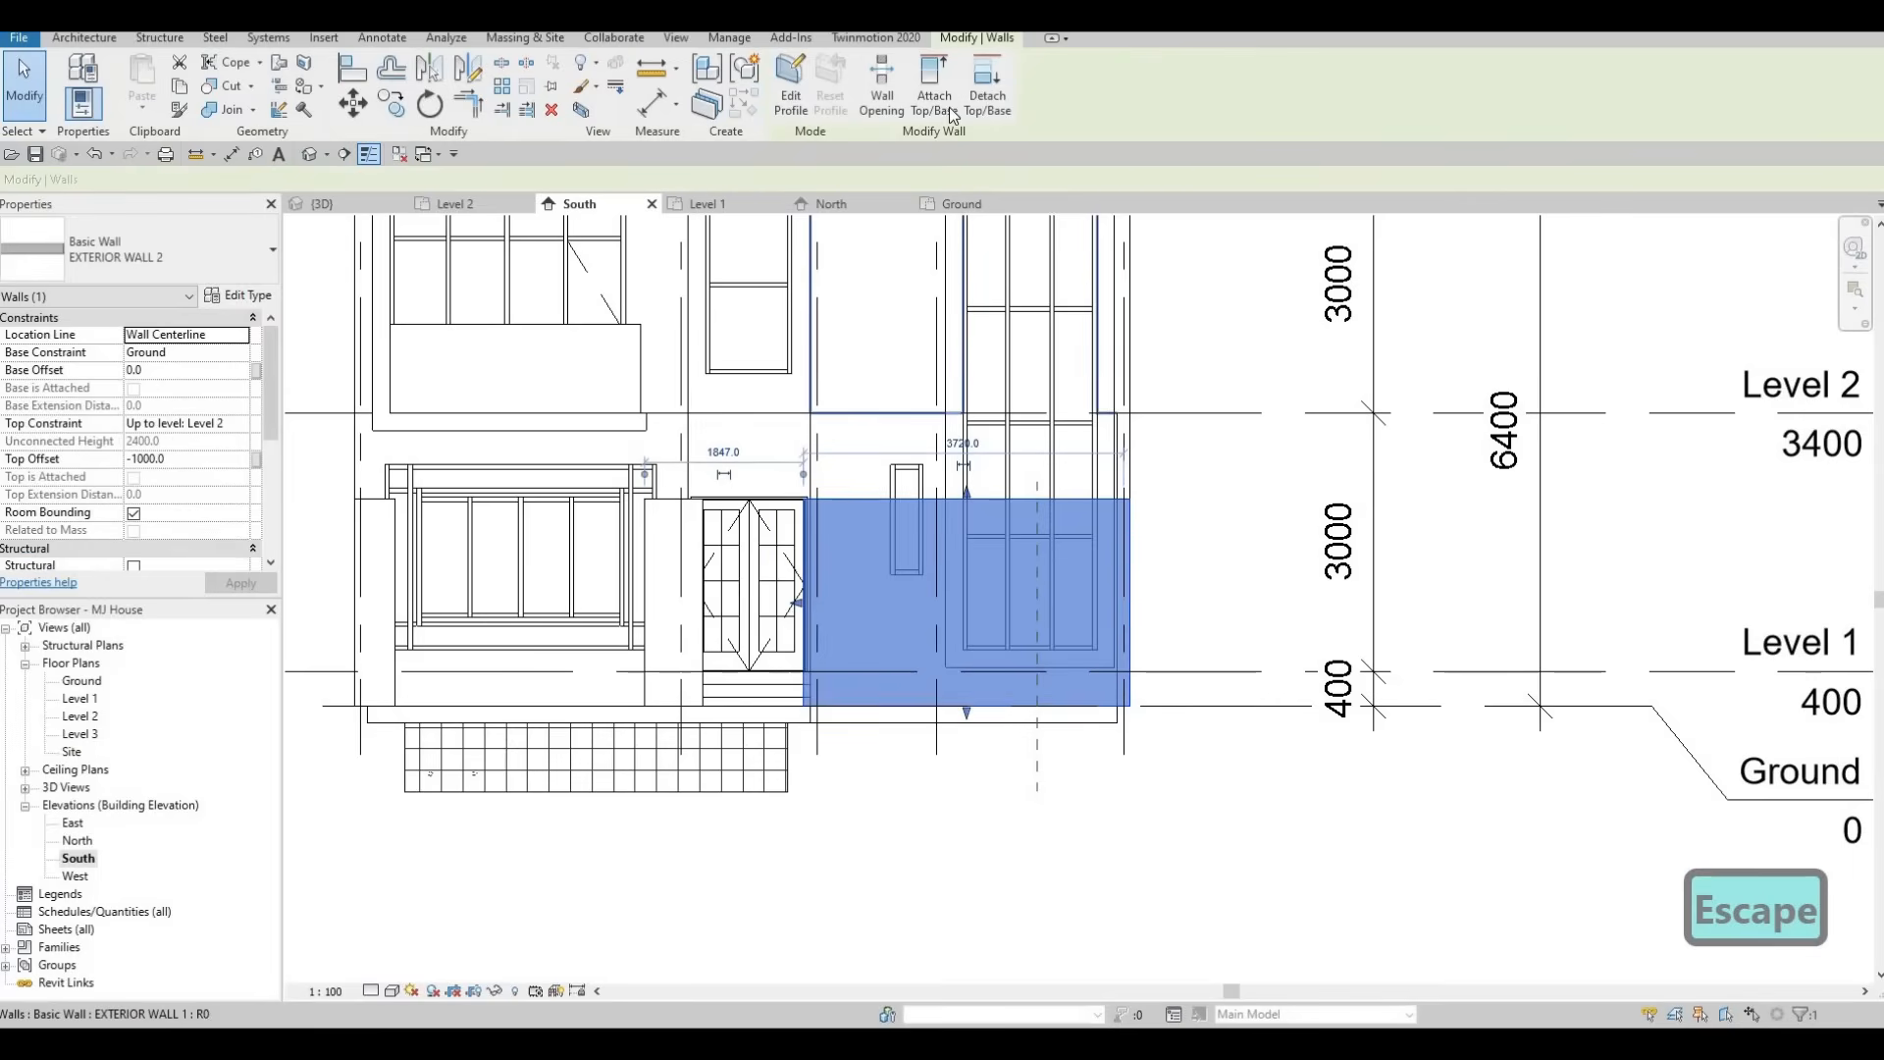
click(790, 105)
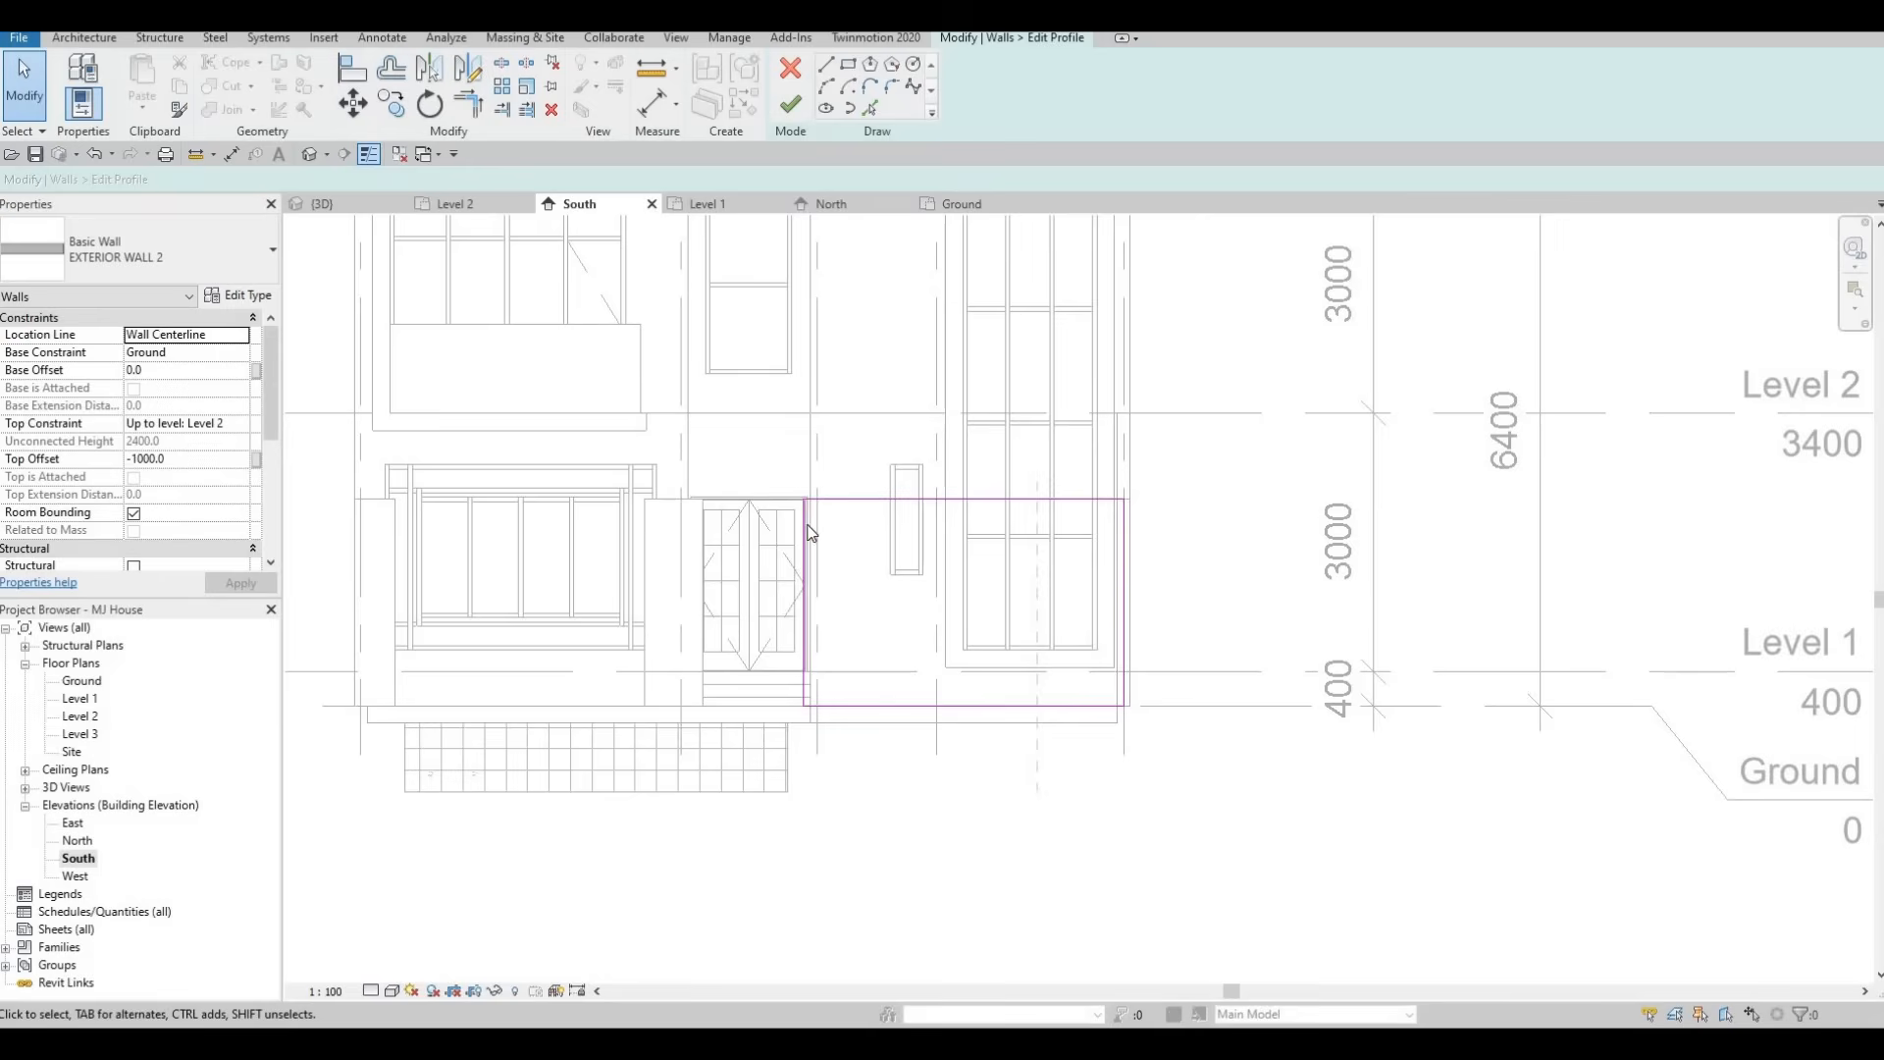
click(846, 67)
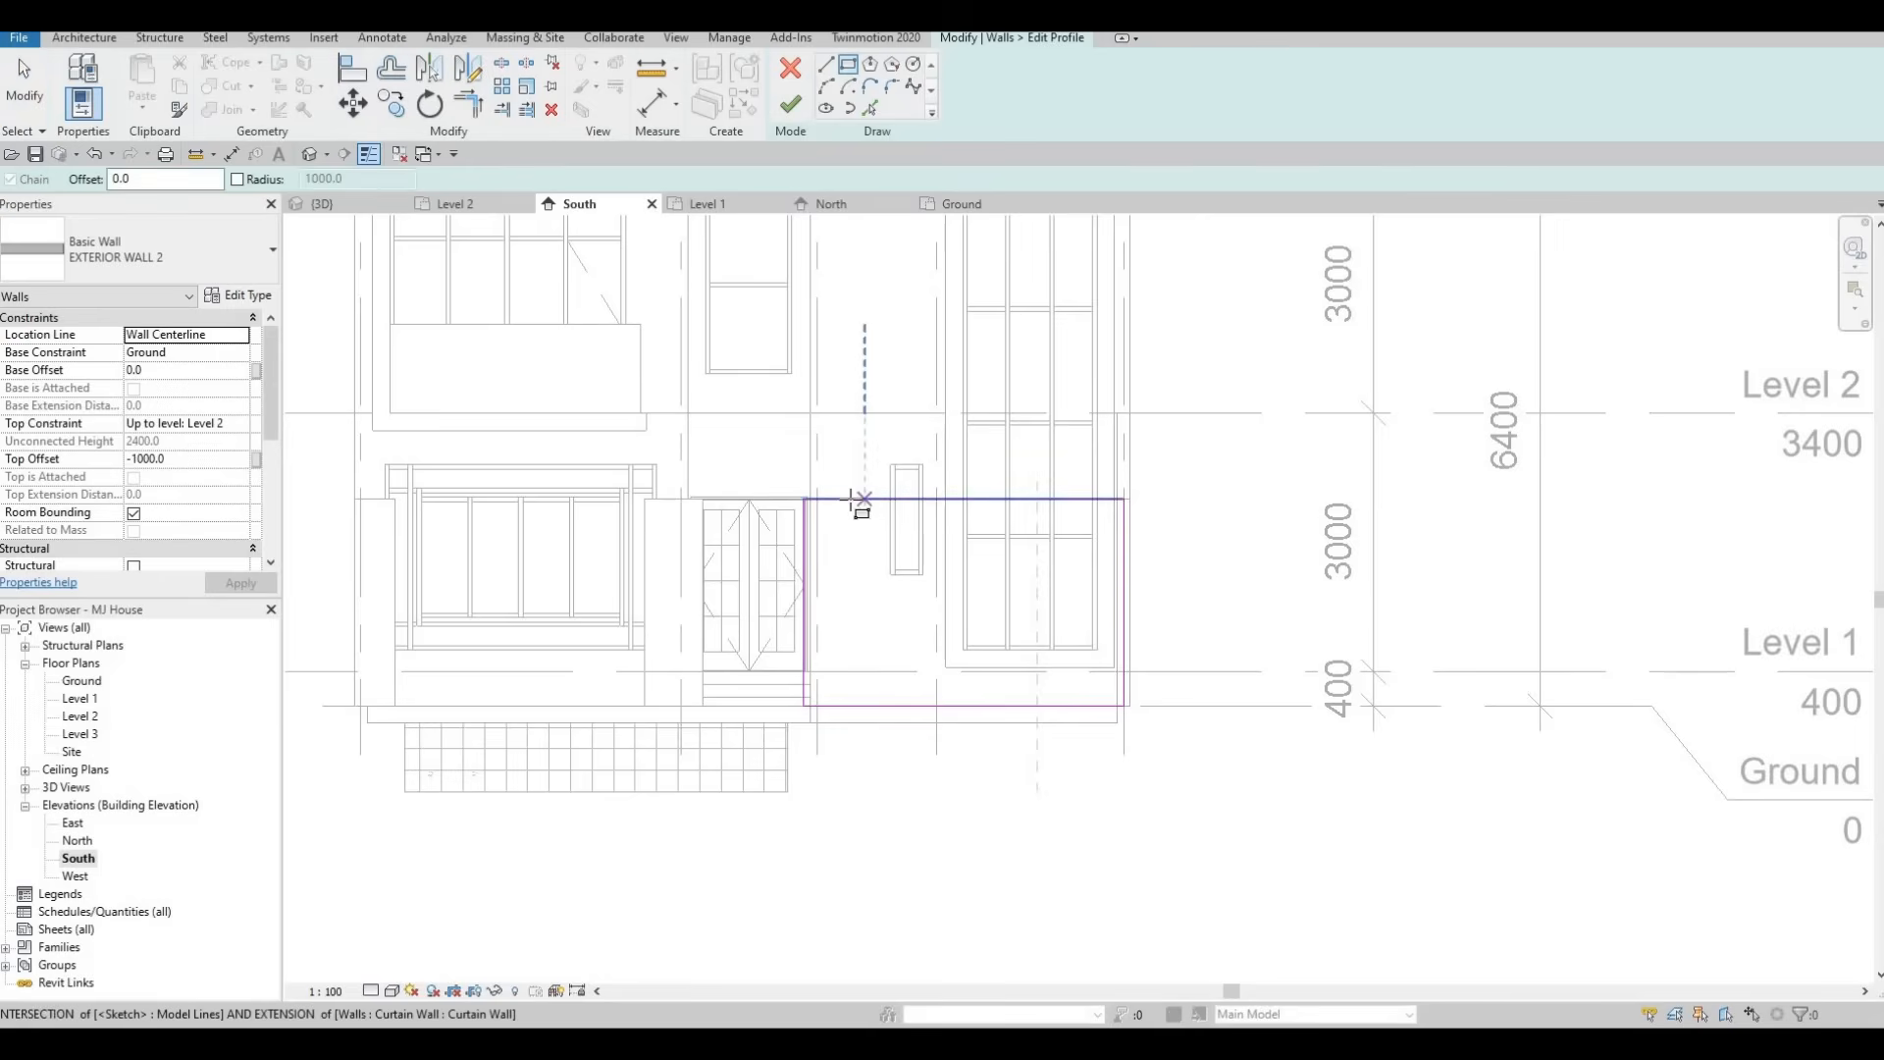
click(850, 500)
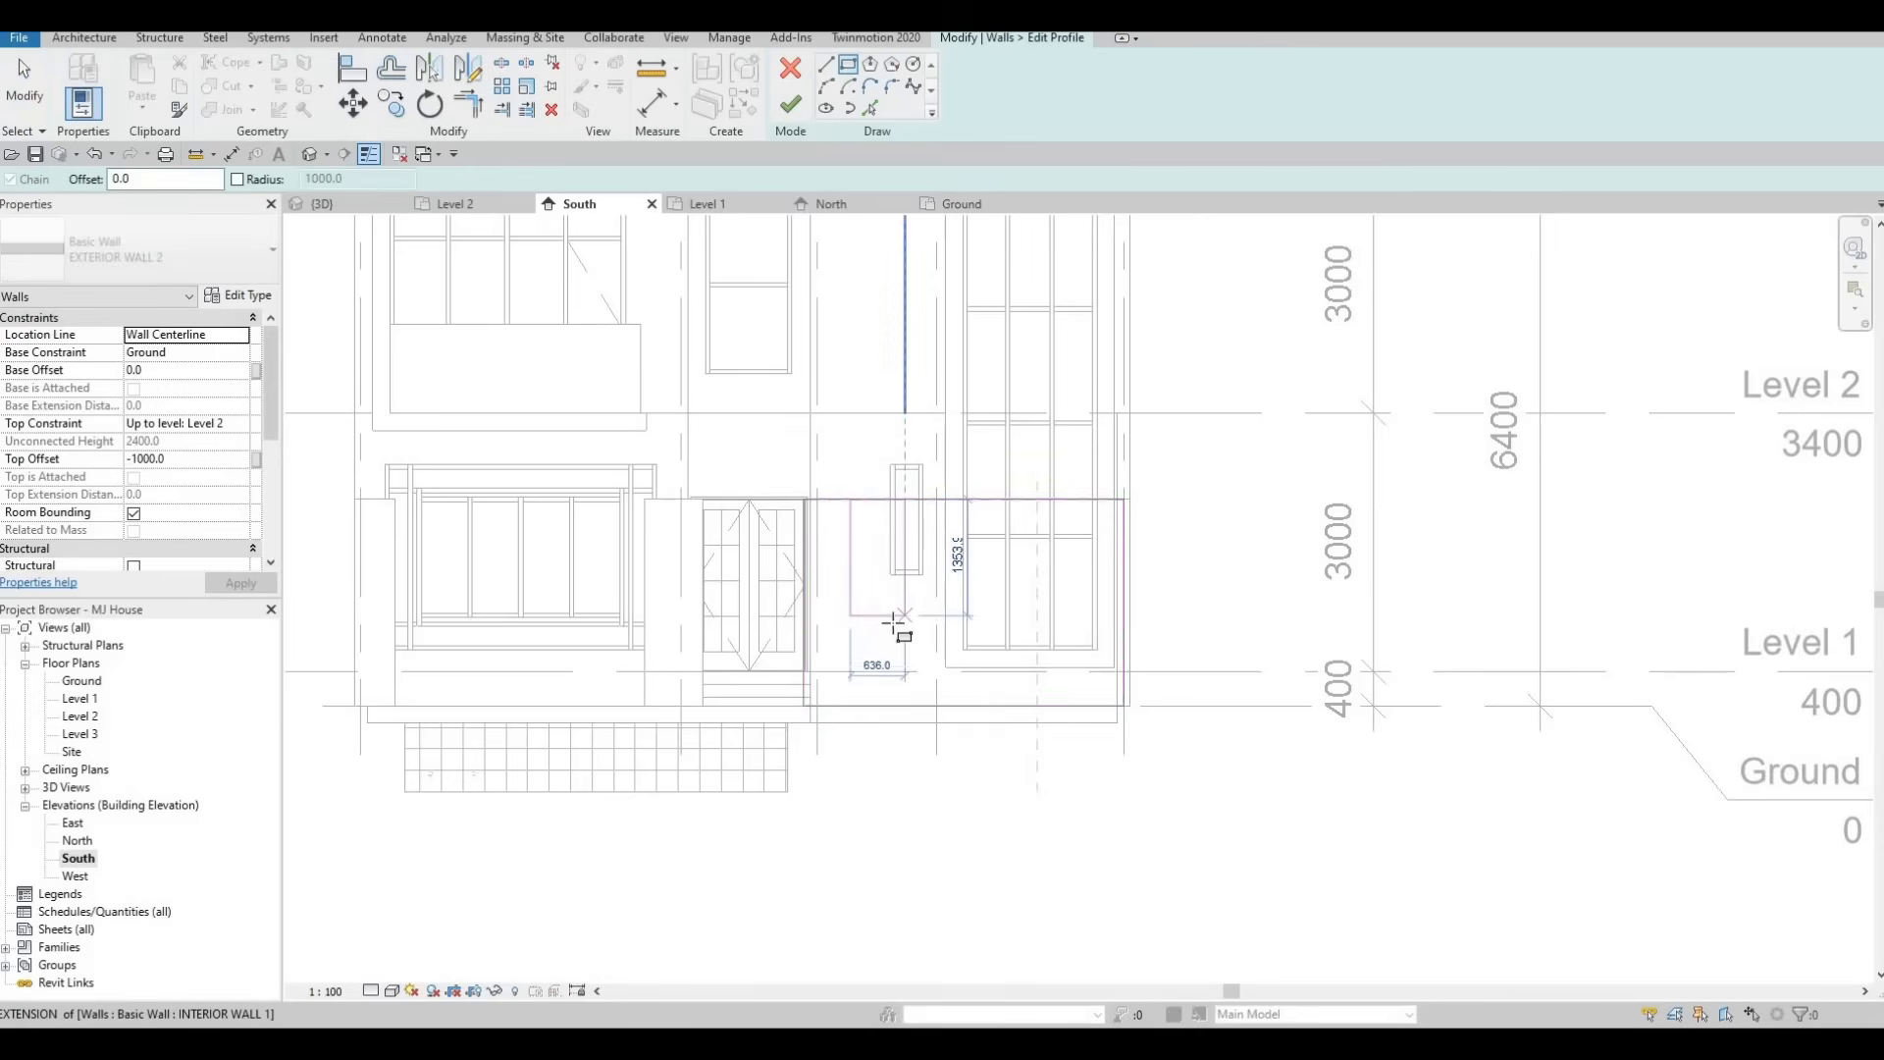
click(895, 573)
scroll(881, 522, up, 2)
key(Escape)
key(Escape)
key(Escape)
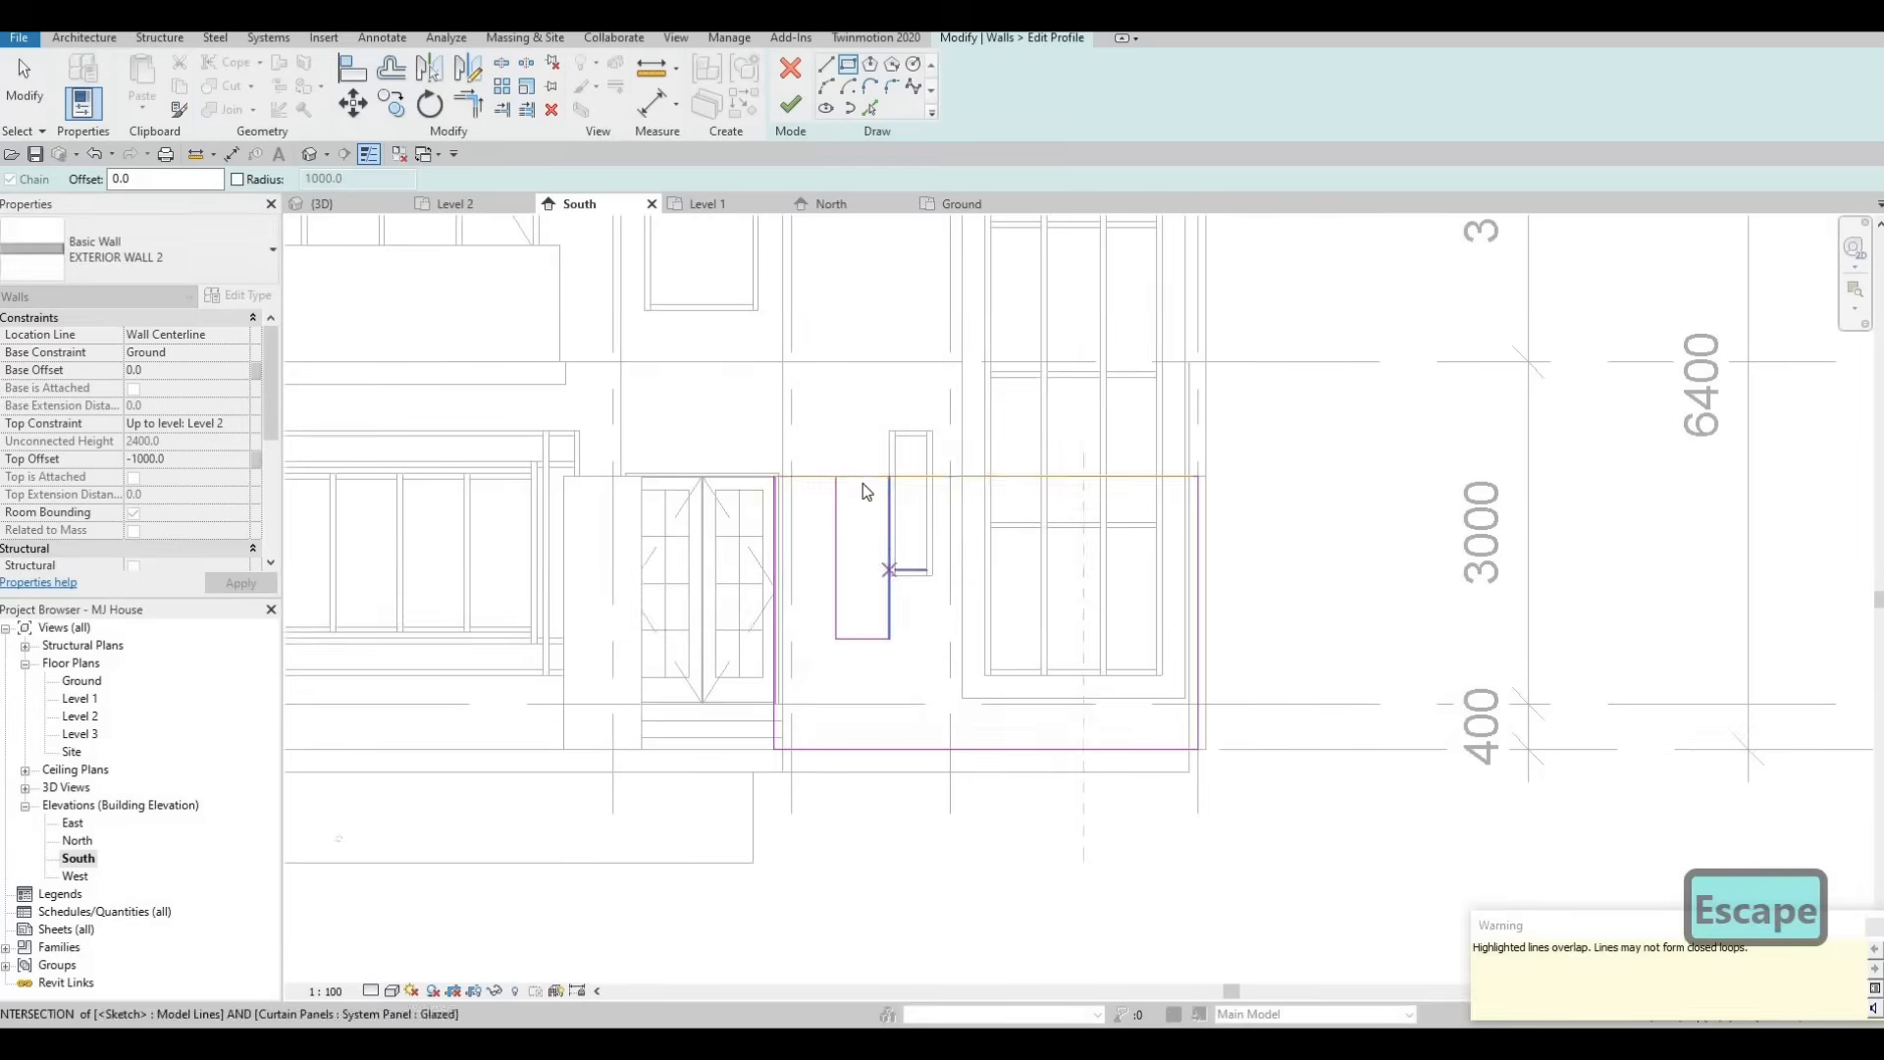
Delete the rectangle's top edge and split the wall profile's top line above the rectangle.
click(863, 479)
key(Delete)
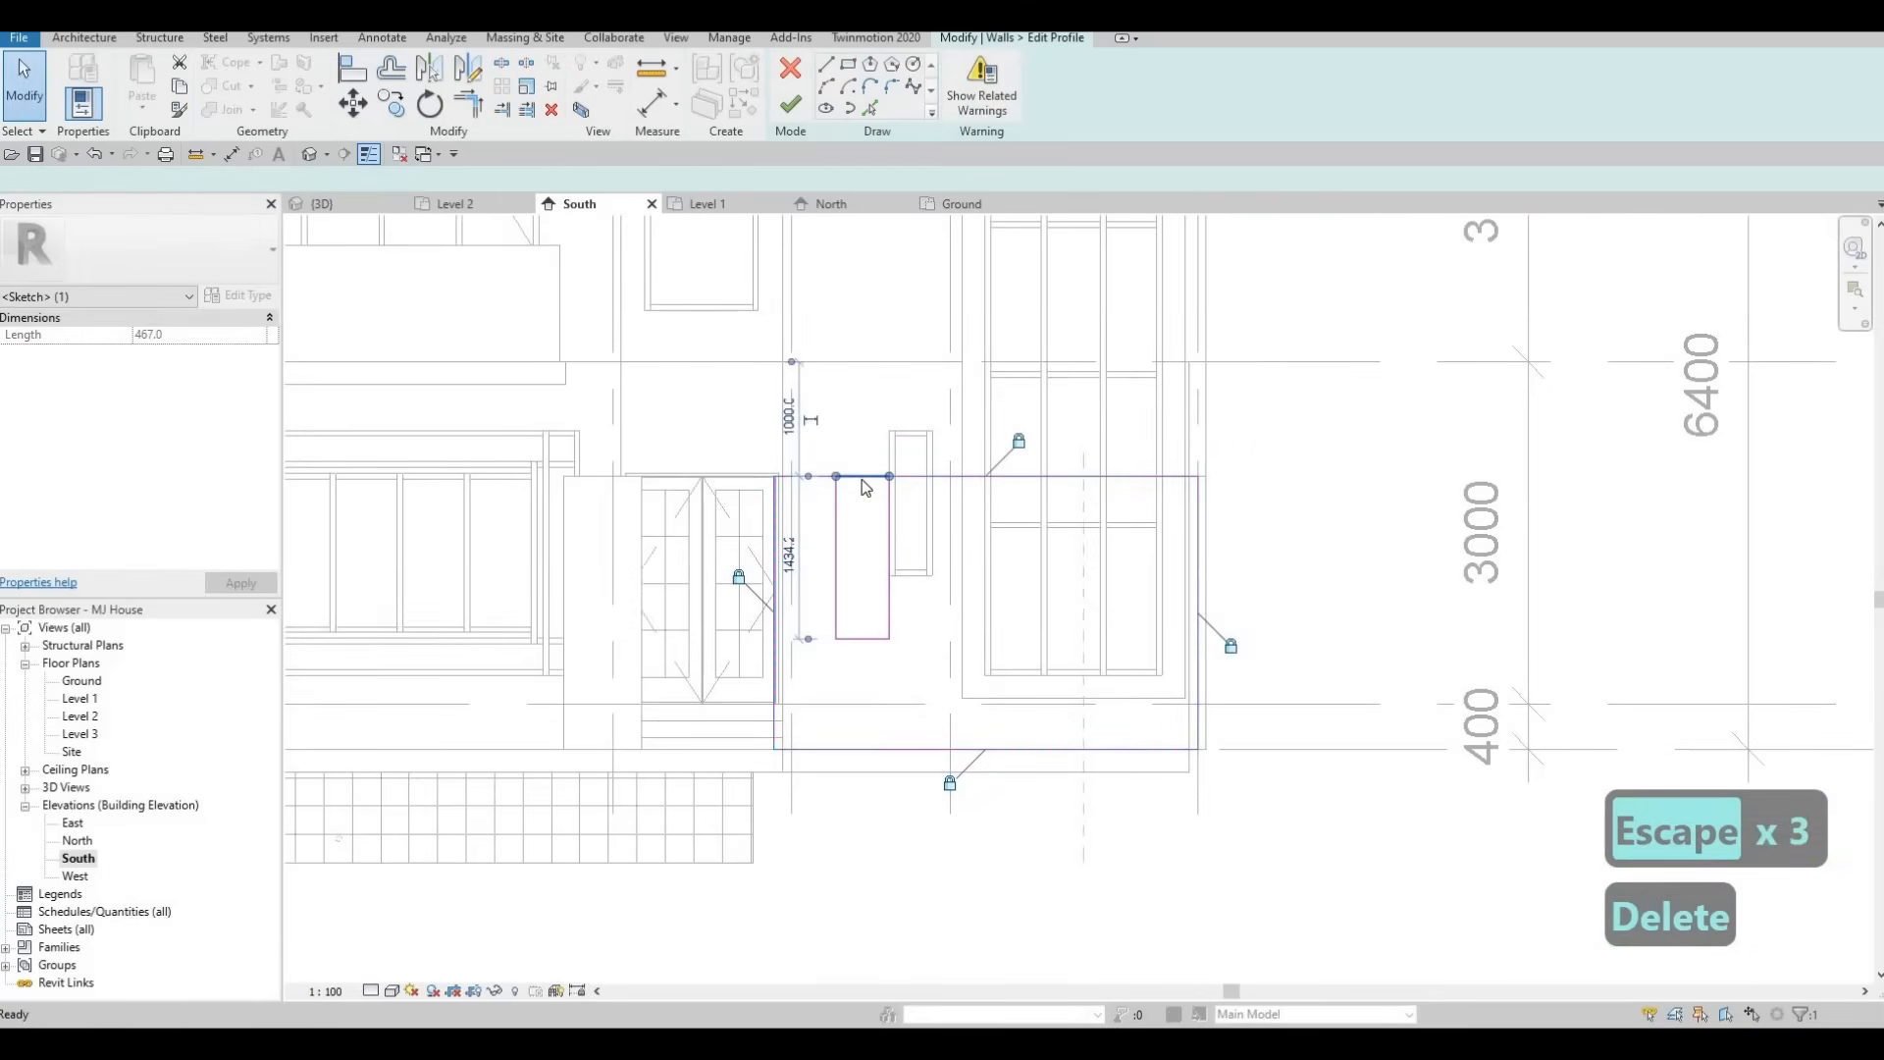
key(s)
key(l)
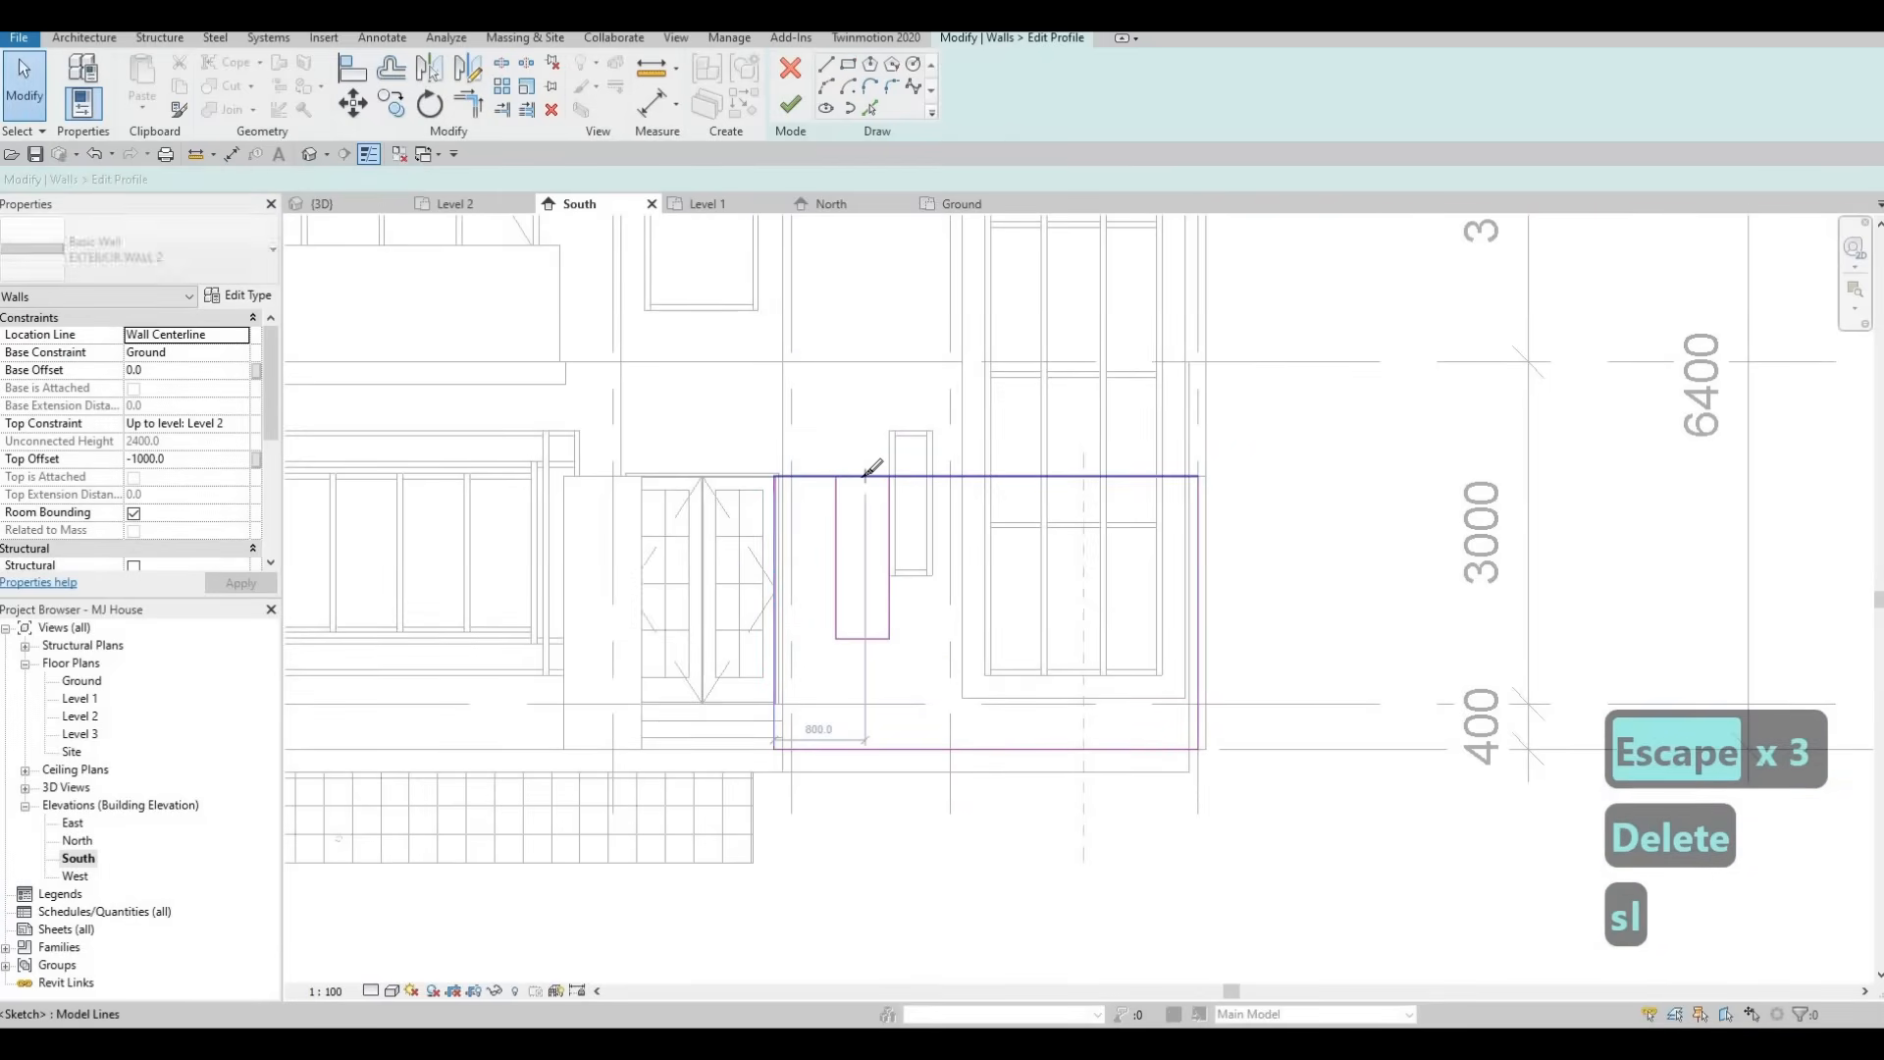
click(865, 478)
Trim the profile's top line to the rectangle's sides so the notch joins the wall boundary.
key(t)
key(r)
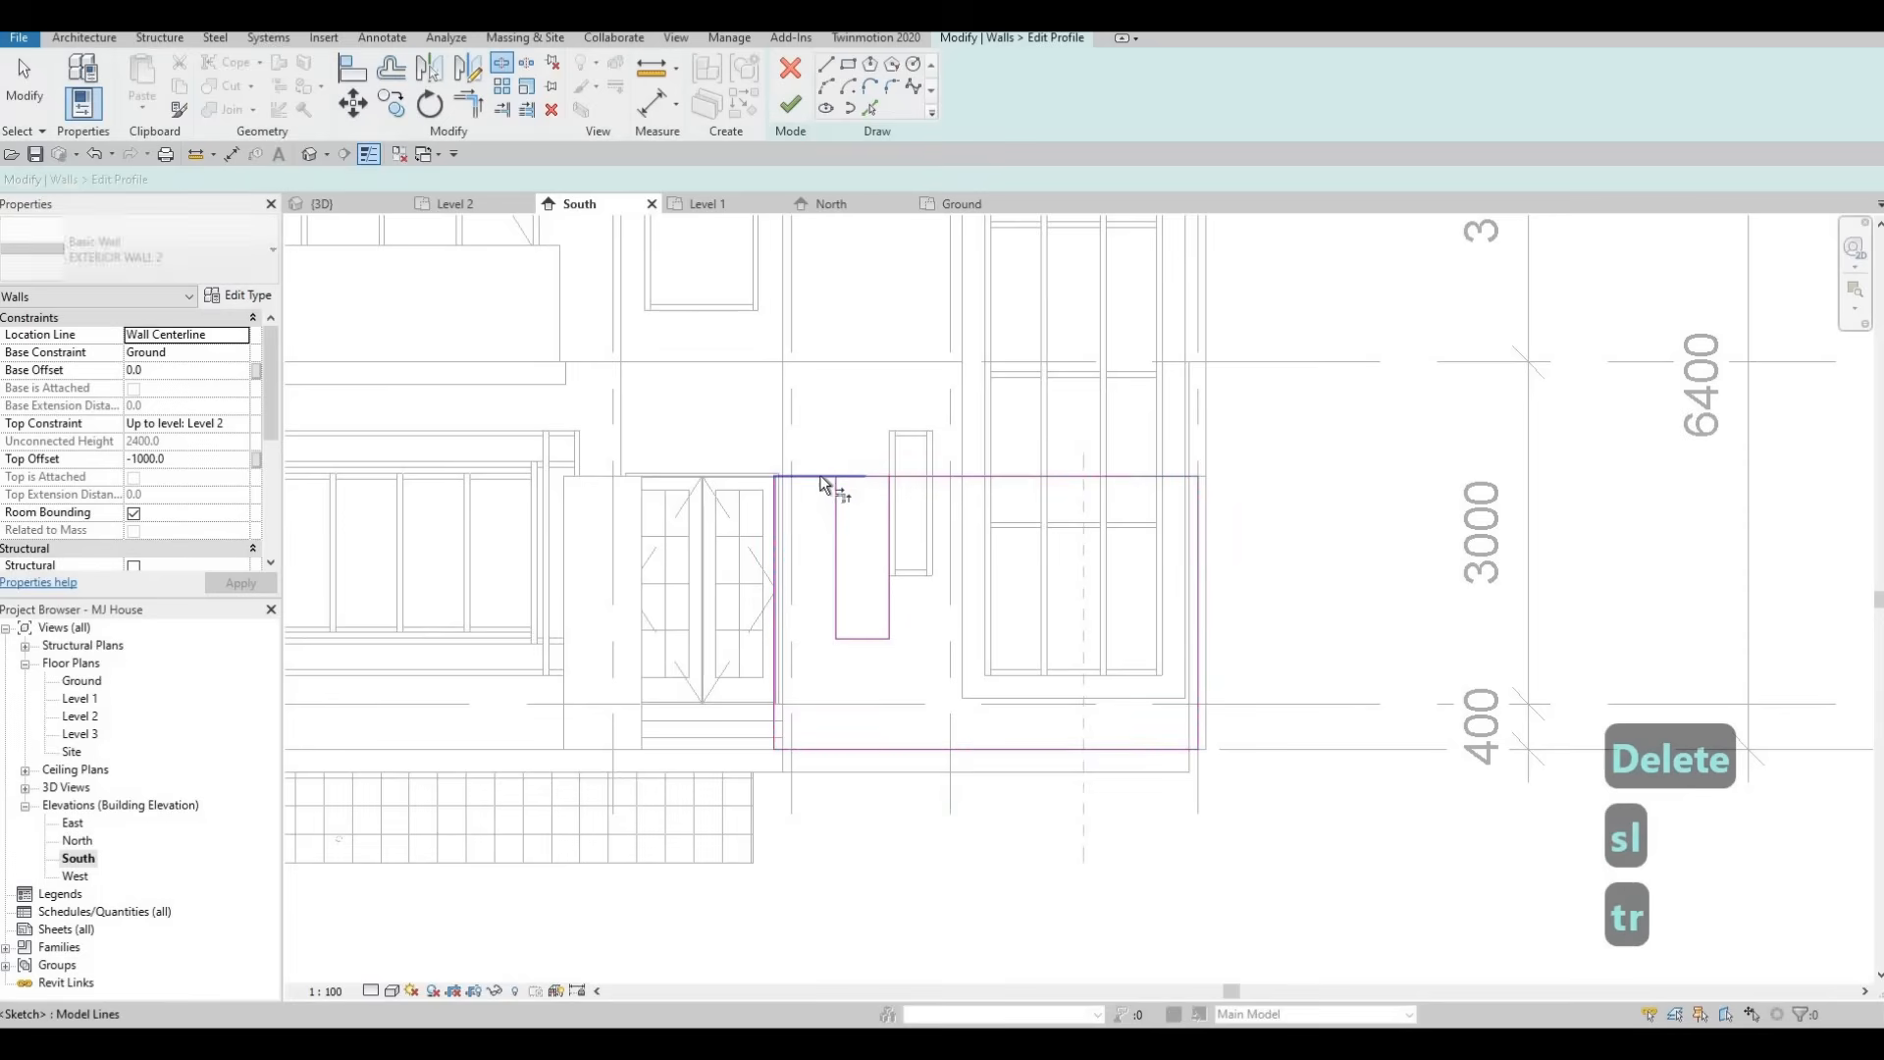
click(821, 477)
click(837, 498)
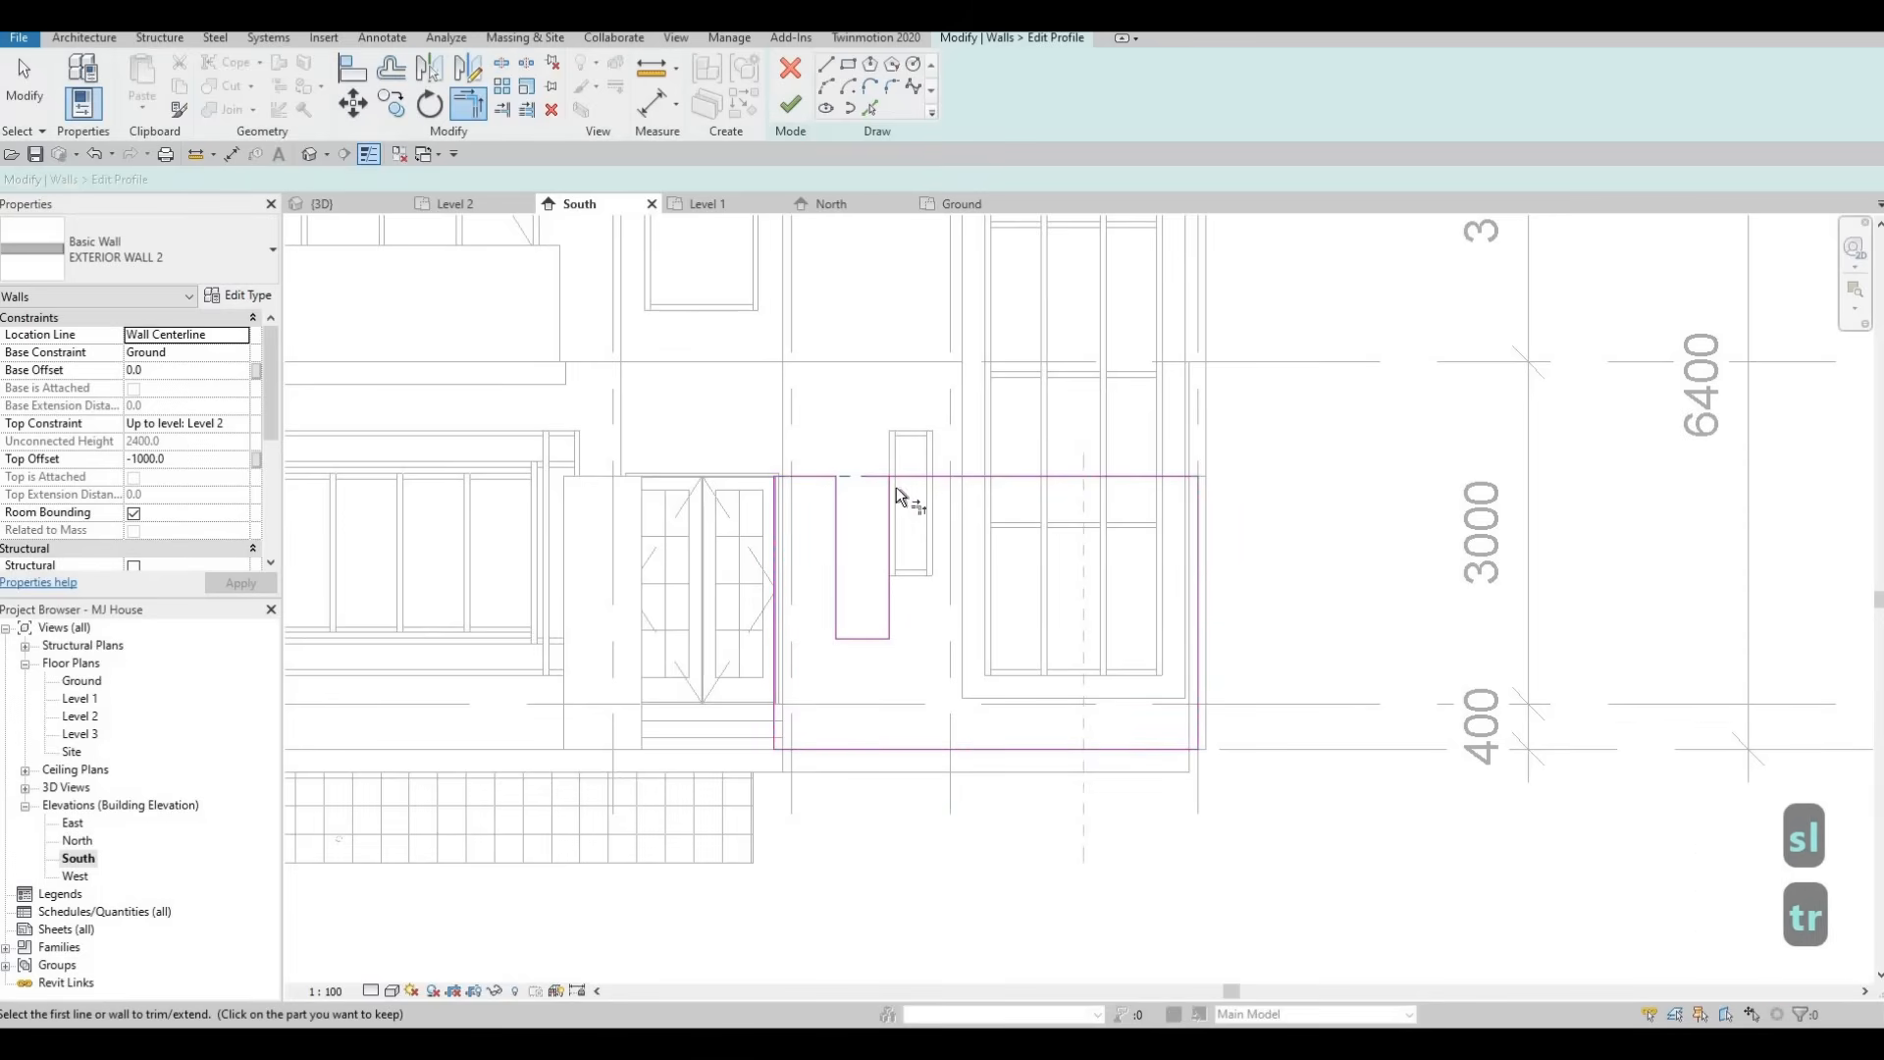
click(890, 493)
click(867, 555)
key(Escape)
key(Escape)
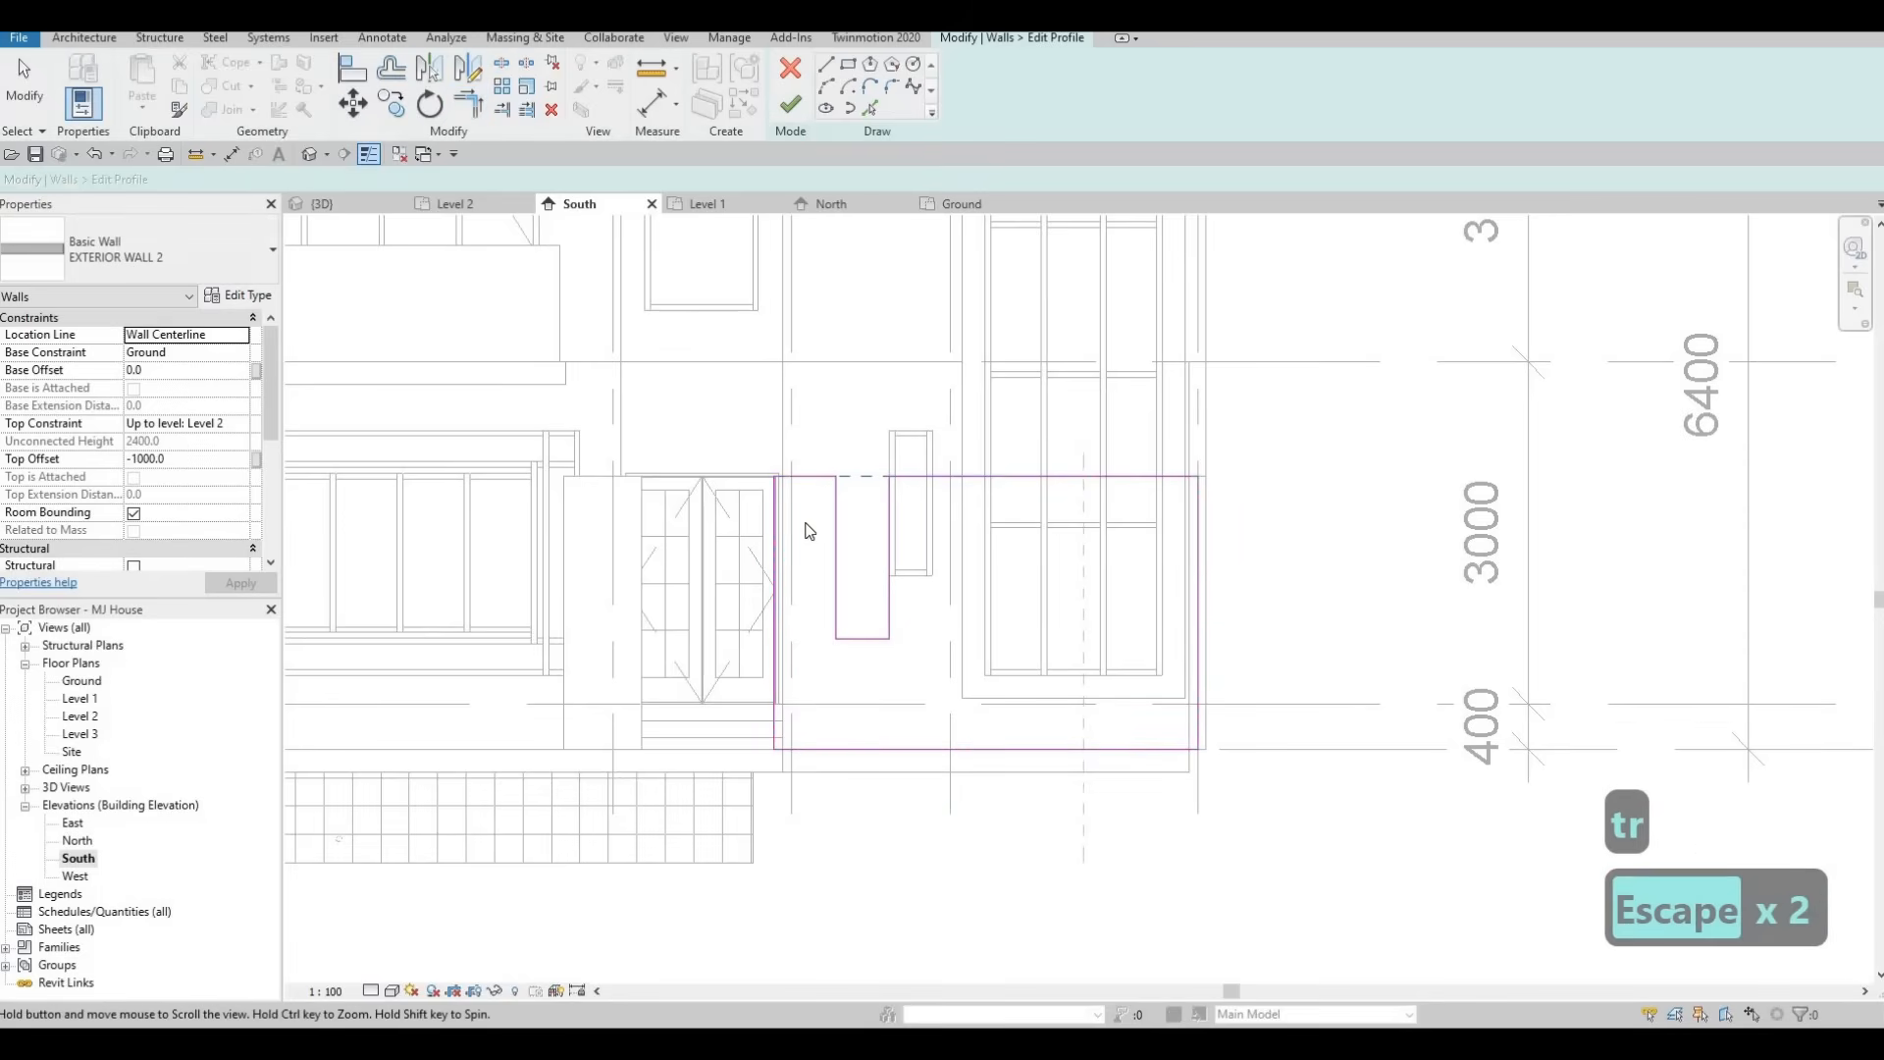
scroll(807, 526, down, 2)
scroll(750, 476, up, 2)
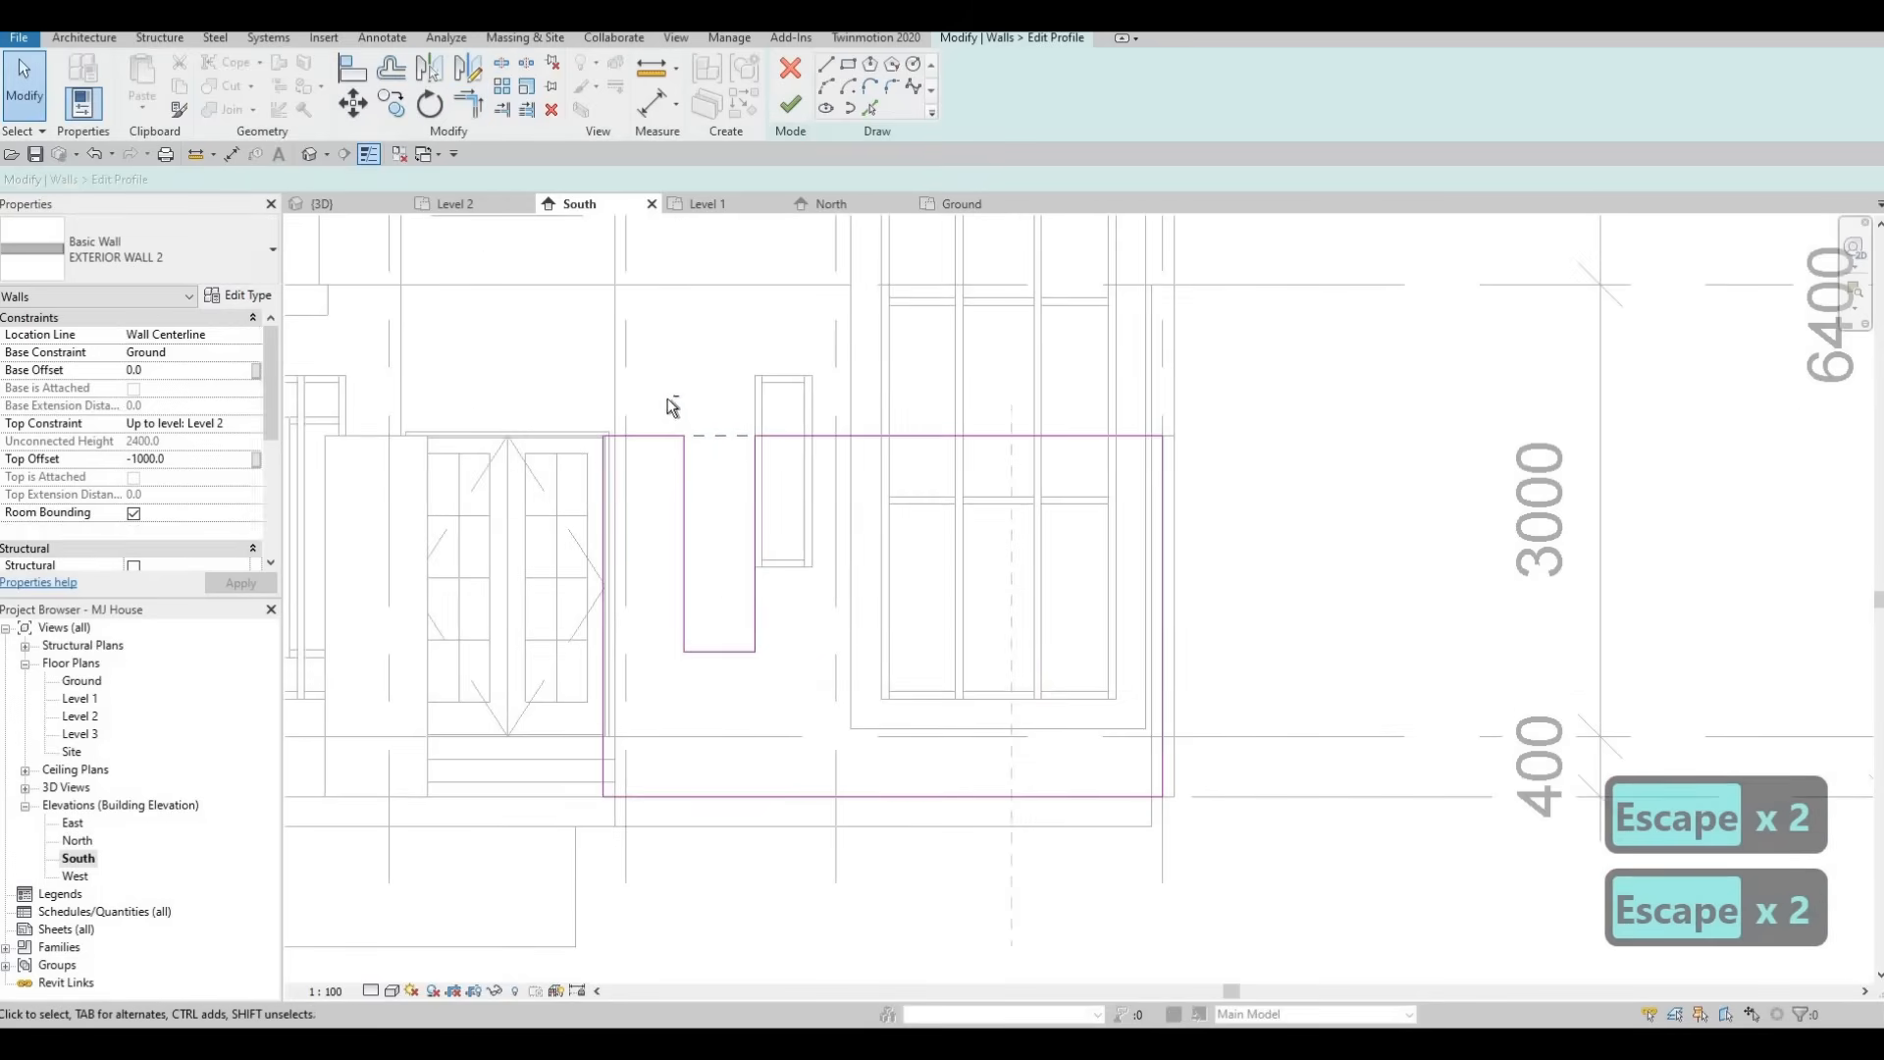
Shift the notch's sketch lines slightly to the left along the wall profile's top edge.
click(811, 700)
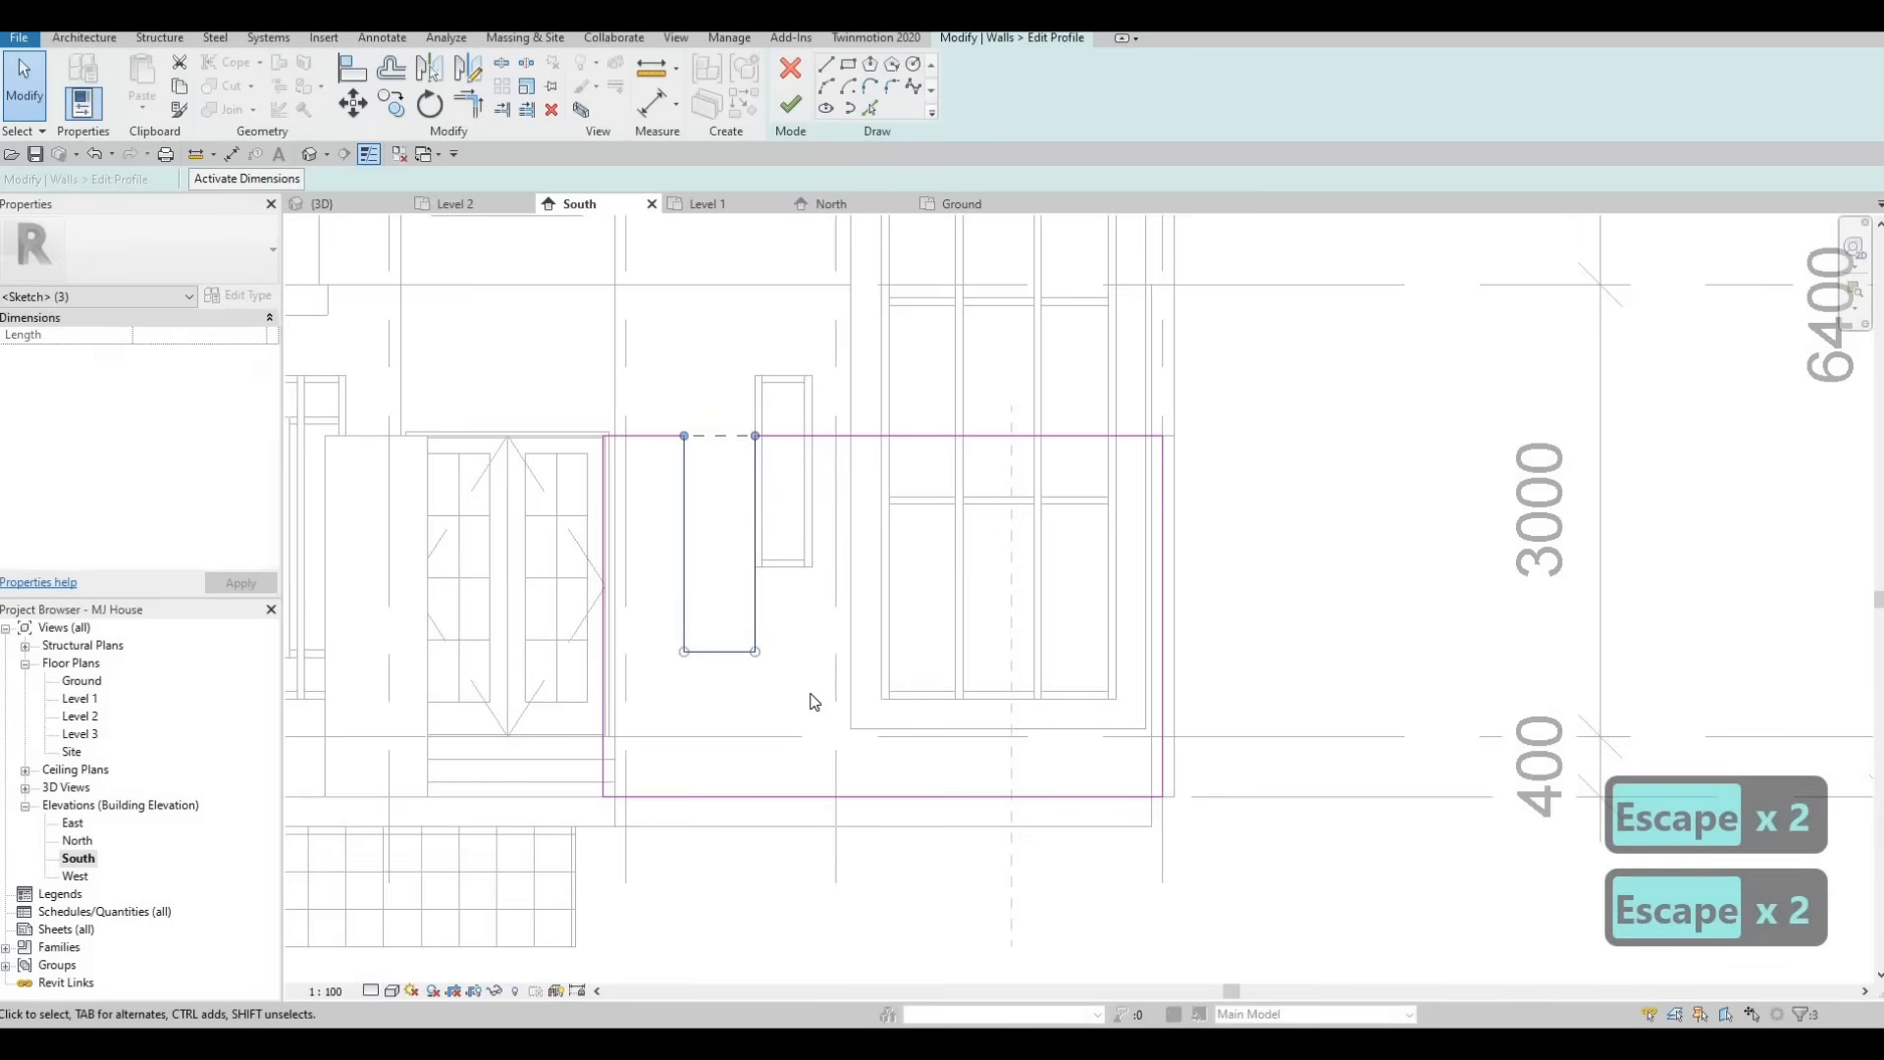
key(c)
key(o)
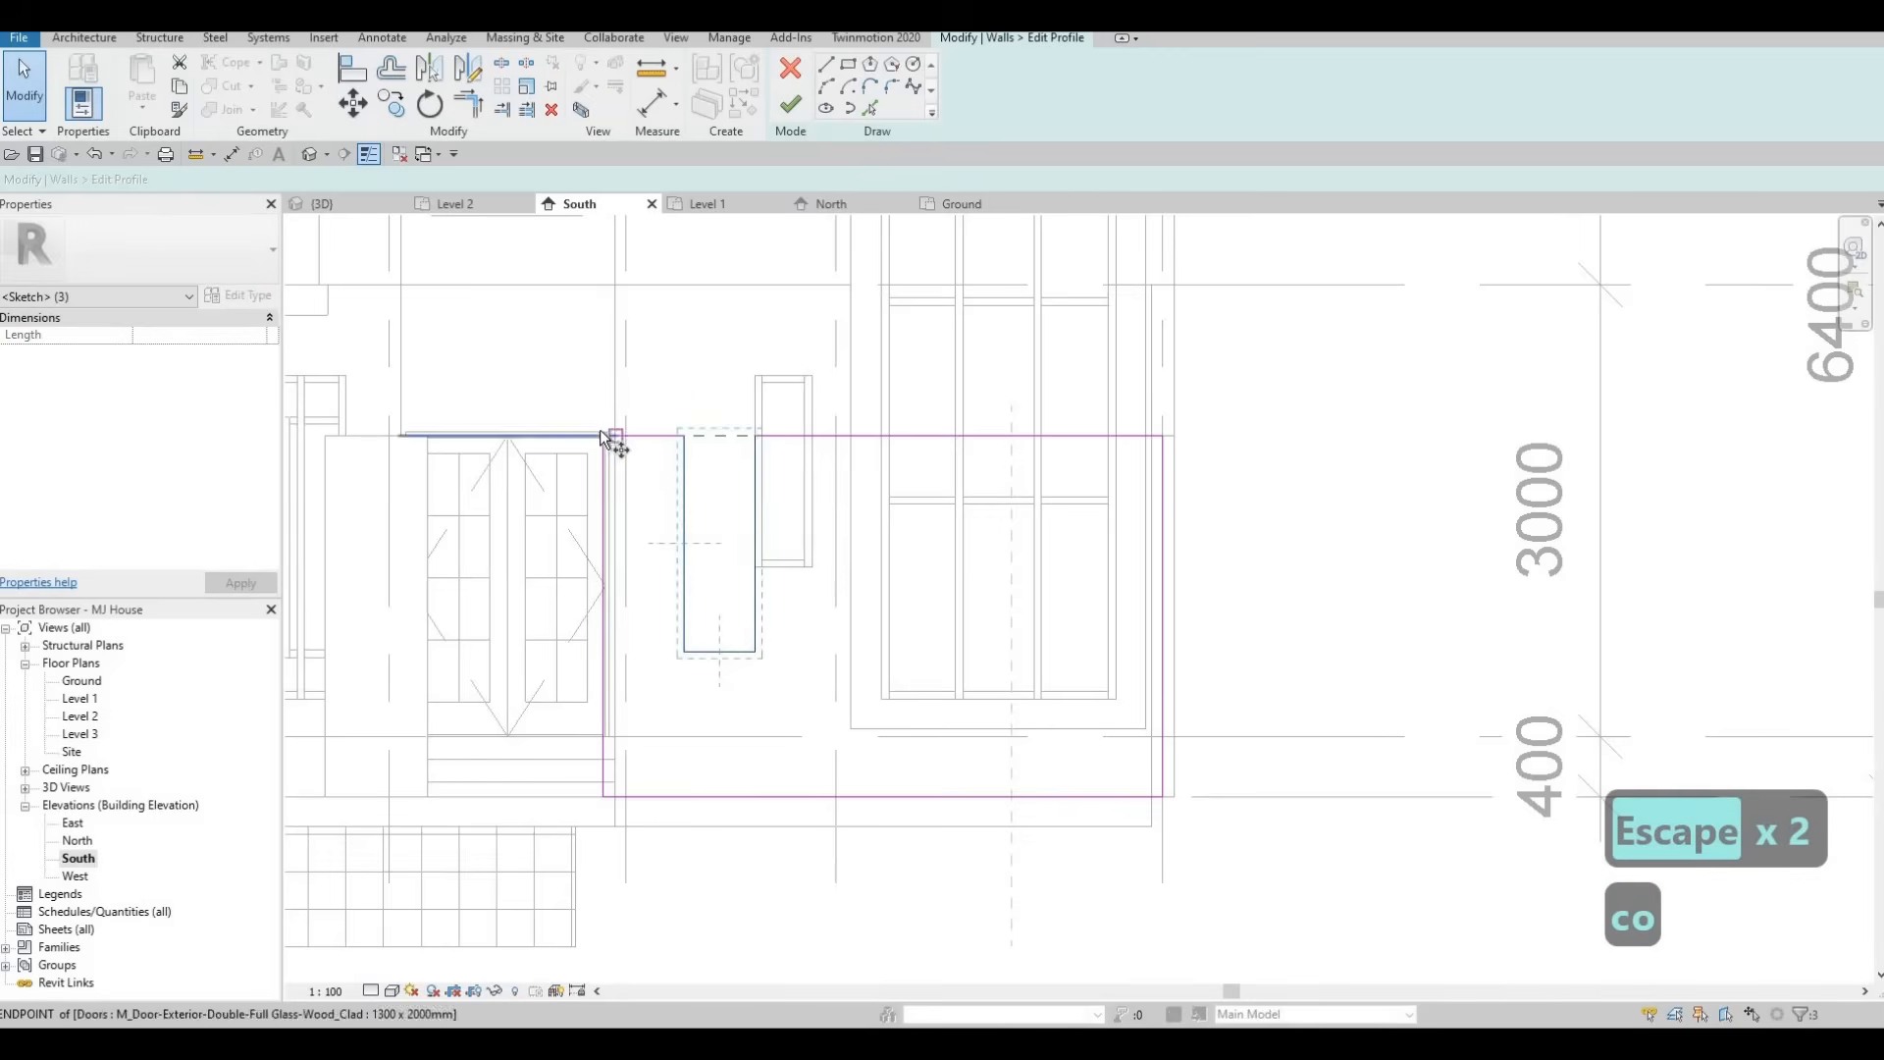
key(Escape)
key(Escape)
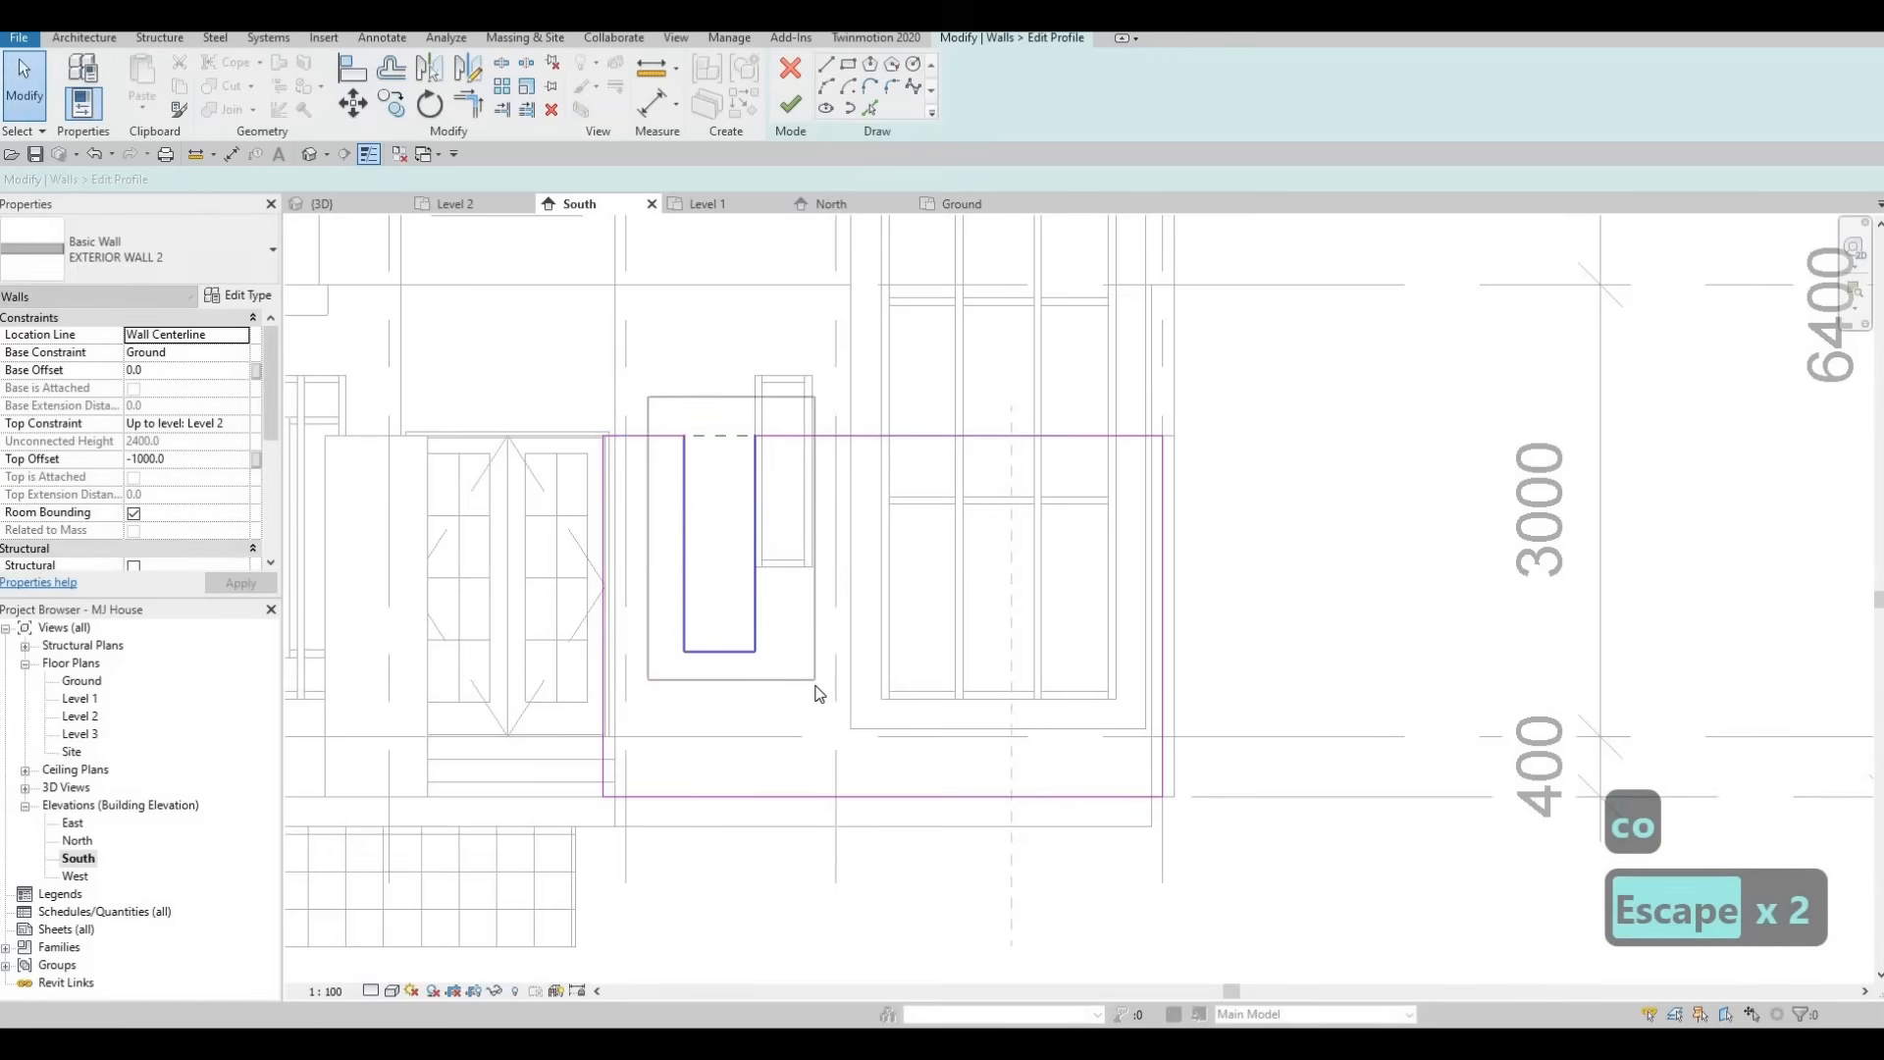
key(Left)
key(Left)
key(Left)
key(Left)
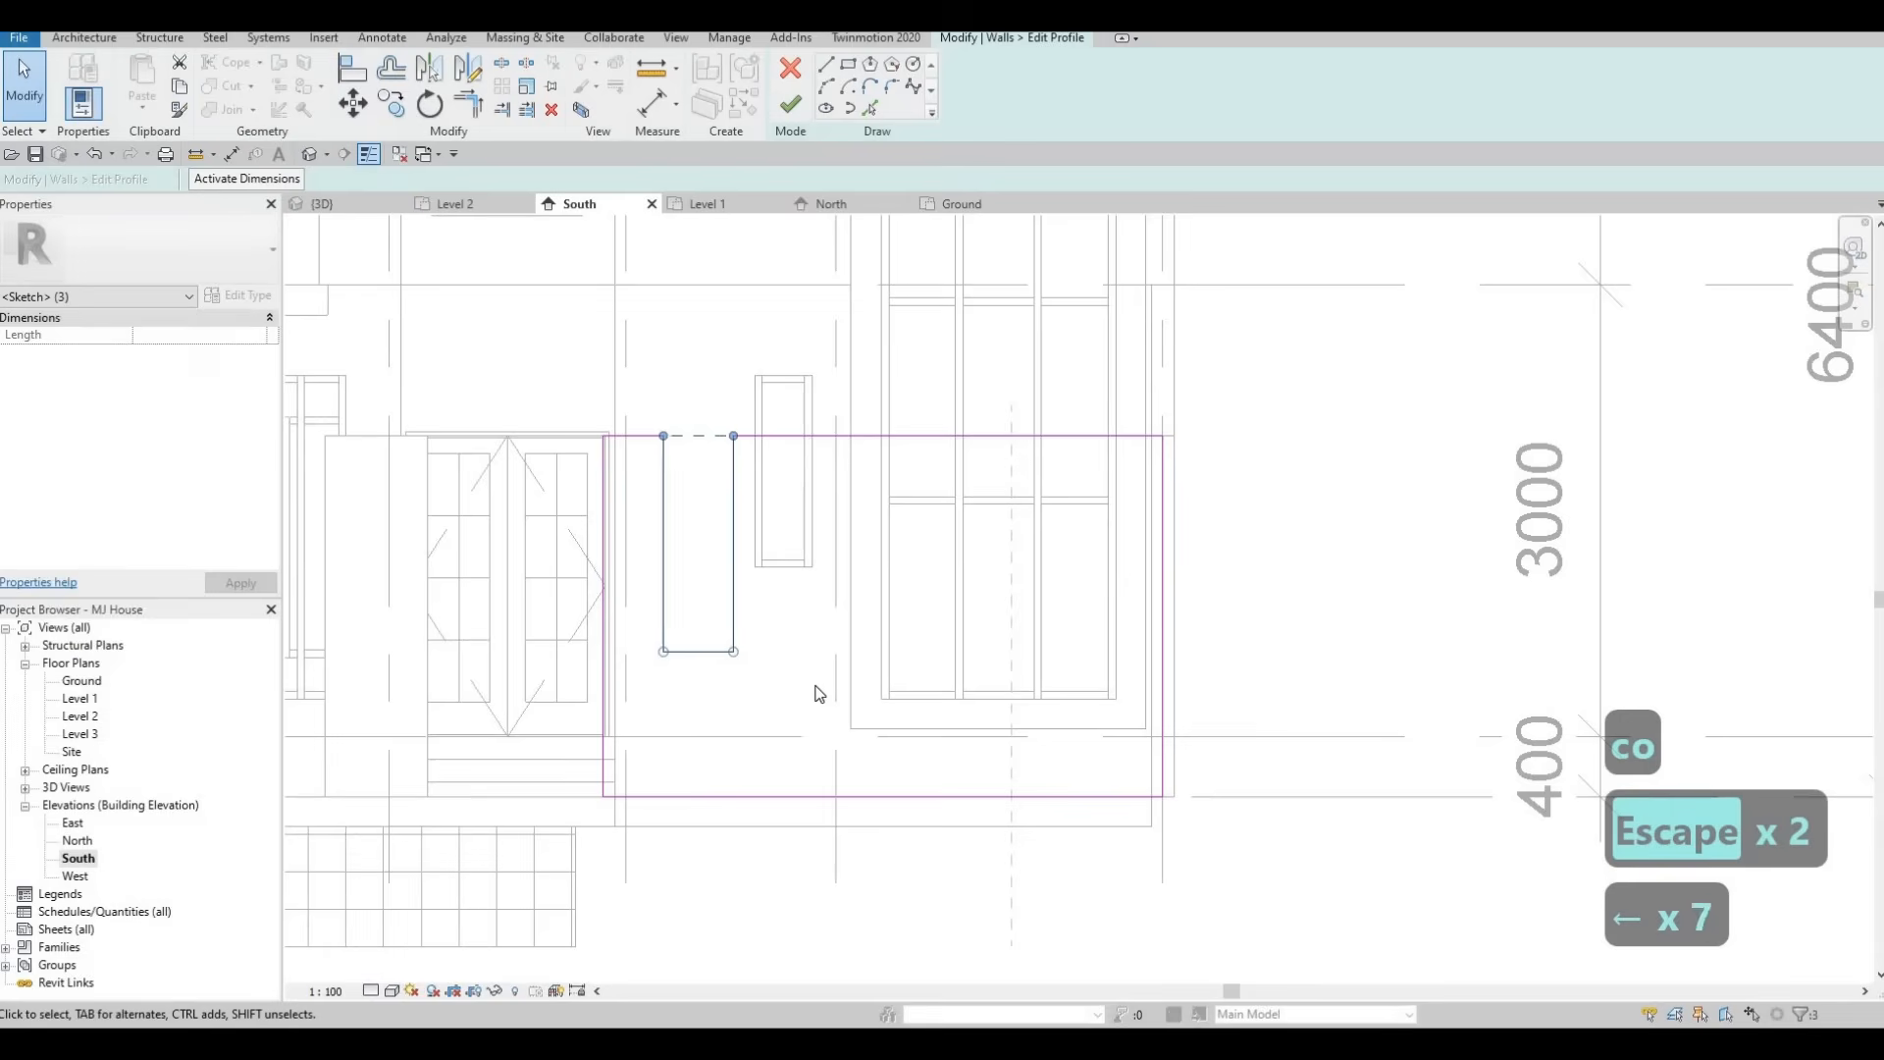
key(Left)
key(Left)
key(Left)
key(Left)
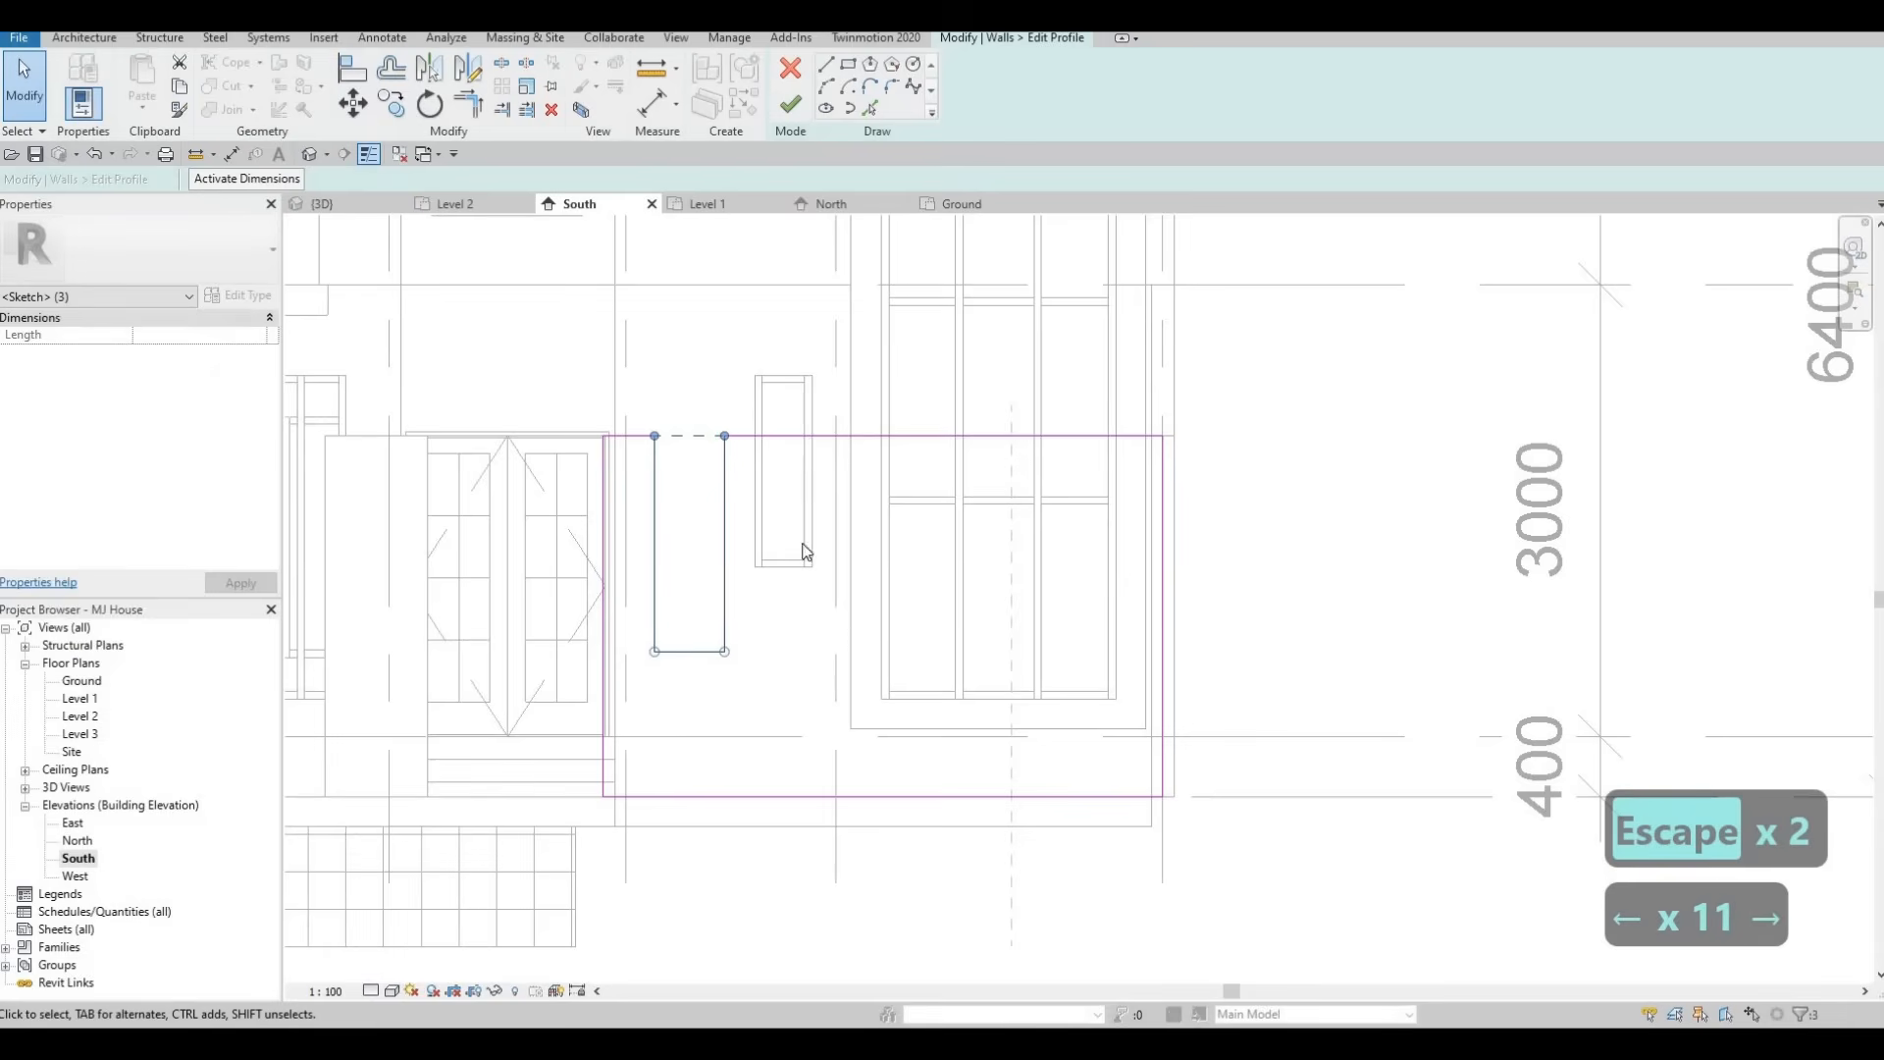
Copy the notch to the right, placing a second notch beside the window.
key(Escape)
key(Escape)
key(Escape)
drag(622, 355, 765, 674)
key(c)
key(o)
click(601, 433)
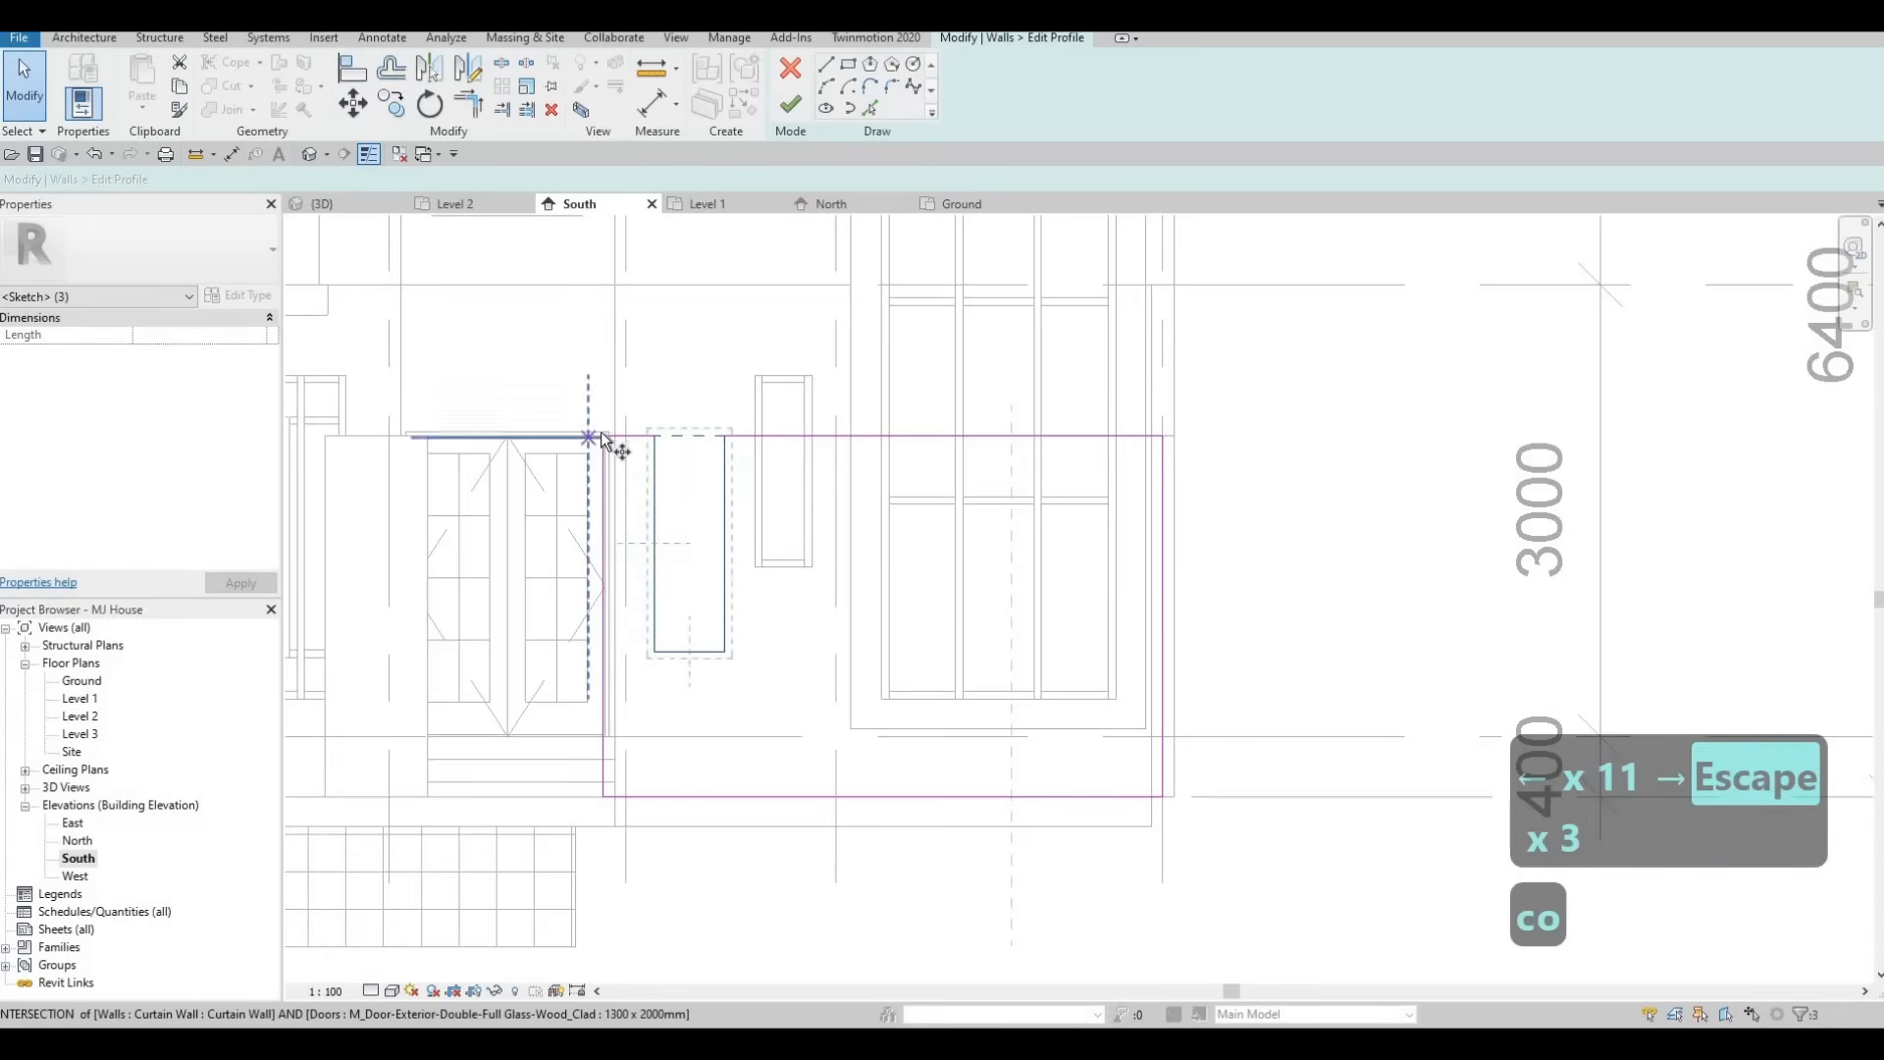
click(845, 433)
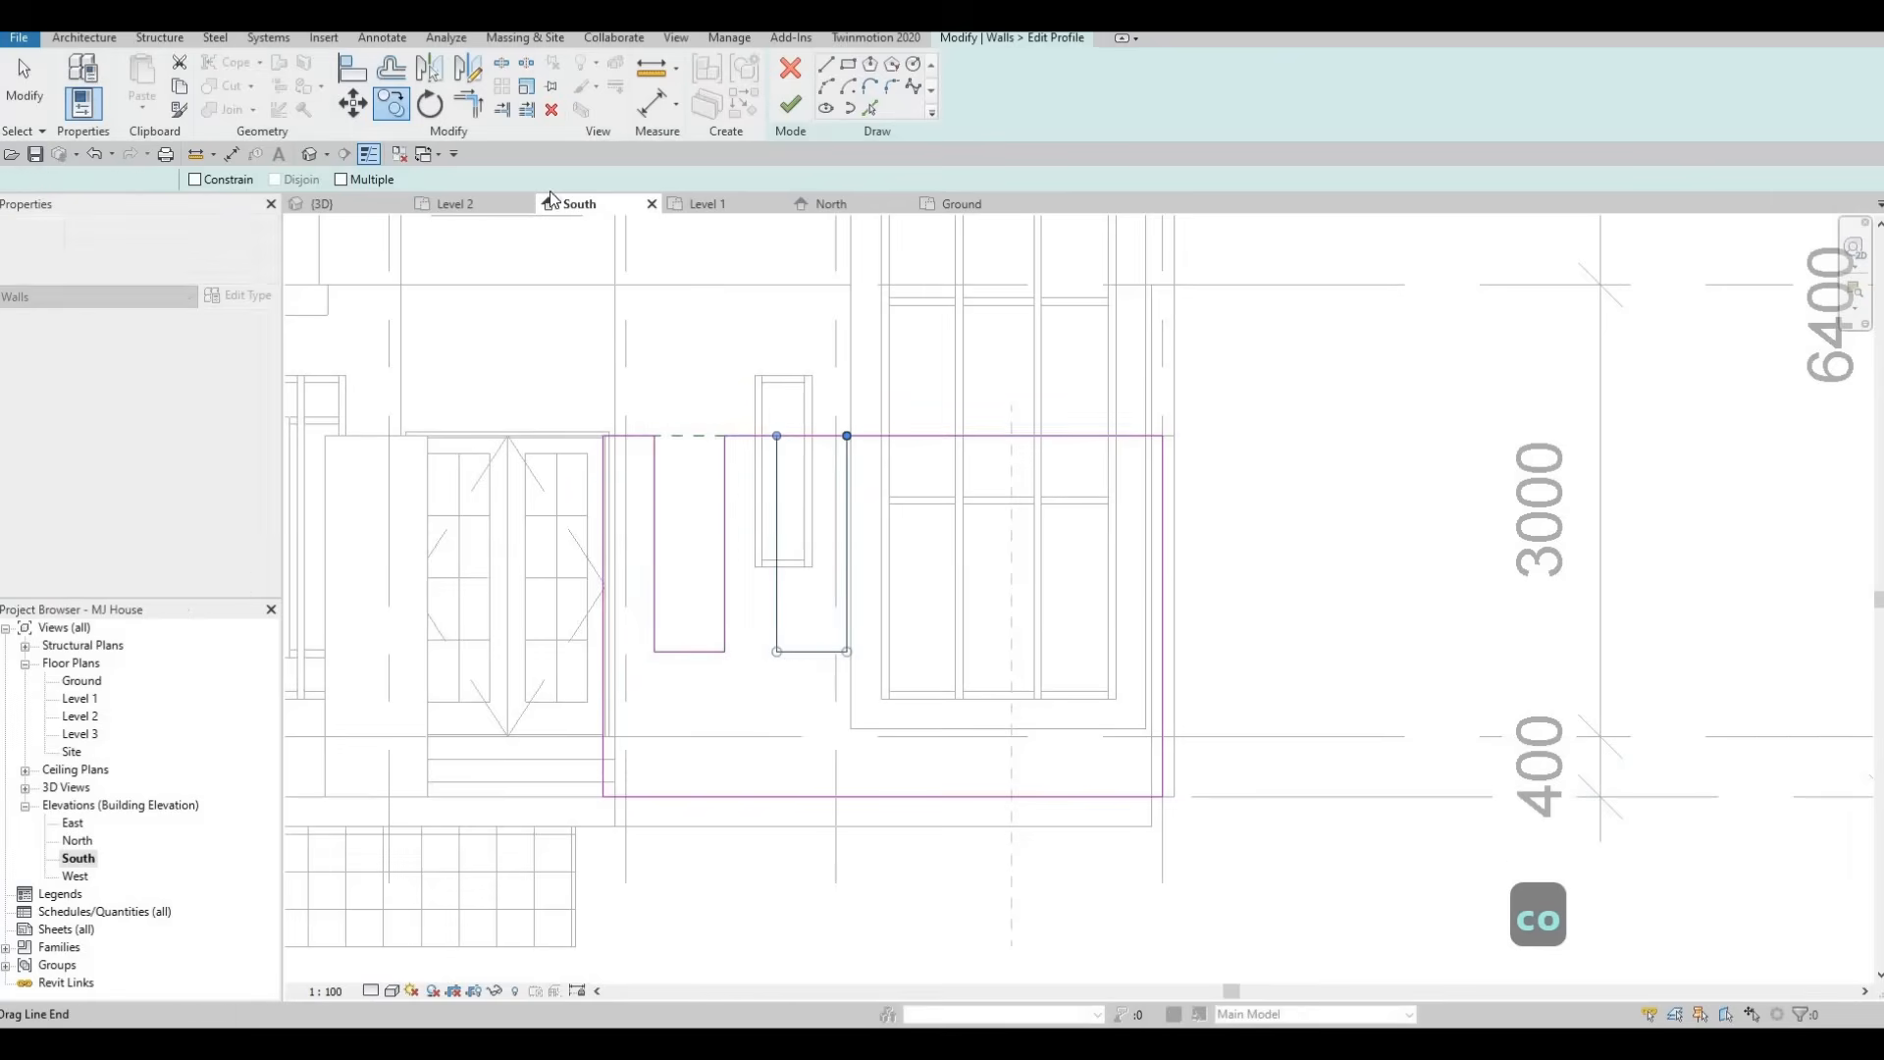
Copy the second notch twice more to the right with multiple copies, giving four notches.
click(392, 105)
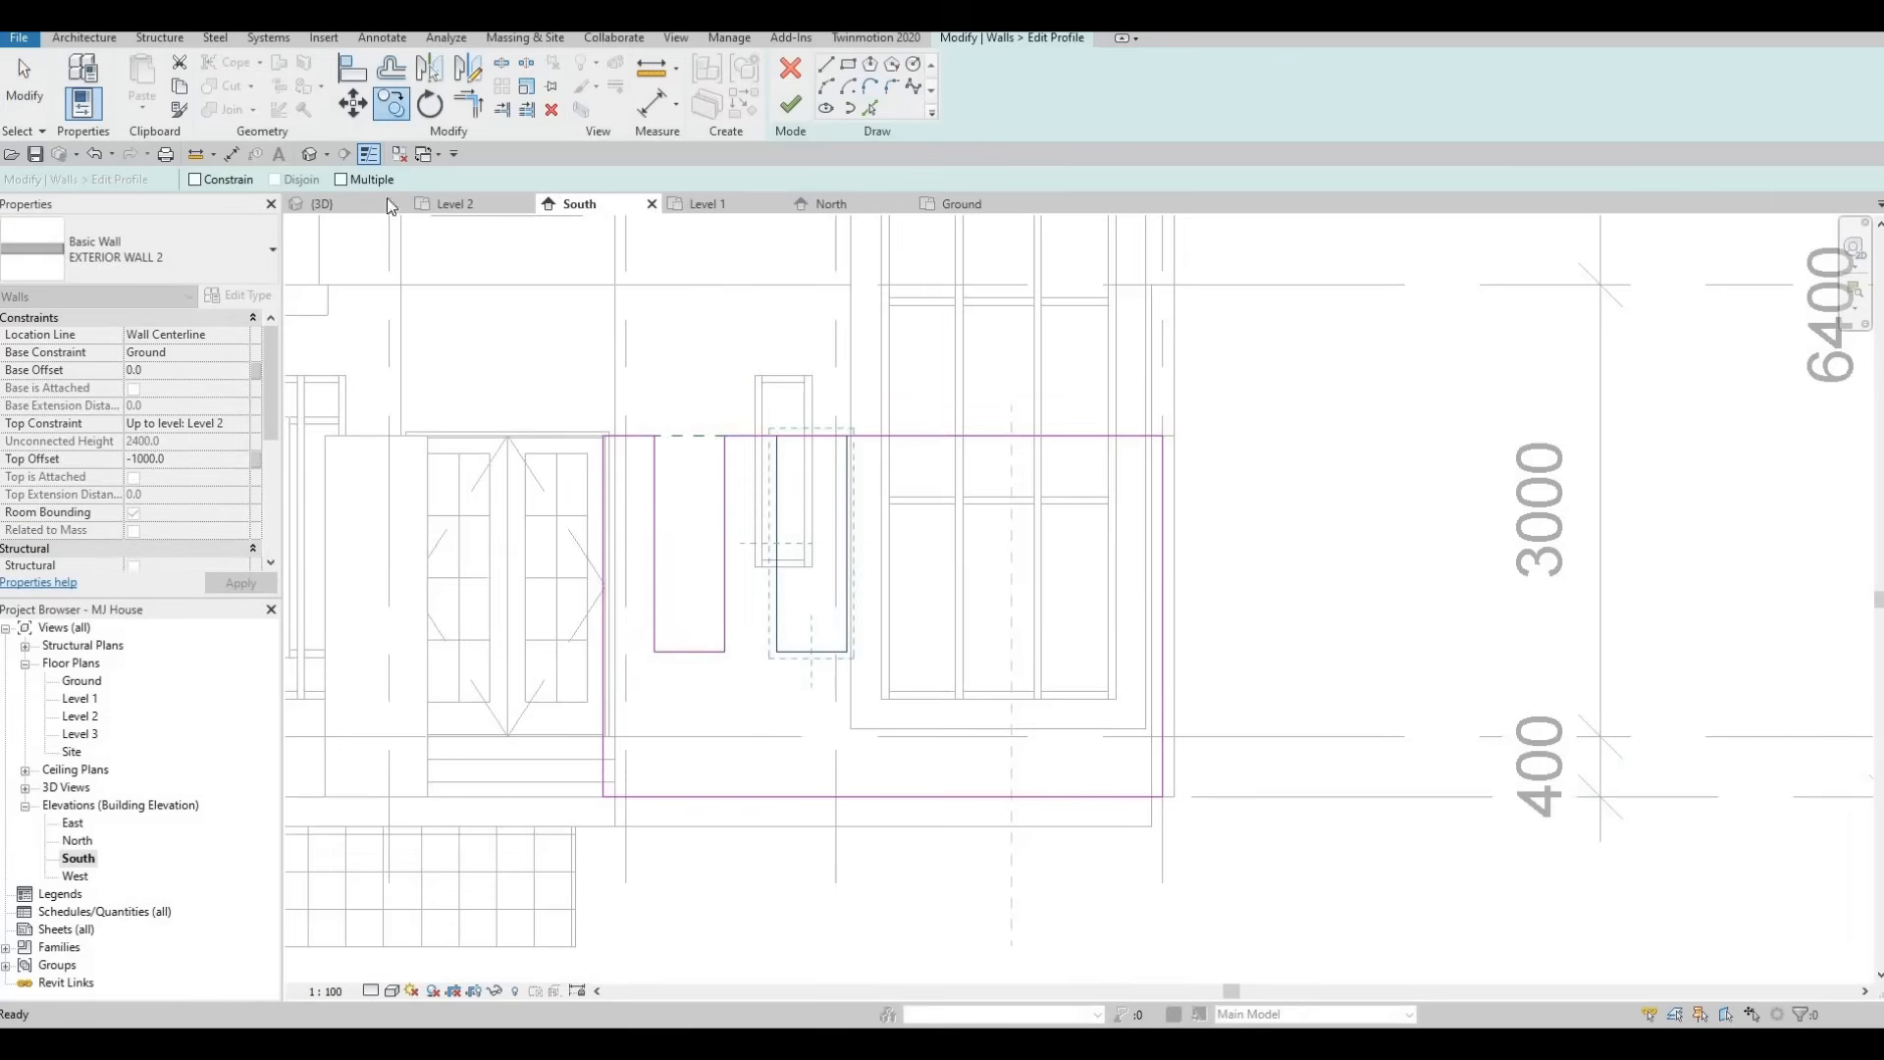
click(726, 435)
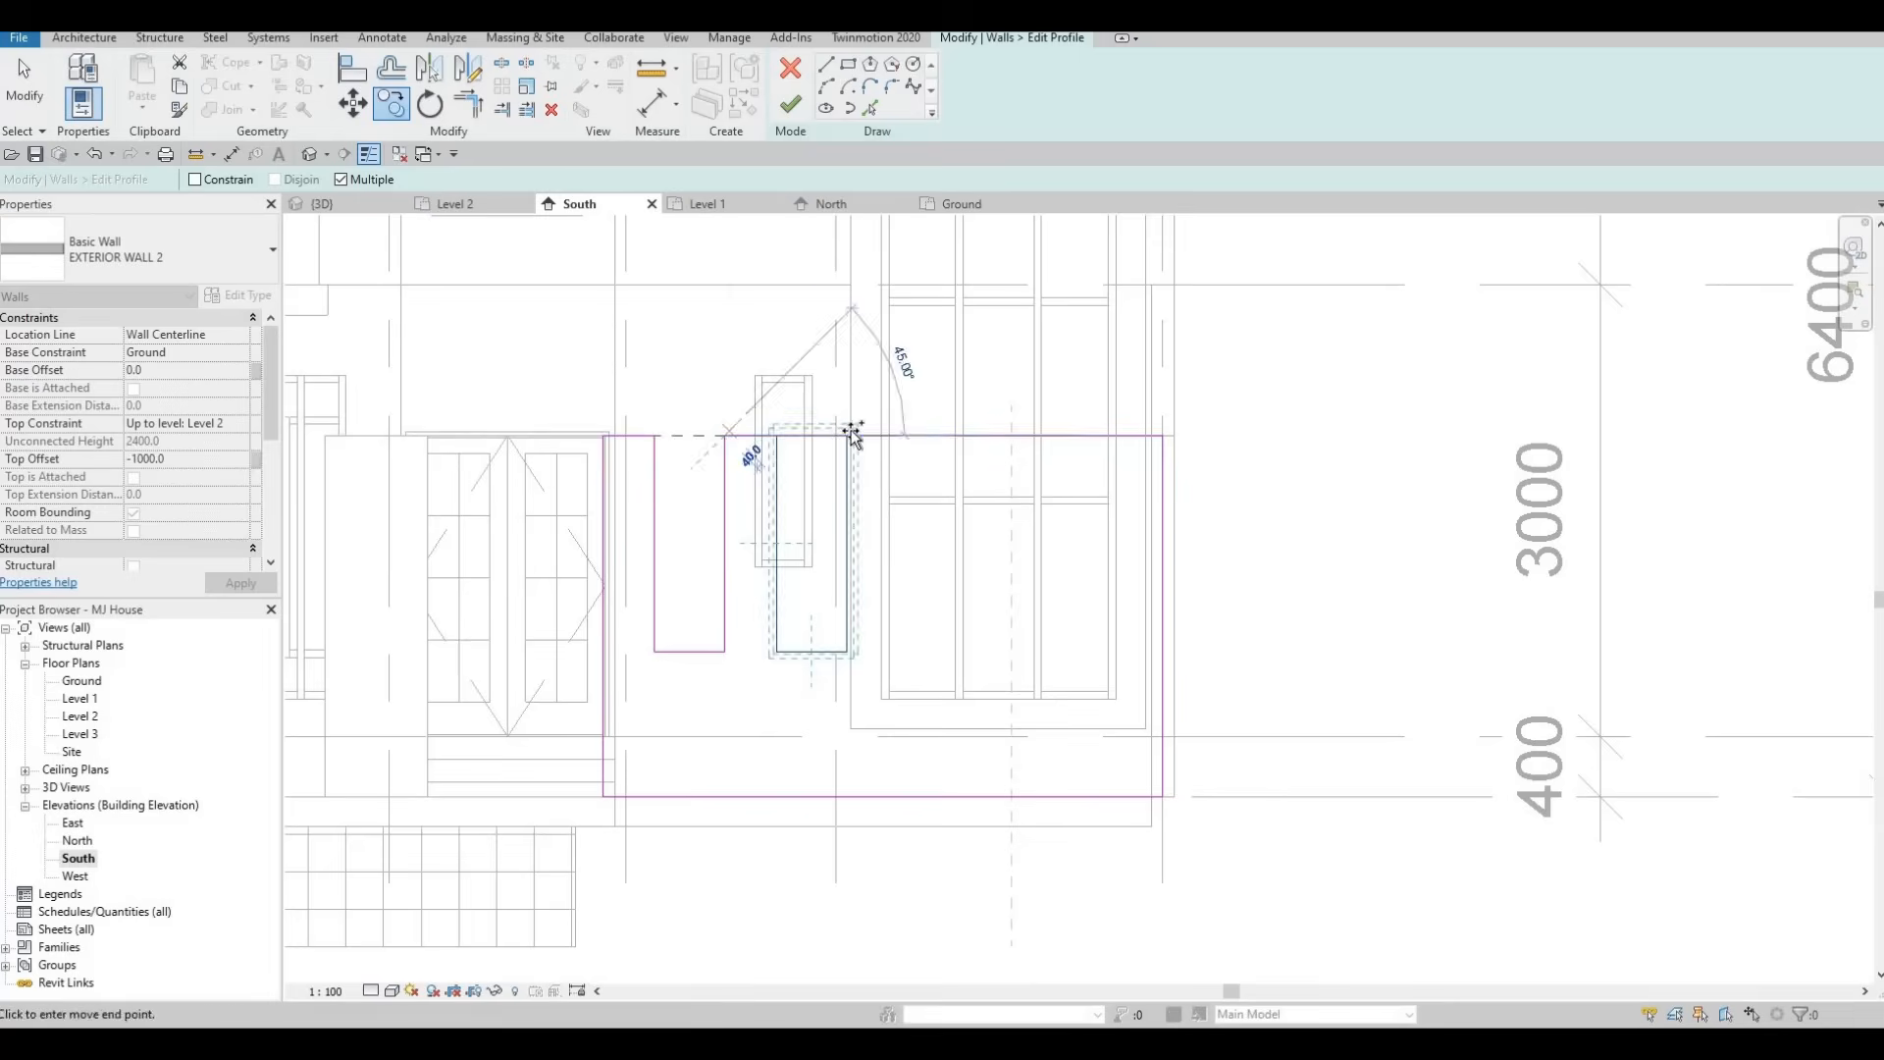
click(858, 438)
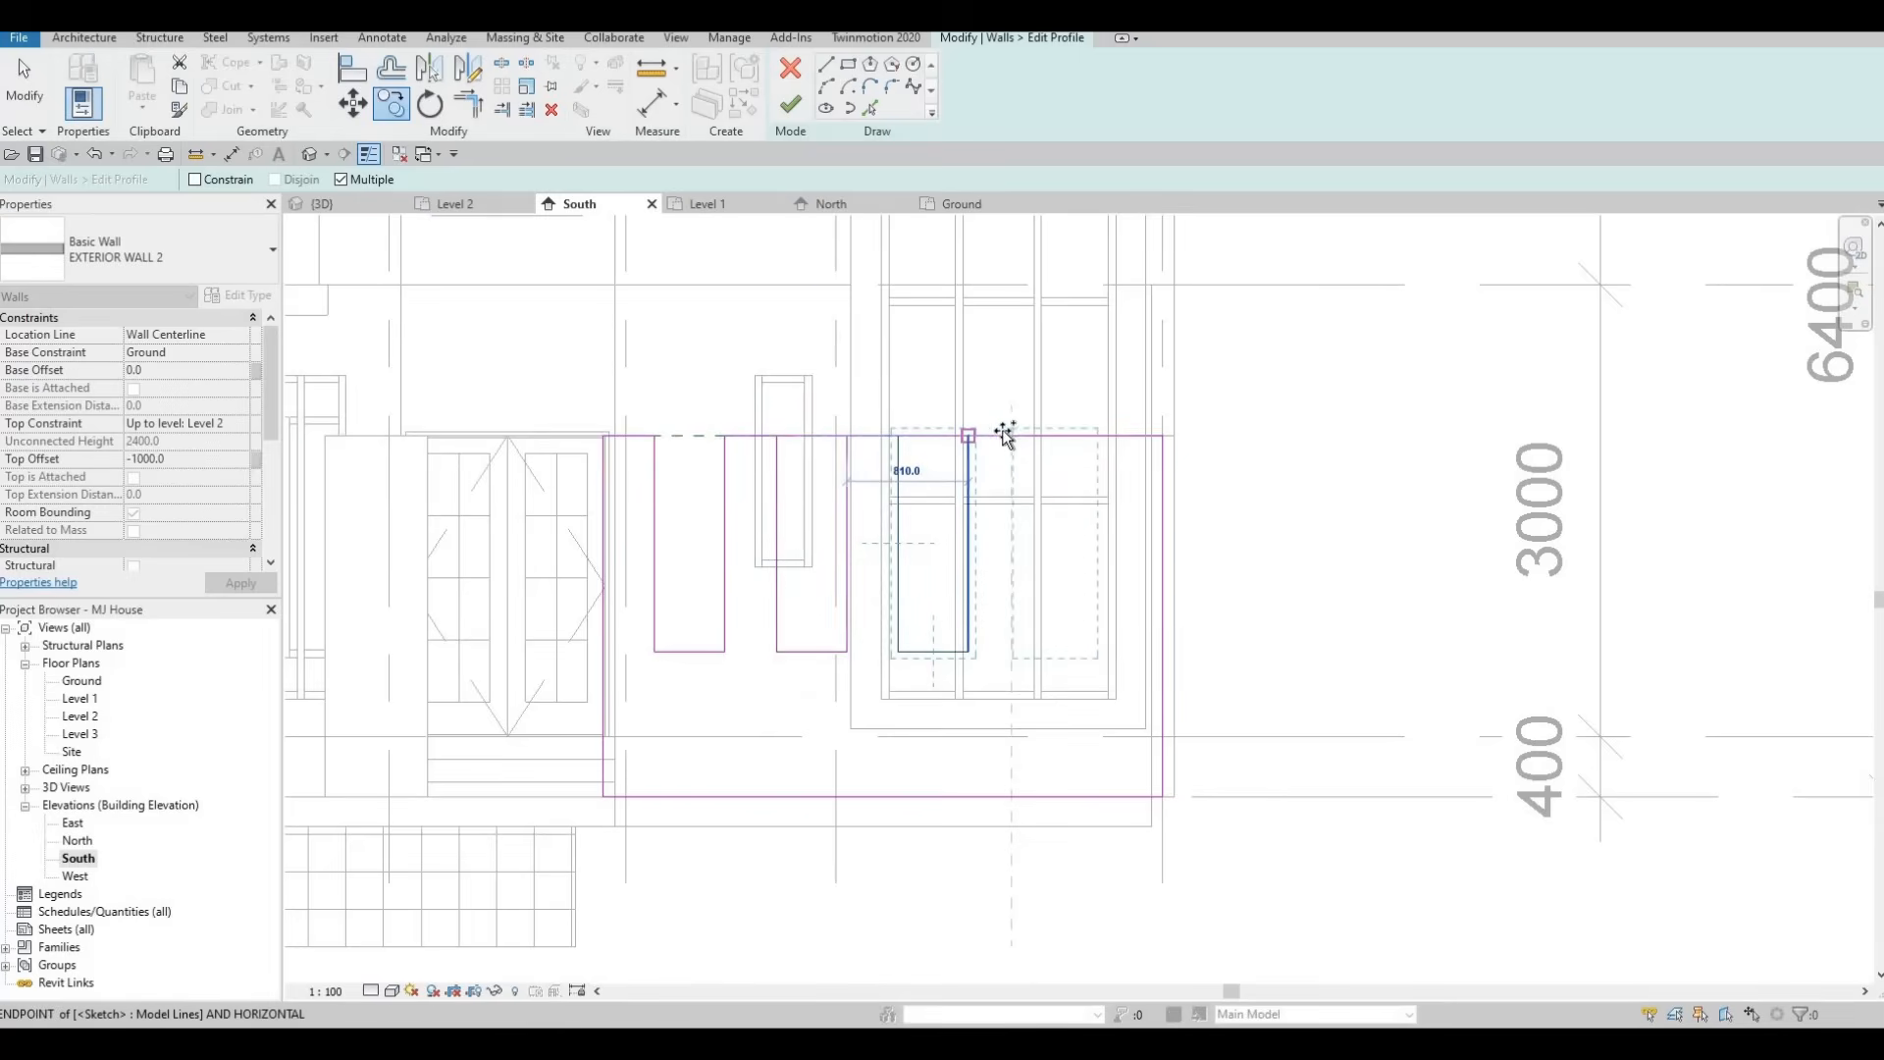
click(971, 438)
middle_drag(898, 614, 738, 684)
key(Escape)
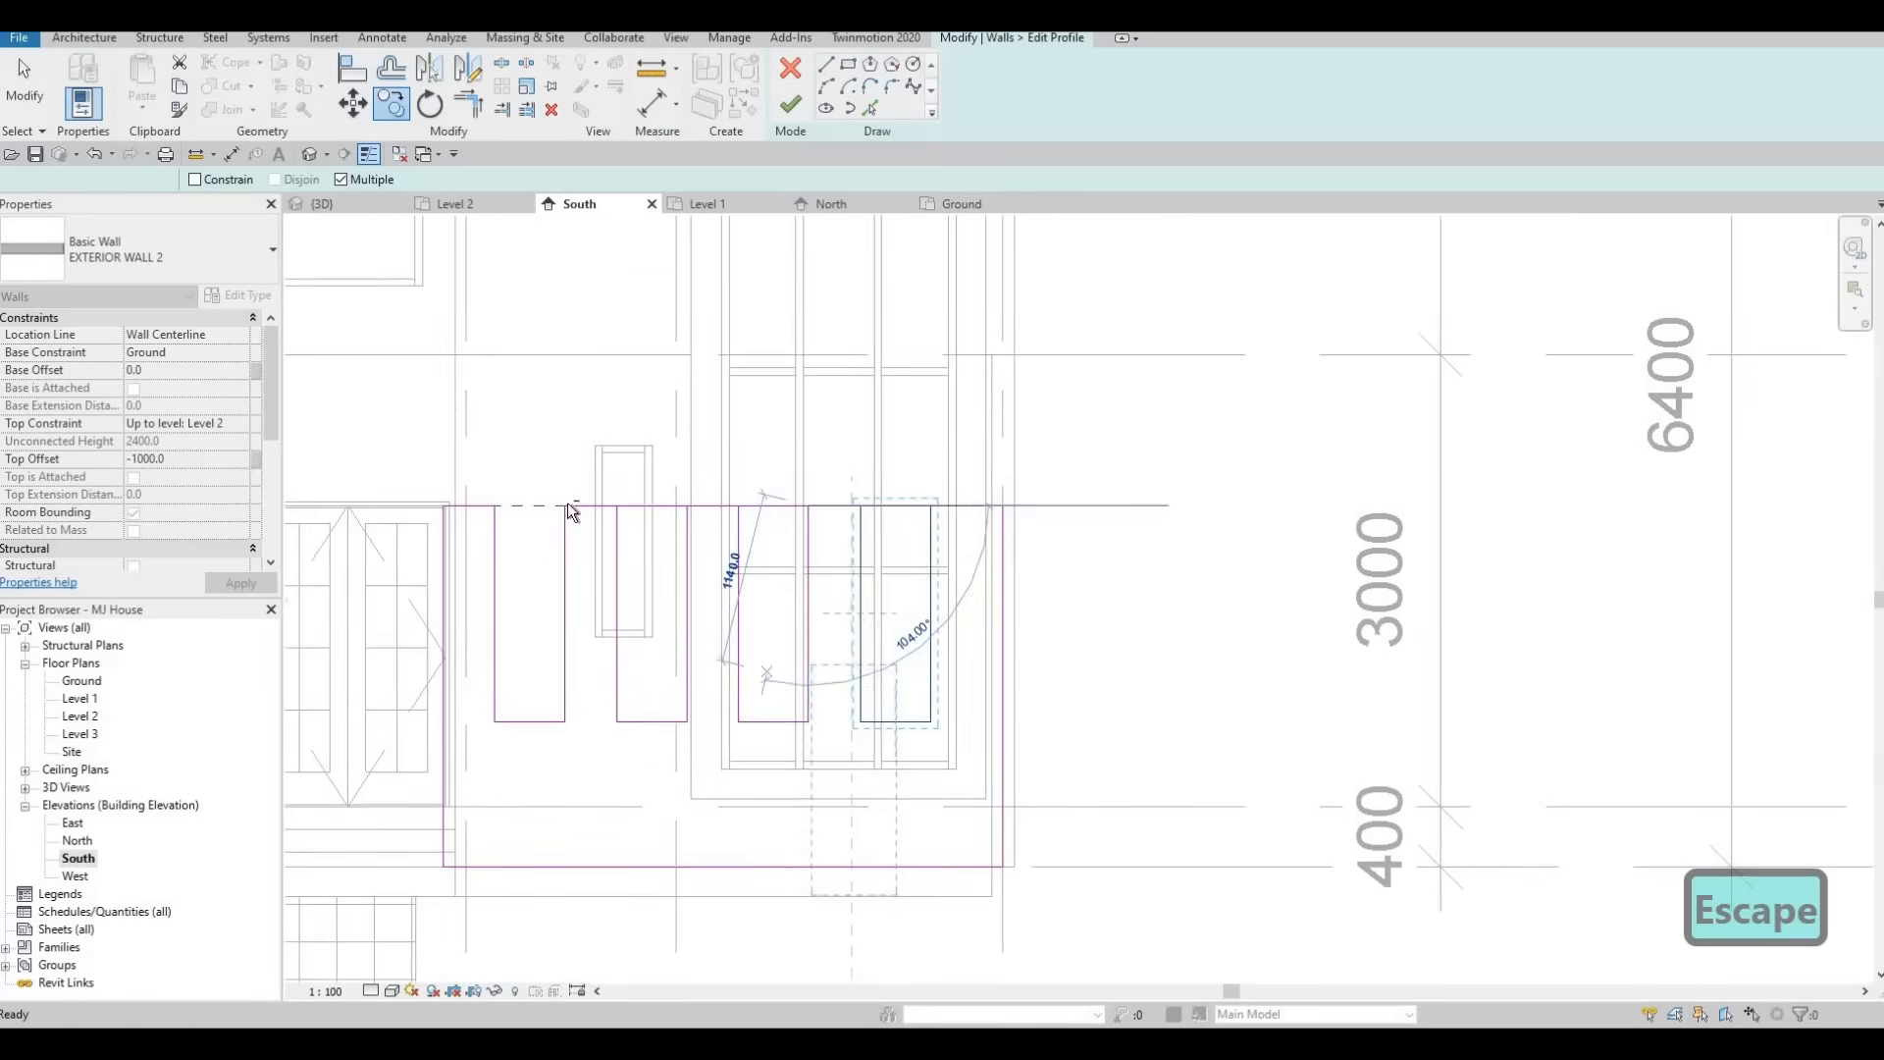
key(Escape)
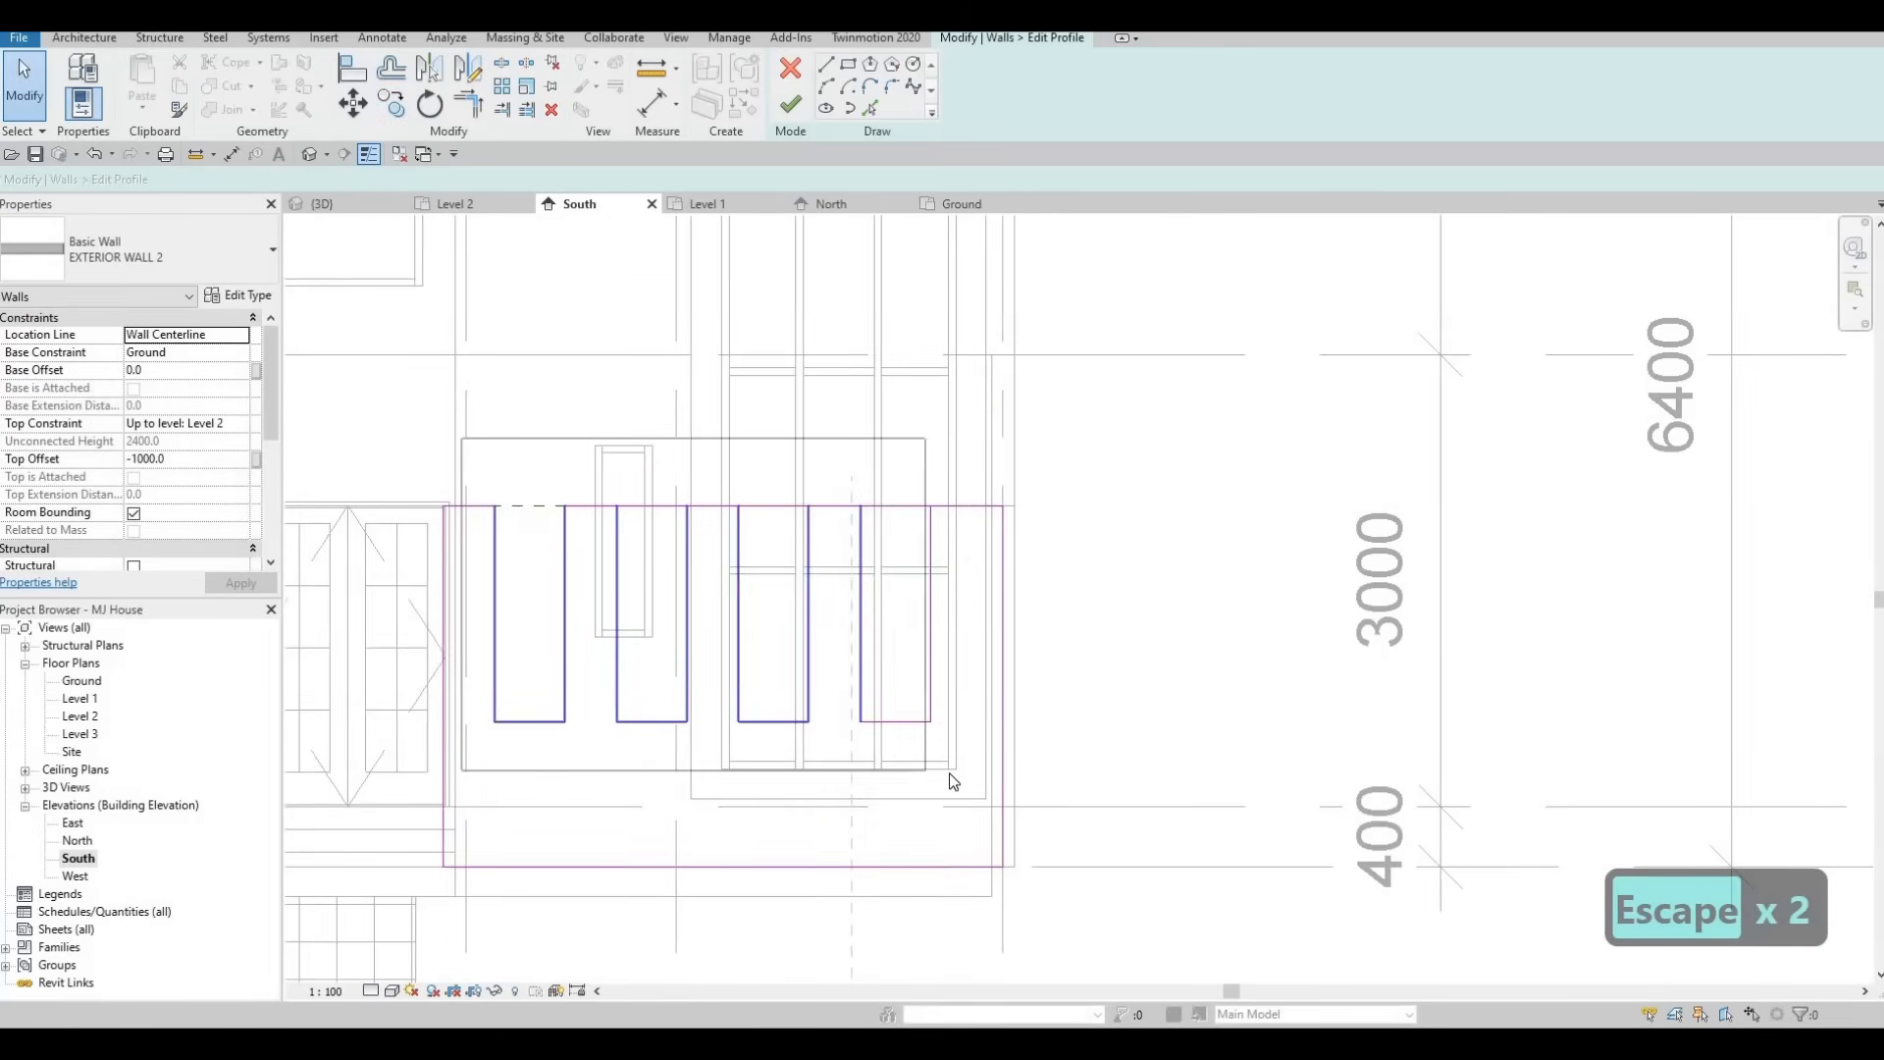
Nudge all four notches slightly to the right.
key(Right)
key(Right)
key(Right)
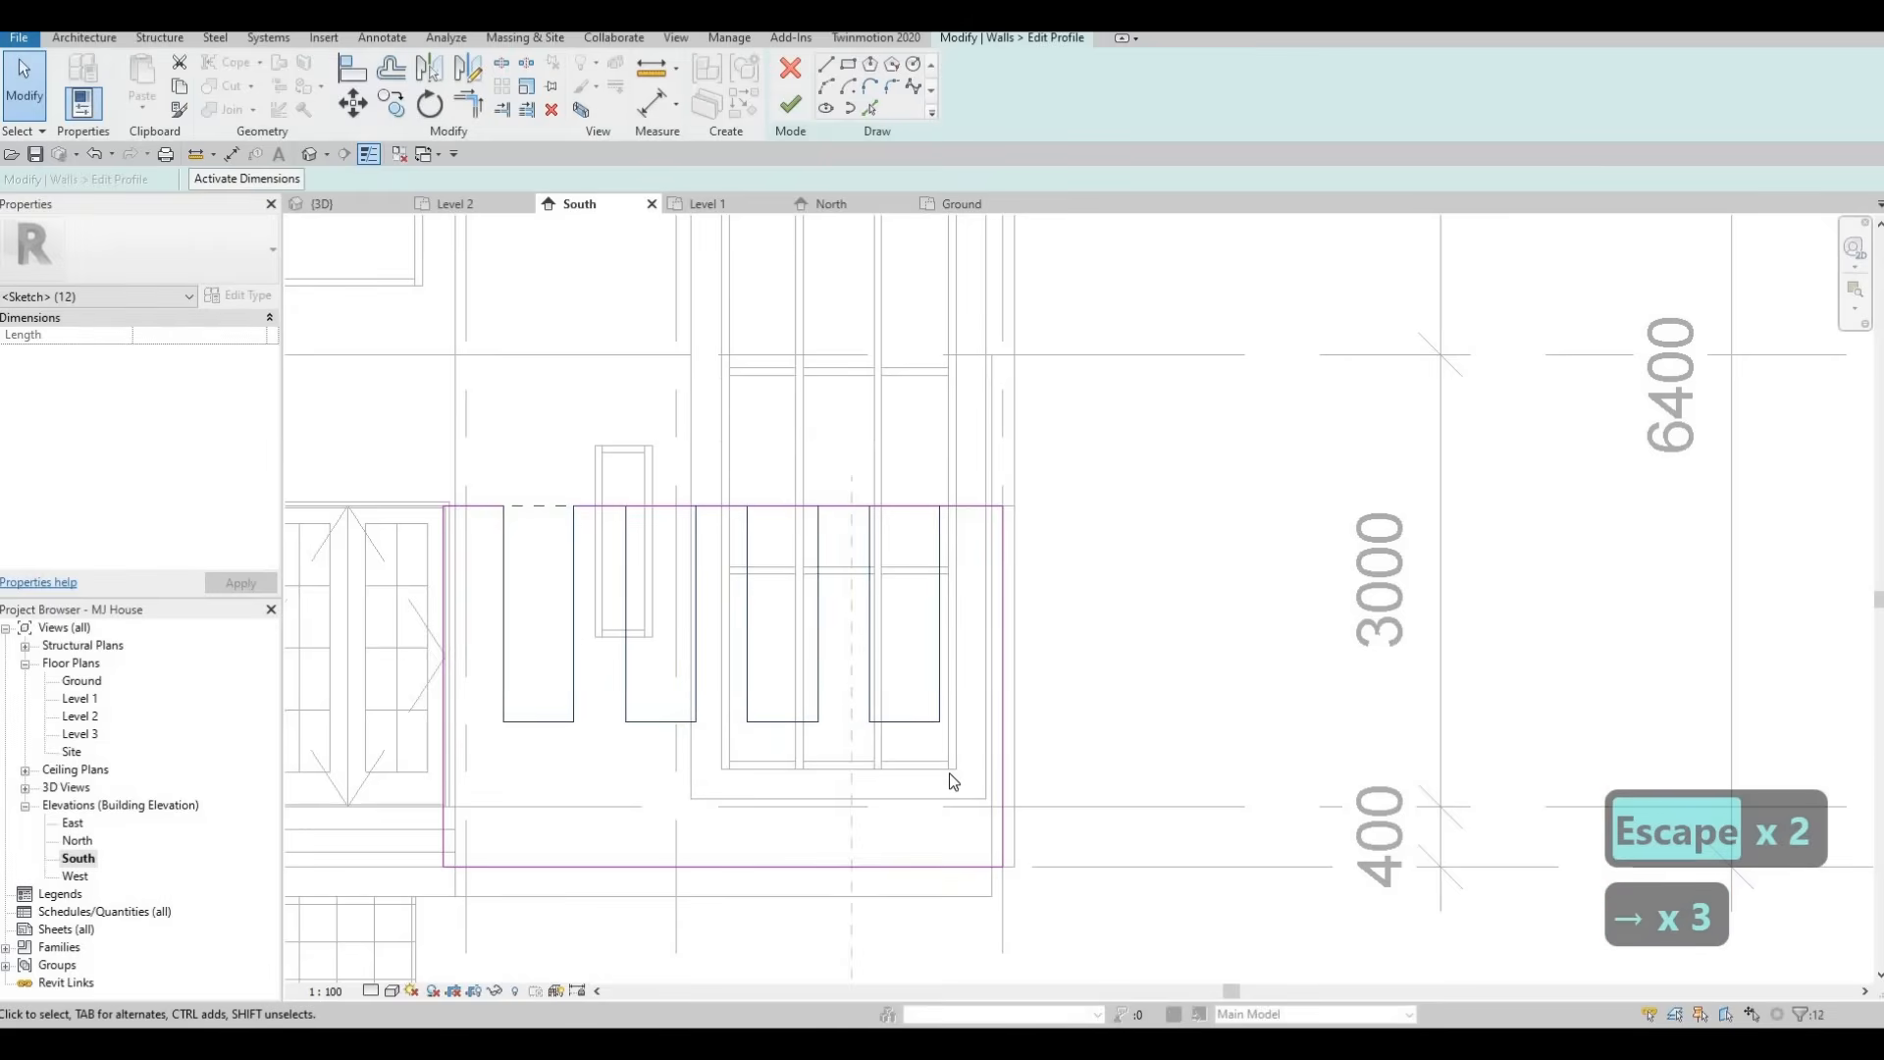
key(Escape)
key(Escape)
key(Escape)
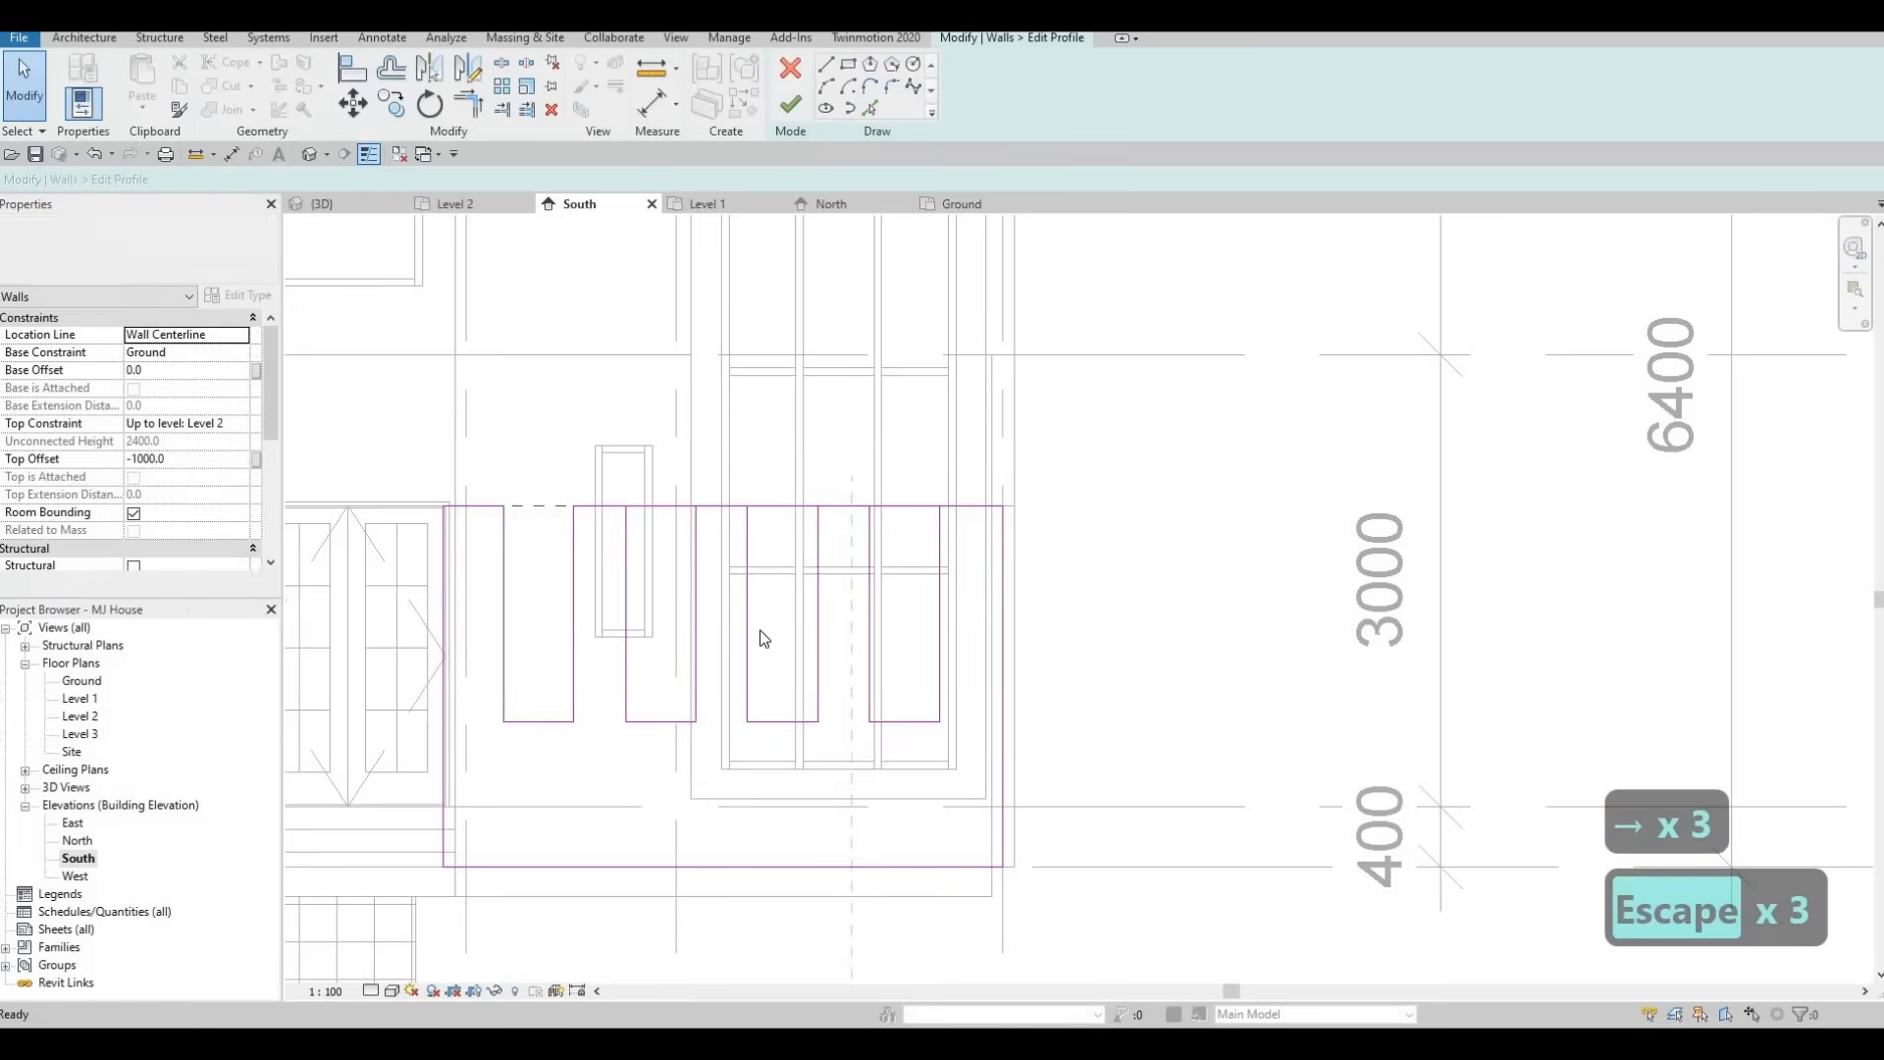
Split the profile's top line above each of the three new notches.
key(s)
key(l)
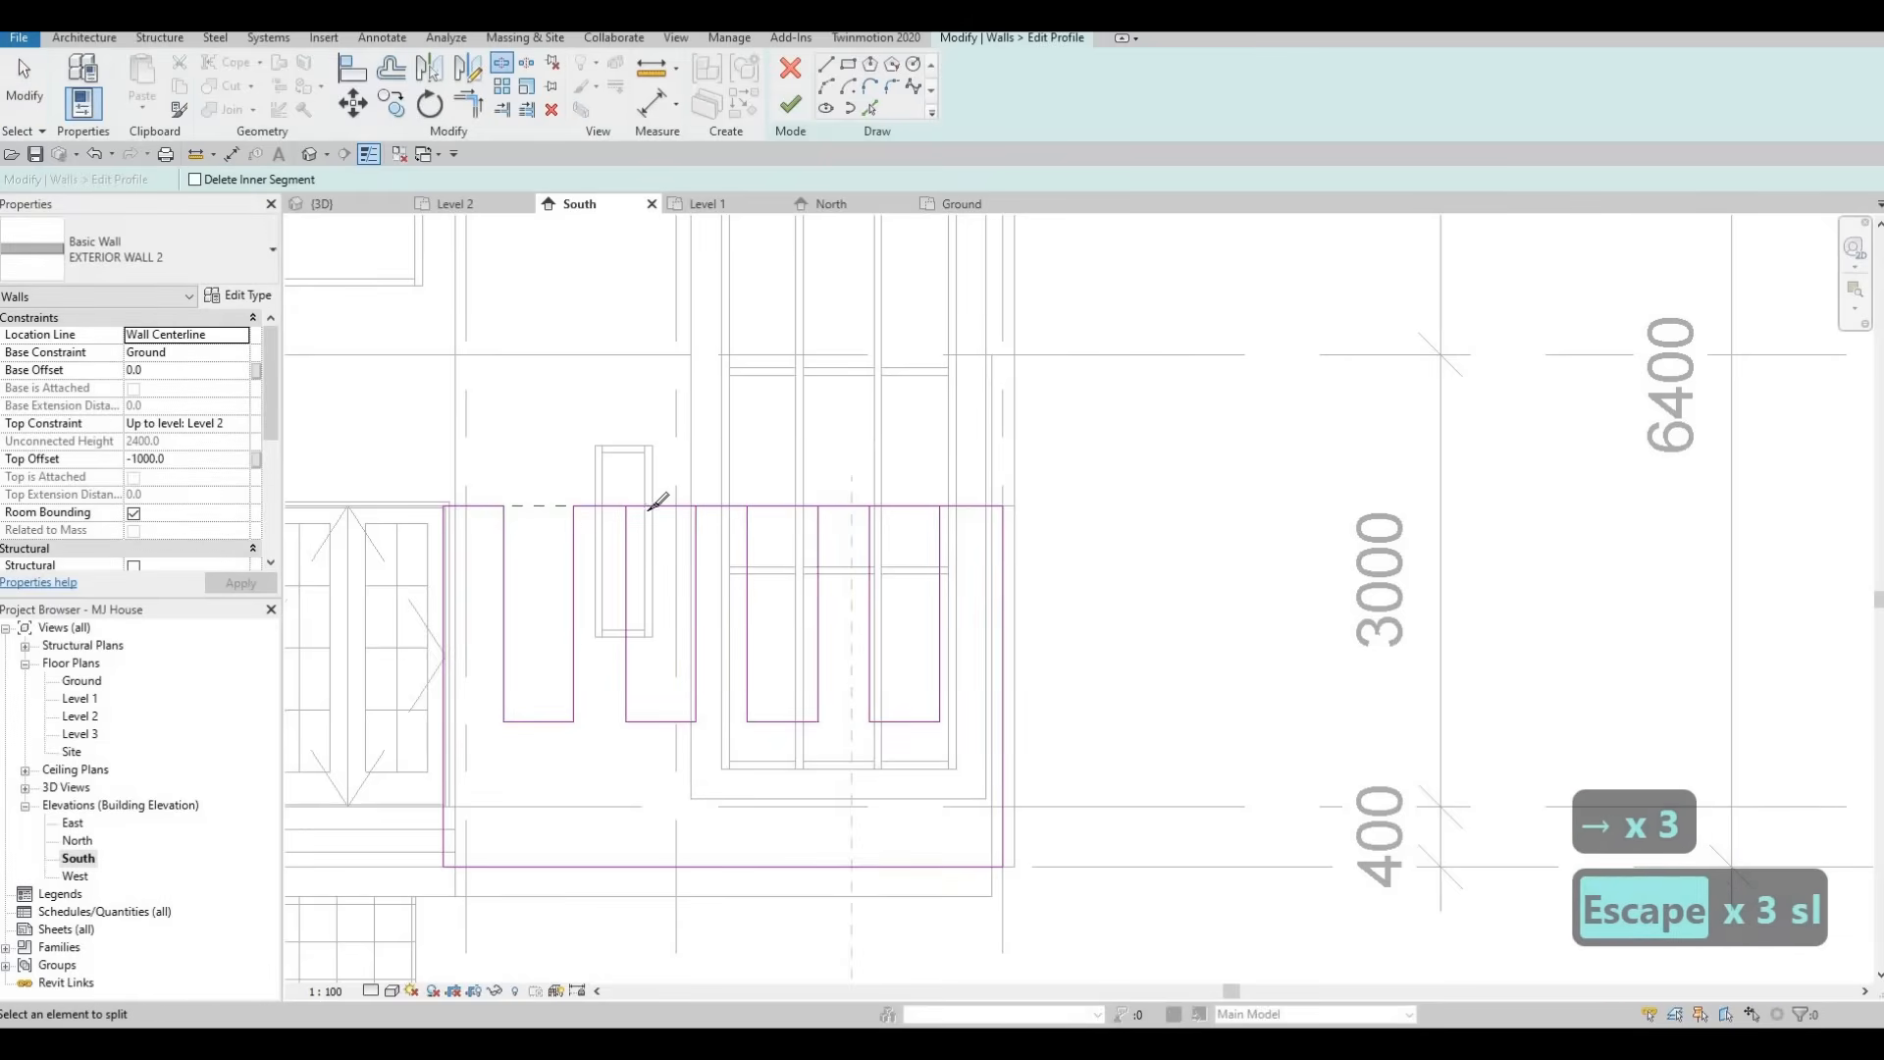
click(660, 506)
click(782, 506)
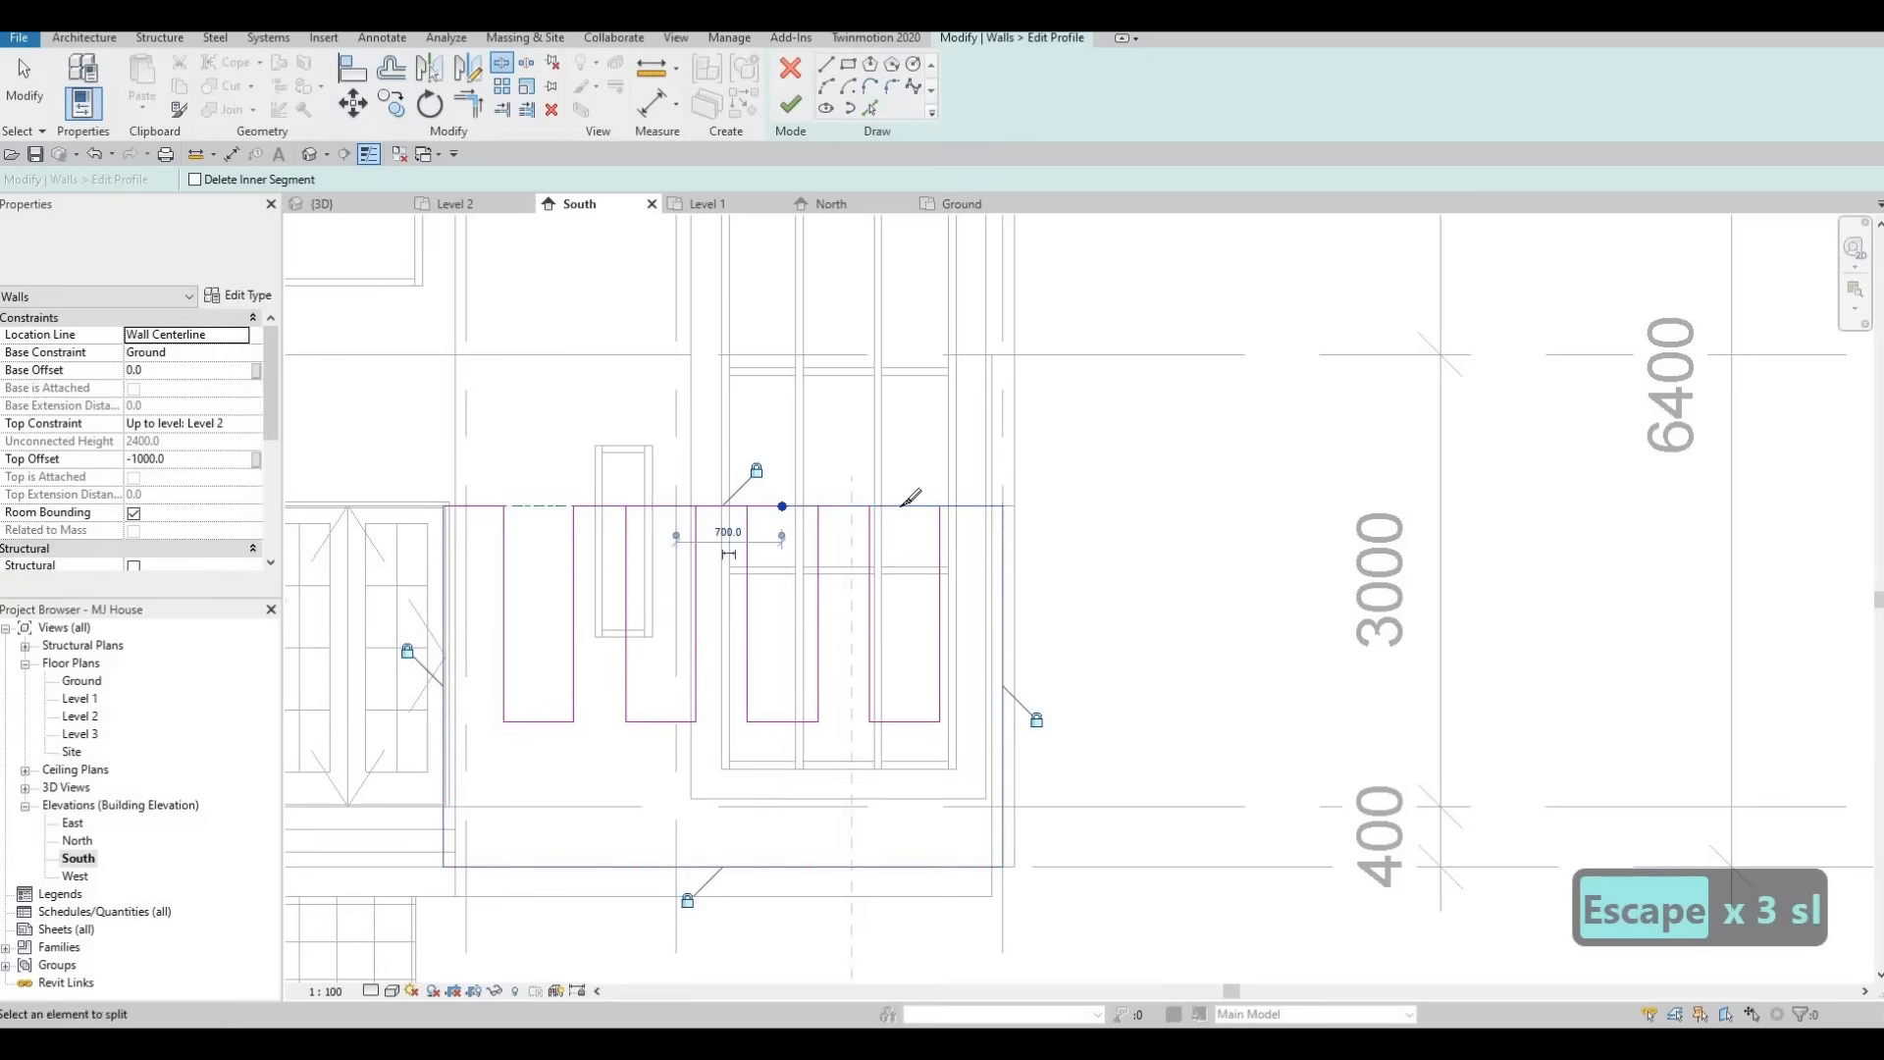
click(897, 508)
key(Escape)
key(Escape)
Trim the profile's top line segments to the notches' sides so all notches join the wall boundary.
key(t)
key(r)
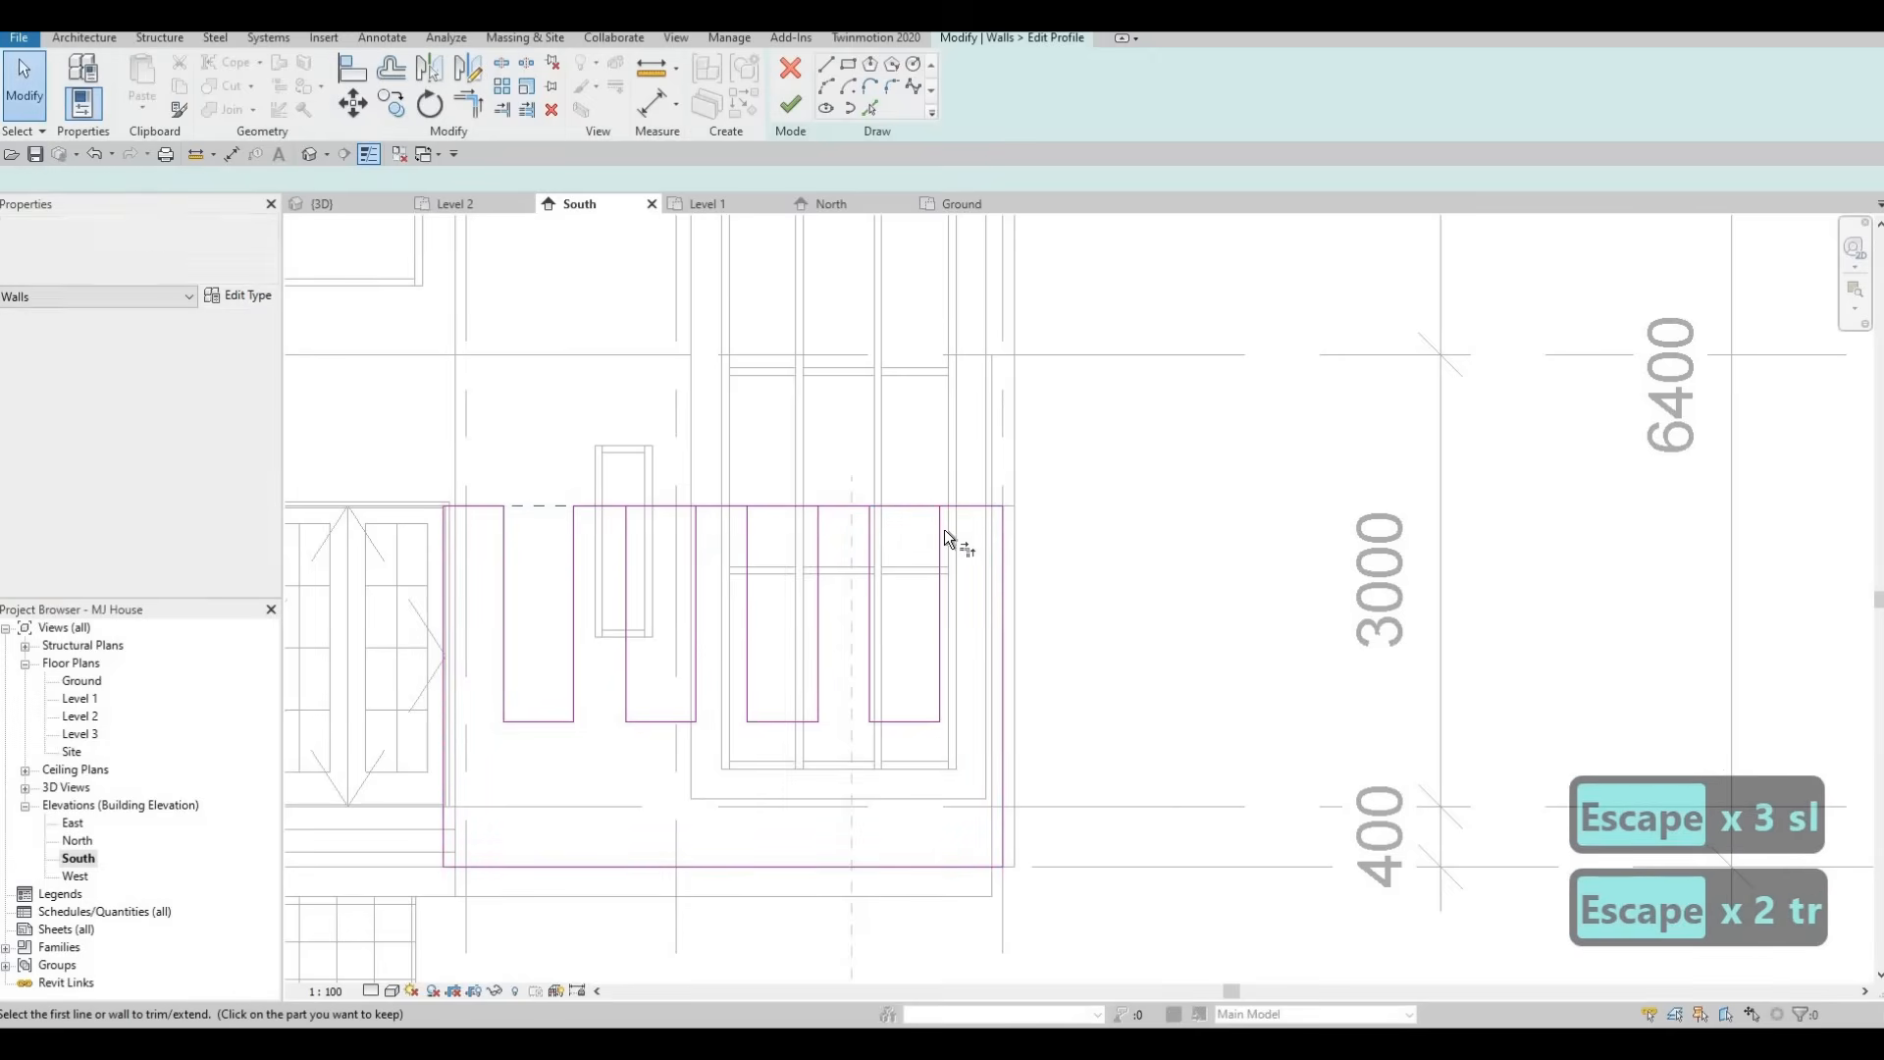
click(942, 525)
click(951, 509)
click(868, 531)
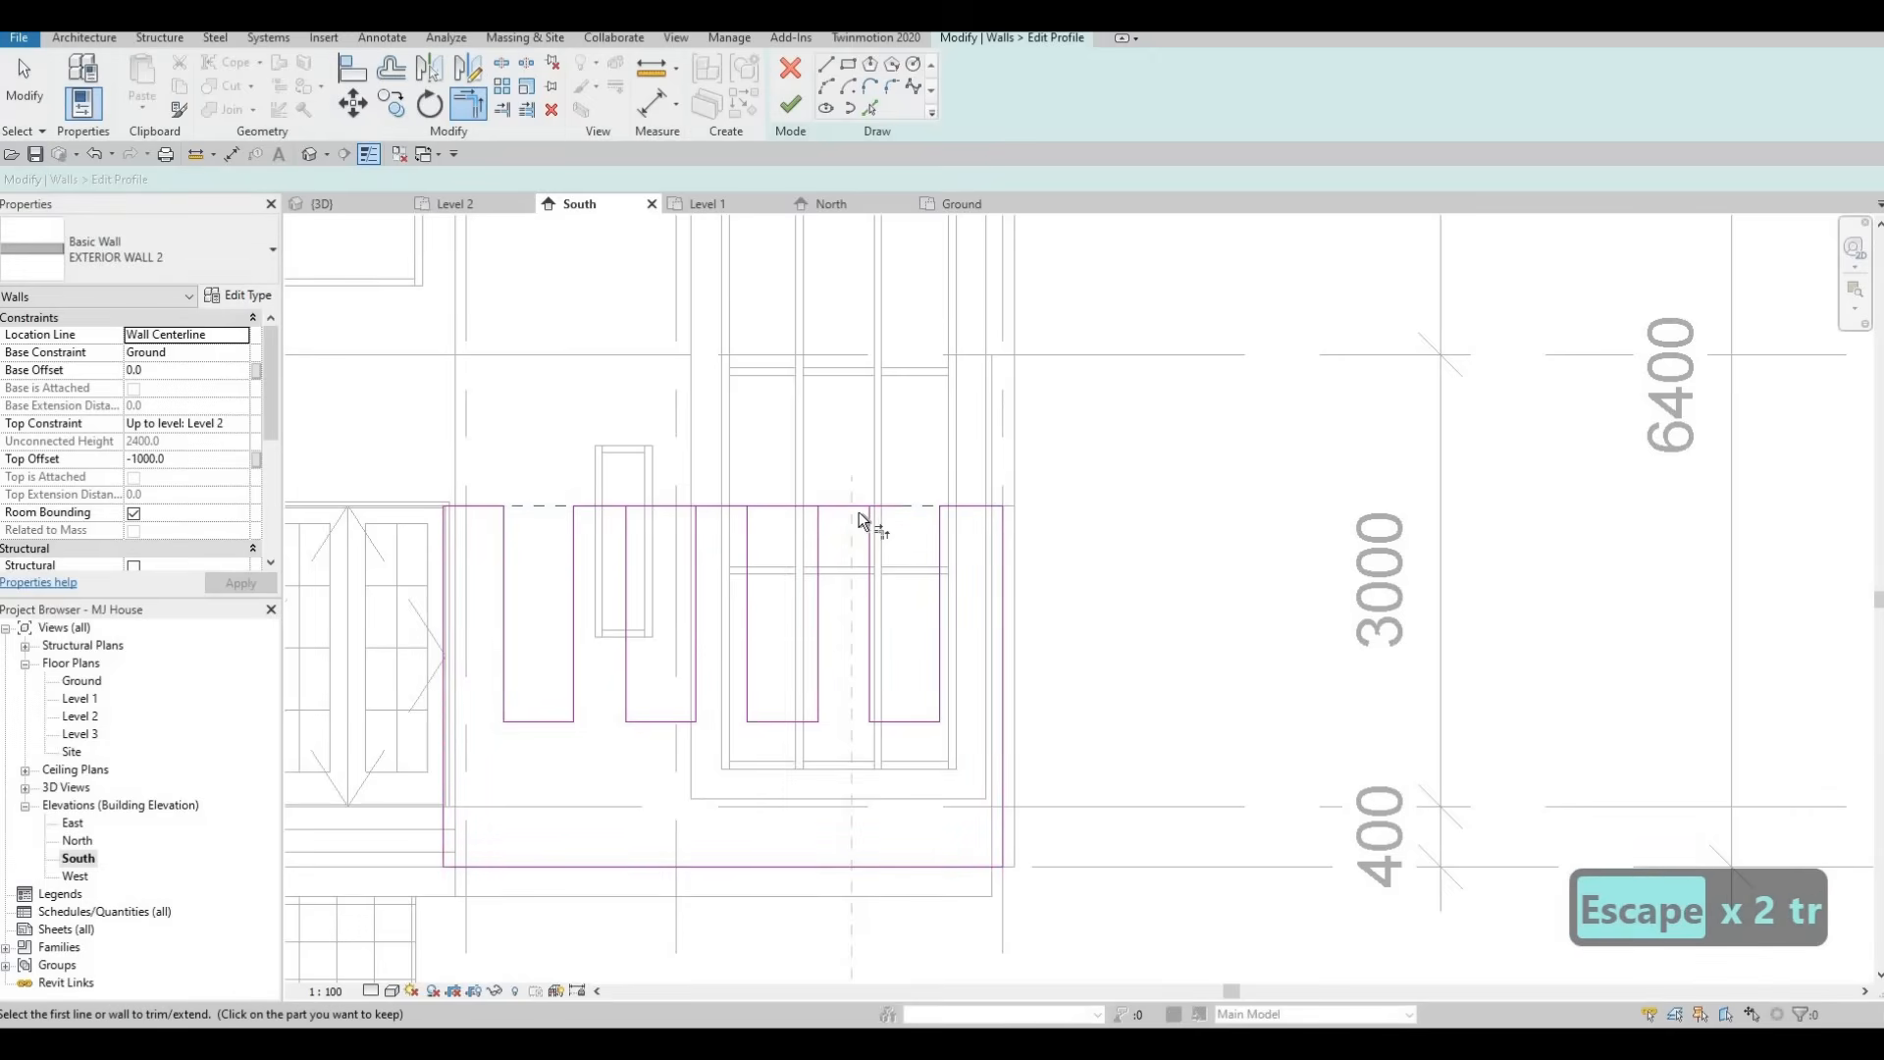
click(858, 509)
click(839, 503)
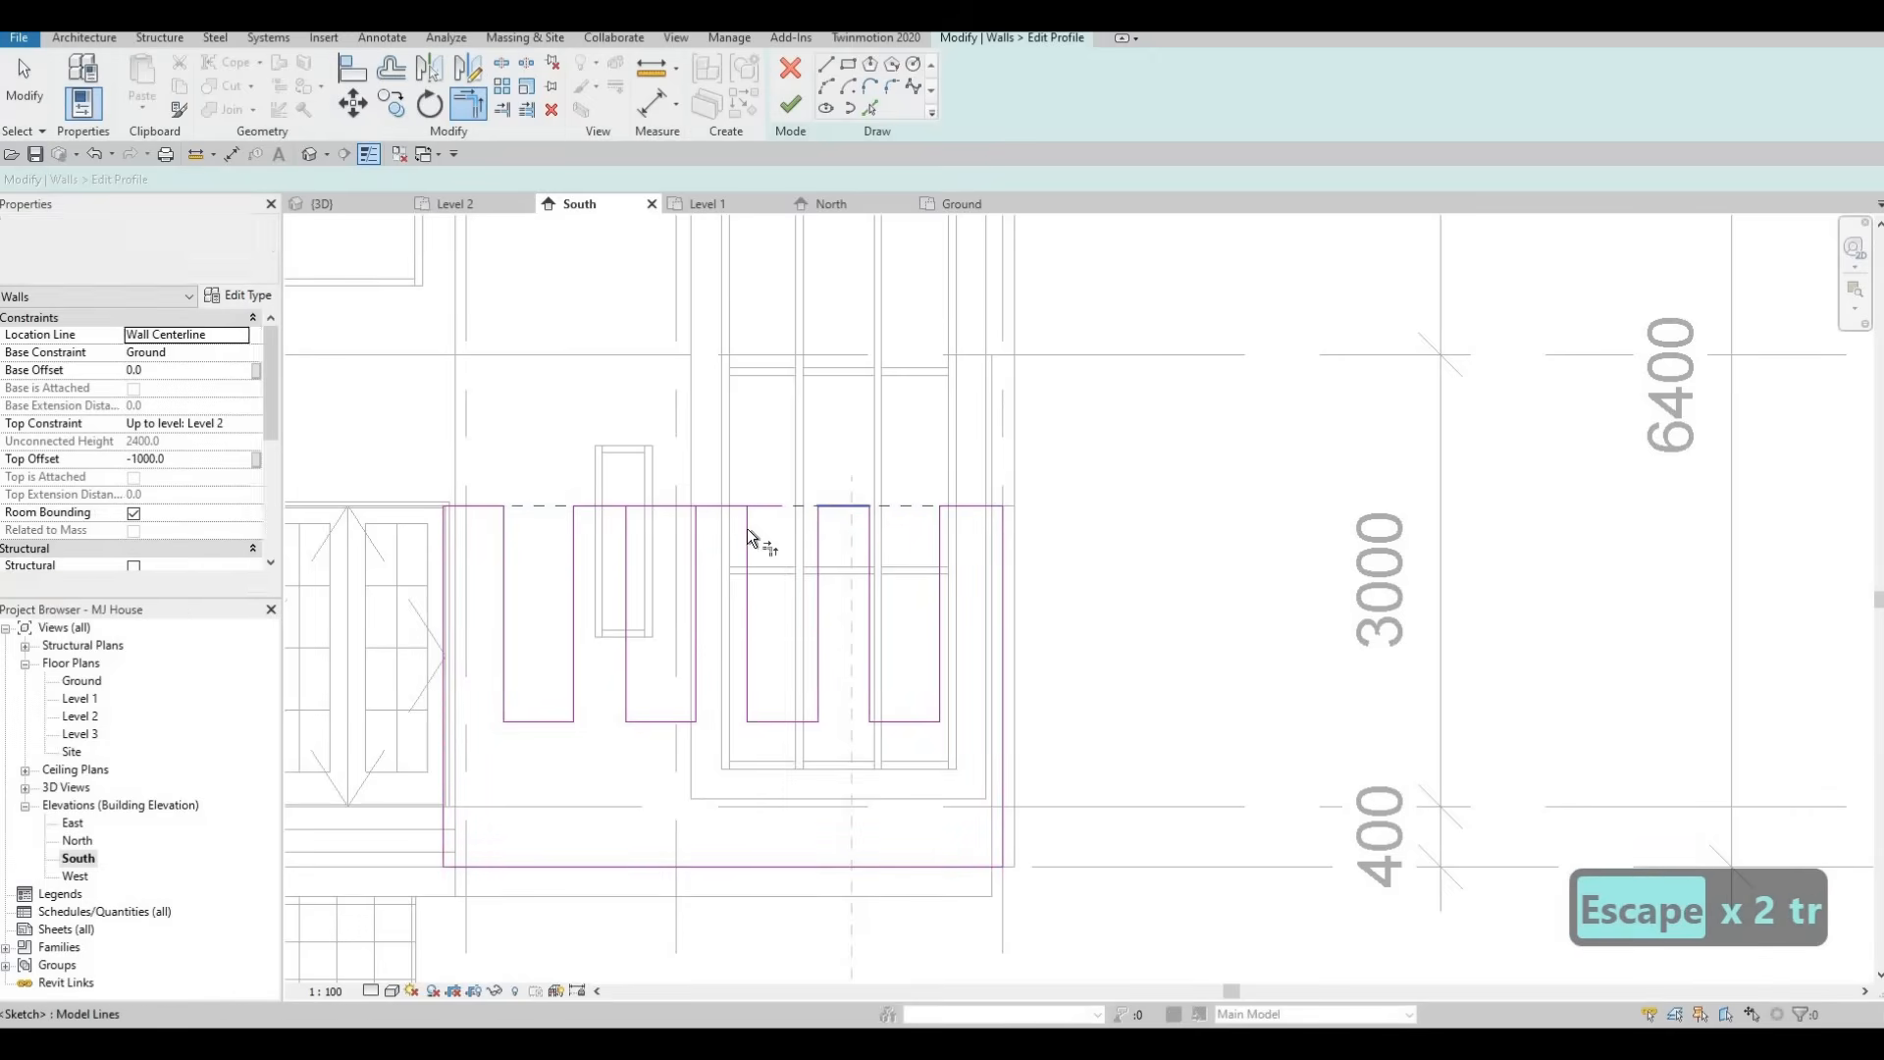
click(747, 530)
click(700, 520)
click(696, 526)
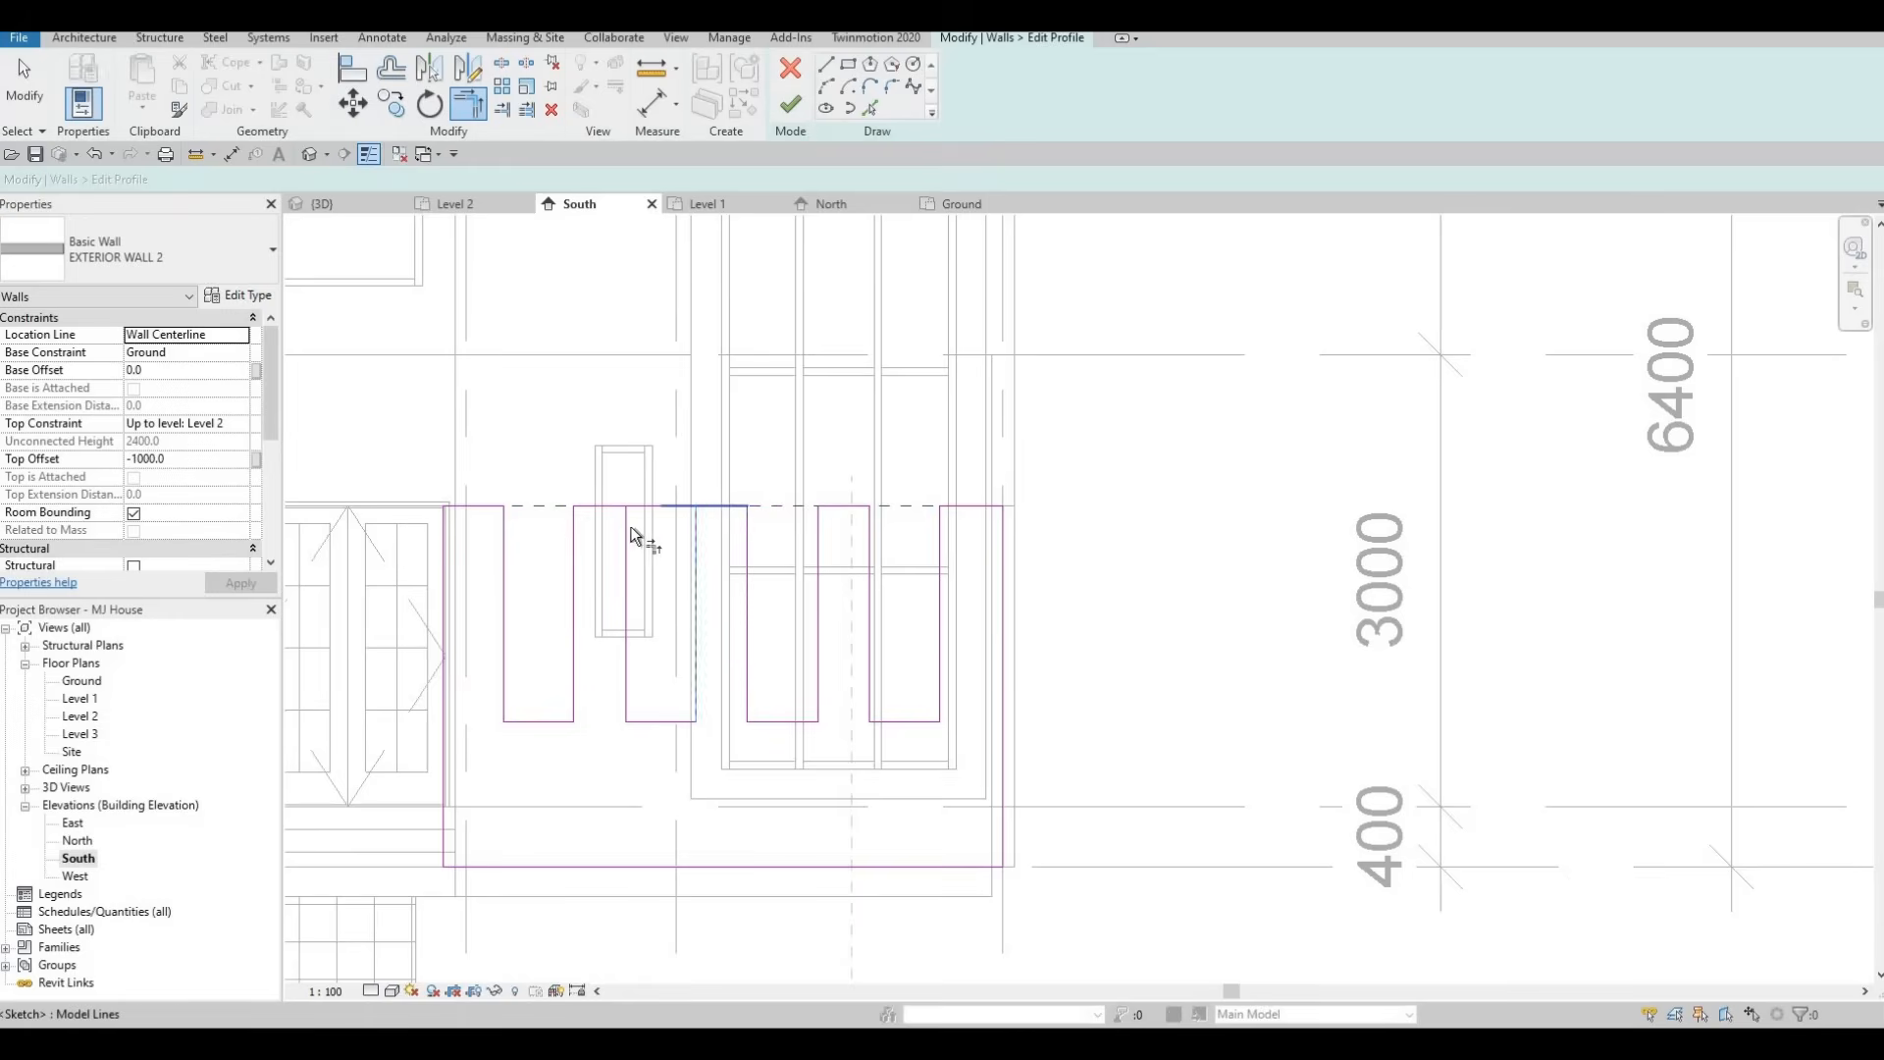
click(607, 505)
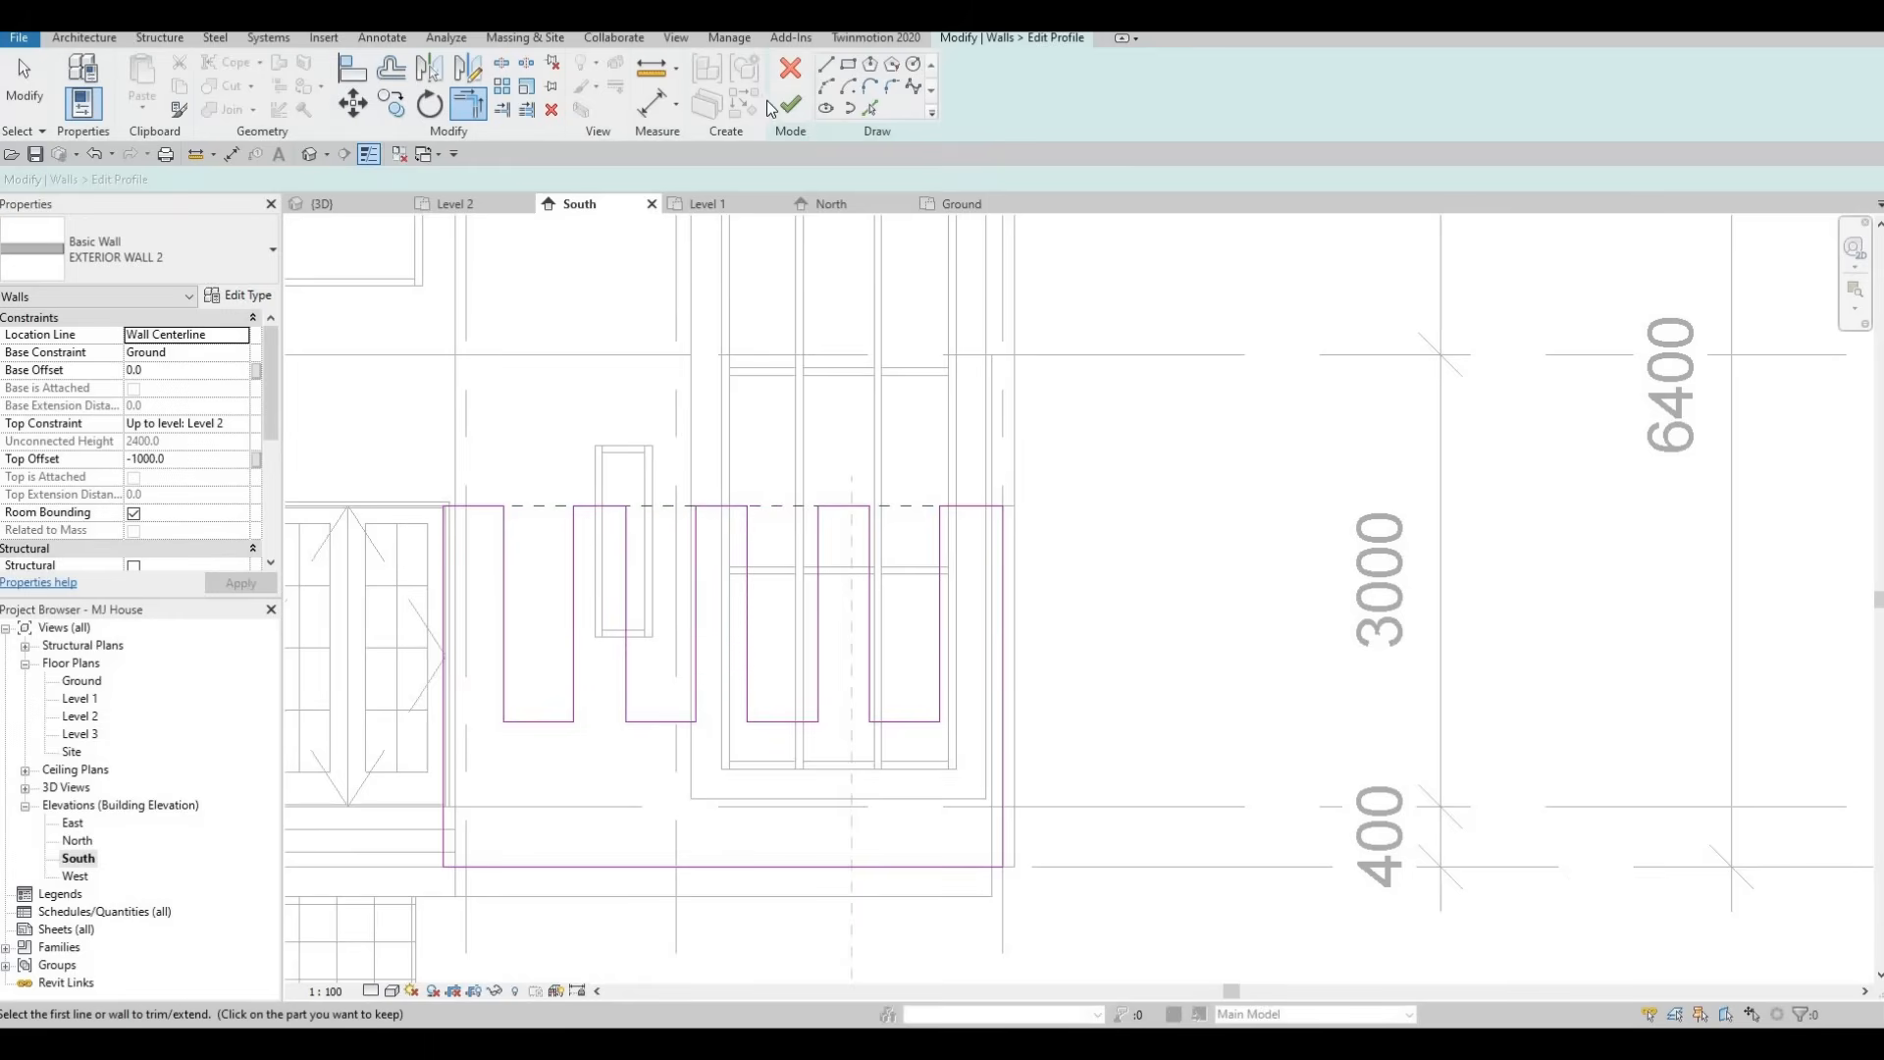
Finish the profile edit and inspect the notched garden wall in the 3D view.
click(343, 204)
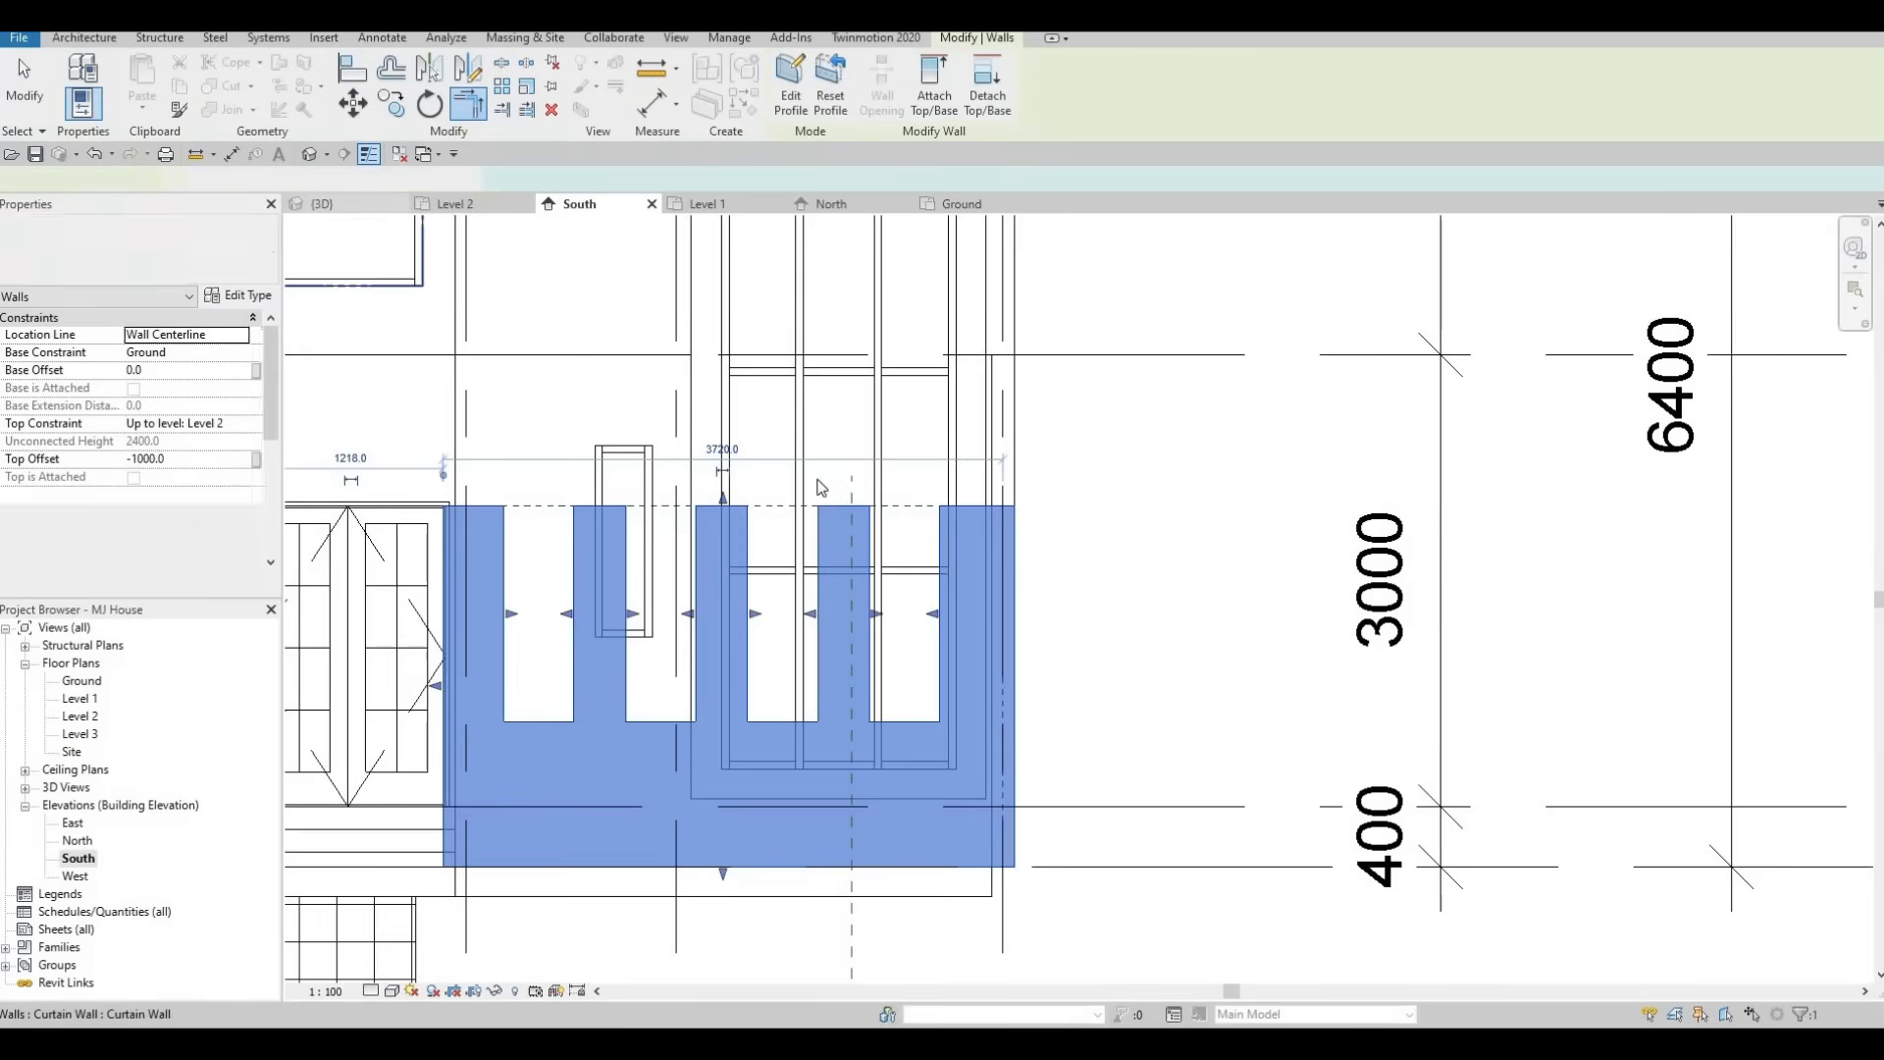
shift+middle_drag(1050, 643, 1114, 630)
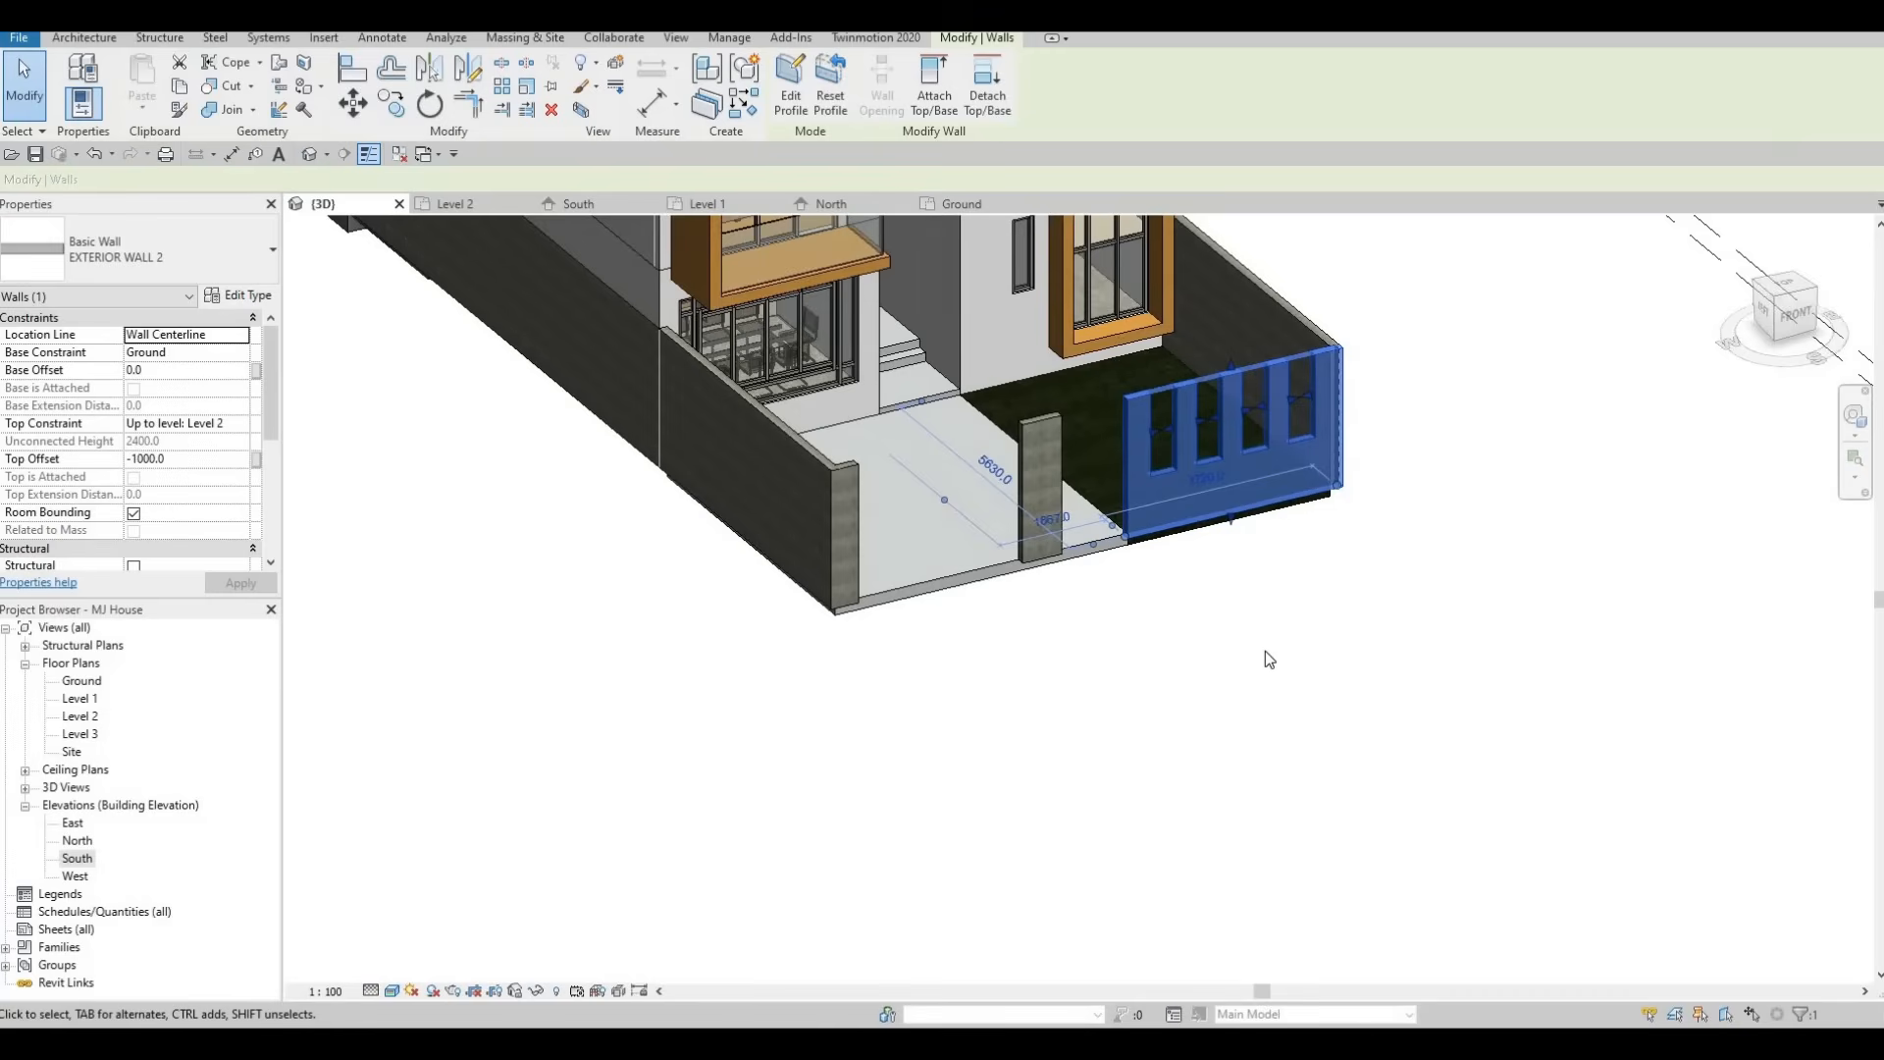
key(Escape)
key(Escape)
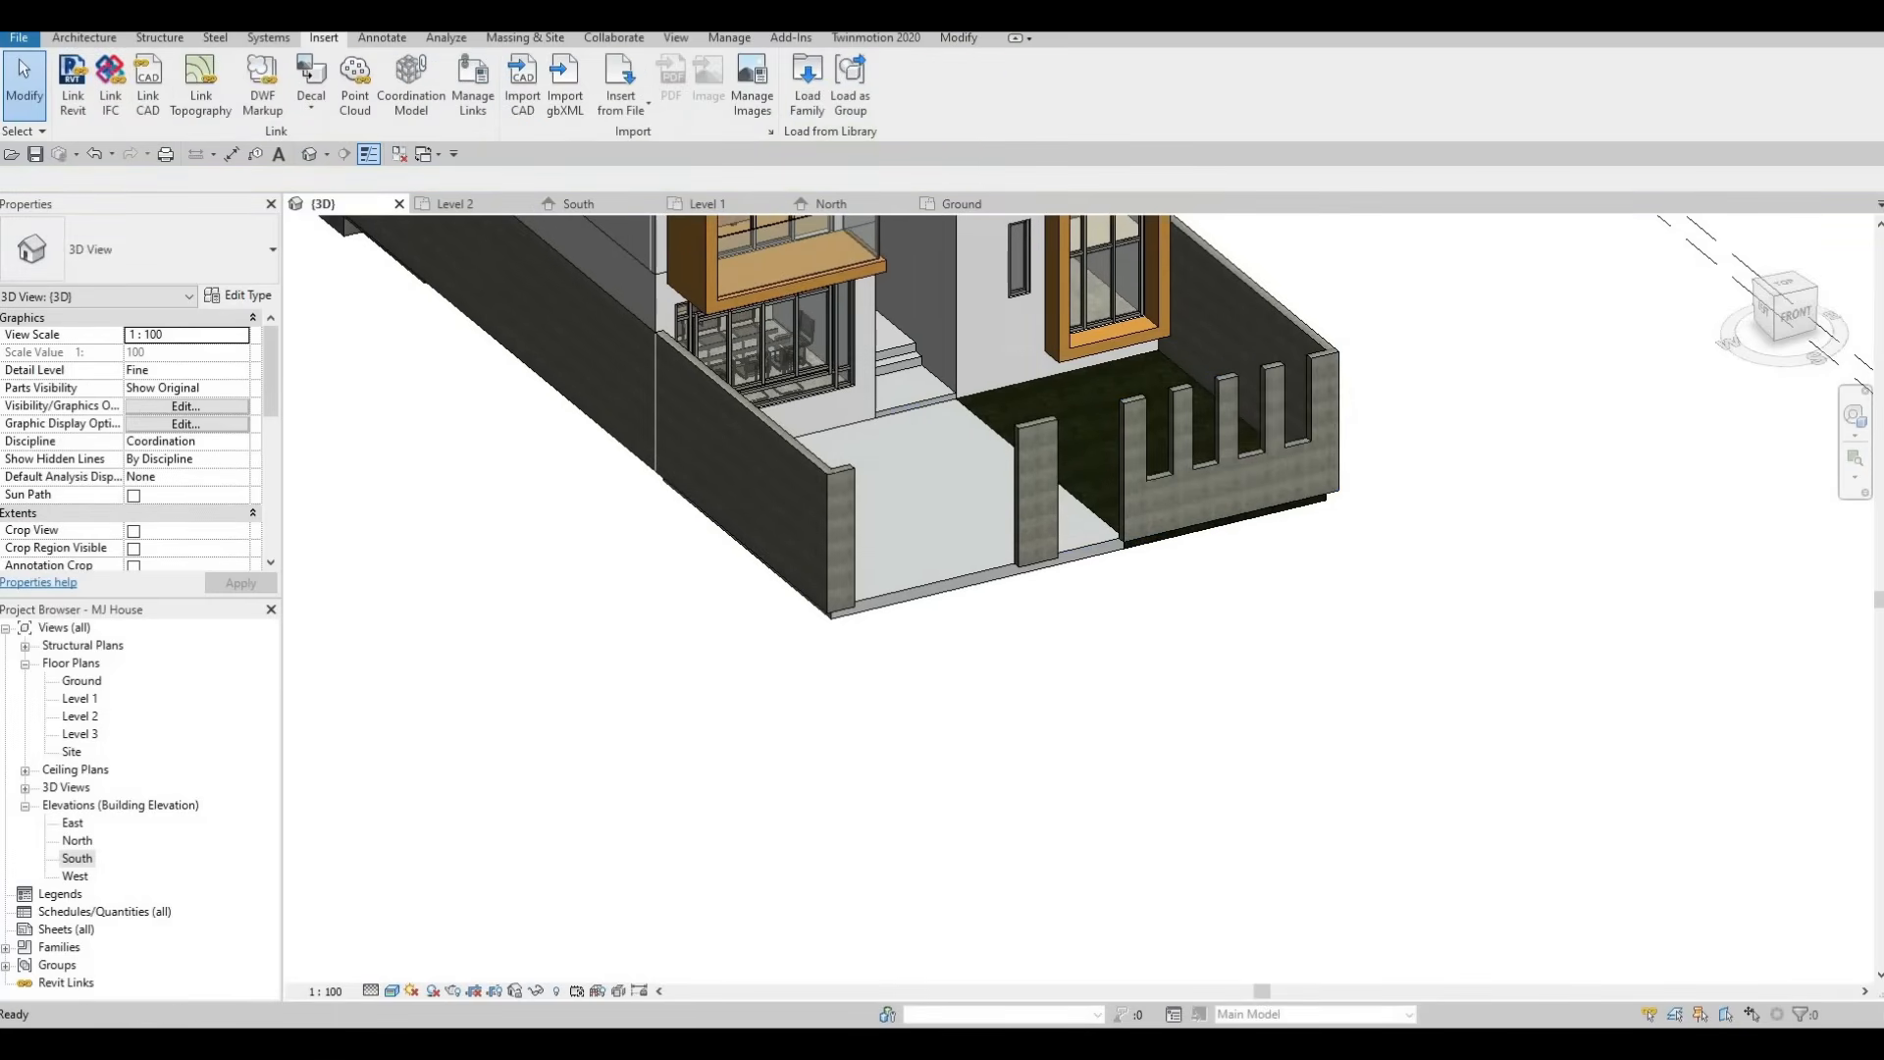
In the South elevation, create a new in-place component in the Generic Models category.
double_click(87, 861)
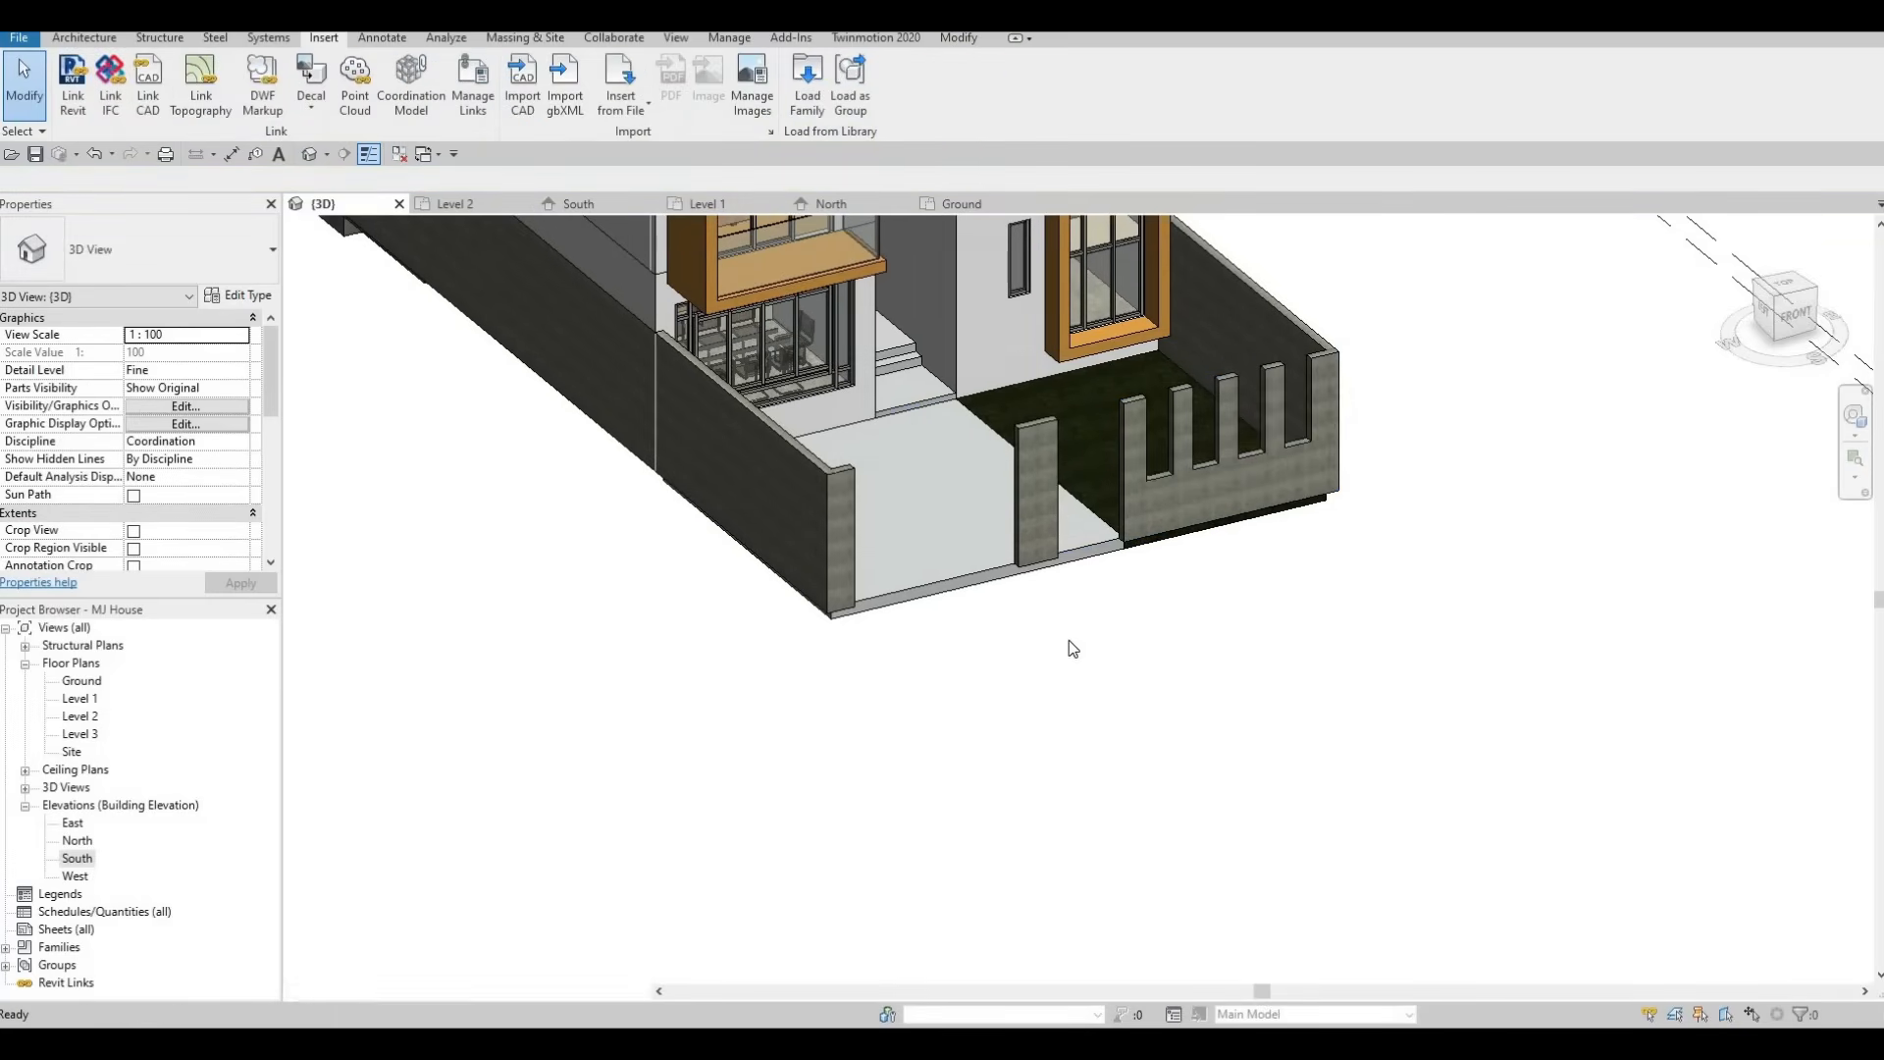
scroll(877, 640, down, 5)
scroll(699, 581, up, 3)
key(Escape)
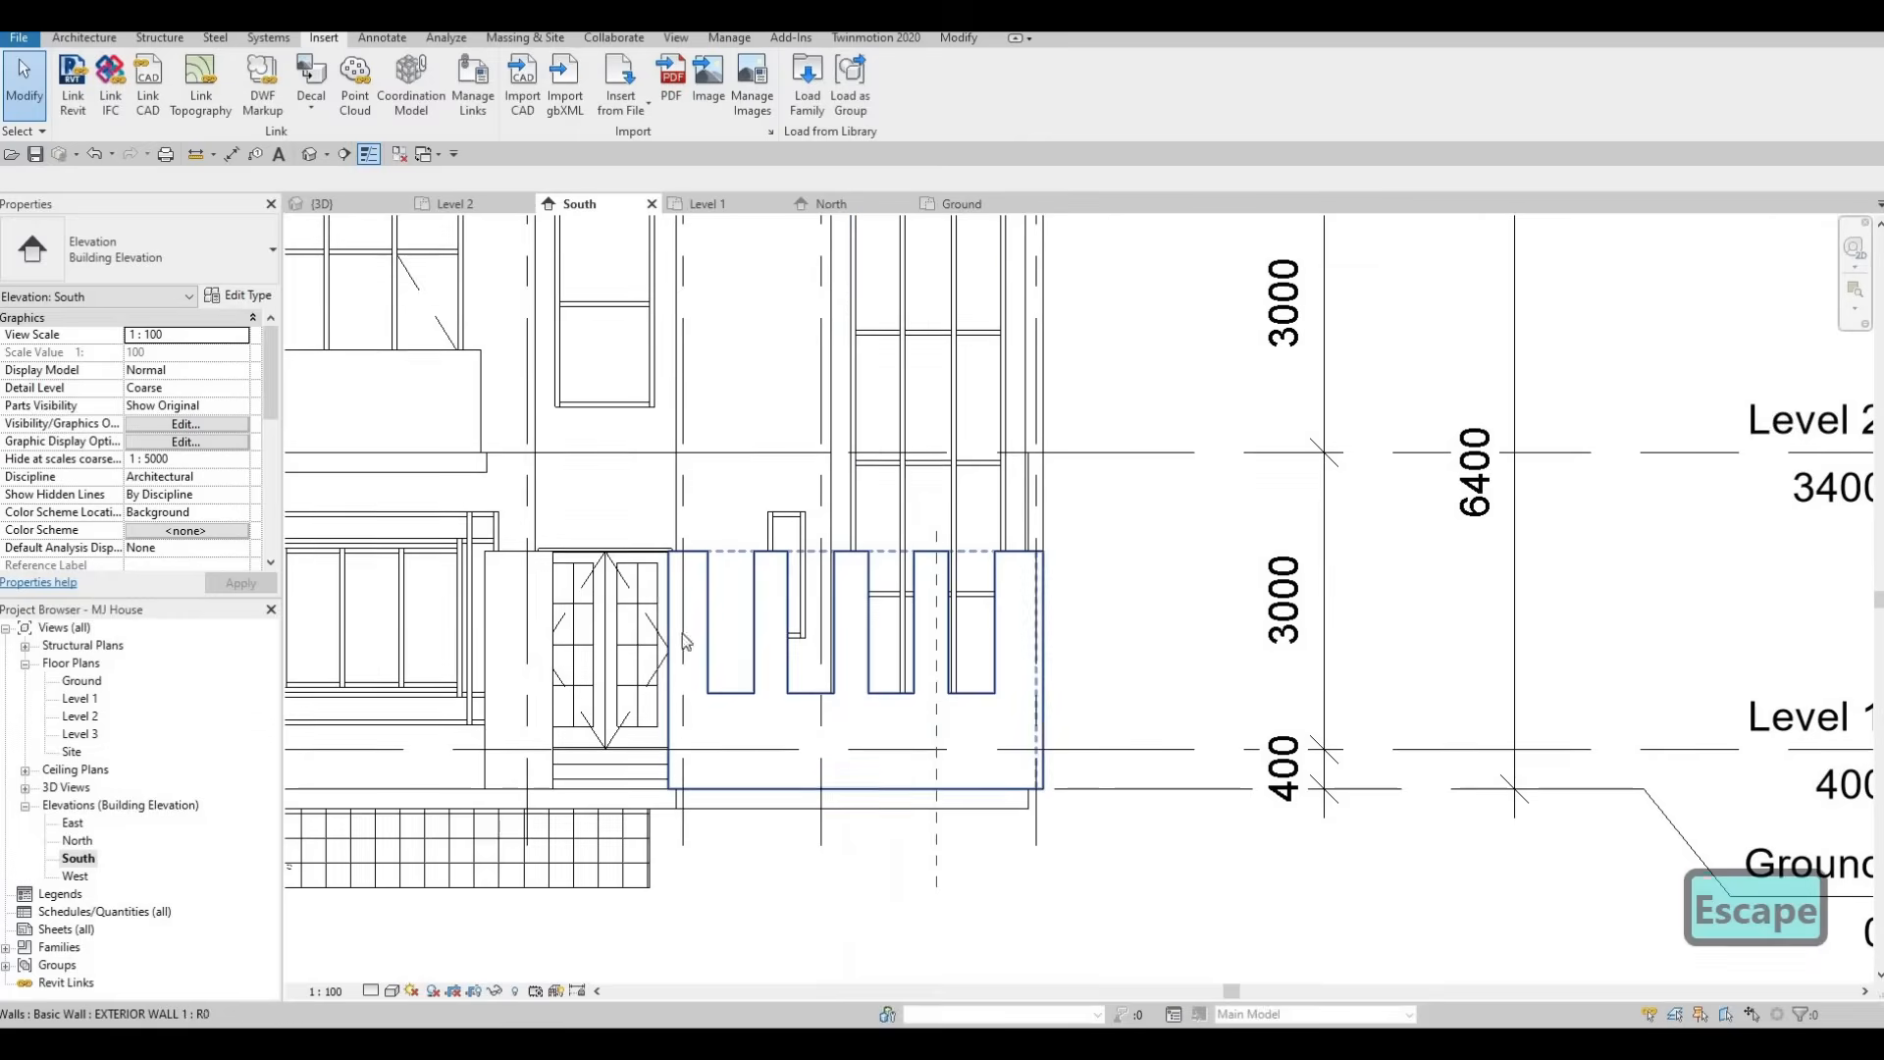
click(84, 37)
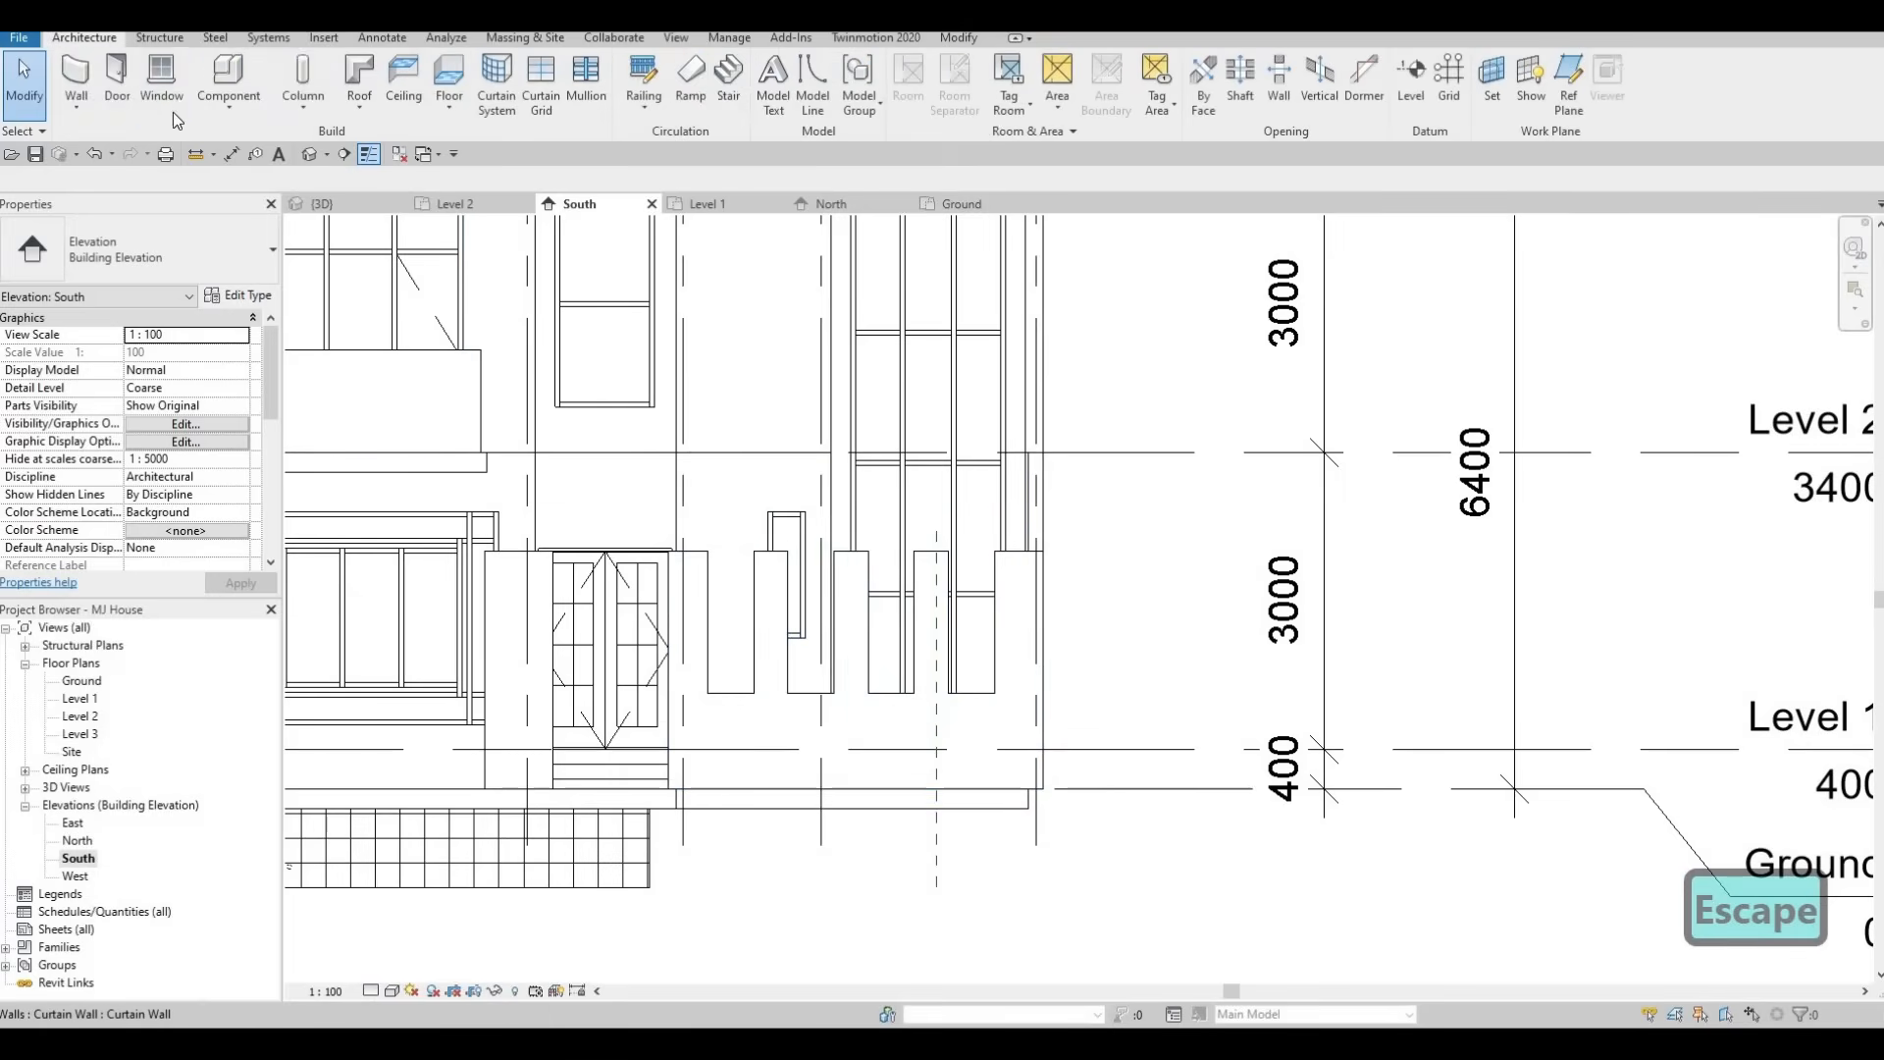
click(228, 103)
click(250, 185)
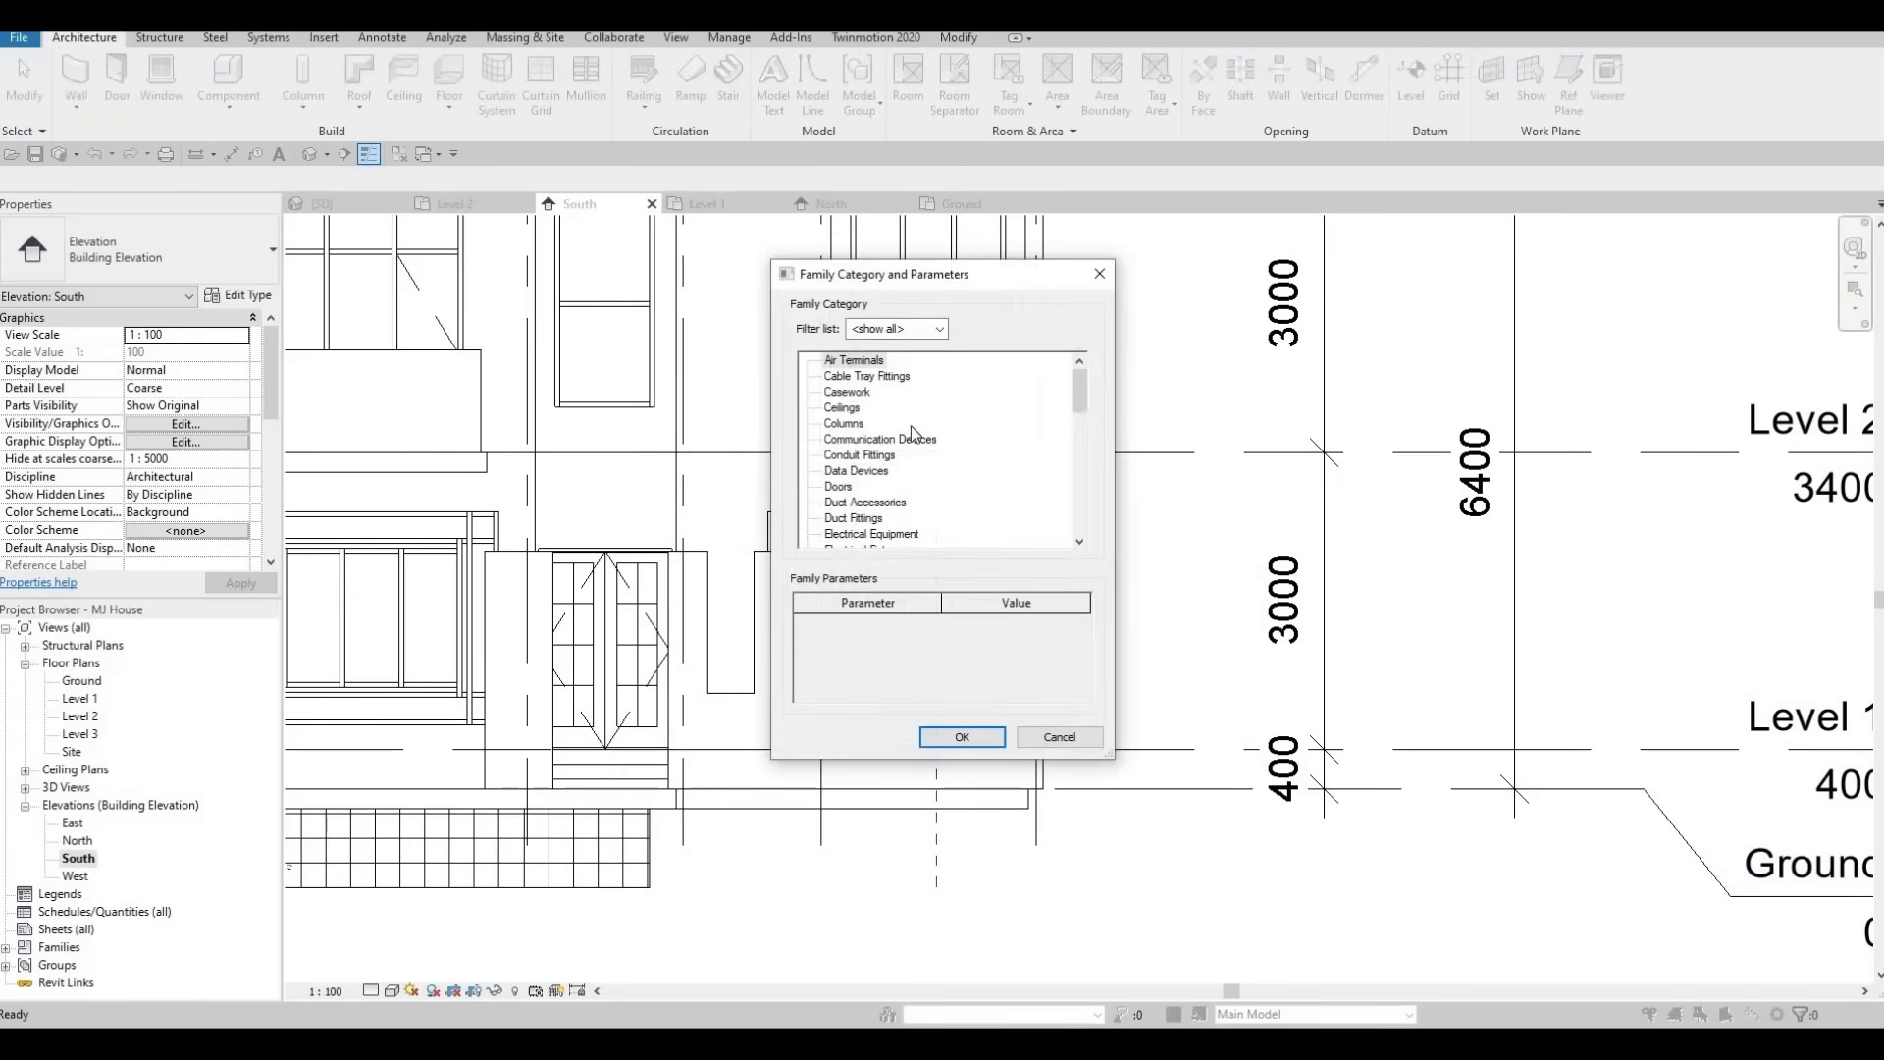
scroll(893, 451, down, 4)
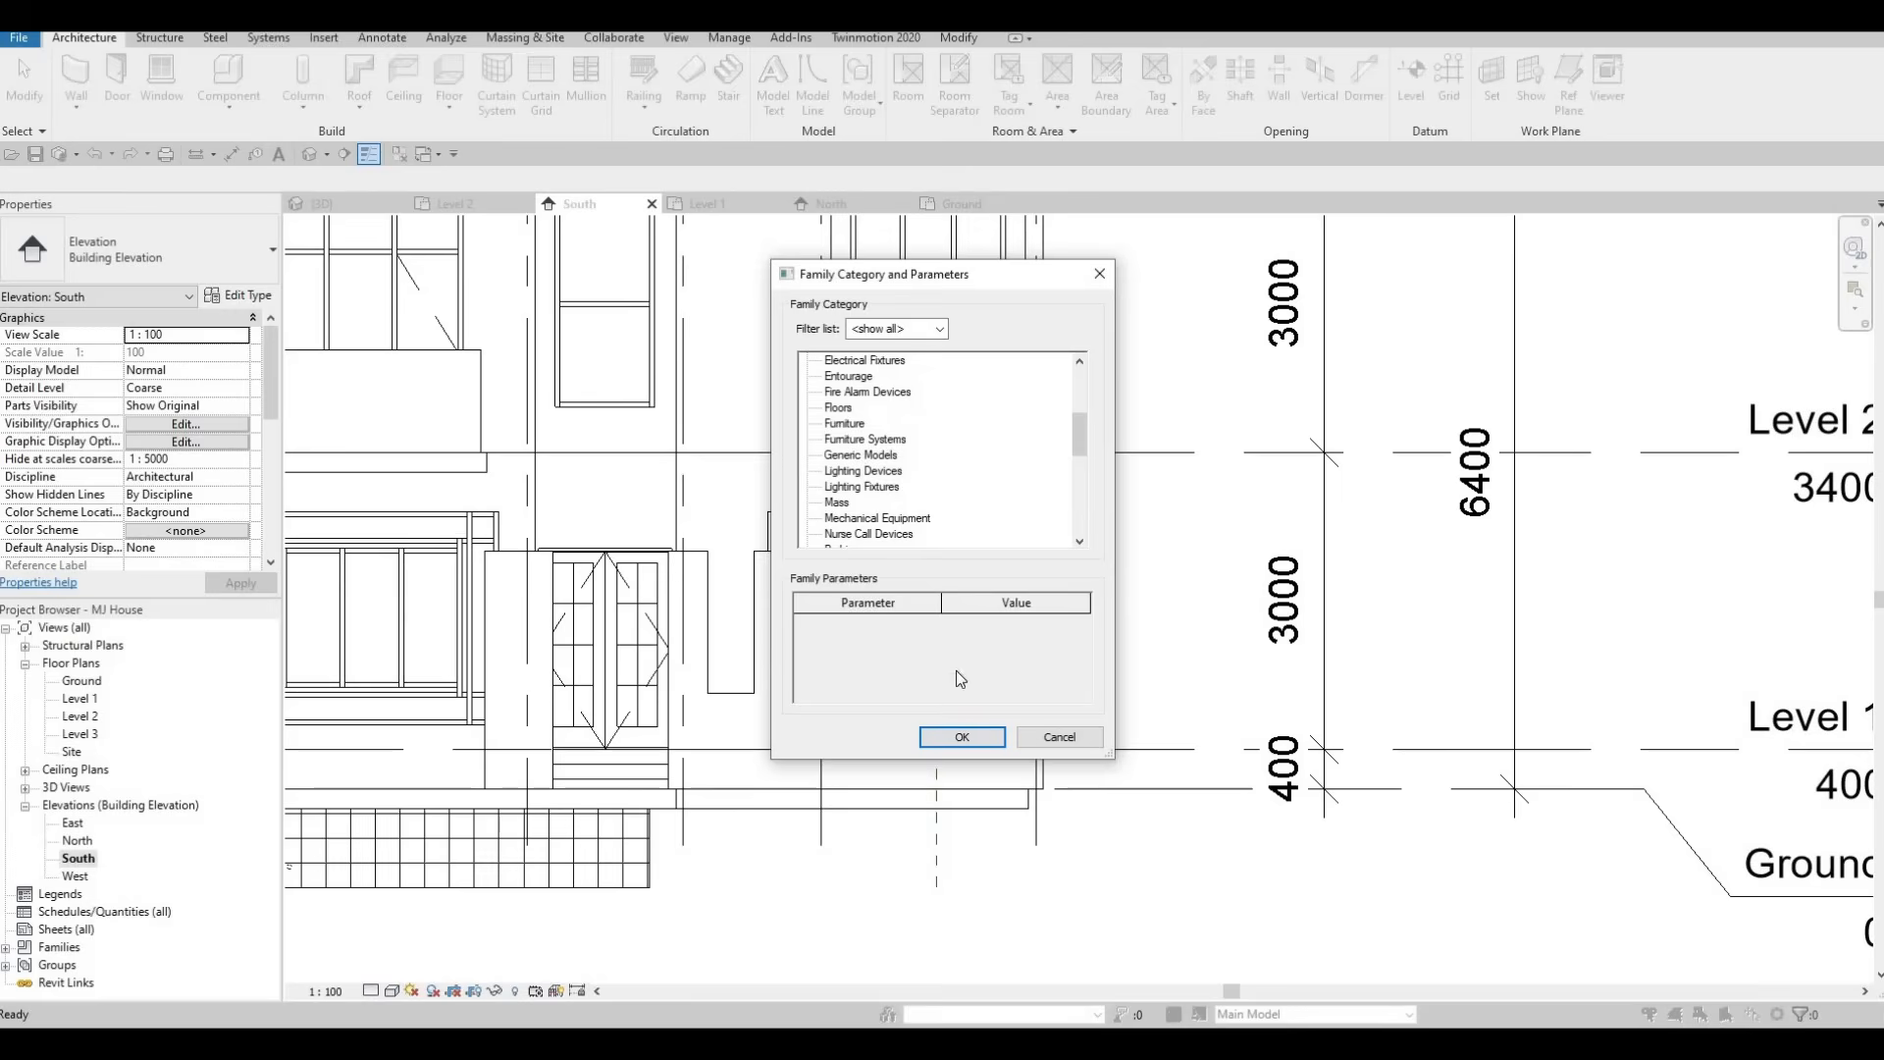
click(962, 736)
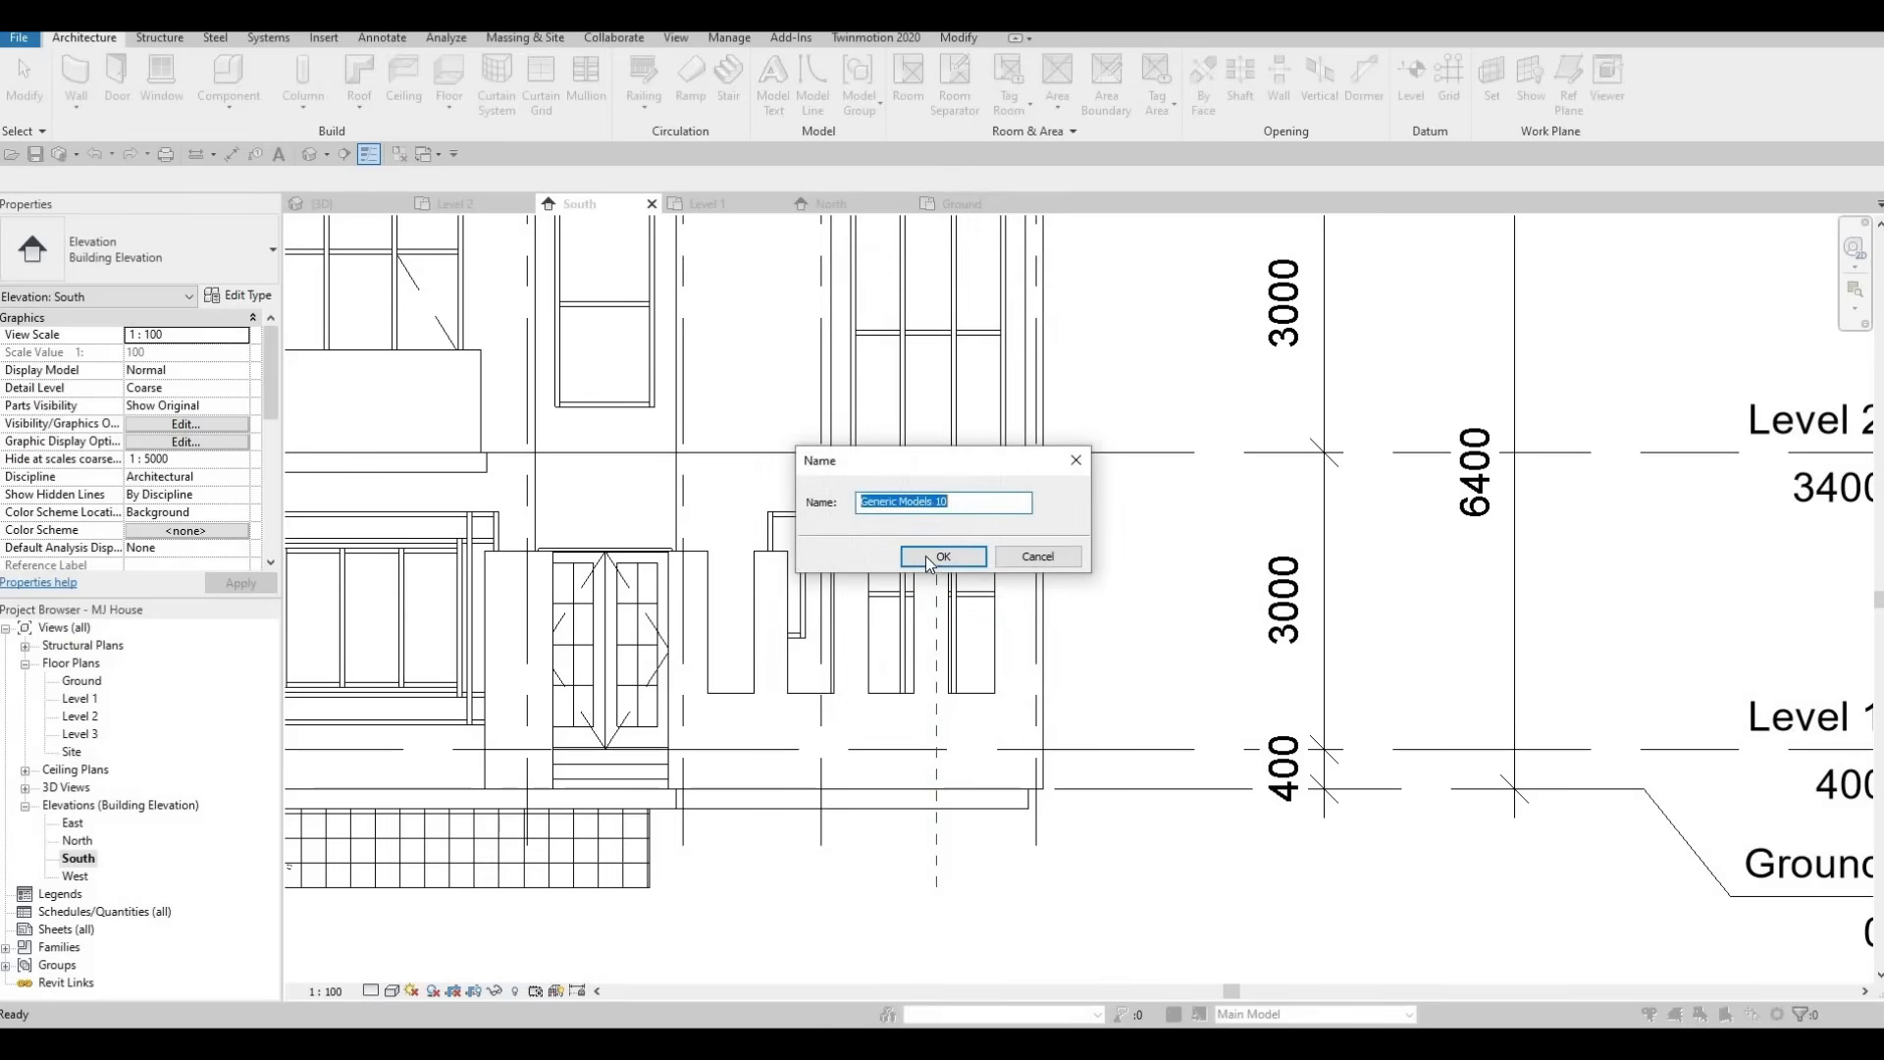
click(927, 555)
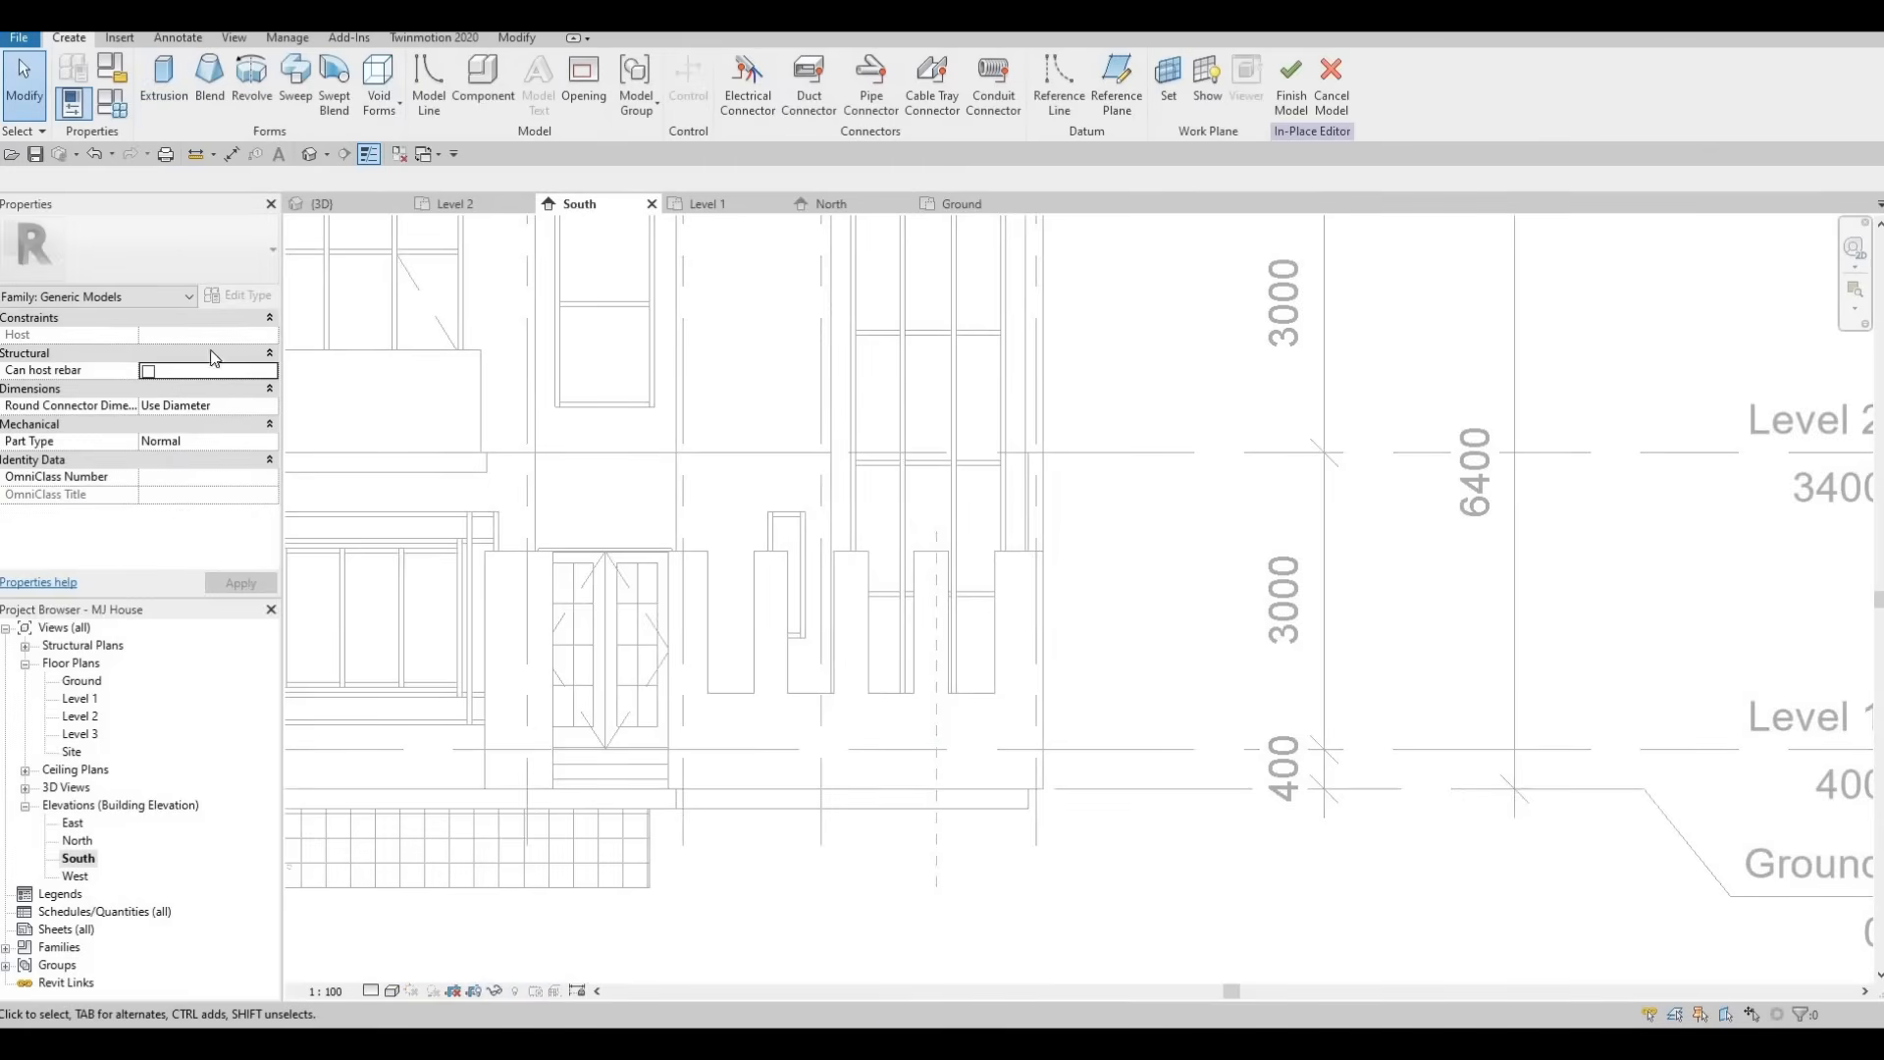
Start an Extrusion on the garden wall's face as work plane and set its Extrusion End to 50.
click(164, 84)
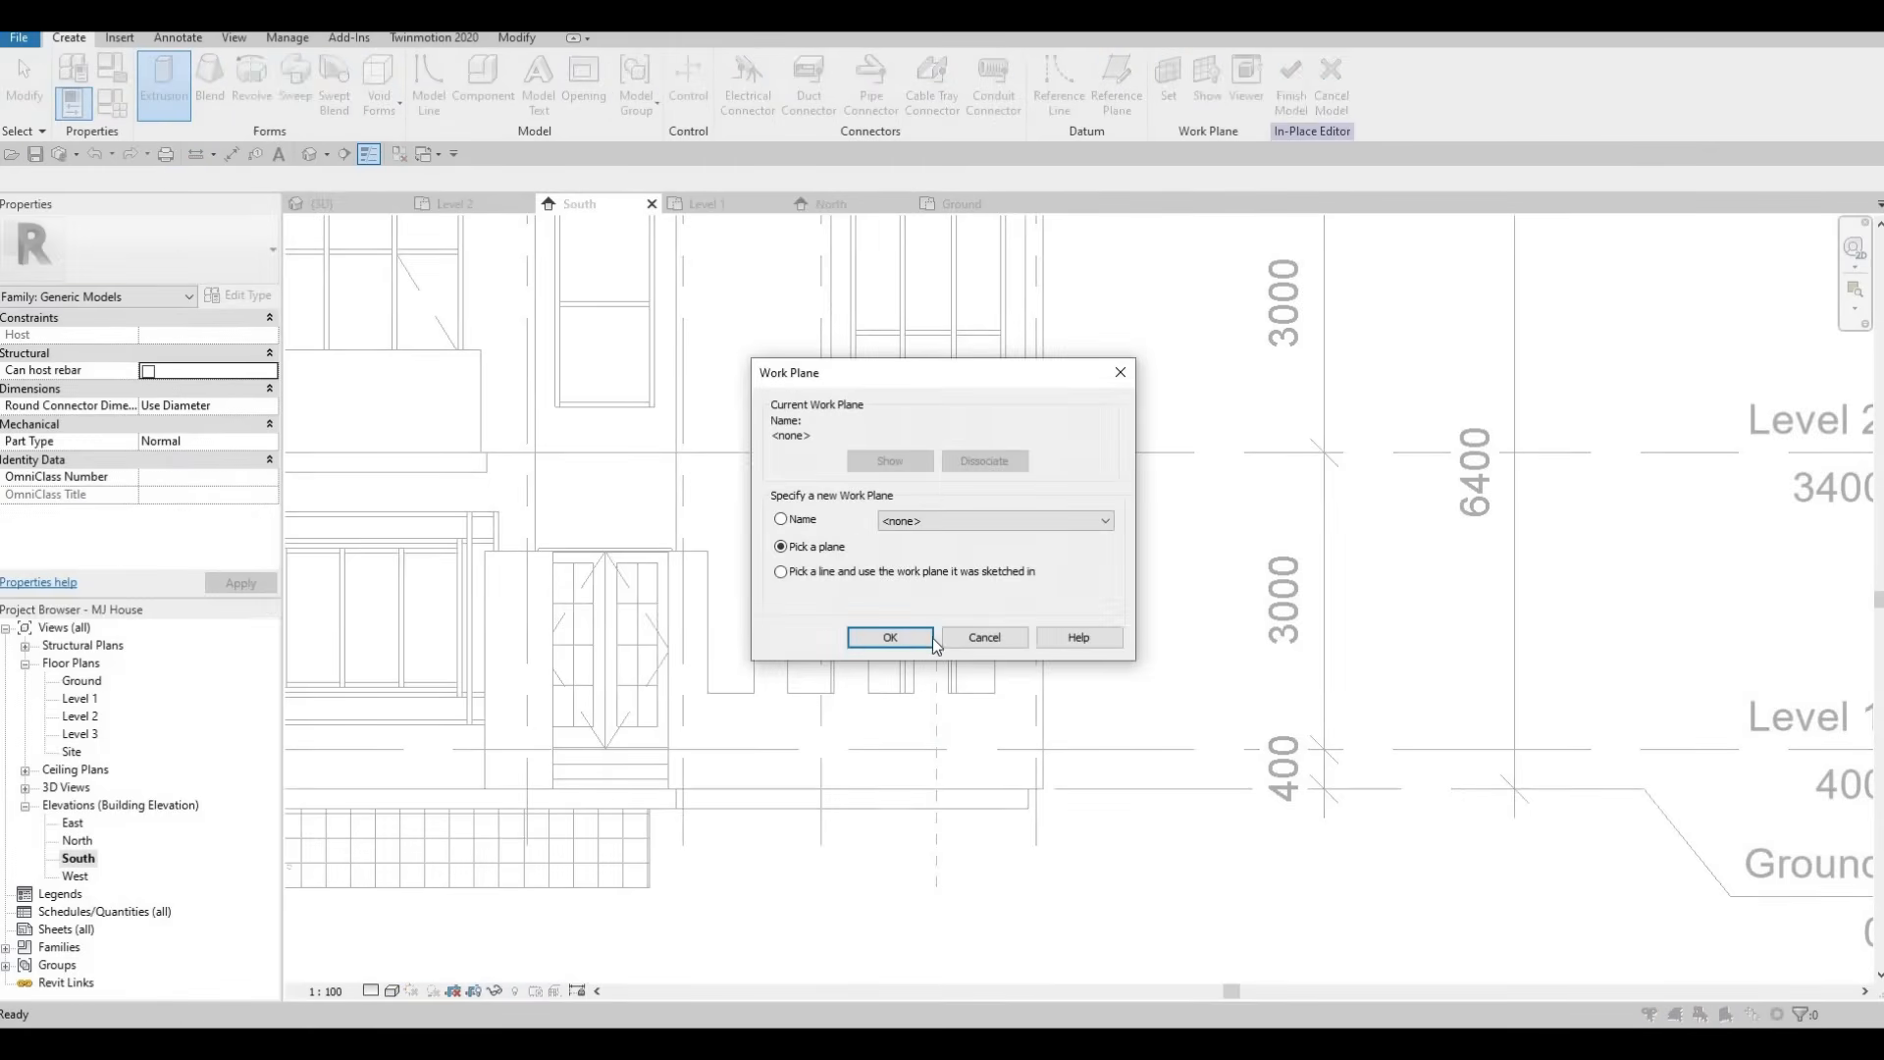
key(Return)
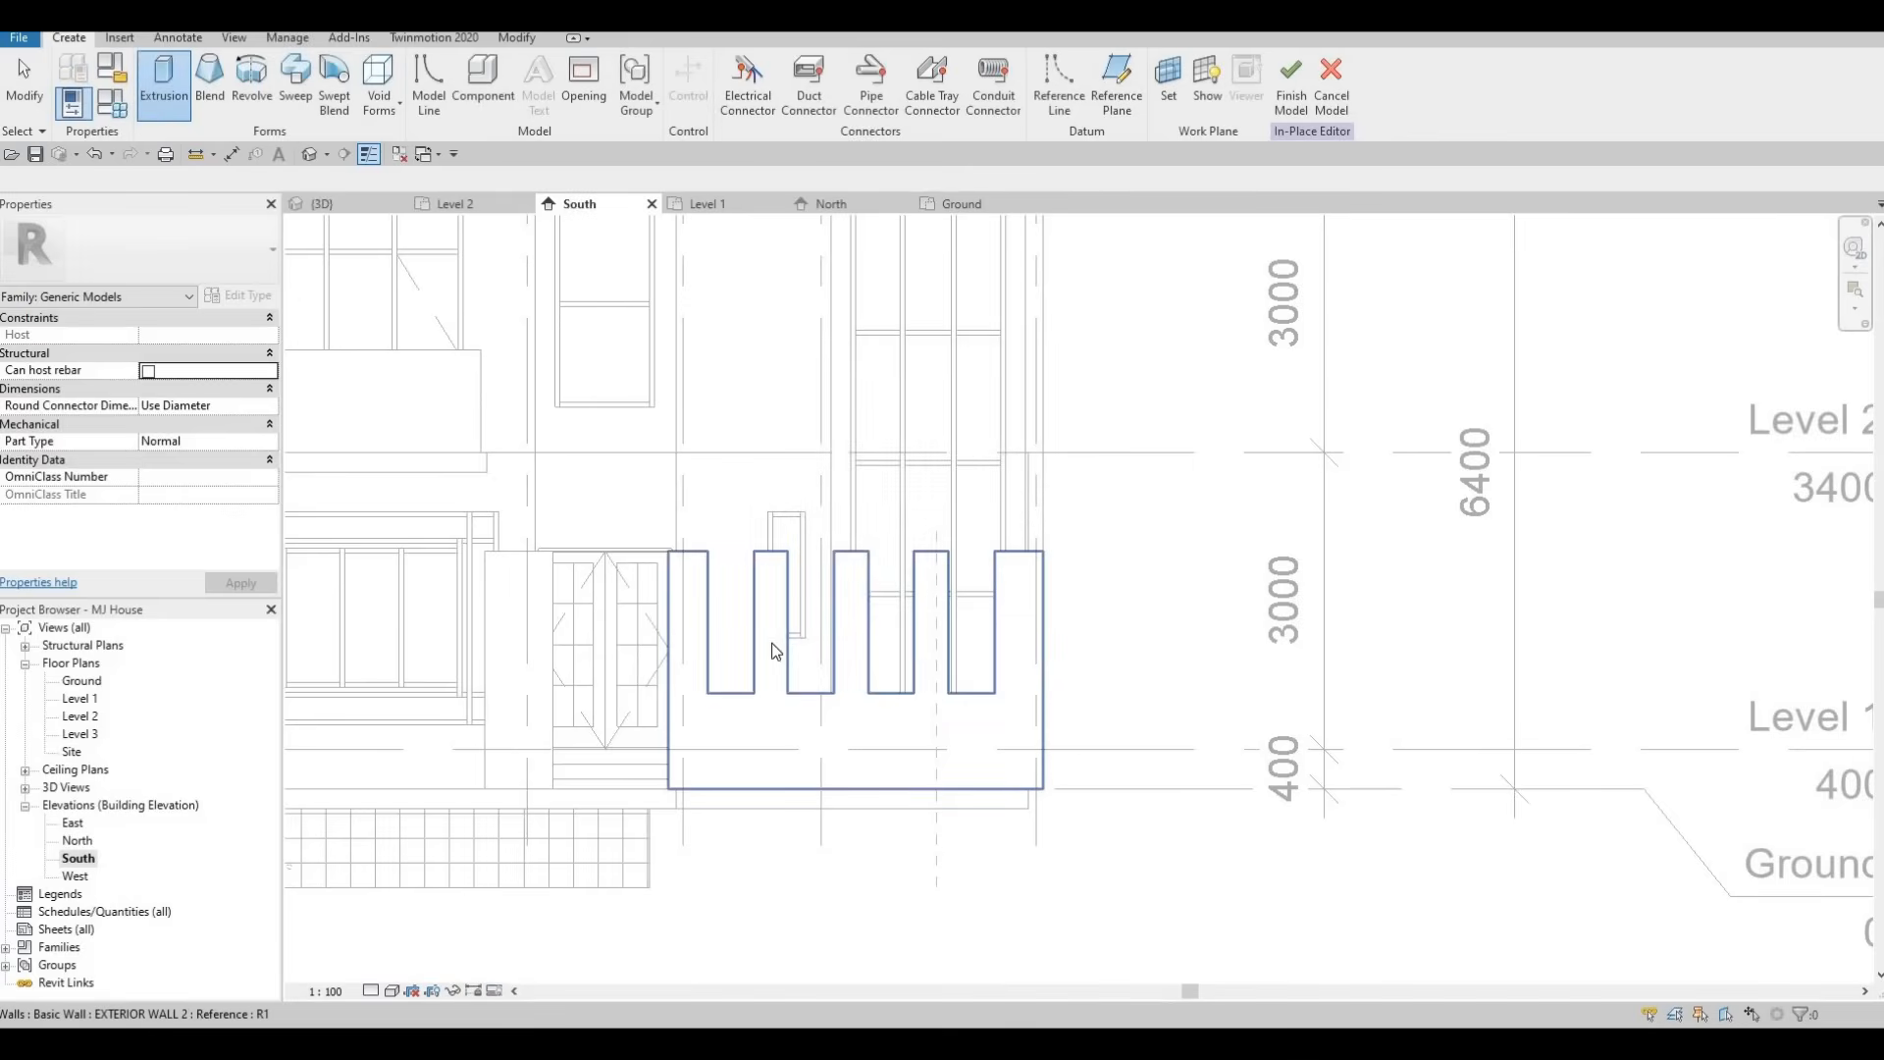
click(760, 711)
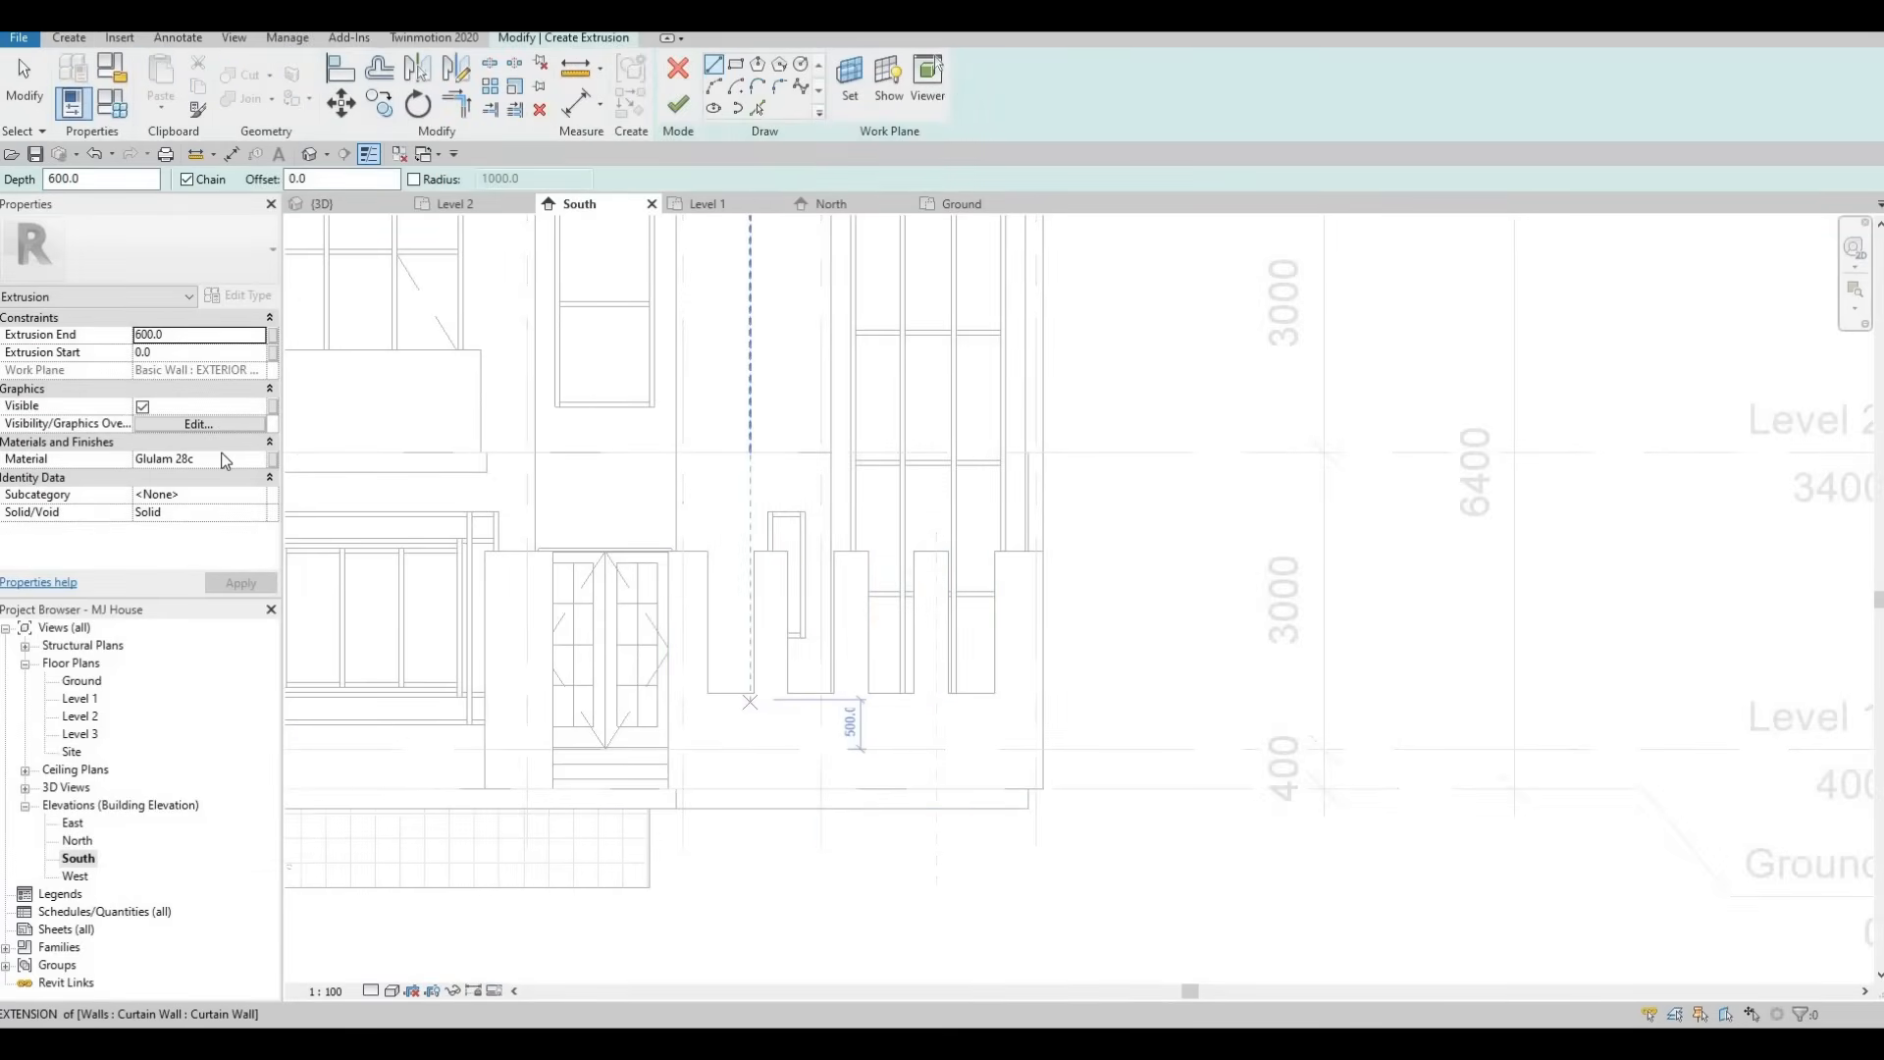
click(185, 333)
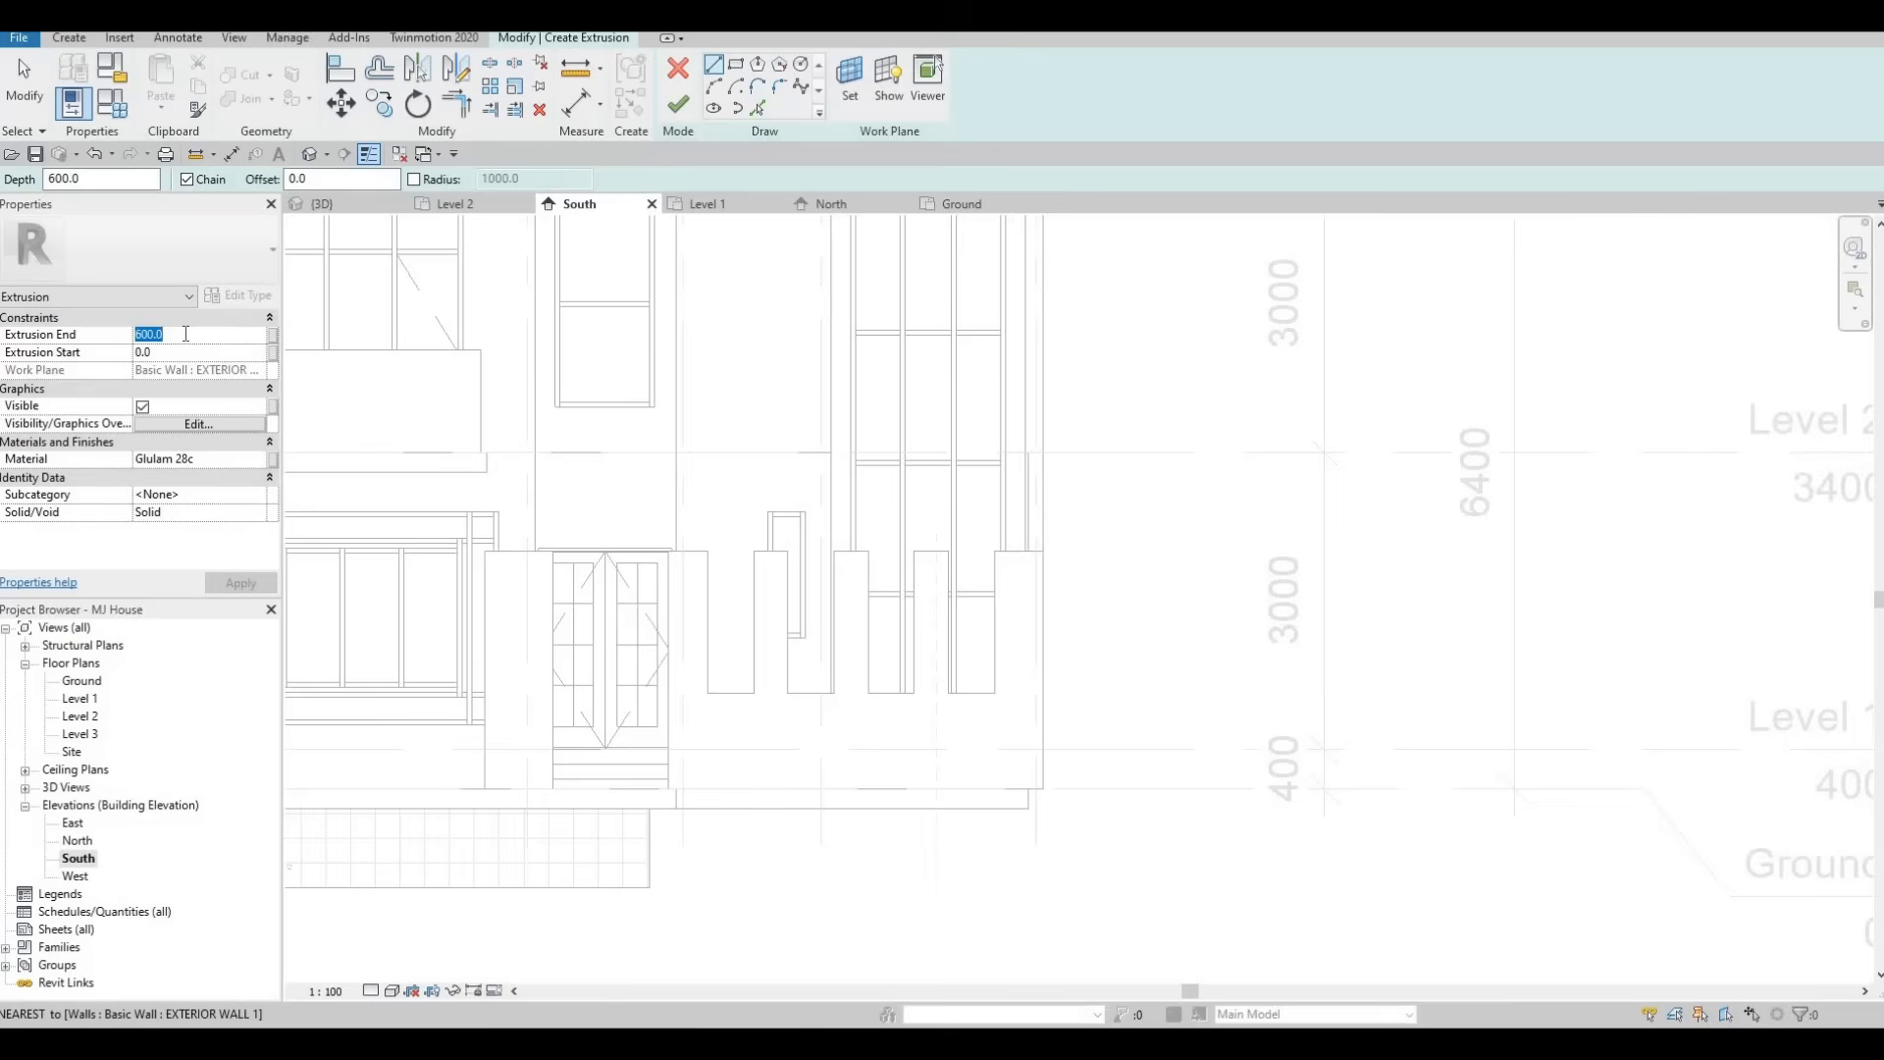
text(50)
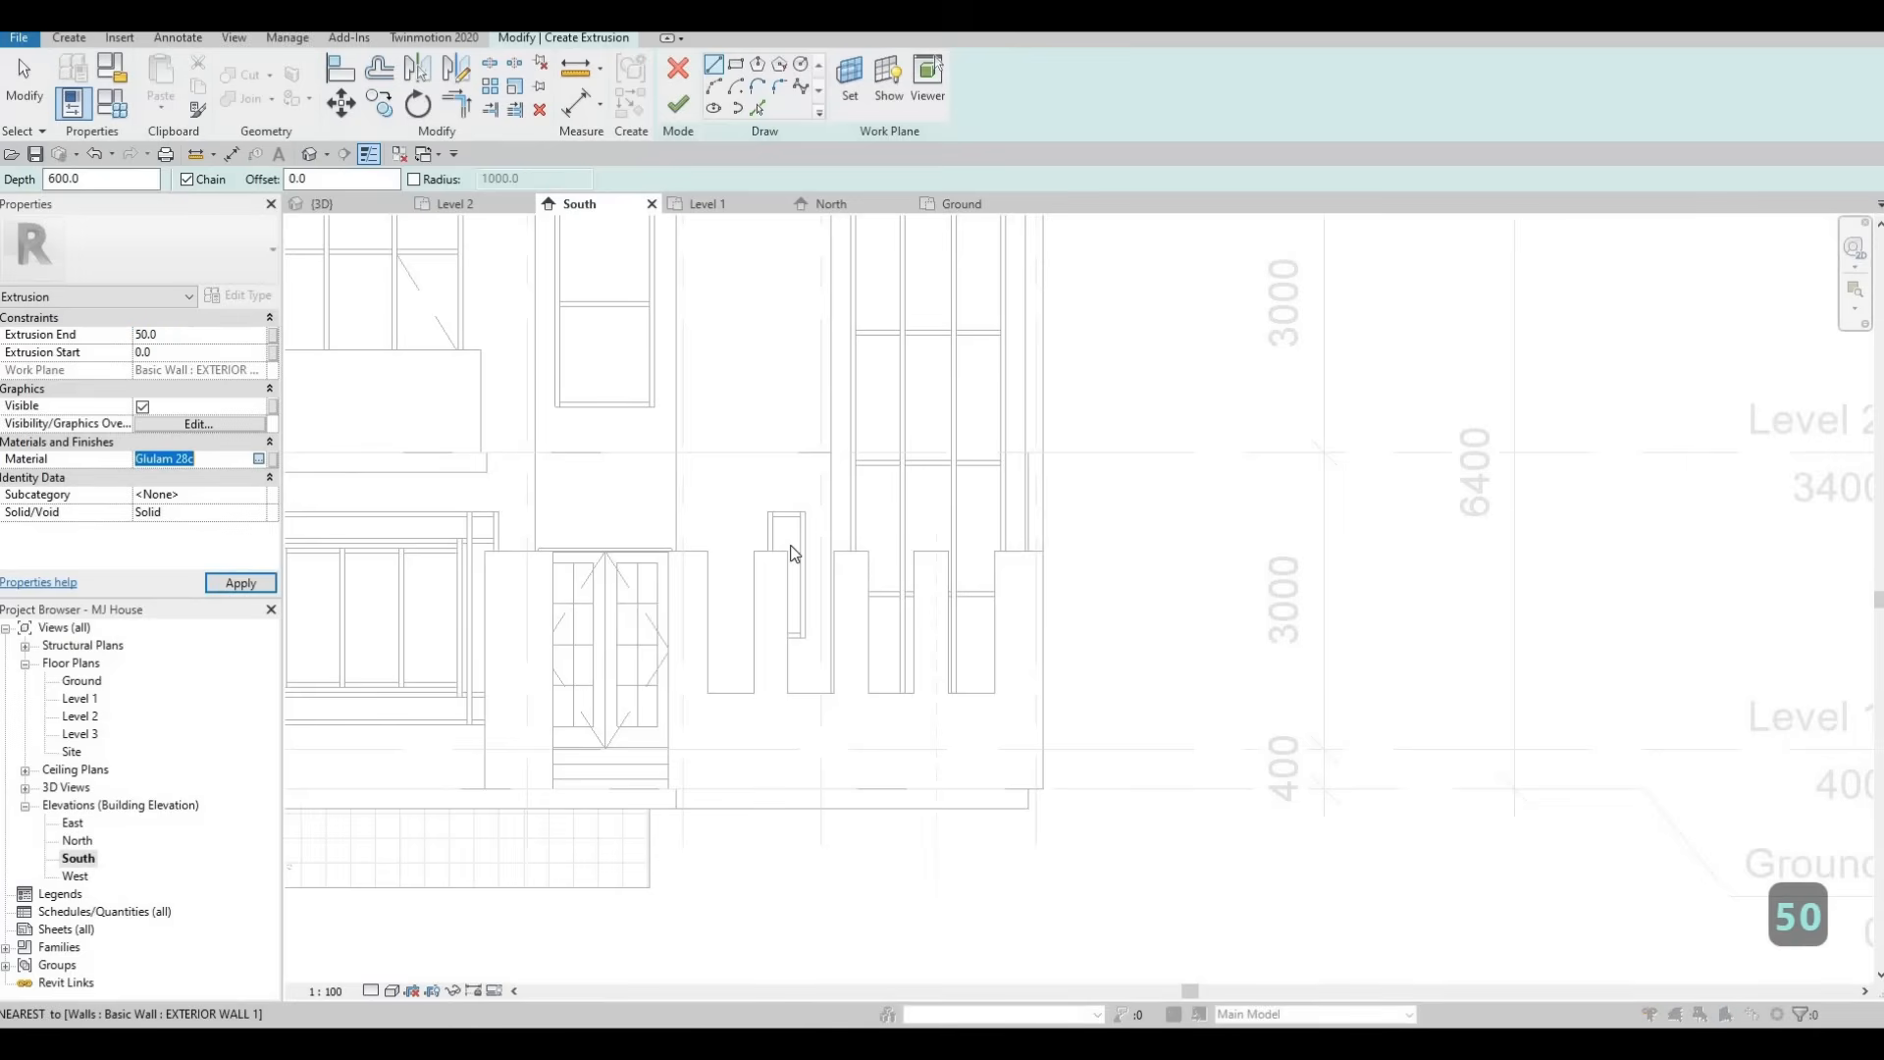
Assign the Aluminum 2014-T6 material from the Metal library to the extrusion.
click(259, 458)
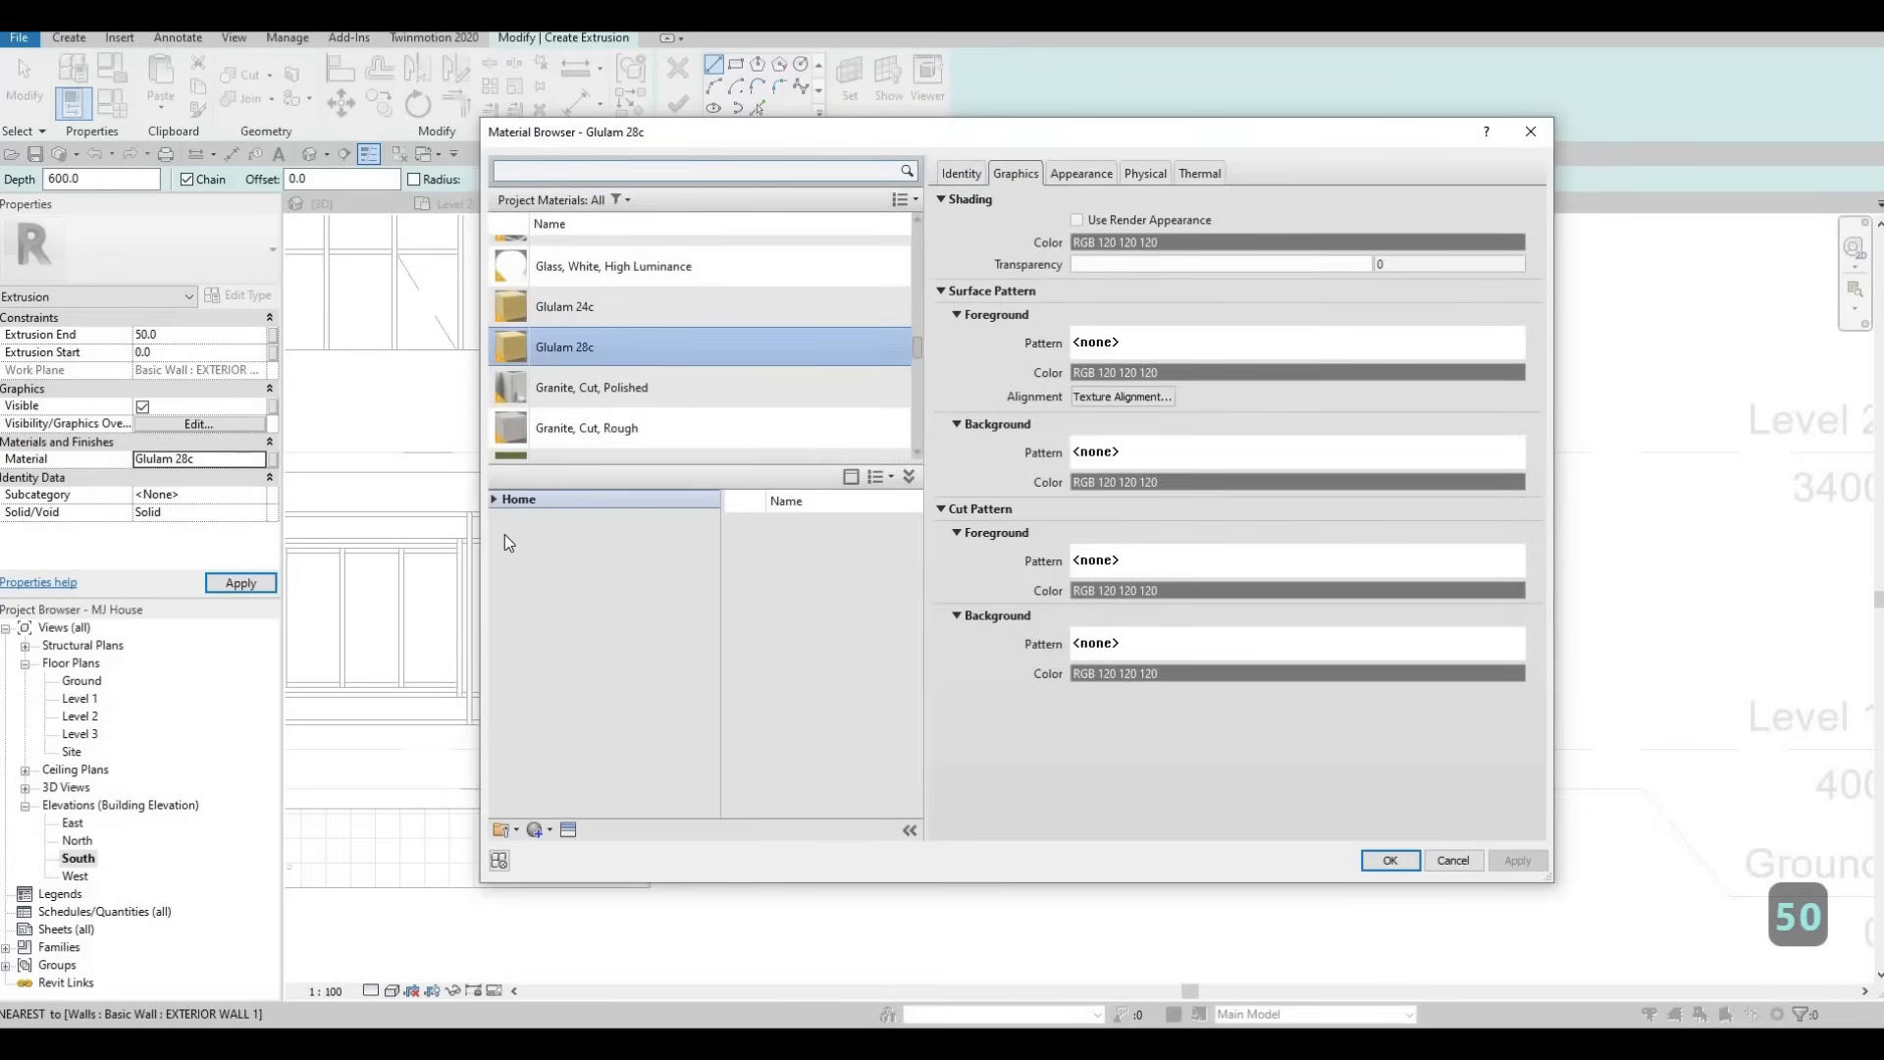
scroll(565, 686, down, 2)
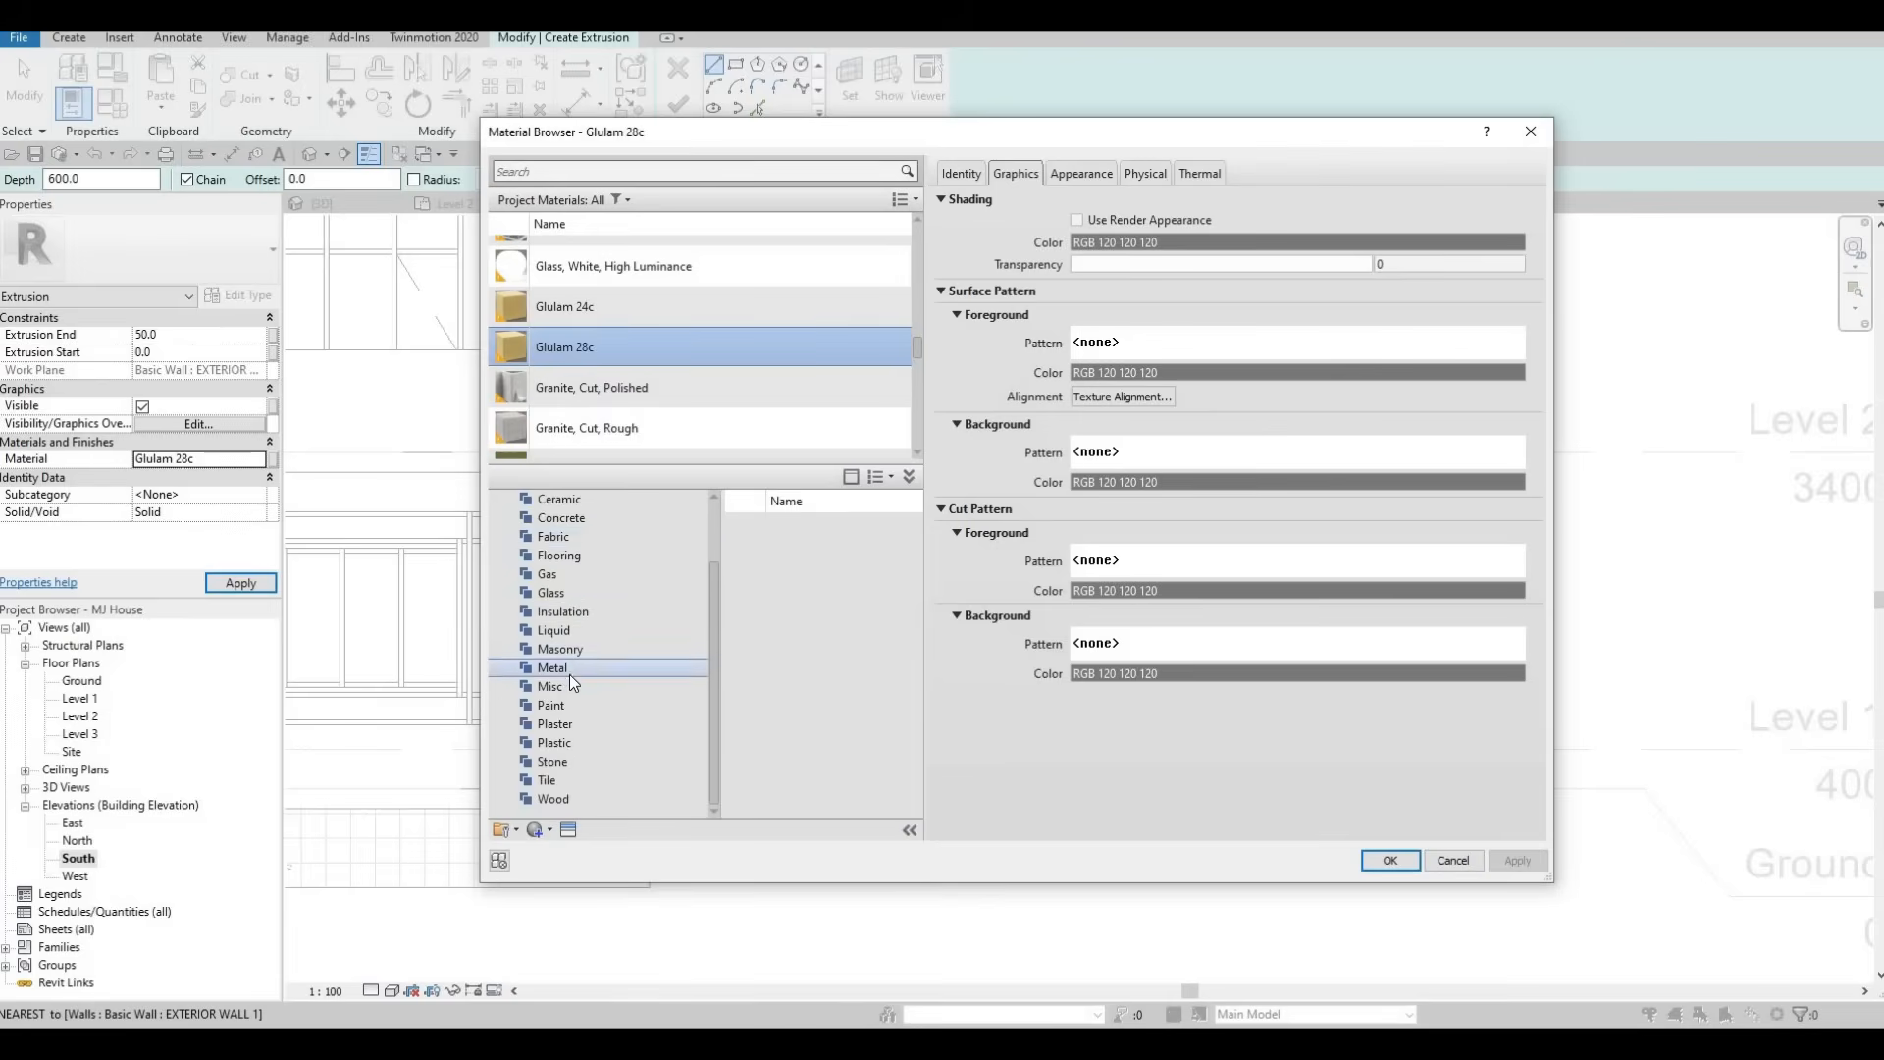
click(578, 671)
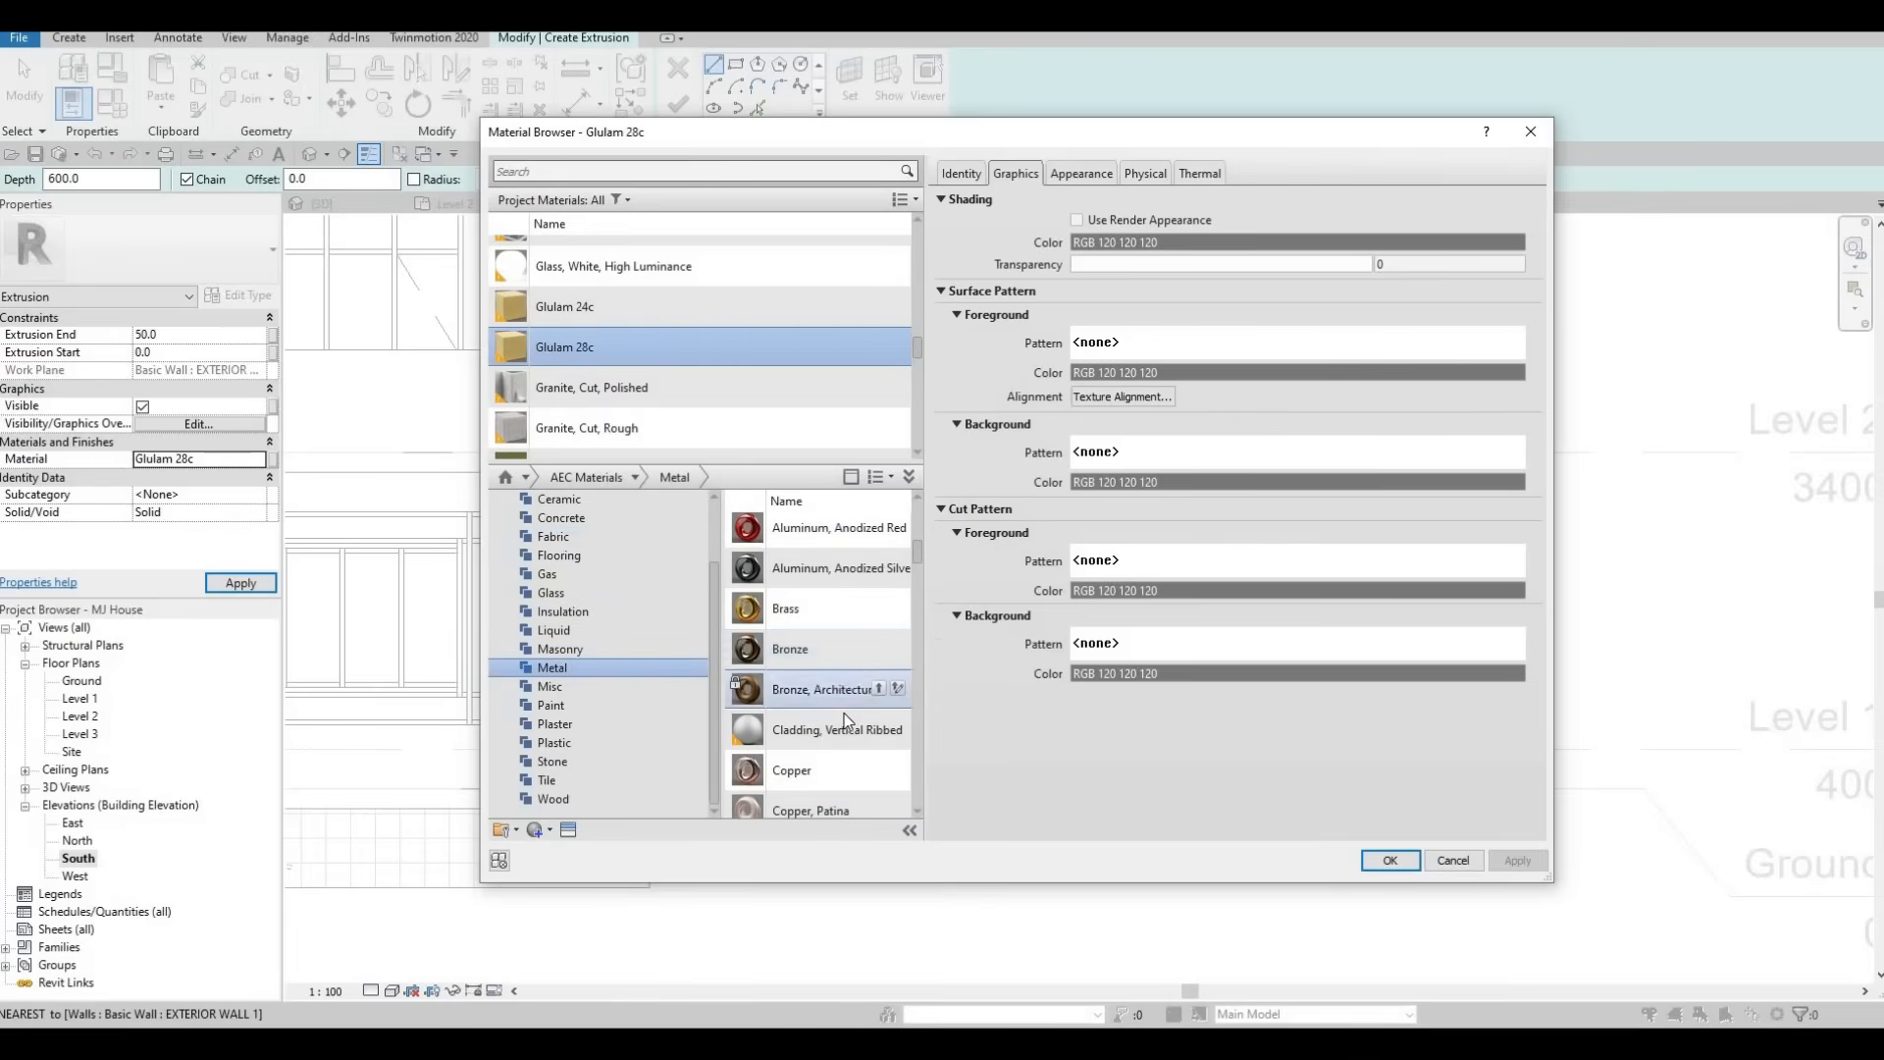
scroll(852, 731, down, 3)
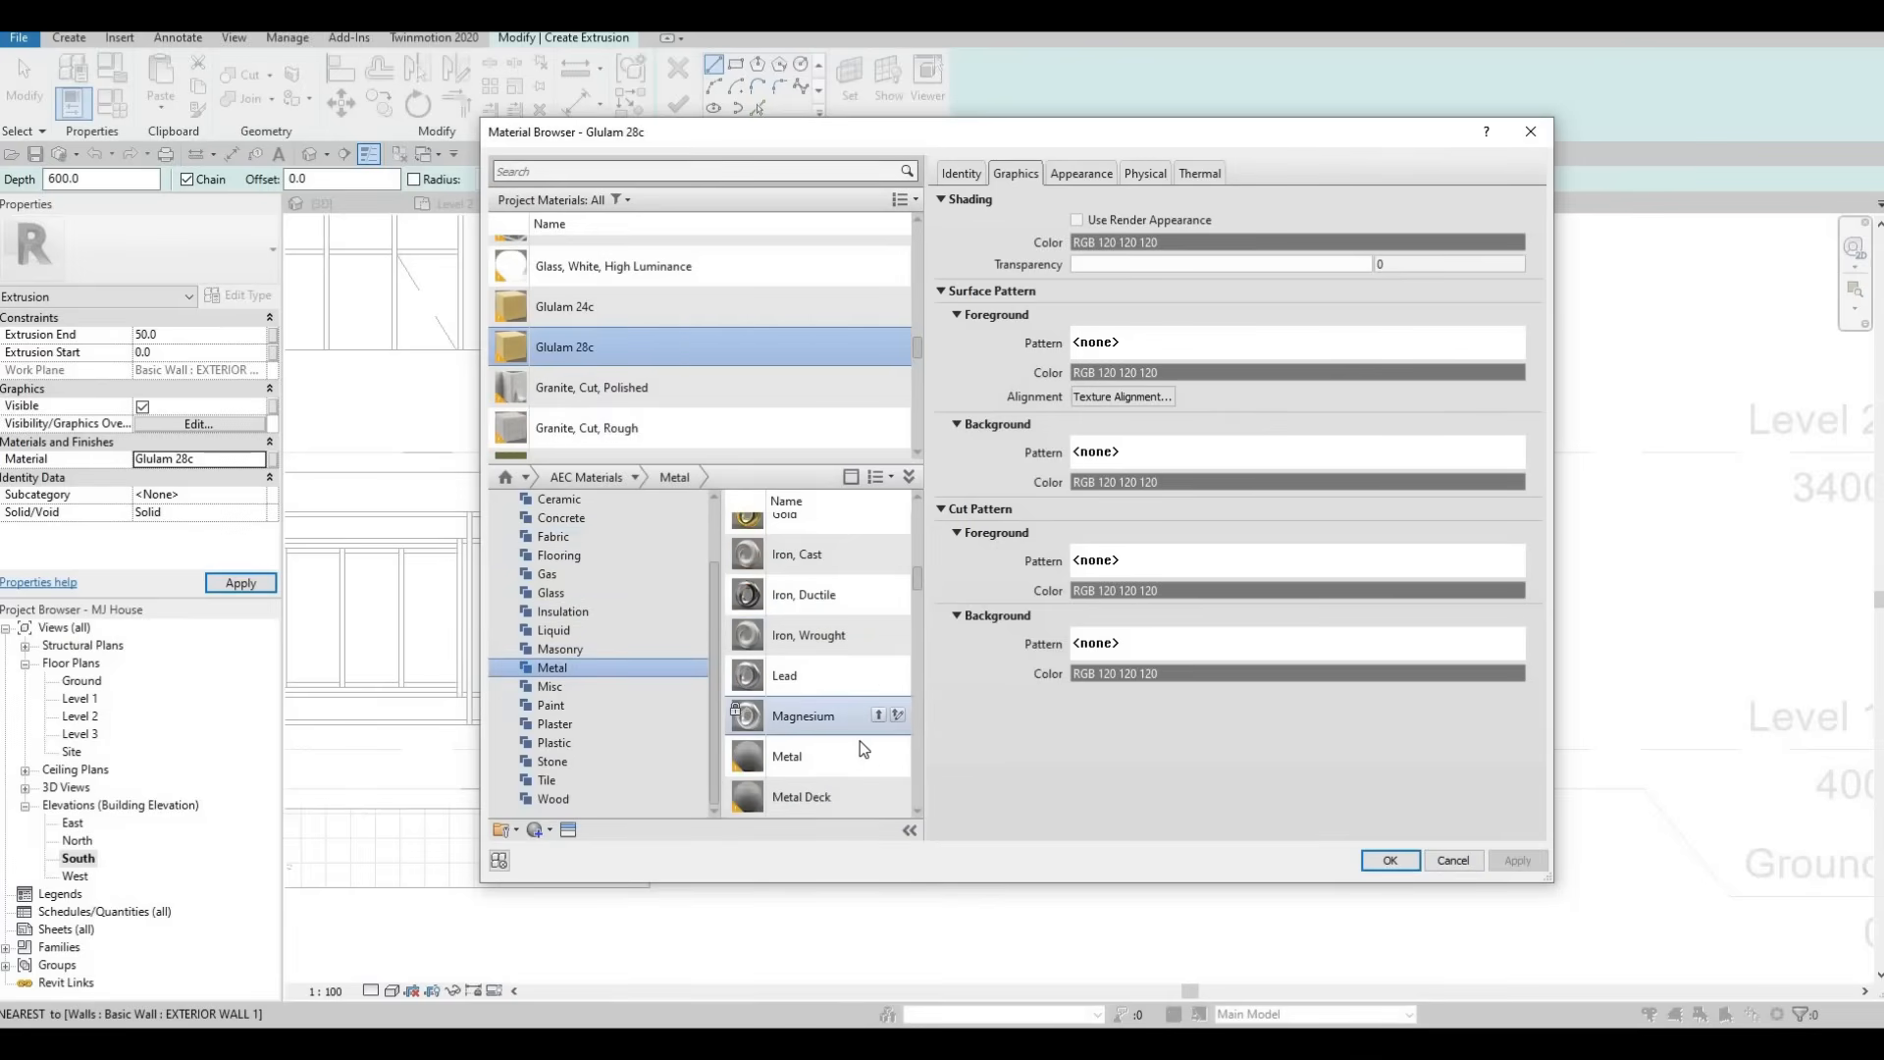
scroll(860, 724, up, 3)
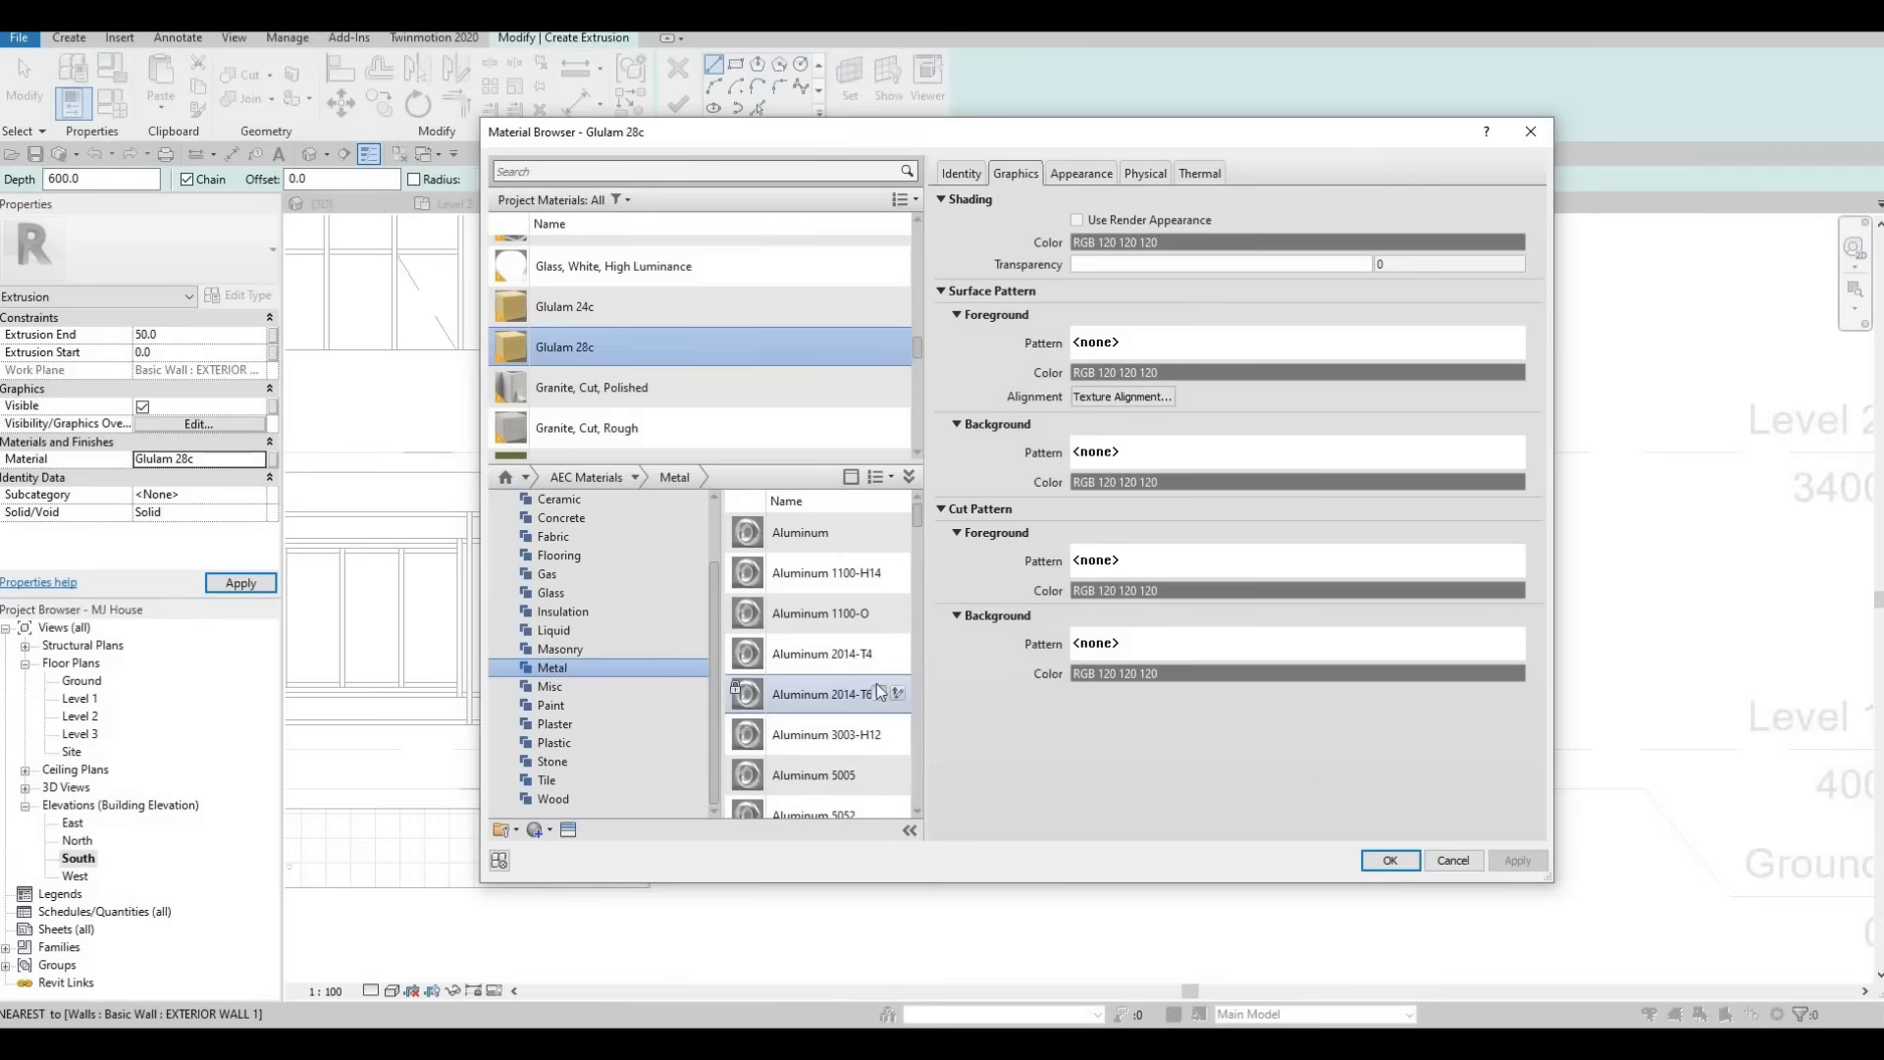
click(879, 692)
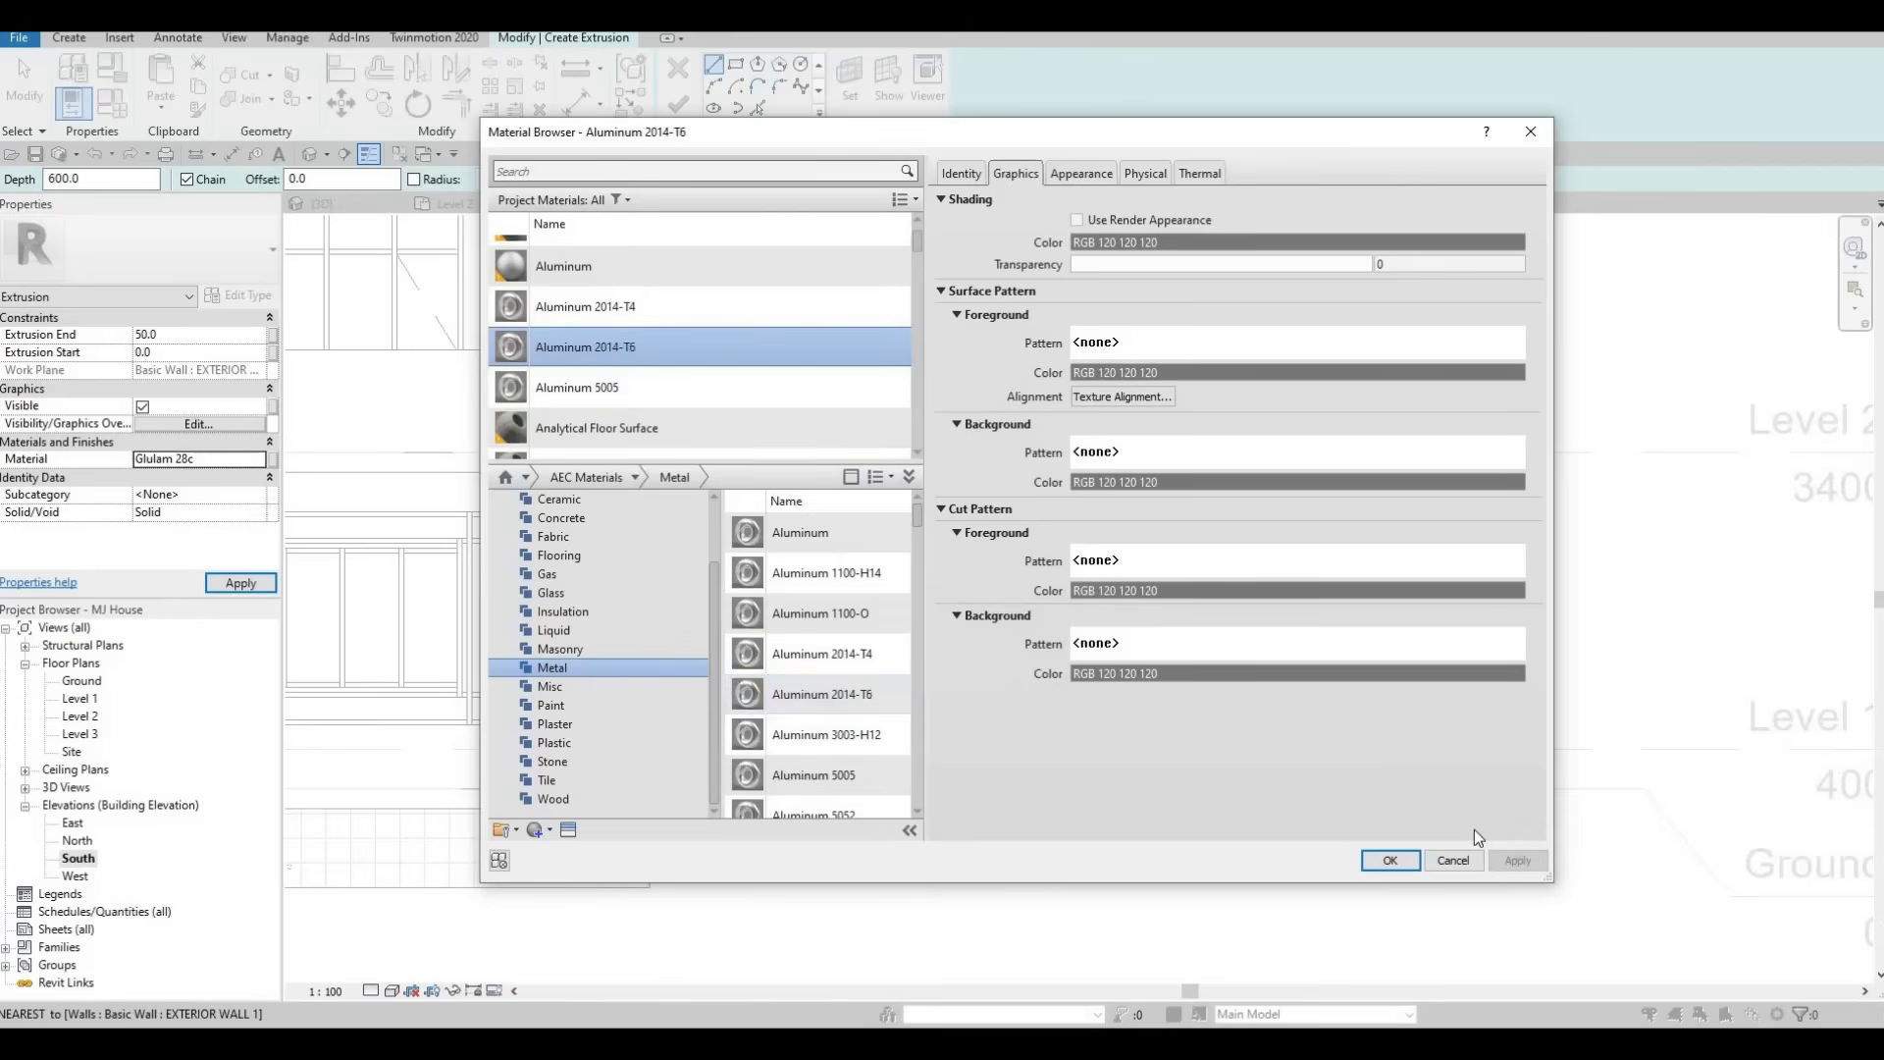
click(1389, 859)
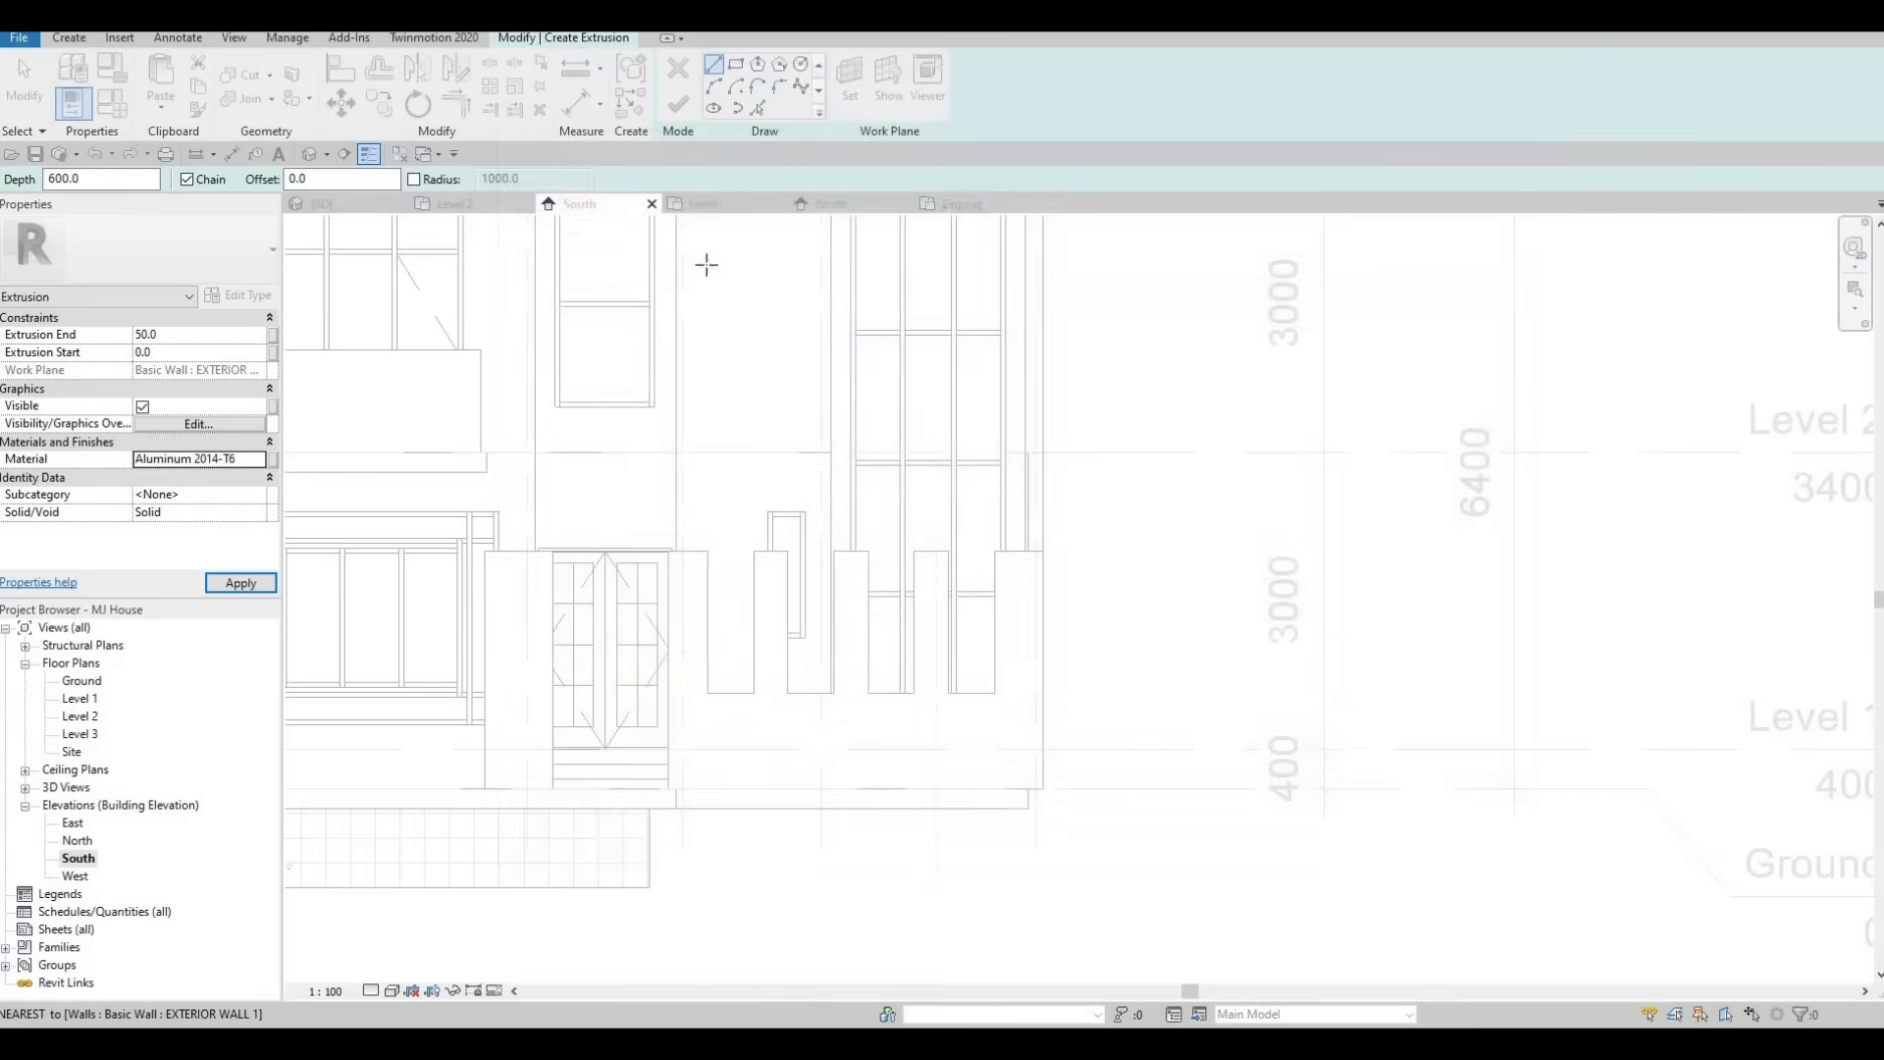
Sketch a rectangular frame profile along the first notch's edges with a second rectangle offset 25 inside, then finish the sketch.
click(736, 64)
scroll(696, 710, up, 2)
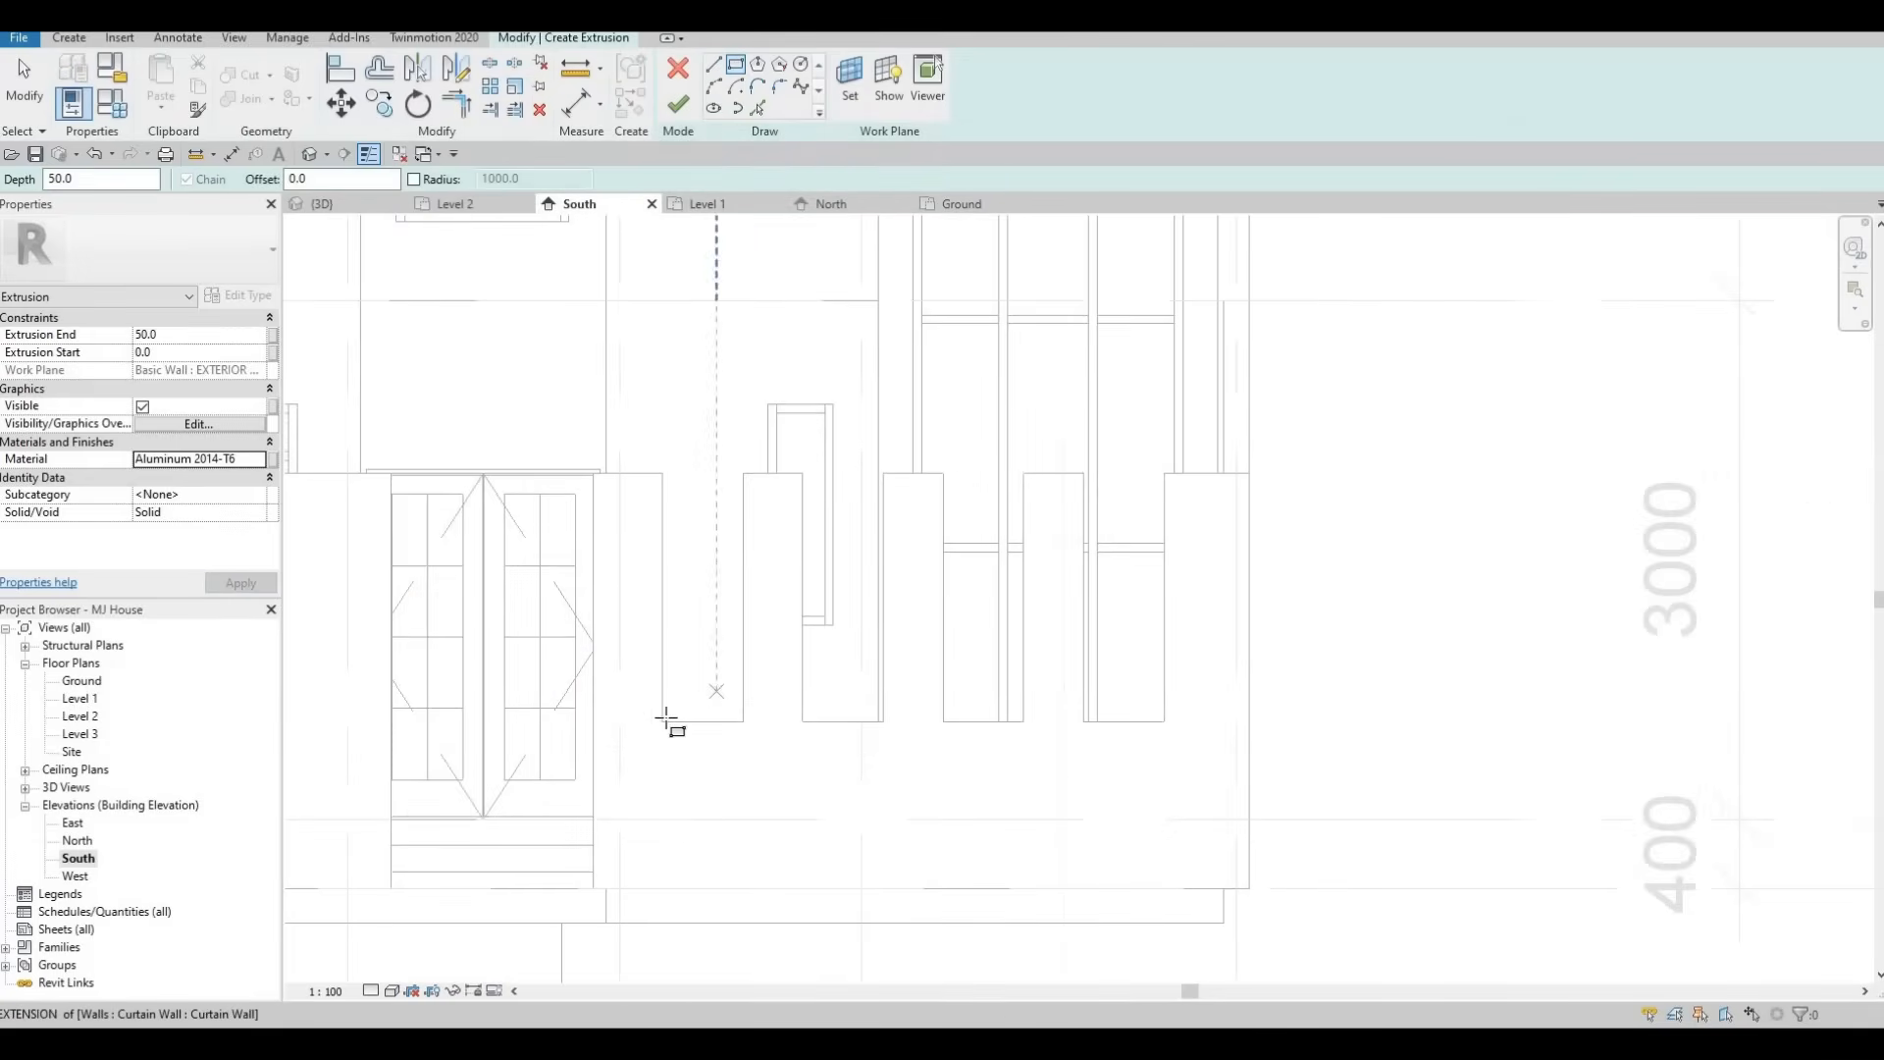
click(662, 721)
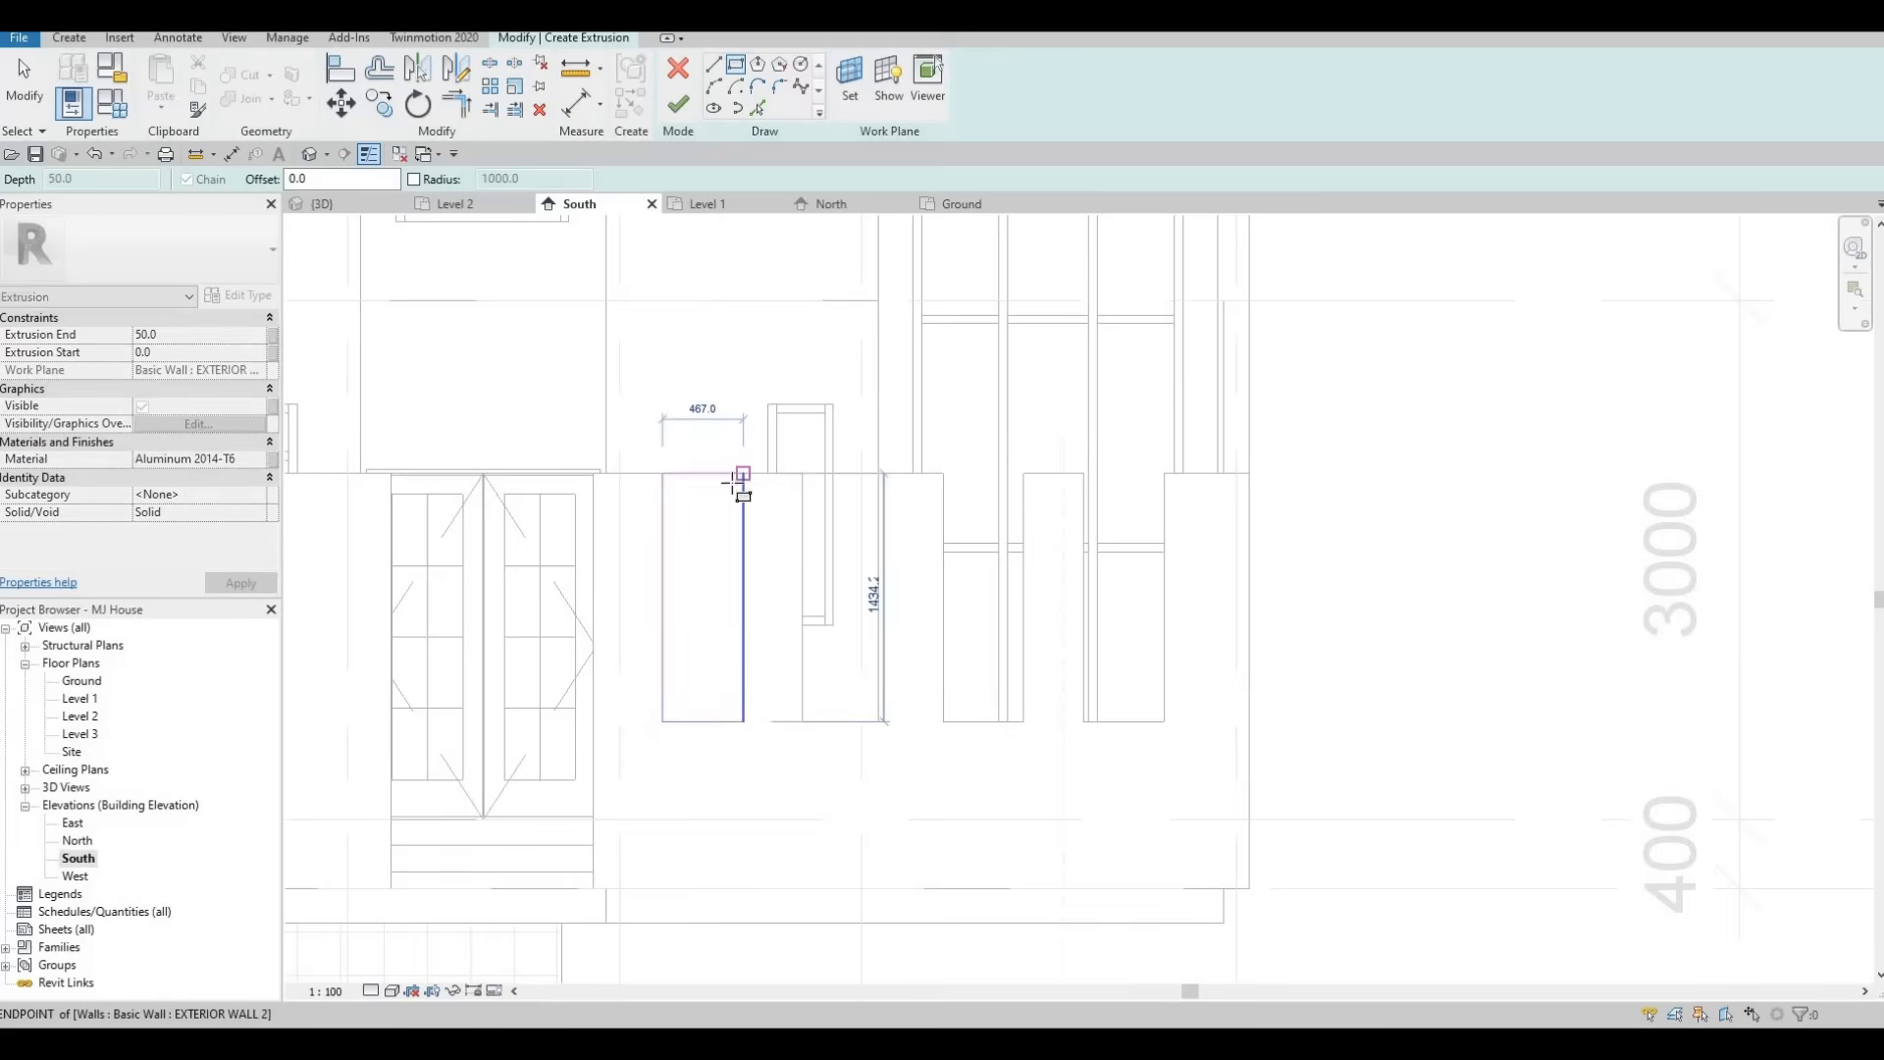
click(743, 473)
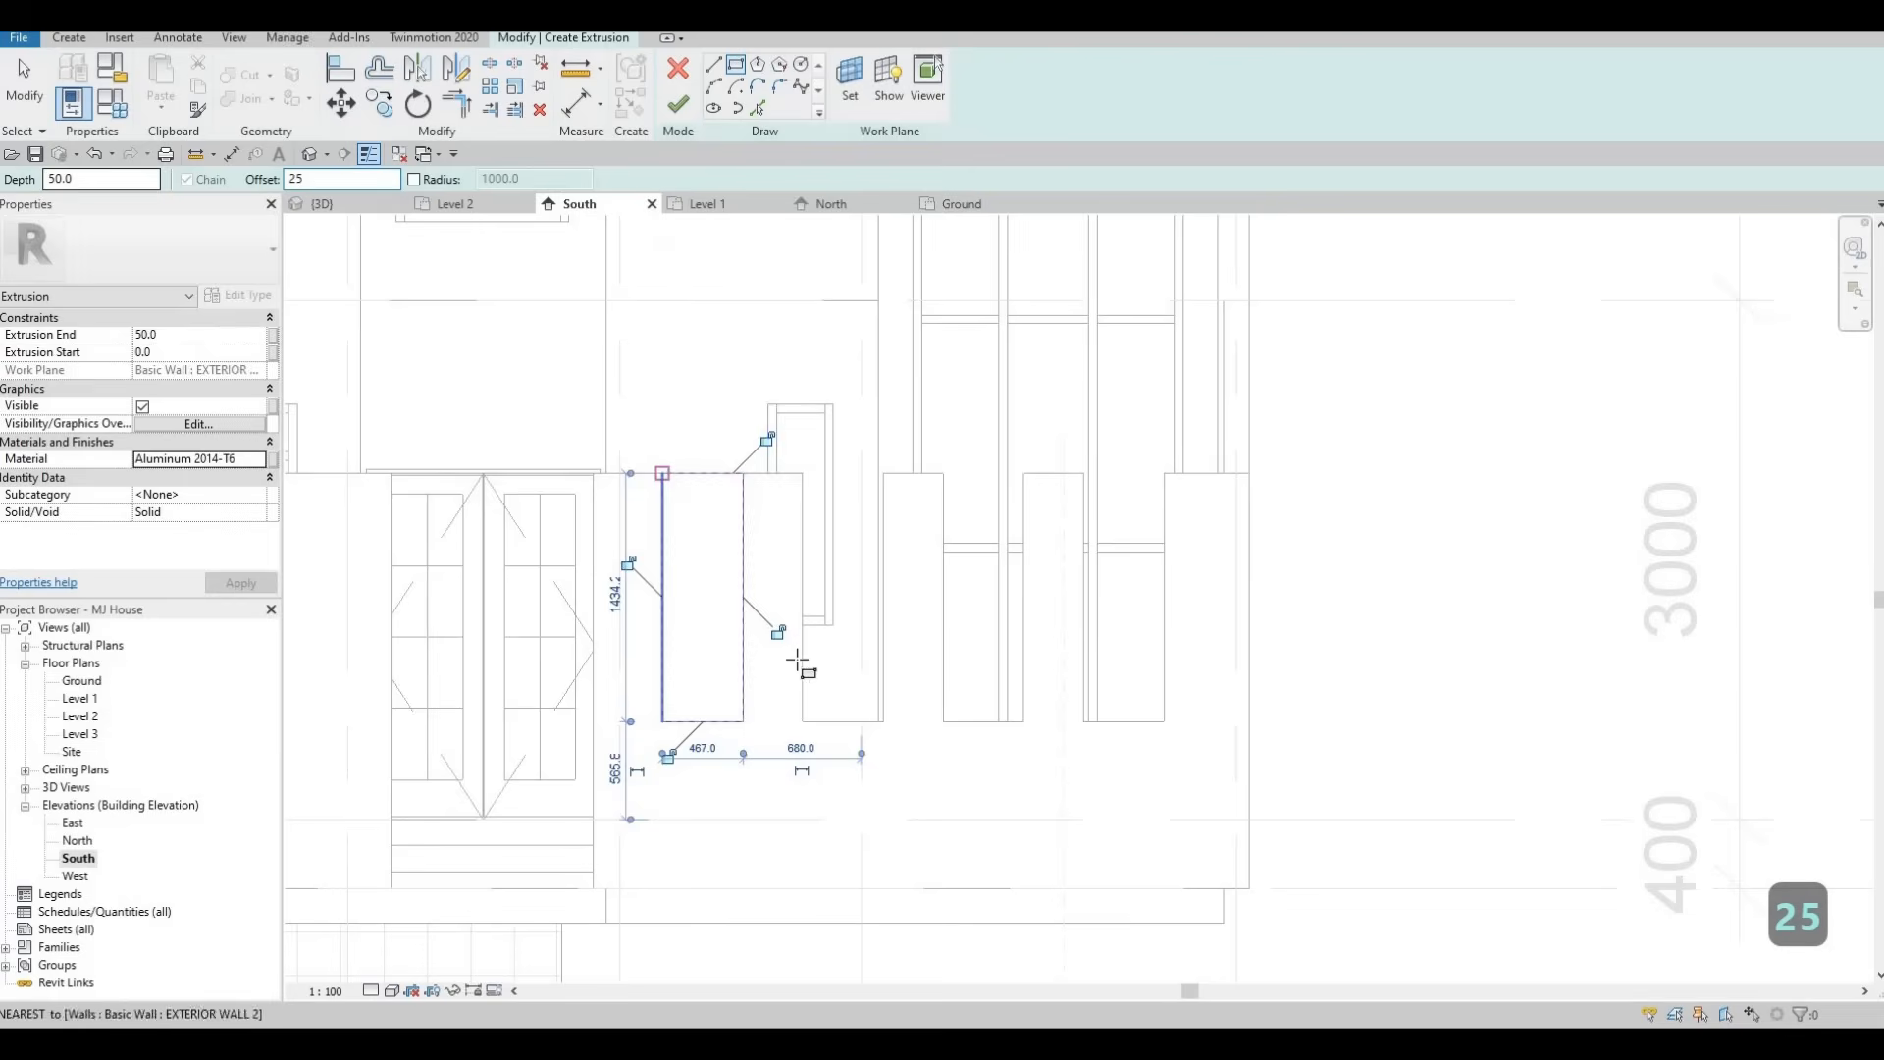
scroll(740, 701, up, 1)
scroll(740, 721, up, 1)
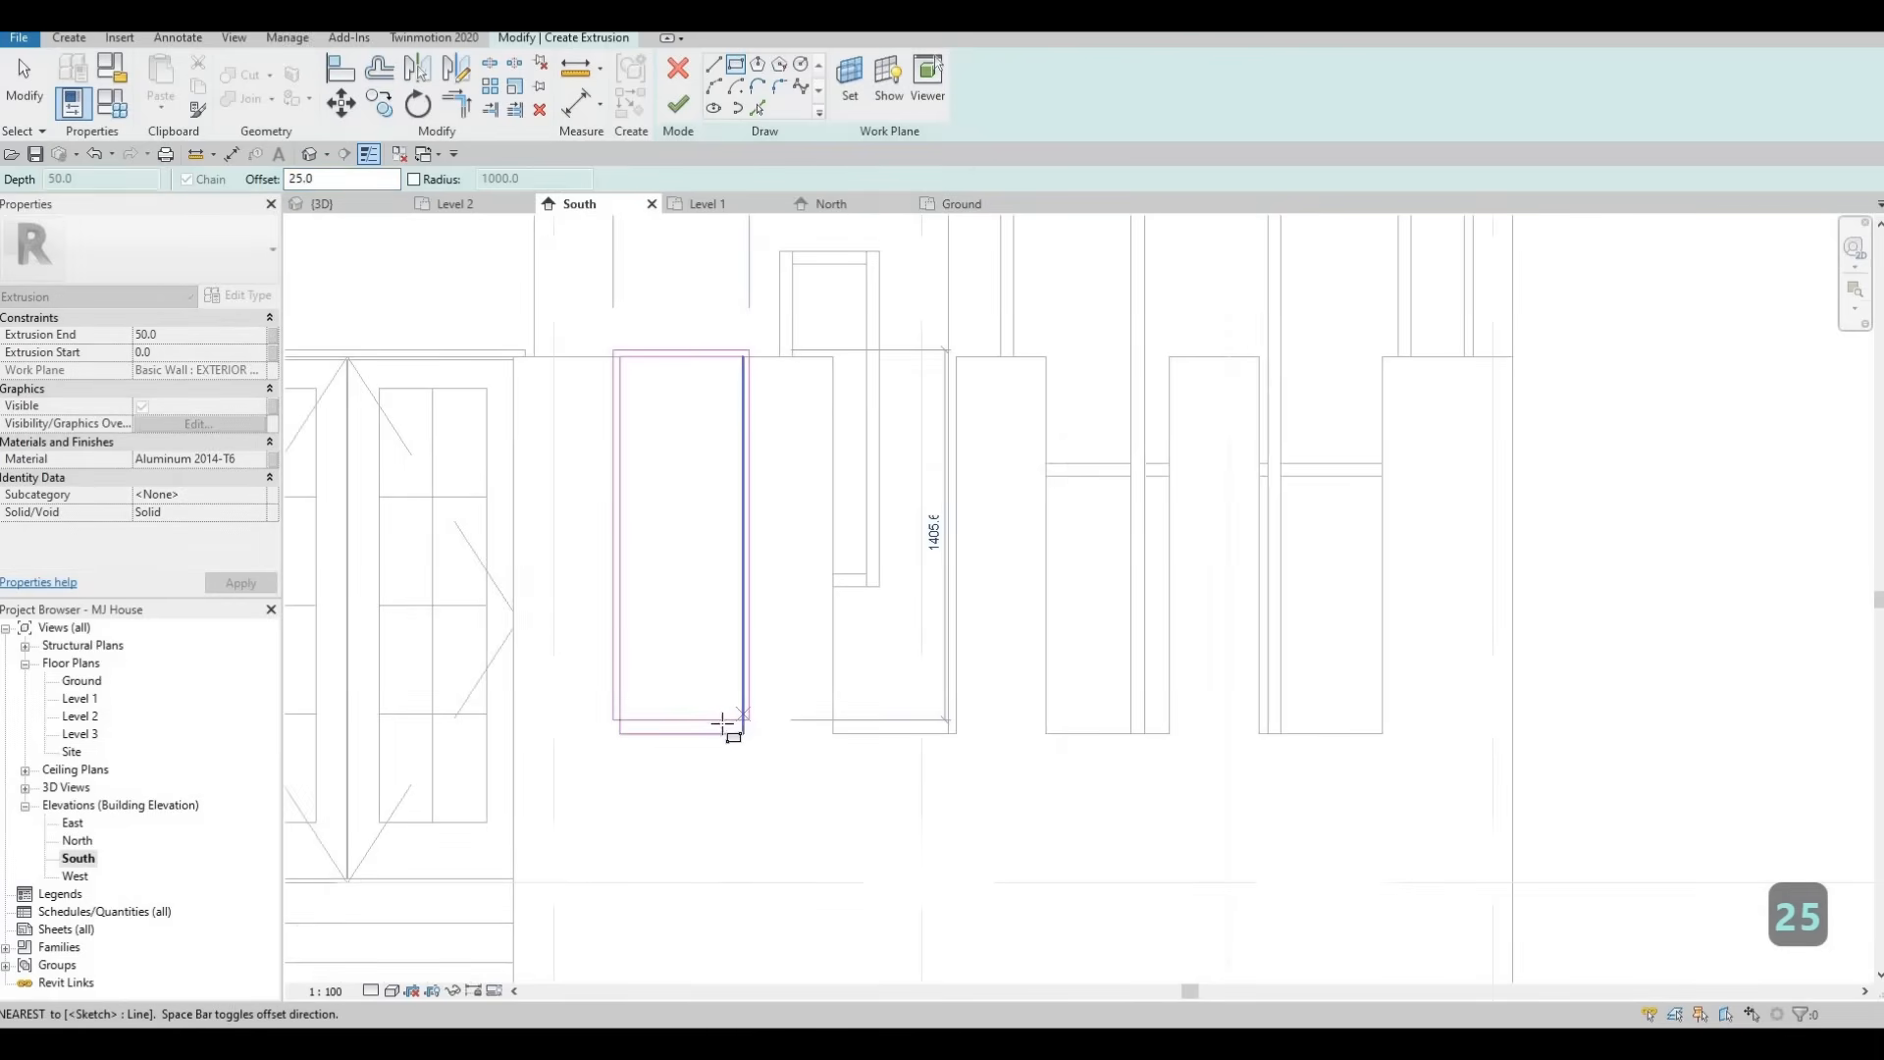
click(744, 734)
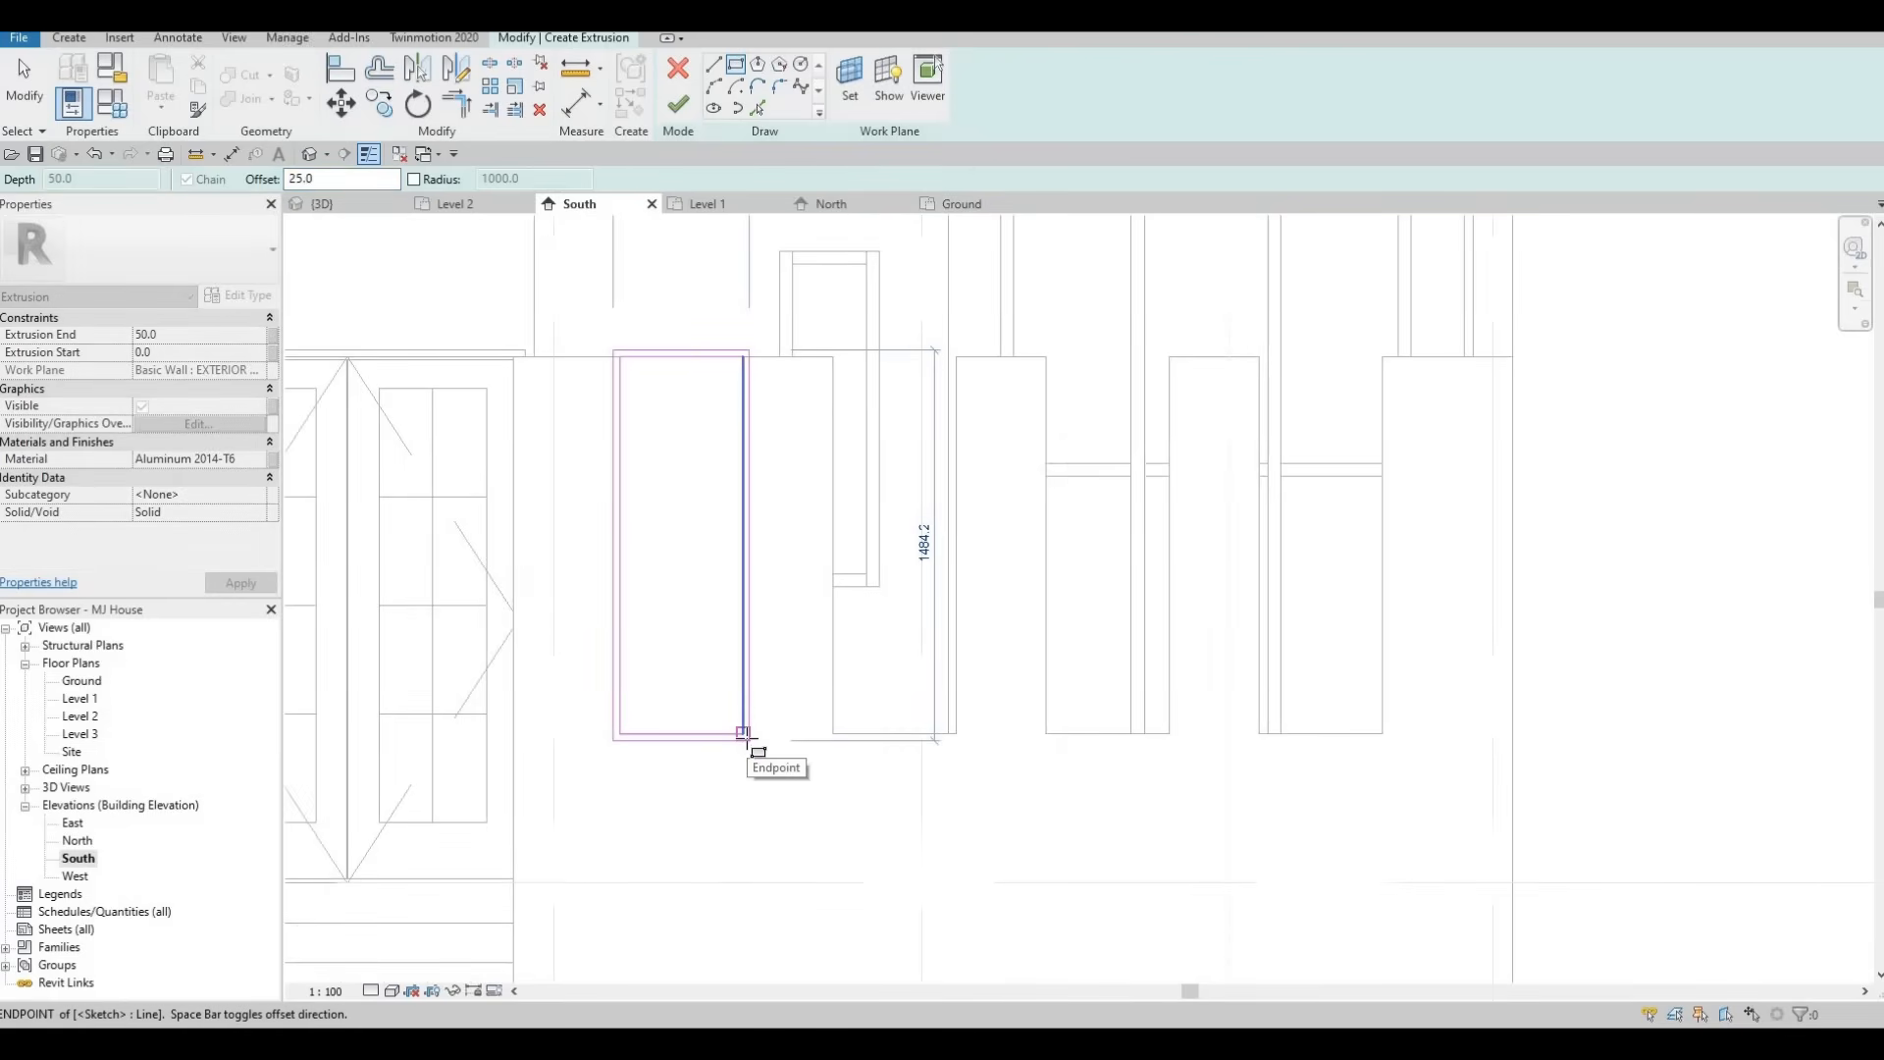
key(space)
click(881, 652)
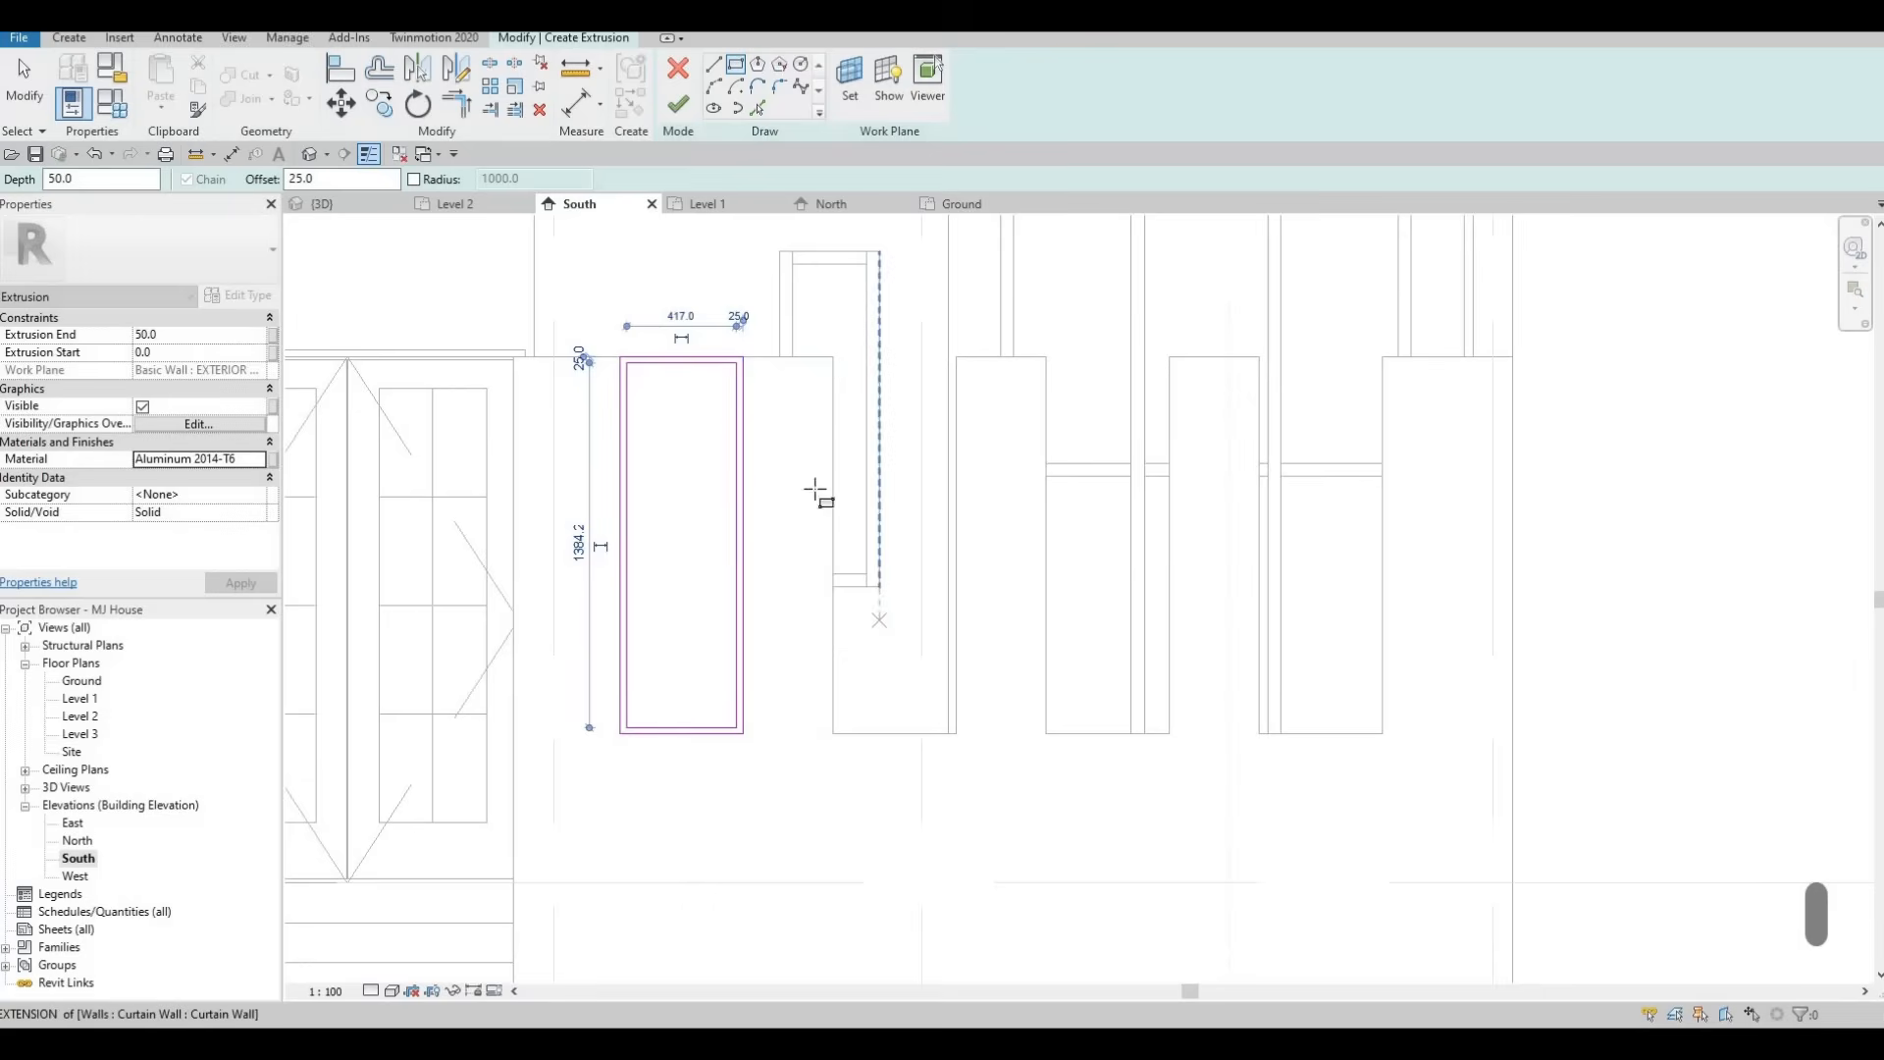
click(676, 110)
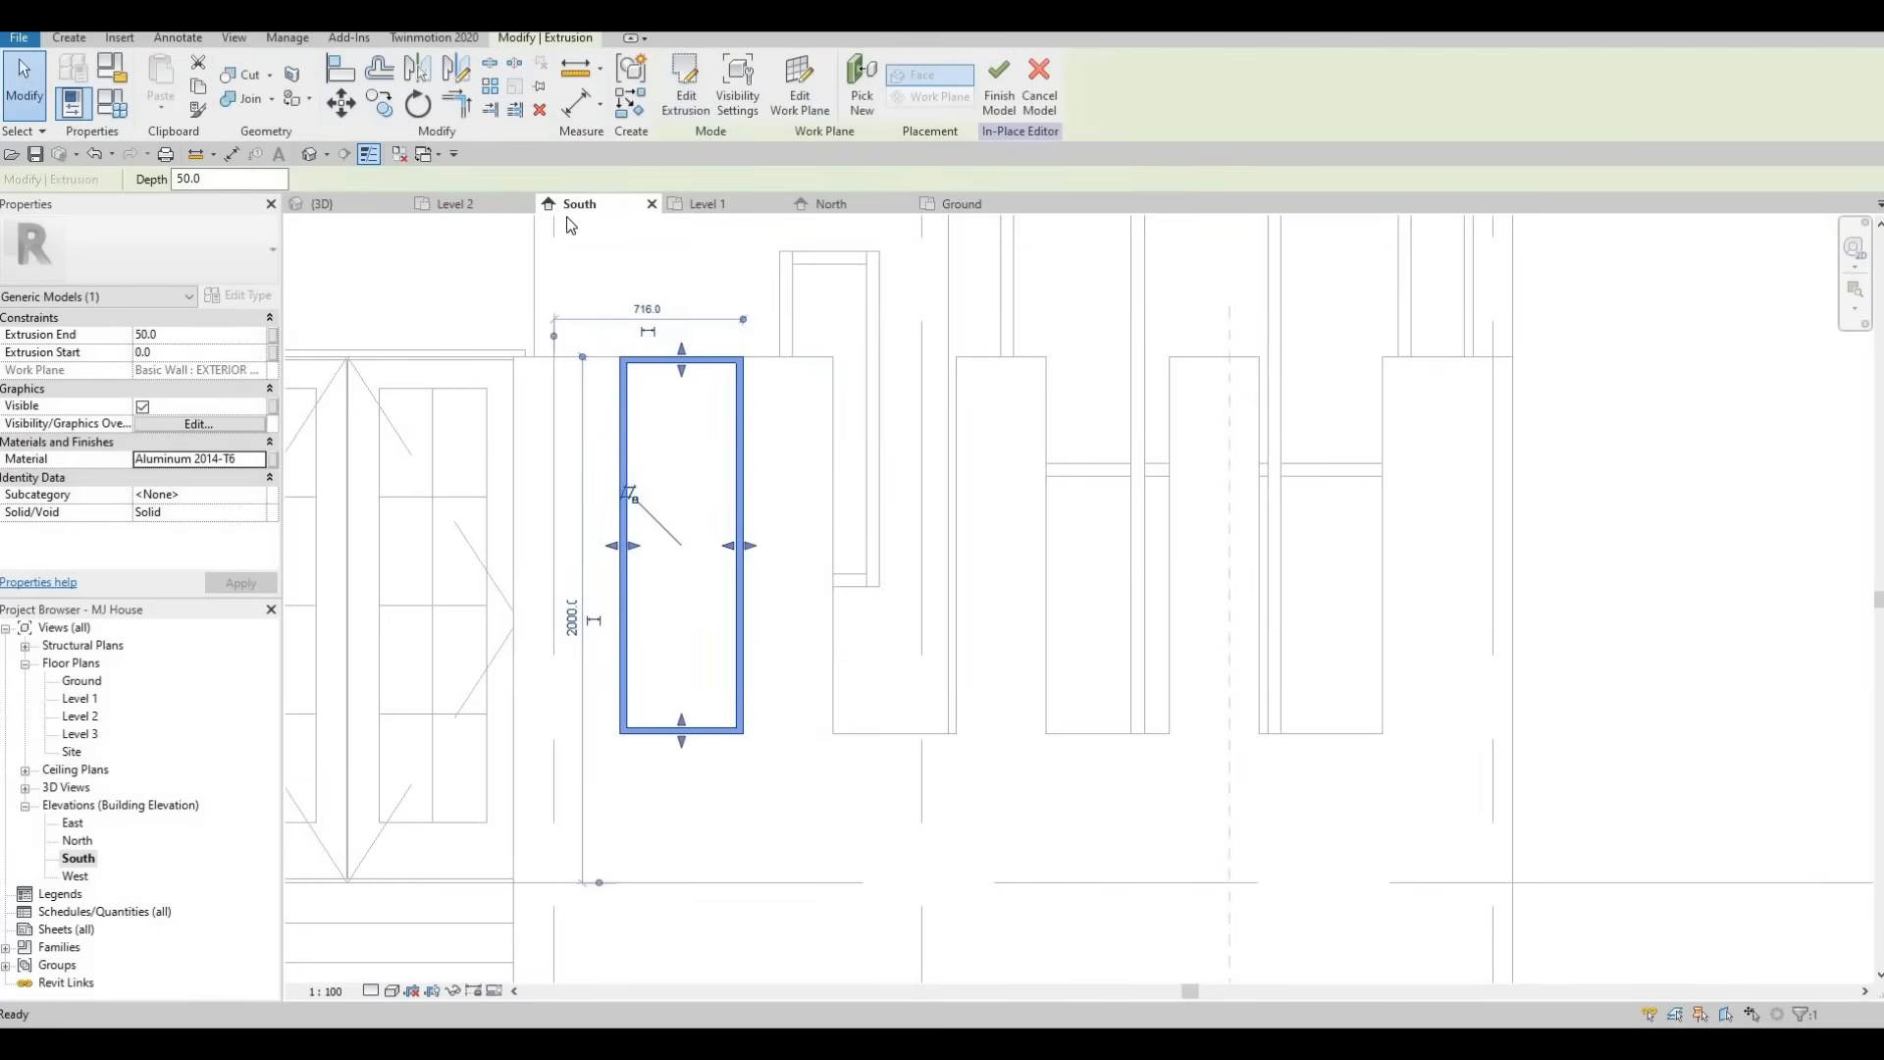
In the 3D view, drag the frame's shape handles to set its Extrusion Start to -150 and End to -75.
click(356, 200)
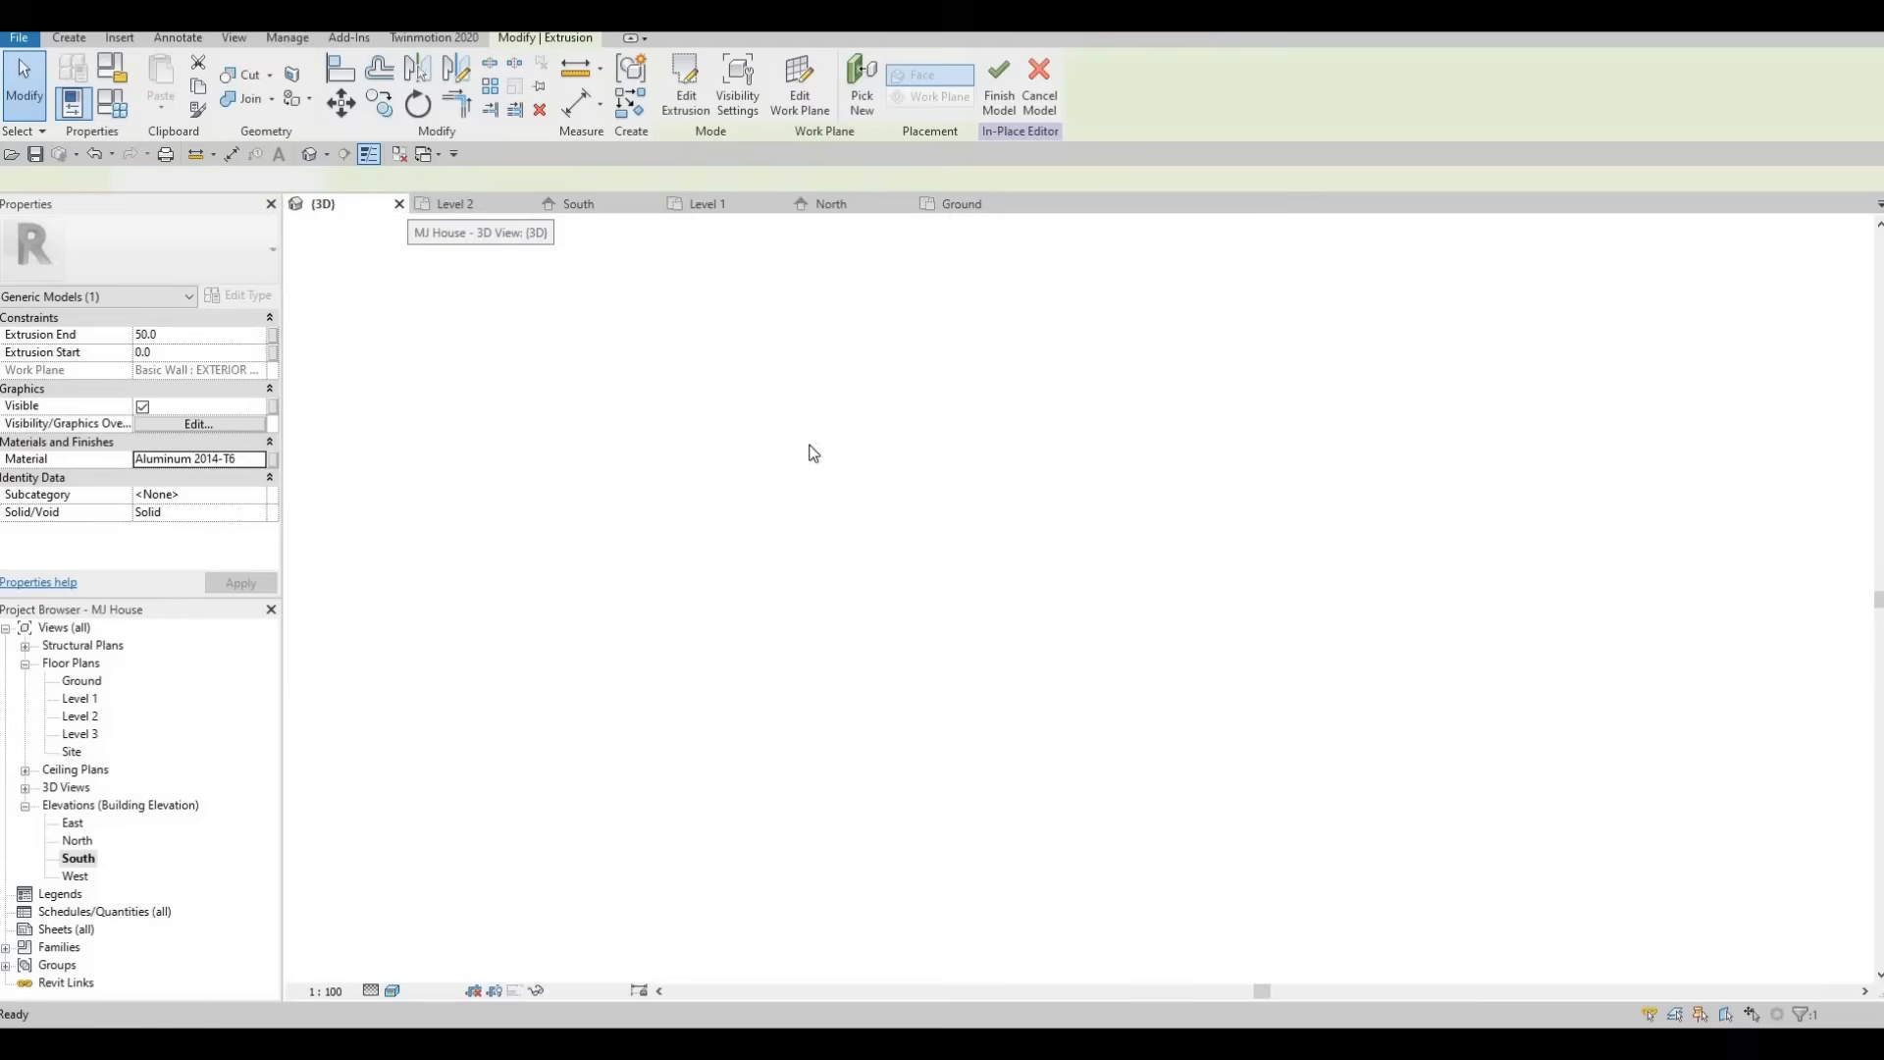
scroll(1053, 555, up, 10)
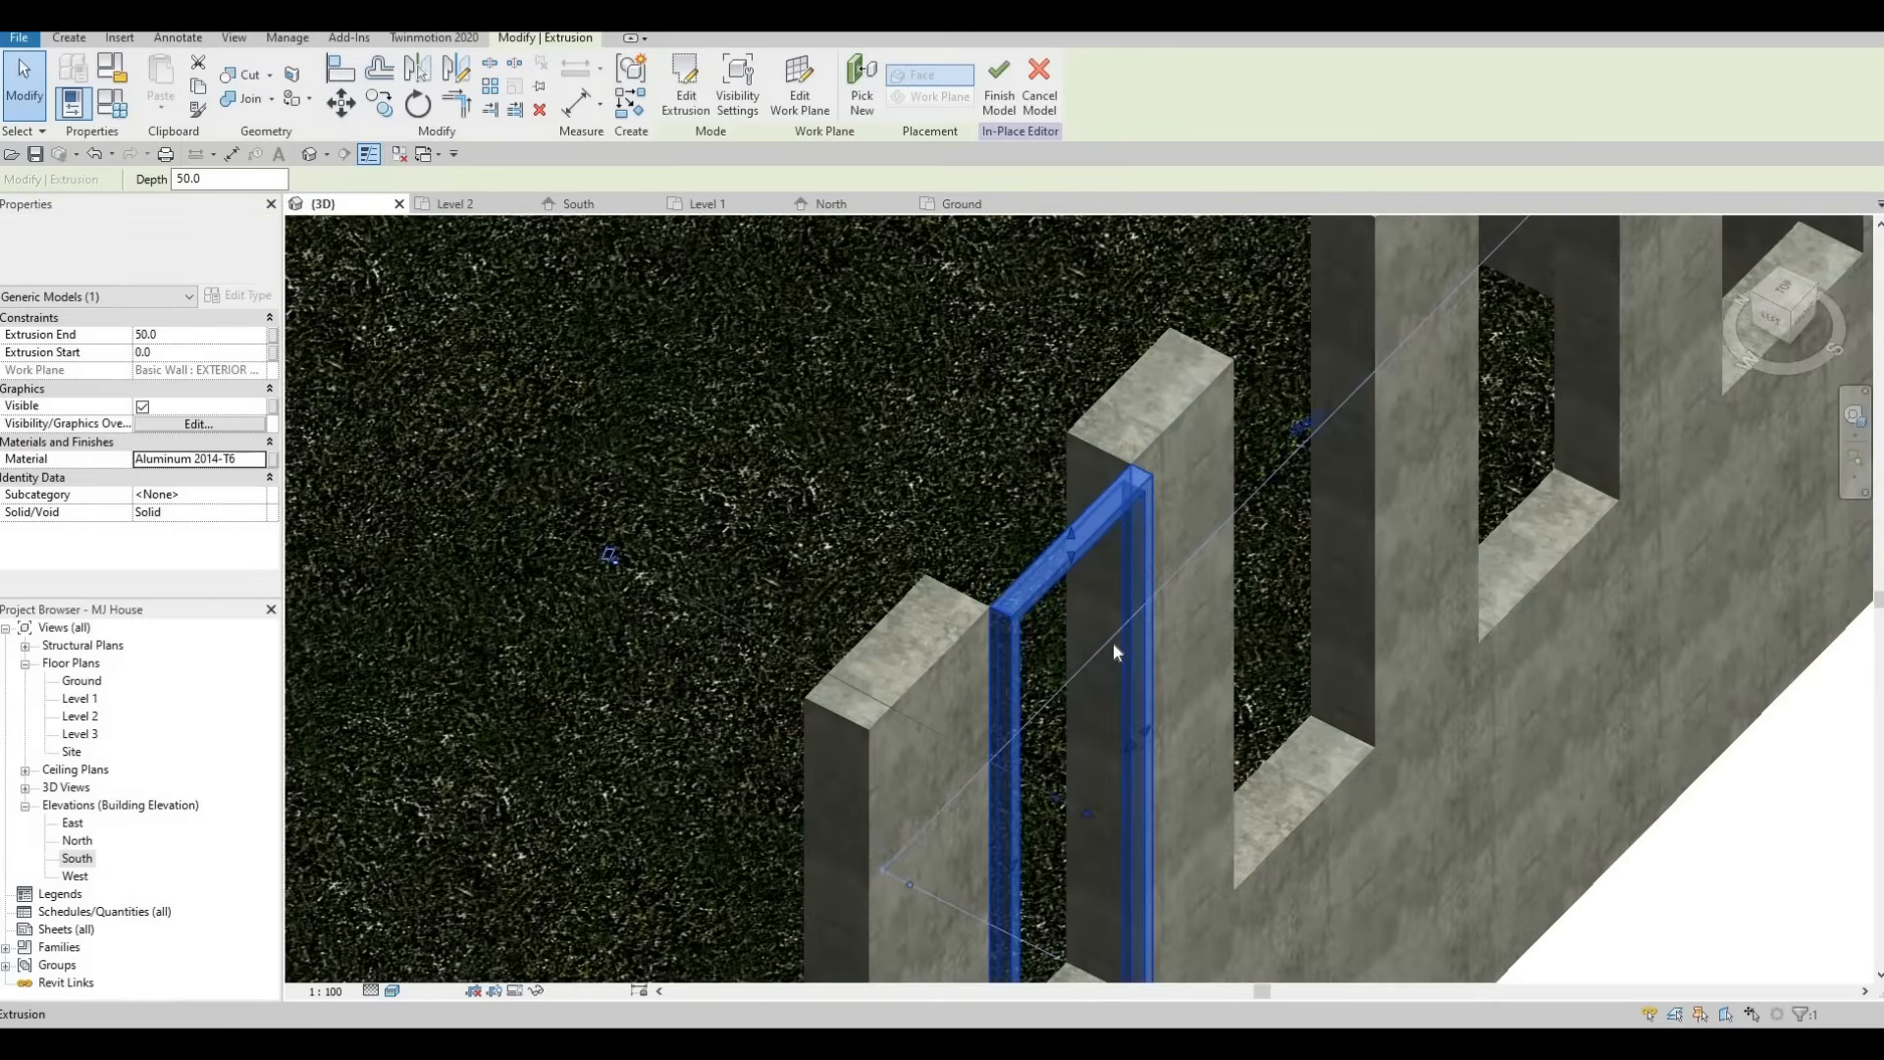
middle_drag(1053, 795, 1058, 633)
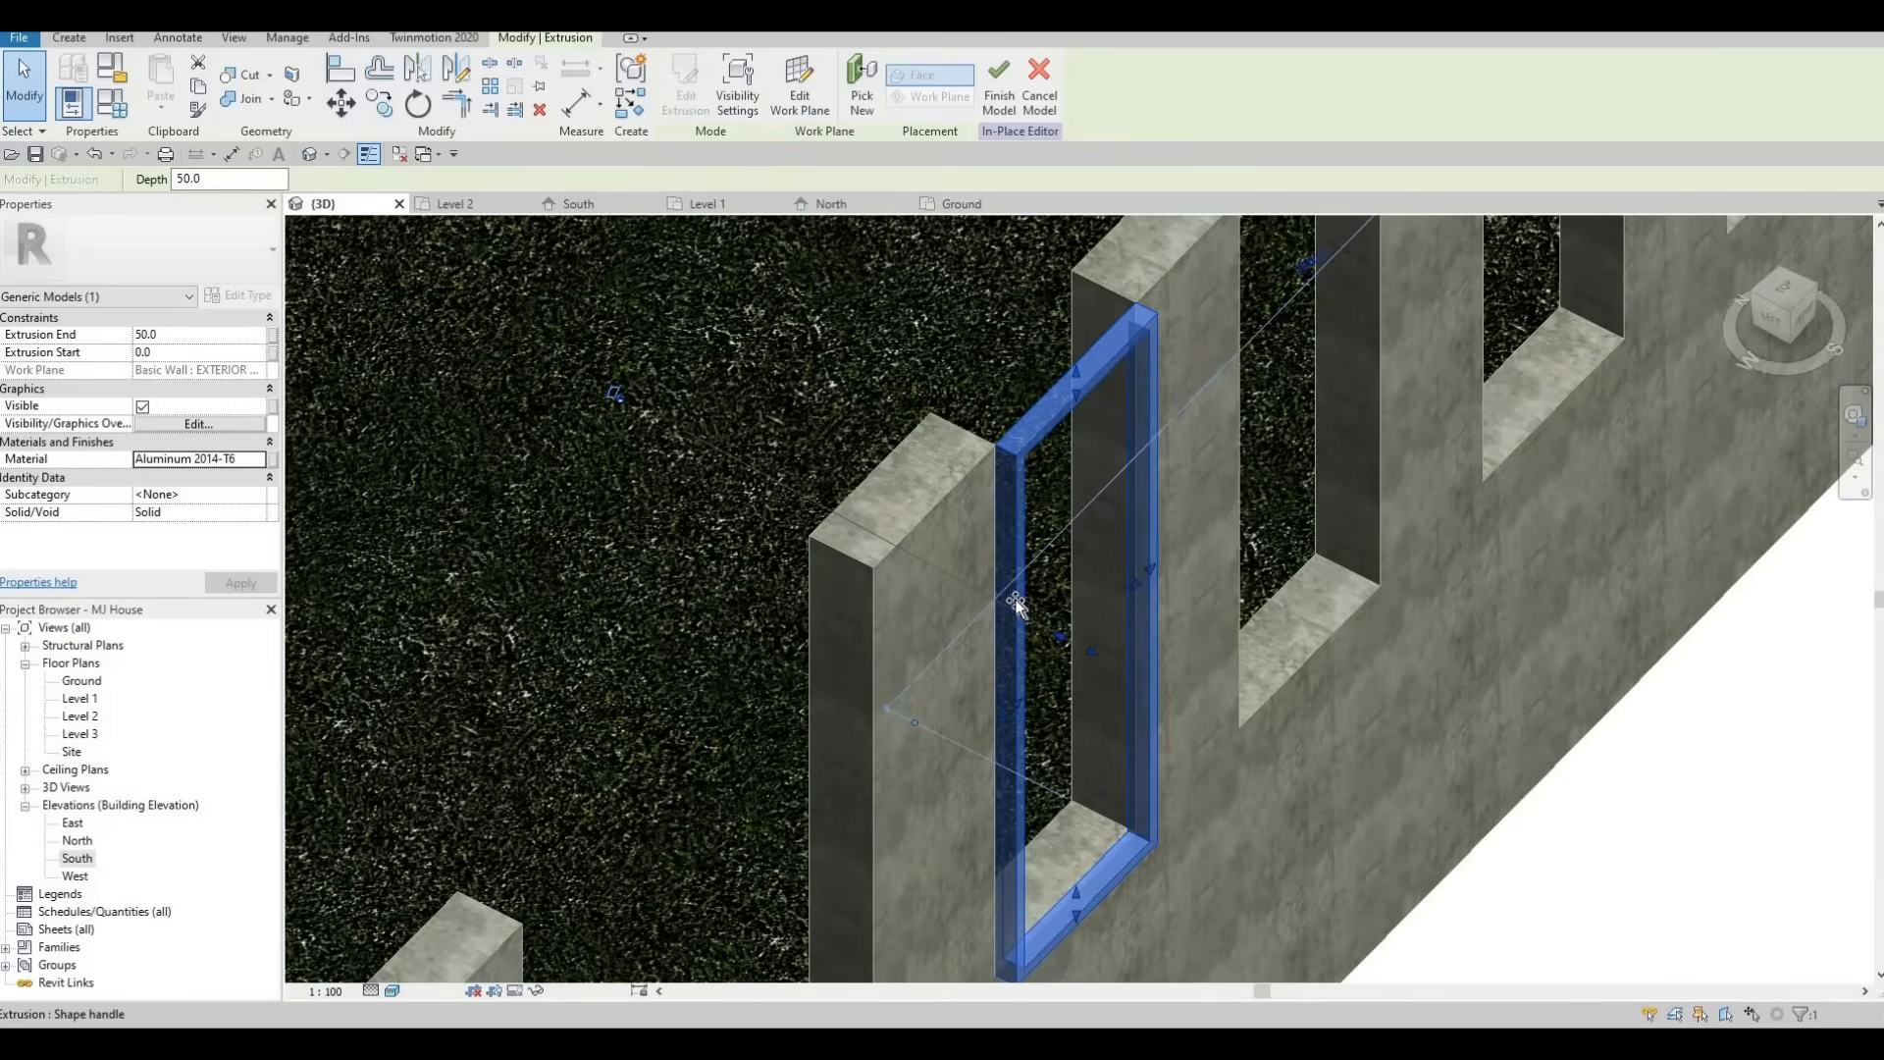
mouse_move(1014, 598)
mouse_down()
mouse_move(982, 628)
mouse_move(991, 579)
mouse_up()
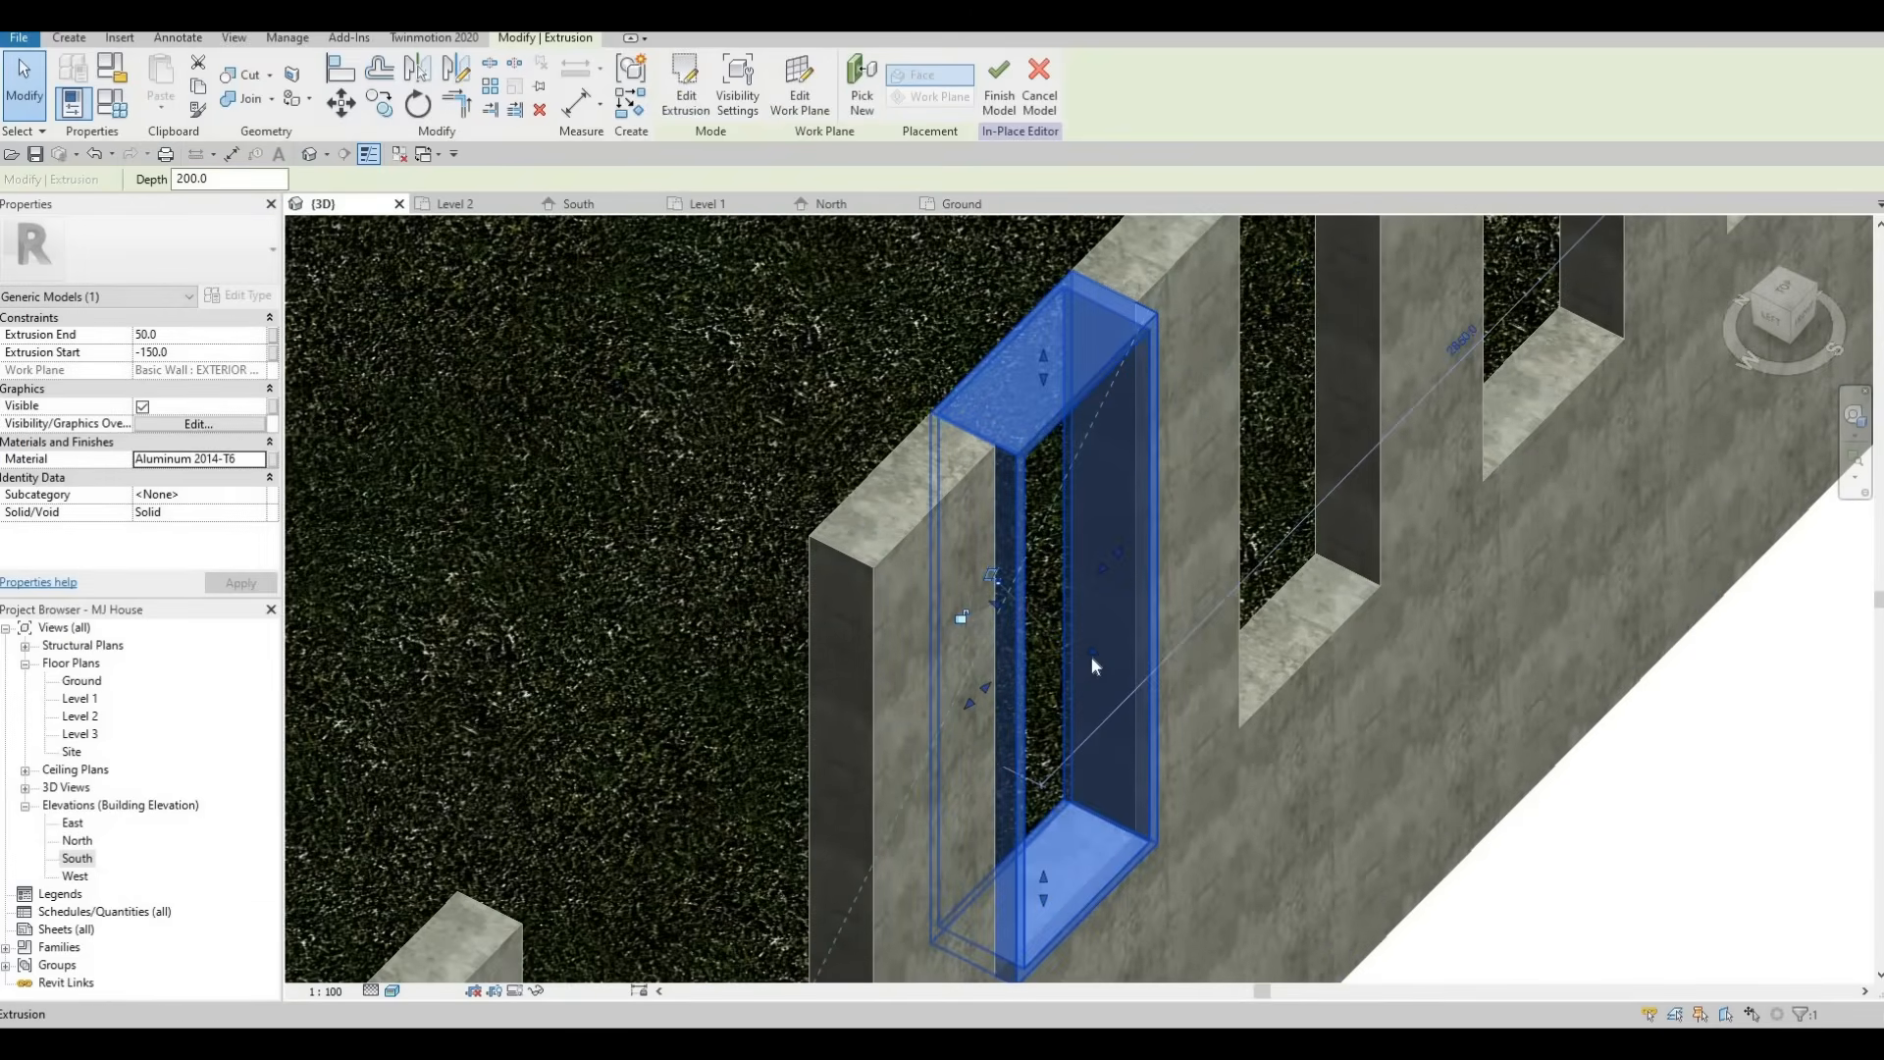
mouse_move(1091, 655)
mouse_down()
mouse_move(1037, 607)
mouse_move(1086, 622)
mouse_up()
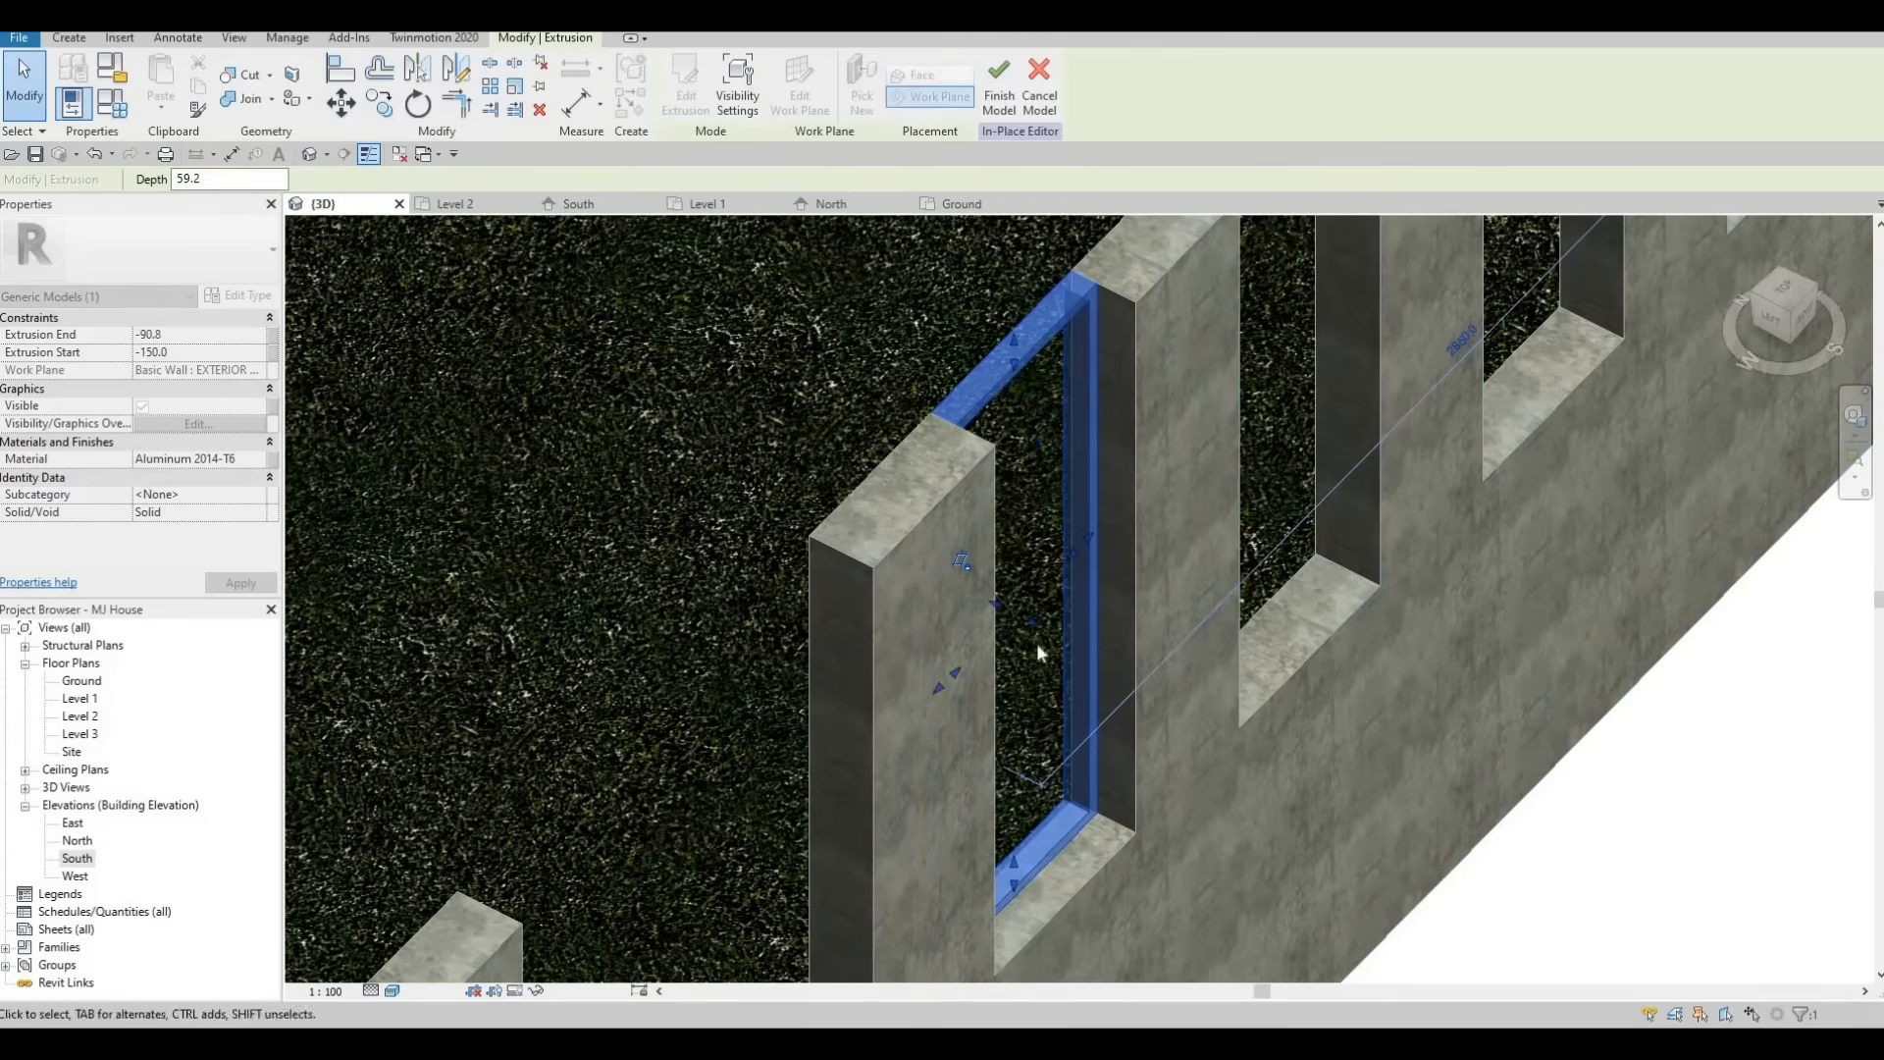
mouse_move(1034, 648)
shift+middle_down()
mouse_move(1177, 765)
mouse_move(1101, 645)
mouse_move(1043, 622)
shift+middle_up()
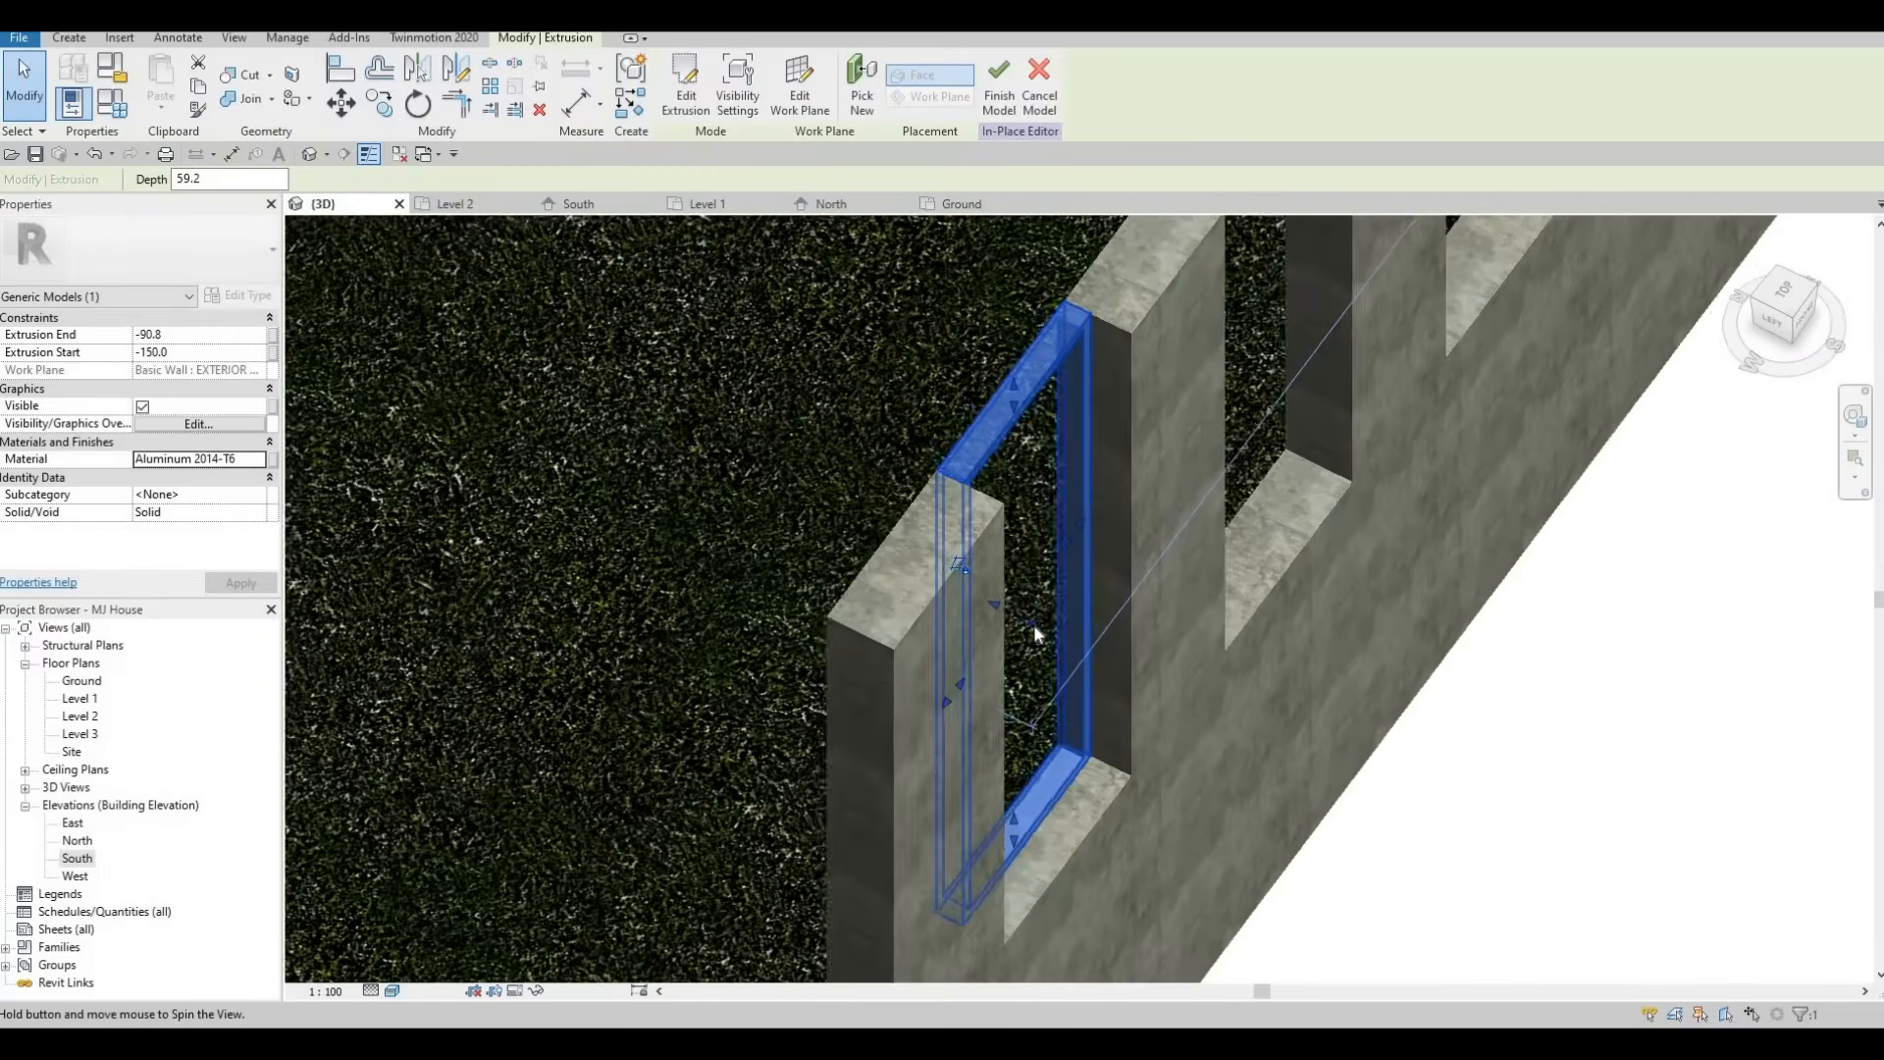
drag(1034, 625, 1031, 647)
drag(1211, 639, 1180, 634)
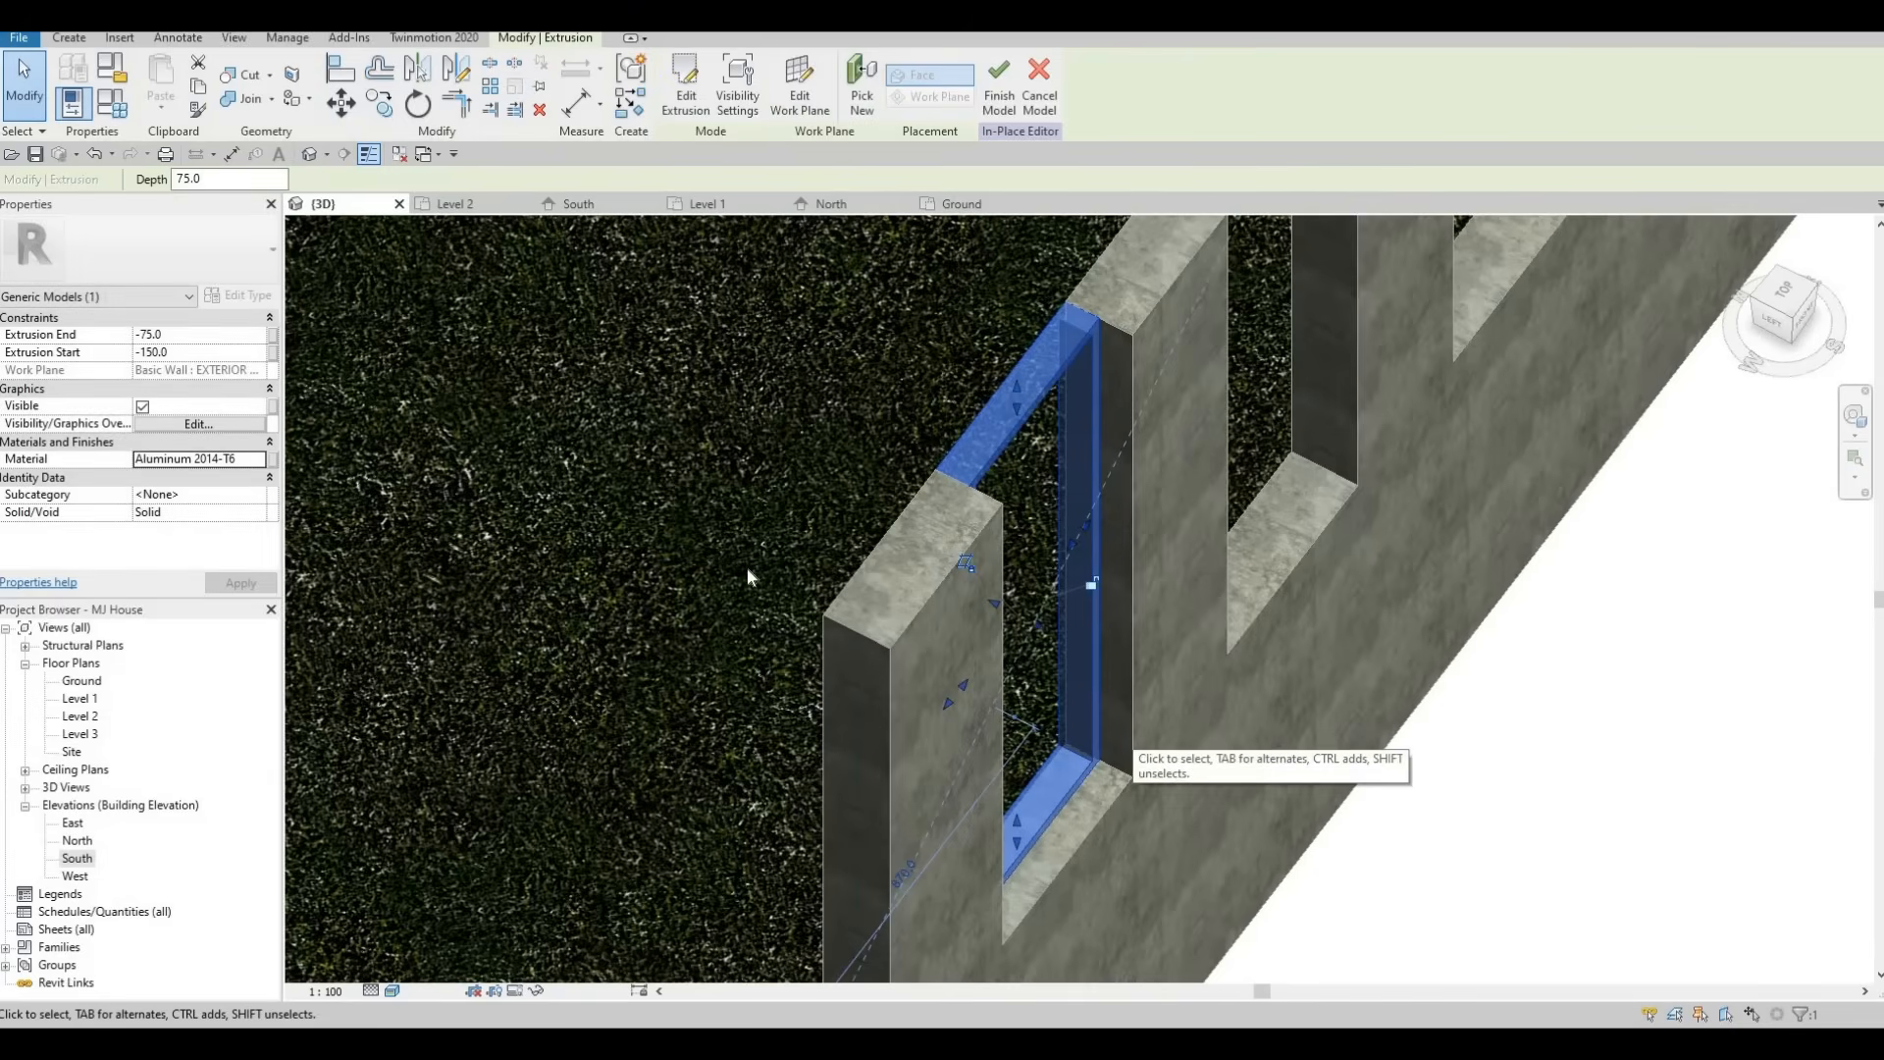
Inspect the aluminium frame in the 3D view and in the East elevation.
scroll(1034, 333, down, 3)
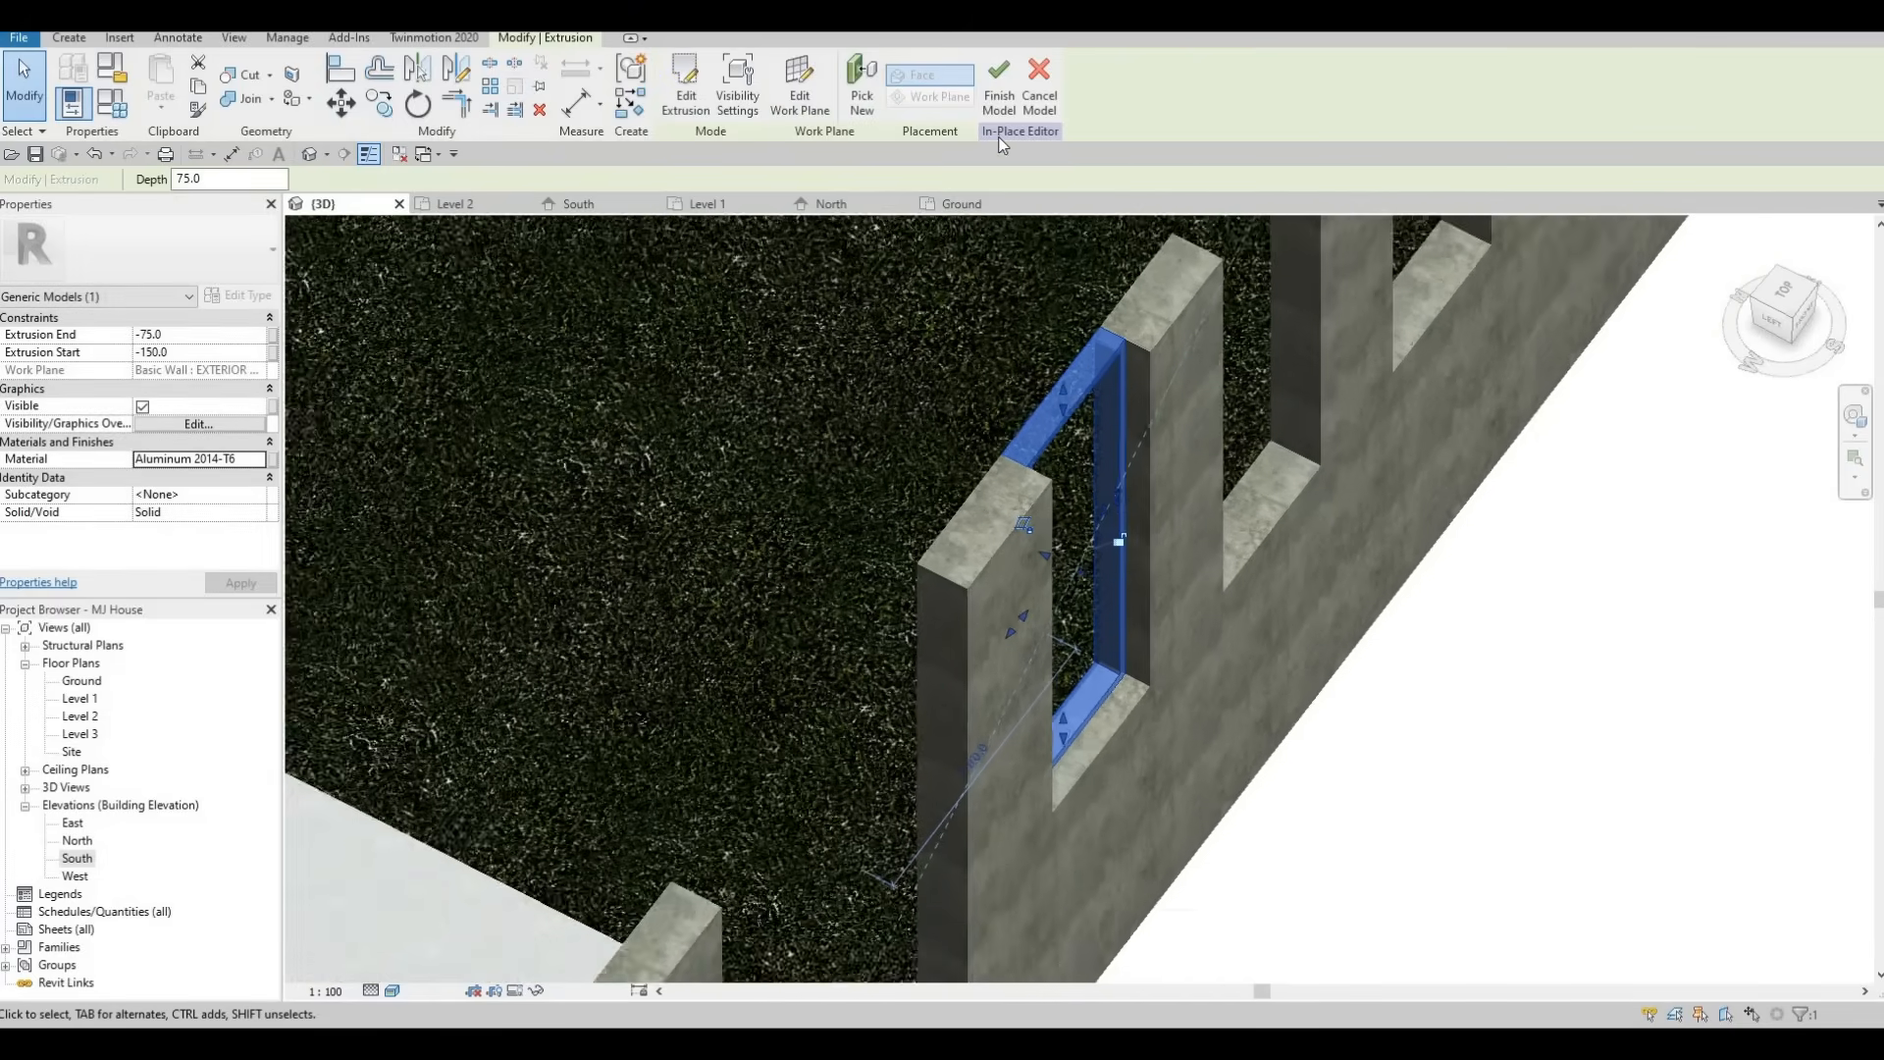
shift+middle_drag(874, 502, 43, 832)
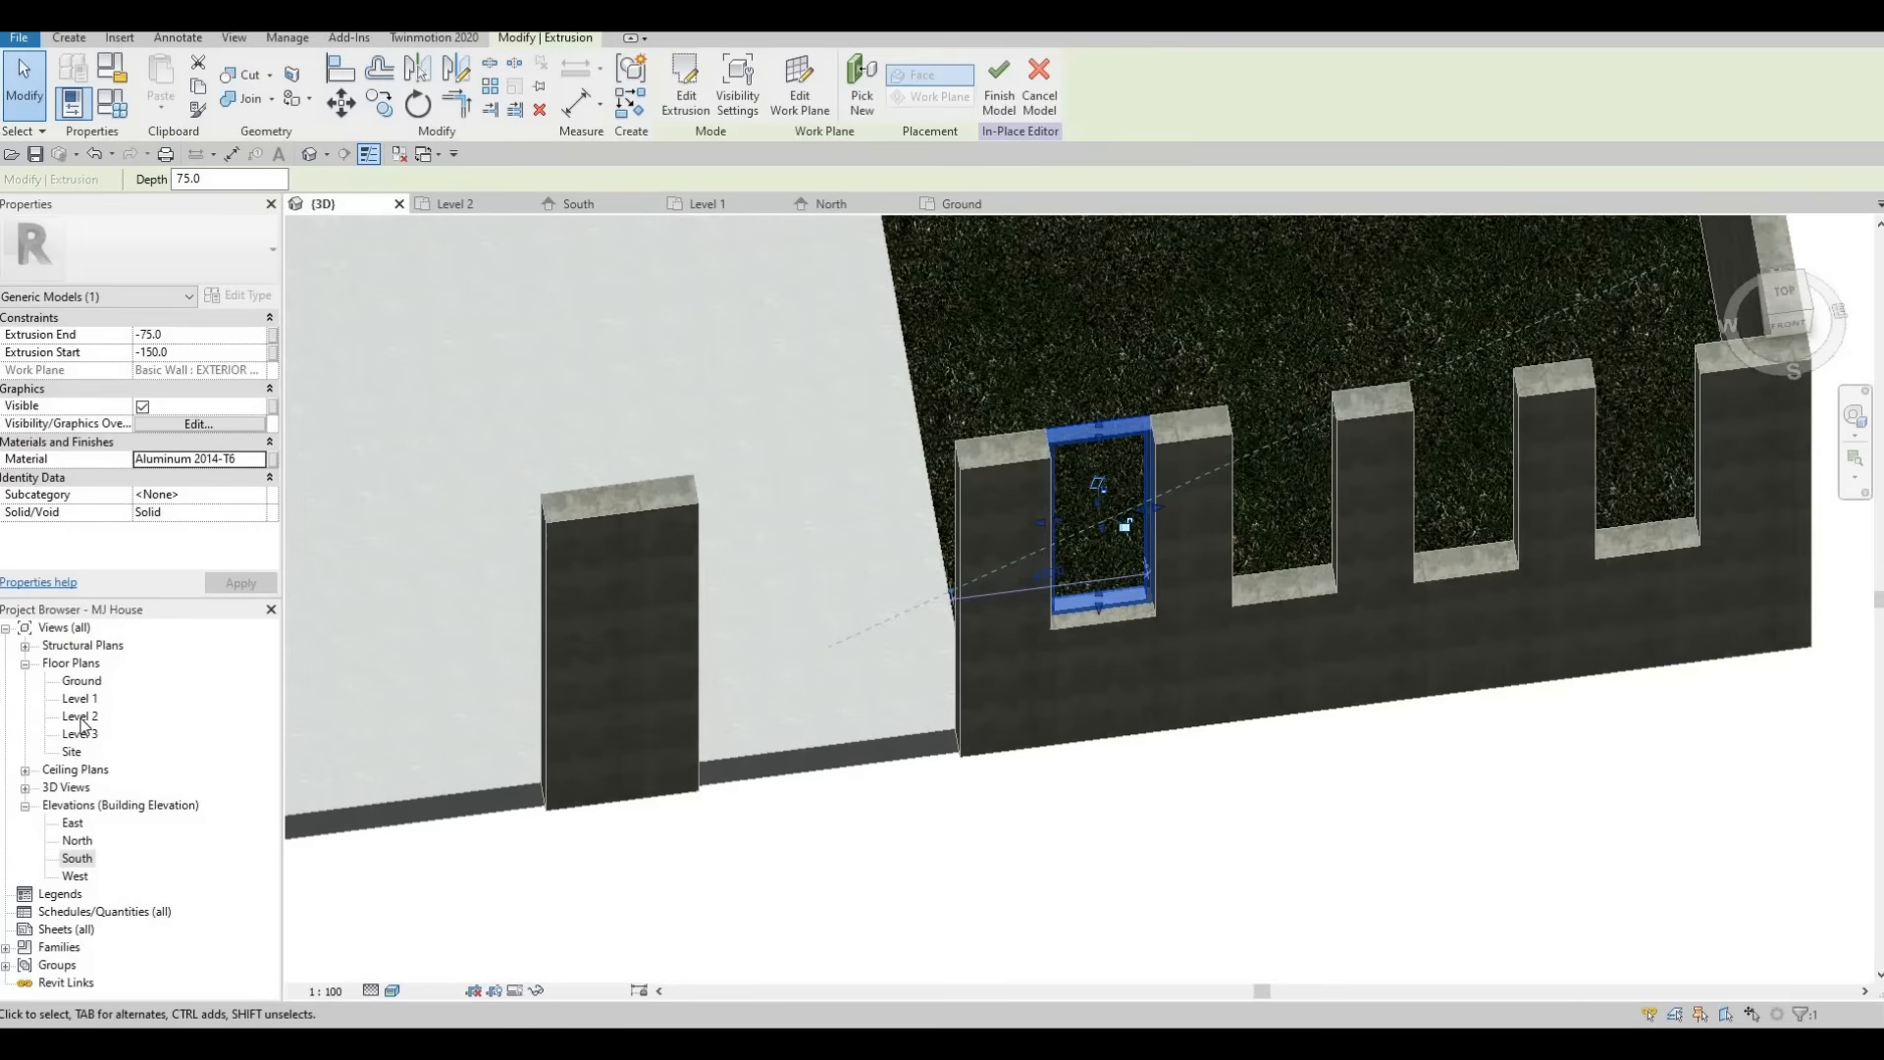
double_click(78, 822)
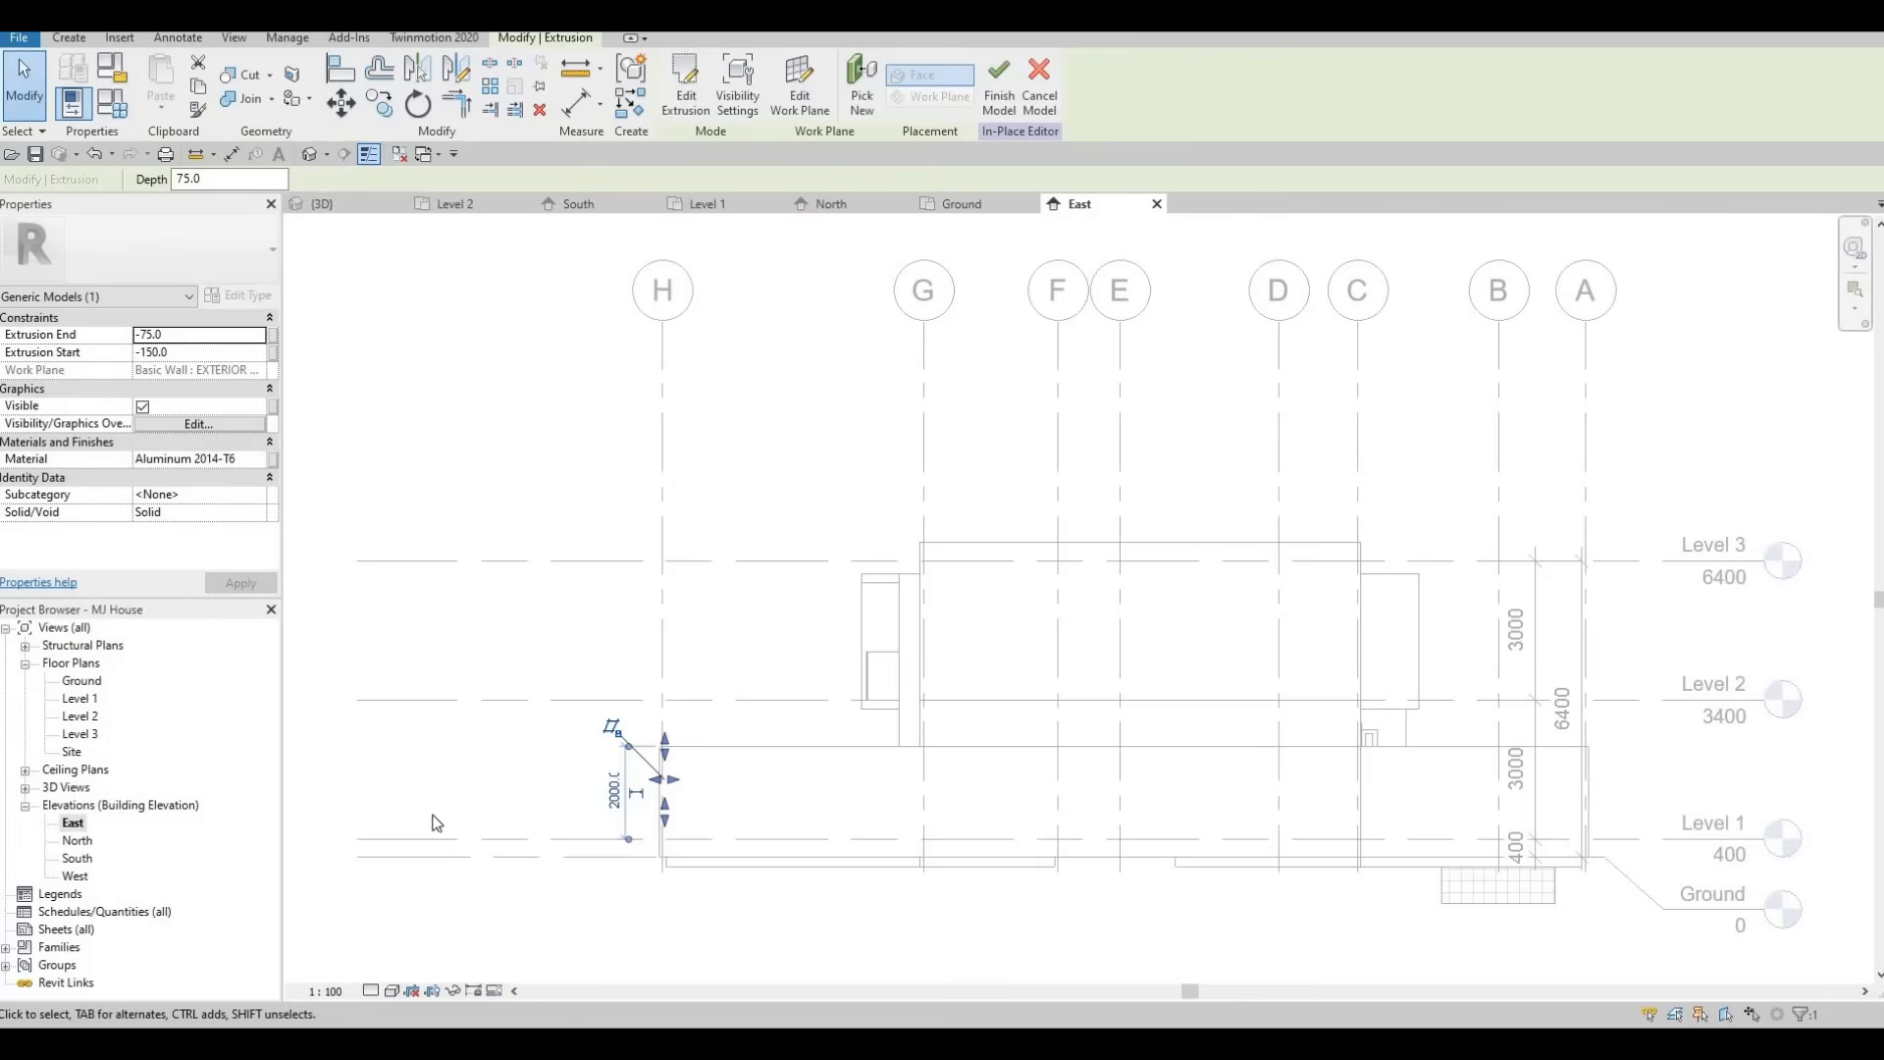
scroll(776, 753, up, 10)
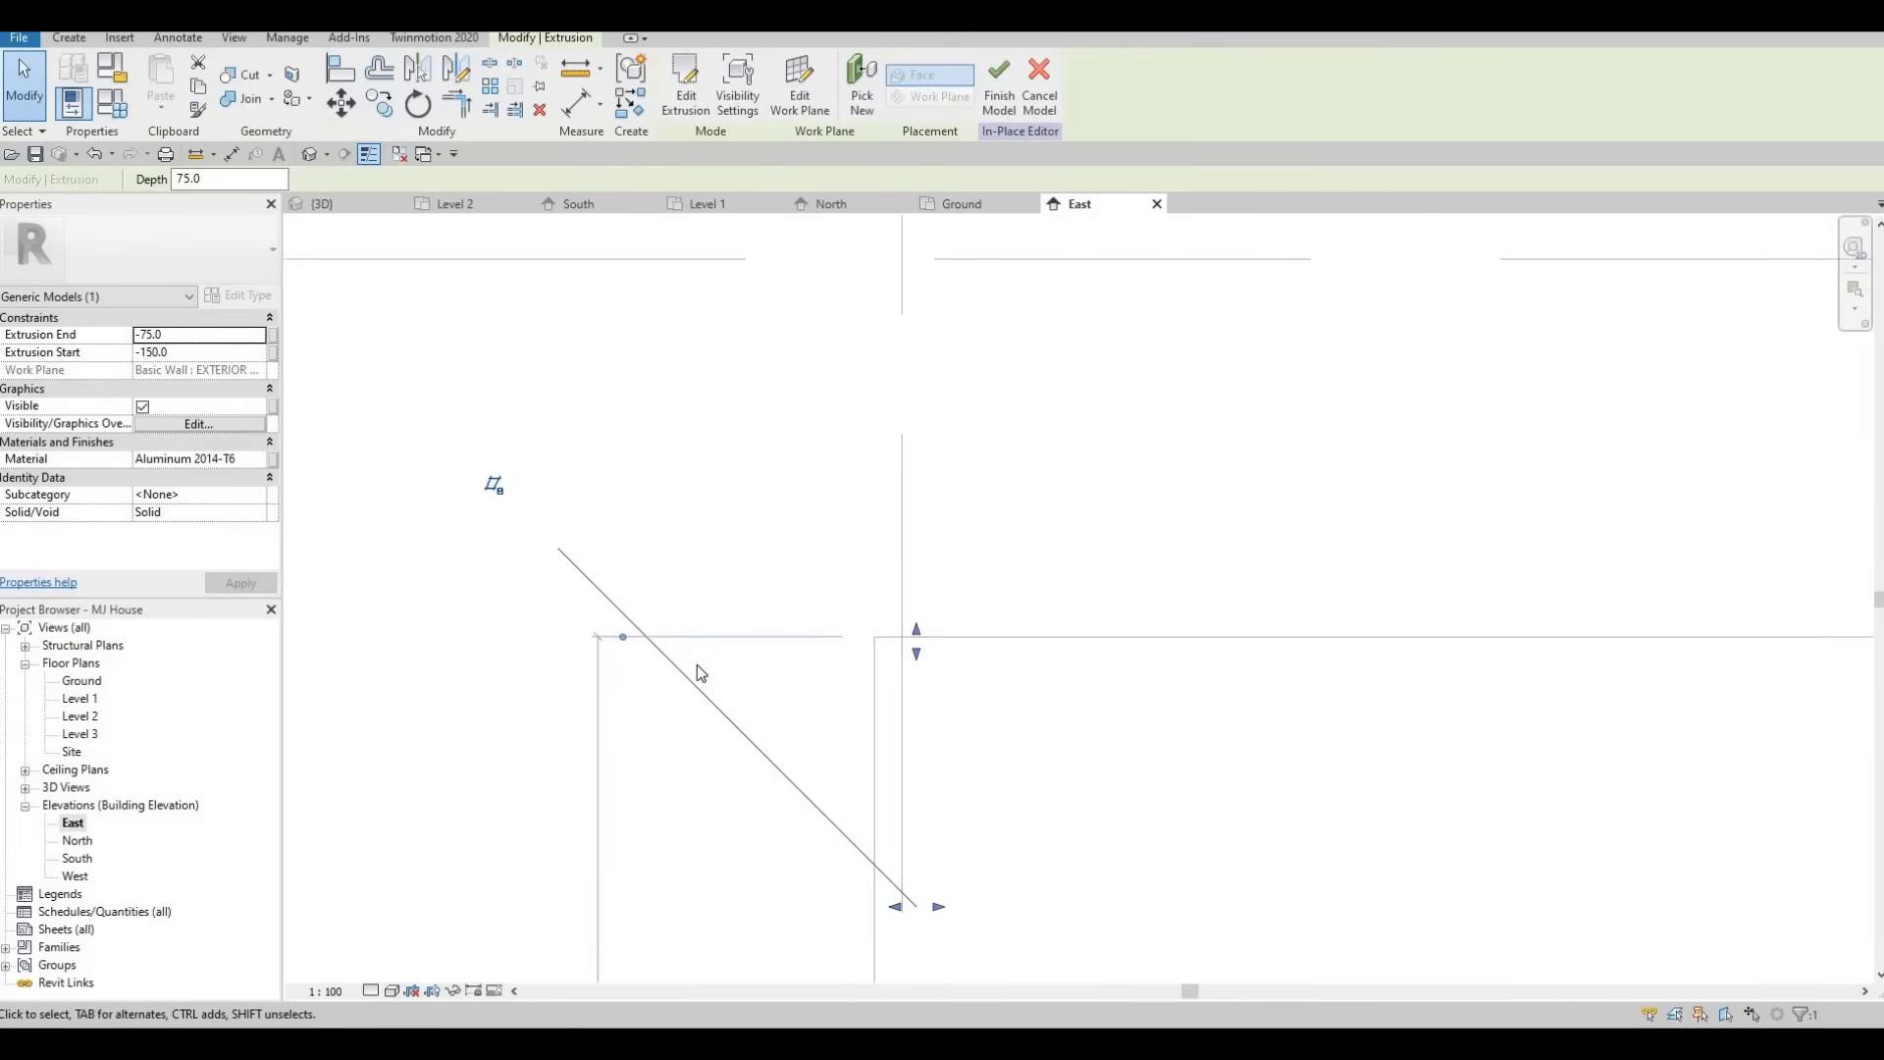
key(Escape)
click(391, 990)
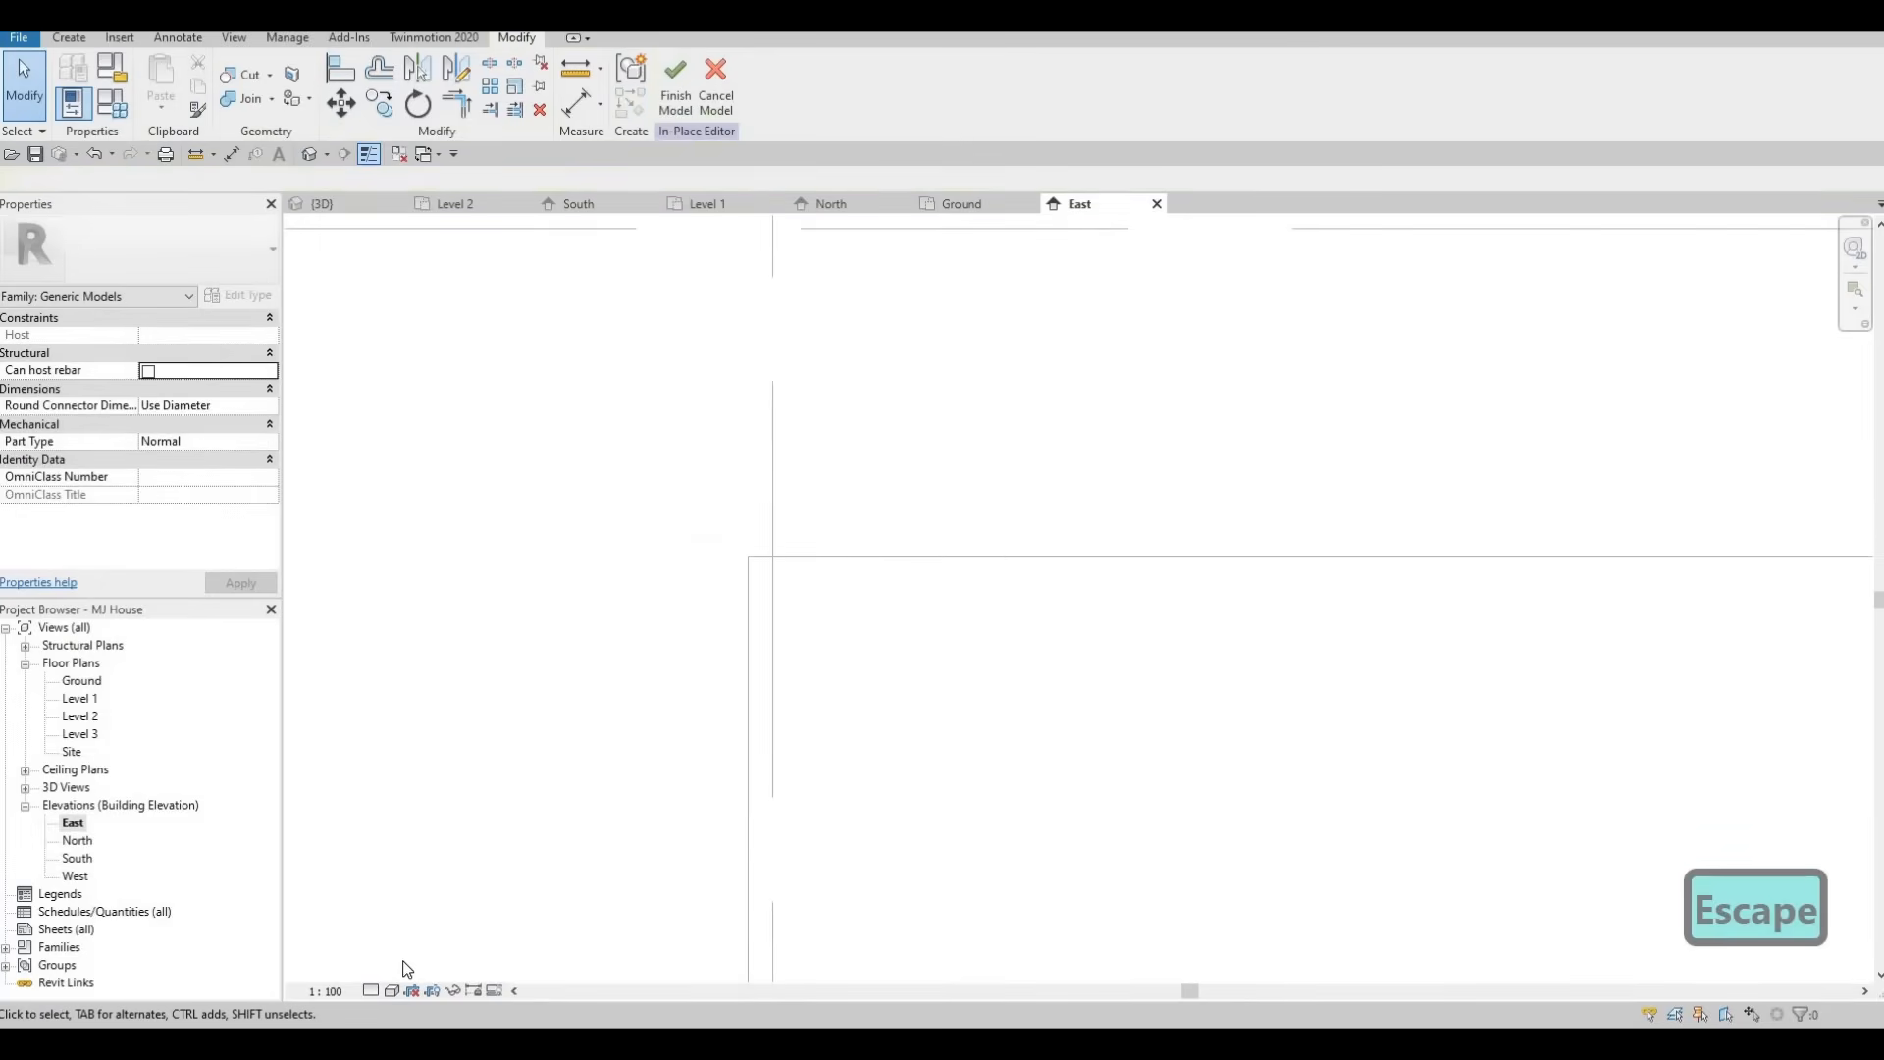
click(426, 870)
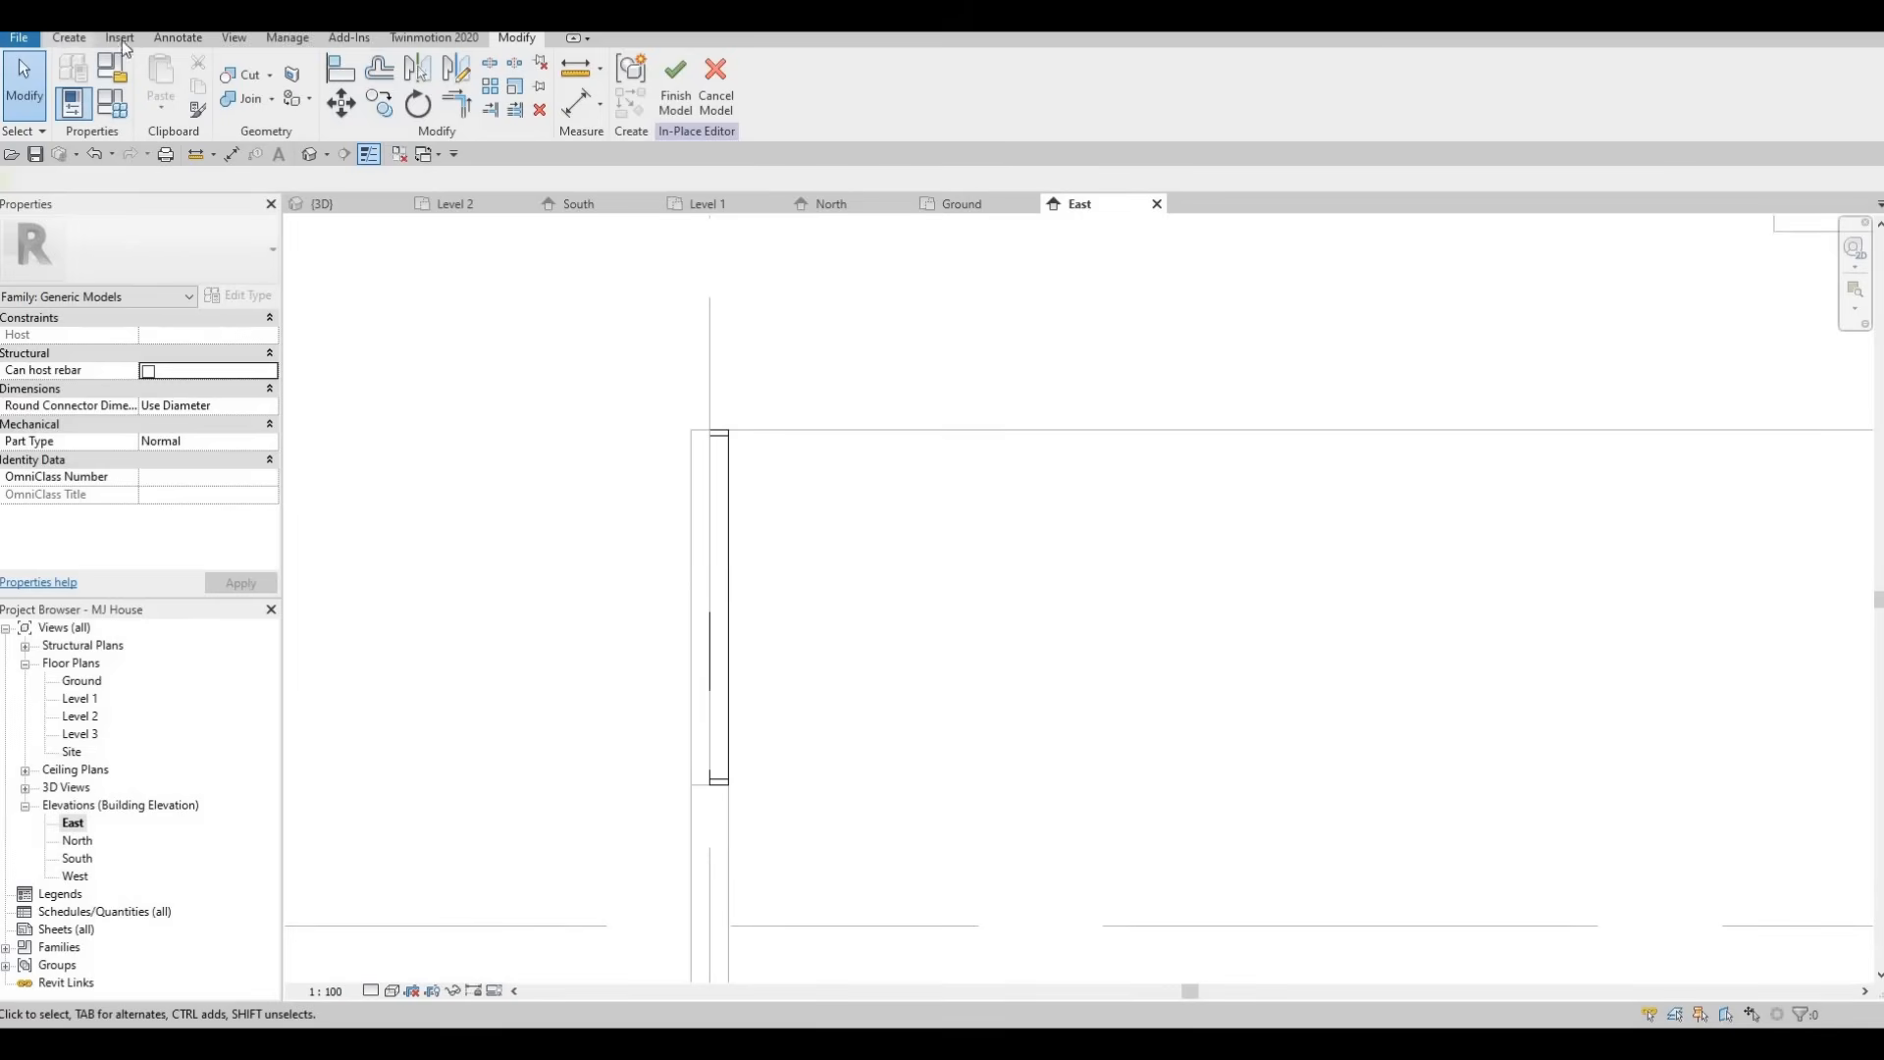
Start a new in-place extrusion and pick the exterior garden wall's face as its work plane.
click(89, 39)
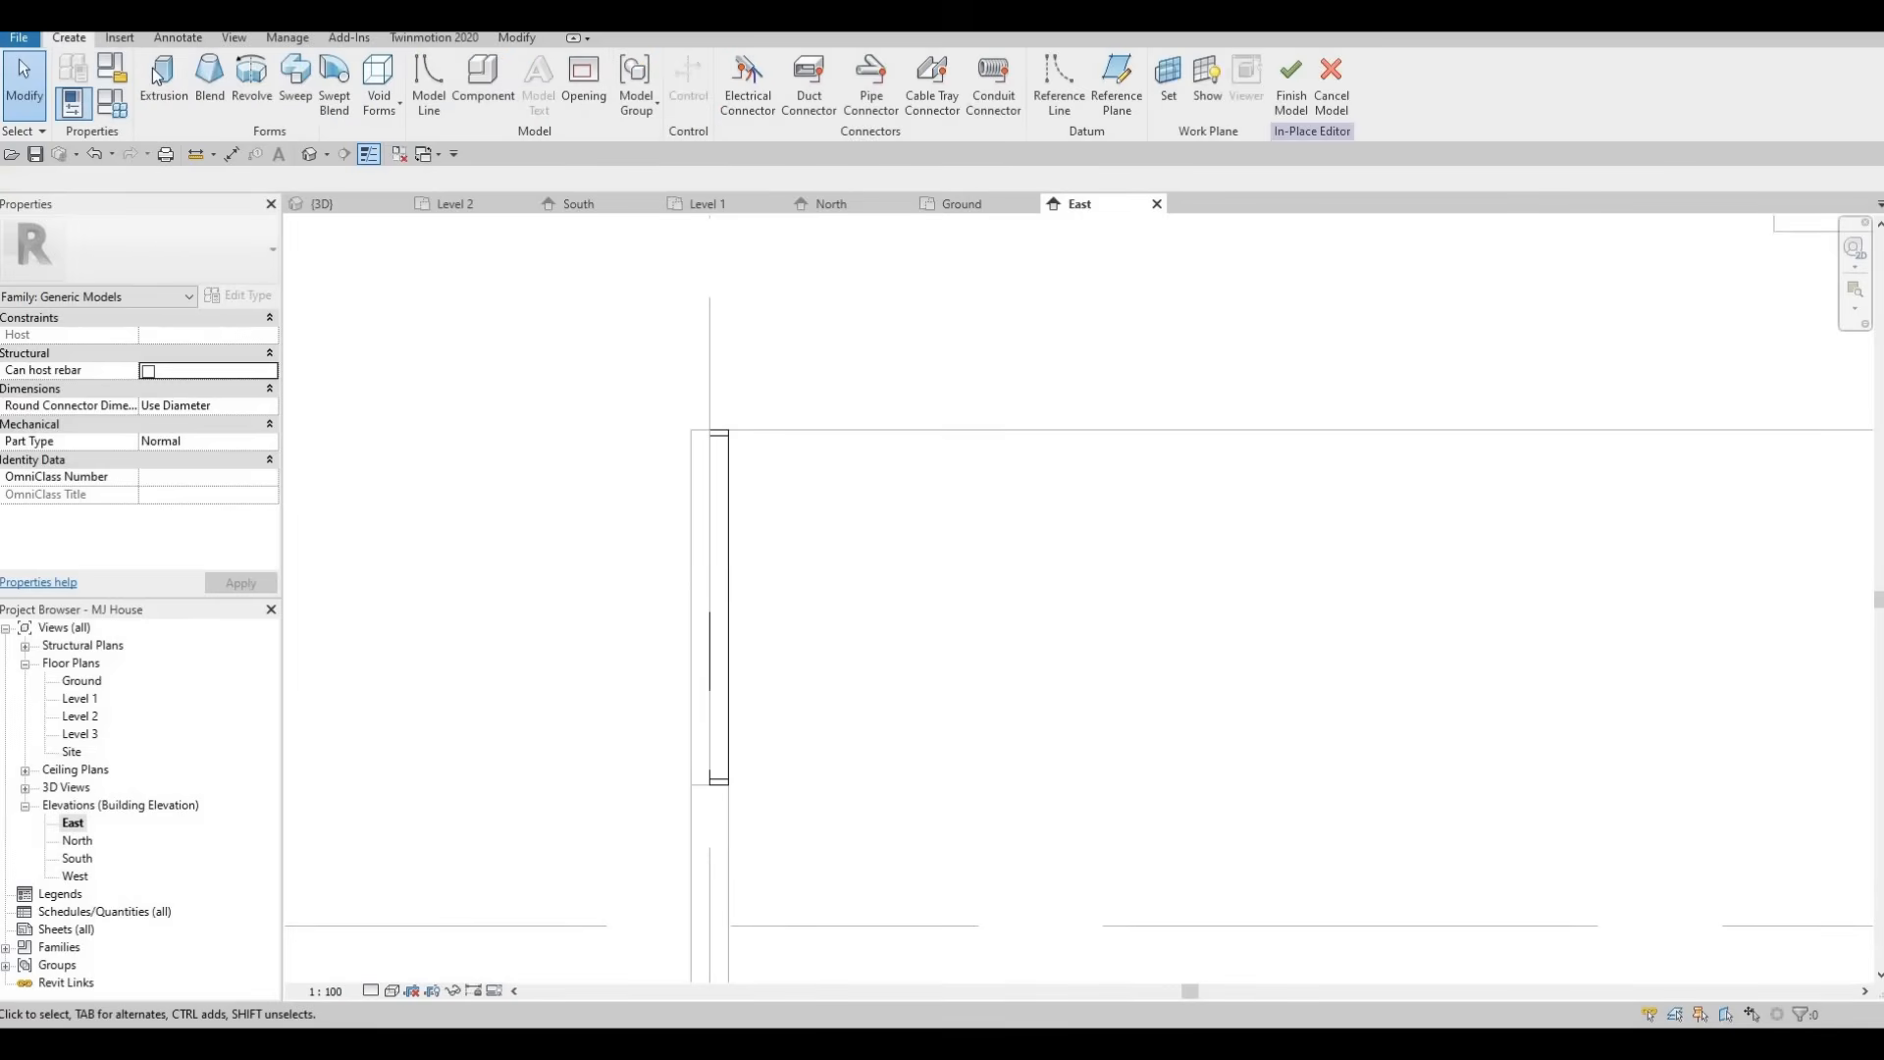
click(159, 78)
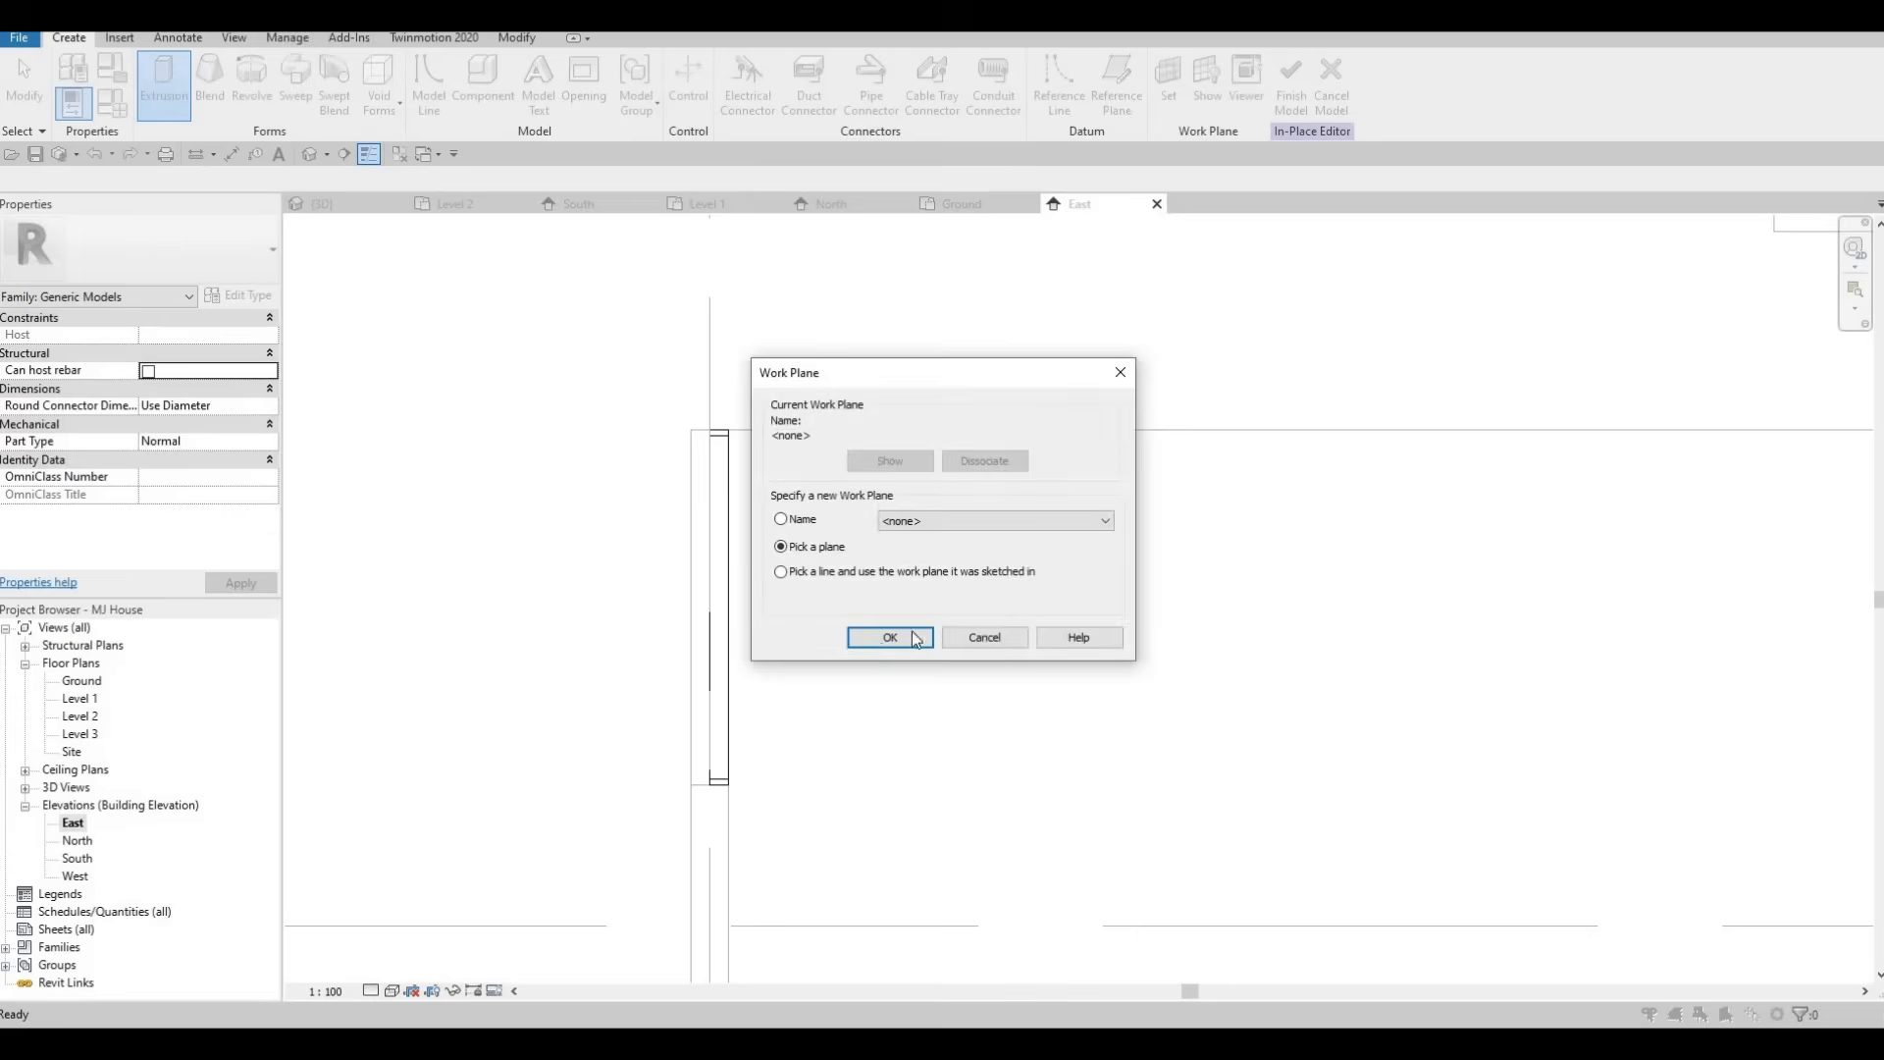
key(Return)
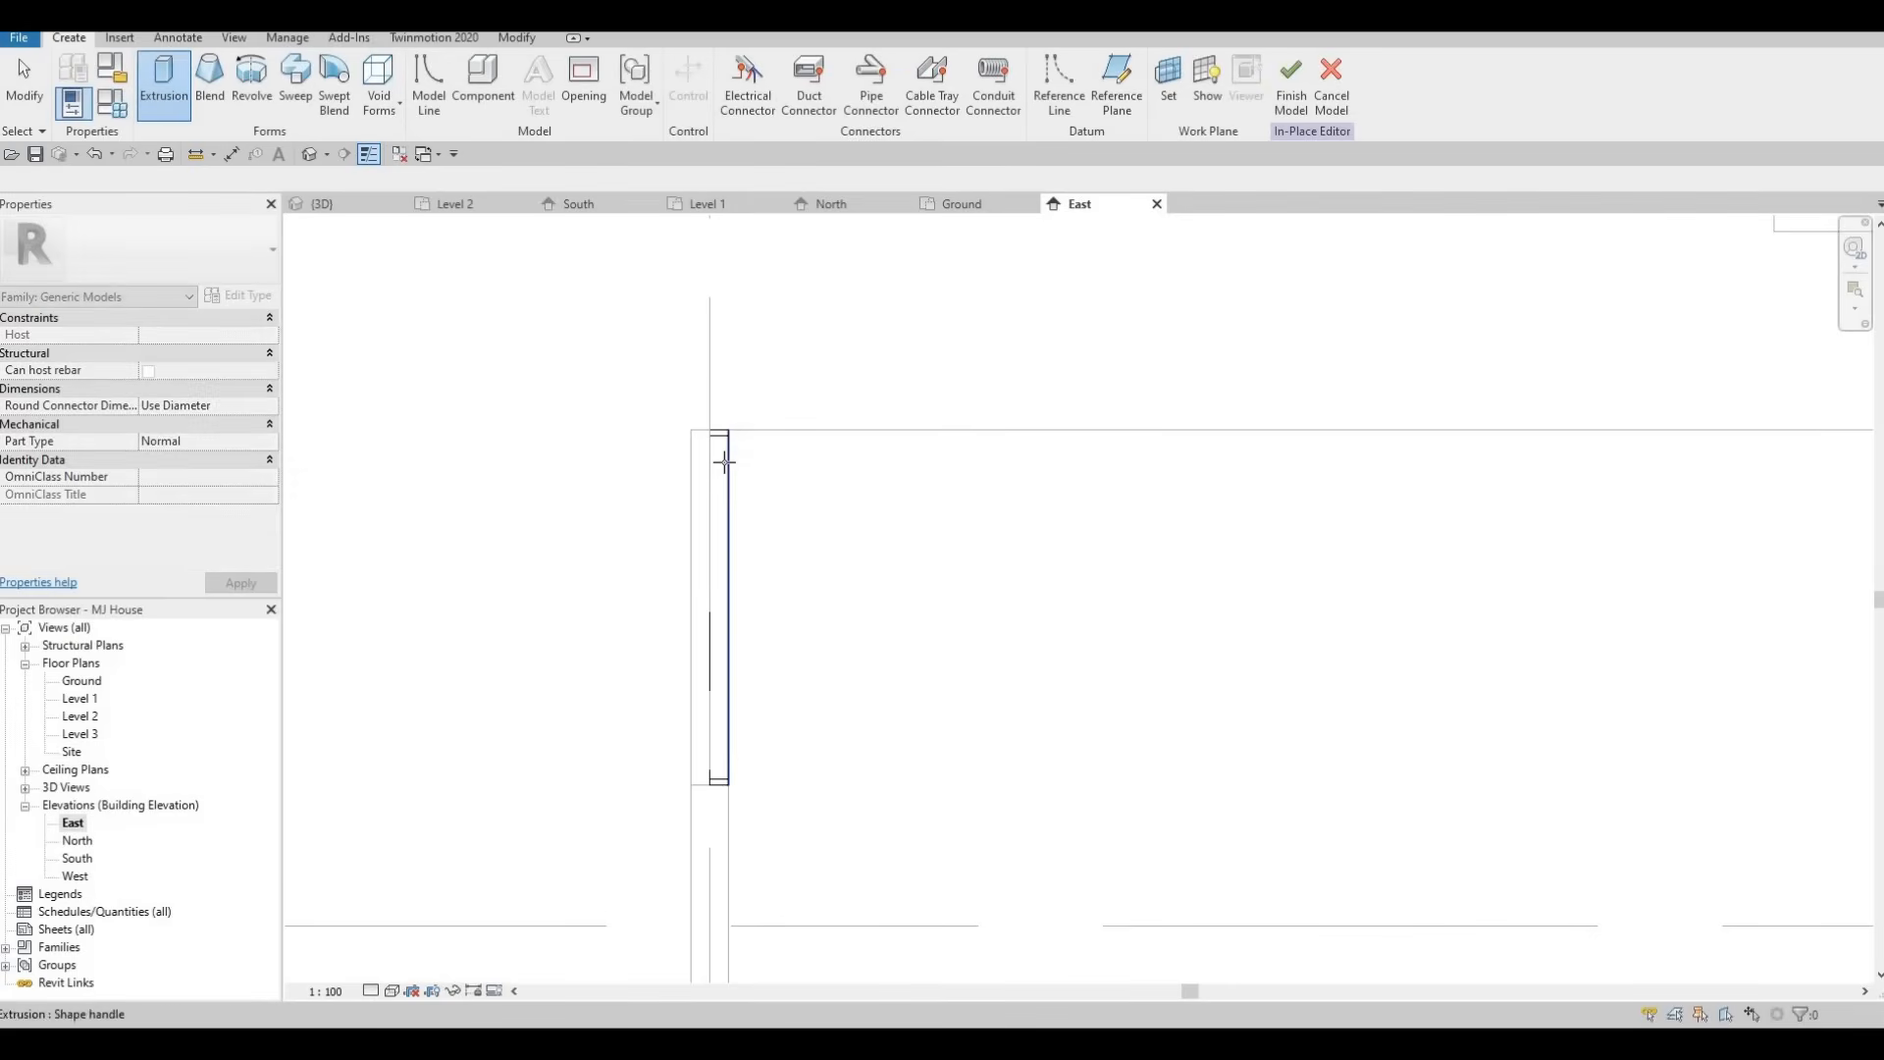
key(Tab)
key(Tab)
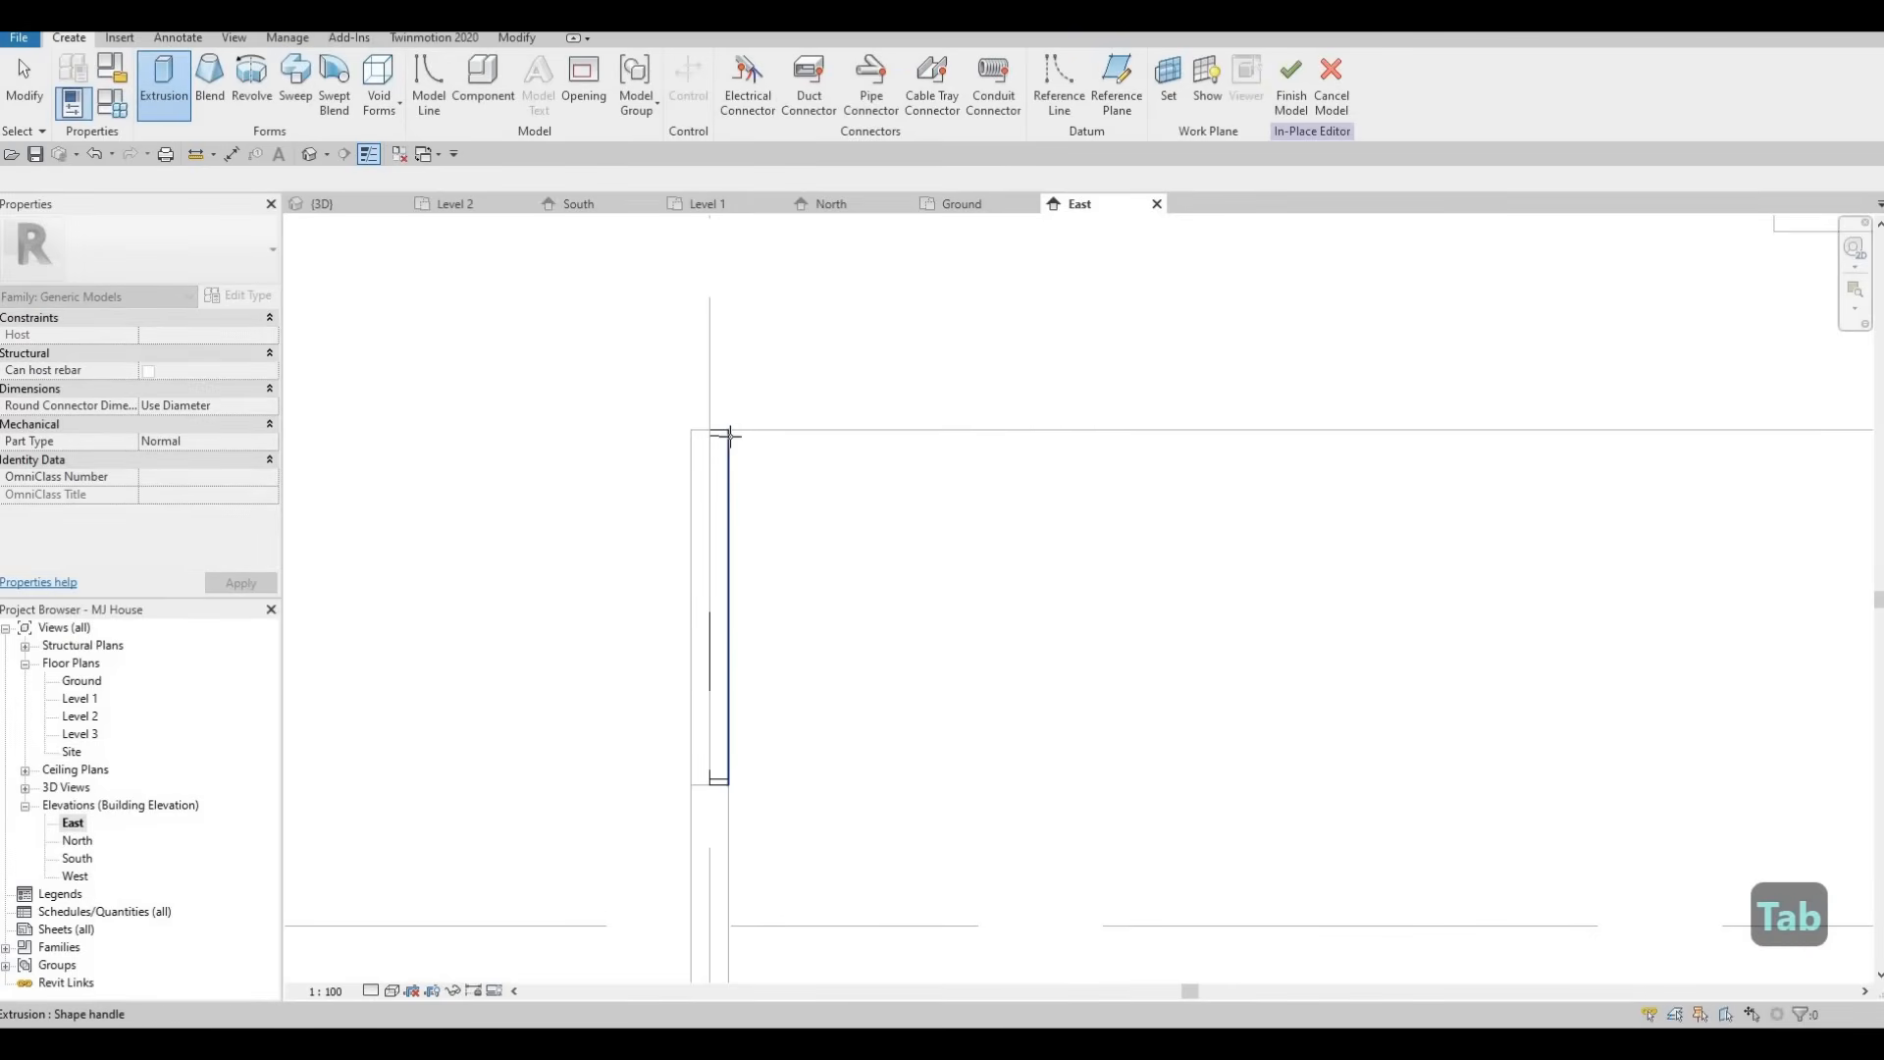
key(Tab)
key(Tab)
key(Tab)
key(Tab)
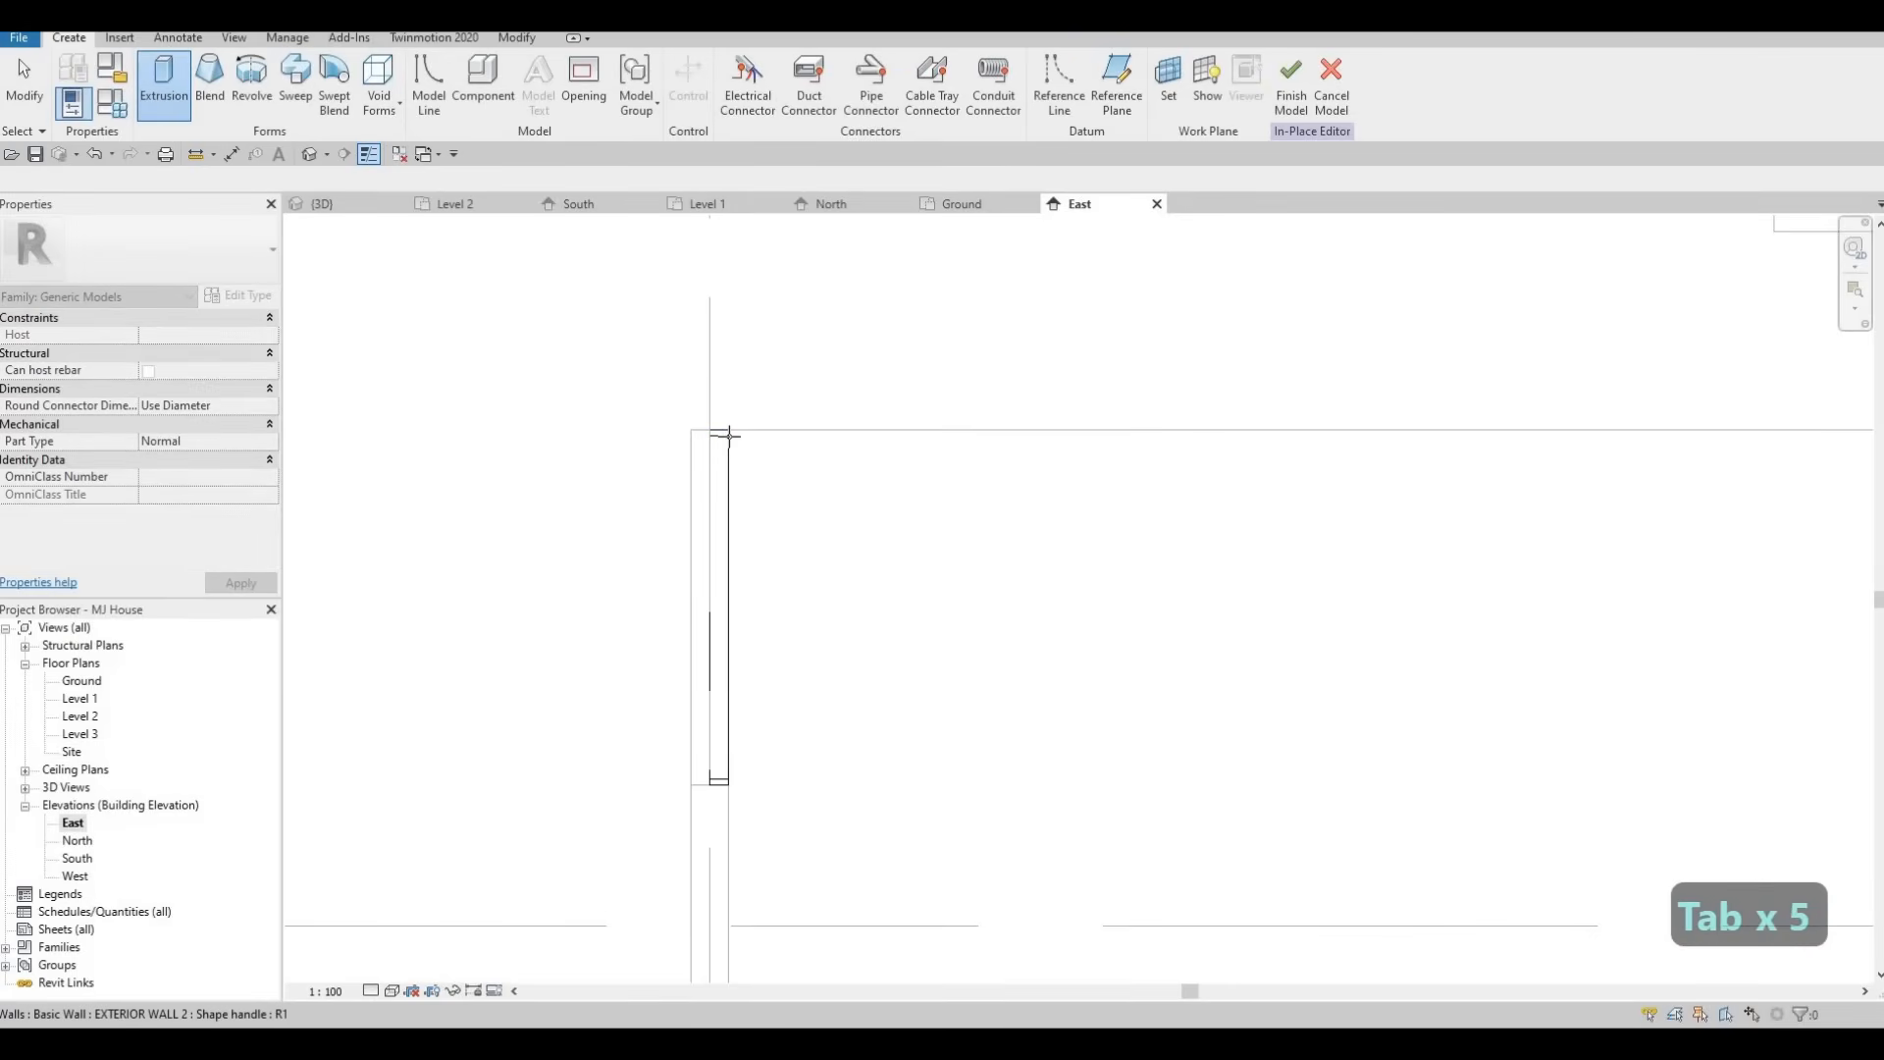
key(Tab)
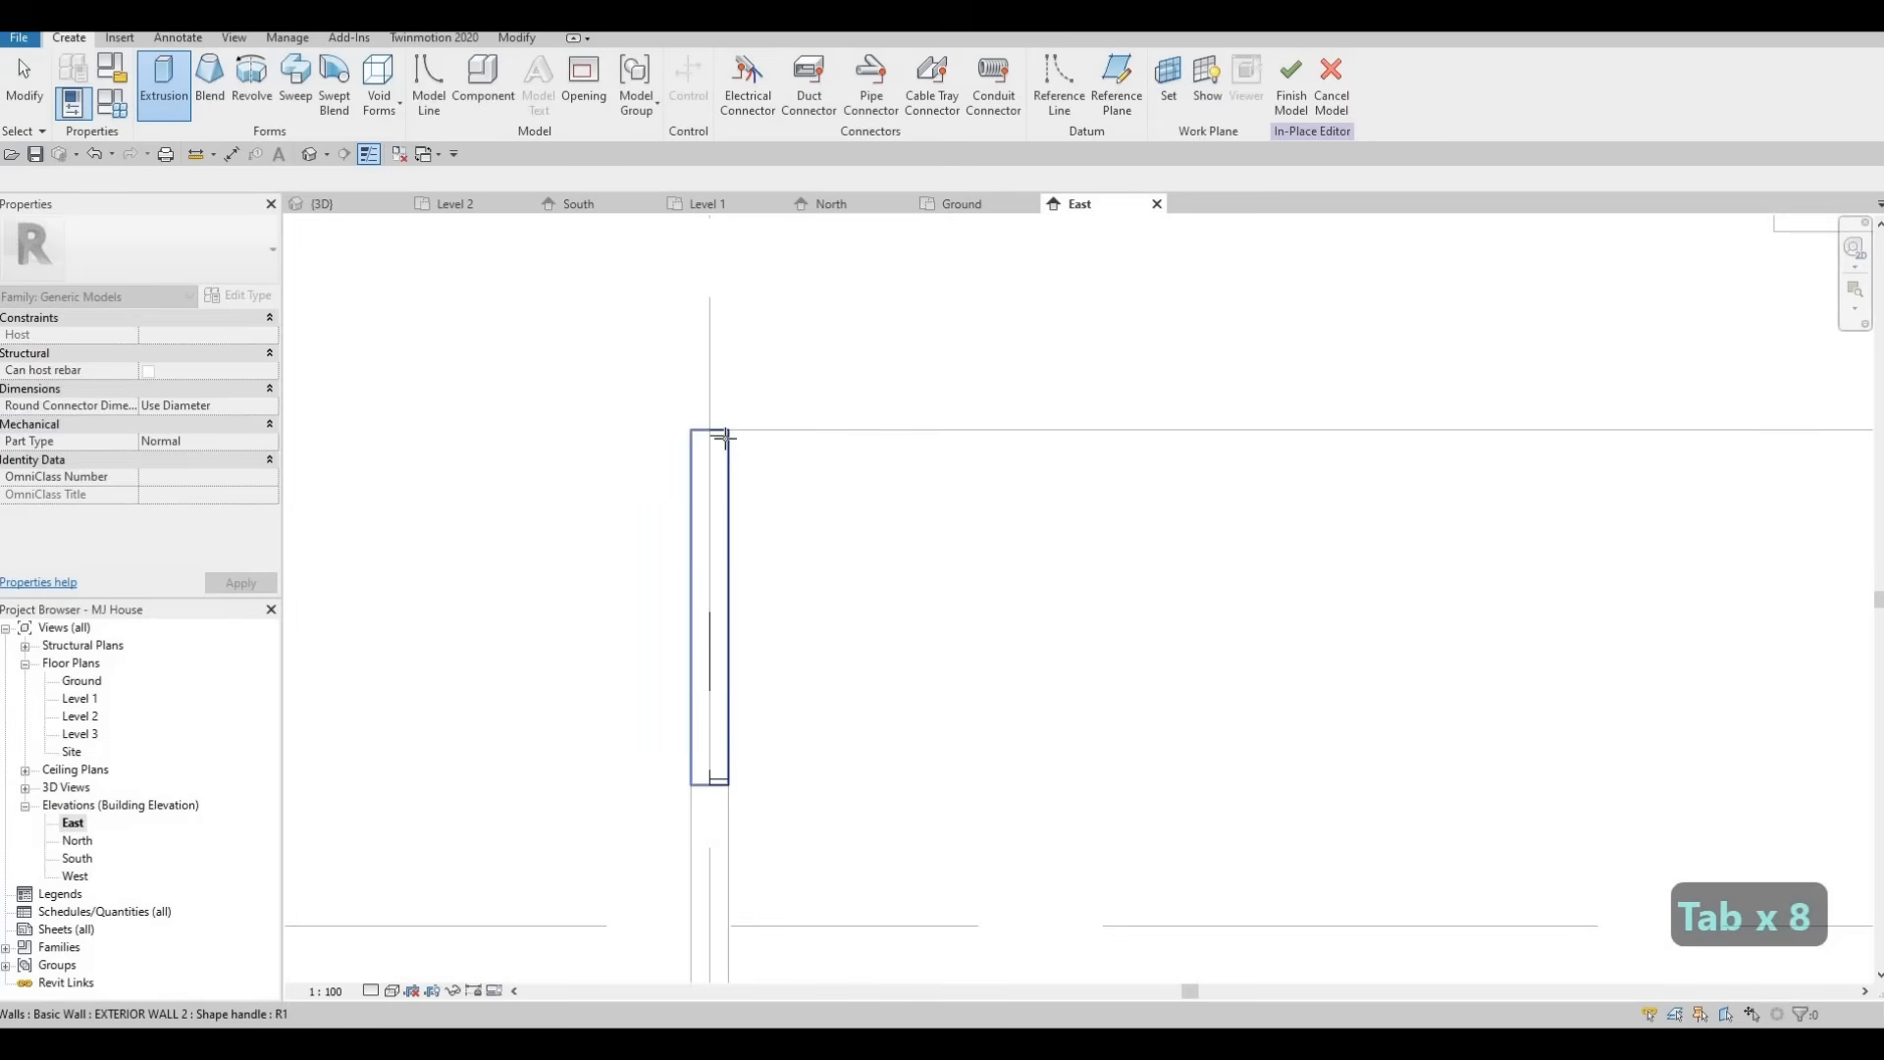
click(636, 469)
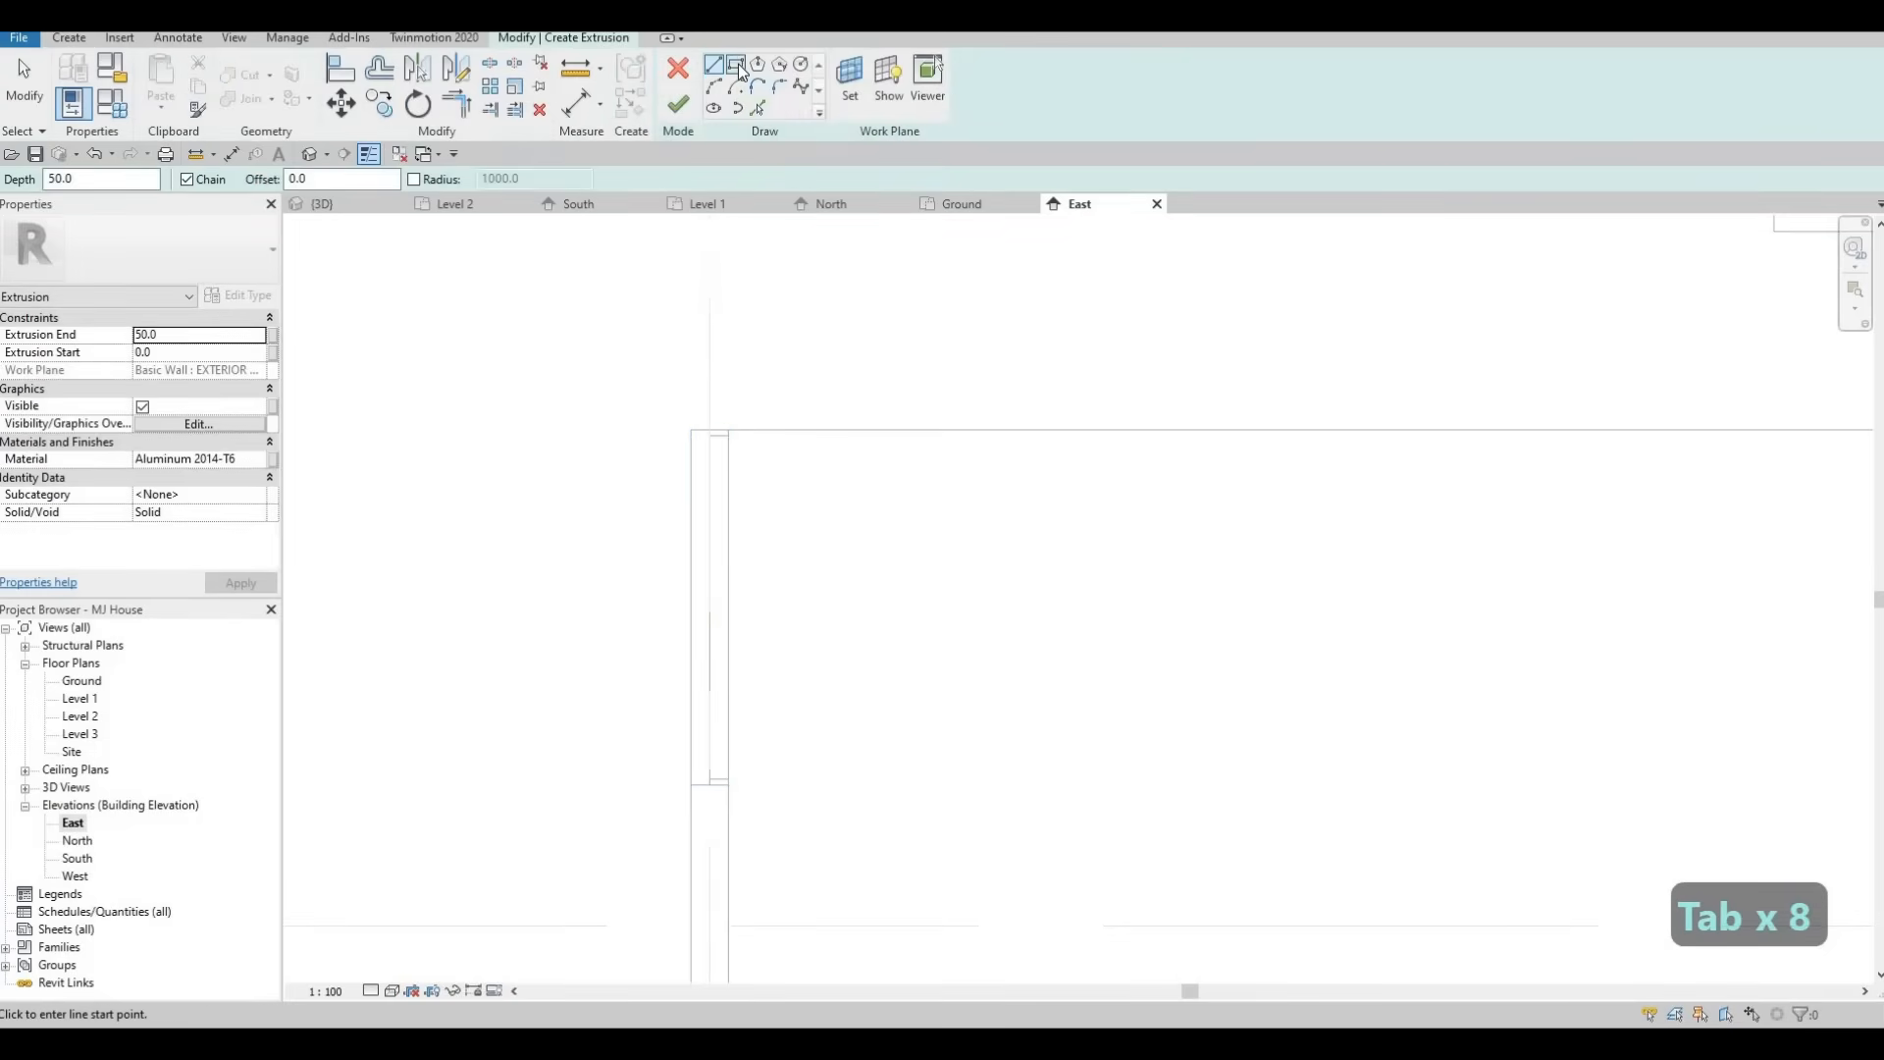
Sketch a small rectangle about 75 by 23 at the top of the wall's notch edge and finish the extrusion sketch.
click(737, 66)
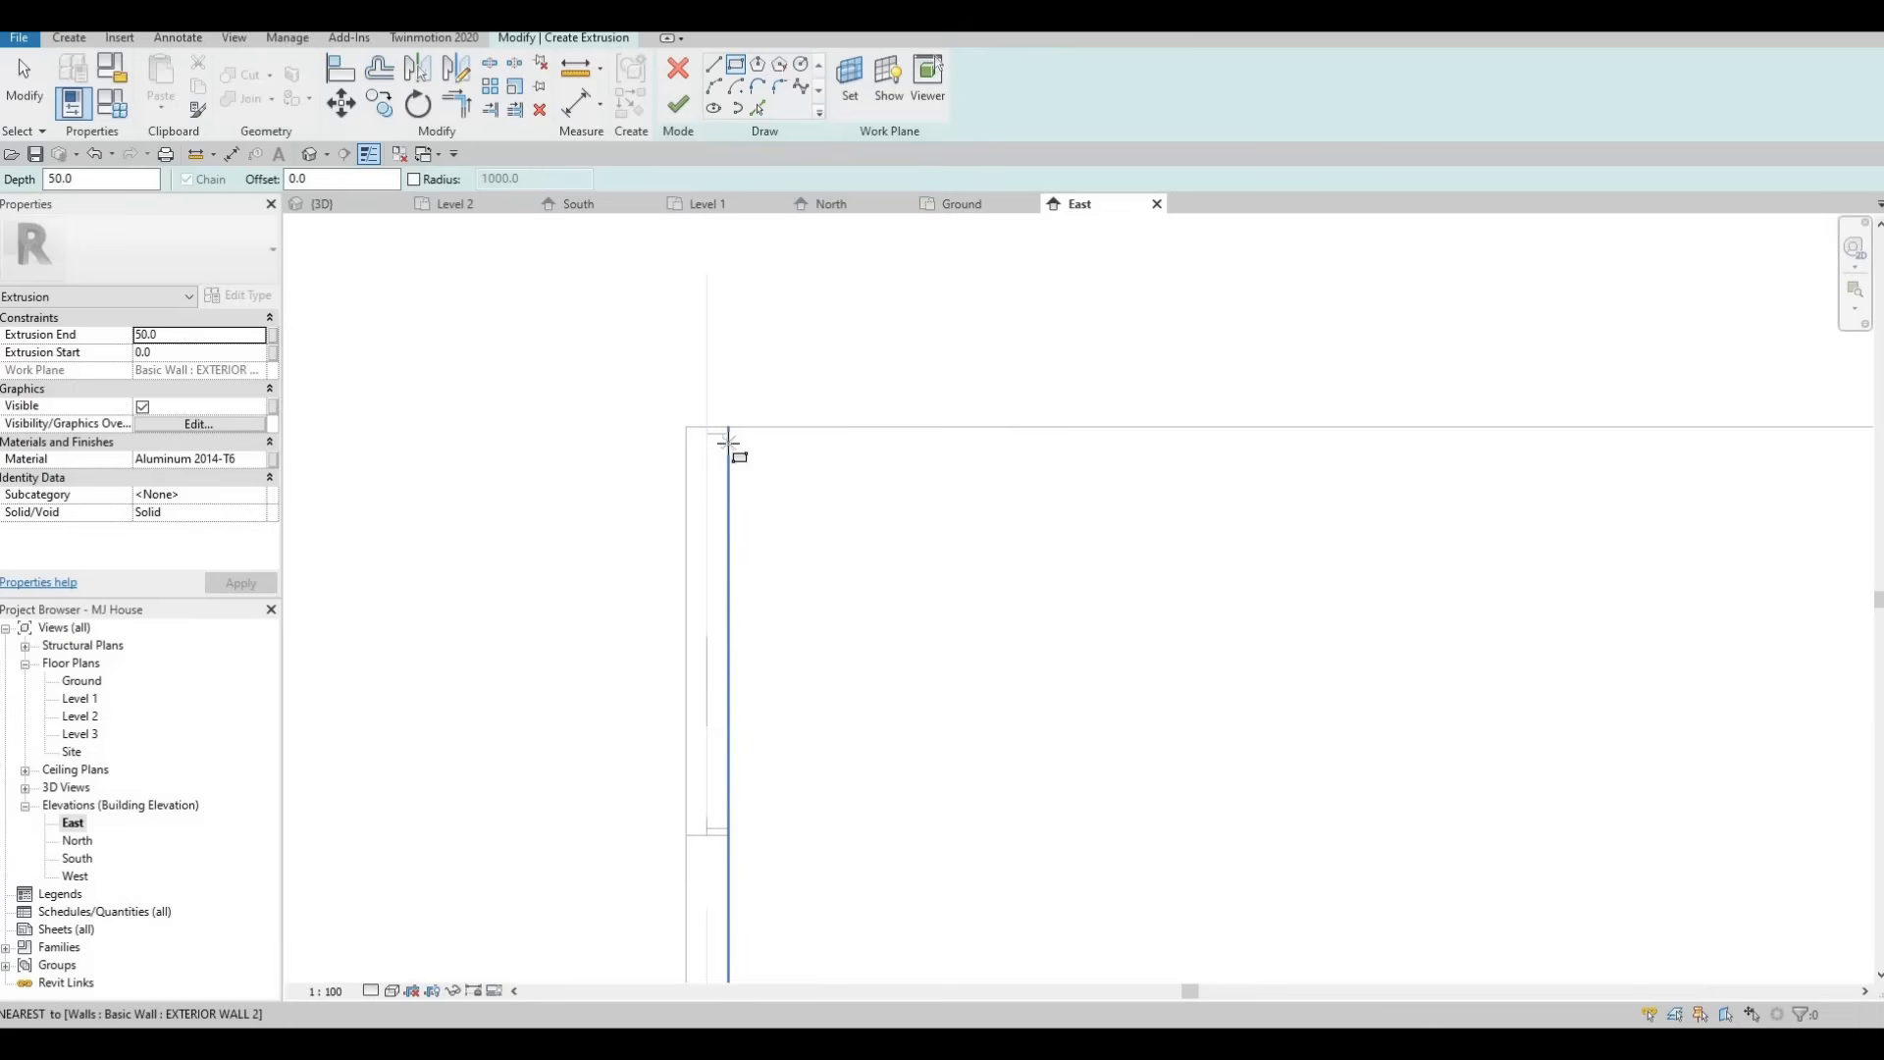
scroll(728, 443, up, 1)
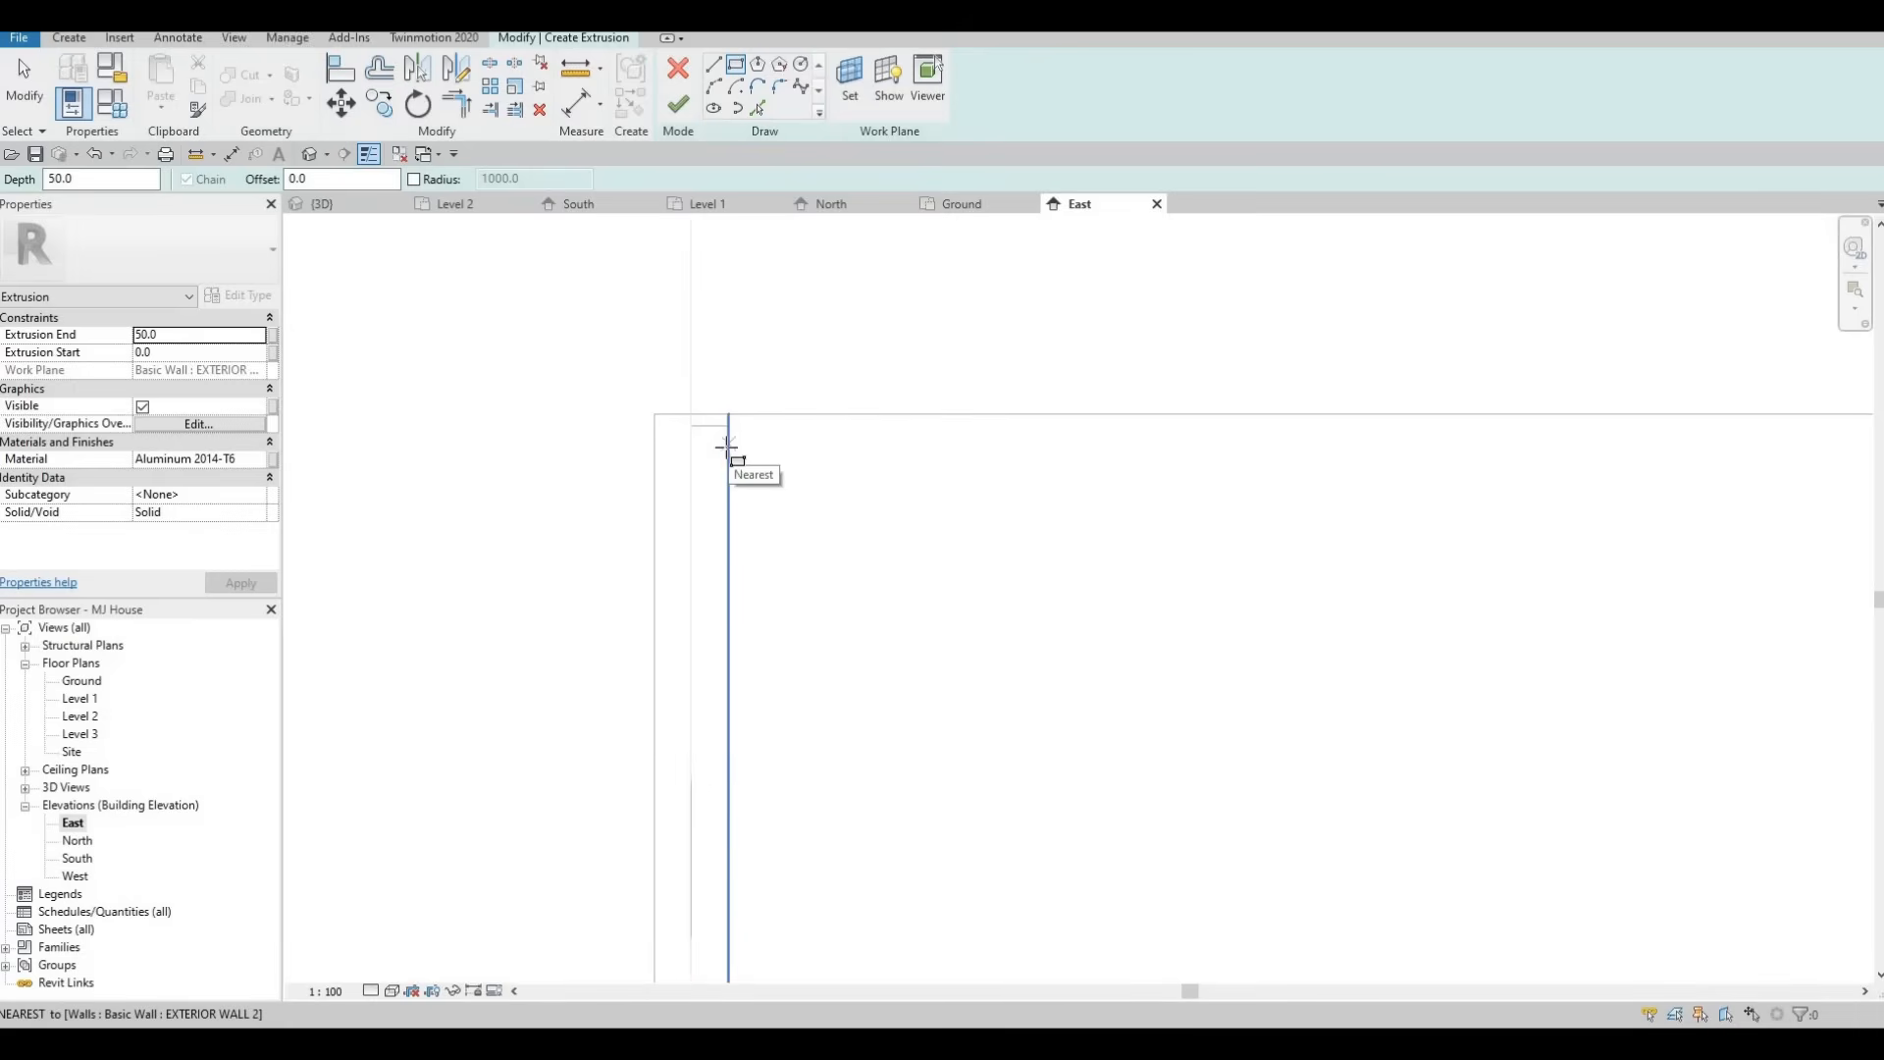
click(699, 469)
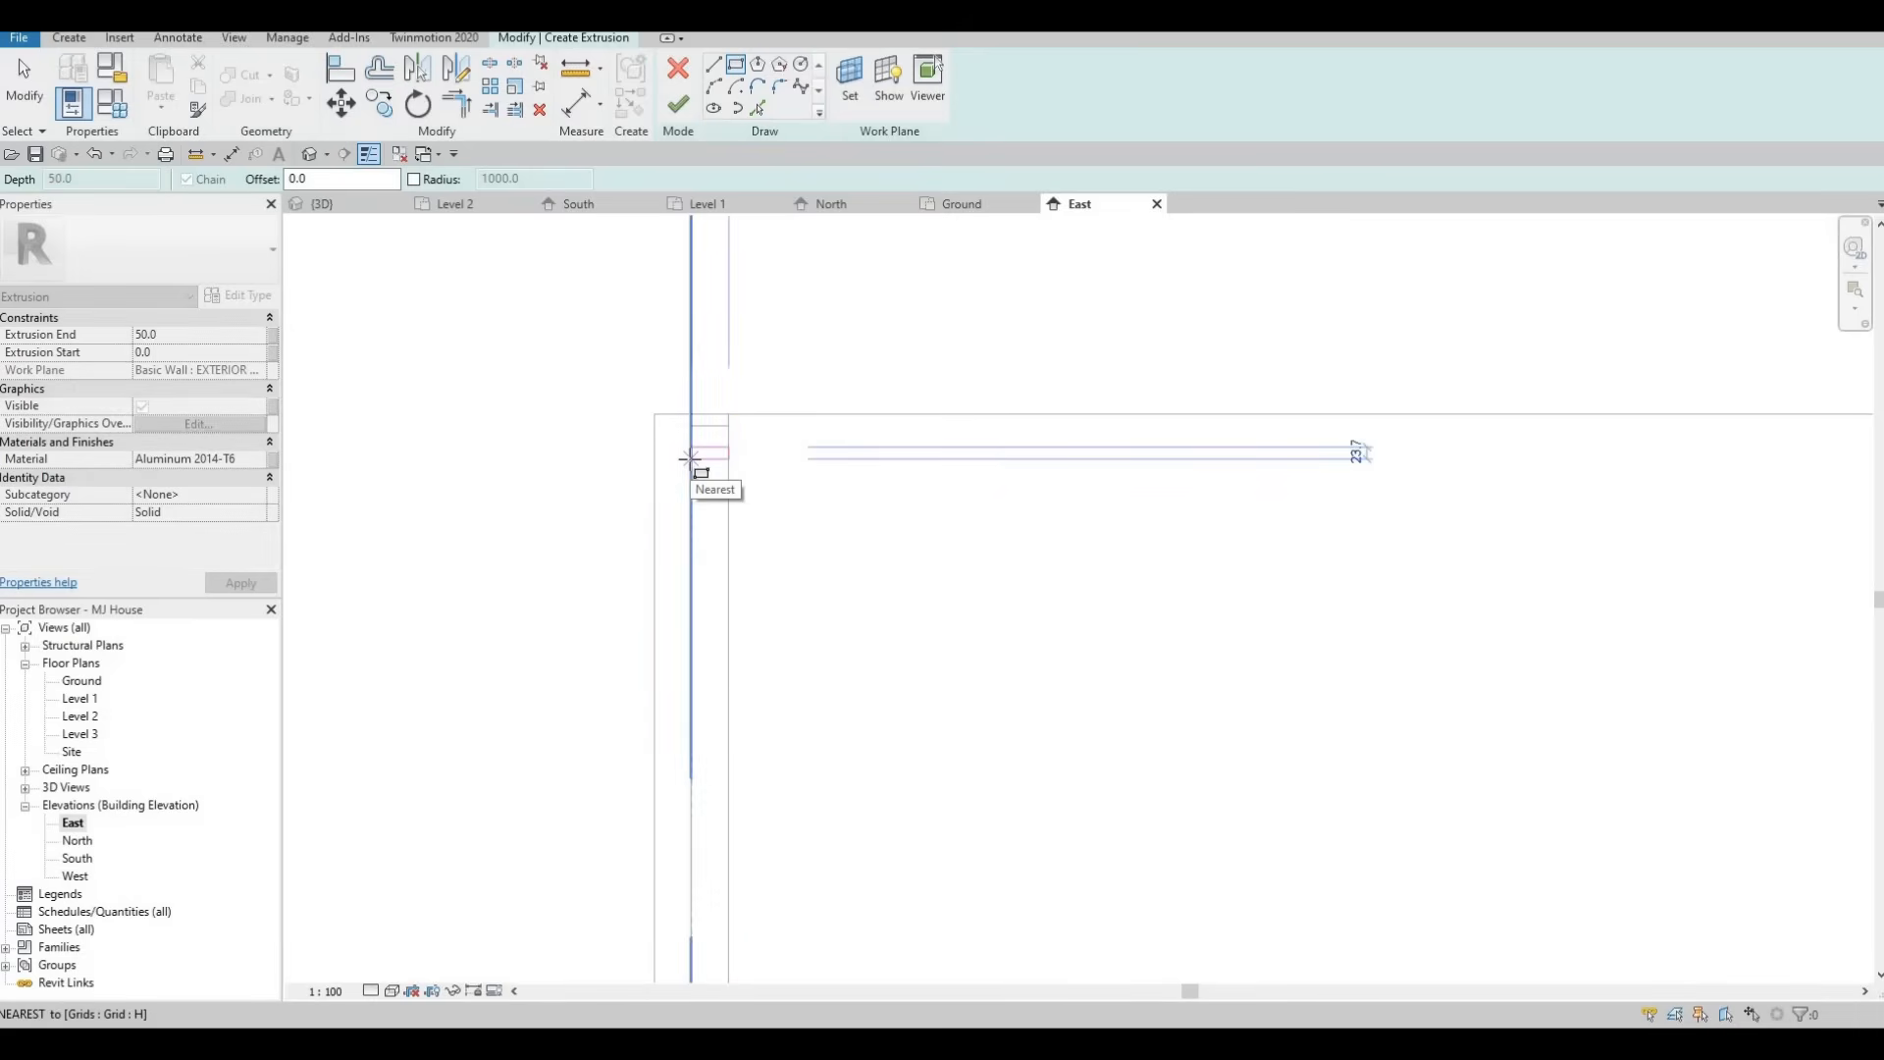
click(721, 462)
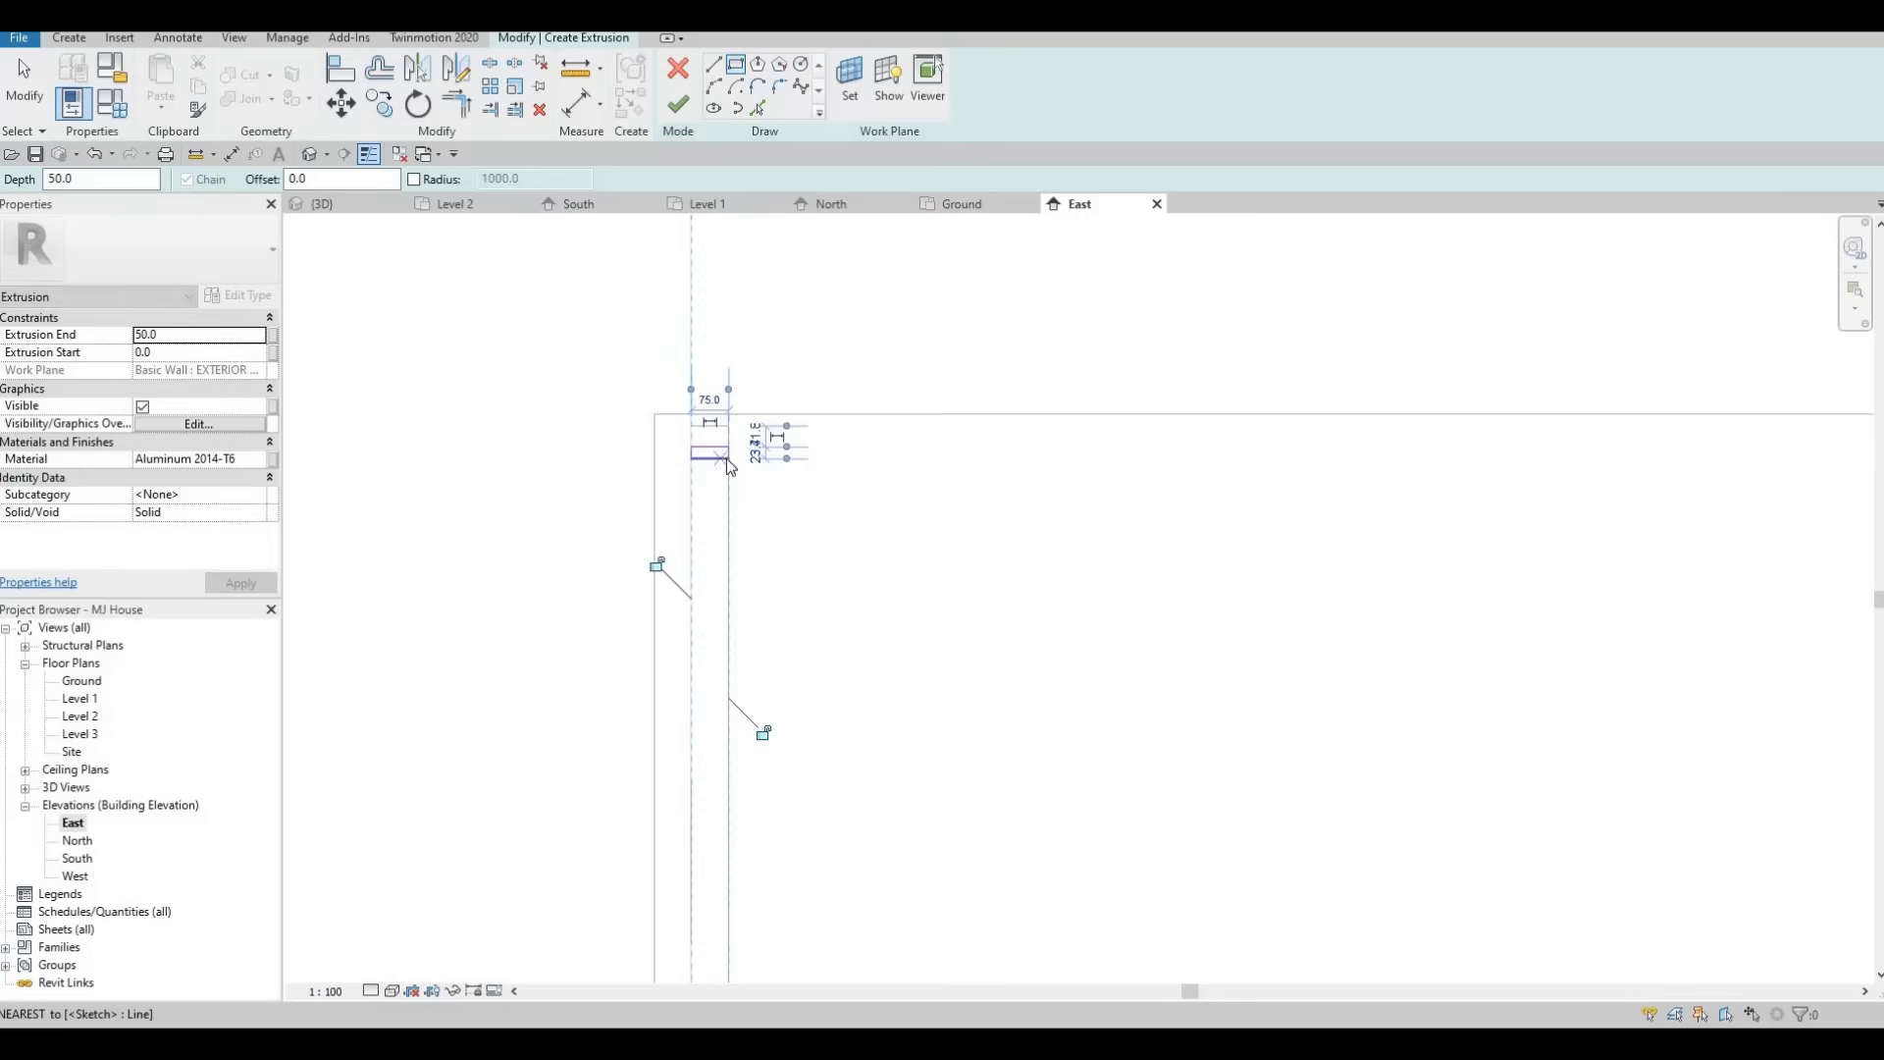
scroll(721, 463, up, 3)
key(Escape)
key(Escape)
key(Escape)
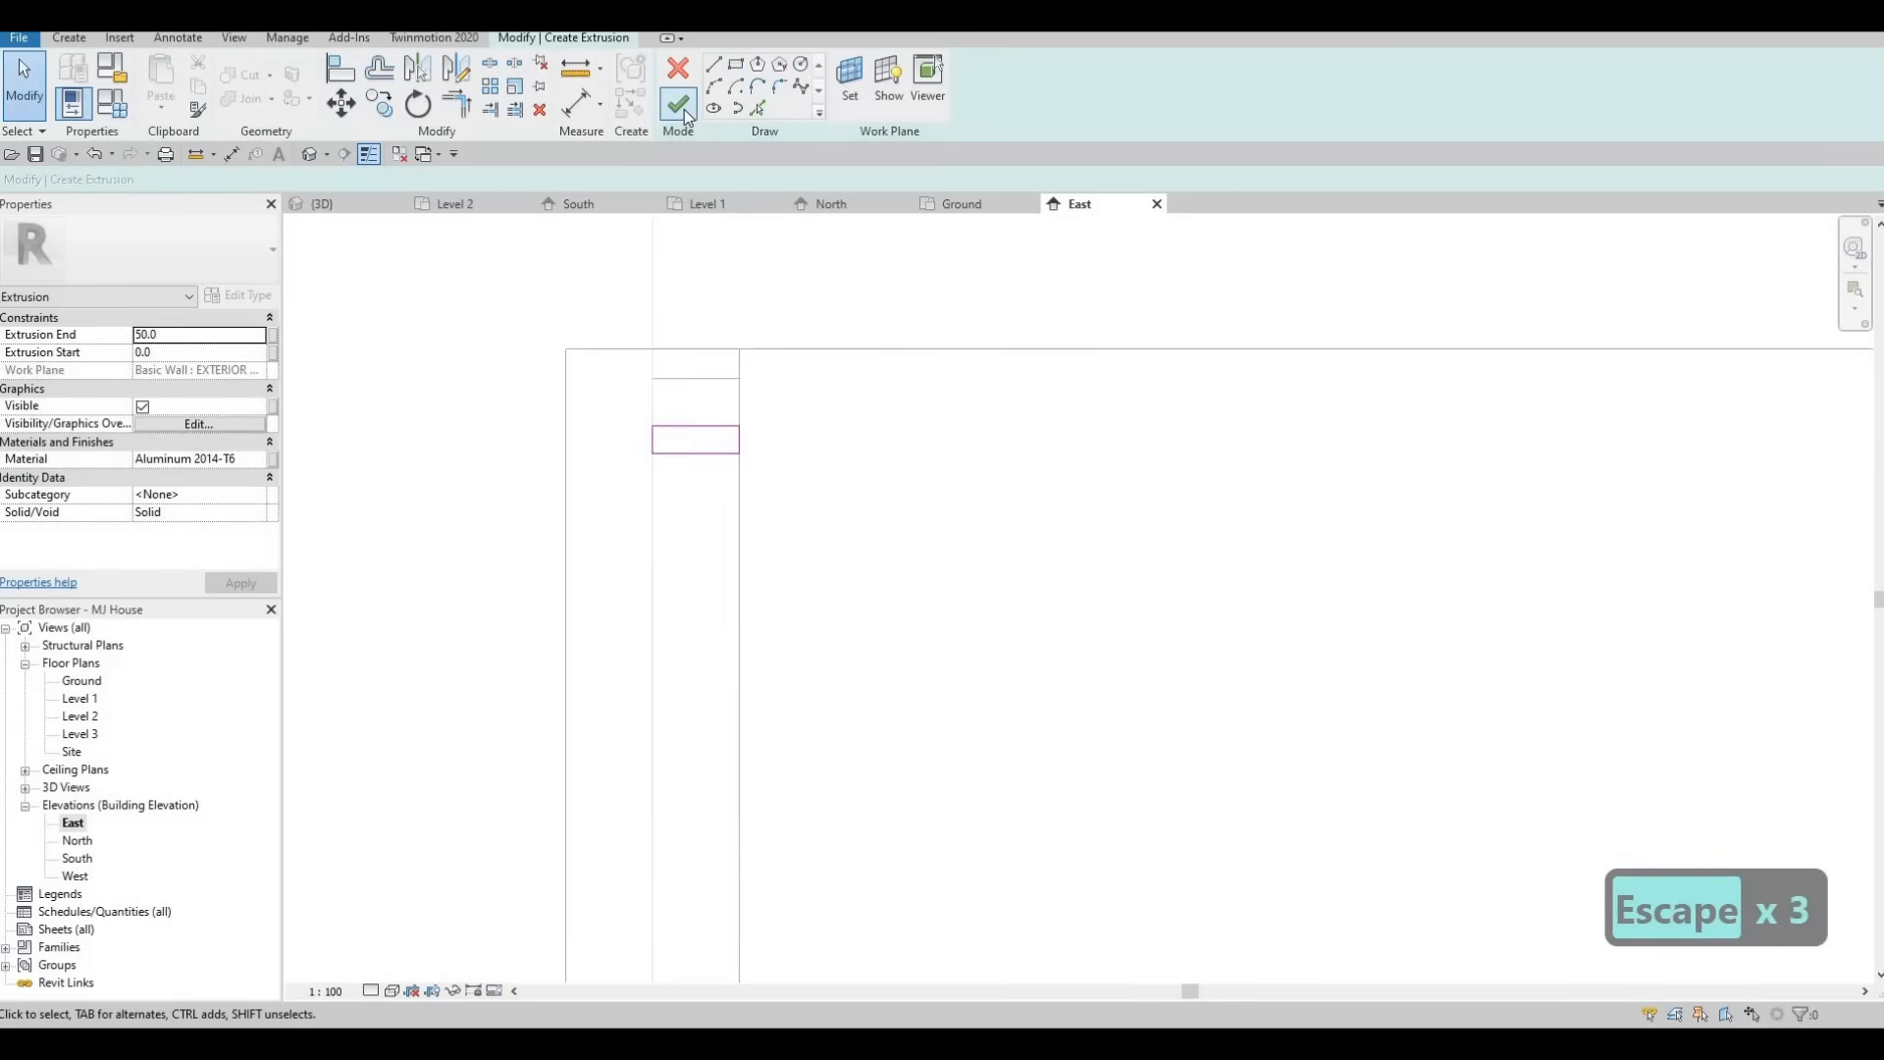
click(685, 109)
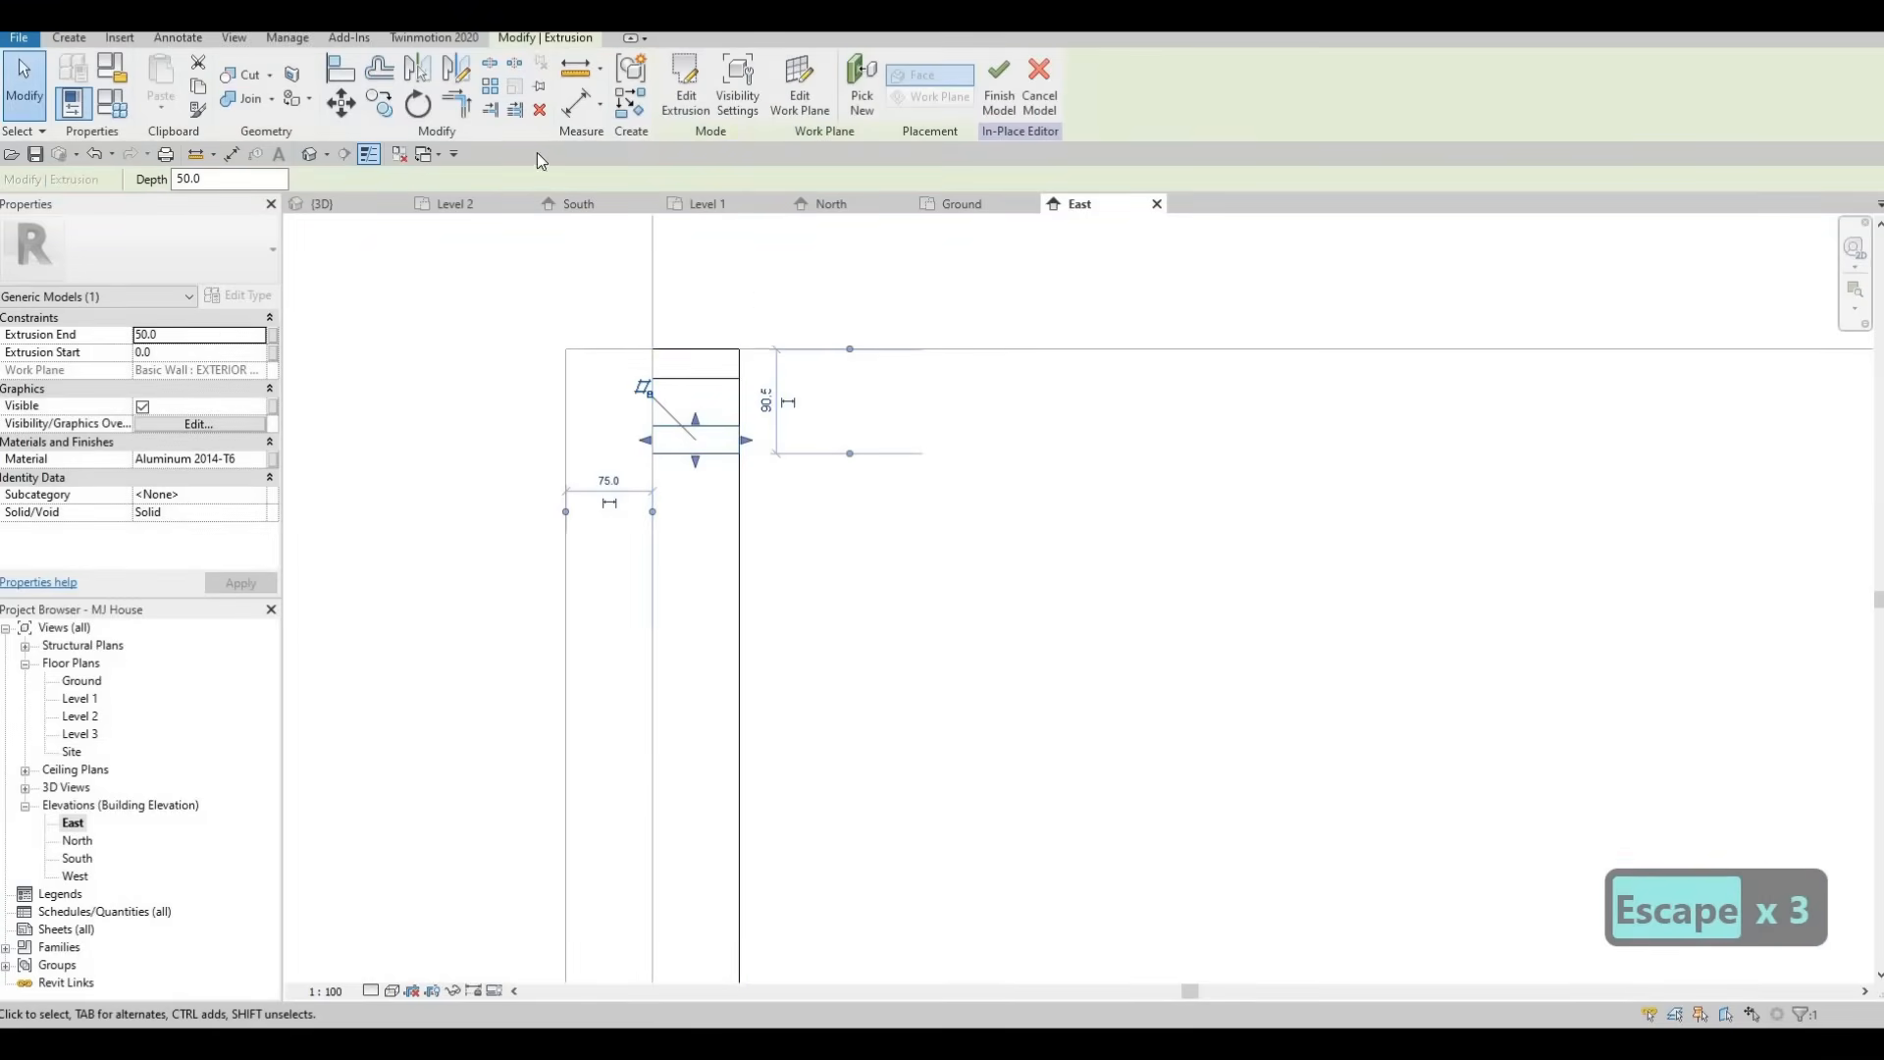
Array the slat downward along the notch edge with 10 members, spacing them to the last position.
click(490, 86)
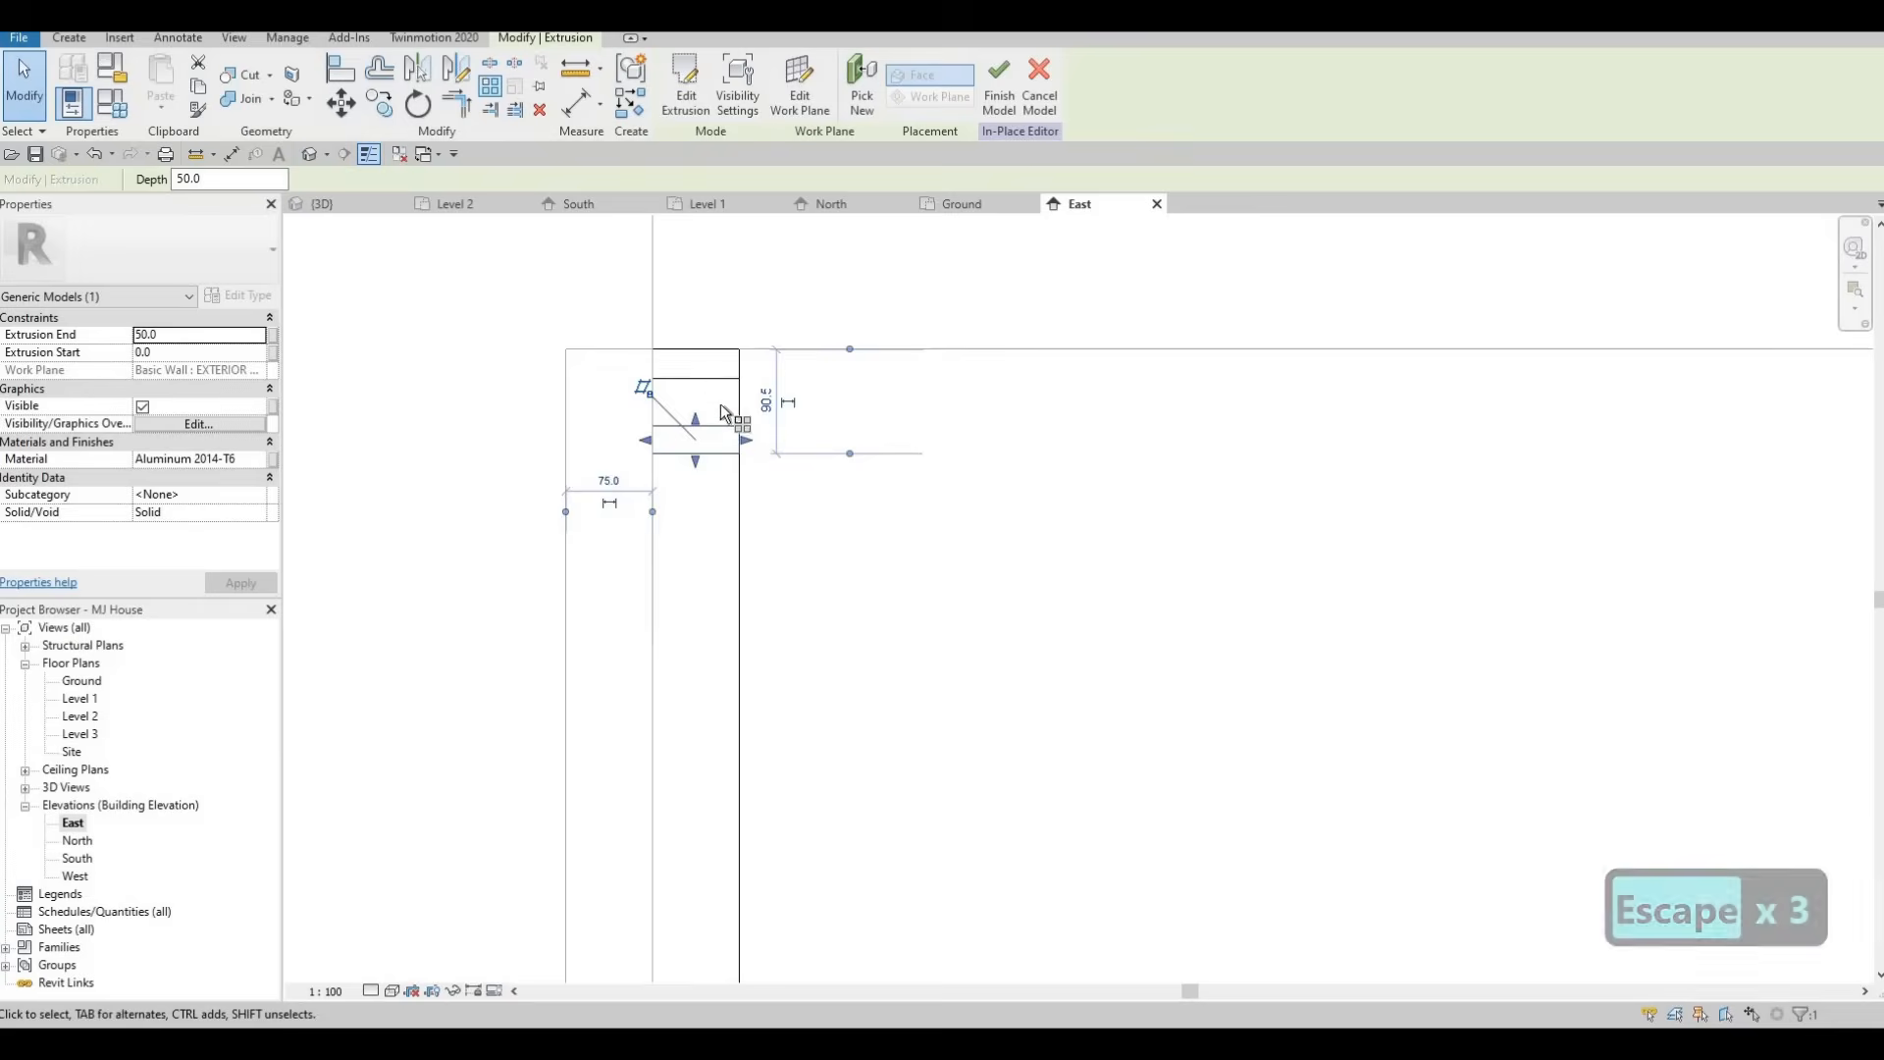
scroll(715, 419, down, 2)
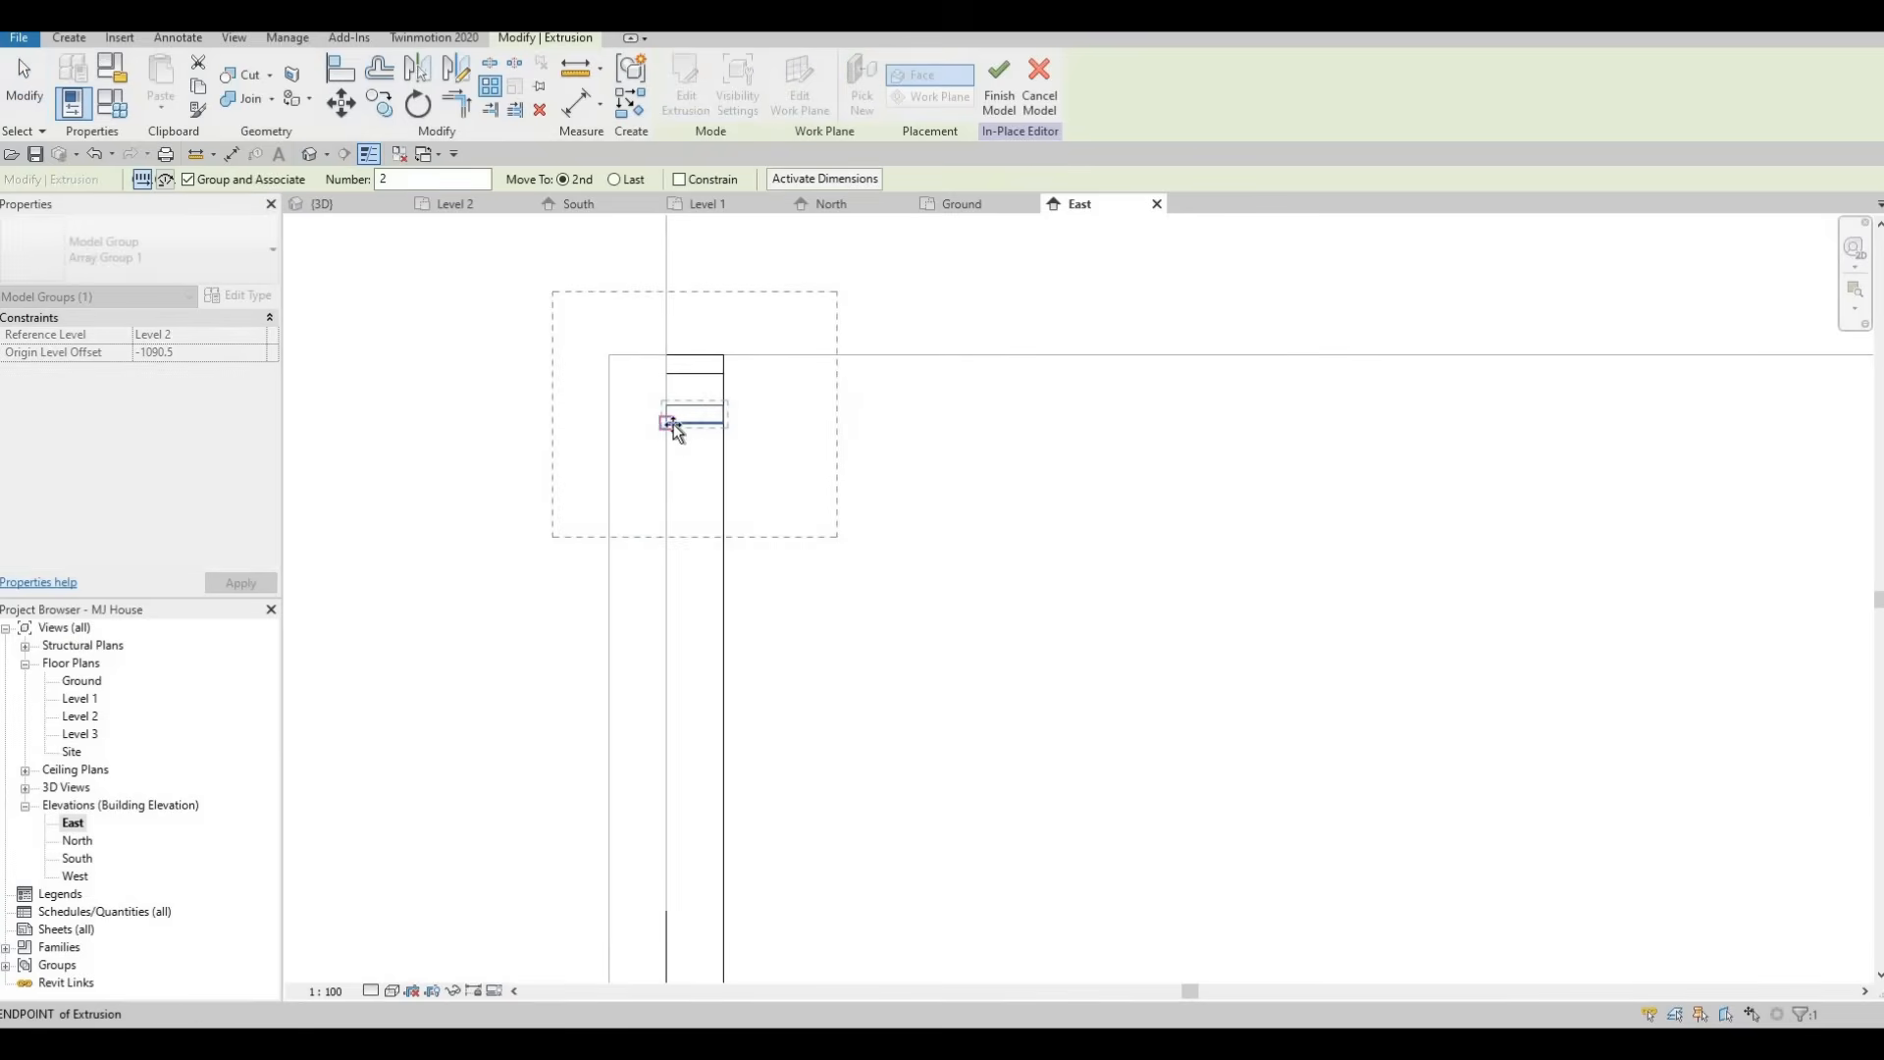
click(667, 421)
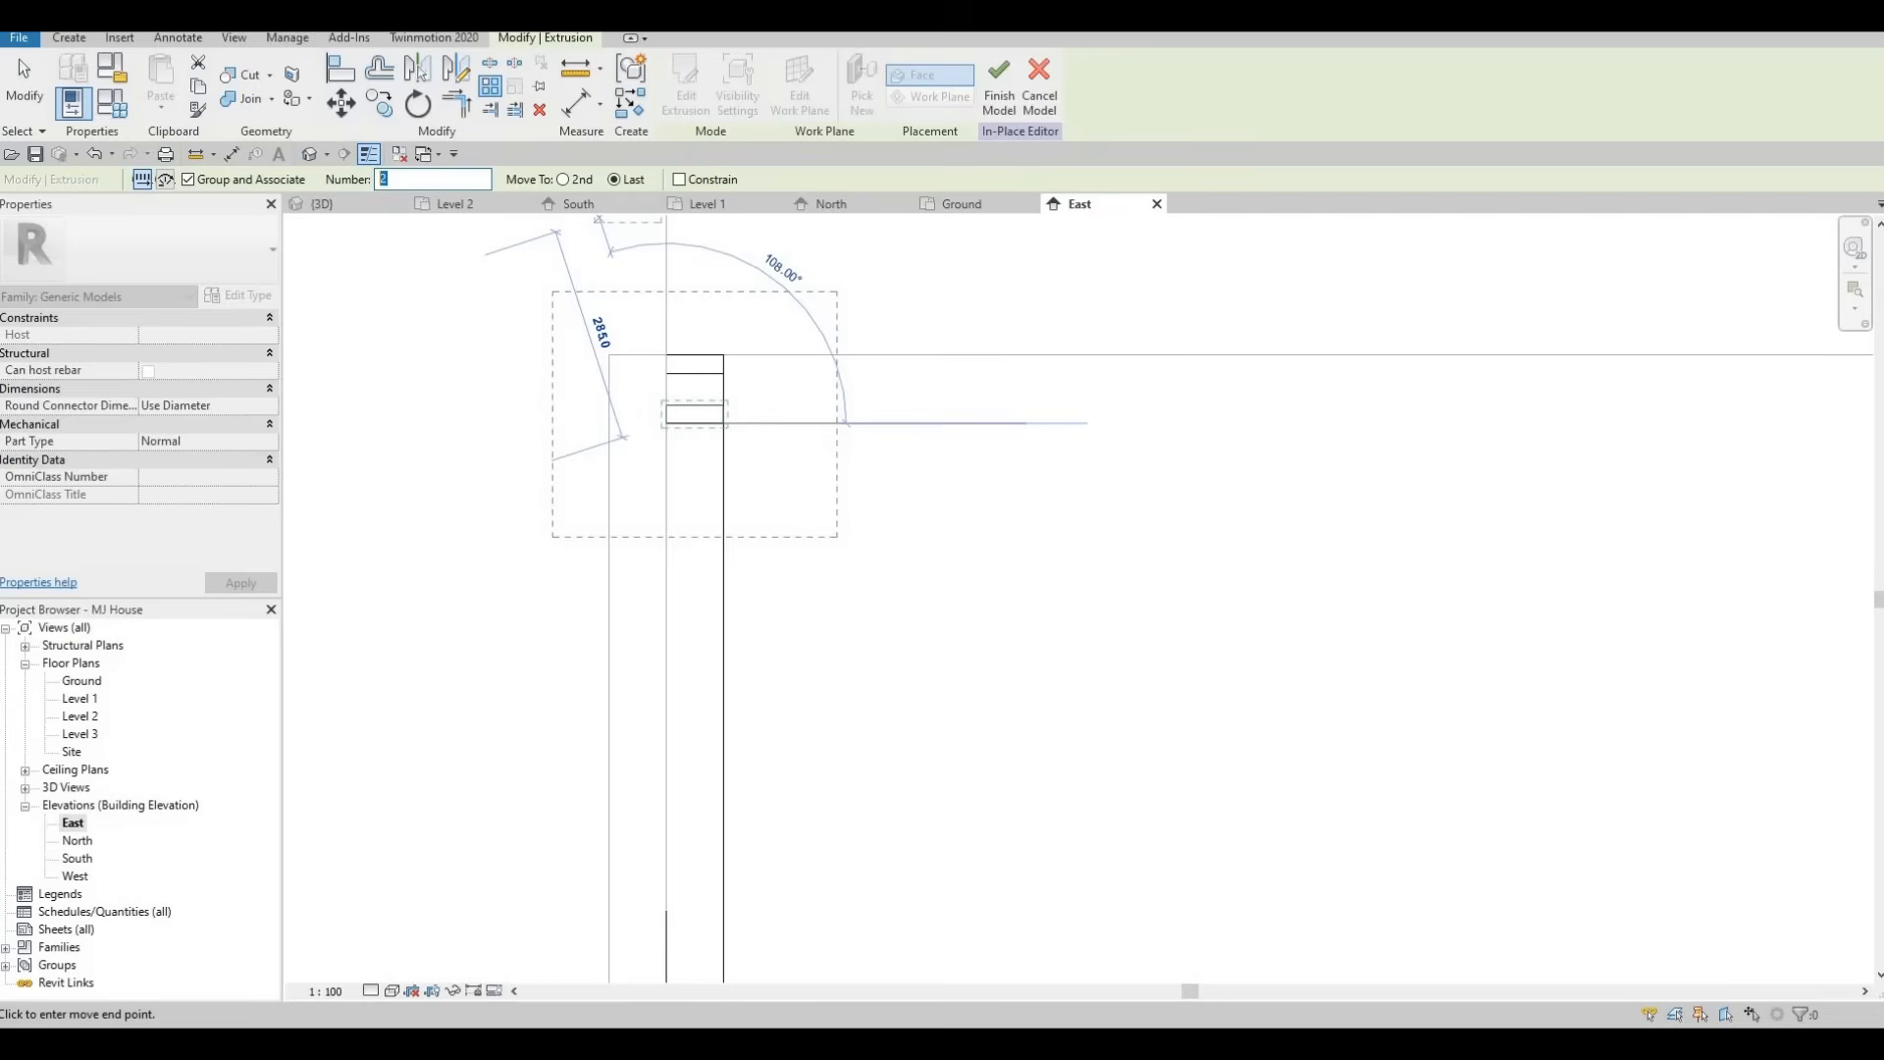
text(10)
middle_drag(715, 770, 675, 189)
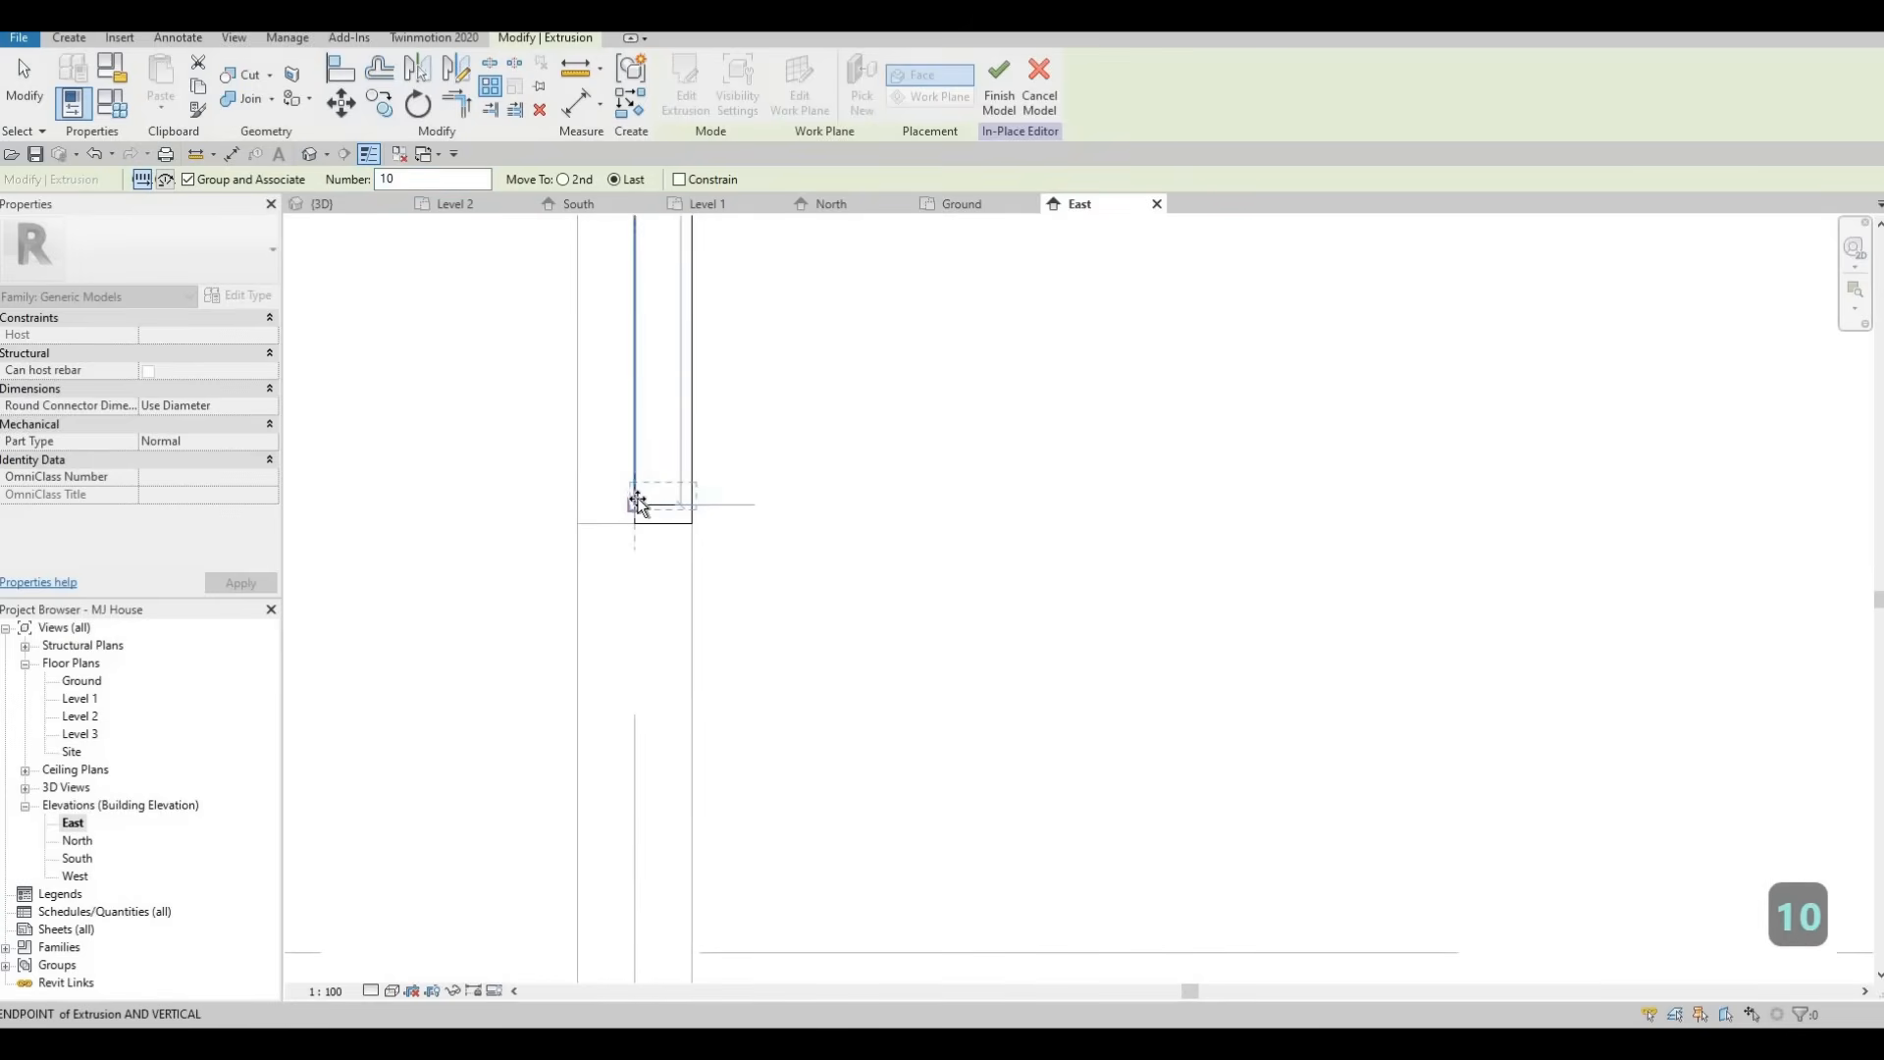
click(636, 497)
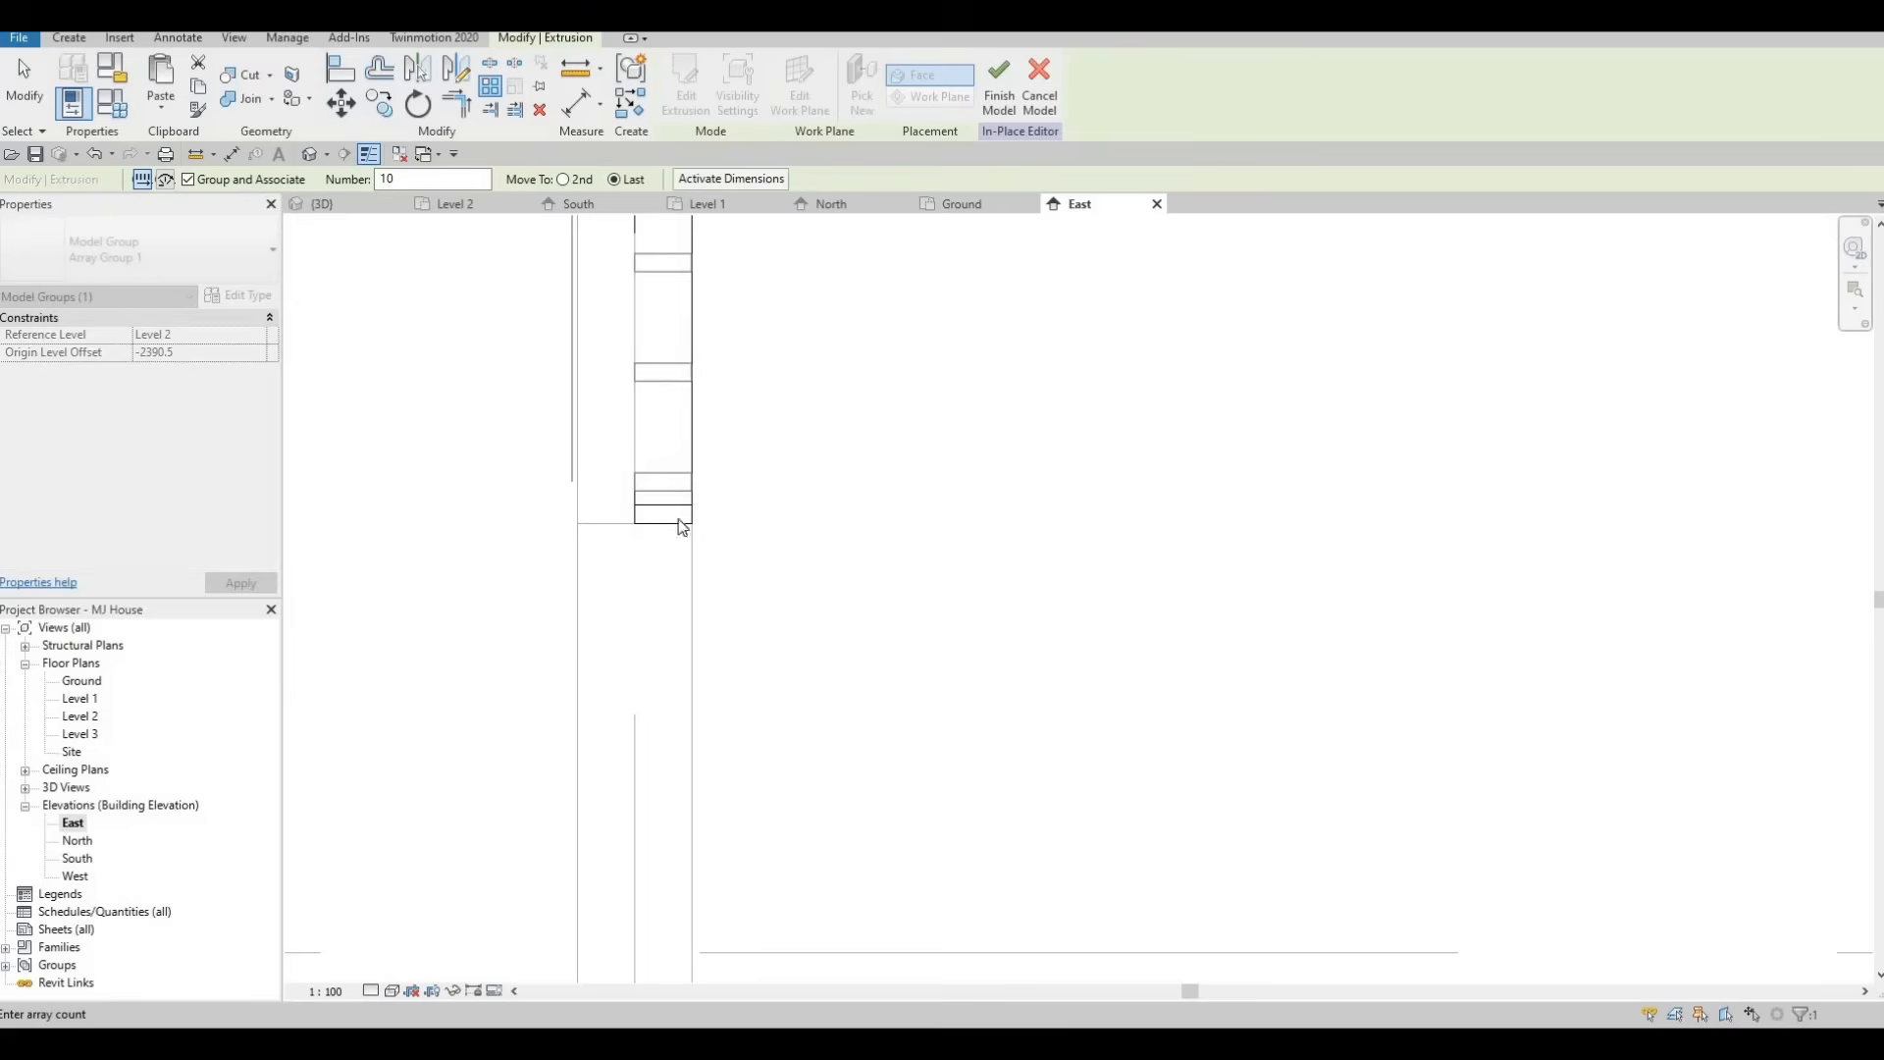
mouse_move(684, 528)
middle_down()
mouse_move(713, 567)
mouse_move(705, 540)
middle_up()
scroll(687, 559, down, 3)
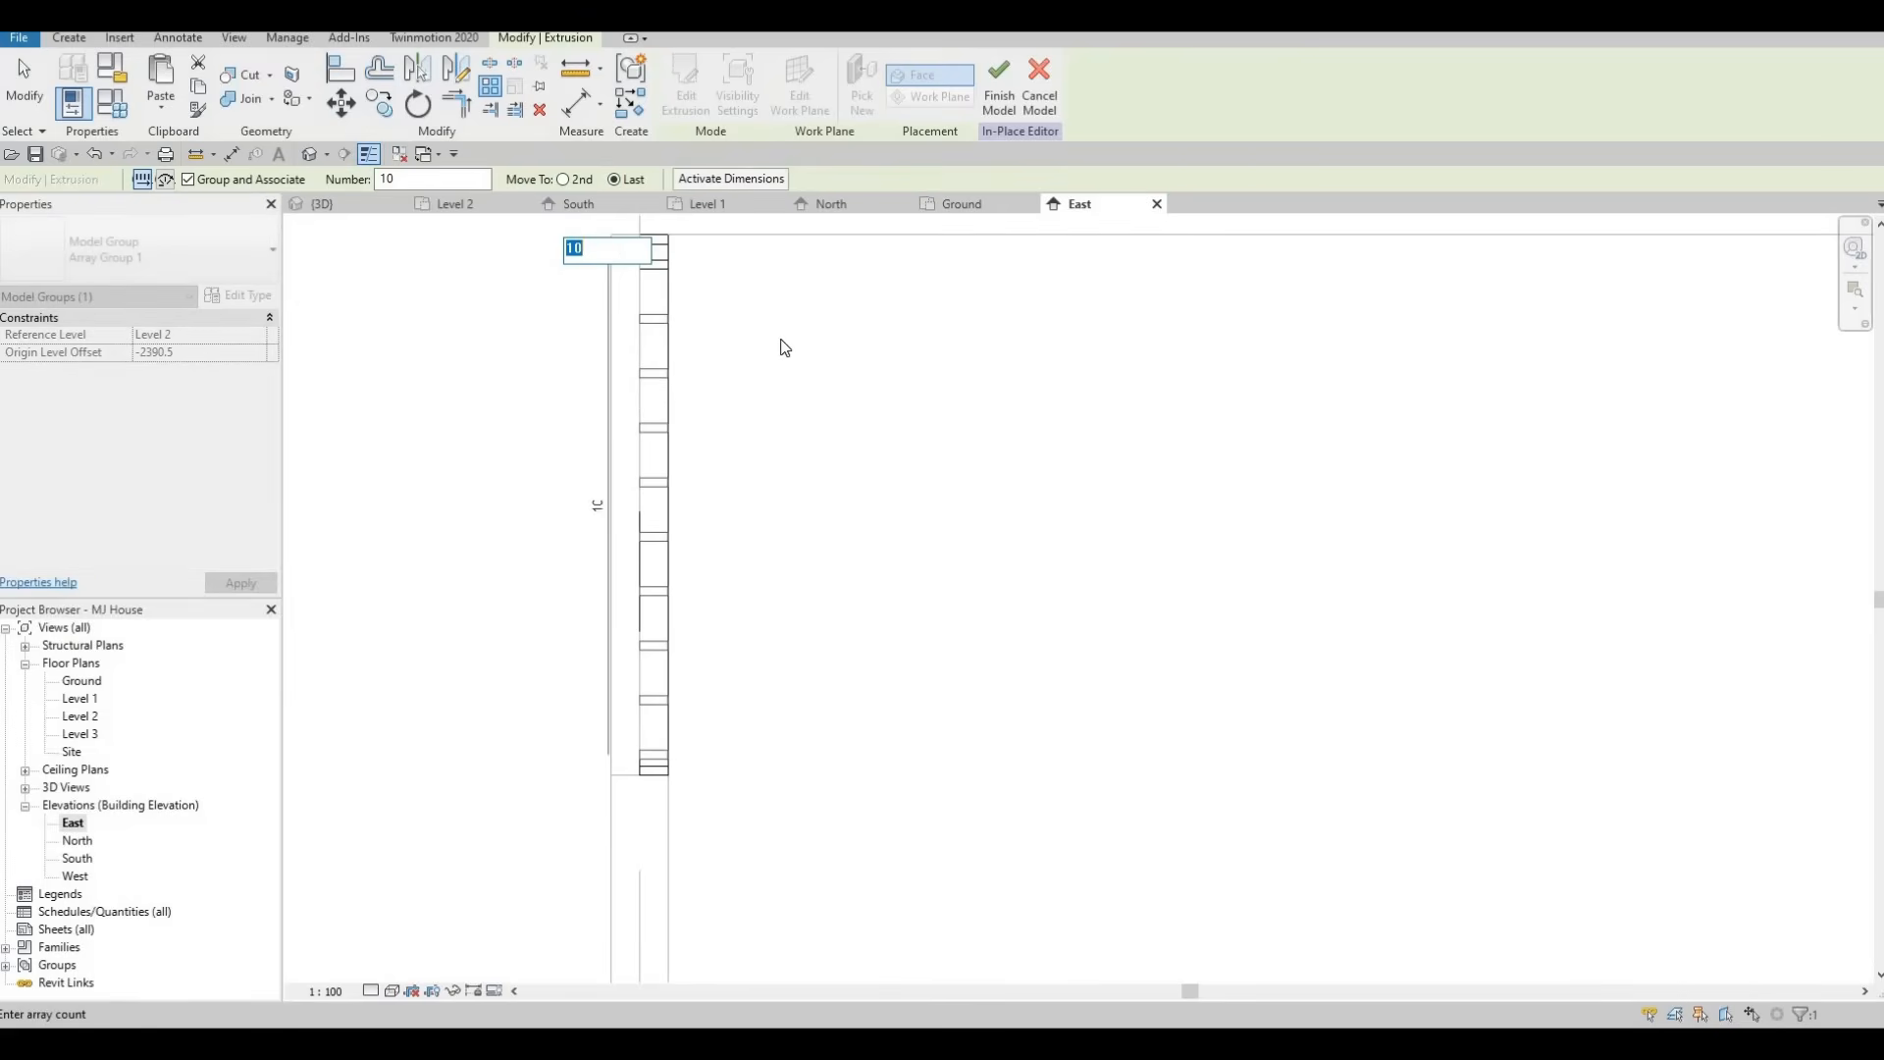
key(Escape)
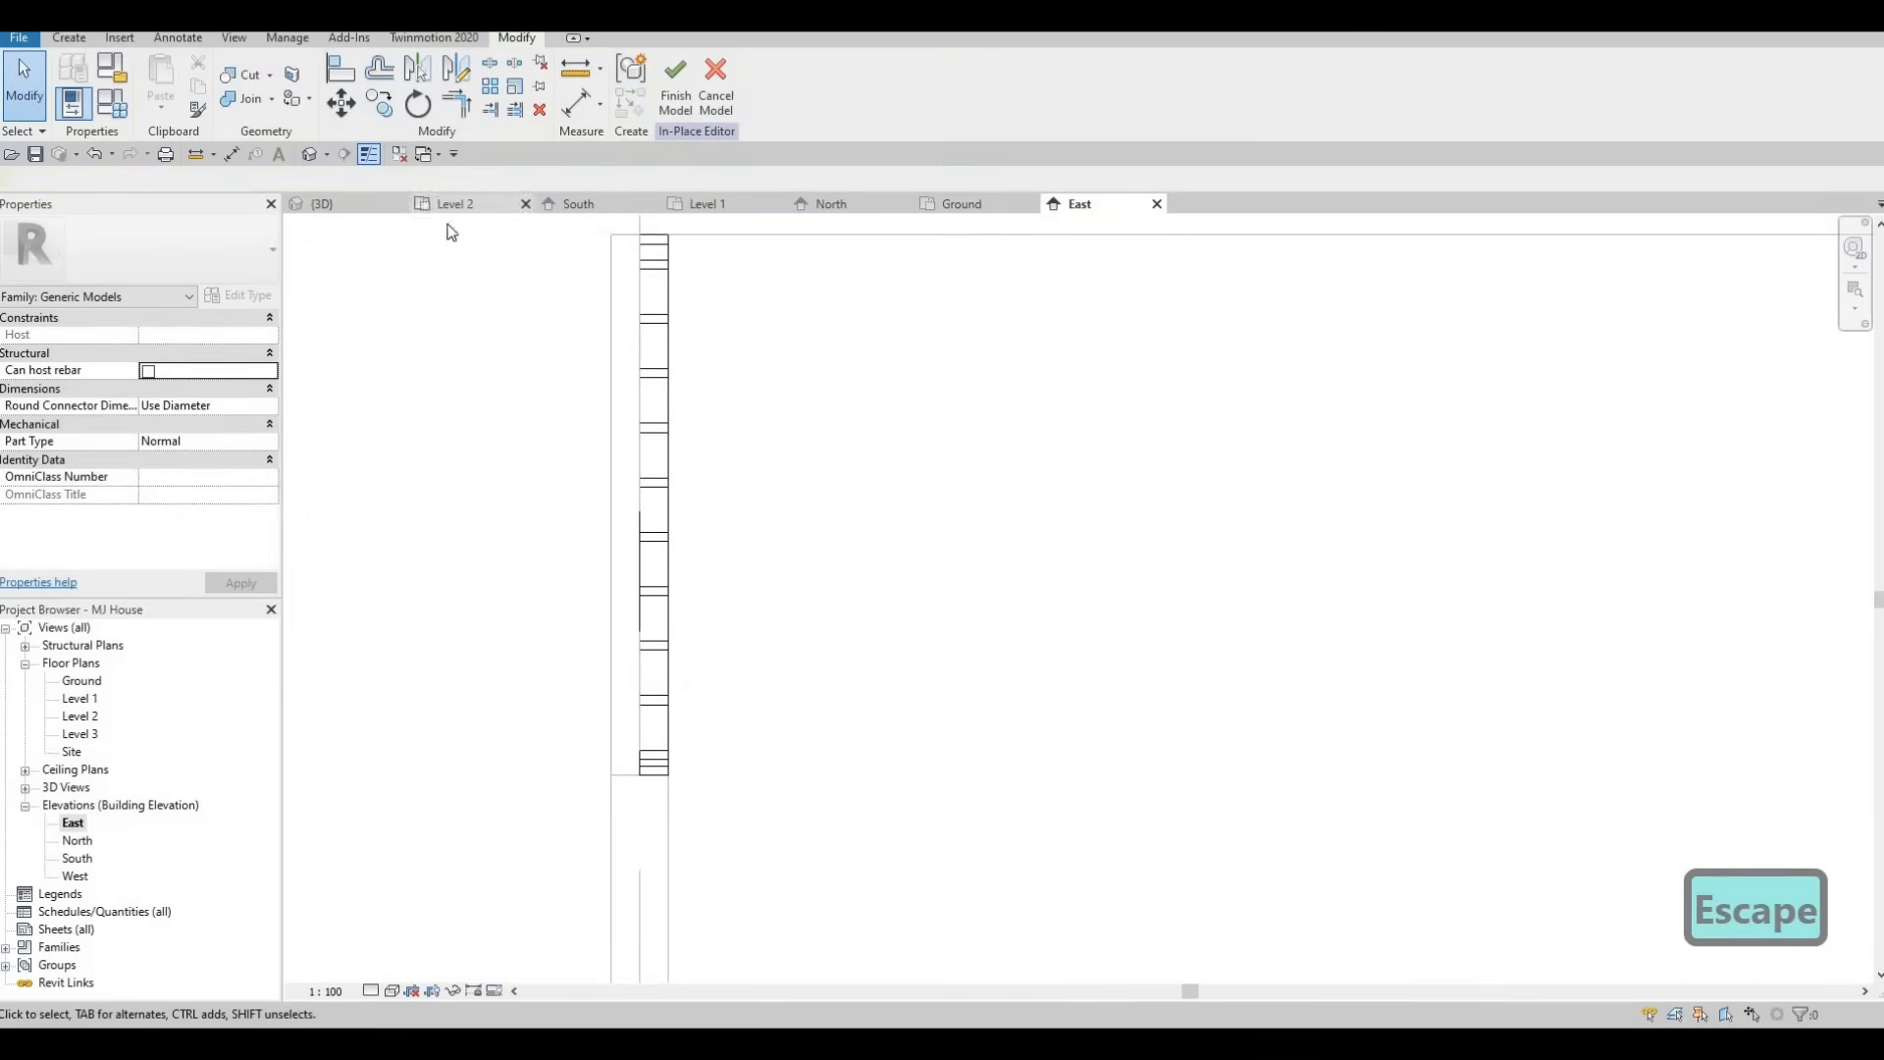
Set the slat array's member count to 15 and finish the in-place model.
click(326, 204)
shift+middle_drag(1212, 534, 768, 216)
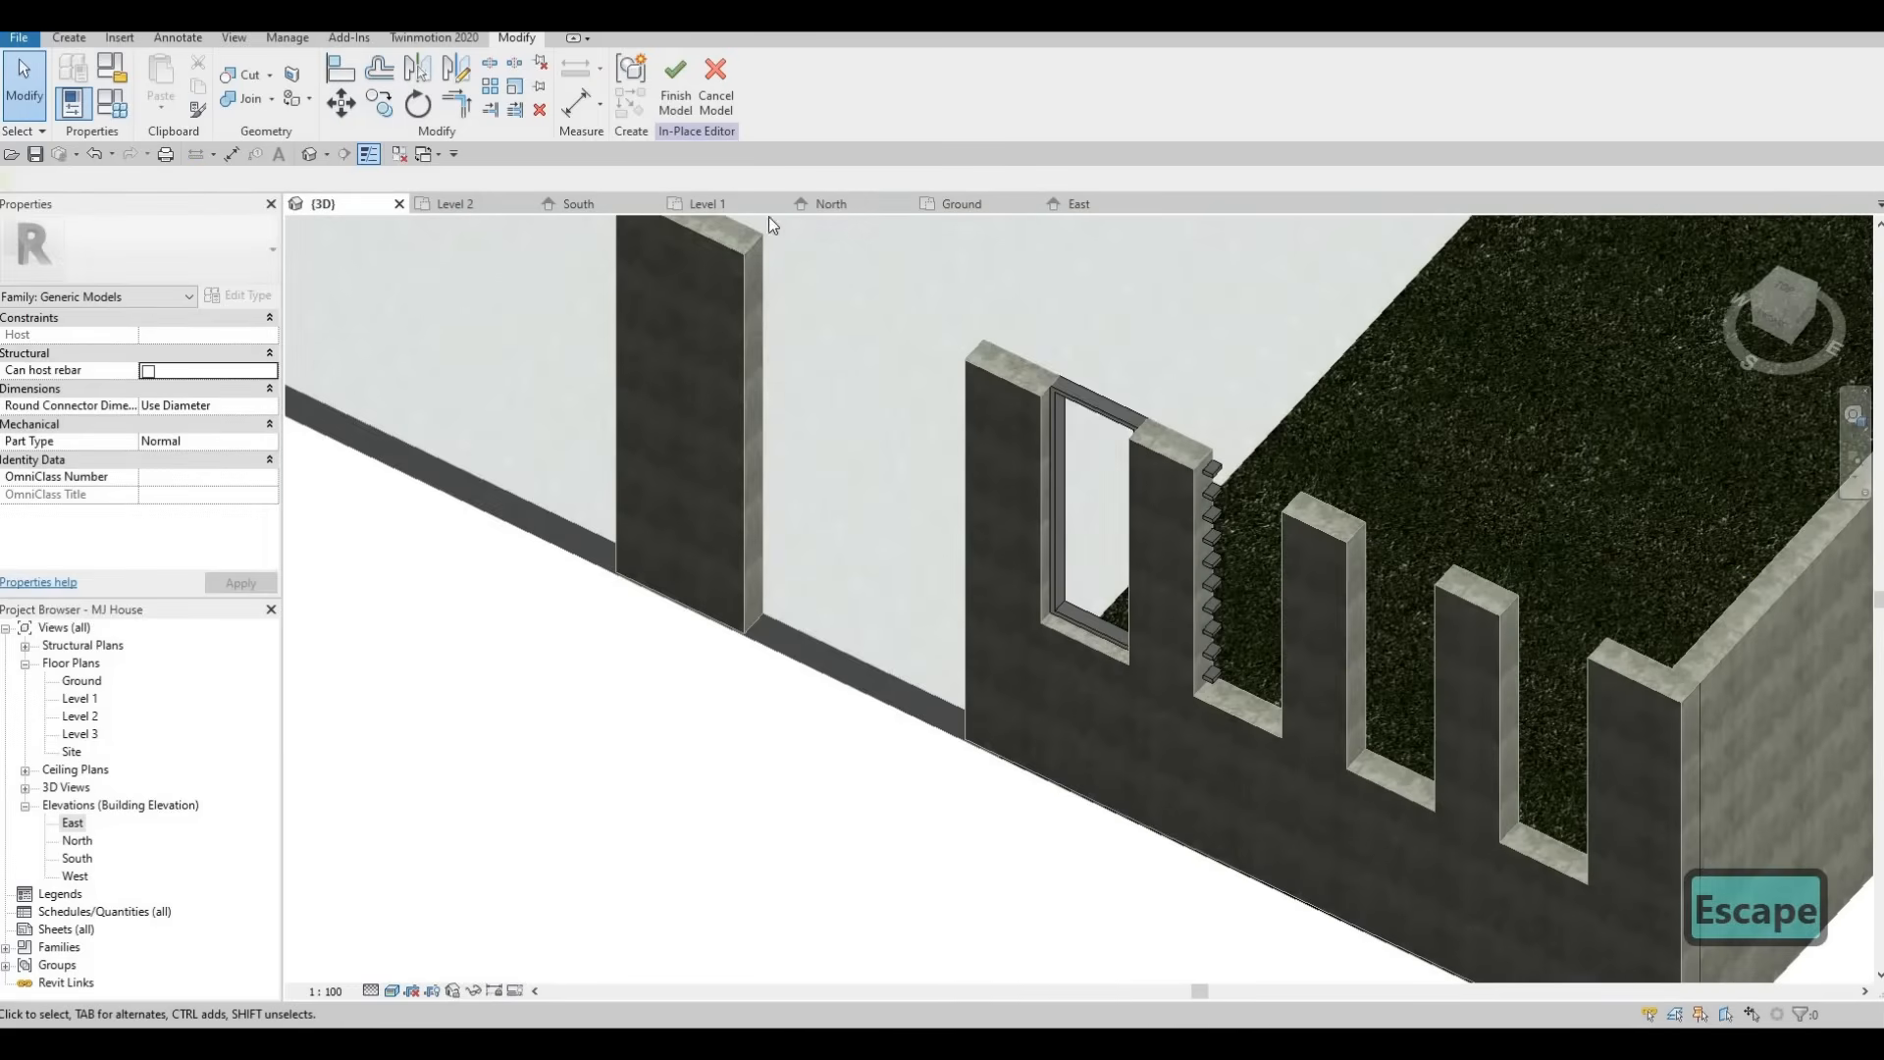
click(1075, 204)
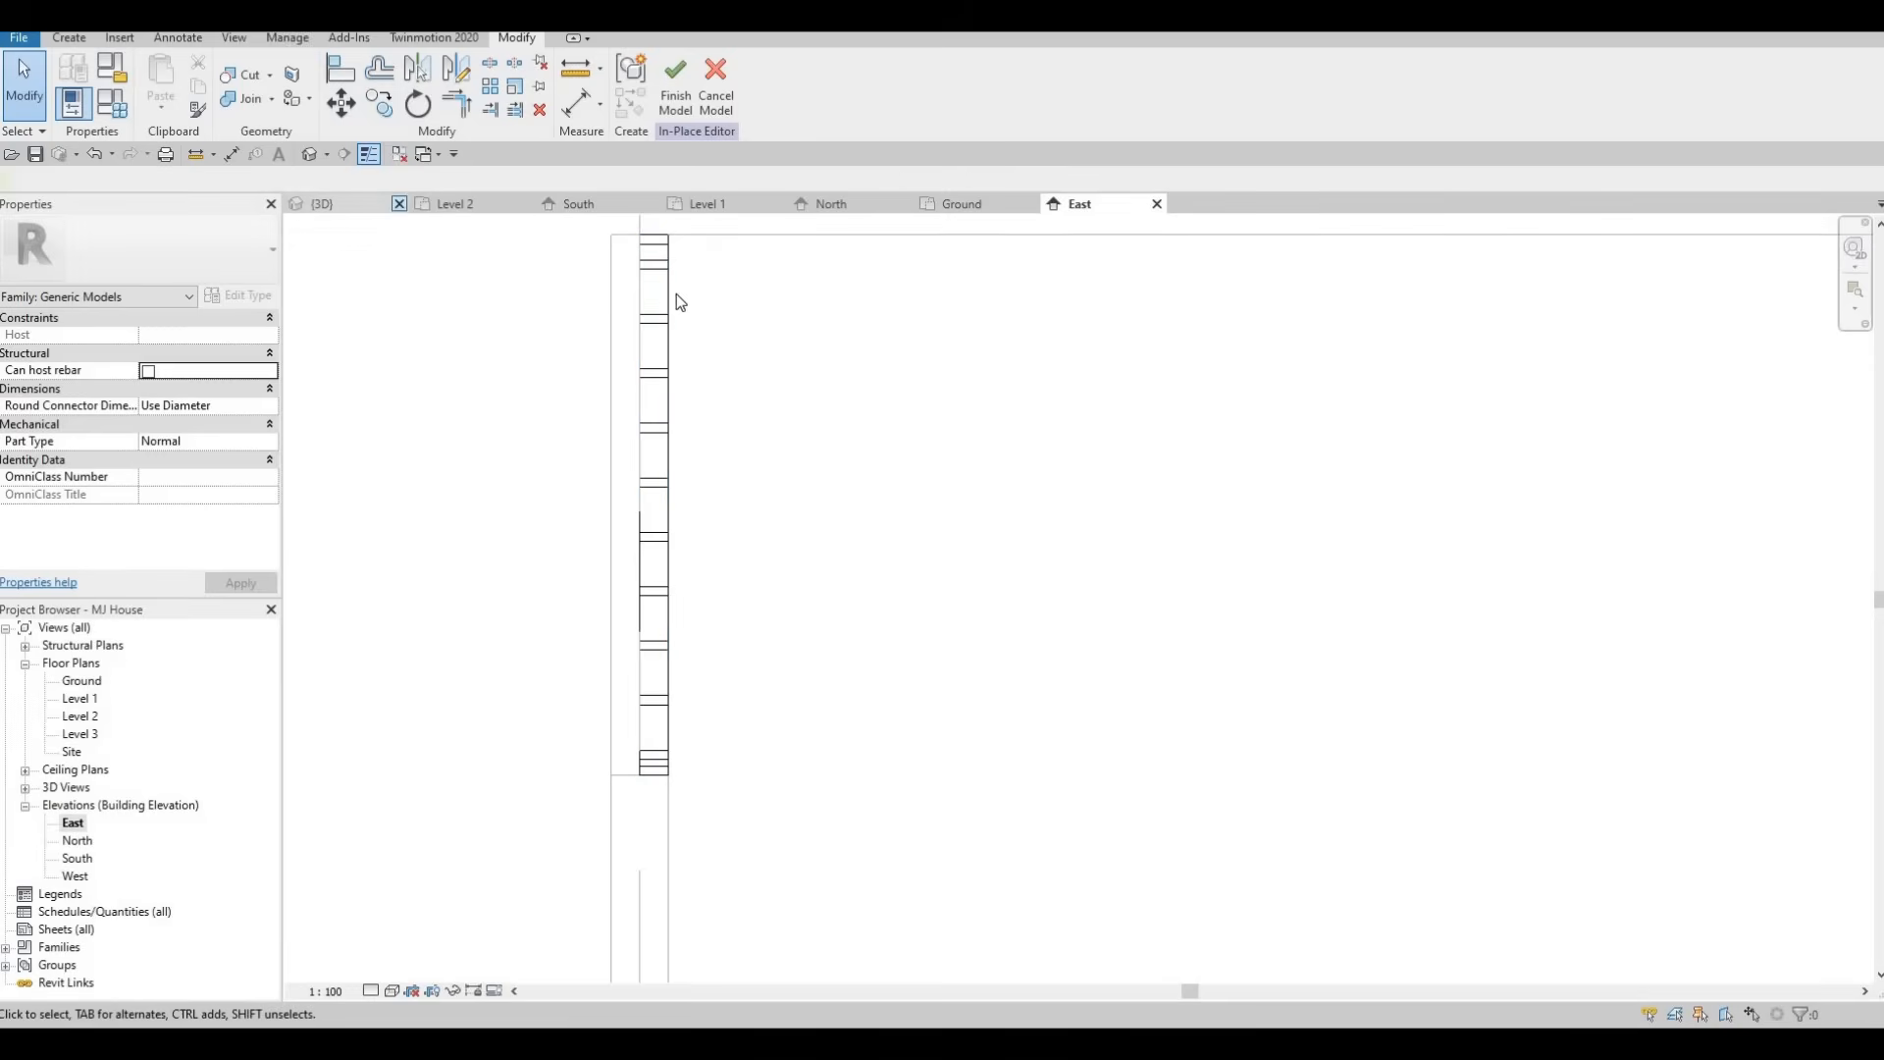
click(631, 338)
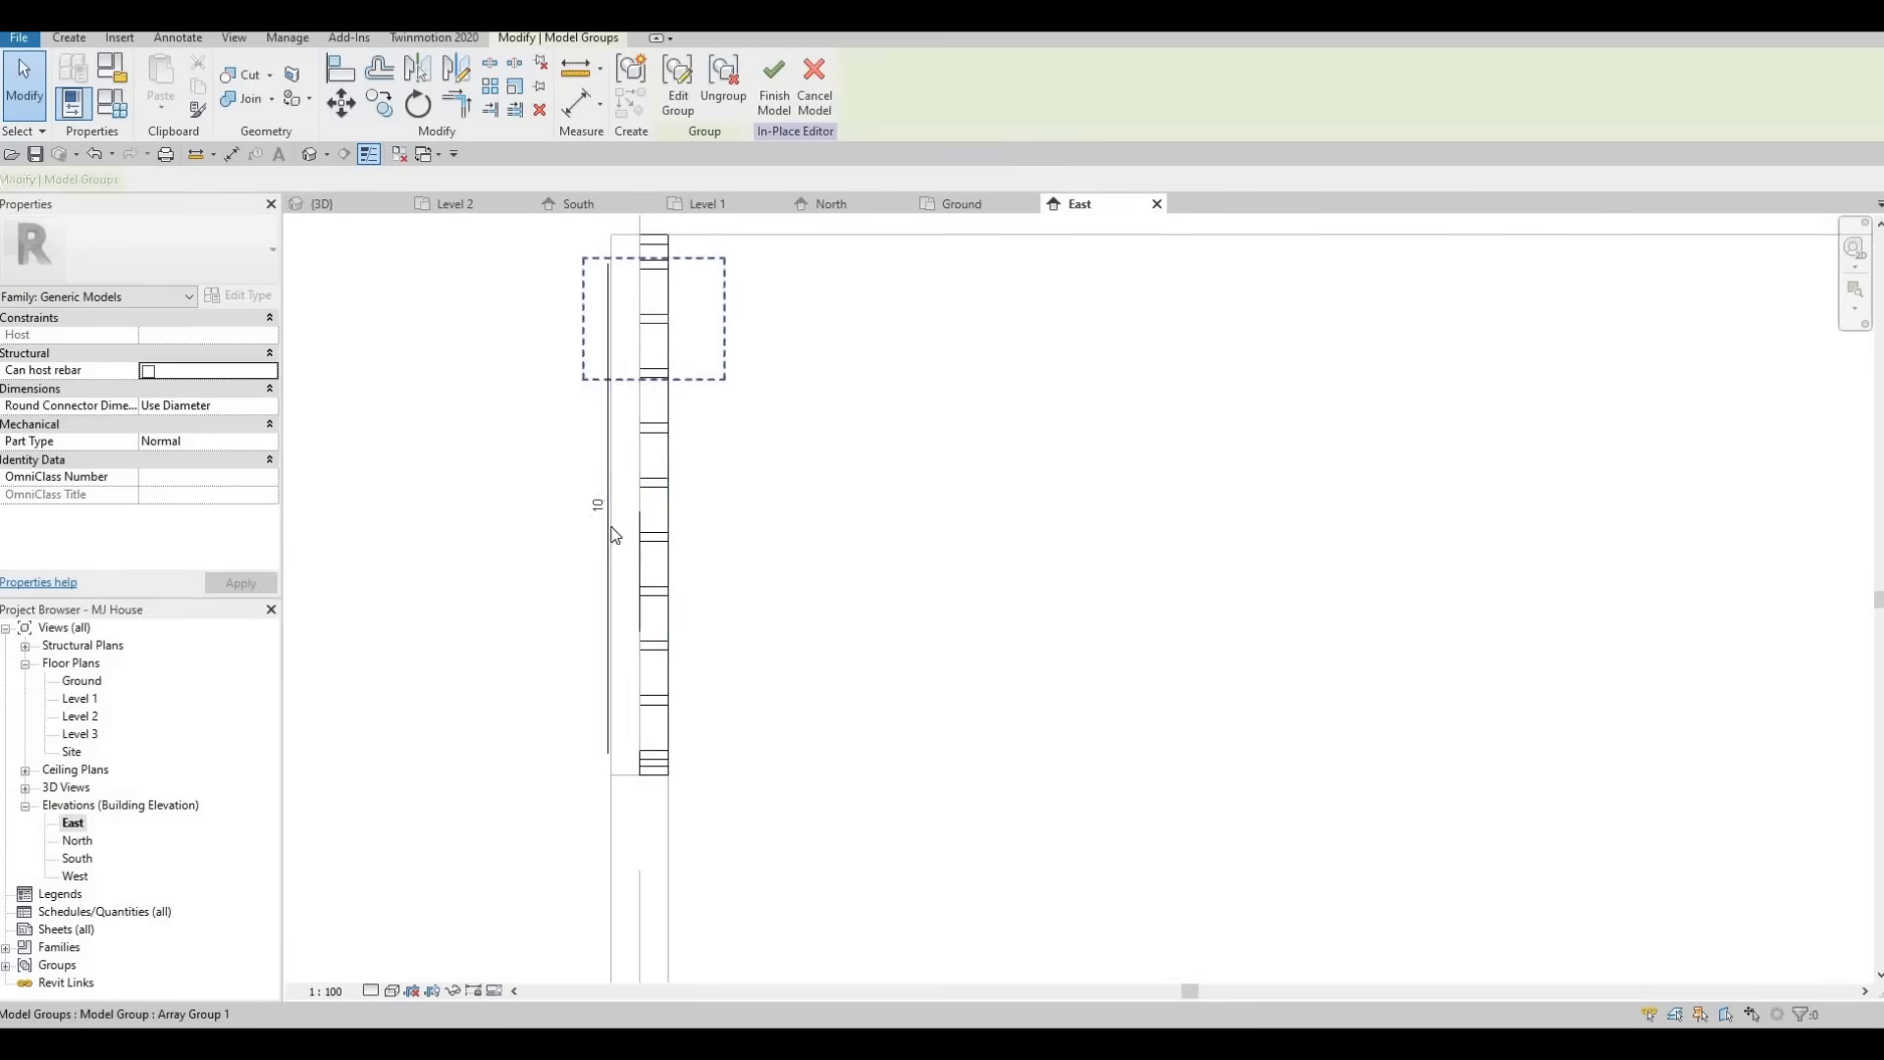
click(599, 504)
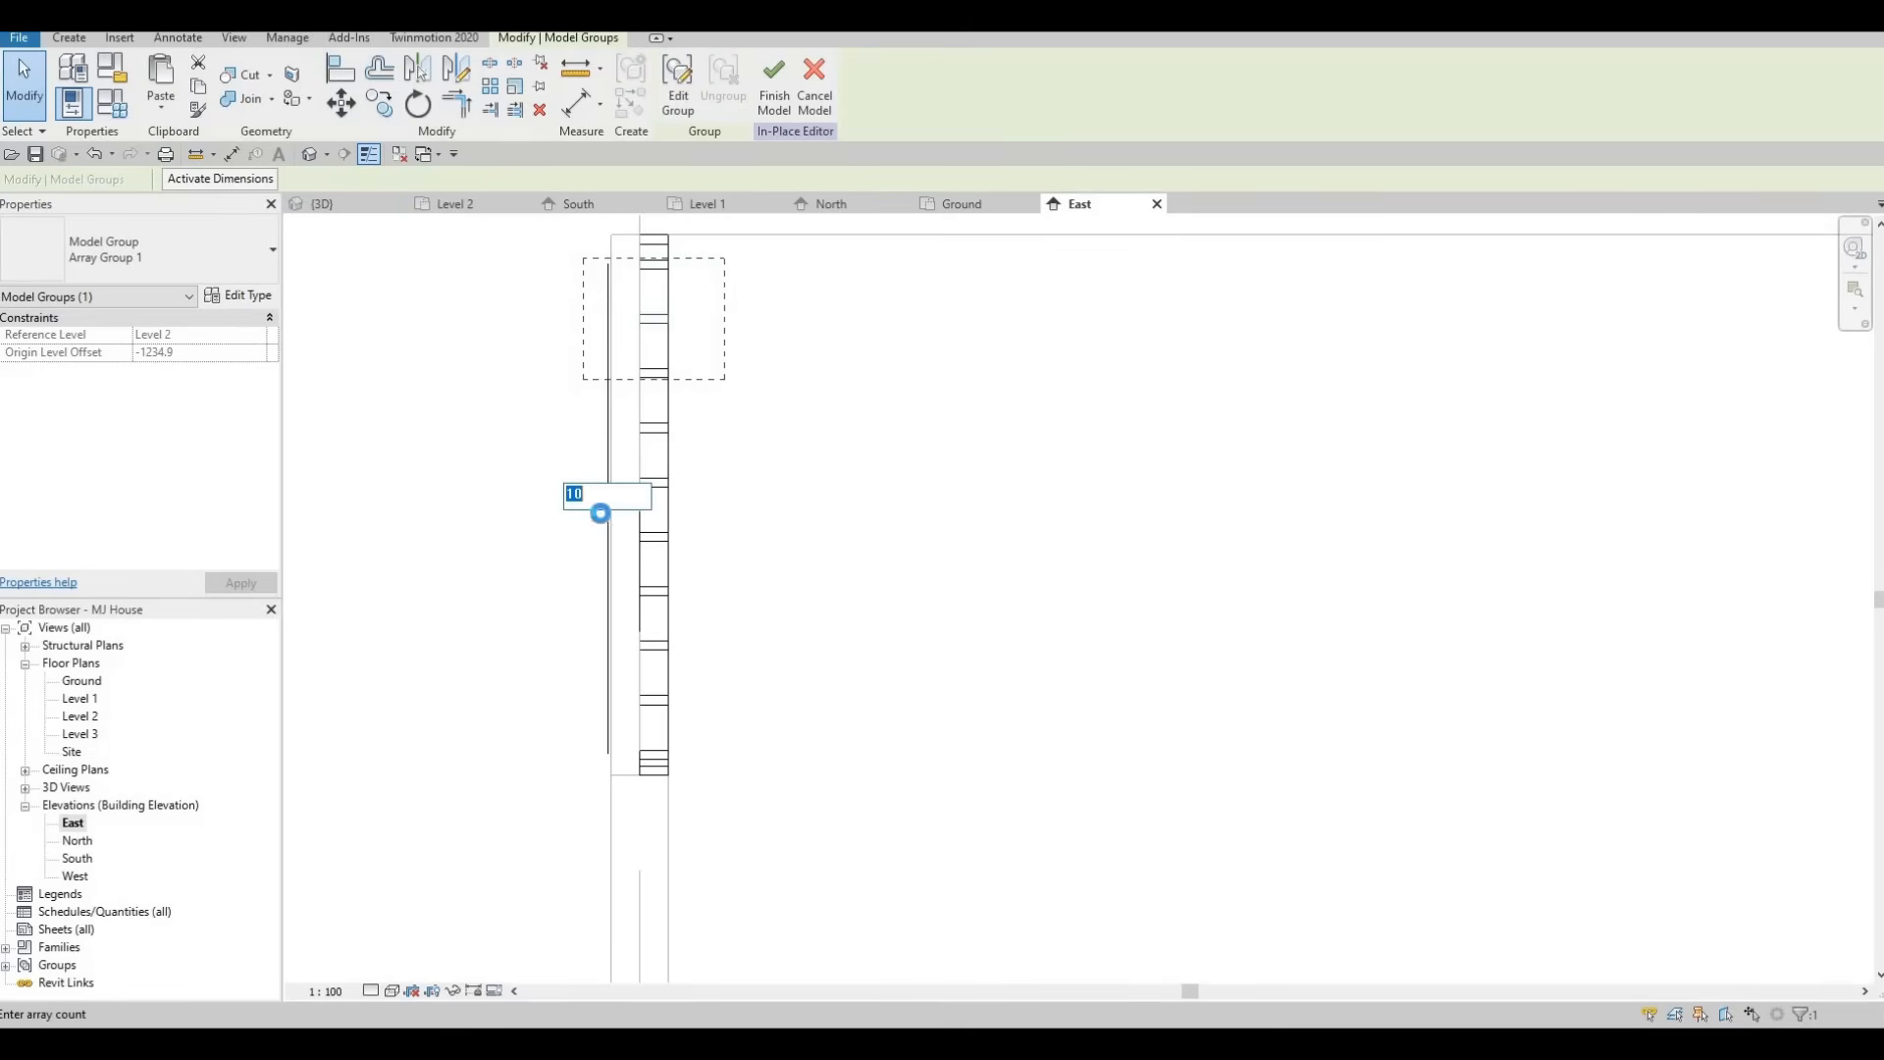
text(15)
key(Return)
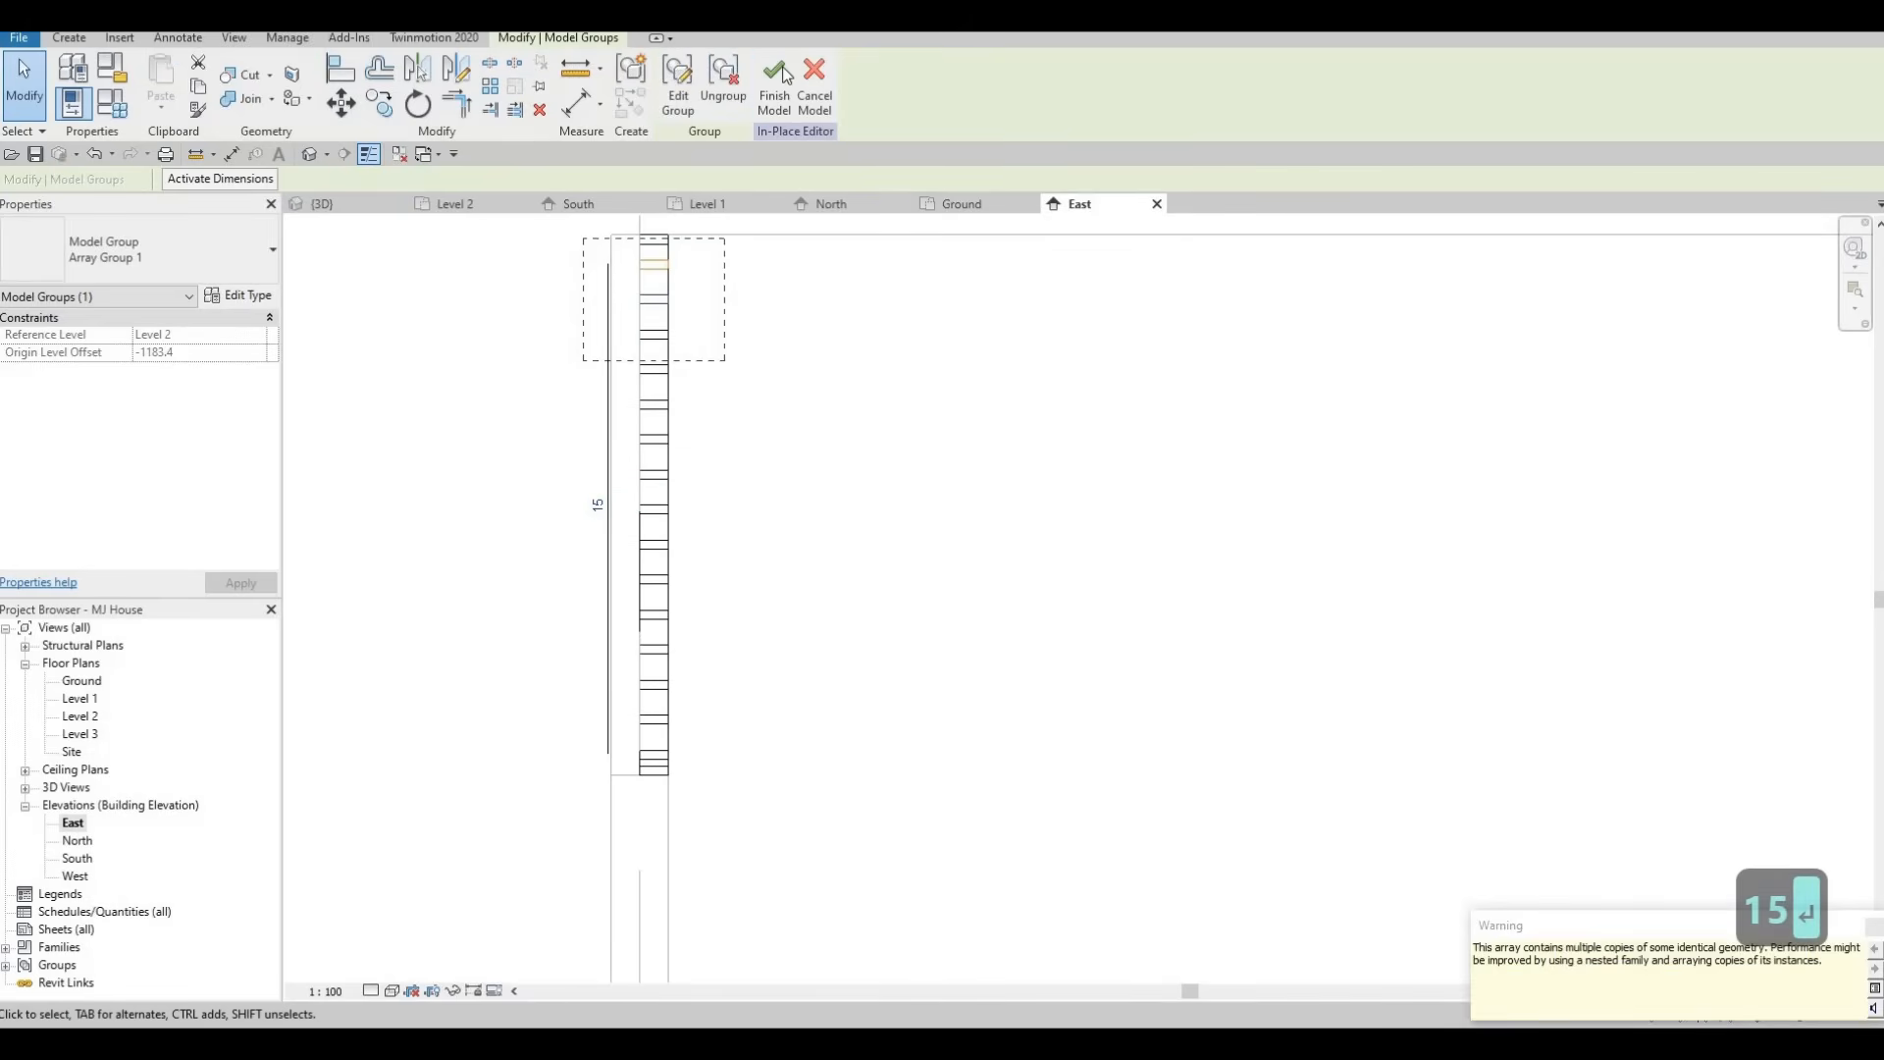
click(779, 108)
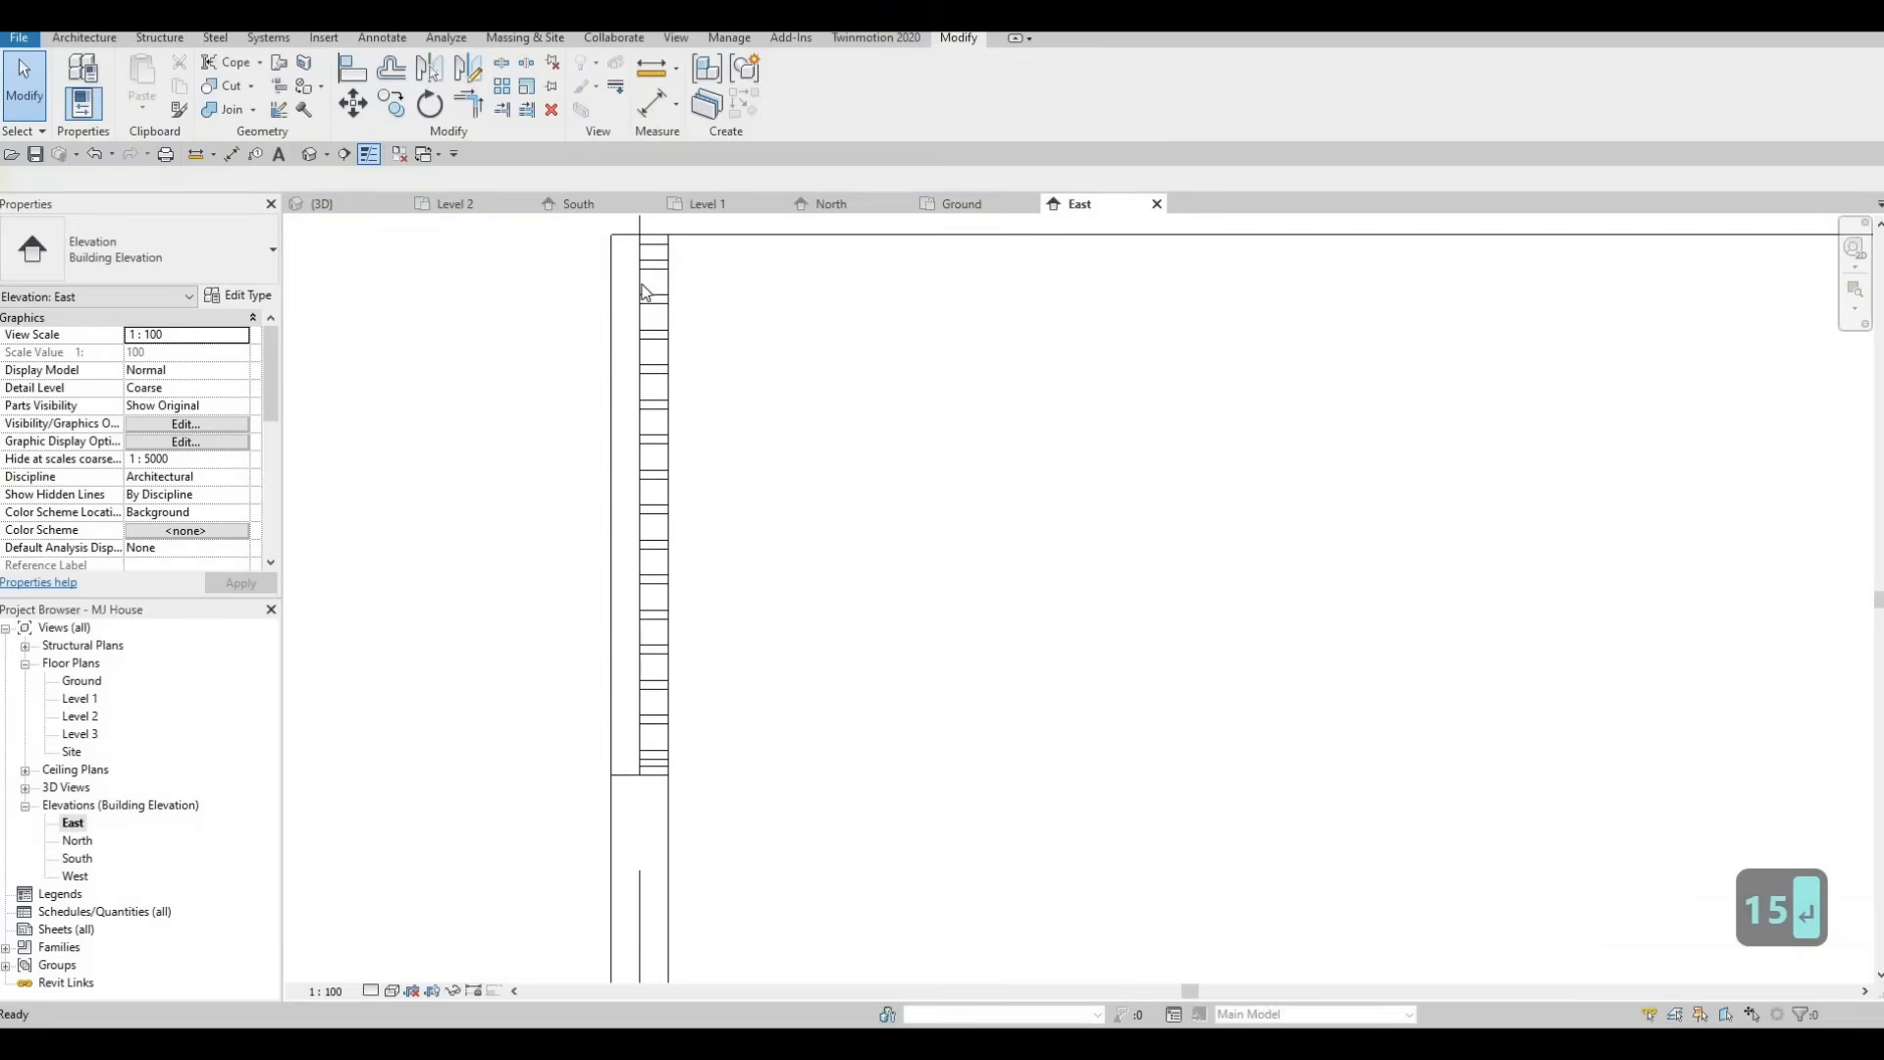
Edit the slat array group in 3D and stretch the slat across the window opening to Extrusion Start -785 and End -368.
click(324, 203)
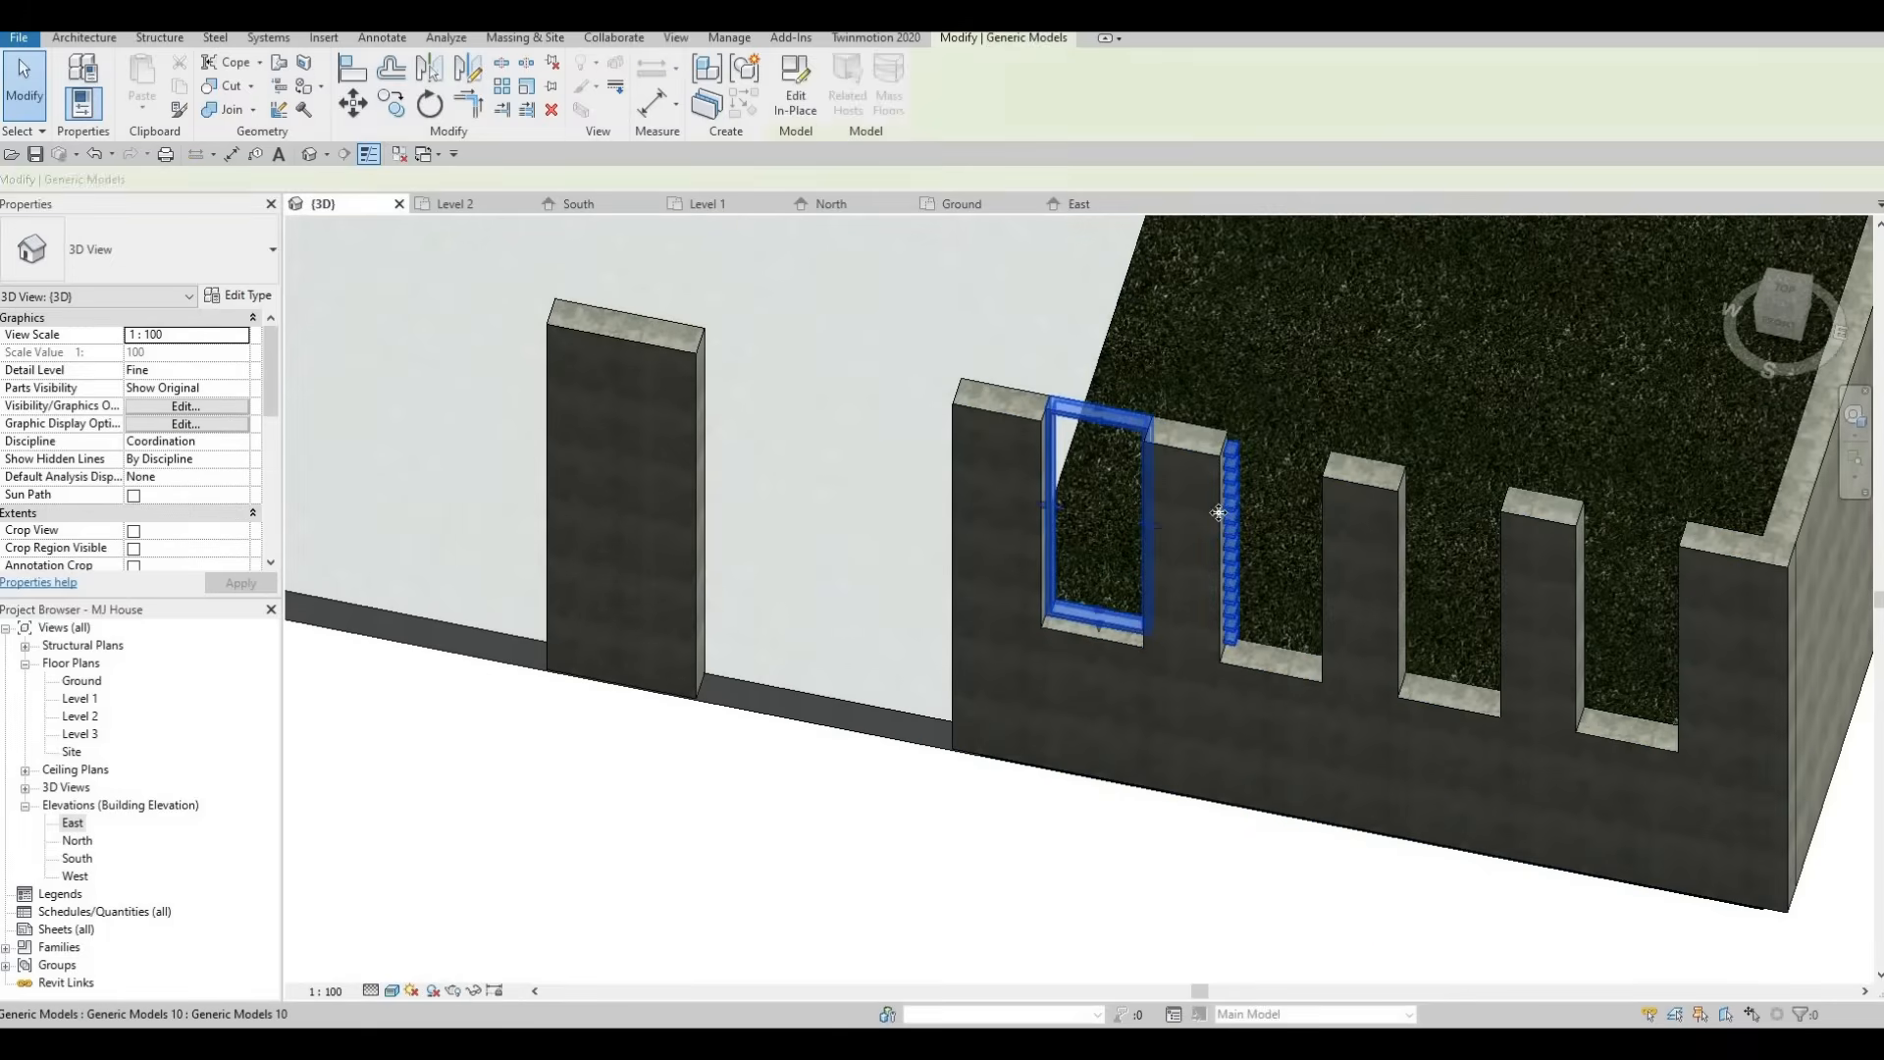
click(1231, 492)
scroll(1231, 491, up, 5)
click(795, 83)
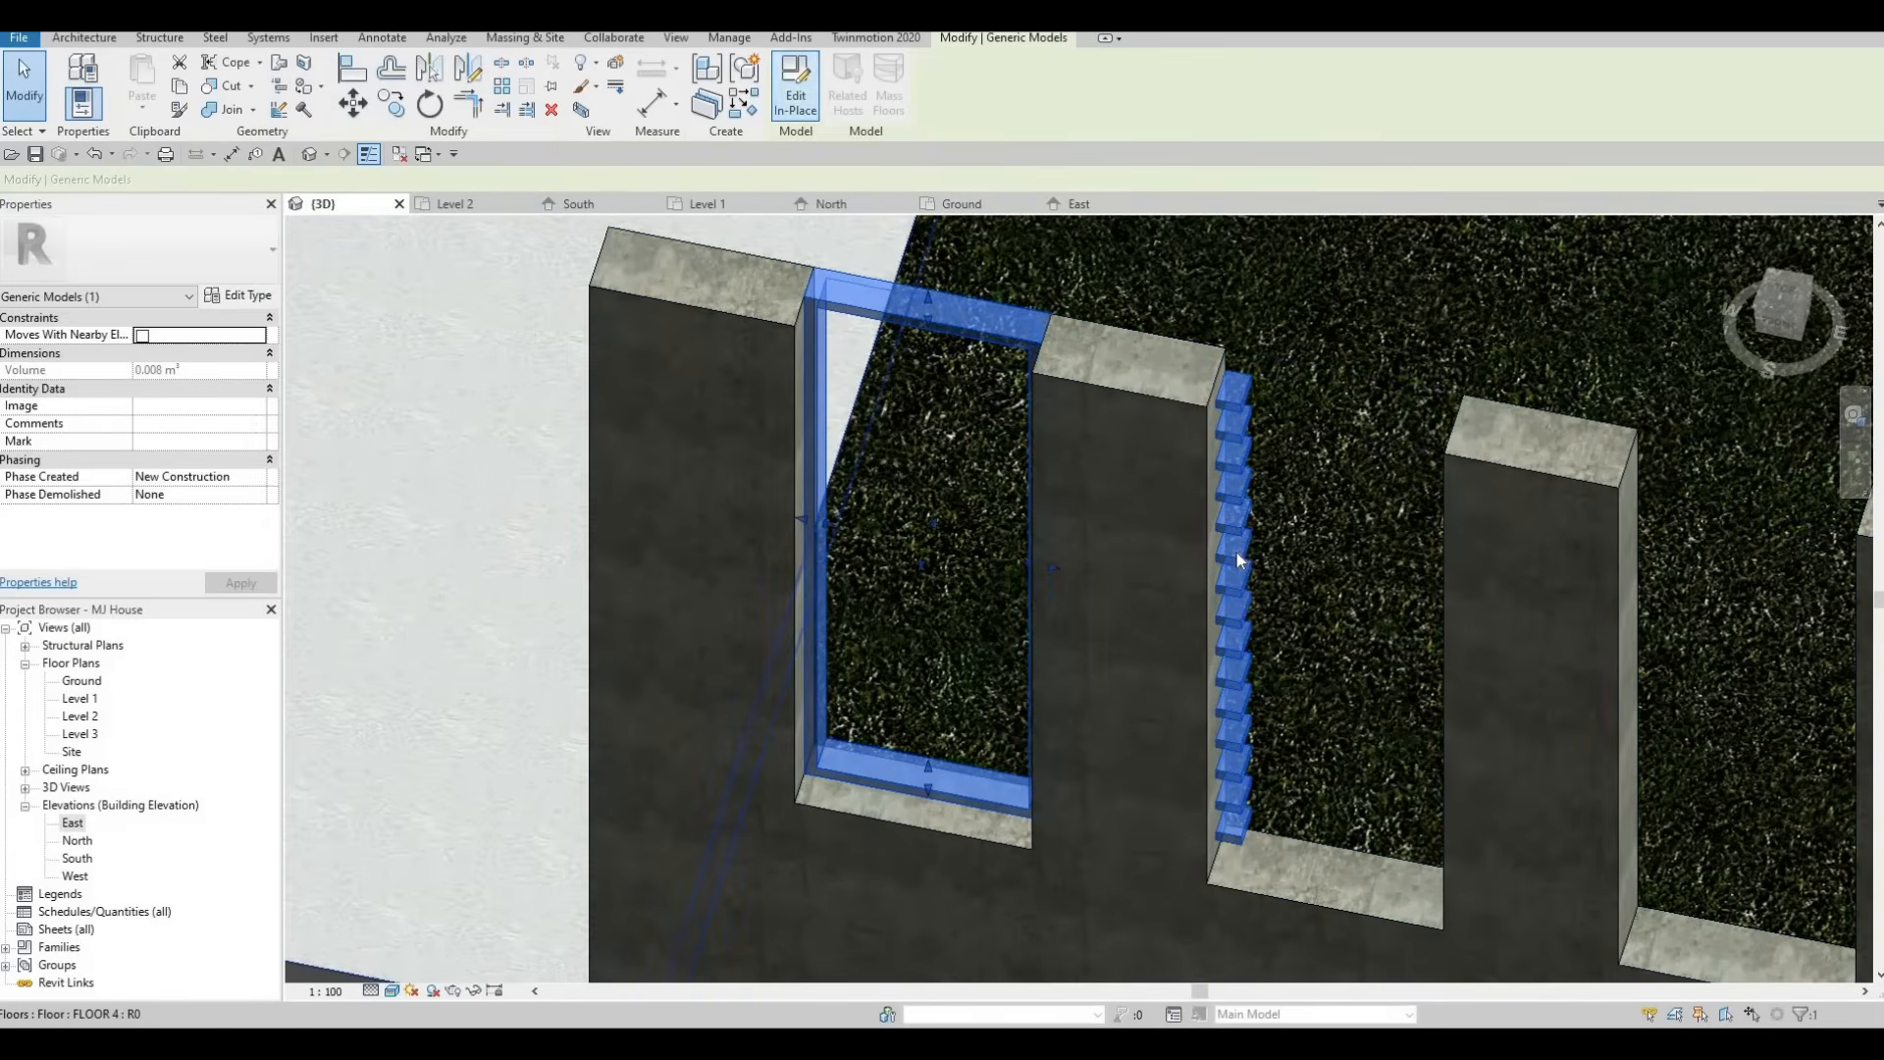
click(1234, 398)
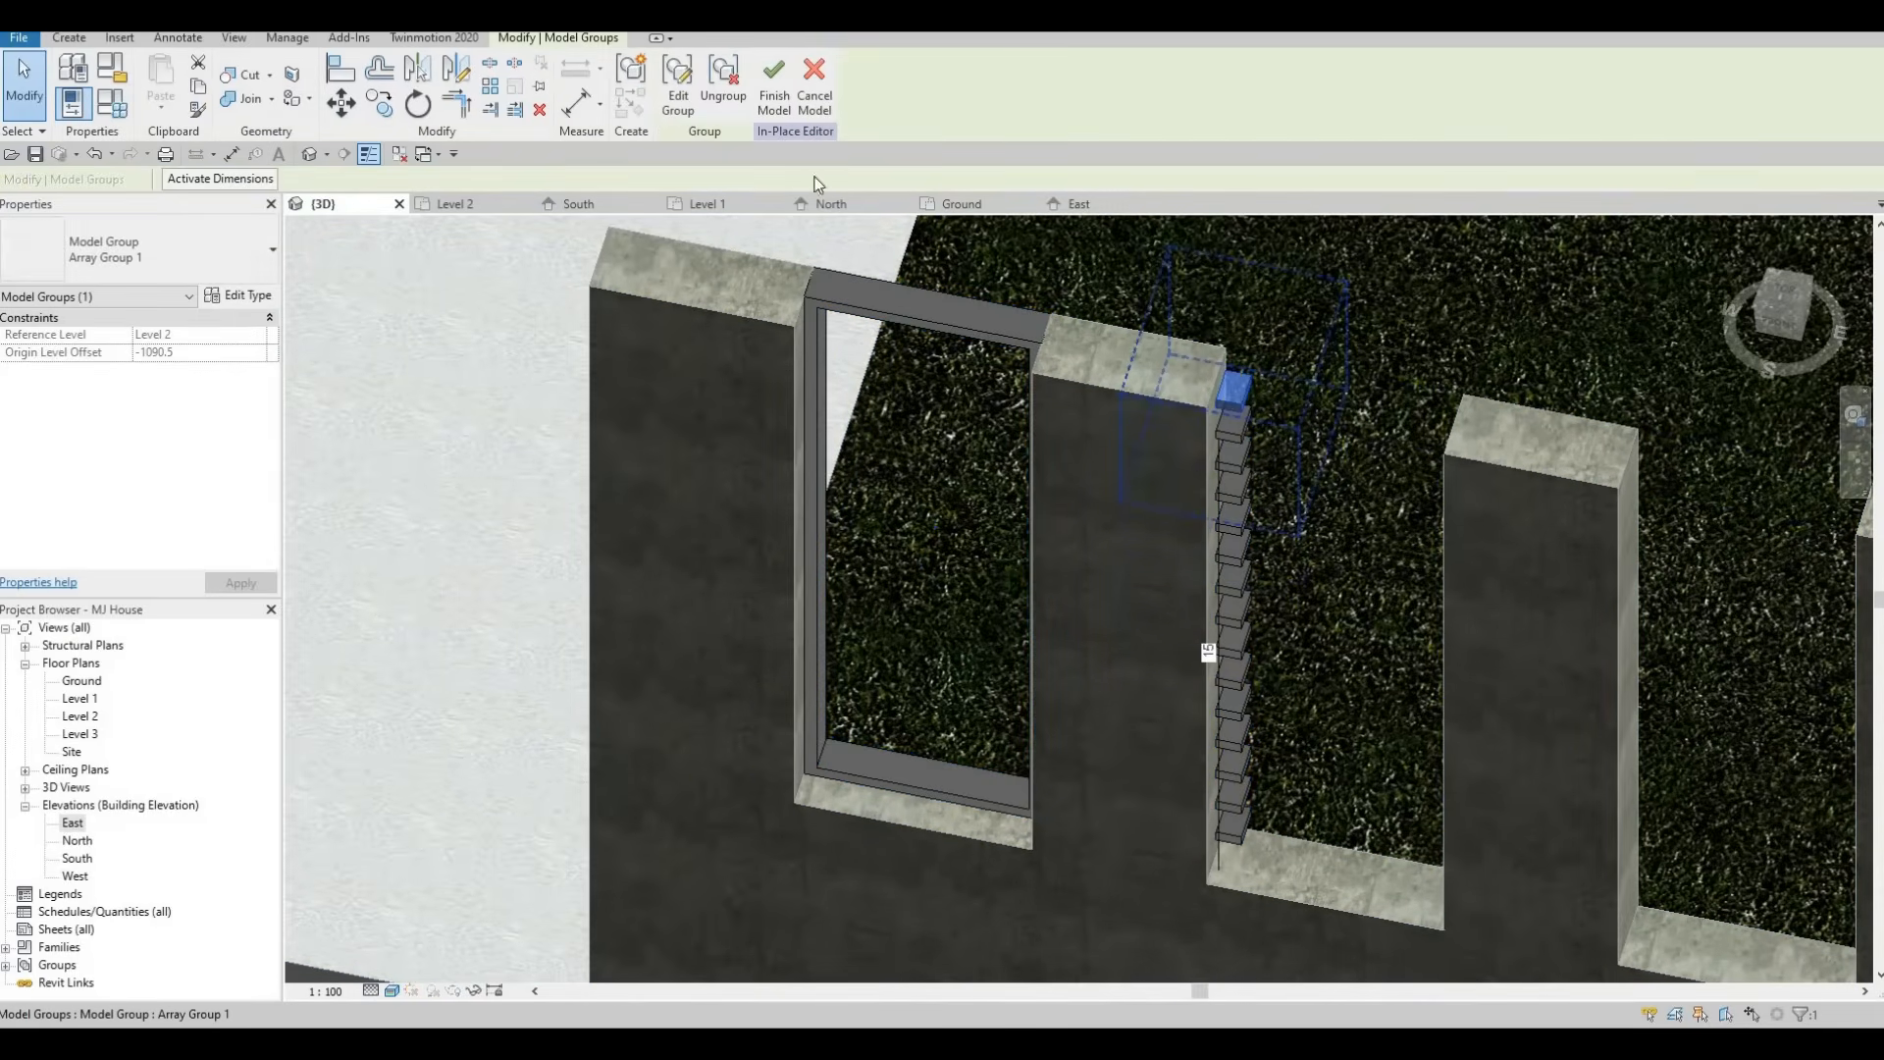
click(675, 102)
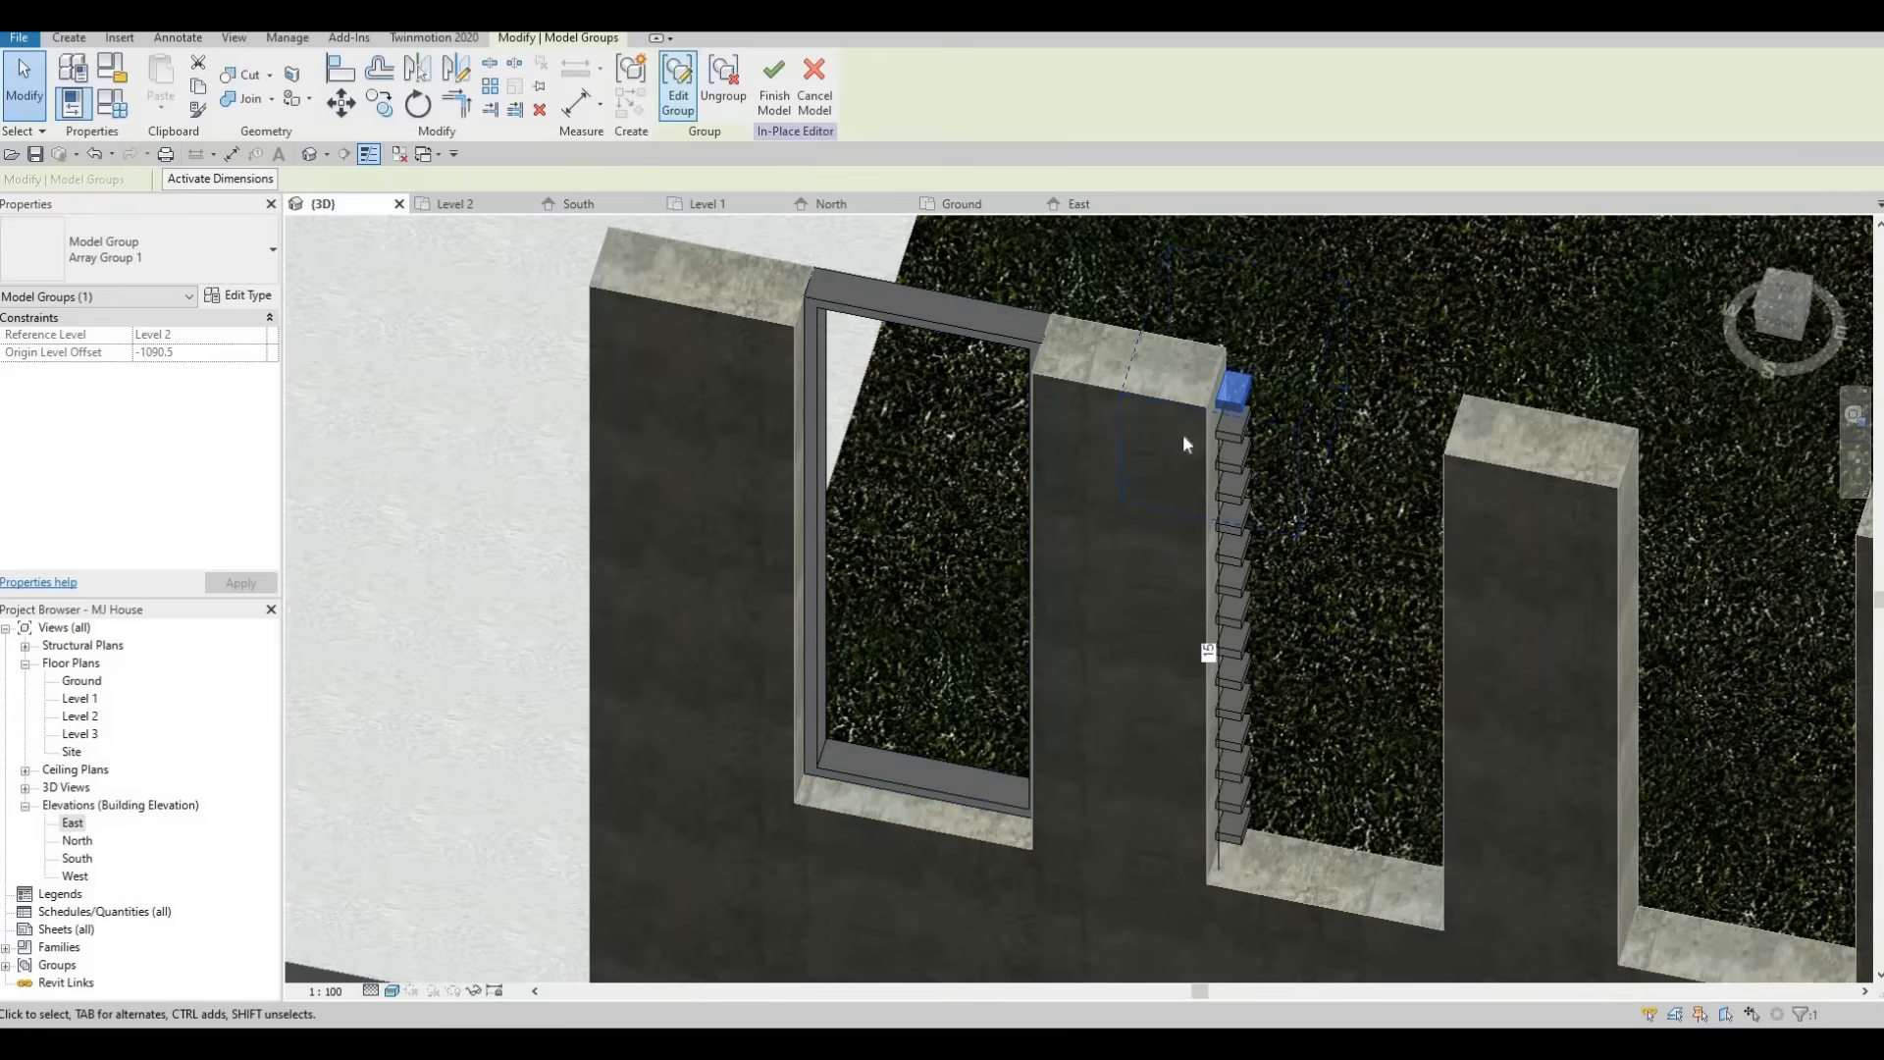
click(1229, 393)
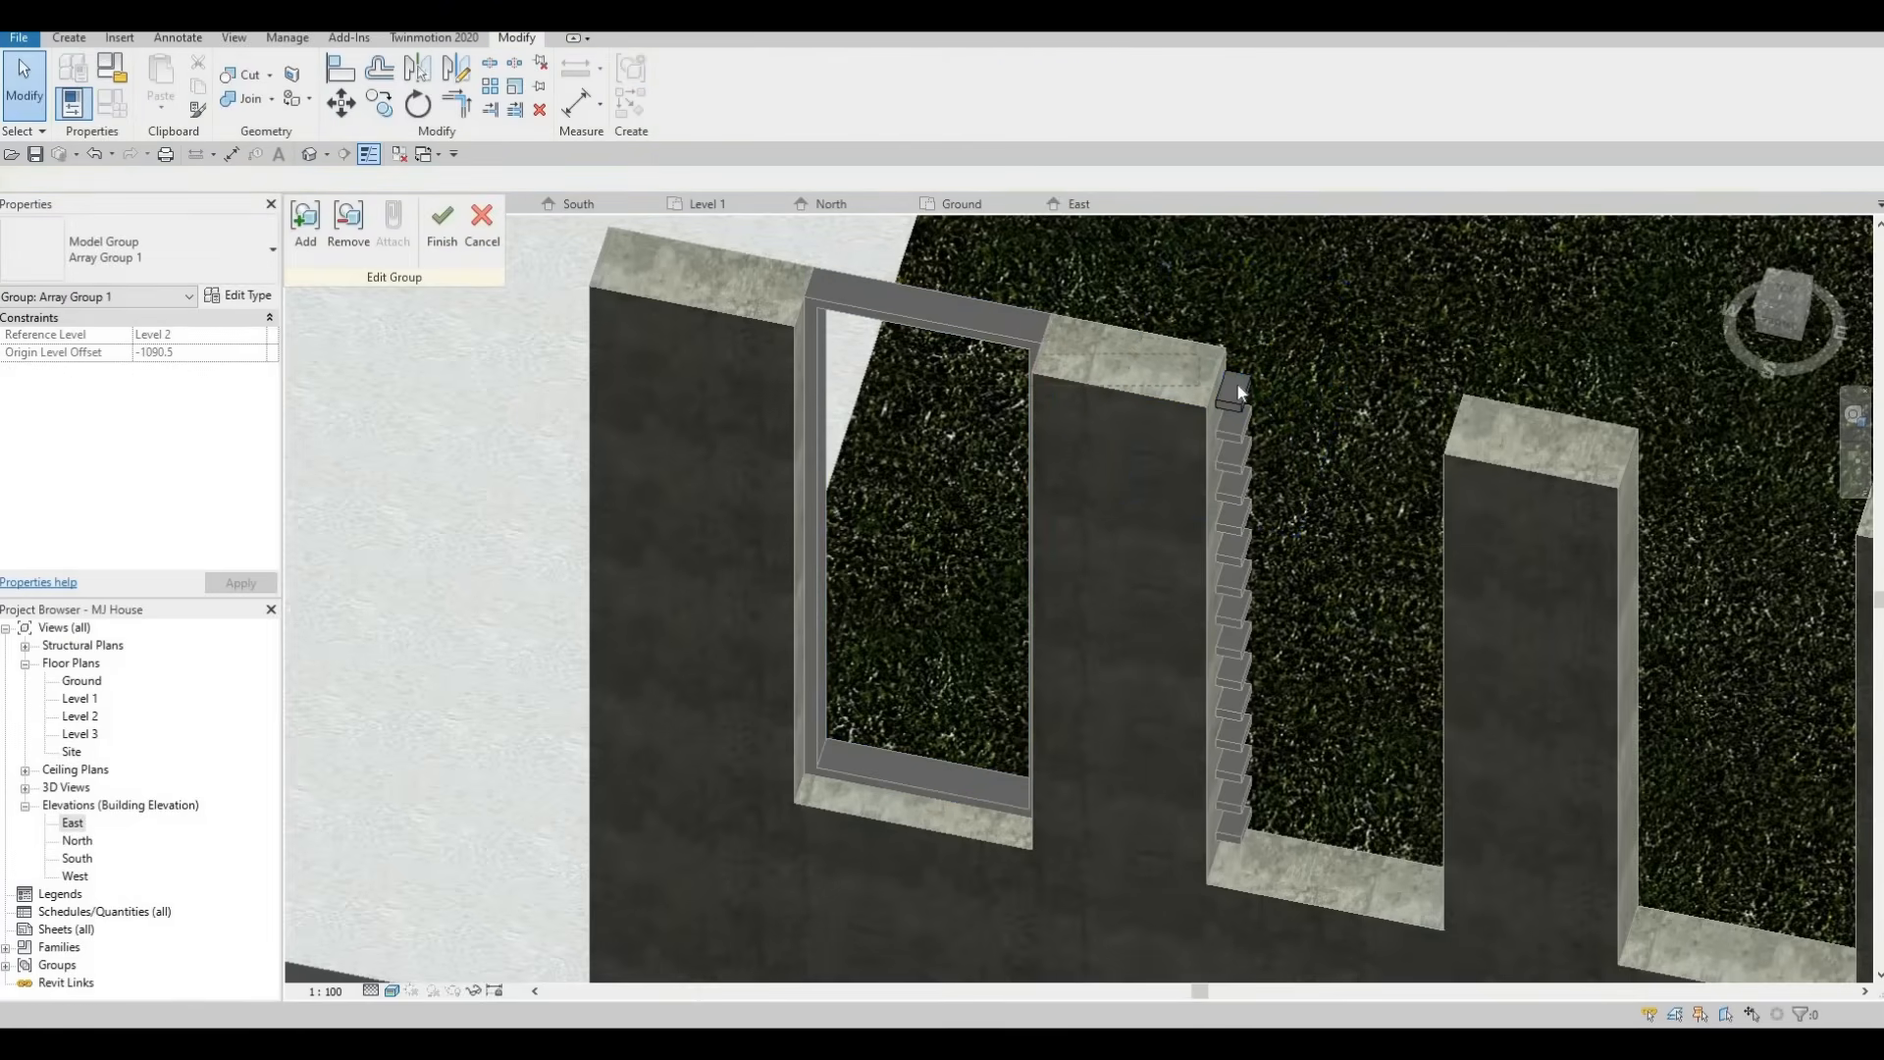
key(Escape)
scroll(1213, 389, up, 3)
click(1217, 389)
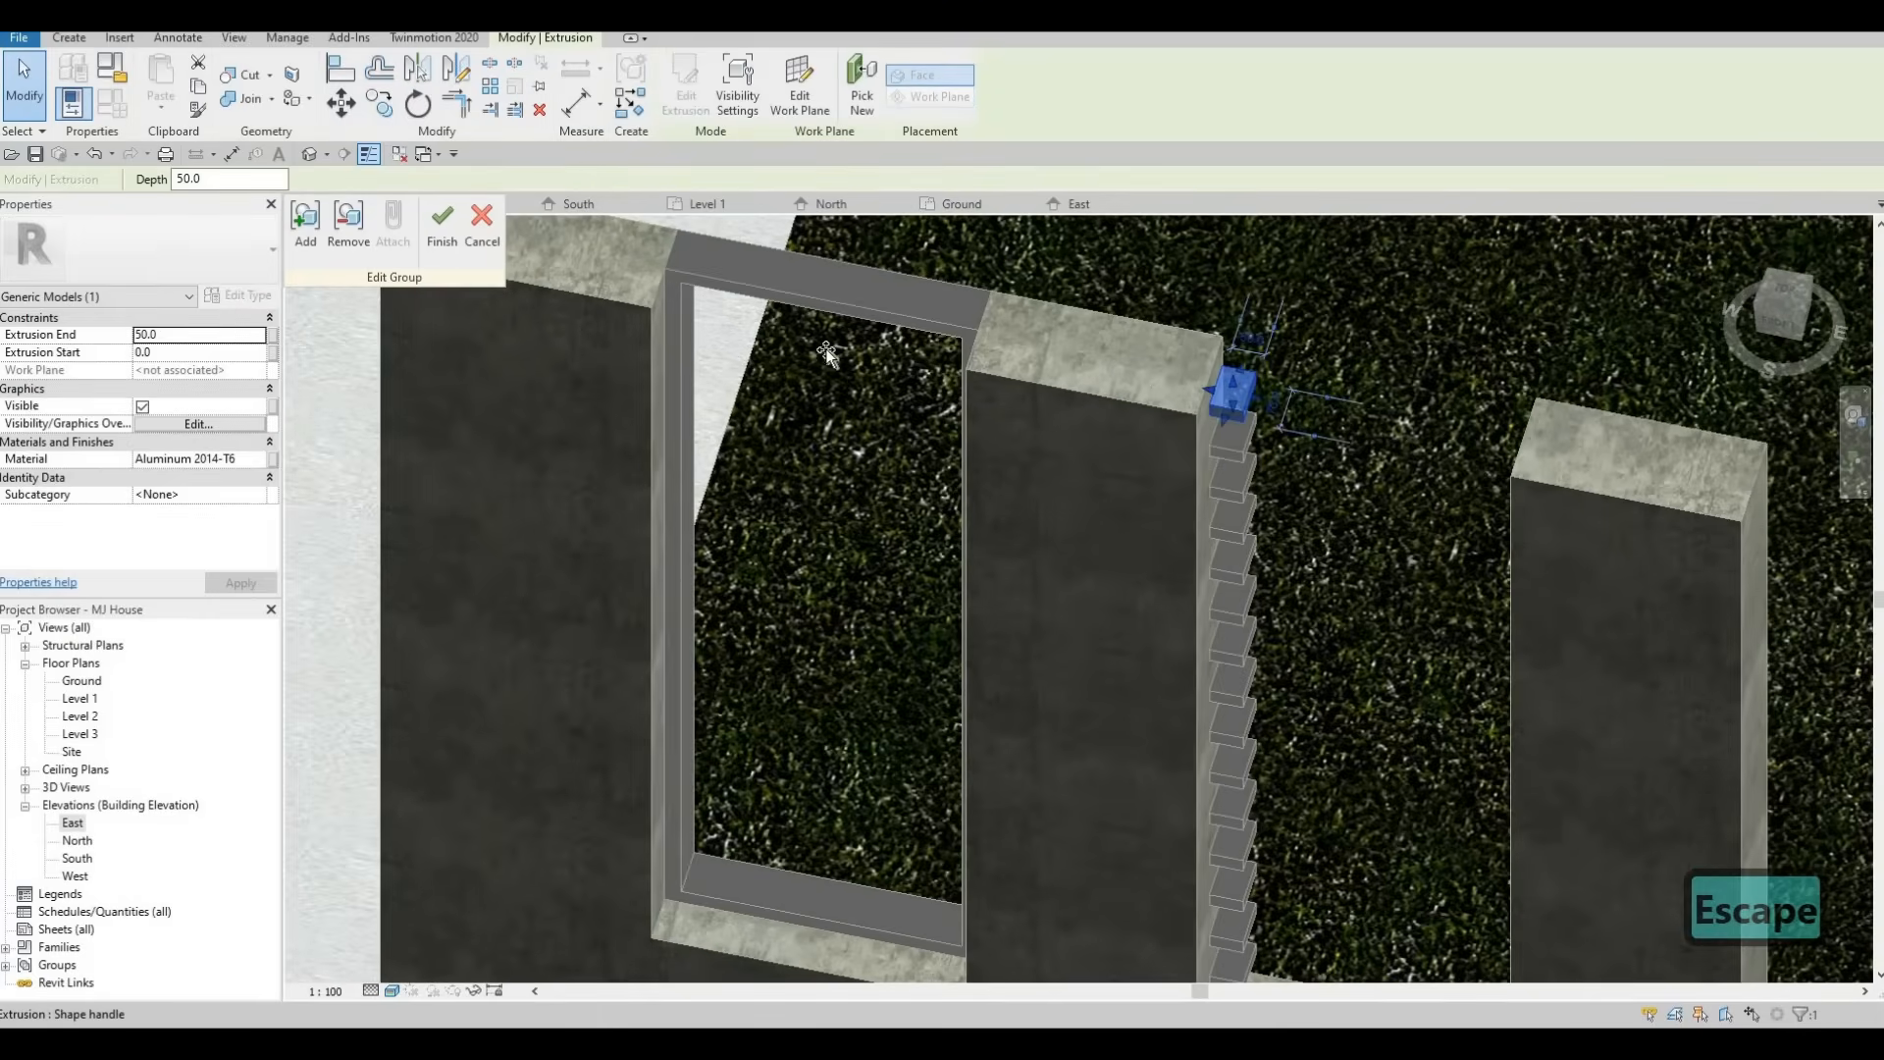
drag(674, 334, 679, 292)
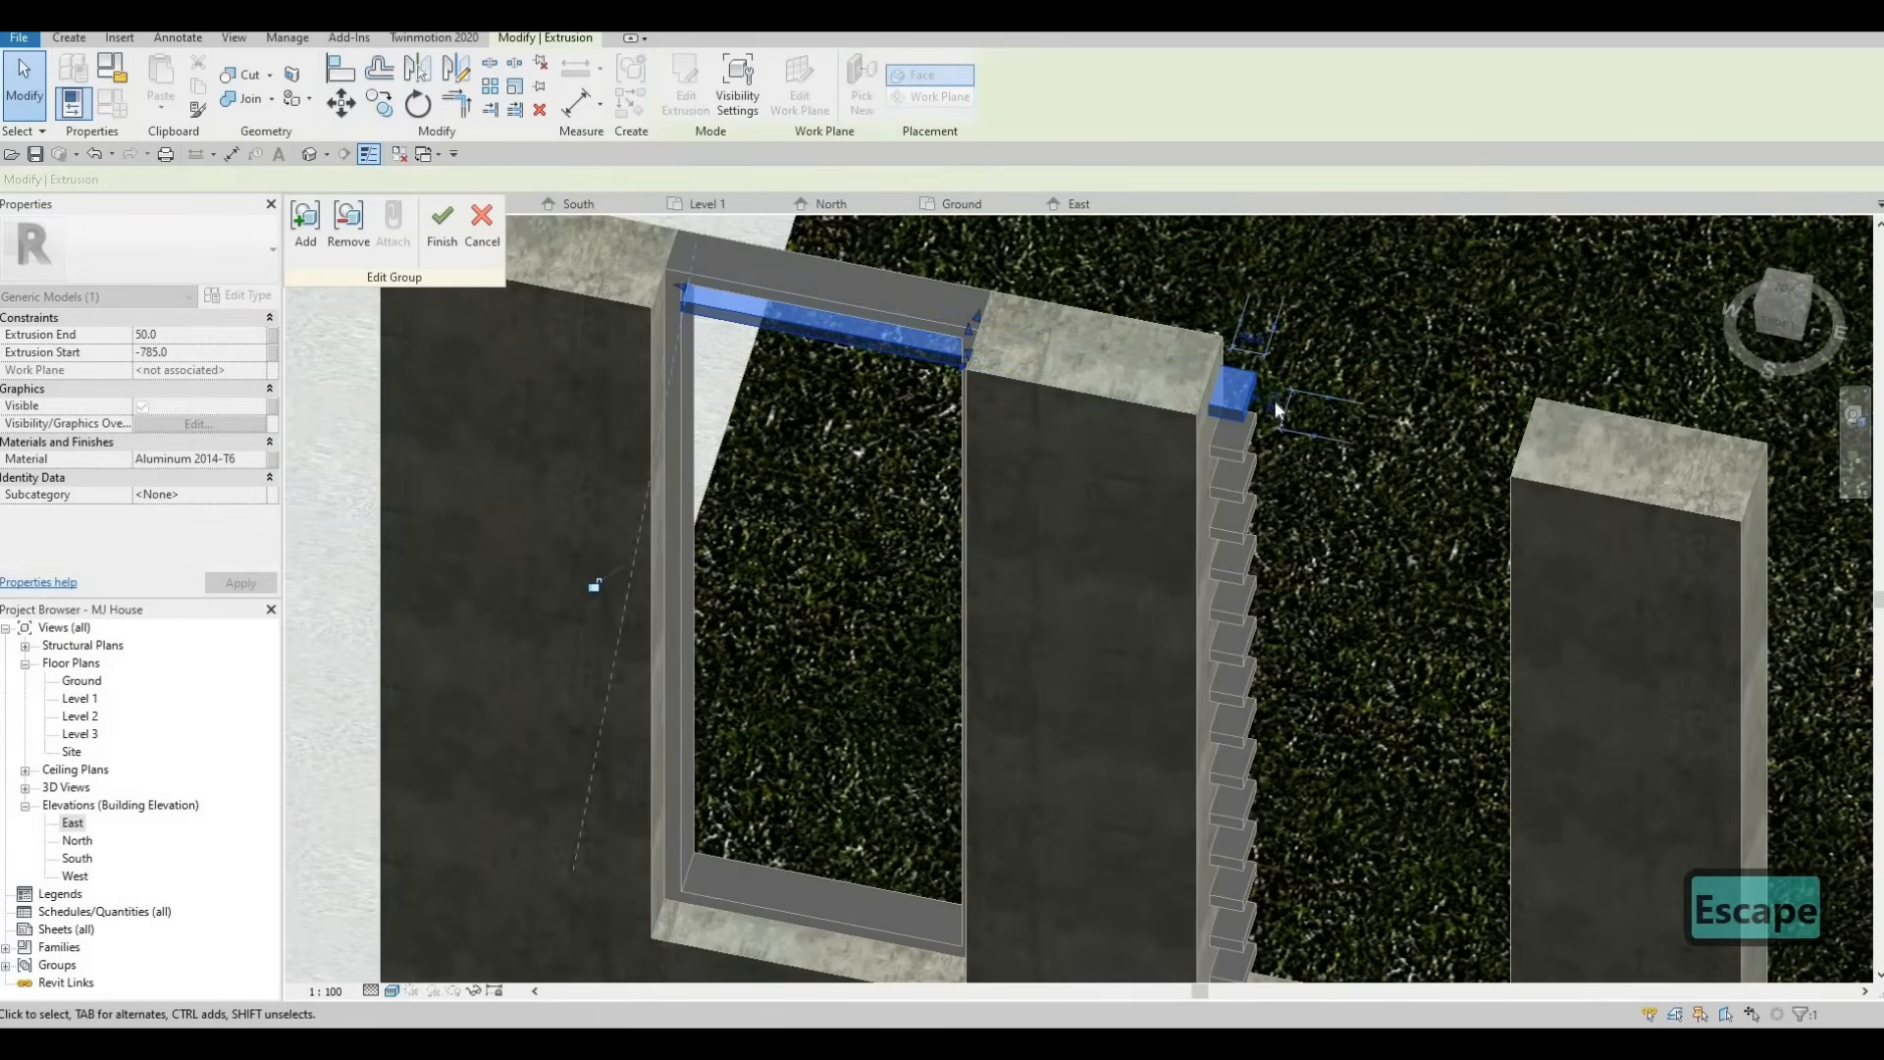
drag(1263, 403, 960, 373)
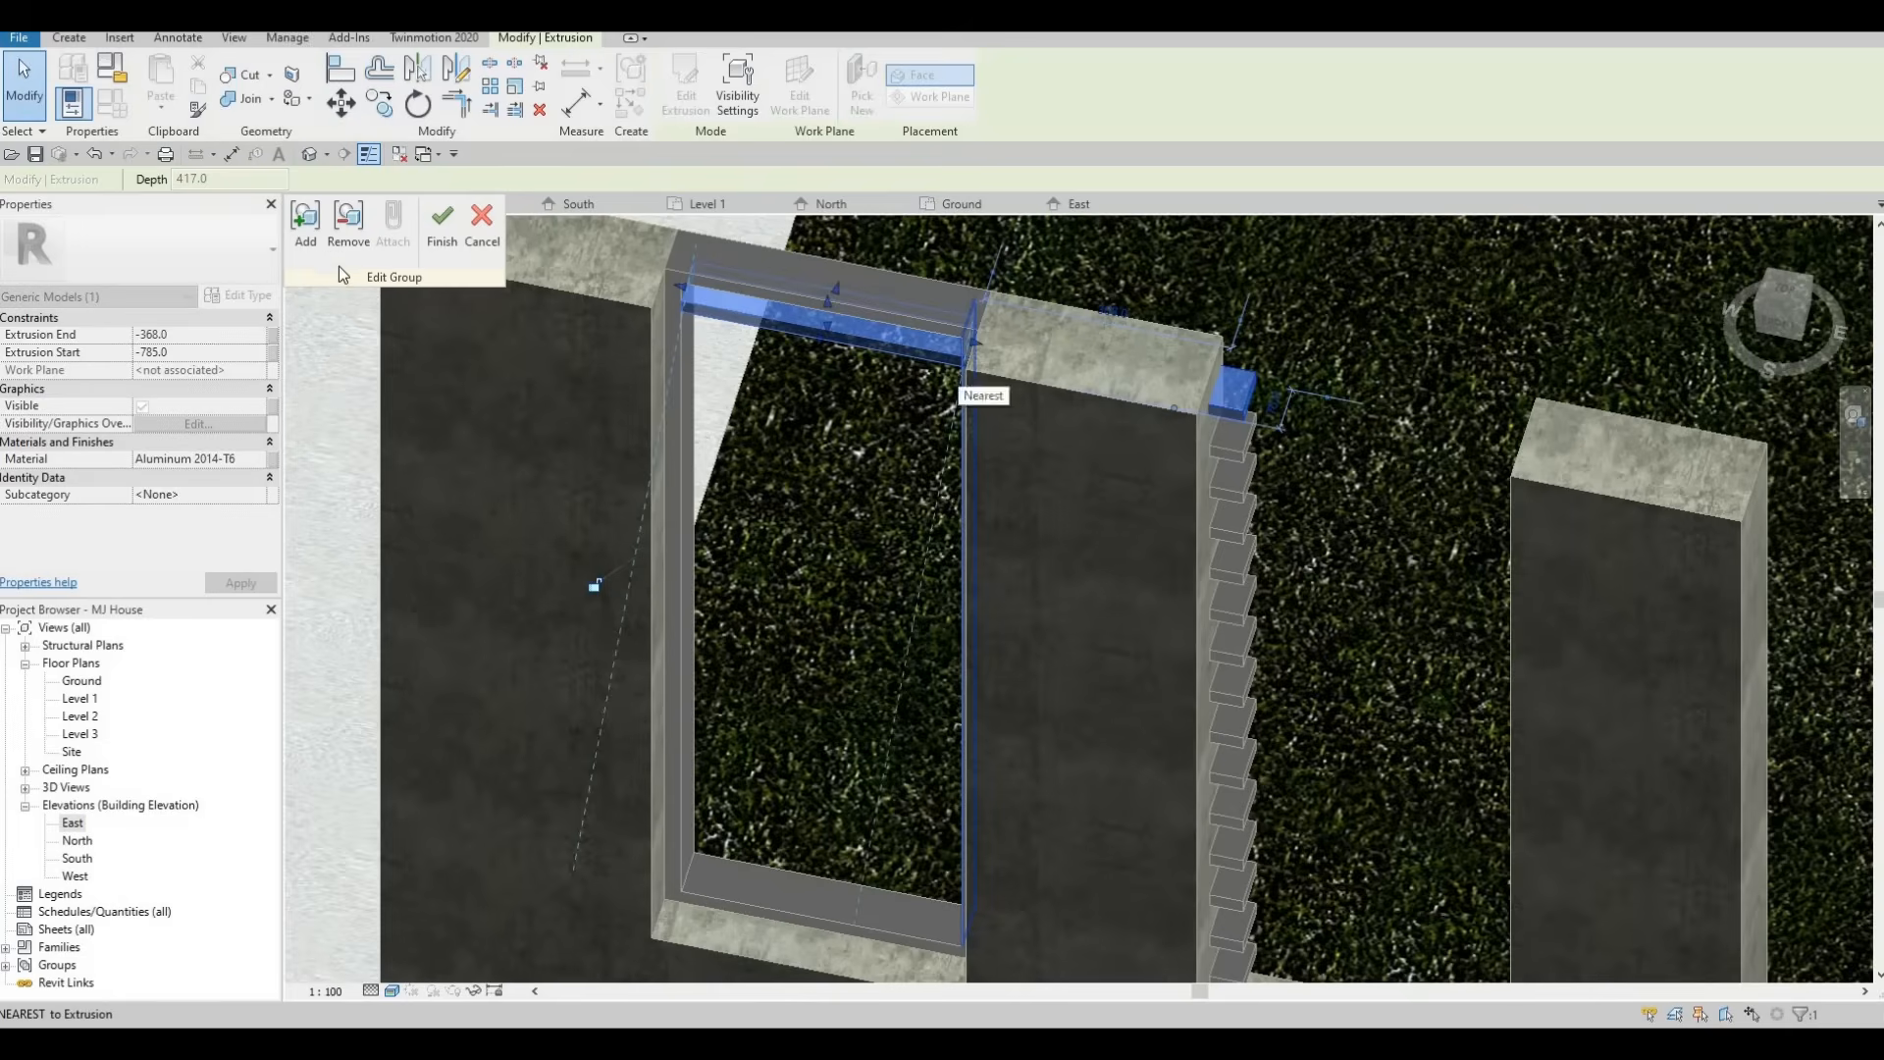
click(444, 235)
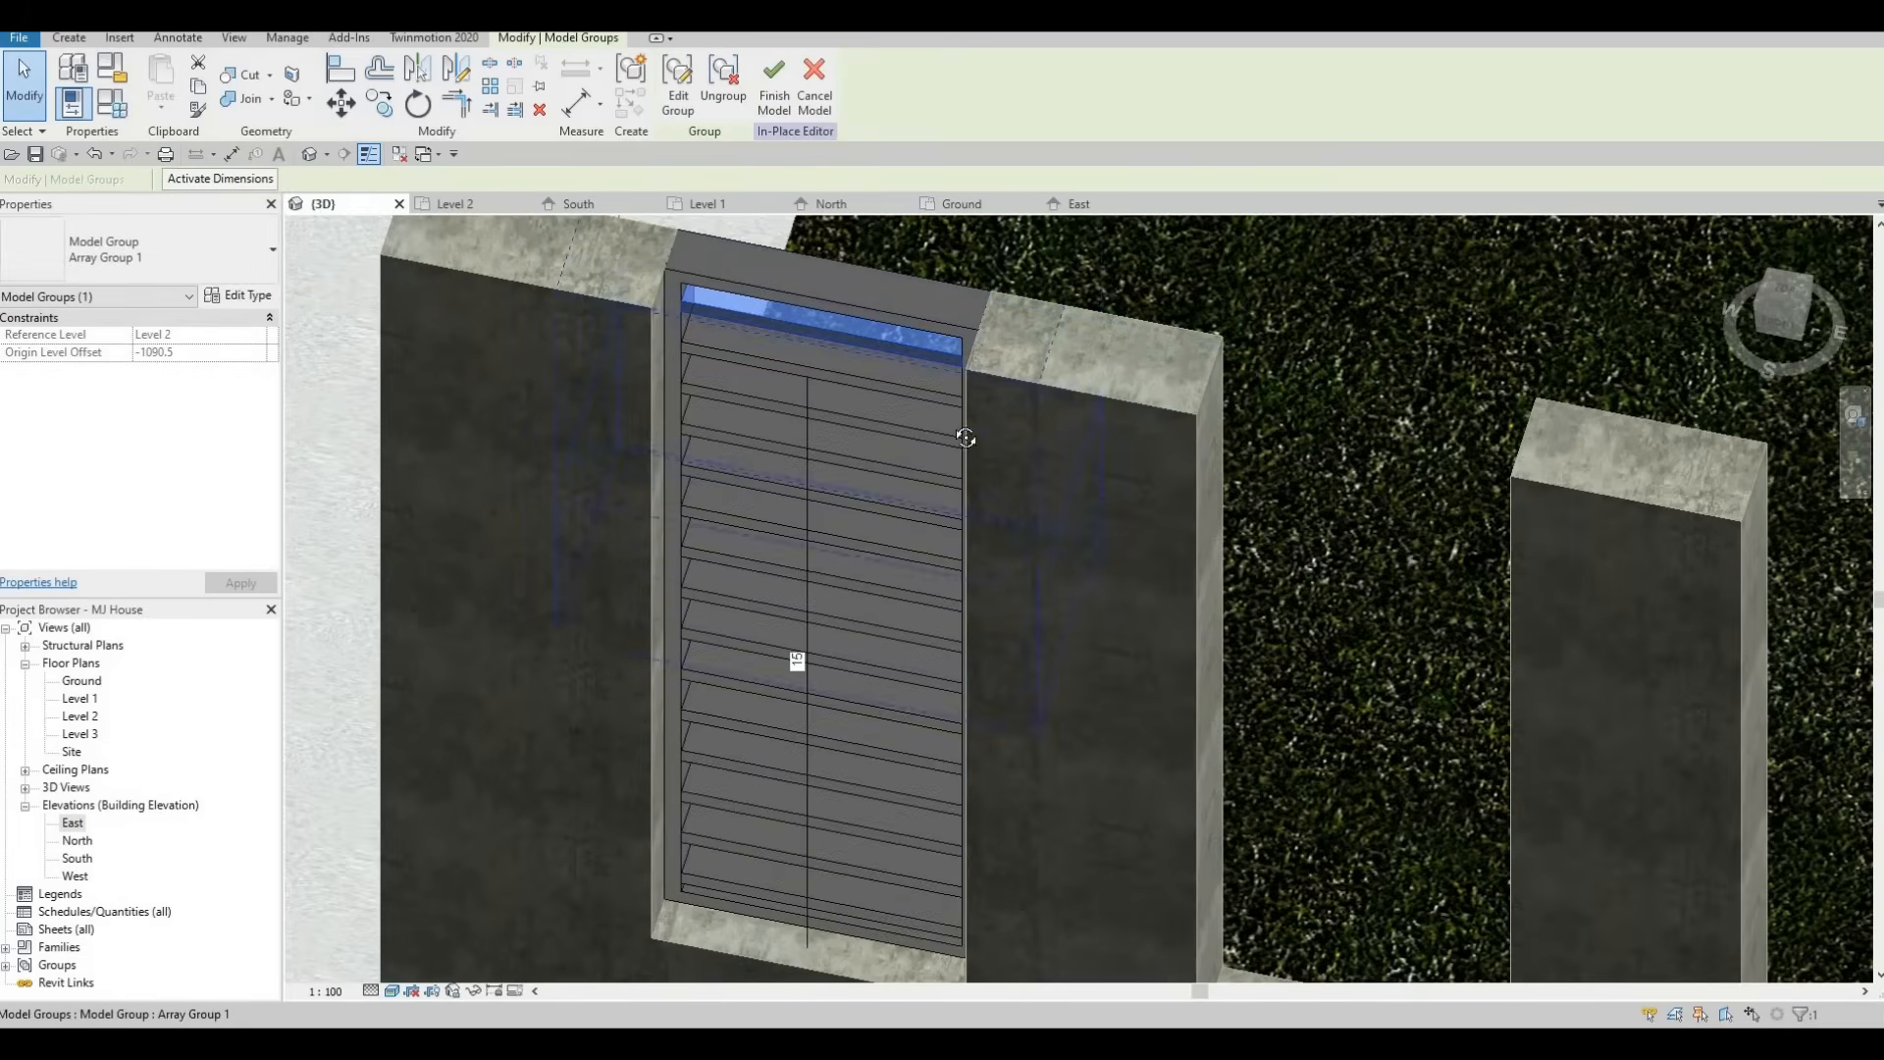
Examine the edited slat array in 3D and in the South elevation.
shift+middle_drag(1081, 294, 844, 467)
key(Escape)
scroll(844, 467, down, 4)
shift+middle_drag(950, 361, 893, 505)
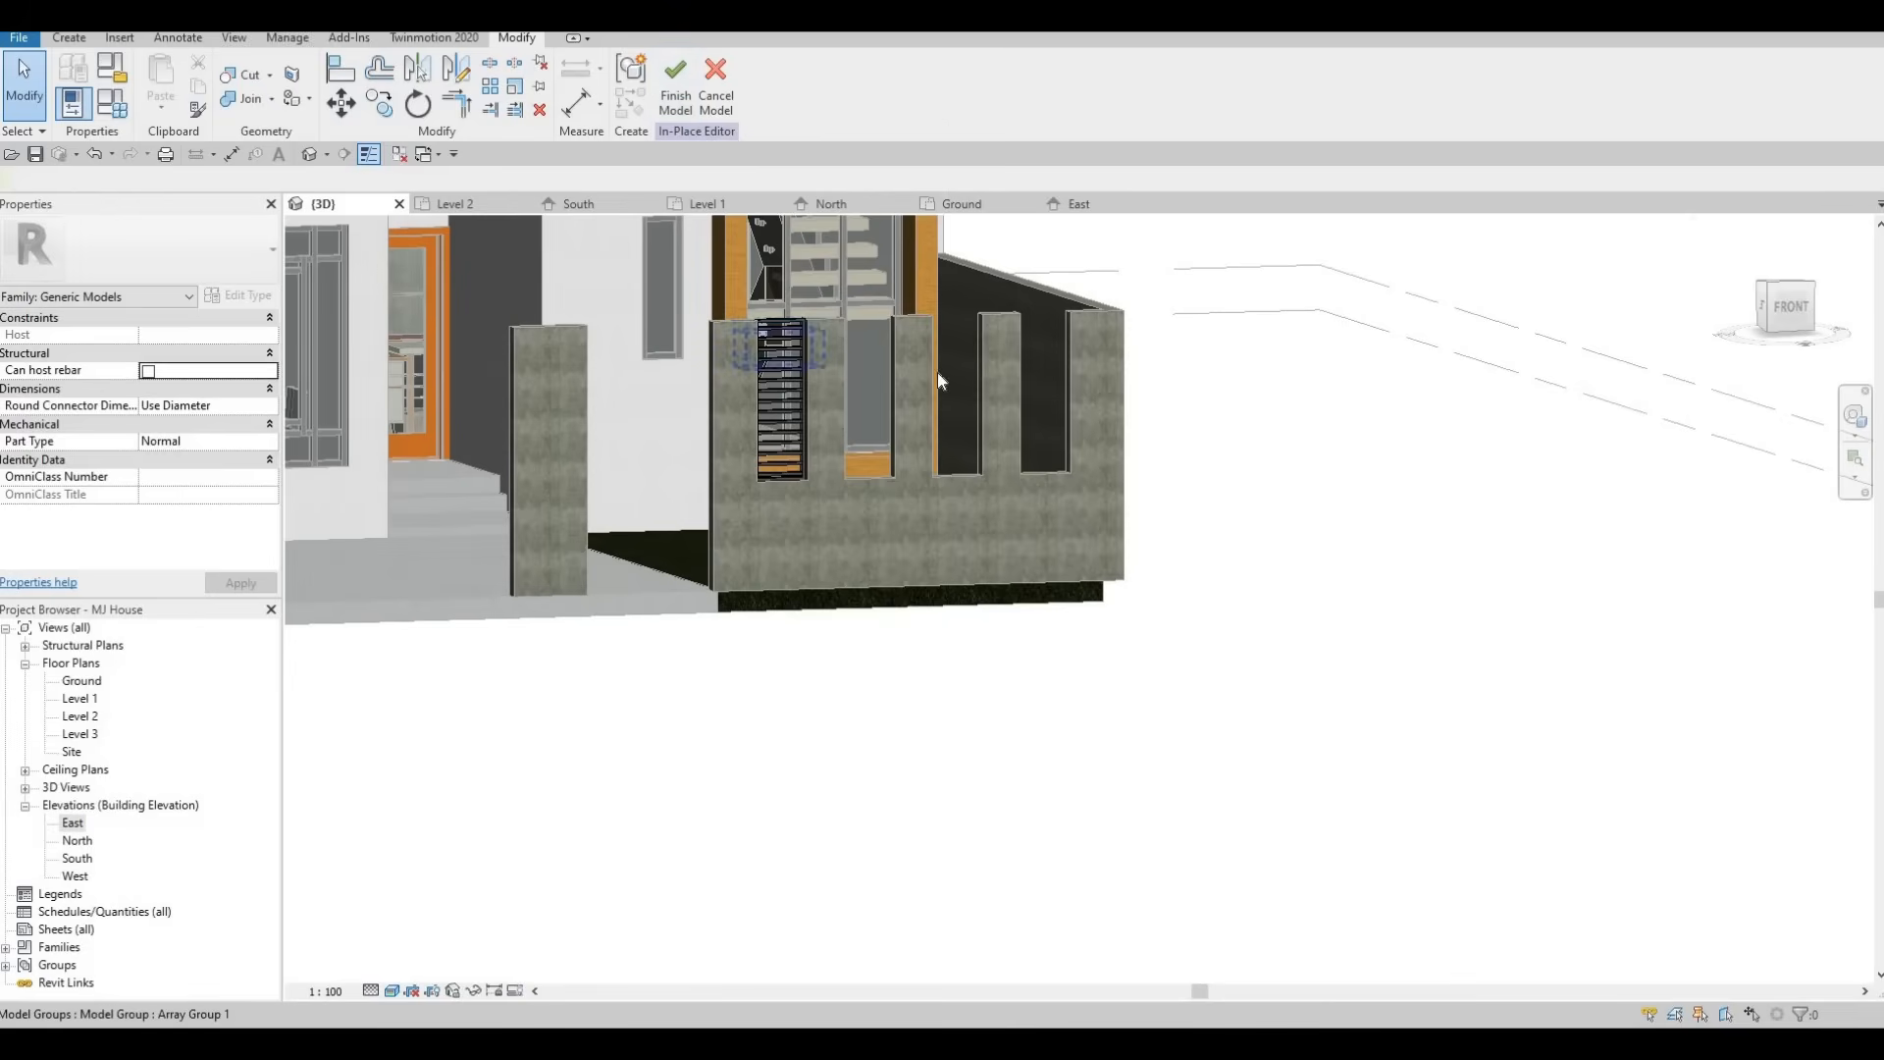
shift+middle_drag(938, 375, 803, 411)
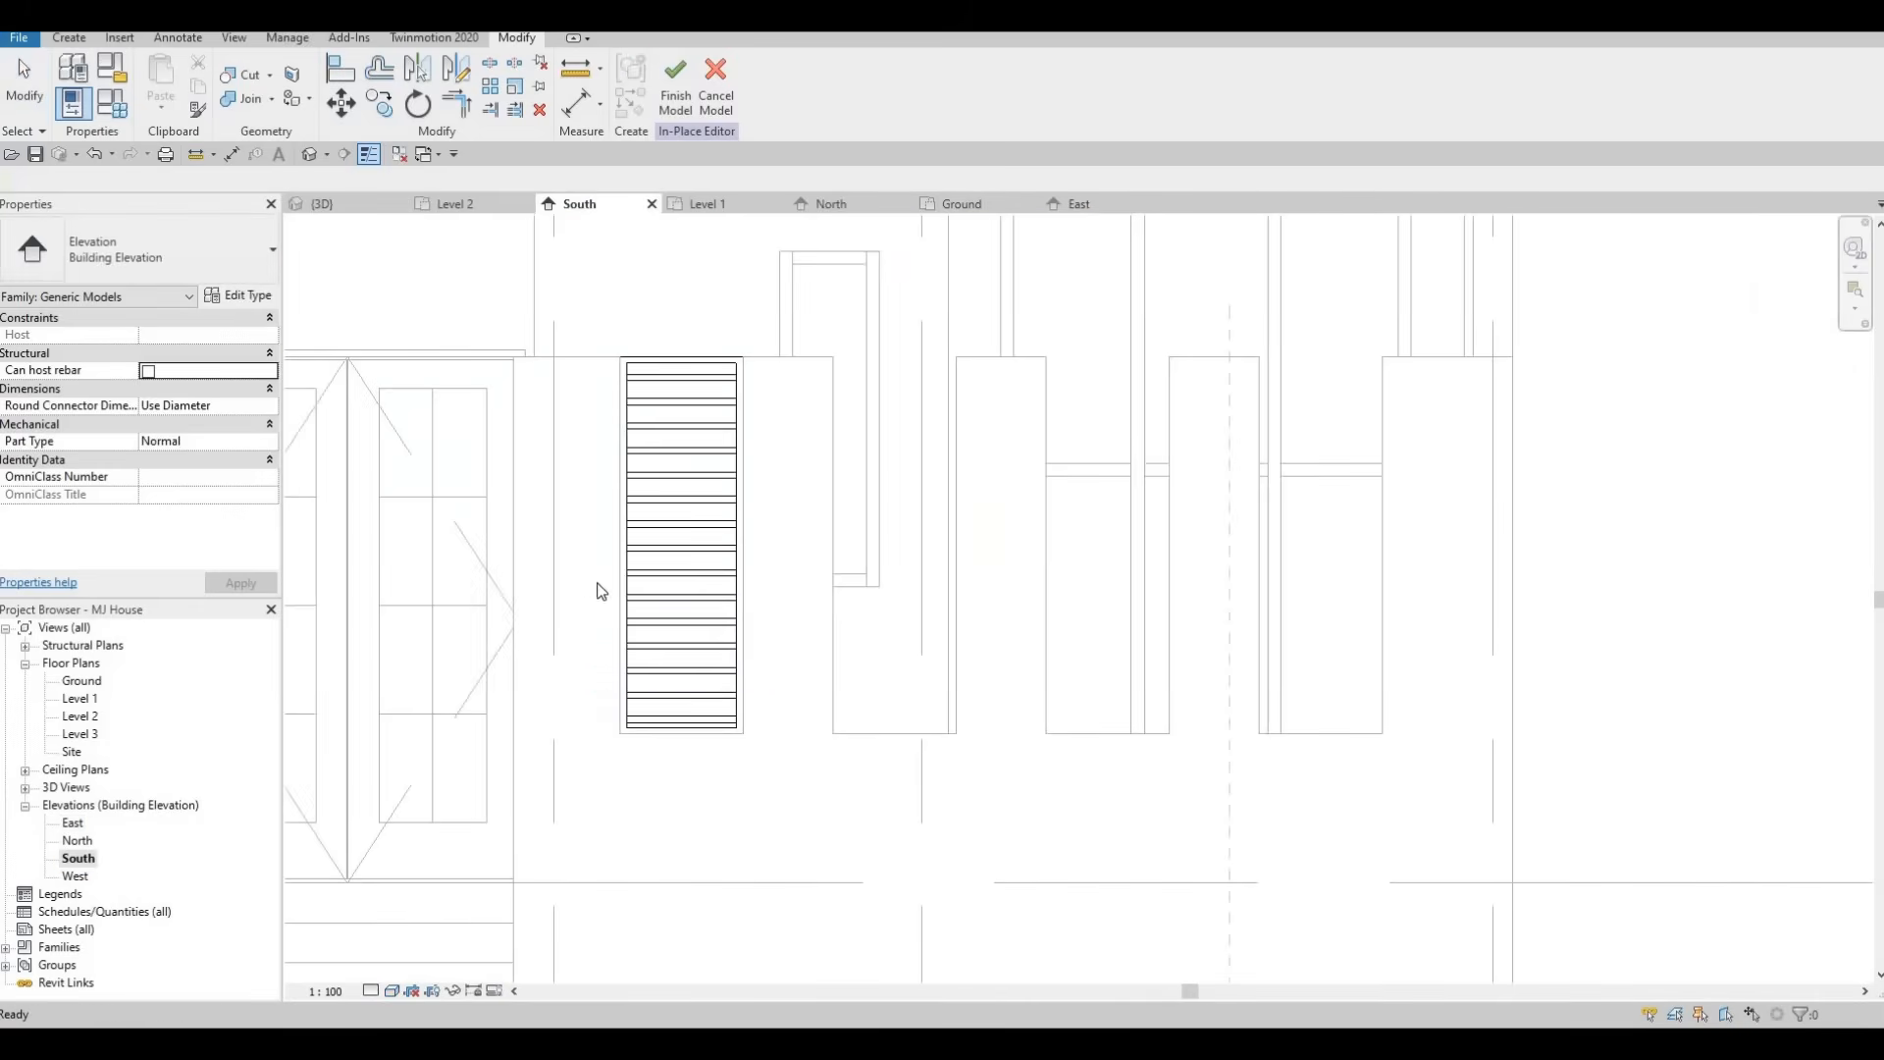
middle_drag(631, 383, 589, 430)
scroll(595, 426, down, 1)
key(Escape)
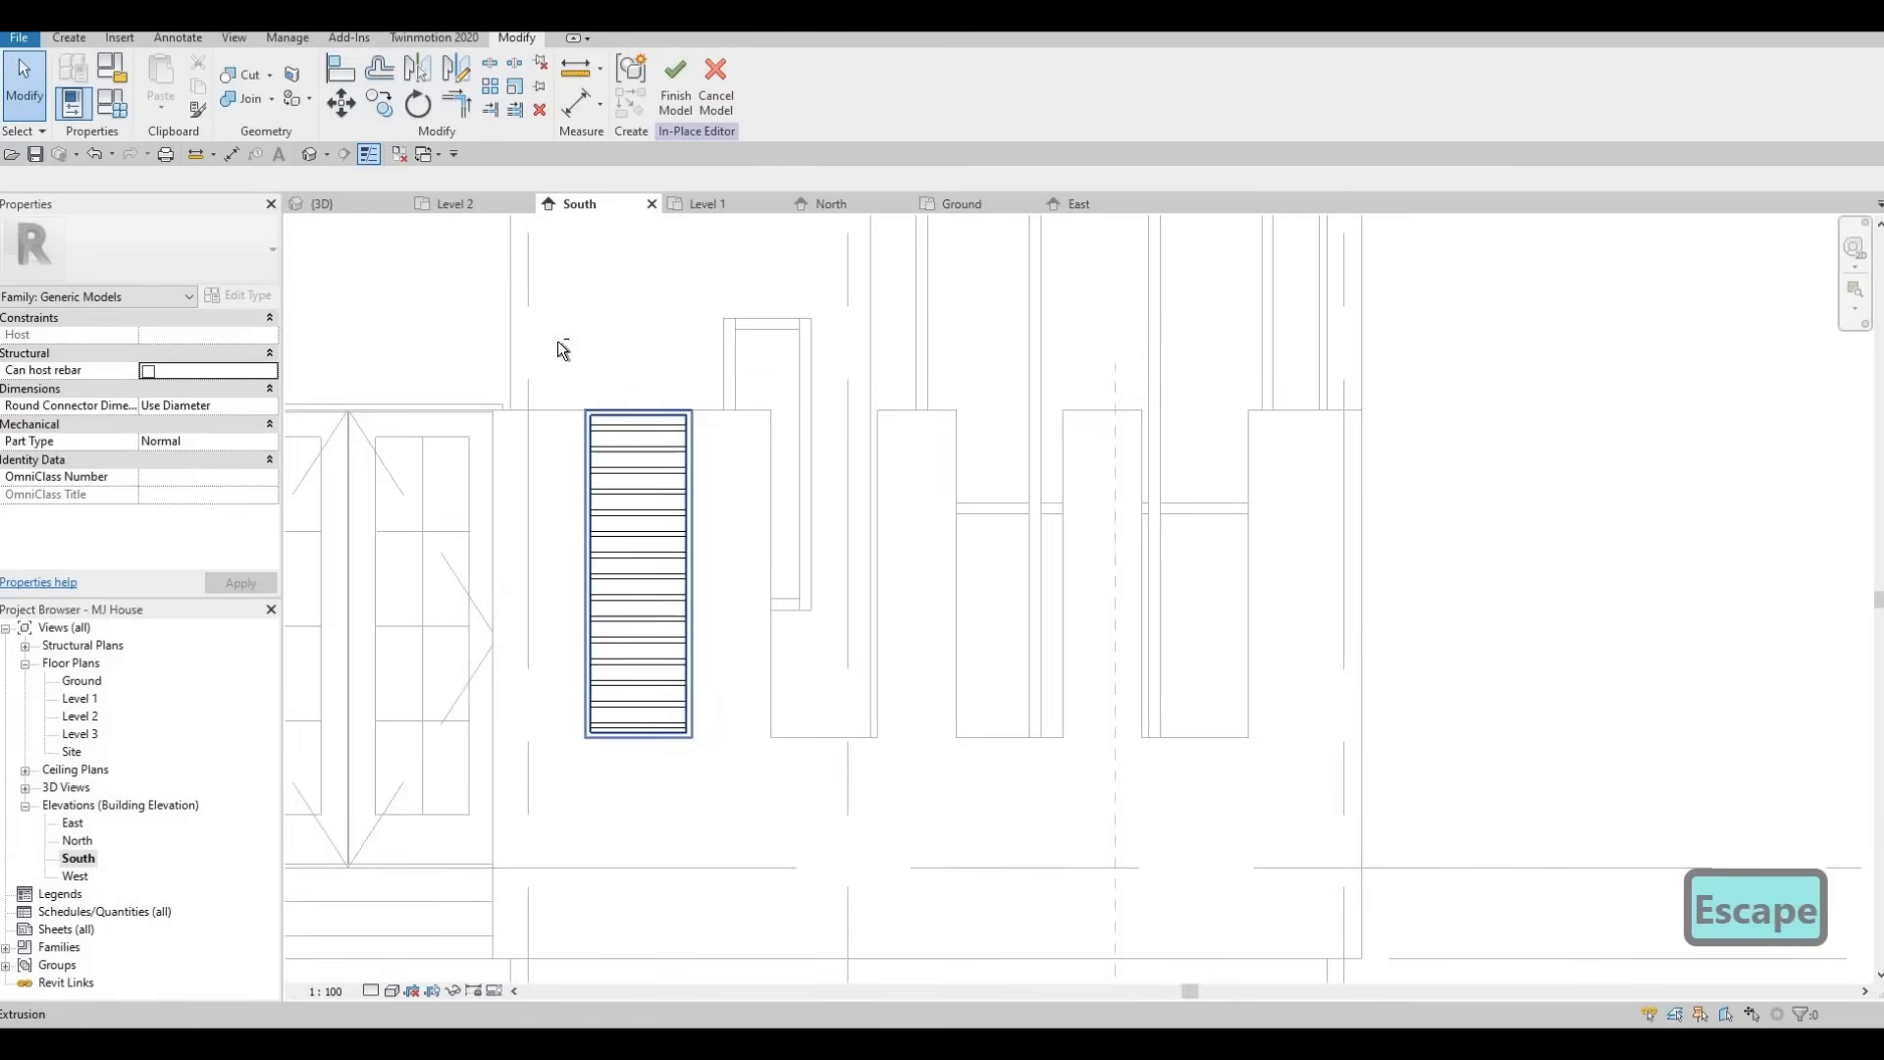
Copy the slat array into each of the other three wall openings along the garden wall.
drag(557, 342, 704, 710)
key(c)
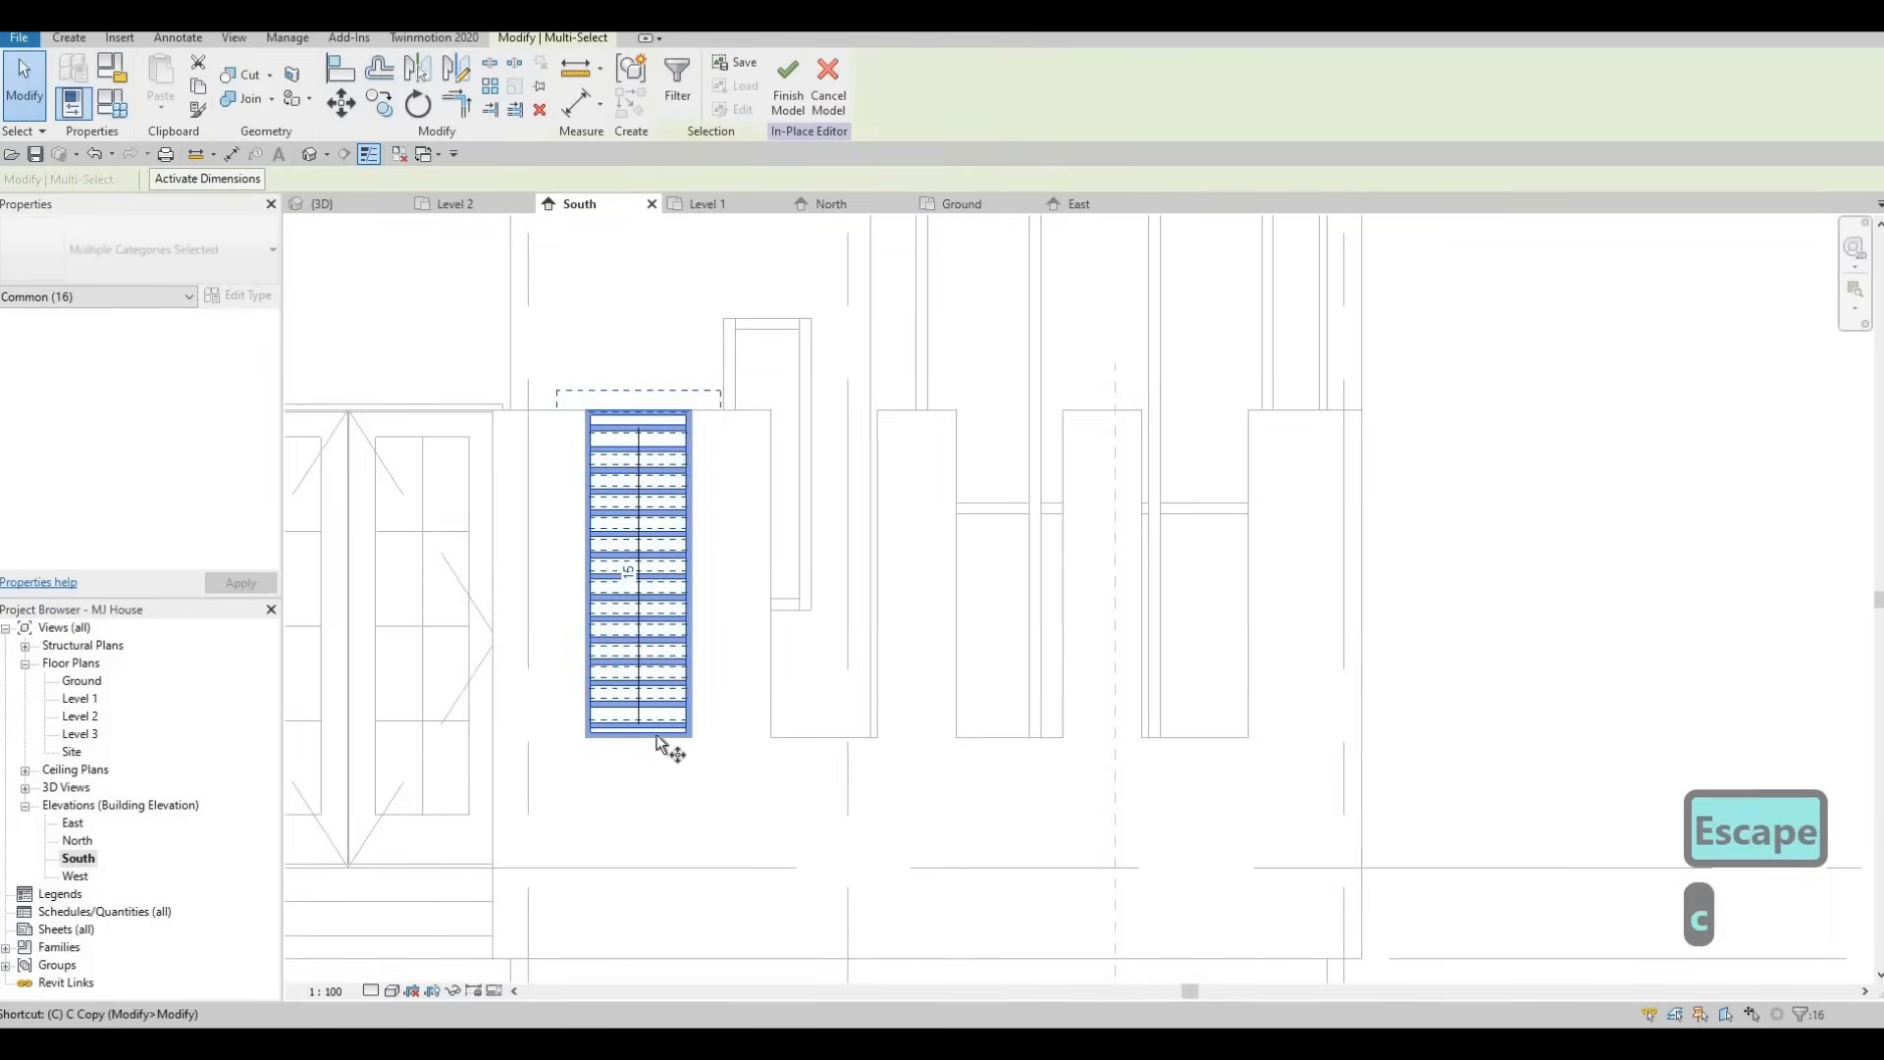
key(o)
click(588, 745)
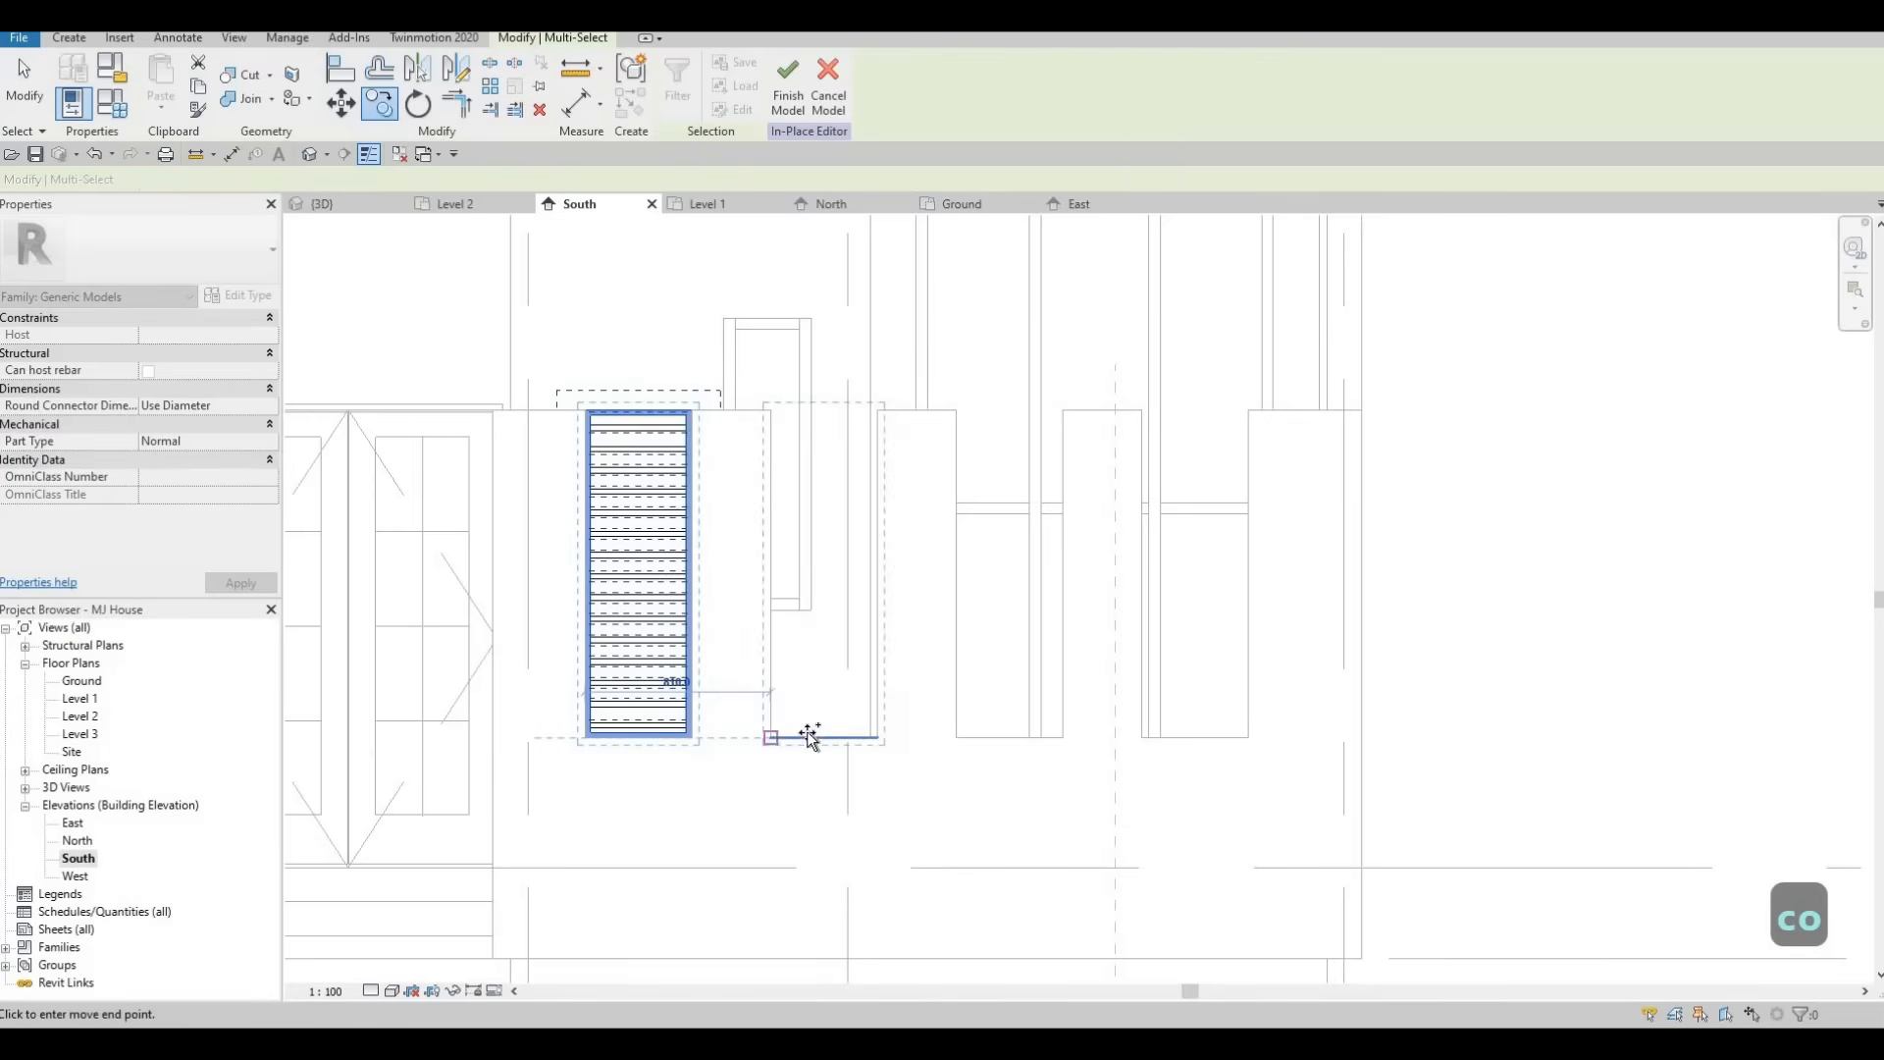
click(773, 737)
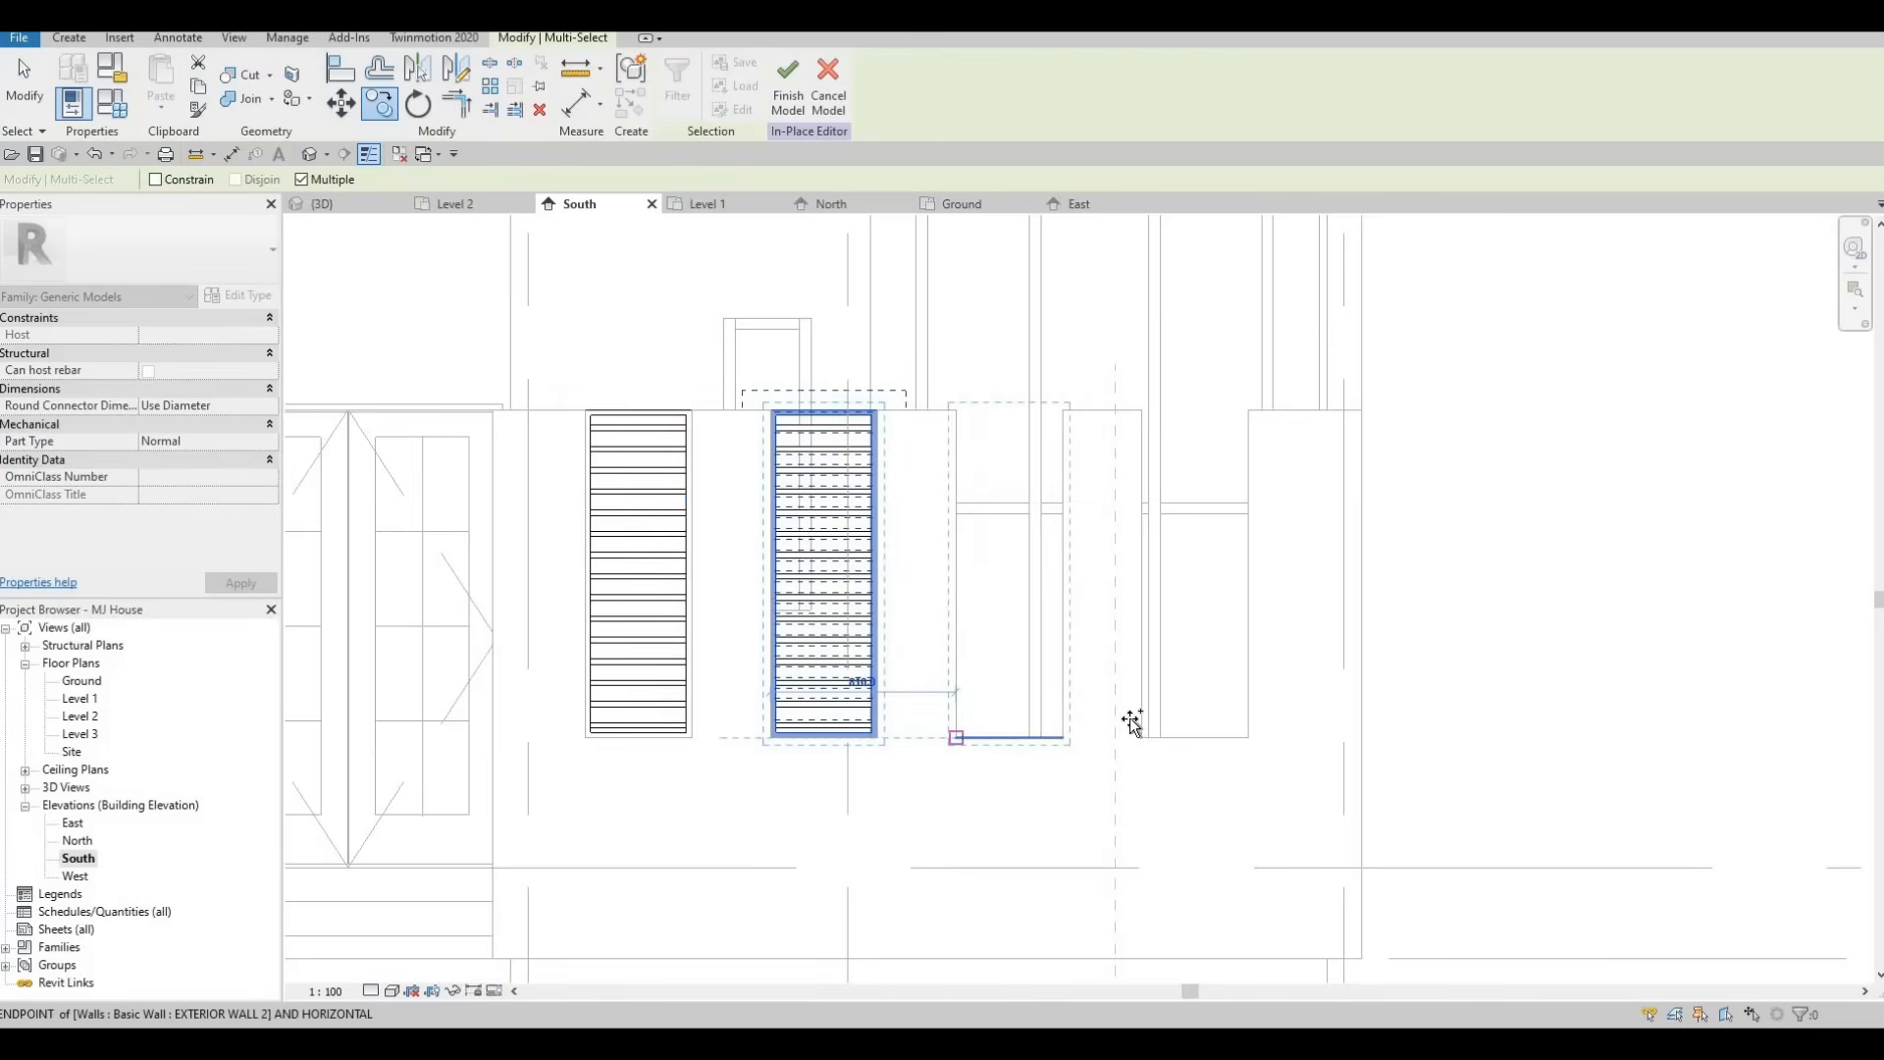
click(954, 738)
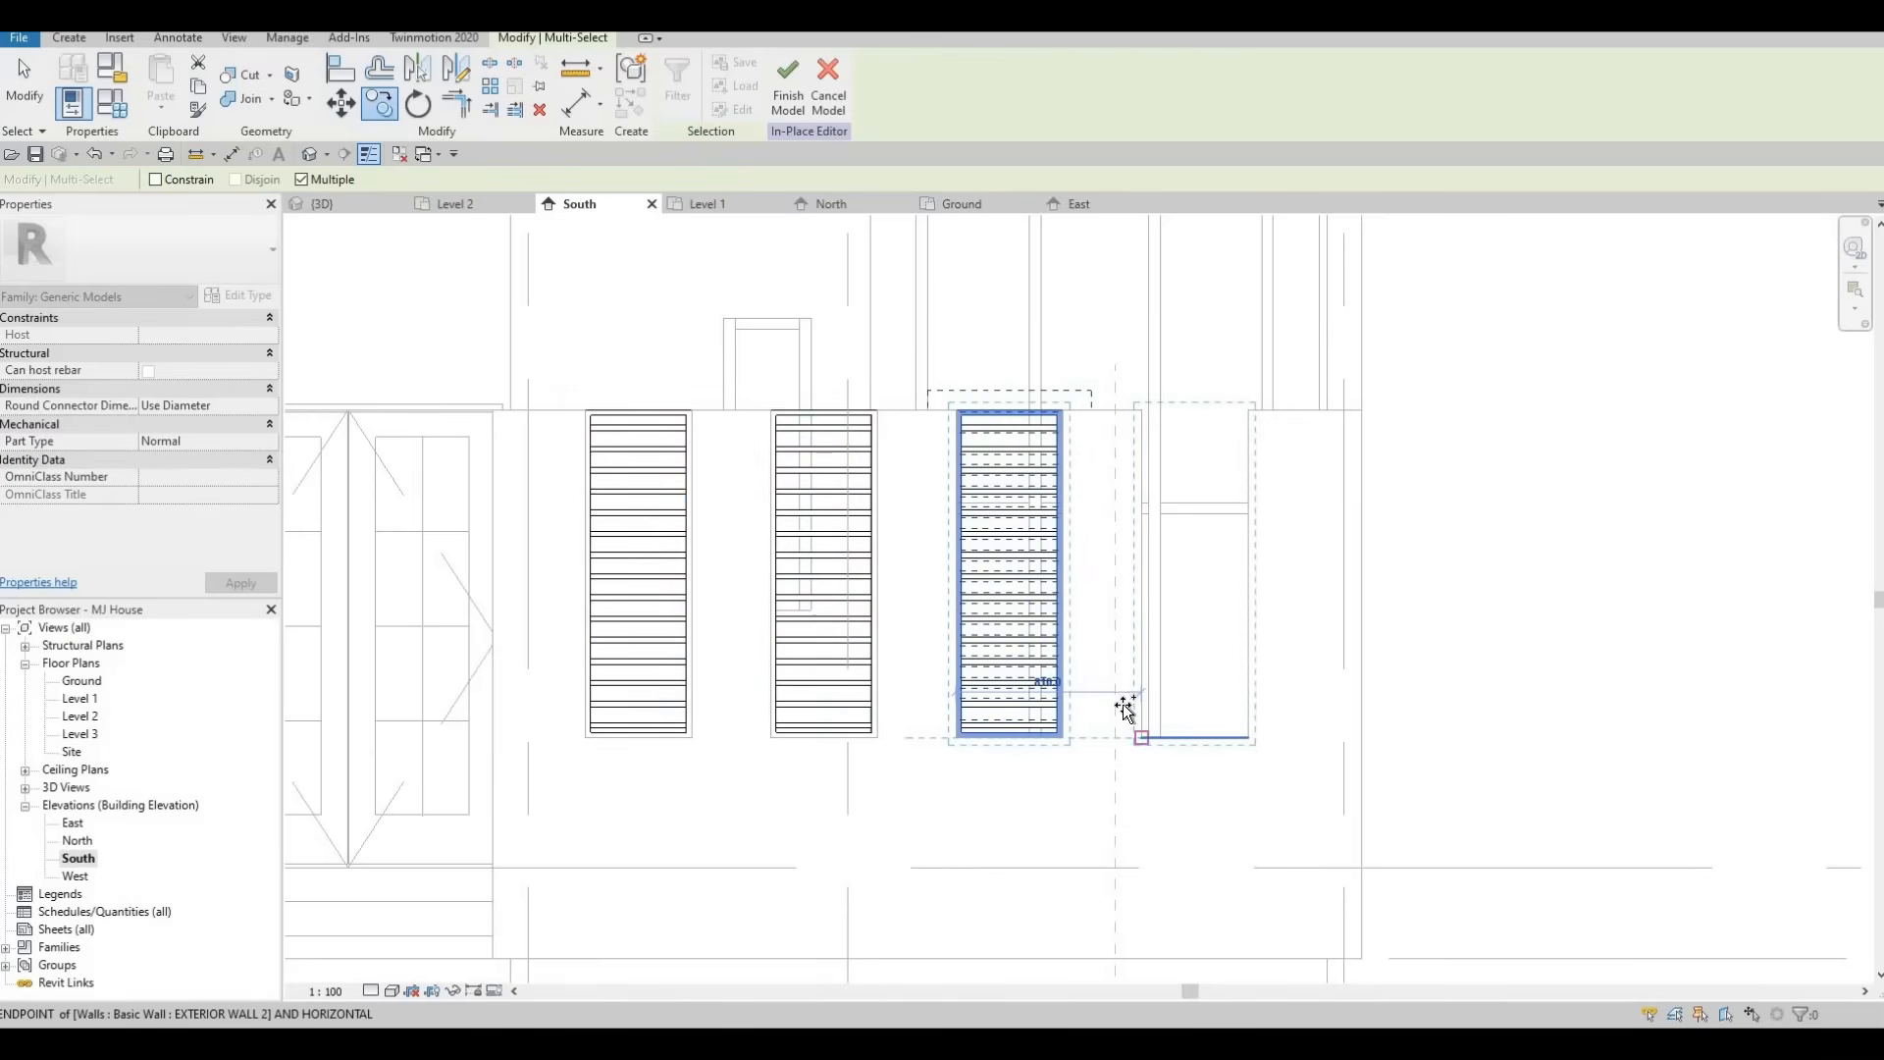
click(1140, 738)
key(Escape)
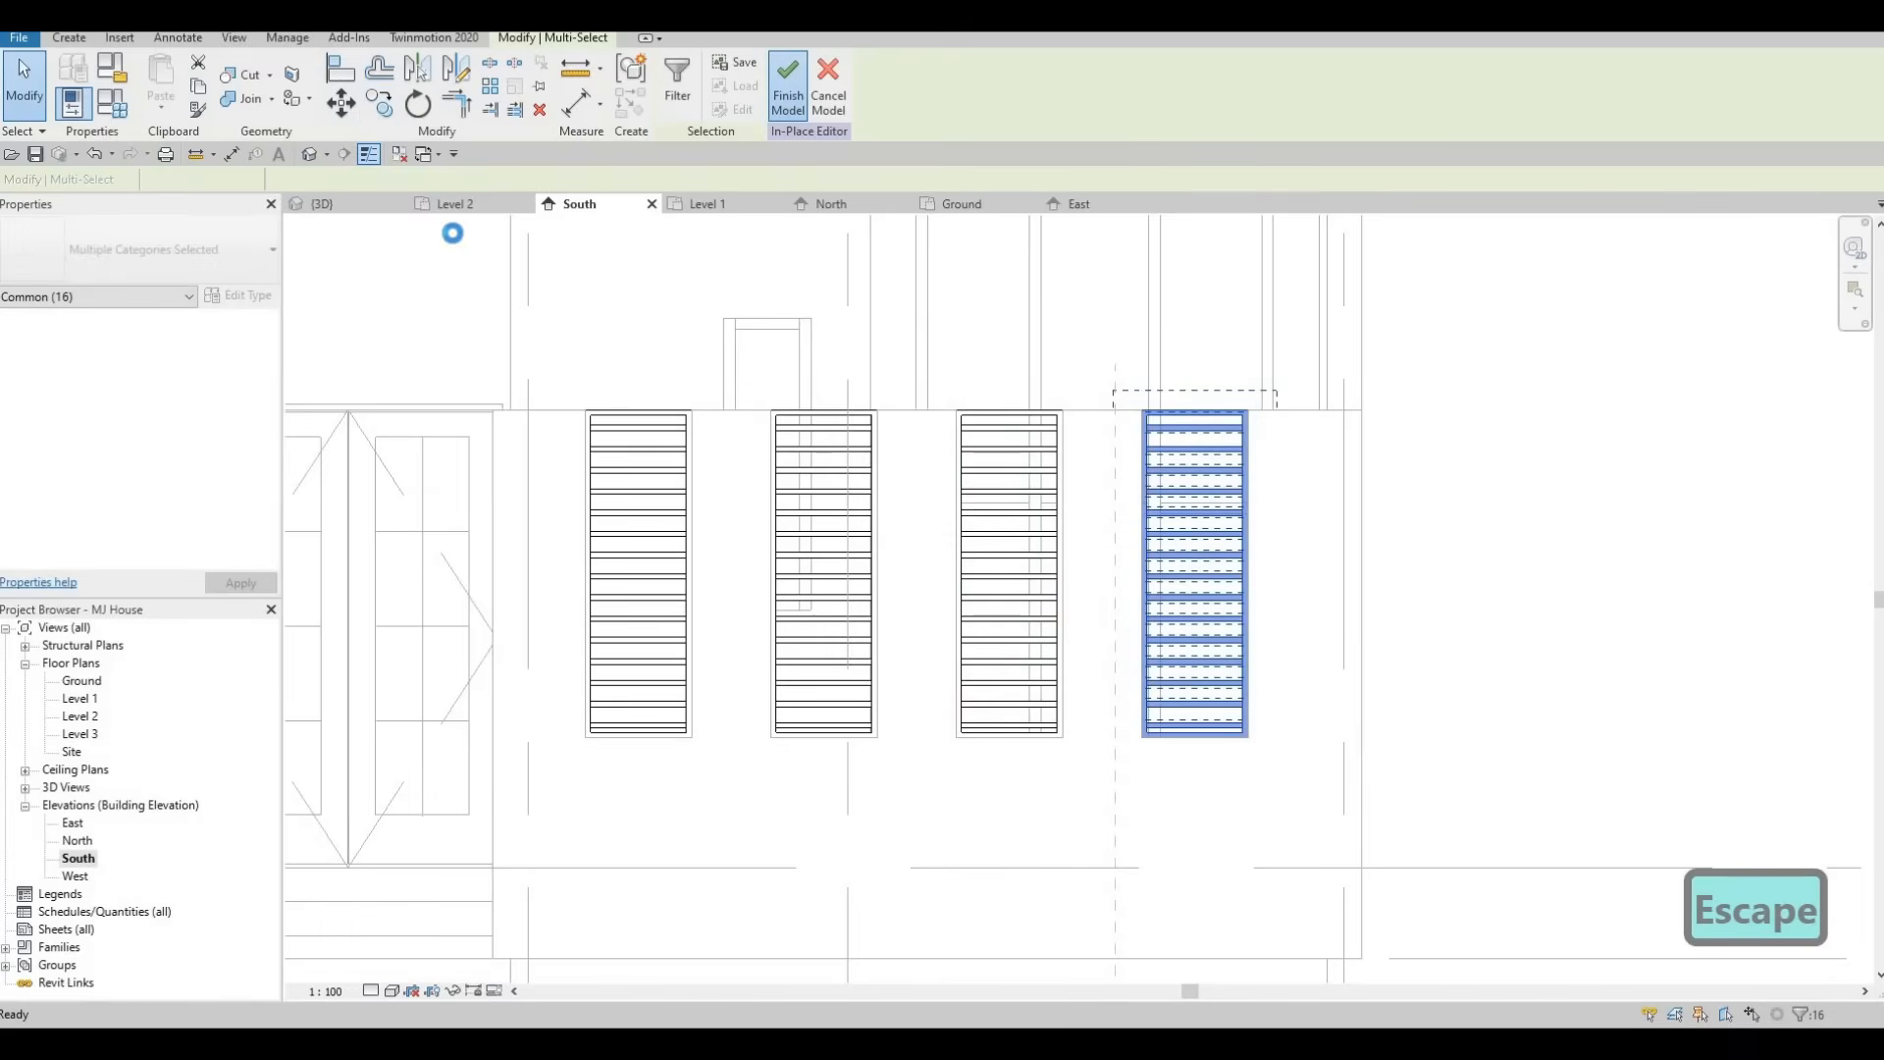
key(Escape)
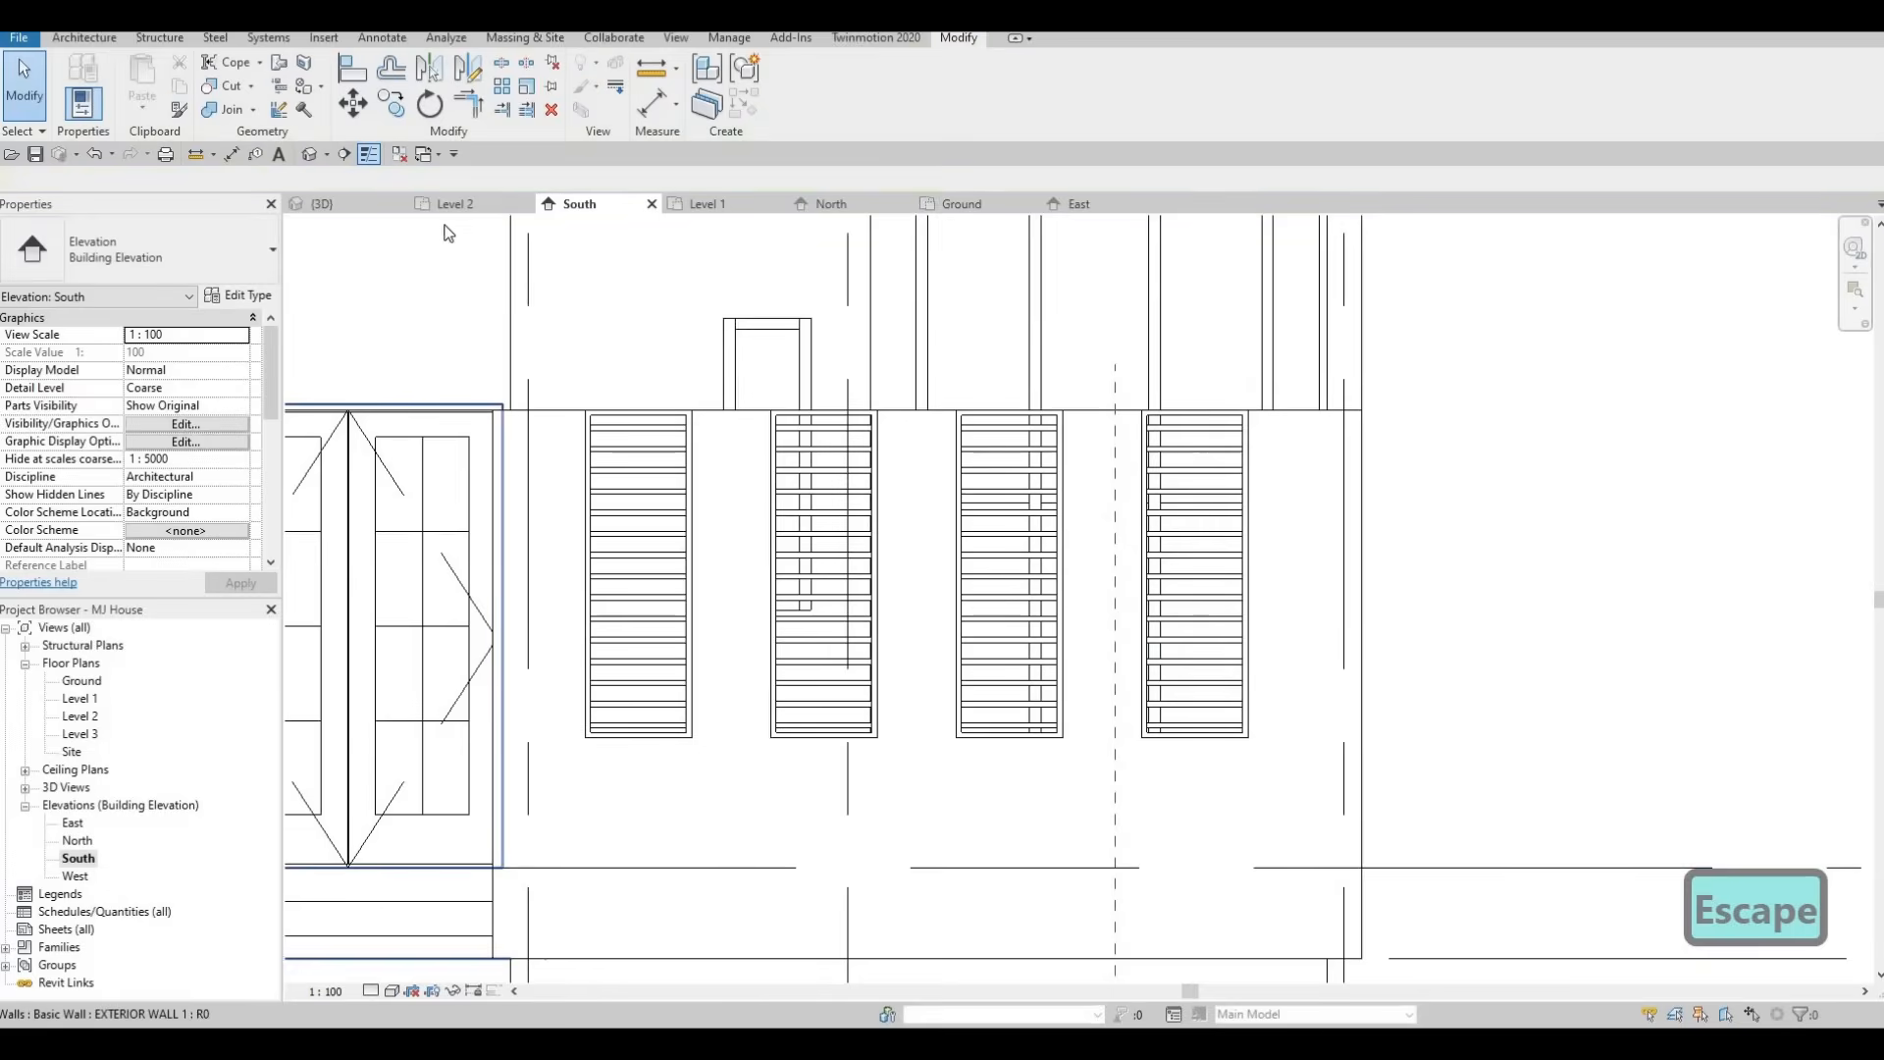
Inspect the four louvre arrays in the 3D view, then return to the South elevation.
click(322, 203)
shift+middle_drag(883, 589, 1038, 396)
key(Escape)
shift+middle_drag(824, 412, 946, 762)
scroll(863, 631, down, 5)
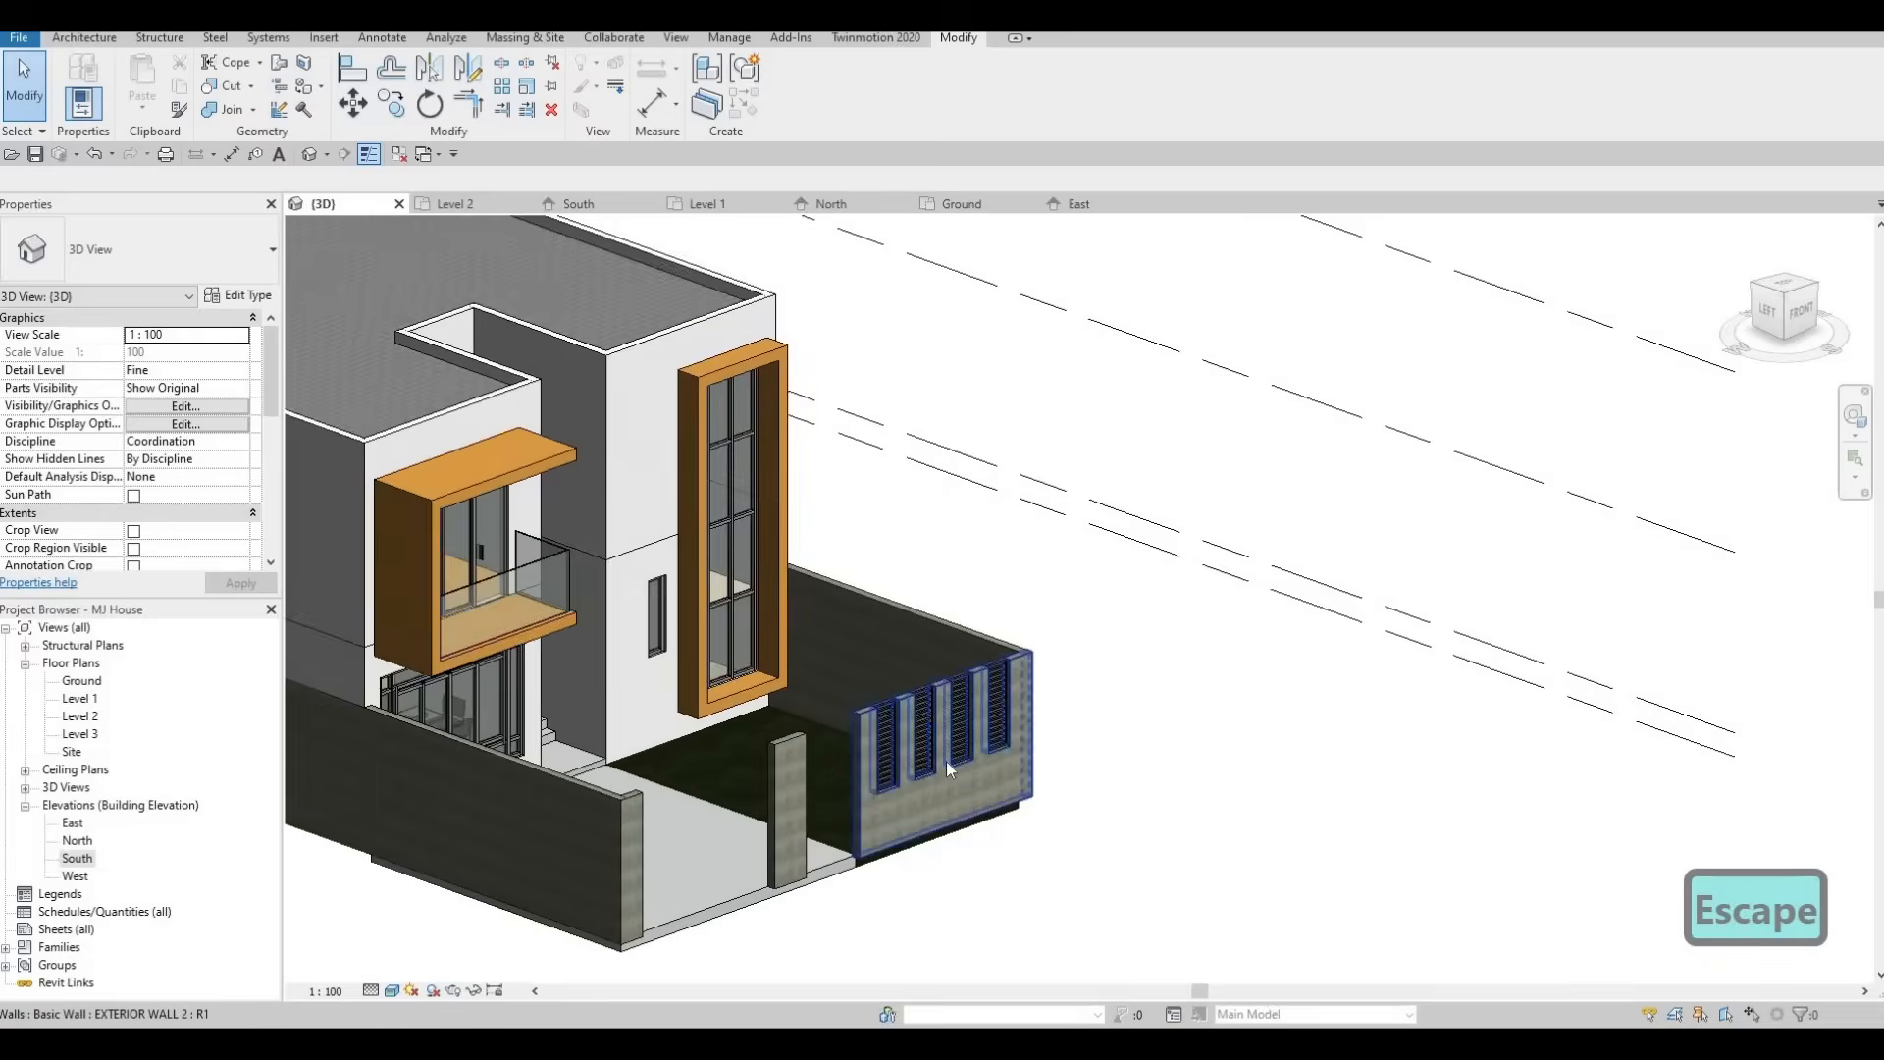
scroll(939, 569, up, 5)
mouse_move(939, 569)
middle_down()
mouse_move(918, 558)
mouse_move(917, 597)
middle_up()
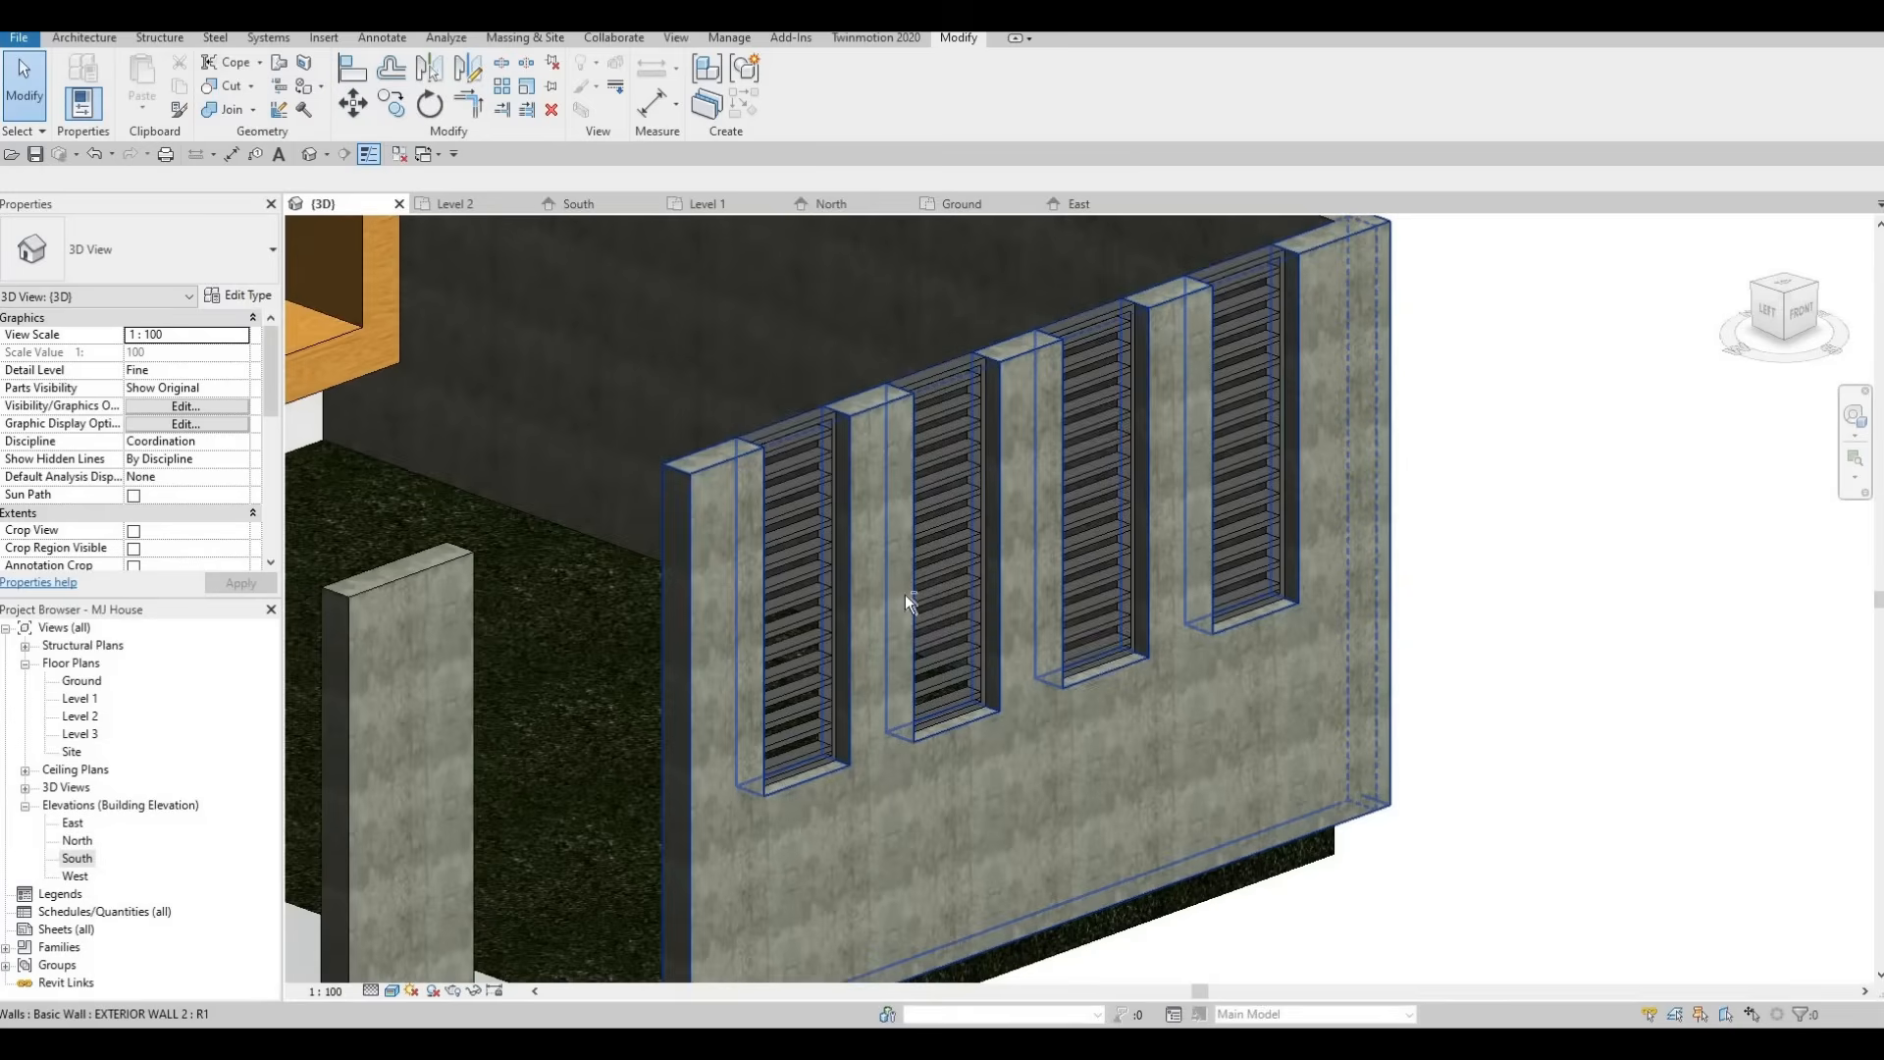
shift+middle_drag(1073, 542, 1010, 657)
key(Escape)
shift+middle_drag(647, 634, 1140, 656)
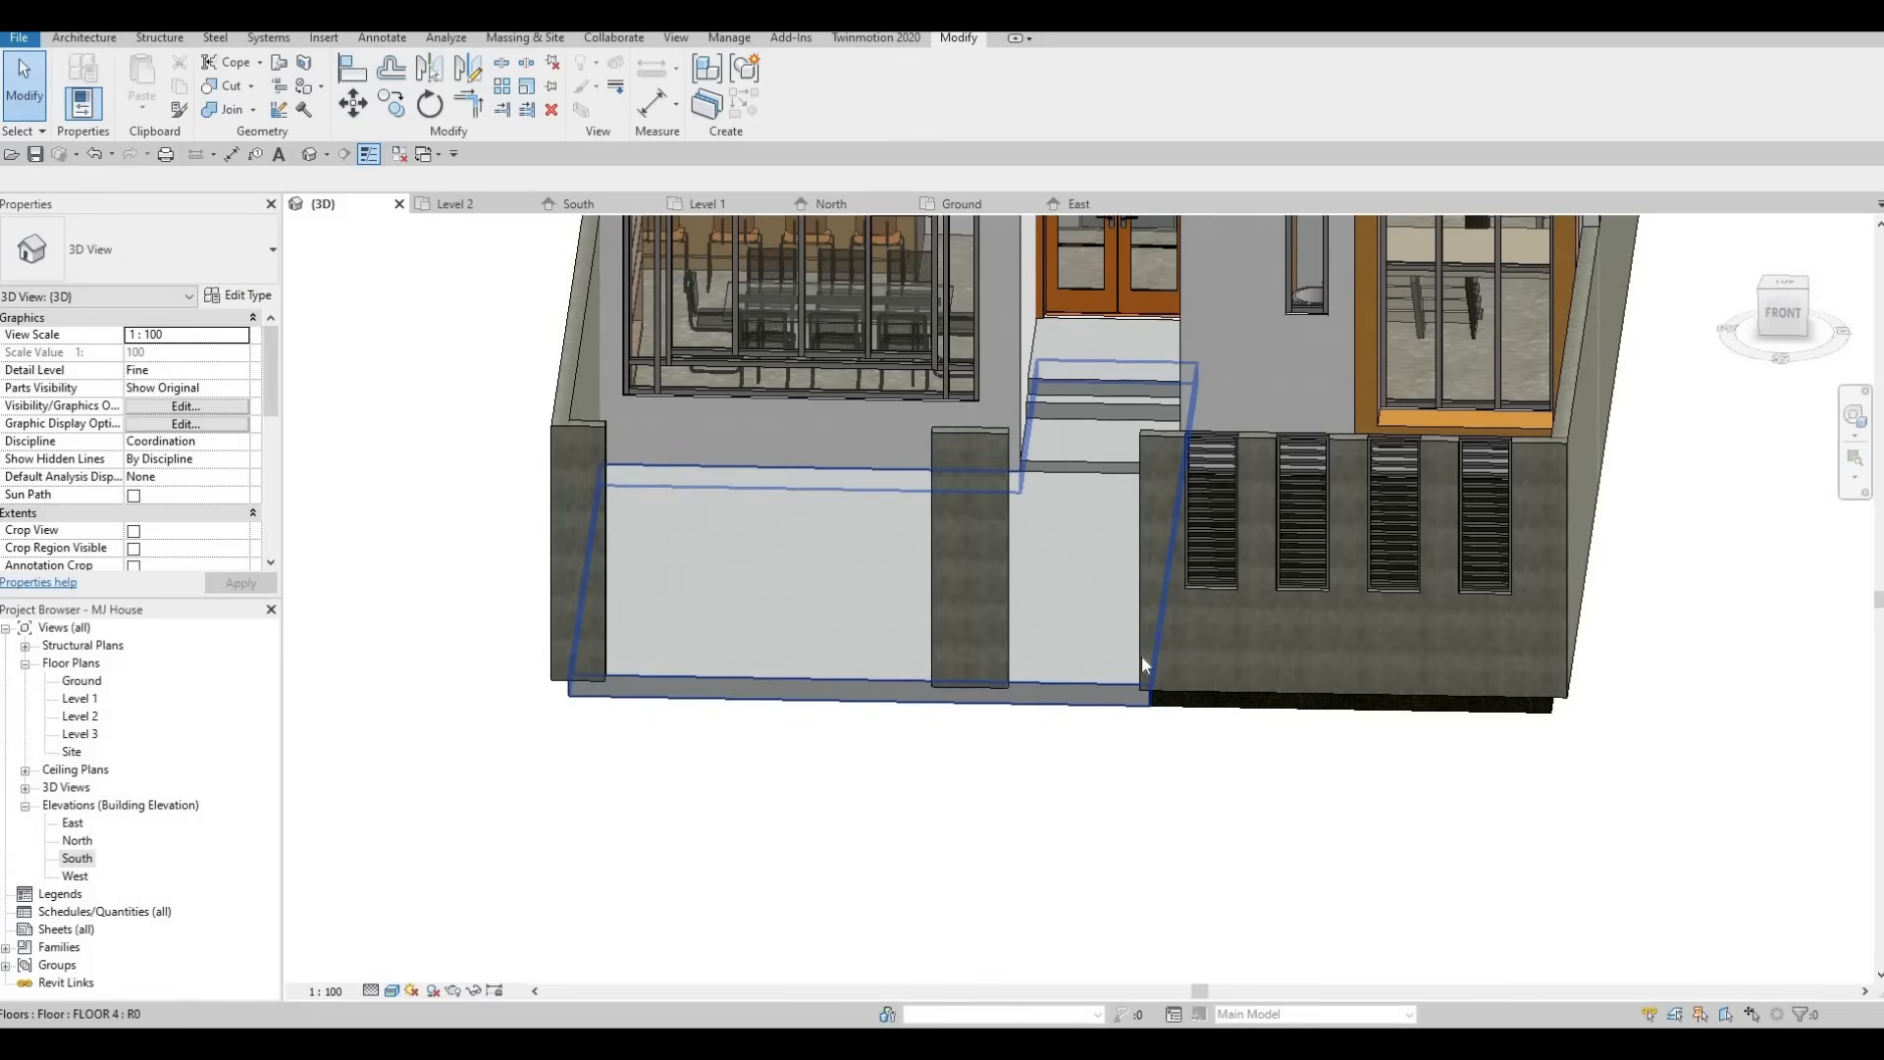
double_click(88, 861)
middle_drag(666, 510, 862, 504)
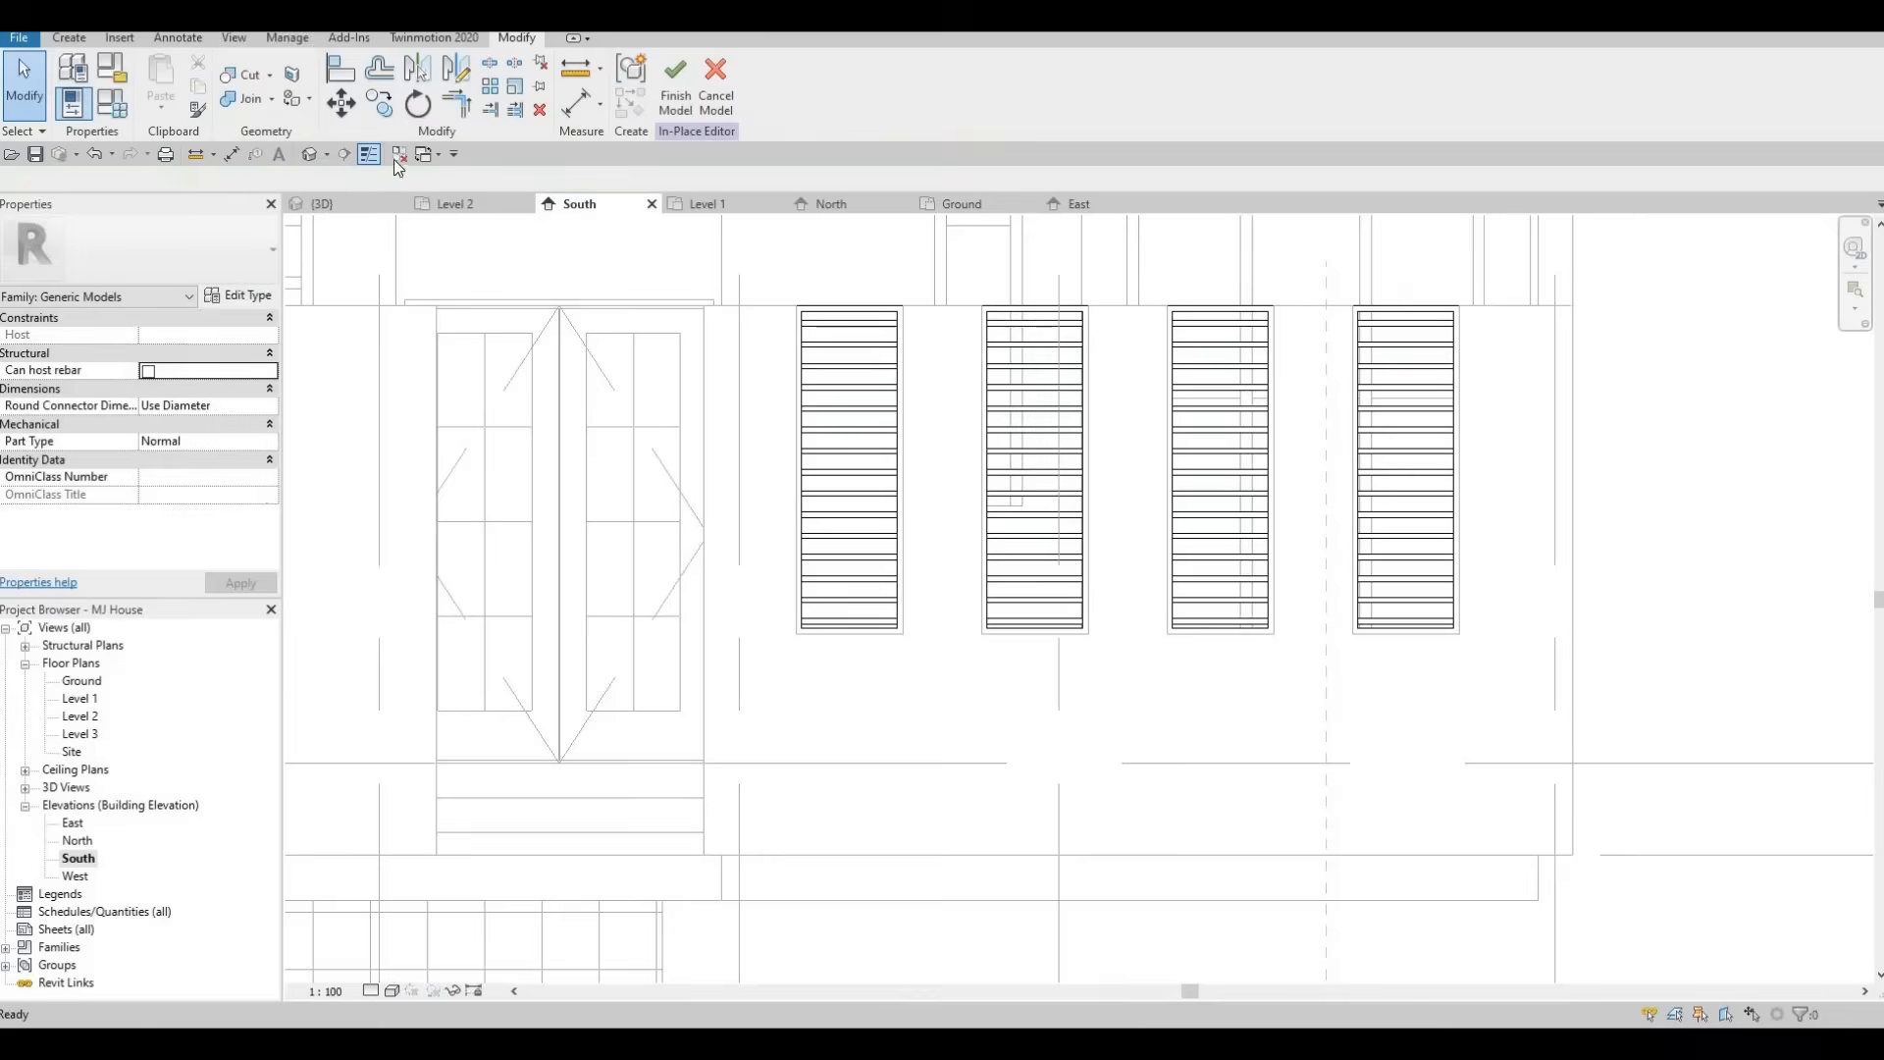
Start an in-place extrusion on the wall's face and sketch a rectangle around the door opening.
click(69, 37)
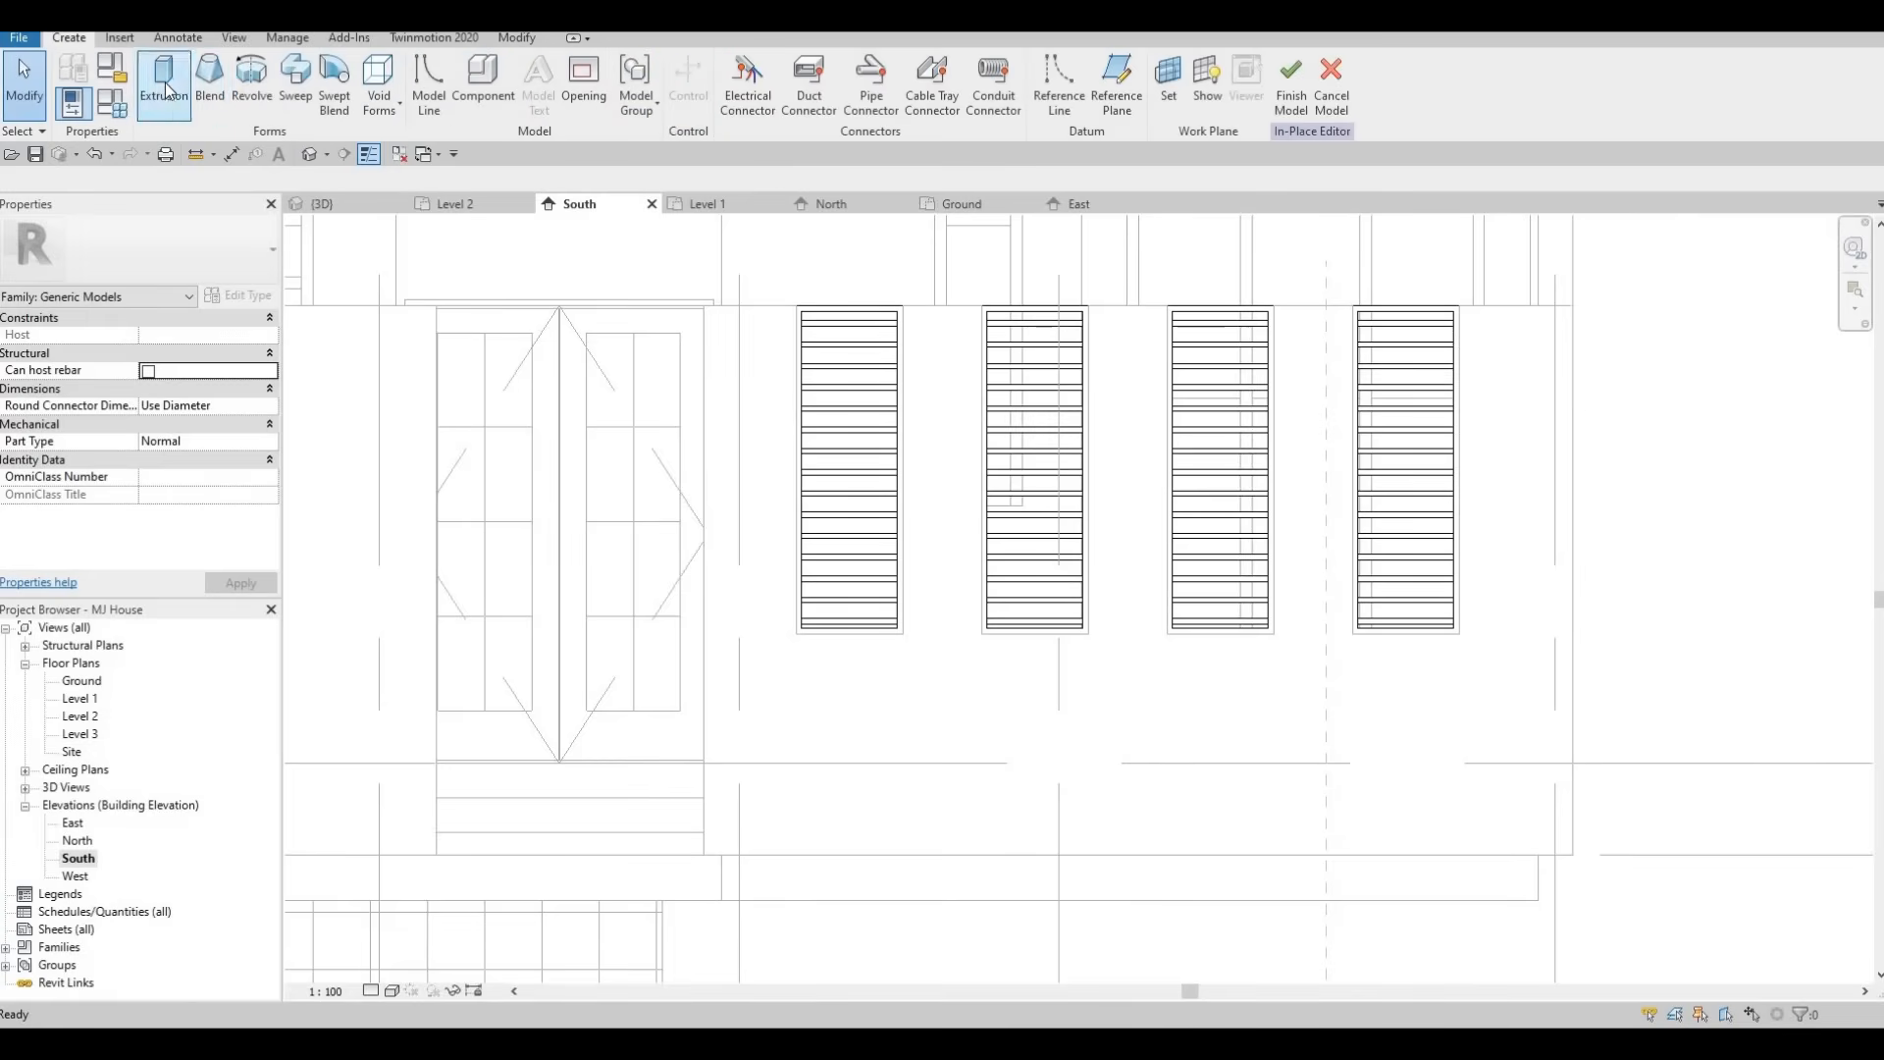
click(163, 83)
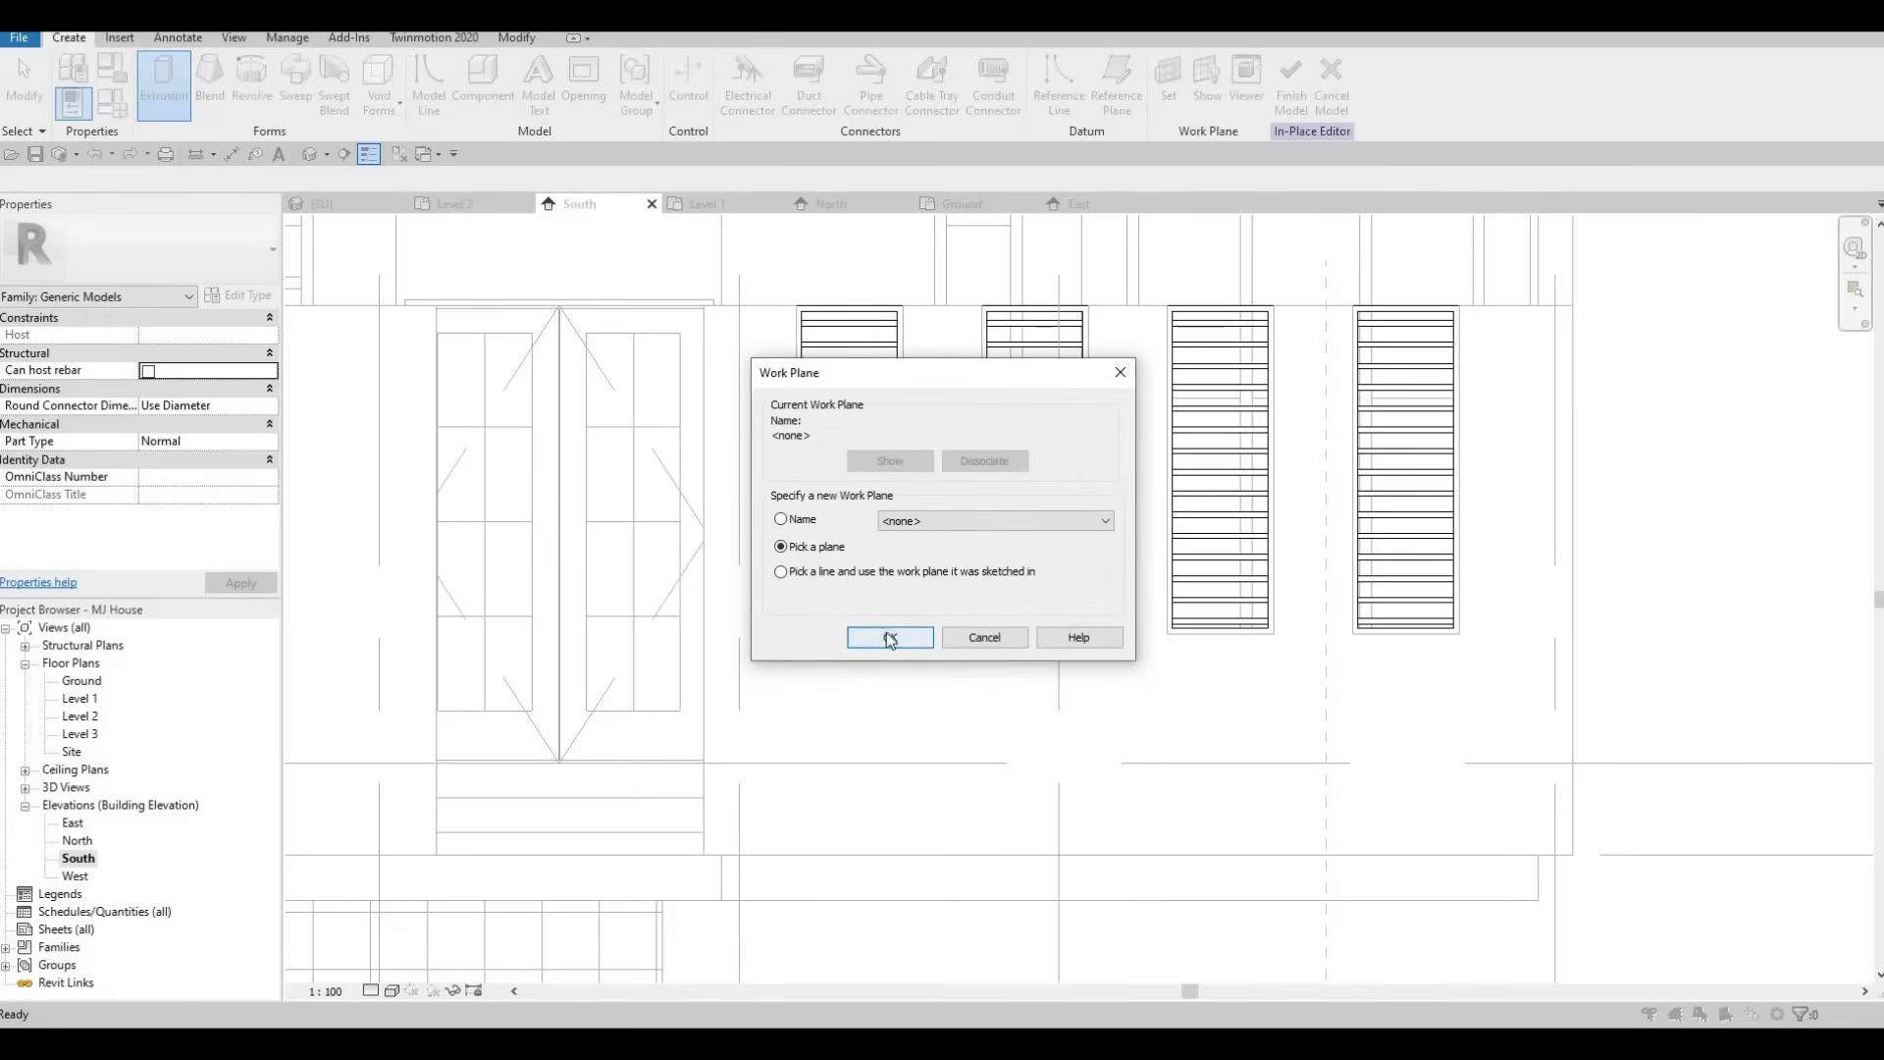
click(890, 639)
click(517, 392)
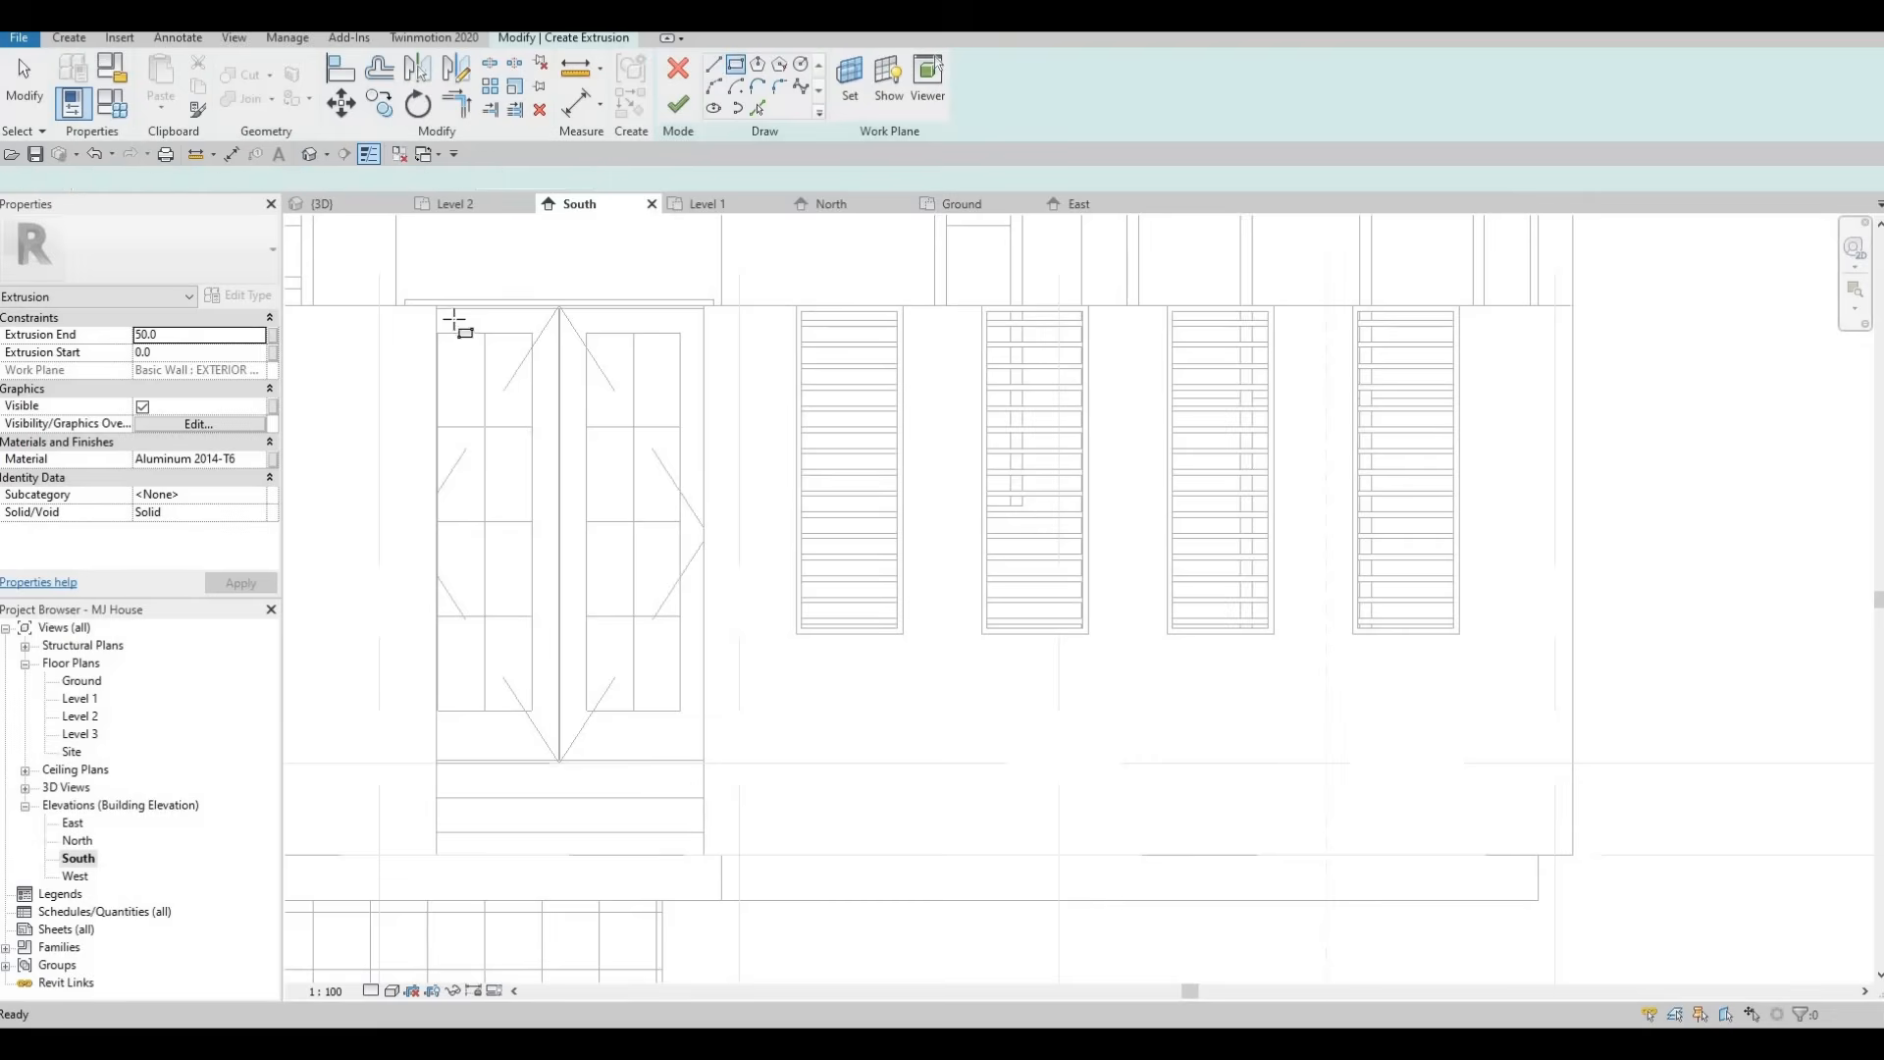
click(437, 307)
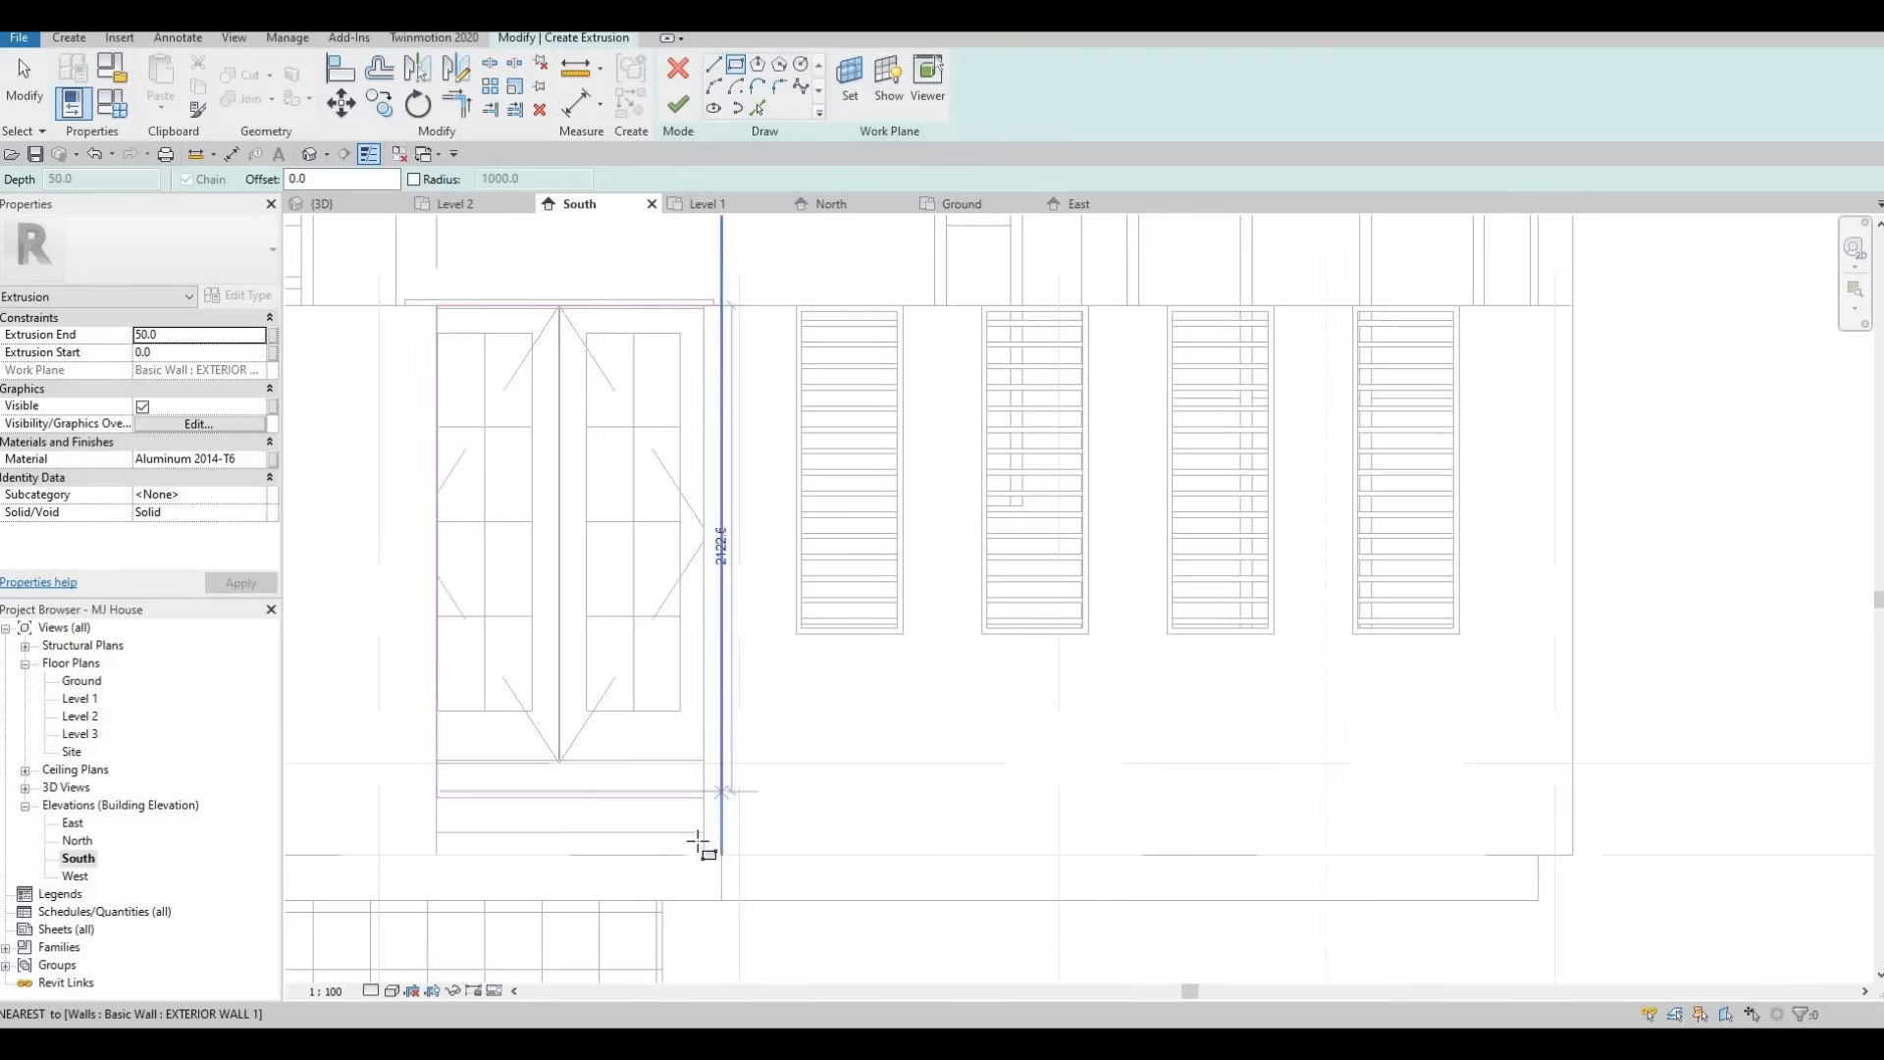
scroll(715, 860, up, 2)
click(714, 861)
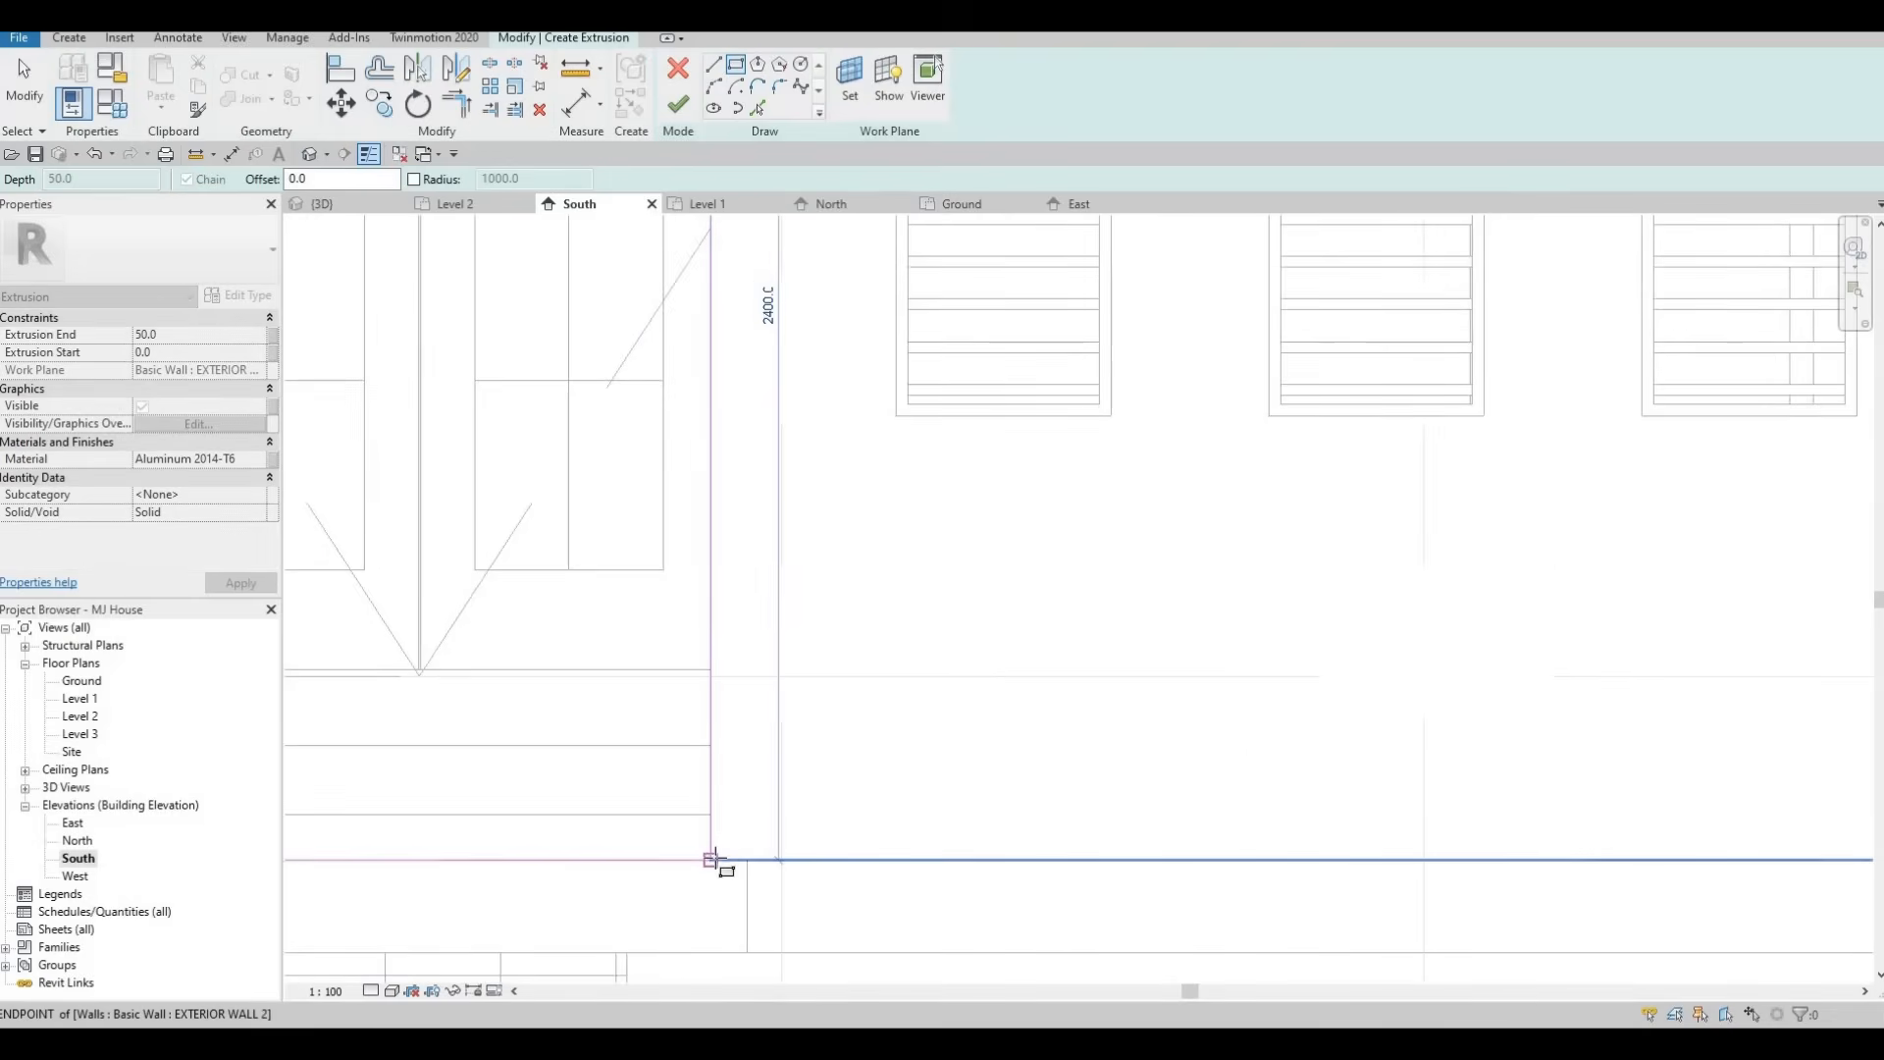
click(716, 861)
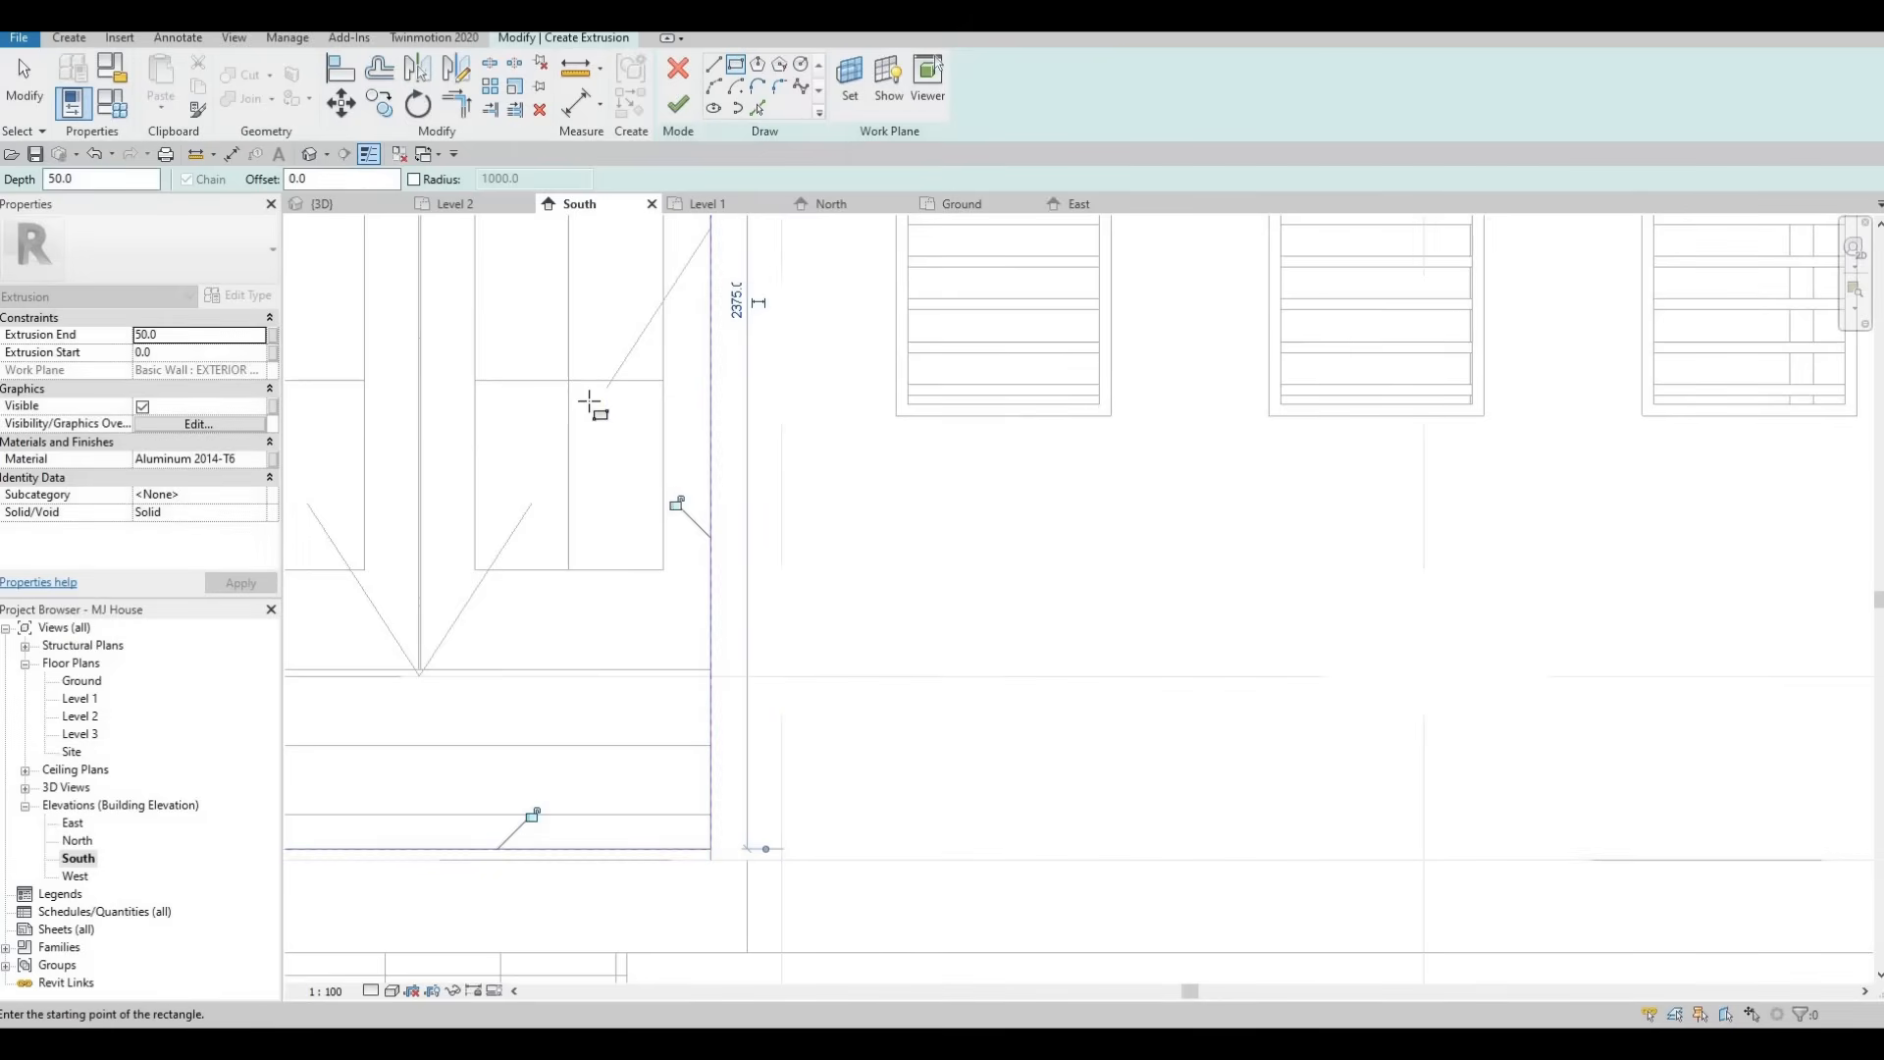
scroll(589, 408, down, 3)
key(Escape)
scroll(694, 307, up, 5)
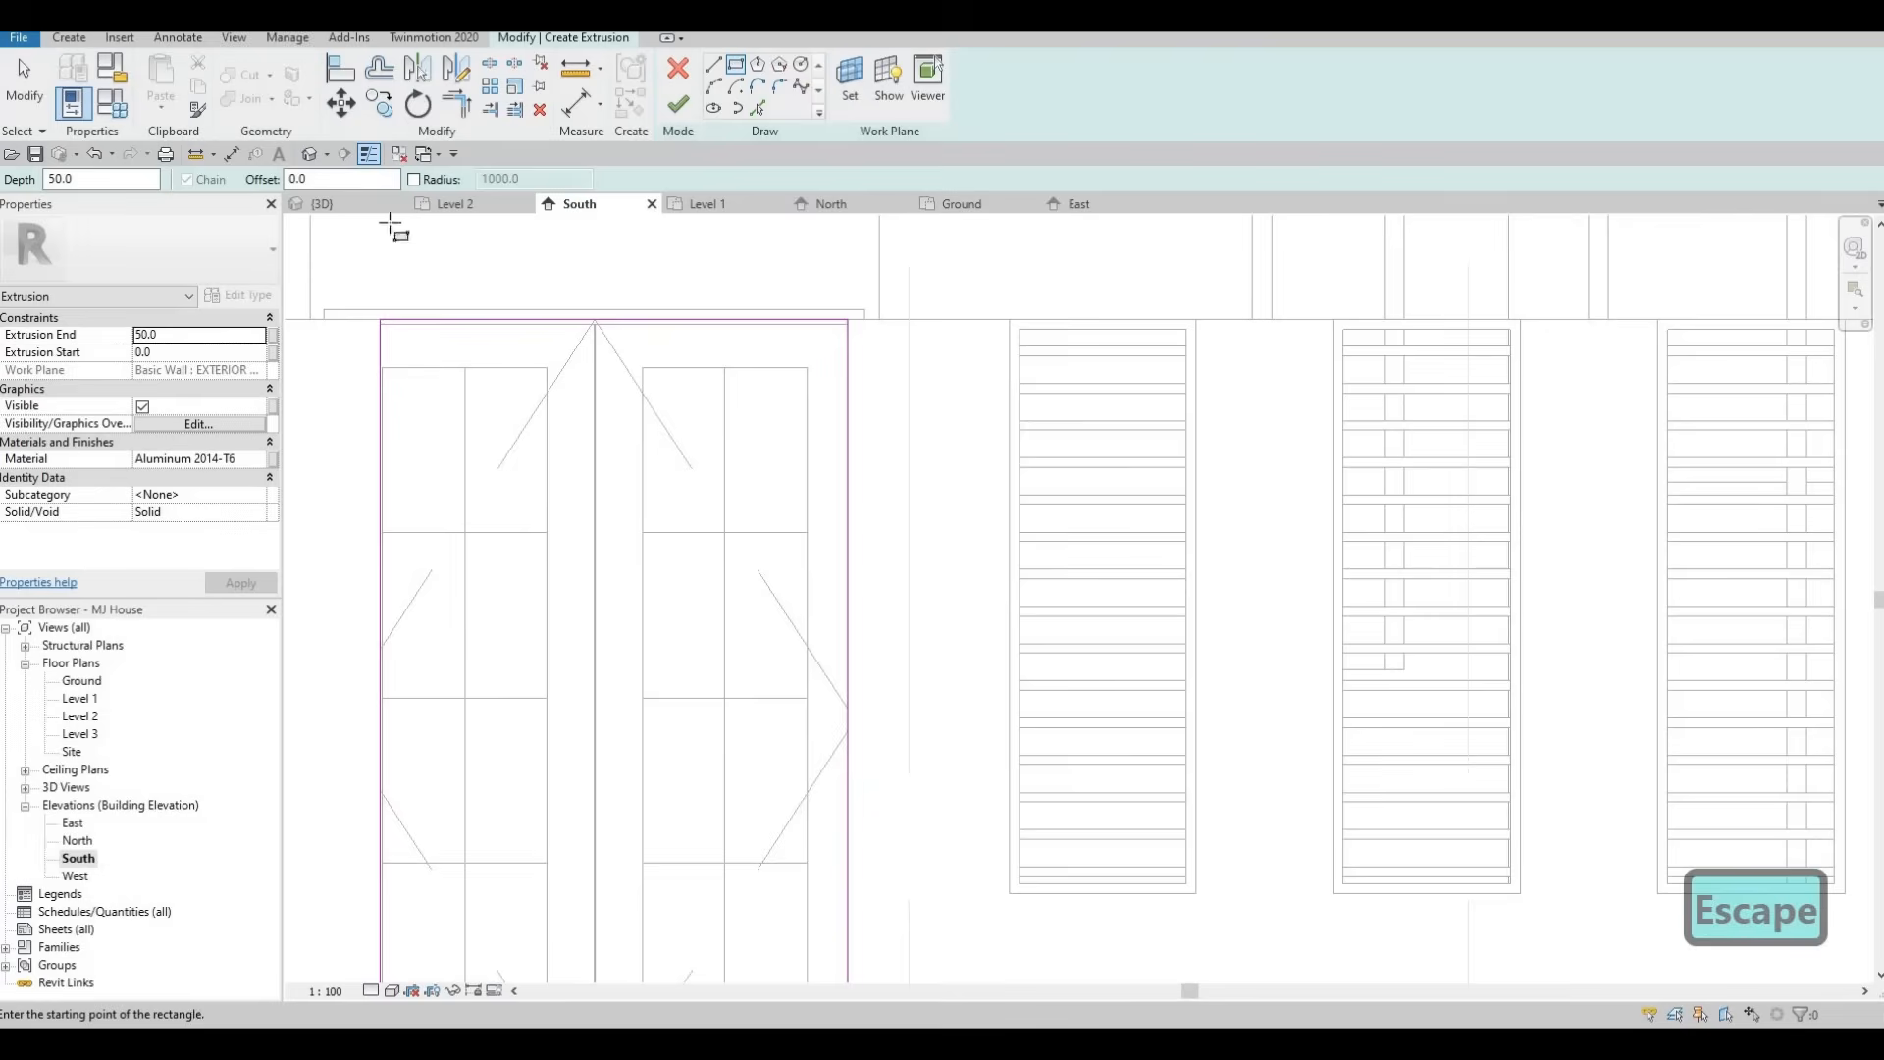
Sketch an inner rectangle offset 25 inside the door outline and finish the aluminium frame extrusion.
double_click(301, 180)
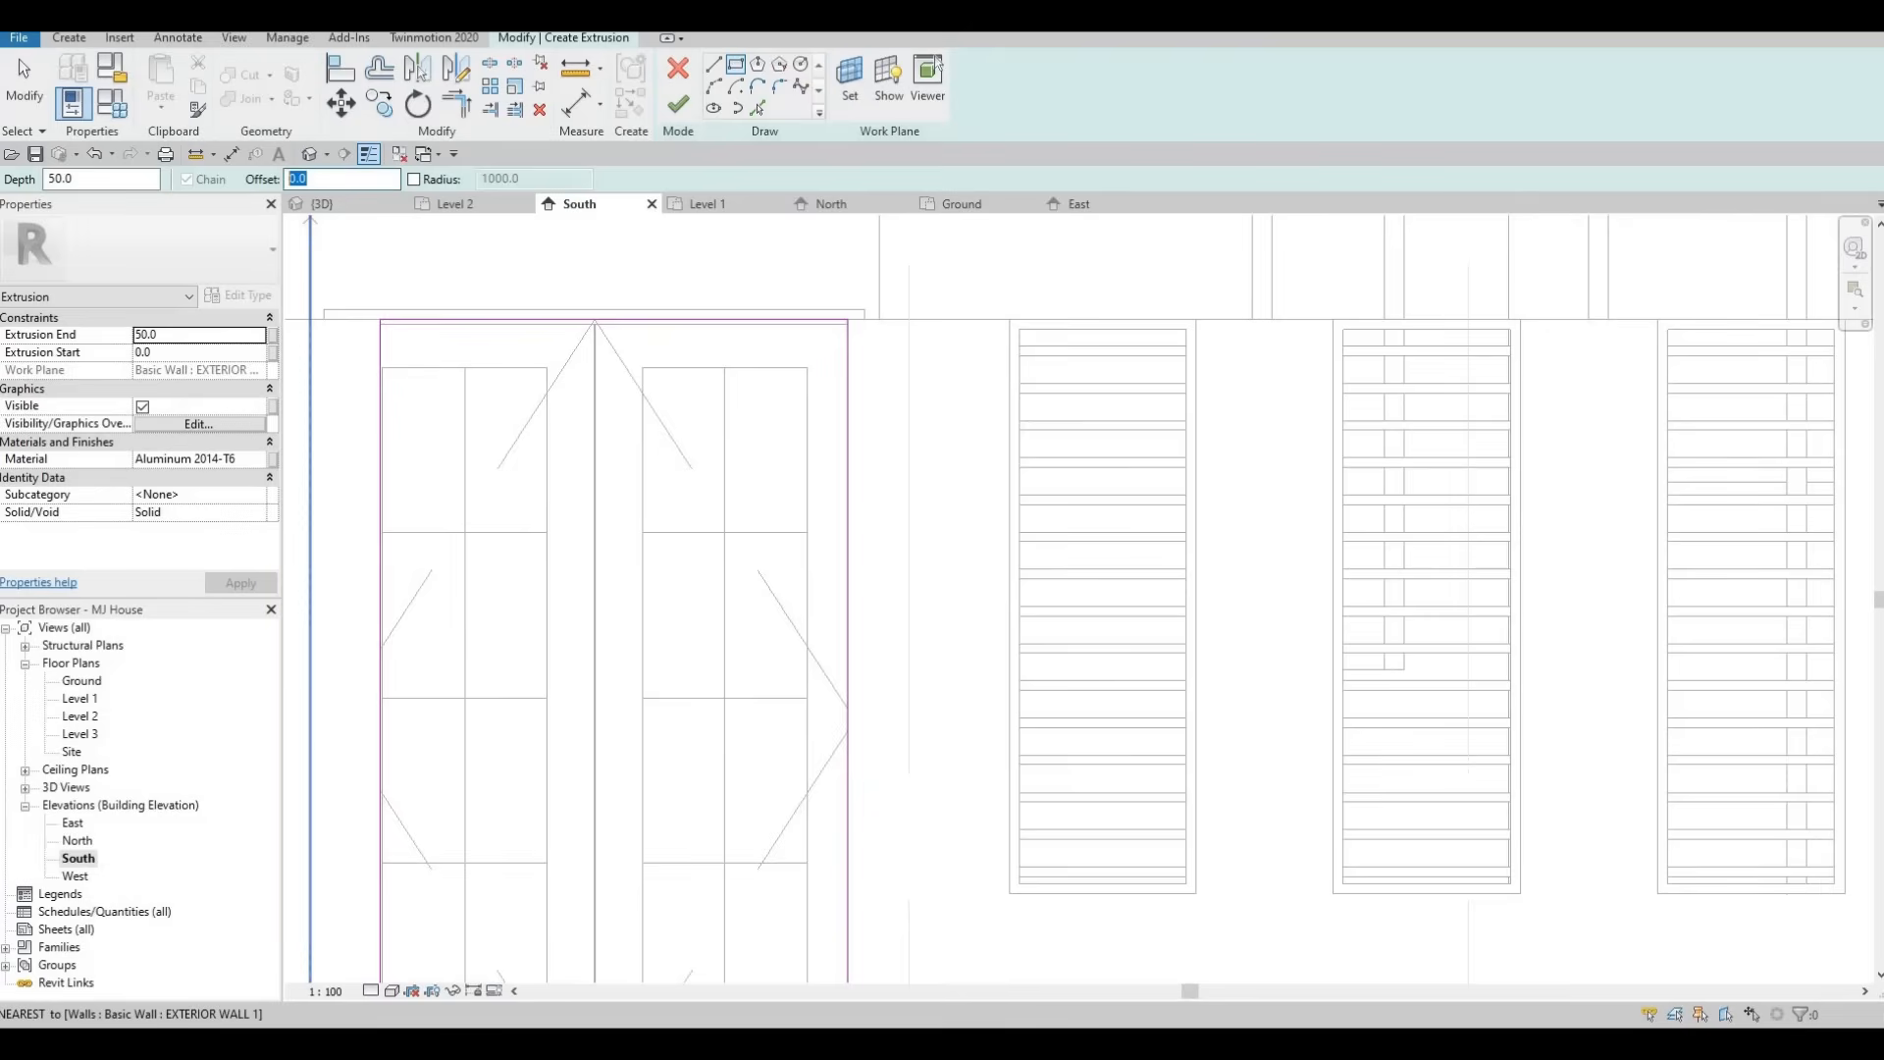
text(25)
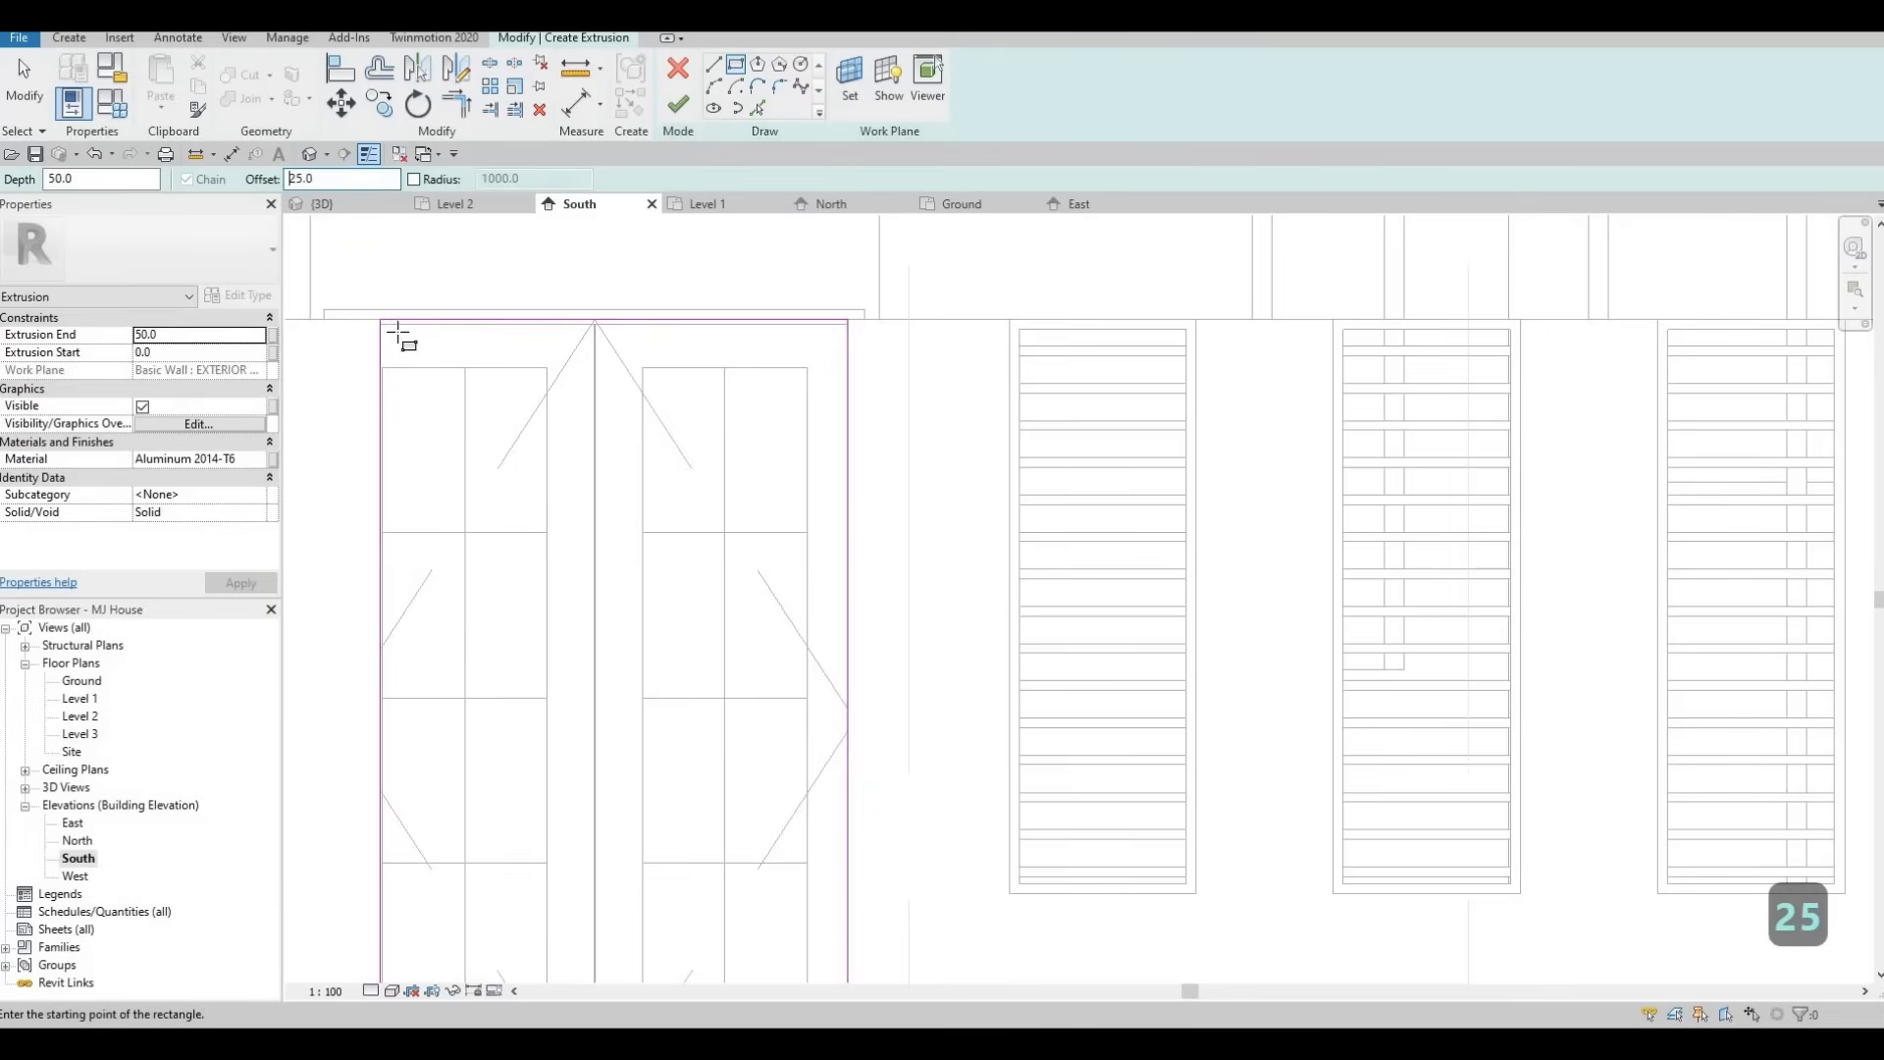
click(382, 321)
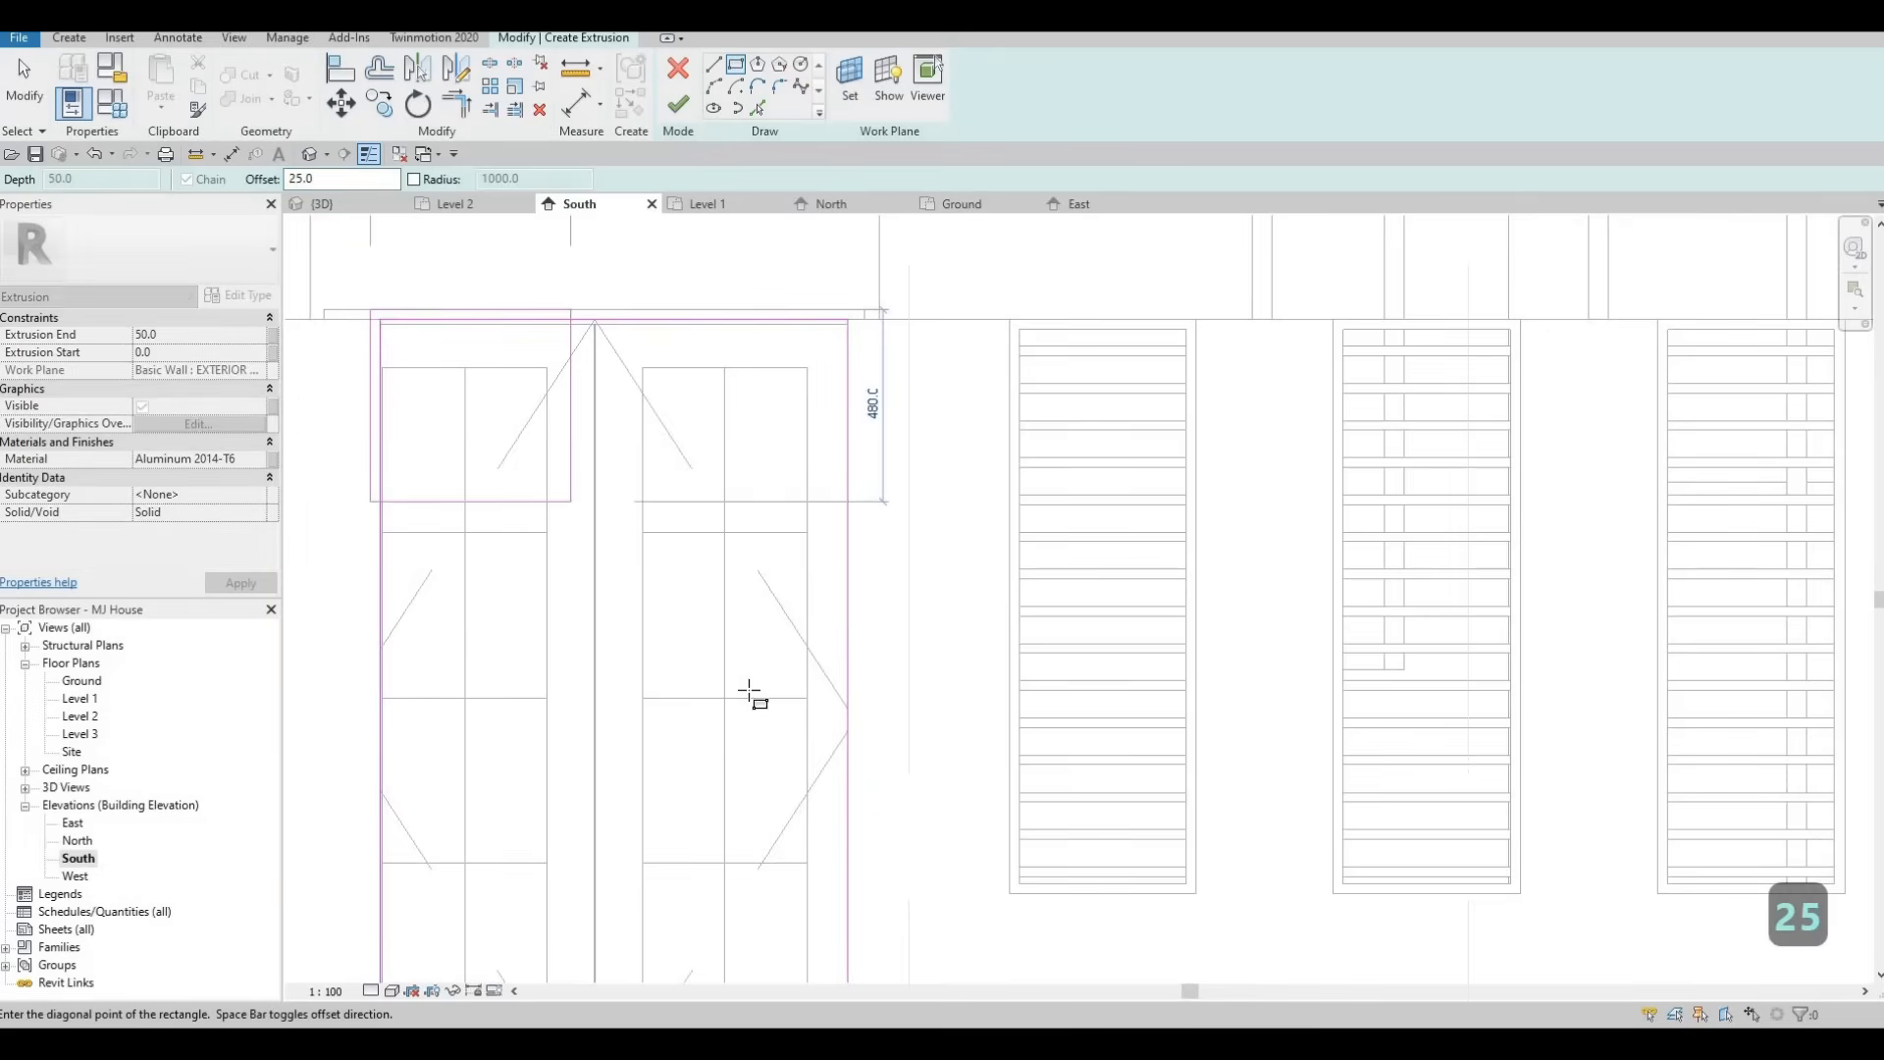
scroll(746, 500, down, 2)
scroll(782, 715, down, 2)
scroll(822, 888, up, 3)
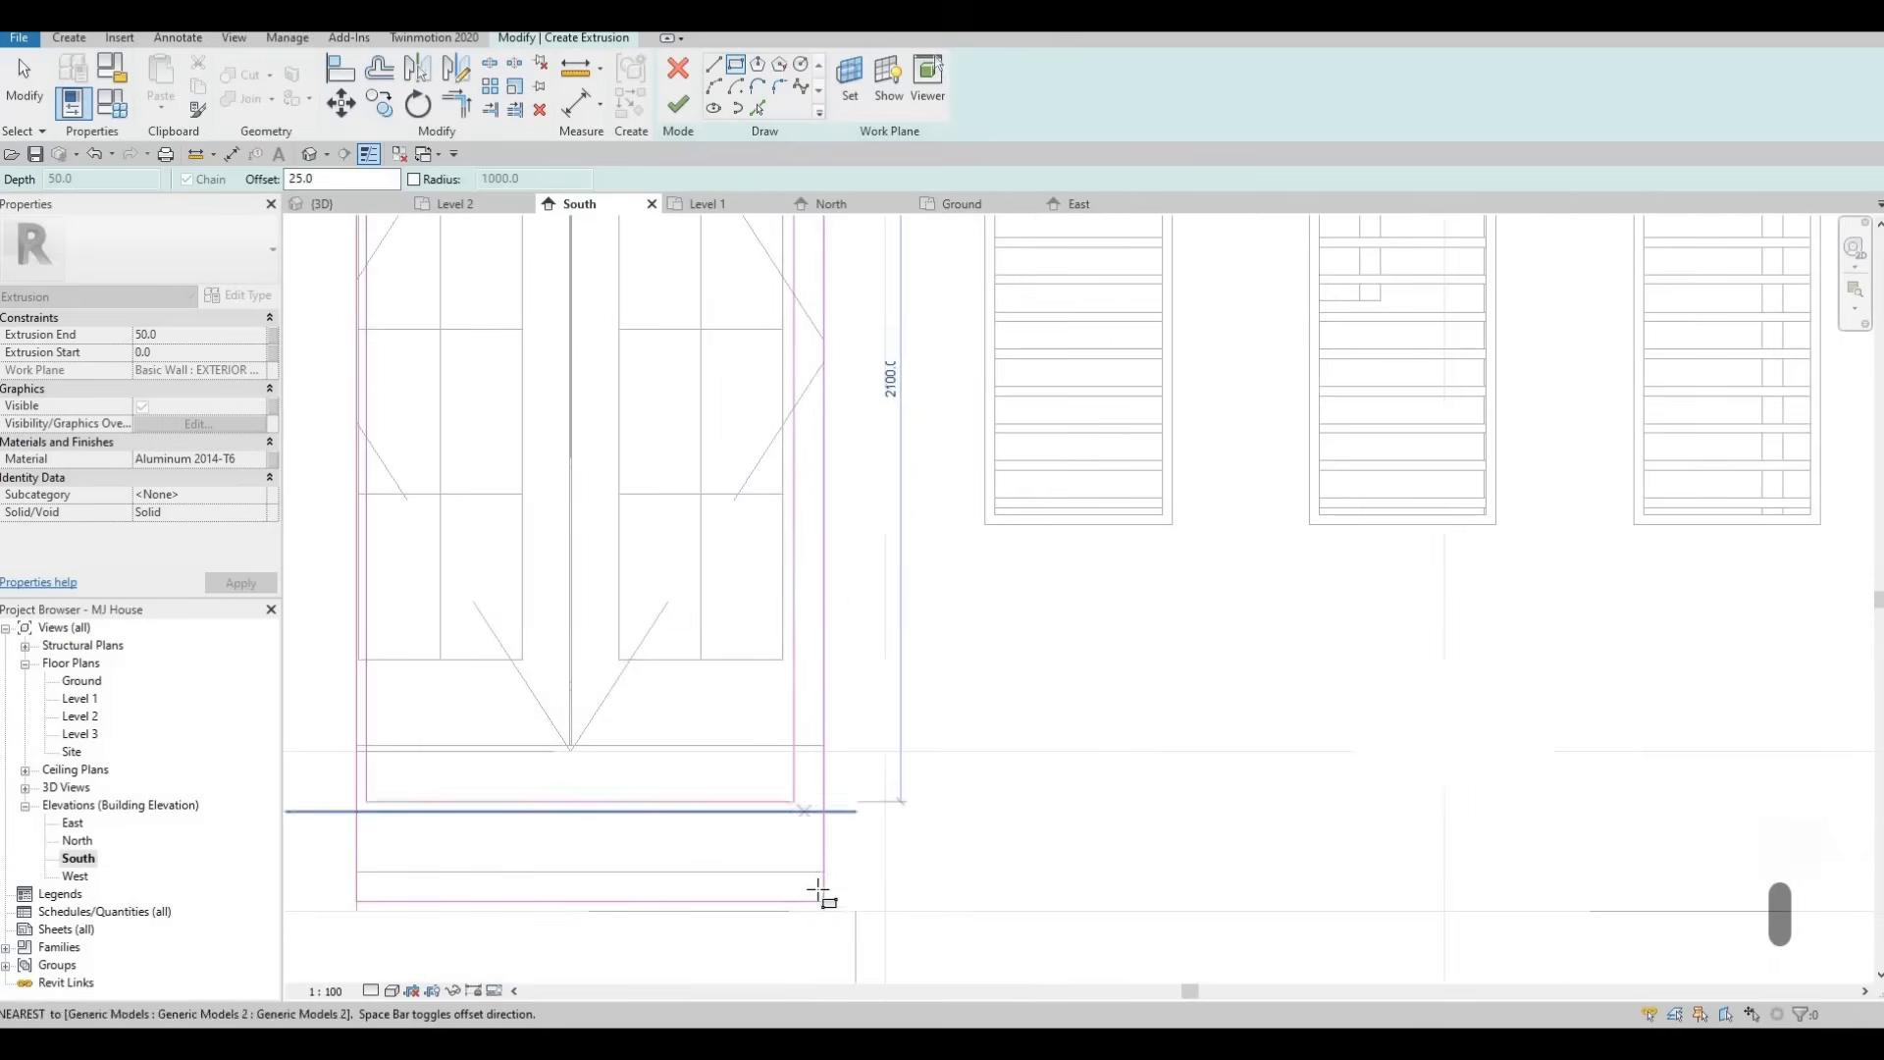
click(822, 898)
key(Escape)
scroll(904, 454, down, 2)
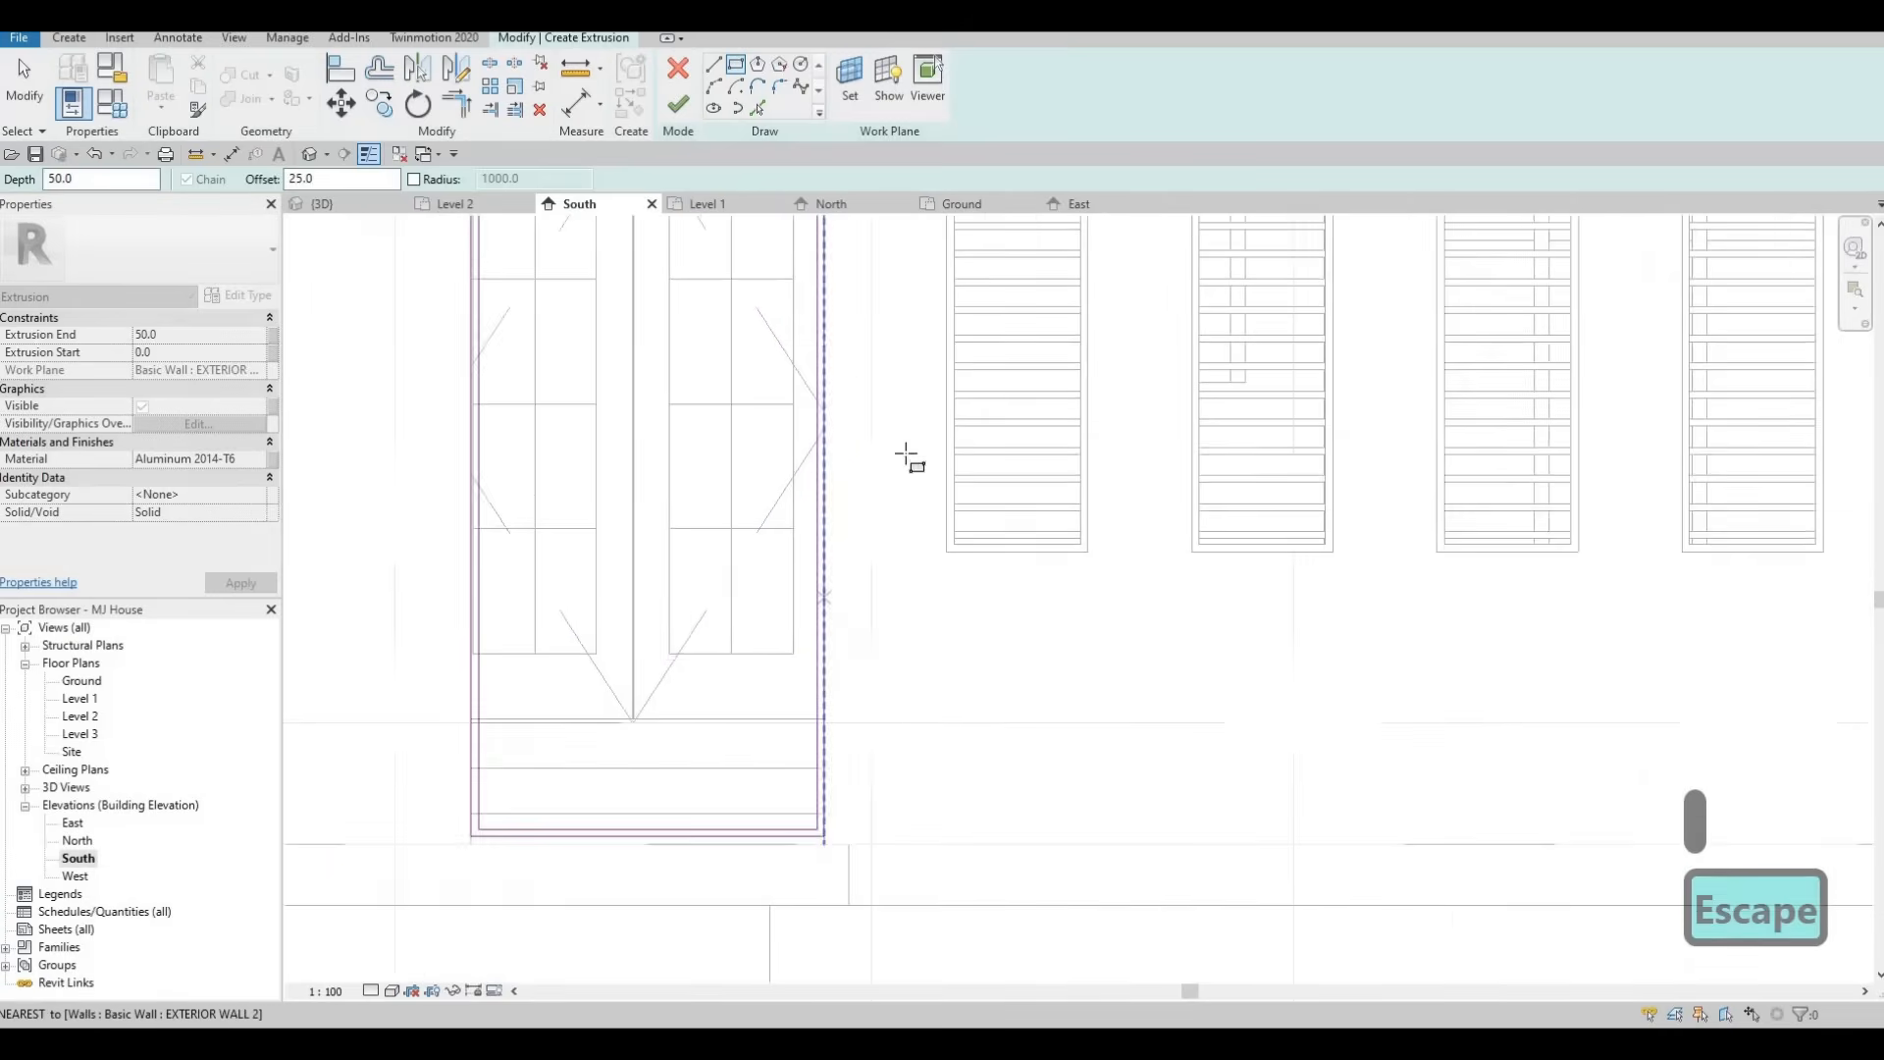
scroll(937, 355, up, 1)
scroll(937, 356, up, 2)
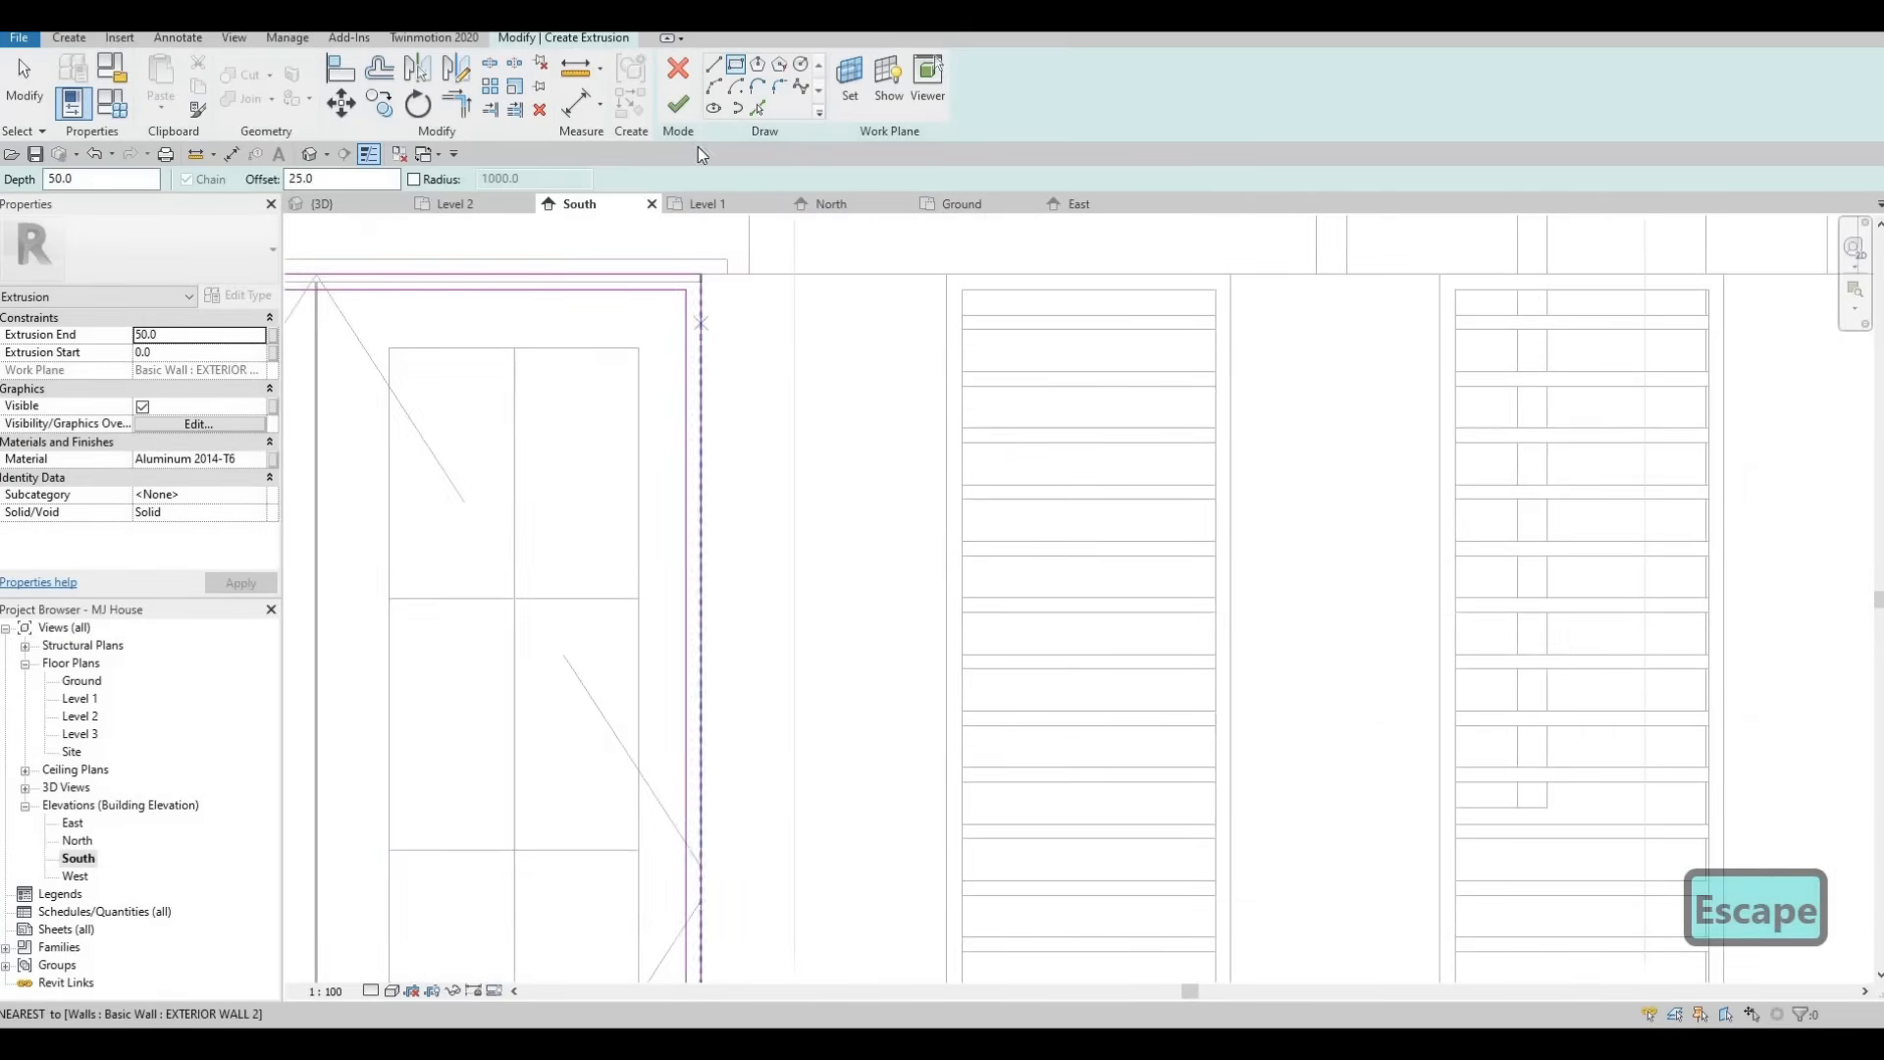
click(679, 106)
Check the new door frame in the 3D view and the Ground floor plan.
scroll(698, 362, down, 2)
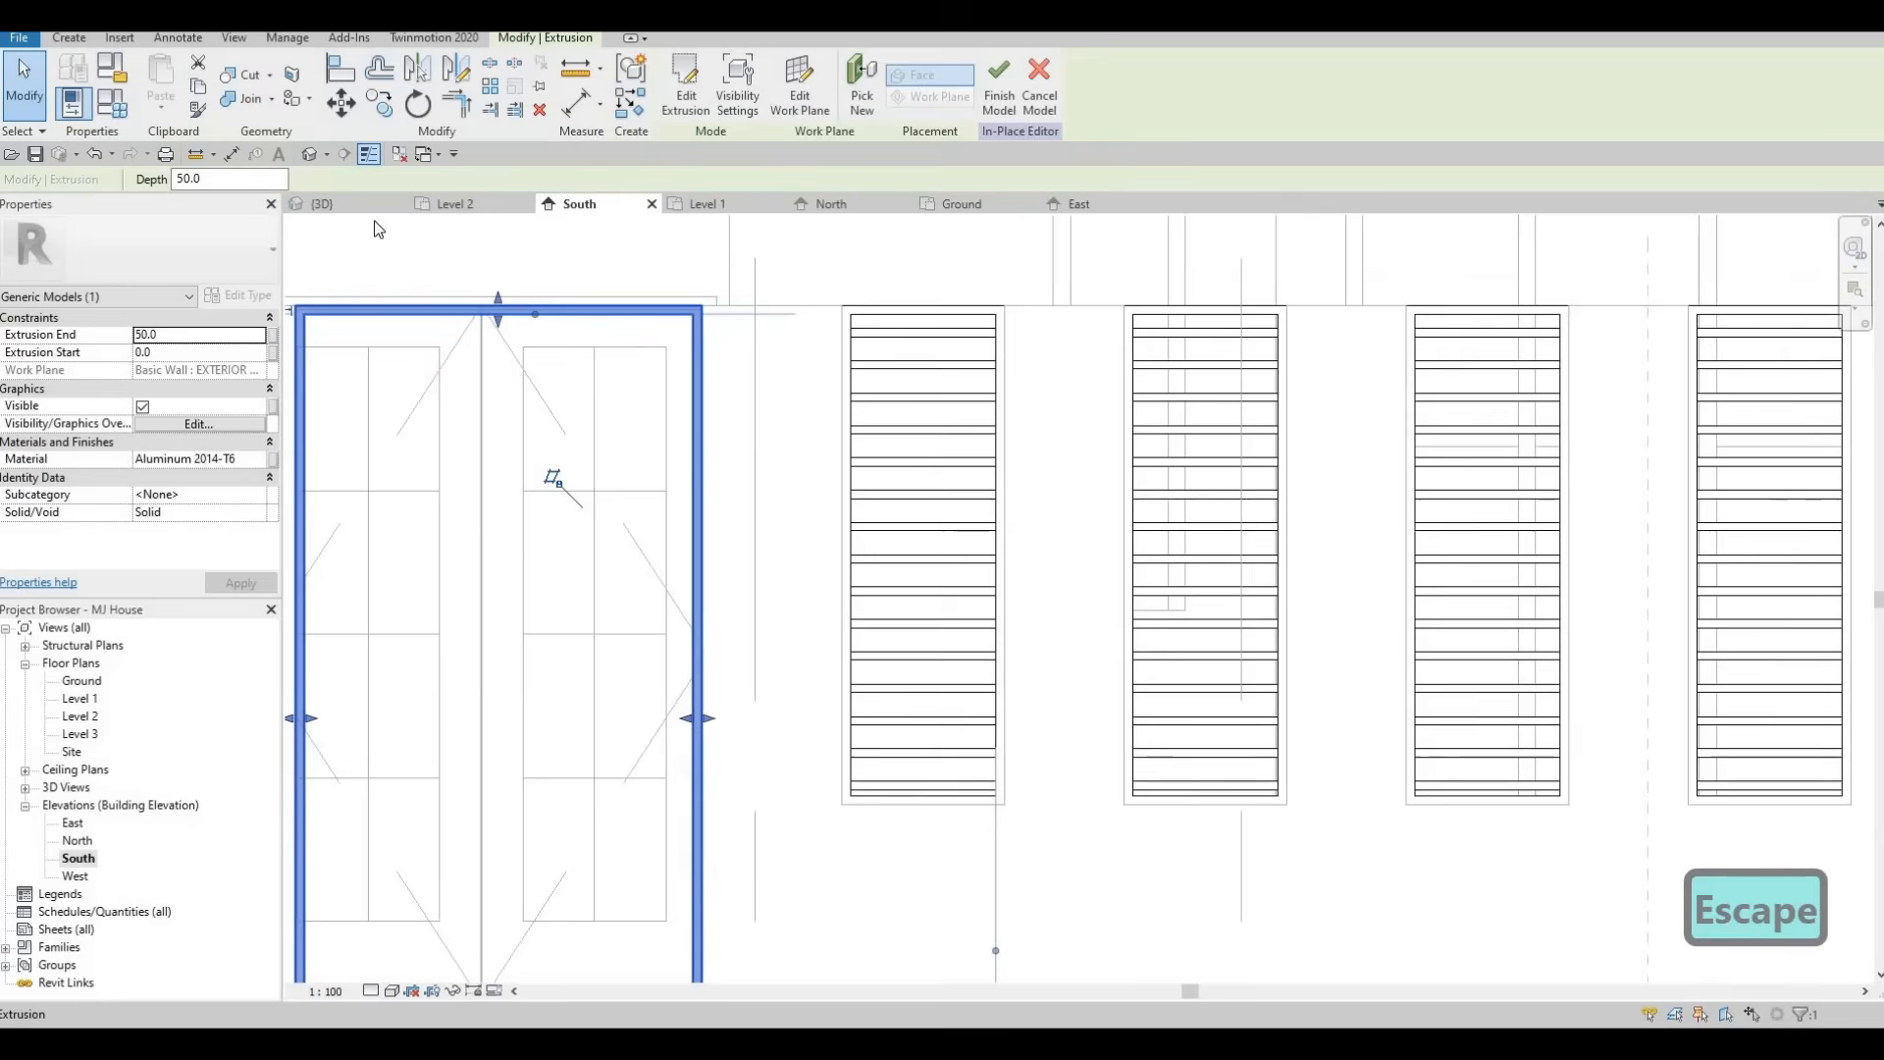
click(352, 206)
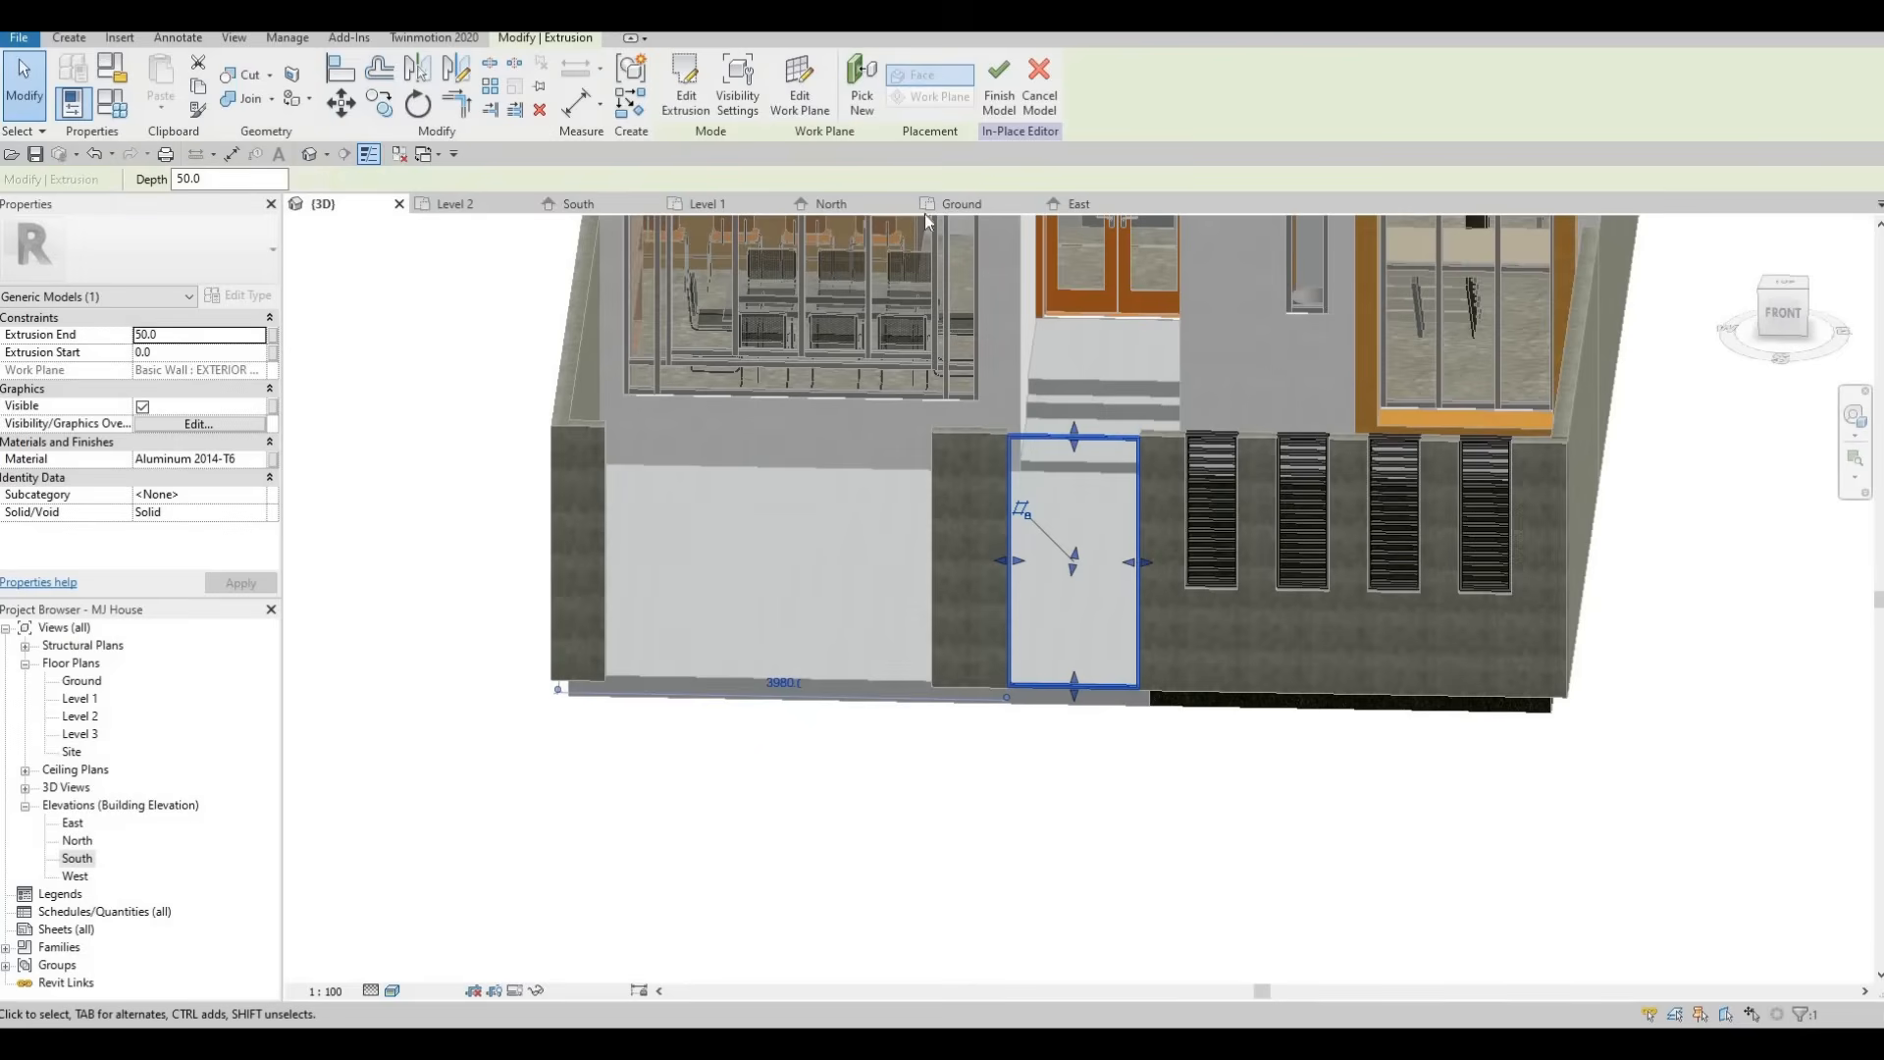
click(961, 203)
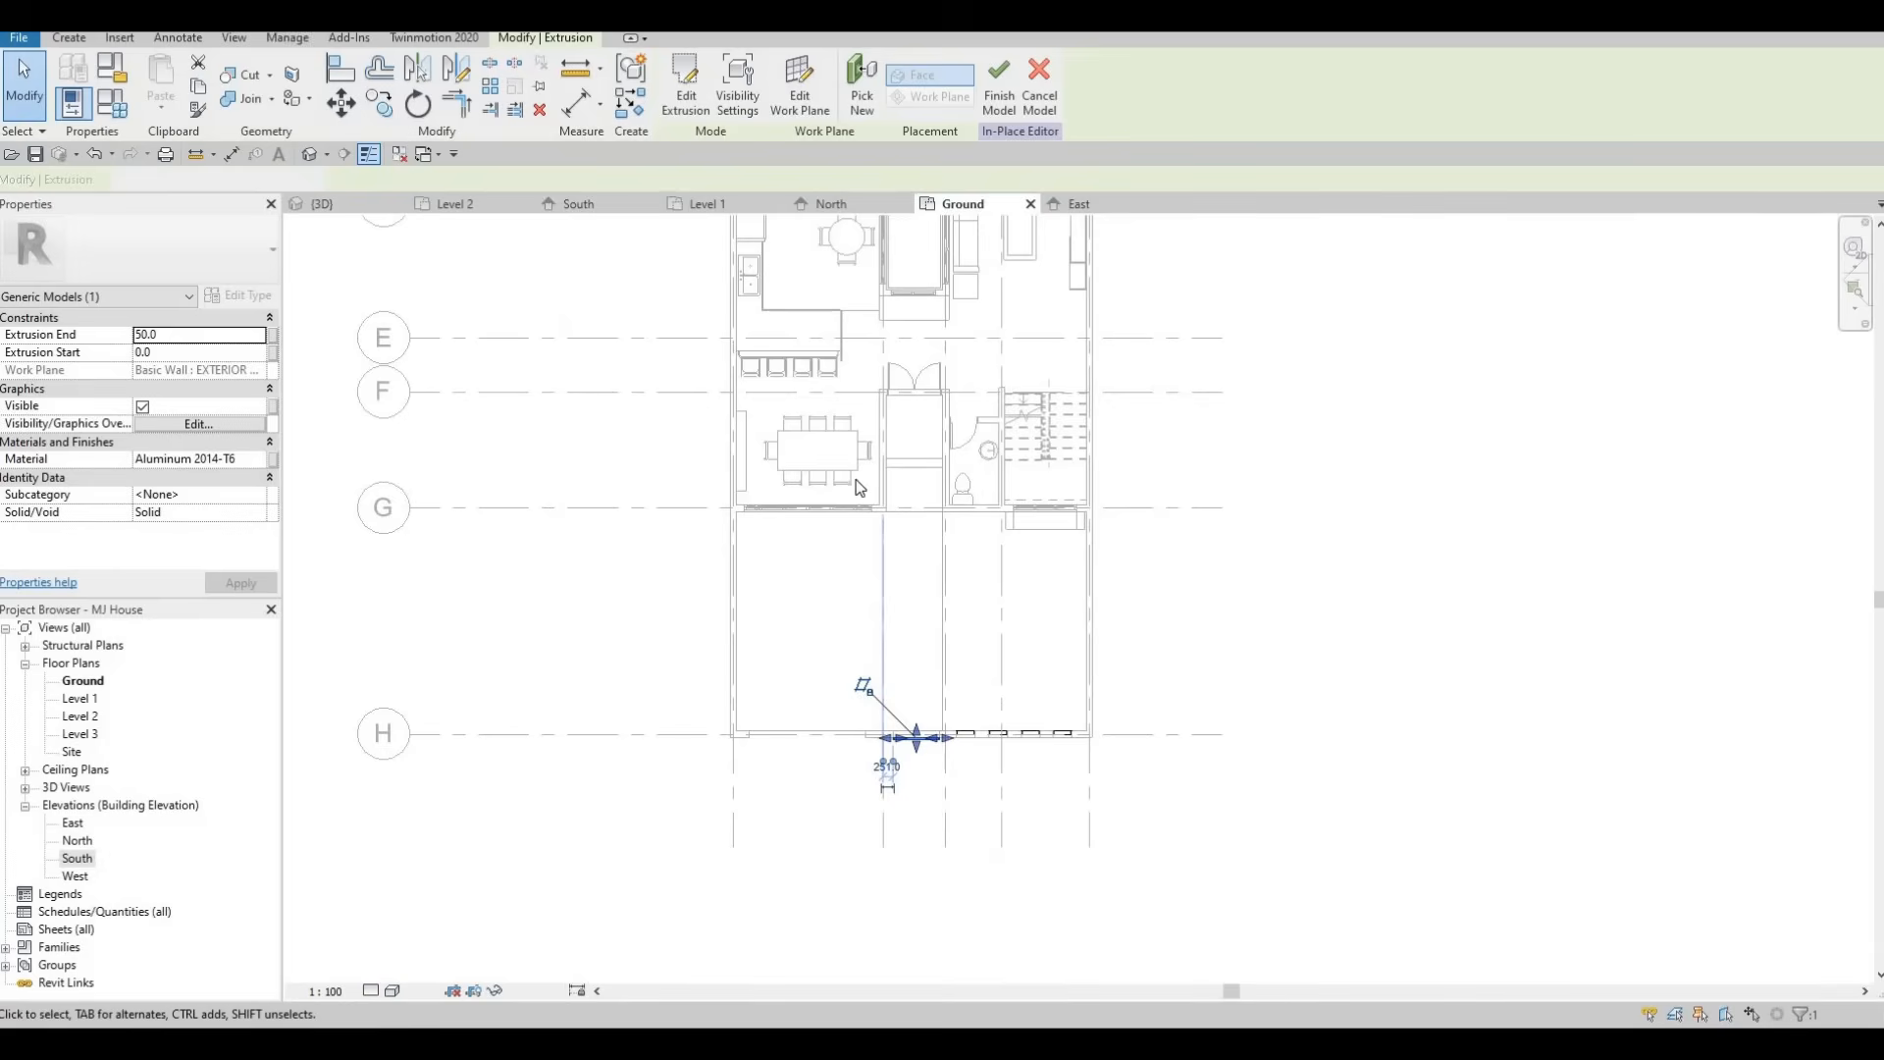
scroll(810, 400, up, 3)
scroll(811, 399, up, 2)
mouse_move(774, 395)
mouse_down()
mouse_move(774, 366)
mouse_move(775, 390)
mouse_up()
key(Escape)
key(Escape)
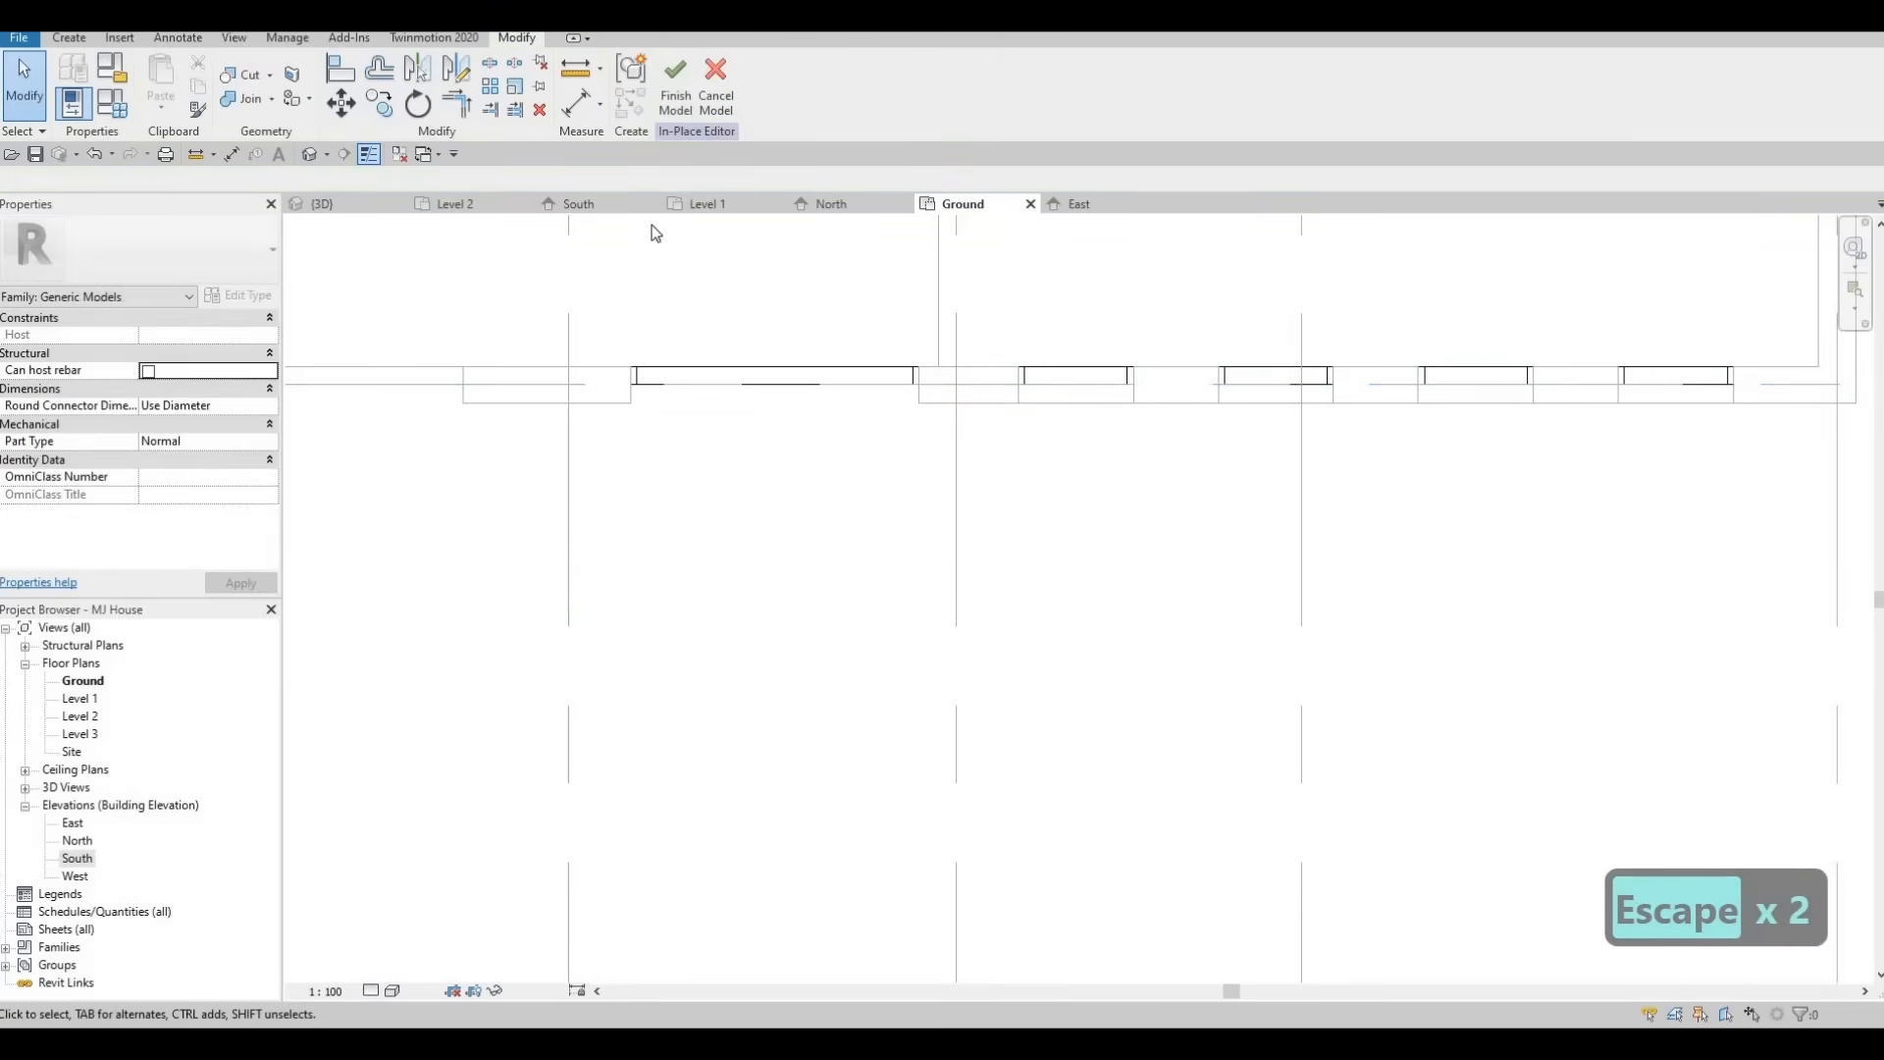
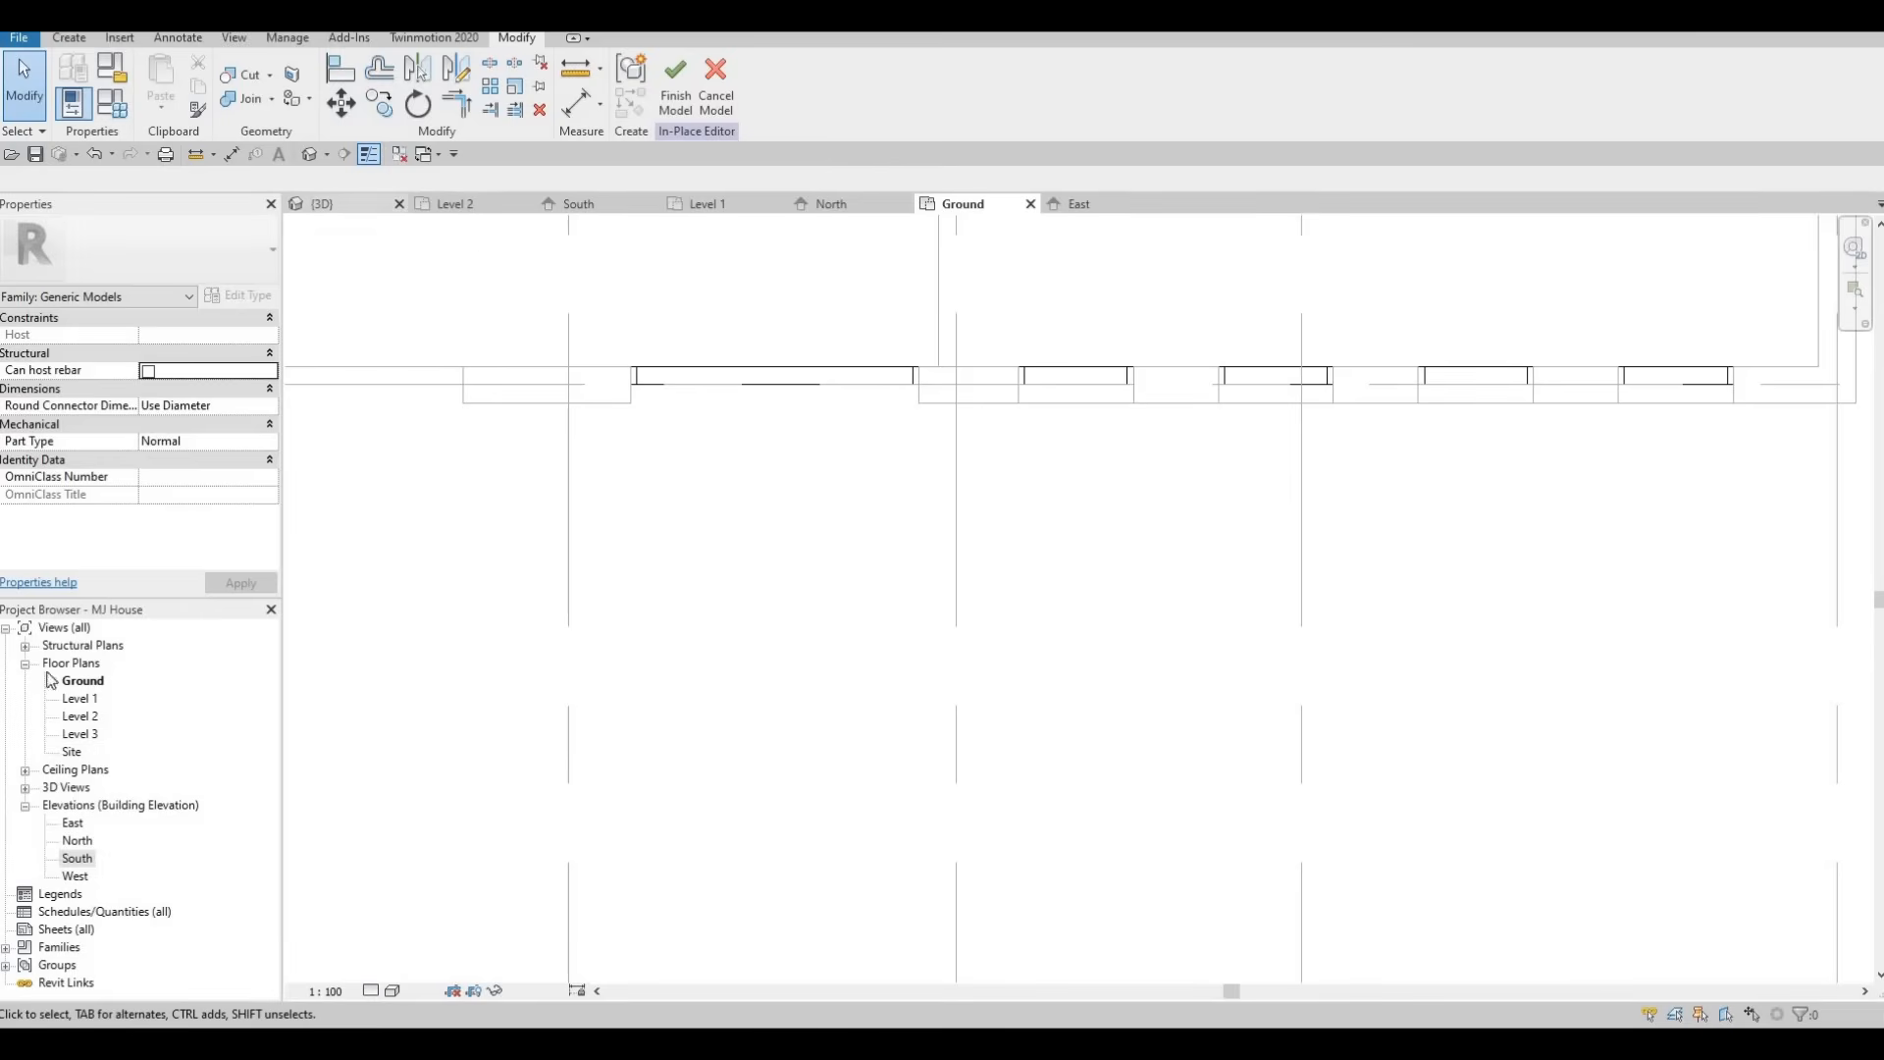
Open the West elevation, switch its display to Wireframe and zoom in on the louvred garden wall opening.
double_click(78, 876)
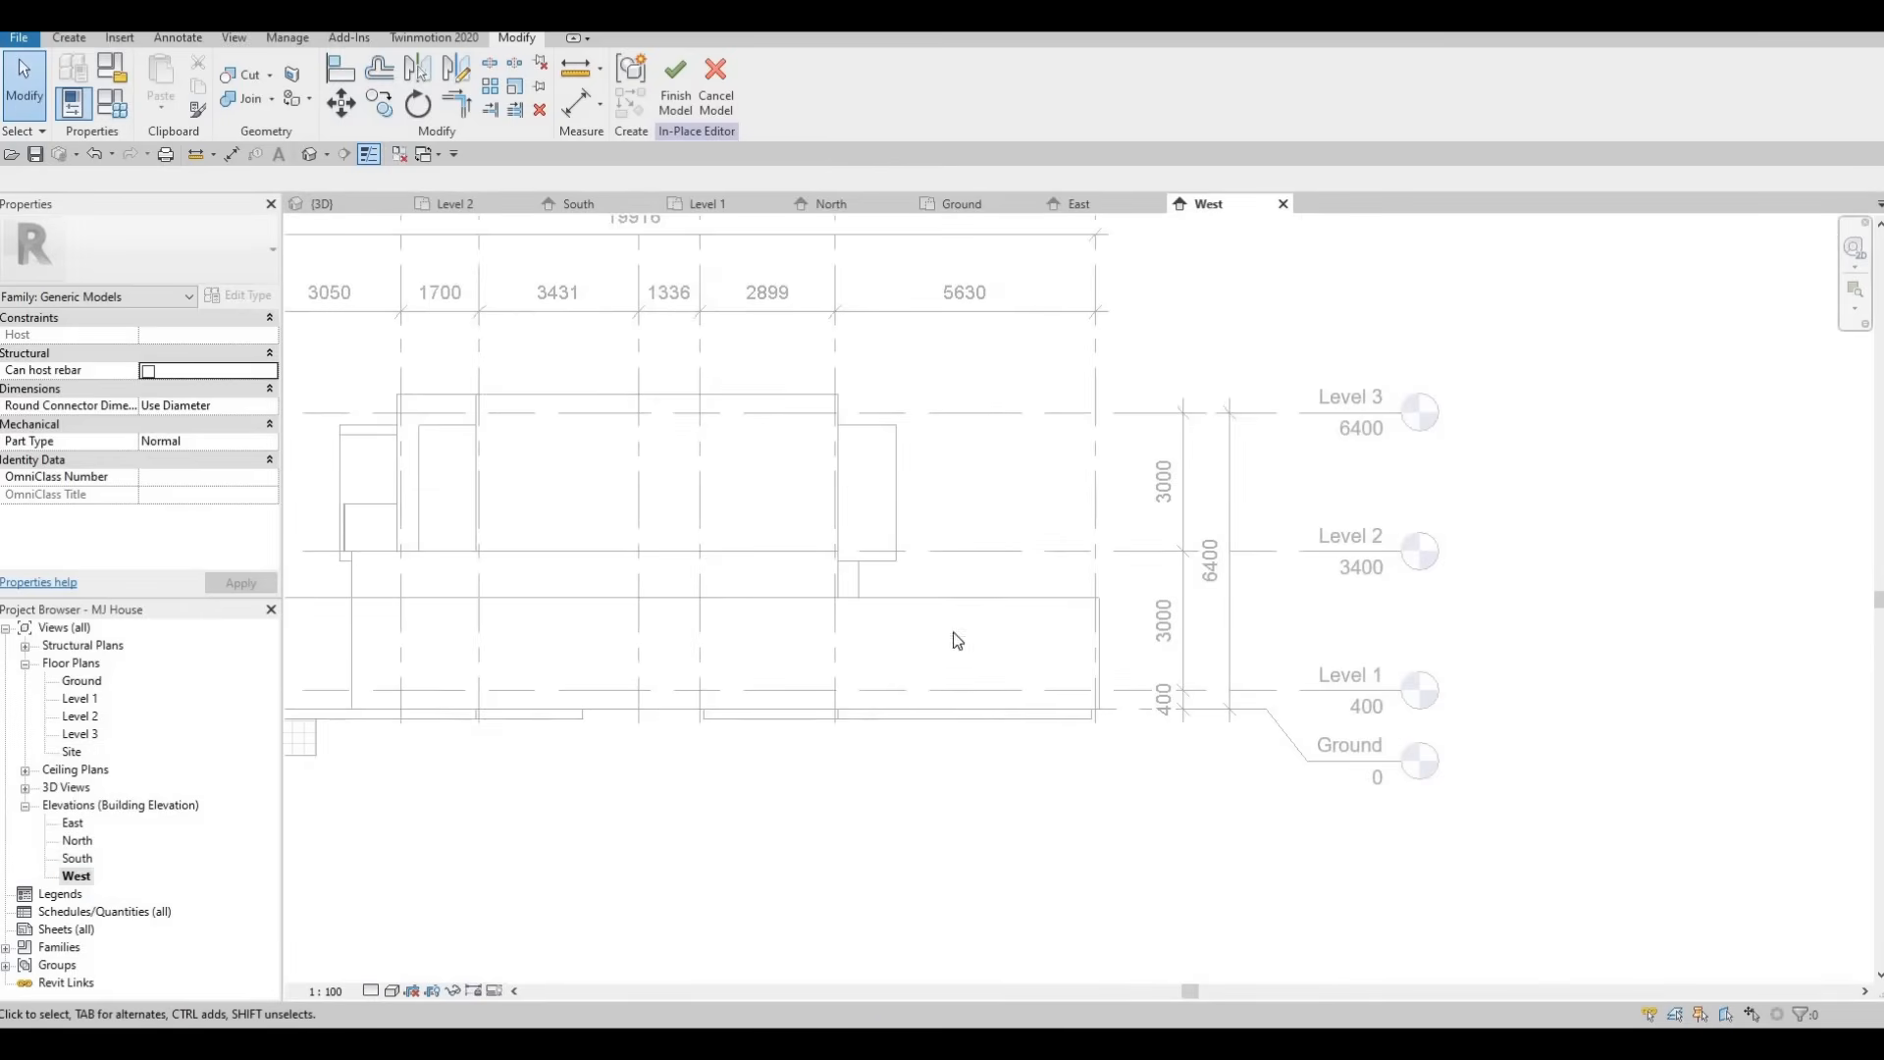
middle_drag(809, 738, 1244, 714)
click(394, 988)
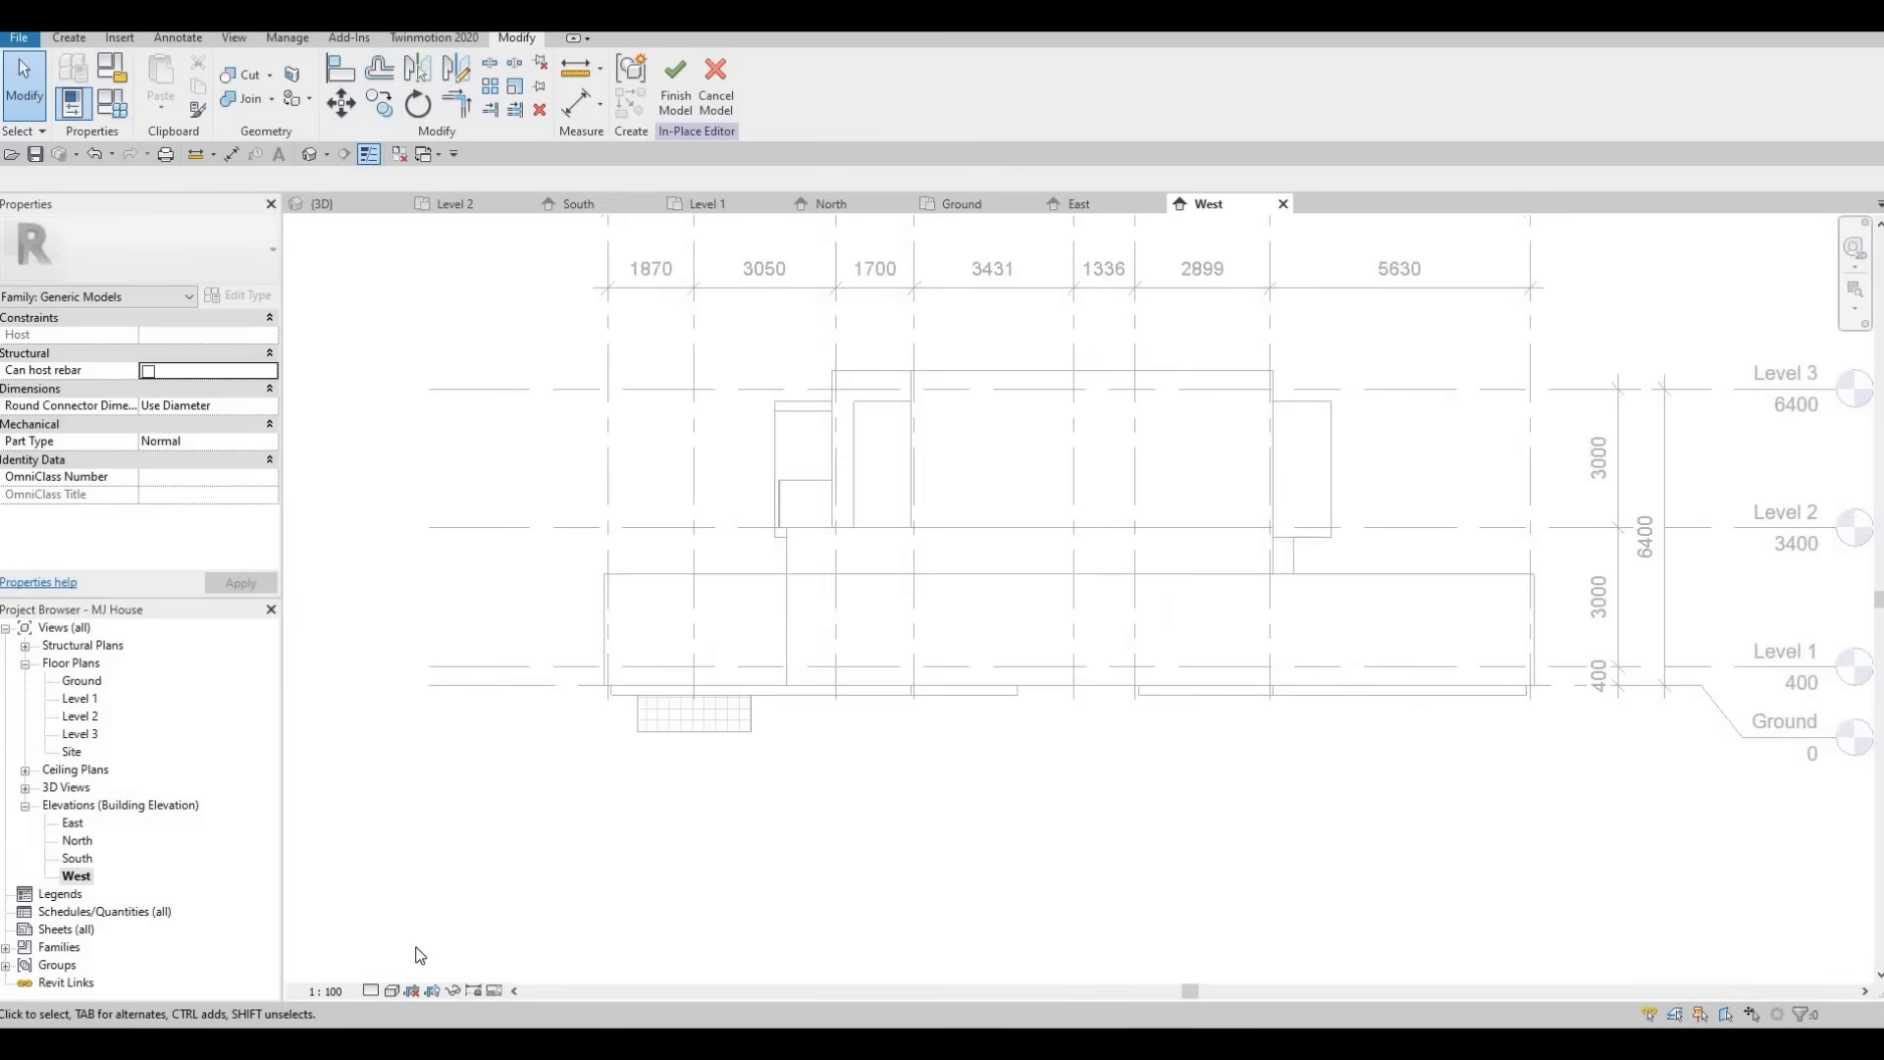
click(422, 868)
middle_drag(1440, 719, 1055, 721)
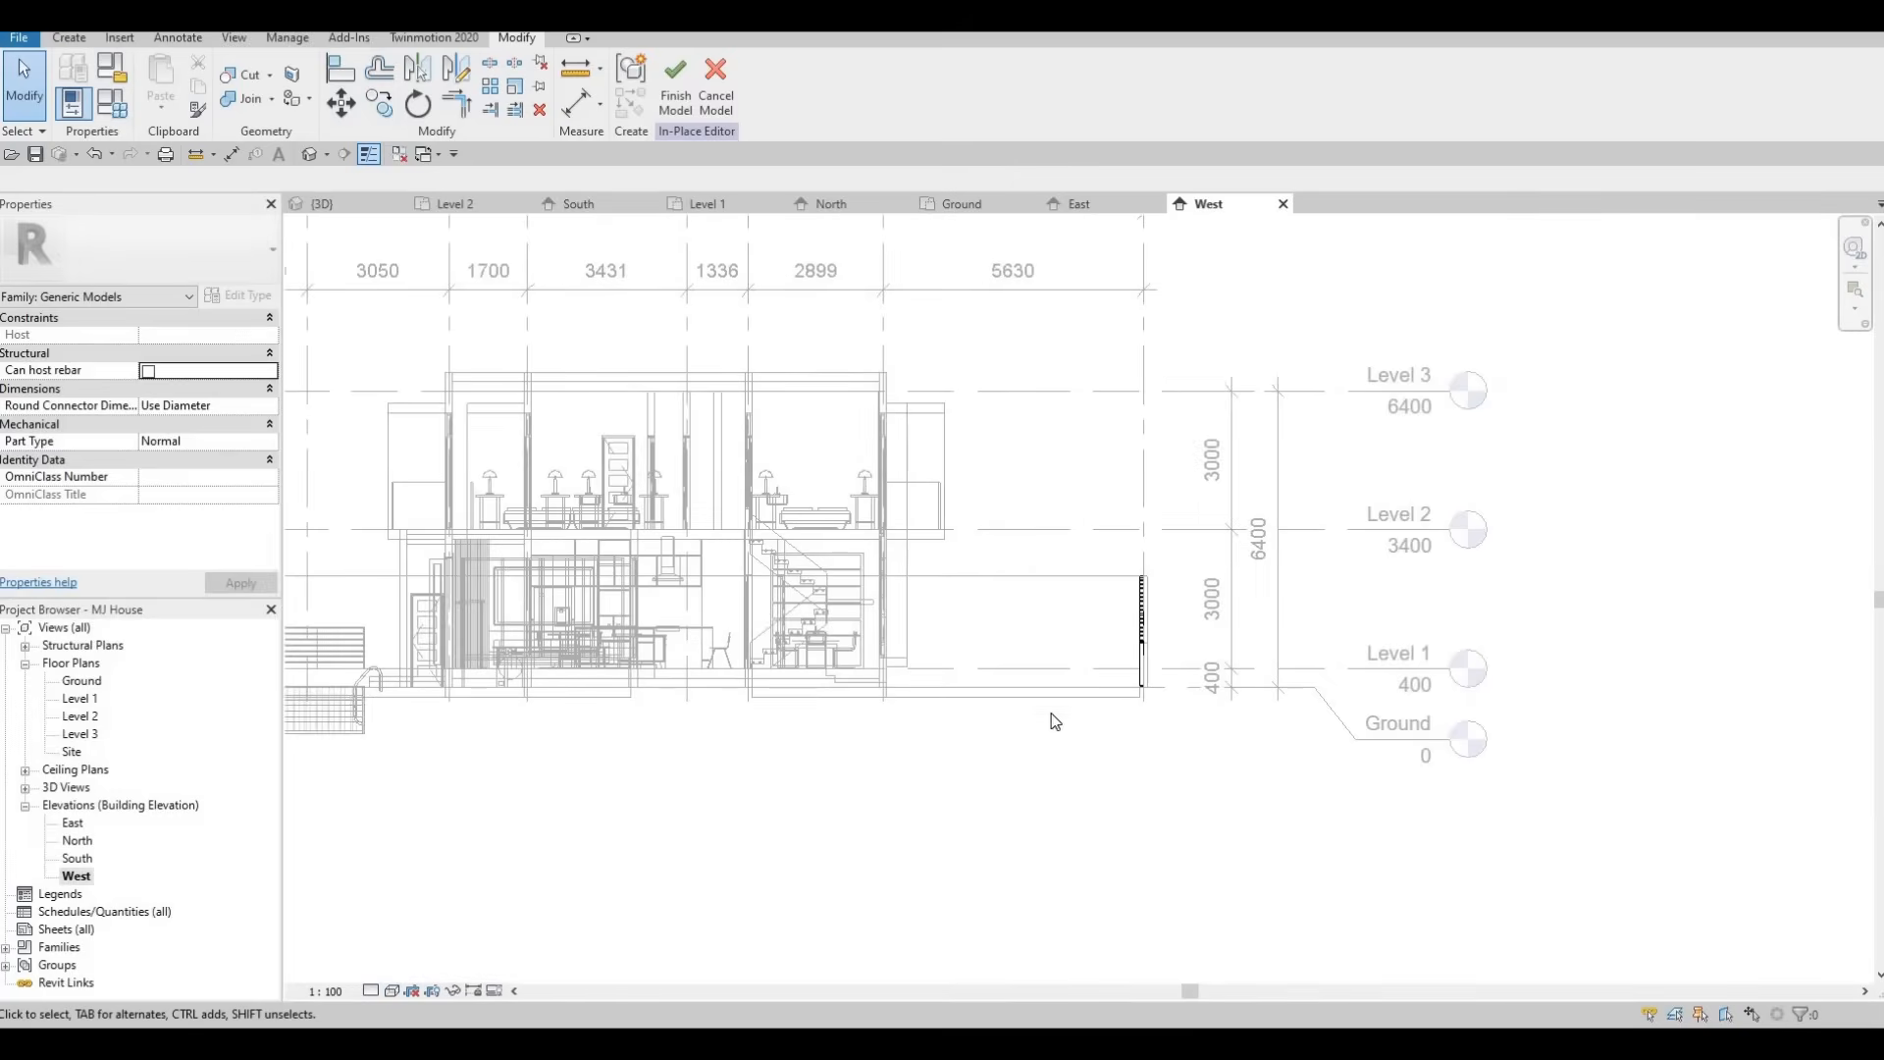
scroll(1090, 739, up, 5)
key(Escape)
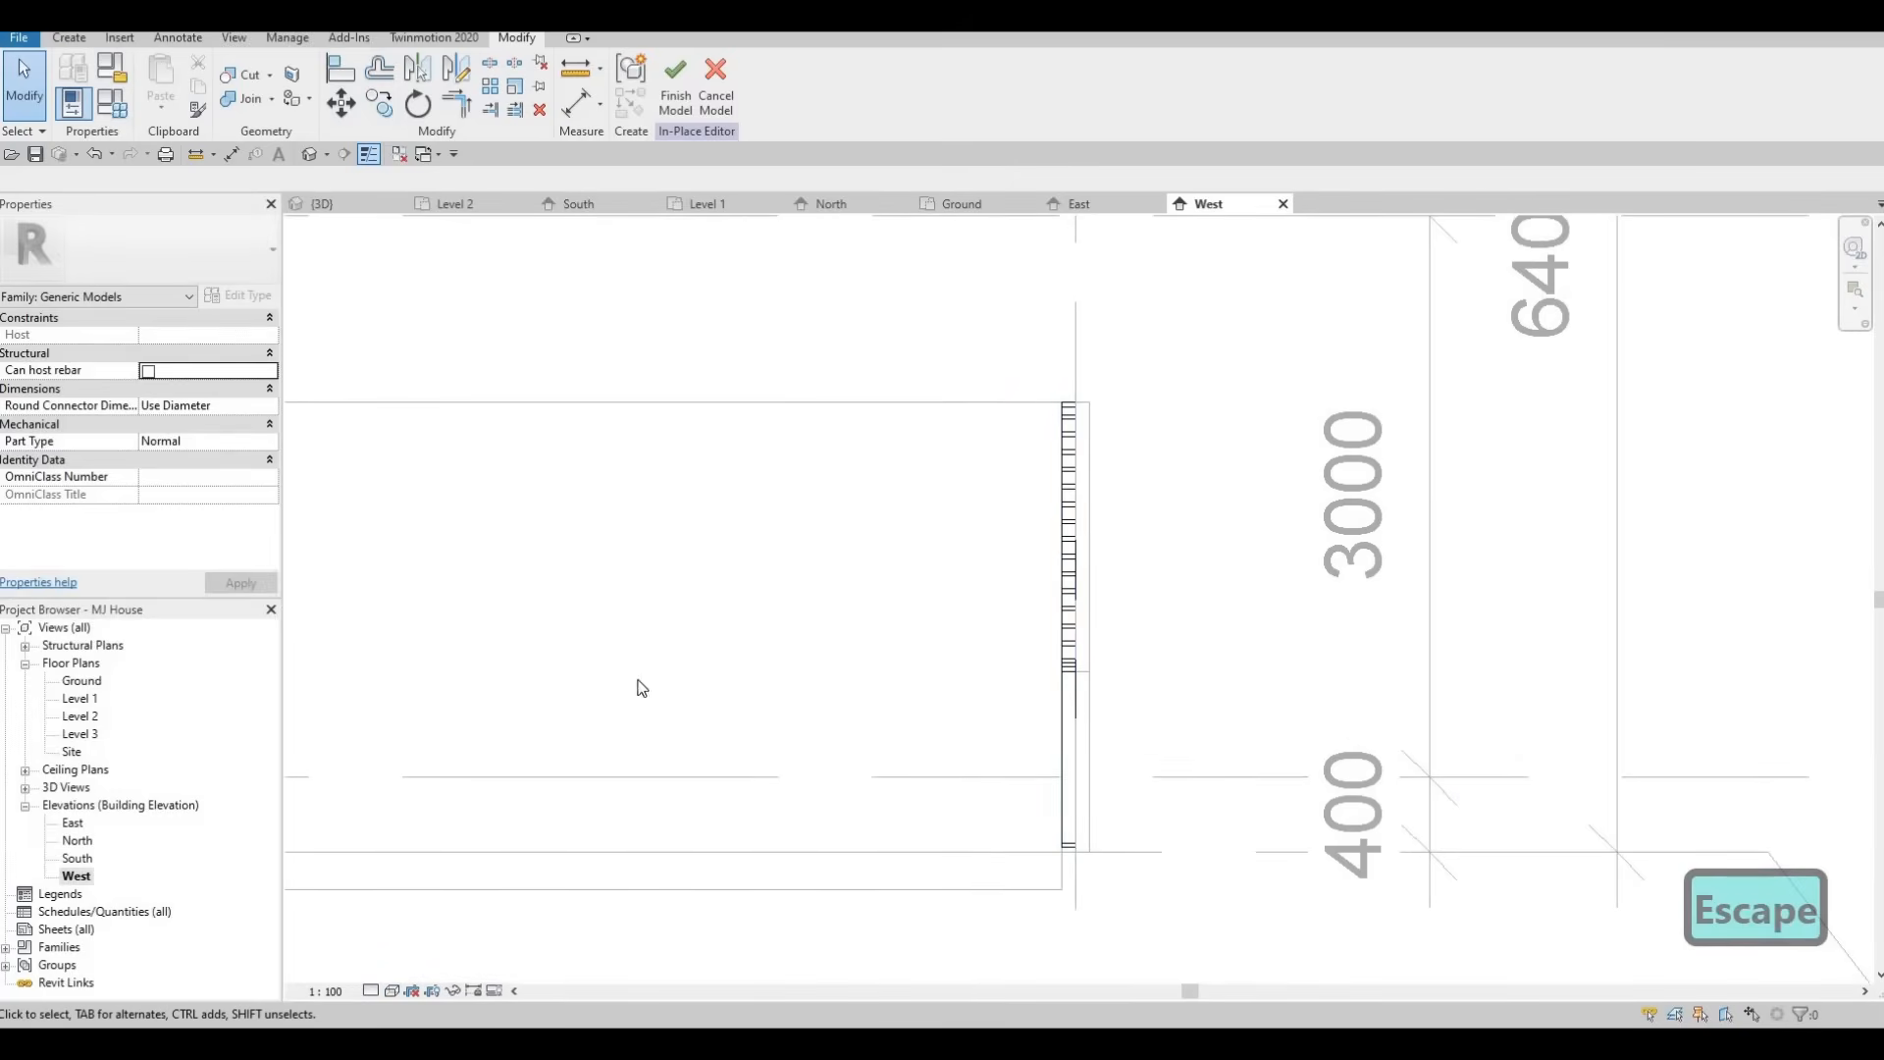
Finish the in-place model, draw a vertical section through the wall opening in the Ground floor plan and open it.
double_click(85, 684)
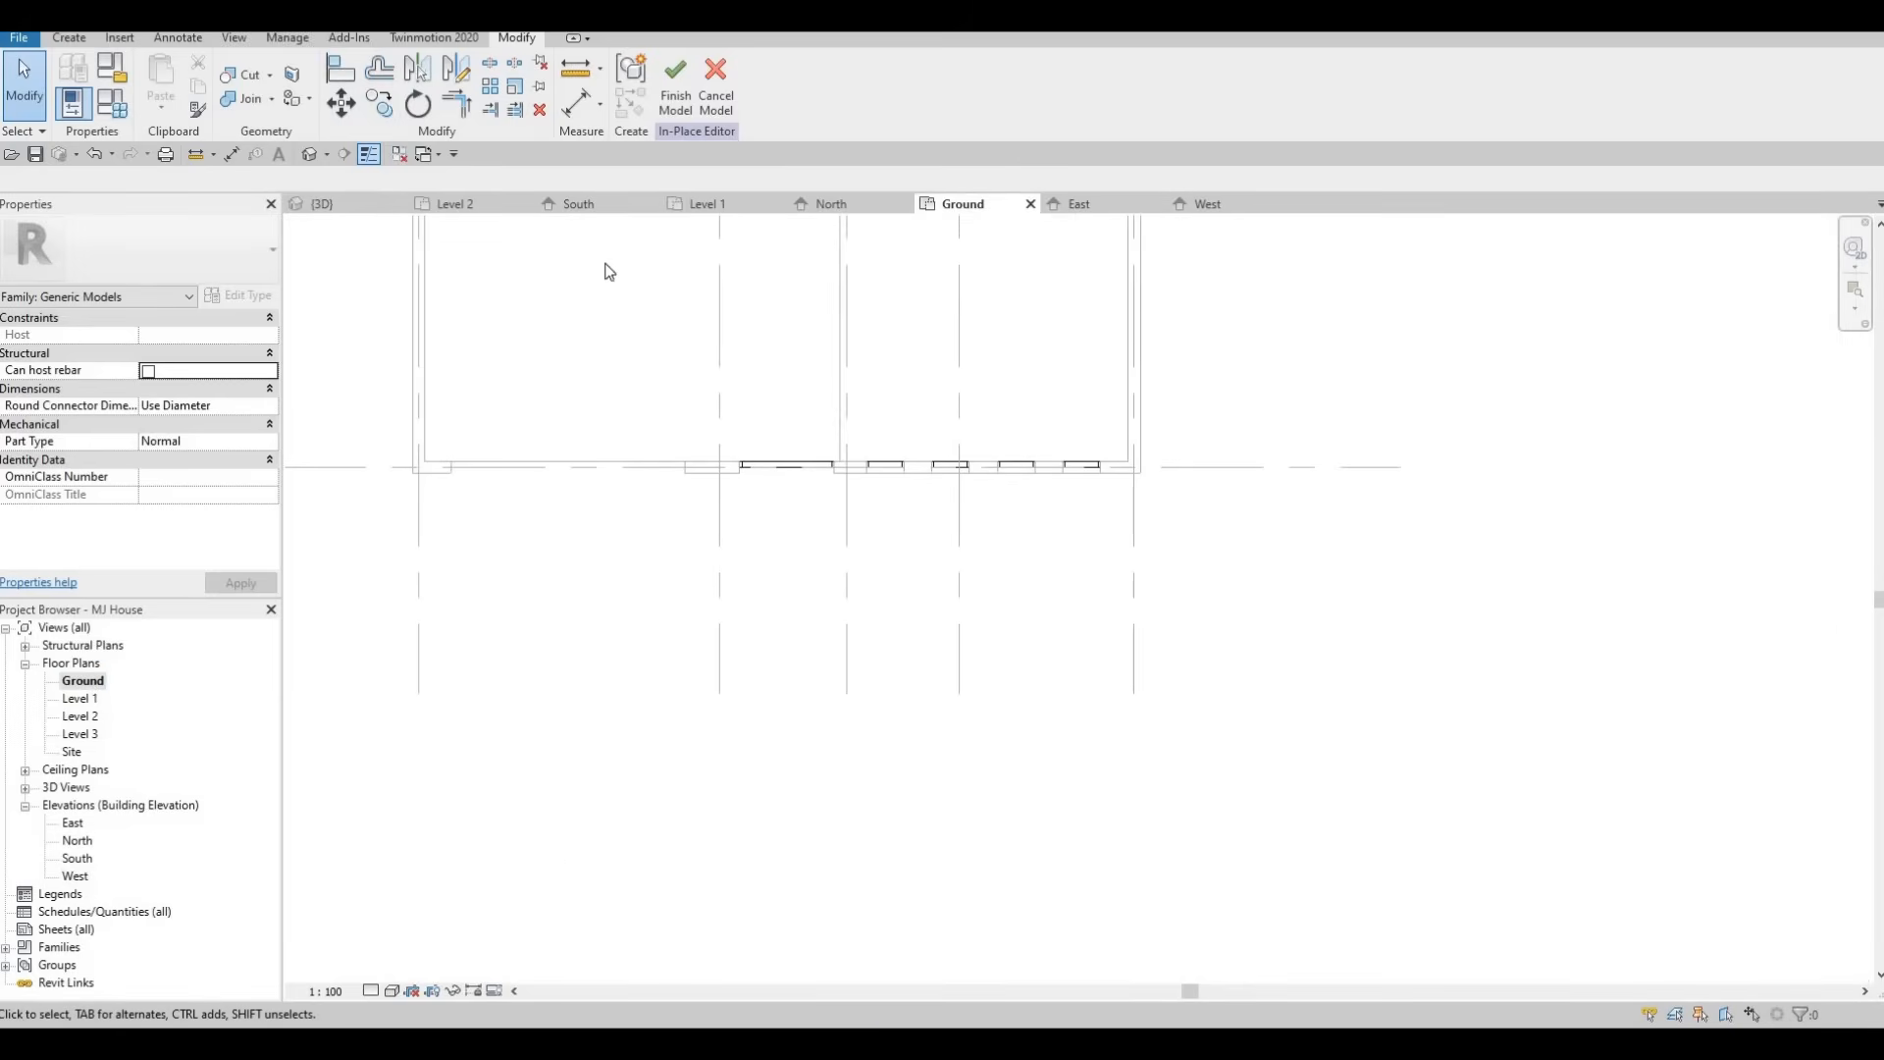
click(405, 155)
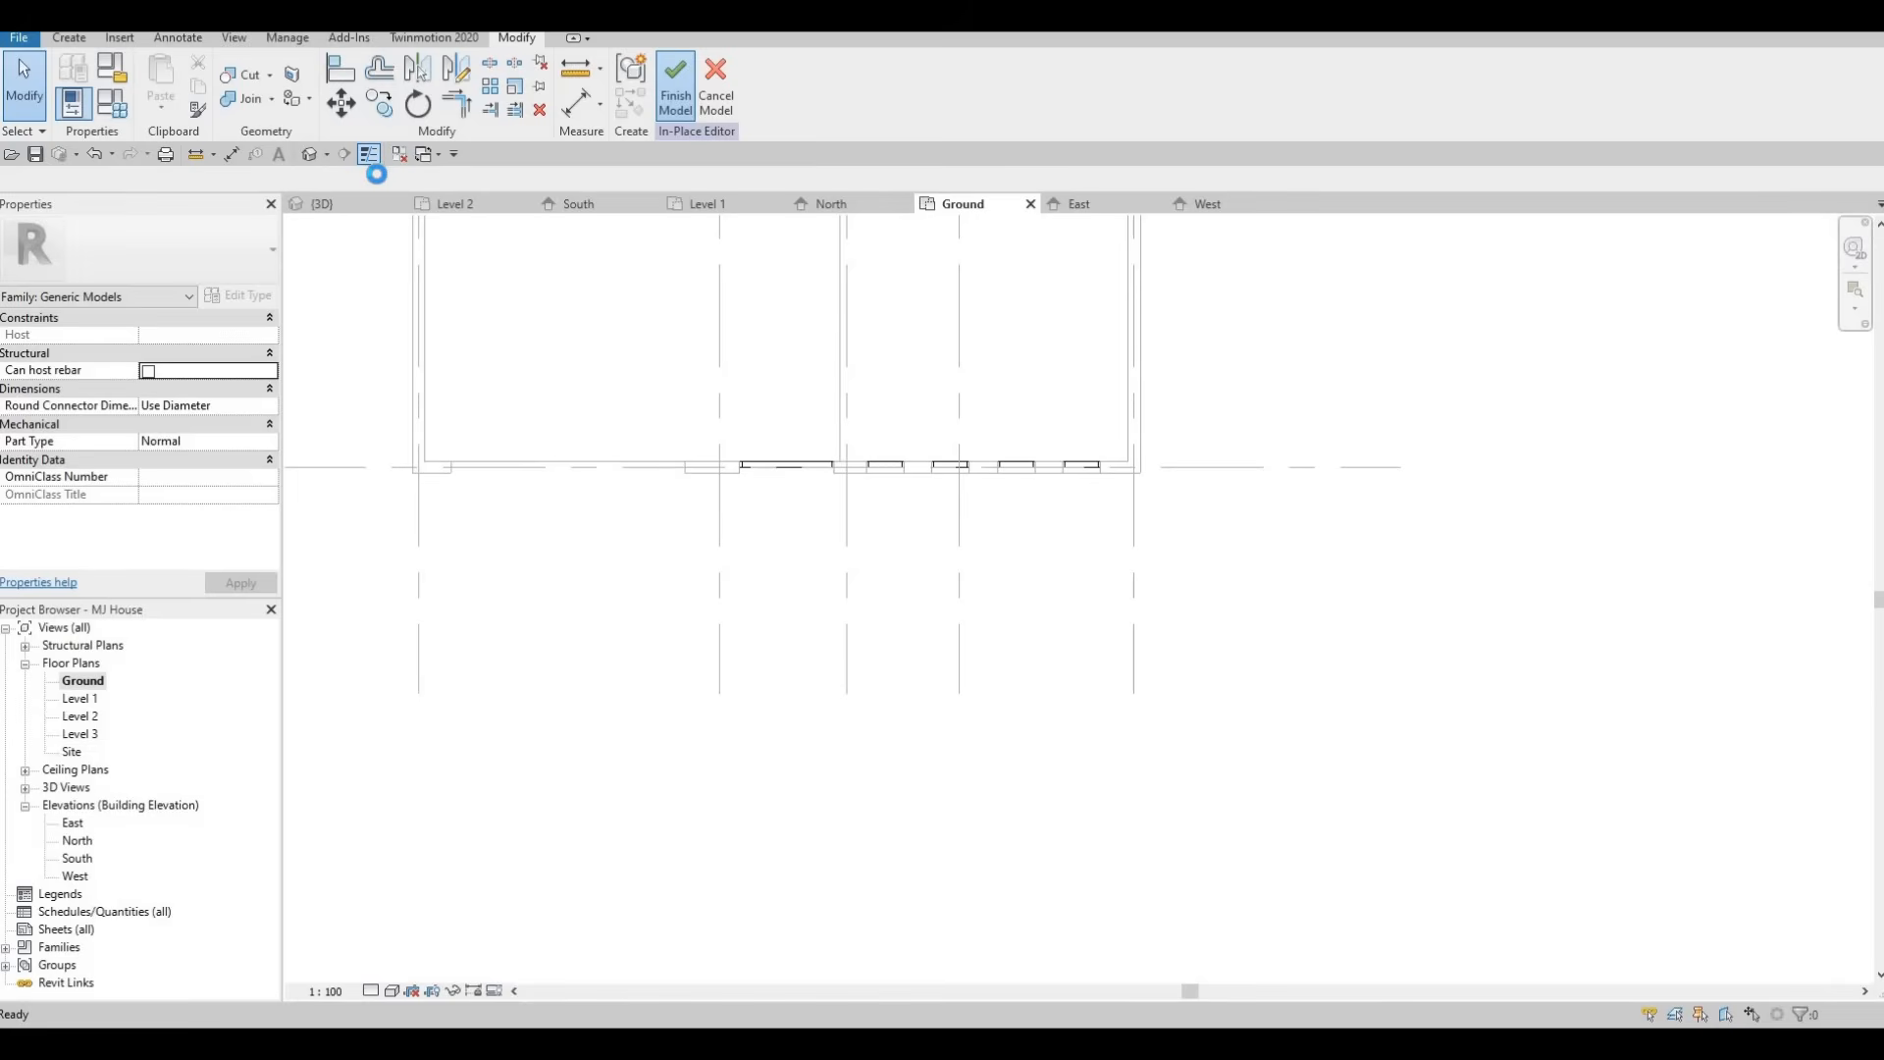
click(340, 156)
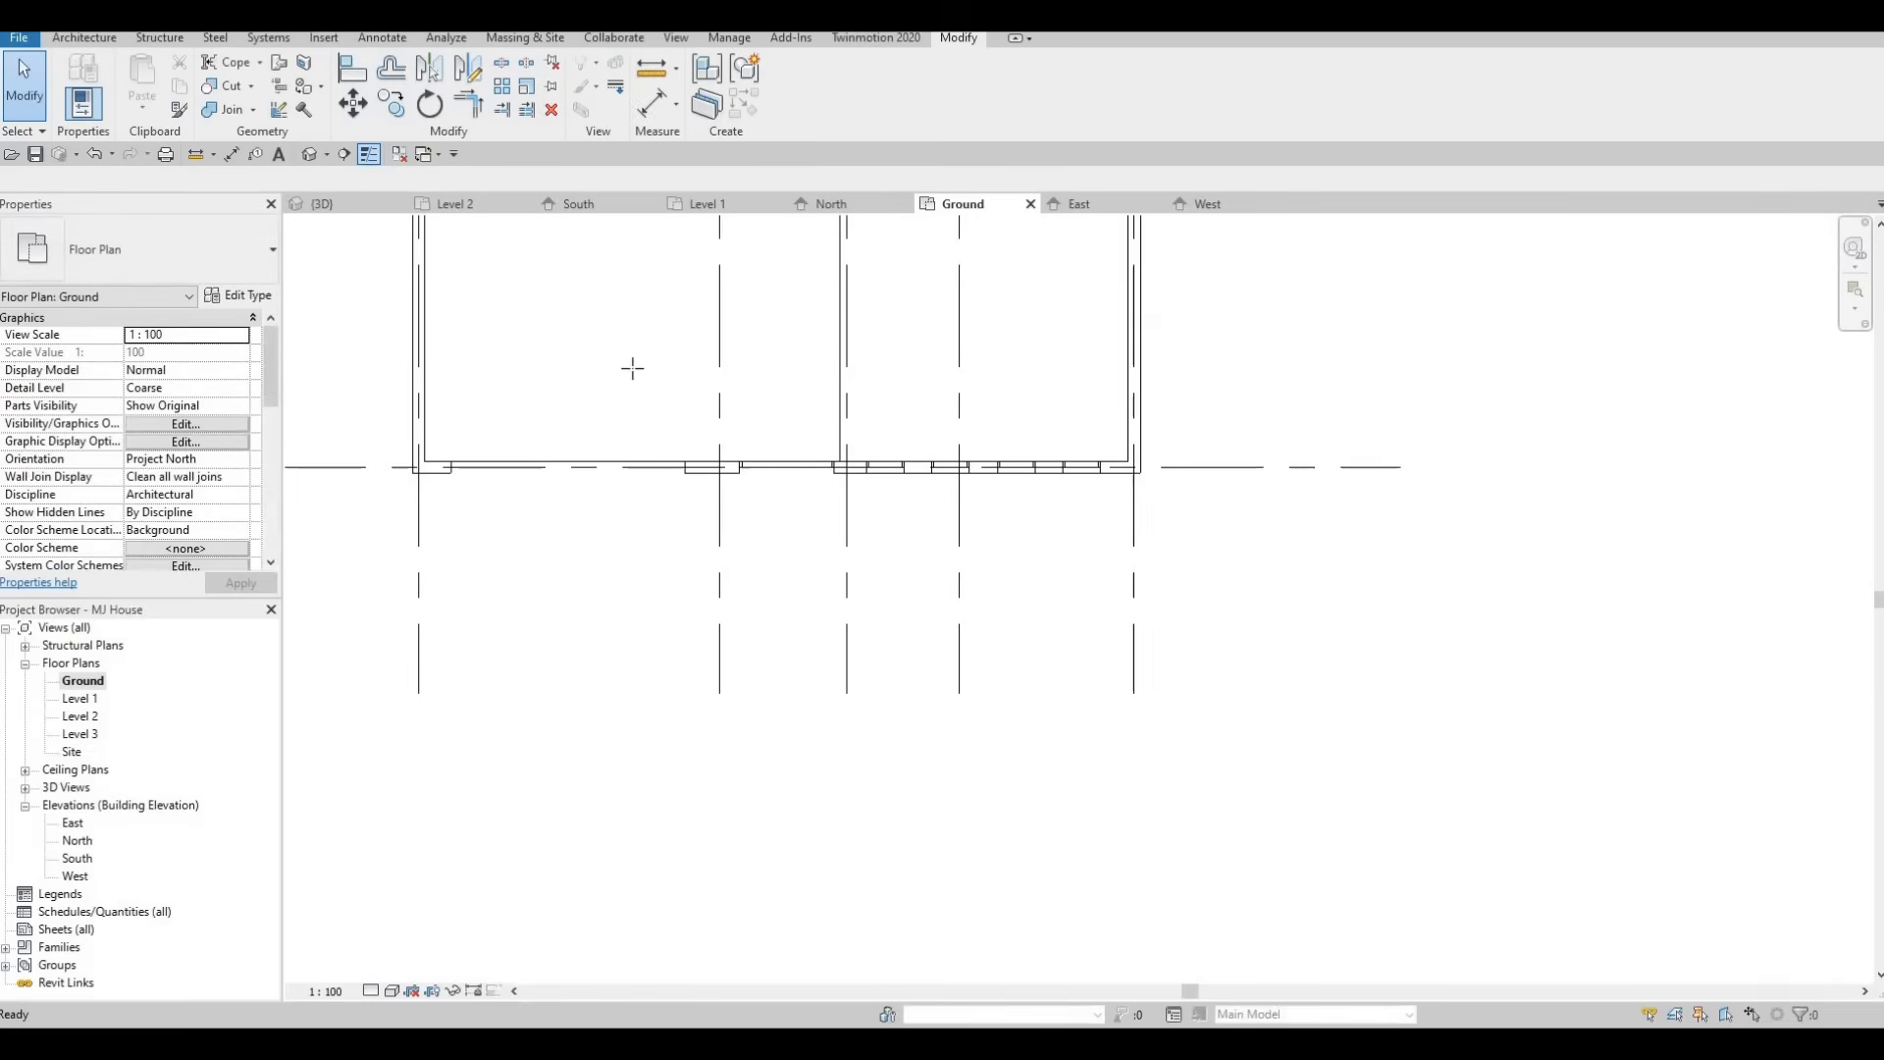
click(788, 585)
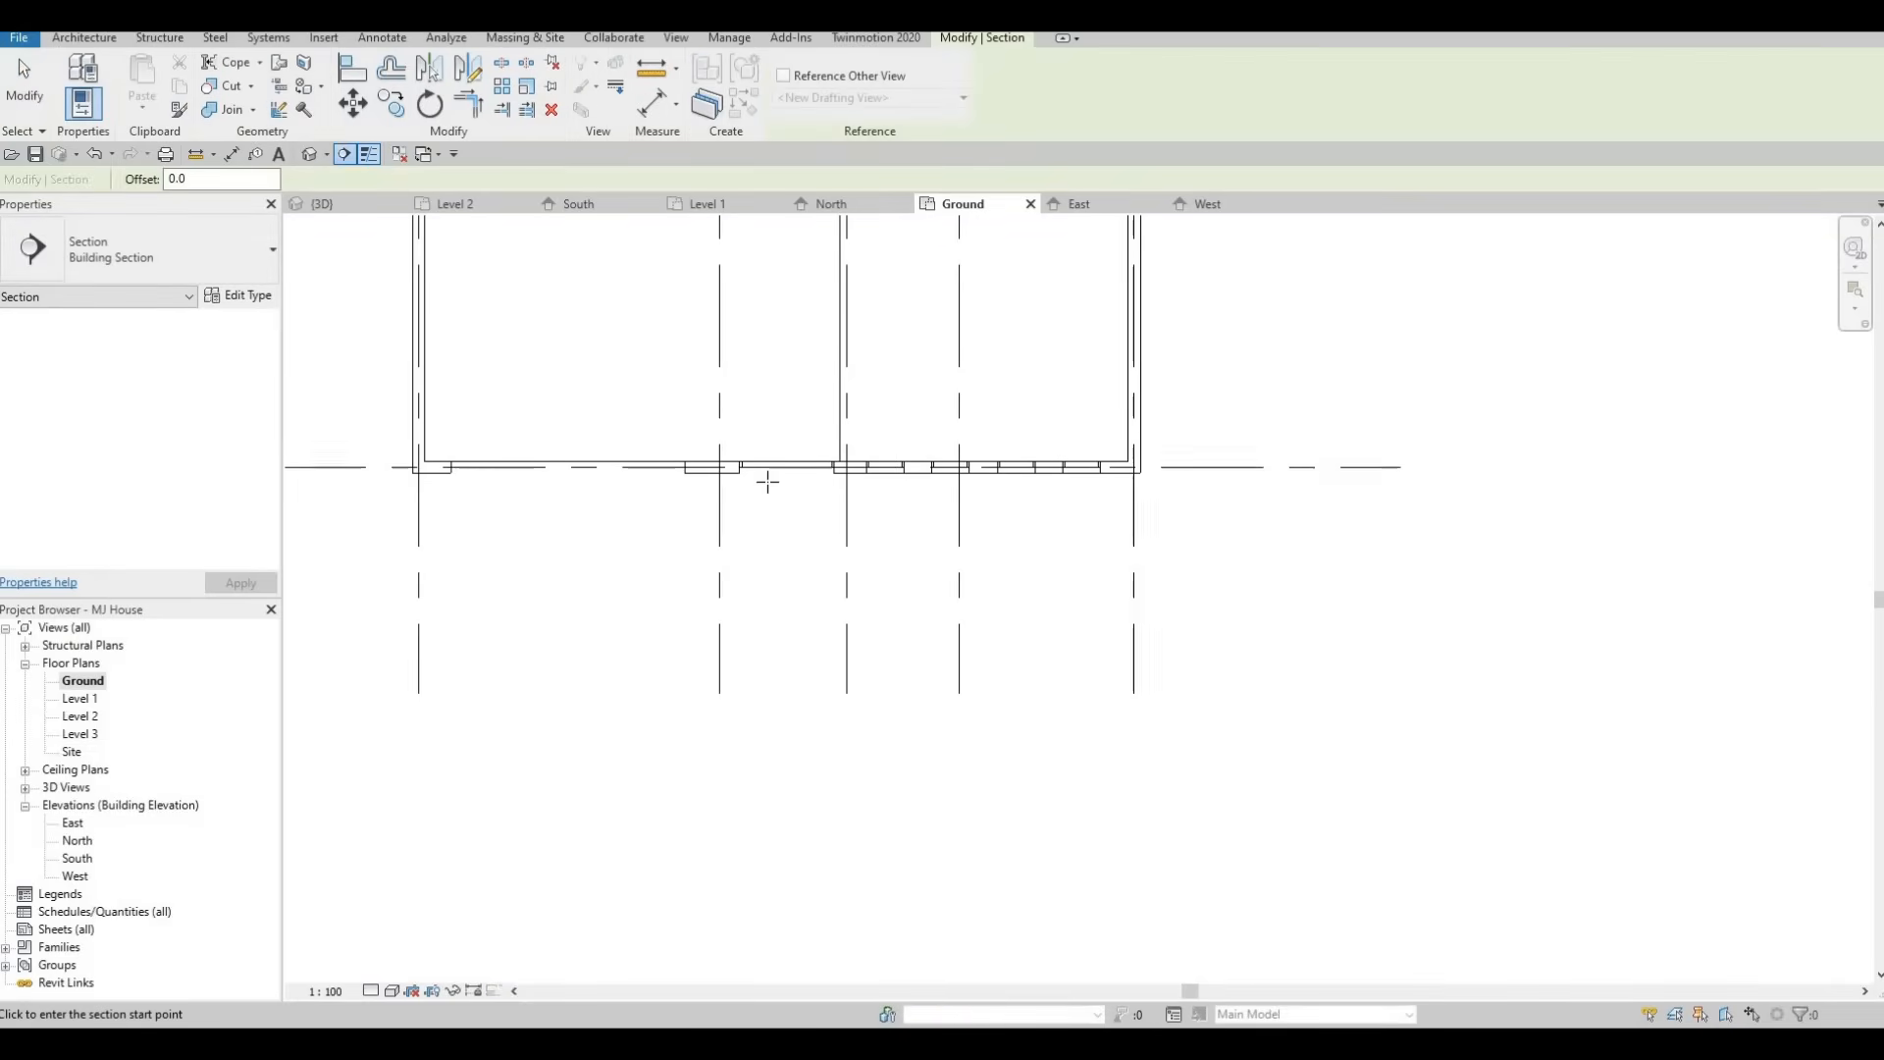
click(793, 401)
key(Escape)
key(Escape)
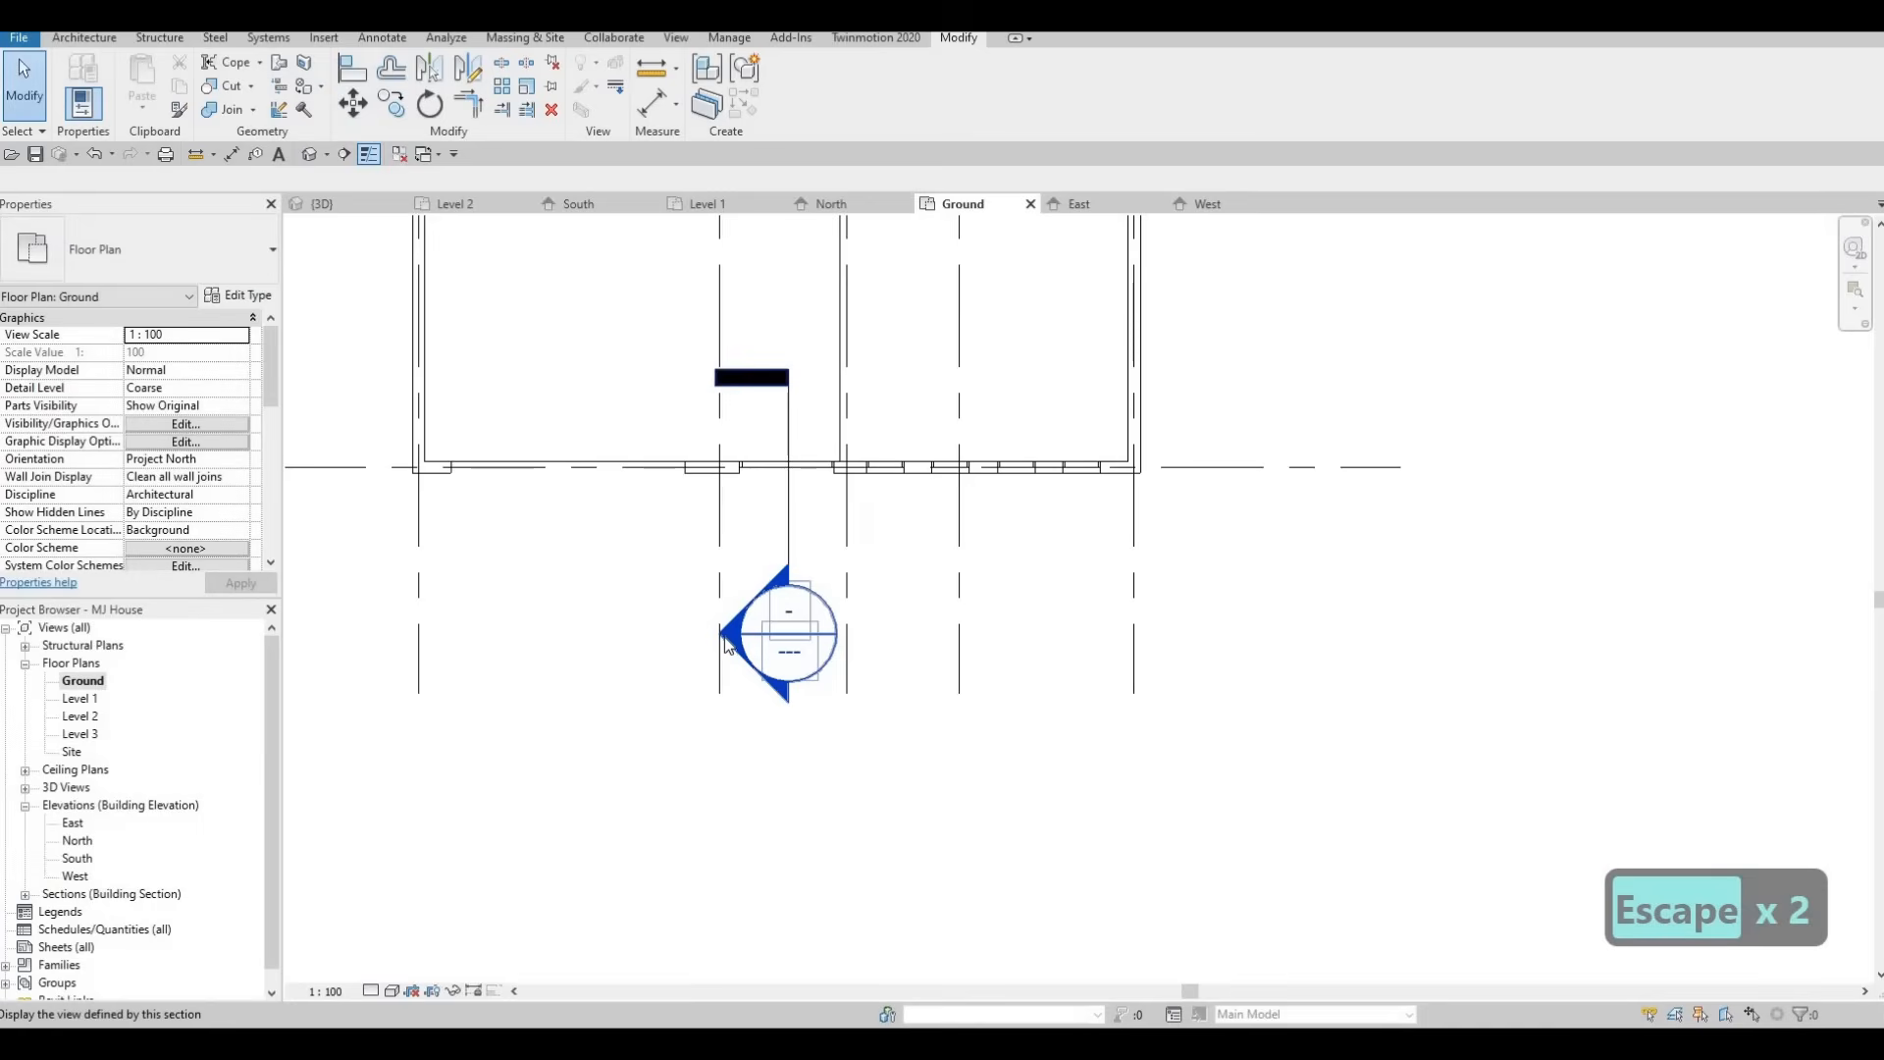
double_click(726, 643)
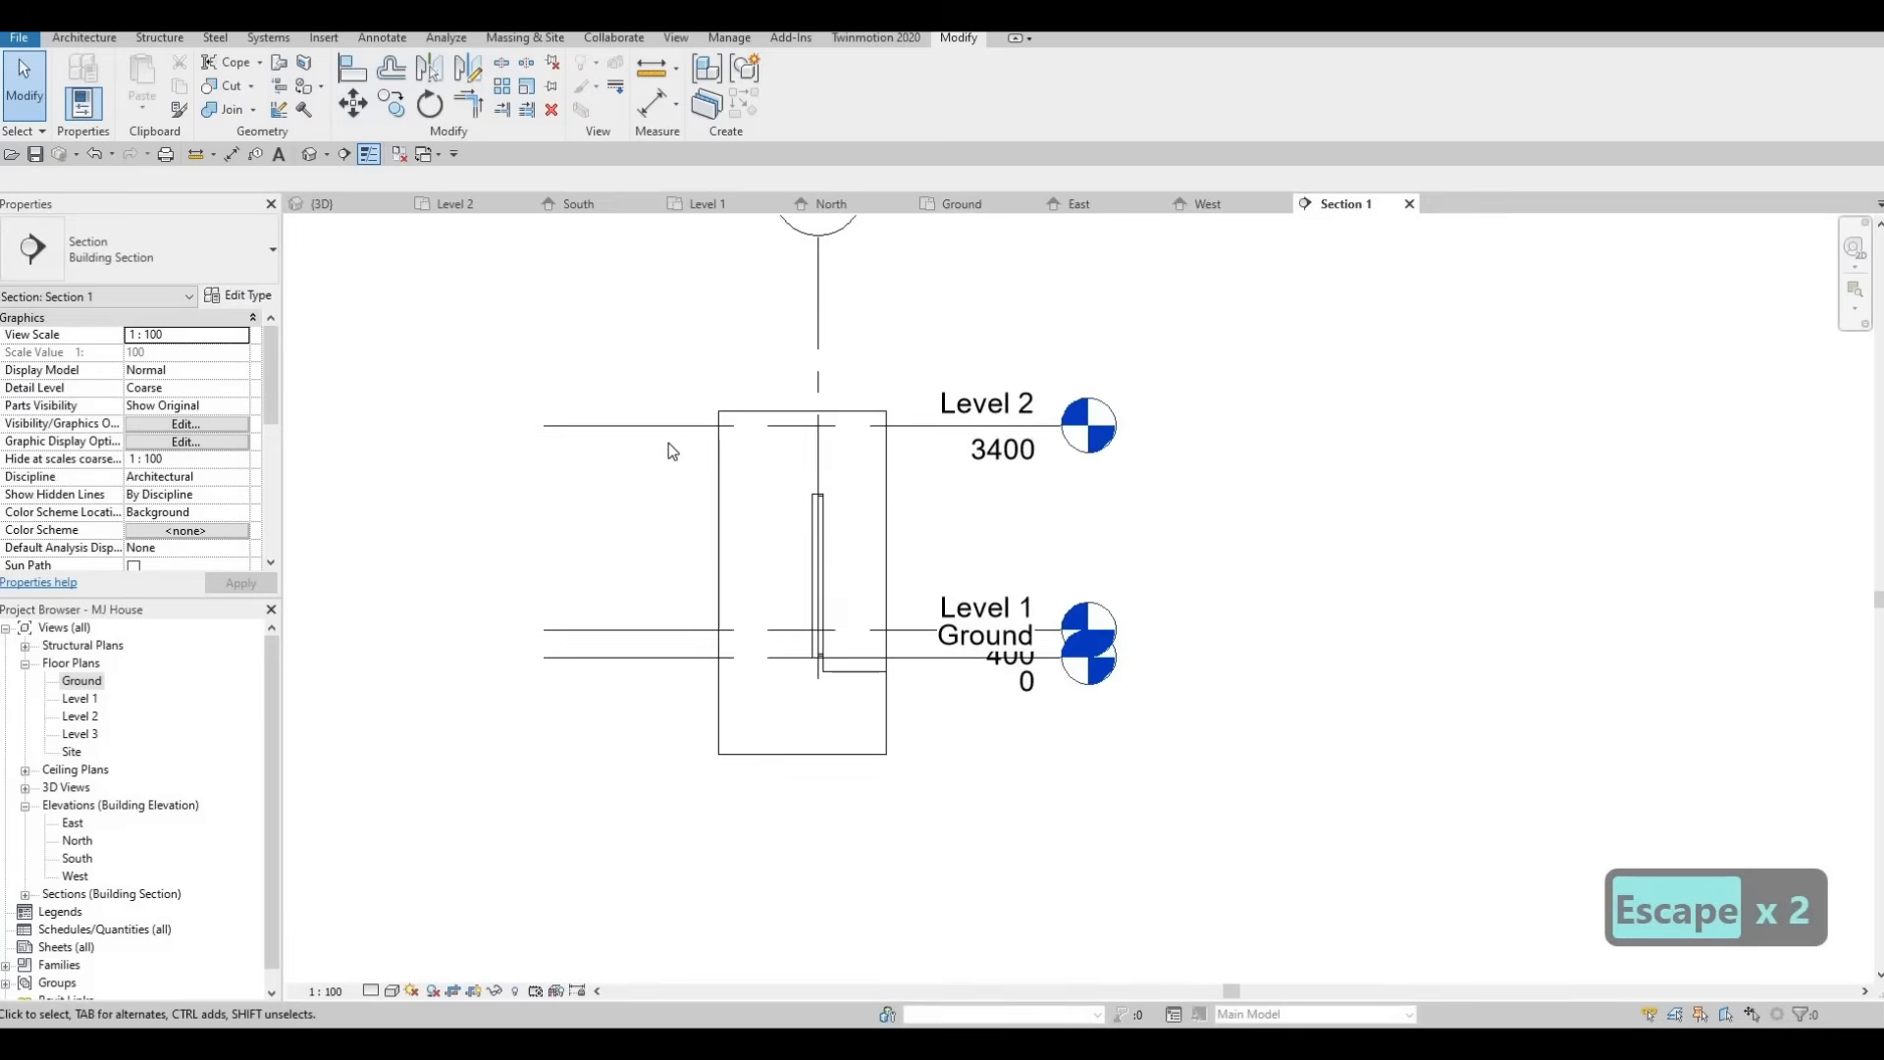
Select the in-place model in the section view and edit it in place.
scroll(915, 535, up, 4)
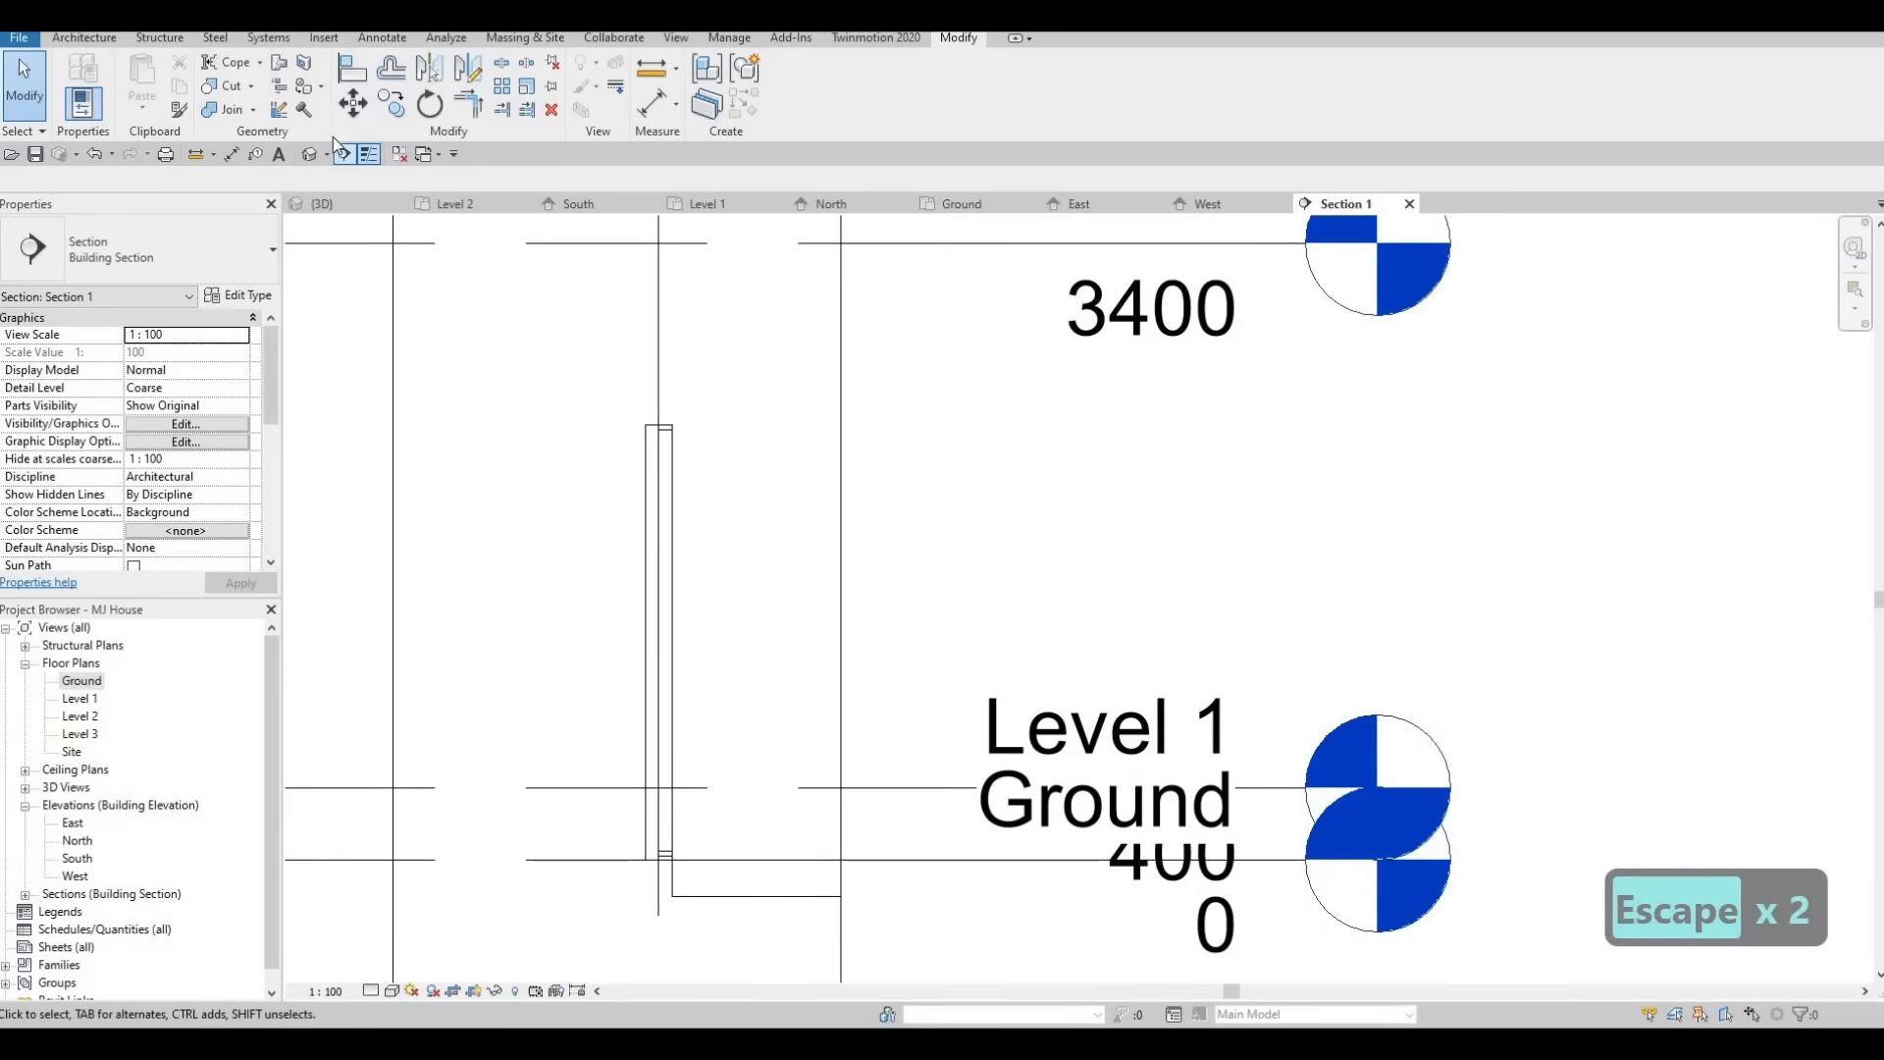
click(671, 447)
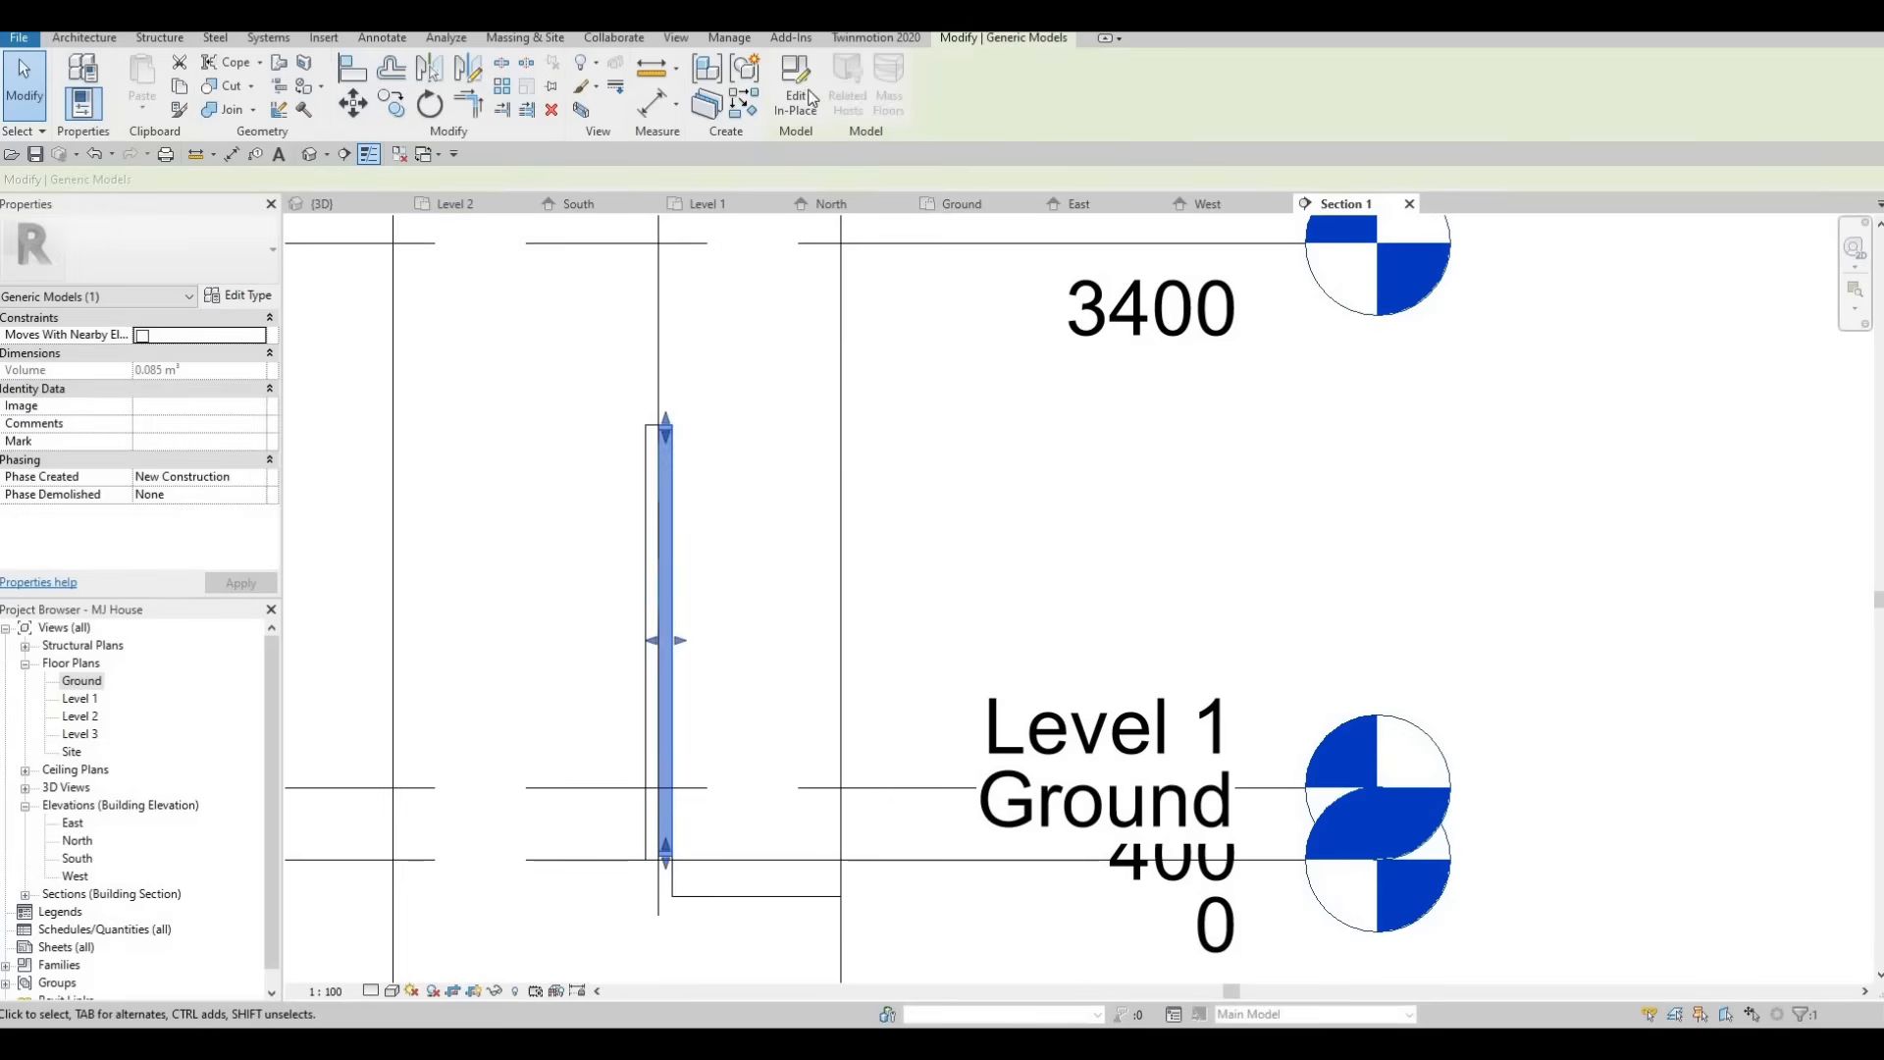
click(797, 95)
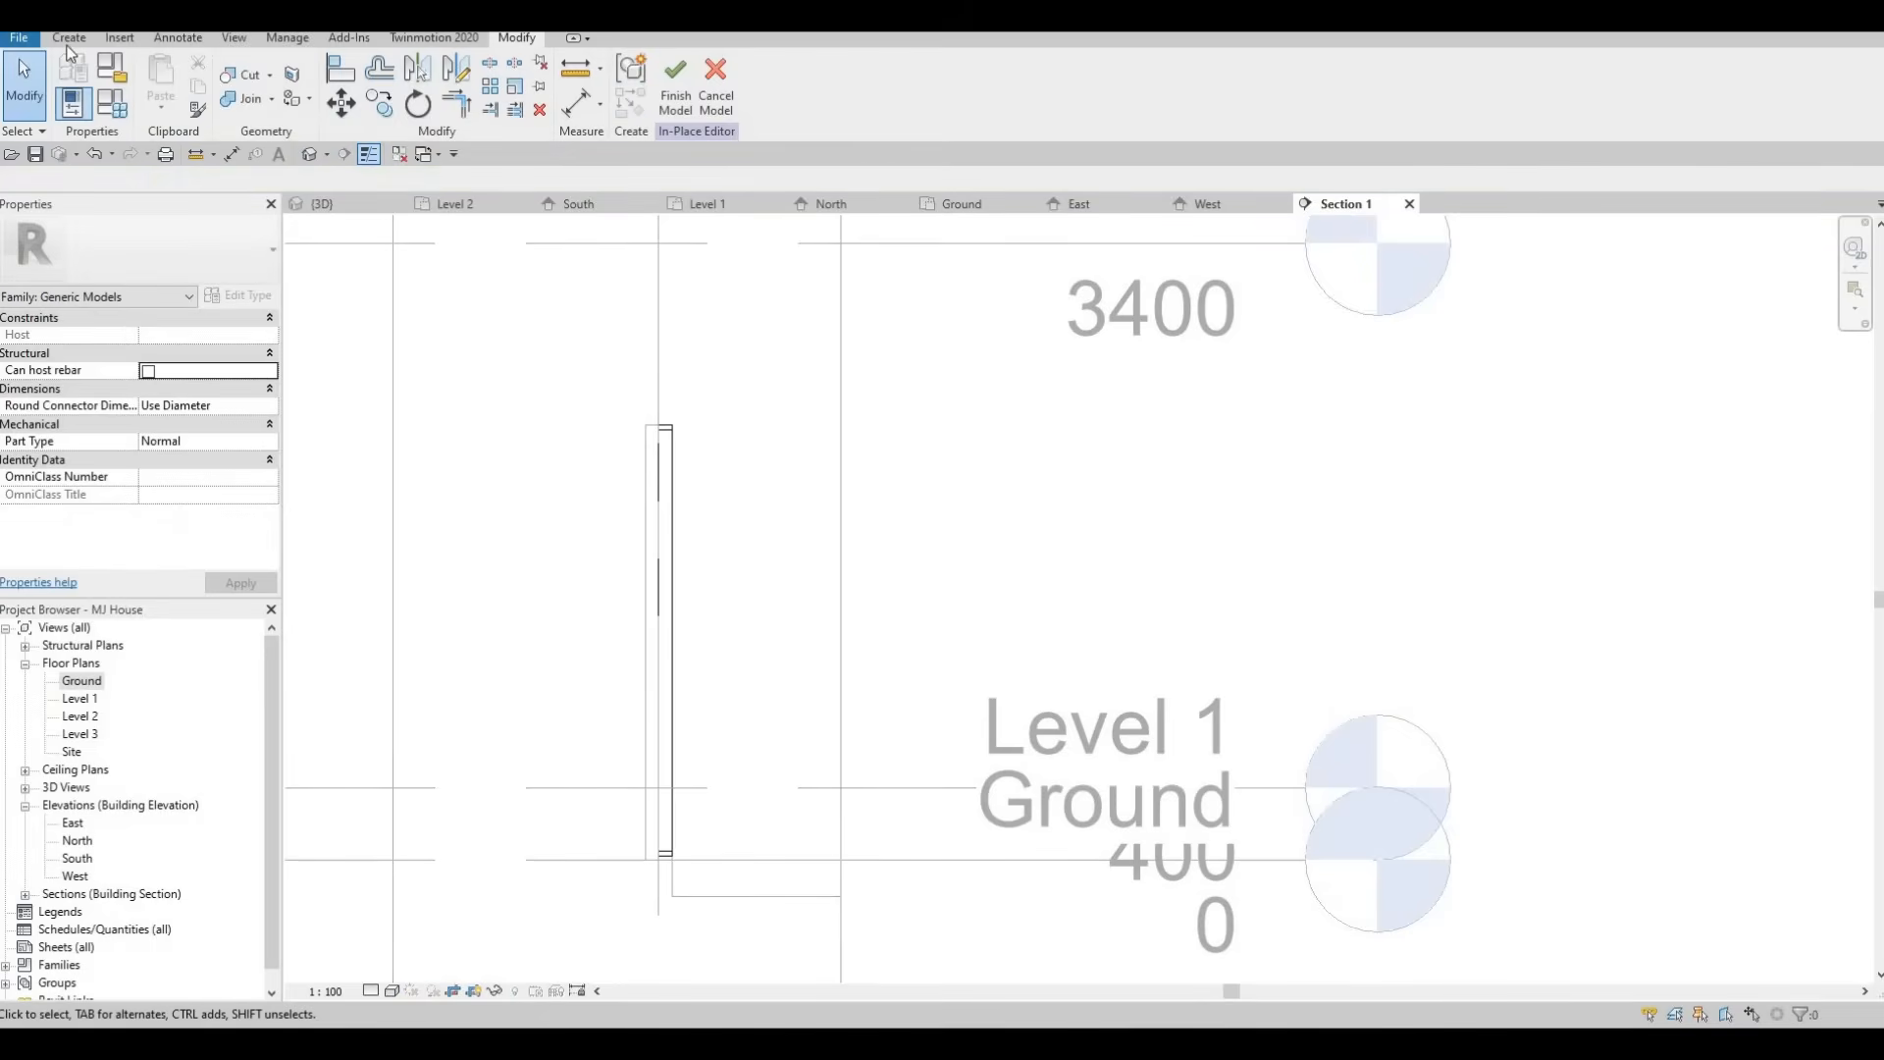
Create an aluminium extrusion on a picked wall face, sketching a small rectangular slat profile at the top of the opening.
click(69, 37)
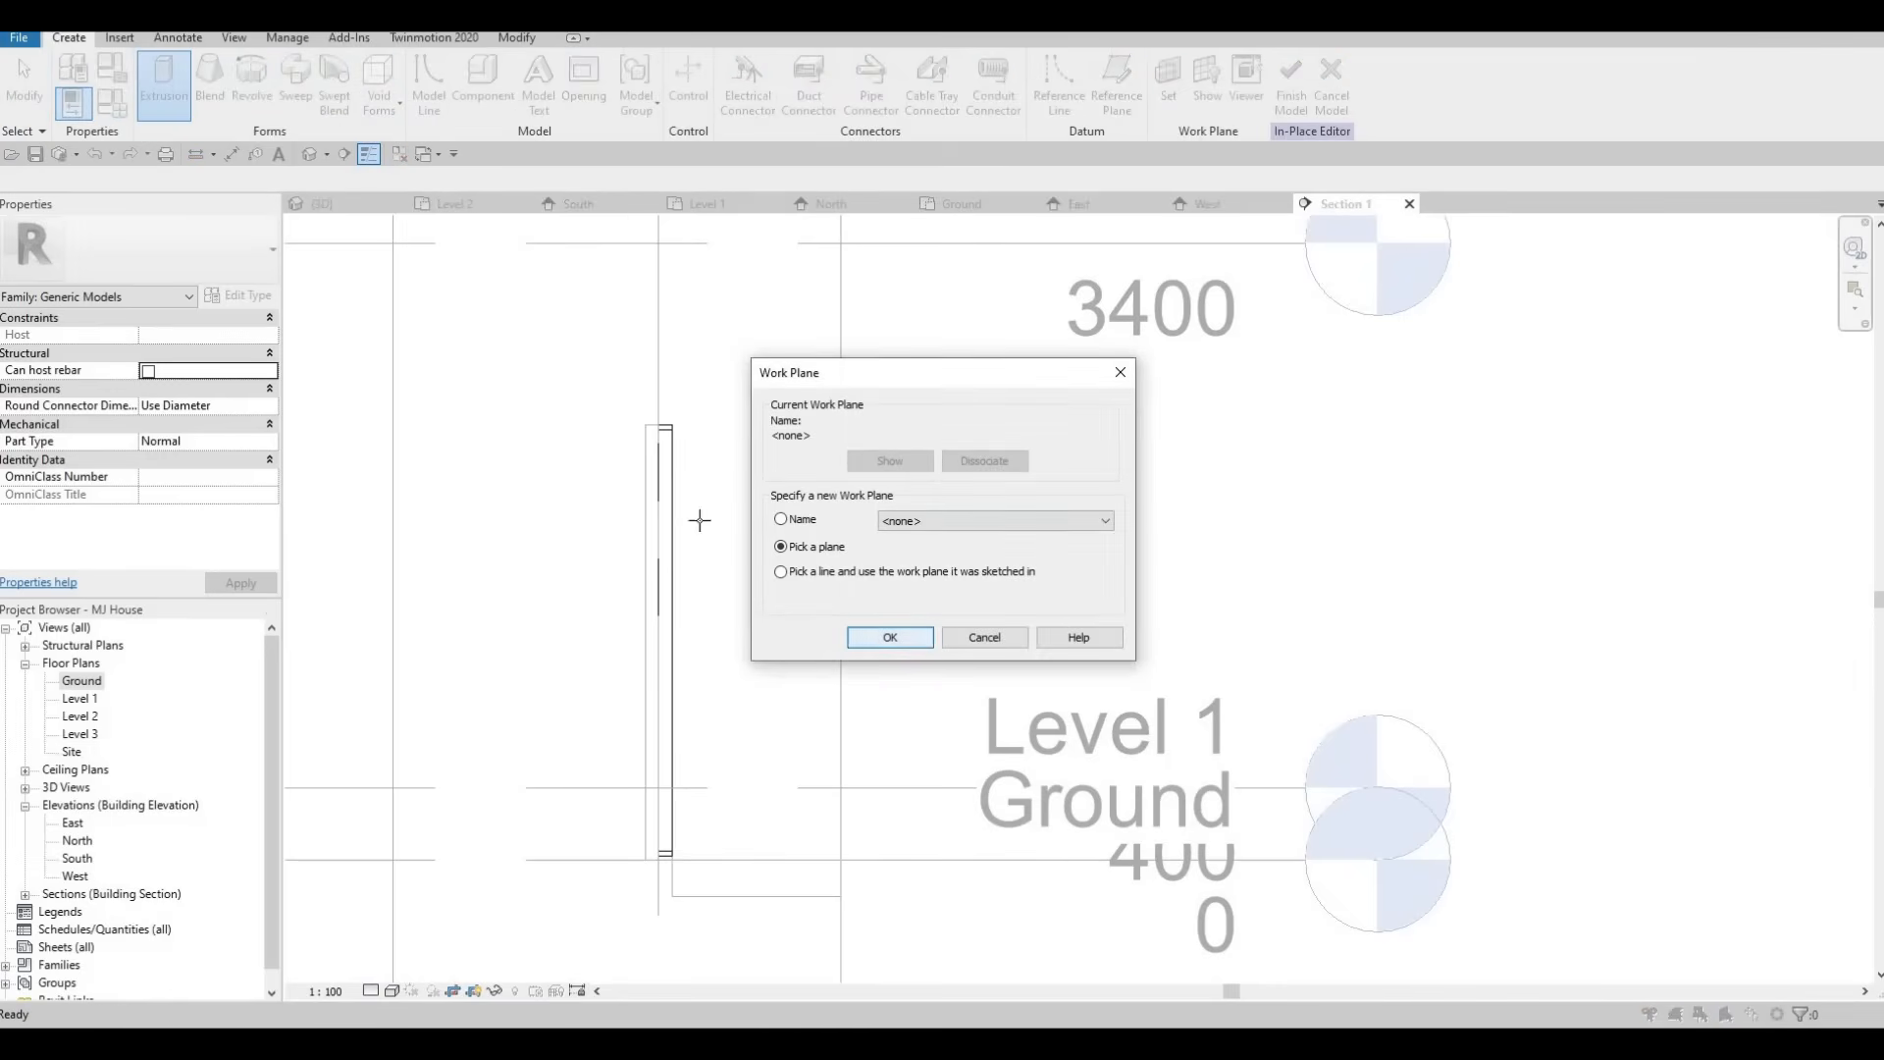
key(Return)
scroll(673, 475, up, 3)
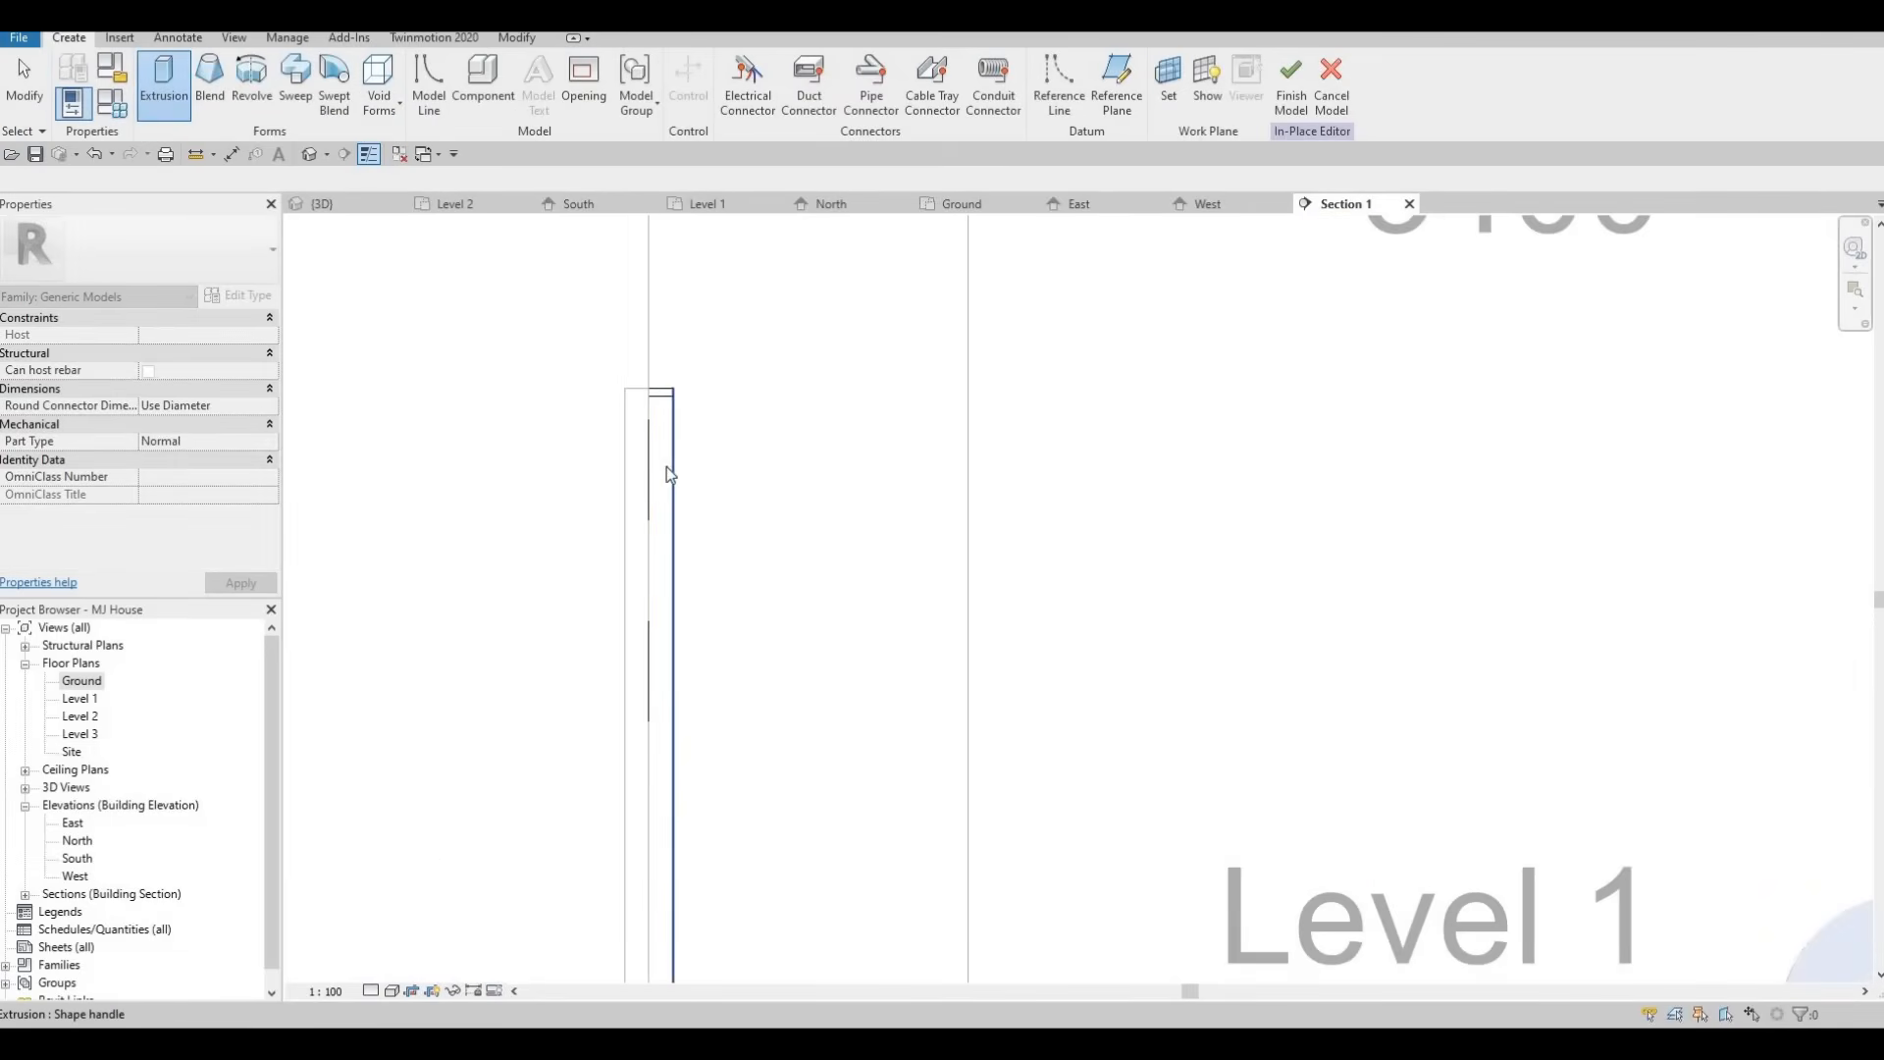
key(Tab)
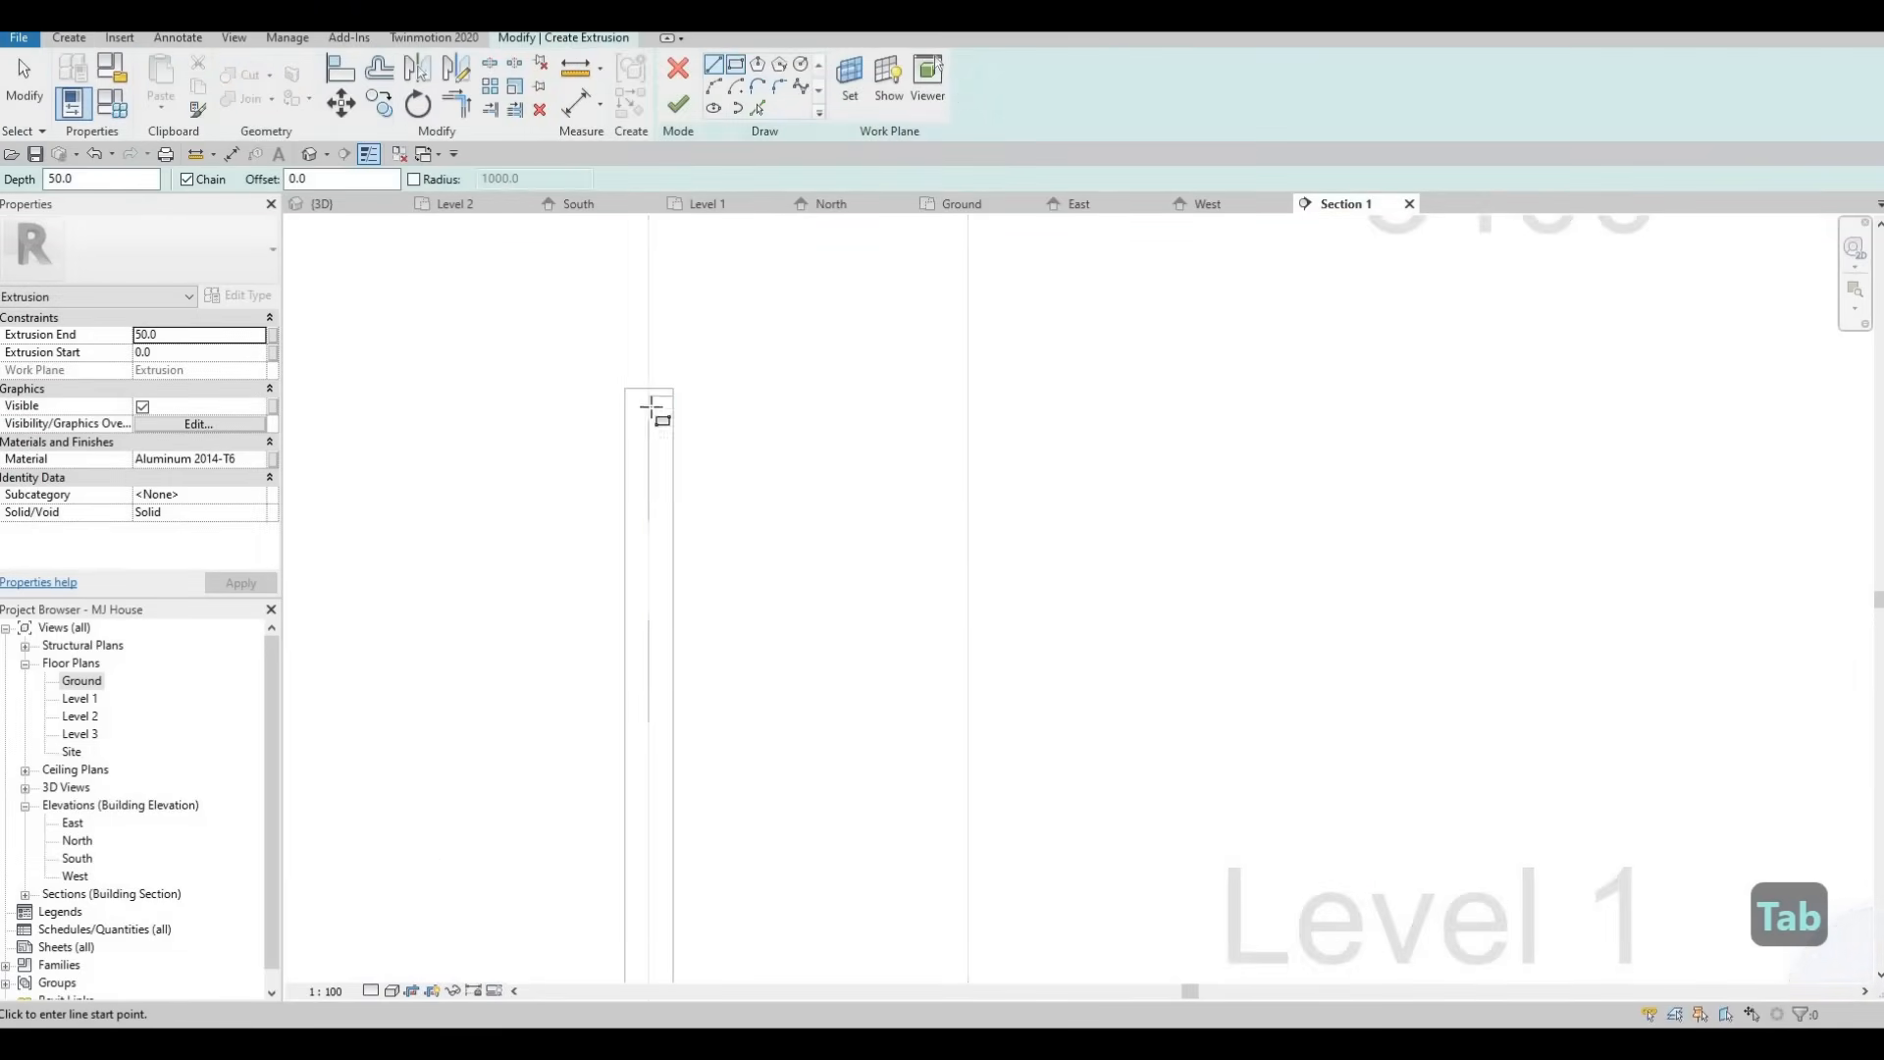
scroll(657, 373, up, 3)
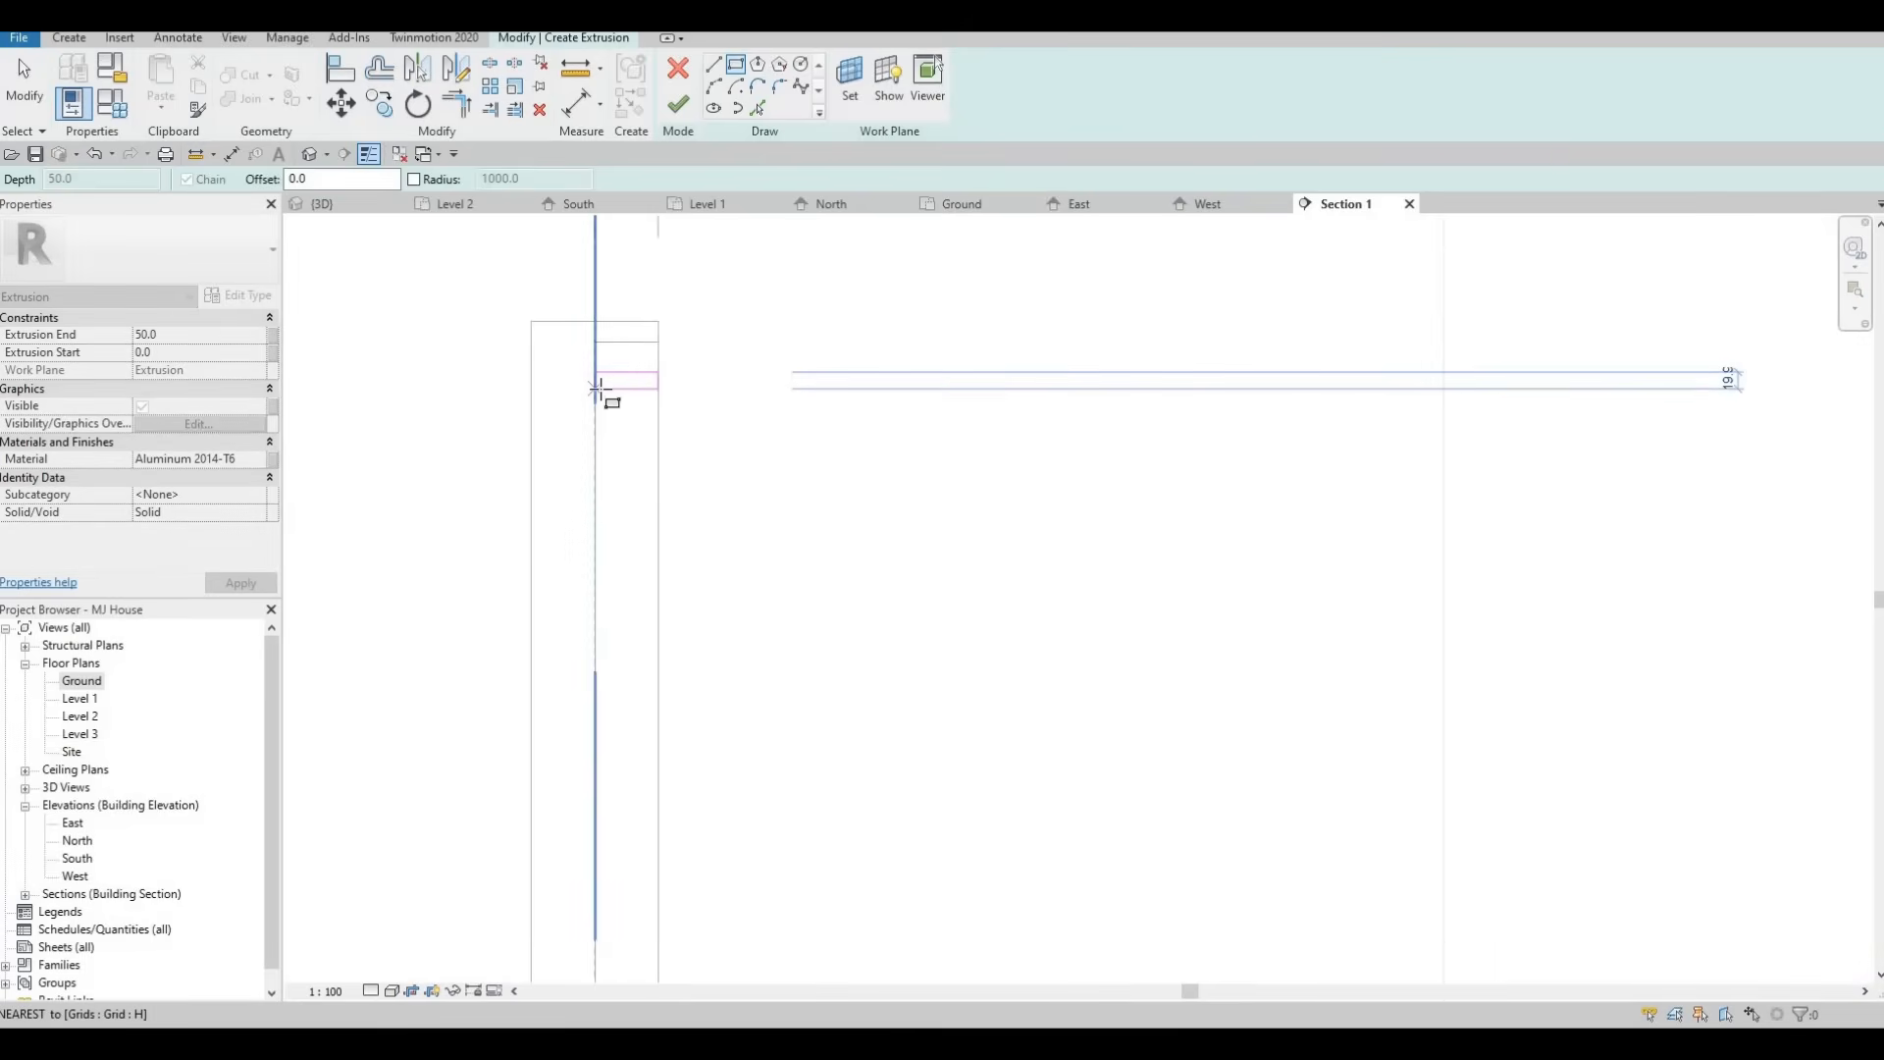
click(597, 390)
scroll(641, 380, down, 2)
key(Escape)
key(Escape)
key(Escape)
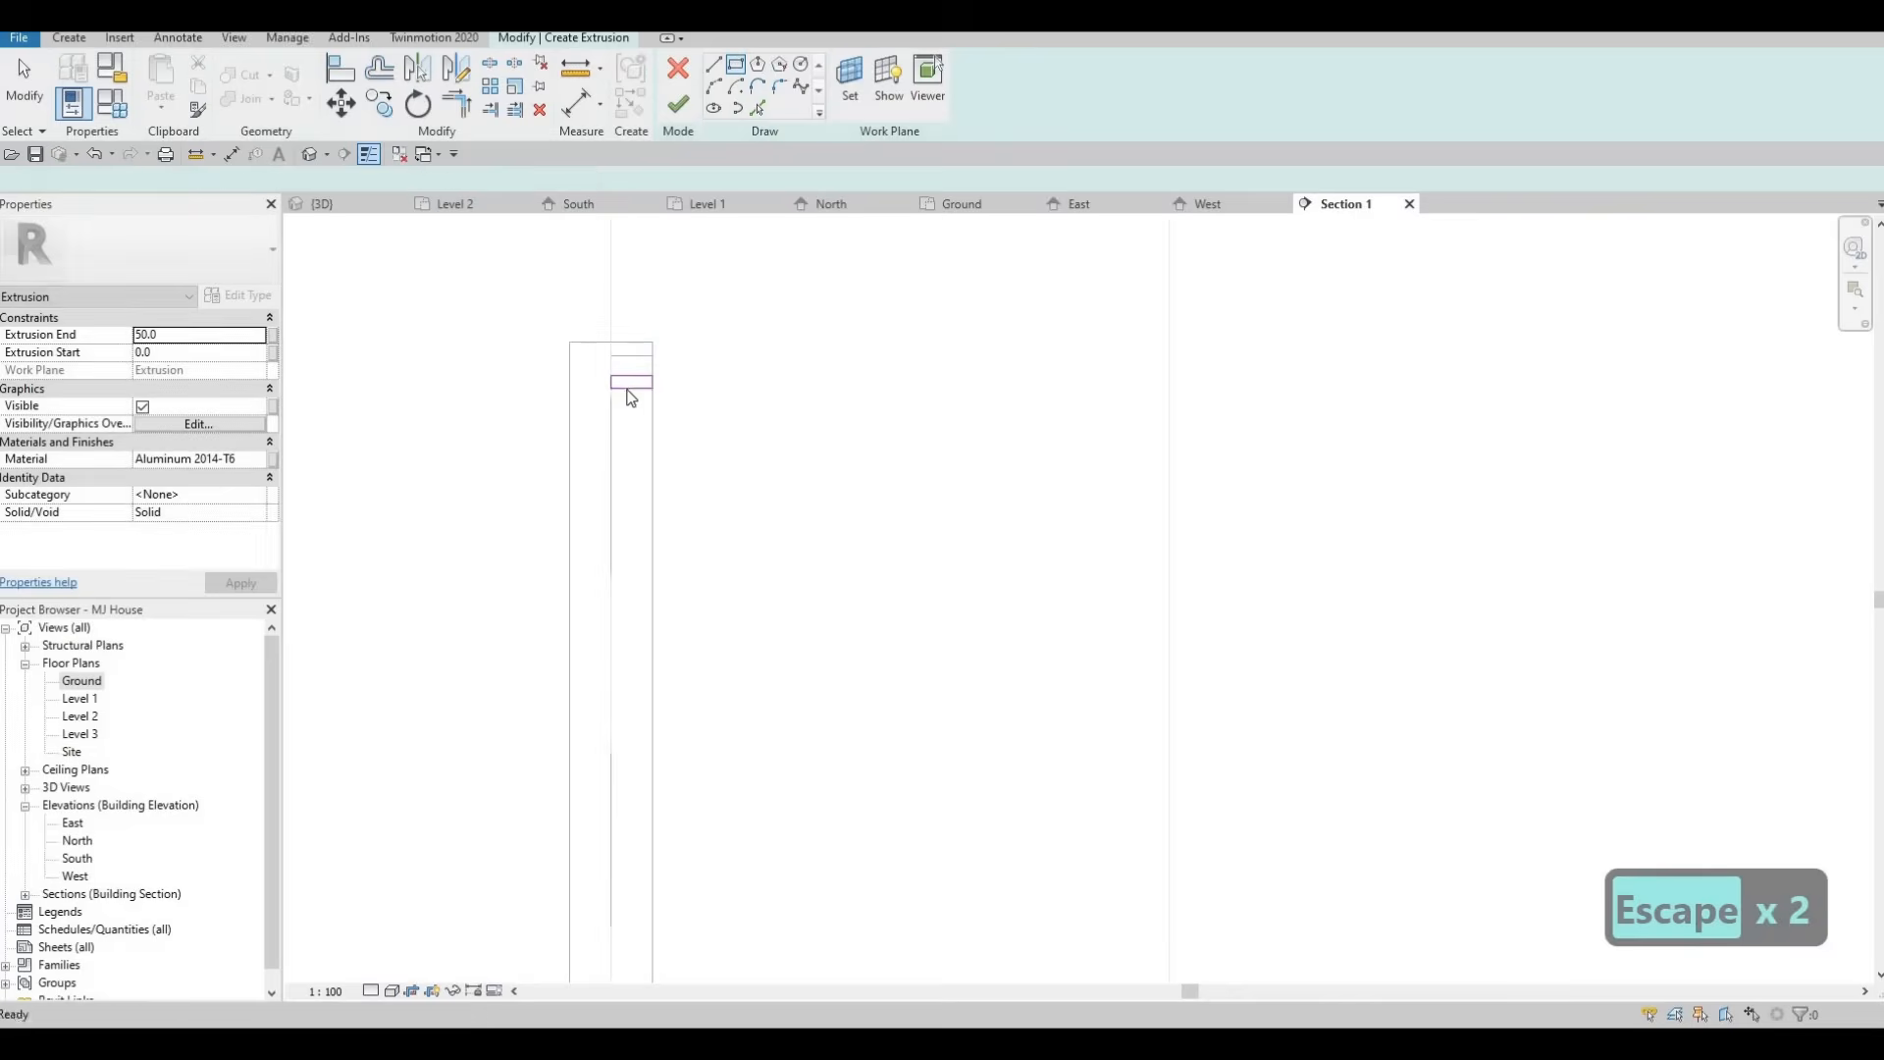
key(Tab)
click(602, 346)
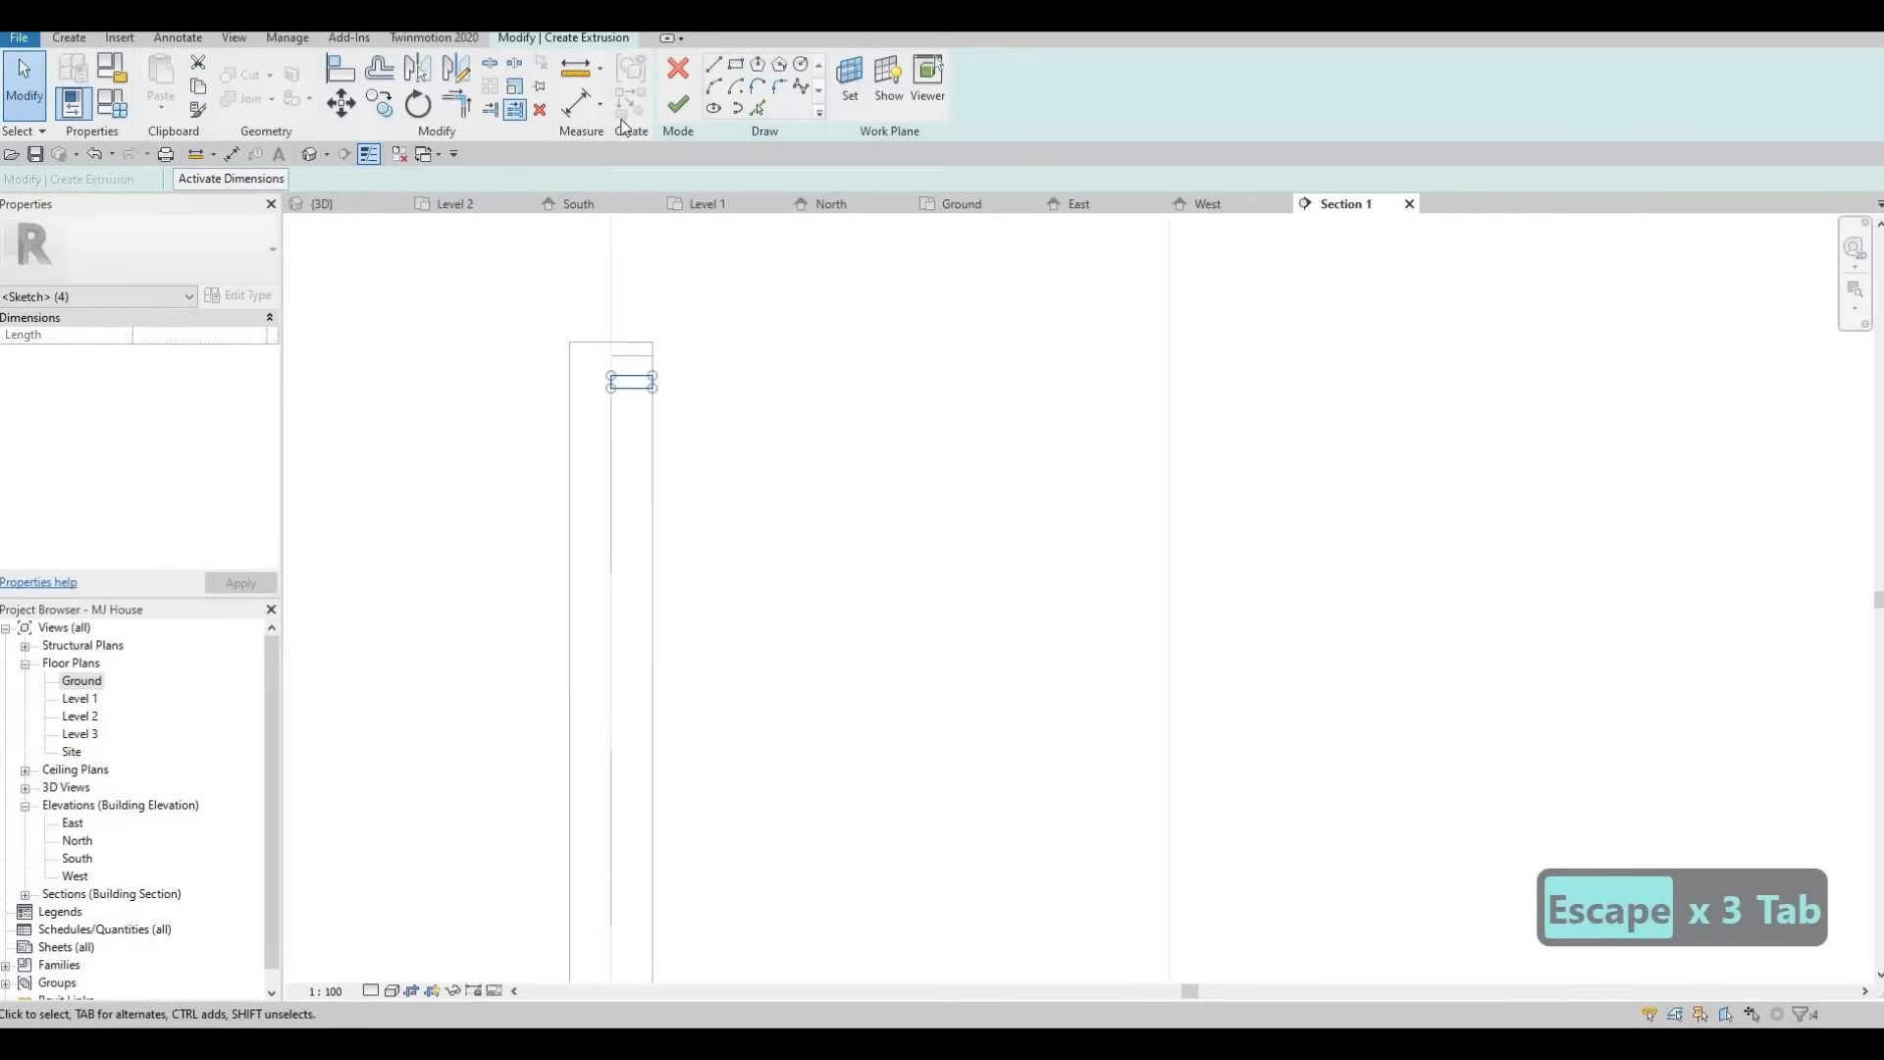
click(677, 106)
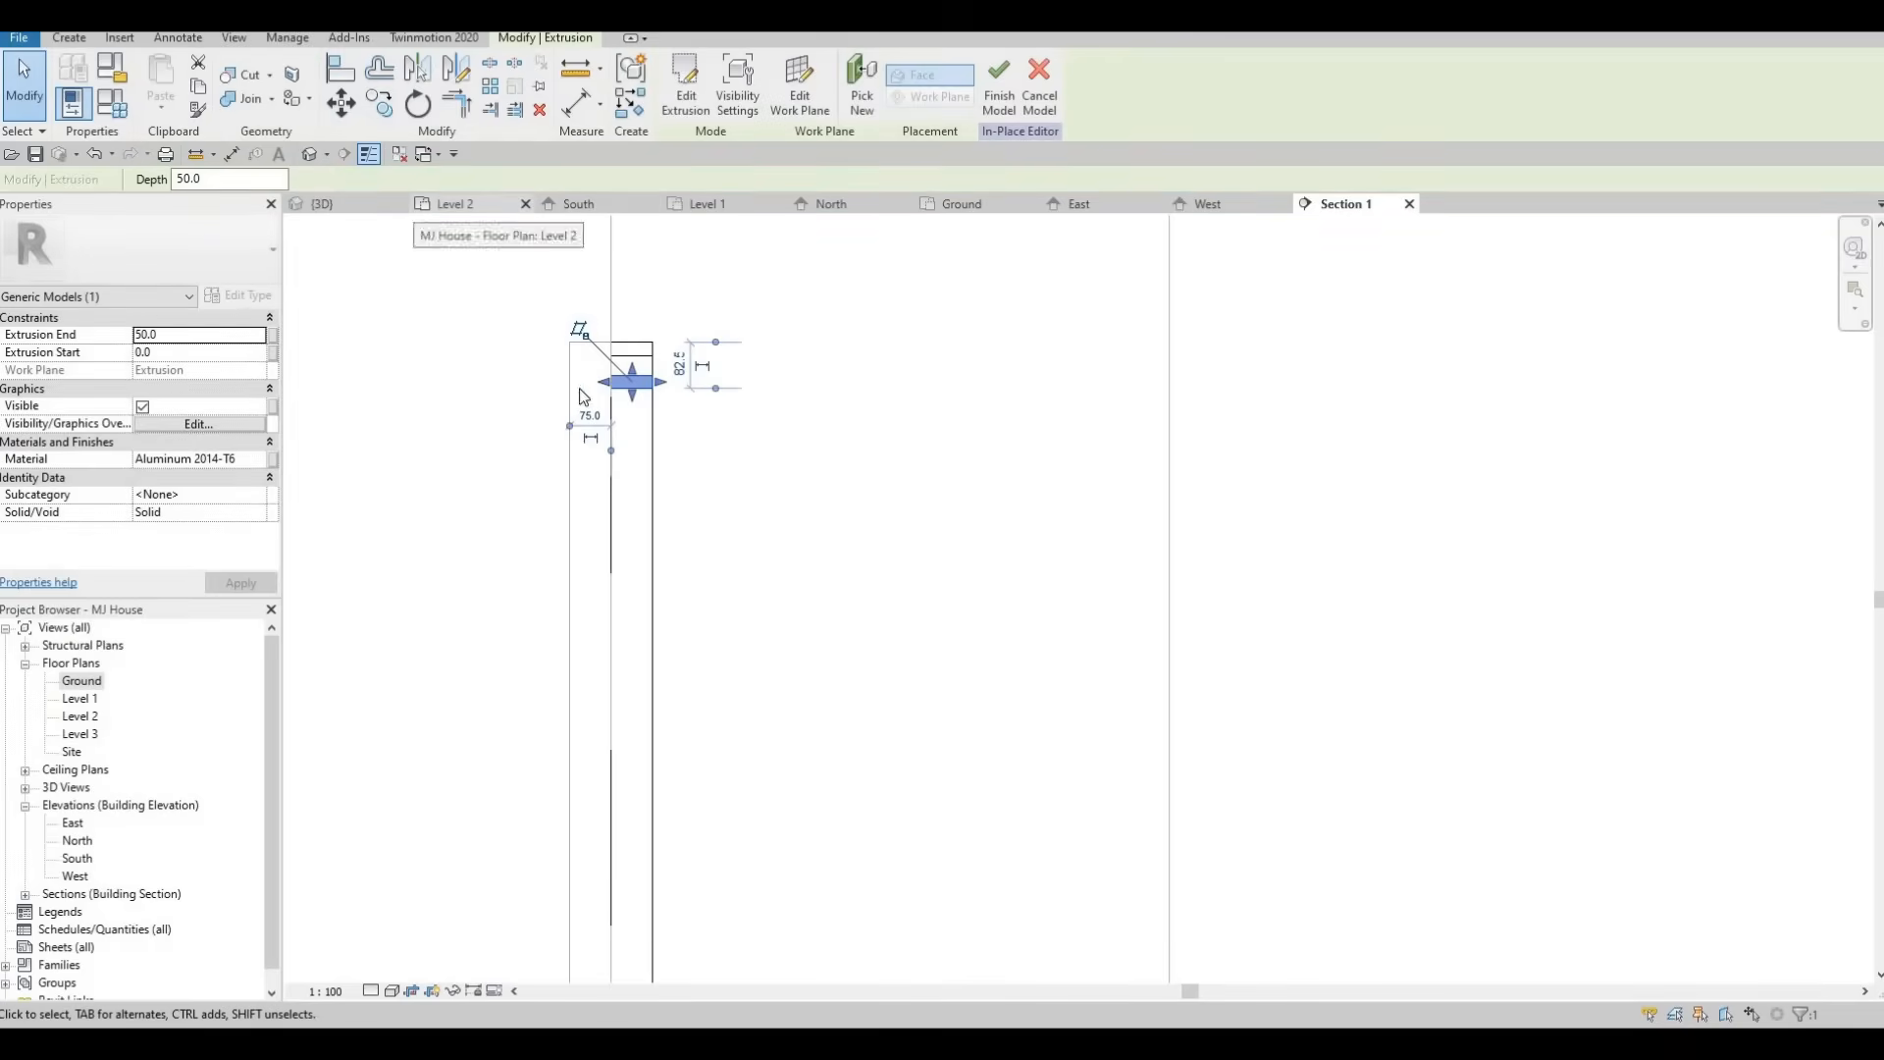
In the 3D view, stretch the slat extrusion across the wall opening to a depth of about 1117.
click(345, 204)
scroll(1079, 432, up, 5)
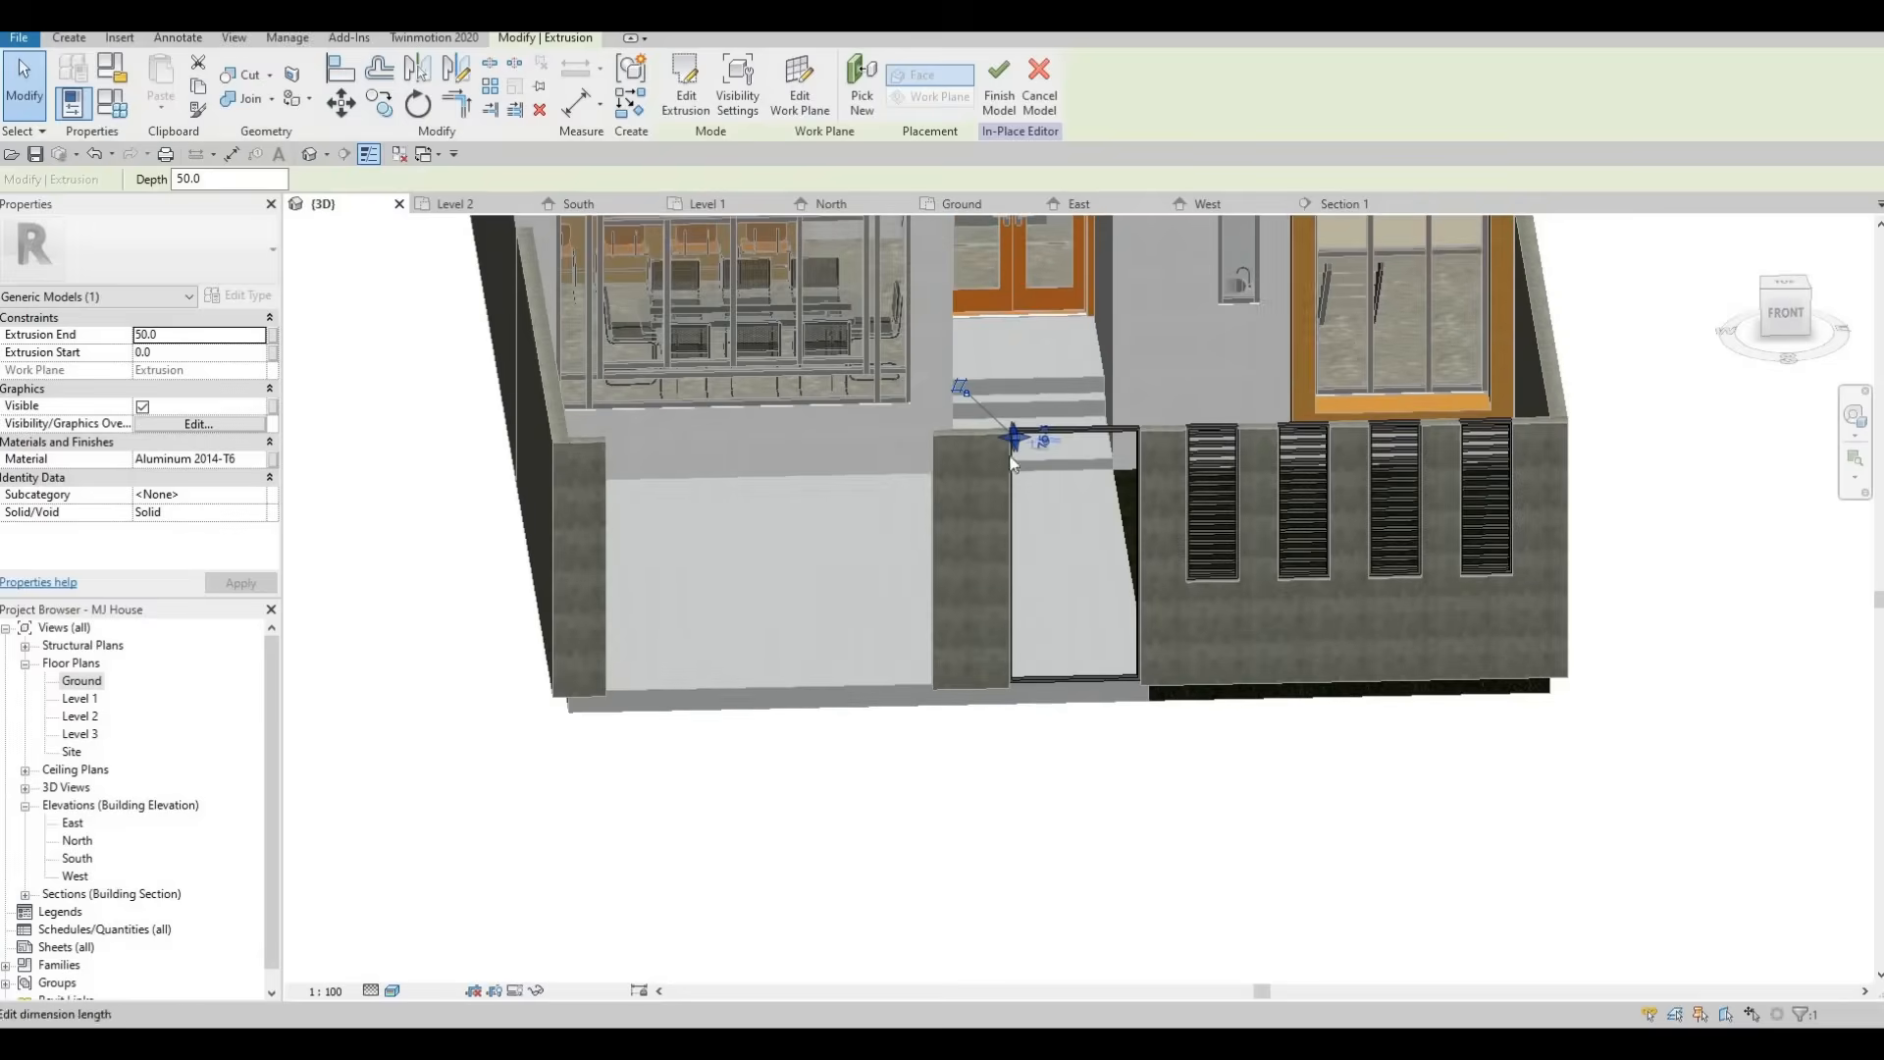
drag(1217, 450, 1271, 450)
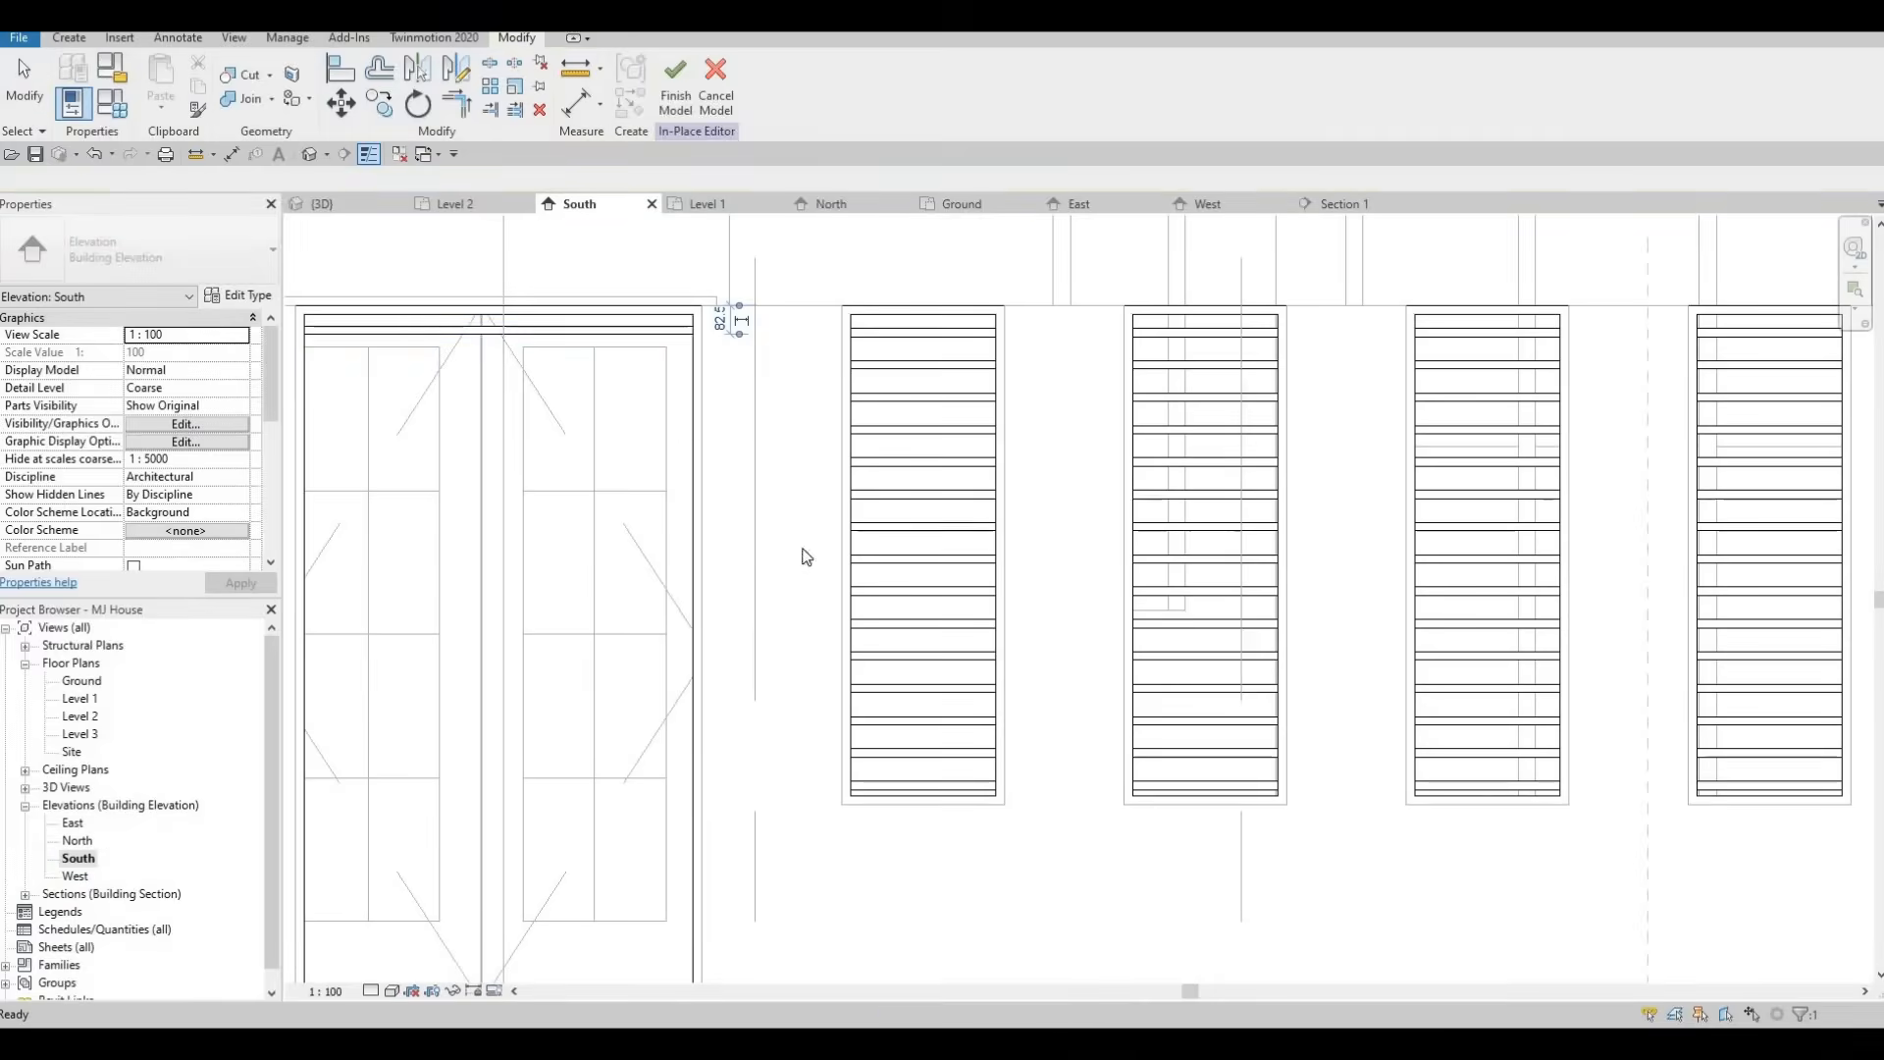
Align the slat's end with the edge of the wall opening in the South elevation.
click(675, 329)
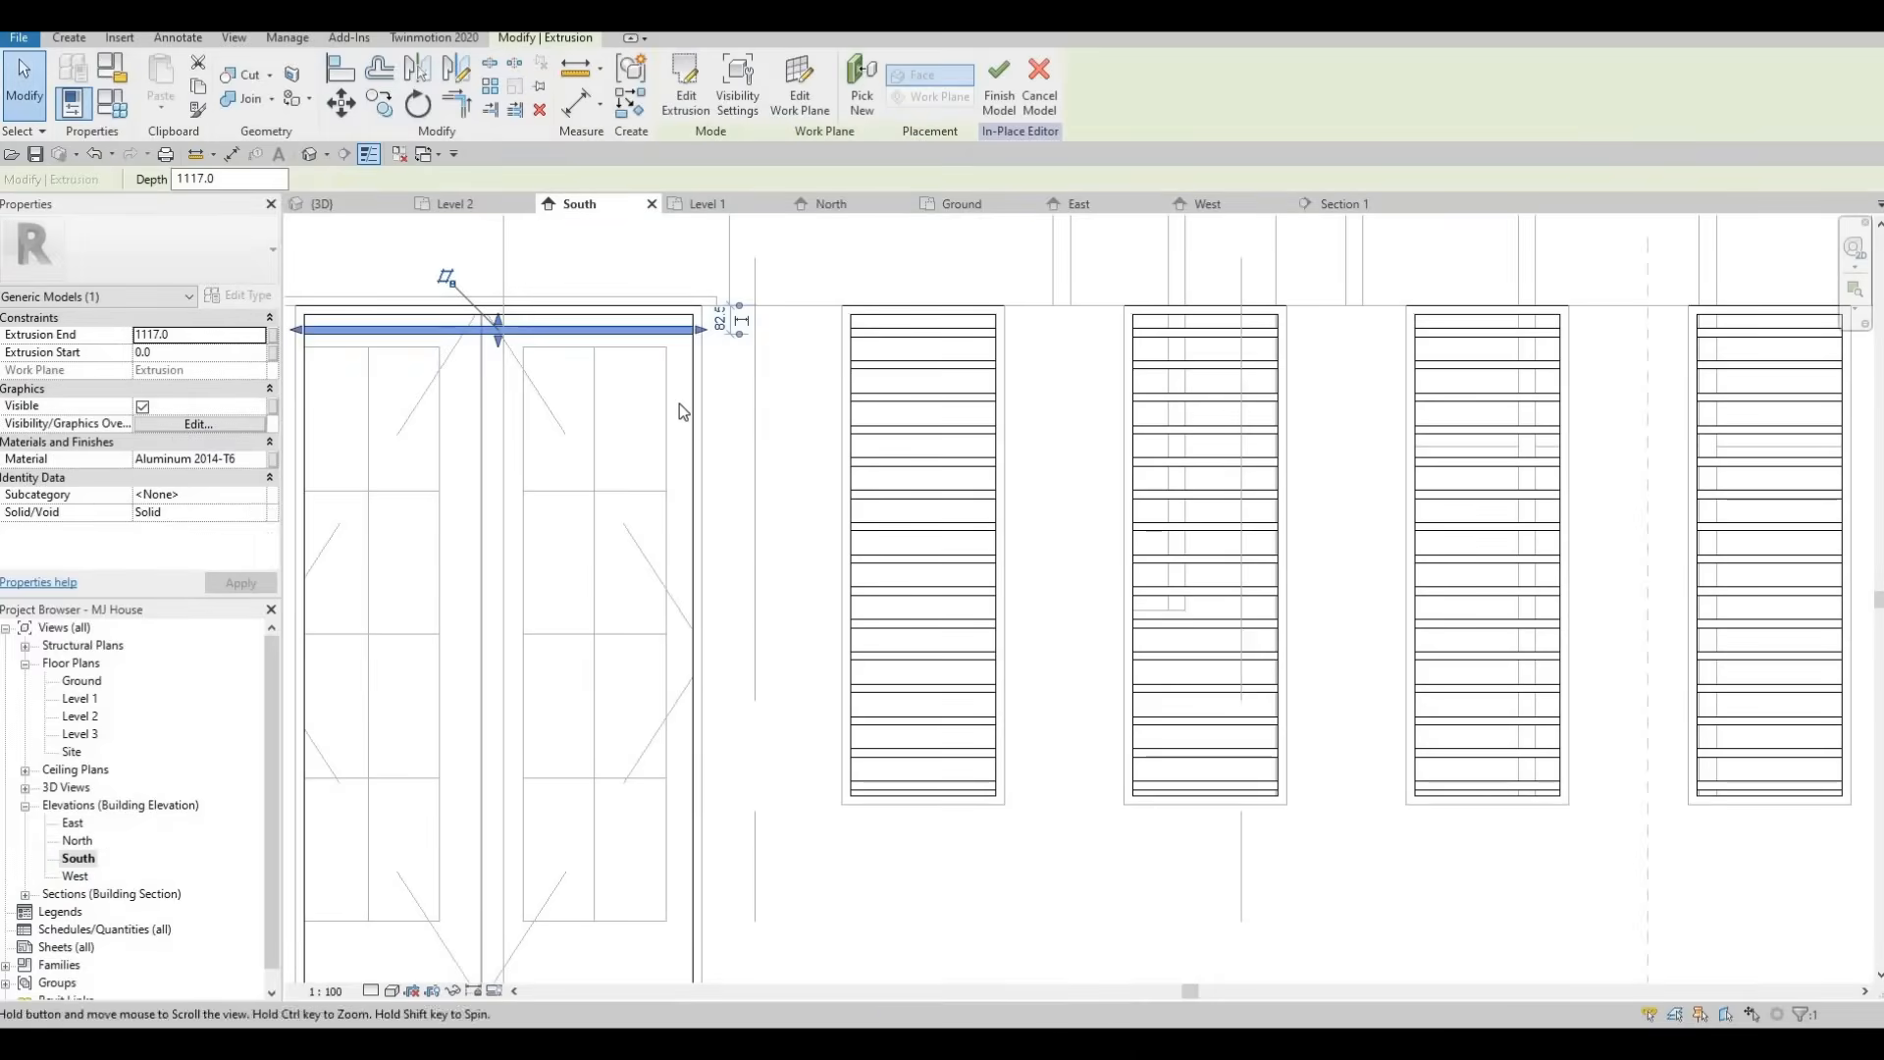
scroll(736, 392, up, 3)
middle_drag(612, 325, 751, 439)
key(Escape)
key(Escape)
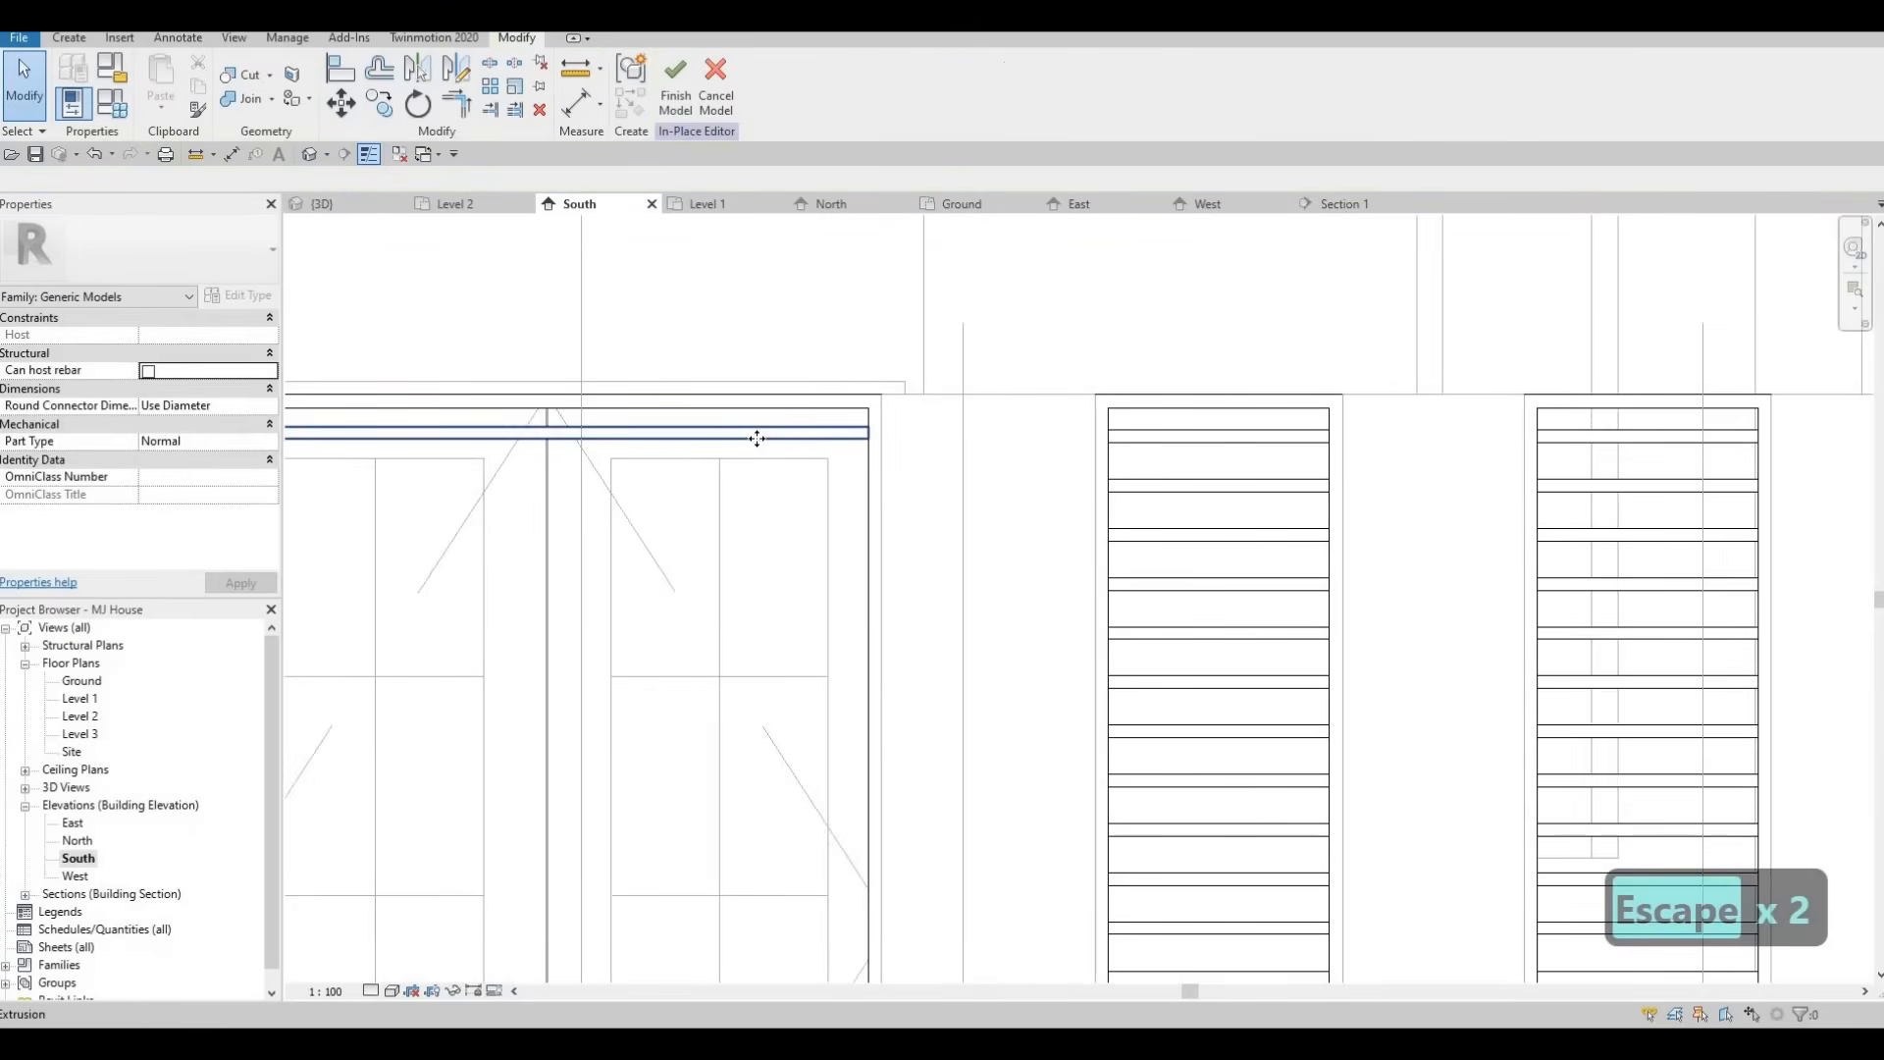
click(751, 433)
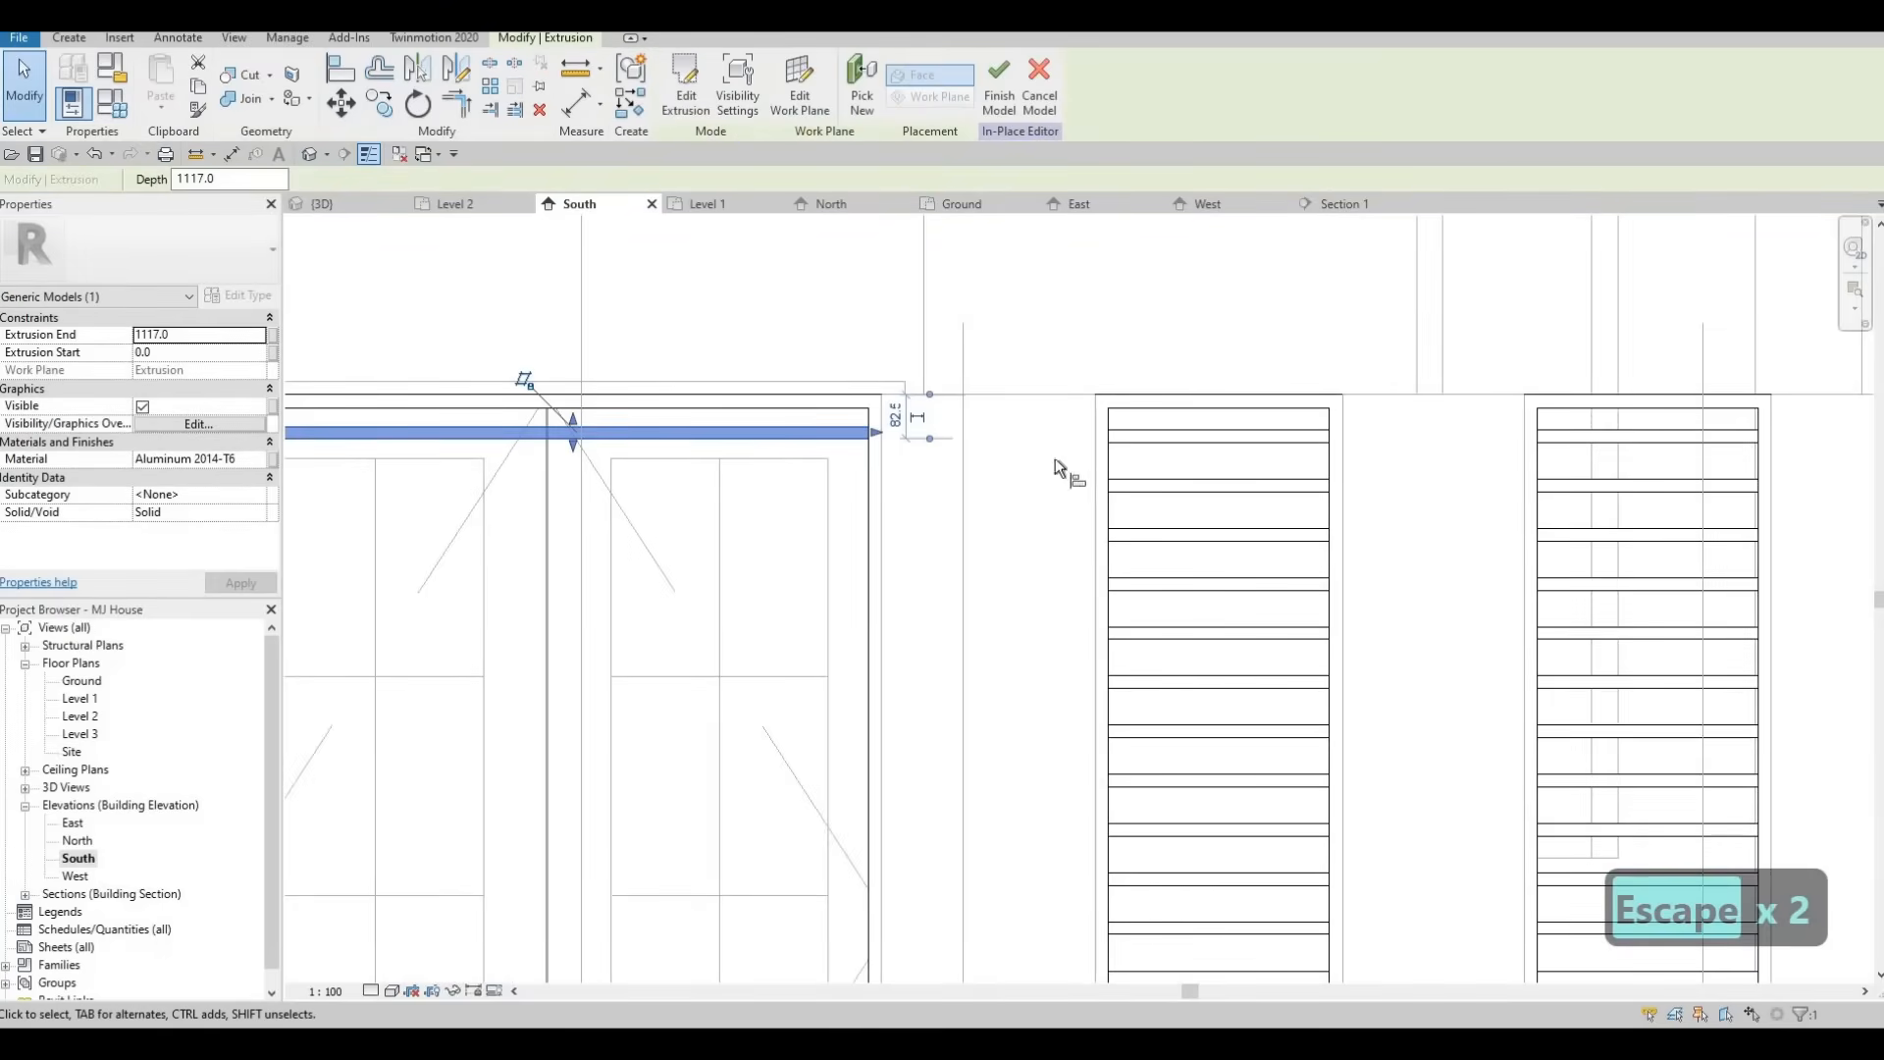
key(a)
key(l)
click(857, 426)
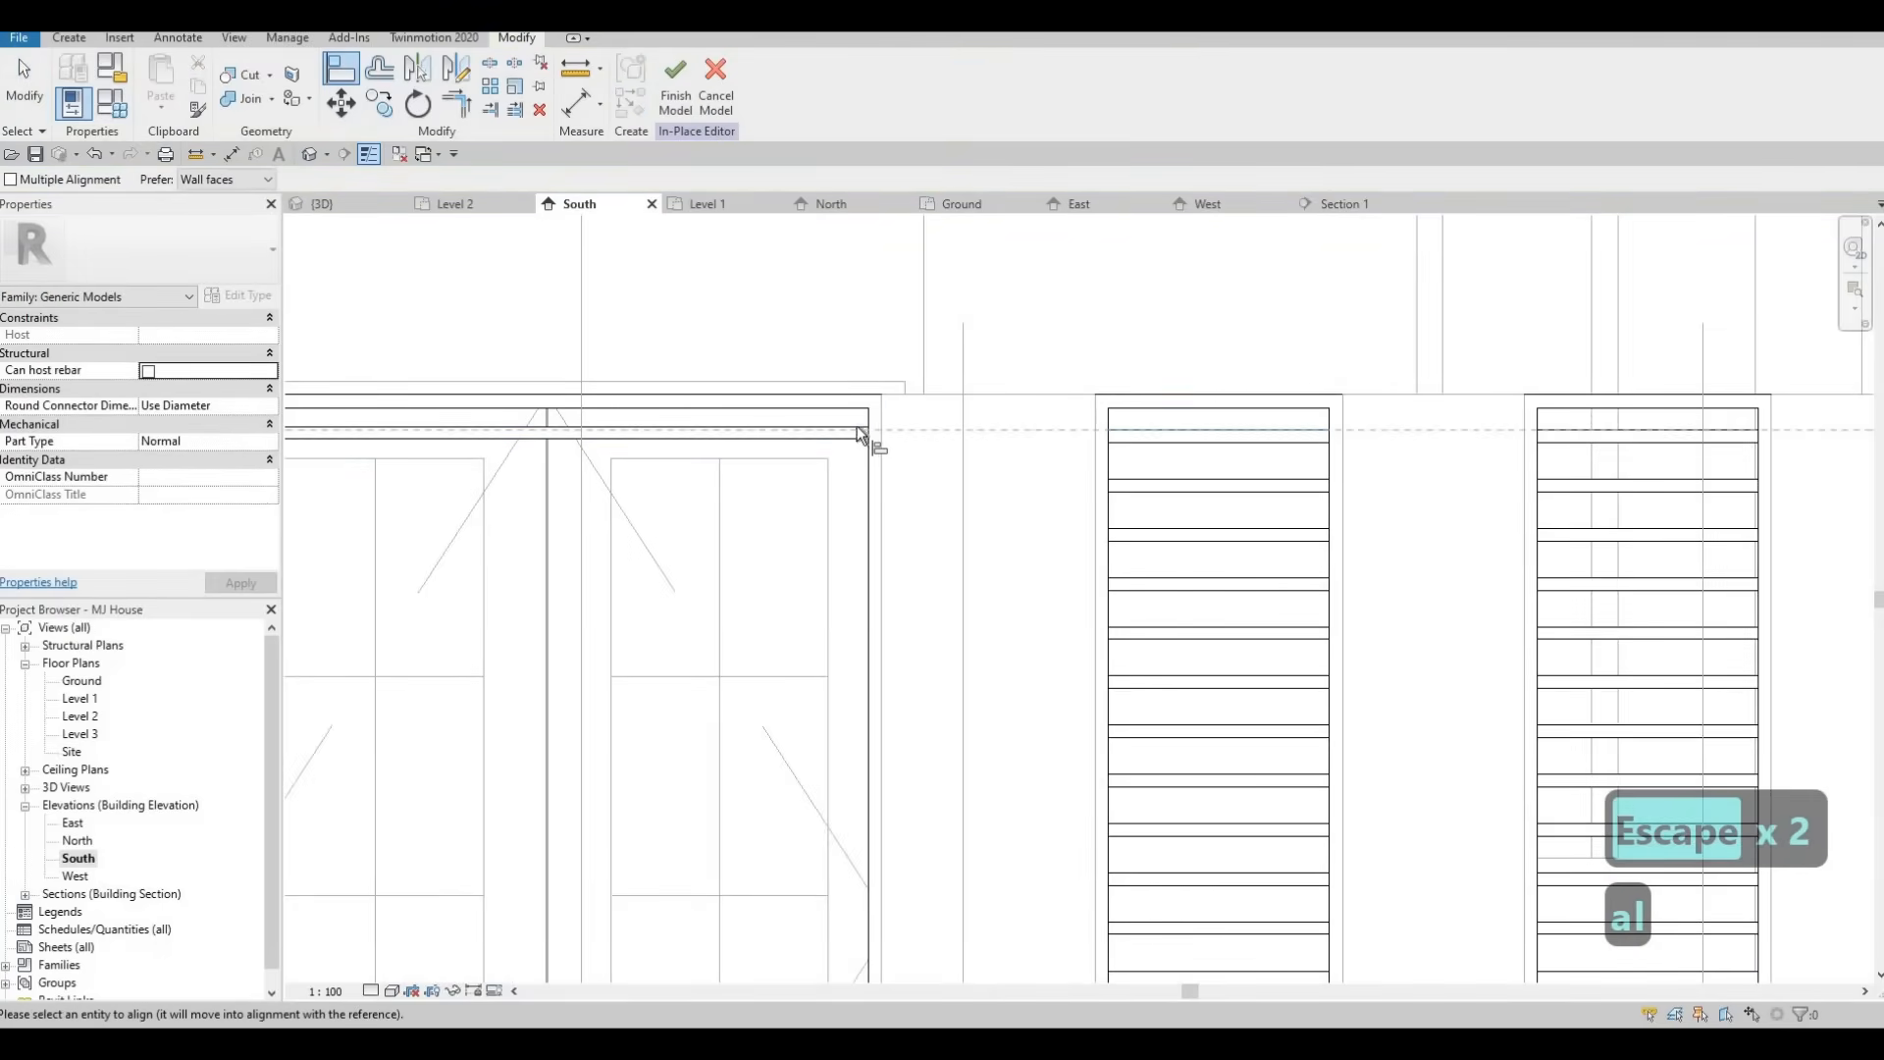
click(856, 427)
click(1131, 443)
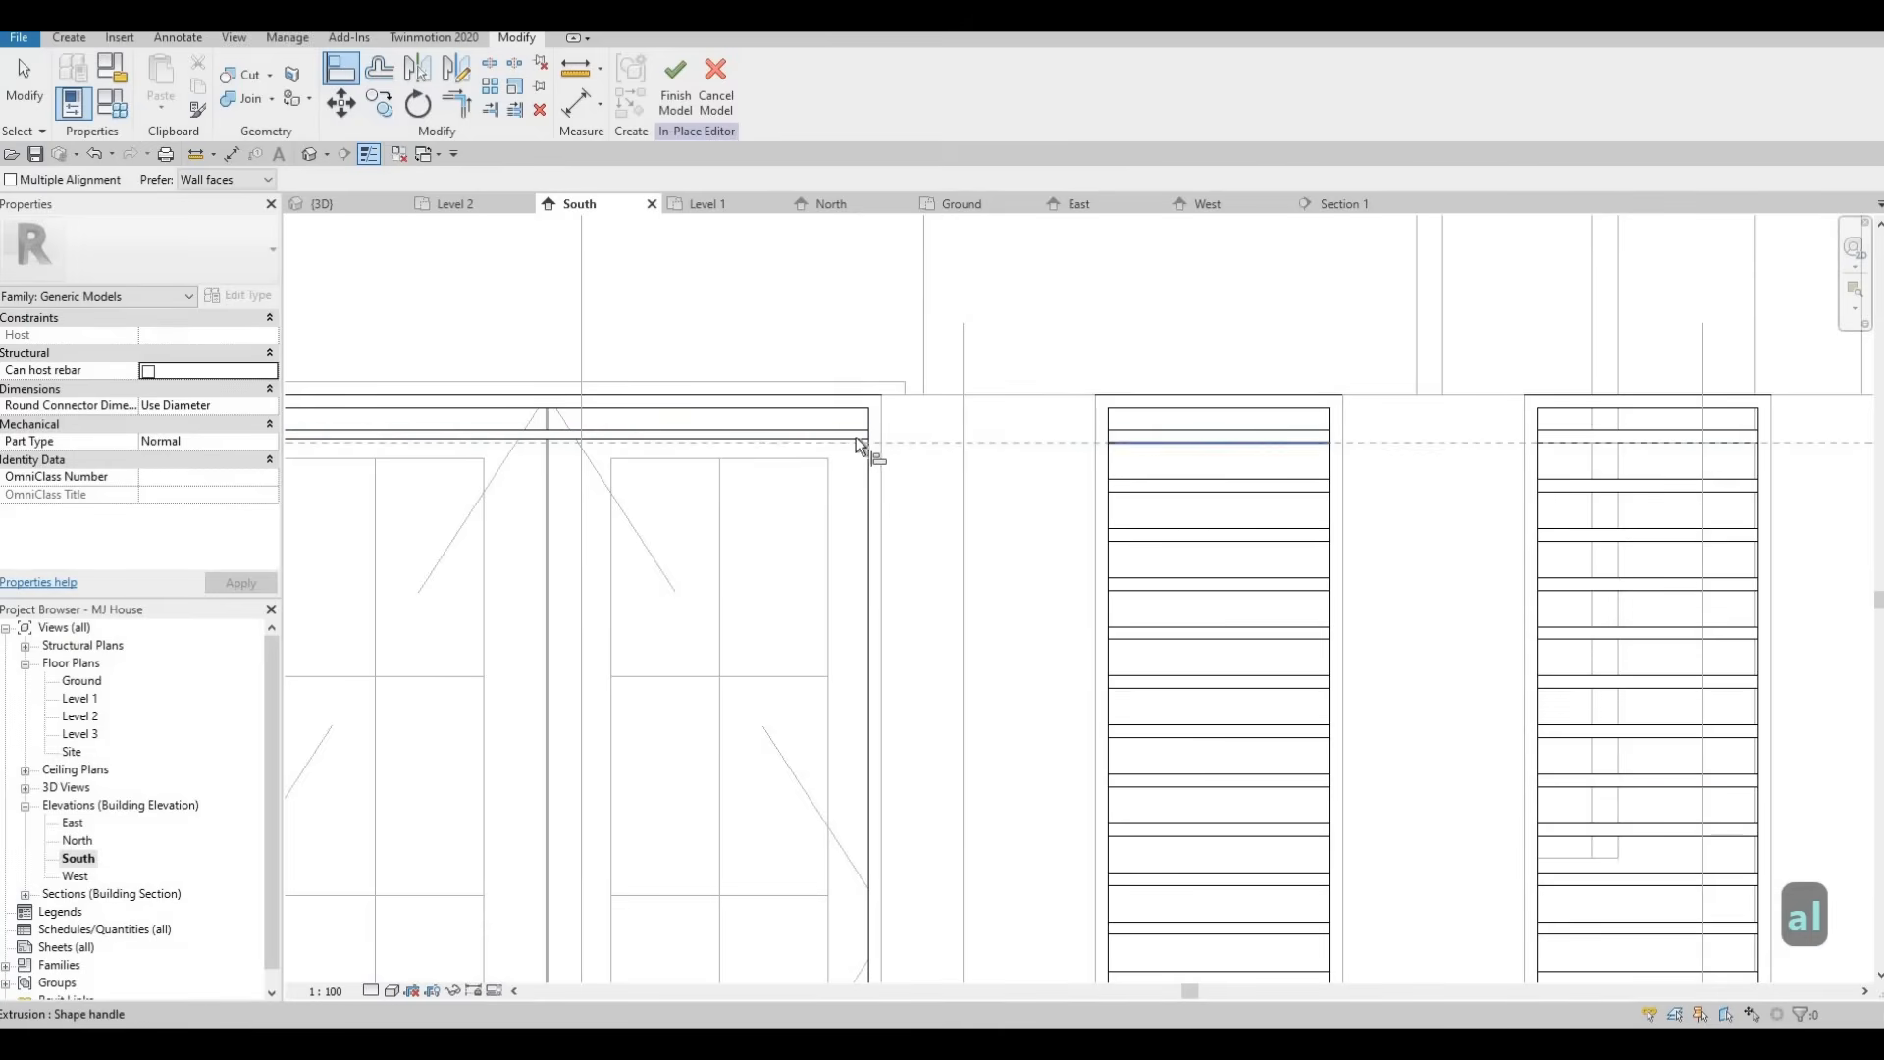
click(892, 517)
key(Escape)
key(Escape)
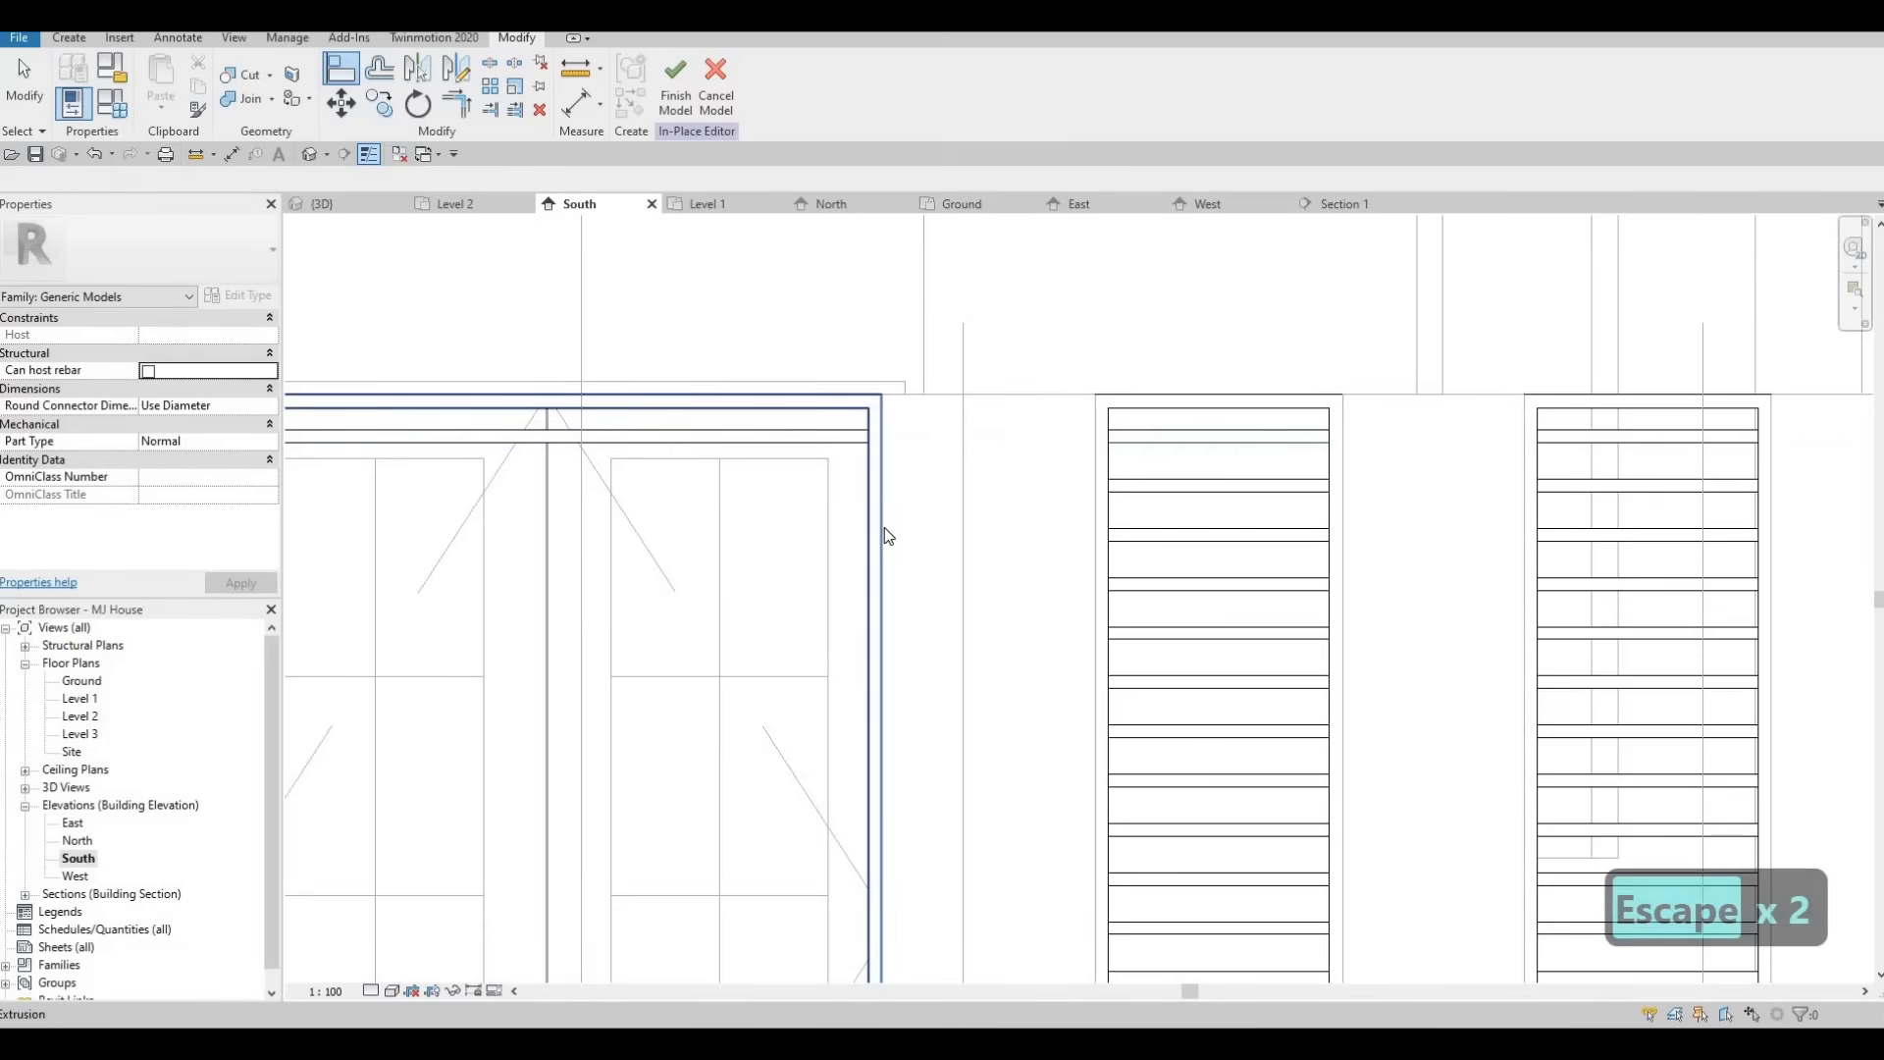
Examine the existing louvre arrays next to the door in the South elevation.
scroll(1178, 811, down, 4)
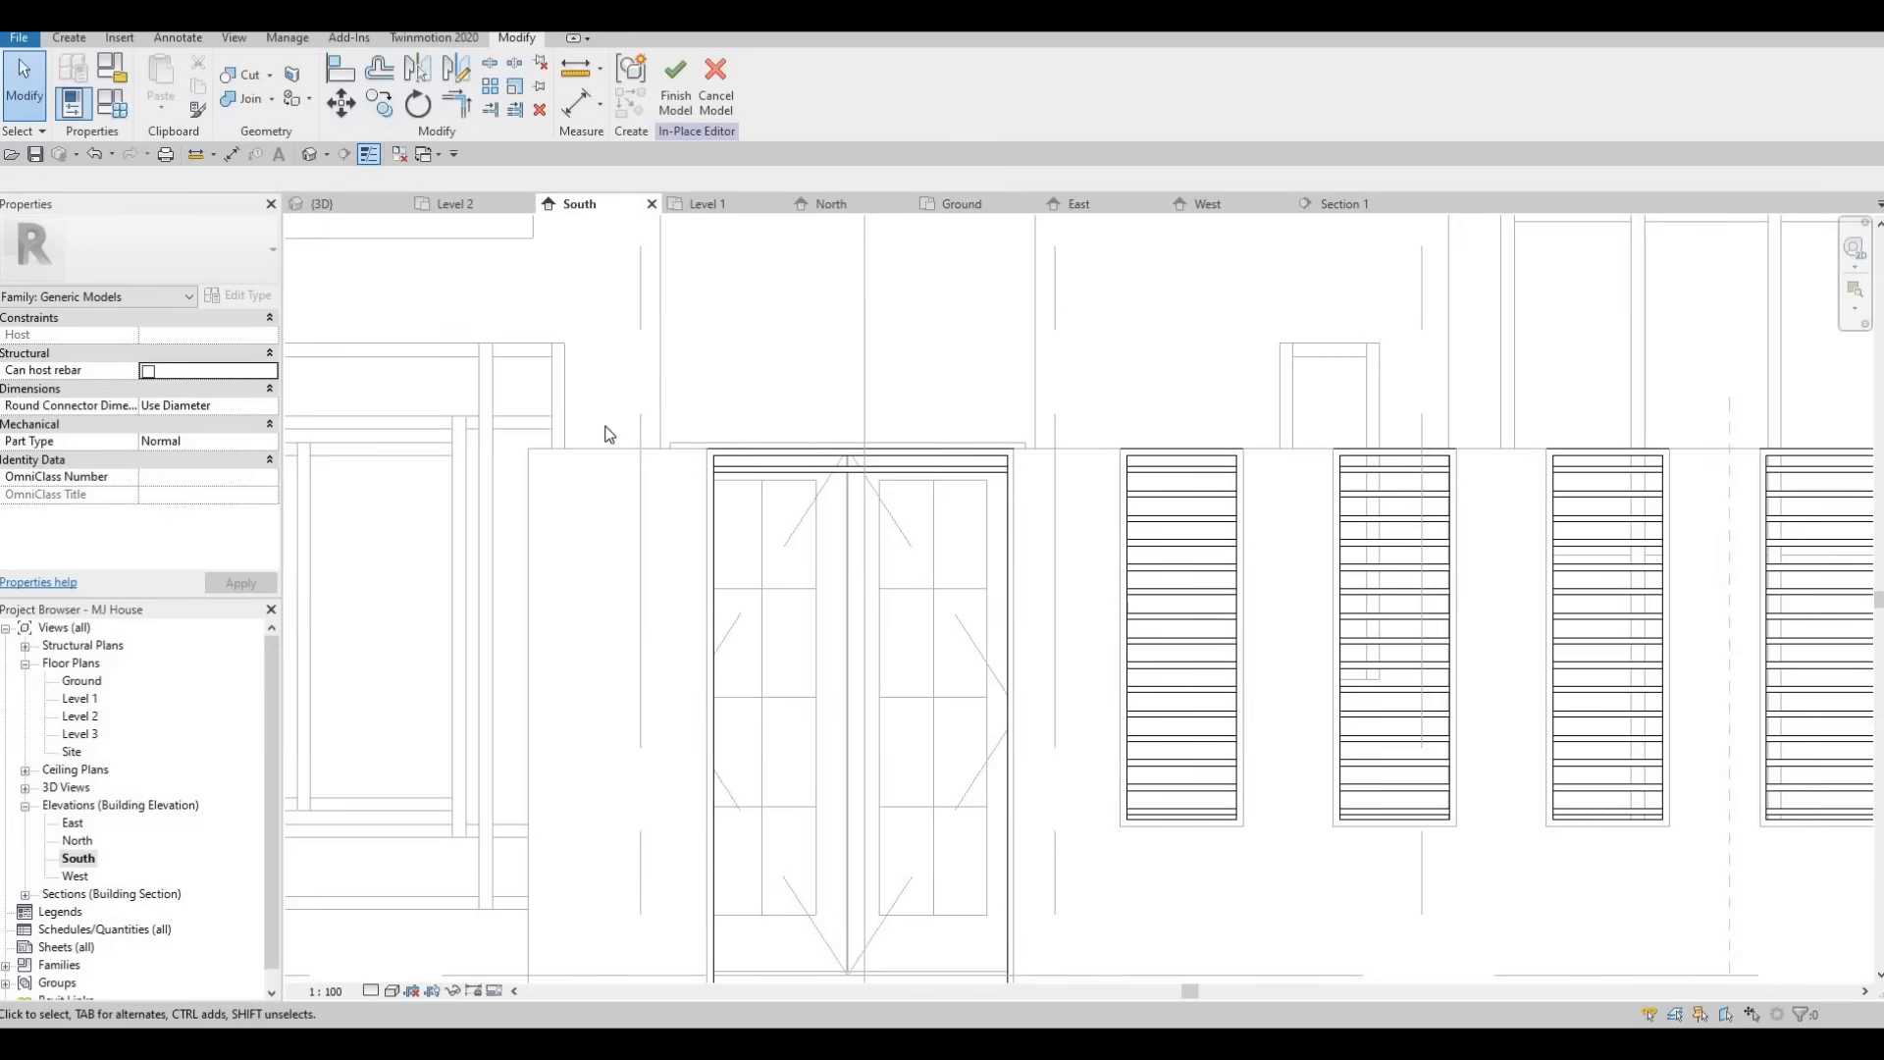
scroll(1246, 844, up, 2)
click(1215, 795)
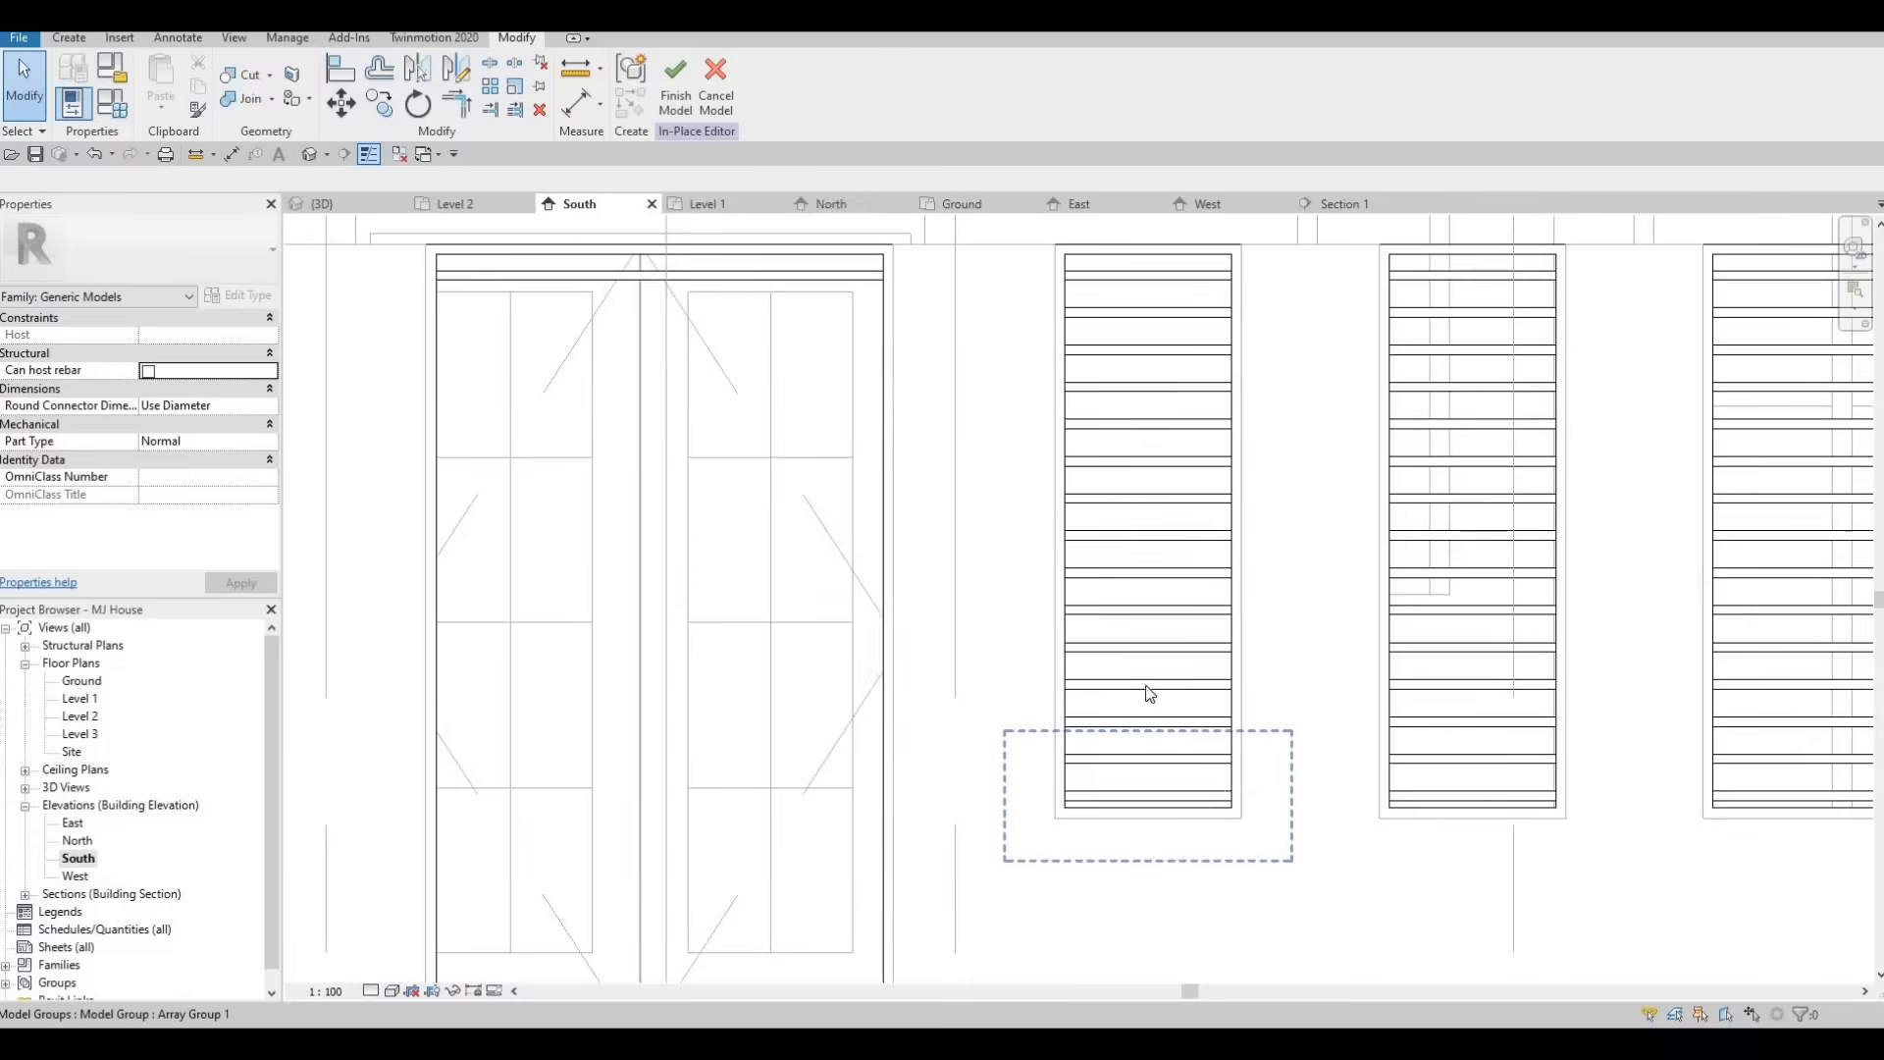
scroll(1136, 680, down, 3)
key(Escape)
key(Escape)
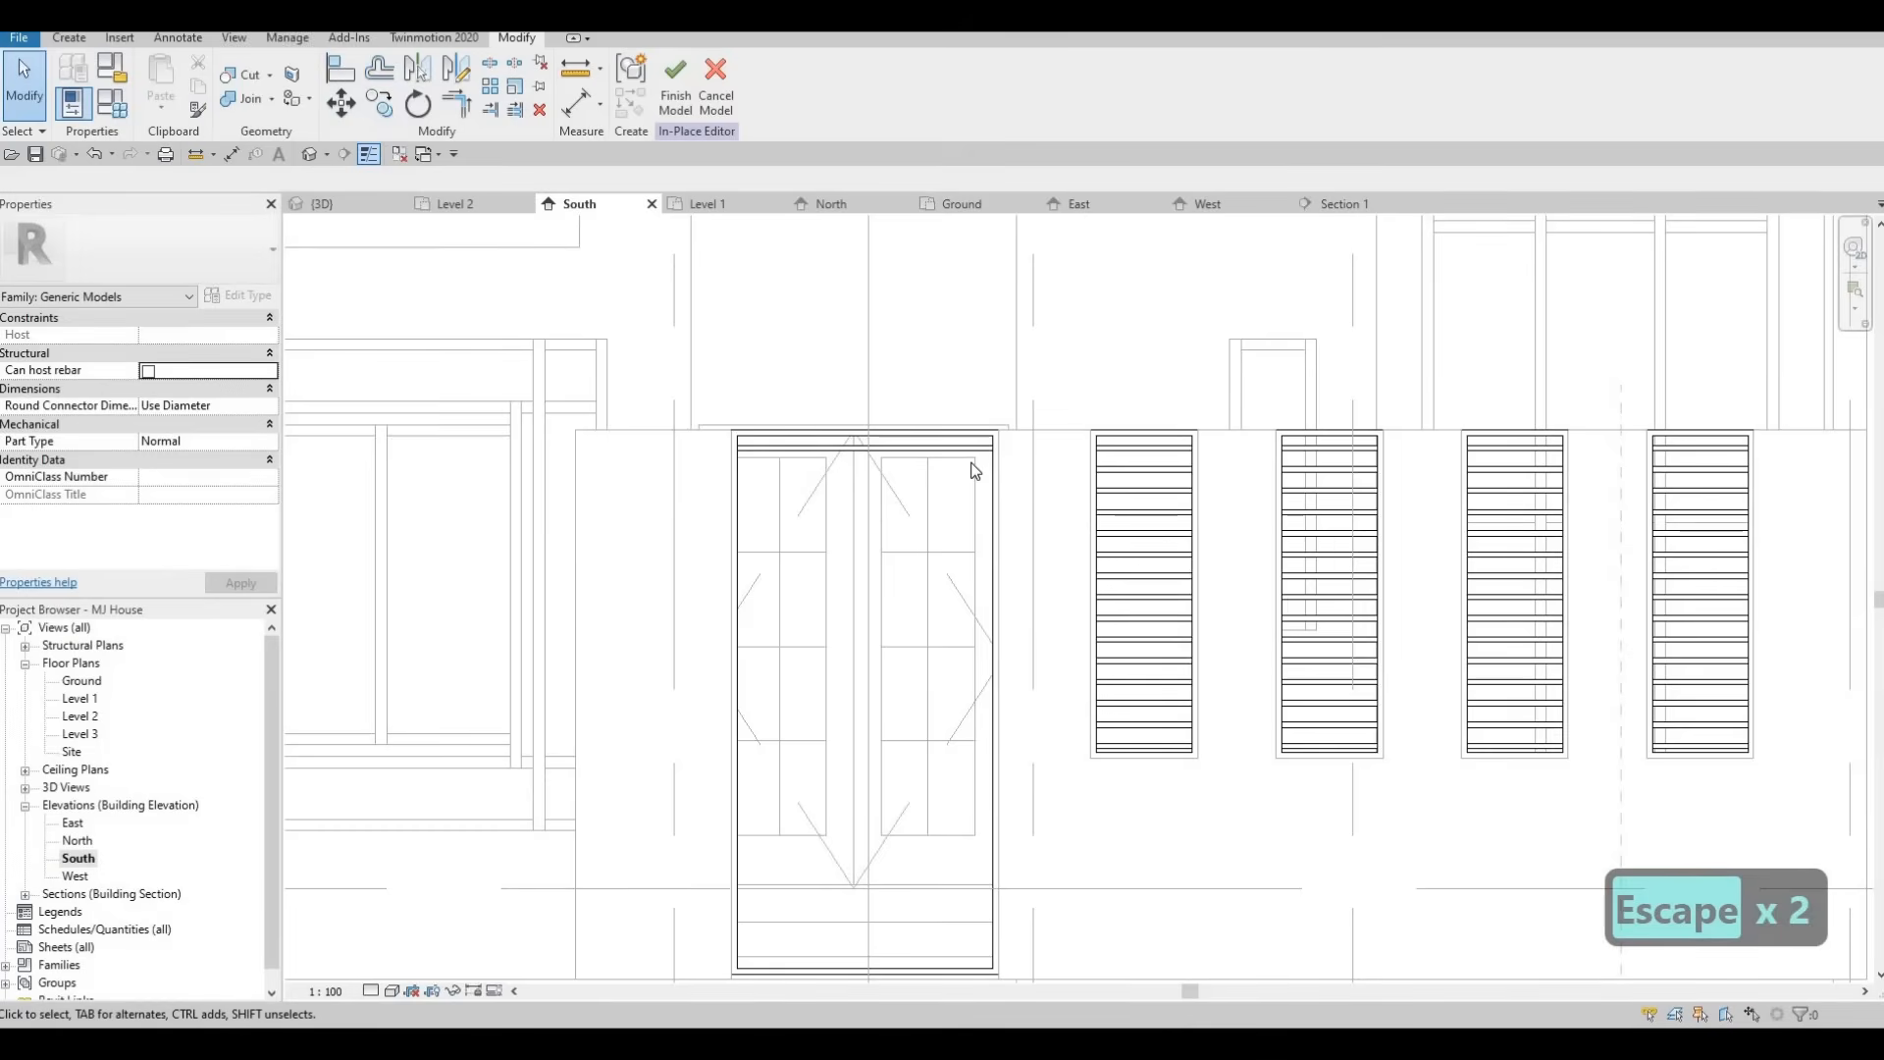
Array the louvre slat 15 times down the wall opening in Section 1, moving to the last copy.
click(1354, 208)
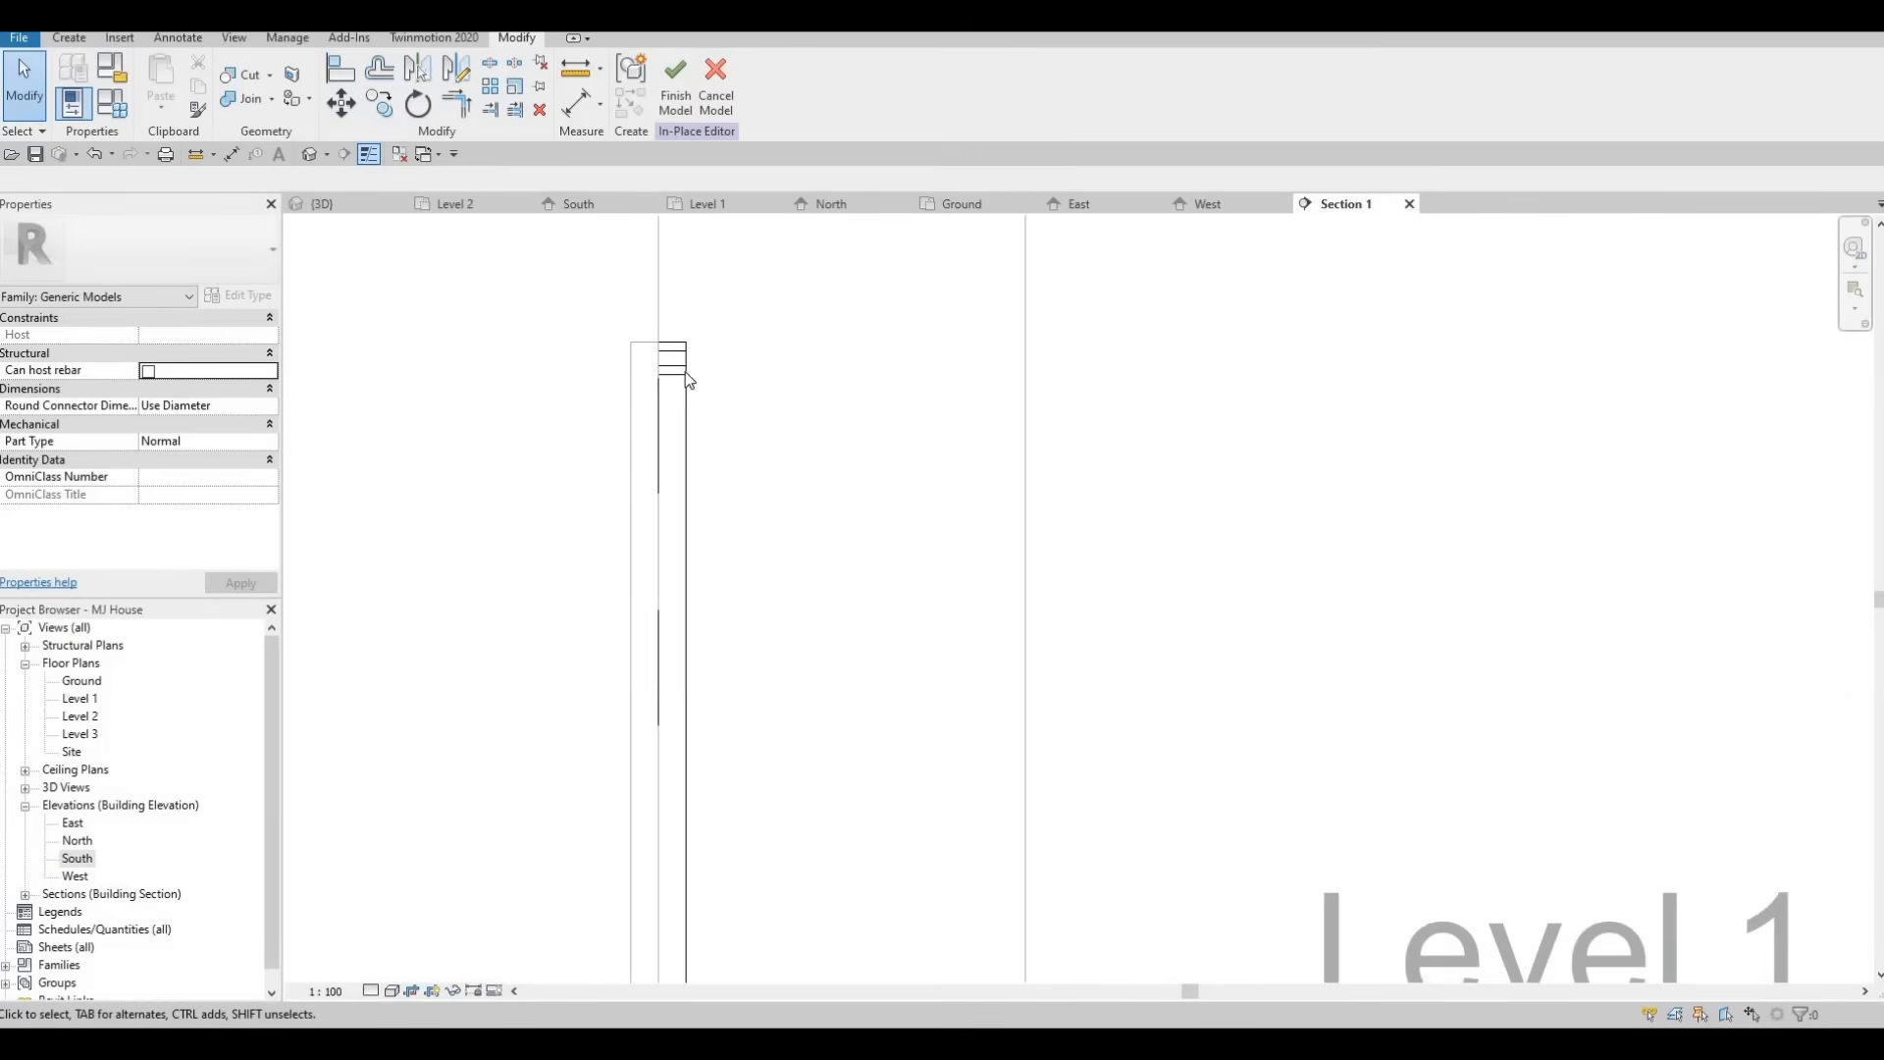
key(Escape)
click(687, 381)
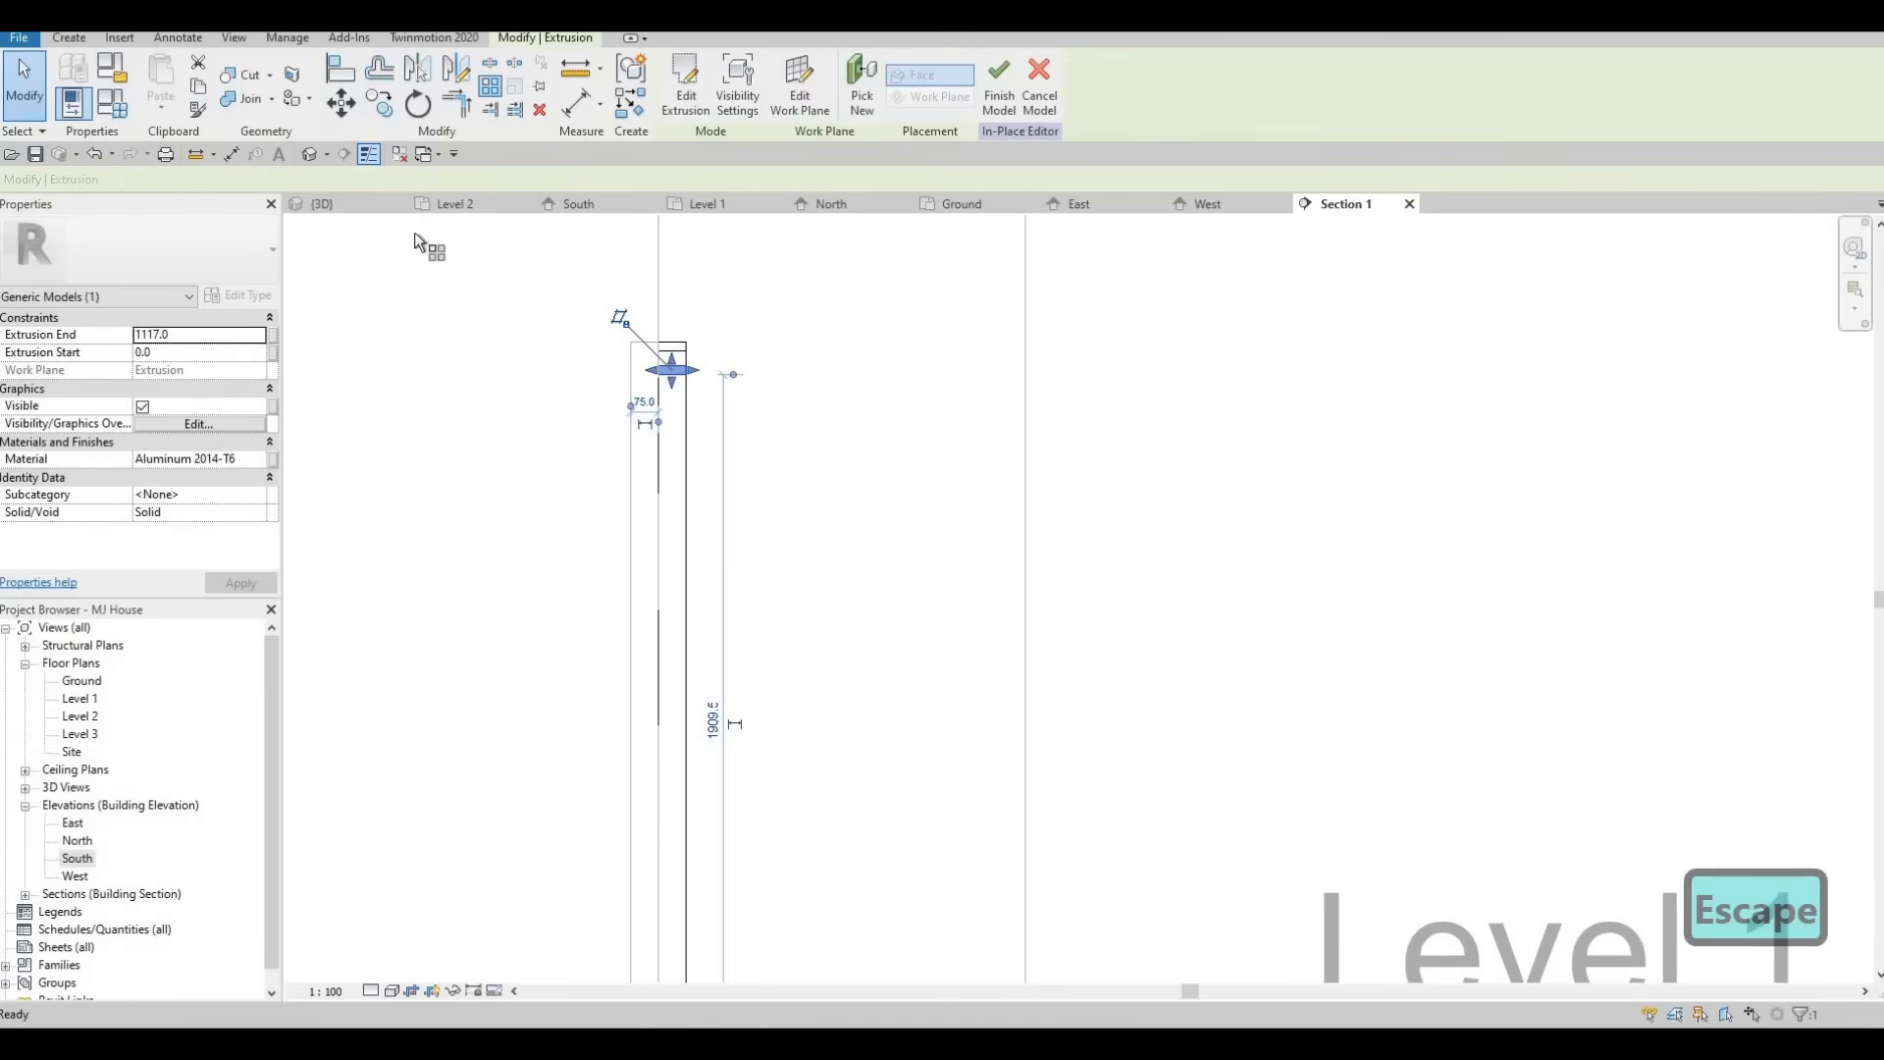
key(a)
key(r)
double_click(451, 184)
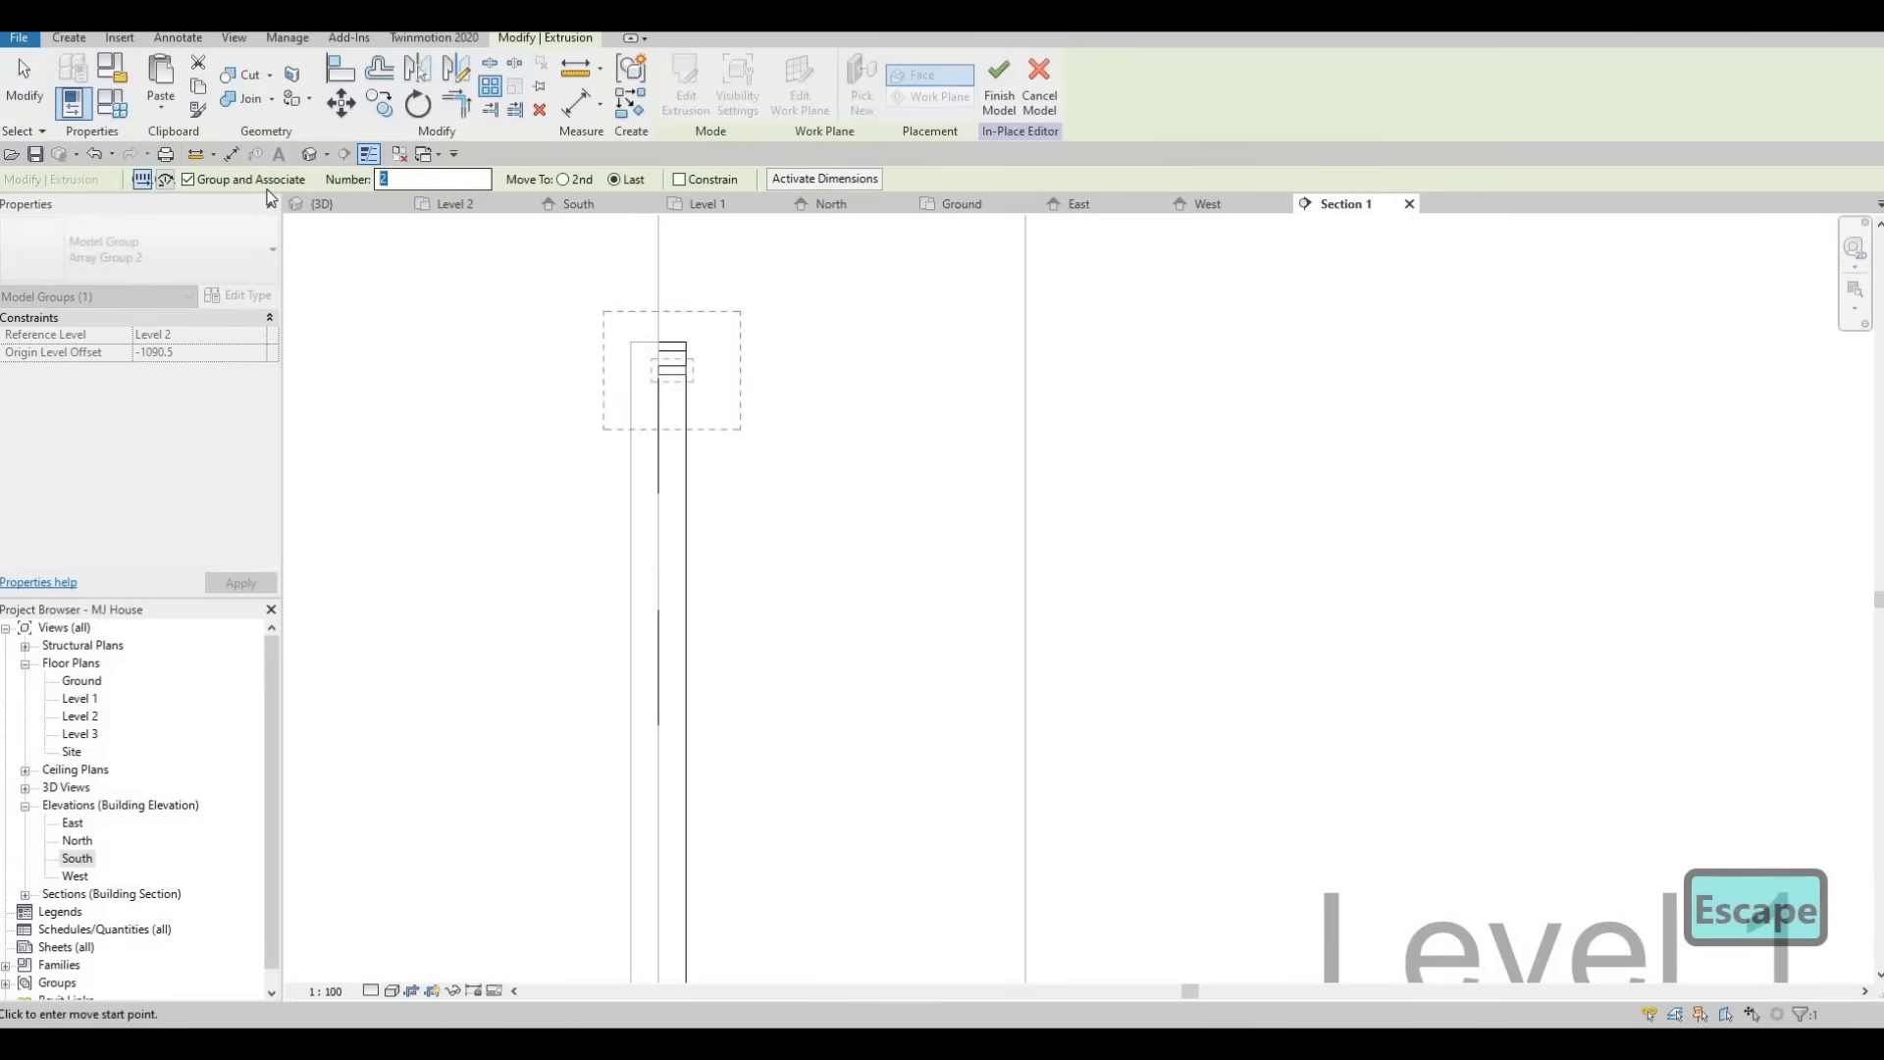
text(15)
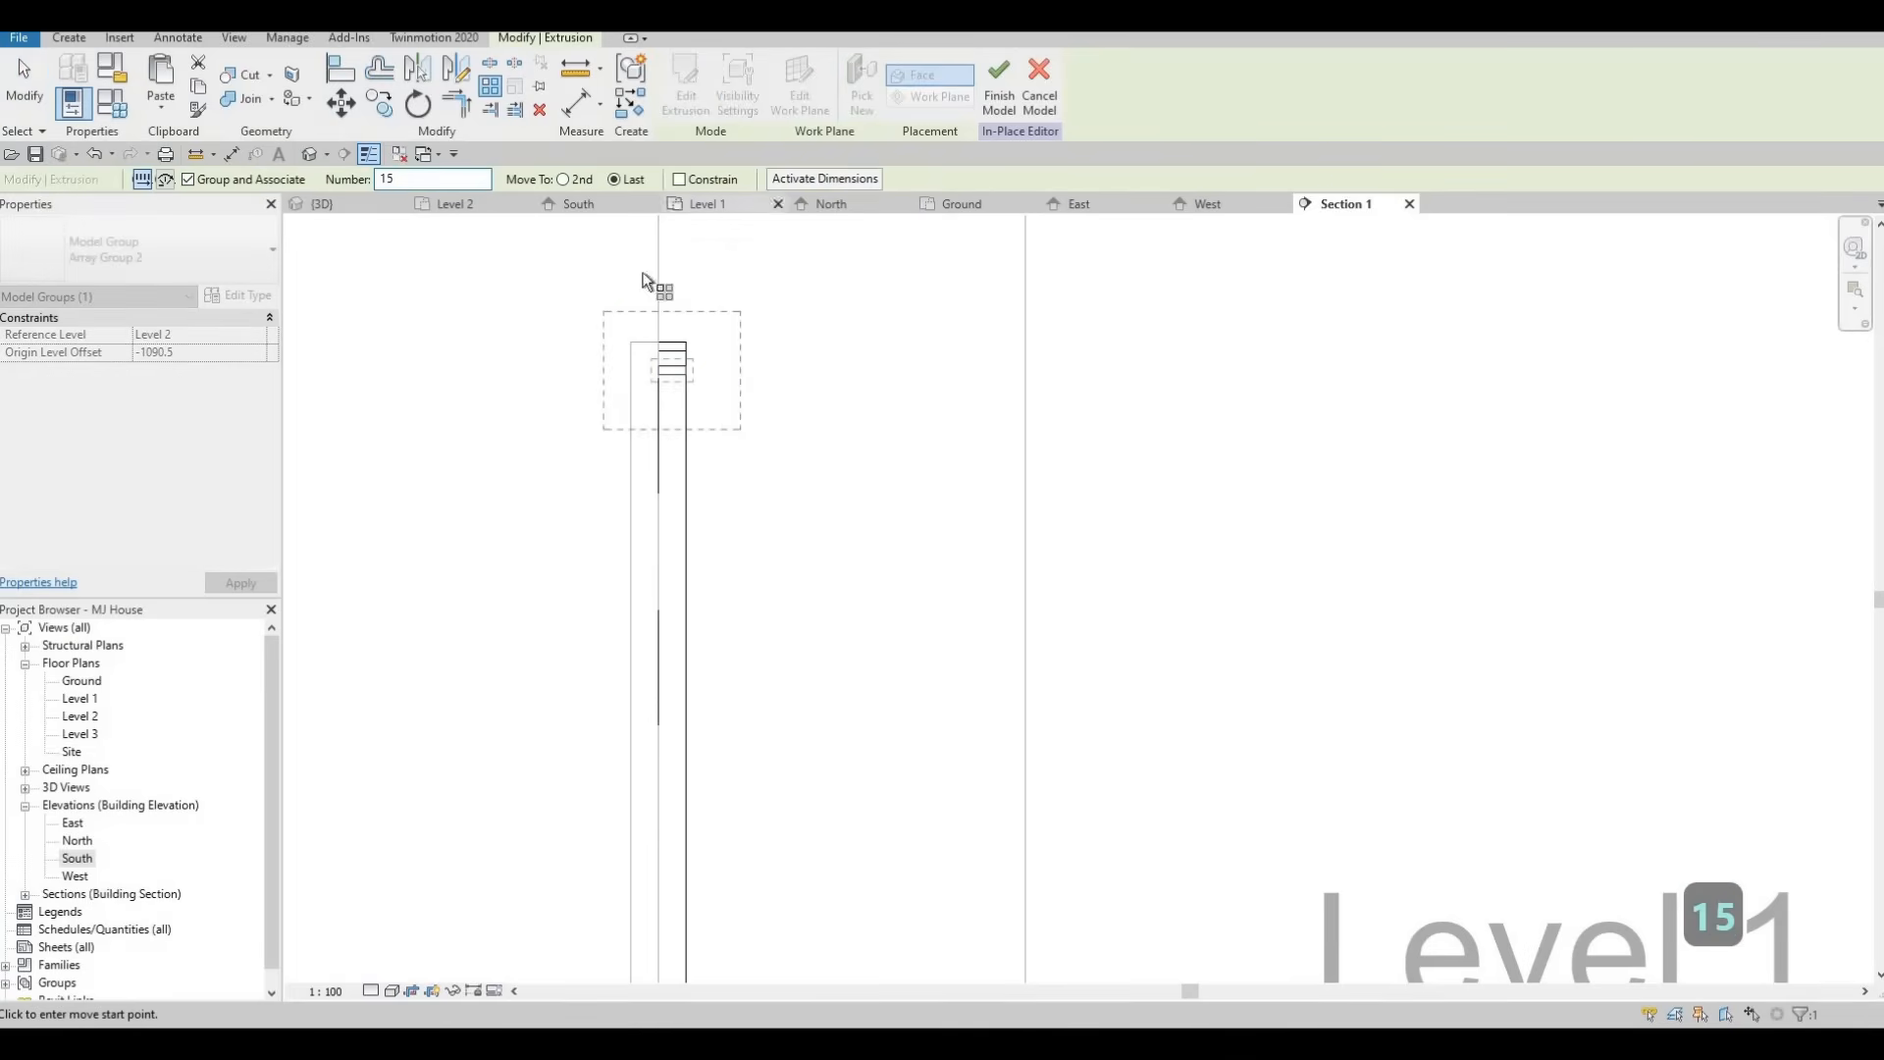
click(664, 366)
scroll(664, 373, up, 2)
middle_drag(671, 689, 660, 245)
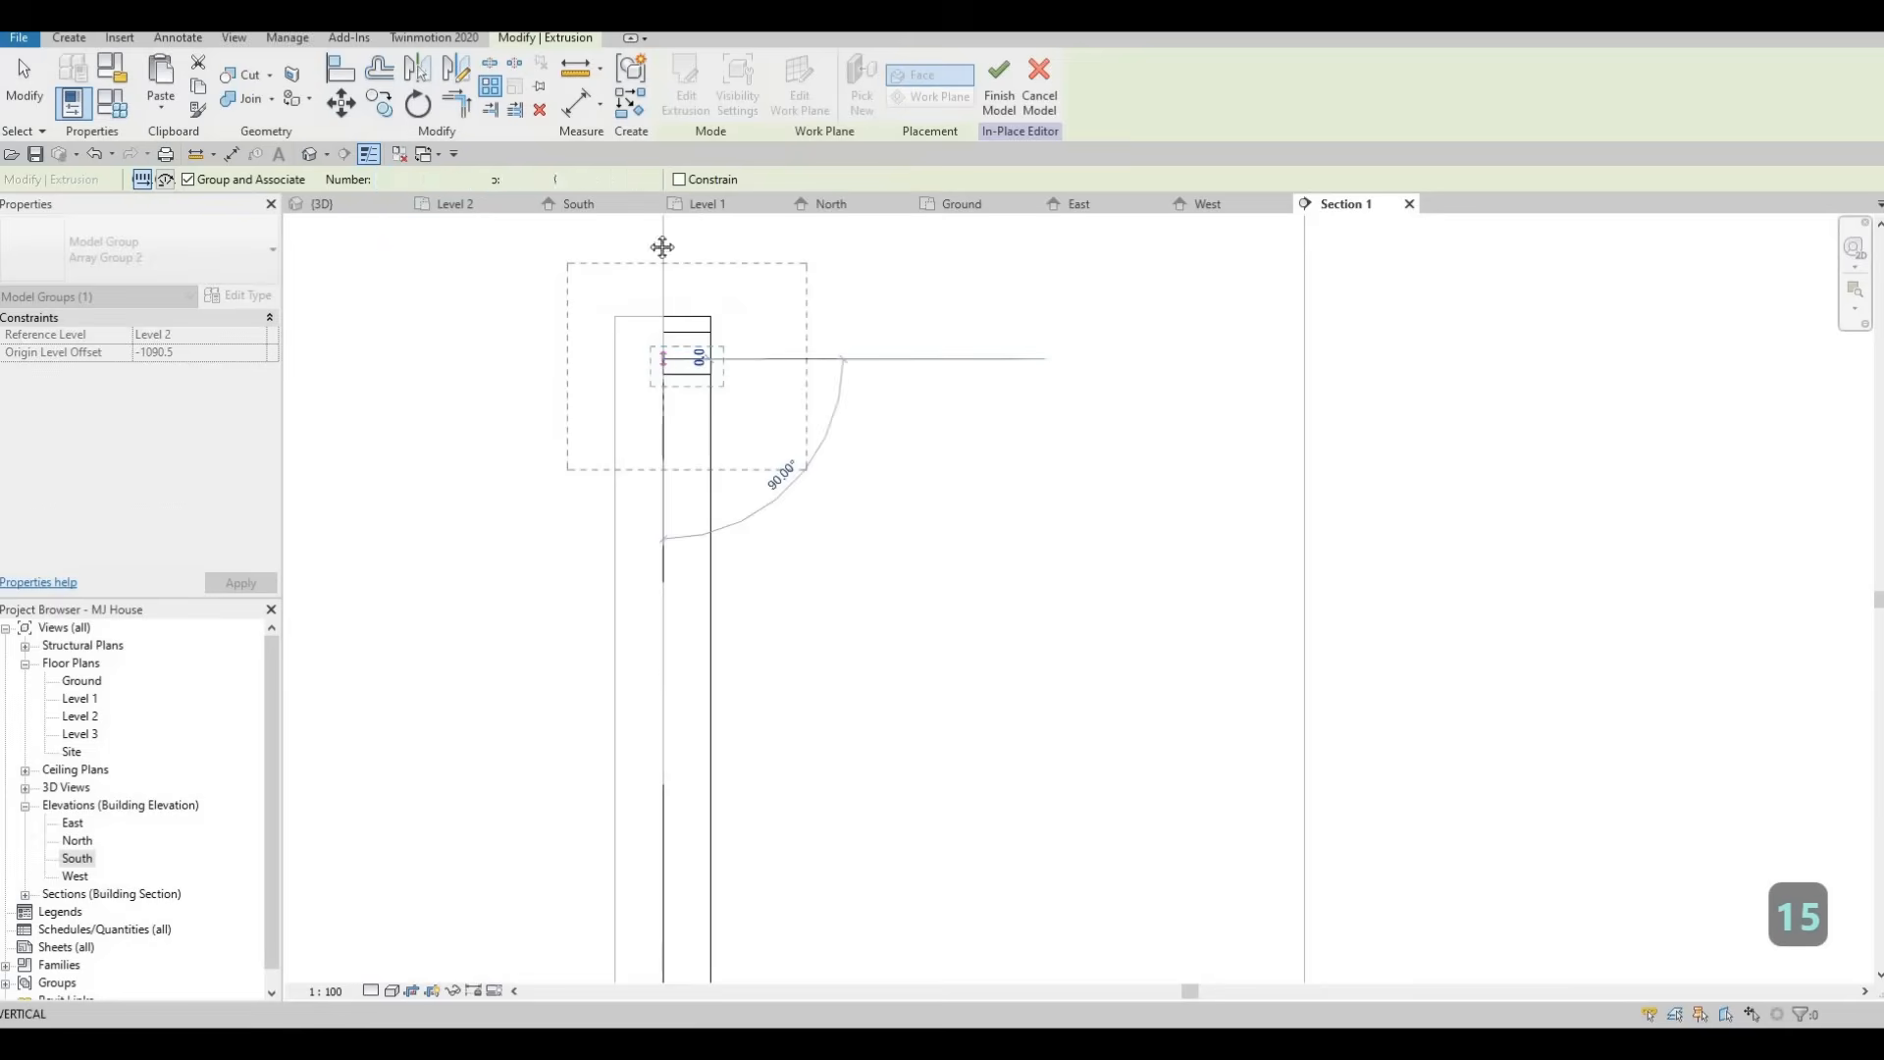
middle_drag(629, 808, 679, 412)
middle_drag(660, 971, 661, 580)
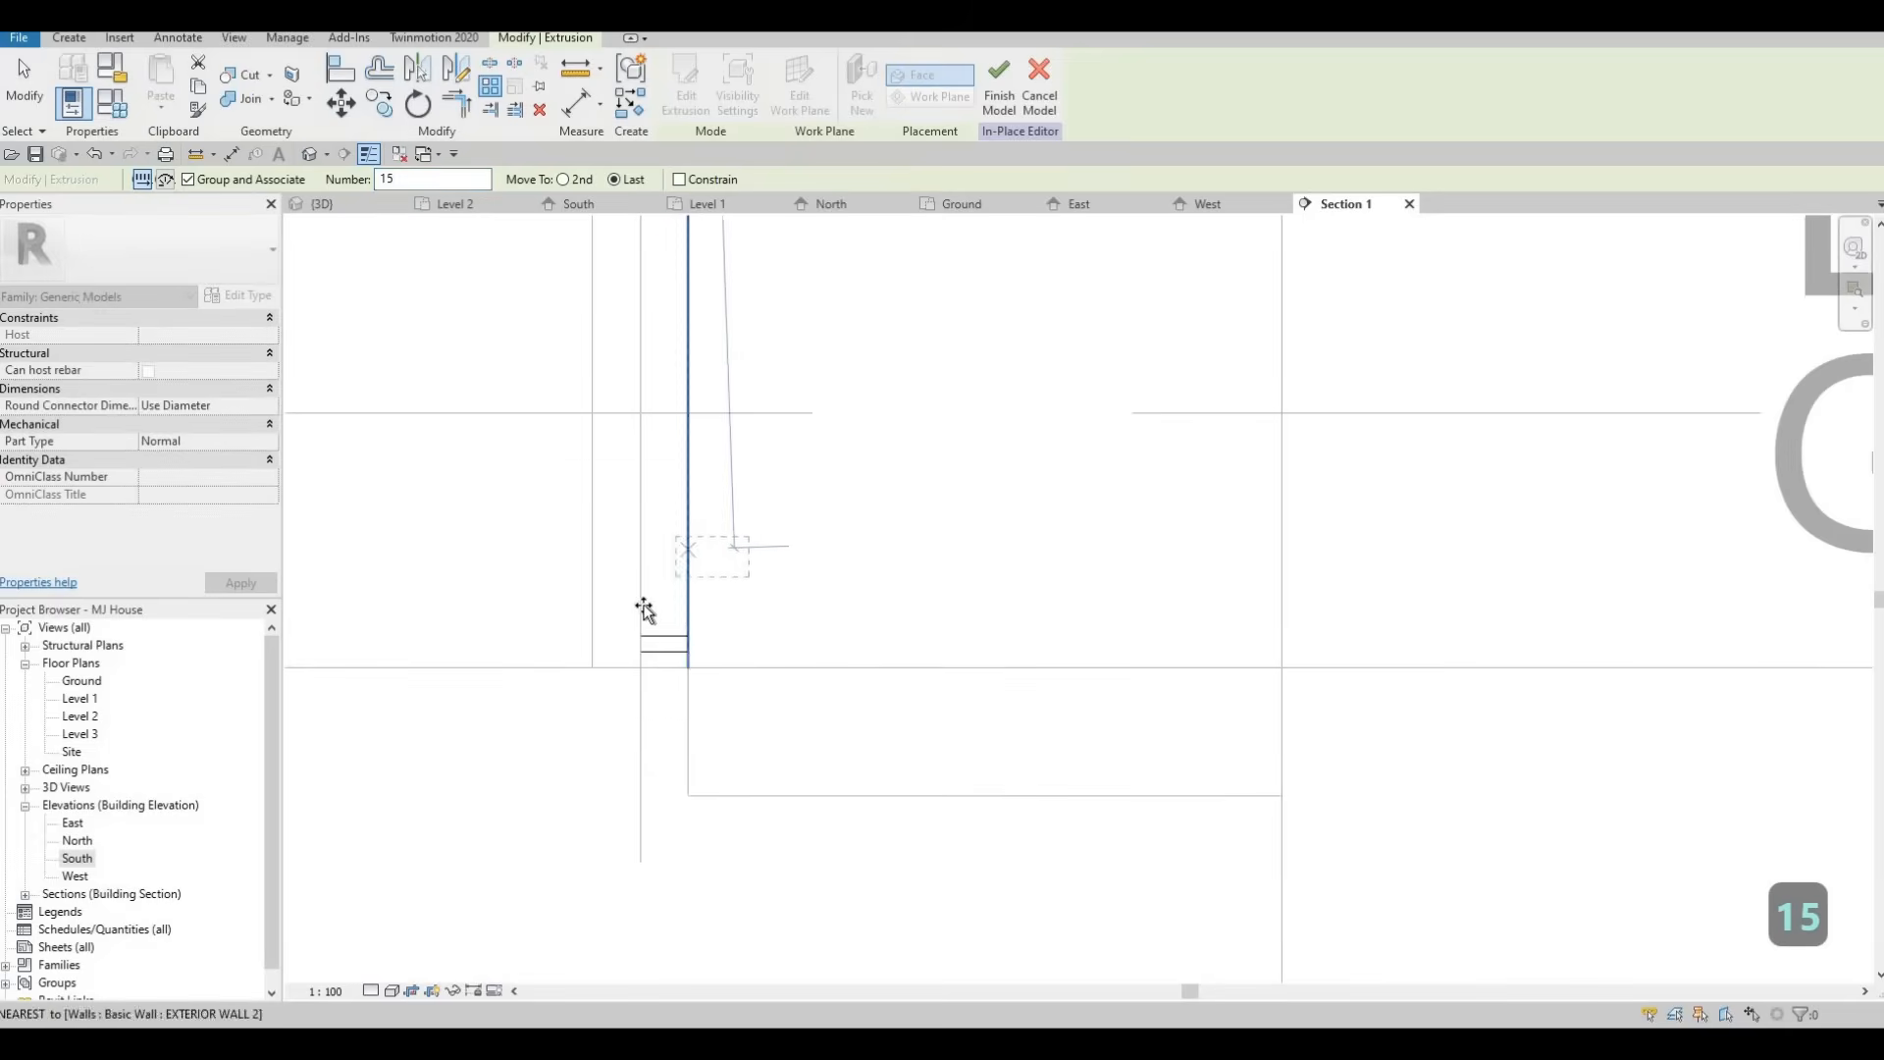
scroll(644, 613, up, 1)
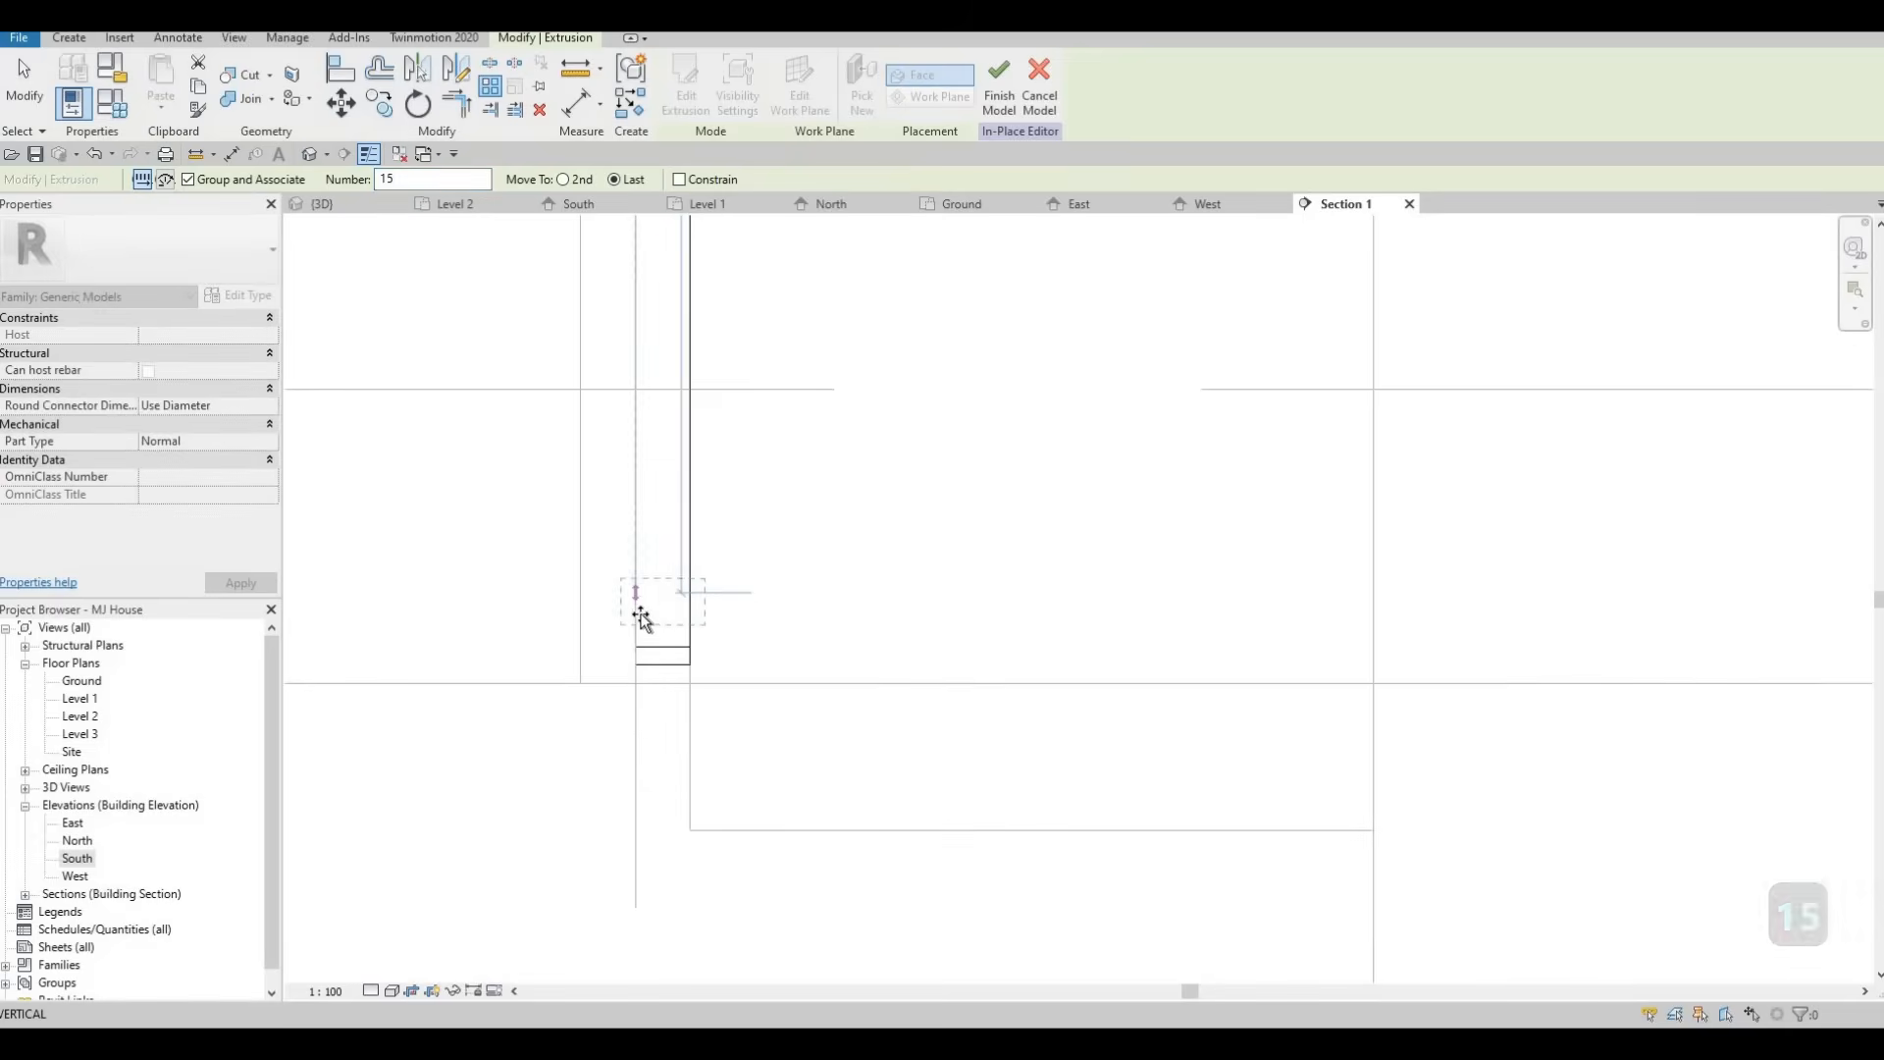
click(662, 558)
scroll(714, 416, down, 2)
key(Escape)
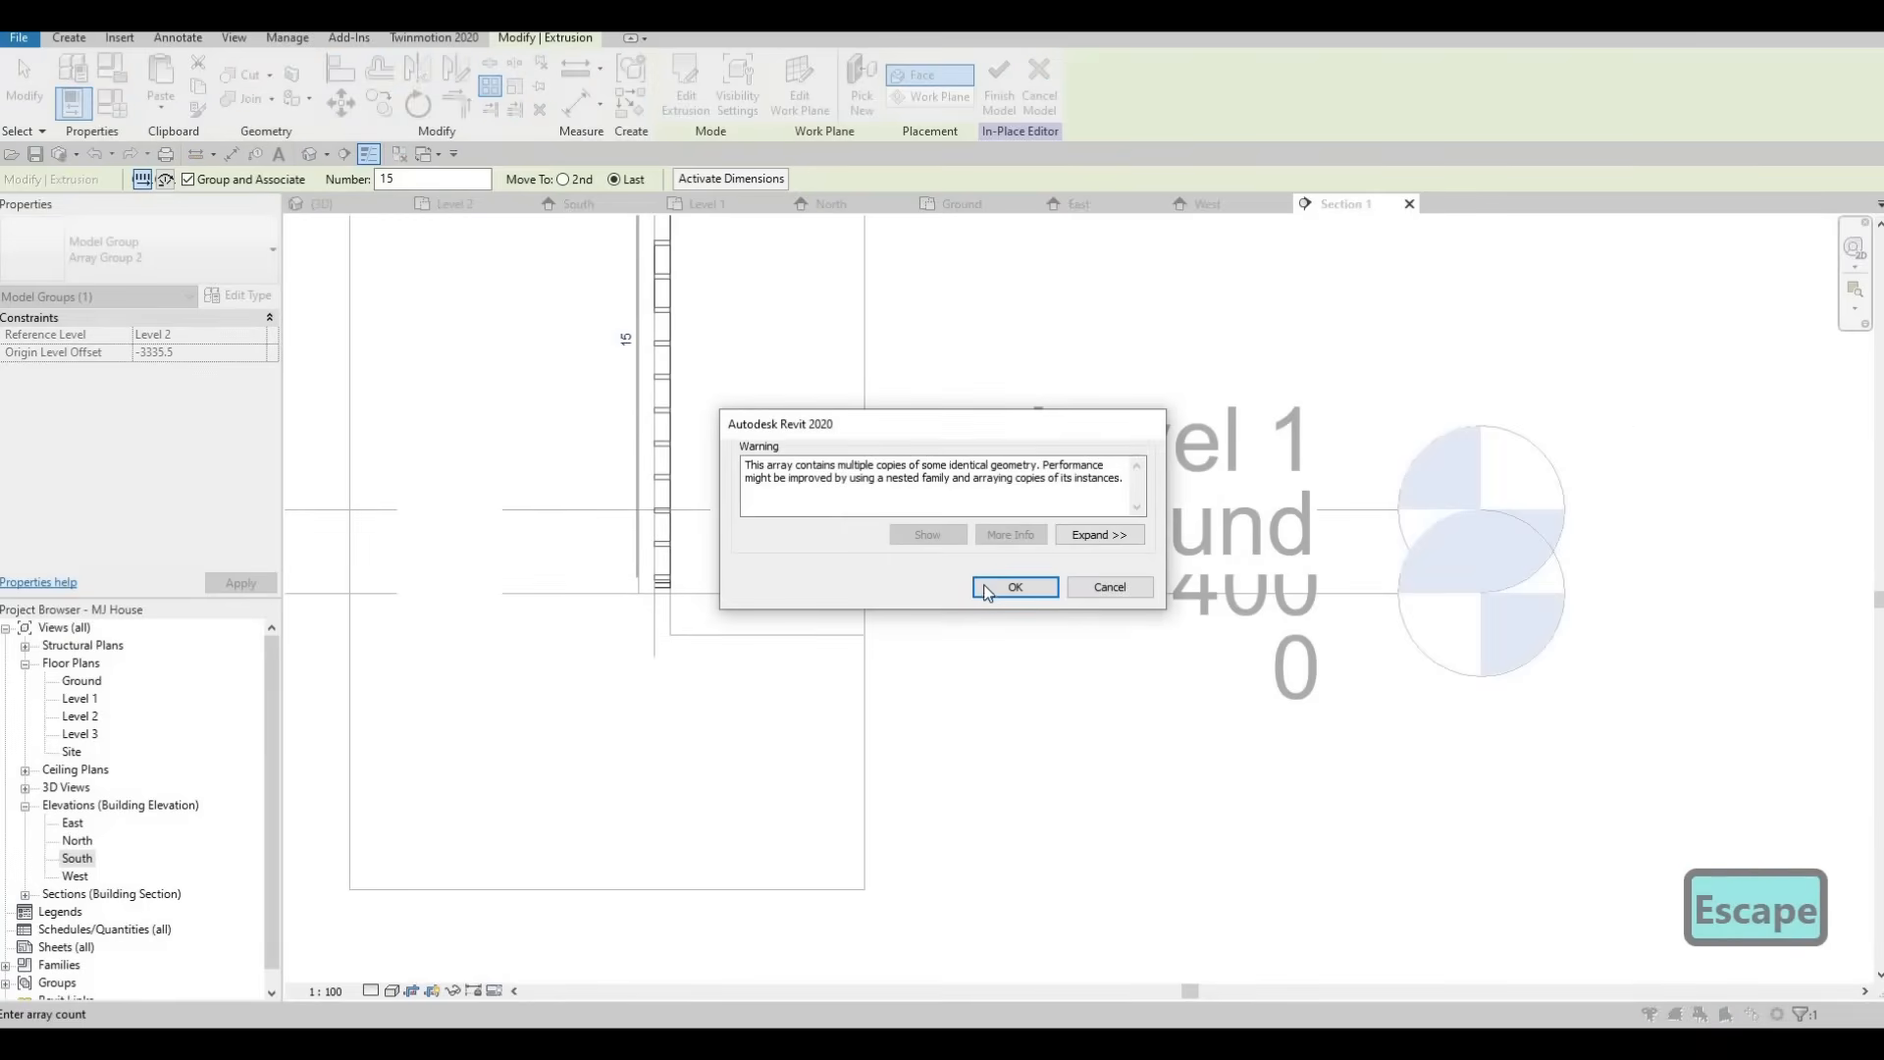
click(1014, 586)
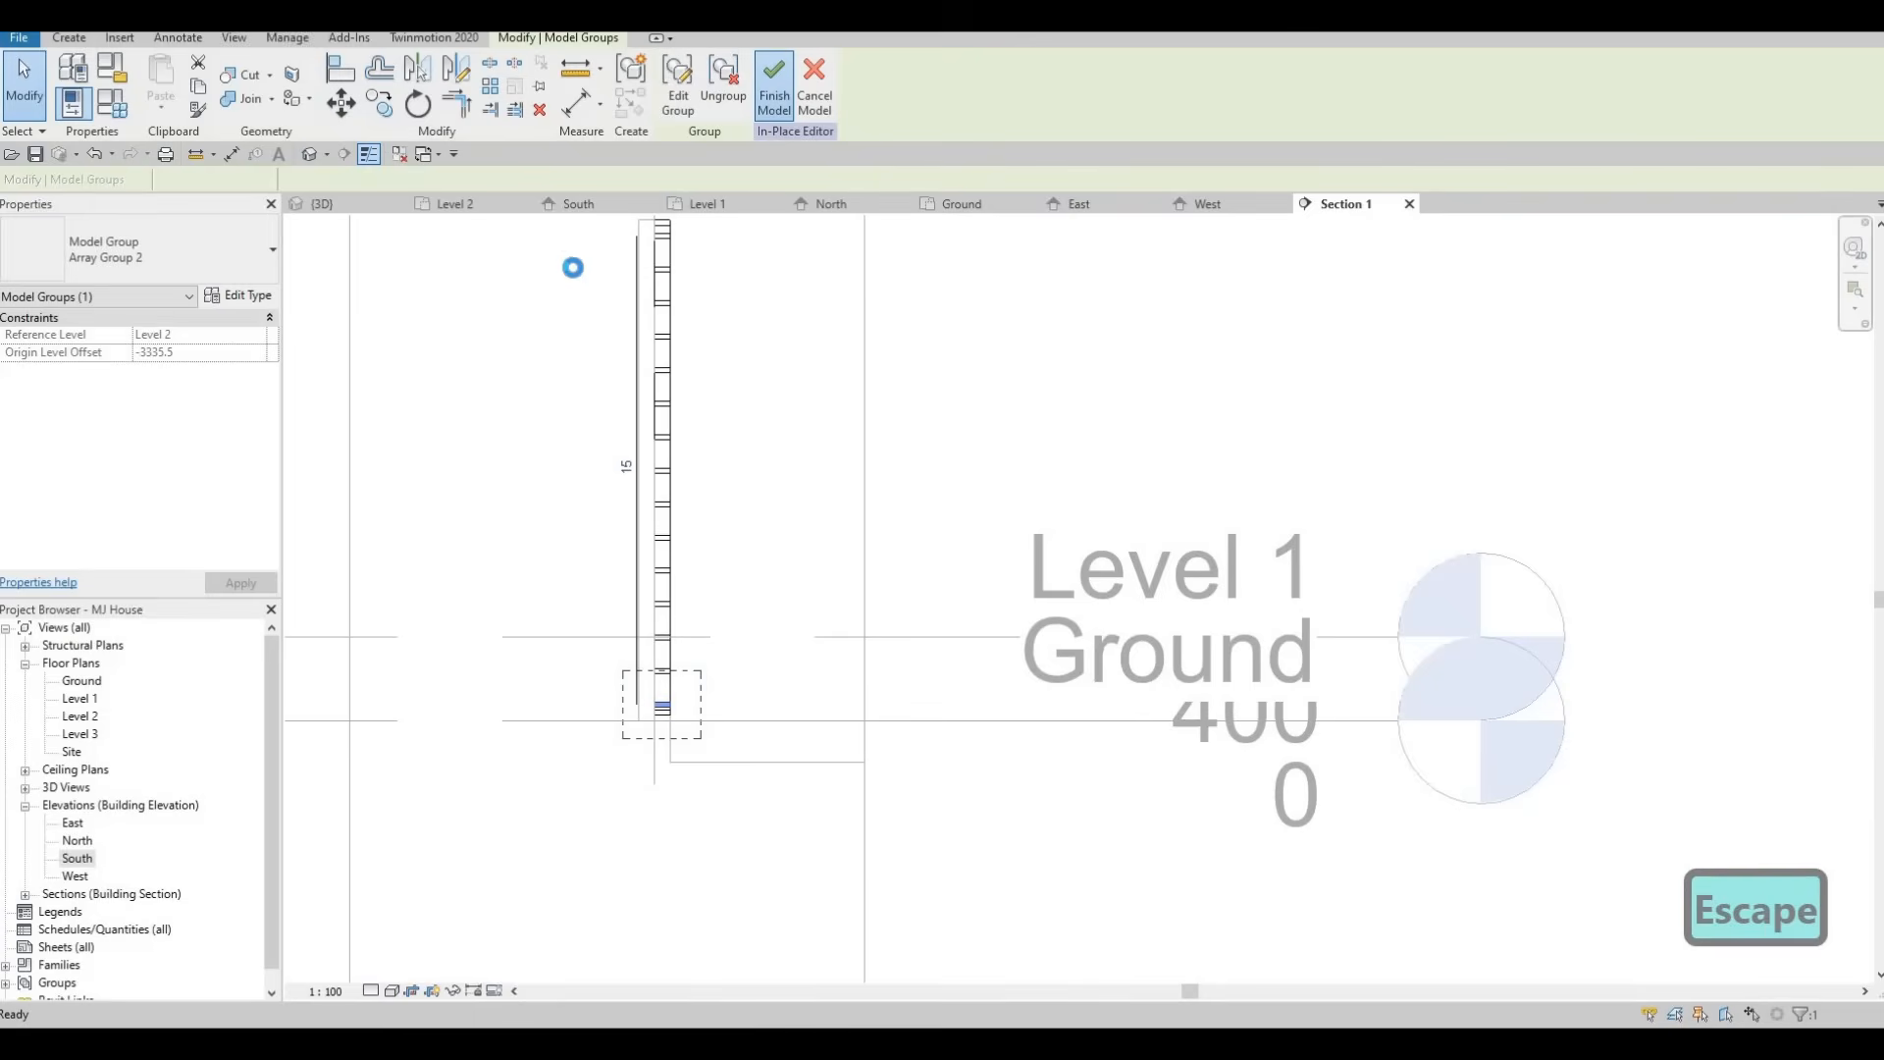
Set the slat array's count to 25 in Section 1.
click(355, 213)
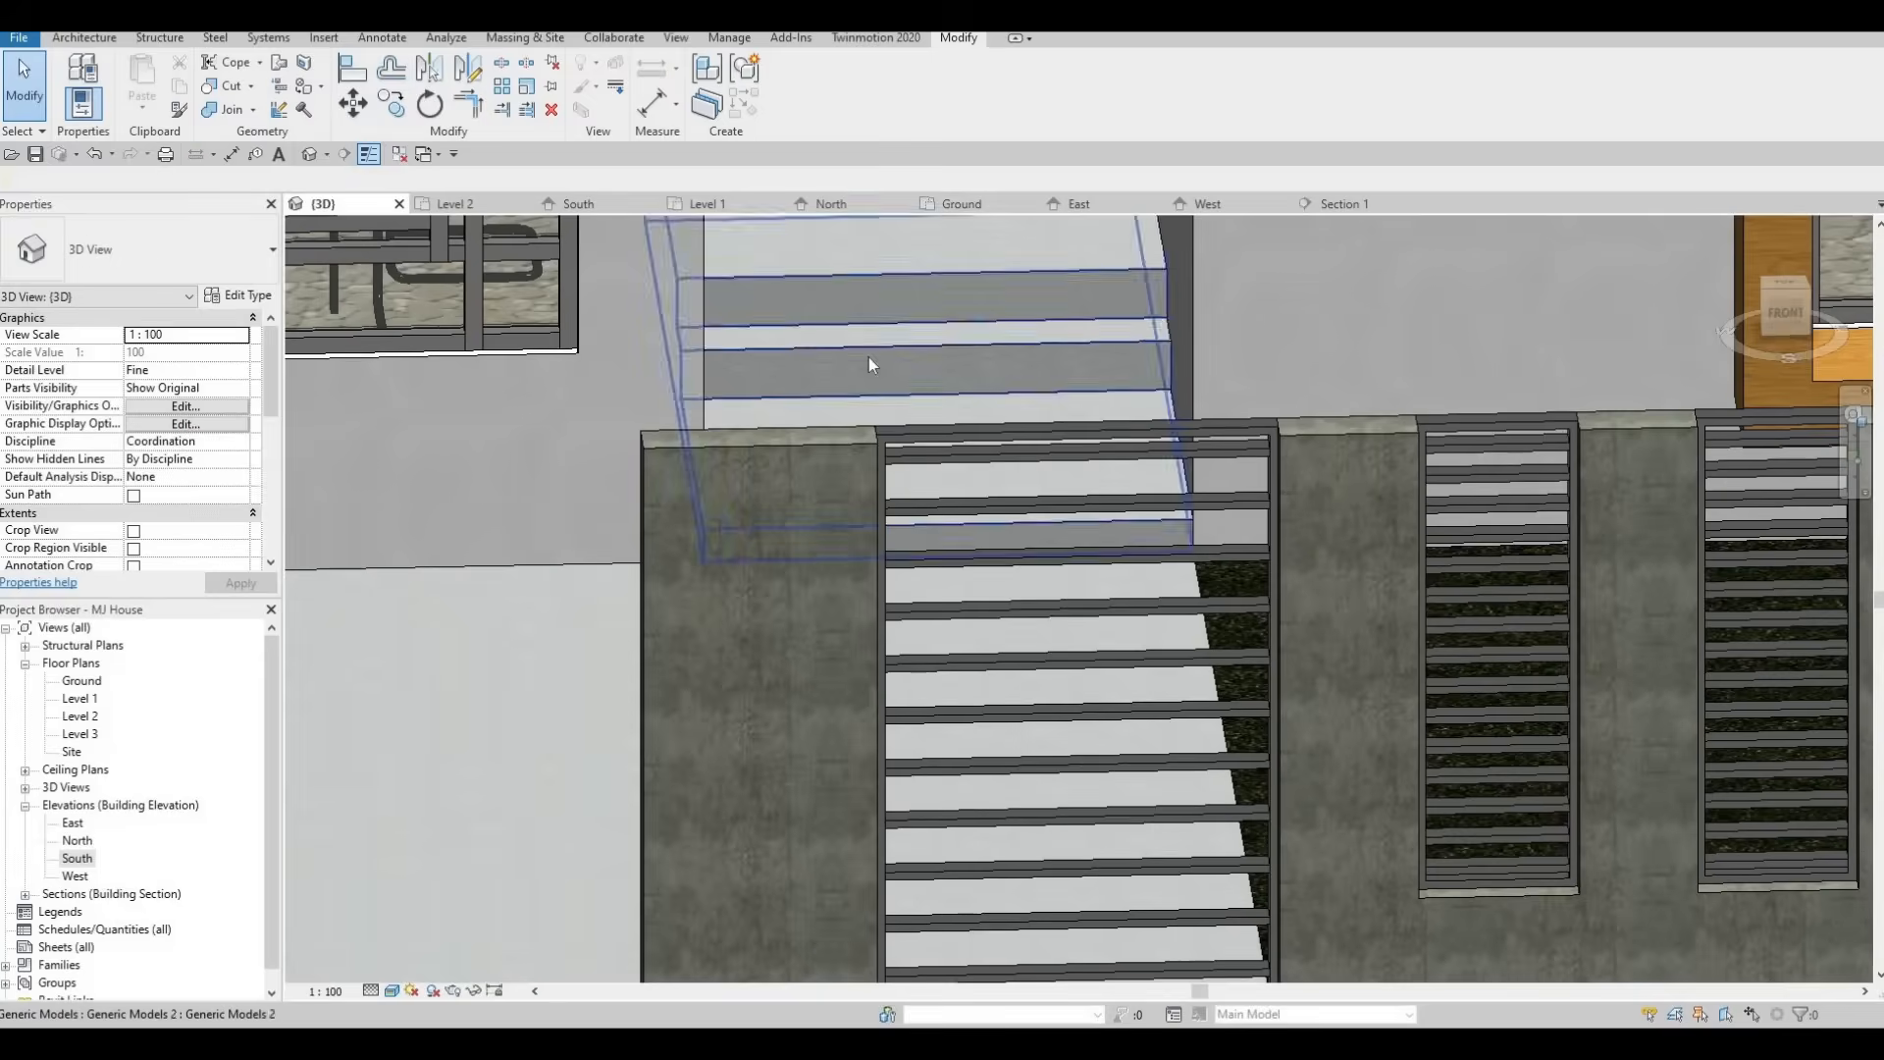
scroll(869, 357, down, 6)
mouse_move(942, 383)
shift+middle_down()
mouse_move(1046, 485)
mouse_move(944, 402)
shift+middle_up()
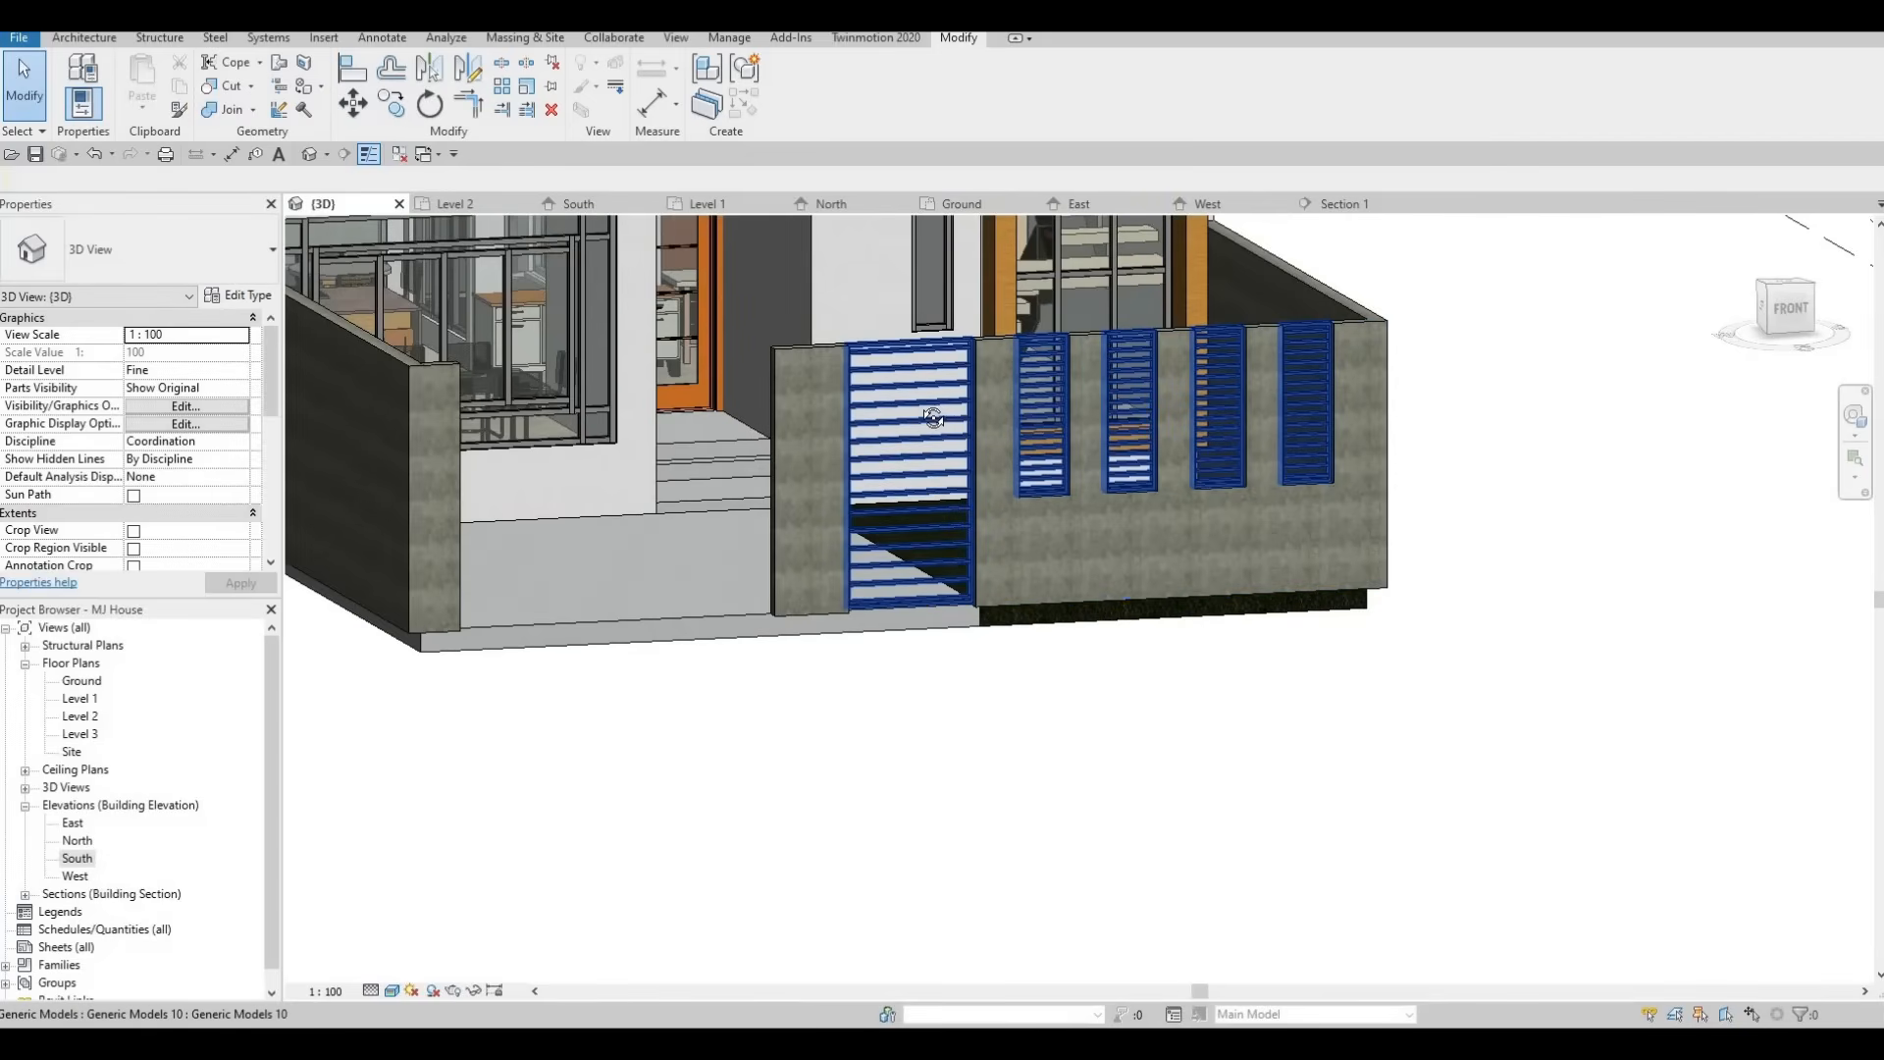
shift+middle_drag(921, 404, 526, 312)
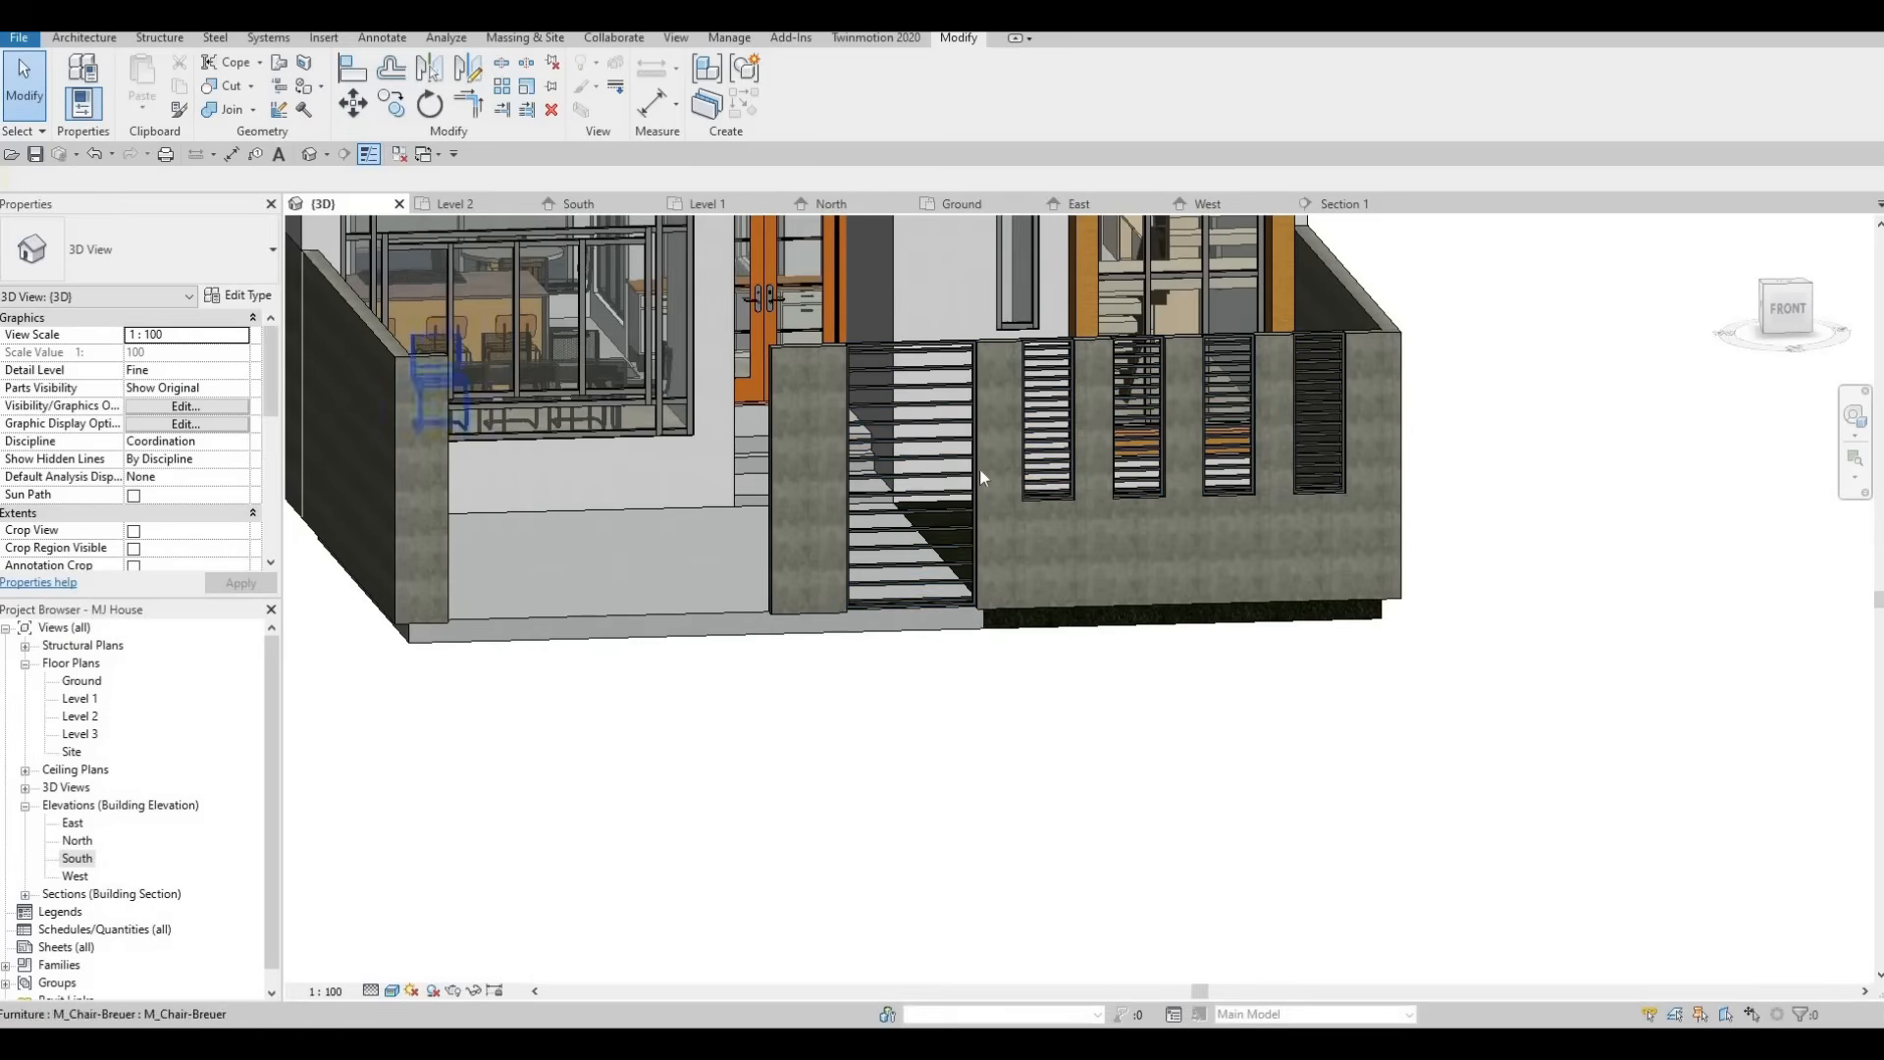
click(929, 393)
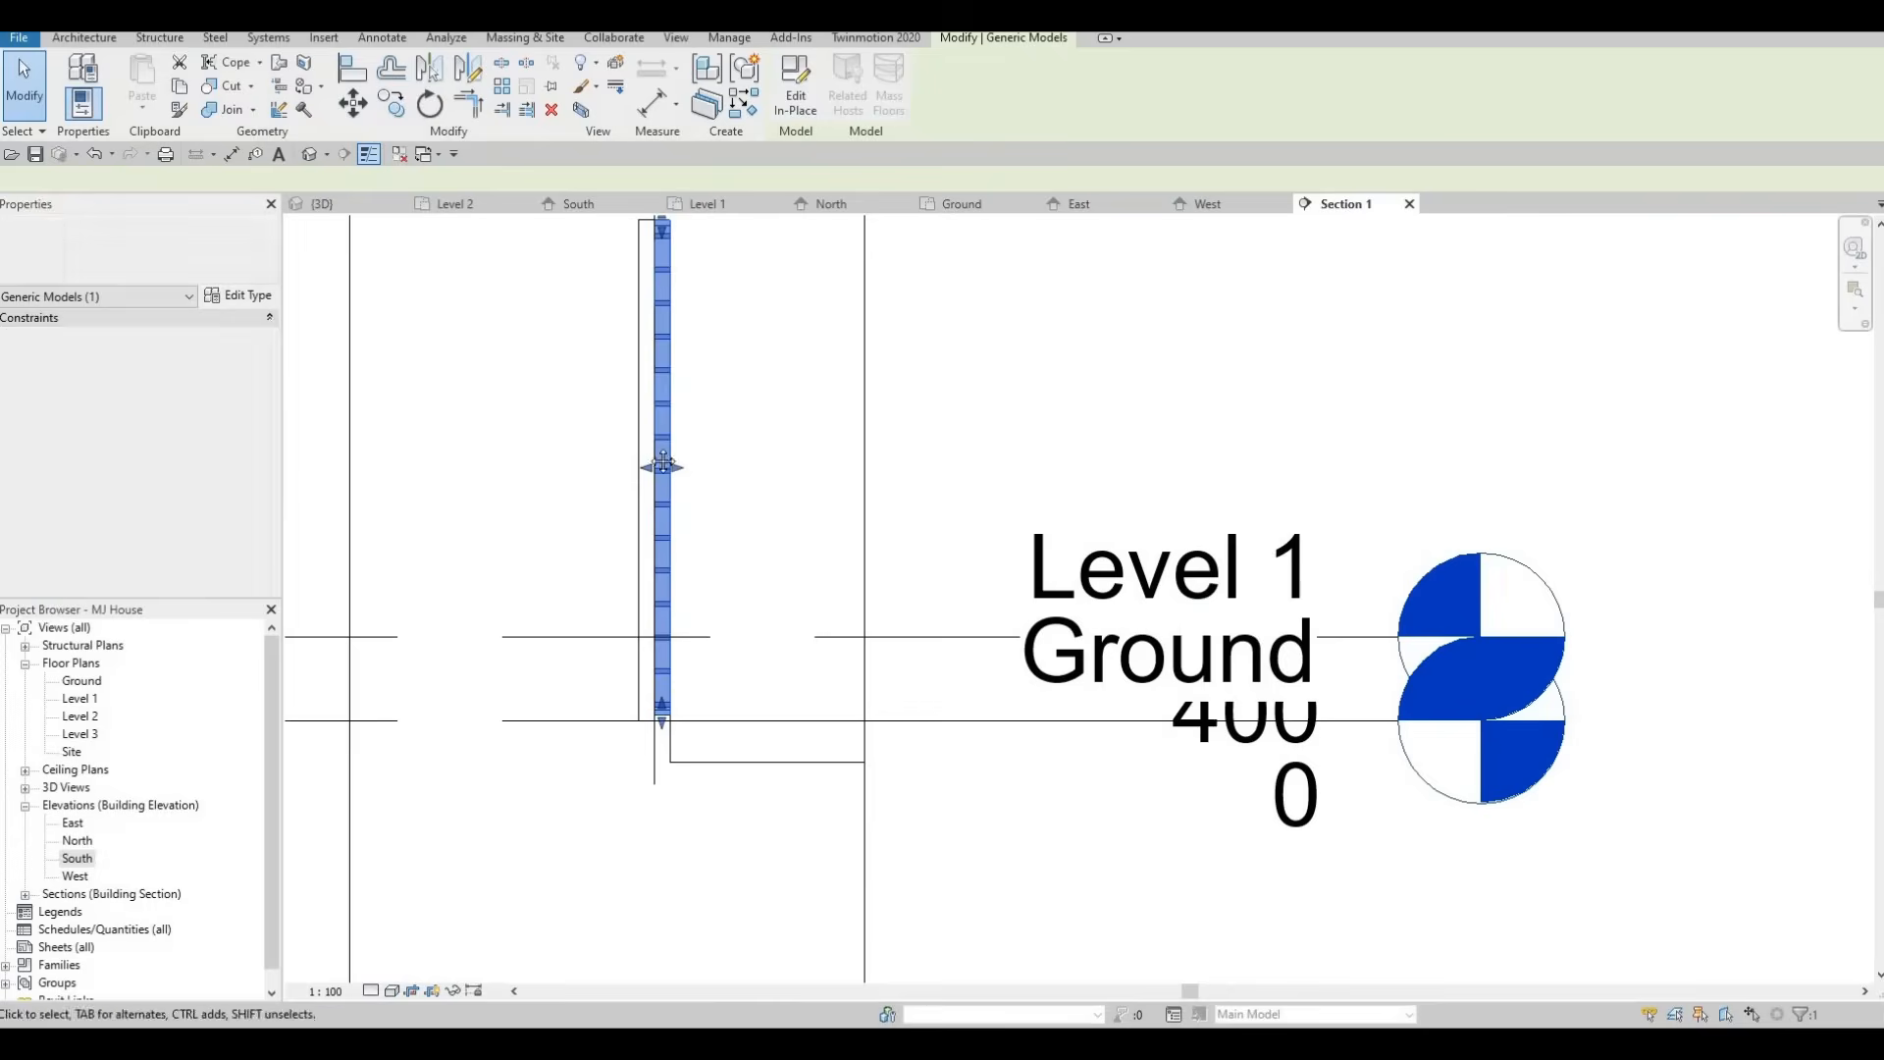
middle_drag(629, 231, 692, 426)
double_click(726, 449)
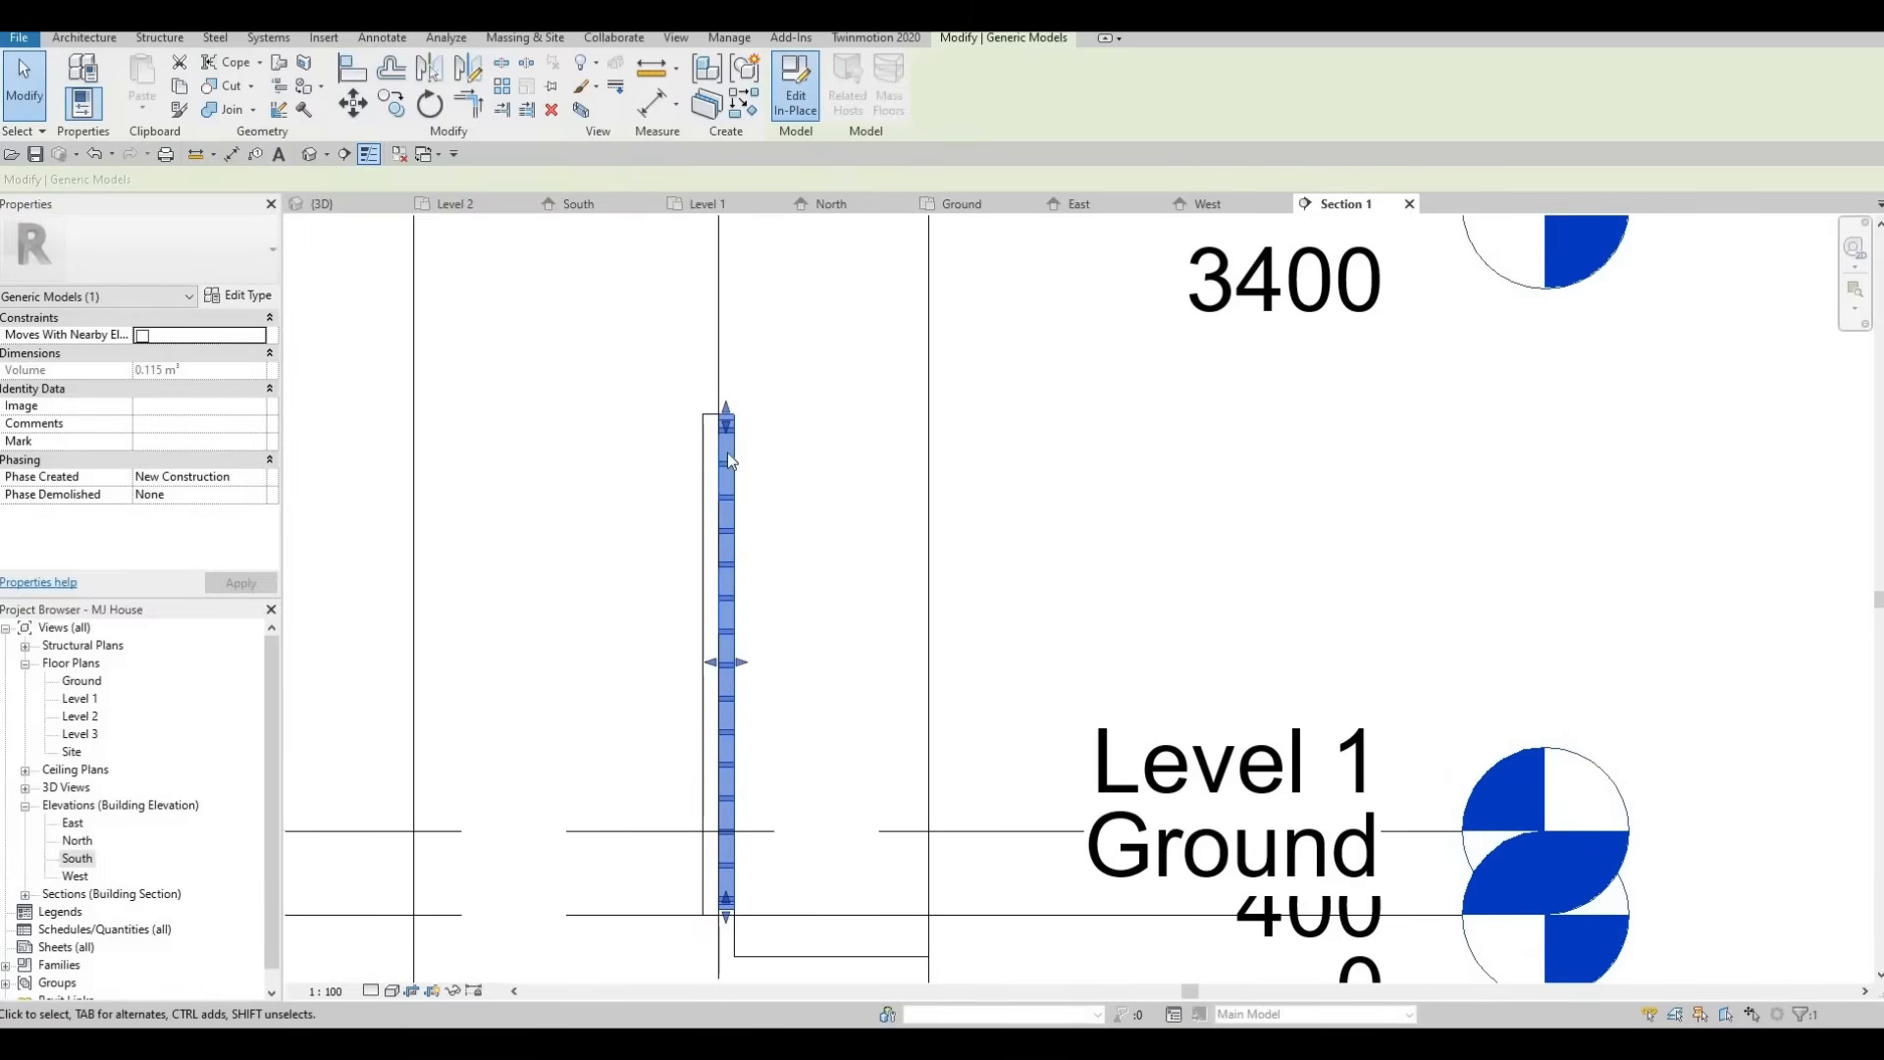
click(731, 469)
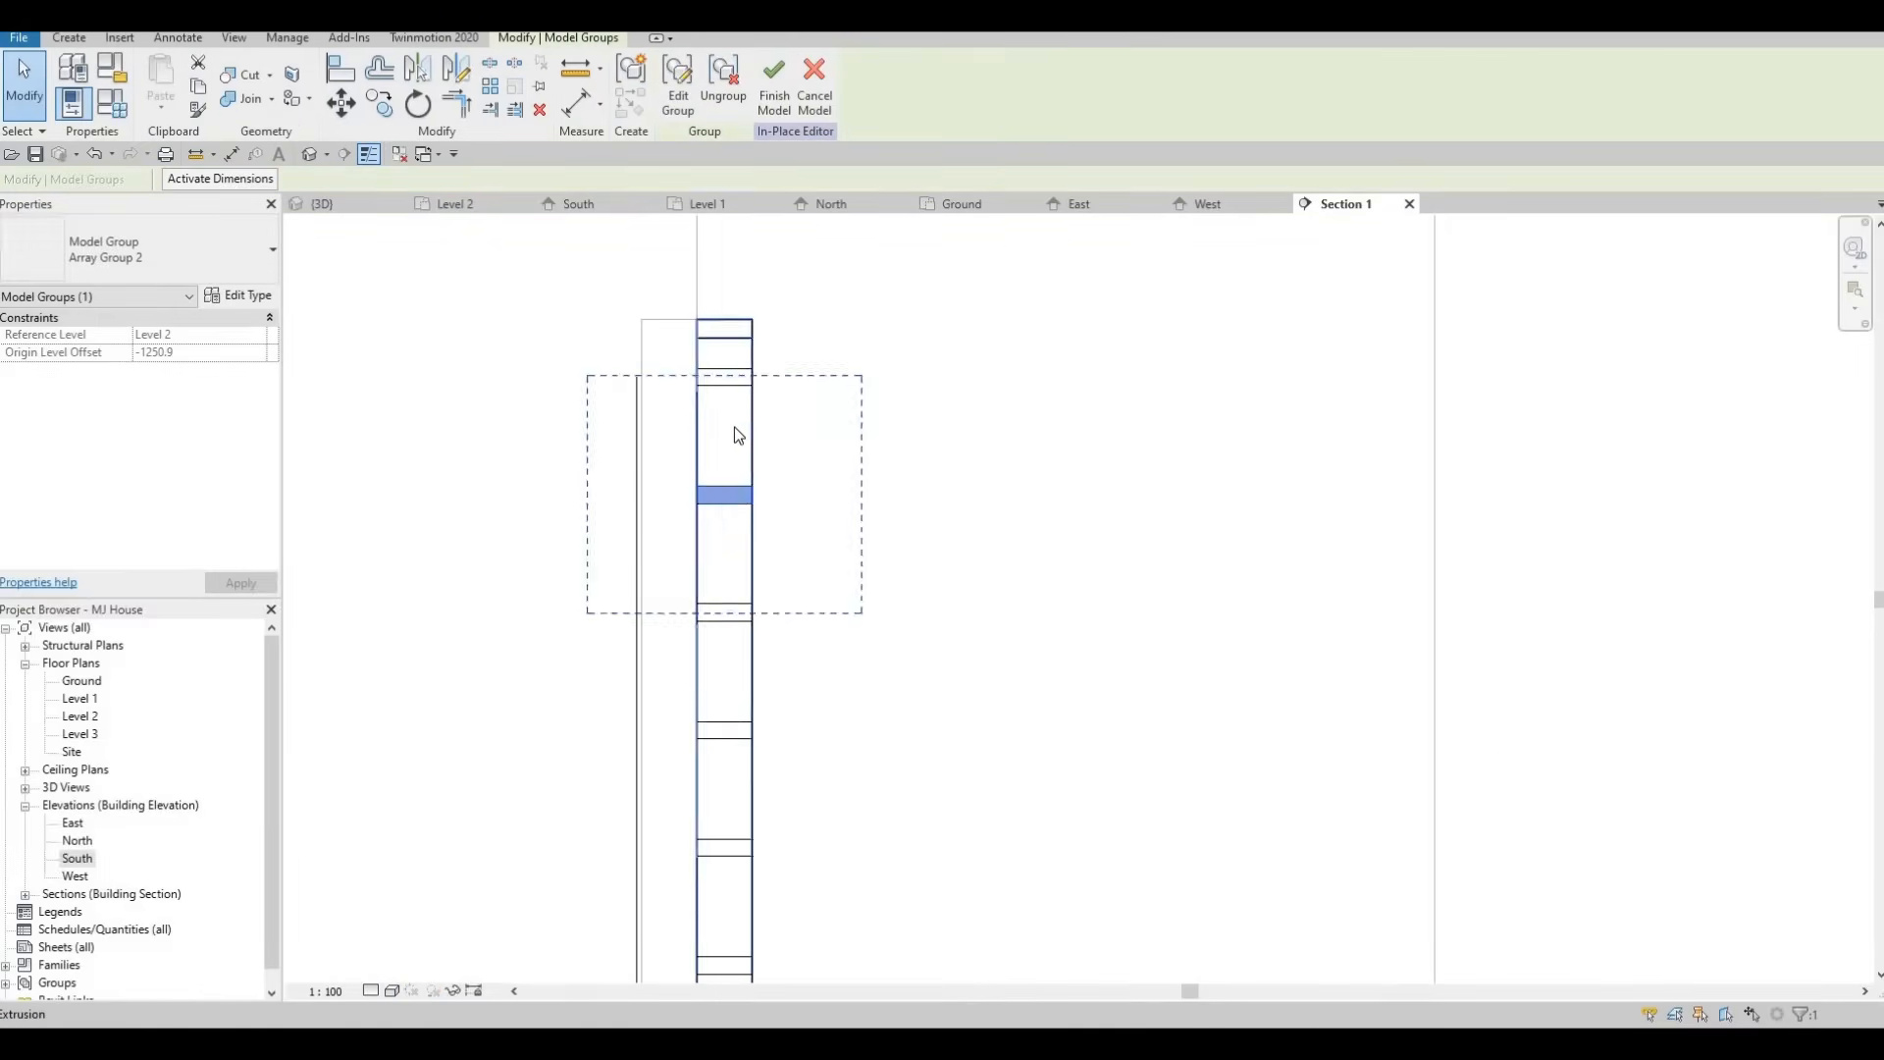
scroll(673, 628, down, 3)
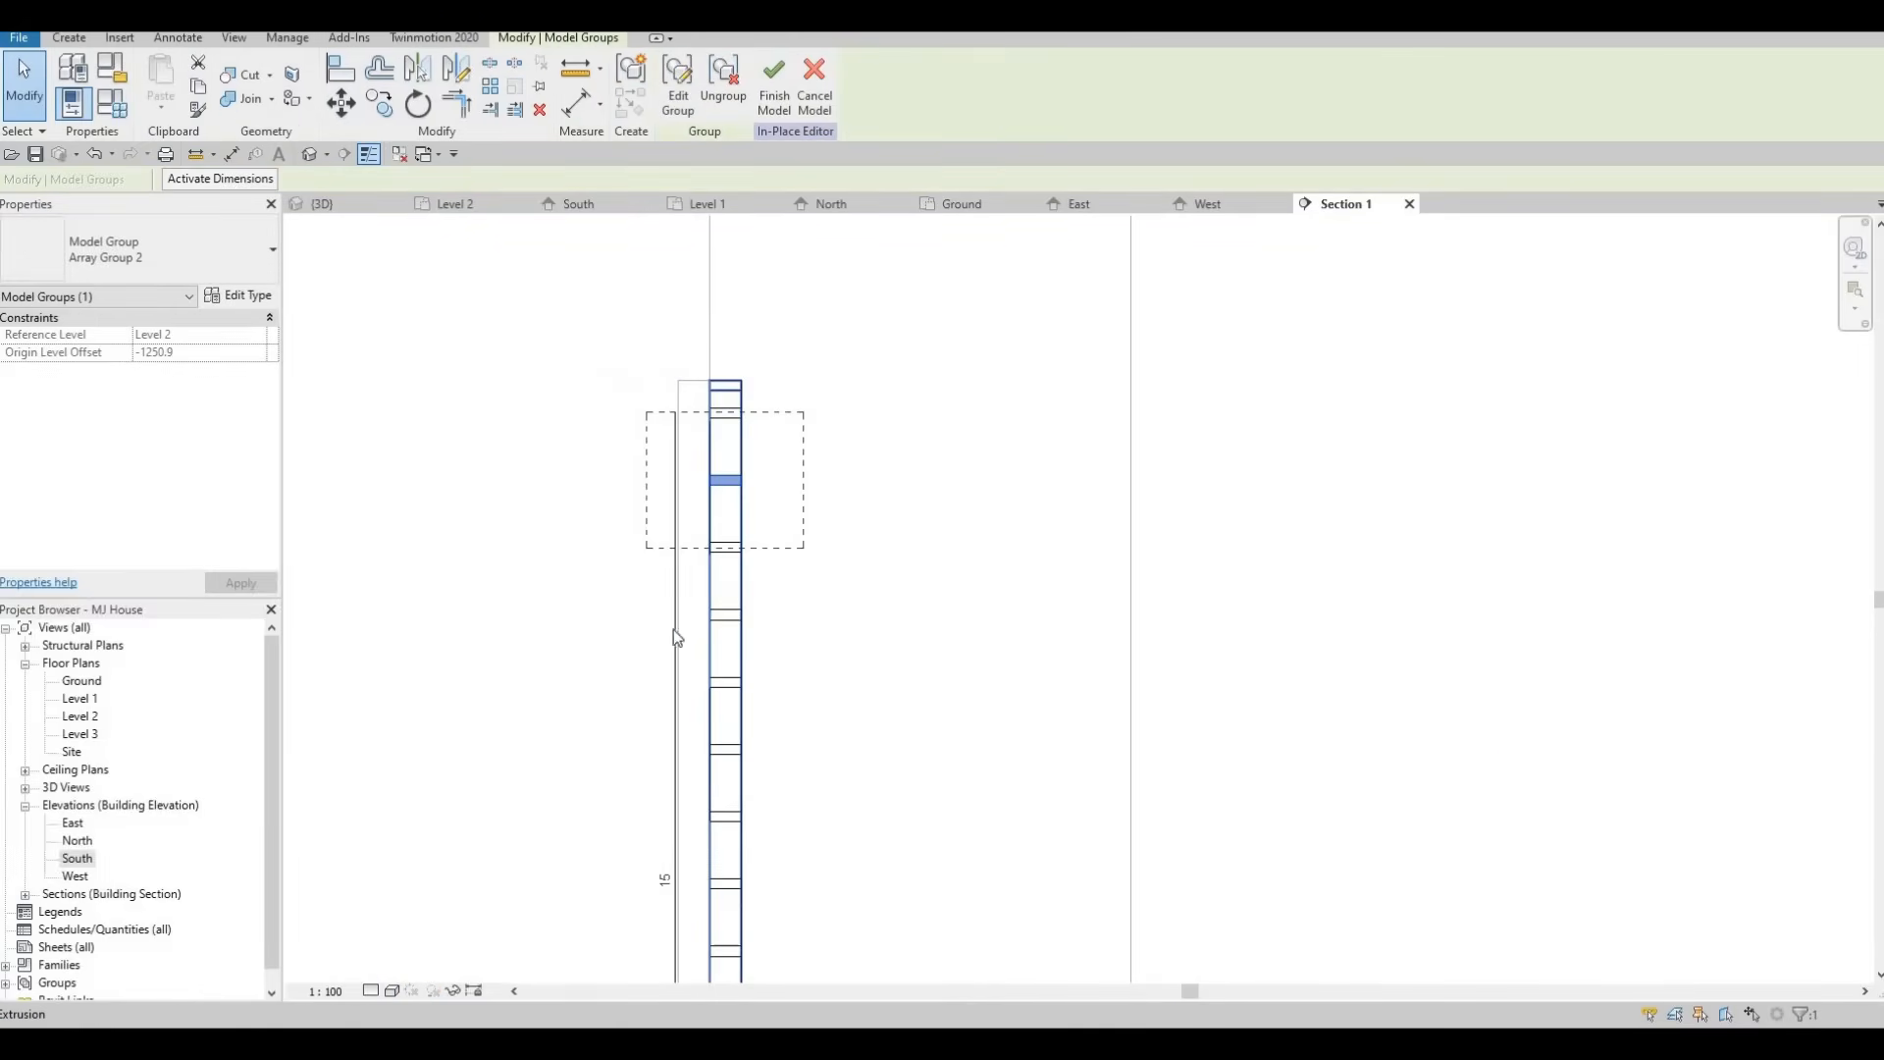
click(665, 881)
text(2)
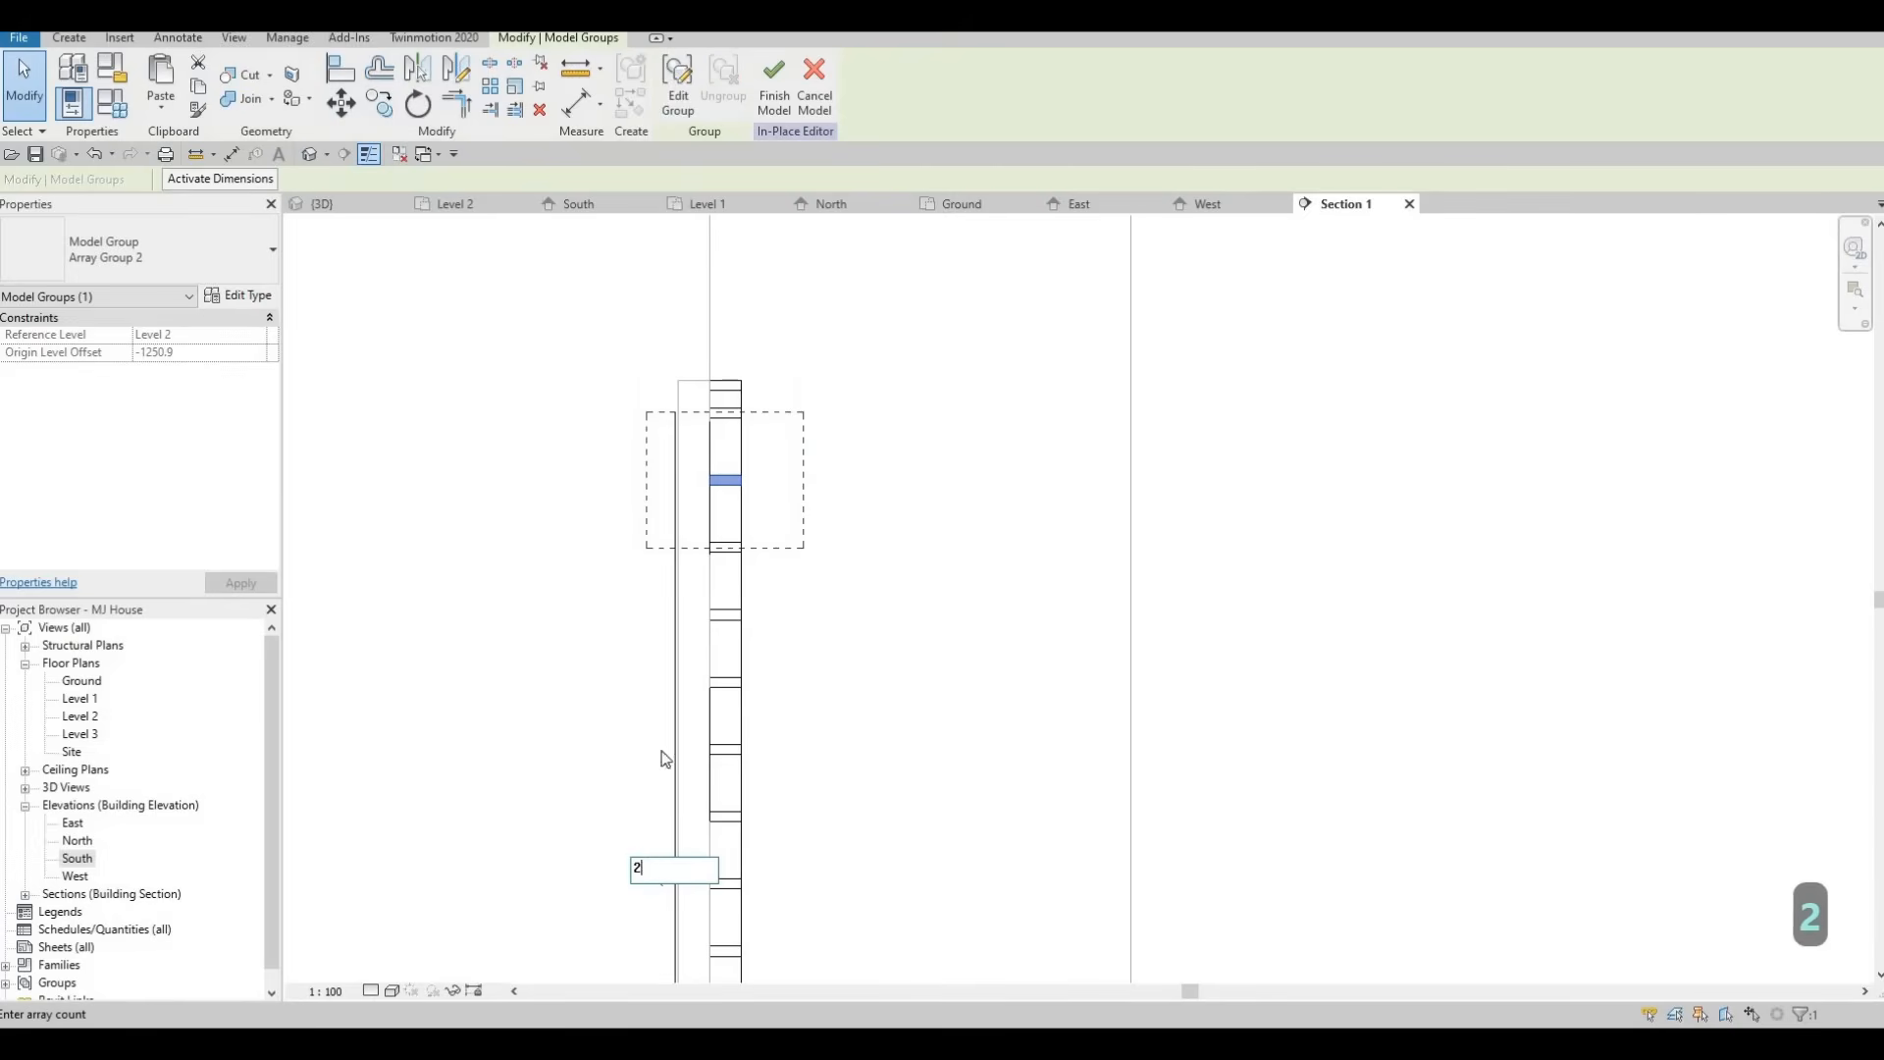
text(5)
key(Return)
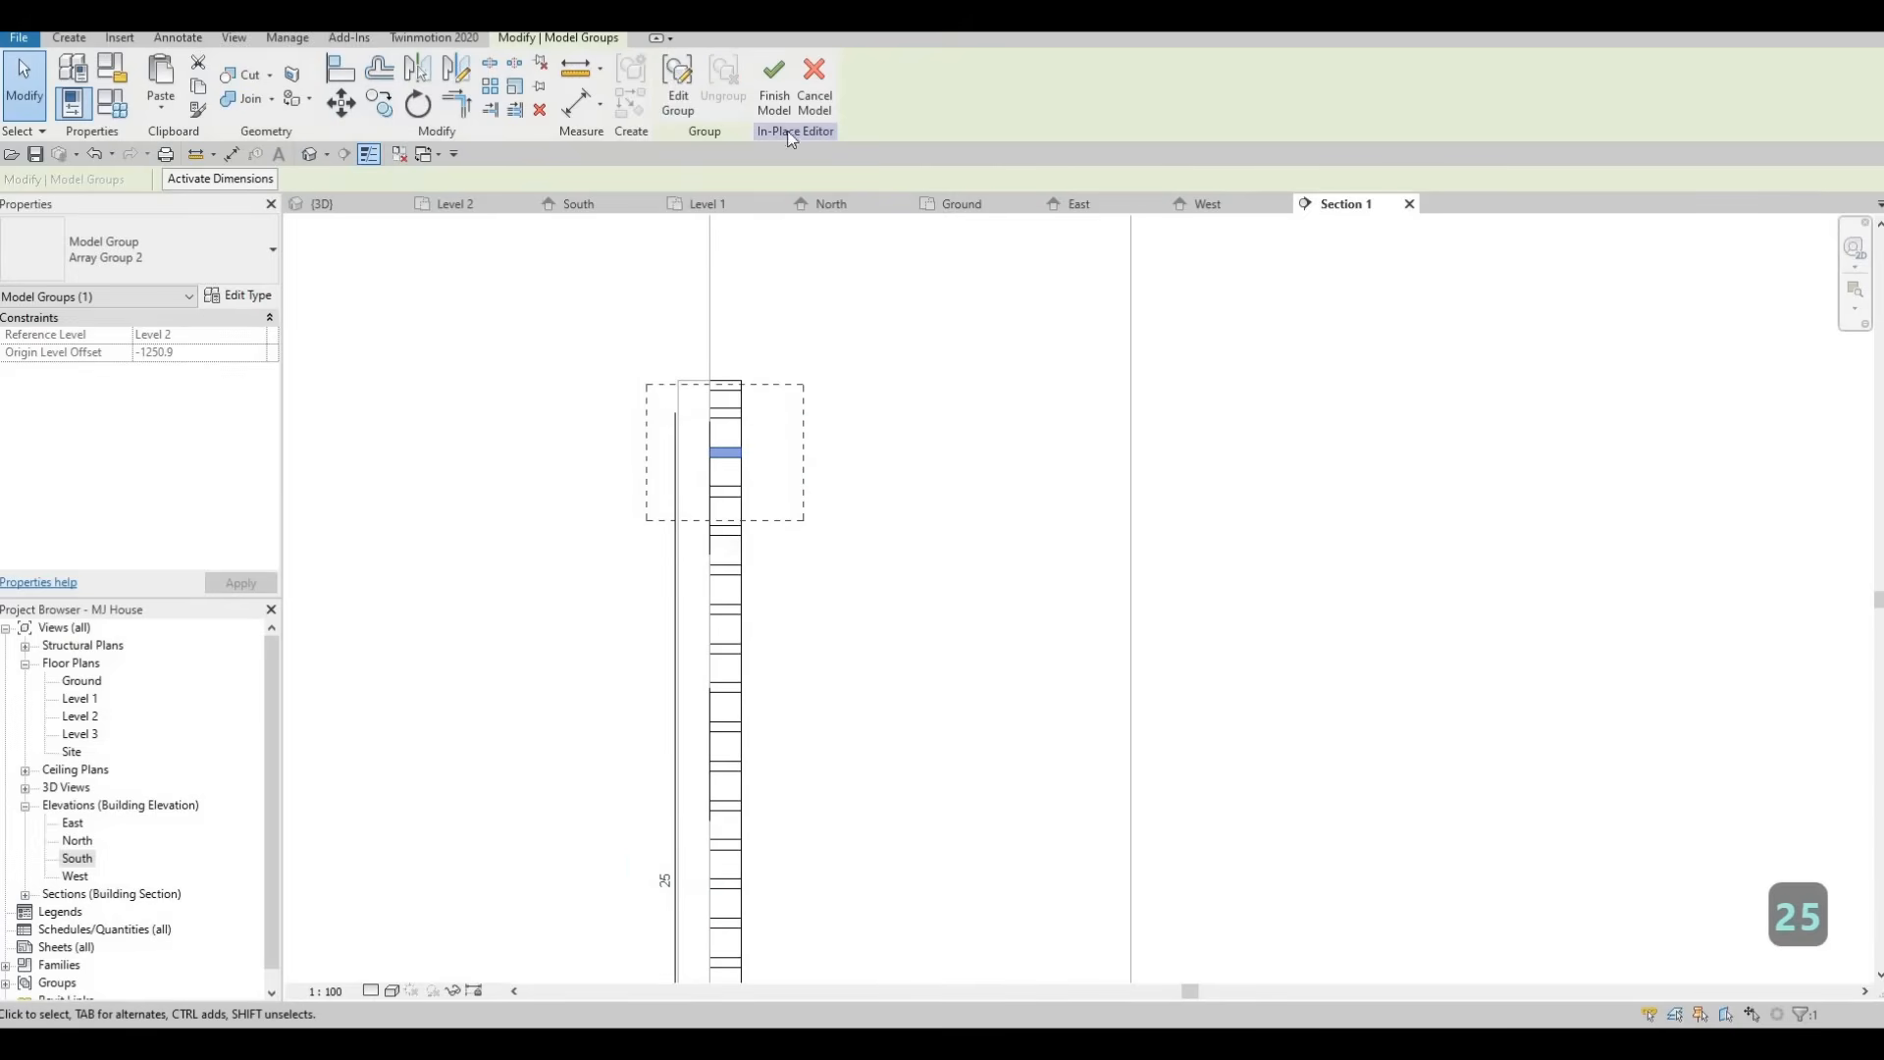
Finish the in-place model and inspect the louvre slats in the 3D view.
click(775, 93)
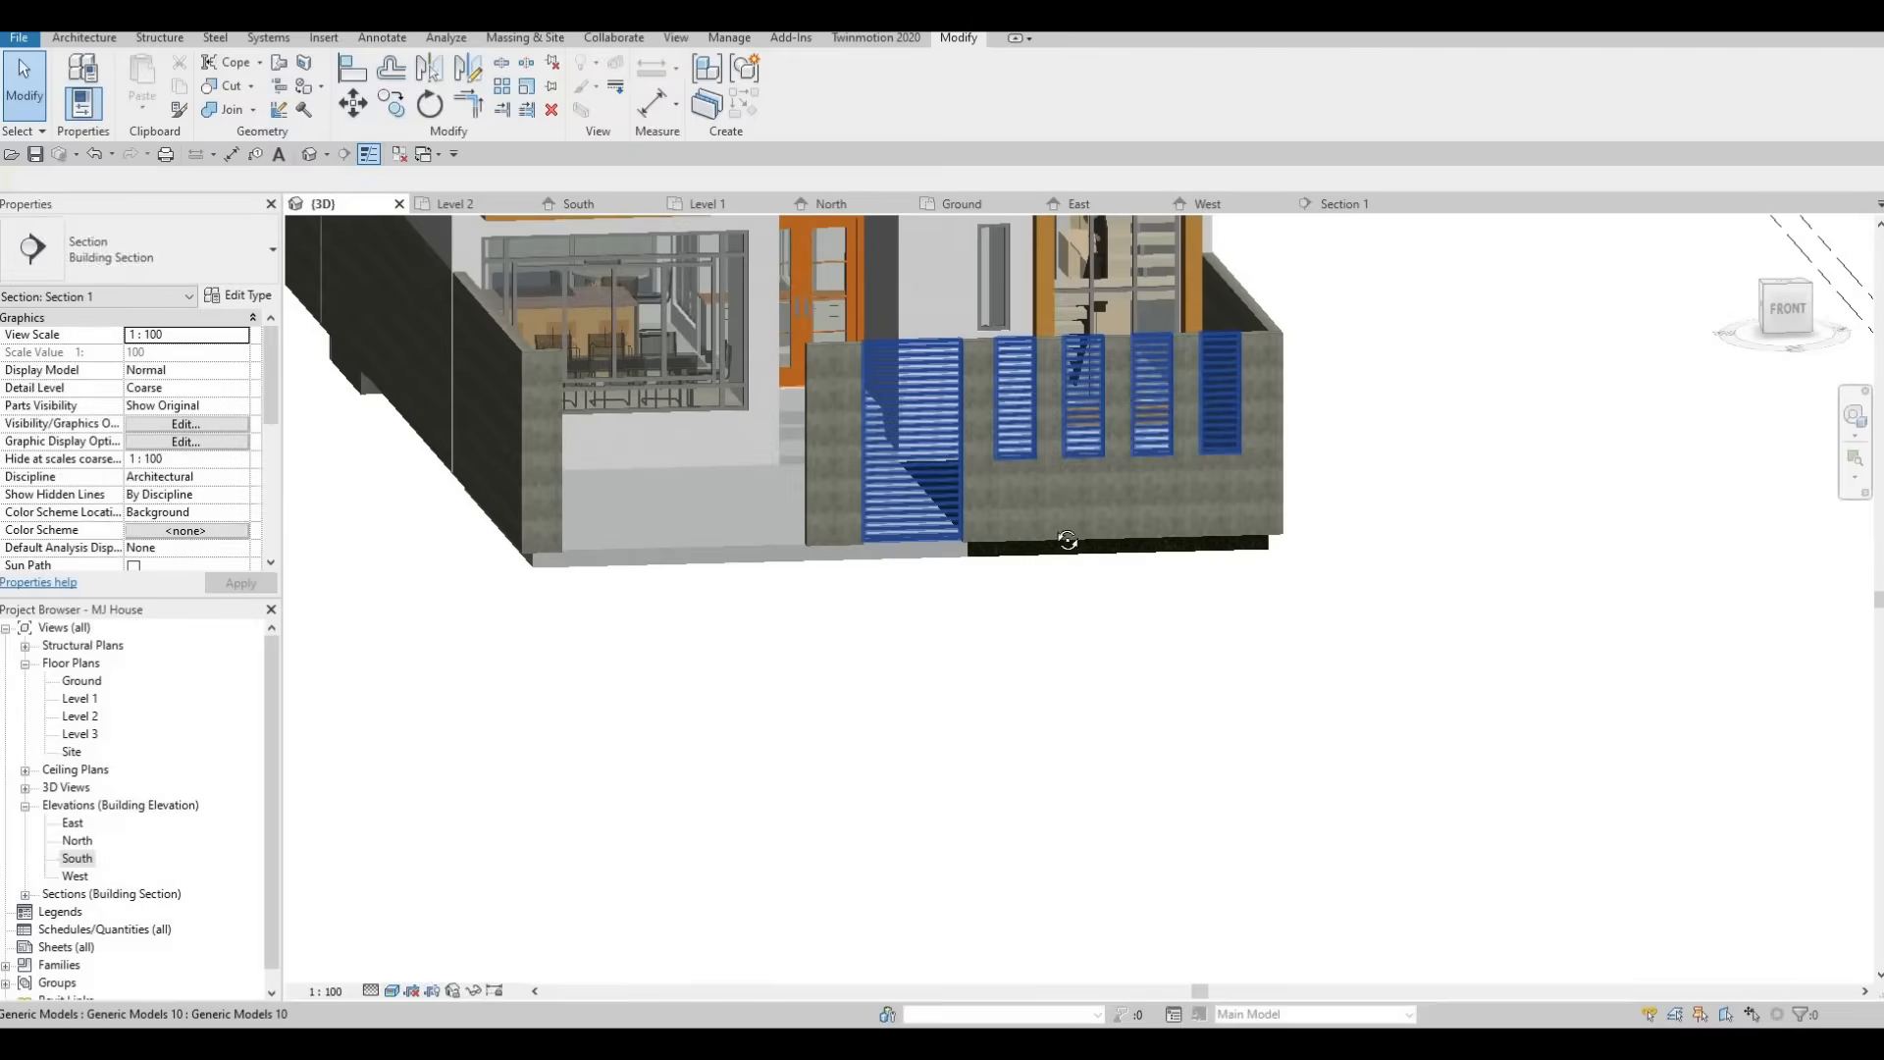
shift+middle_drag(1069, 543, 822, 541)
key(Escape)
shift+middle_drag(832, 406, 864, 356)
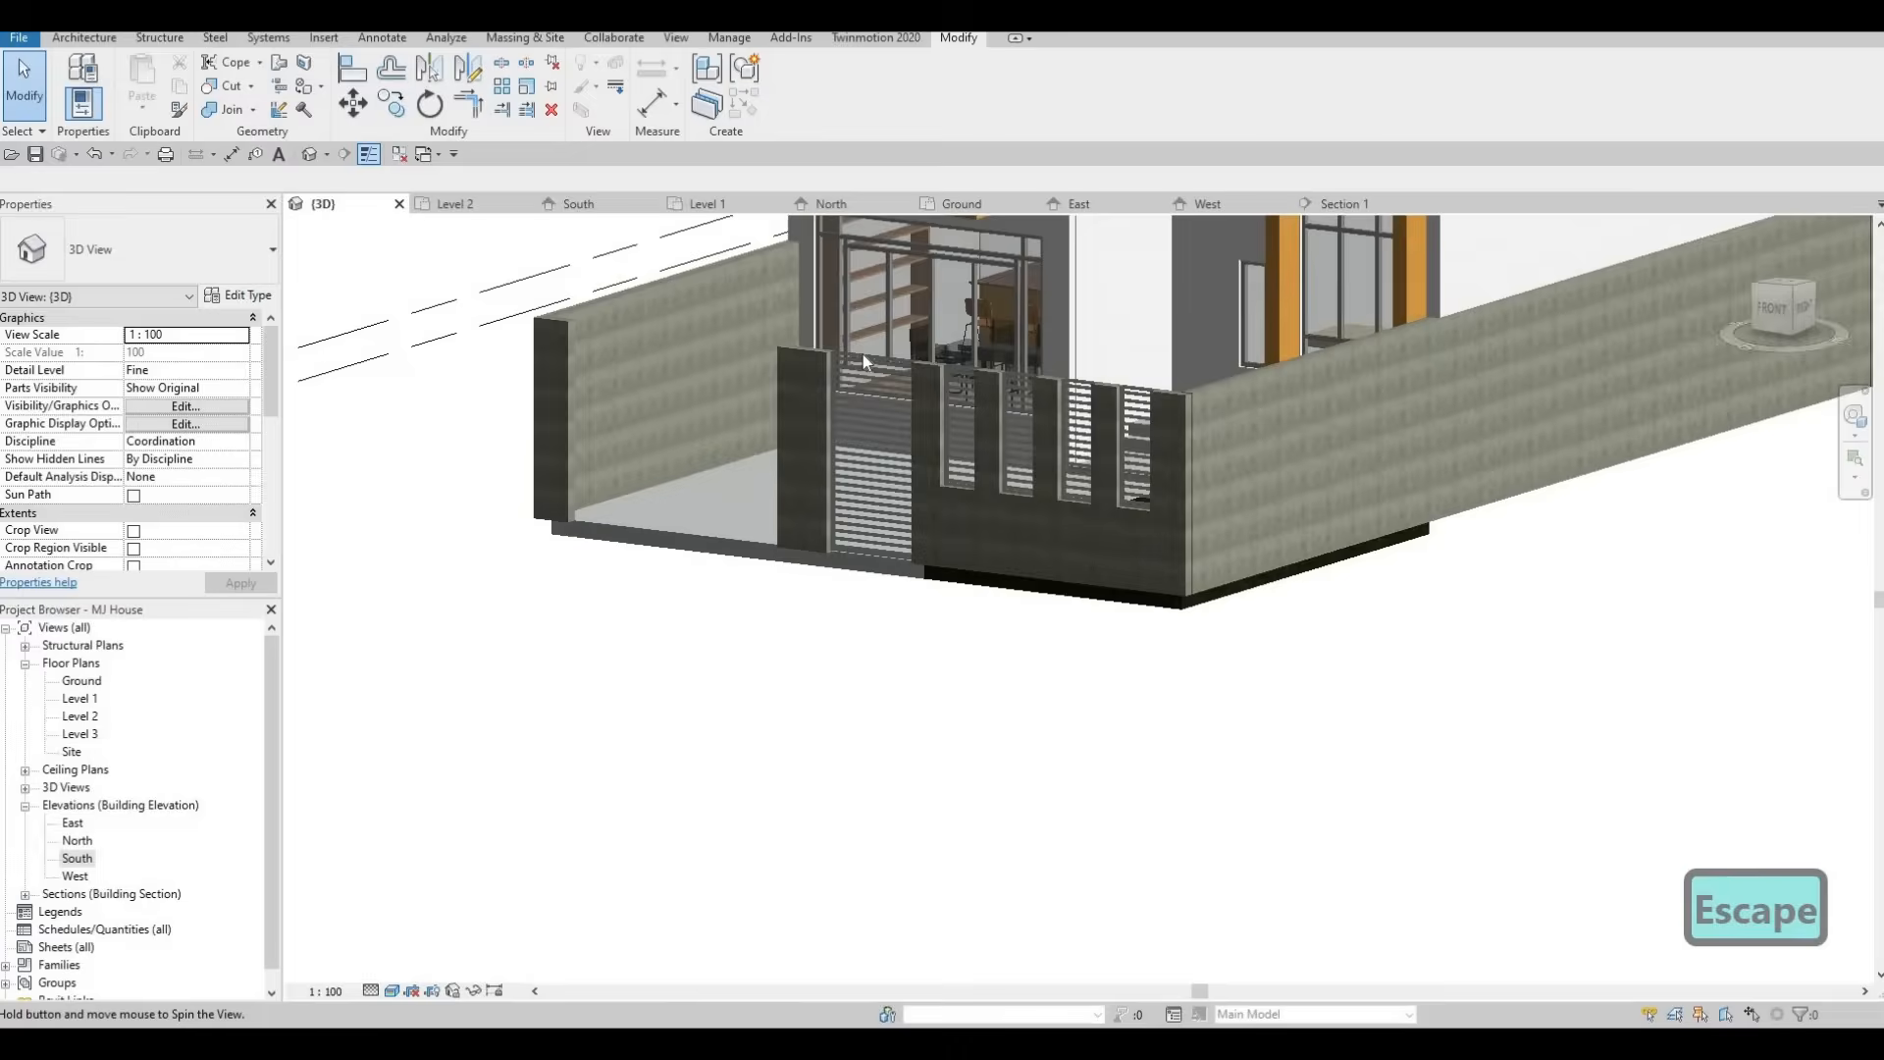
scroll(839, 407, up, 5)
scroll(848, 662, down, 3)
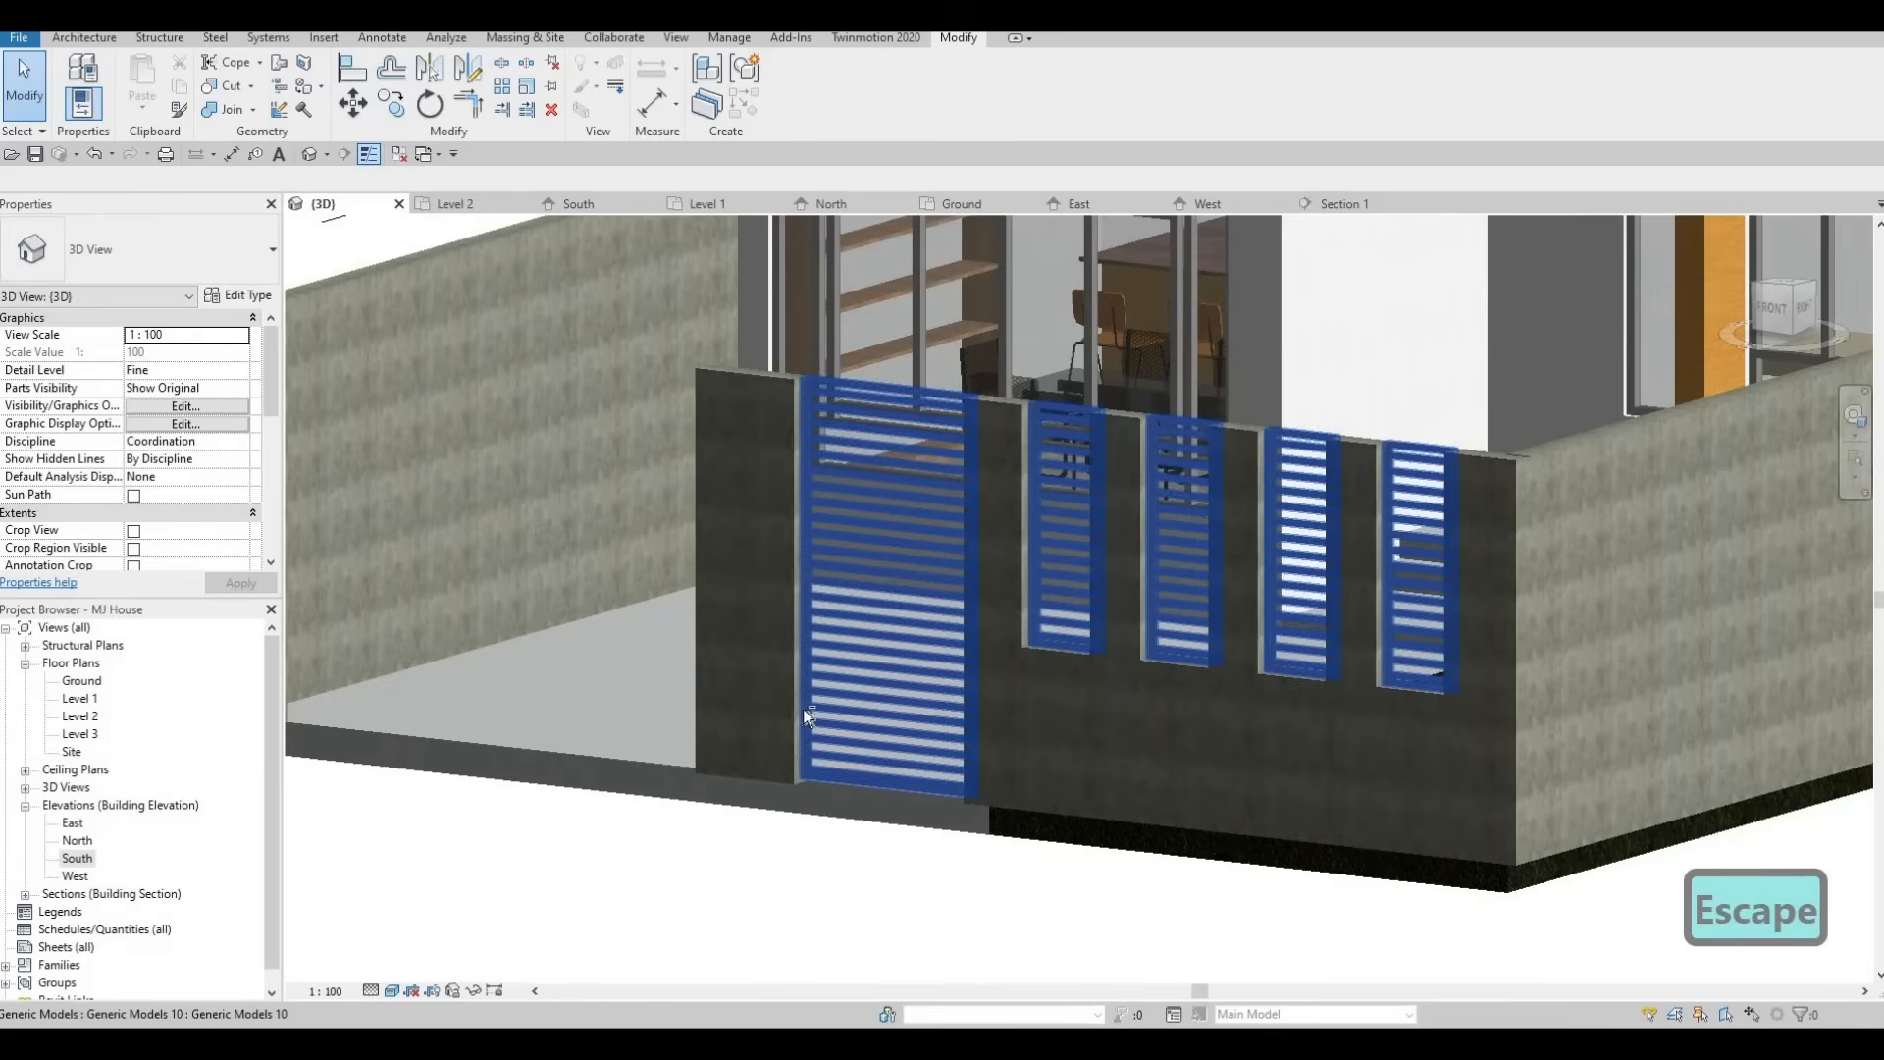
key(Escape)
shift+middle_drag(979, 738, 1003, 656)
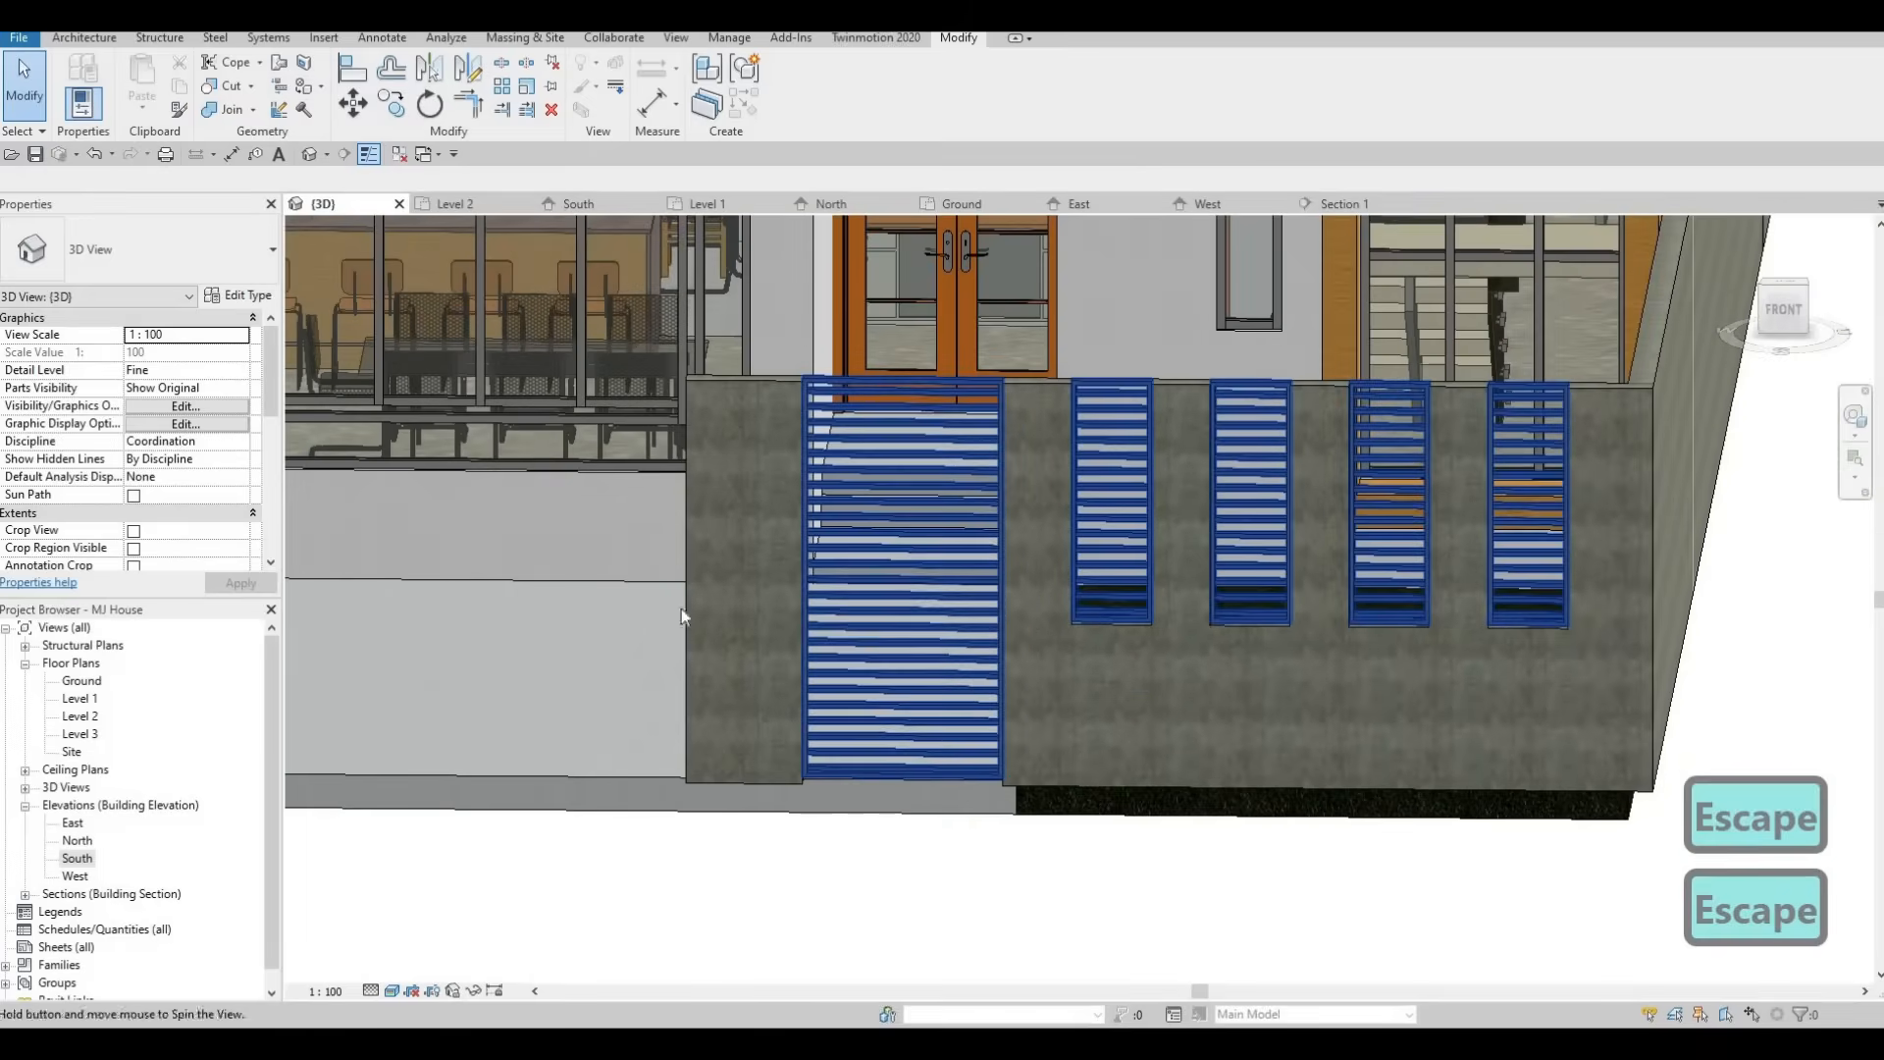
shift+middle_drag(681, 608, 549, 702)
middle_drag(778, 532, 962, 561)
scroll(961, 561, down, 3)
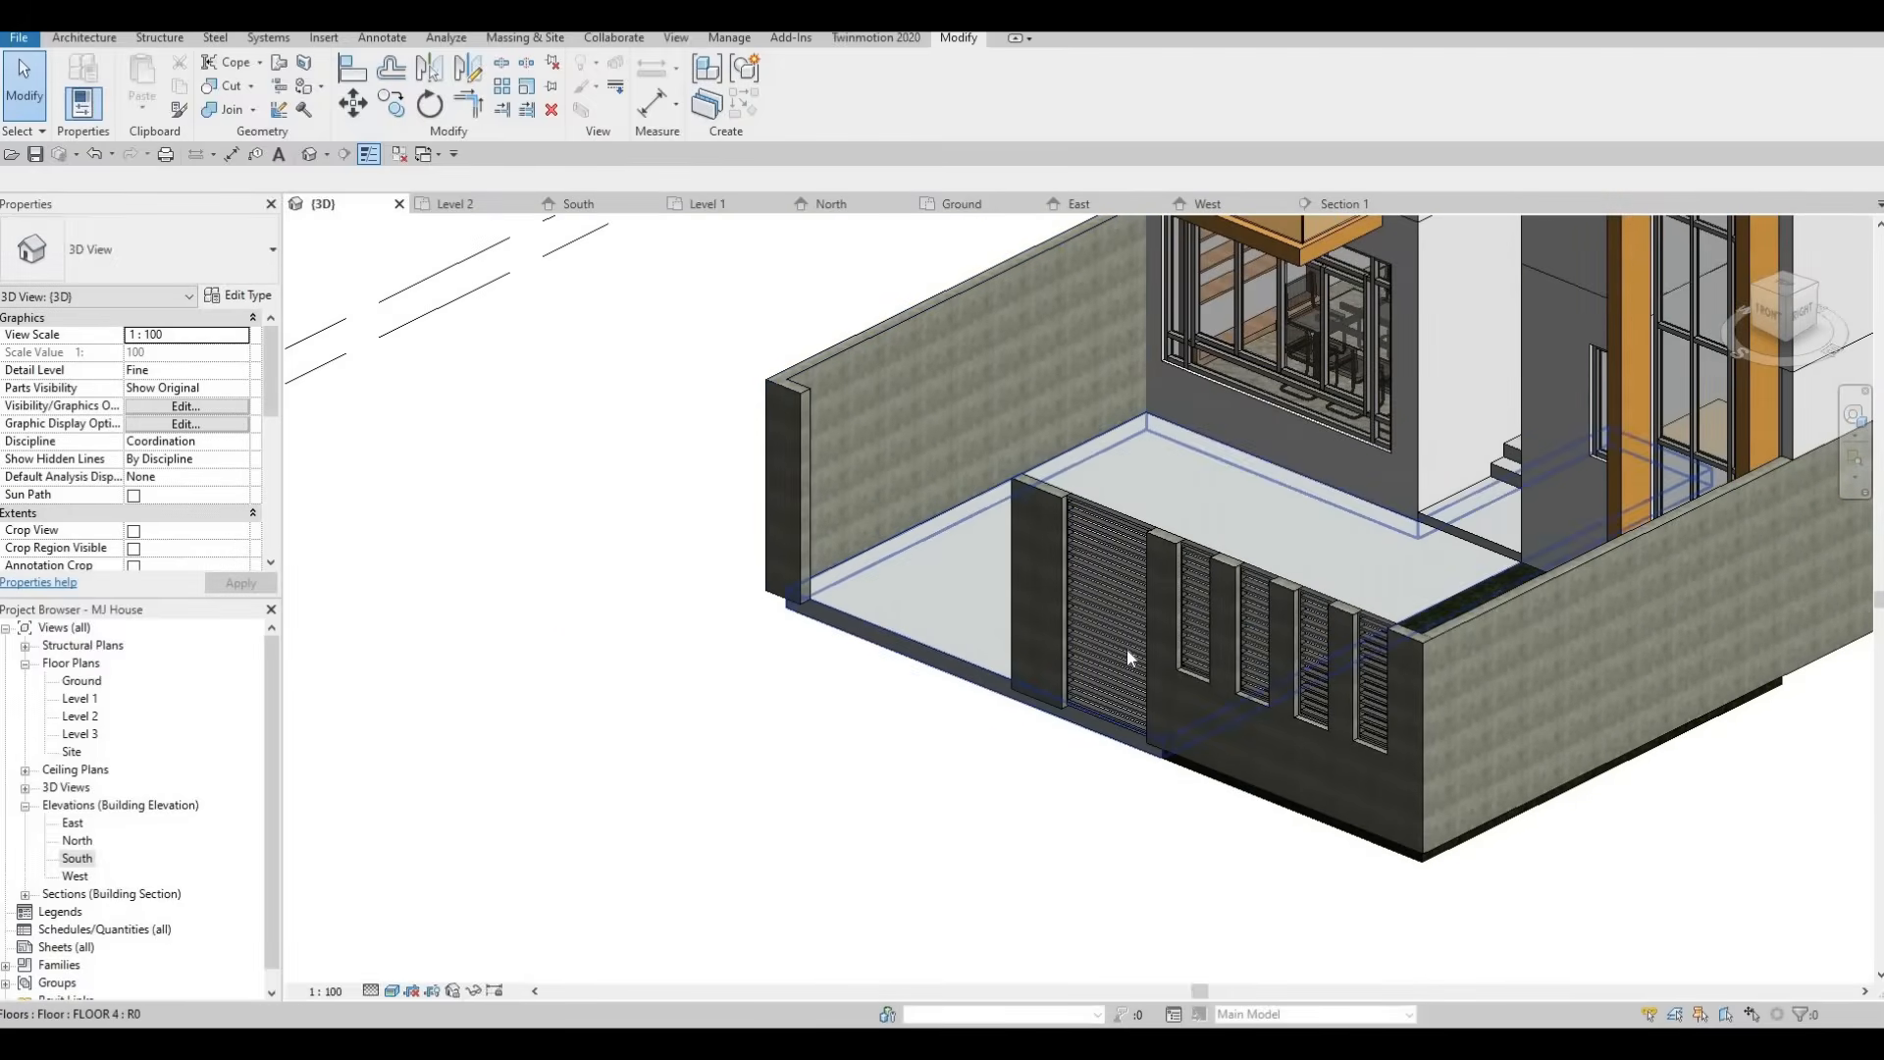
shift+middle_drag(1127, 650, 609, 761)
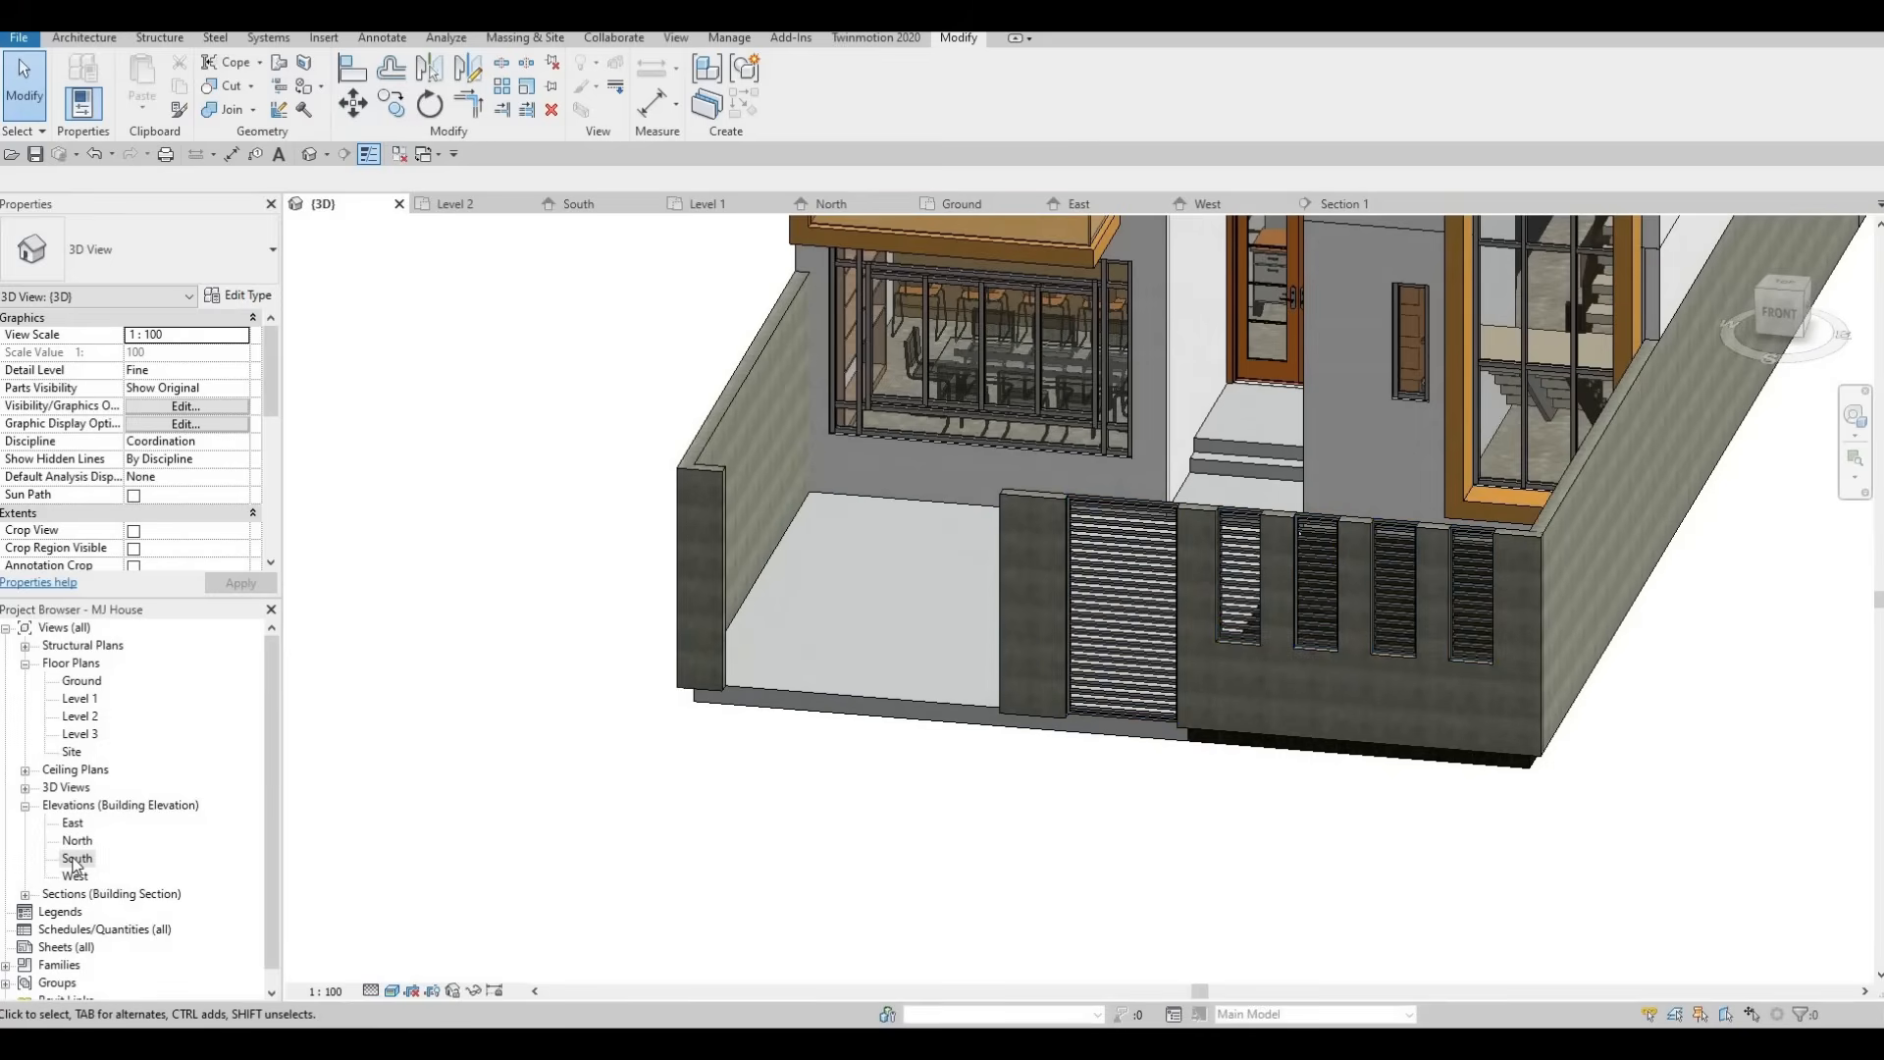
Start an extrusion on the wall face in the South elevation and sketch a rectangle around the window opening.
click(77, 859)
scroll(984, 552, down, 5)
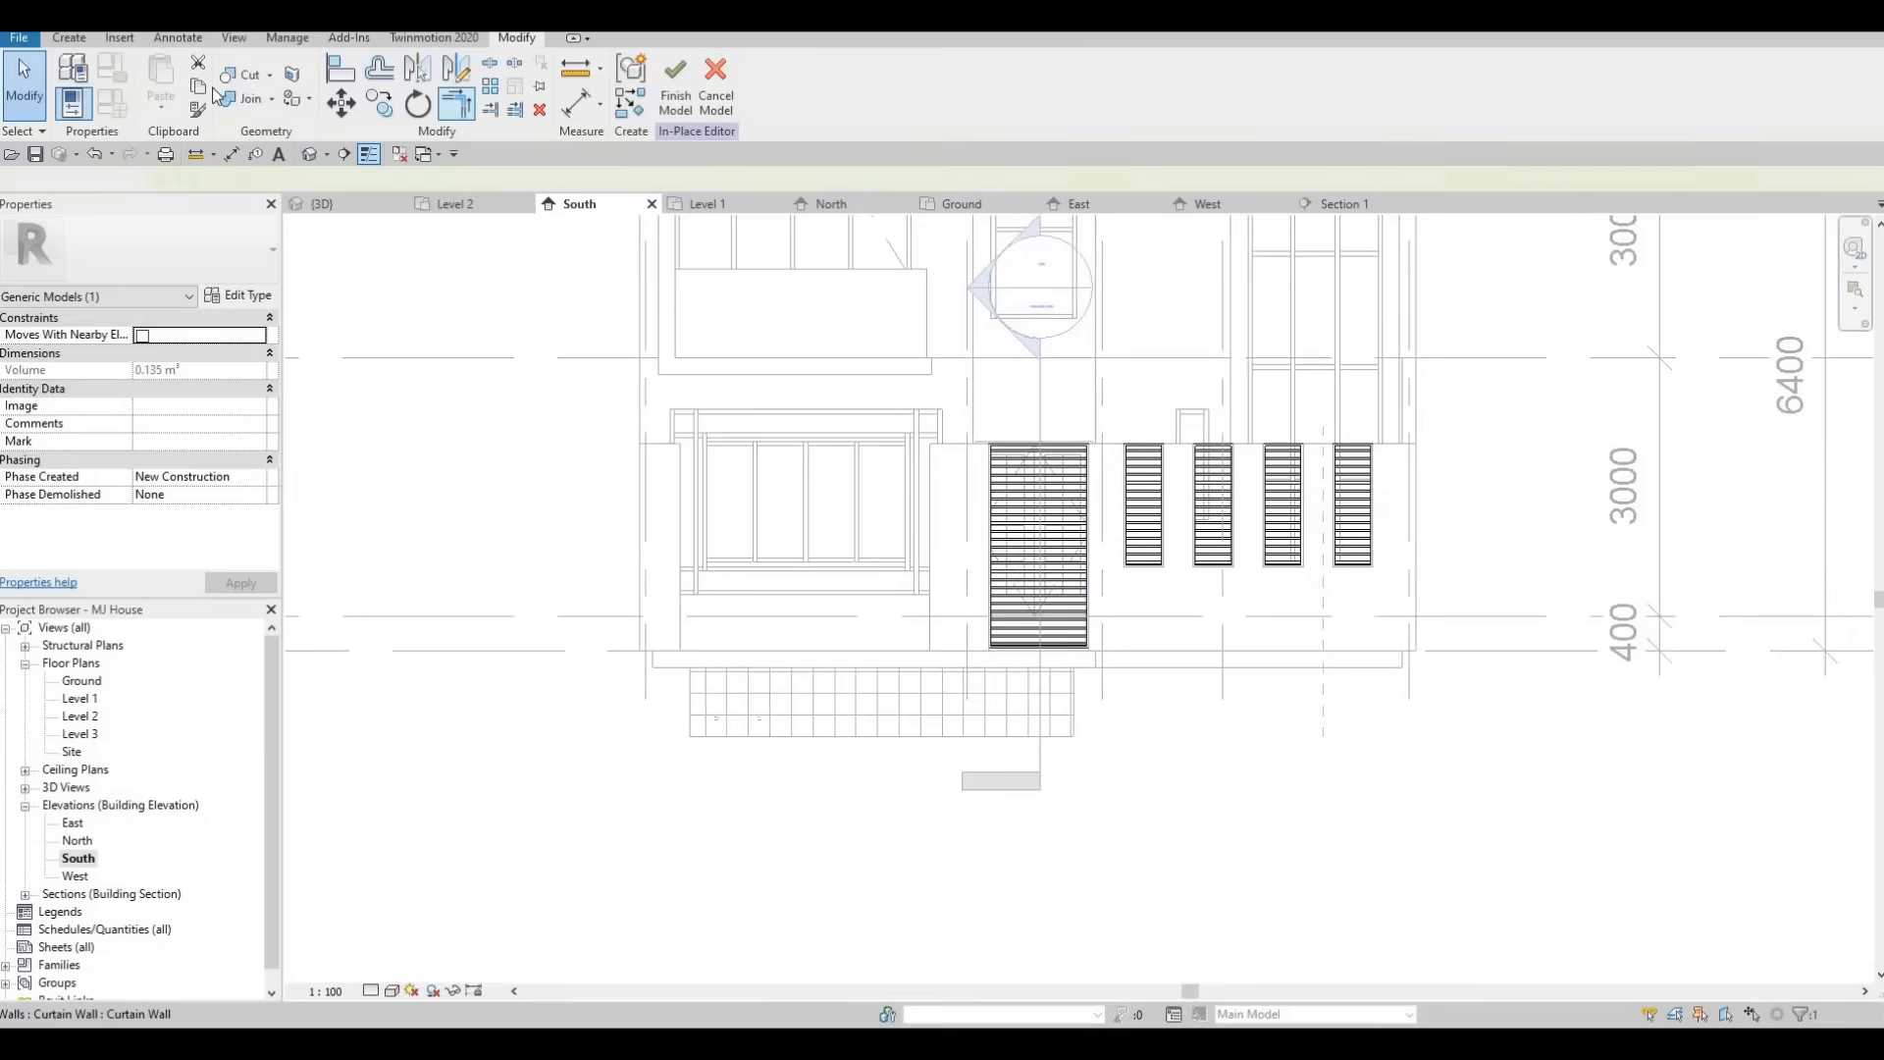
click(68, 37)
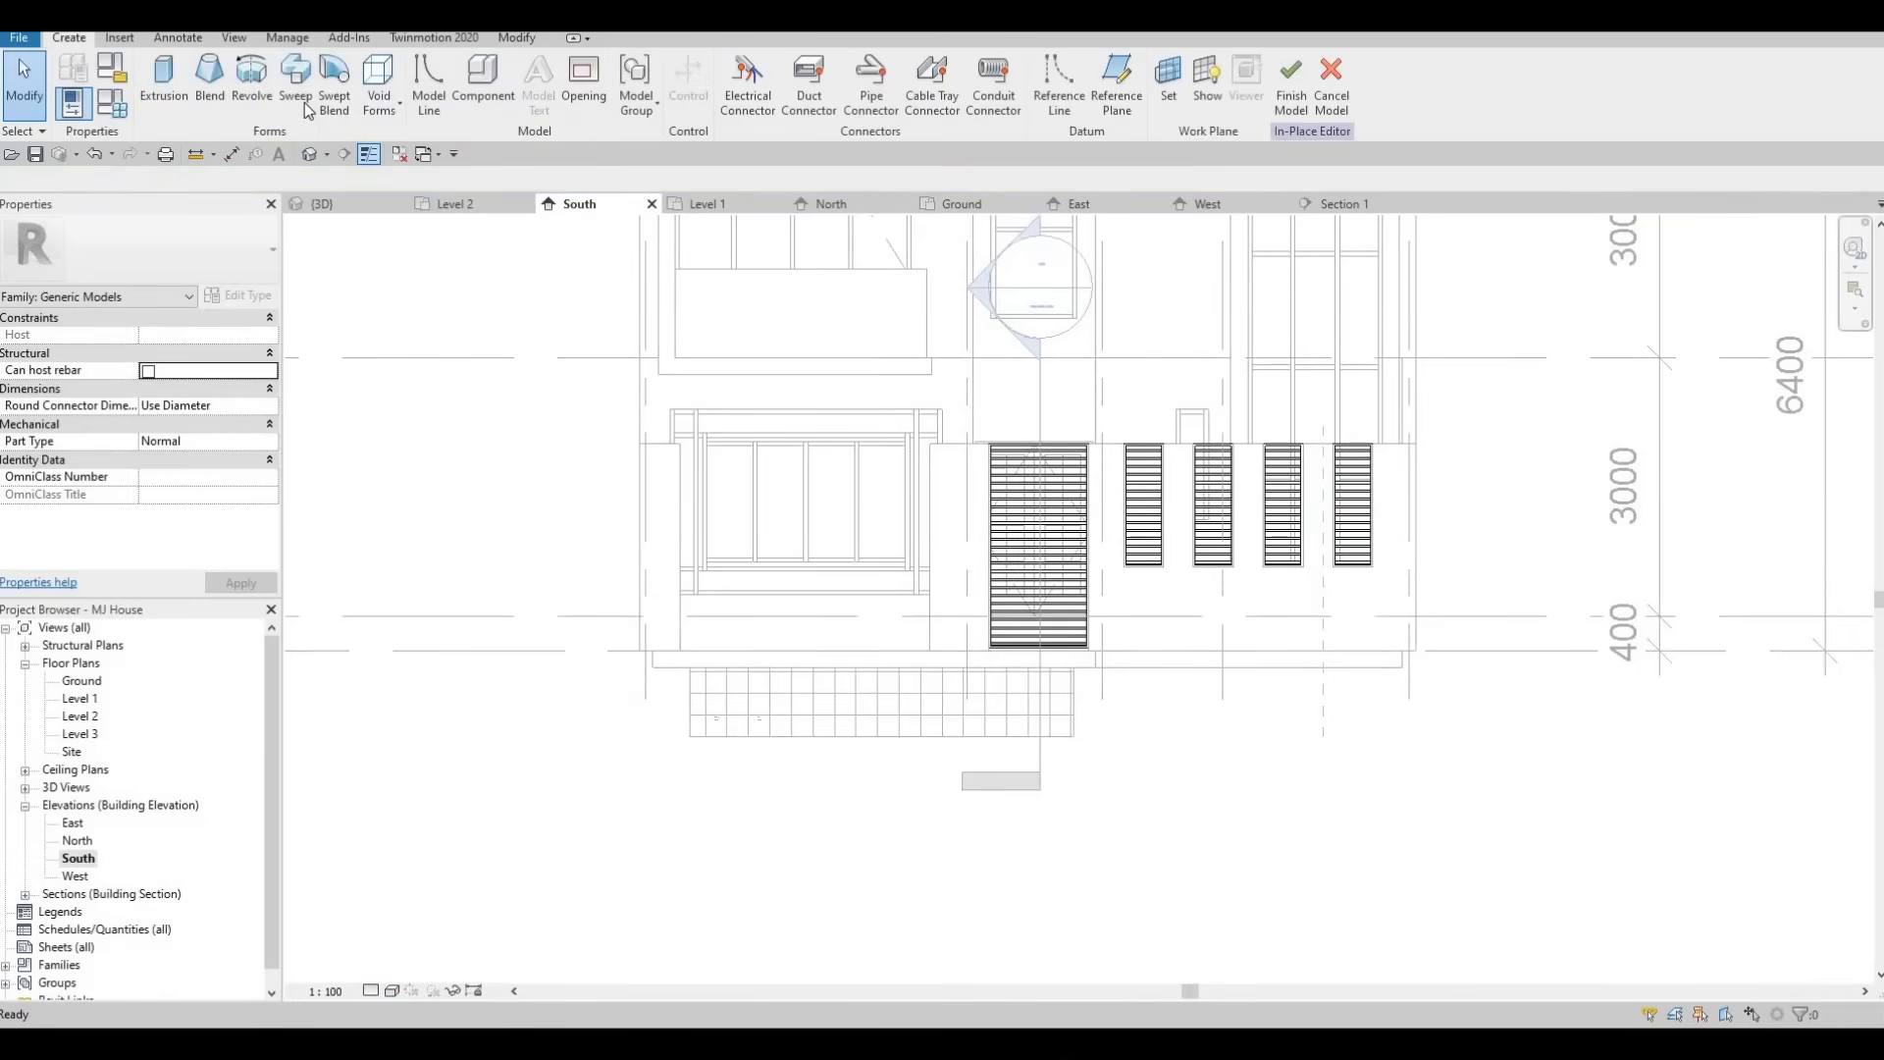
click(163, 84)
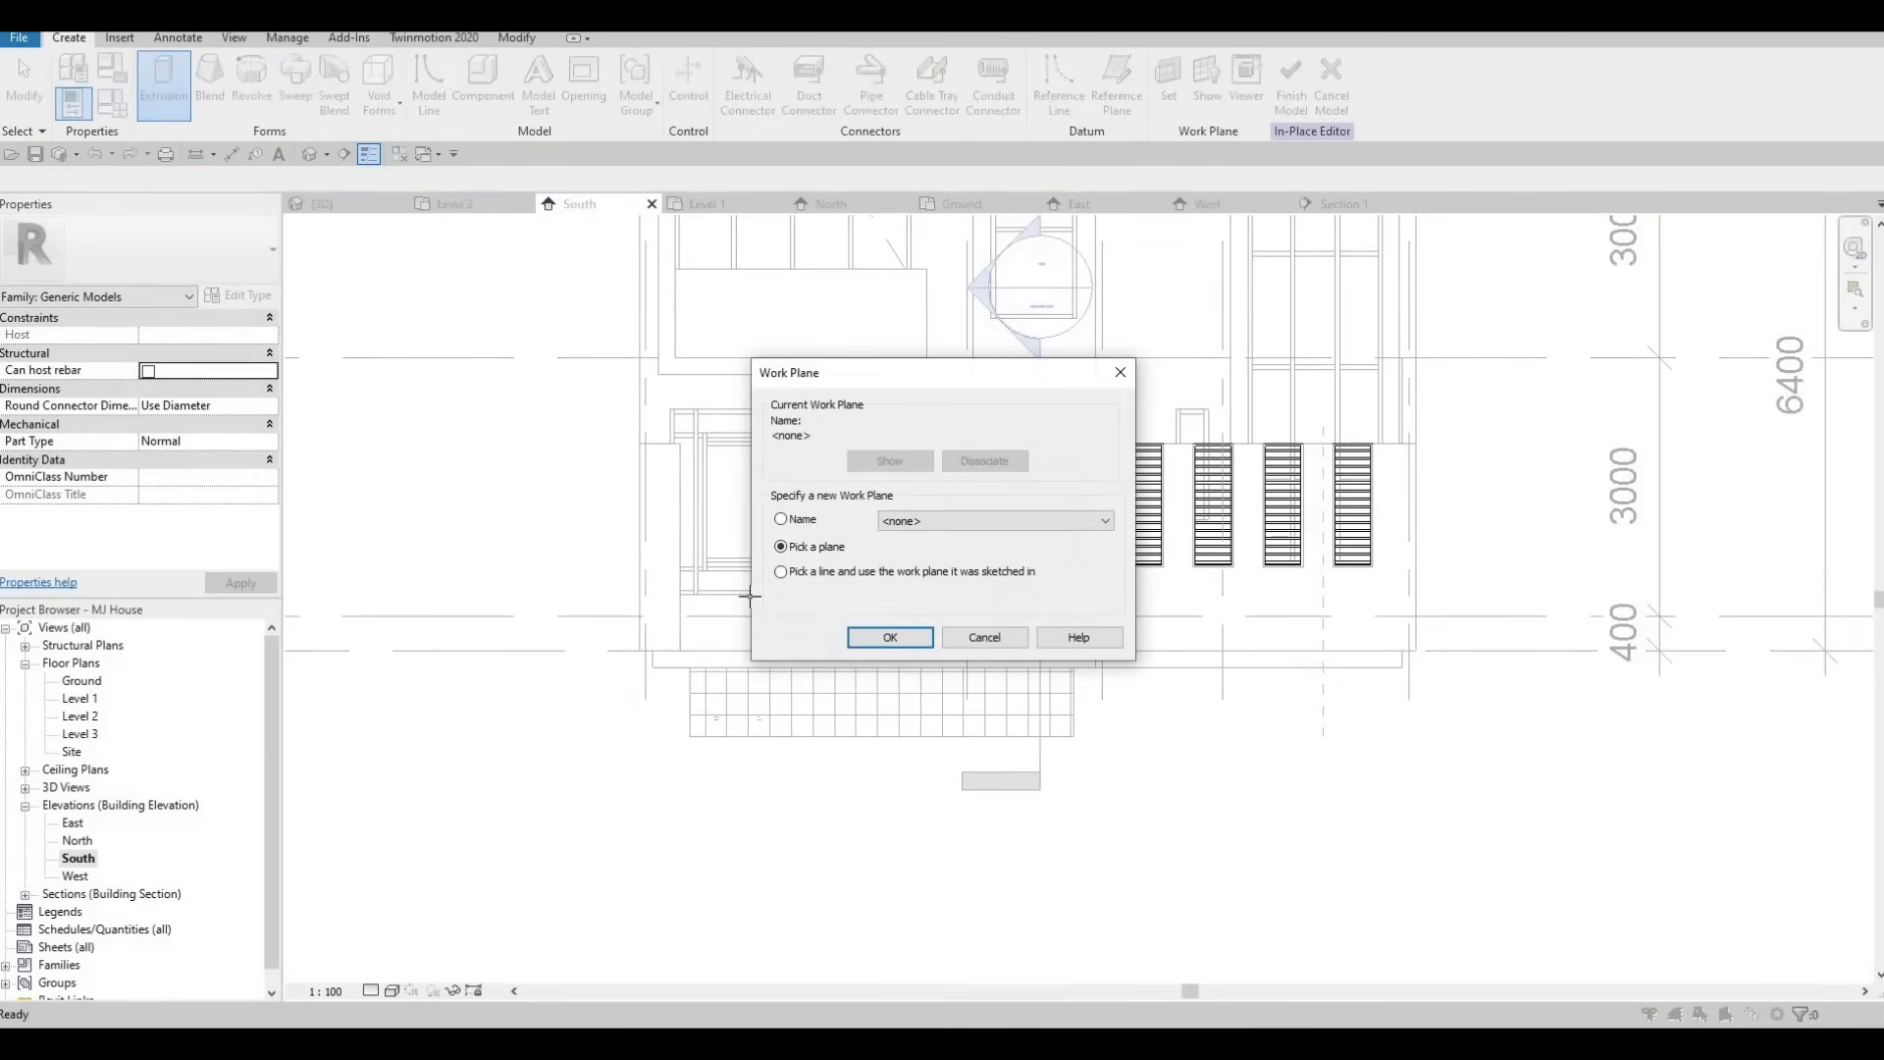
key(Return)
click(664, 545)
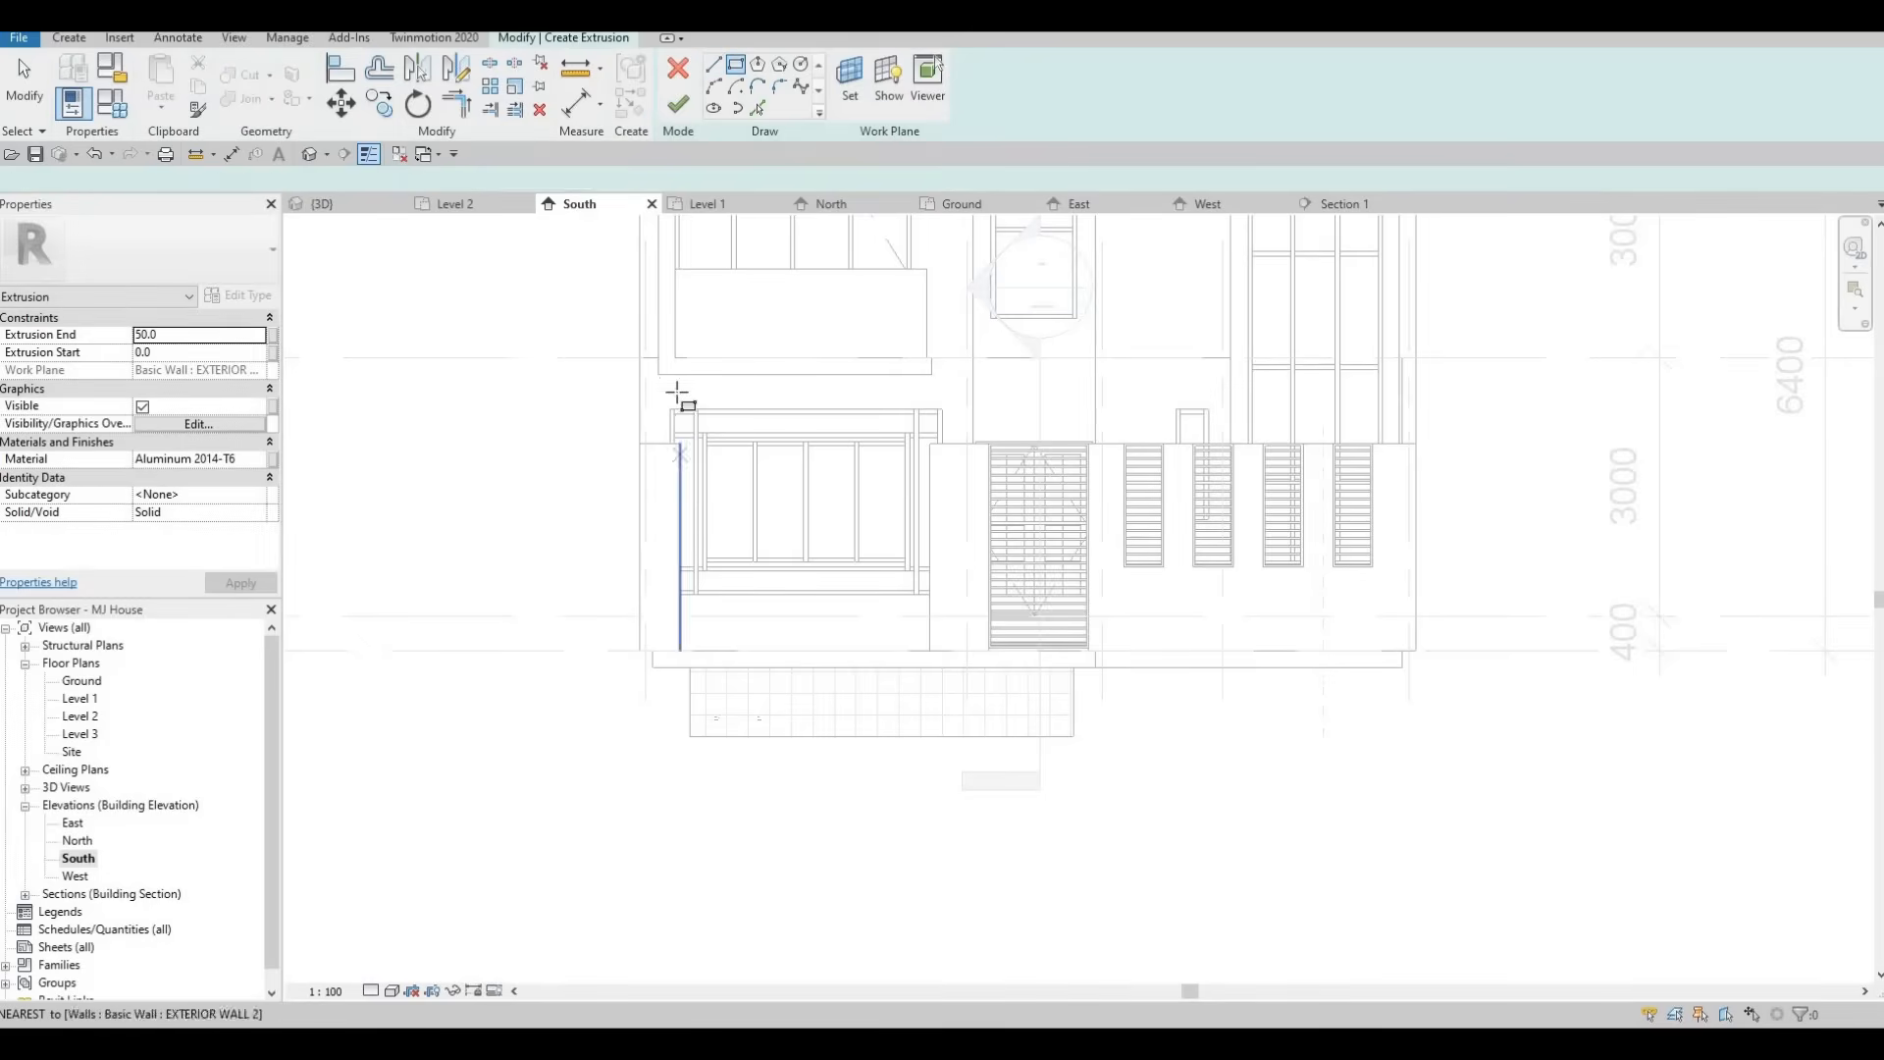
scroll(692, 518, up, 2)
click(669, 371)
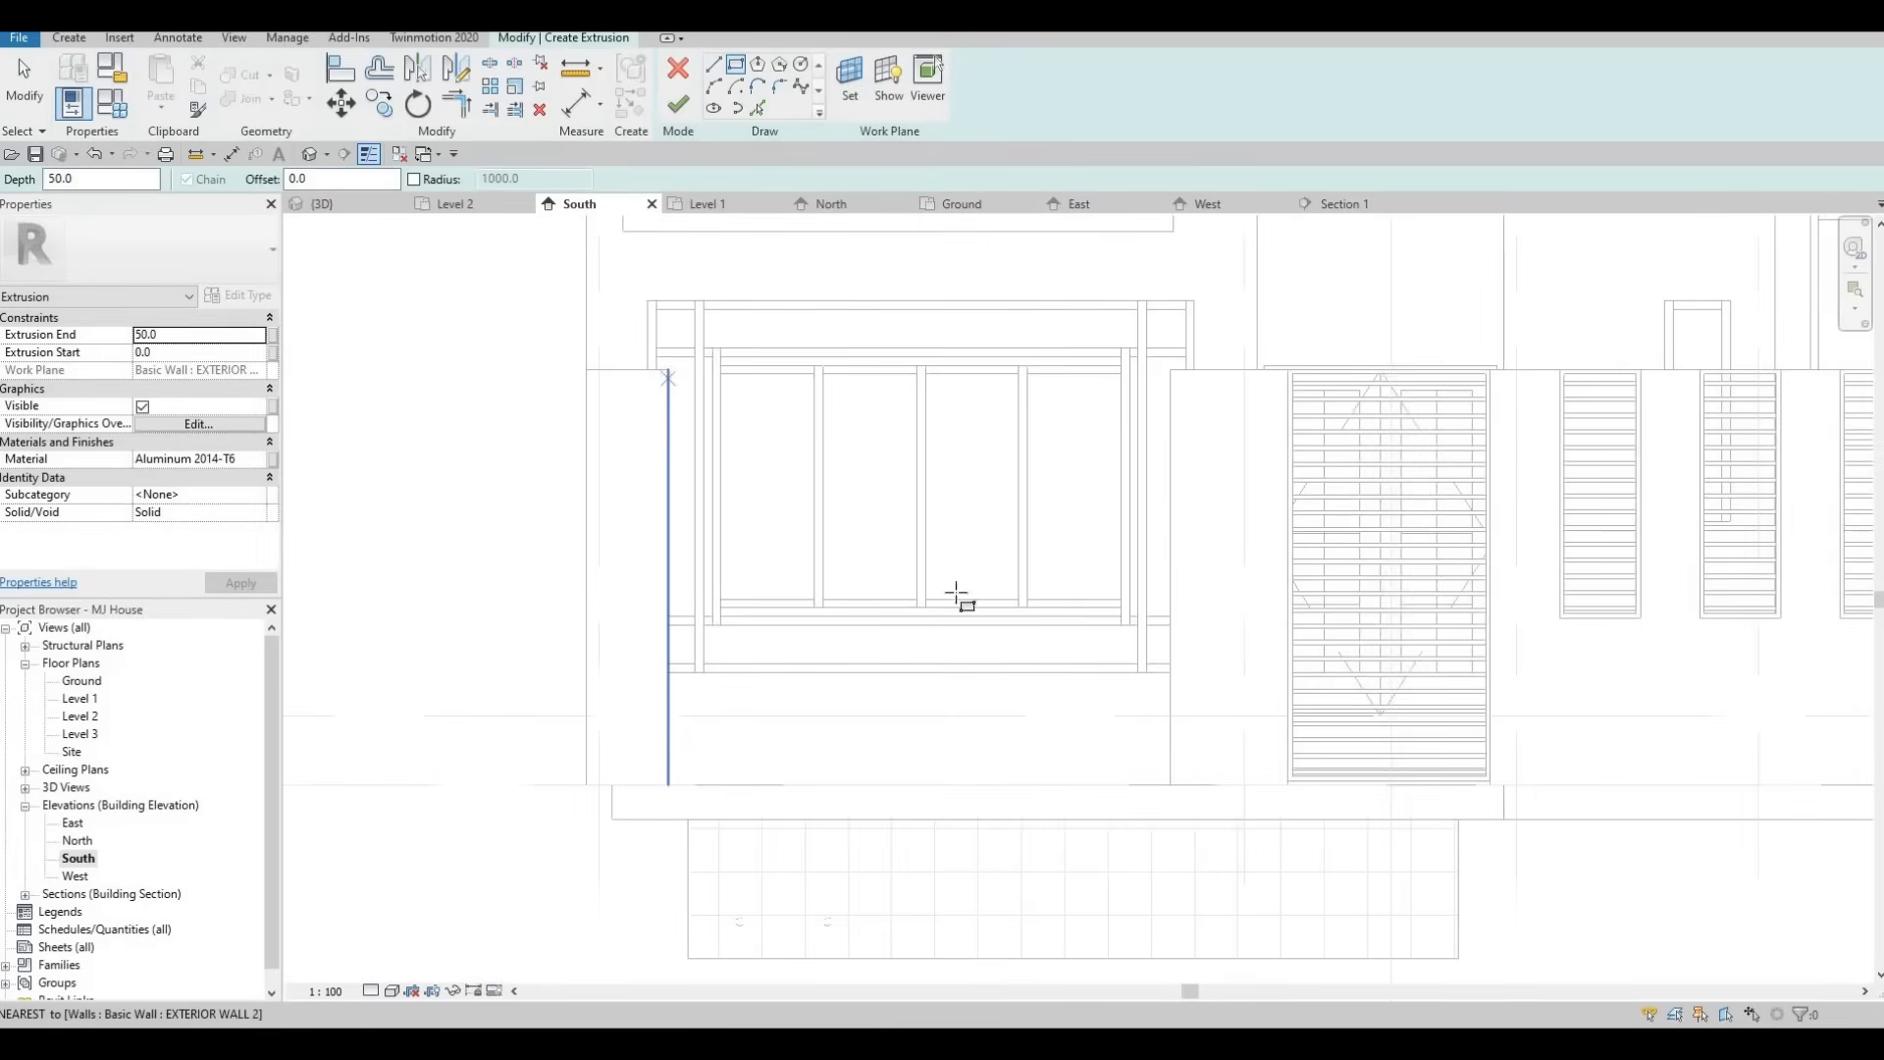
click(1171, 784)
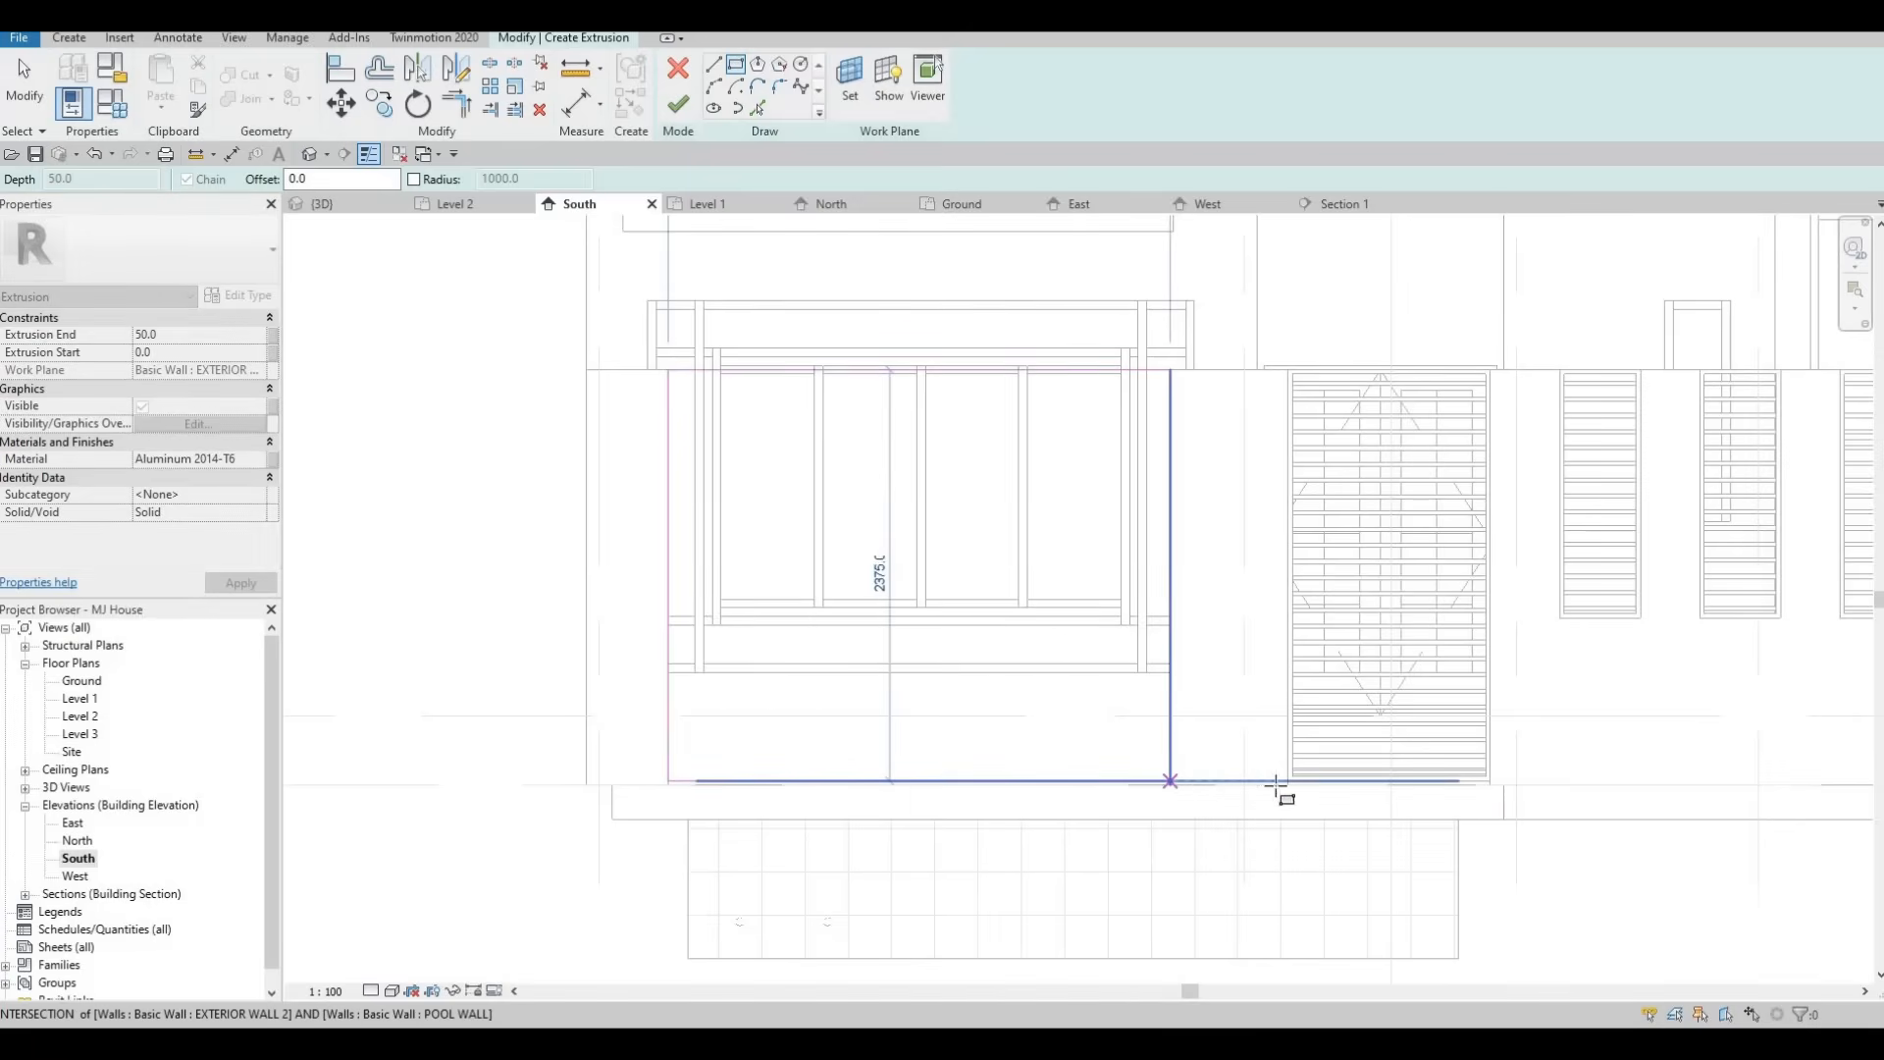
key(Escape)
scroll(1011, 697, up, 2)
scroll(1011, 695, down, 2)
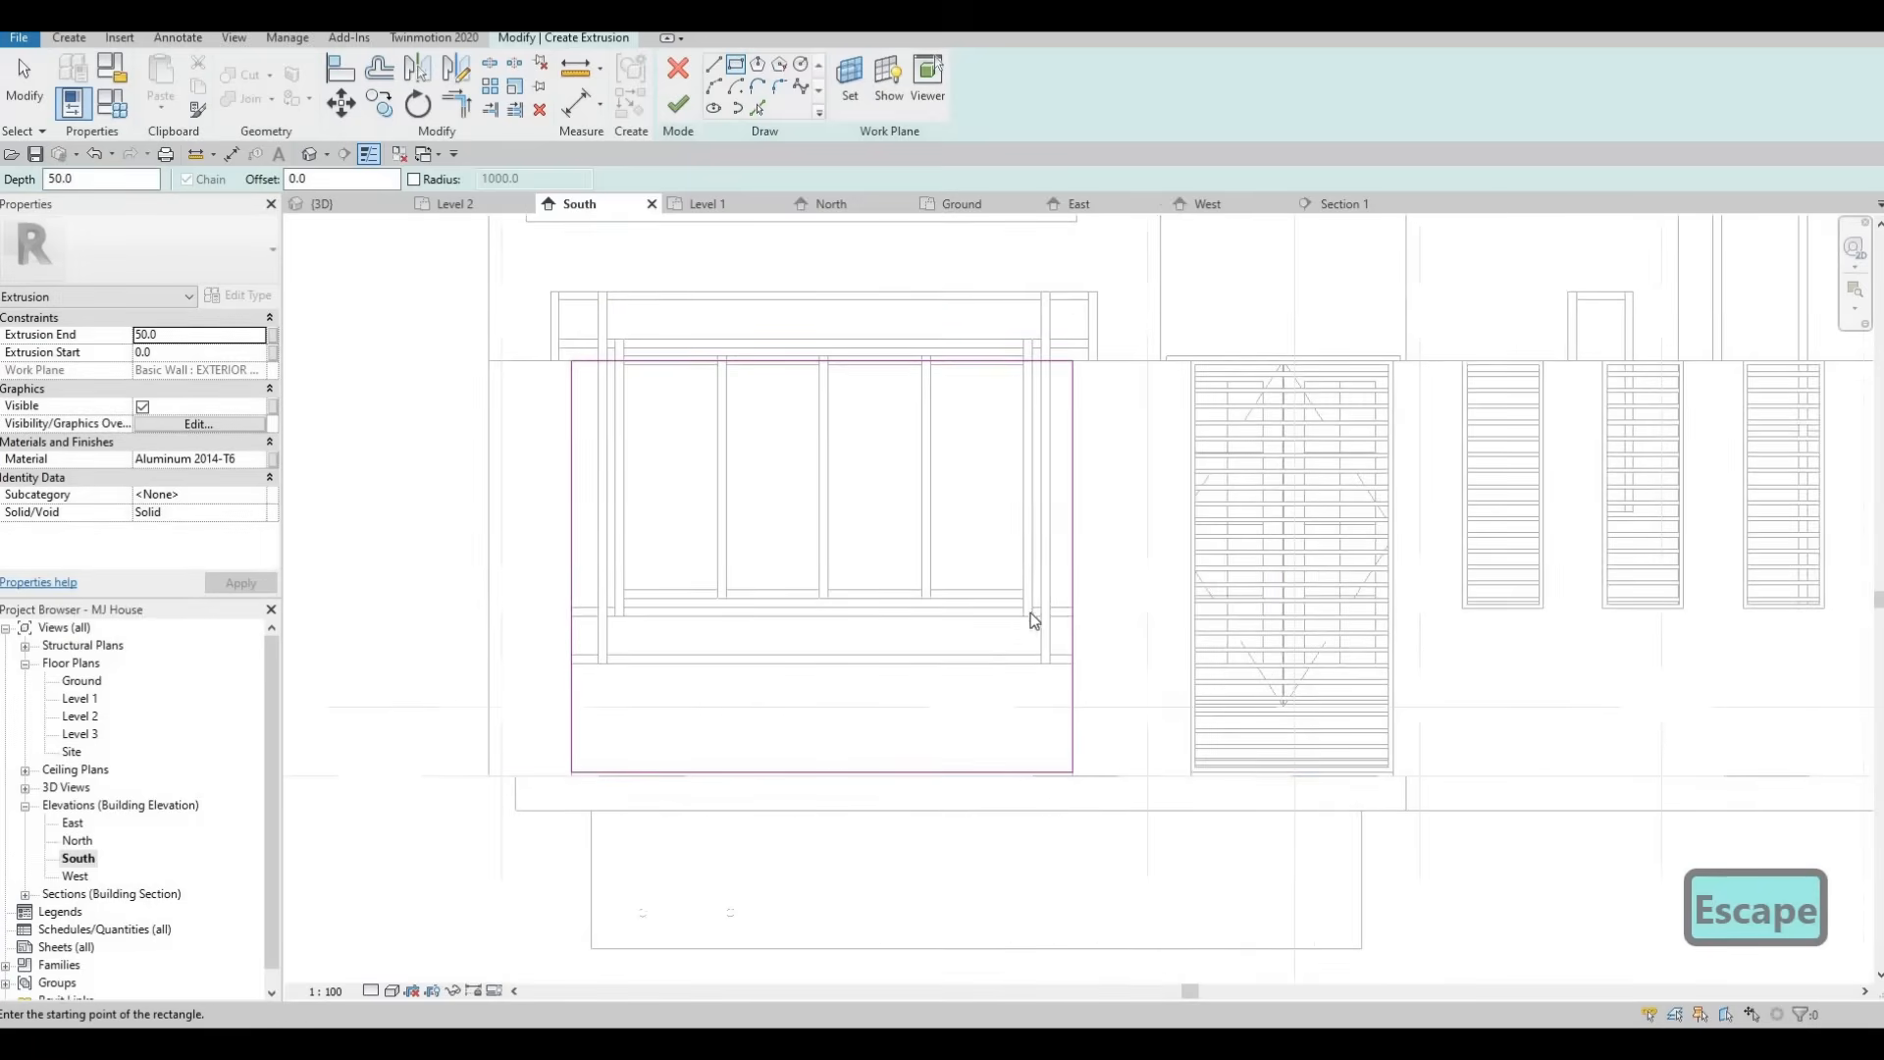
key(Escape)
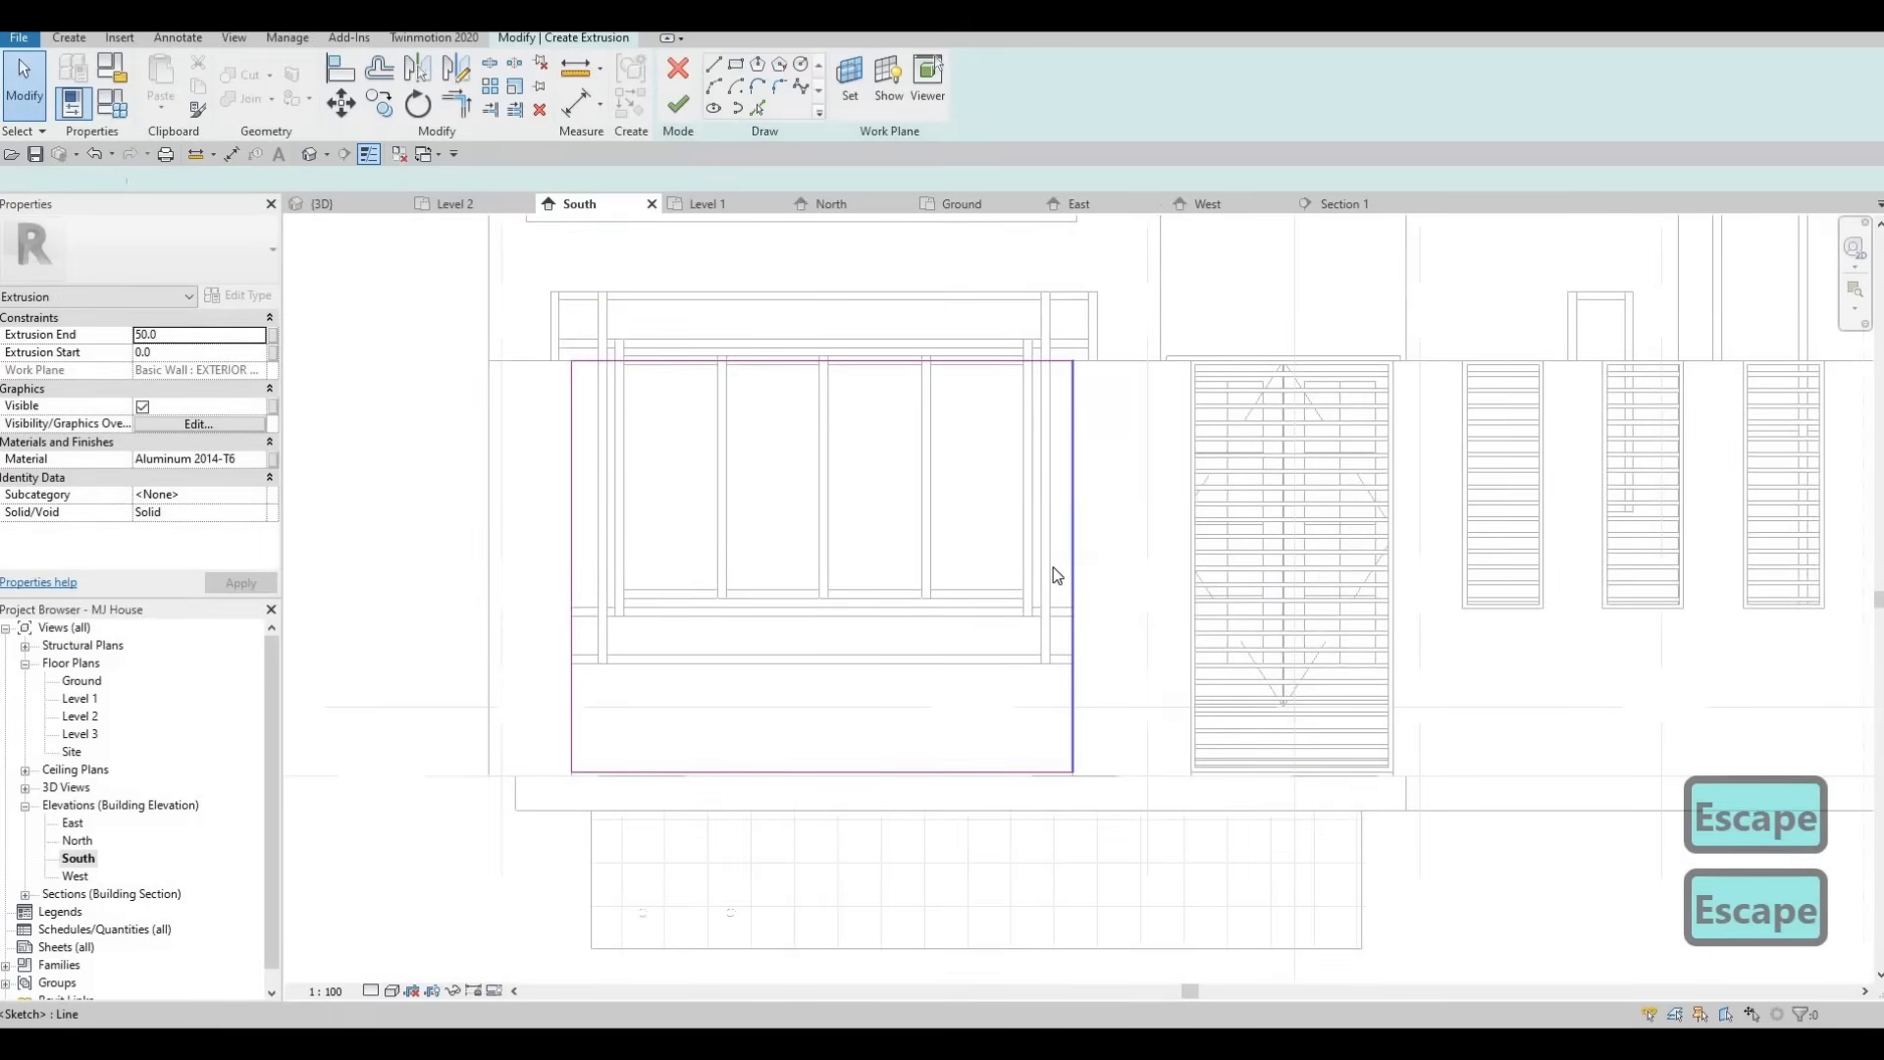
Nudge the rectangle's right and left sides one step inward to narrow the frame outline.
click(1058, 569)
key(Left)
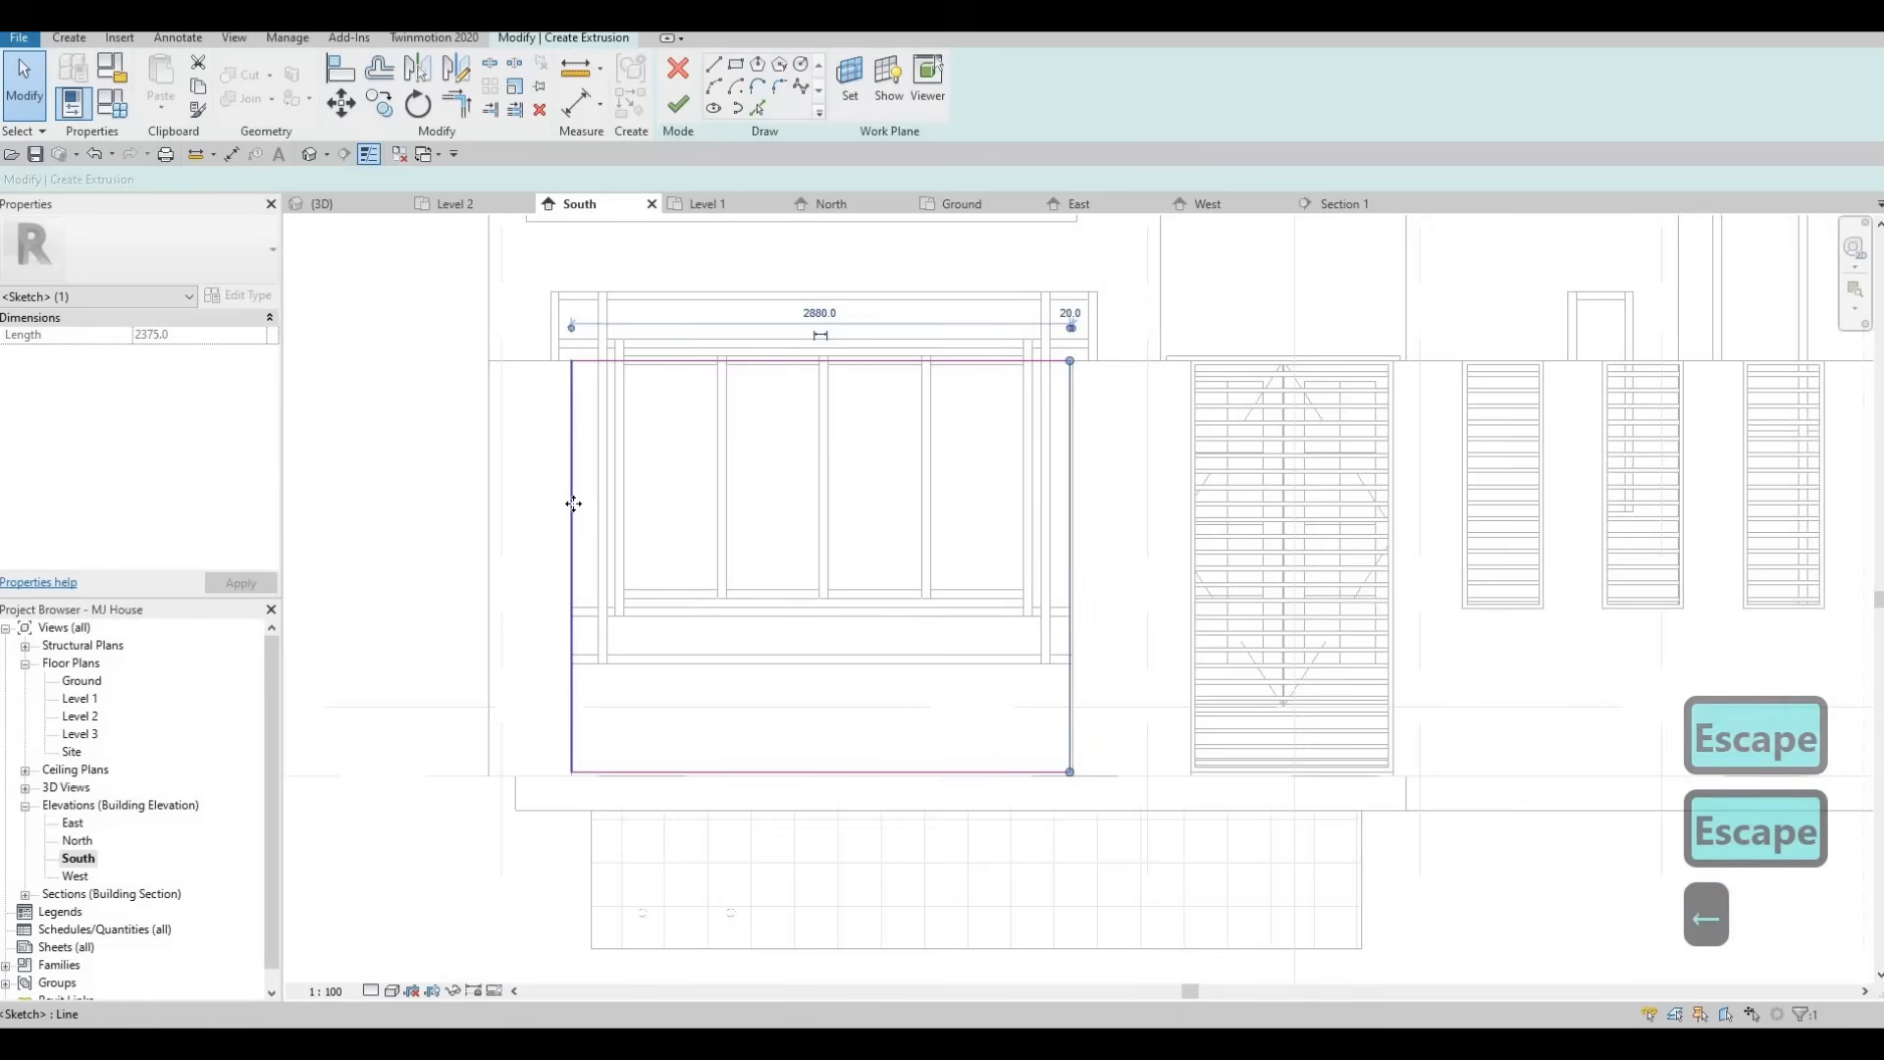
click(573, 508)
key(Right)
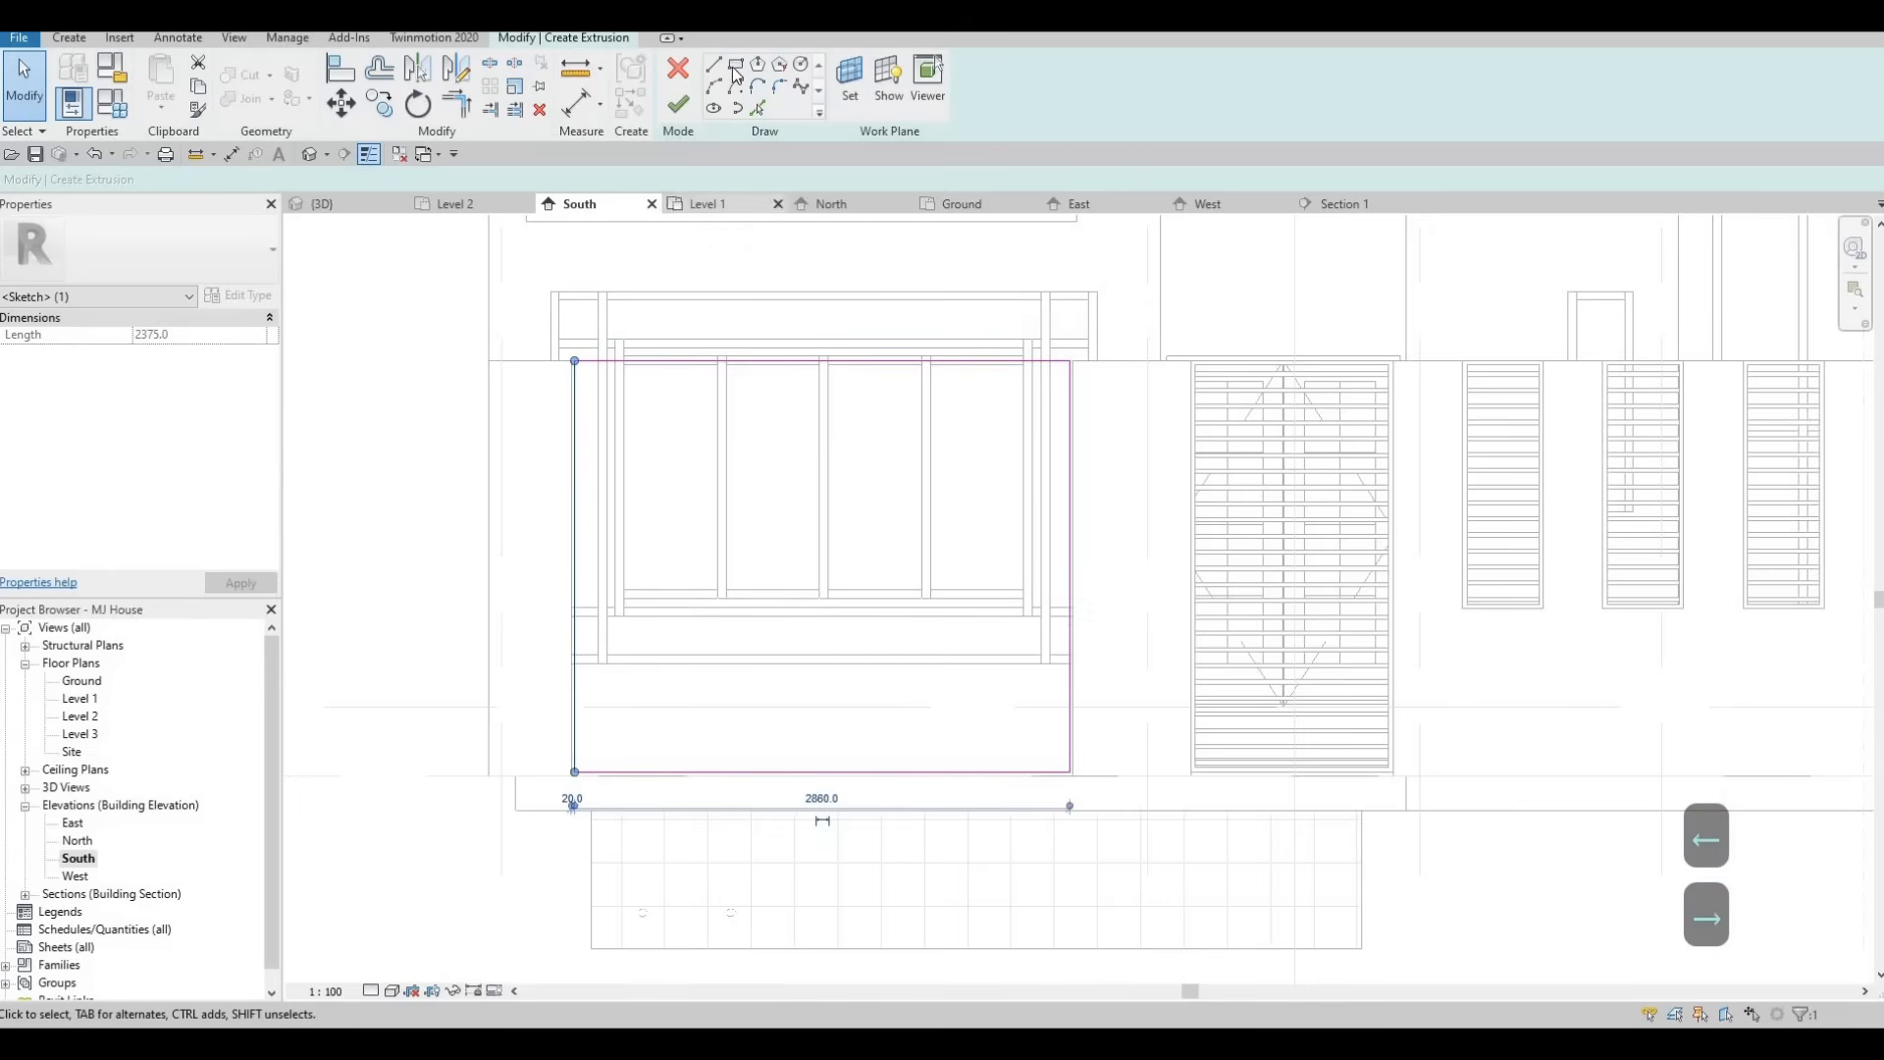
click(735, 66)
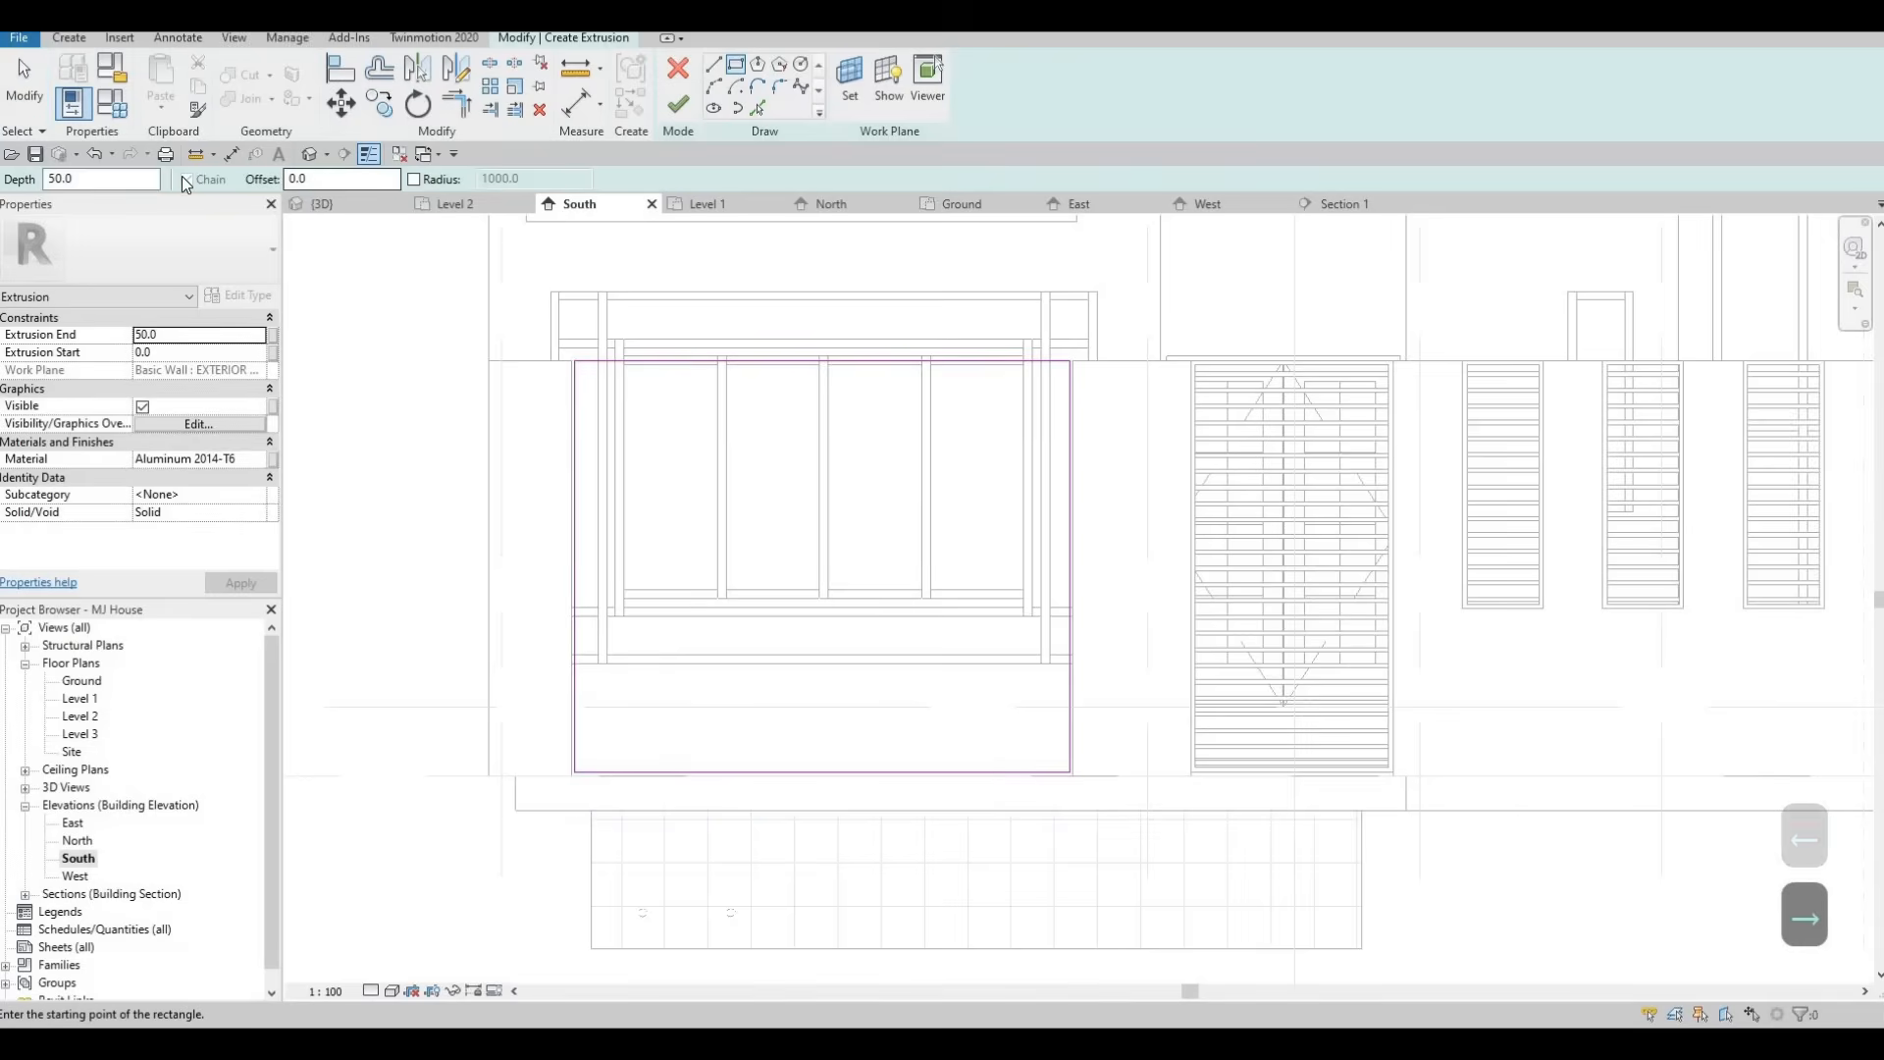
Set the rectangle offset to 25 mm and sketch an inner rectangle along the window outline to form the frame's inner edge.
double_click(305, 179)
text(25)
key(Return)
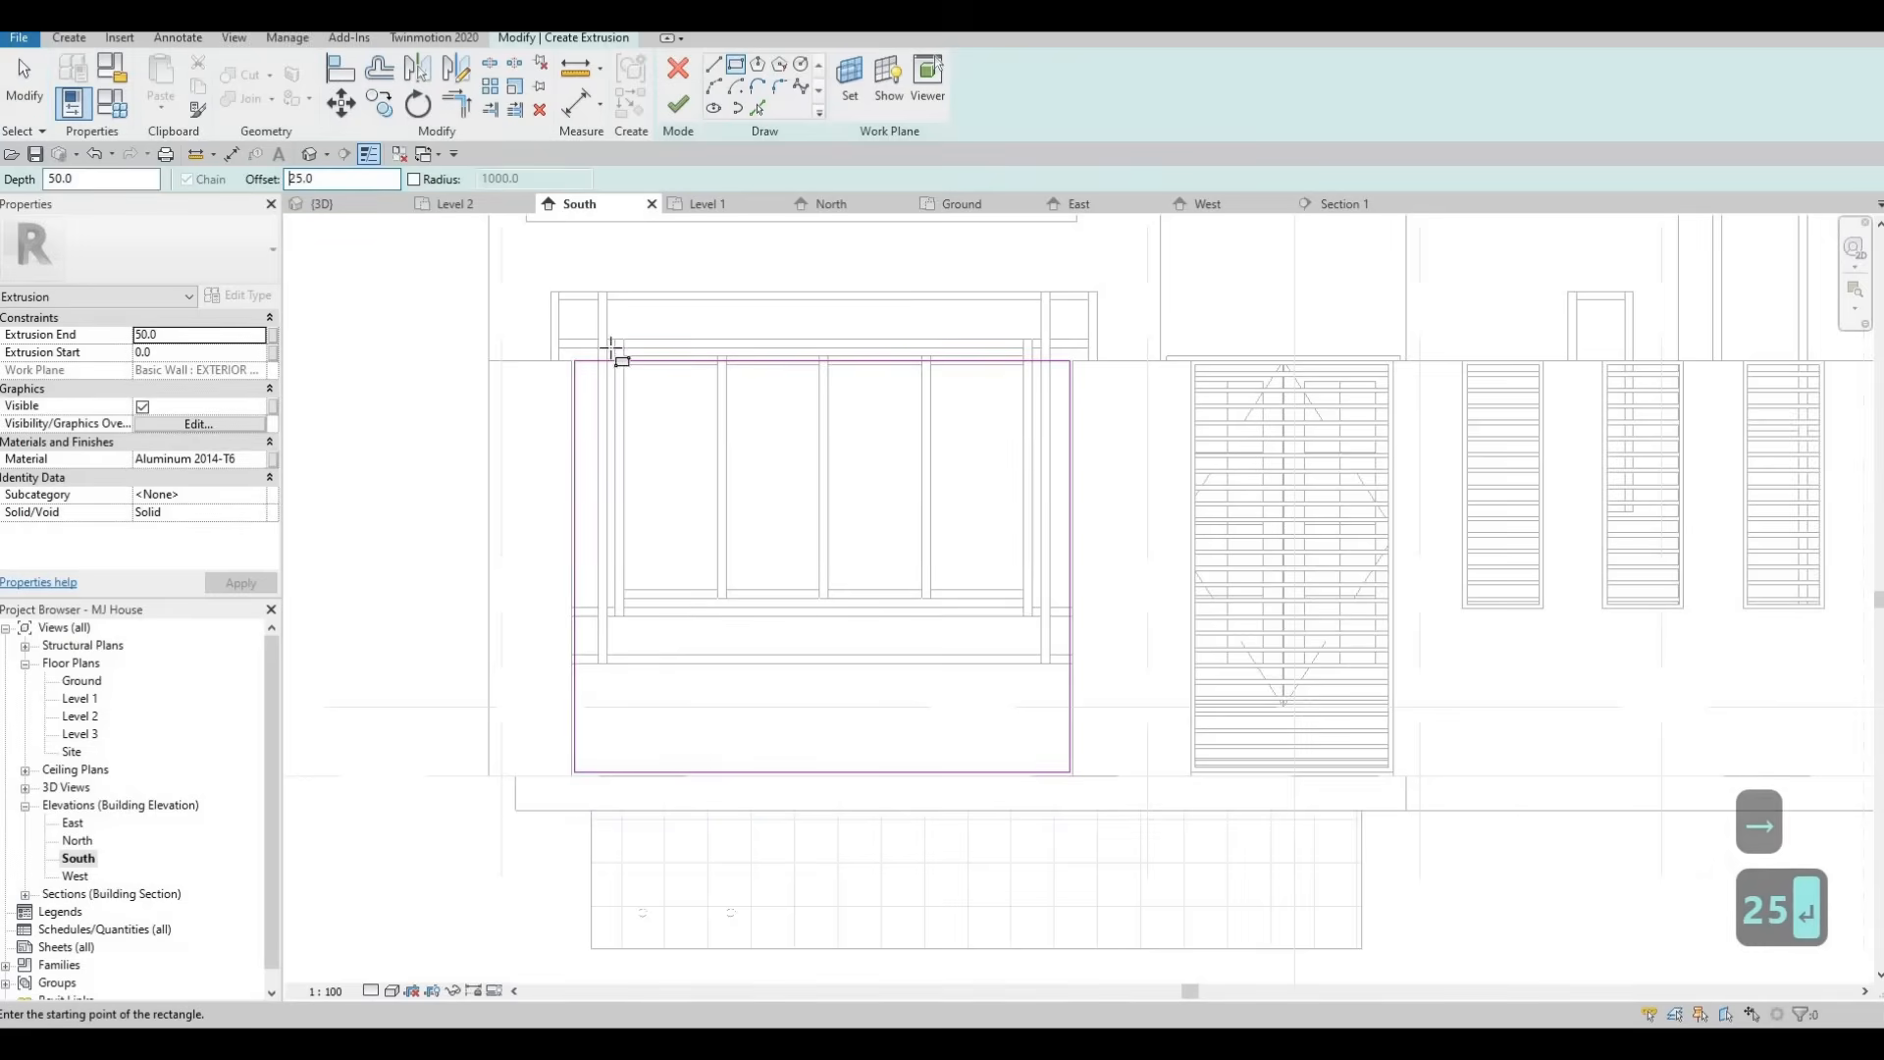
click(575, 362)
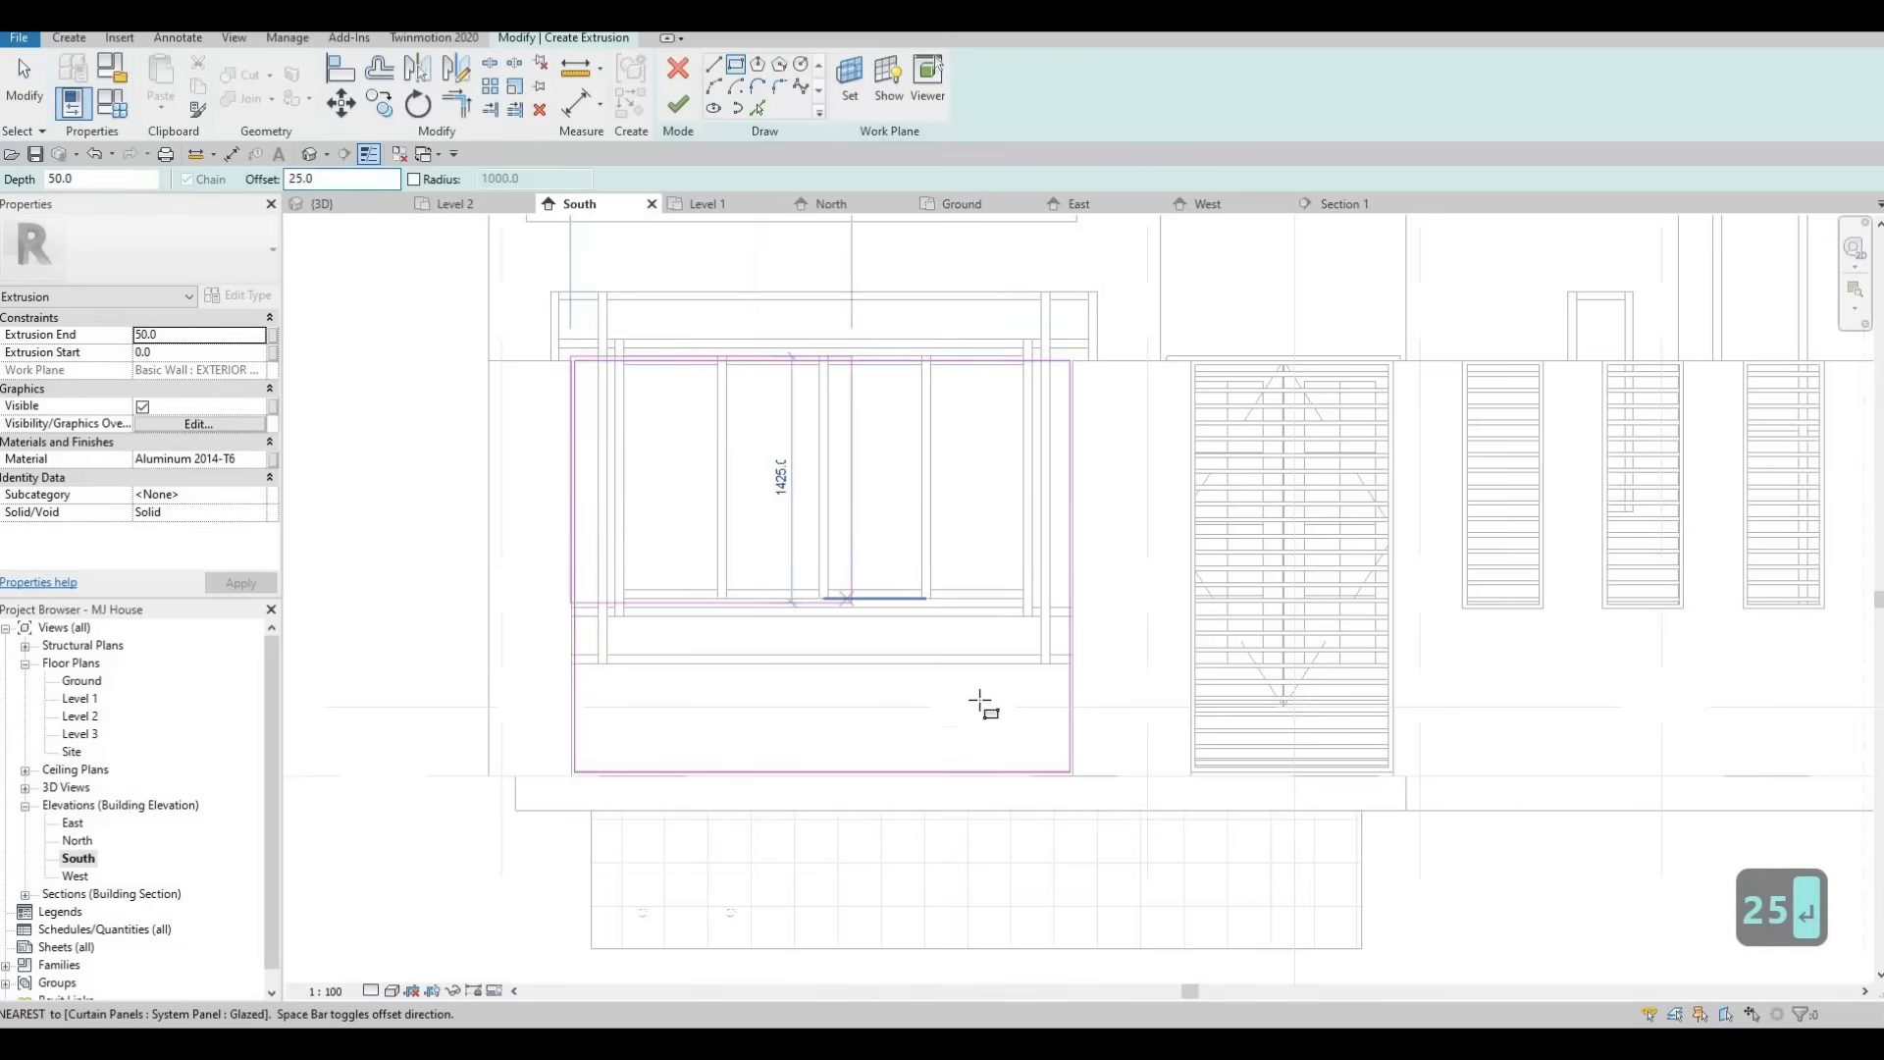
scroll(1080, 791, up, 2)
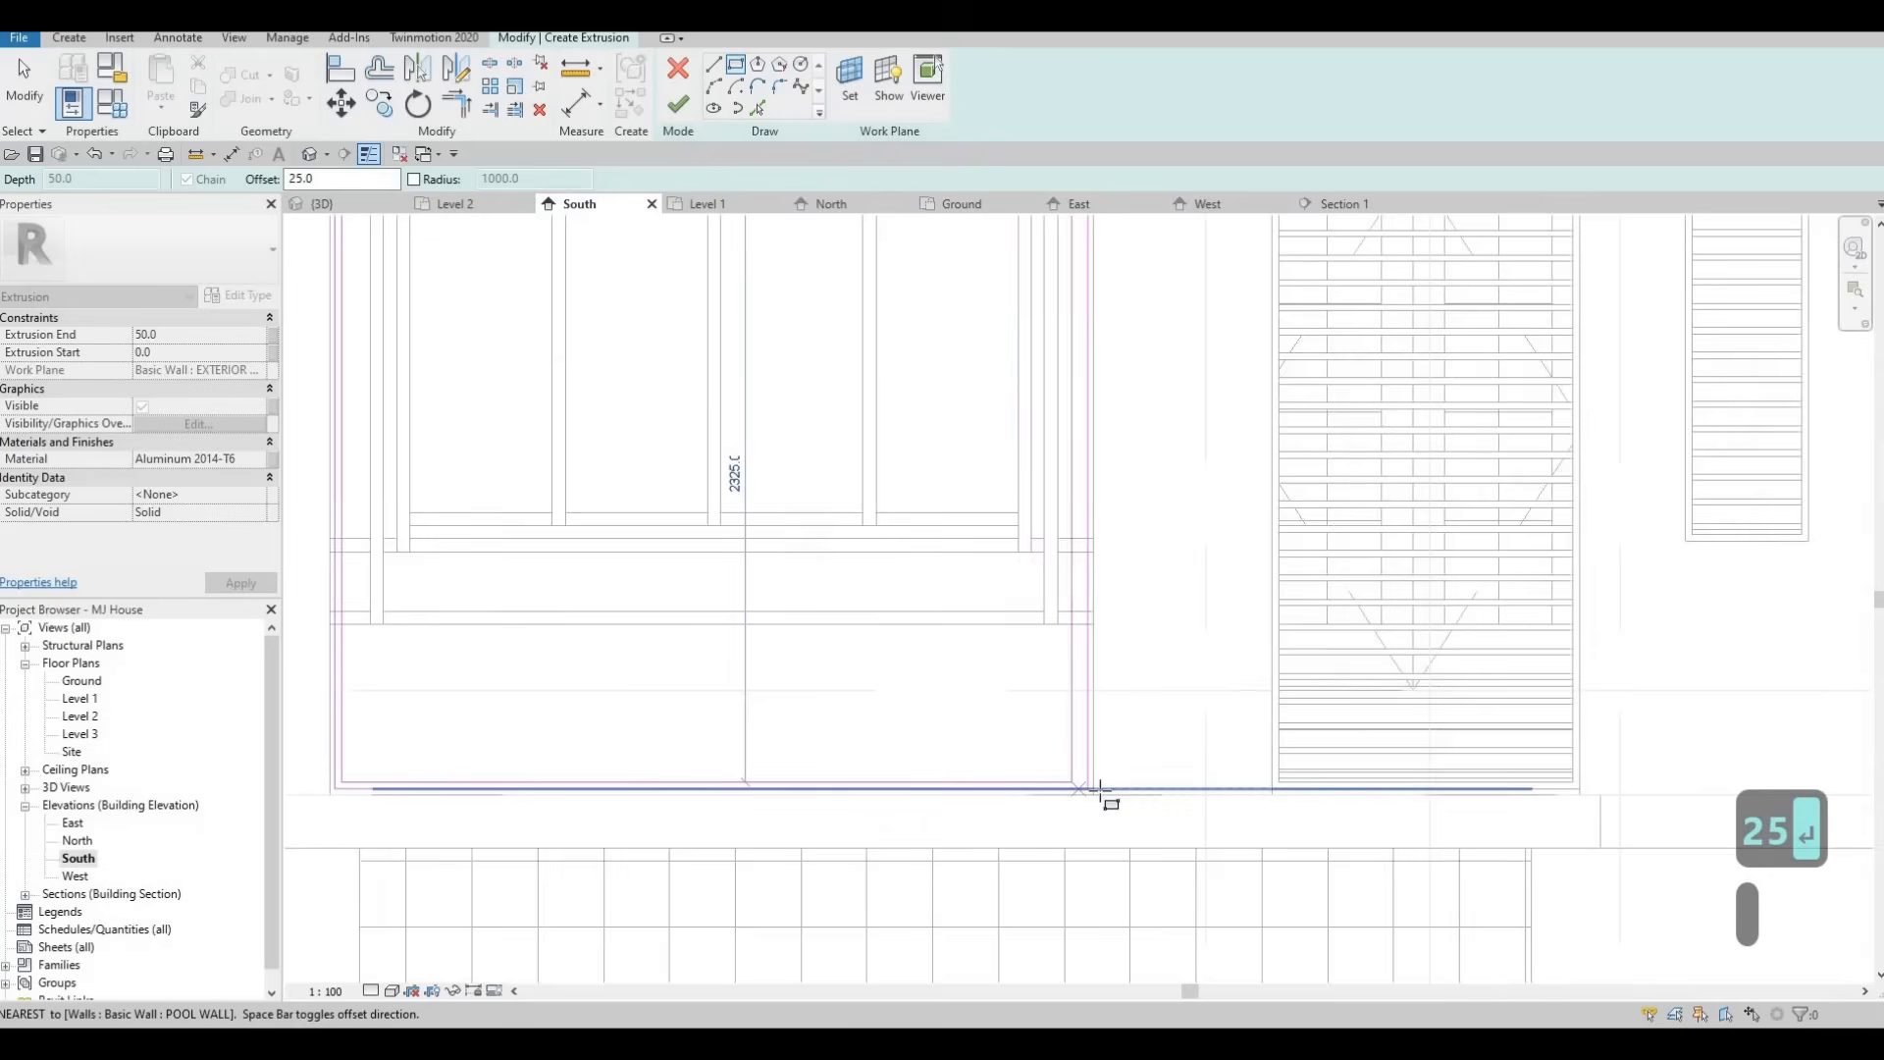
scroll(1097, 790, up, 2)
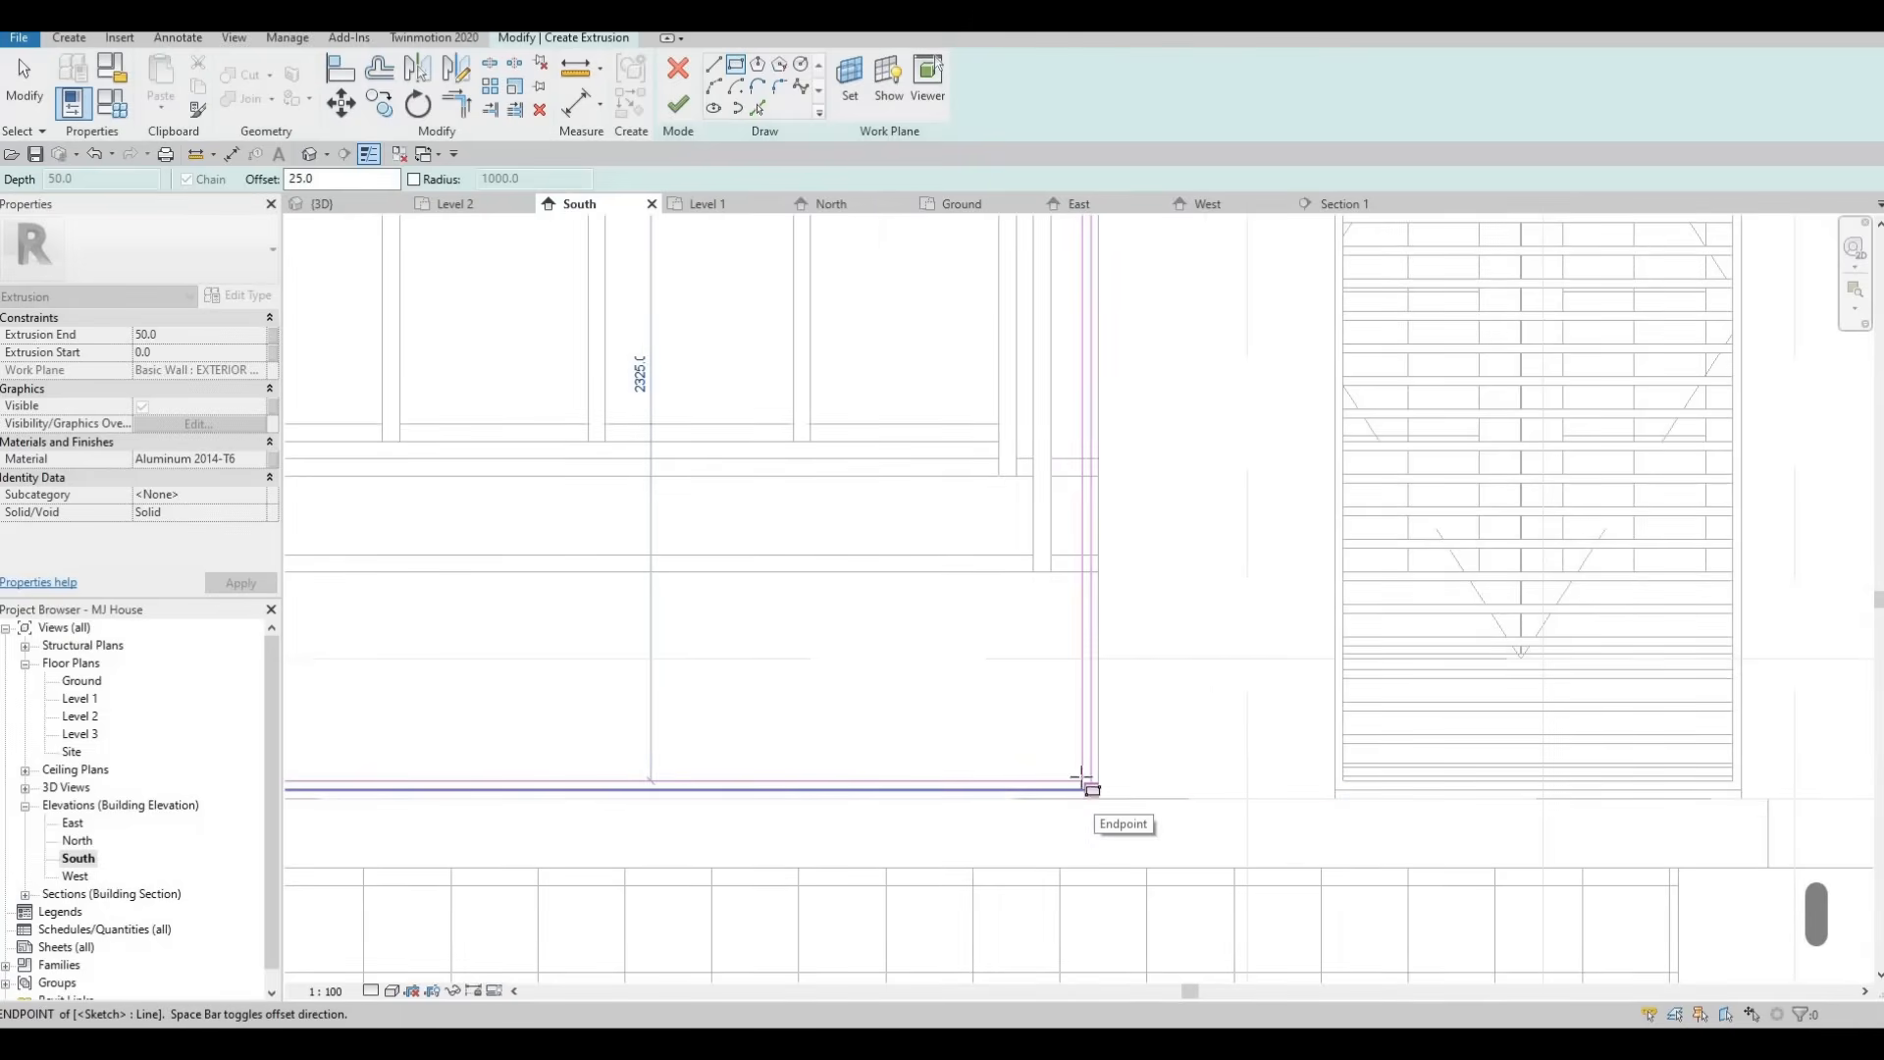
click(1089, 785)
scroll(1217, 386, down, 3)
key(Escape)
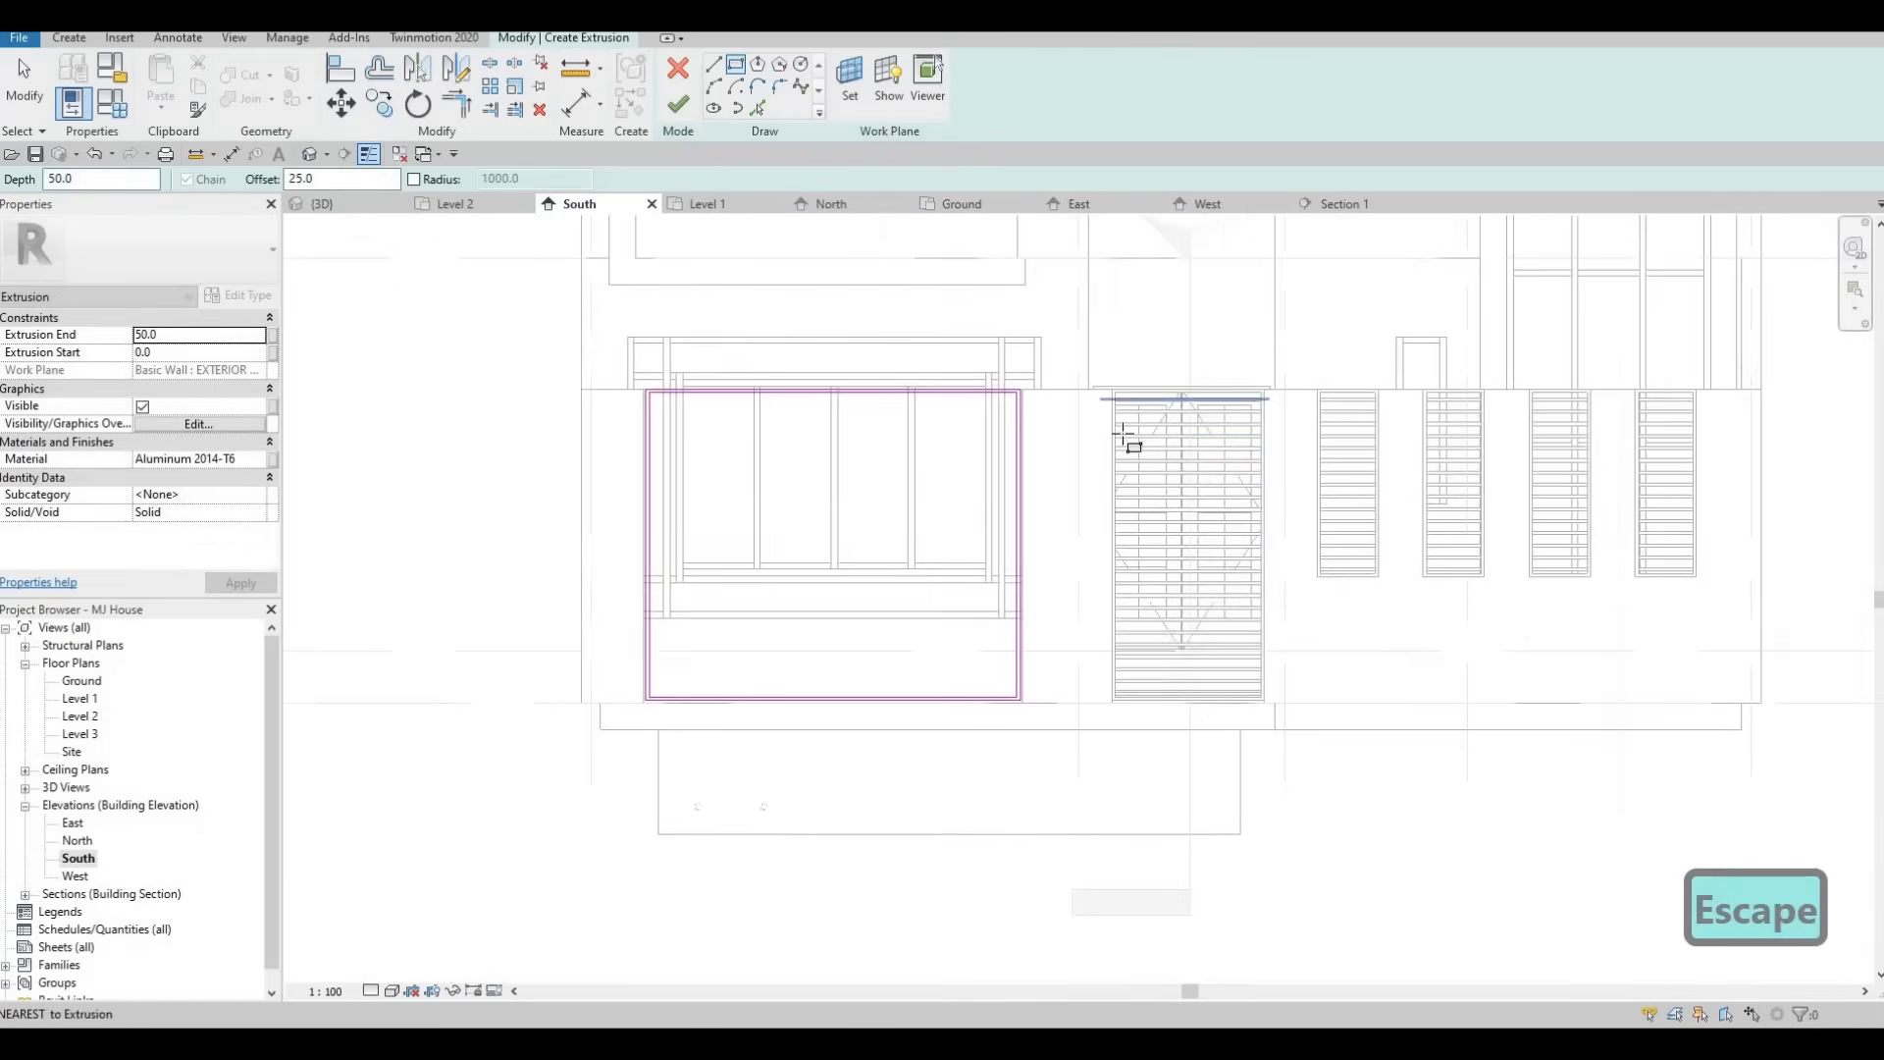
Finish the frame extrusion sketch and inspect the new frame in the 3D view.
scroll(1217, 388, up, 2)
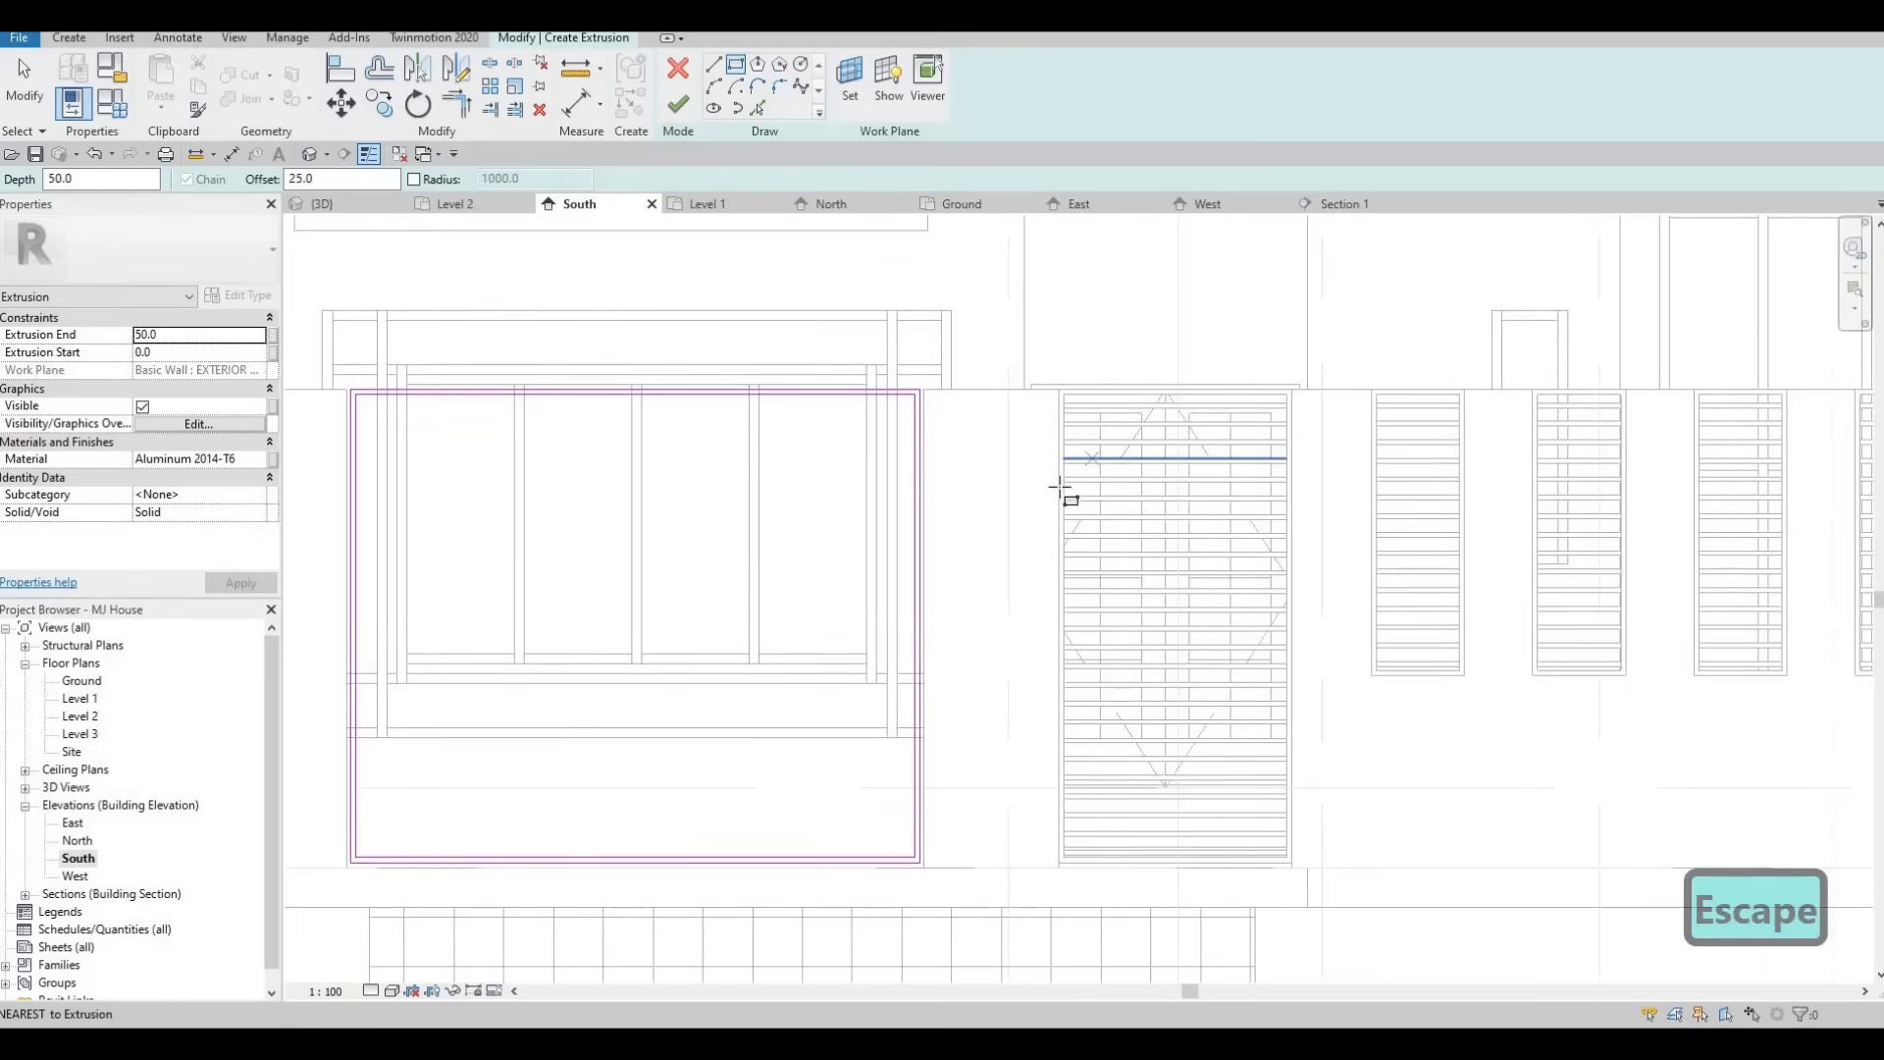
scroll(968, 370, down, 2)
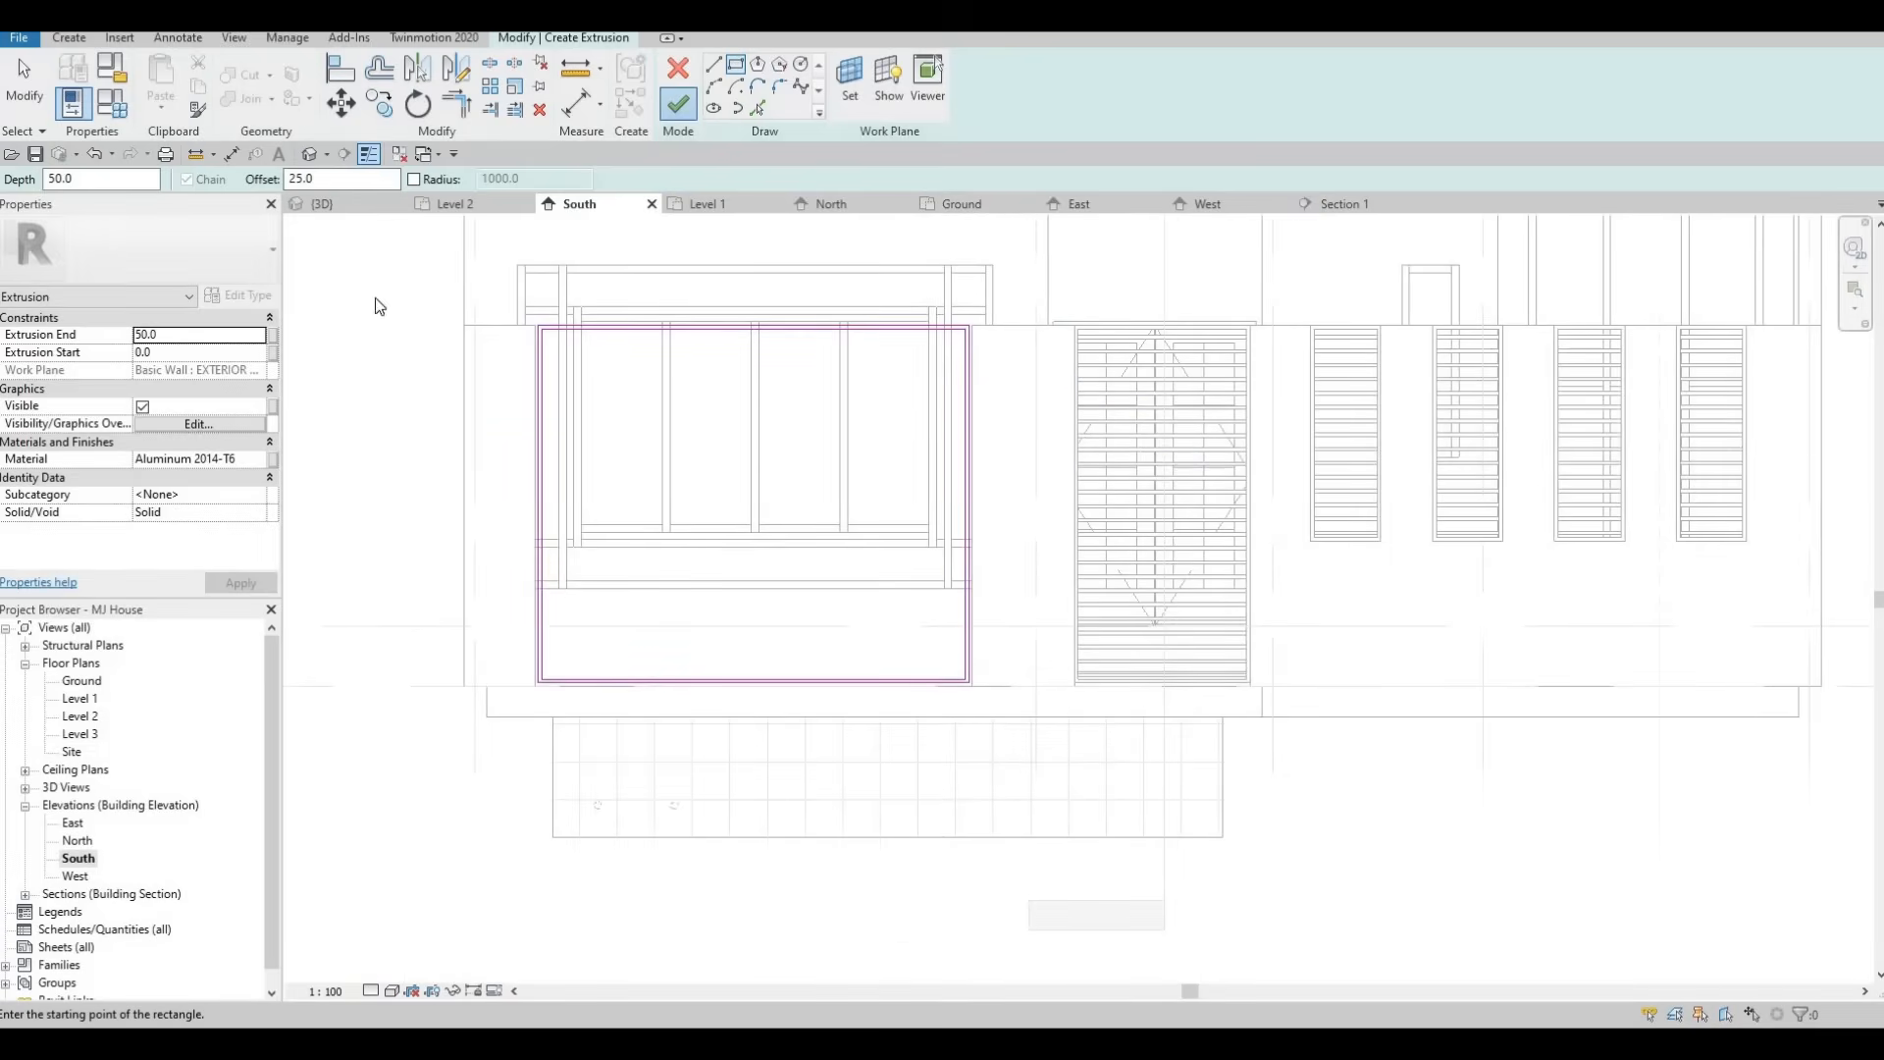
click(340, 207)
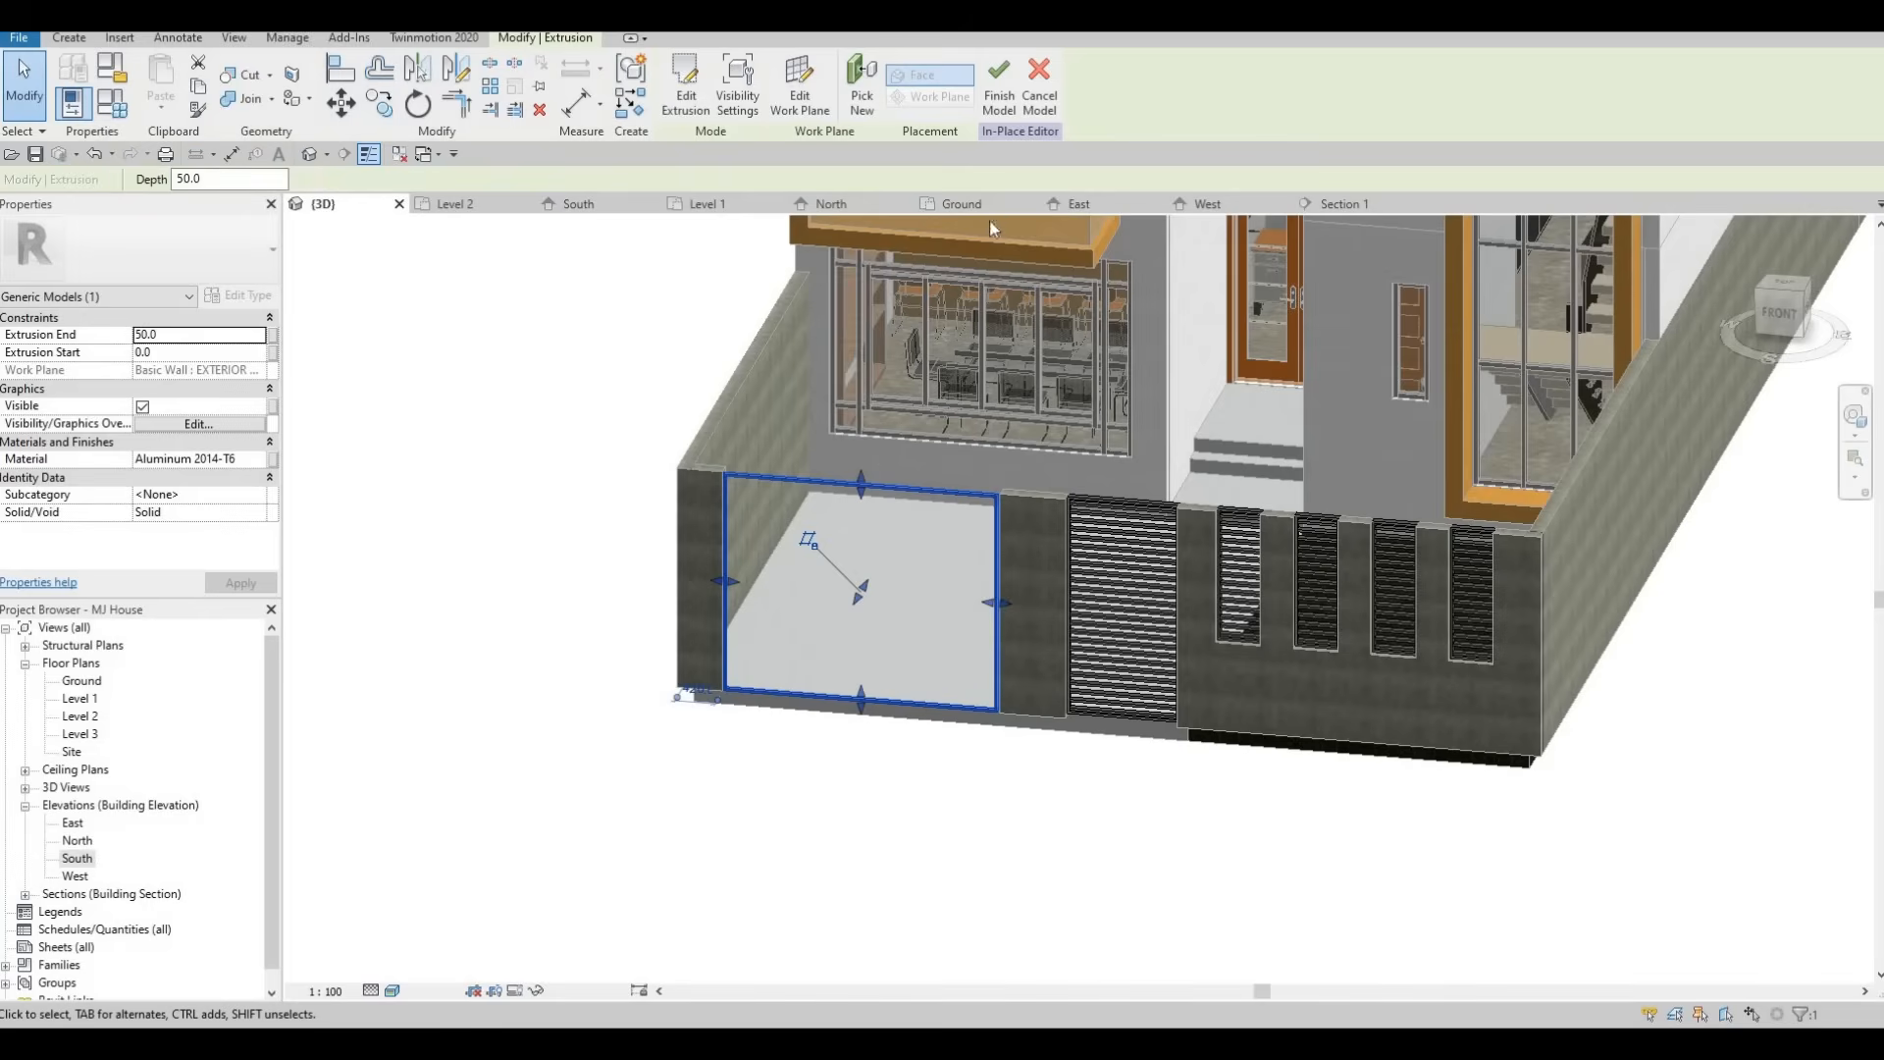
In the Ground floor plan, reposition the frame extrusion within the wall thickness and finish the in-place model.
click(982, 205)
scroll(531, 486, up, 3)
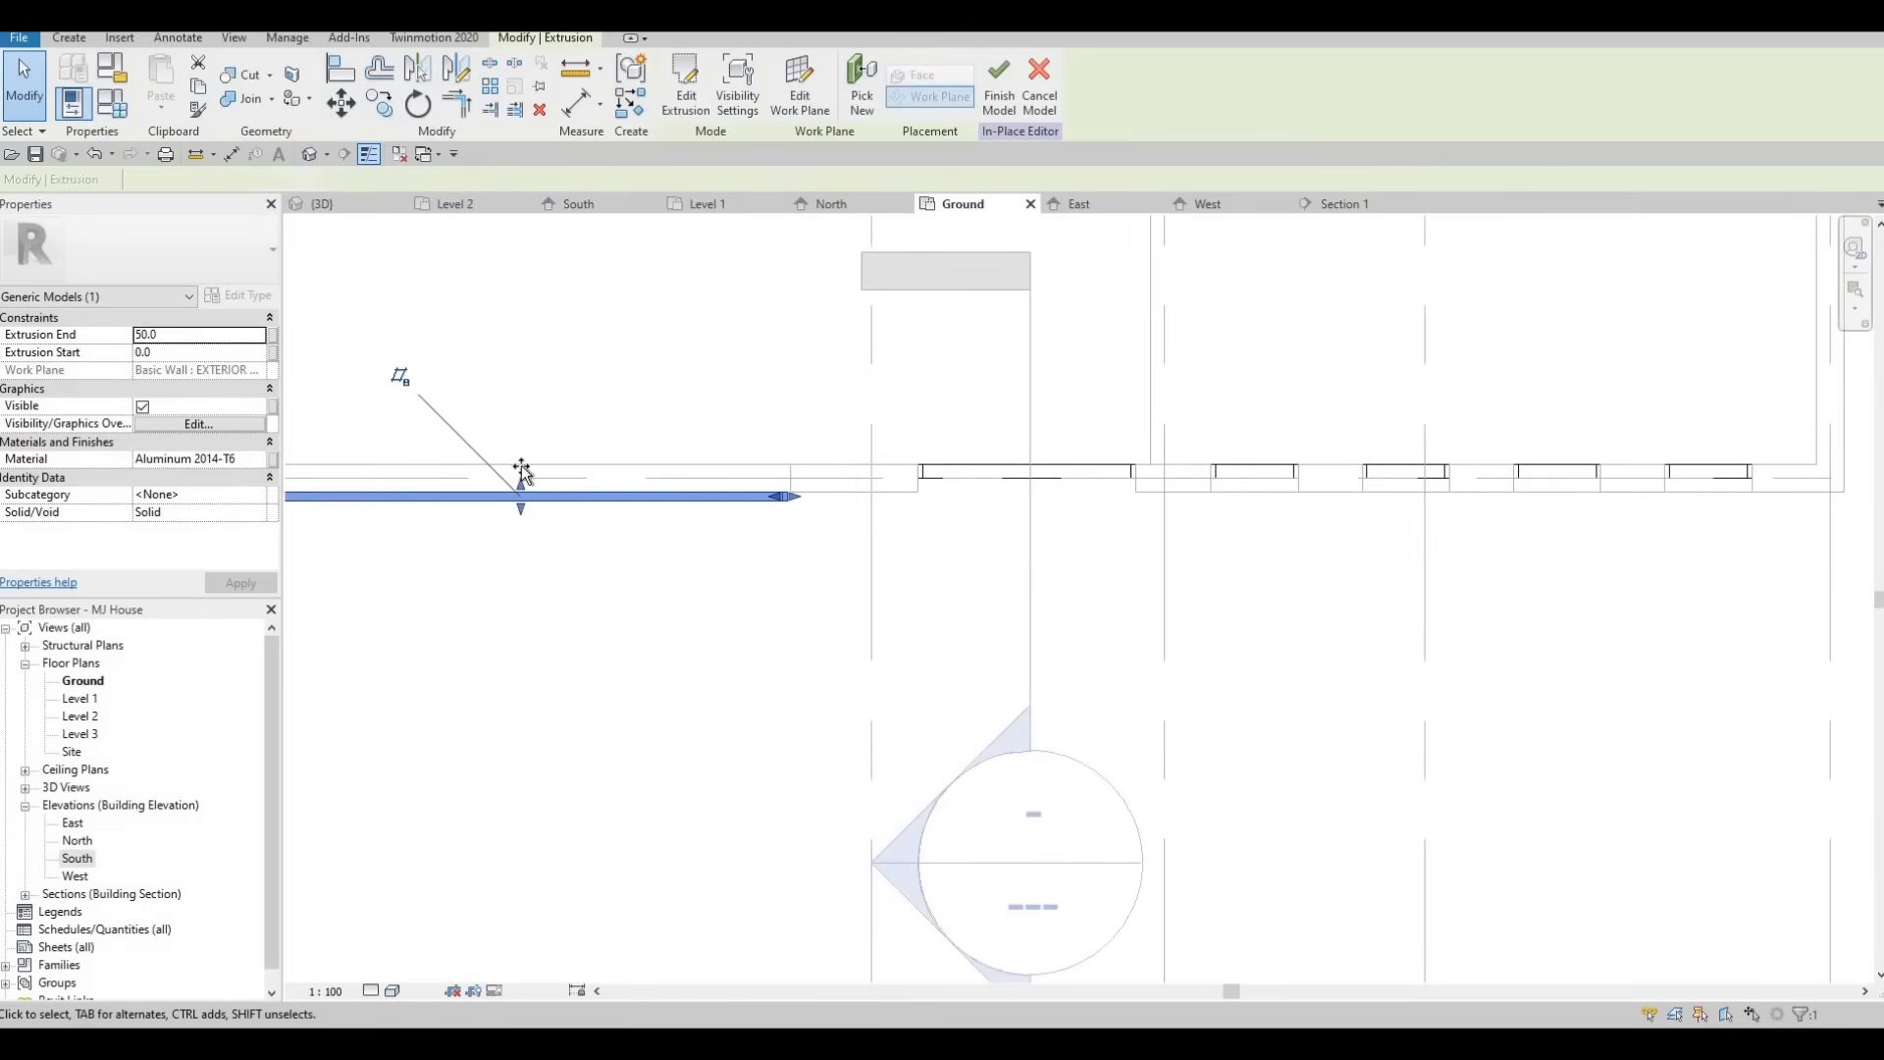
mouse_move(521, 475)
mouse_down()
mouse_move(522, 449)
mouse_move(526, 484)
mouse_up()
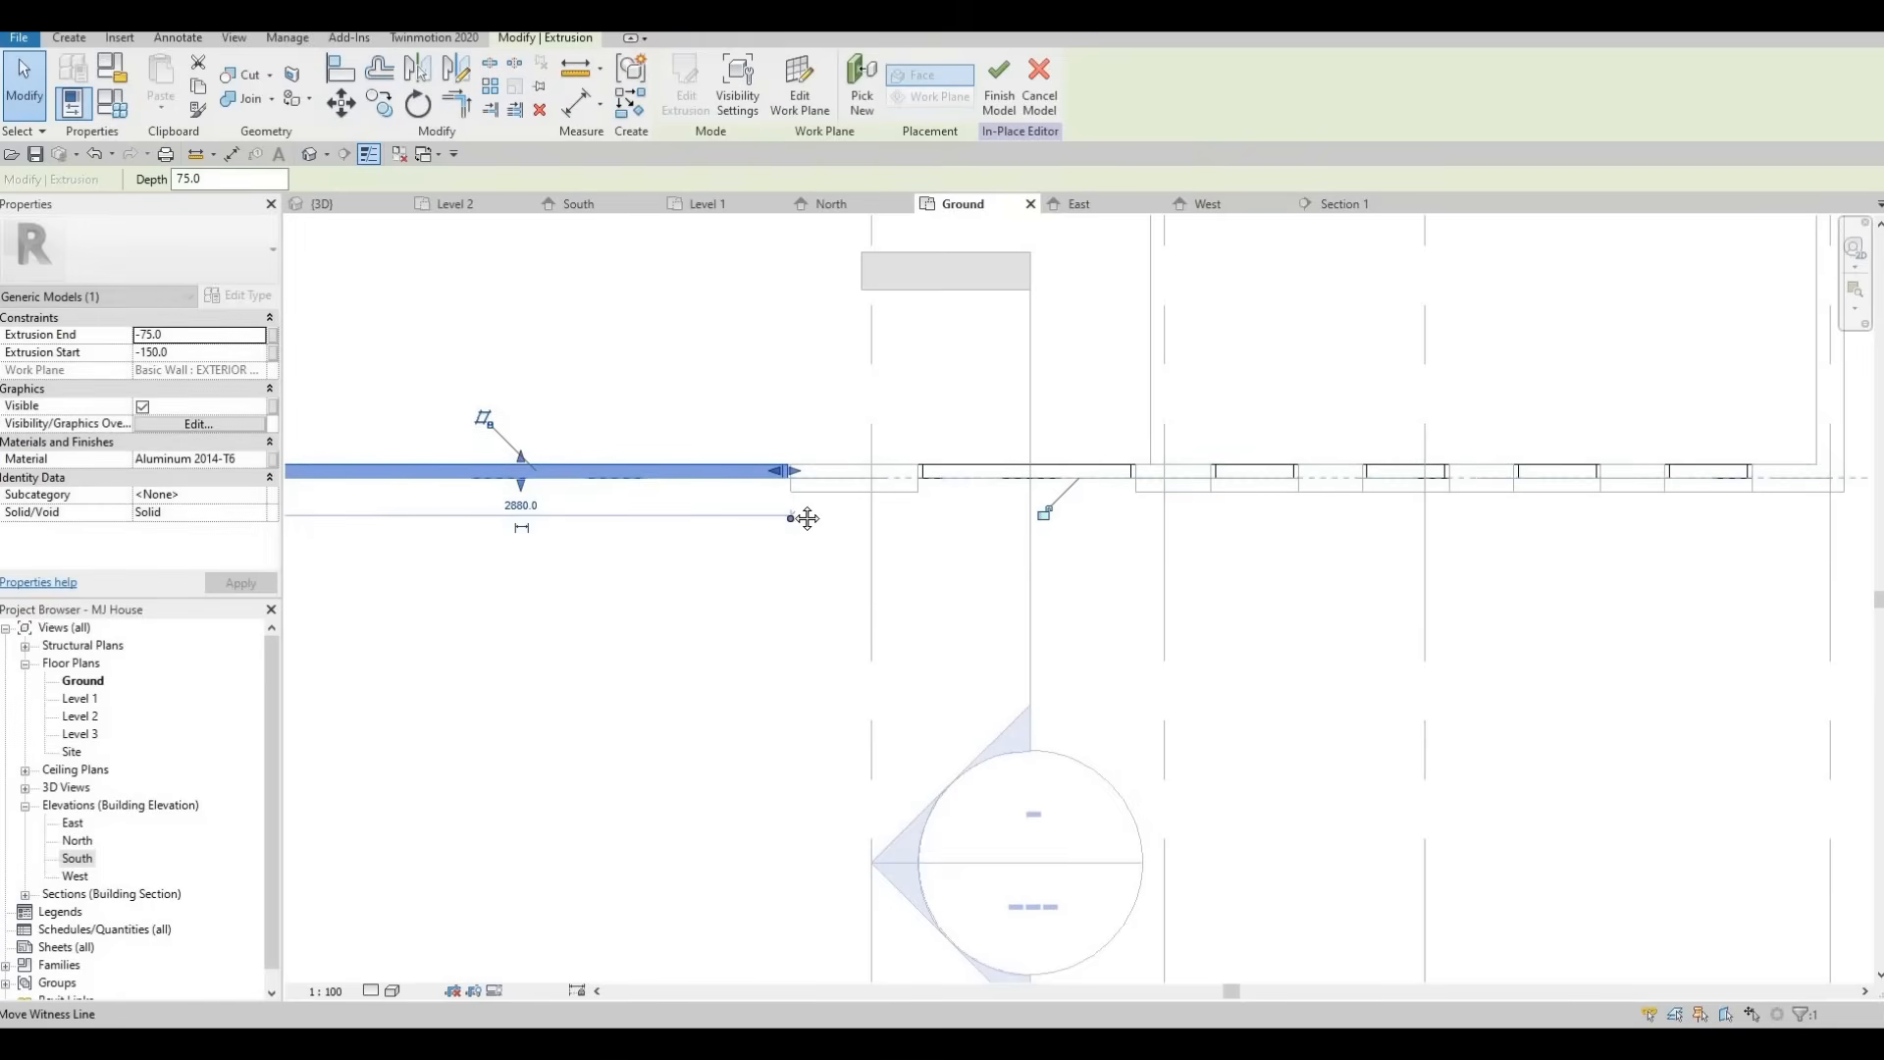
middle_drag(868, 520, 908, 521)
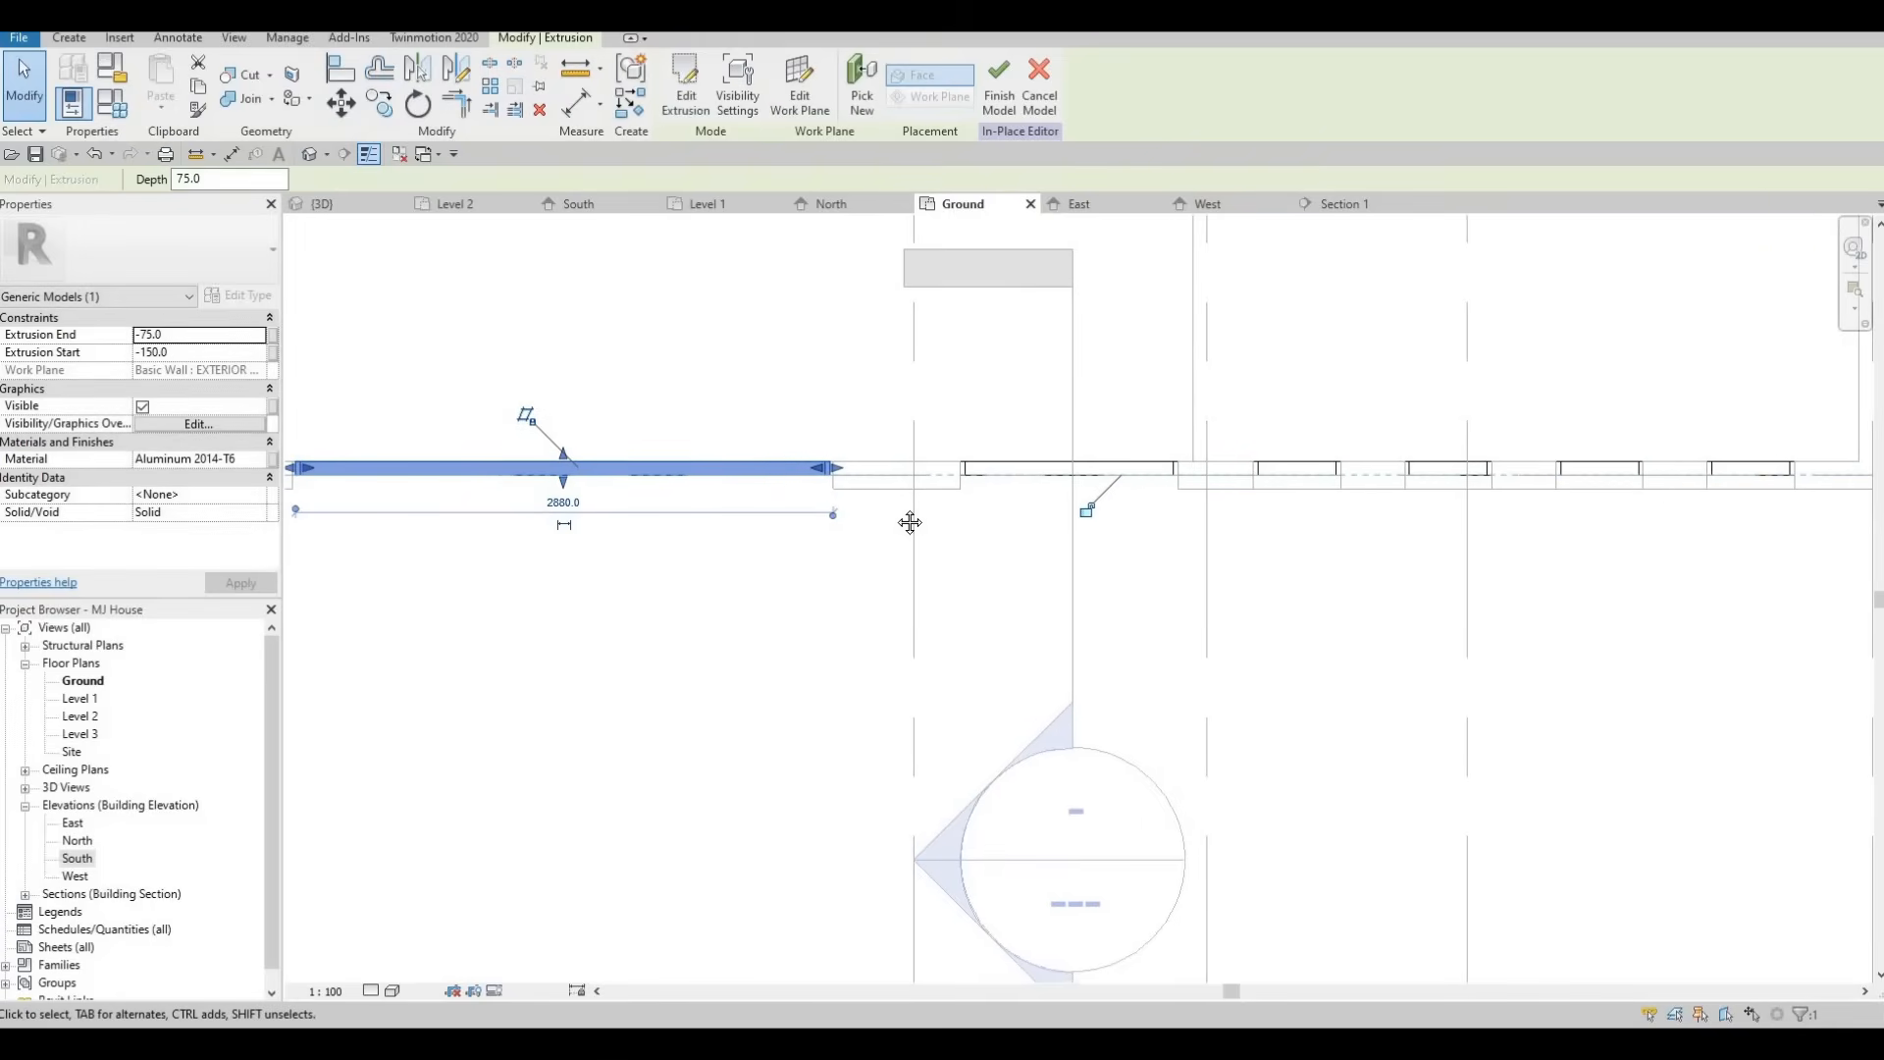
click(999, 93)
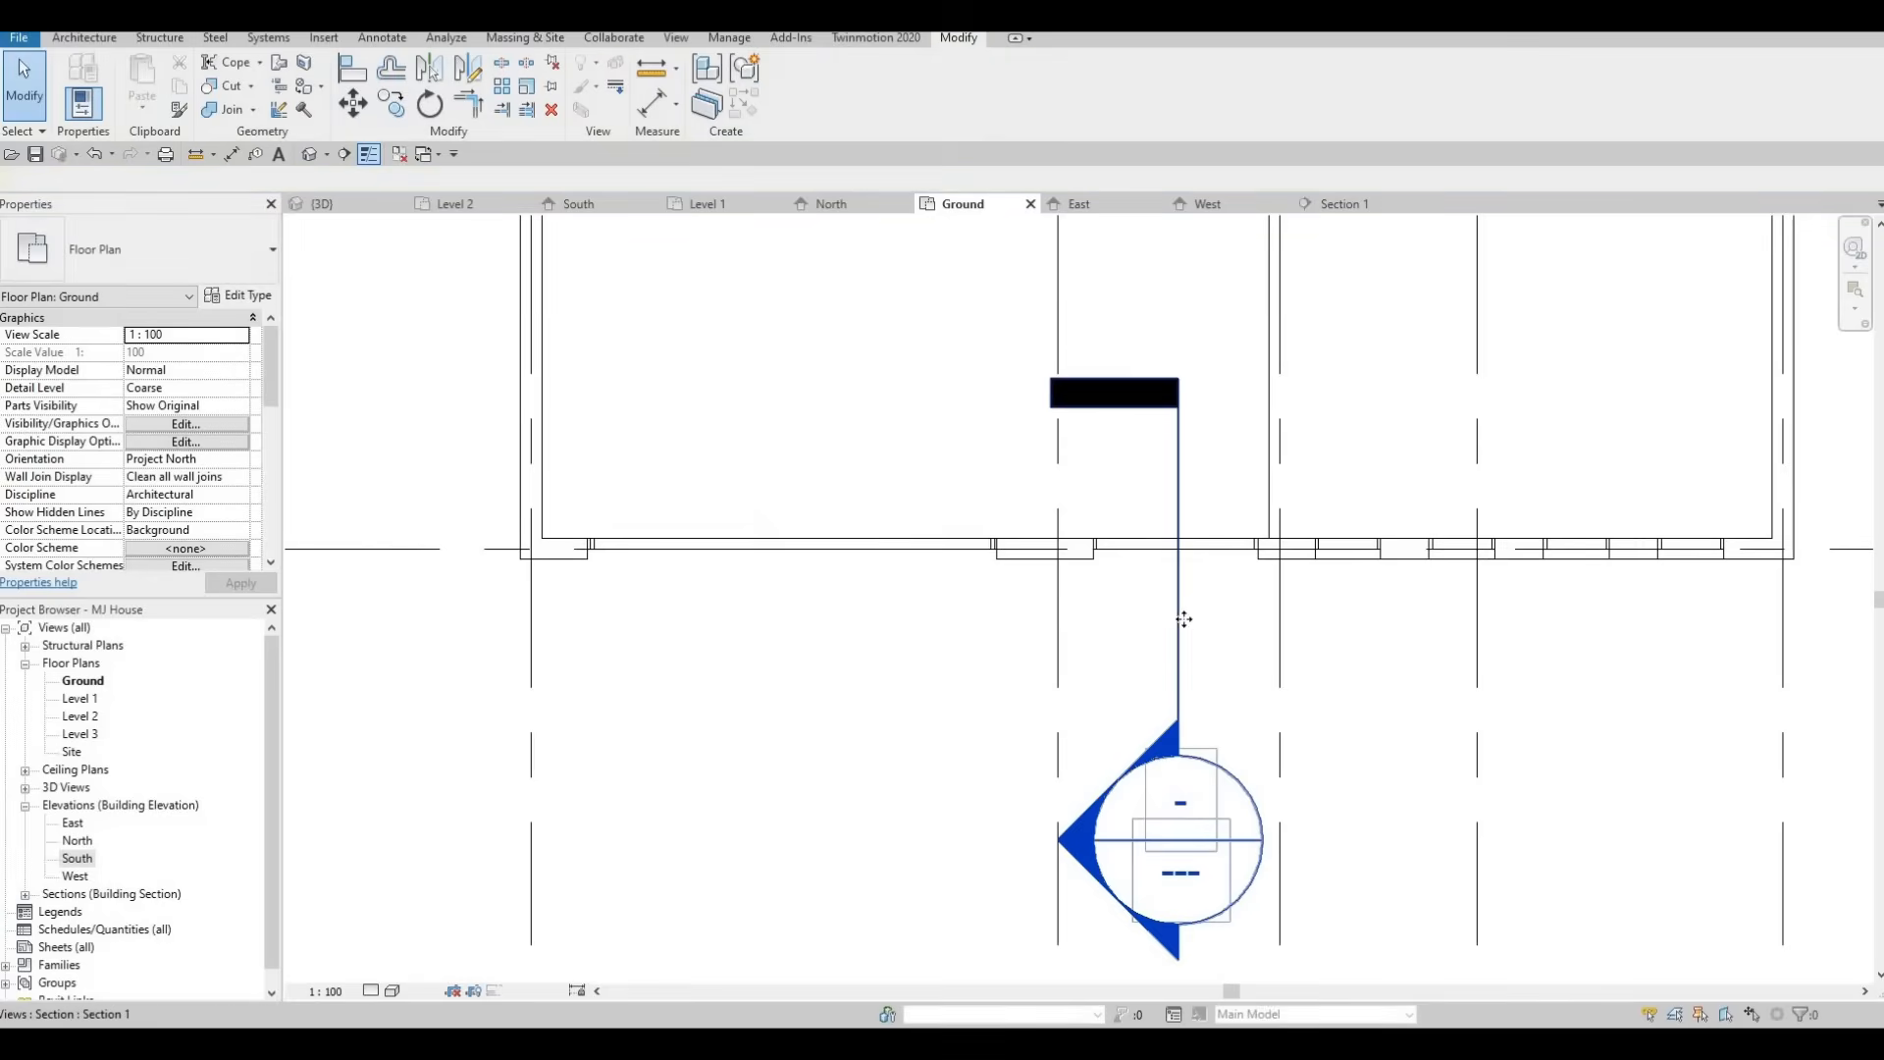
Move the Section 1 line so it cuts through the new window frame.
click(1179, 620)
drag(1179, 633, 899, 603)
key(Escape)
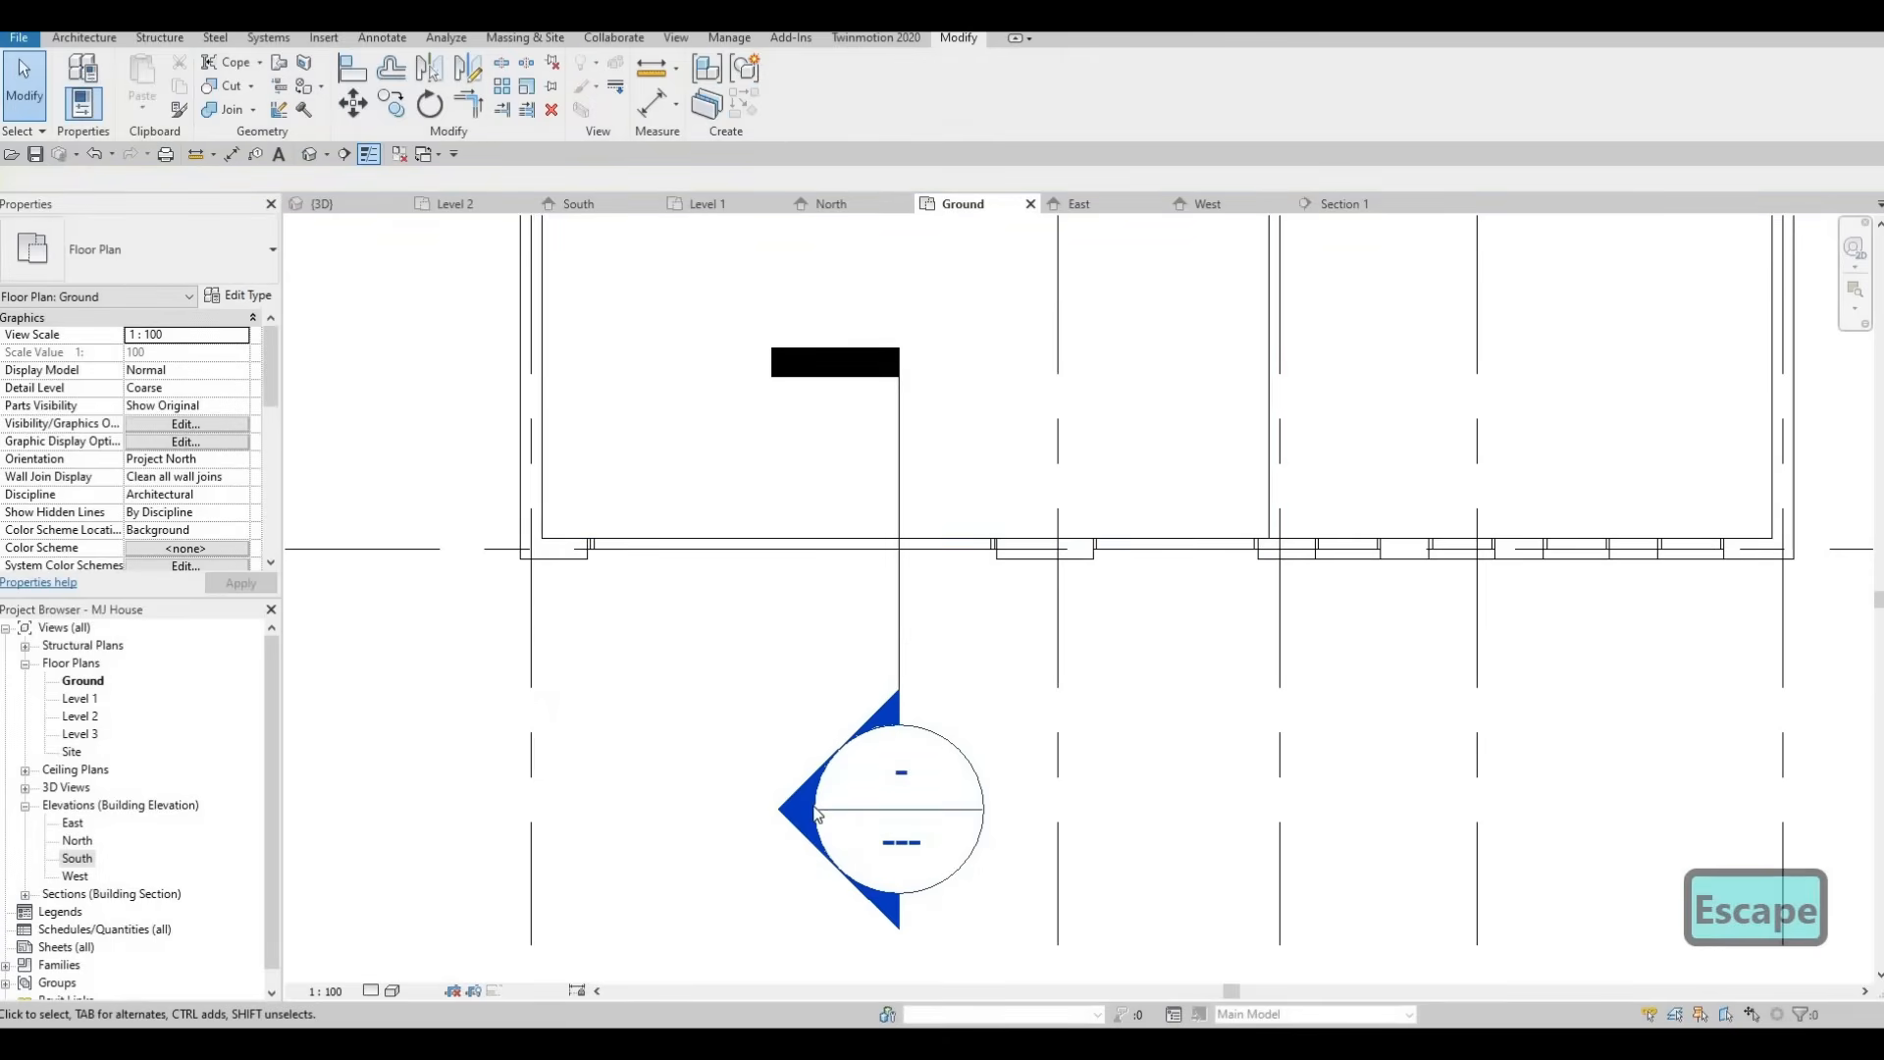
Open Section 1, edit the in-place frame model and start a new extrusion by picking a work plane.
click(1344, 204)
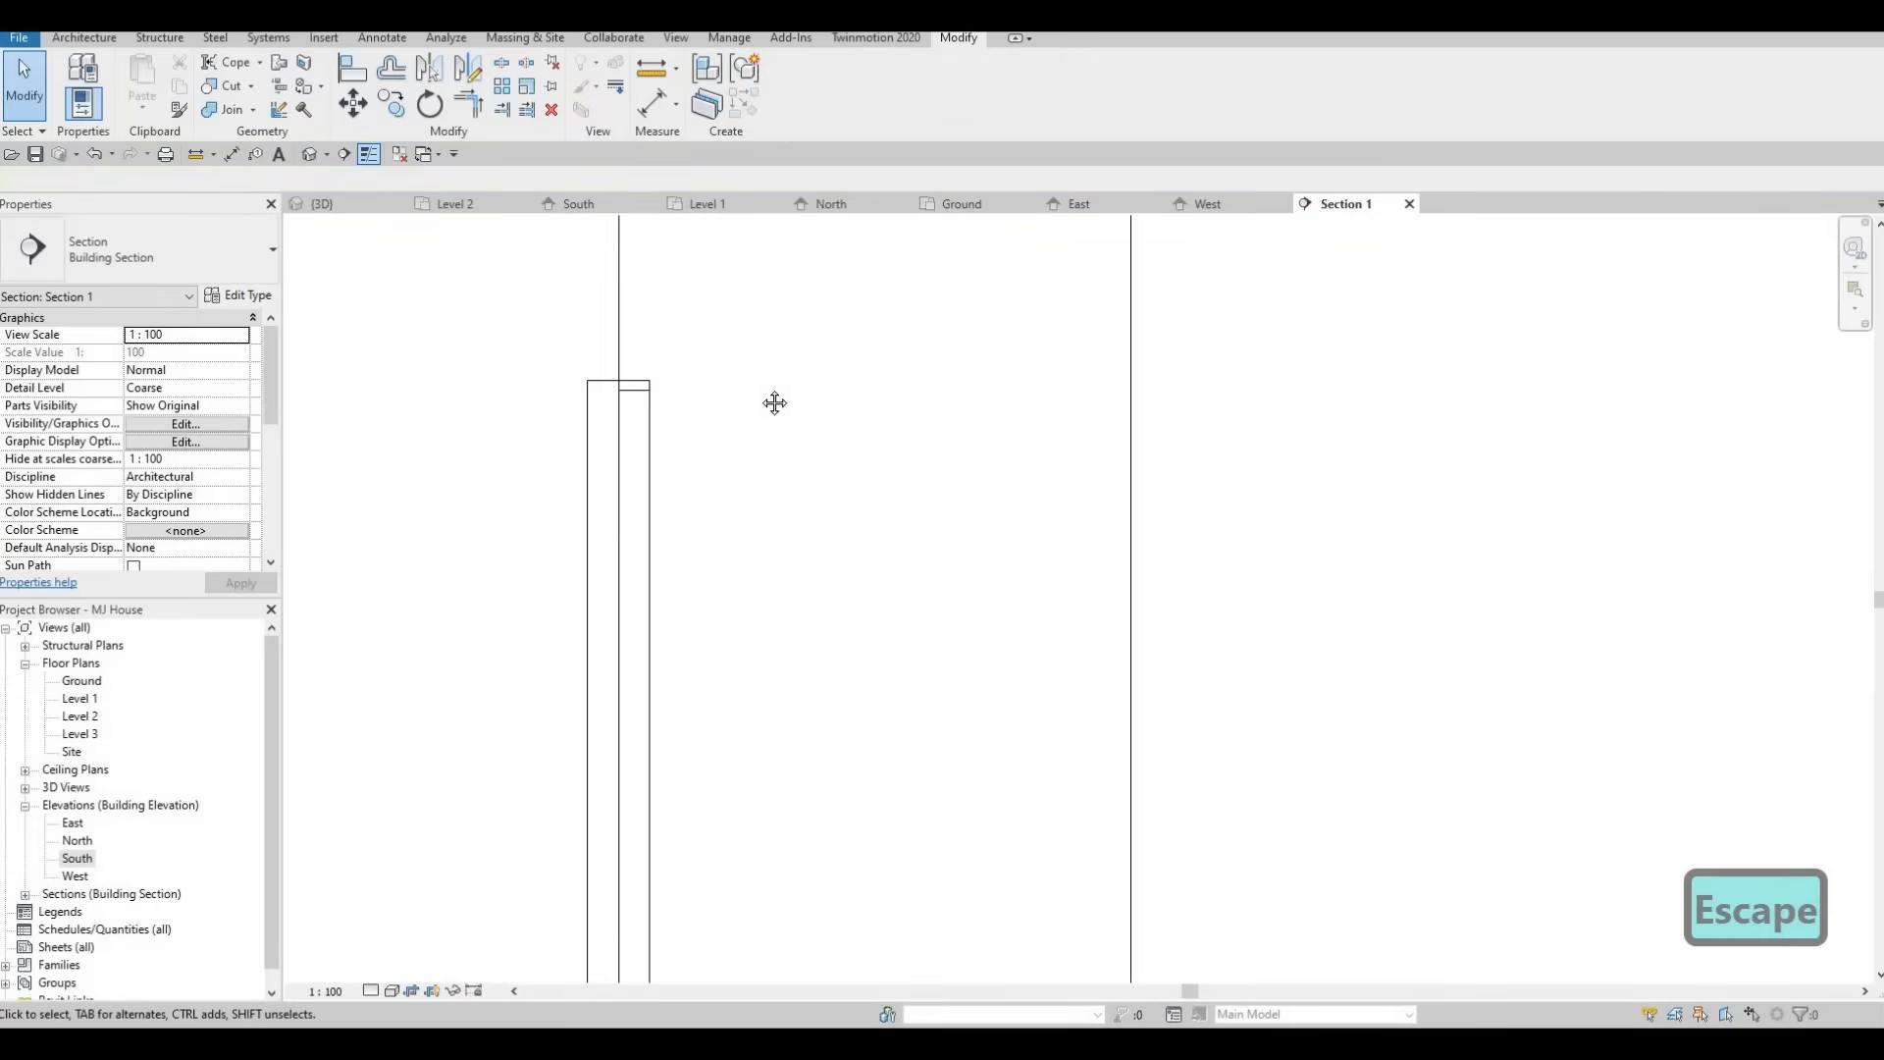
scroll(775, 402, down, 3)
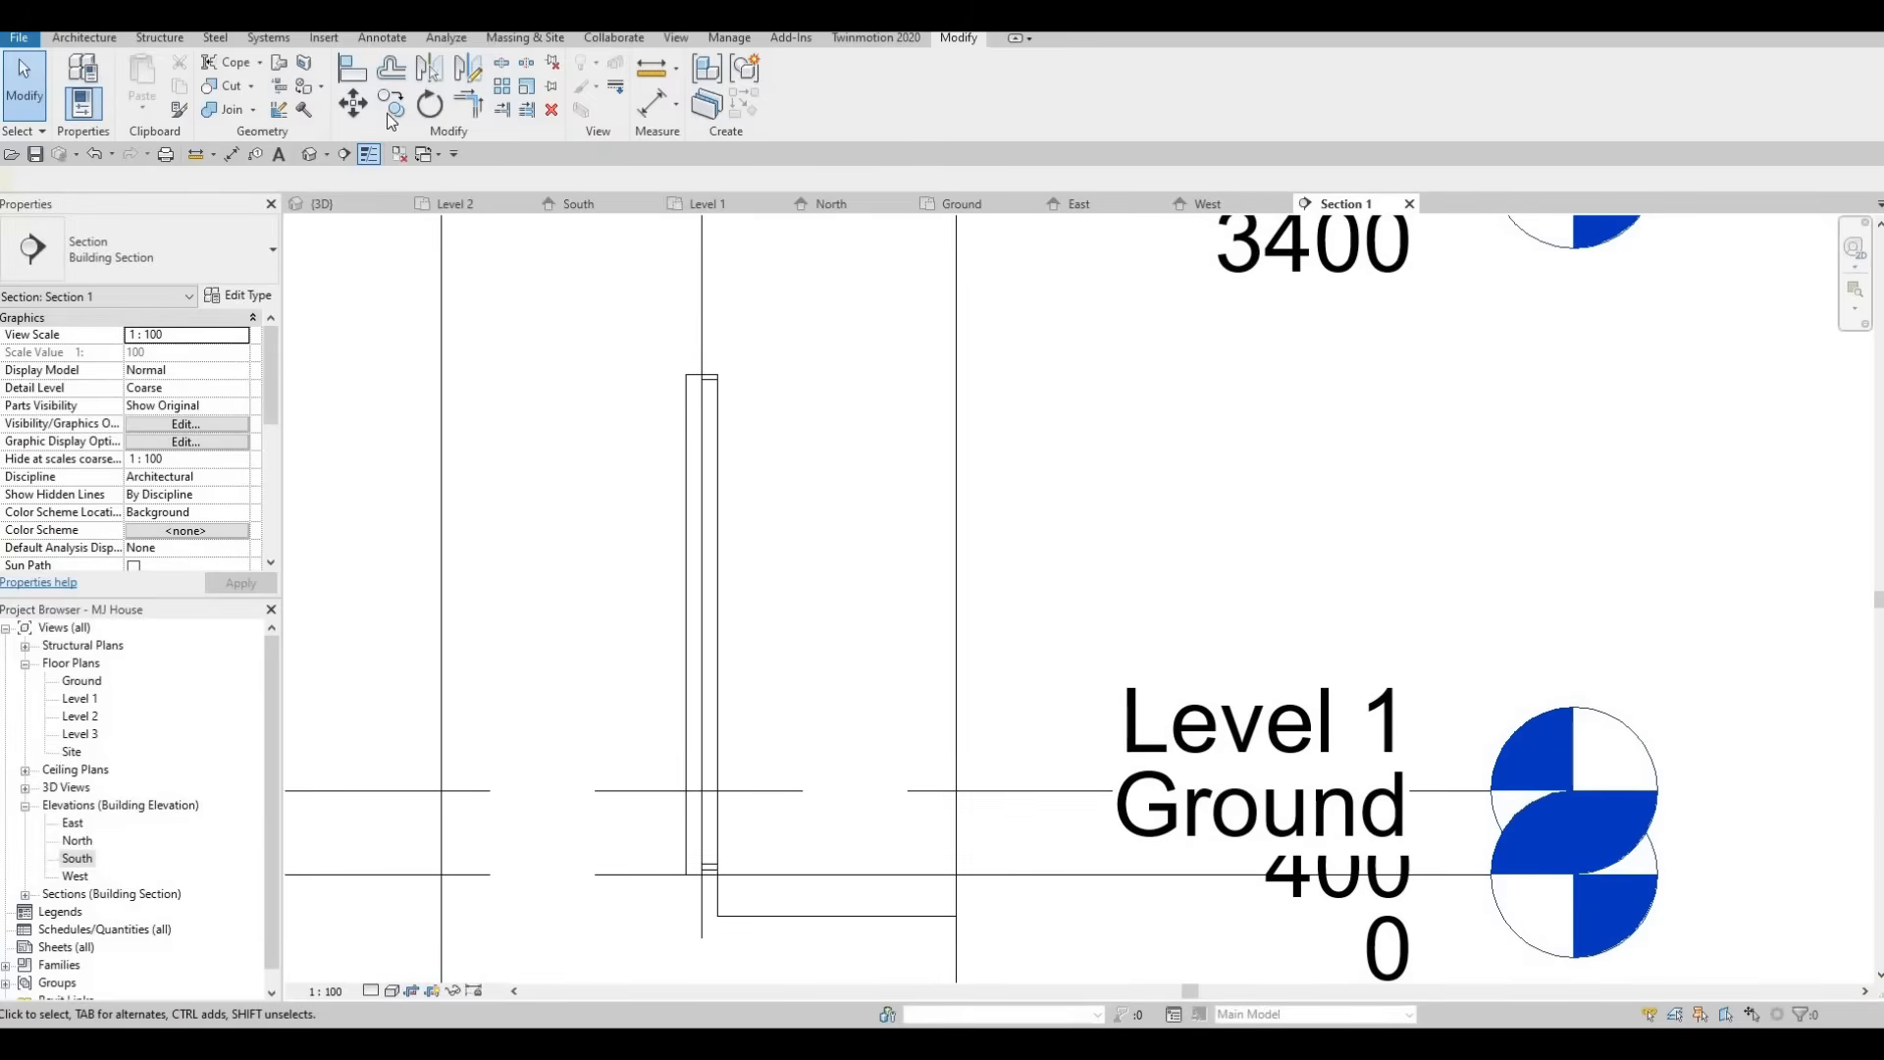
click(709, 422)
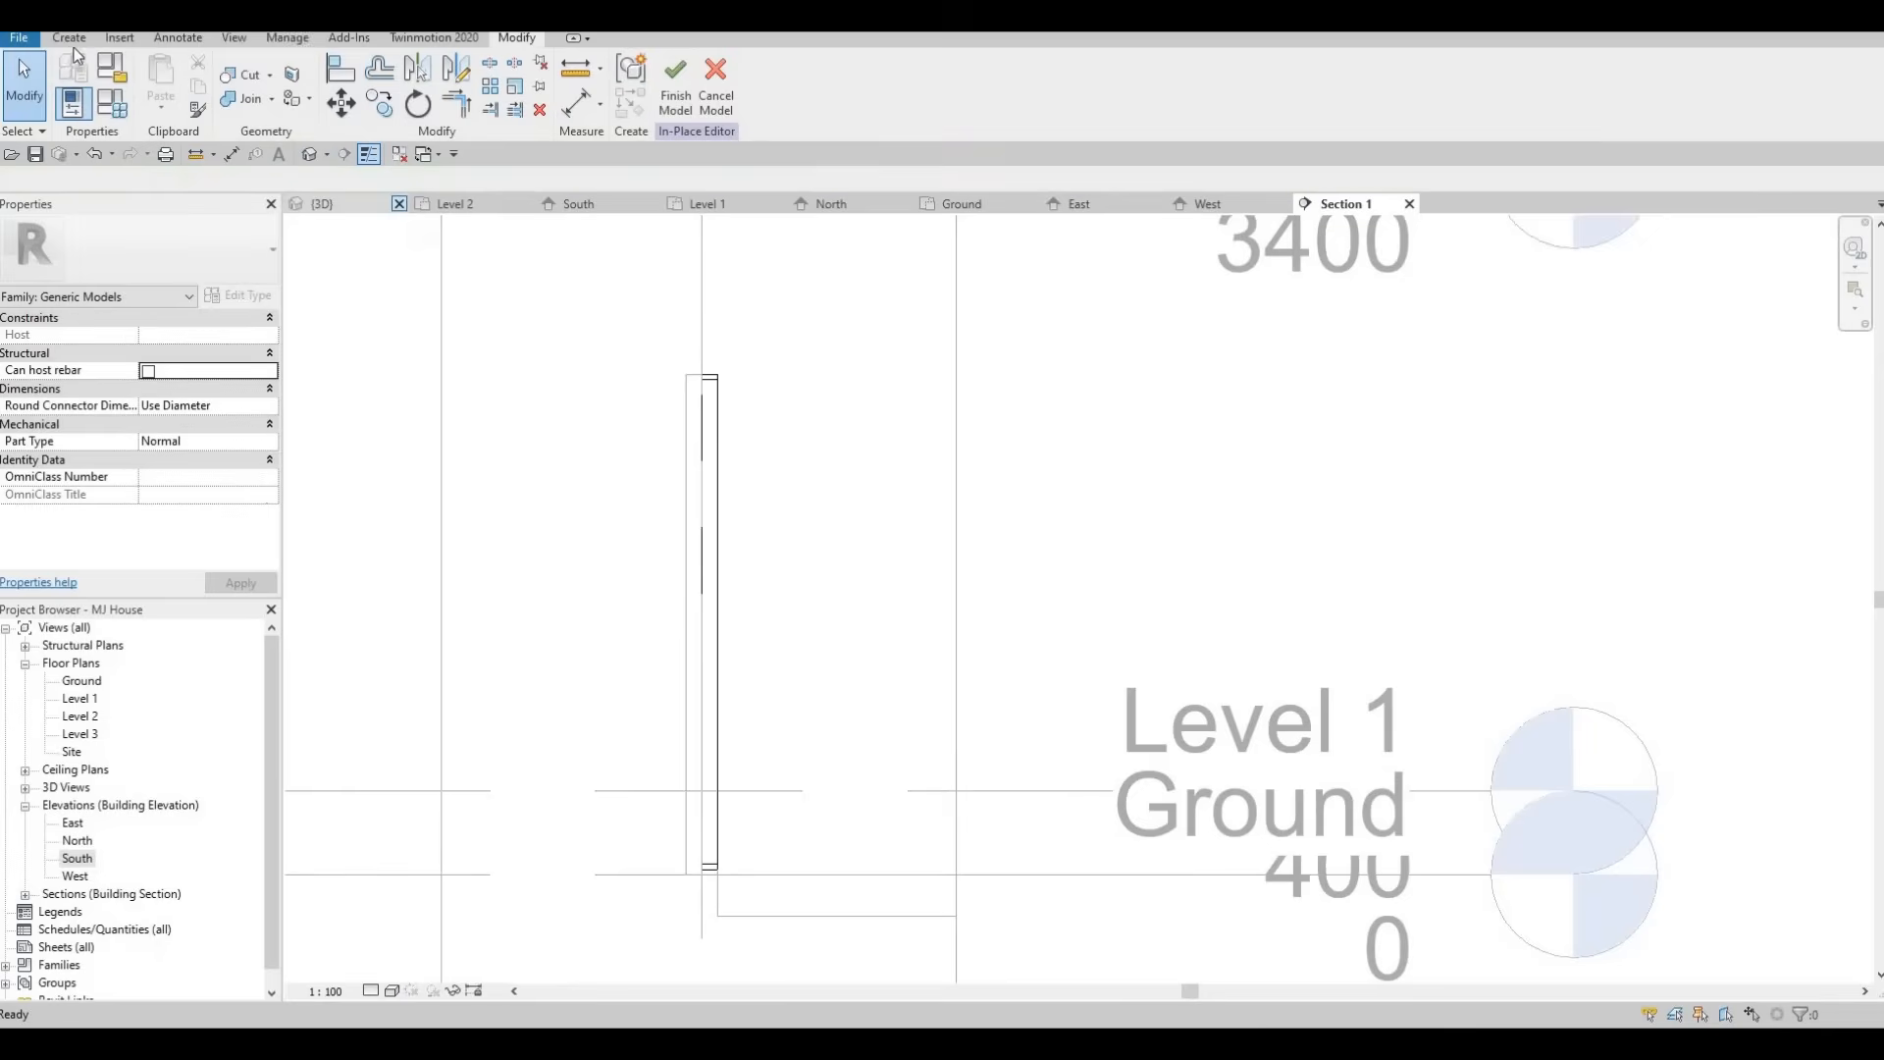
click(164, 83)
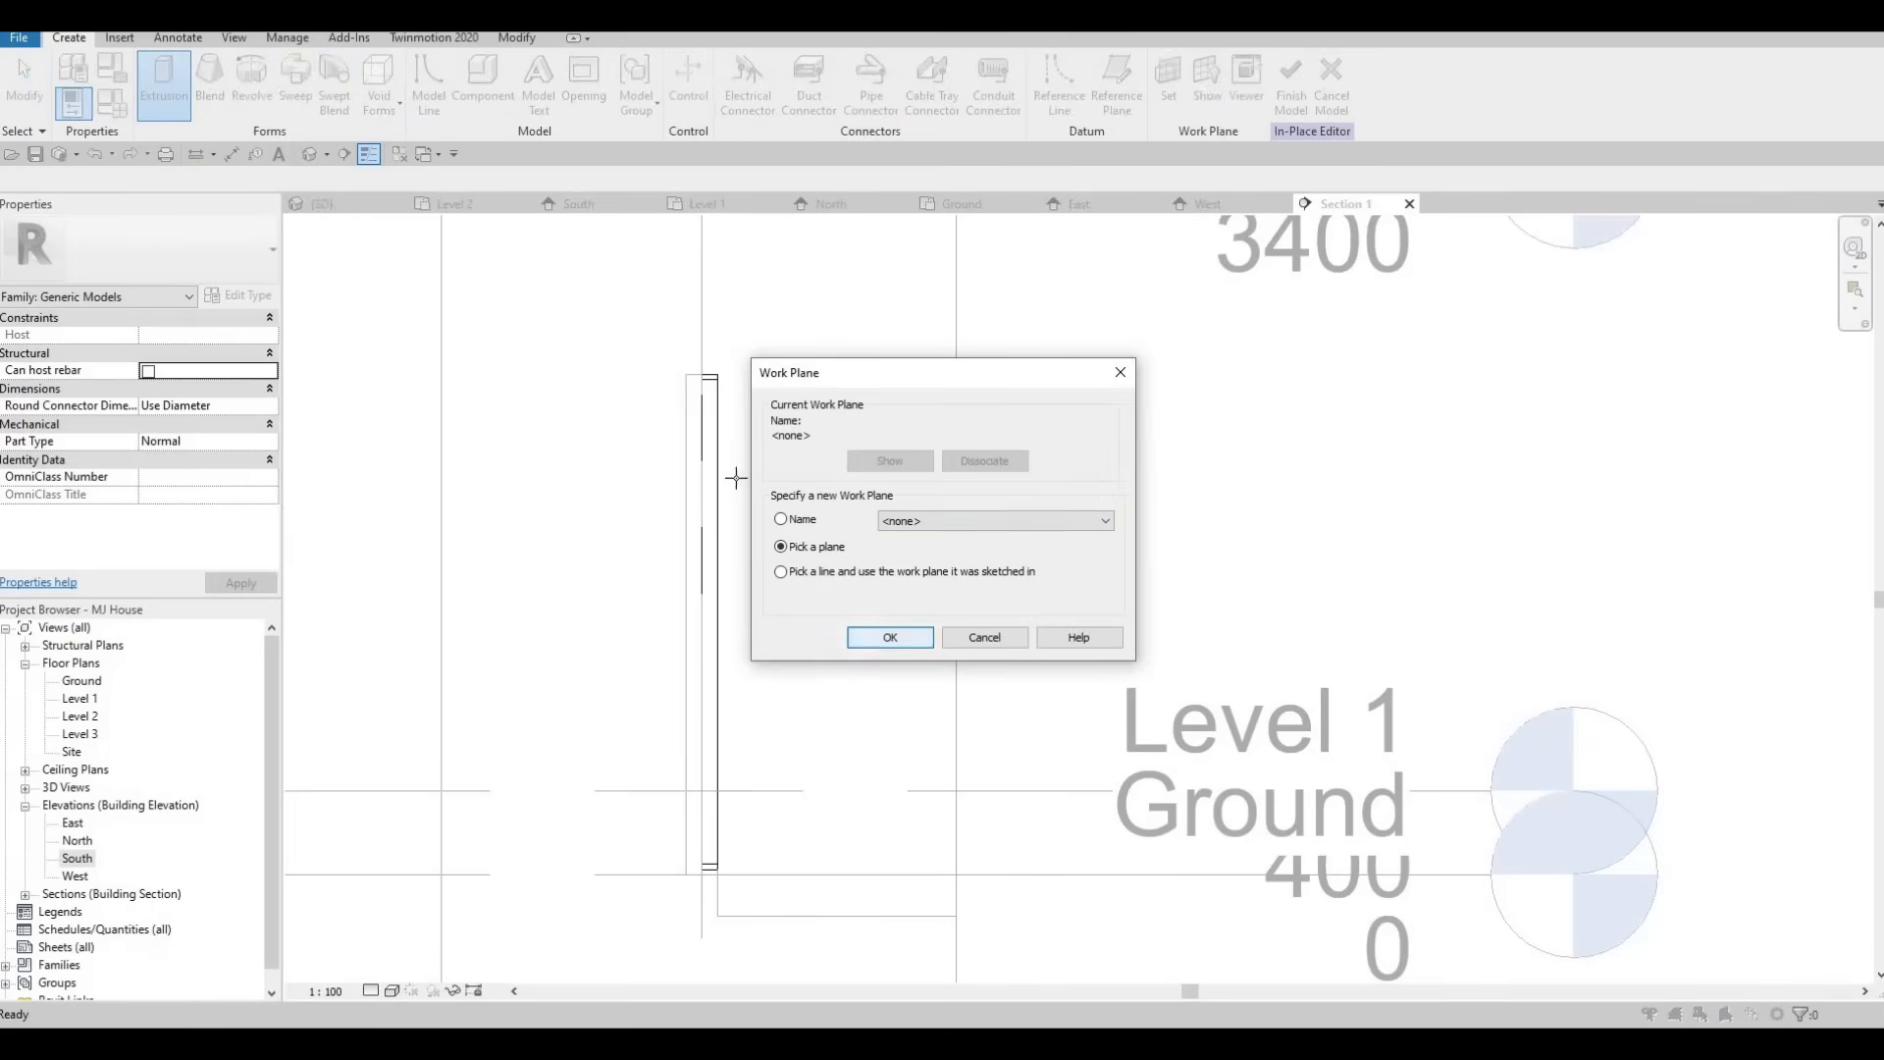
key(Return)
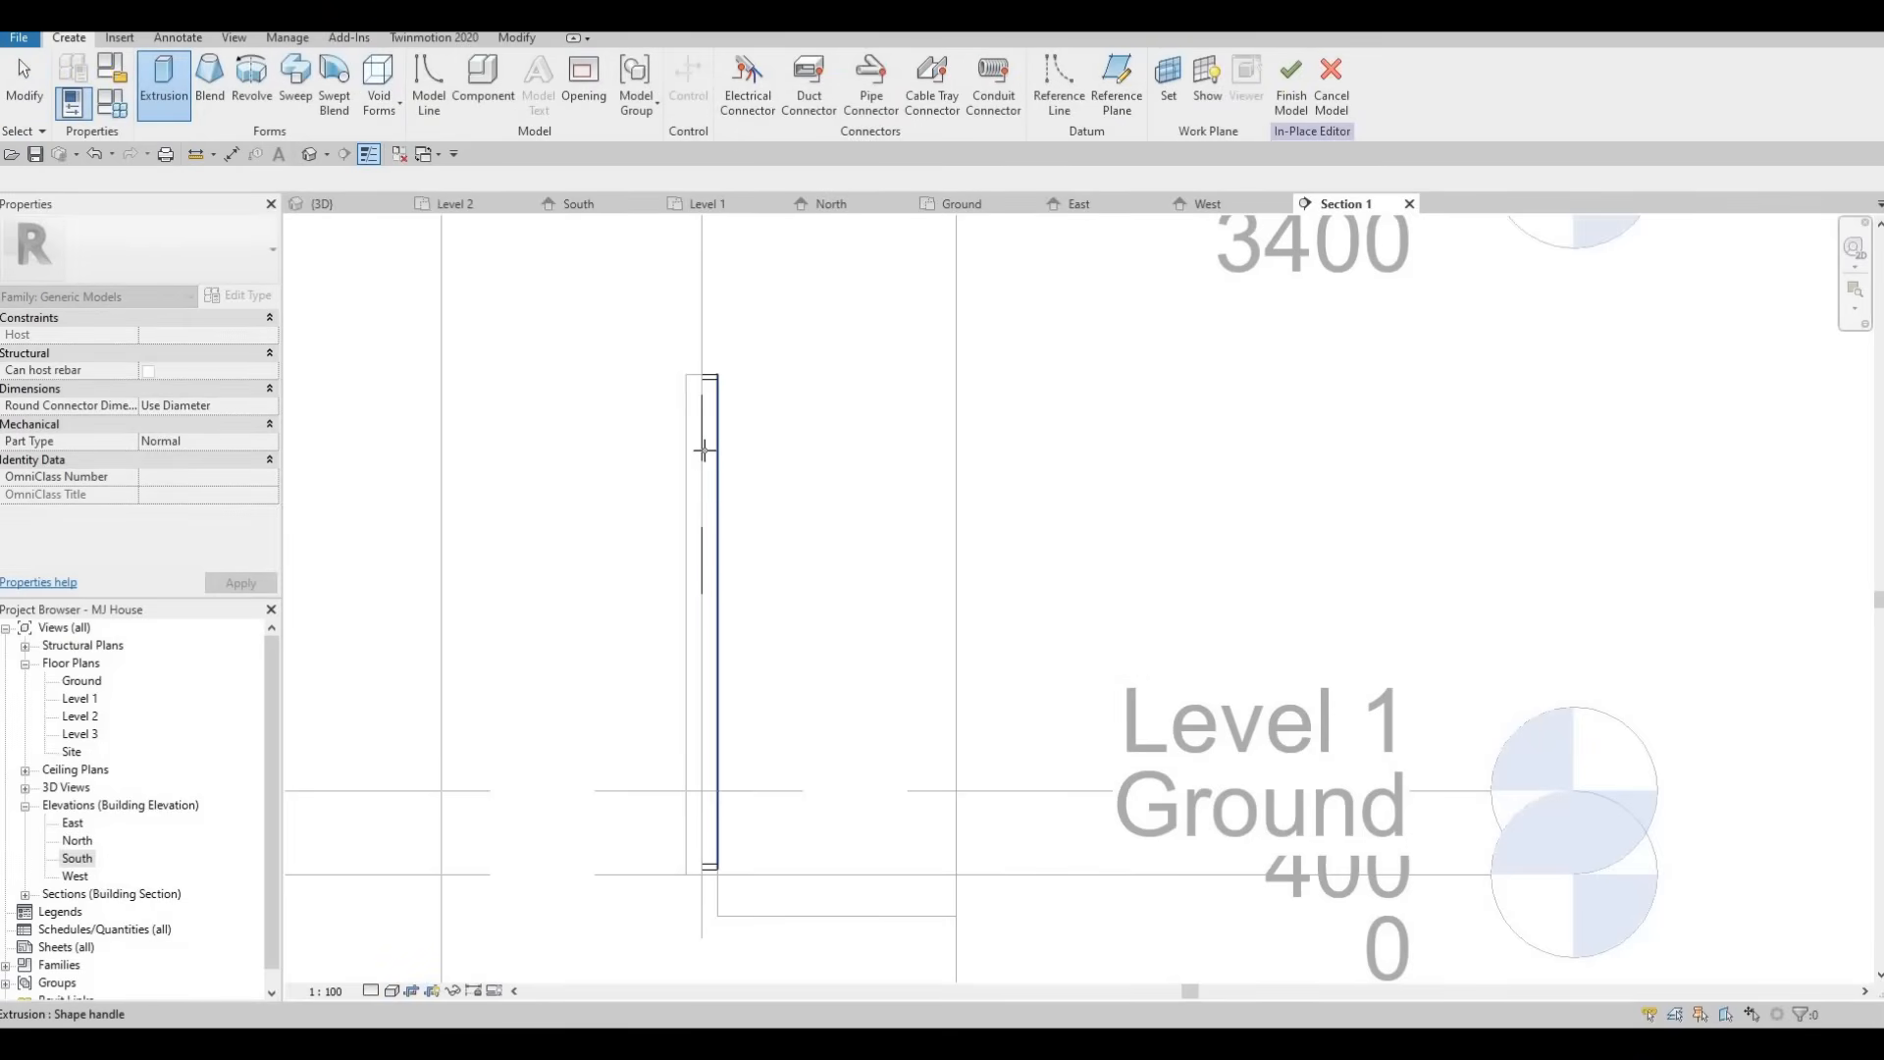
Pick the wall face as the work plane, sketch a small rectangular bar profile at the window head and finish the extrusion.
scroll(704, 449, up, 2)
key(Tab)
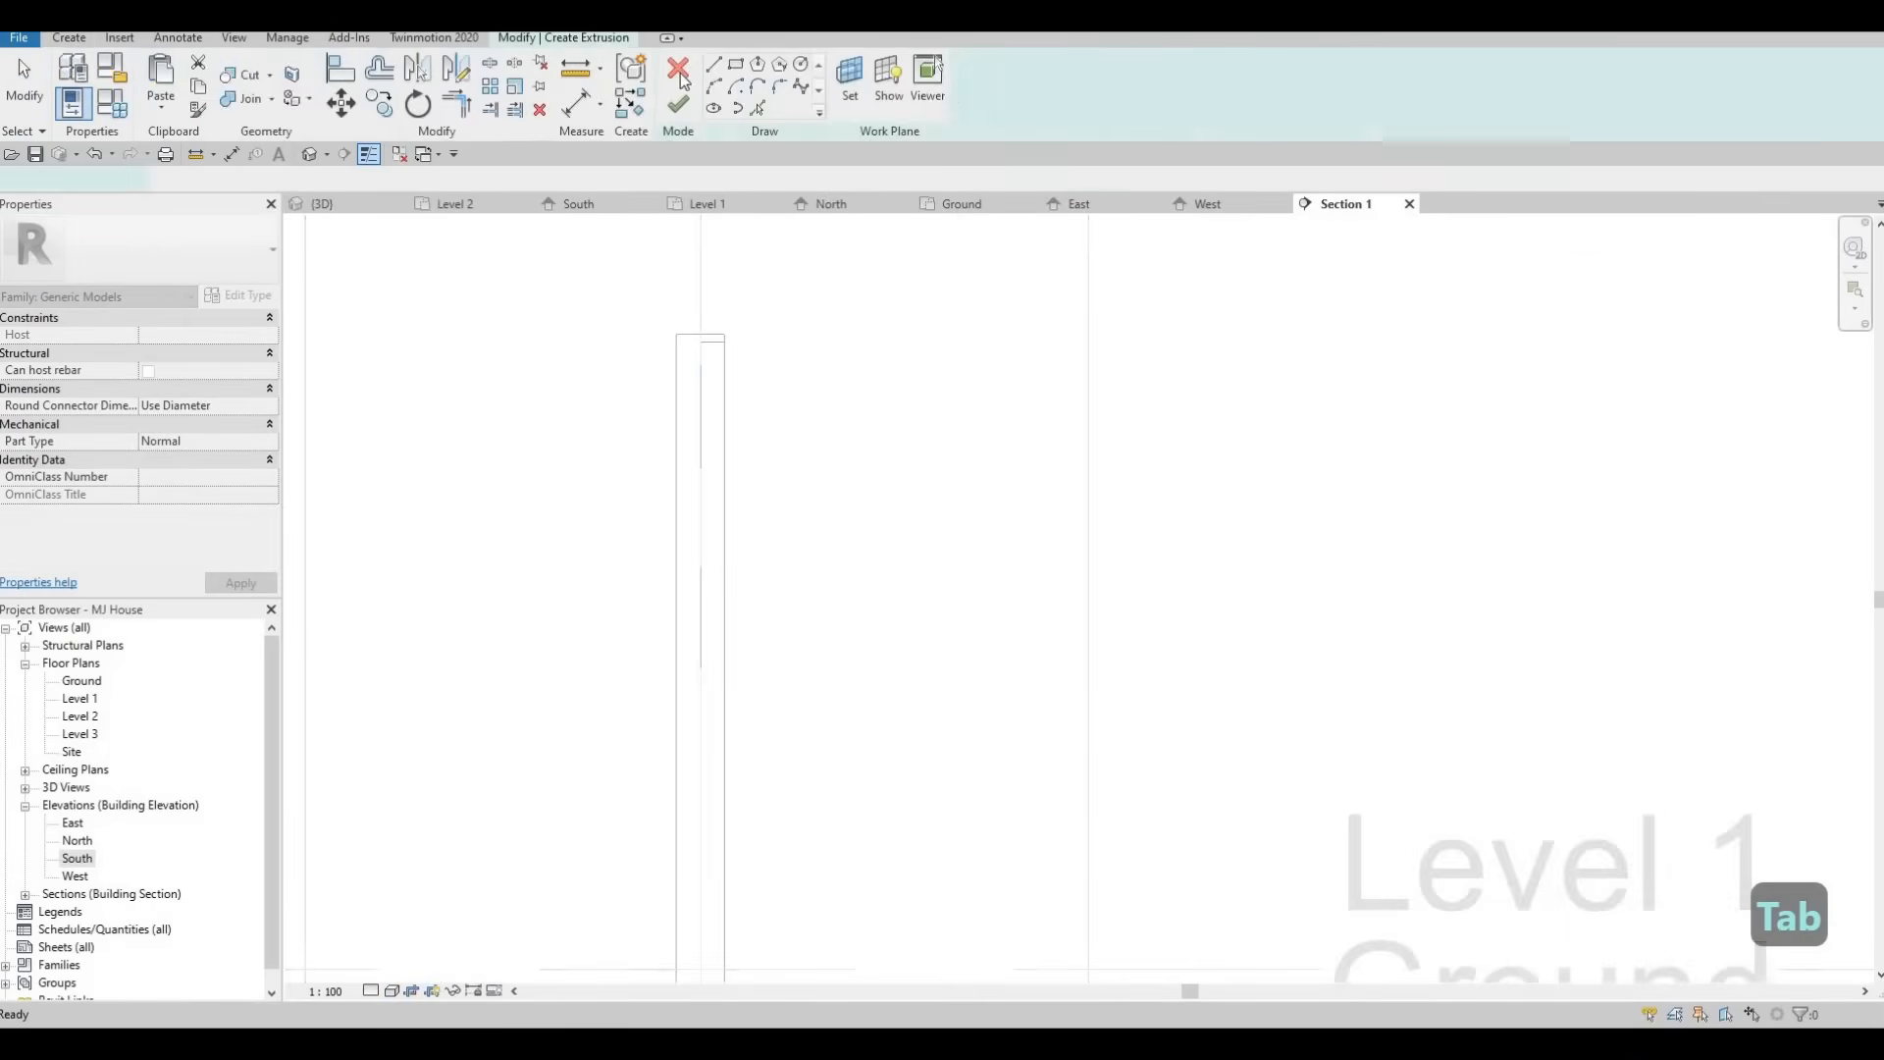
scroll(745, 432, up, 3)
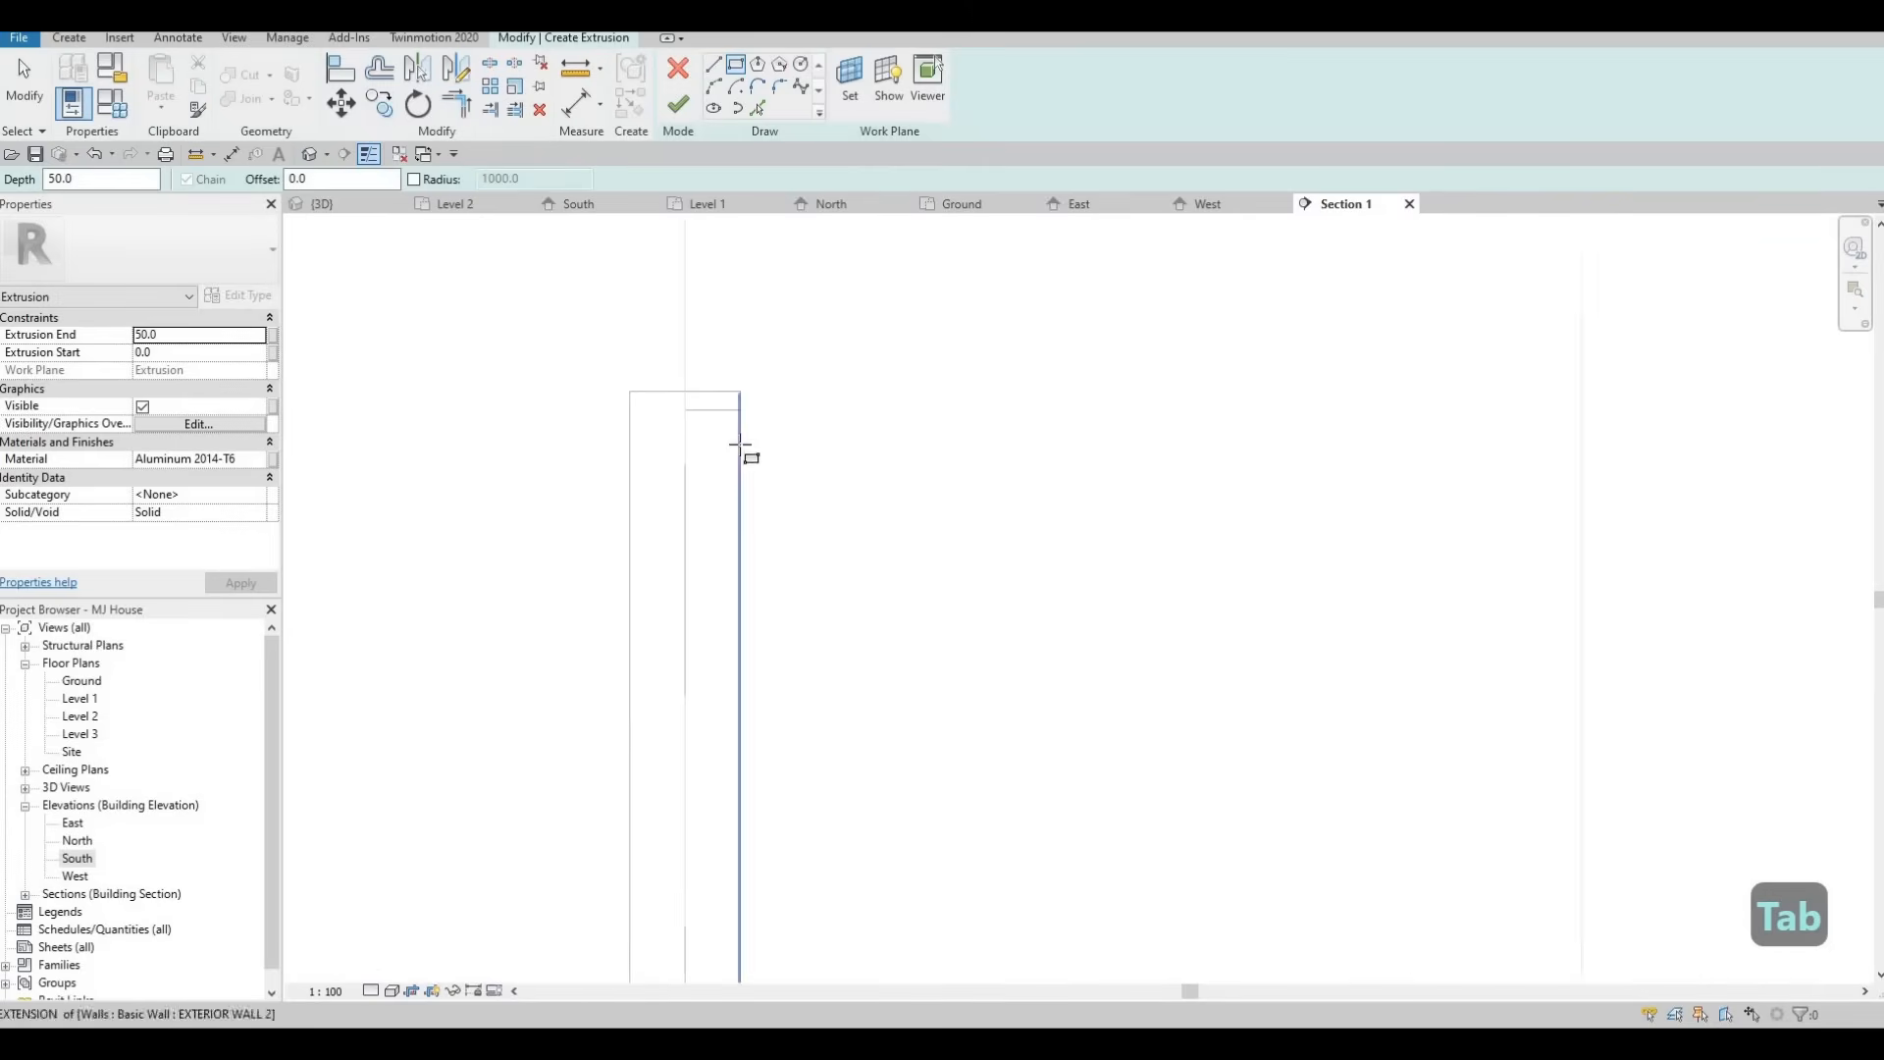
click(676, 467)
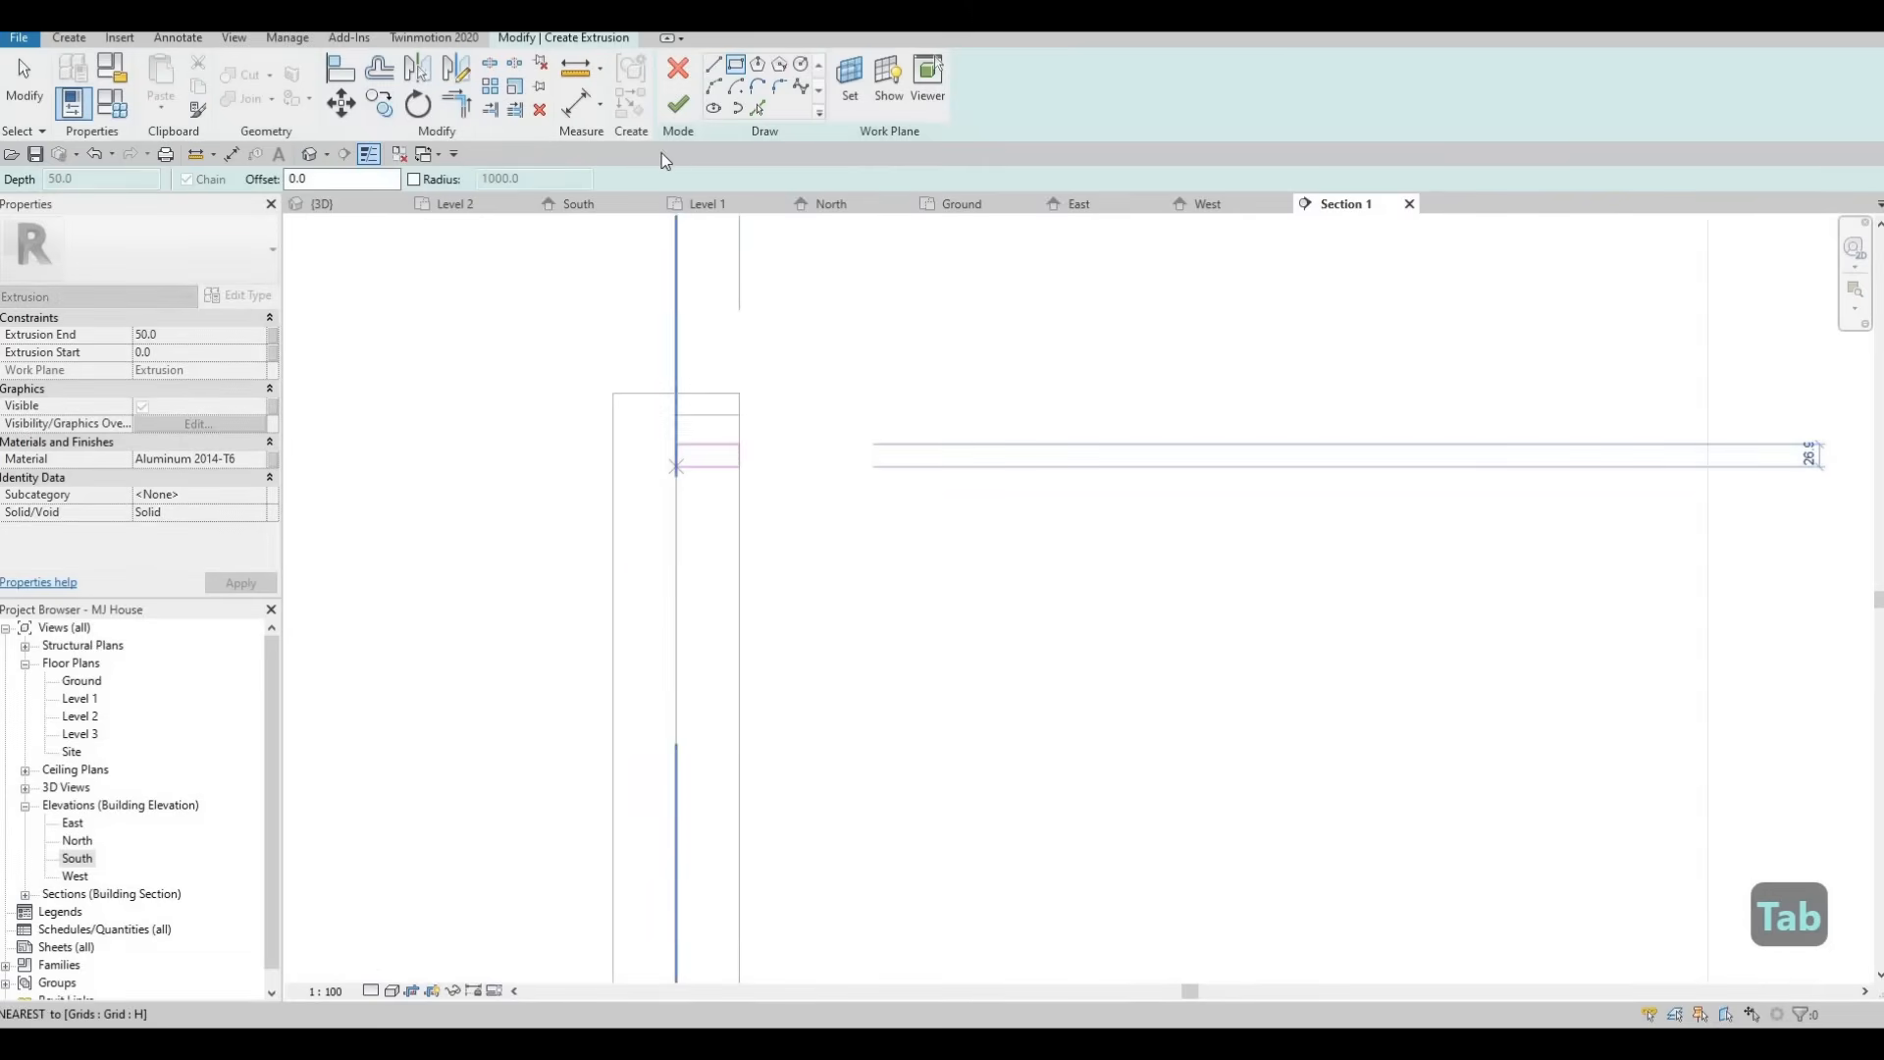
key(Escape)
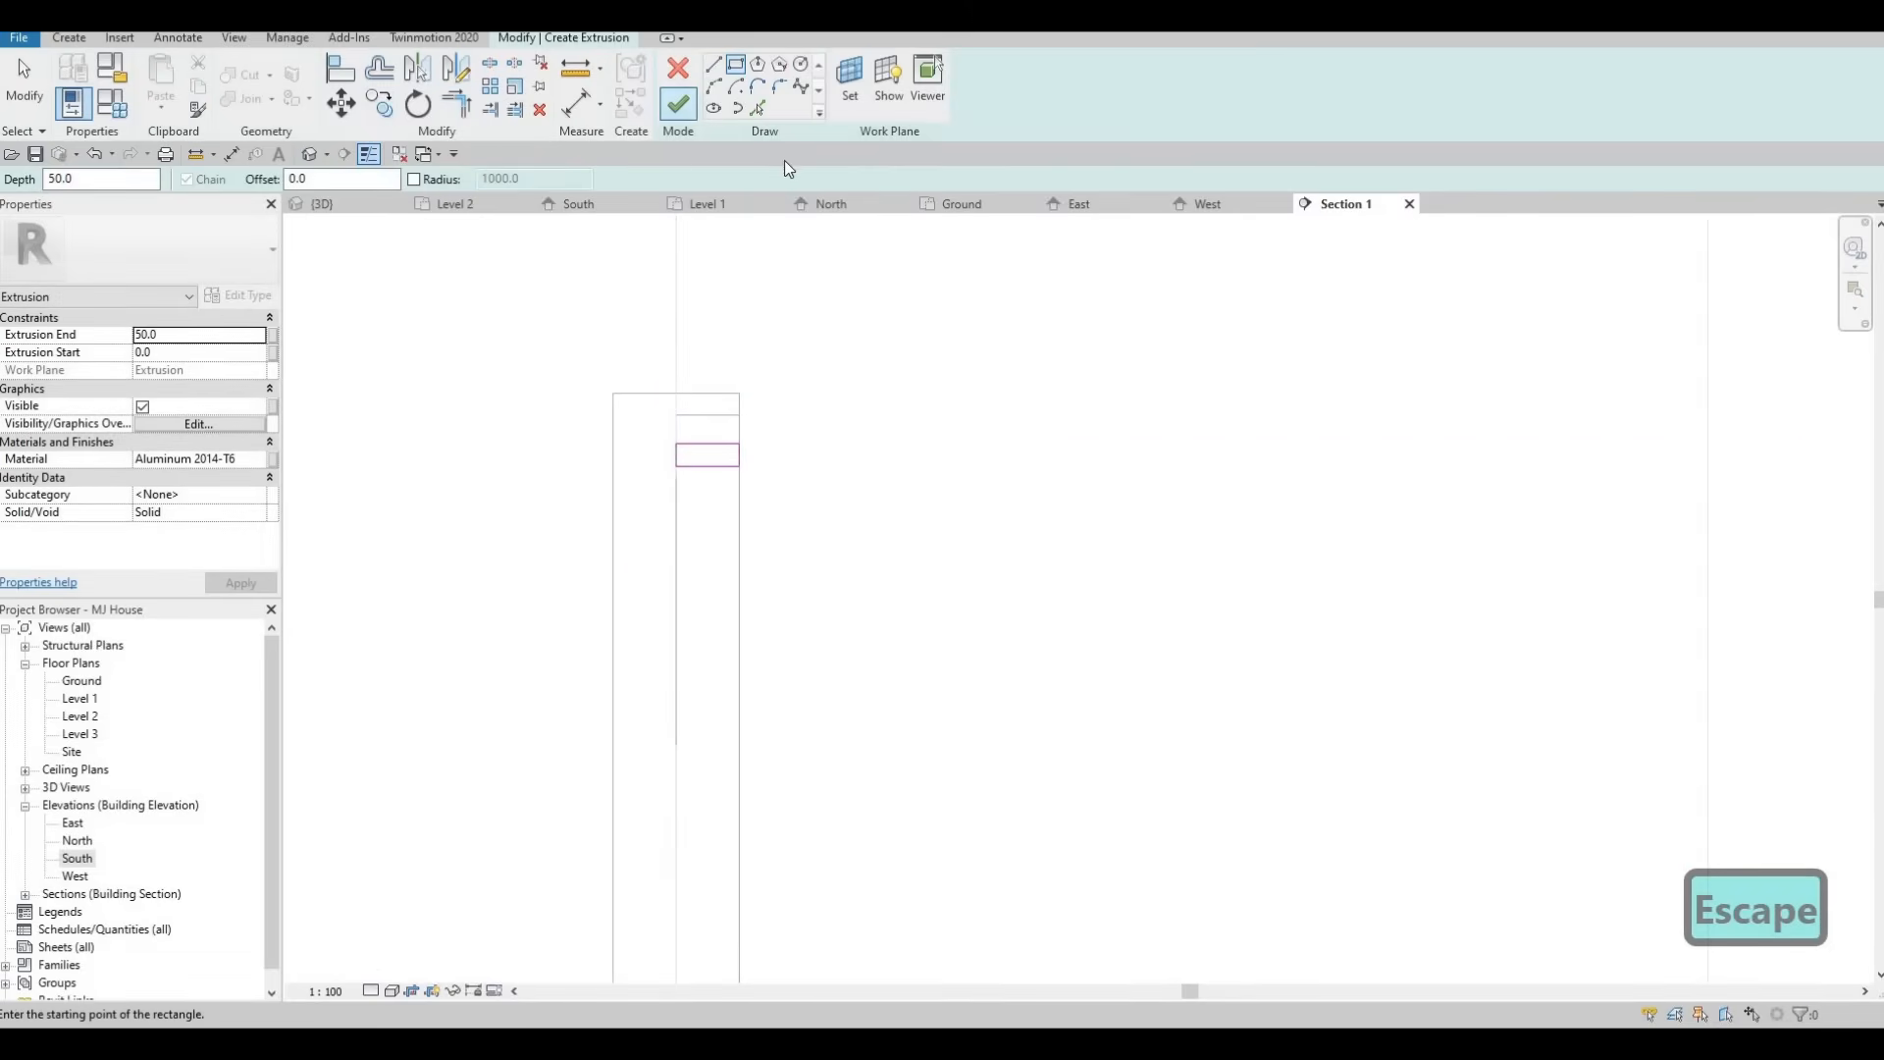
click(678, 103)
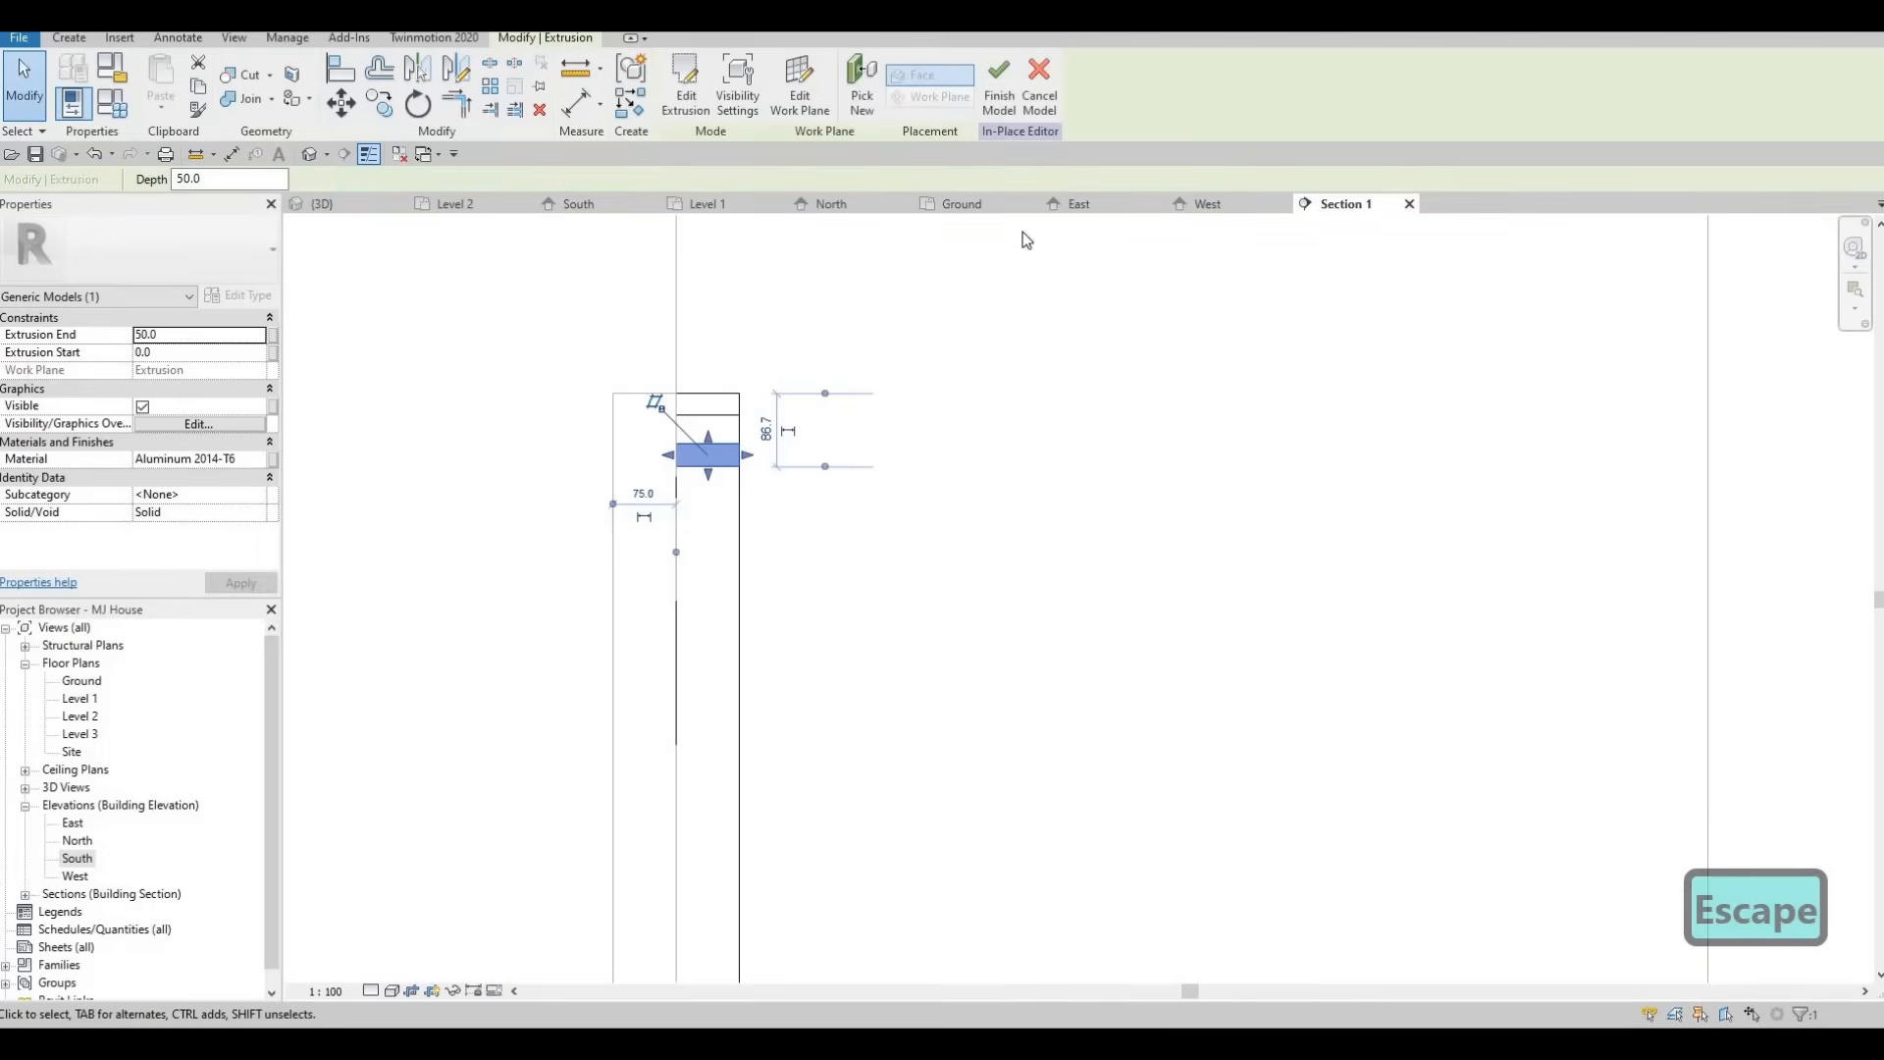
In the South elevation, stretch the new head bar extrusion across the window to the frame's right edge.
click(581, 204)
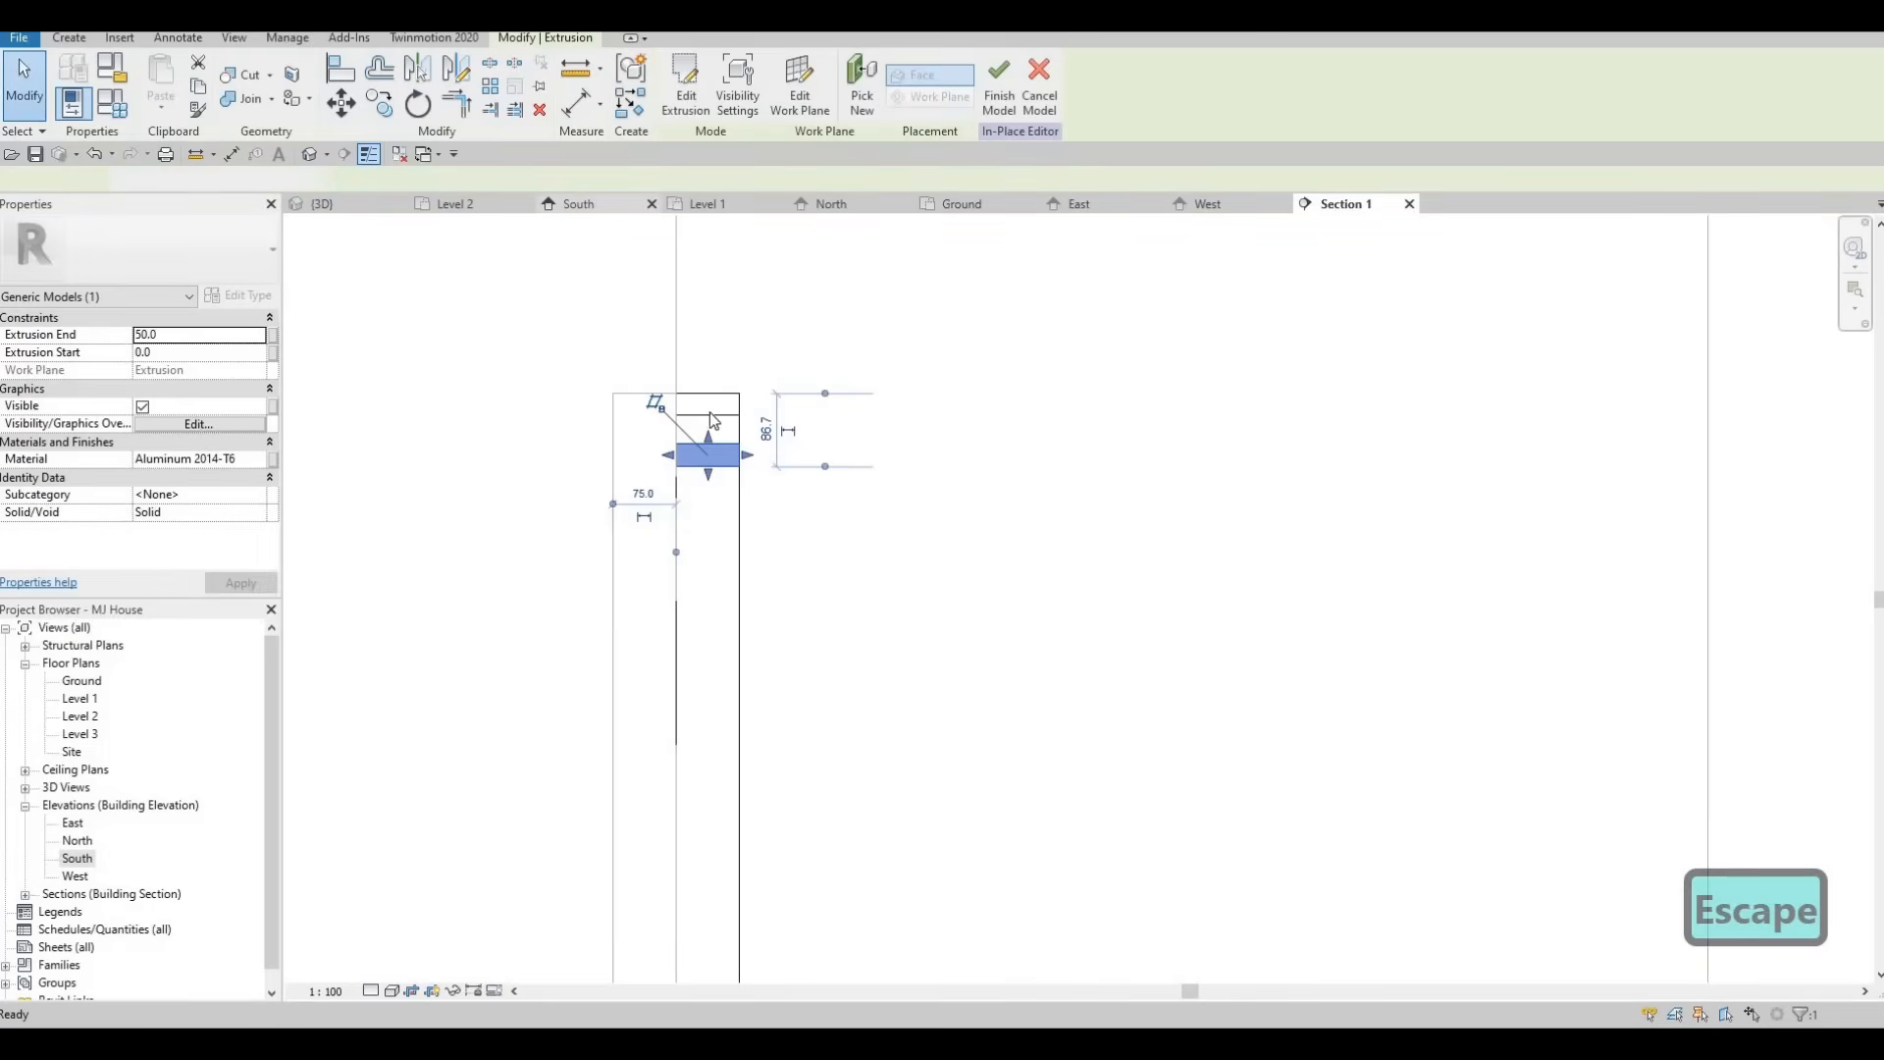
key(Escape)
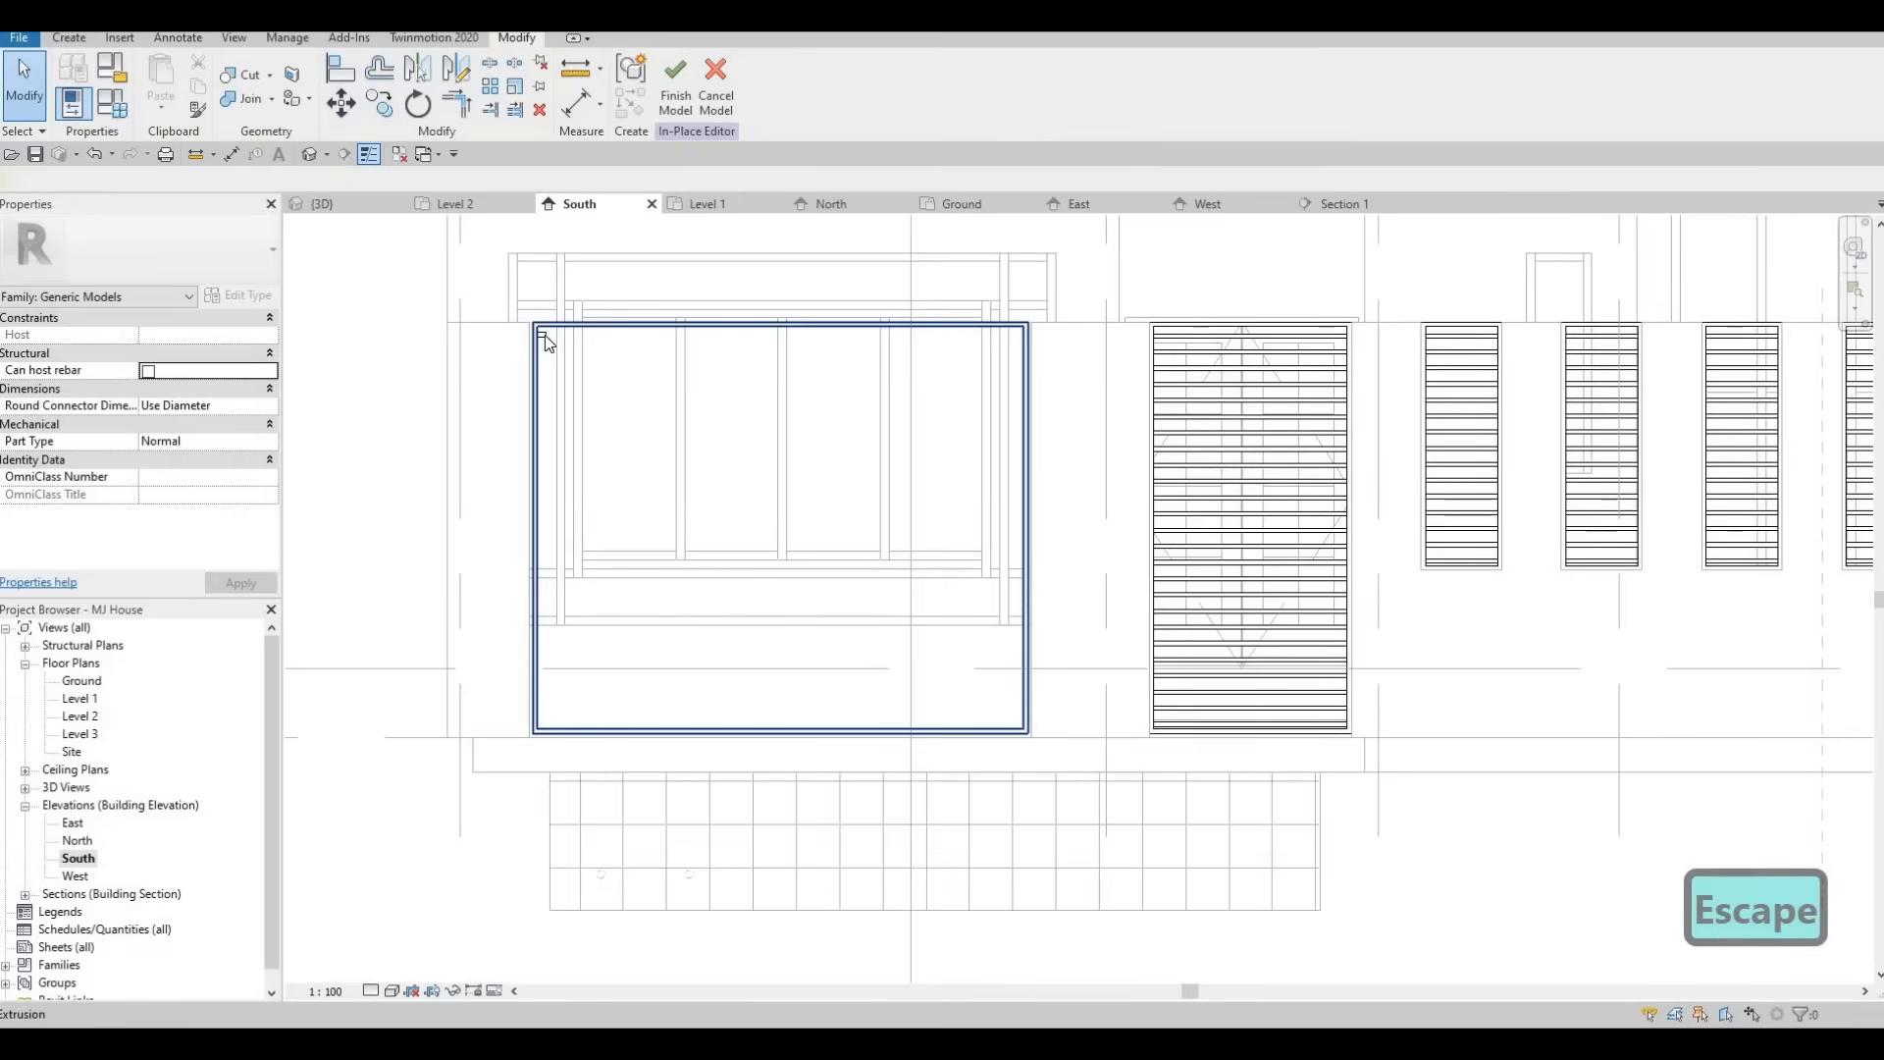
click(550, 334)
key(Escape)
click(562, 338)
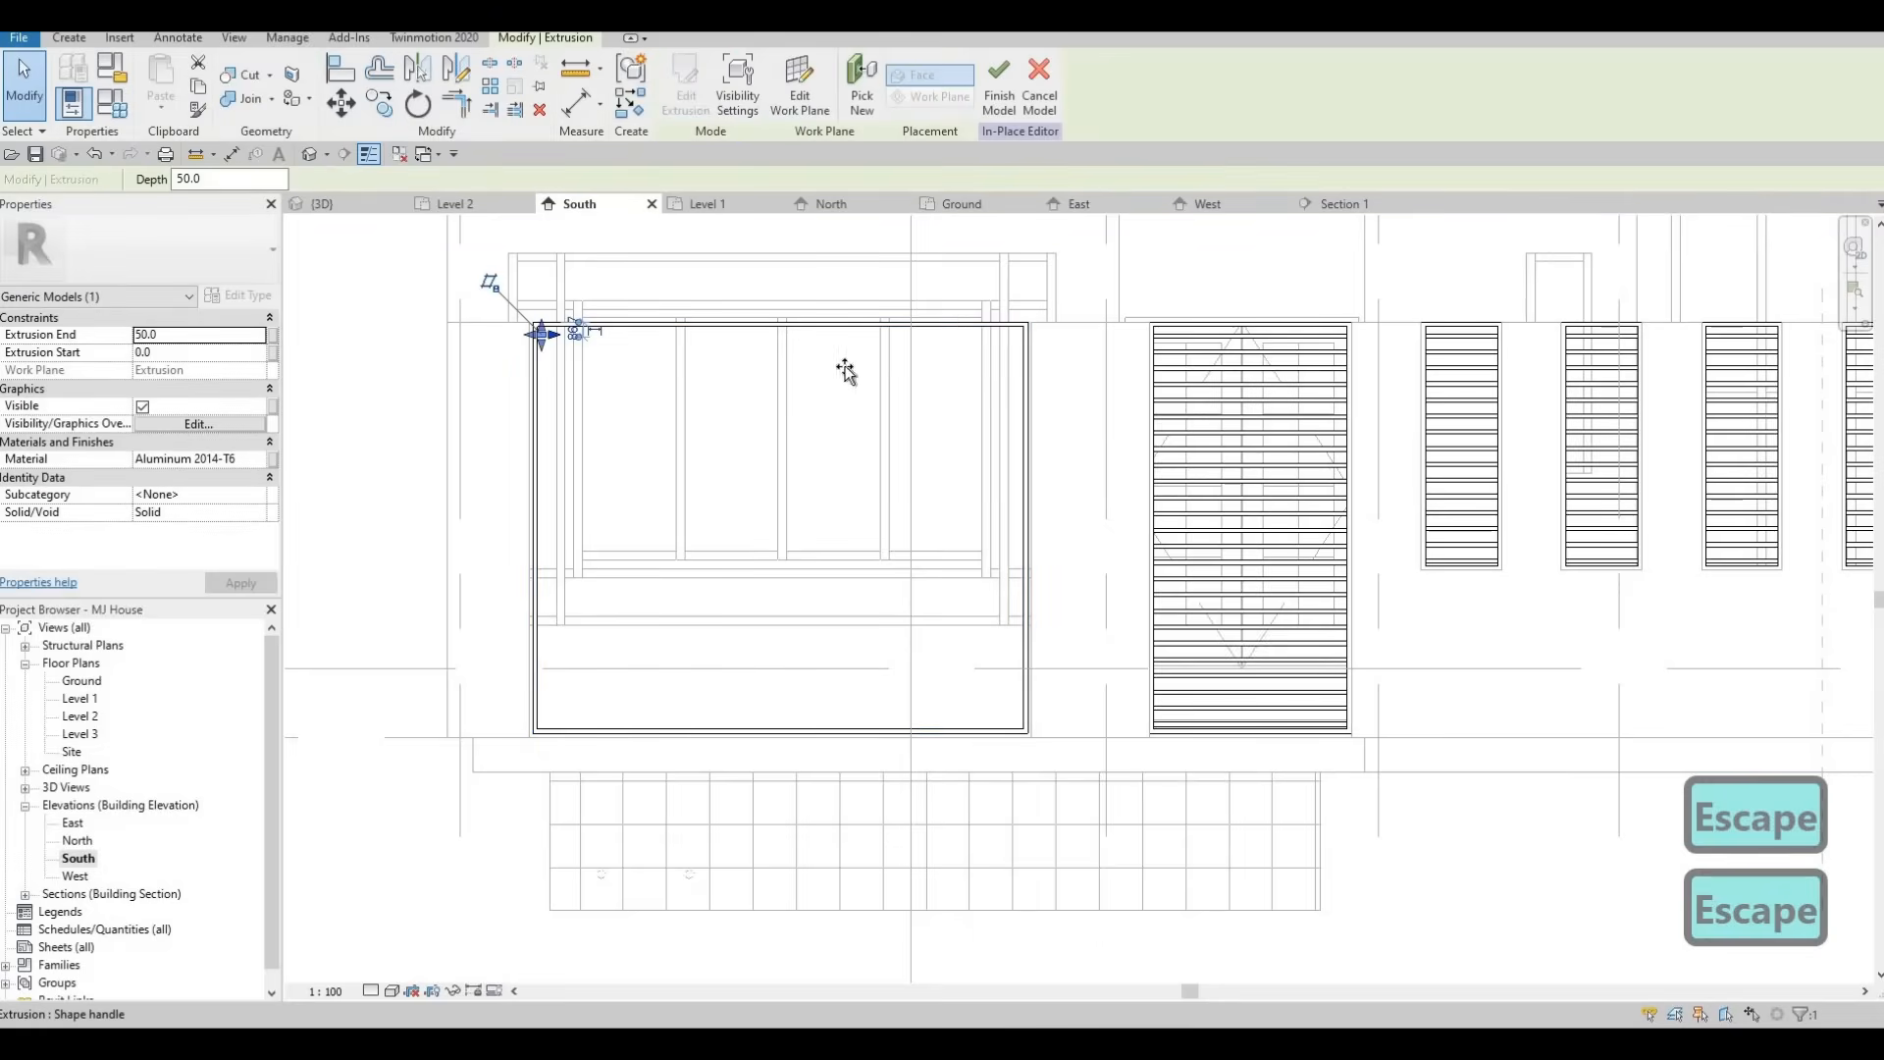
drag(1016, 373, 1035, 331)
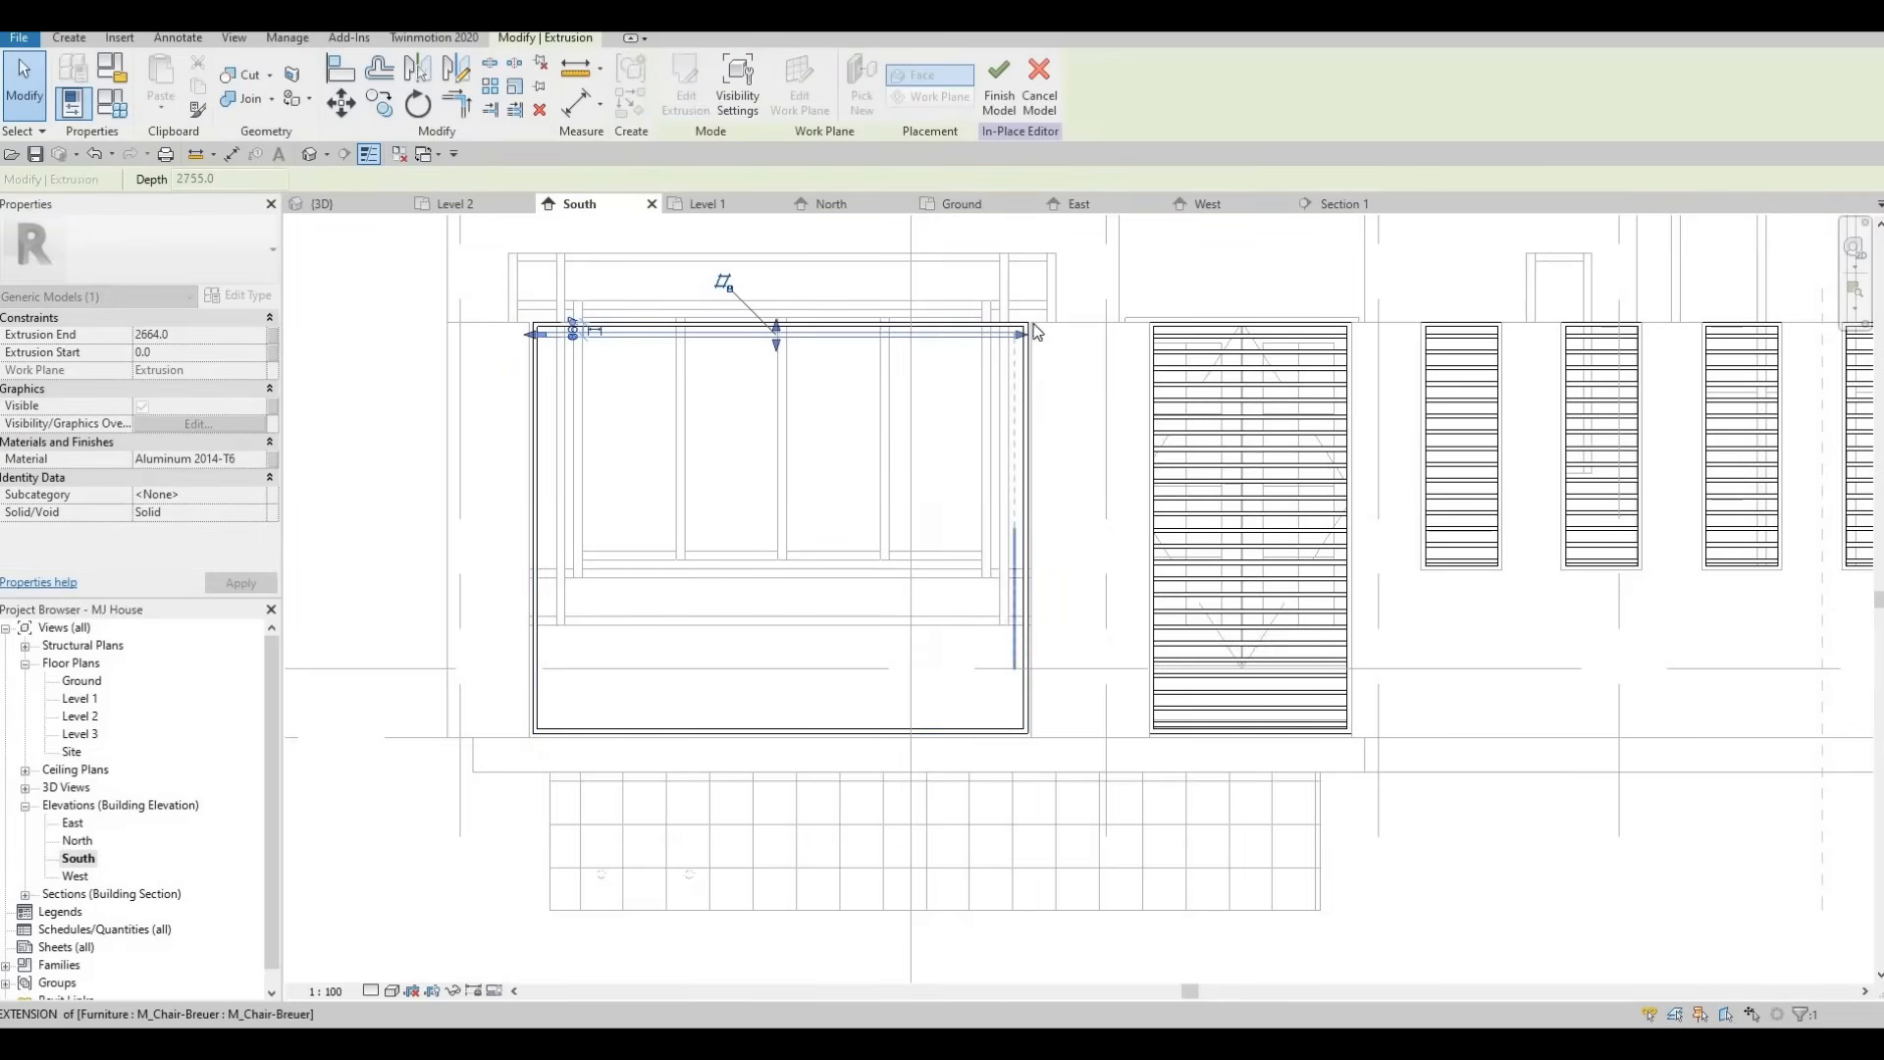
scroll(921, 457, up, 5)
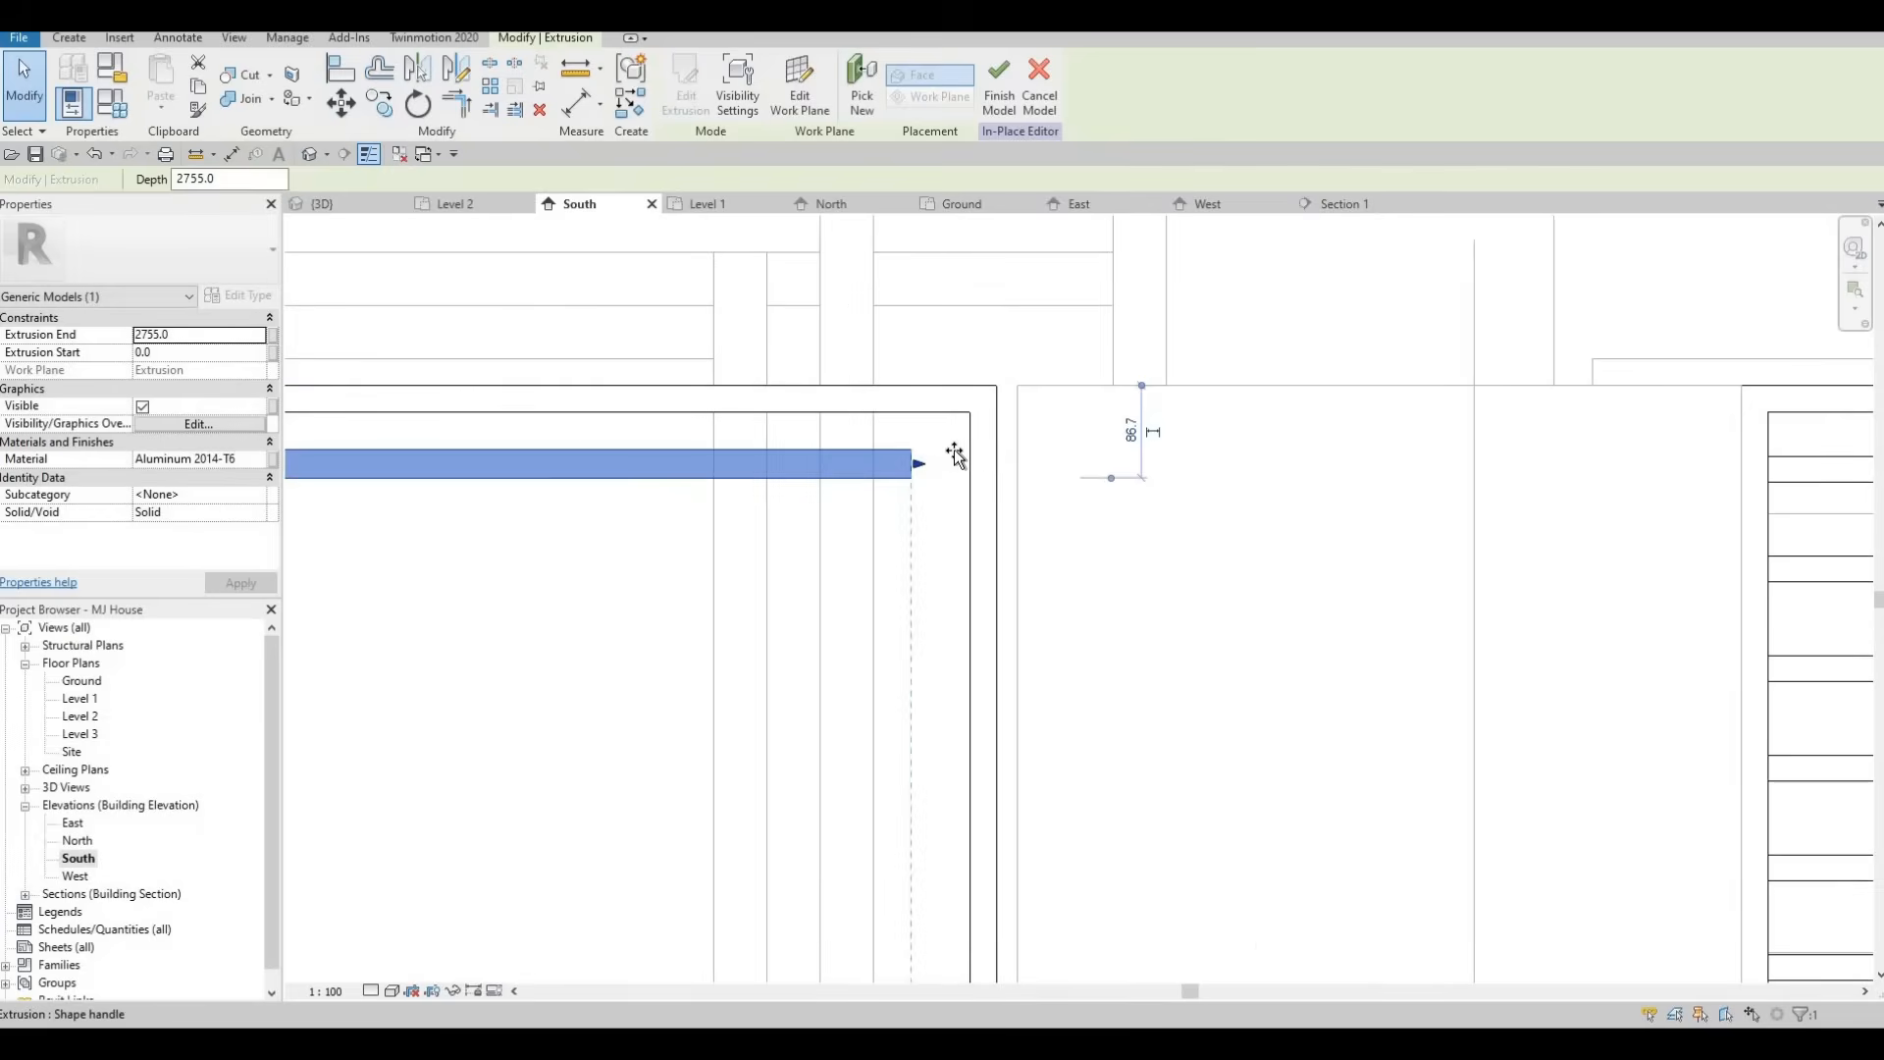
drag(970, 454, 973, 457)
scroll(922, 461, down, 2)
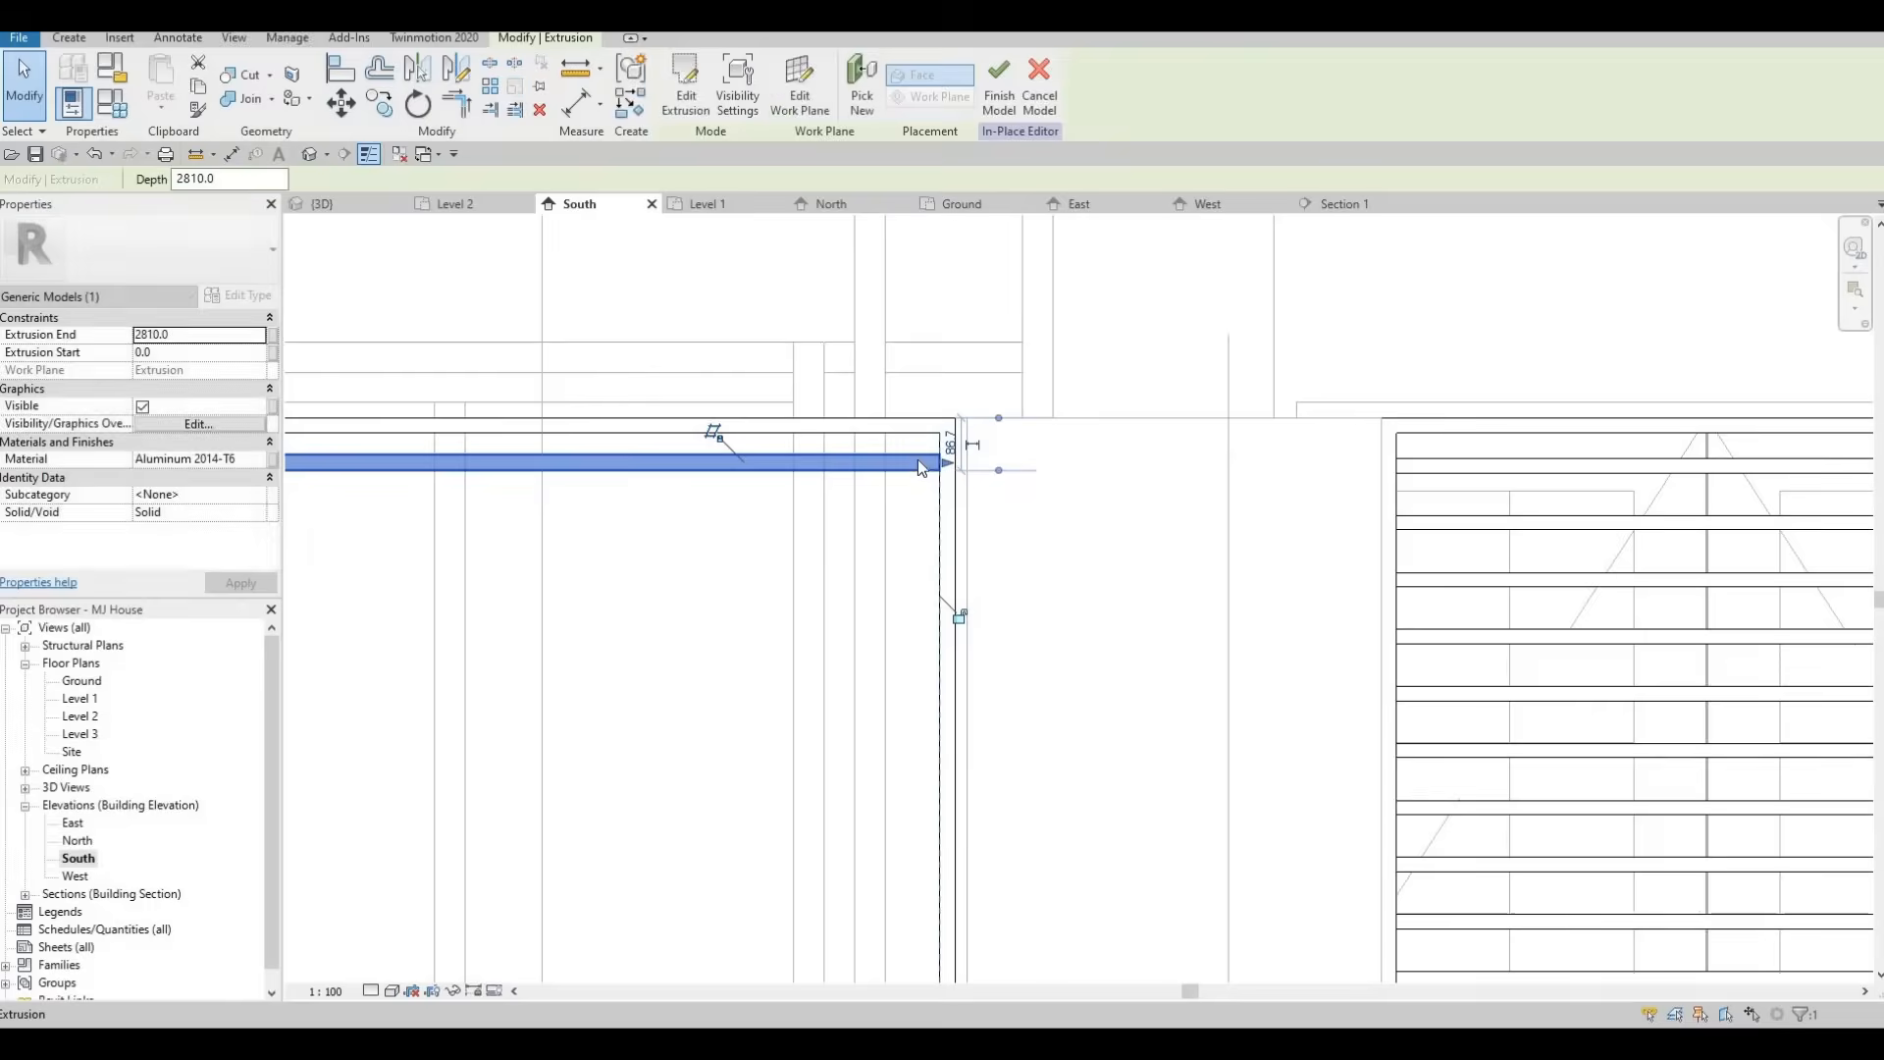
key(Escape)
Try to align the head bar with the top slat of the neighbouring louvre using Align.
scroll(942, 453, up, 2)
scroll(928, 451, down, 3)
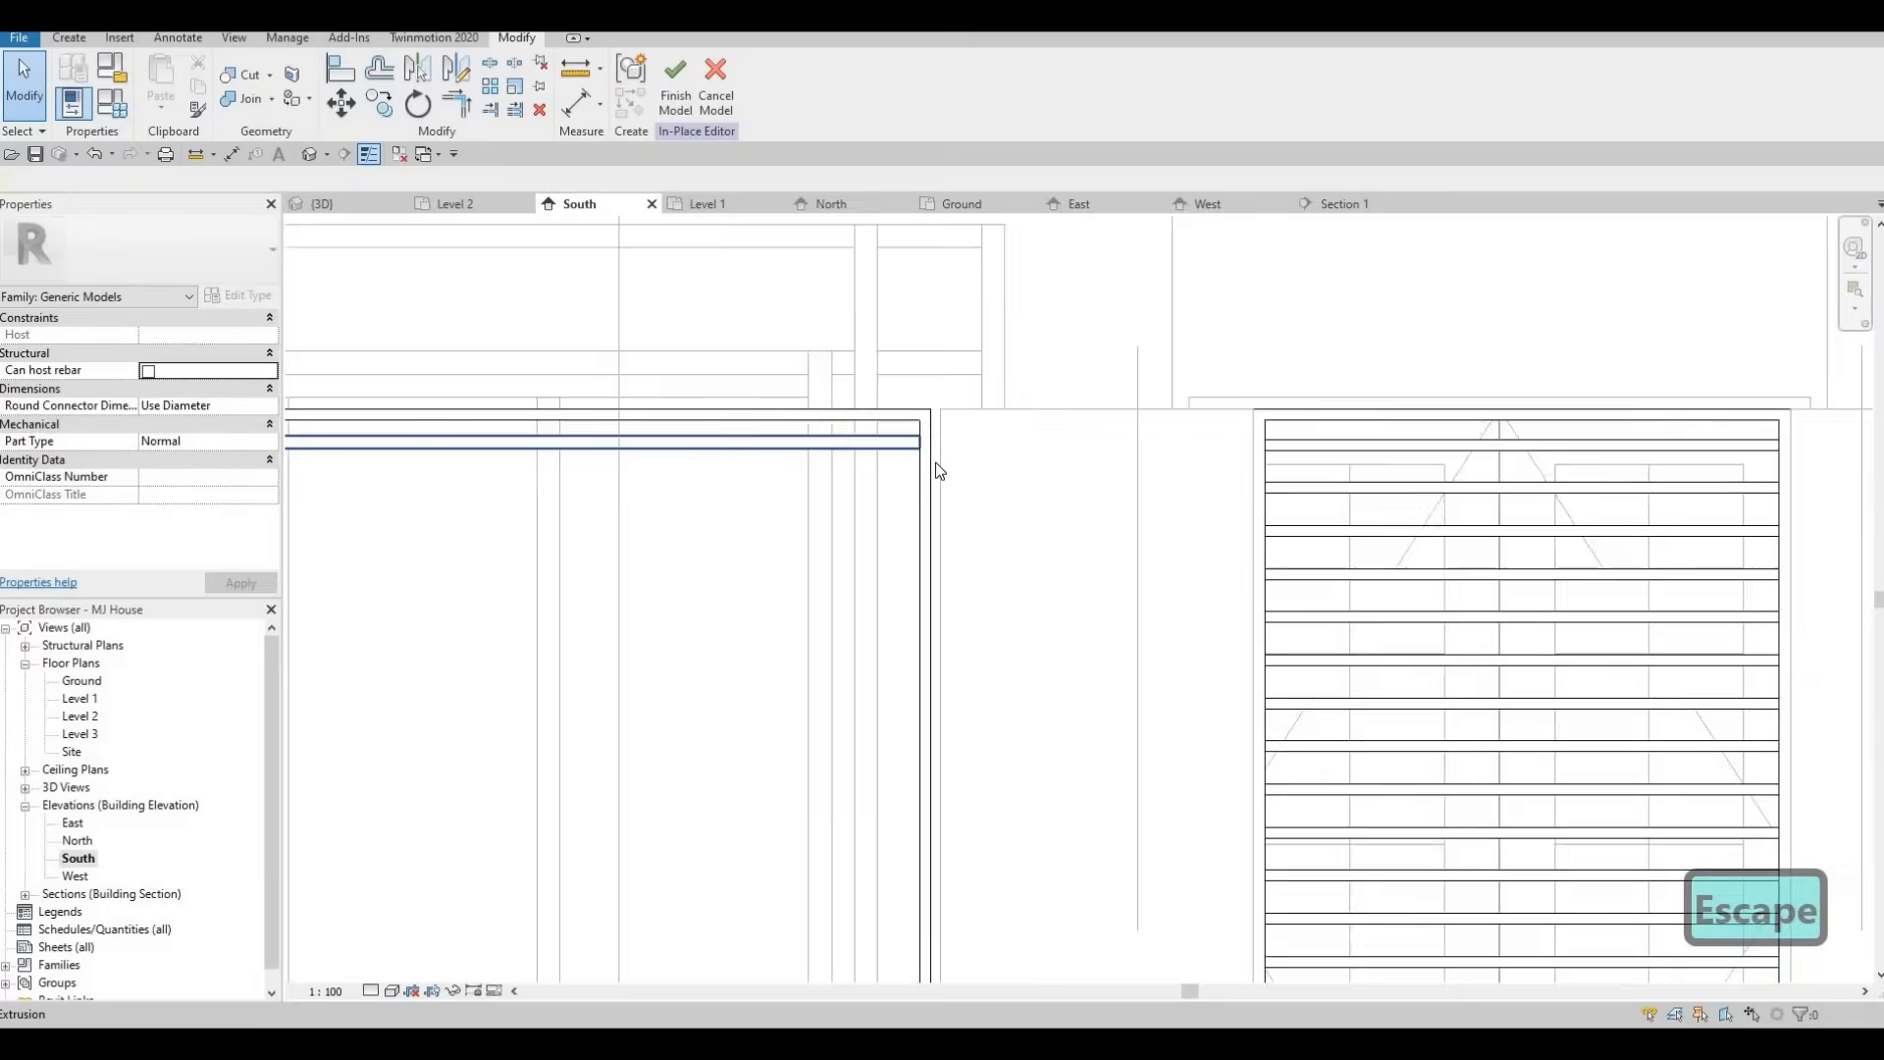
key(Escape)
key(a)
key(l)
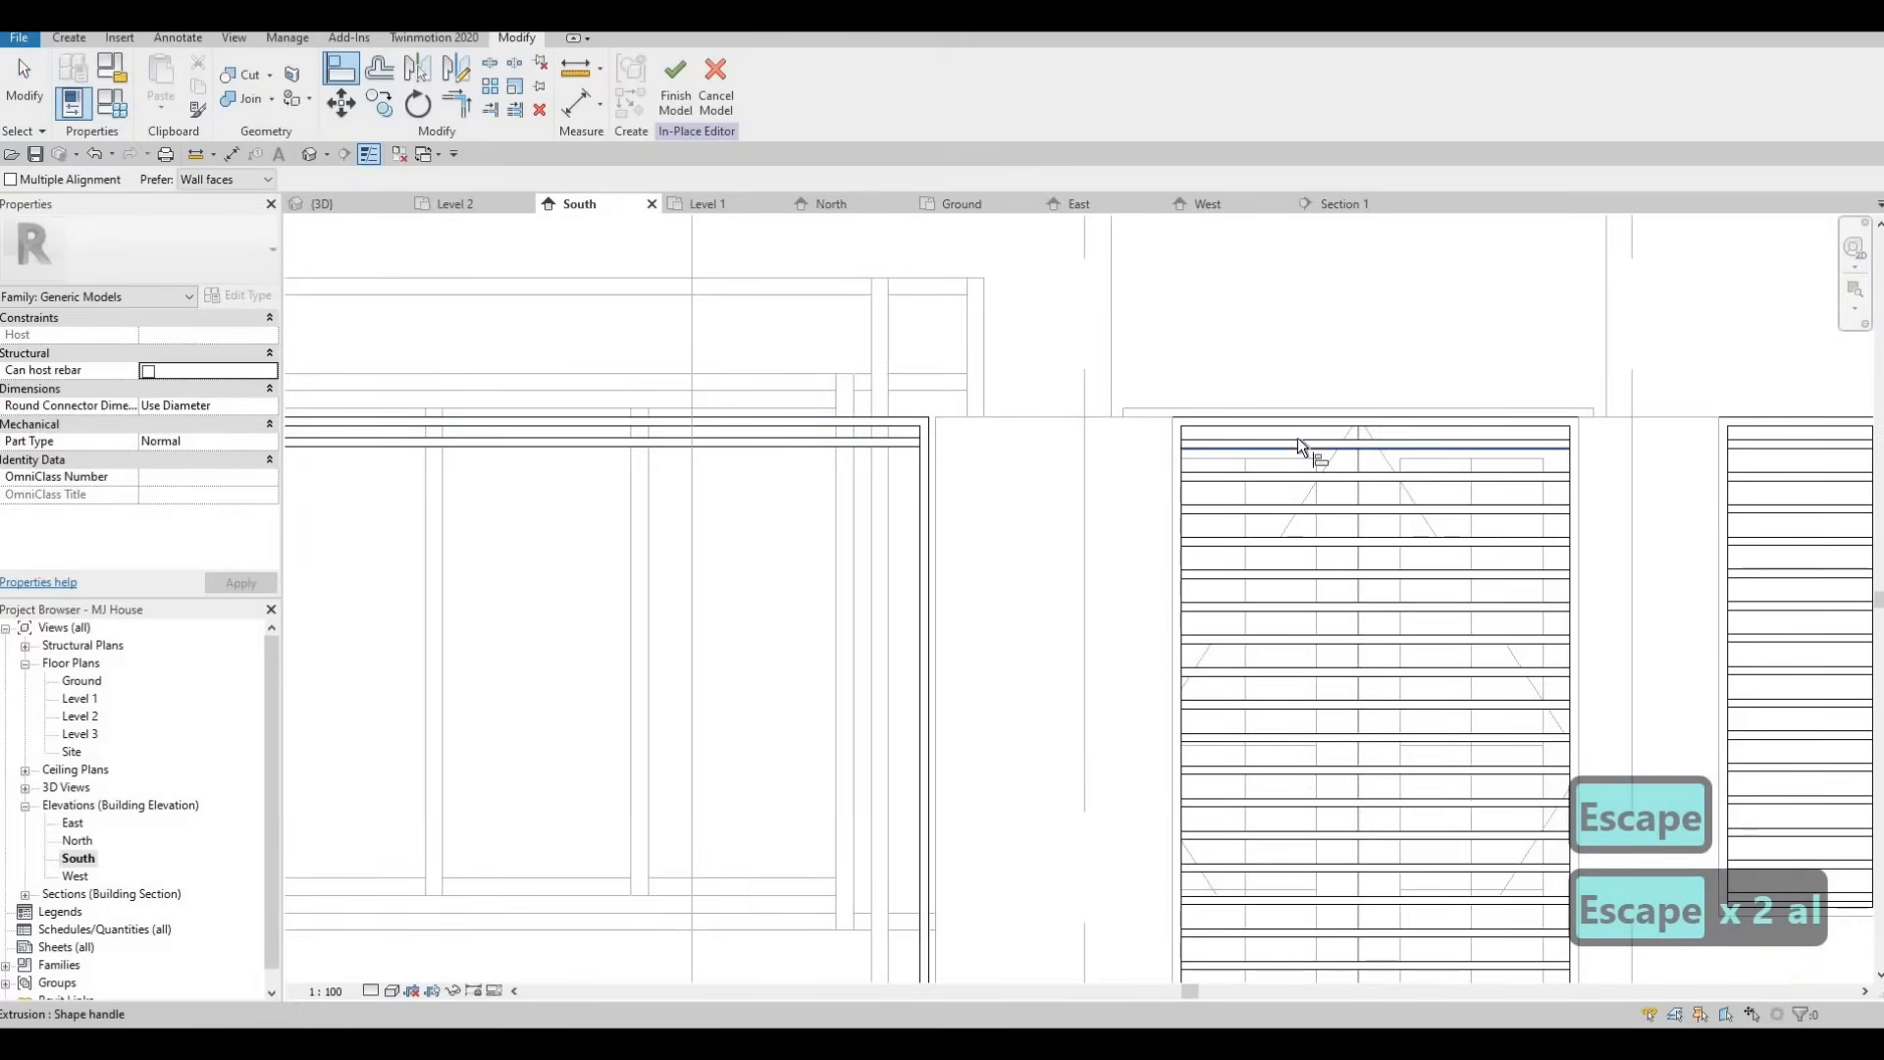
click(900, 444)
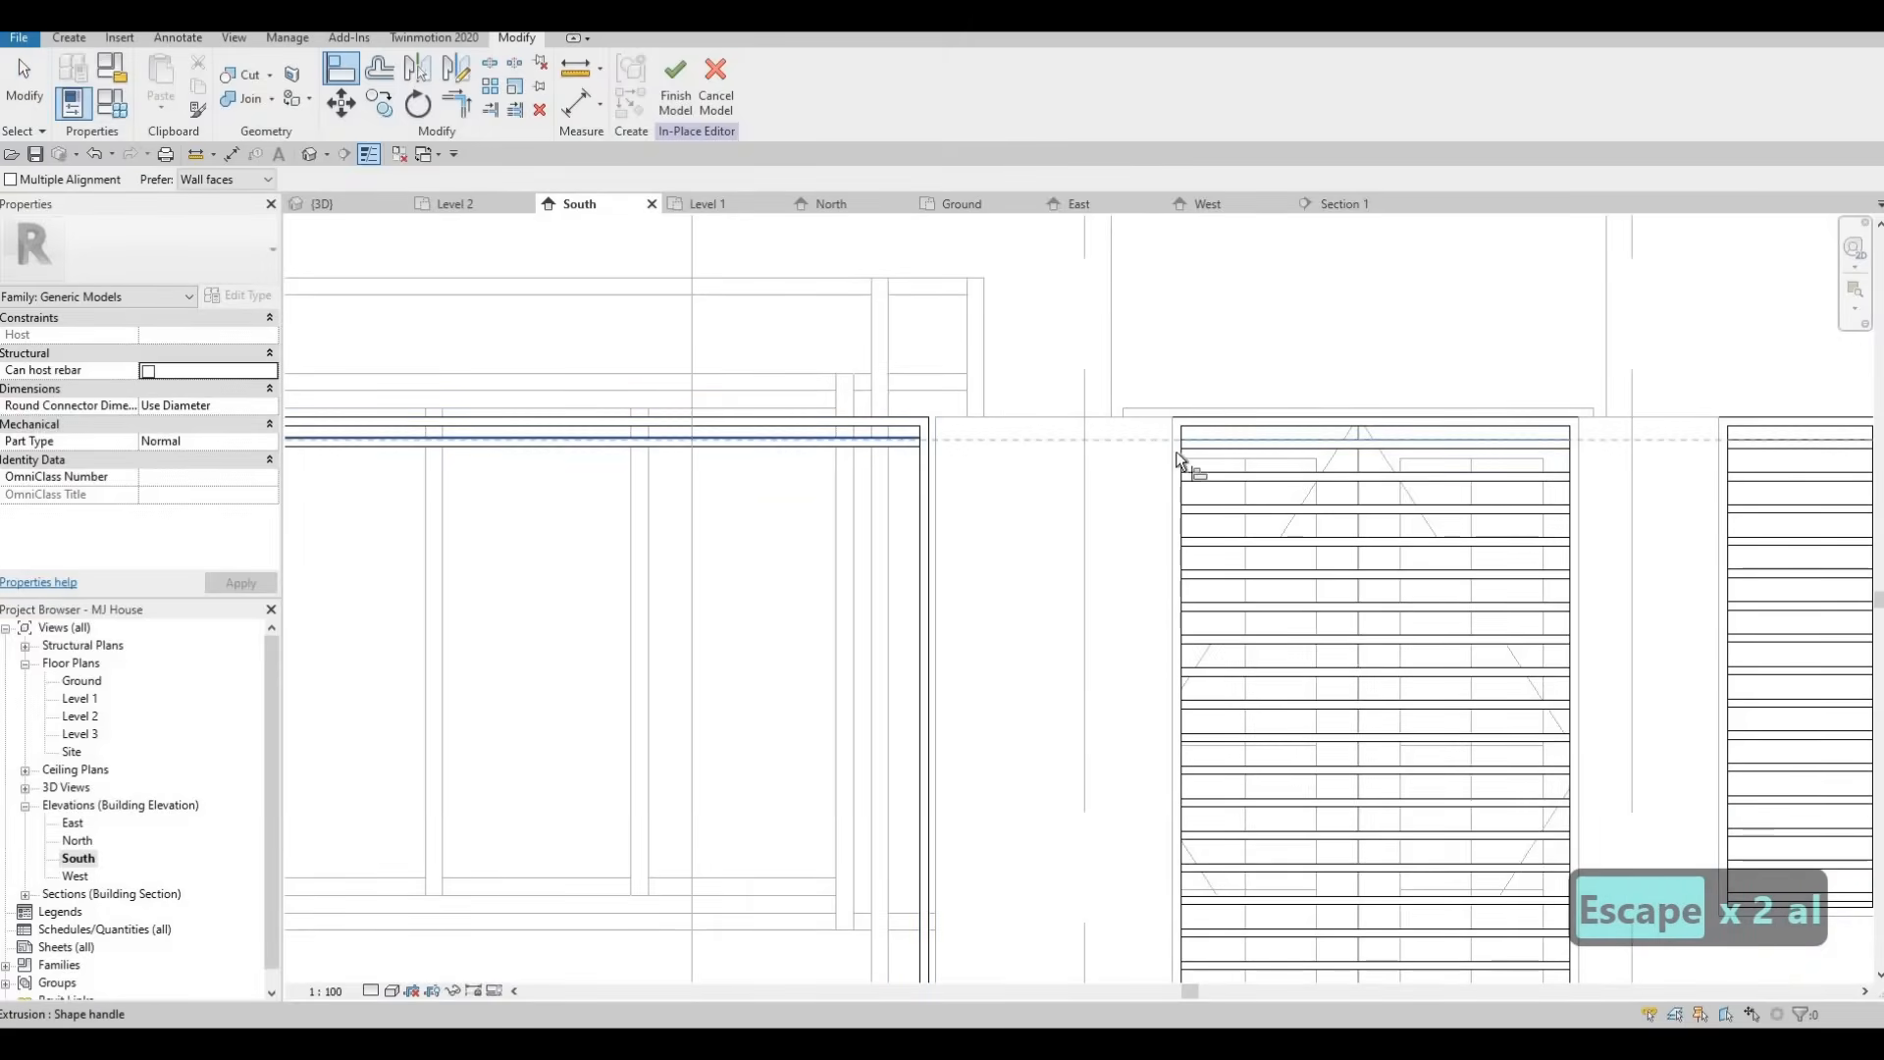
click(1215, 446)
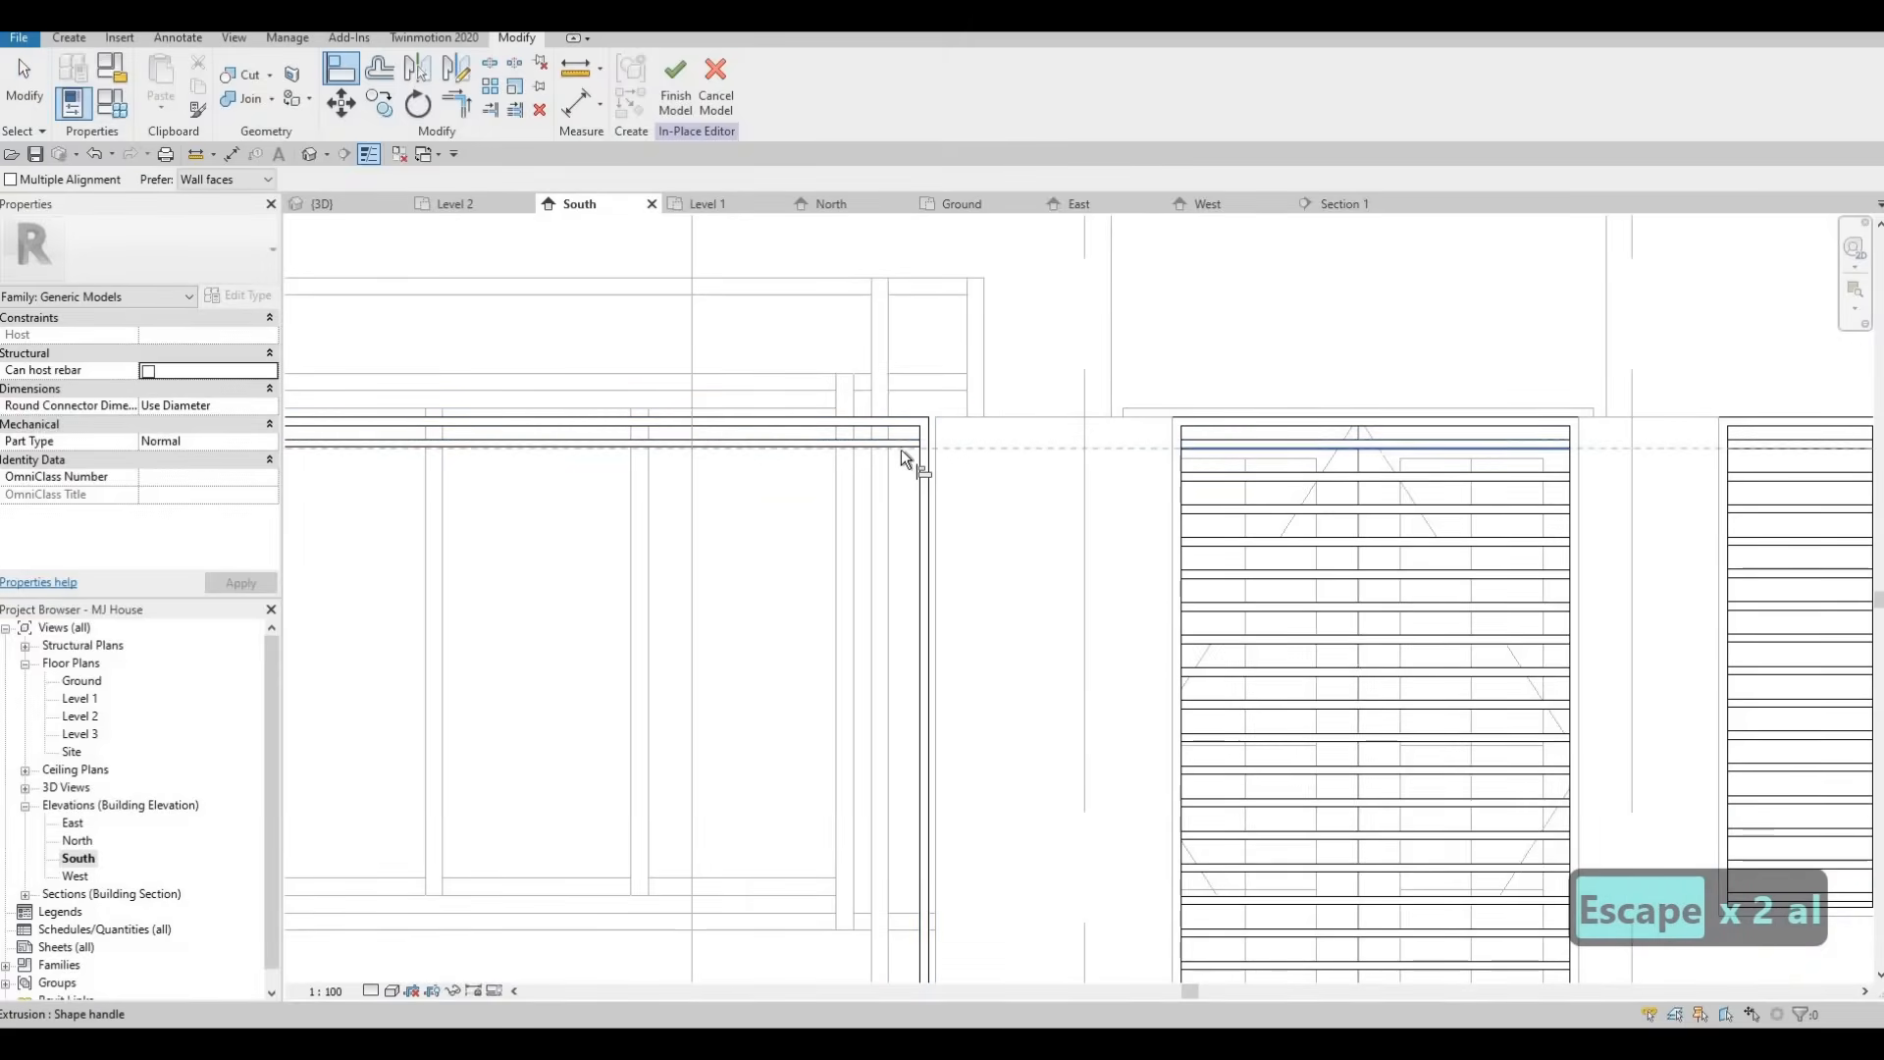
key(Escape)
key(Escape)
key(Escape)
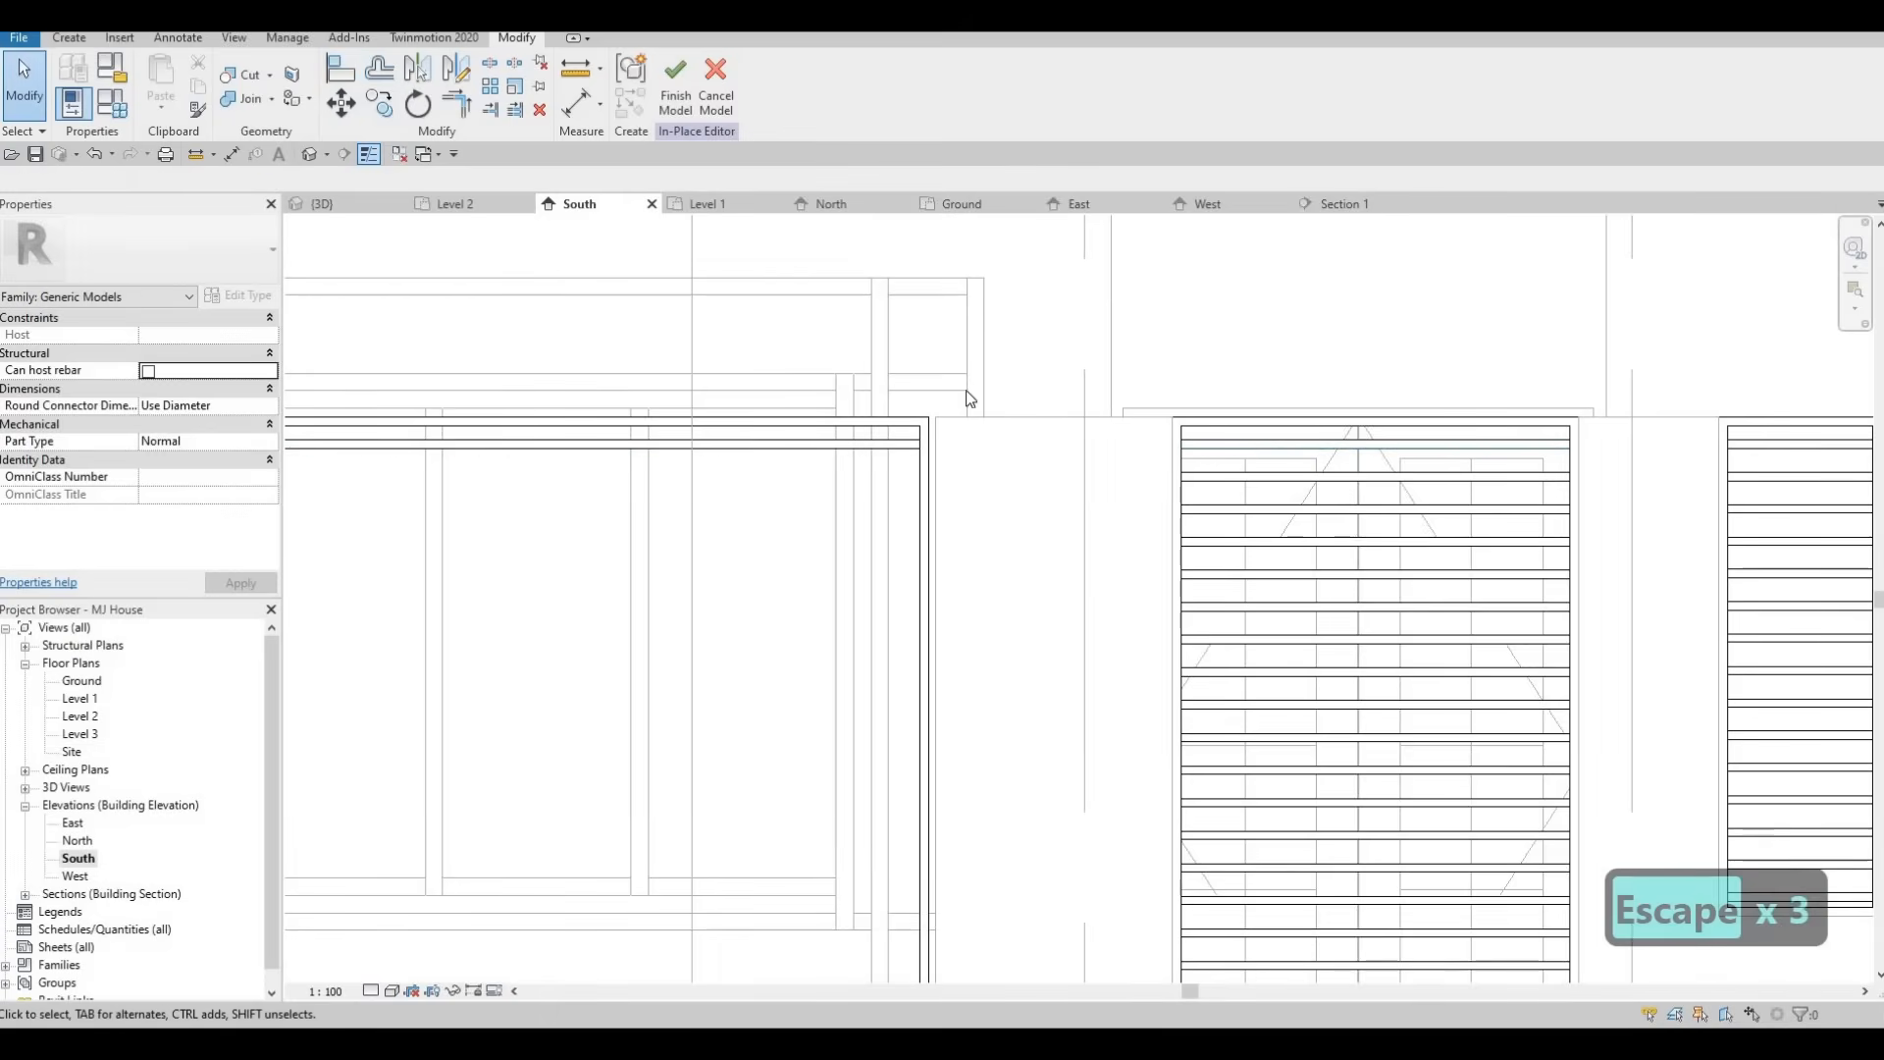
Check the head bar's profile in the Section 1 view.
click(1345, 204)
key(Escape)
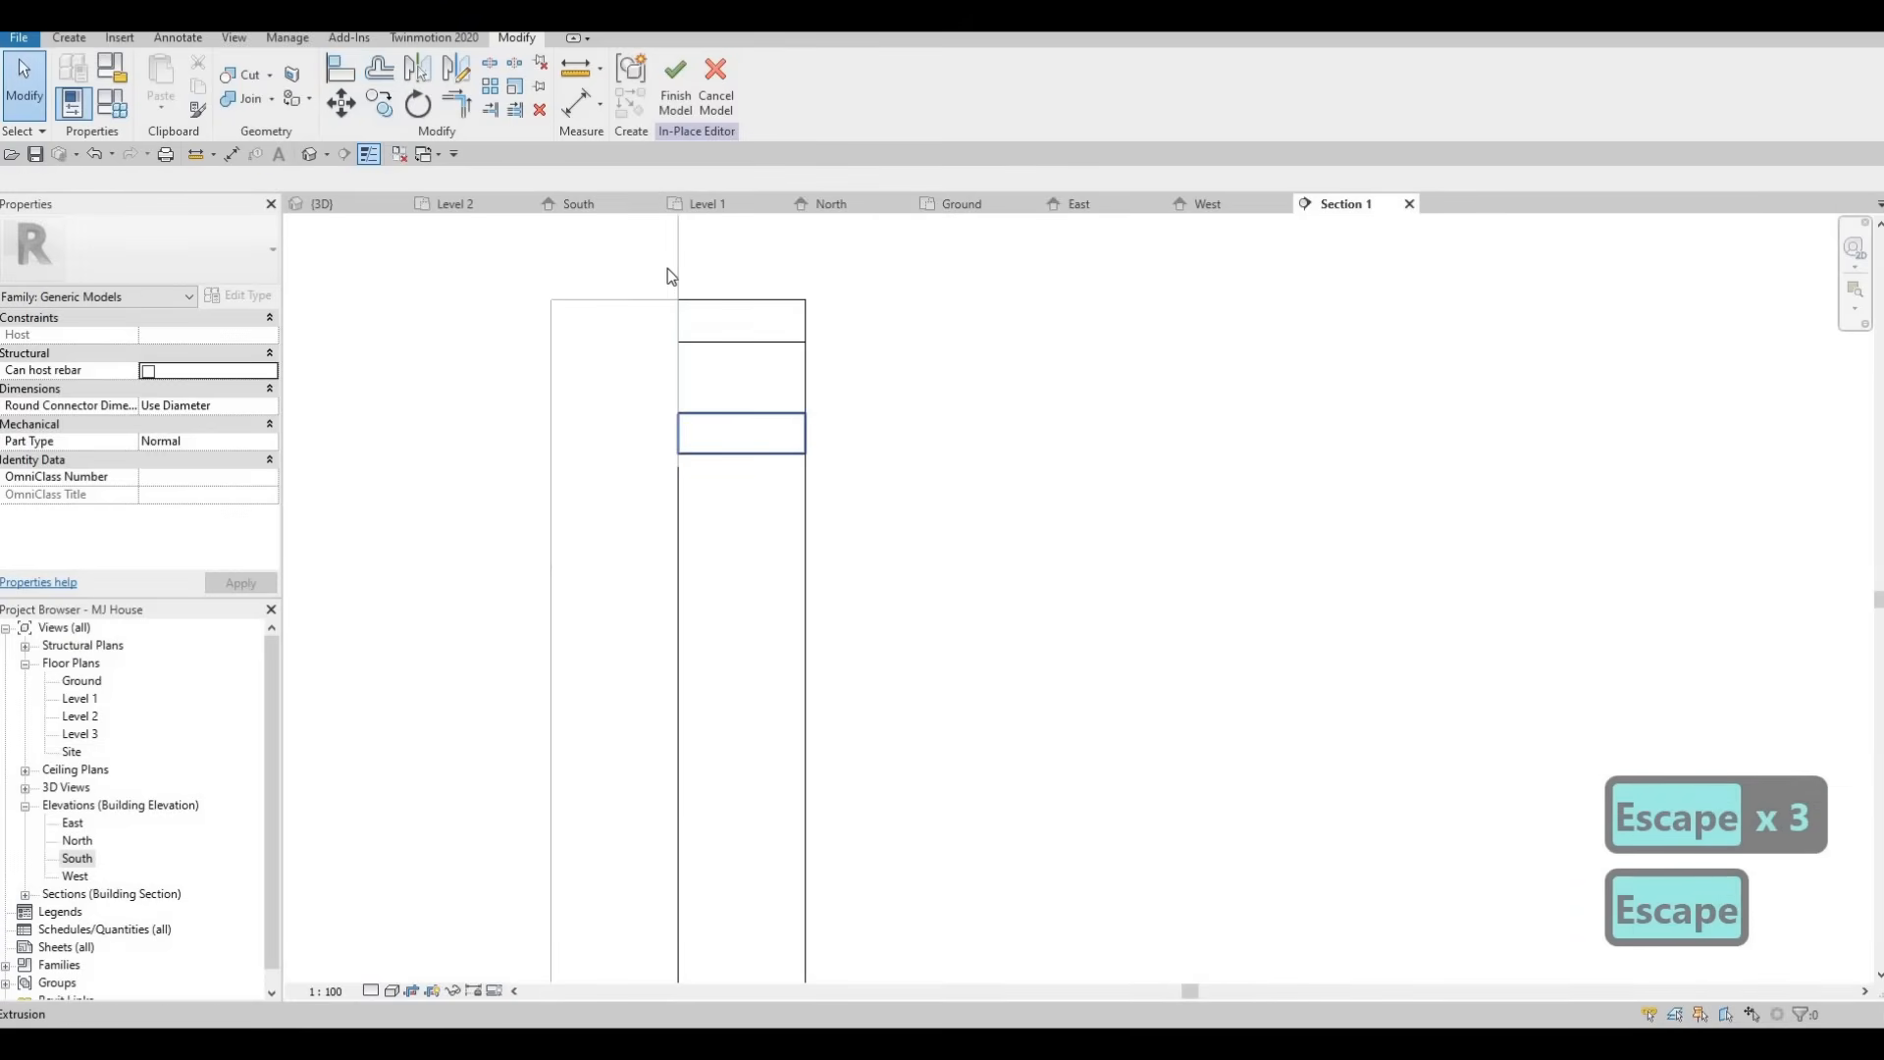
click(726, 434)
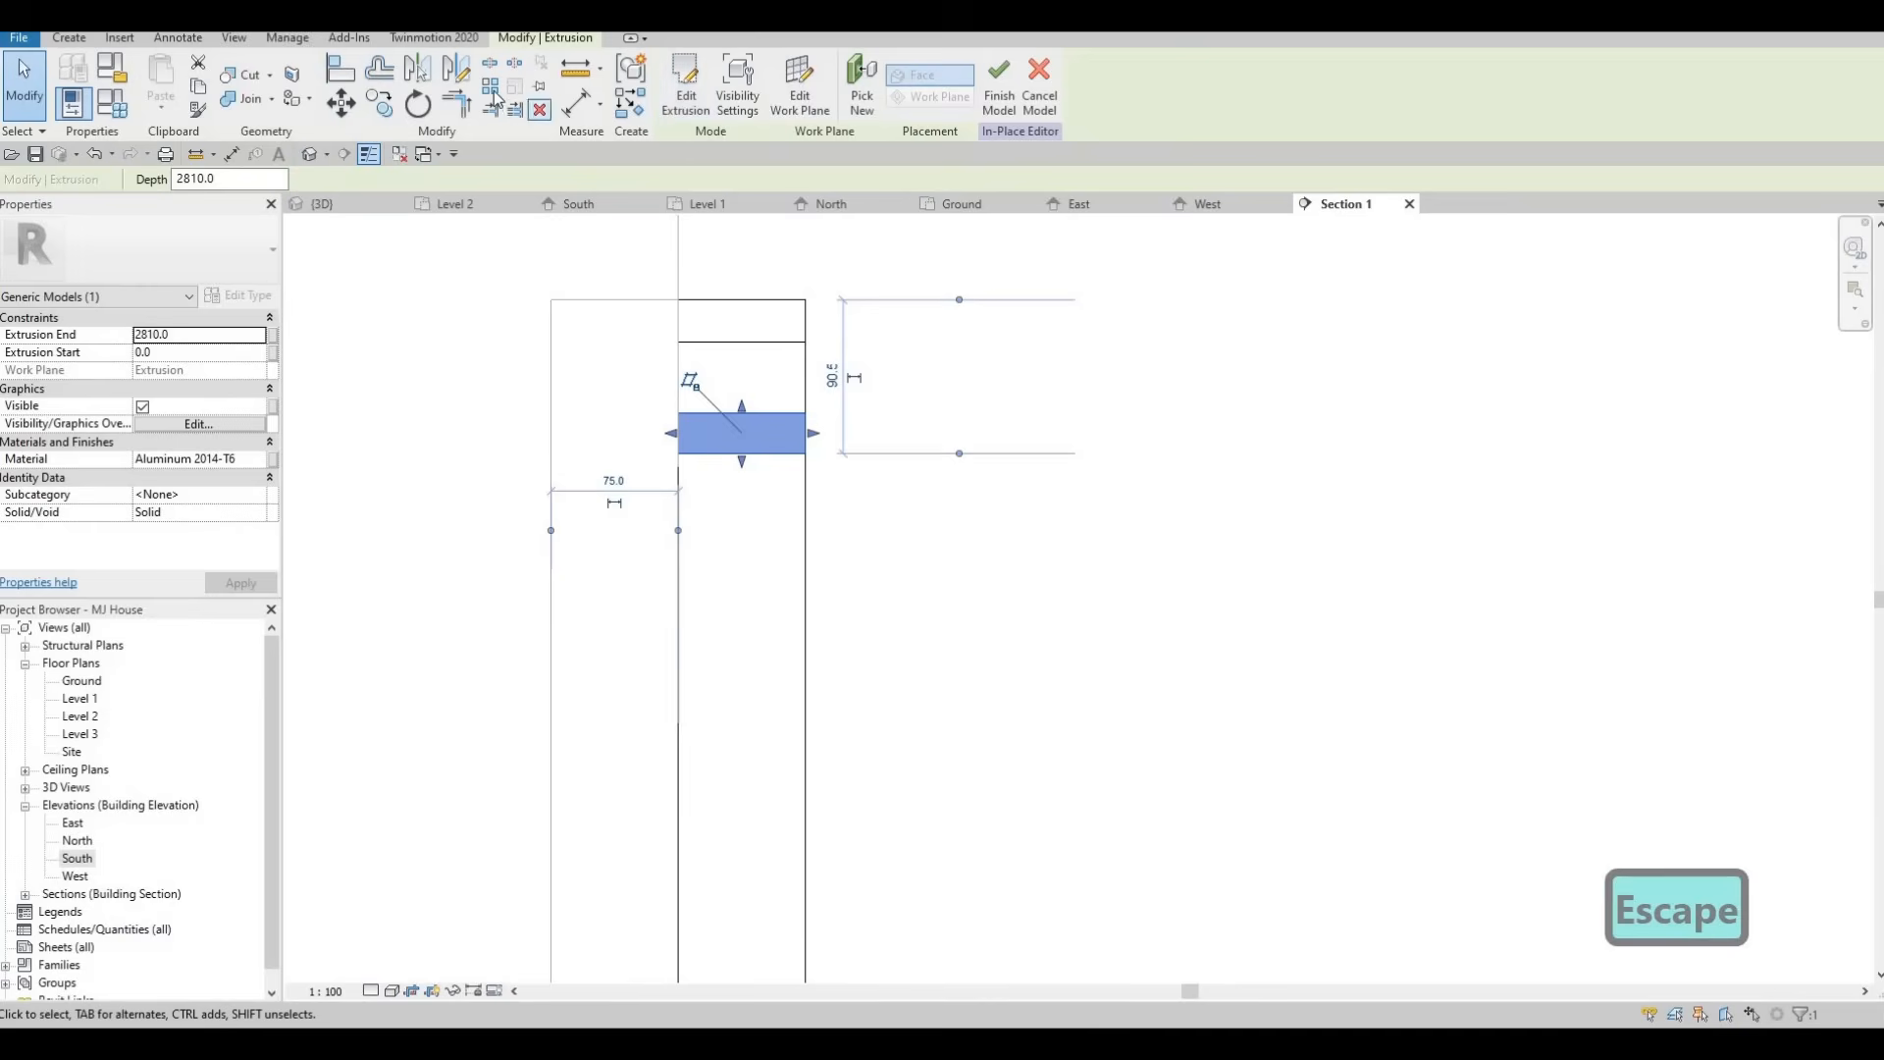
key(a)
key(r)
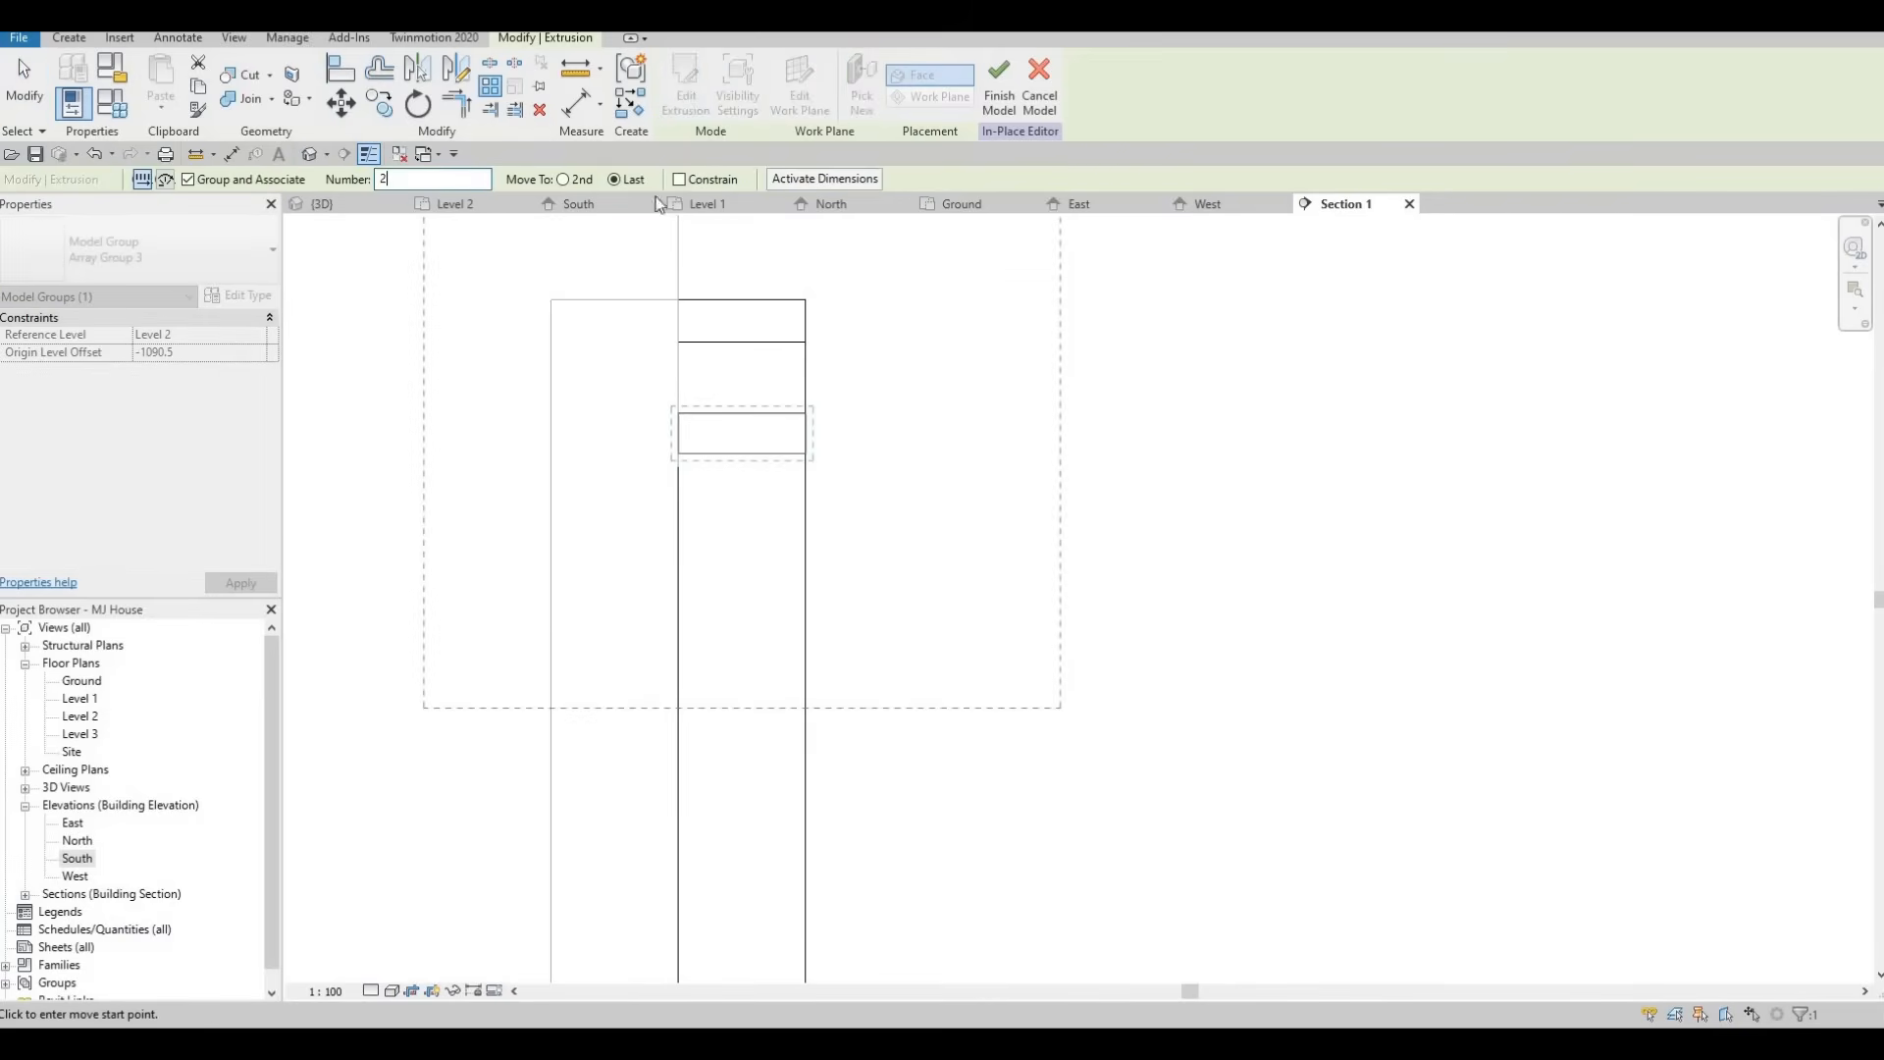
text(5)
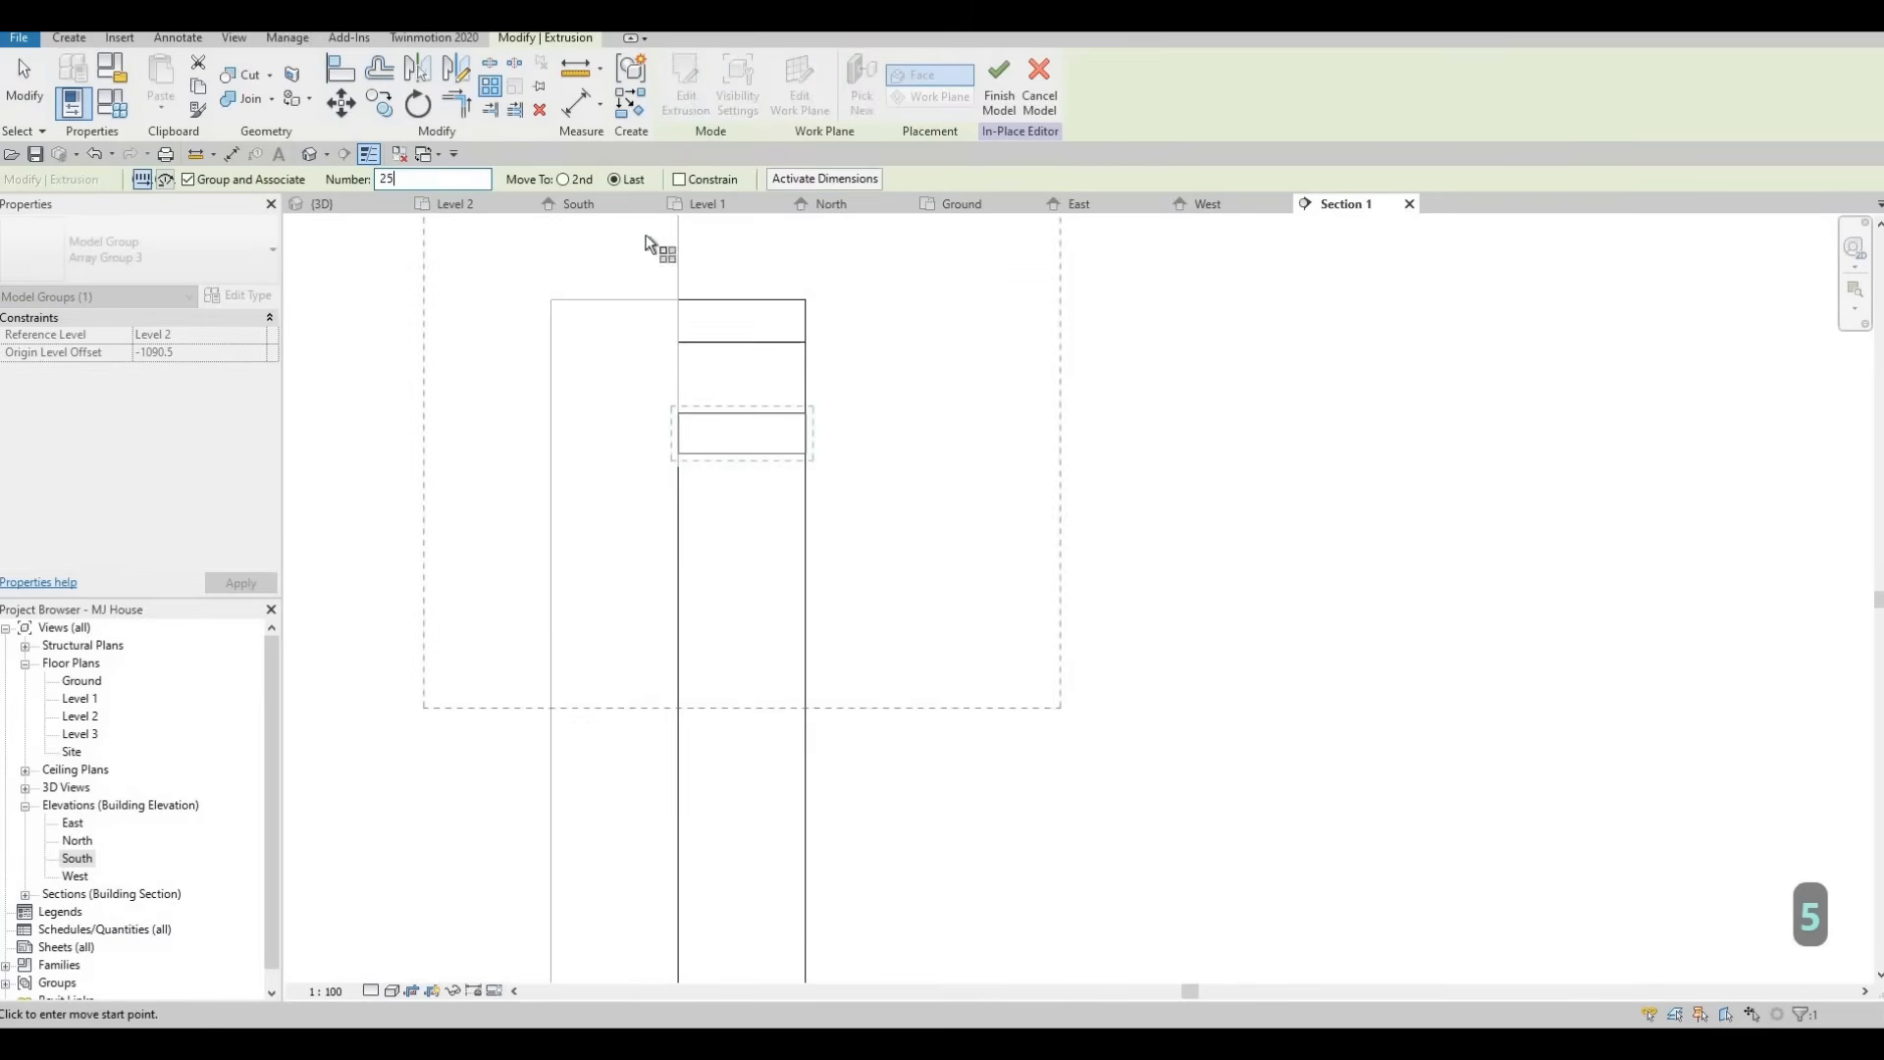
click(658, 636)
scroll(673, 412, up, 5)
middle_drag(673, 412, 631, 673)
scroll(651, 742, up, 3)
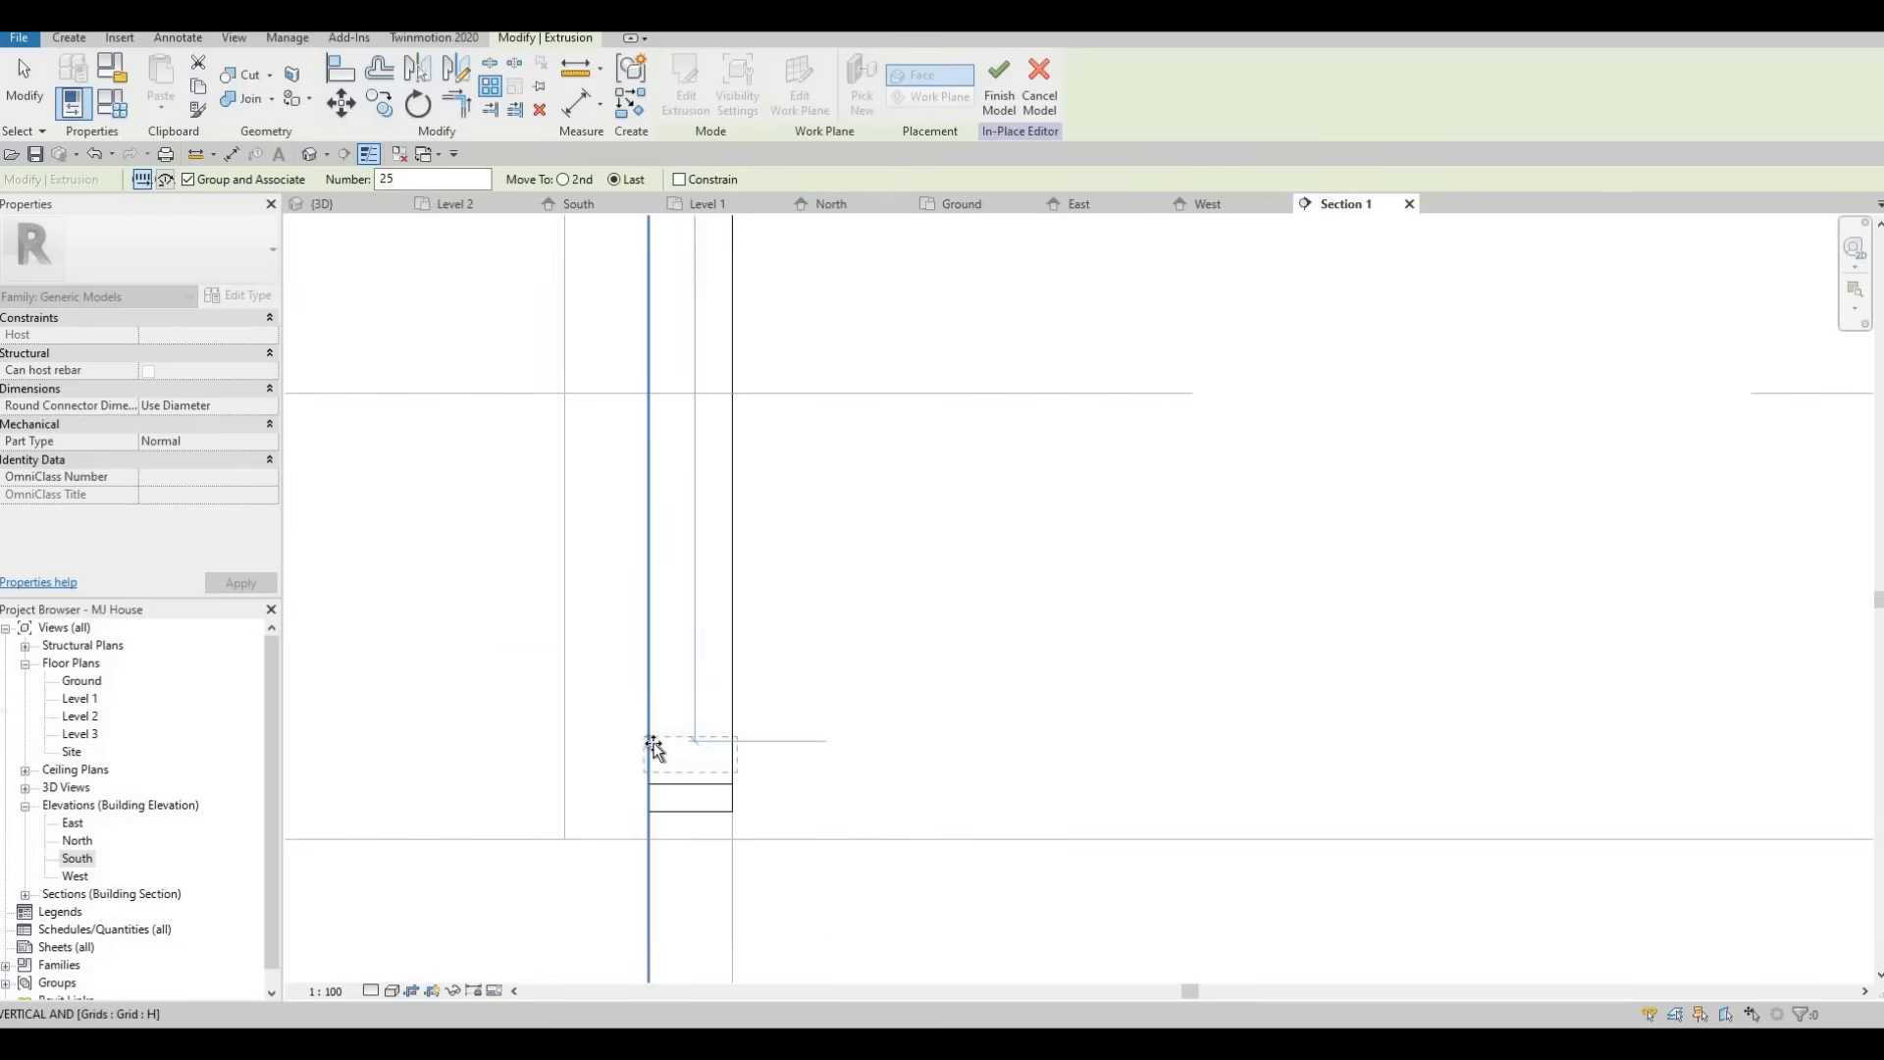
click(650, 741)
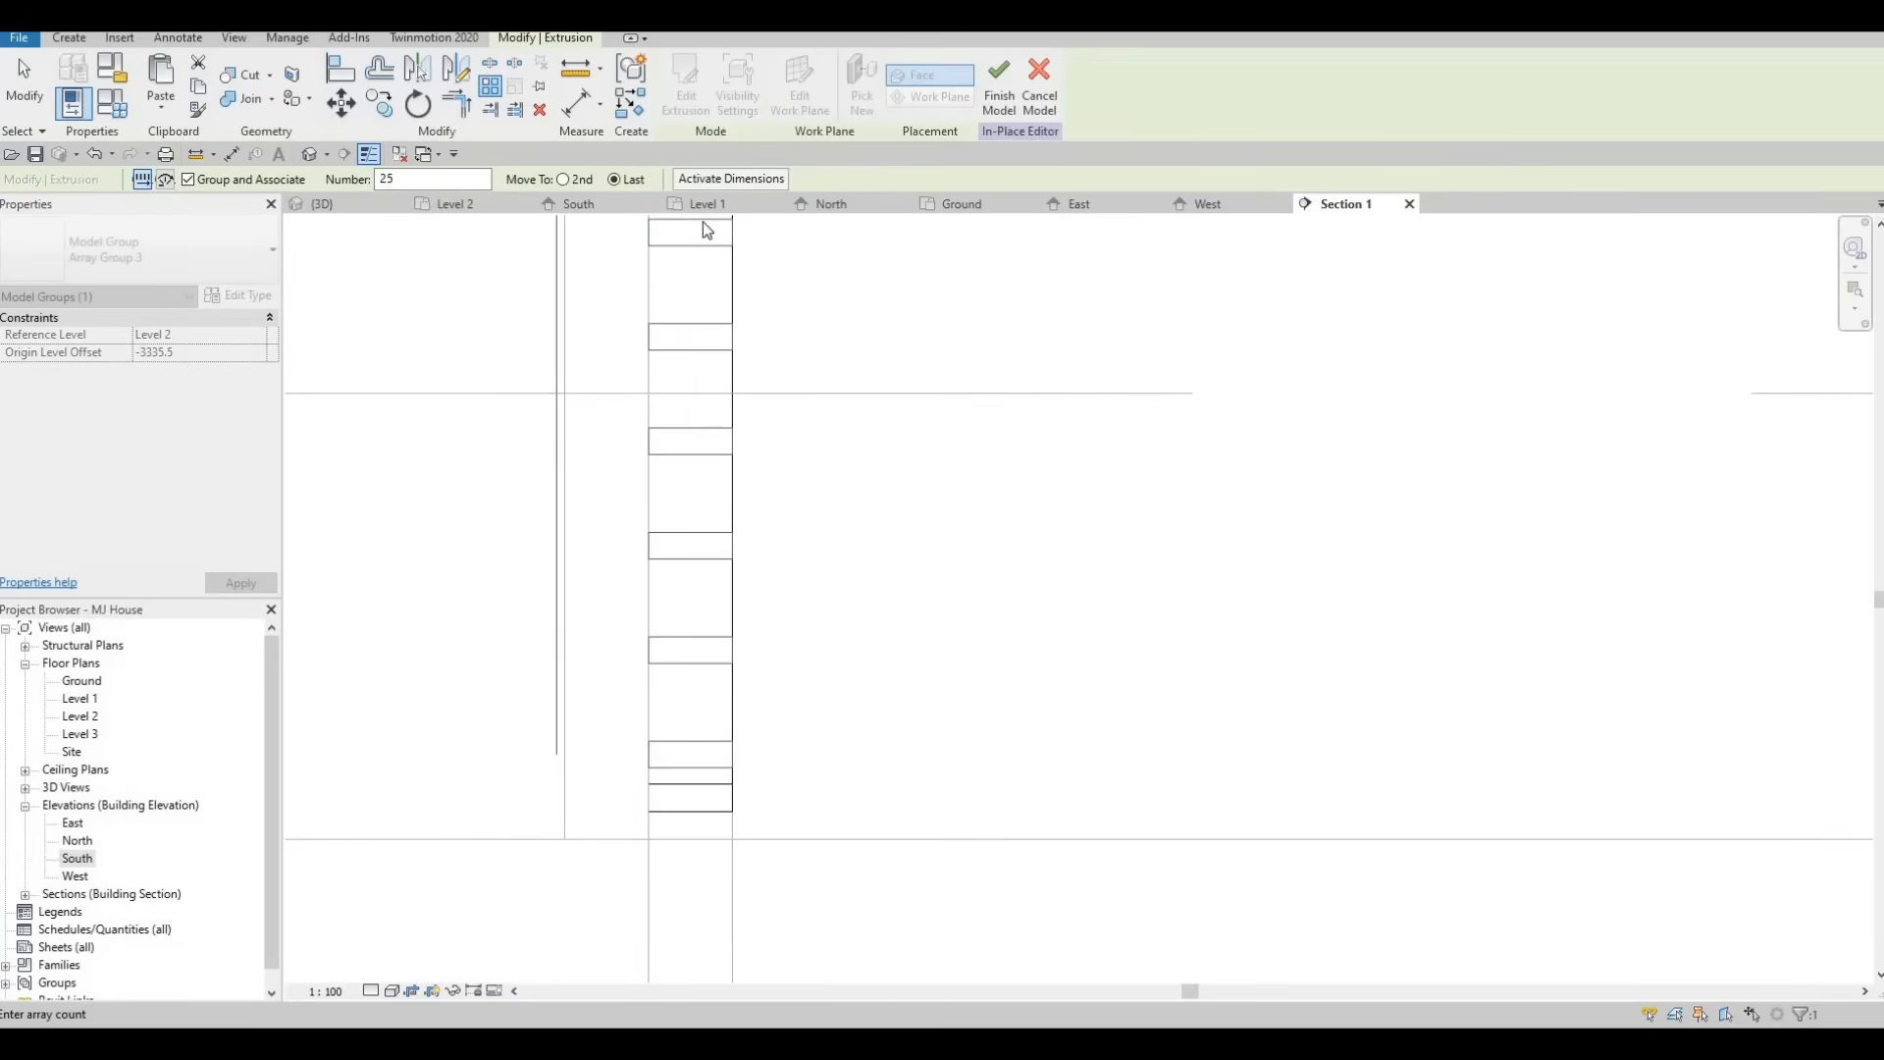
scroll(687, 228, down, 2)
key(Escape)
key(Escape)
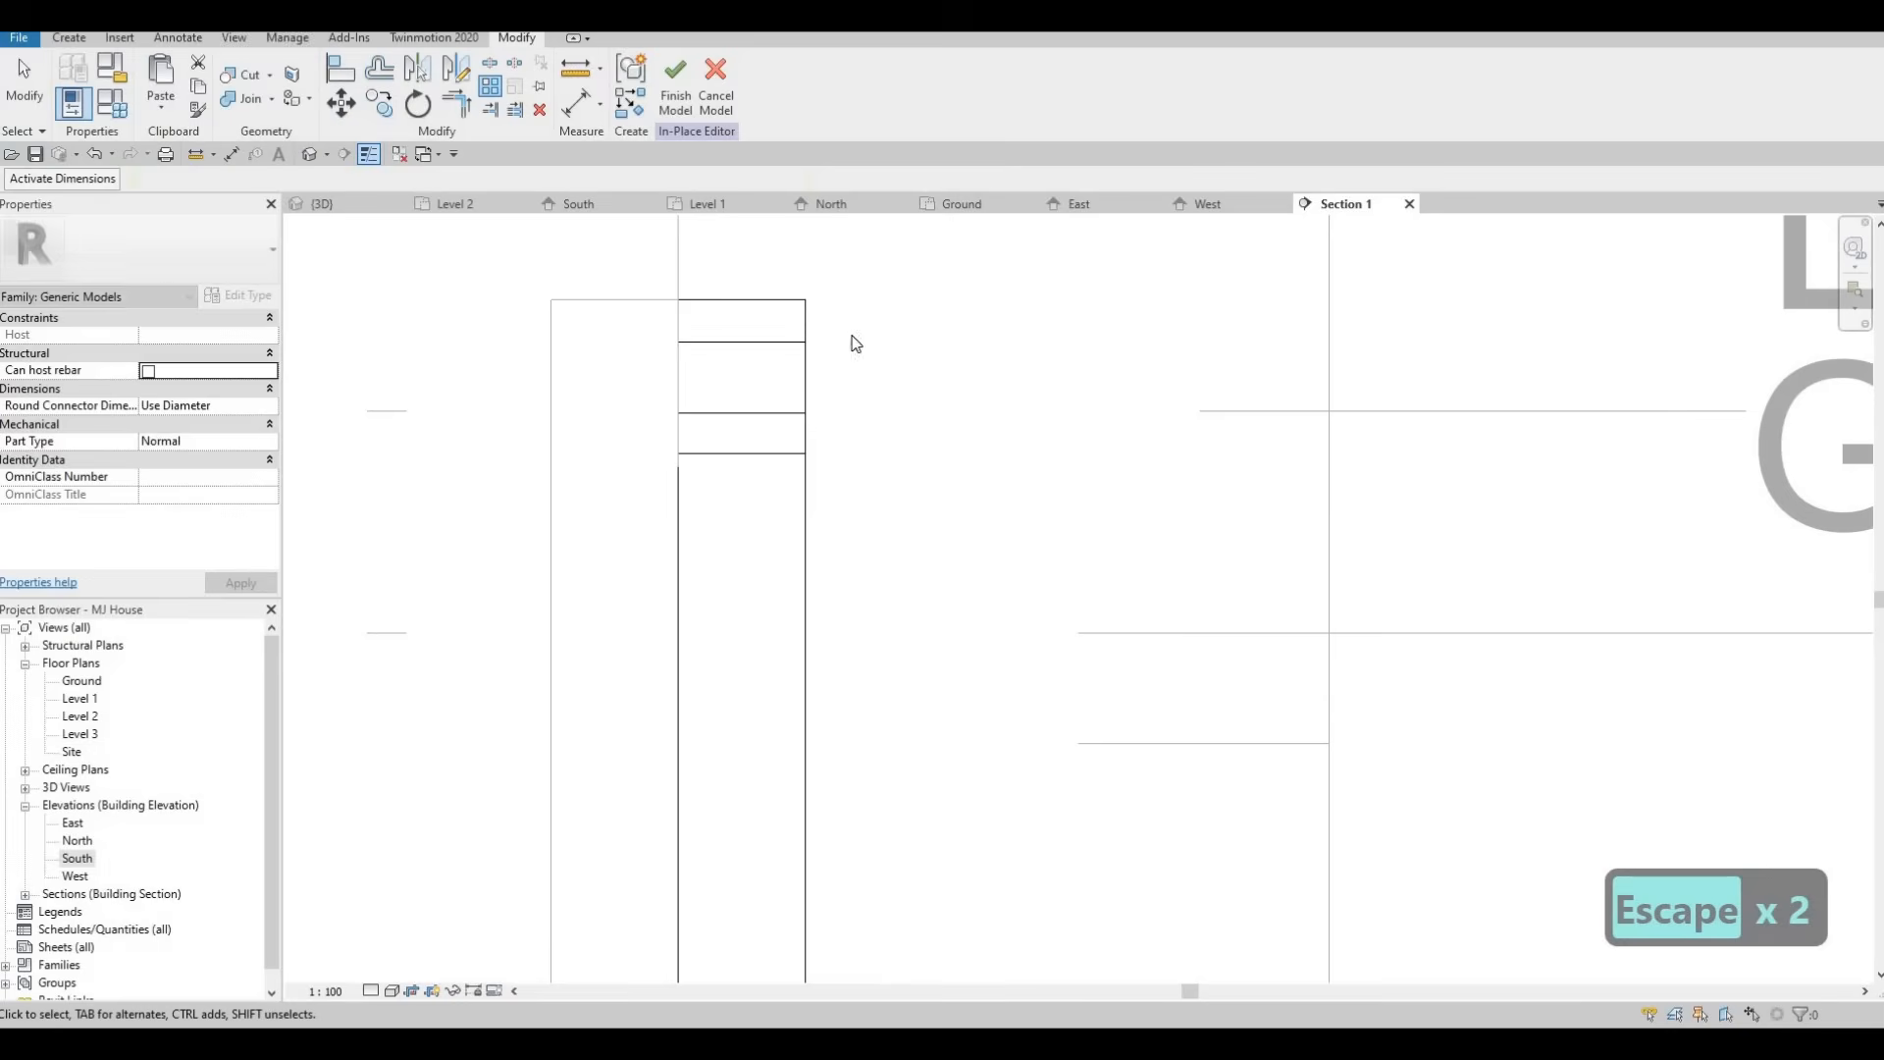
click(675, 93)
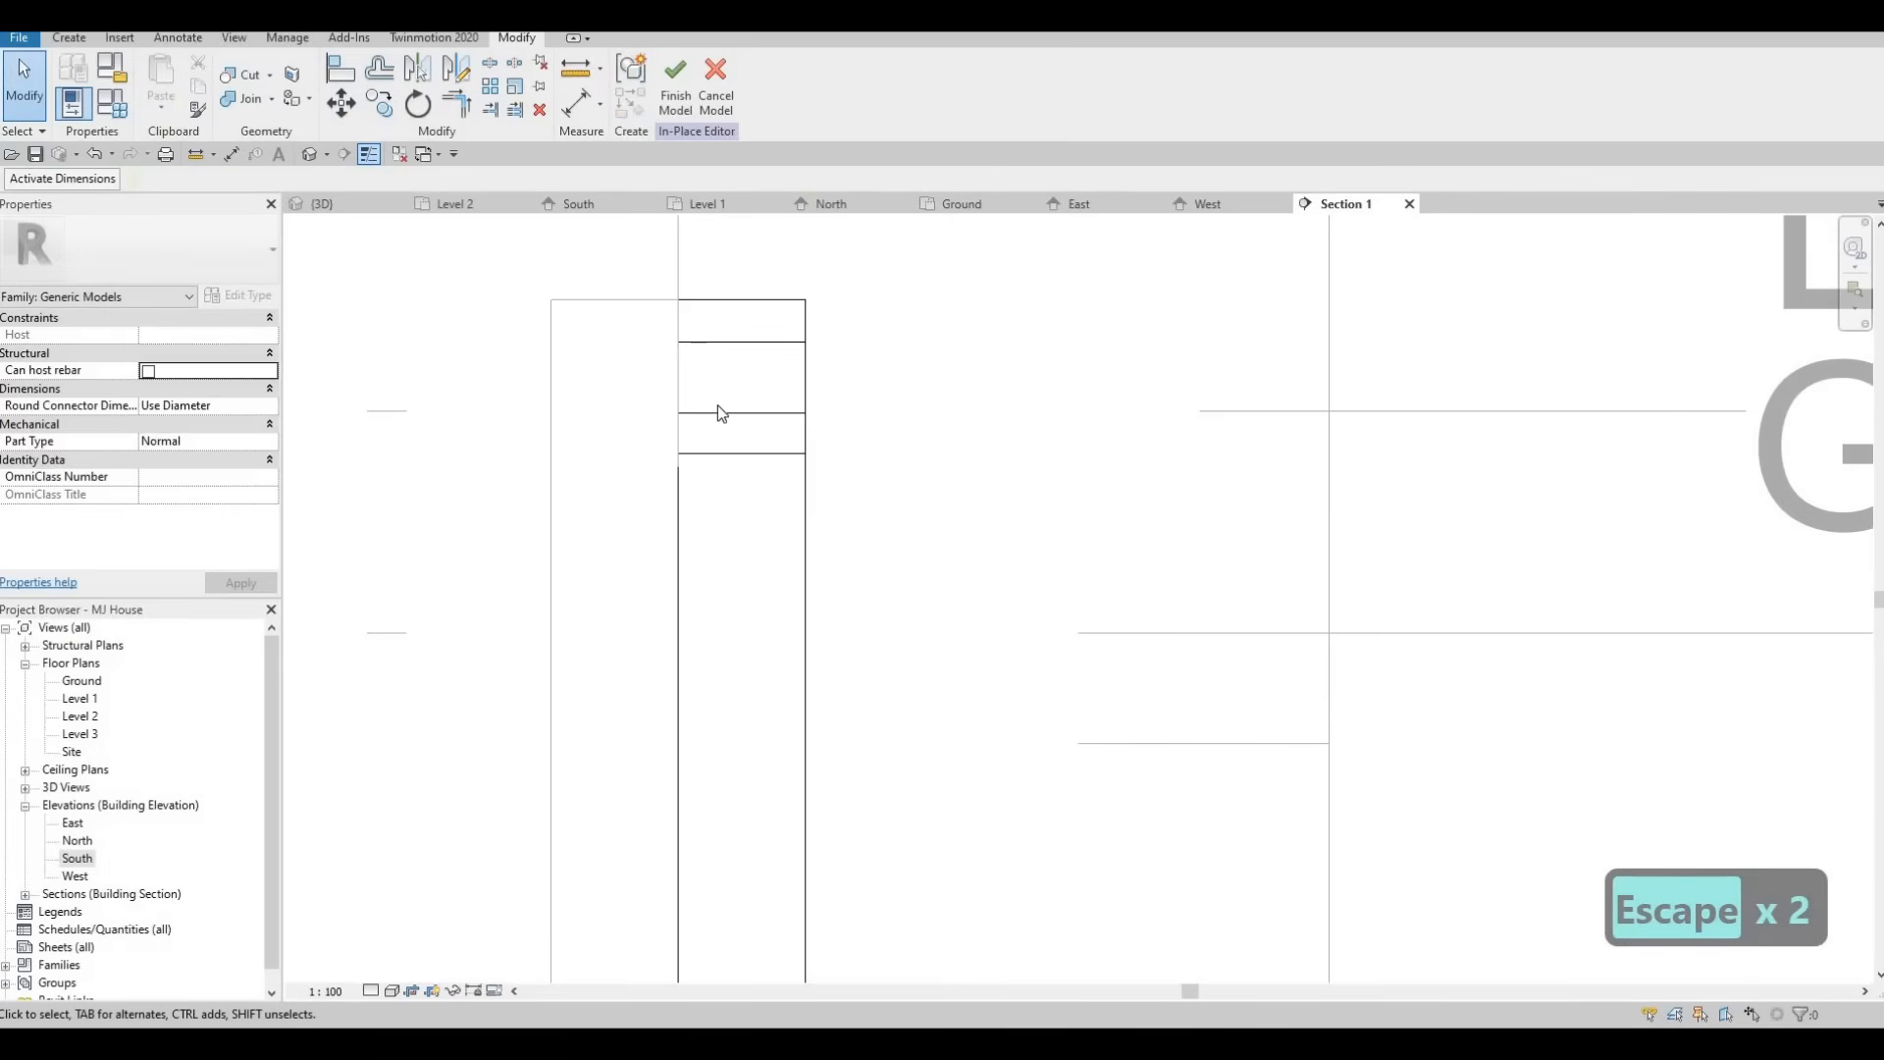
Array the head bar into 25 slats down the window opening in Section 1 and finish the in-place model.
click(736, 431)
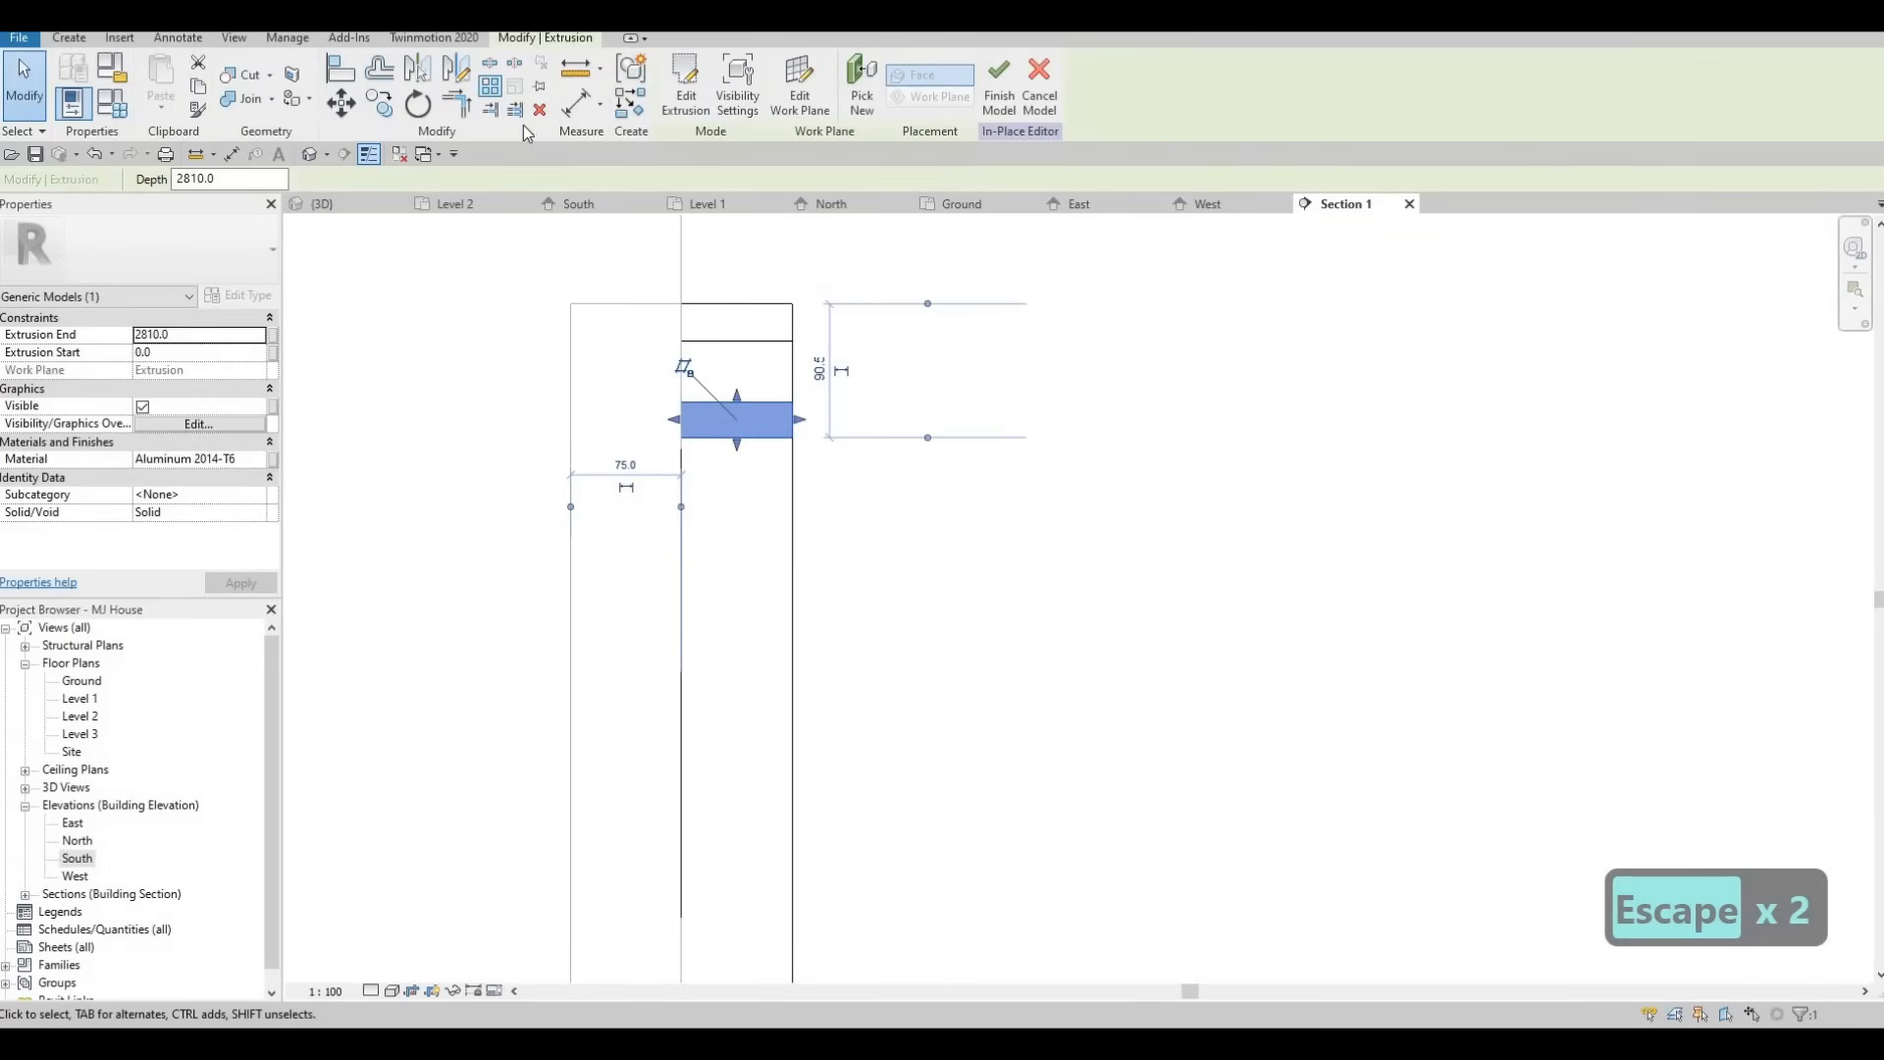
key(a)
key(r)
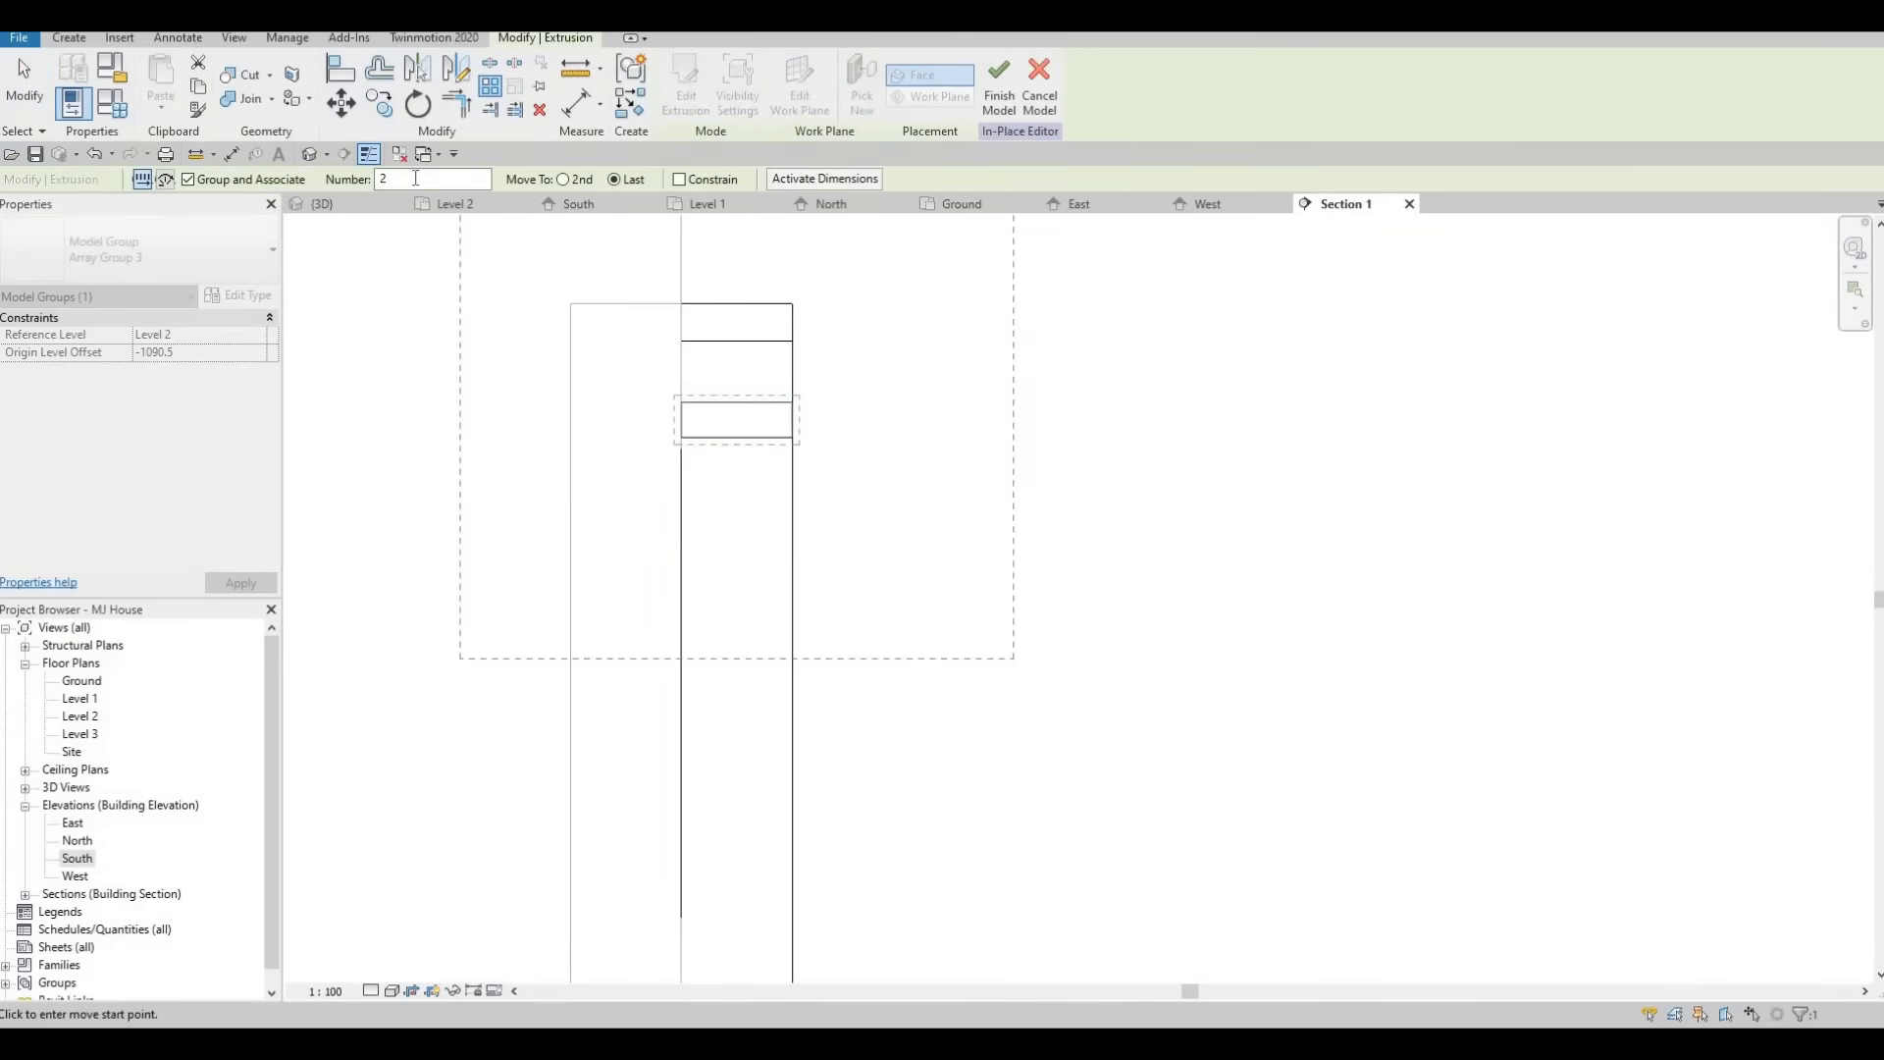
text(5)
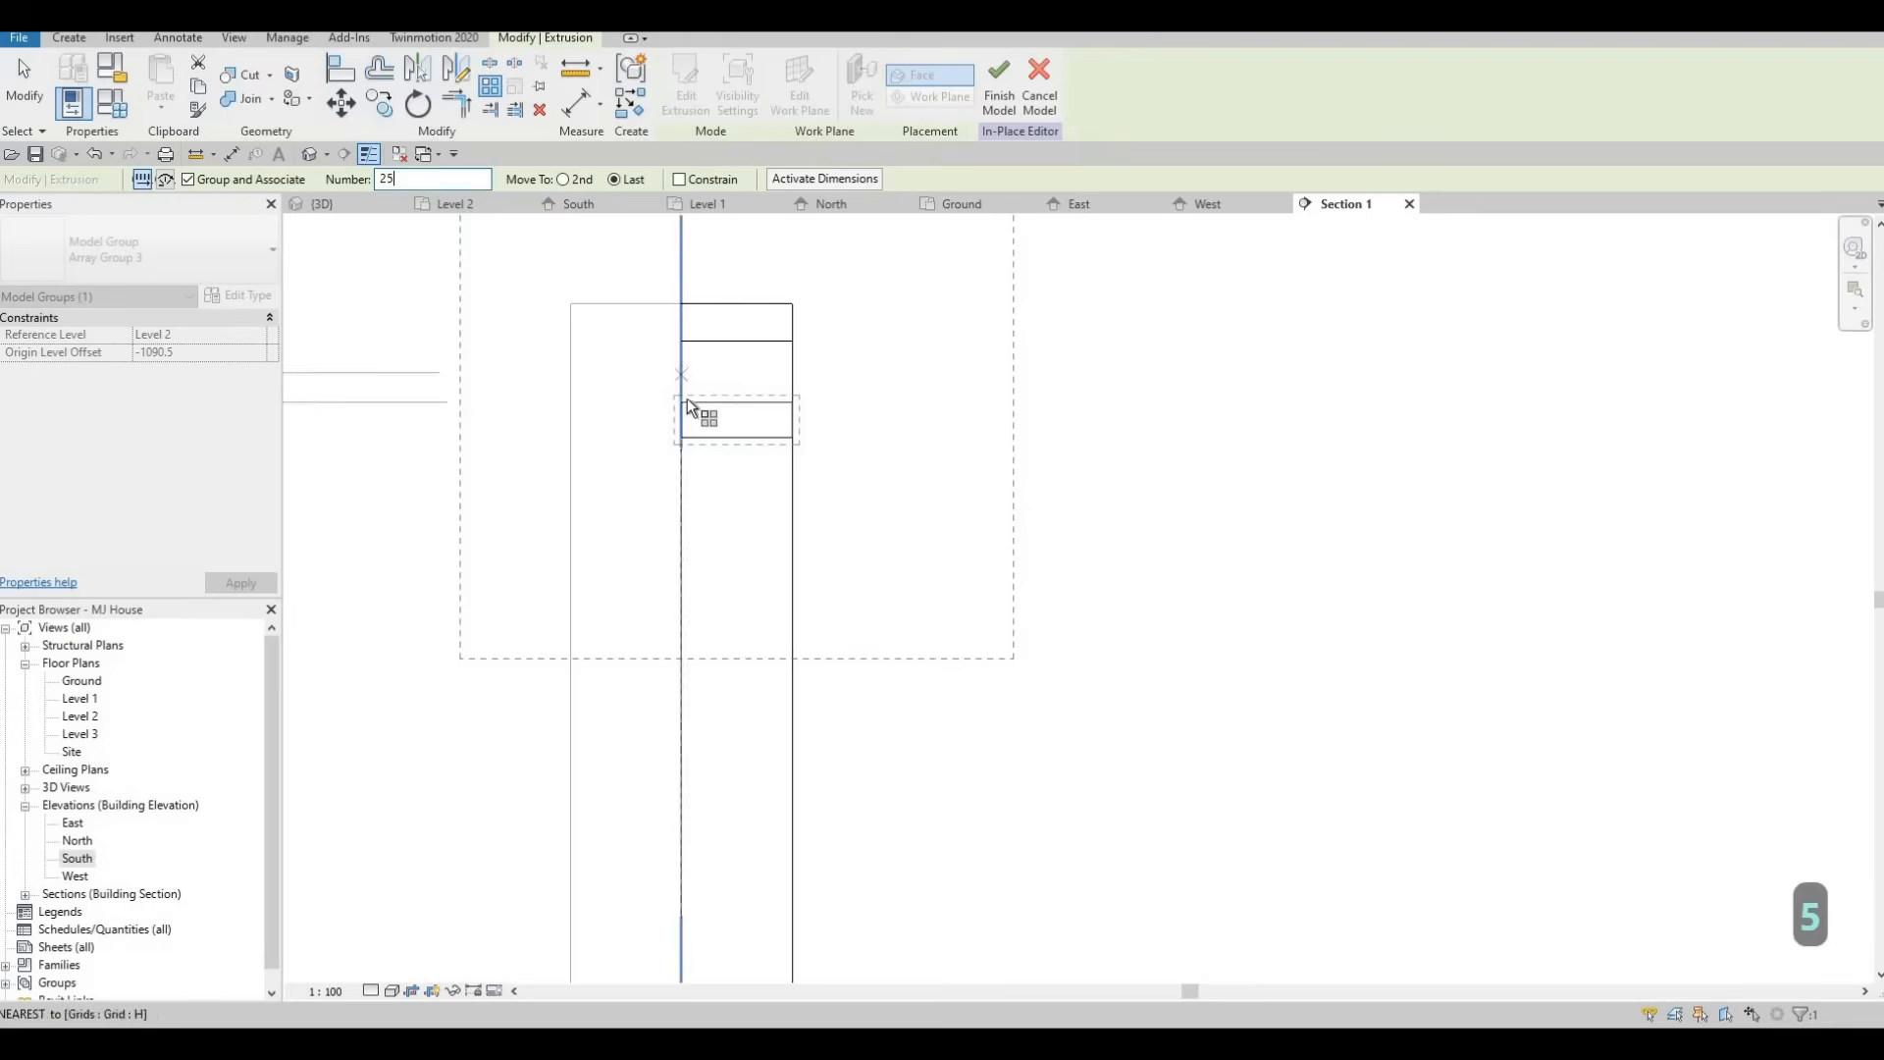
click(682, 401)
scroll(701, 490, down, 4)
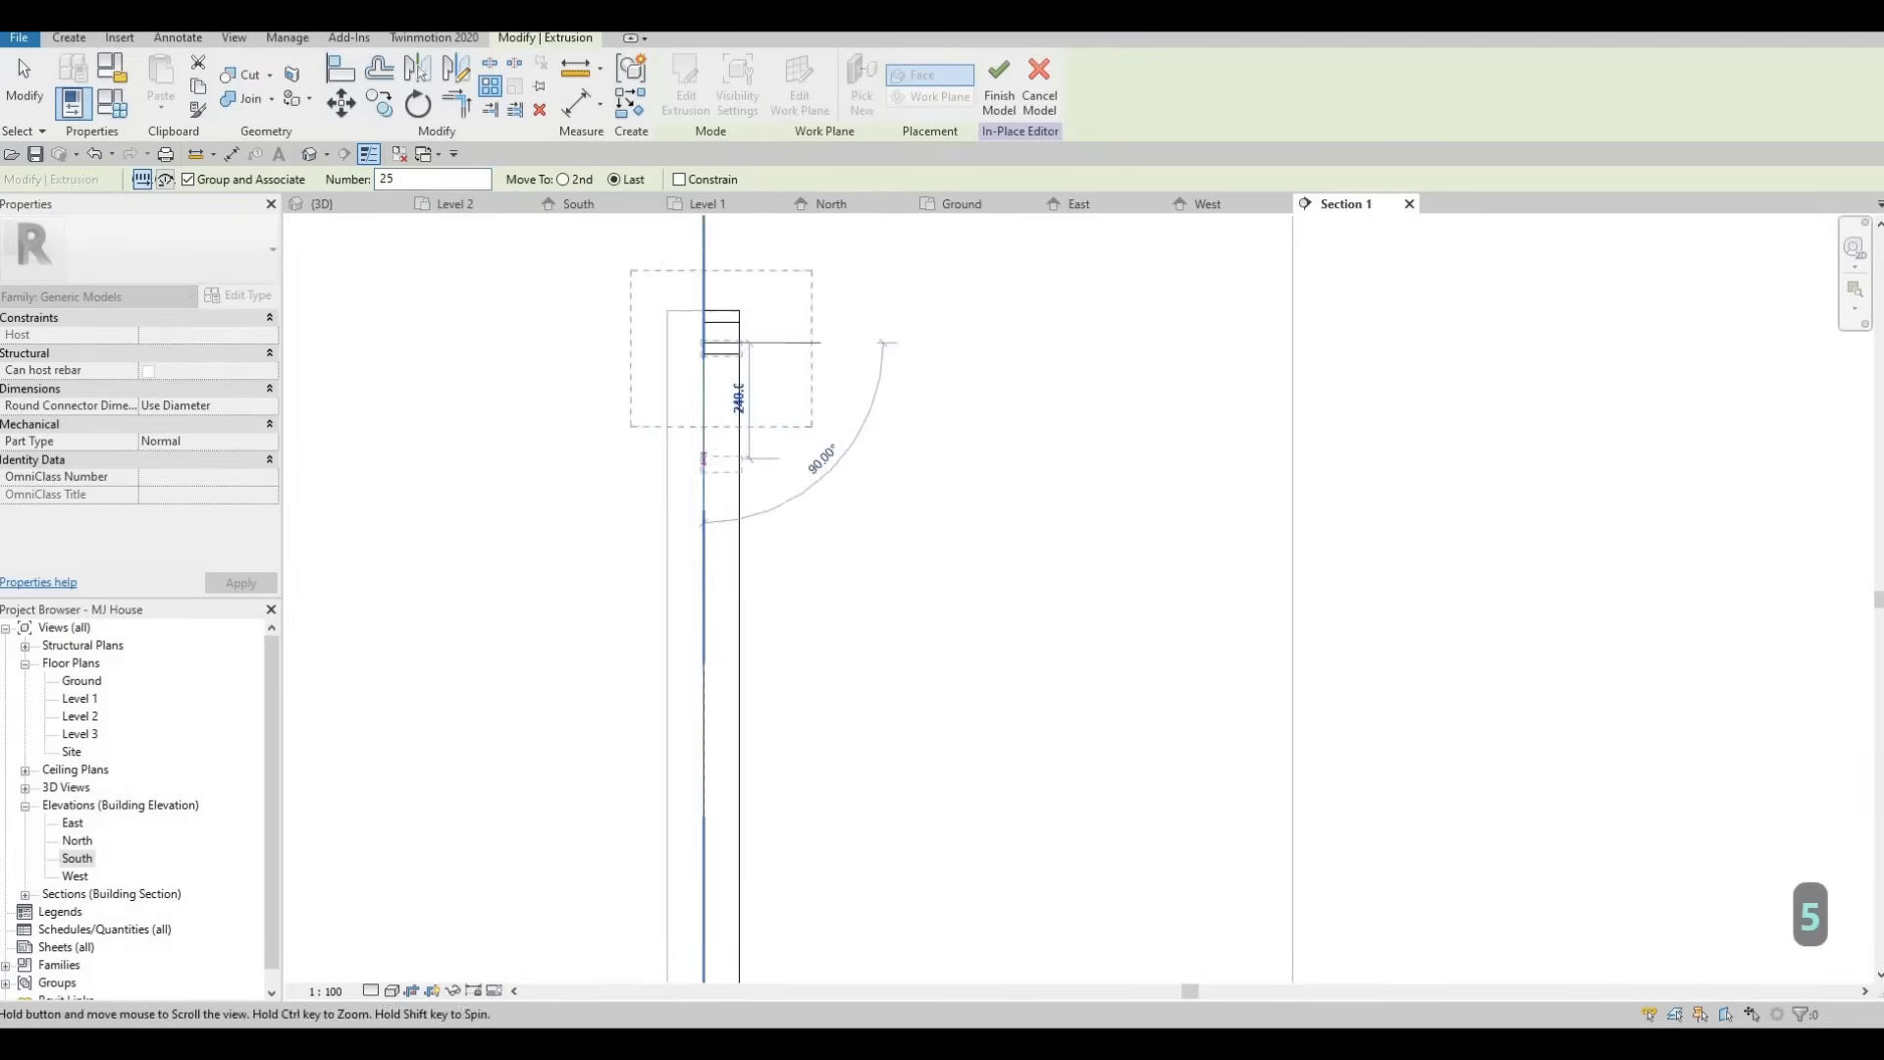
middle_drag(742, 912, 745, 392)
middle_drag(814, 914, 721, 356)
scroll(613, 486, up, 2)
click(618, 473)
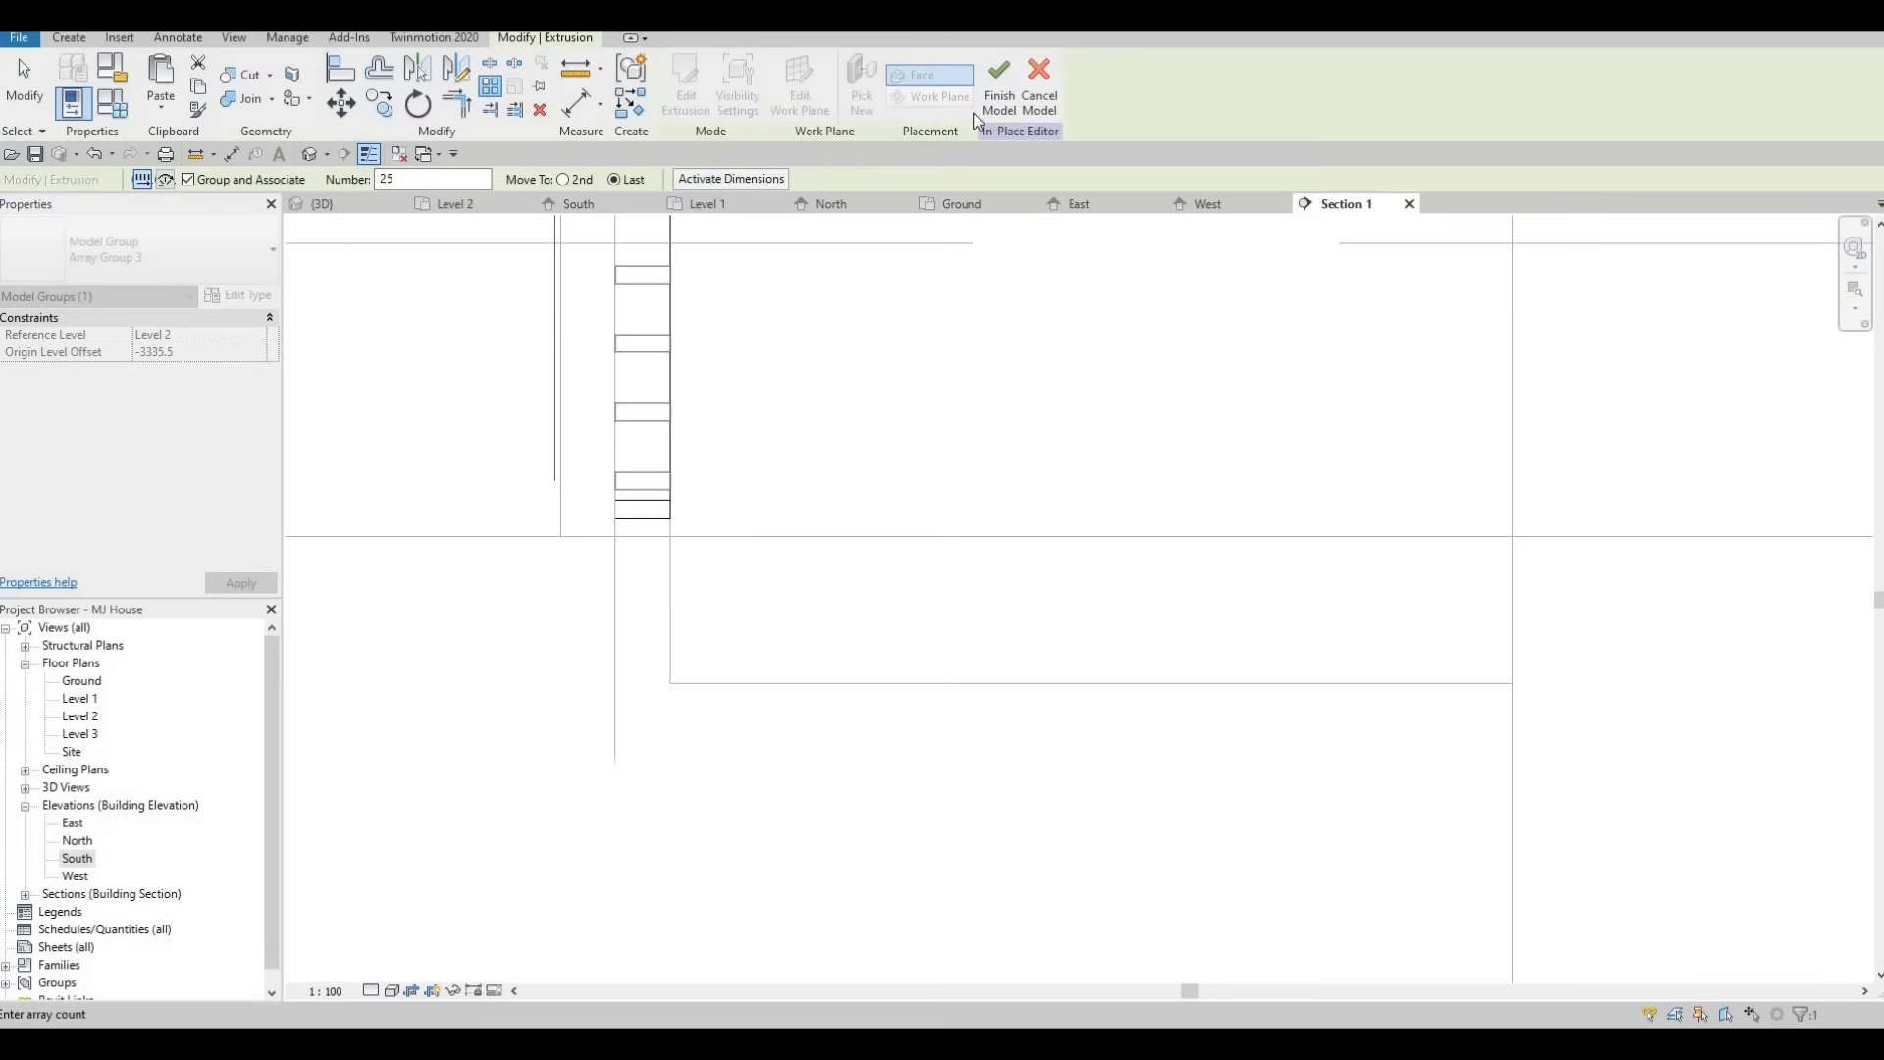
click(981, 110)
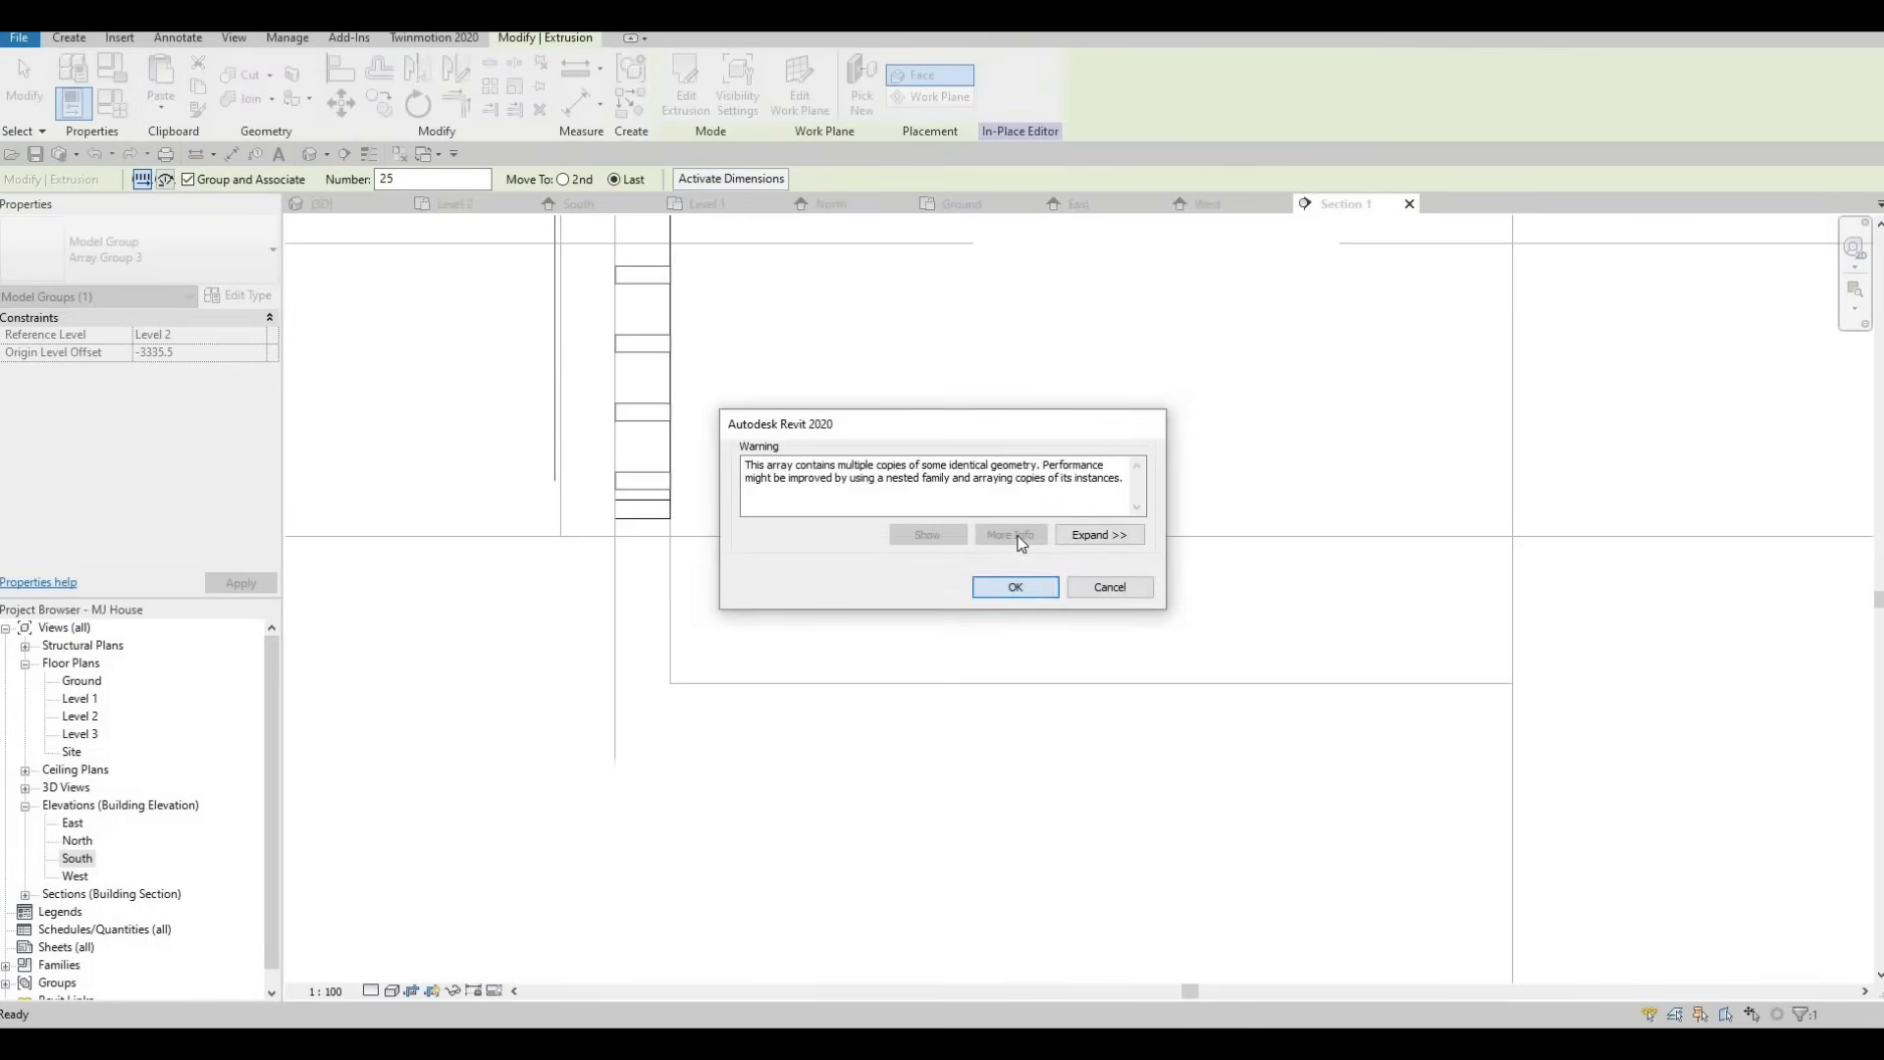
key(Return)
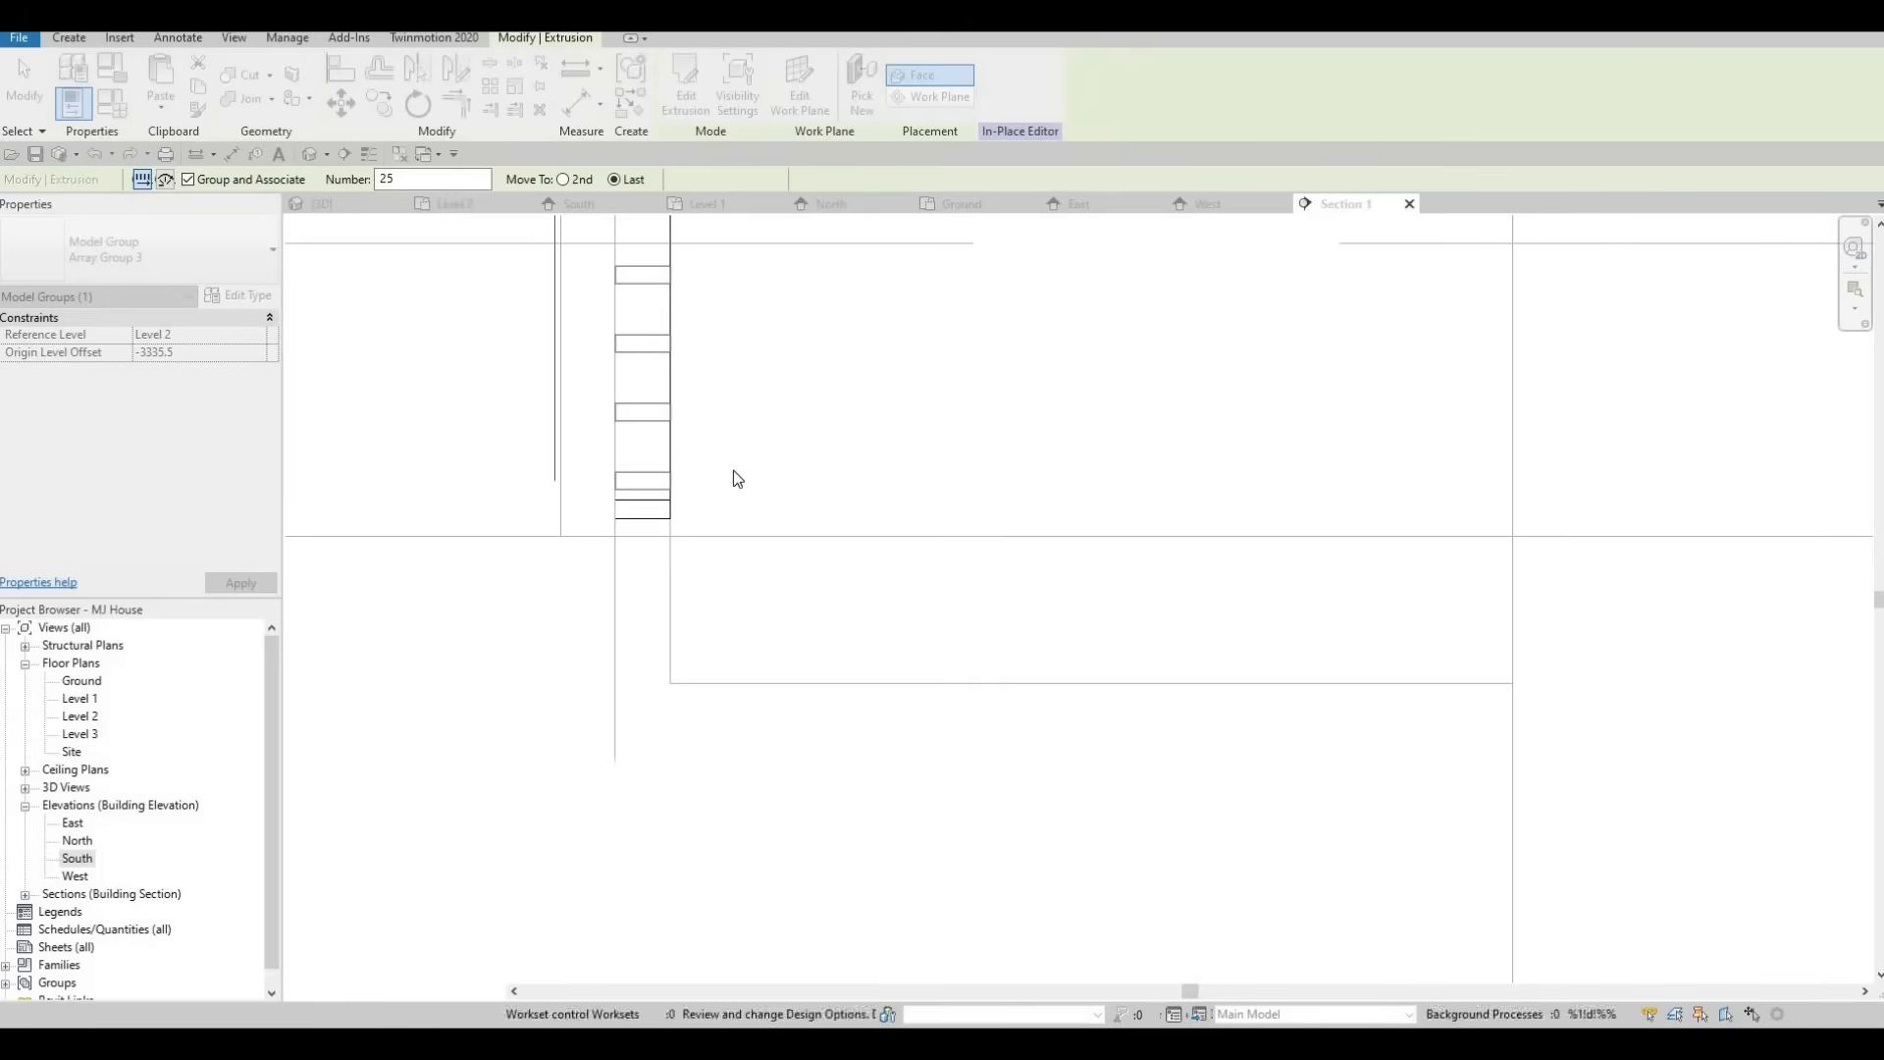
Open the 3D view and inspect the house's front with the new louvres.
click(332, 204)
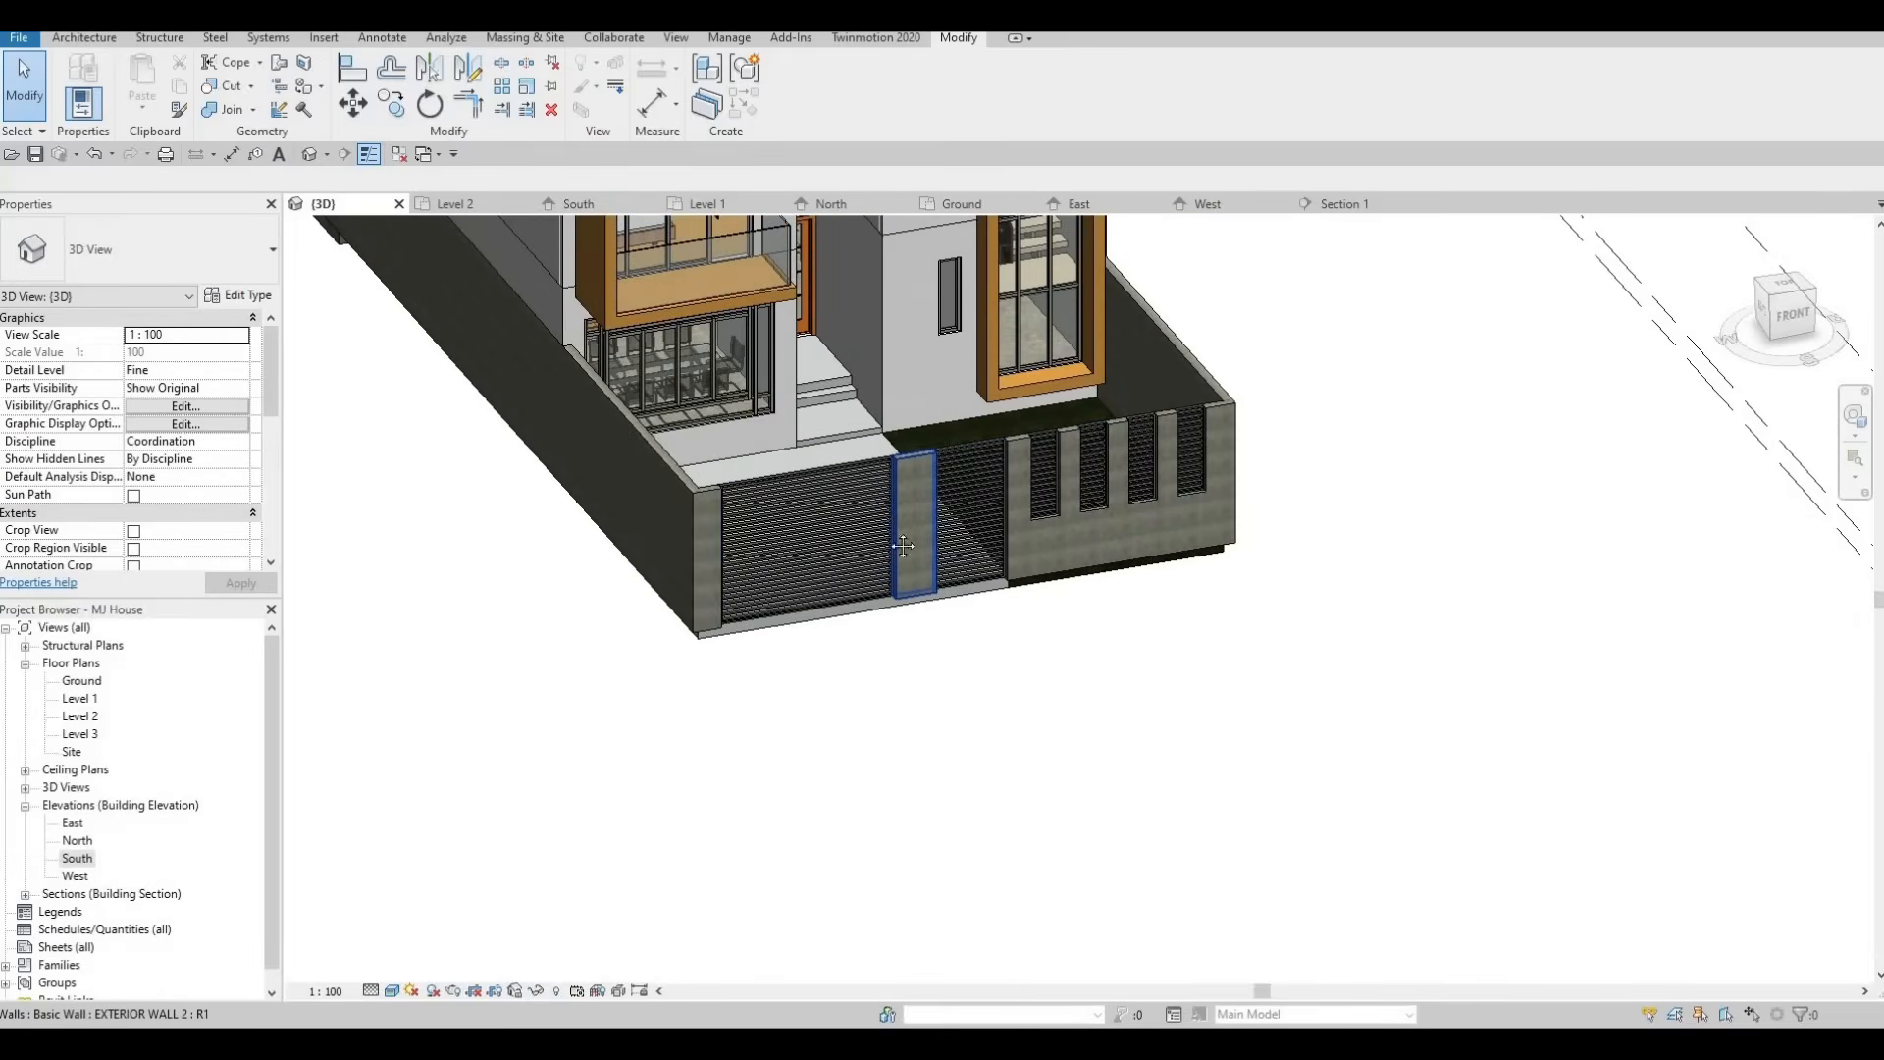
shift+middle_drag(911, 522, 690, 489)
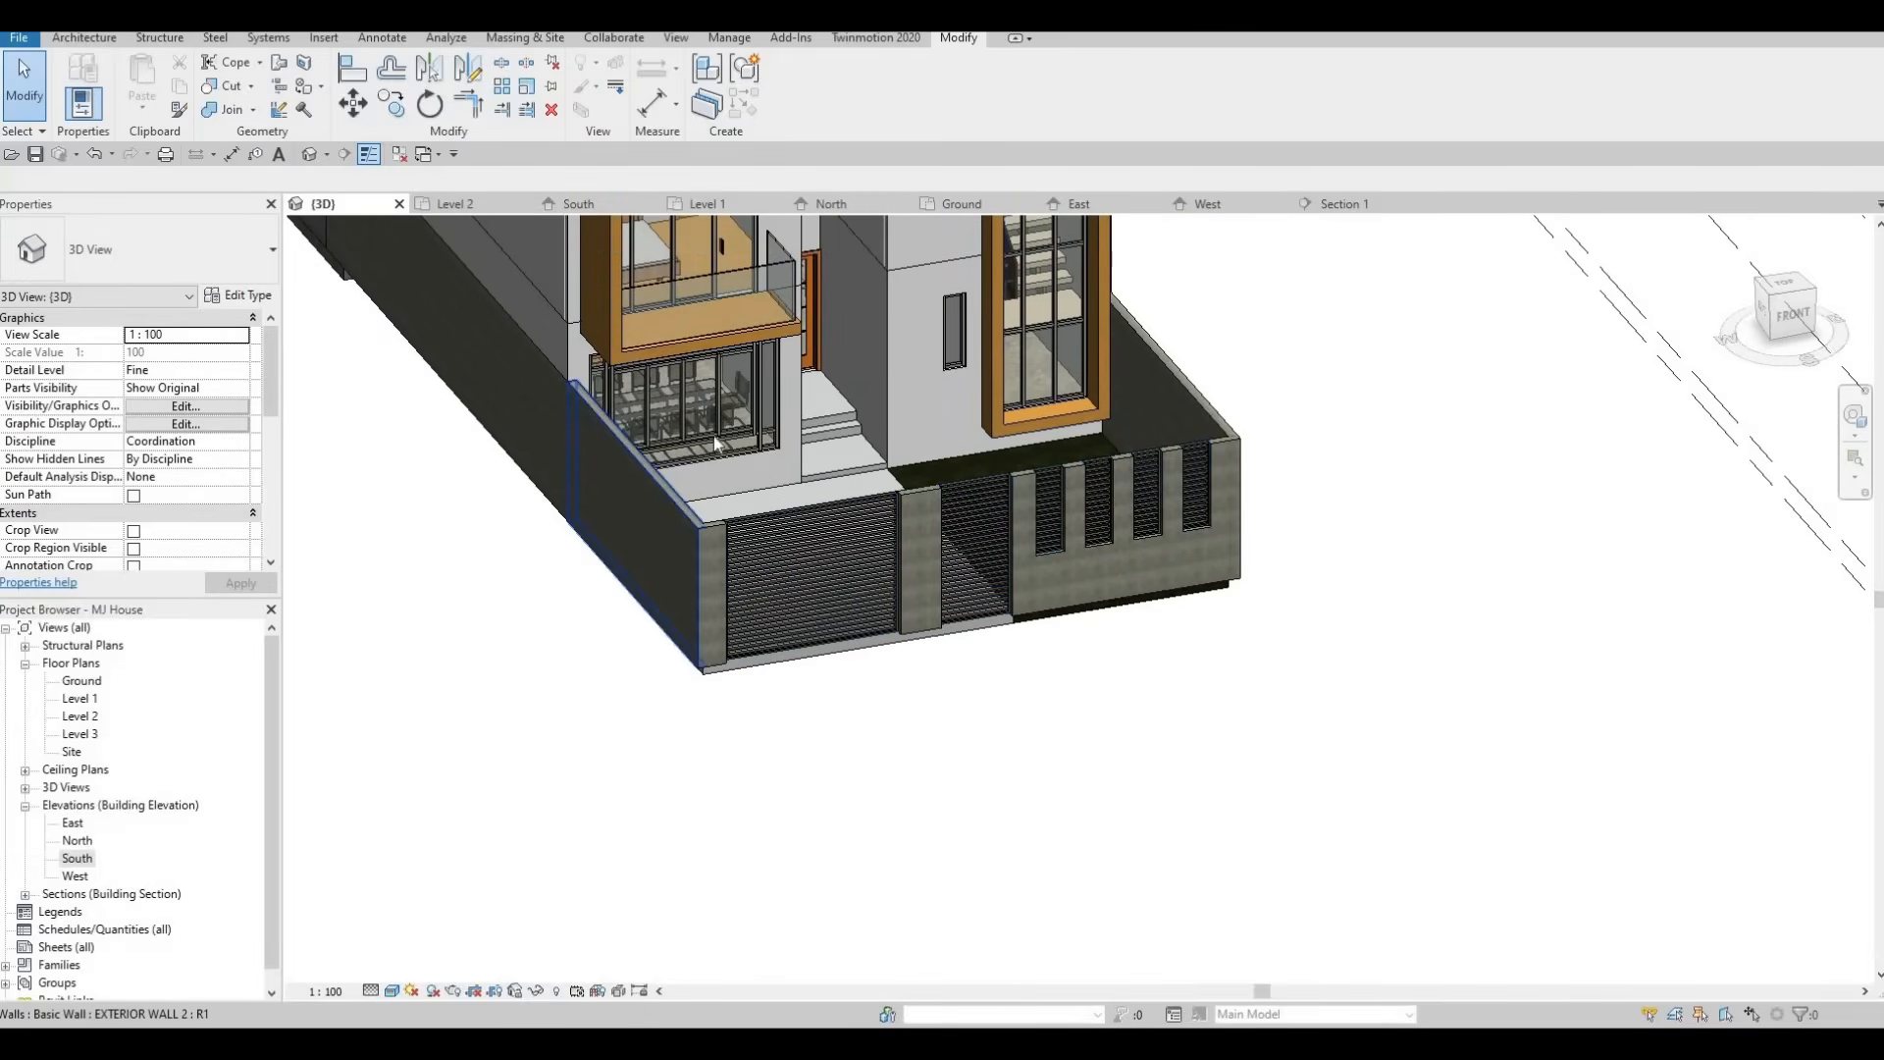
scroll(677, 511, down, 5)
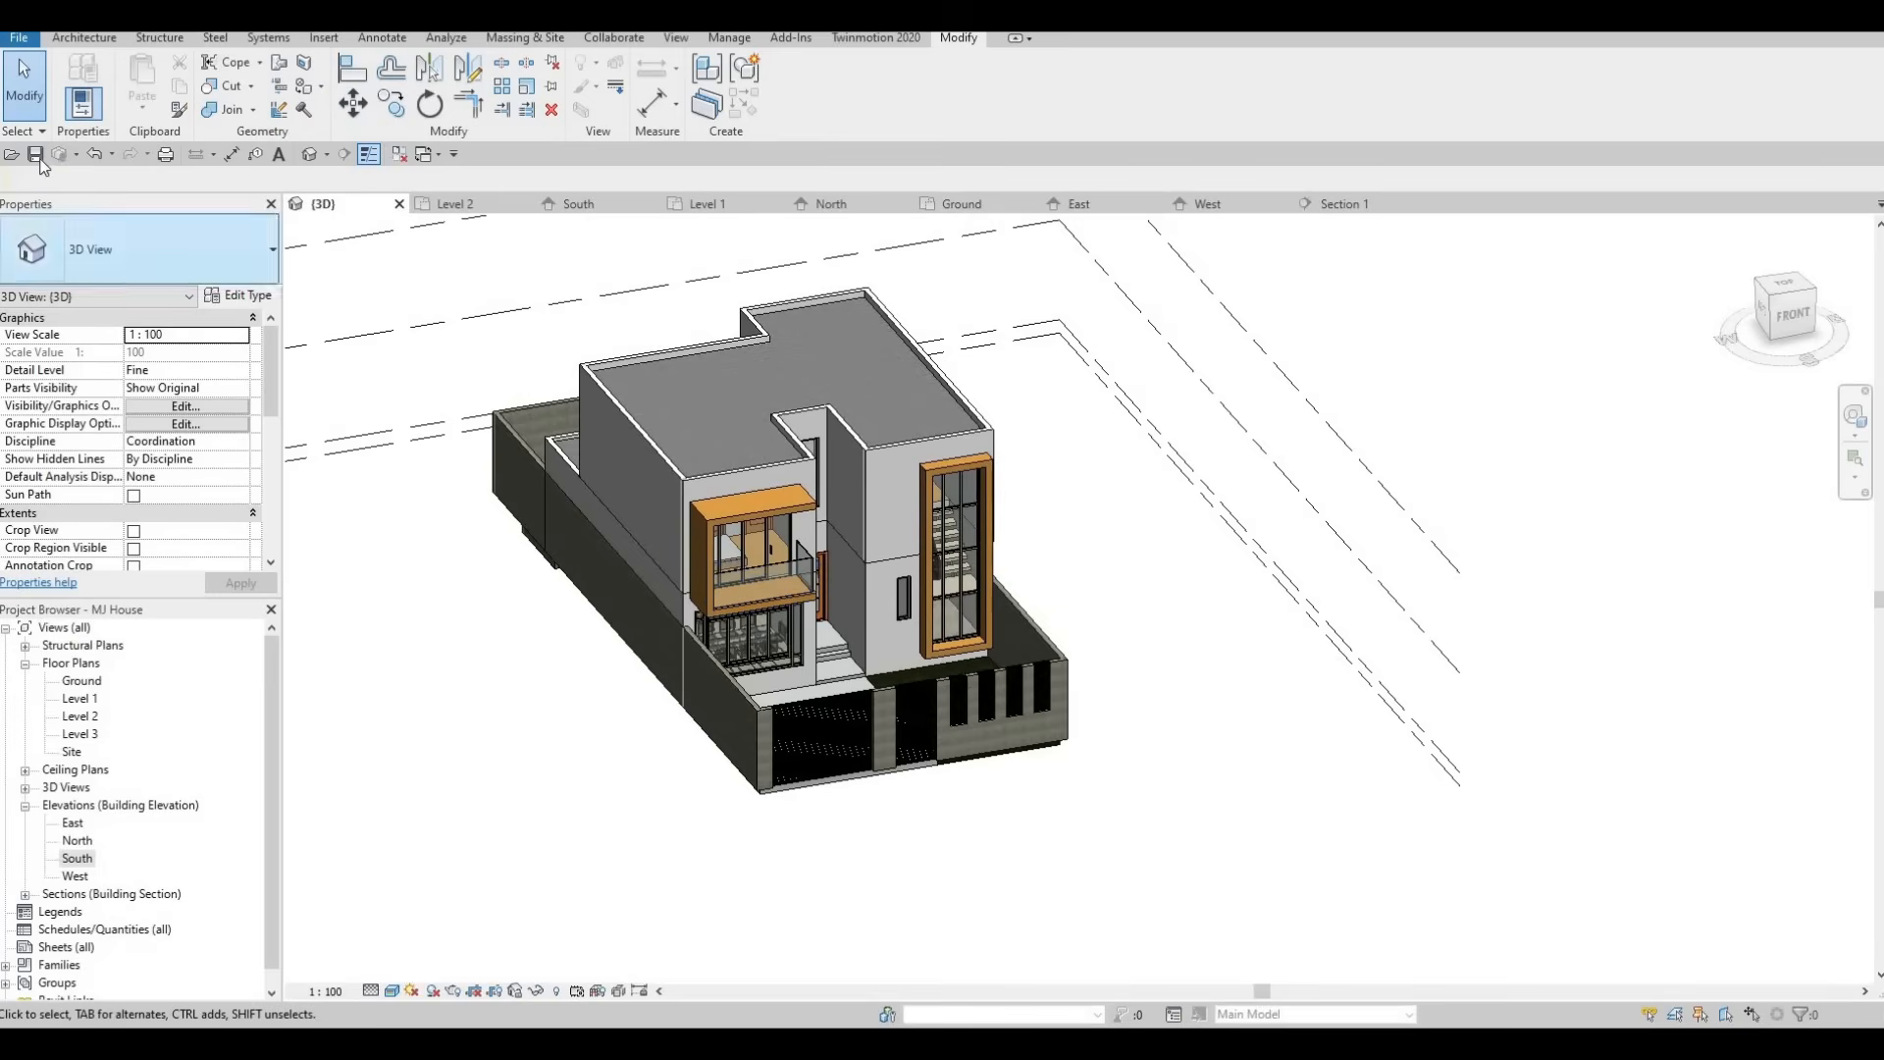